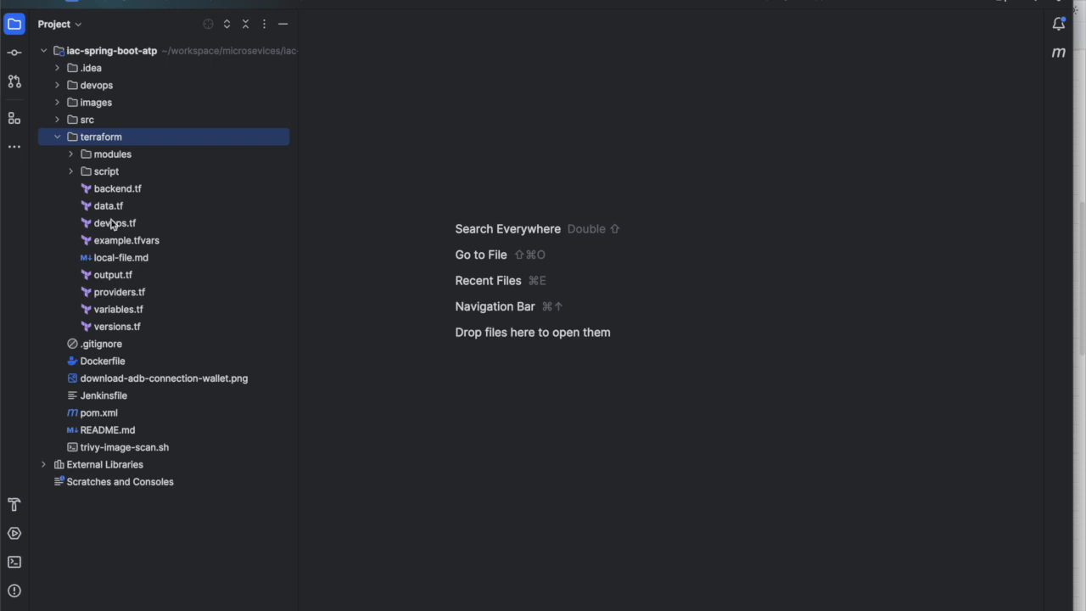
Step: Open devops.tf and backend.tf from the terraform folder and highlight the remote backend's workspace name
double_click(112, 223)
click(113, 190)
double_click(113, 190)
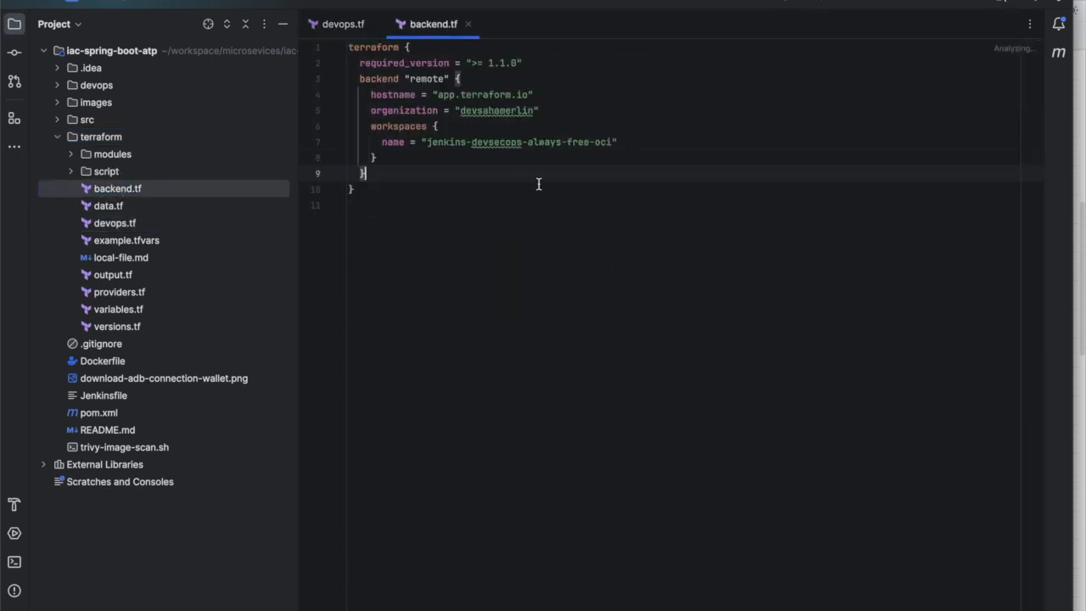
click(465, 143)
drag(428, 143, 614, 142)
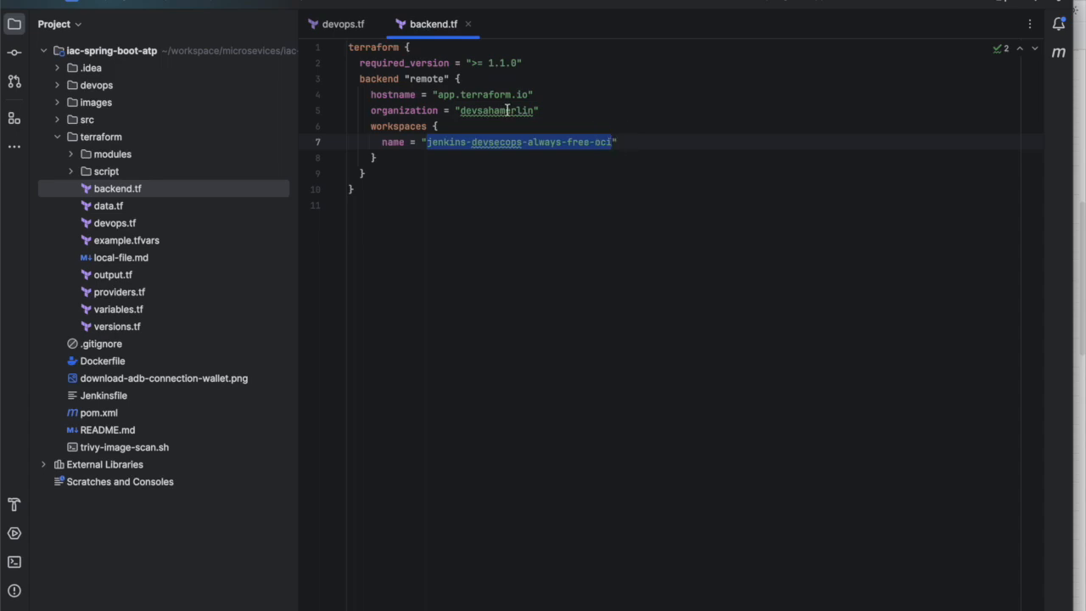
Step: Switch to Terraform Cloud in Safari and start a new workspace with the CLI-Driven Workflow
key(super+Tab)
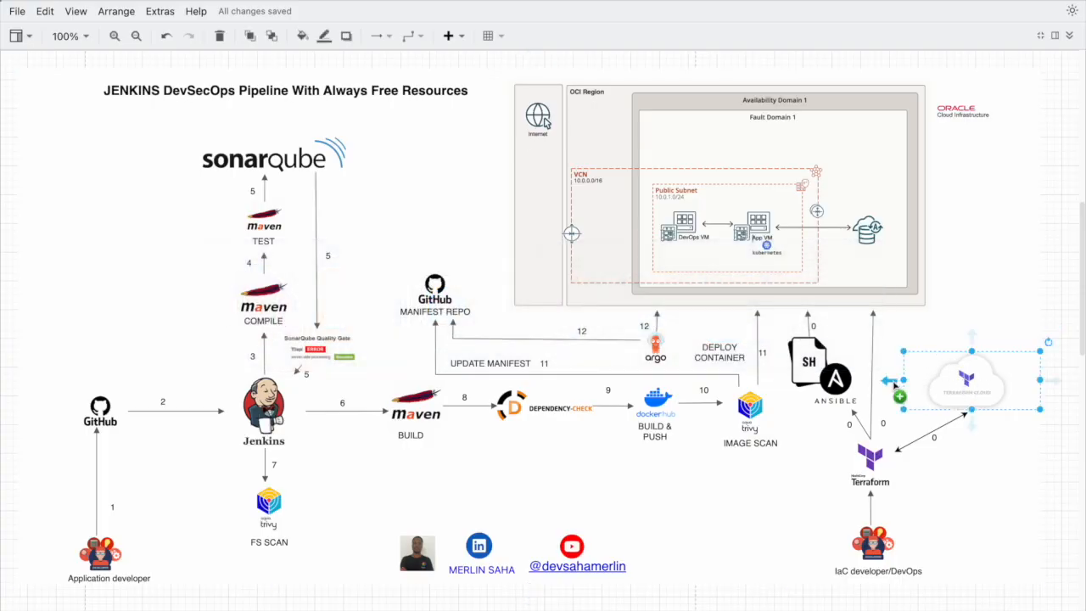
key(super+Tab)
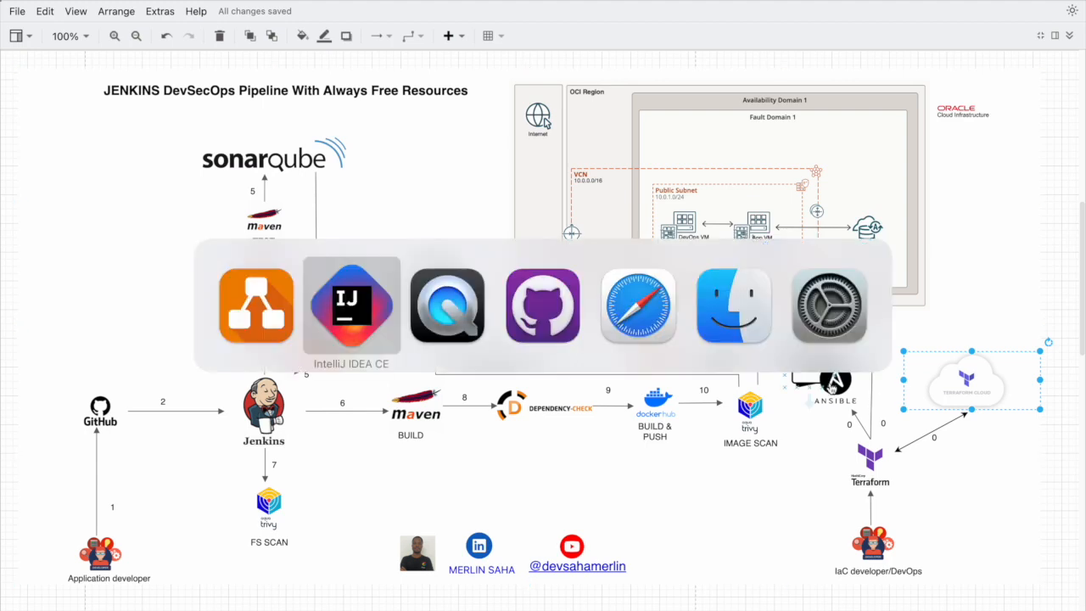
key(super+Tab)
key(super+Tab)
key(super+Tab)
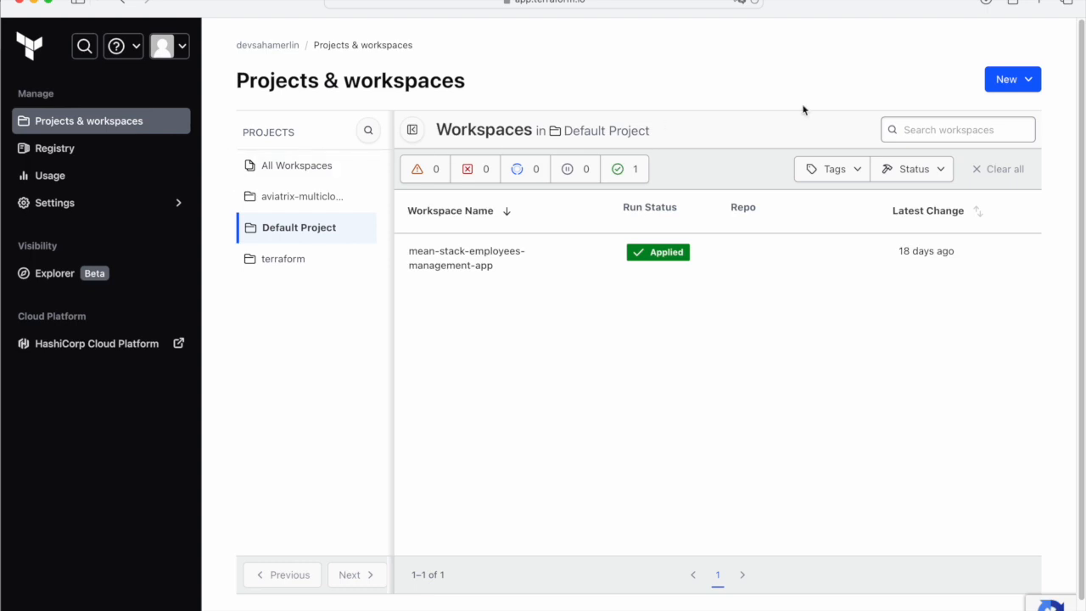
click(1024, 81)
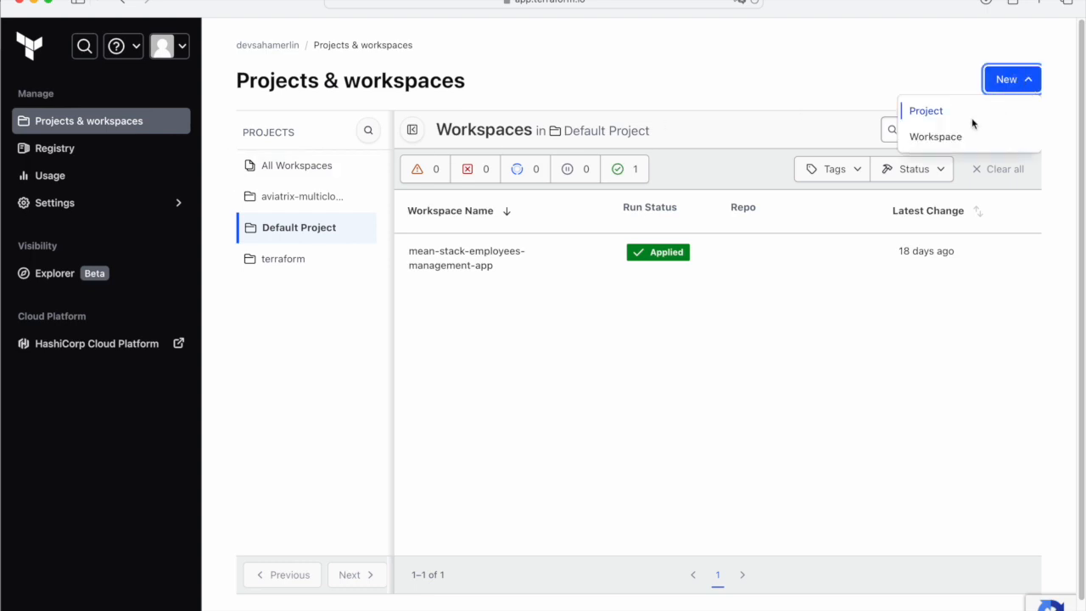
click(935, 136)
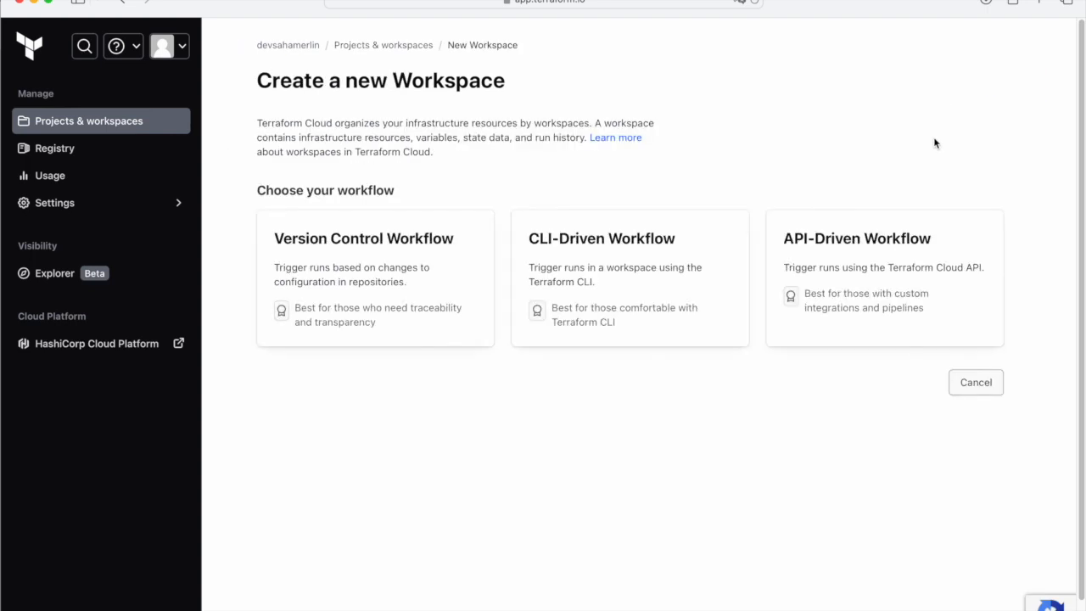
click(605, 273)
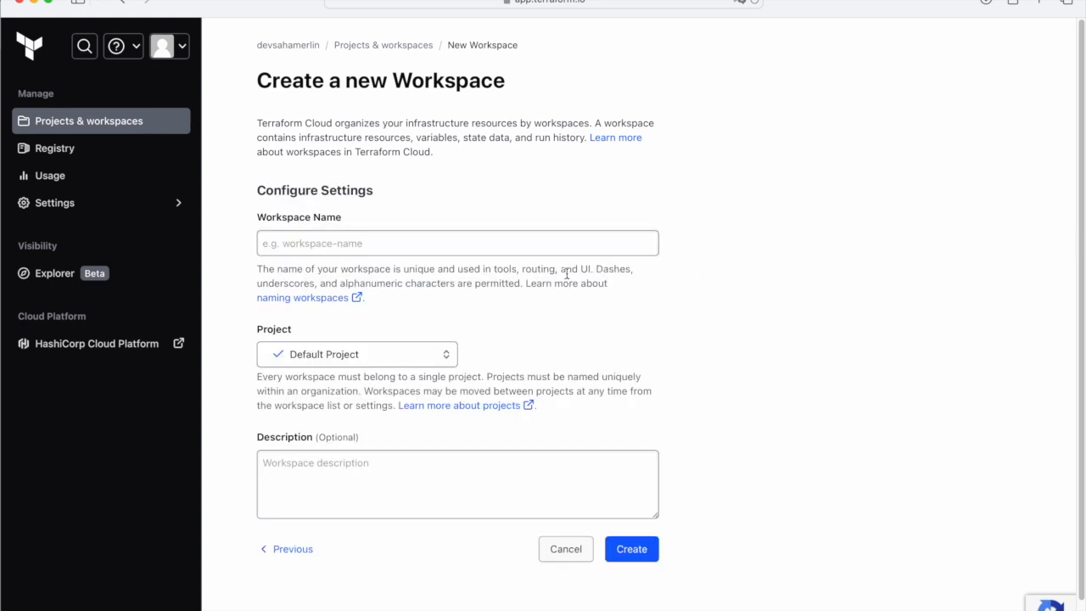
Step: Copy the workspace name from backend.tf in IntelliJ IDEA and create the Terraform Cloud workspace jenkins-devsecops-always-free-oci in Default Project
key(super+Tab)
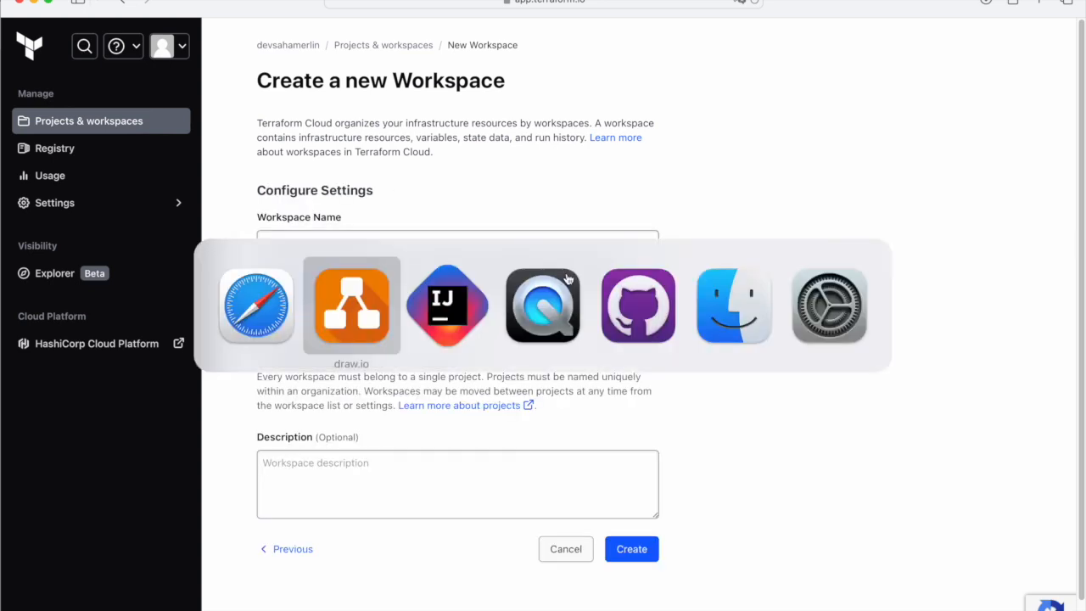
key(super+Tab)
click(578, 143)
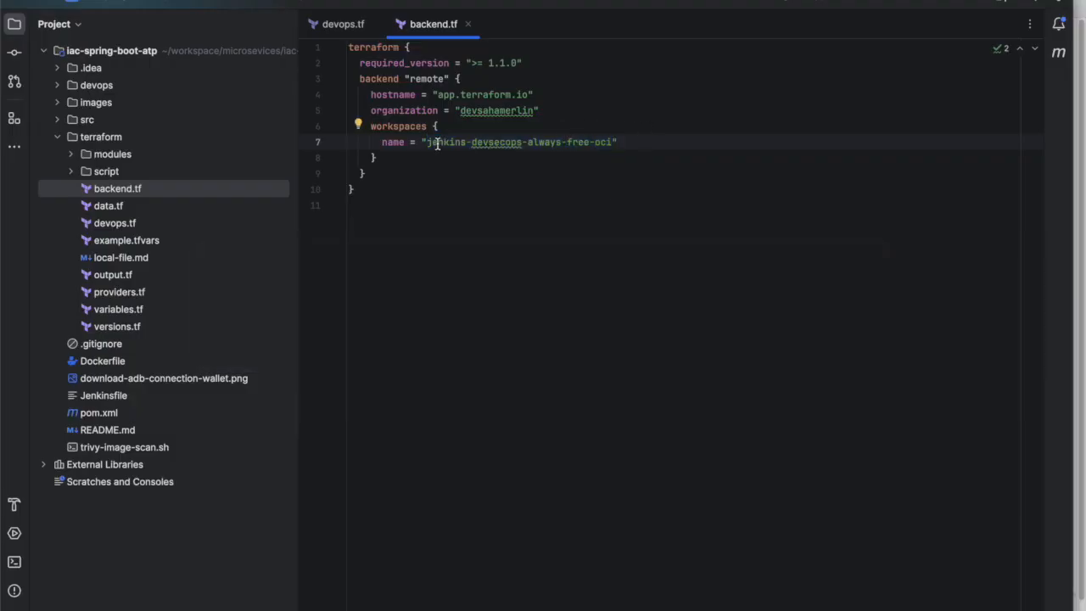
drag(429, 143, 613, 143)
key(super+c)
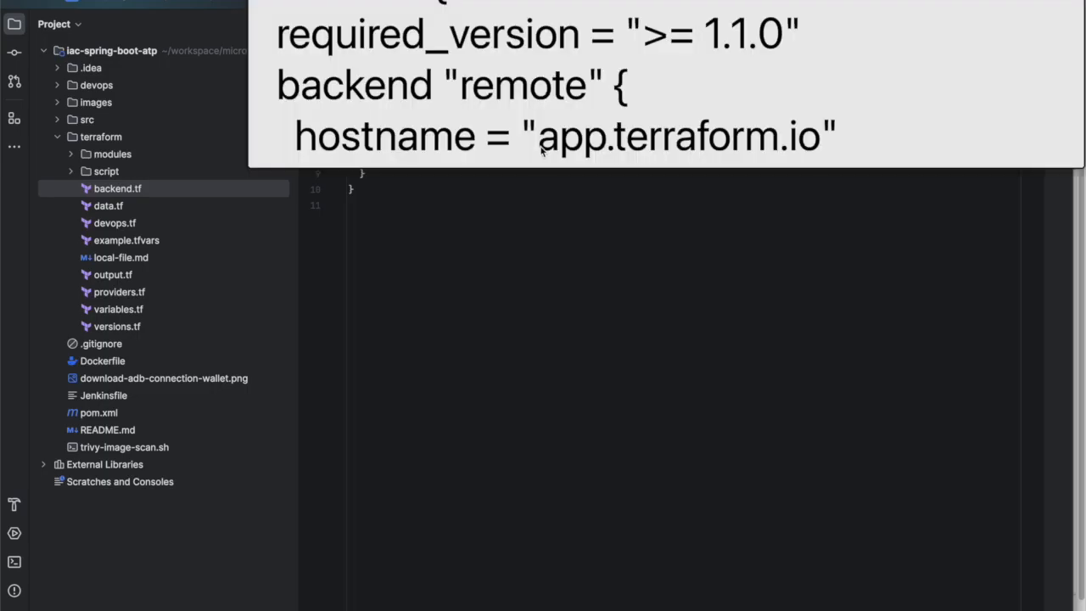
key(super+Tab)
click(415, 243)
key(super+v)
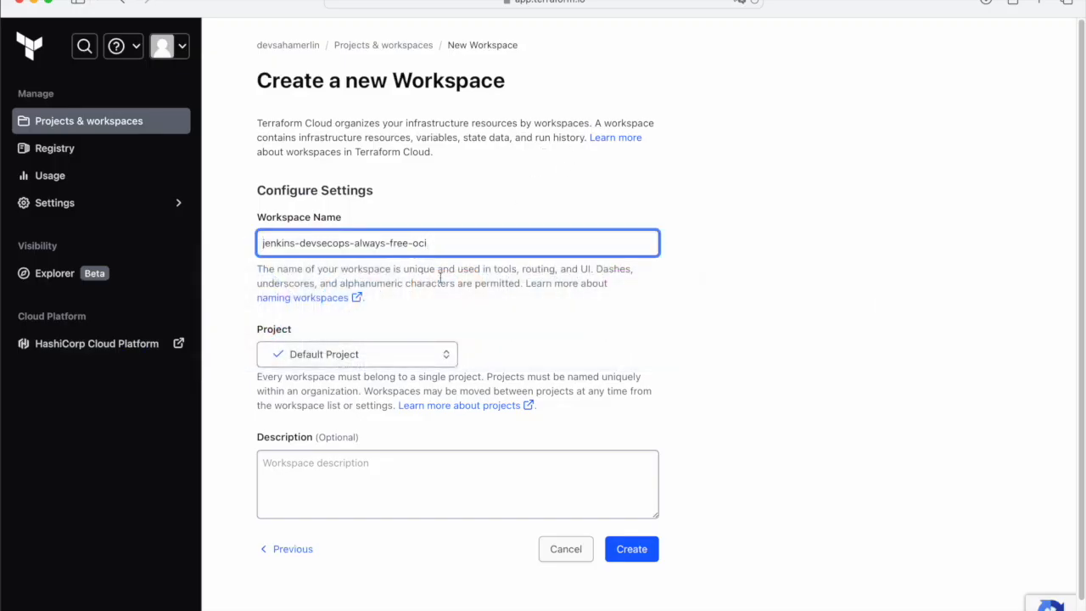
click(636, 549)
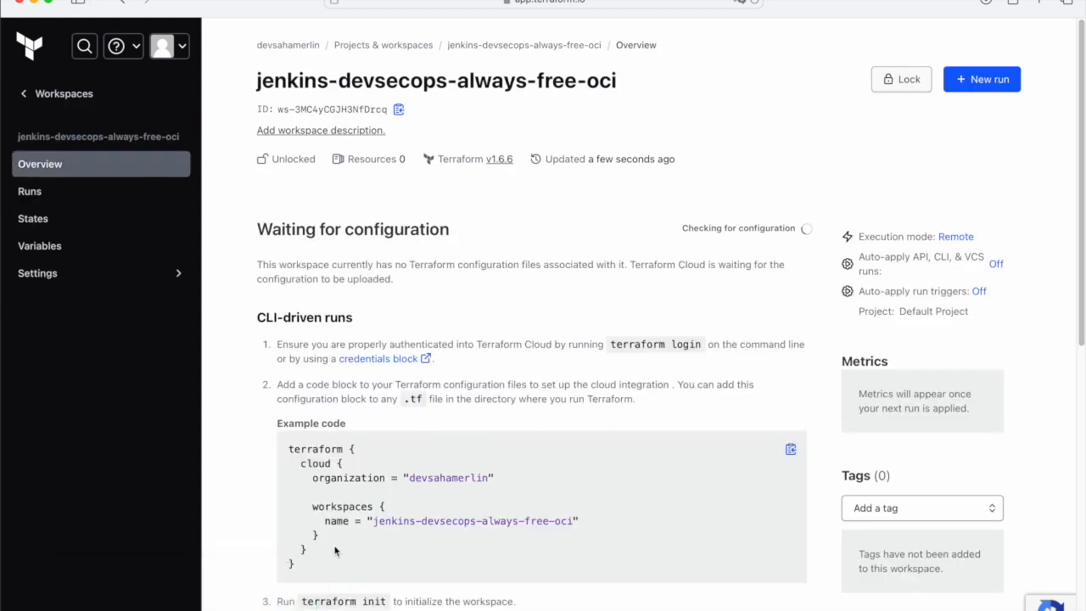
Step: Open the new workspace's variables page, and open variables.tf and example.tfvars in IntelliJ IDEA to check the required variables
drag(297, 563, 283, 454)
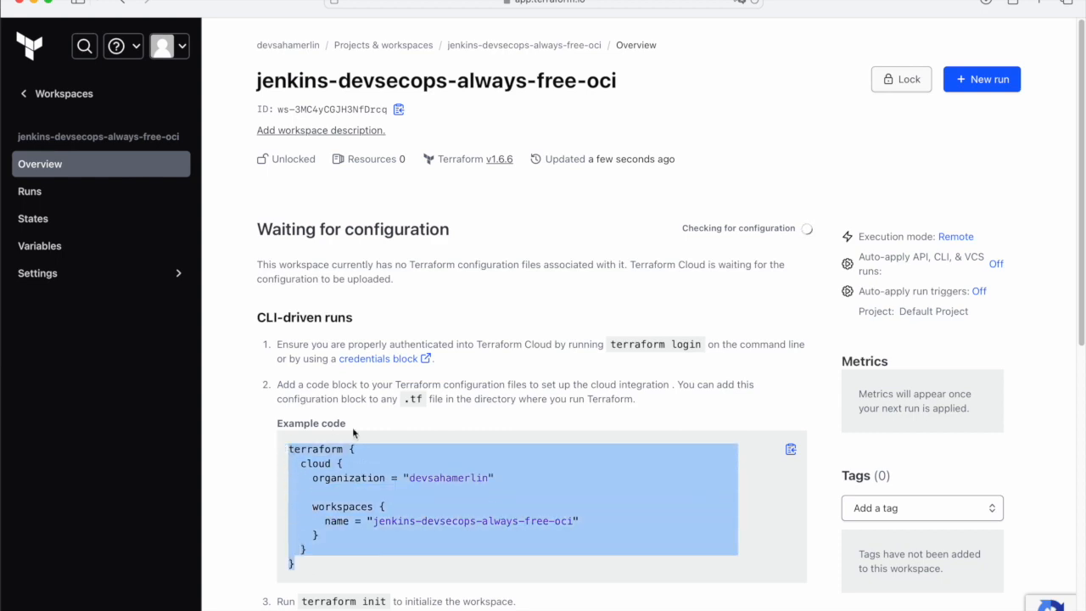
click(68, 246)
key(super+Tab)
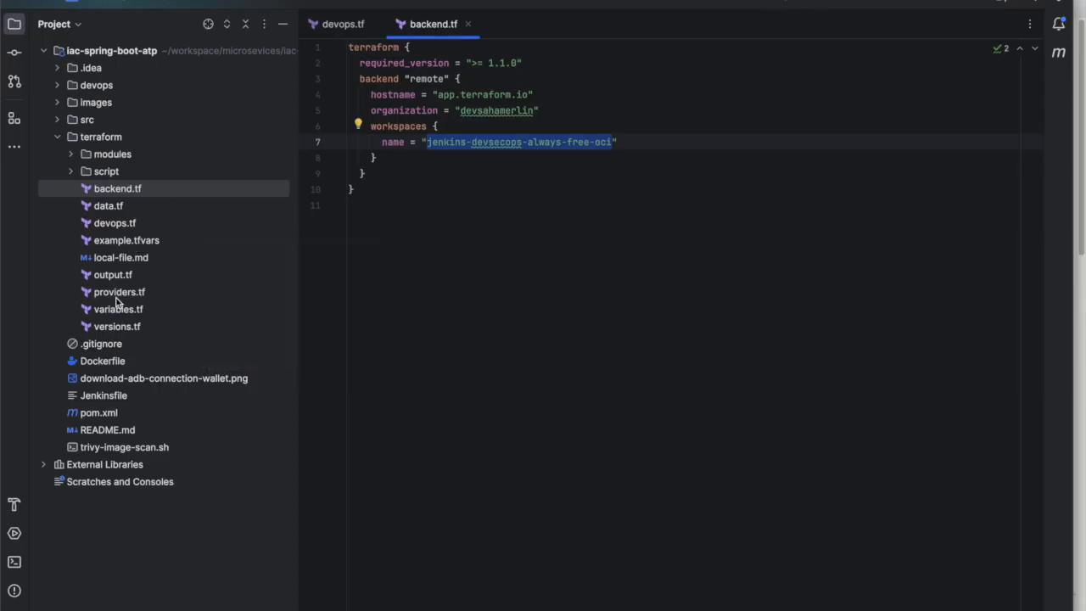
double_click(120, 309)
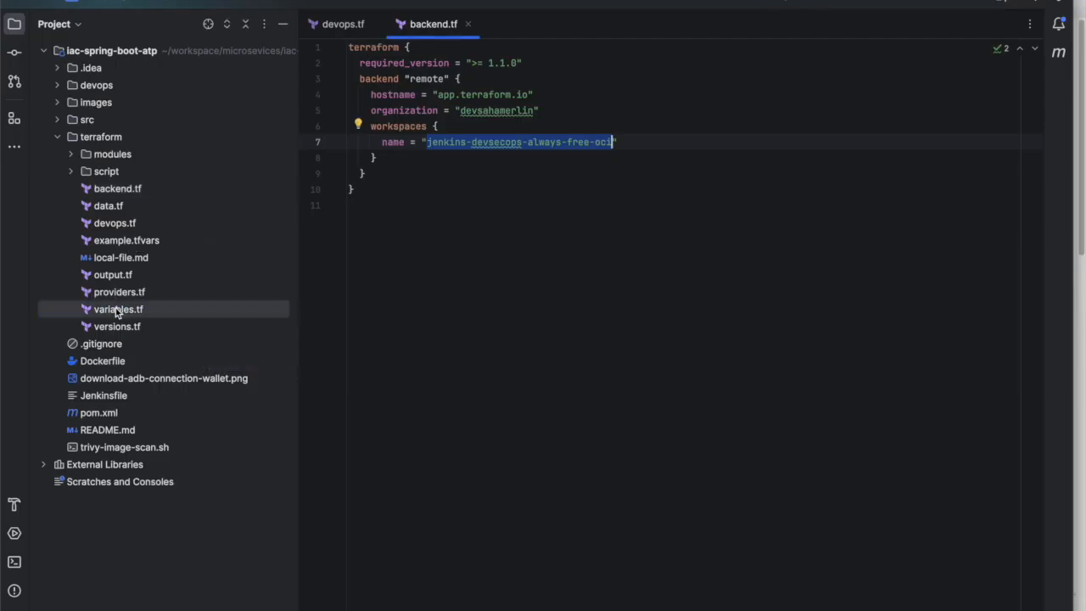
double_click(116, 244)
key(super+a)
Step: Switch back to Terraform Cloud and review the workspace variables and the variables inherited from the OCI_admin_microworker set
key(super+Tab)
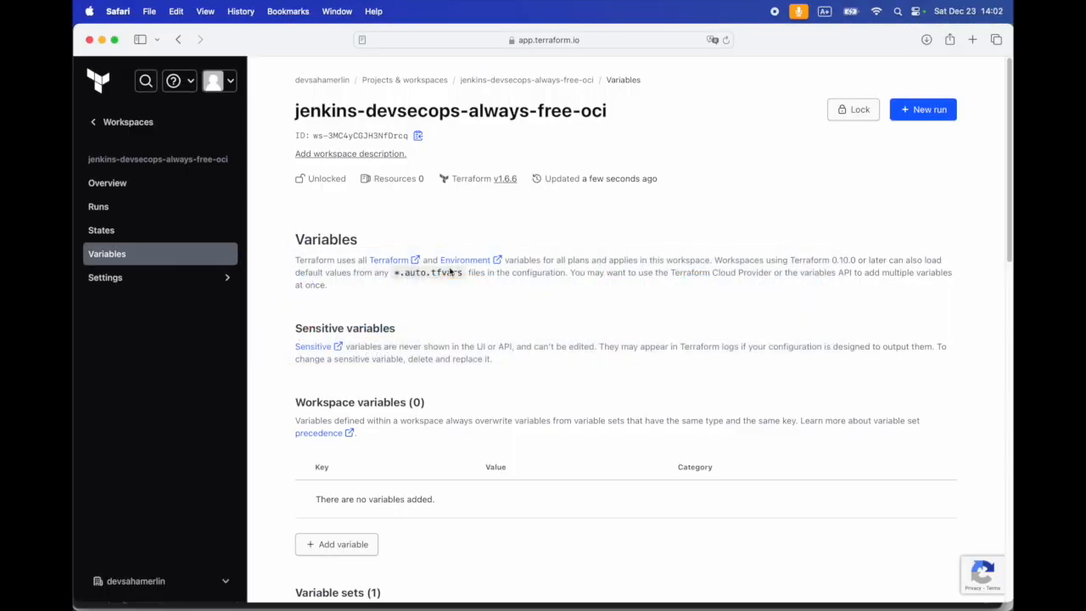
scroll(390, 414, down, 10)
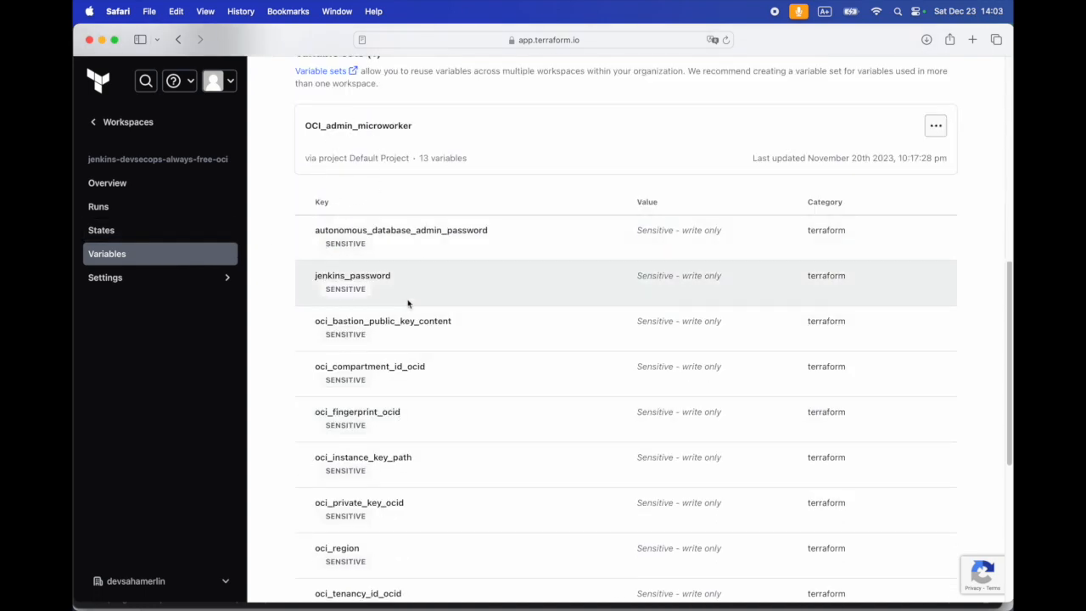
scroll(393, 277, up, 10)
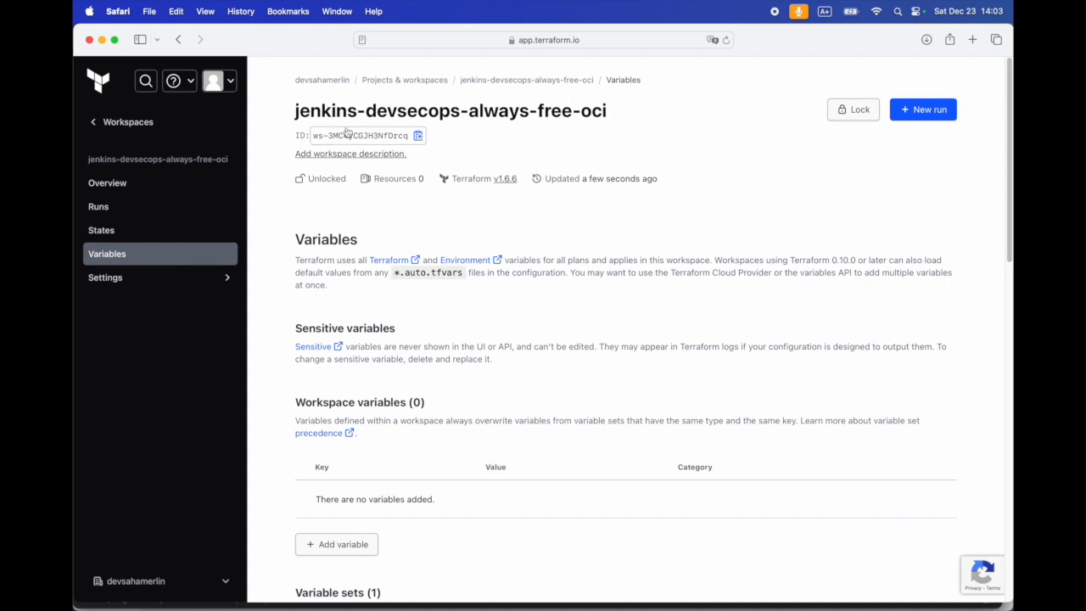
scroll(399, 371, down, 10)
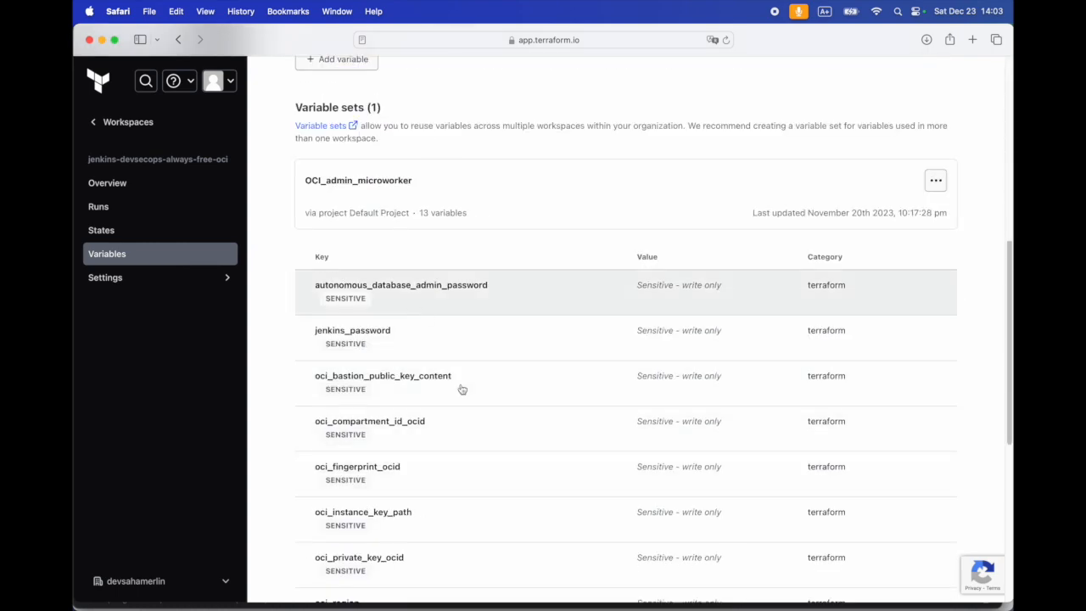
scroll(437, 416, down, 5)
scroll(473, 318, up, 7)
Step: Open the OCI_admin_microworker variable set in the organization settings and examine its project scope and variables
click(124, 125)
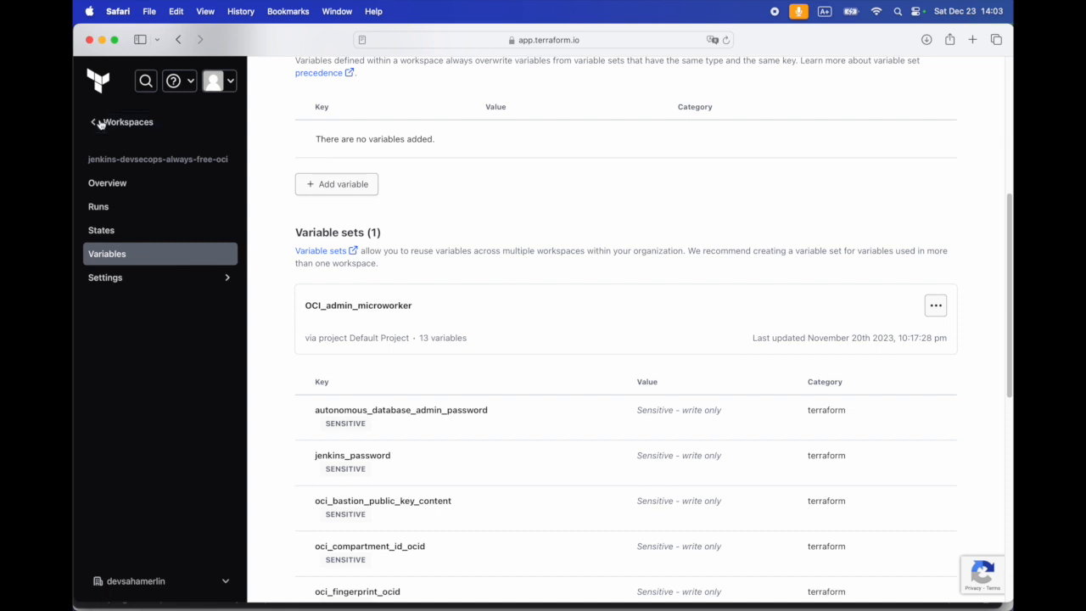
click(179, 217)
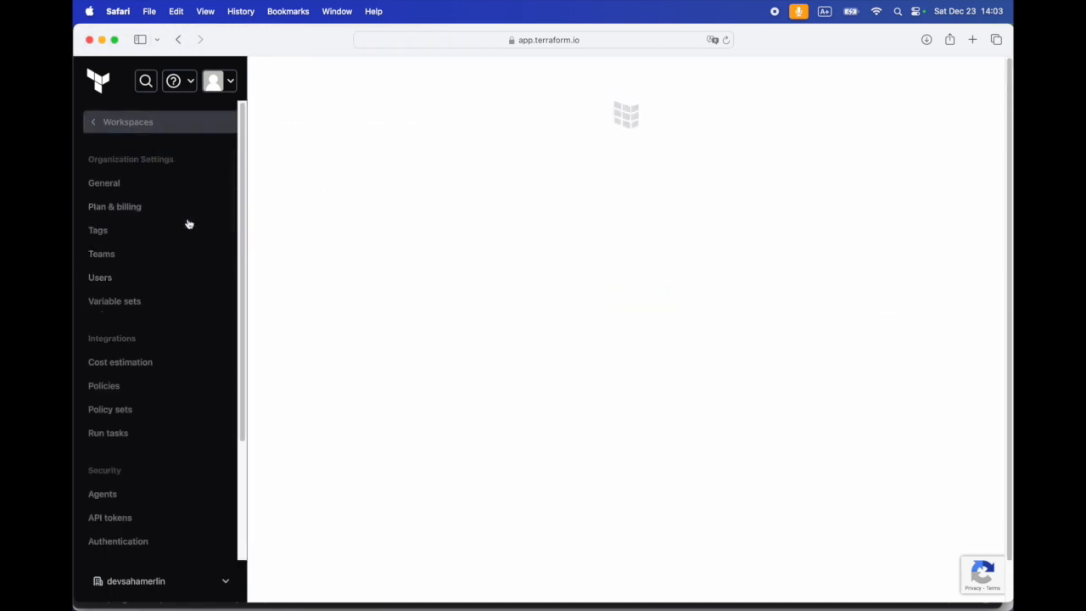
click(132, 304)
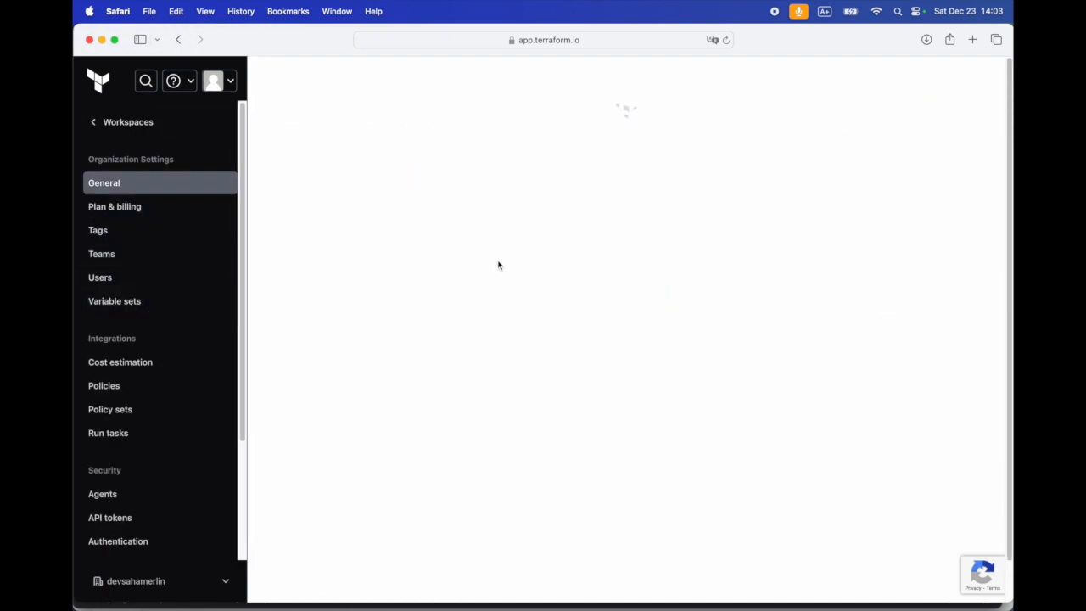
scroll(467, 322, down, 4)
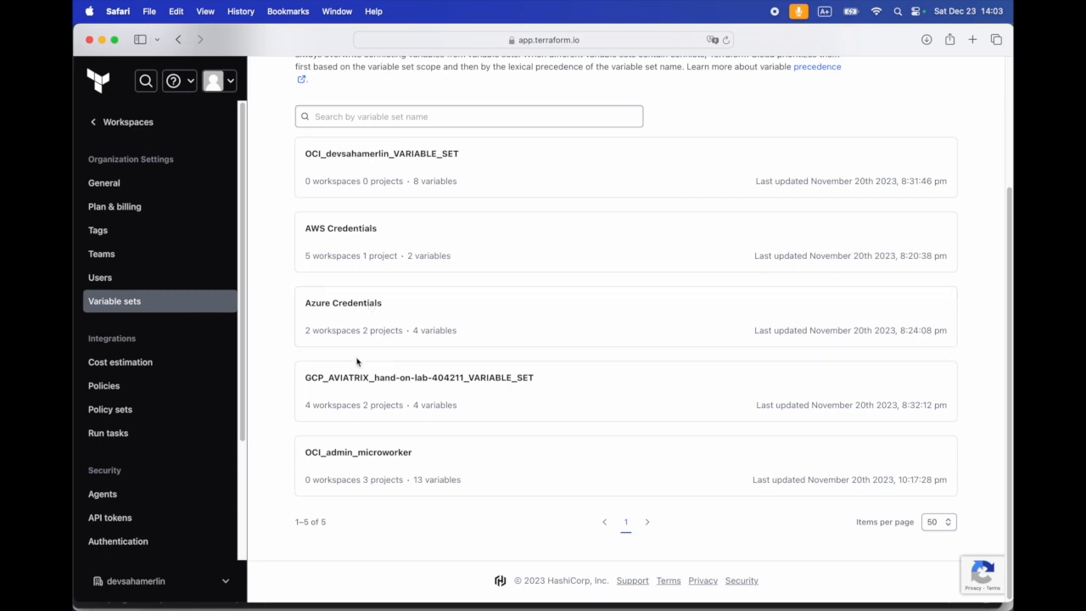
click(370, 464)
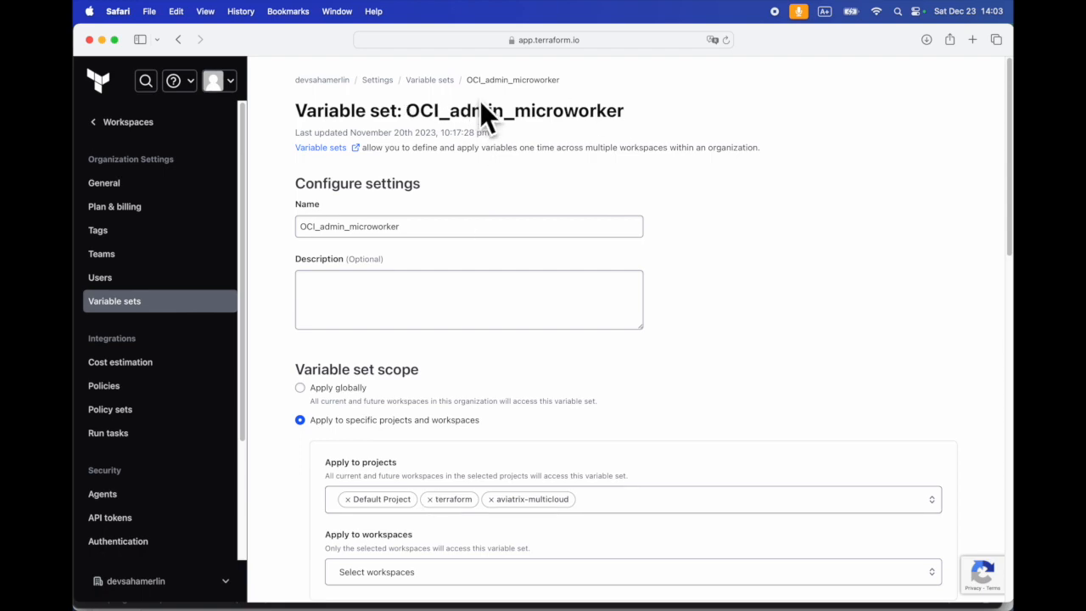
scroll(538, 315, down, 15)
scroll(380, 243, up, 5)
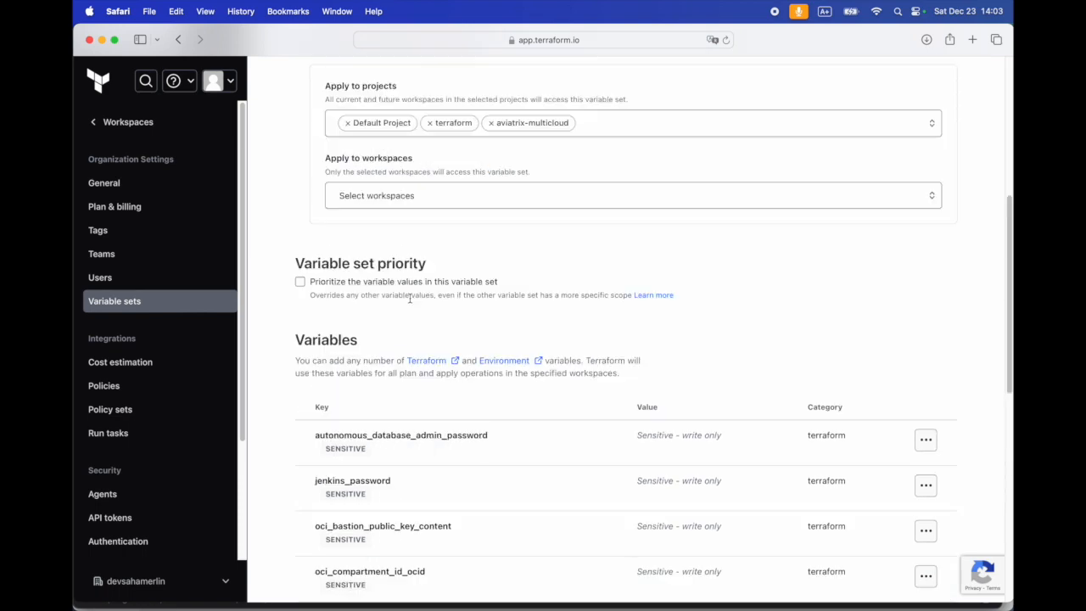
scroll(412, 301, down, 5)
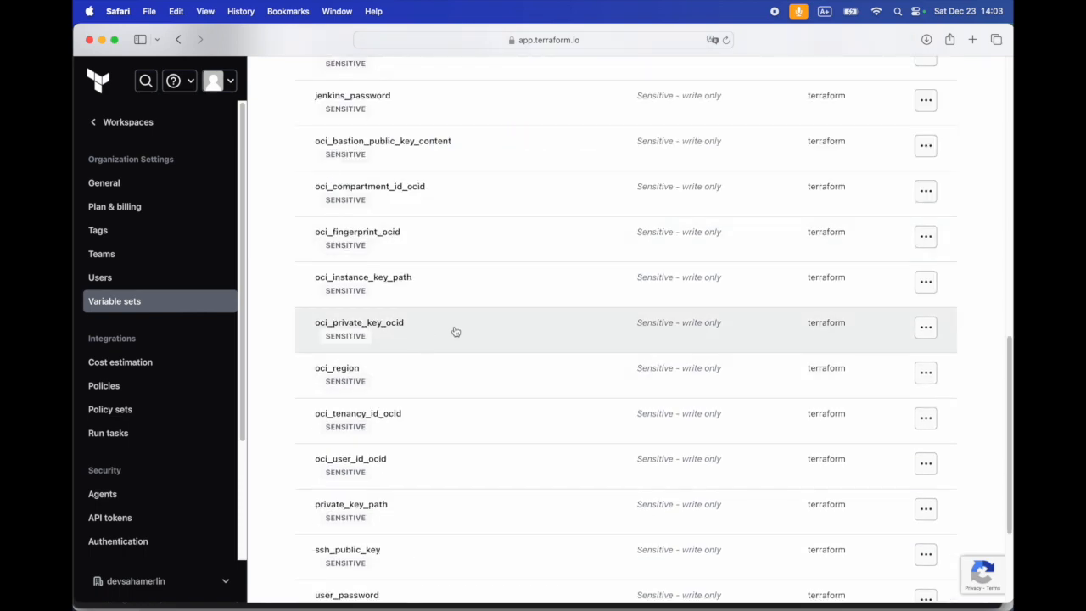
Step: Return to the jenkins-devsecops-always-free-oci workspace and bring up backend.tf in IntelliJ IDEA
click(95, 122)
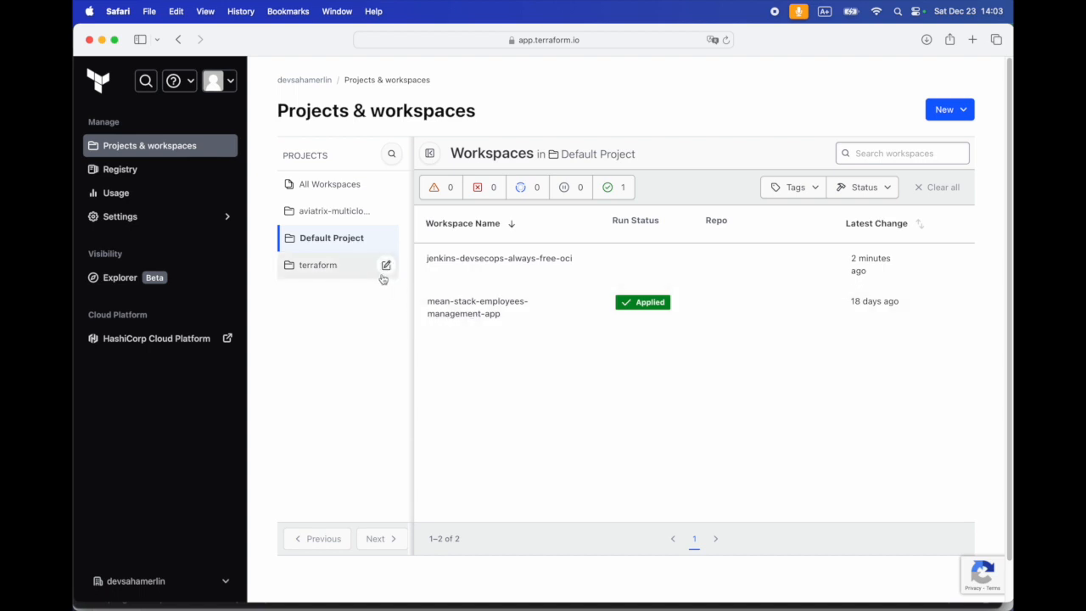
click(517, 260)
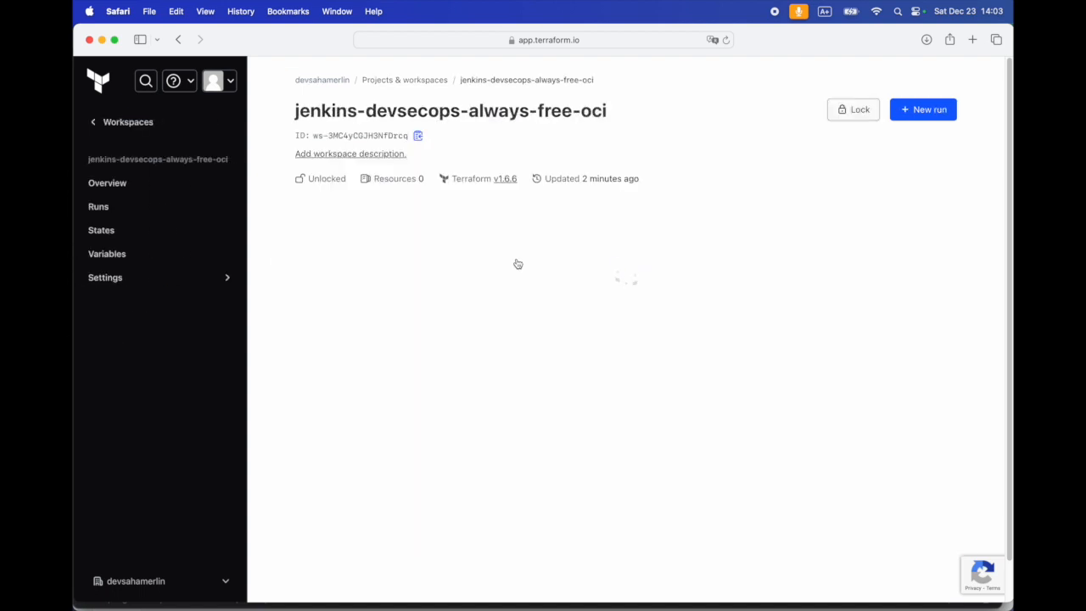
key(super+Tab)
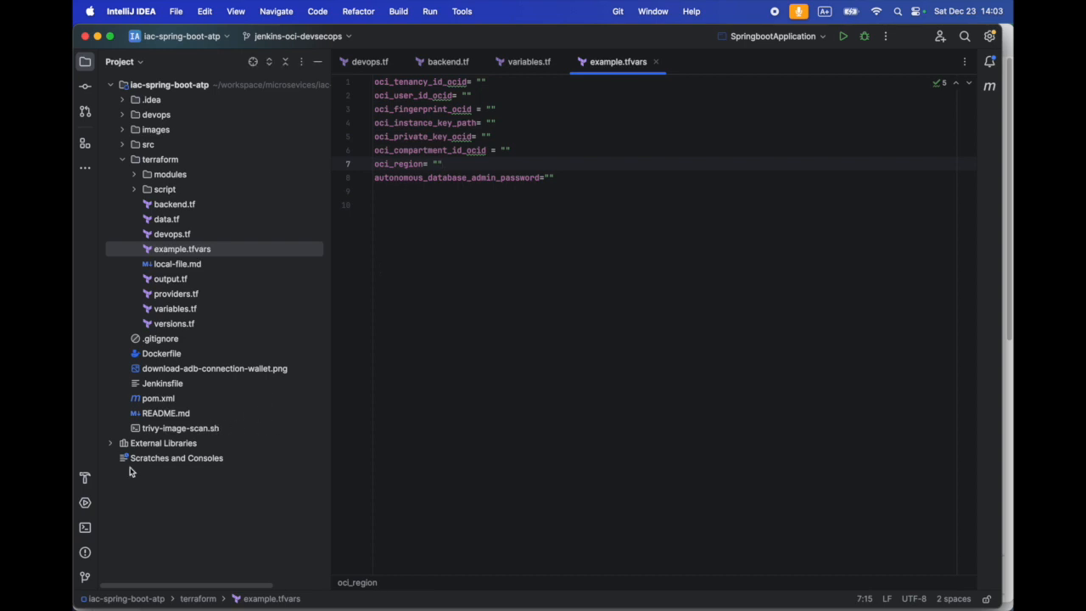
click(448, 62)
click(454, 150)
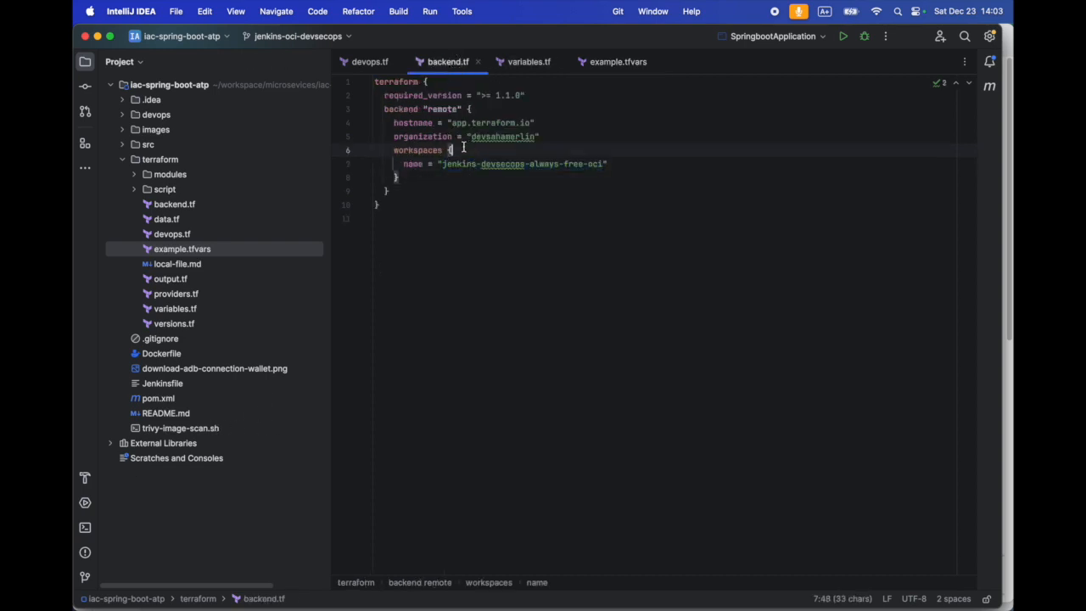
Step: Run terraform login in the IDE's terminal and answer yes to the confirmation
click(85, 527)
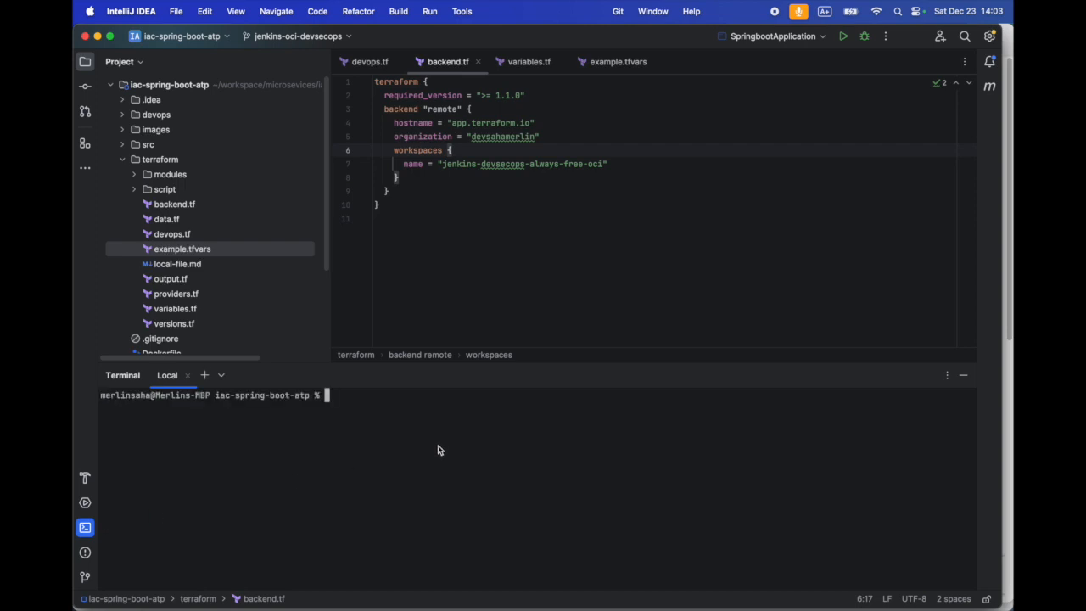
text(terraform login)
key(Return)
text(yes)
key(Return)
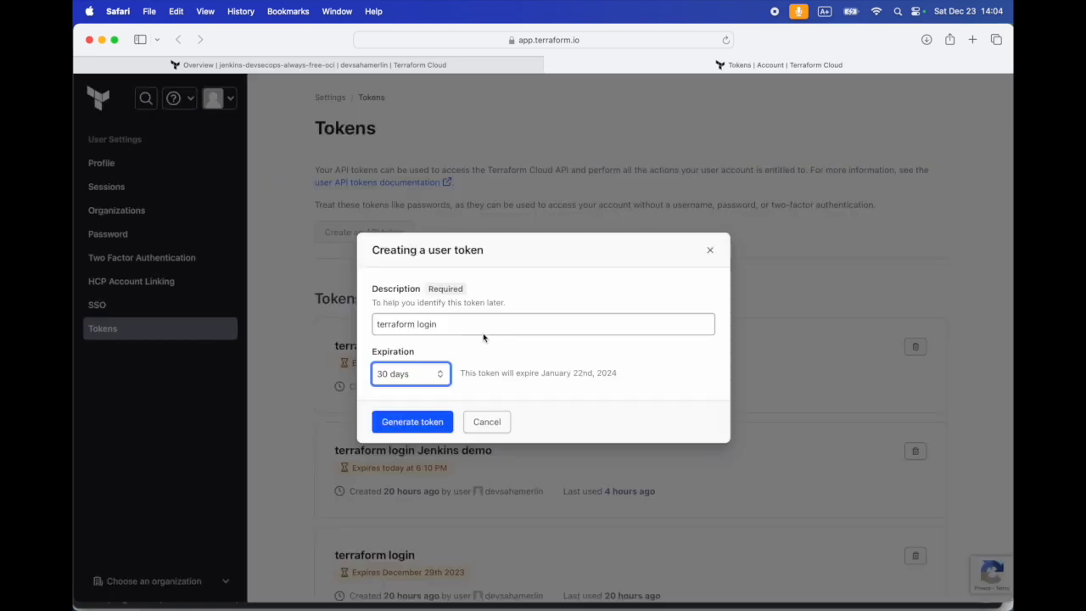
Step: Generate the "terraform login" user token with an expiration of 1 day
click(424, 373)
click(400, 342)
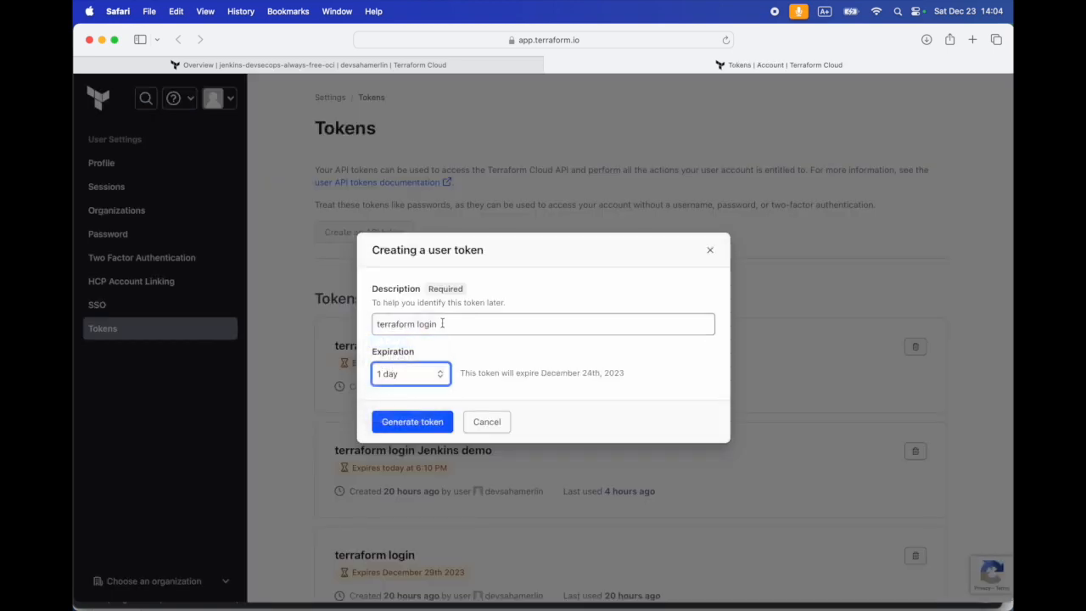
click(438, 421)
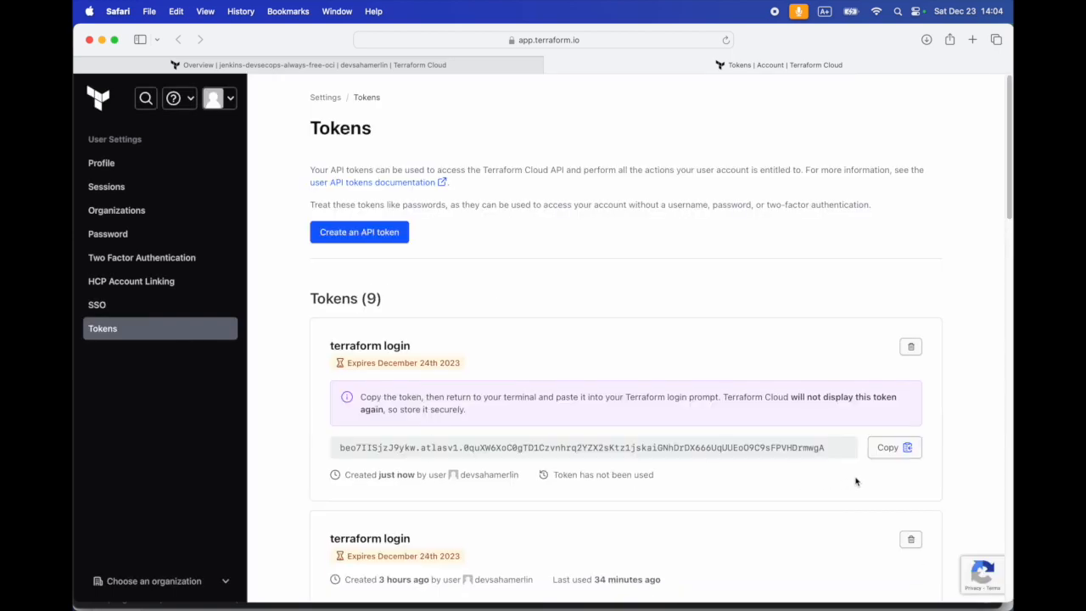
Step: Copy the generated API token and submit it at the terraform login prompt in IntelliJ IDEA's terminal
click(907, 457)
key(super+Tab)
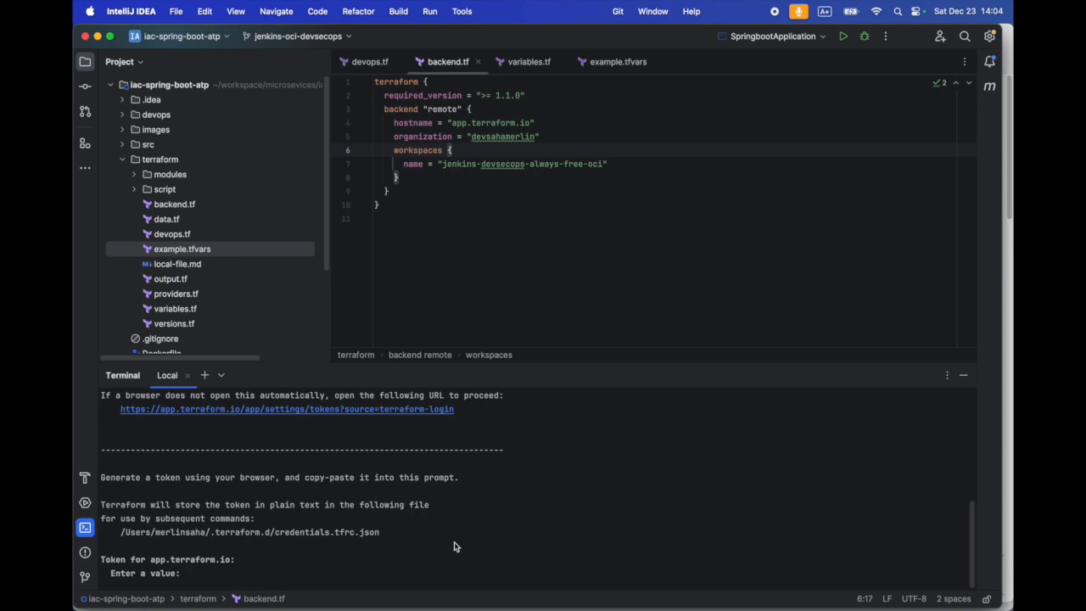
key(super+v)
key(Return)
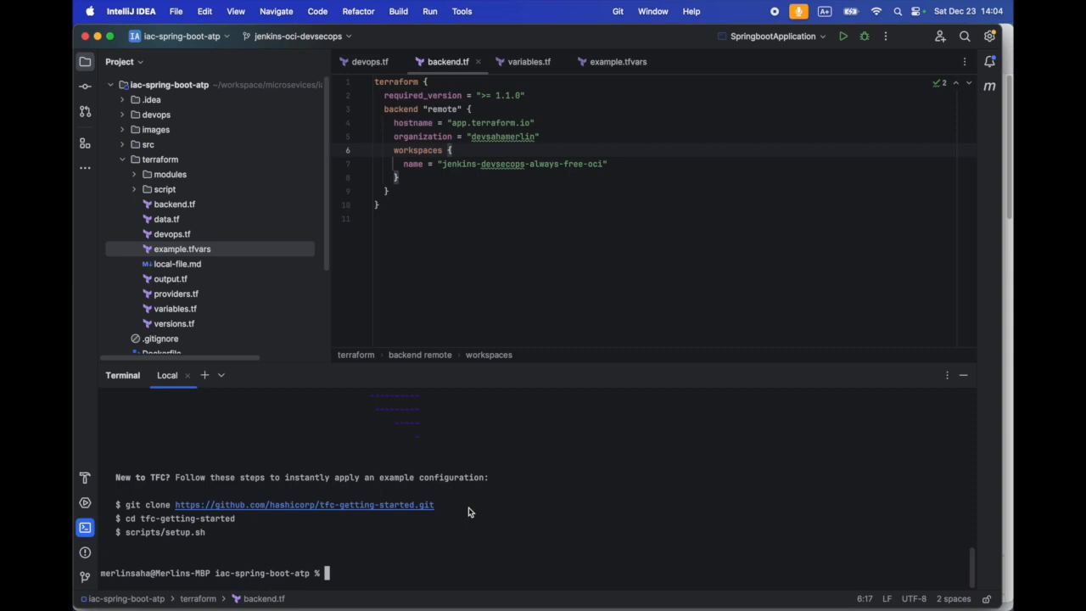
Step: Change into the terraform directory and run terraform init
text(d ter)
key(Tab)
key(Return)
text(ter)
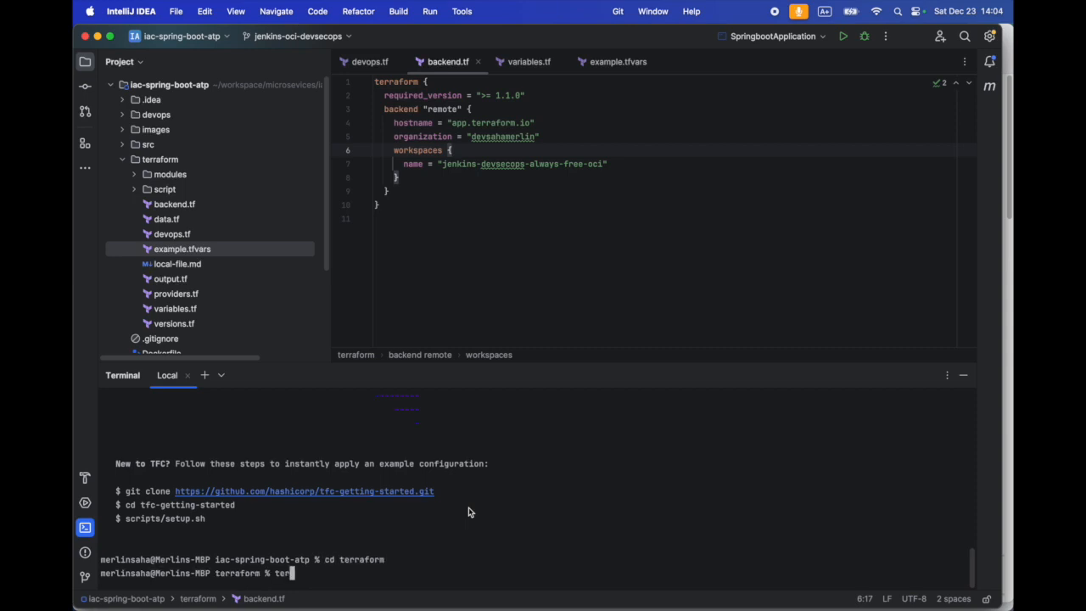
text(raform init)
key(Return)
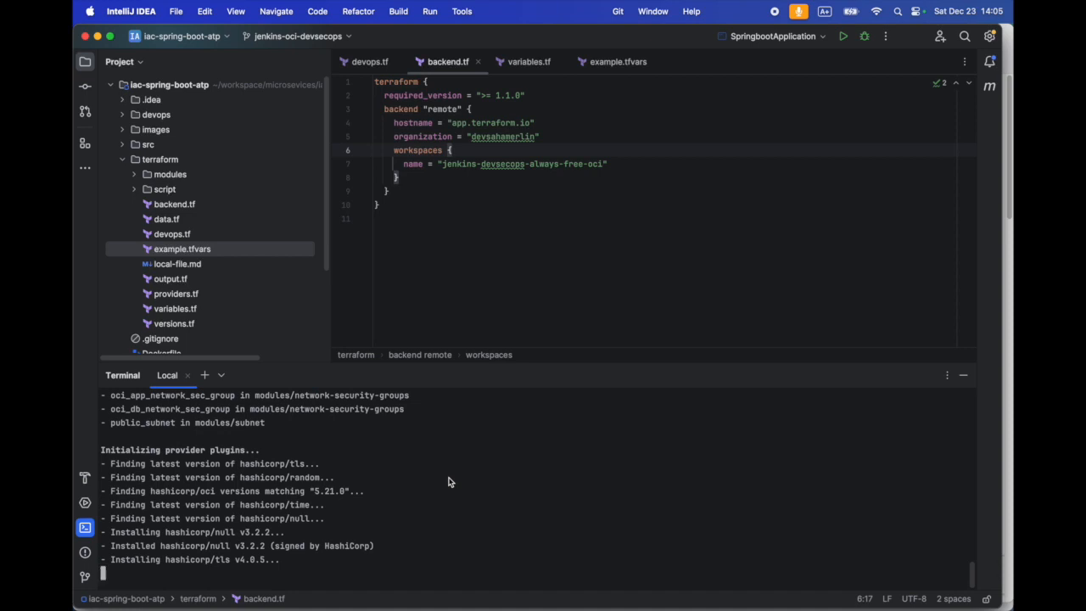
Step: Open devops.tf and examine the tls_private_key resource alongside the virtual machines in the draw.io architecture diagram
click(370, 61)
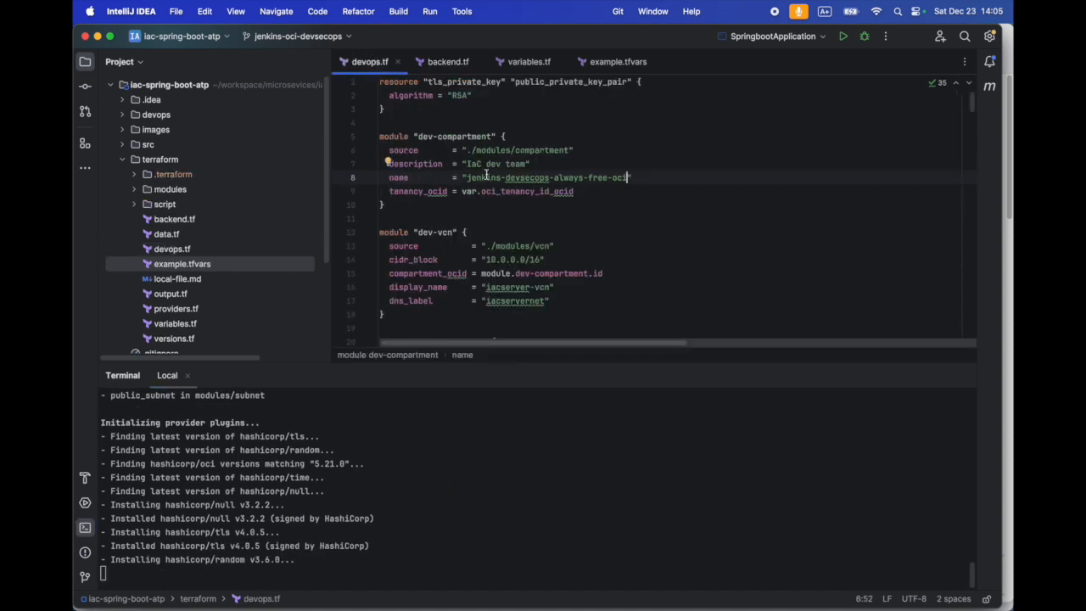
drag(386, 108, 370, 92)
click(409, 95)
key(super+Tab)
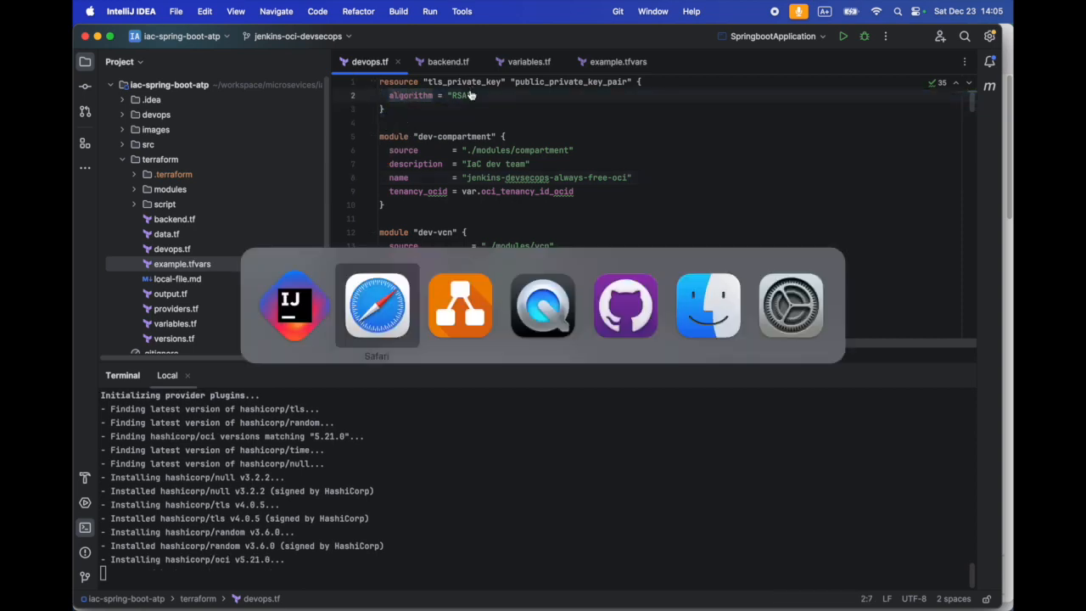
key(super+Tab)
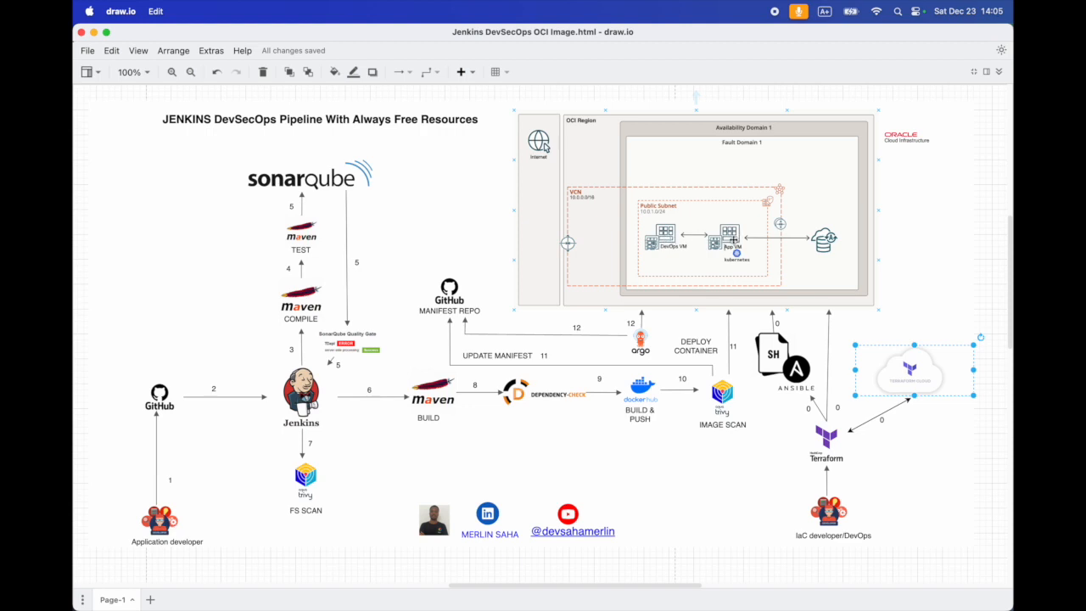
key(super+Tab)
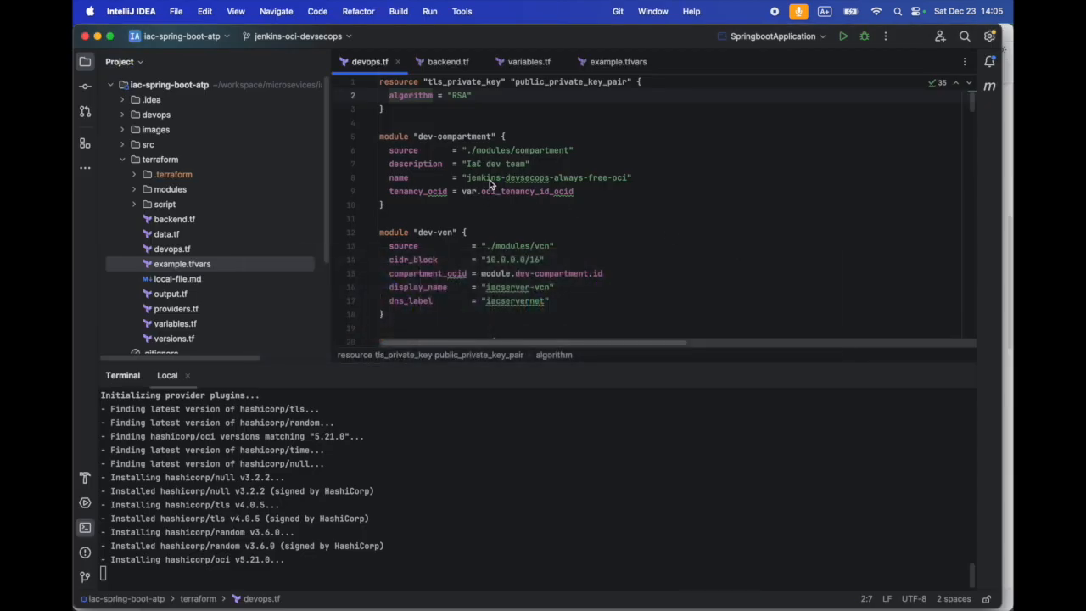
key(super+Tab)
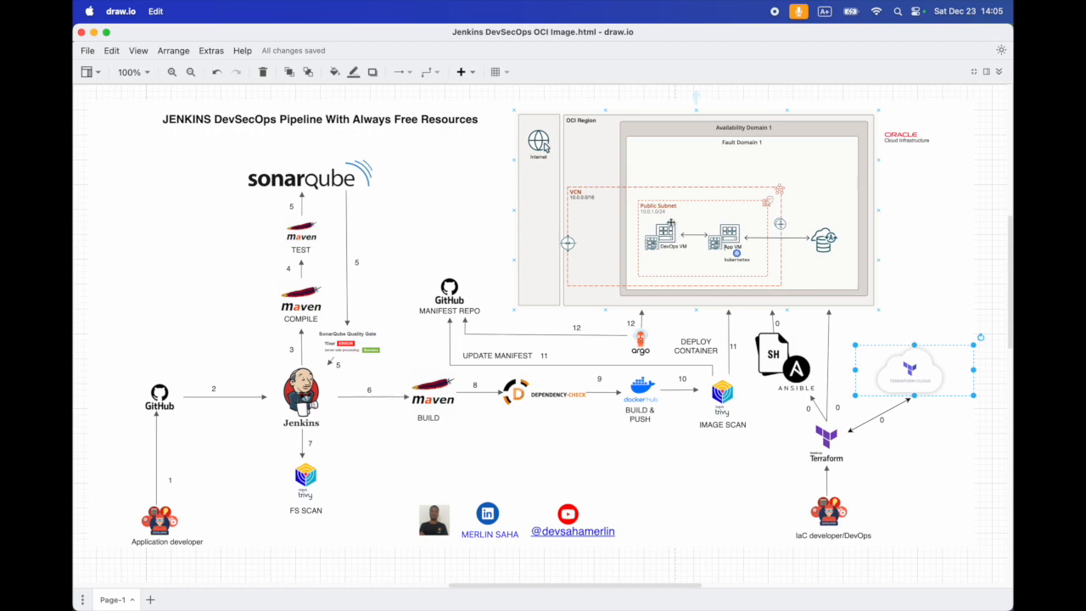
key(super+Tab)
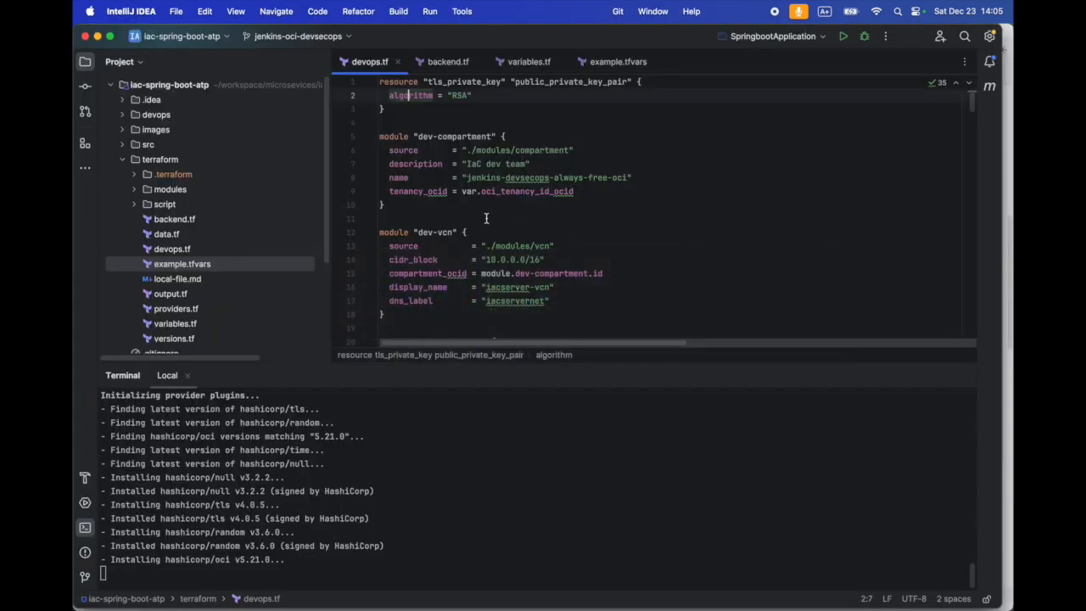
Step: Examine the dev-compartment and dev-vcn modules in devops.tf and compare the VCN with the architecture diagram
drag(405, 205, 369, 141)
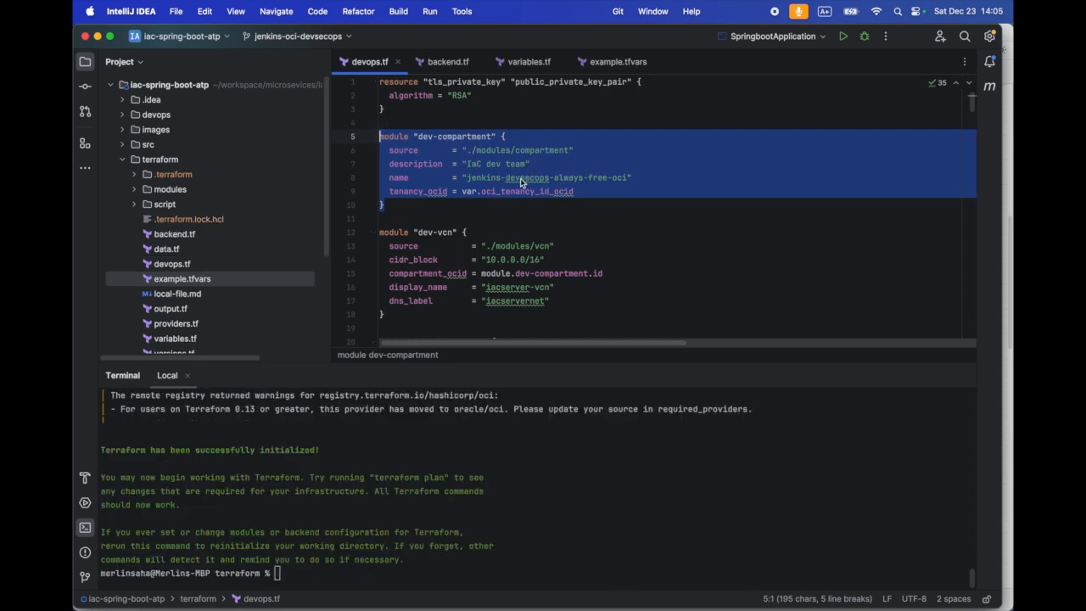
mouse_move(522, 182)
click(514, 140)
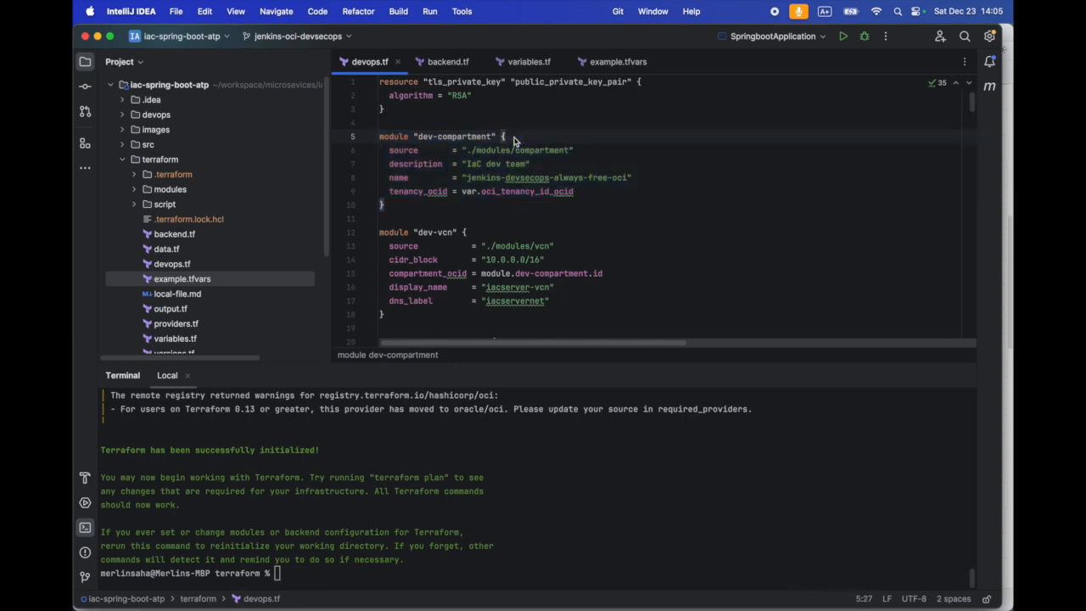
click(386, 206)
scroll(468, 199, down, 4)
click(478, 183)
scroll(478, 187, down, 2)
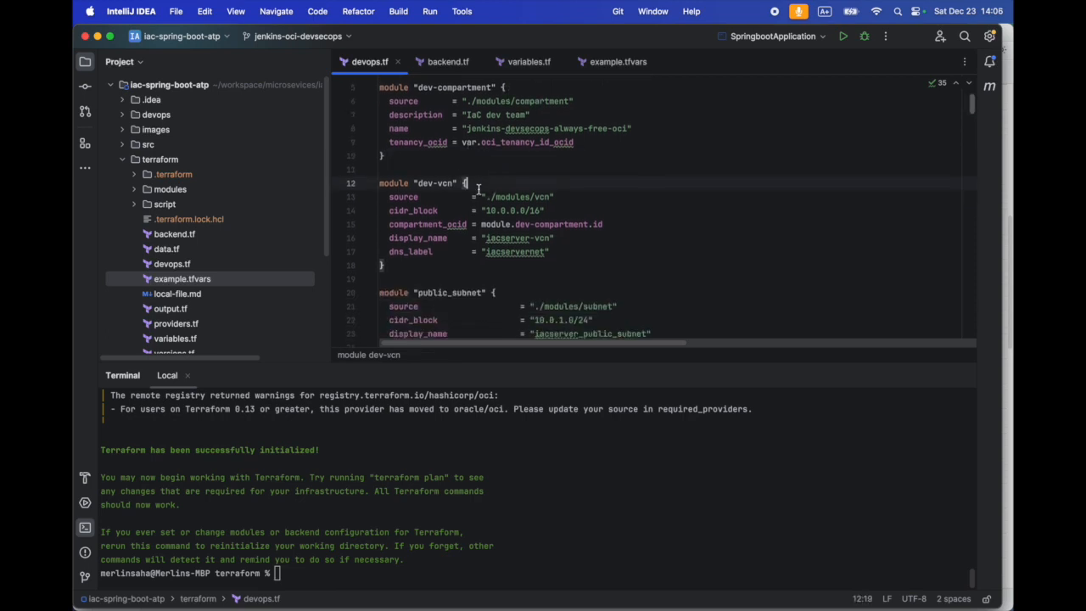
drag(386, 229, 376, 146)
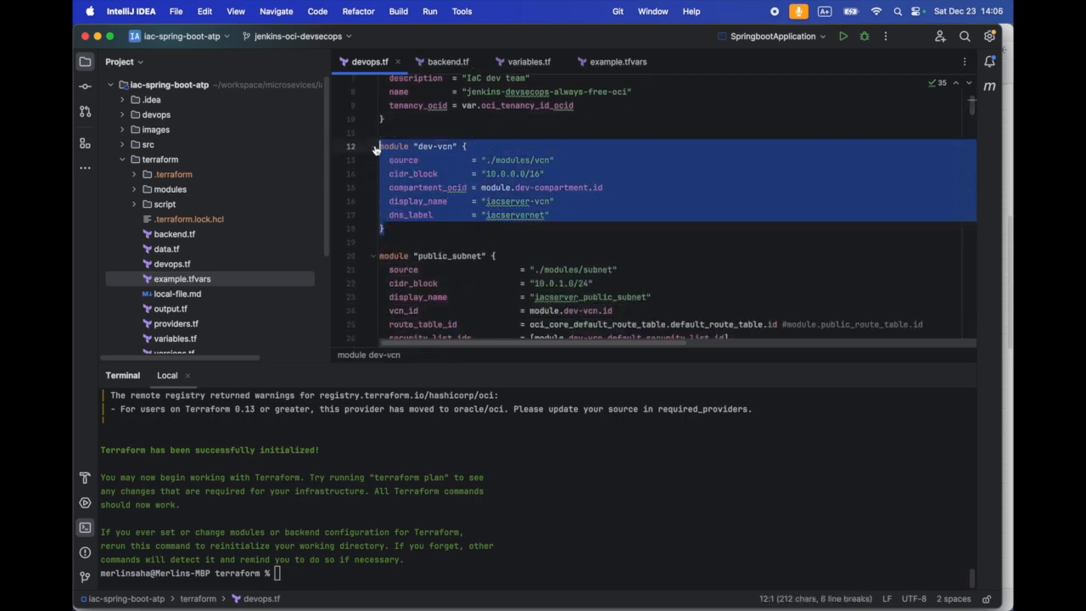
key(super+Tab)
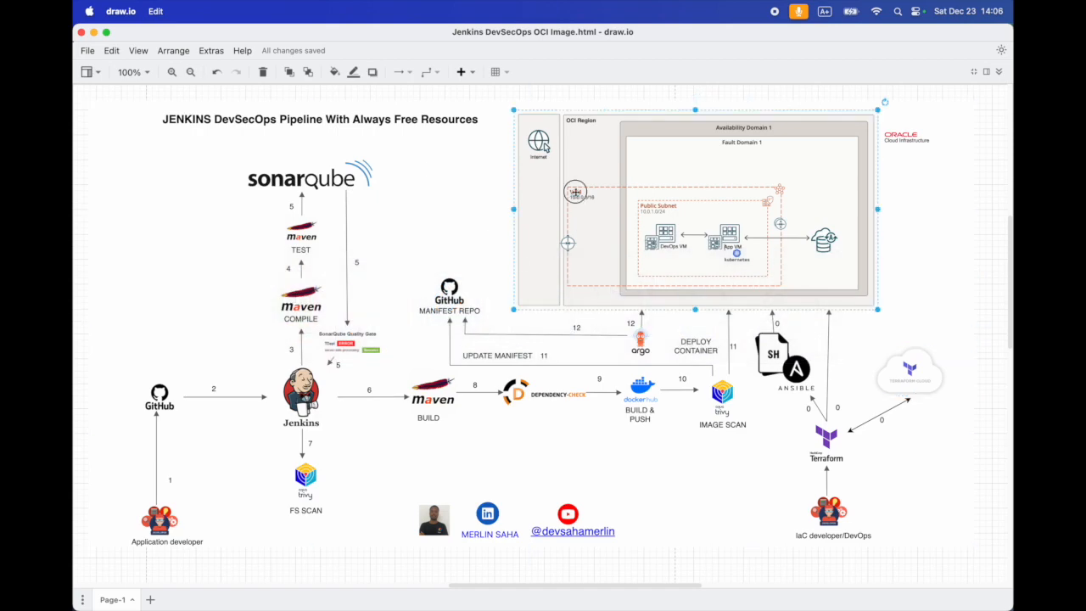
key(super+Tab)
Step: Examine the public_subnet module and the virtual machine modules through oci-app-vm, comparing them with the architecture diagram
scroll(526, 254, down, 5)
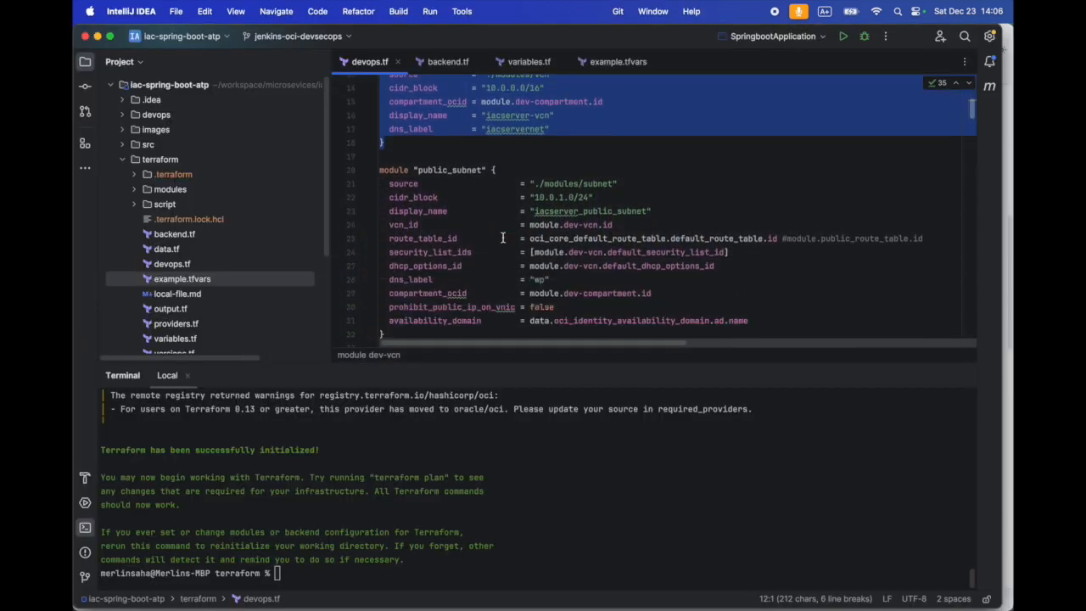
click(395, 333)
drag(394, 333, 379, 170)
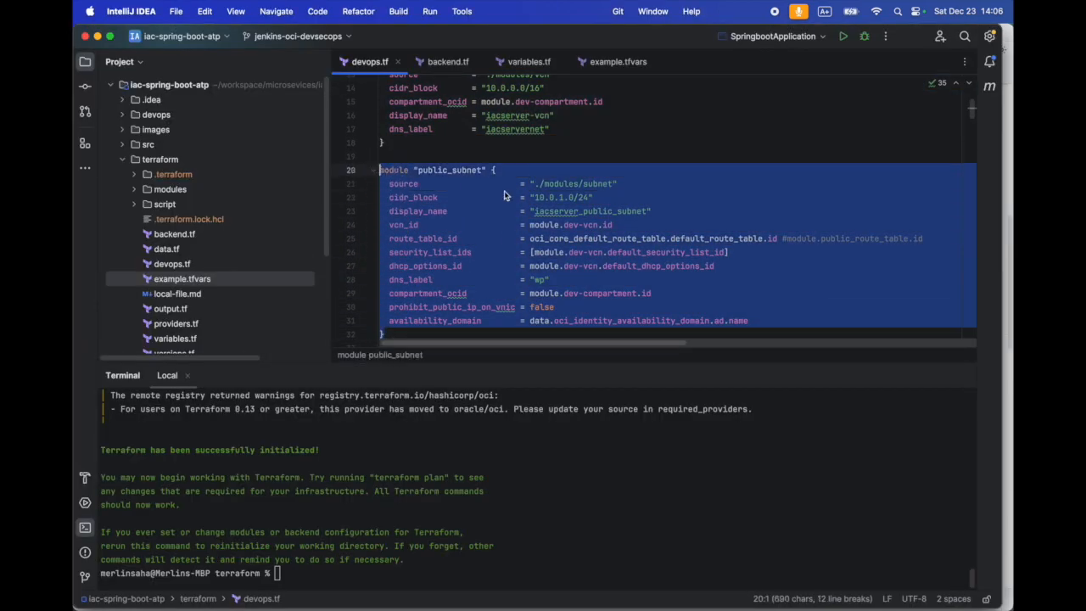
scroll(518, 196, down, 5)
key(super+Tab)
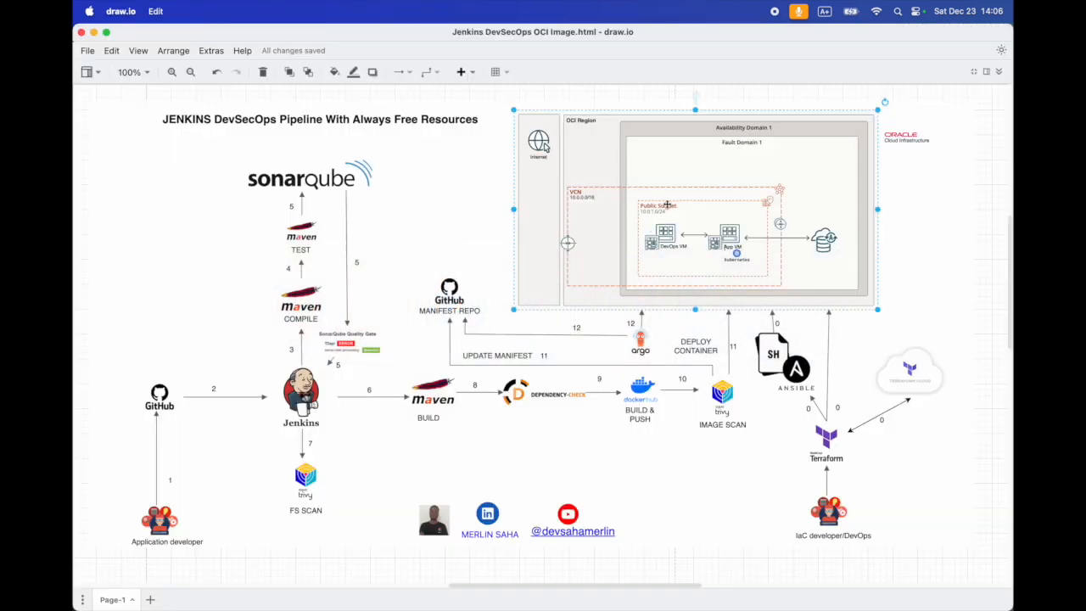
key(super+Tab)
scroll(556, 268, down, 3)
drag(380, 157, 416, 269)
scroll(444, 281, down, 8)
scroll(446, 266, down, 6)
key(super+Tab)
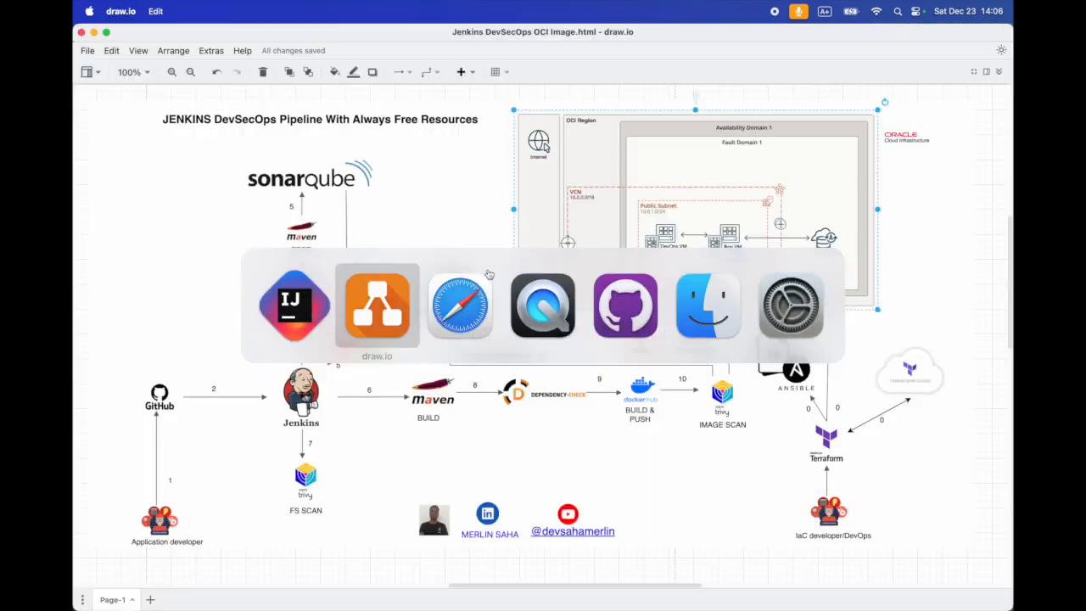
key(super+Tab)
Step: Examine the always-free-autonomous_db module and the autonomous database wallet resource, including the workload and generate_type options
scroll(541, 257, down, 4)
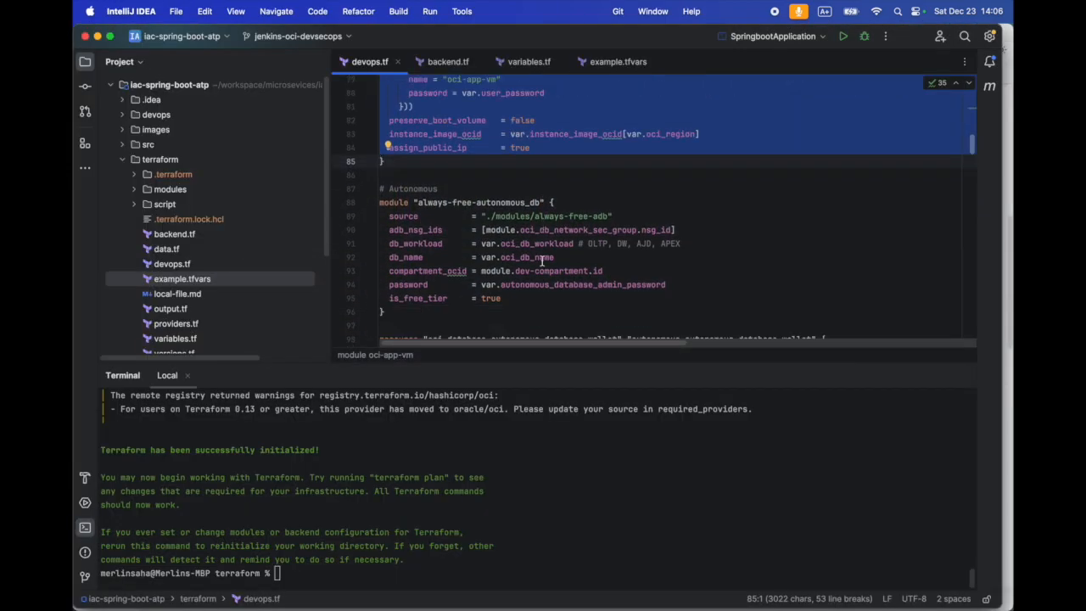
drag(387, 248, 377, 137)
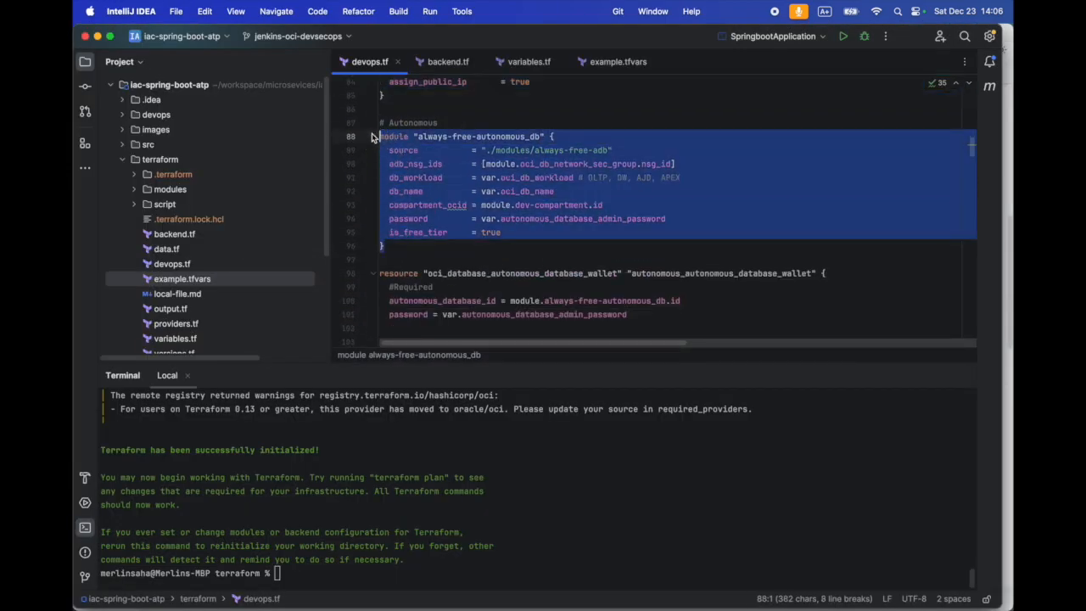
click(601, 179)
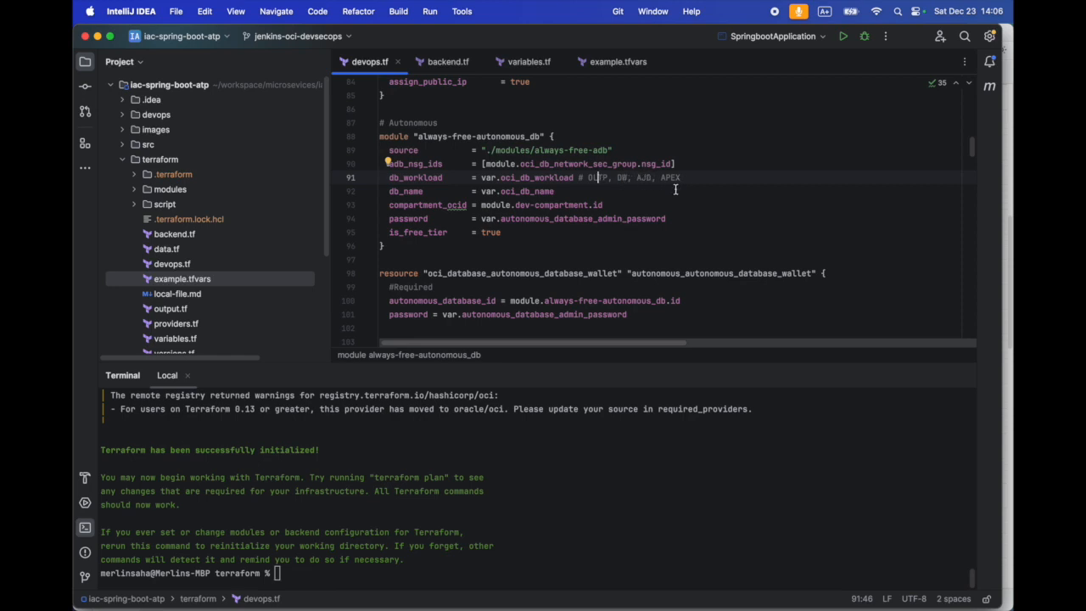
scroll(677, 190, down, 5)
drag(398, 286, 377, 174)
key(super+Tab)
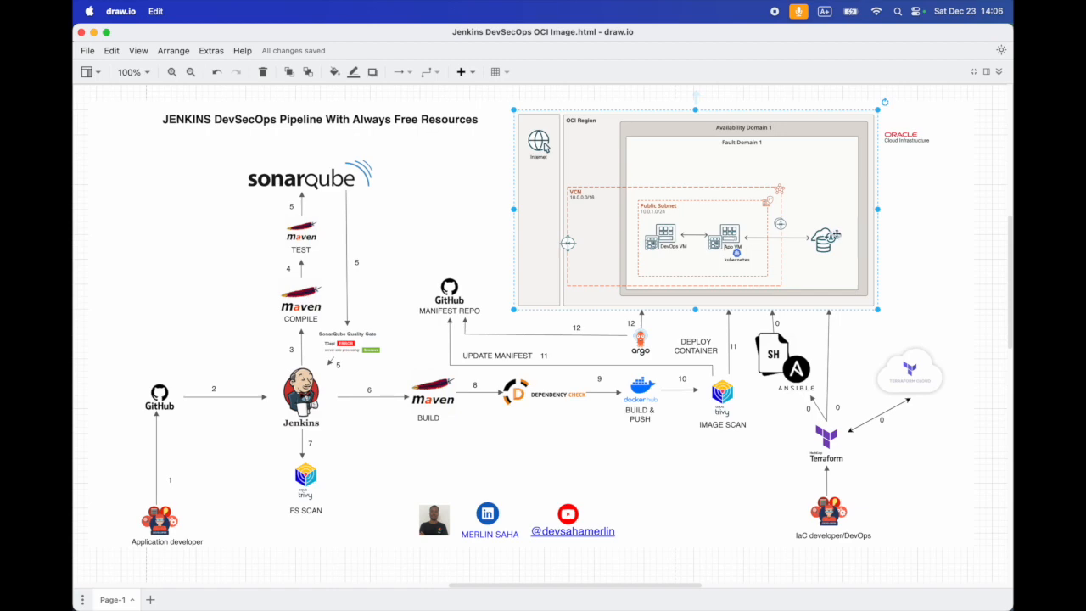
key(super+Tab)
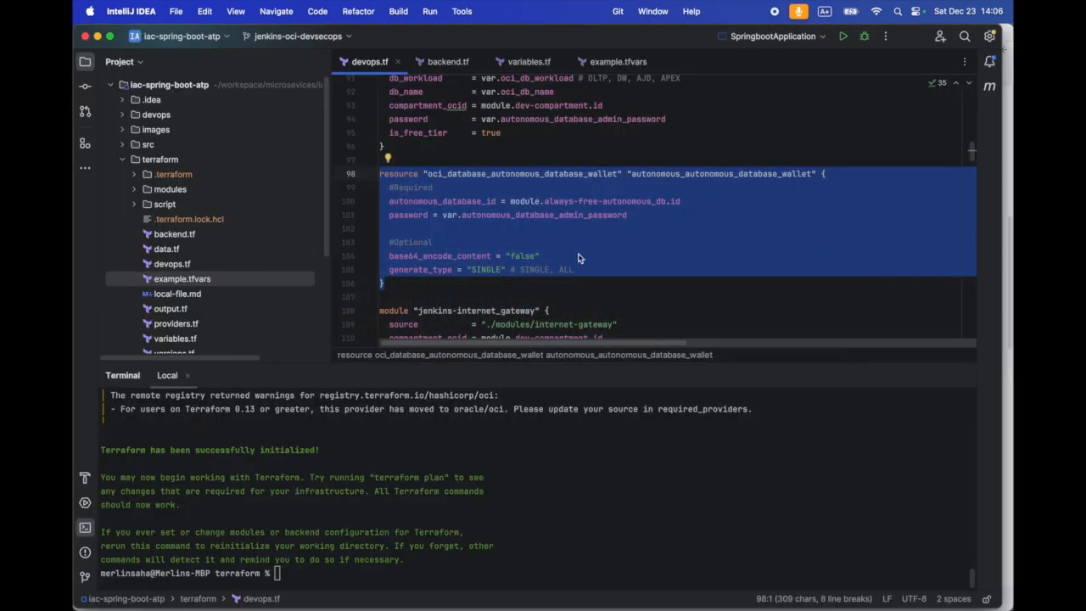
click(534, 270)
drag(553, 270, 497, 270)
click(490, 174)
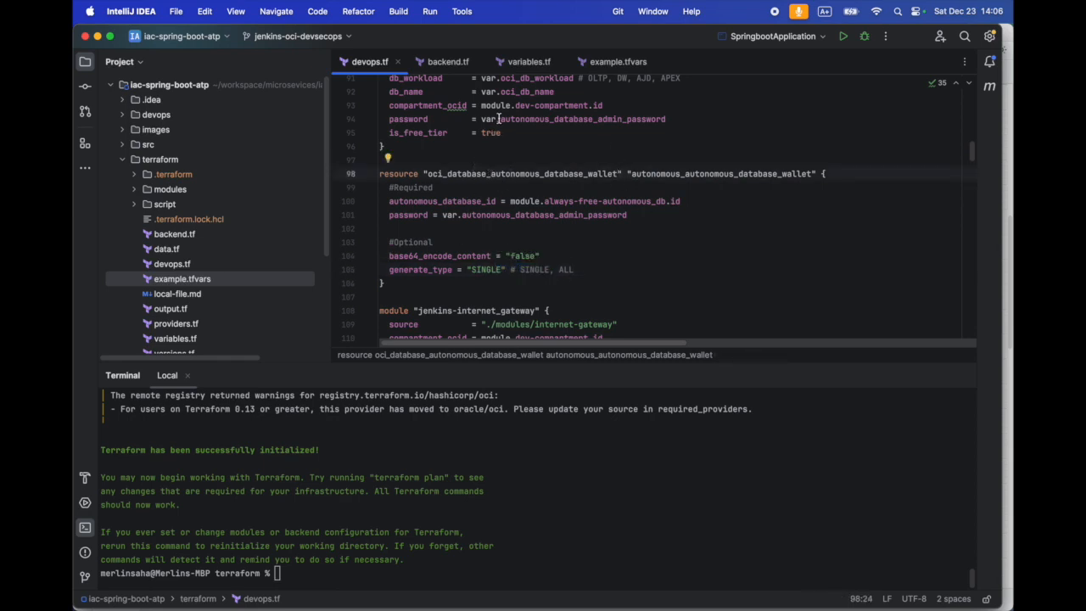
drag(580, 270, 564, 270)
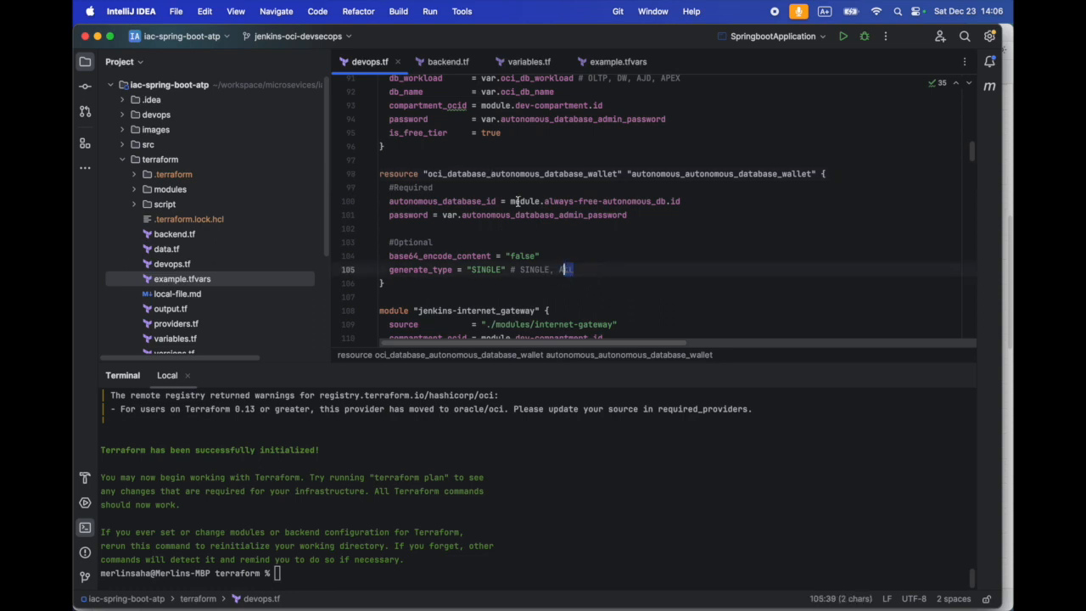
Step: Examine the jenkins-internet_gateway module against the architecture diagram and review the default route table resource
scroll(535, 224, down, 6)
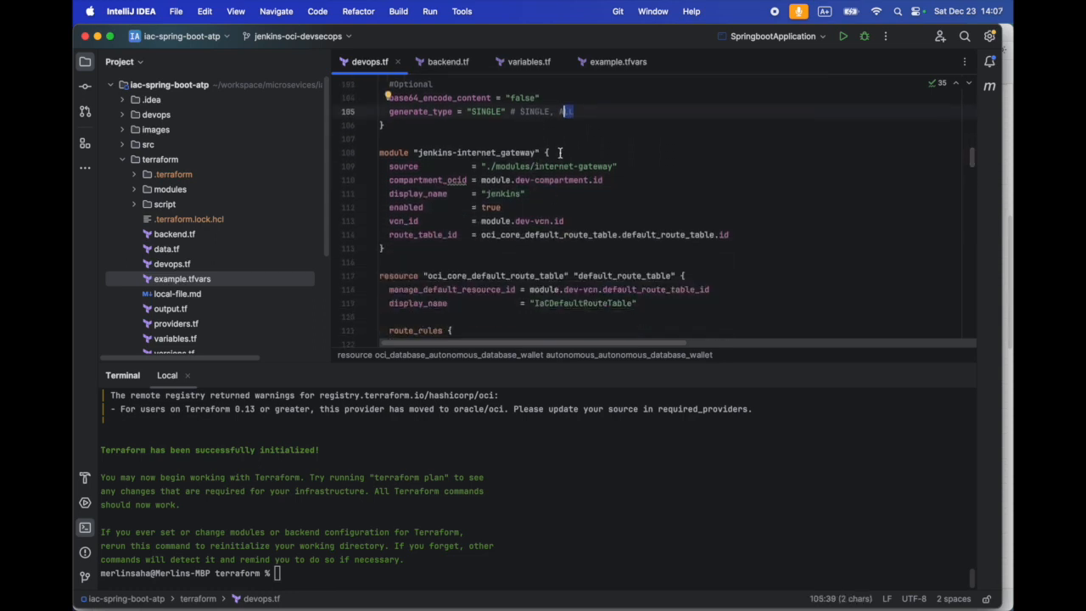
key(Down)
key(Down)
key(Down)
drag(394, 253, 379, 158)
key(super+Tab)
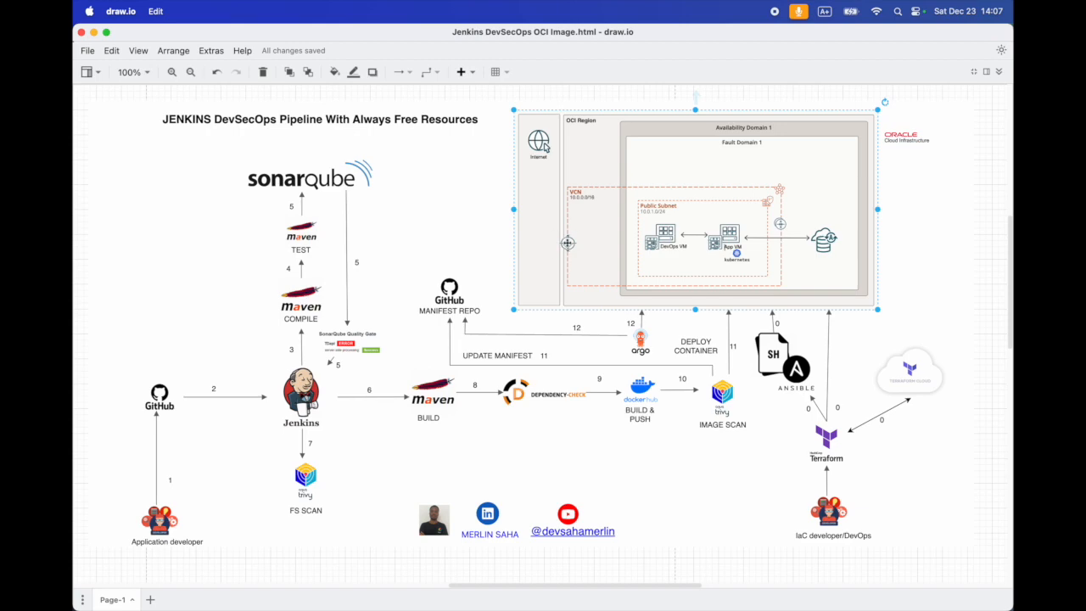
key(super+Tab)
scroll(415, 155, down, 5)
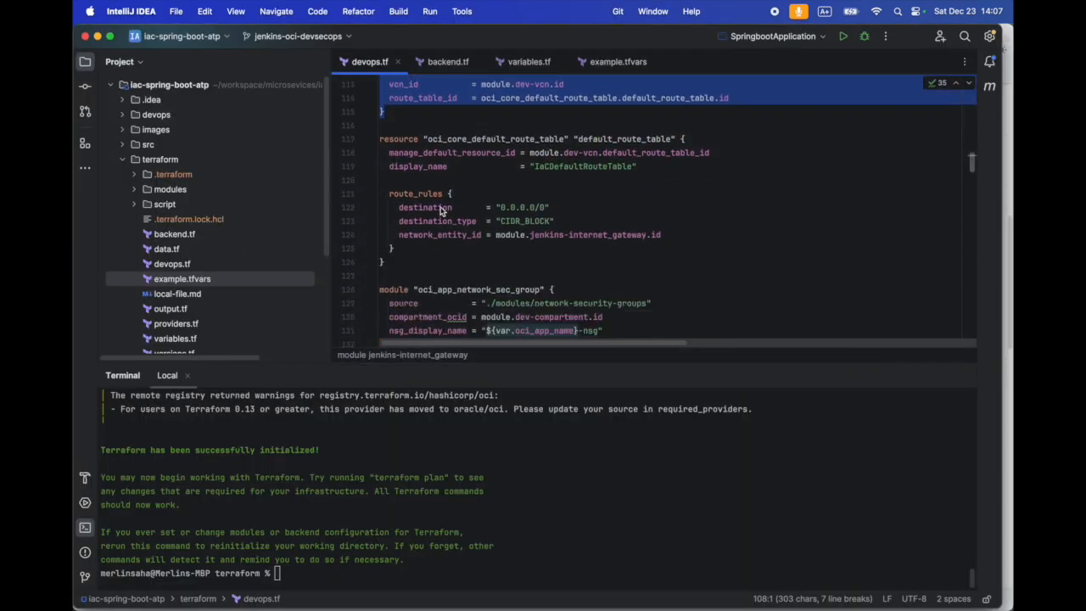
drag(382, 139, 396, 251)
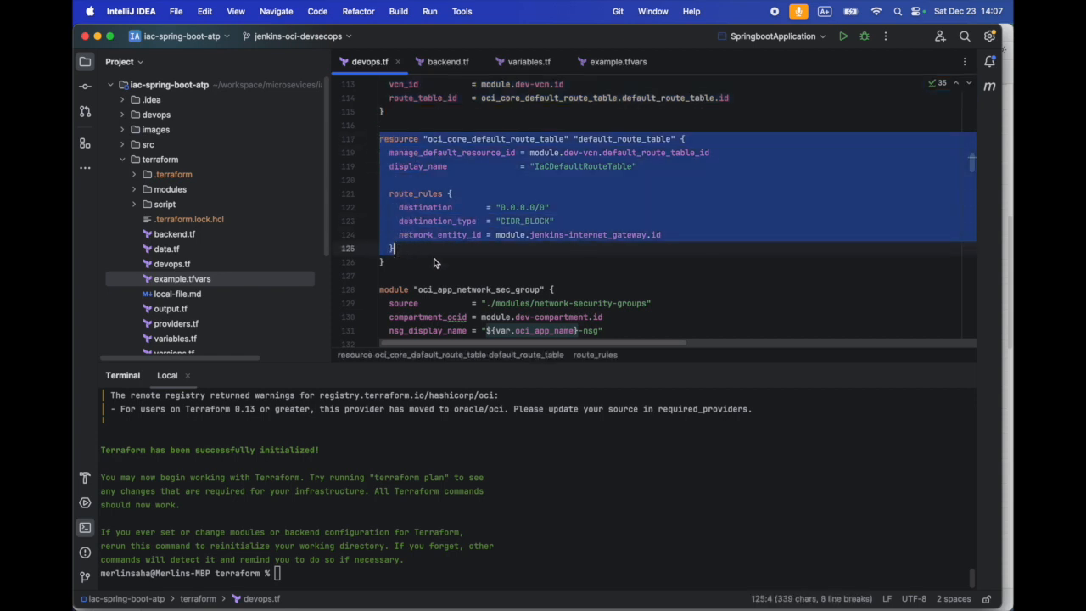
Step: Examine the oci_app_network_sec_group module and the allow-nsg-8080-8089-rule module against the architecture diagram
scroll(435, 259, down, 3)
drag(382, 159, 411, 256)
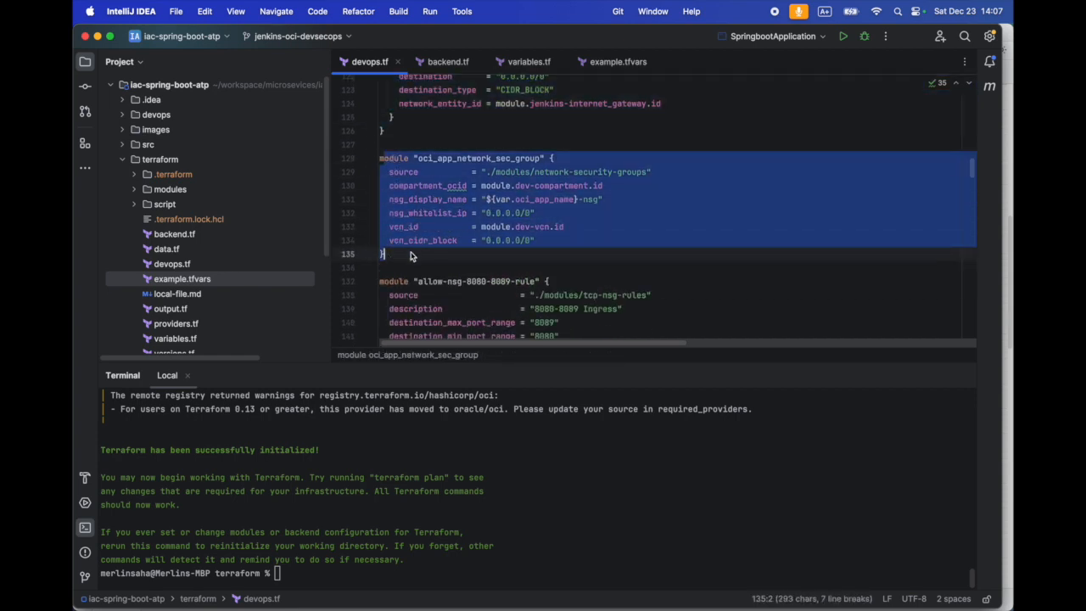
scroll(411, 256, down, 5)
key(Escape)
click(541, 127)
key(super+Tab)
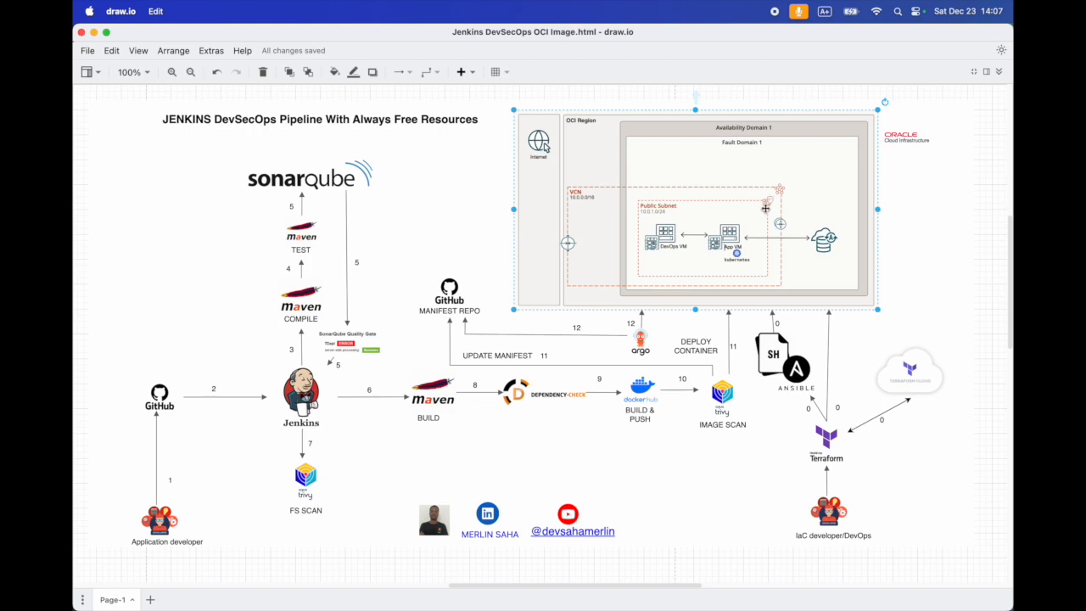
key(super+Tab)
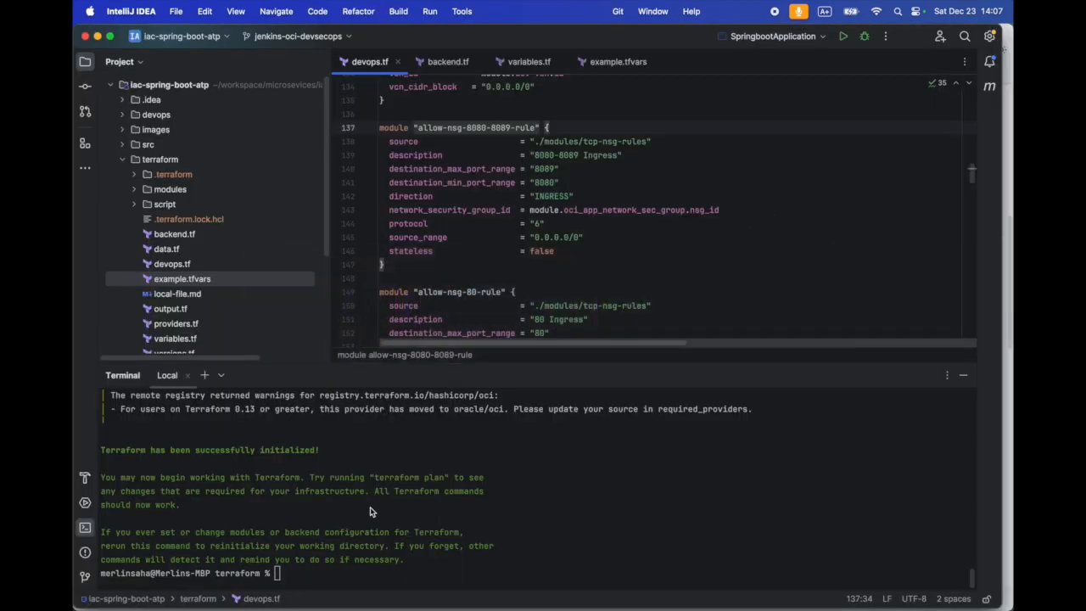
Step: Run terraform validate in the IDE's terminal to check the configuration
click(366, 479)
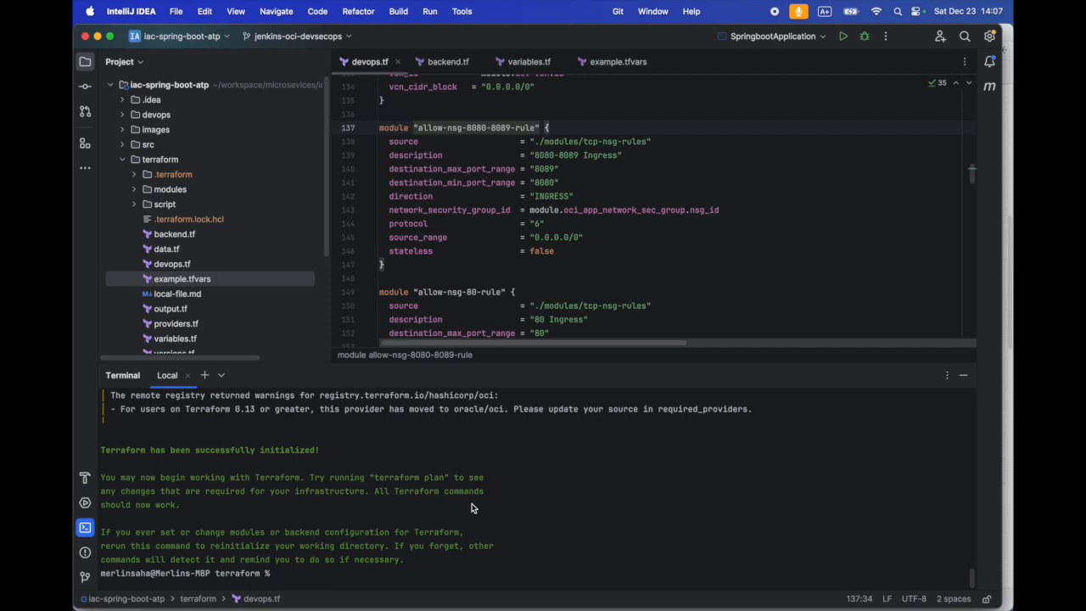
text(terraform validate)
key(Return)
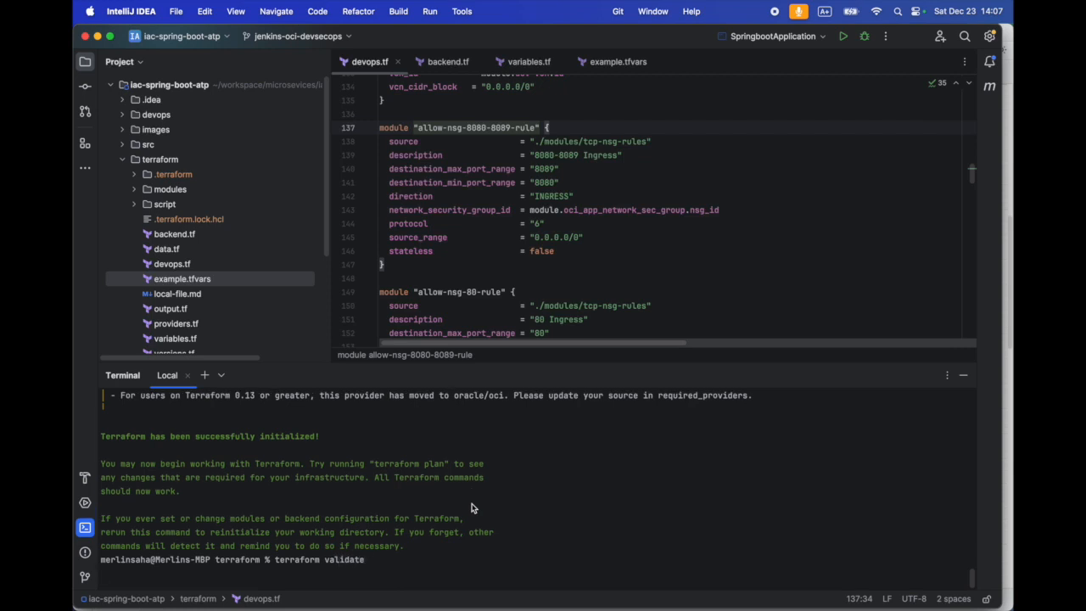
Step: Examine the port 80 and 22 security group rules and the devops_provisioner's private key file provisioner in devops.tf
scroll(536, 278, down, 5)
scroll(500, 266, down, 15)
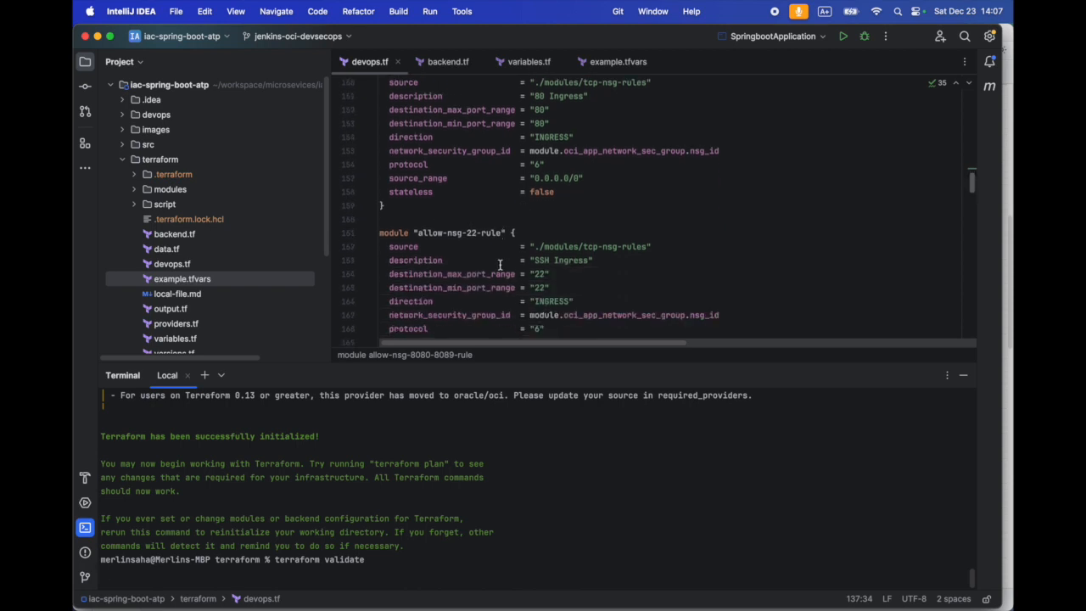
scroll(500, 266, up, 3)
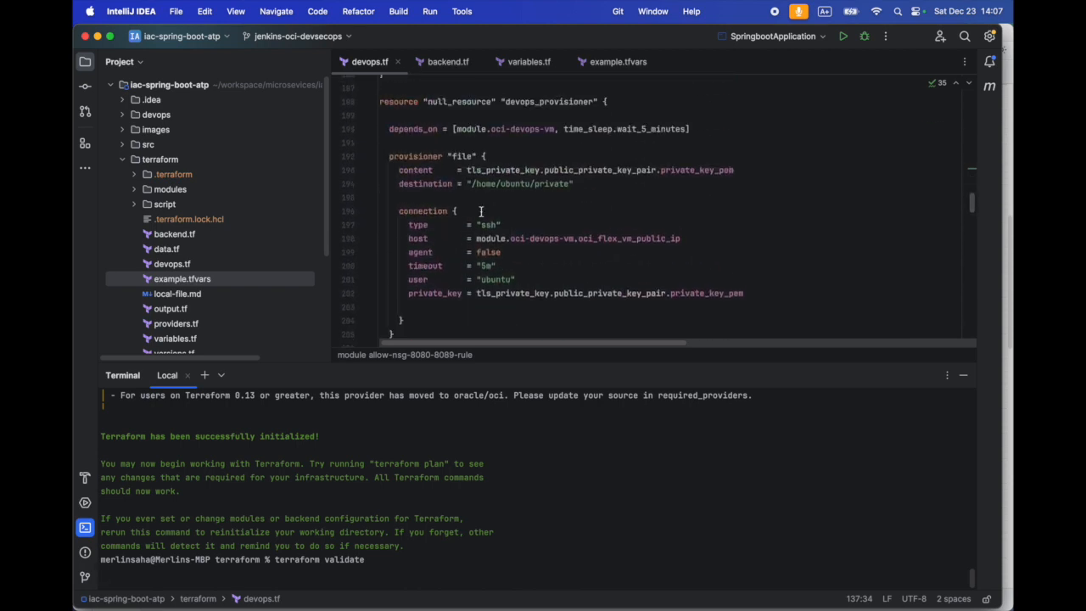
click(675, 171)
click(566, 171)
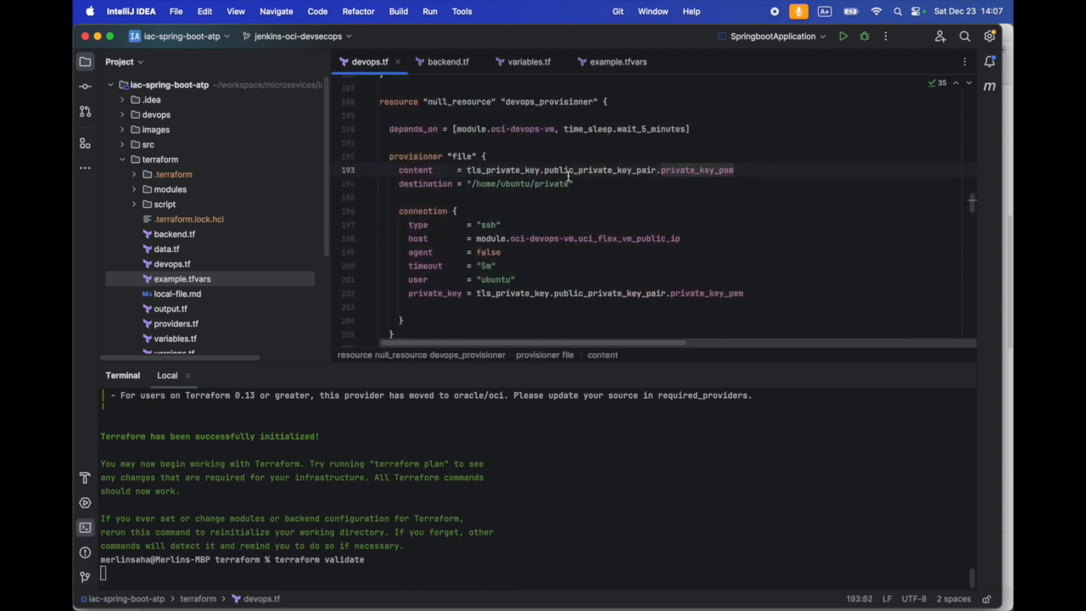
drag(744, 171, 467, 170)
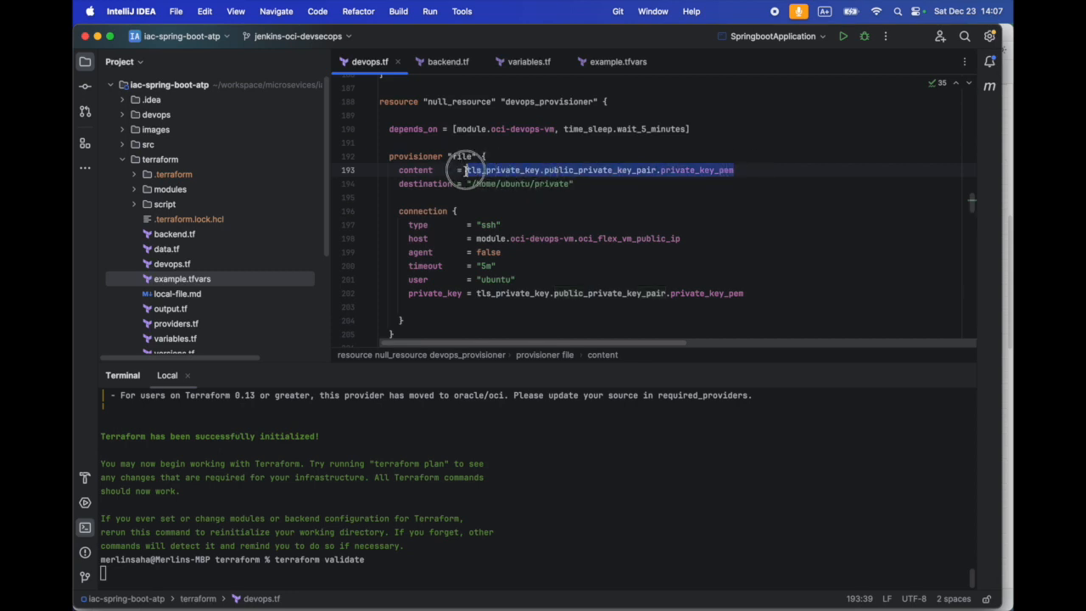
click(577, 184)
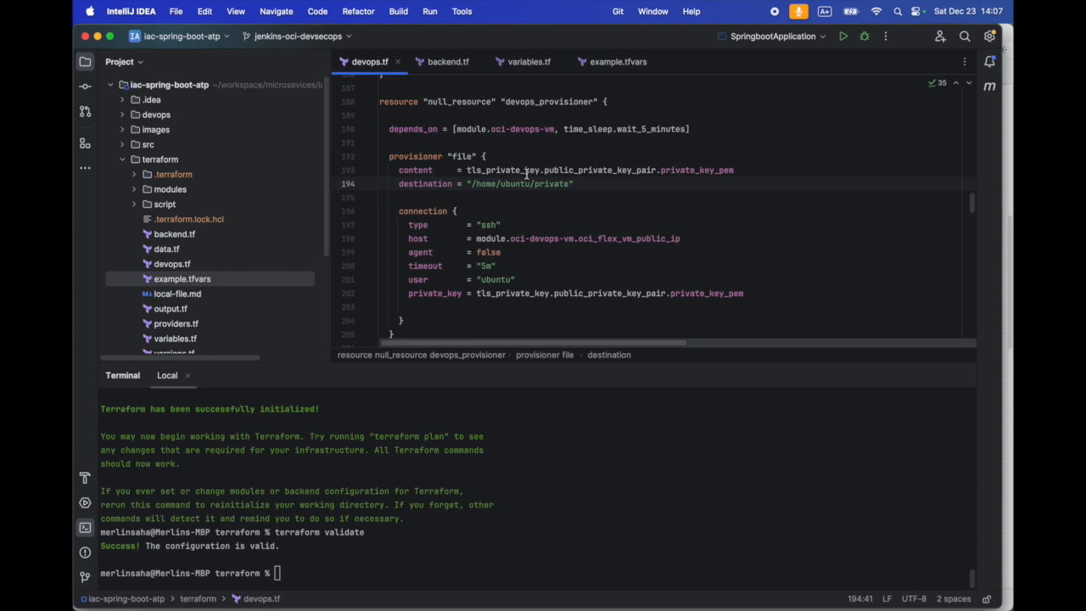
scroll(526, 183, down, 1)
Step: Run terraform plan in the IDE's terminal
click(348, 473)
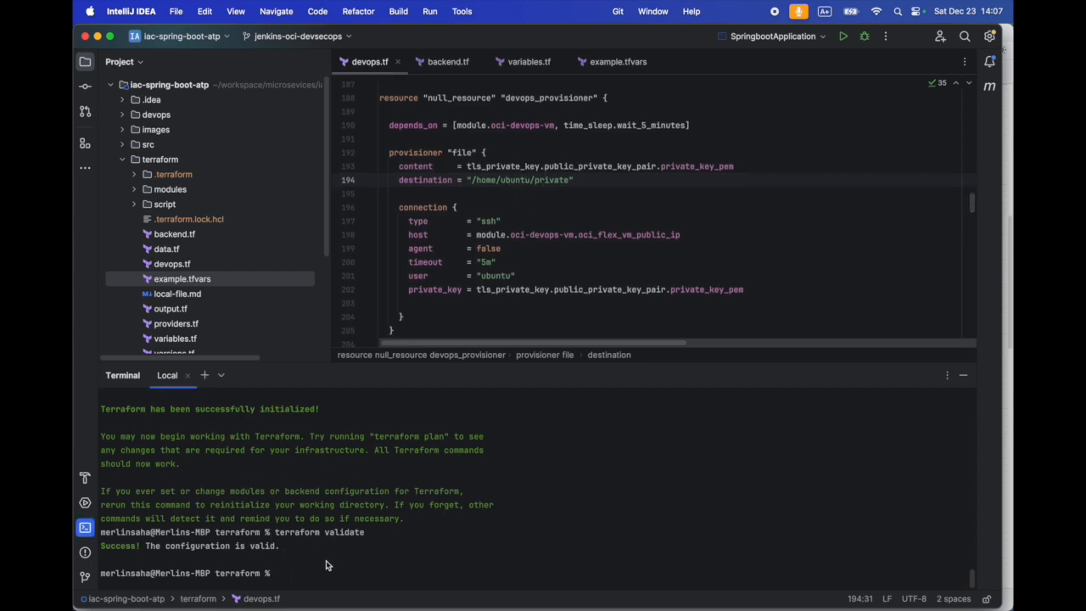
key(Up)
key(BackSpace)
key(BackSpace)
key(BackSpace)
key(BackSpace)
key(BackSpace)
key(BackSpace)
key(BackSpace)
key(BackSpace)
text(plan)
key(Return)
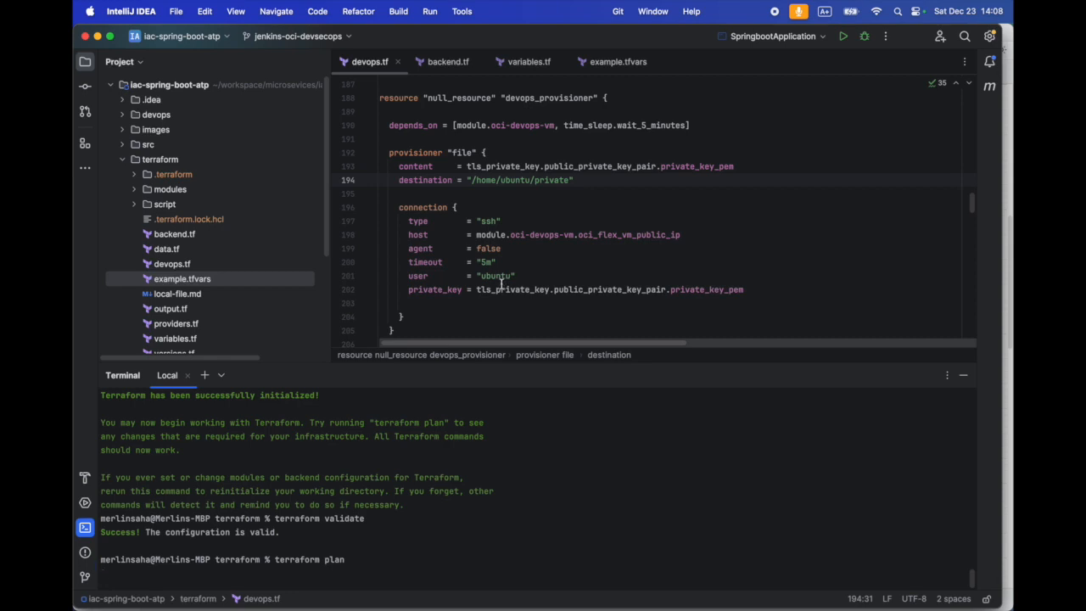
Step: Examine the devops_provisioner resource in devops.tf, including the file provisioner for docker-docker-compose.yml
scroll(515, 269, down, 5)
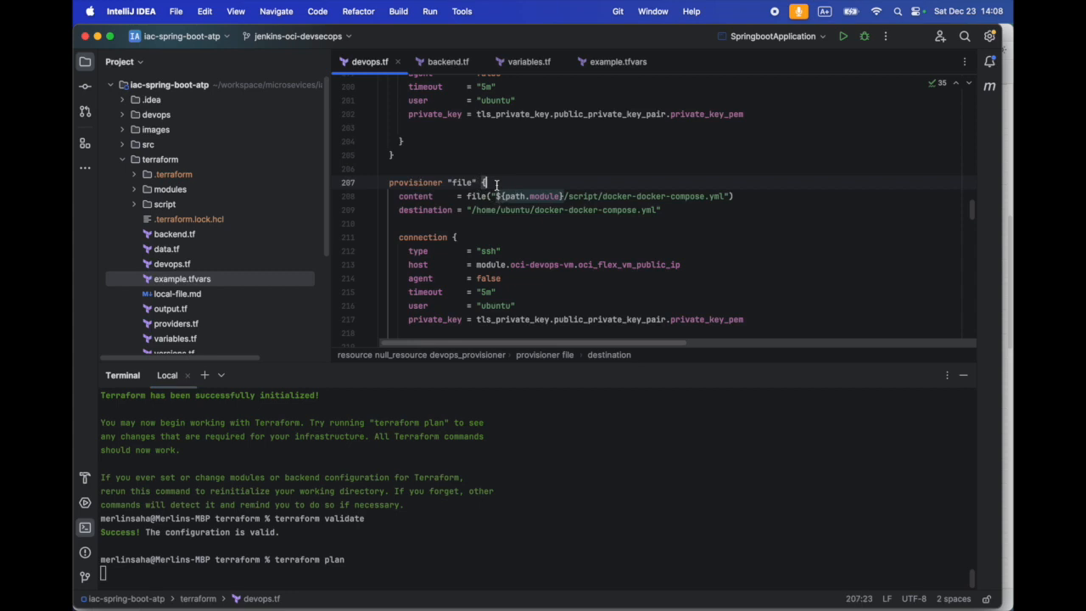
scroll(496, 185, up, 5)
click(443, 116)
click(608, 116)
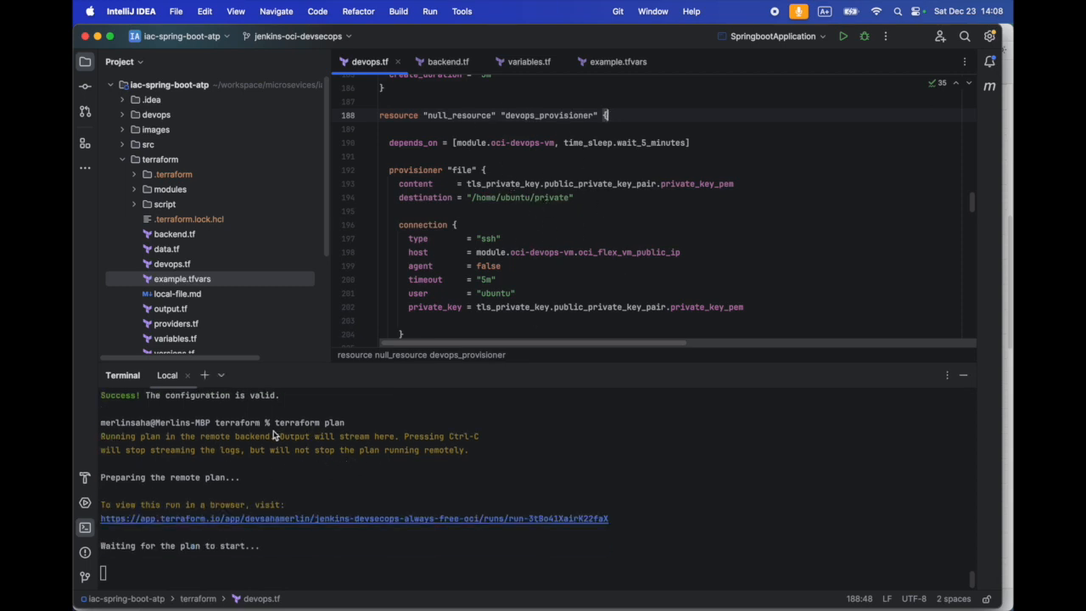
Step: Open the remote plan run in Terraform Cloud from the terminal's link and review its plan log
scroll(276, 434, up, 1)
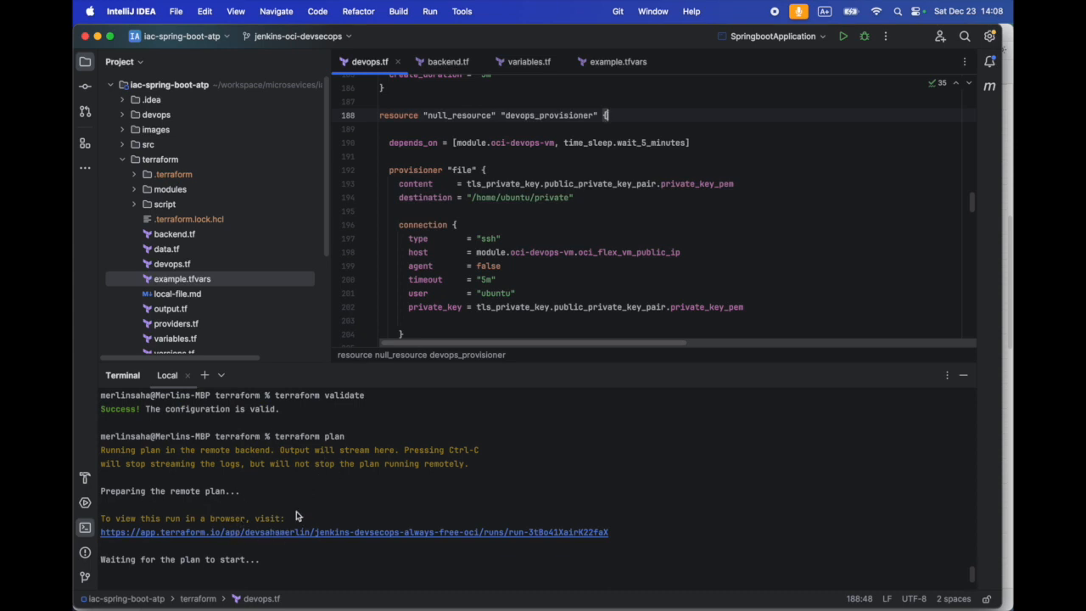
click(308, 532)
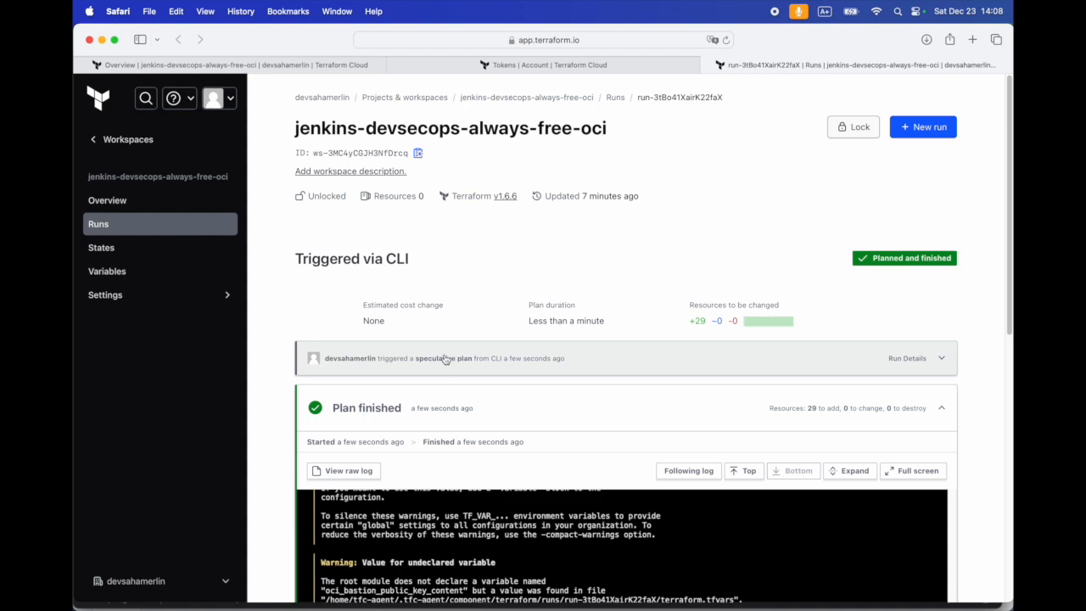
scroll(552, 371, down, 10)
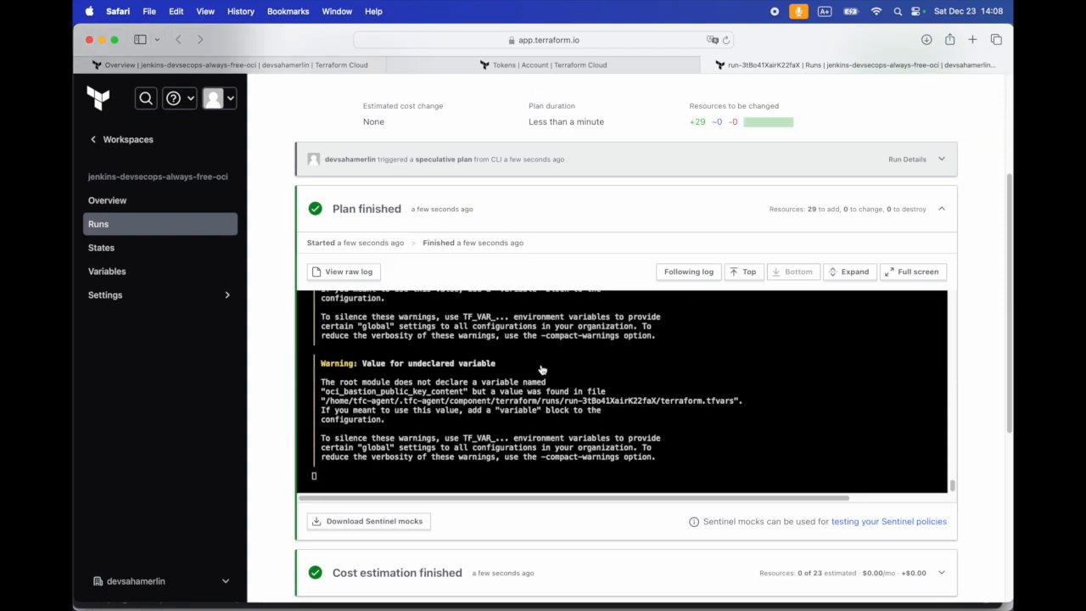
scroll(527, 340, up, 2)
scroll(492, 281, up, 1)
Step: Review the cost estimation, output changes and plan summary in the IDE's terminal, and compare them with the Terraform Cloud run
key(super+Tab)
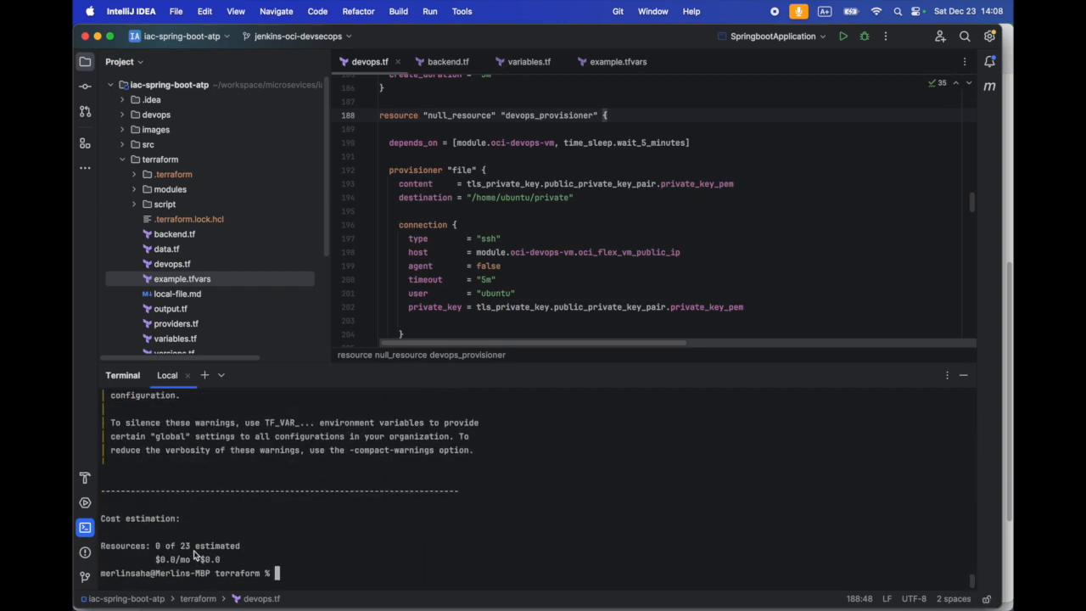
drag(180, 548, 228, 553)
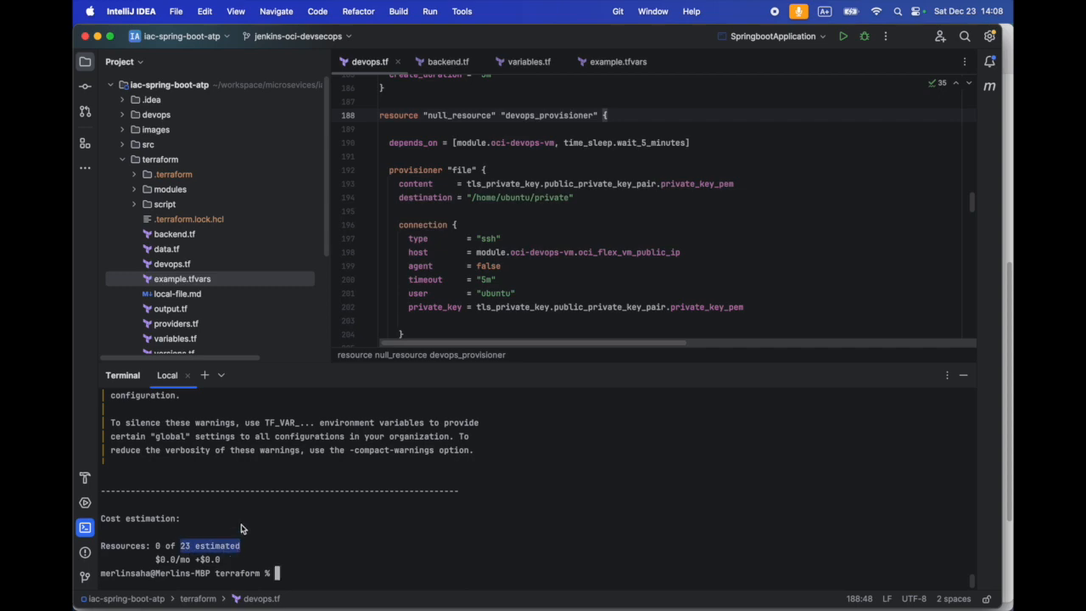
scroll(241, 527, up, 3)
scroll(241, 527, down, 3)
drag(224, 562, 159, 561)
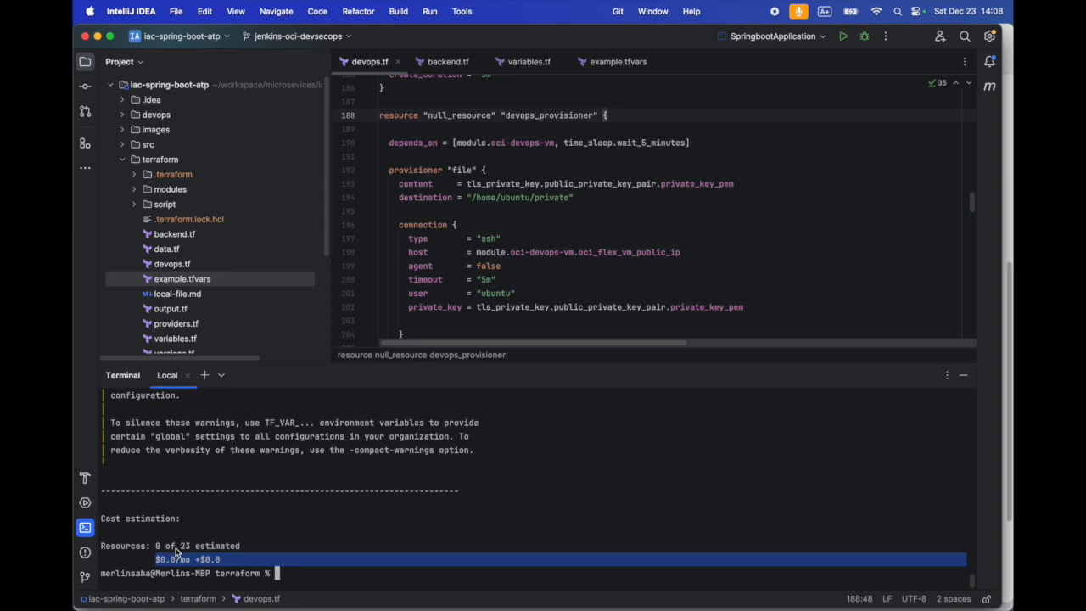
scroll(212, 549, up, 4)
scroll(211, 550, up, 7)
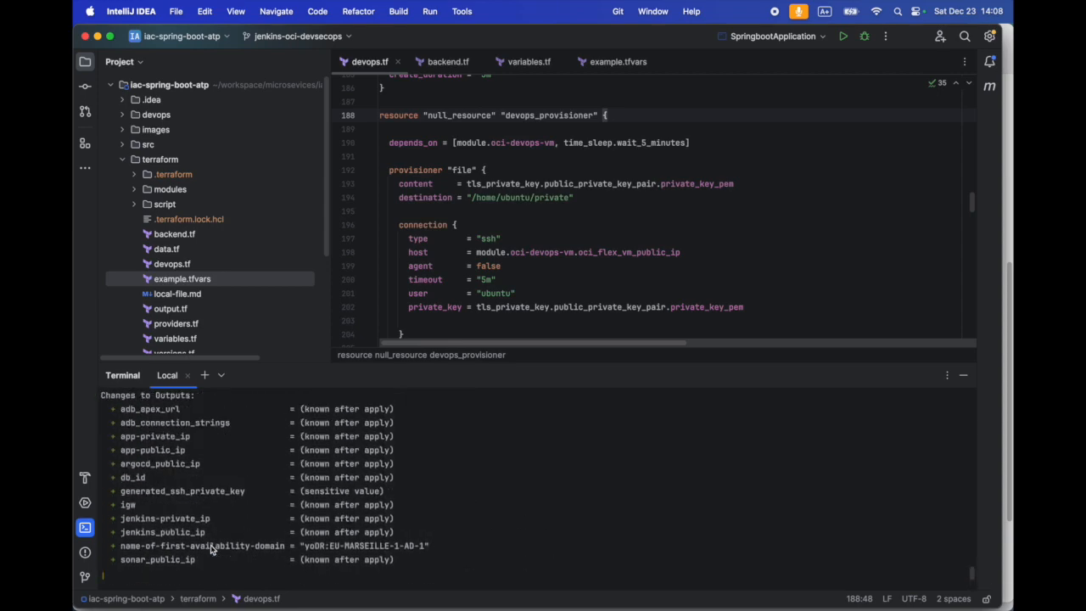
scroll(211, 545, down, 10)
scroll(210, 545, up, 6)
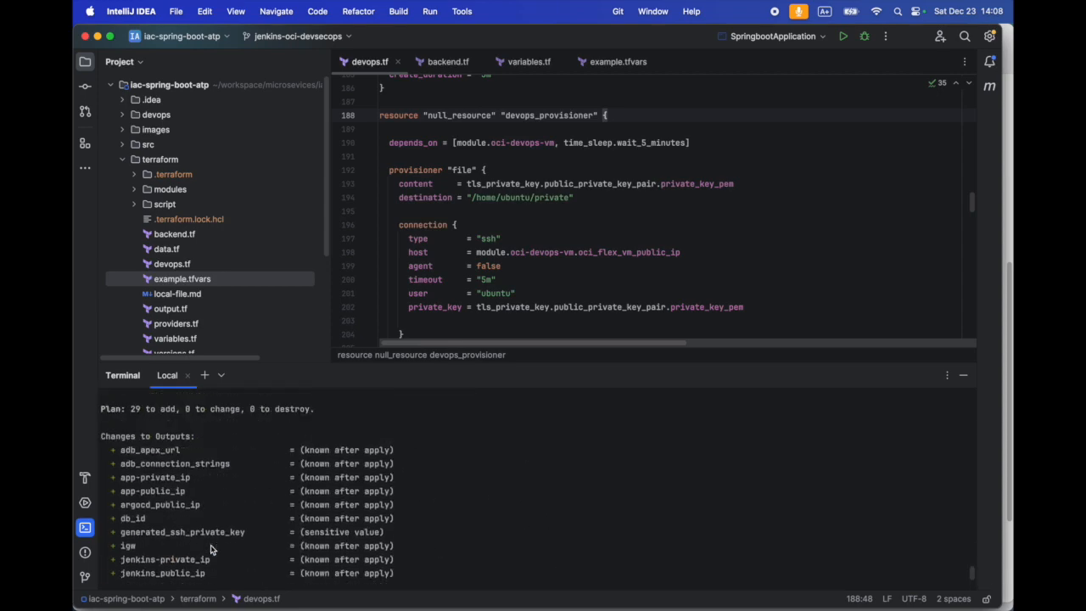
drag(314, 422, 100, 423)
click(612, 117)
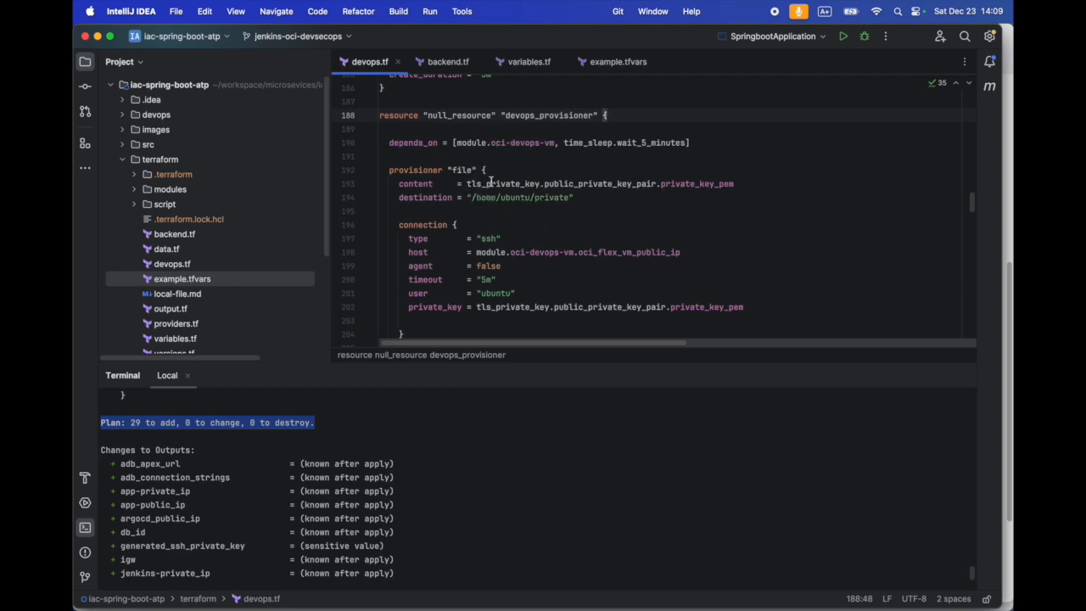
key(super+Tab)
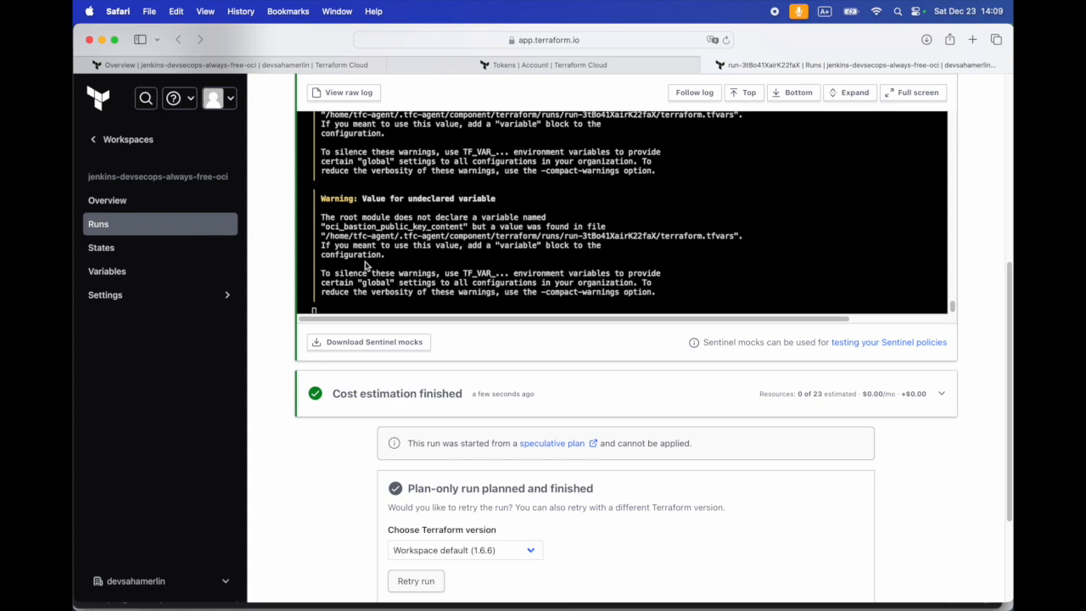
Step: Run terraform apply in the IDE's terminal without the auto-approve option
key(super+Tab)
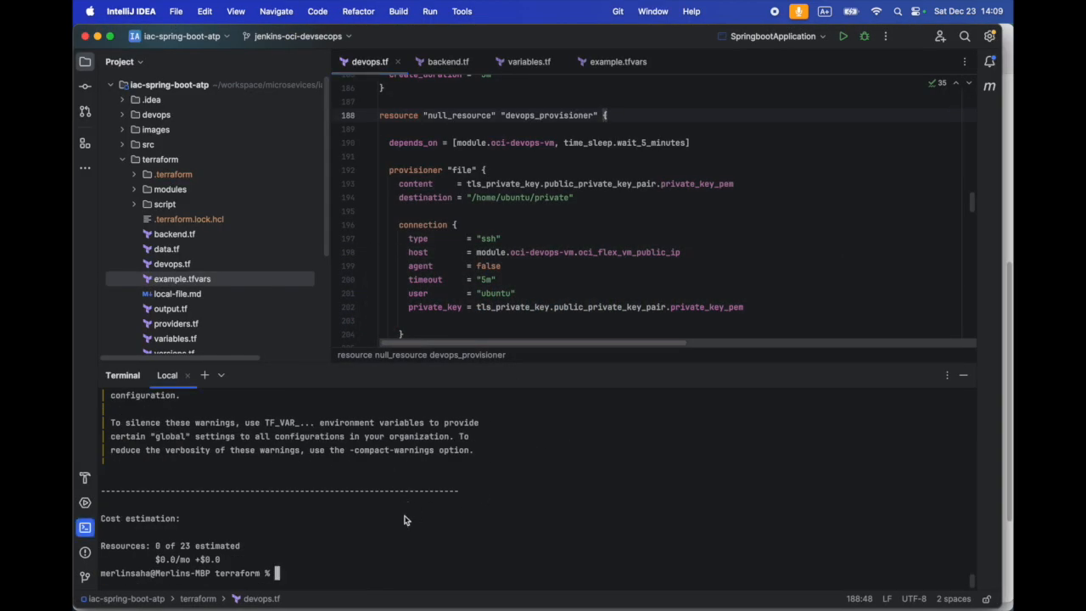
text(terraform plan)
key(BackSpace)
key(BackSpace)
key(BackSpace)
text(apply --auto-)
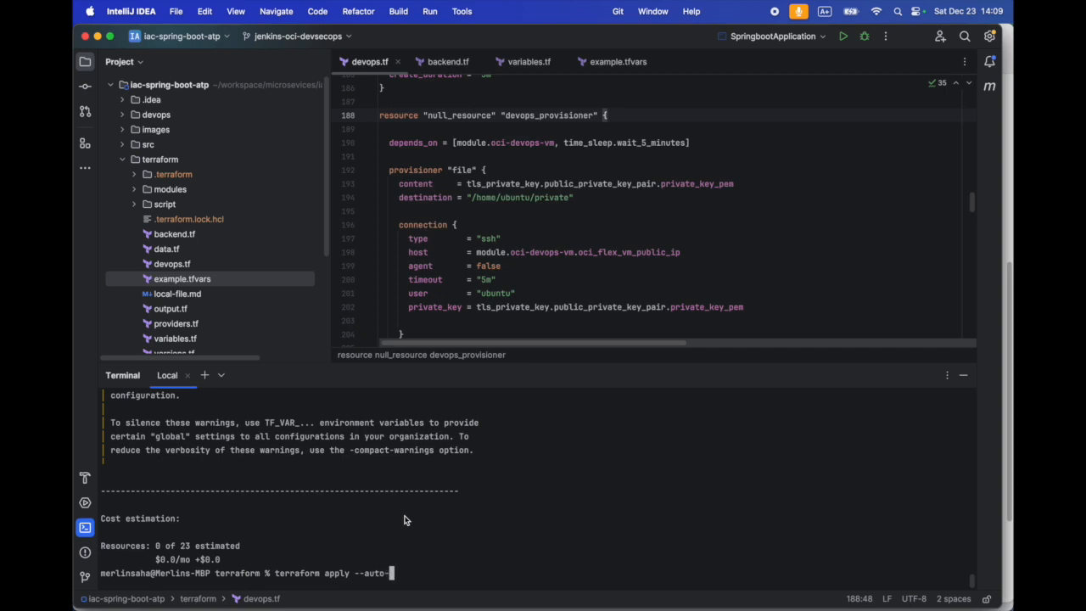
text(approve)
key(BackSpace)
key(BackSpace)
key(BackSpace)
key(BackSpace)
key(BackSpace)
key(BackSpace)
key(BackSpace)
key(BackSpace)
key(BackSpace)
key(BackSpace)
key(BackSpace)
key(BackSpace)
key(BackSpace)
key(BackSpace)
key(BackSpace)
key(Return)
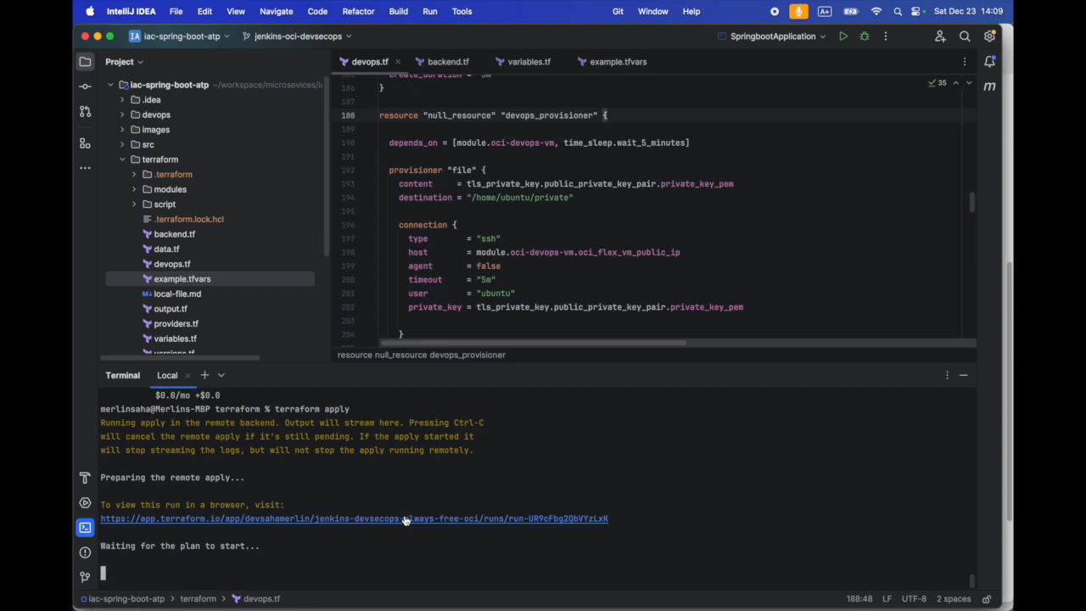
Step: Open the apply run in Terraform Cloud from the terminal's link and review the changes awaiting confirmation
click(388, 518)
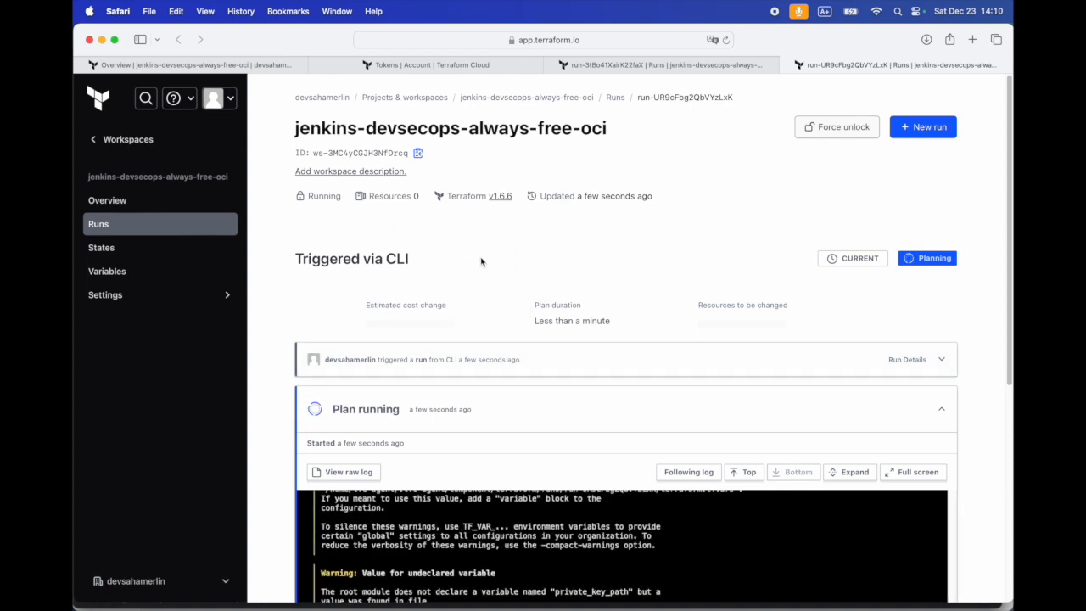
scroll(480, 260, down, 5)
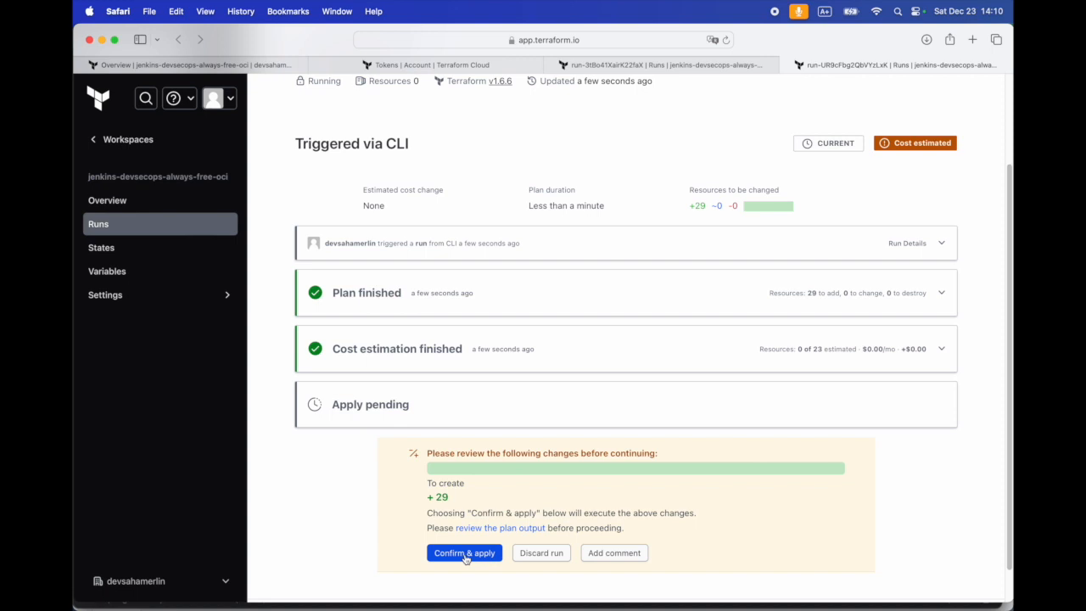
Step: Switch back to IntelliJ IDEA and approve the pending apply with yes in the terminal
mouse_move(468, 594)
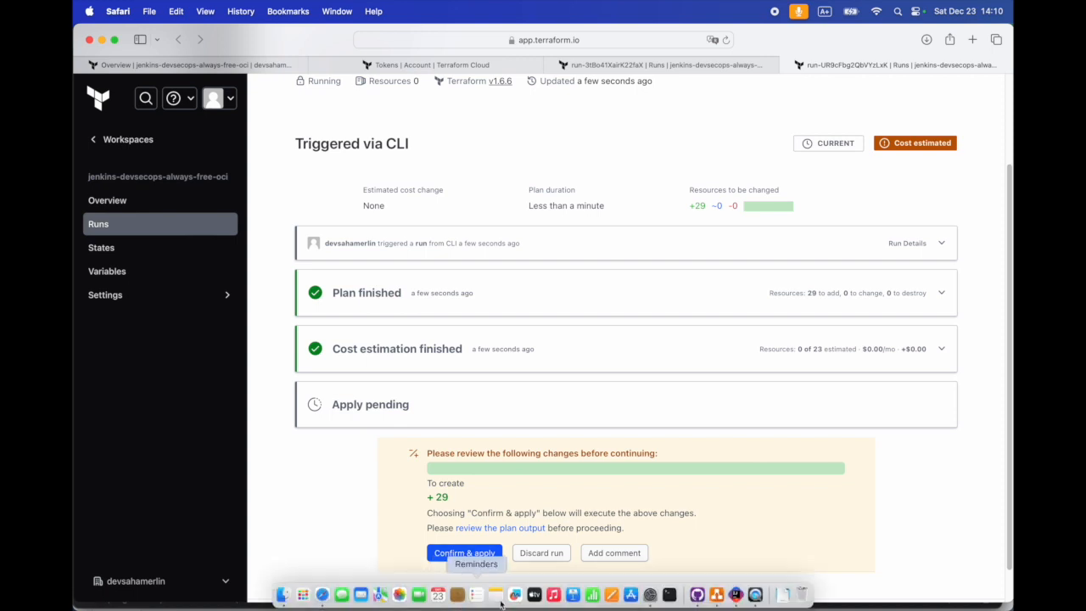
click(737, 595)
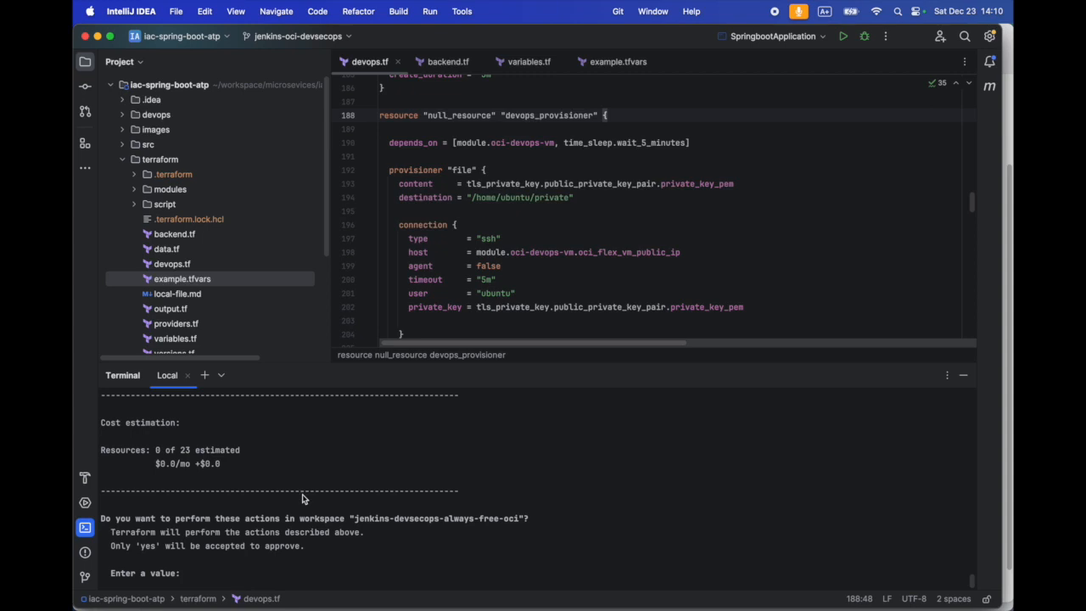
text(yes)
key(Return)
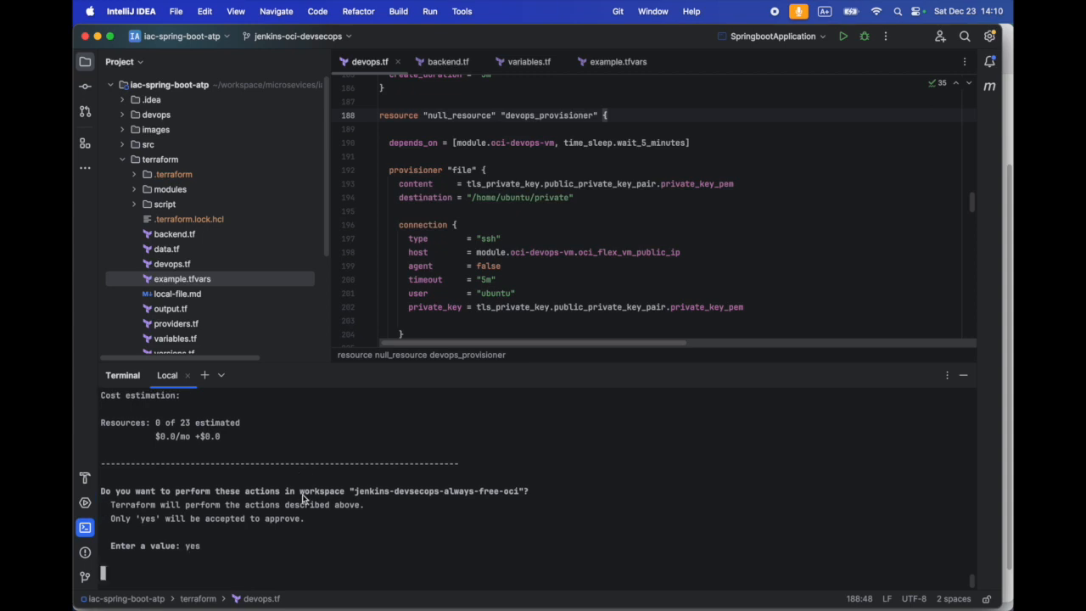
Step: Check the progress of the apply in both the Terraform Cloud run and the IDE's terminal
key(super+Tab)
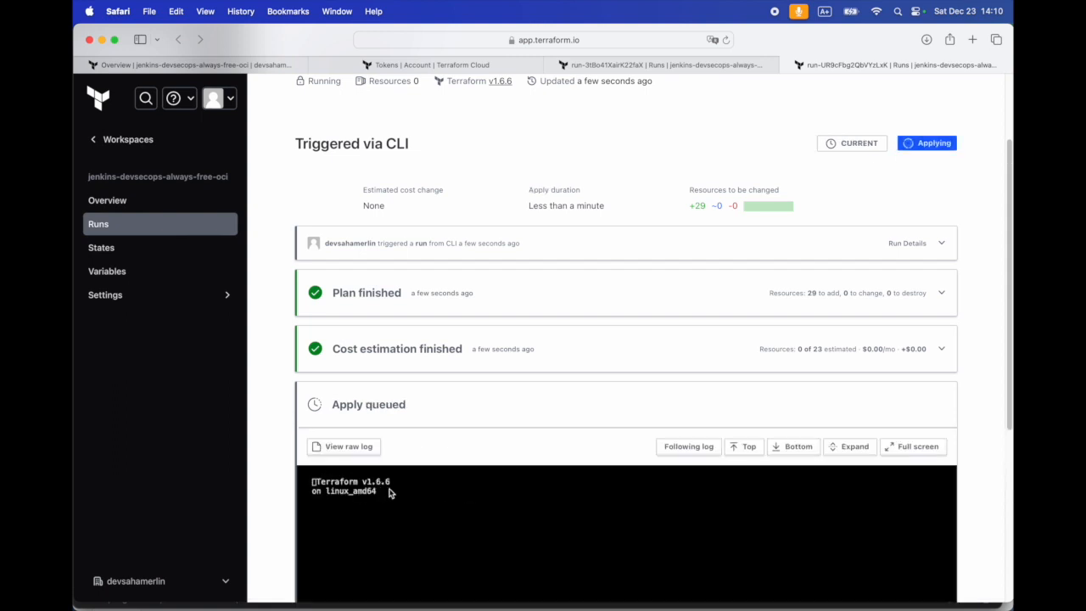
key(super+Tab)
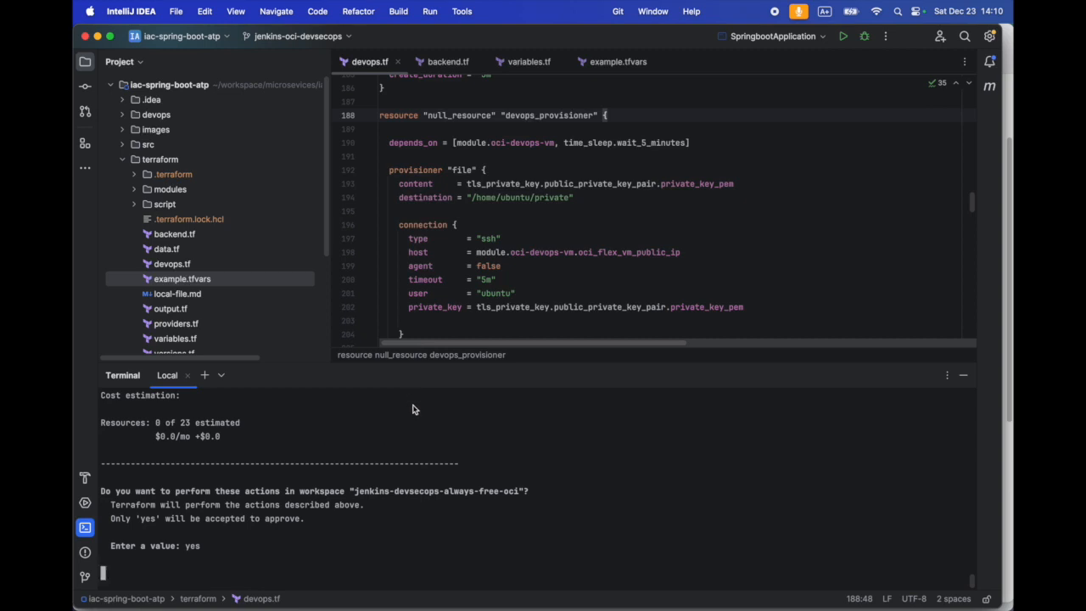
key(Return)
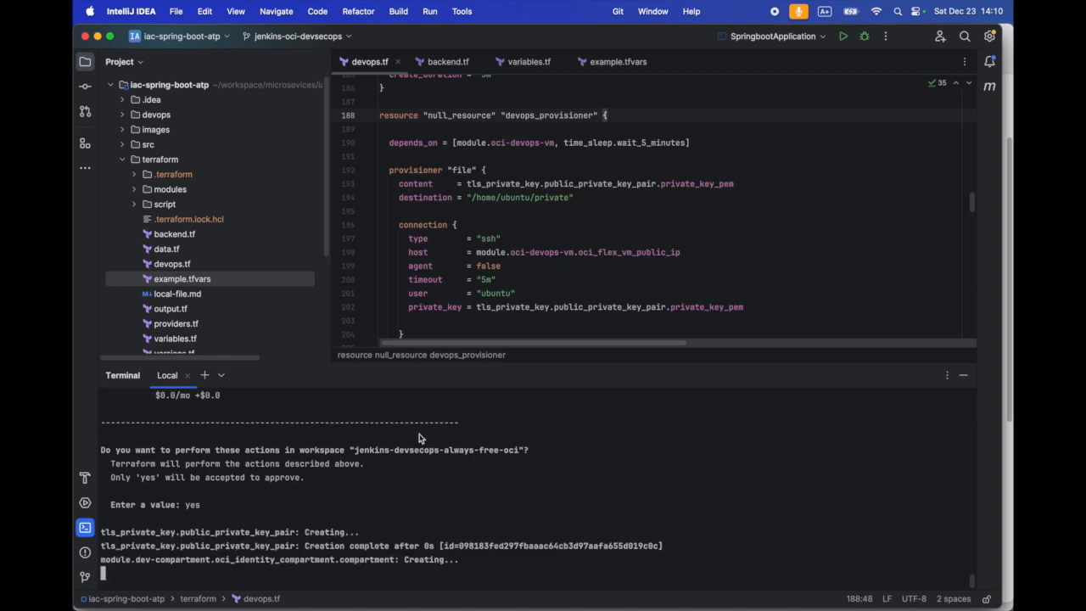
key(super+Tab)
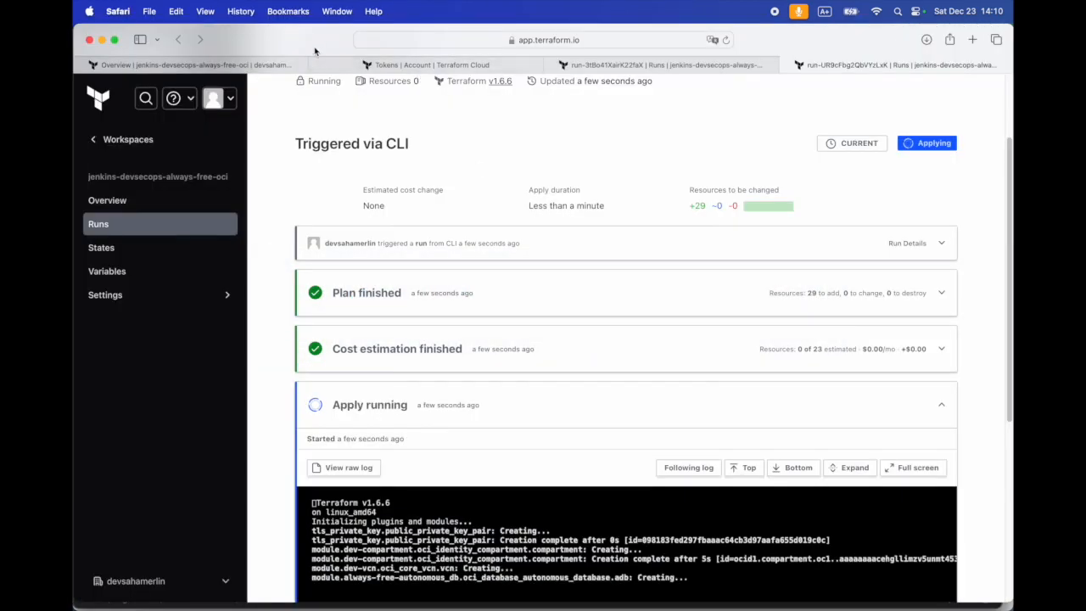
Step: Open oracle.com/cloud in a new browser tab and go through the Oracle Cloud sign-in to the console home page
click(973, 39)
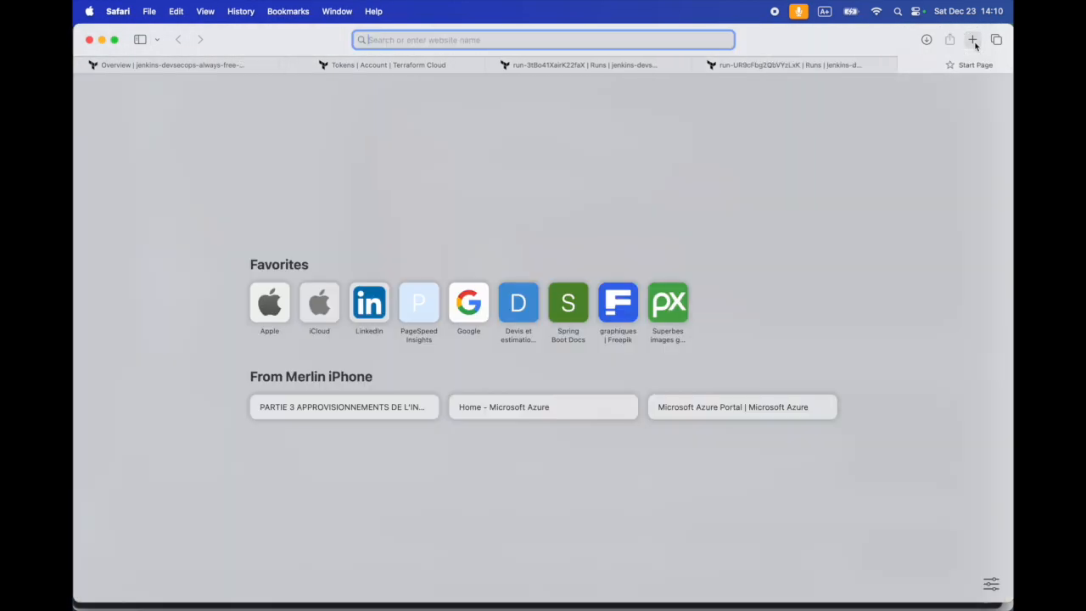
text(ora)
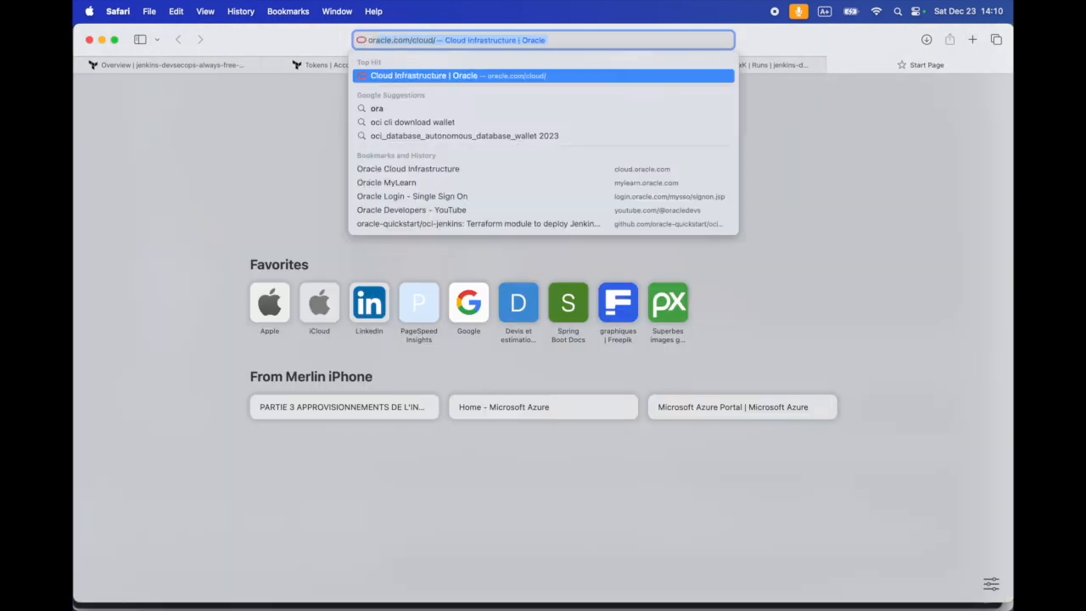
key(Return)
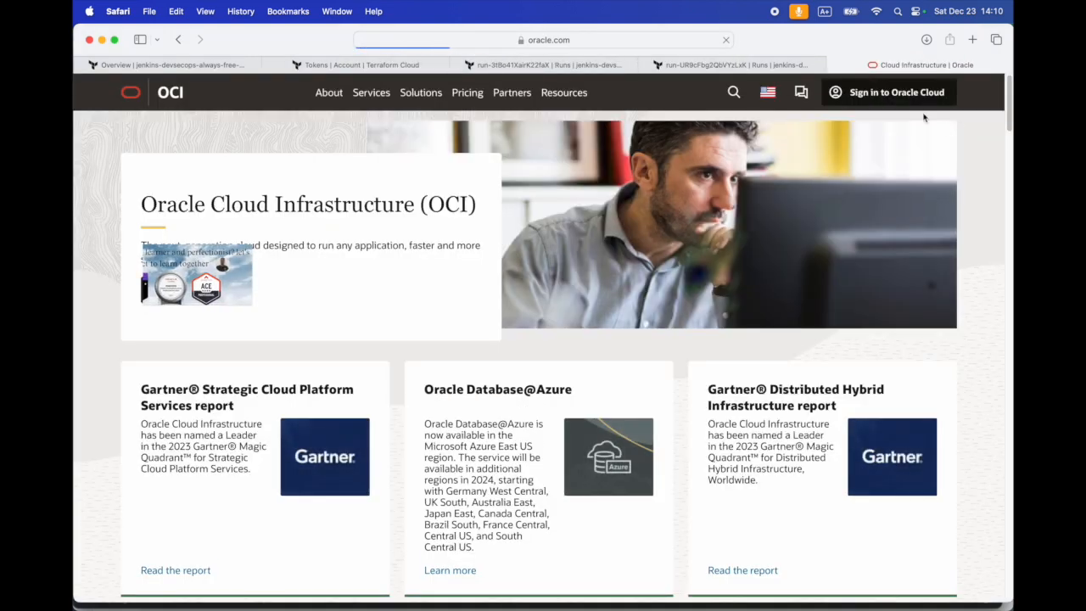
click(907, 100)
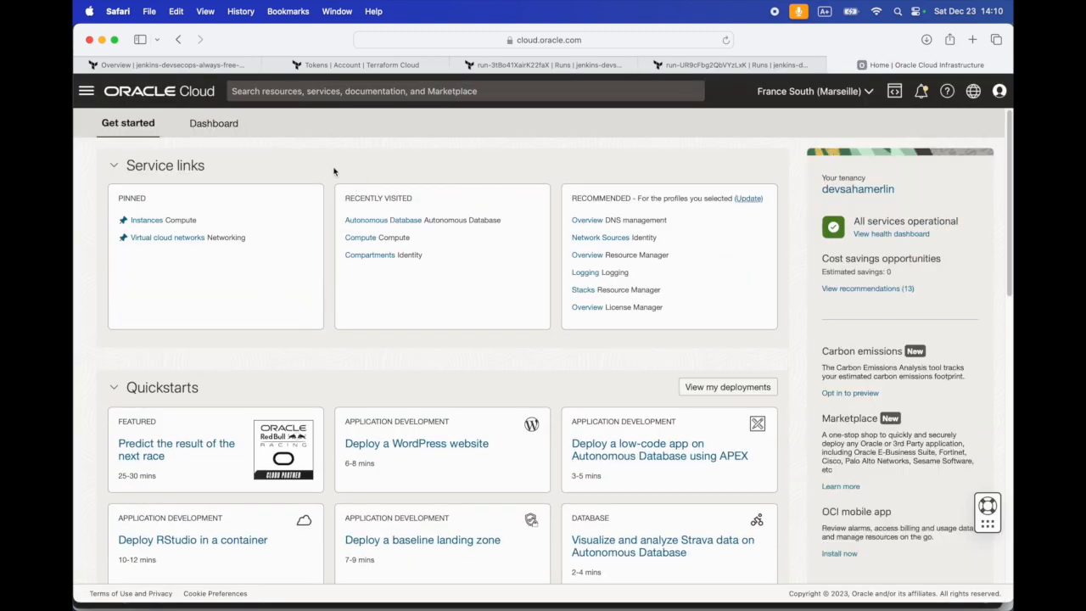
Step: Open the Compute instances list in Oracle Cloud and look up the dev-compartment module's name in devops.tf in IntelliJ IDEA
click(146, 220)
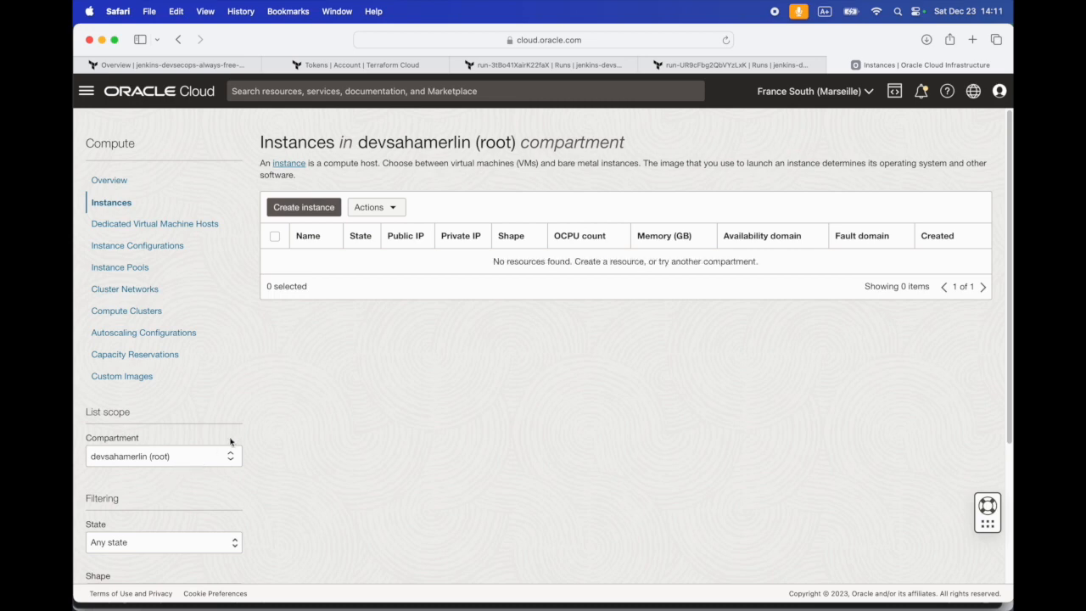
scroll(294, 418, down, 1)
key(super+Tab)
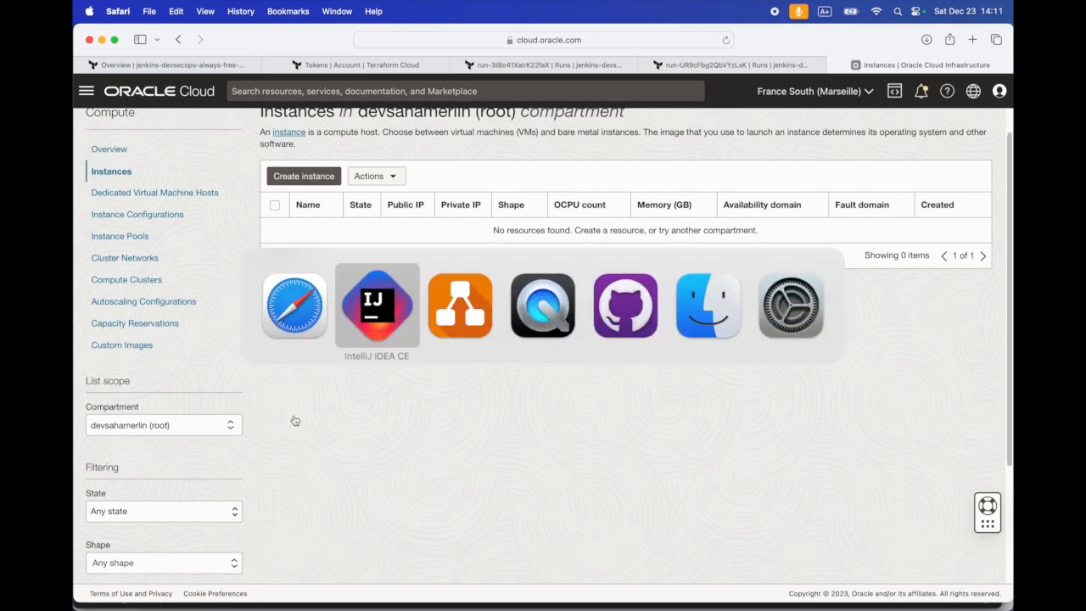
scroll(549, 210, up, 5)
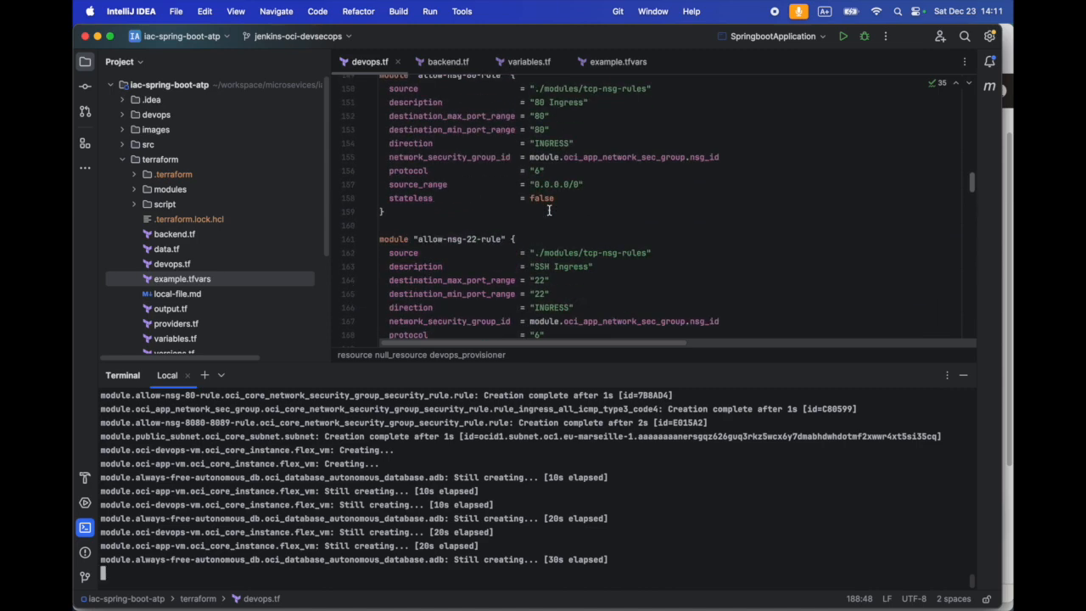
scroll(549, 210, up, 20)
scroll(549, 211, up, 10)
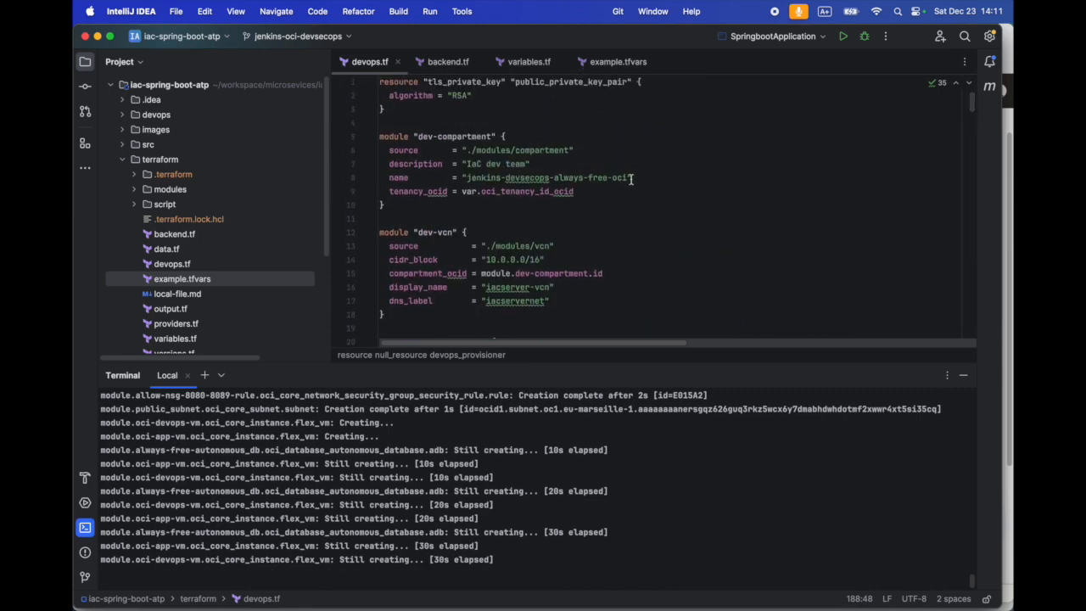
drag(632, 179, 470, 180)
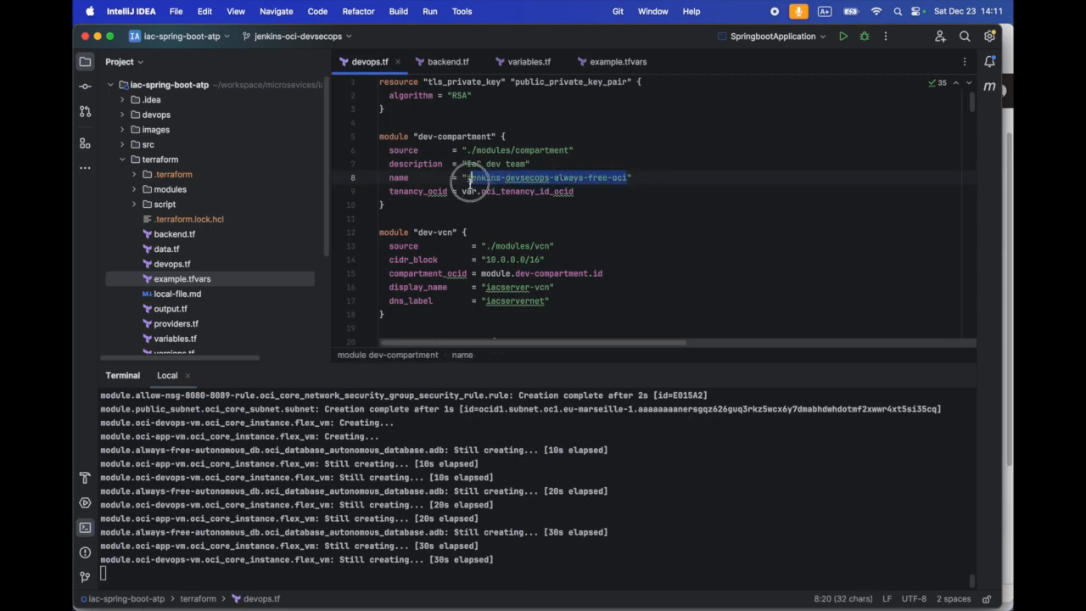
click(626, 193)
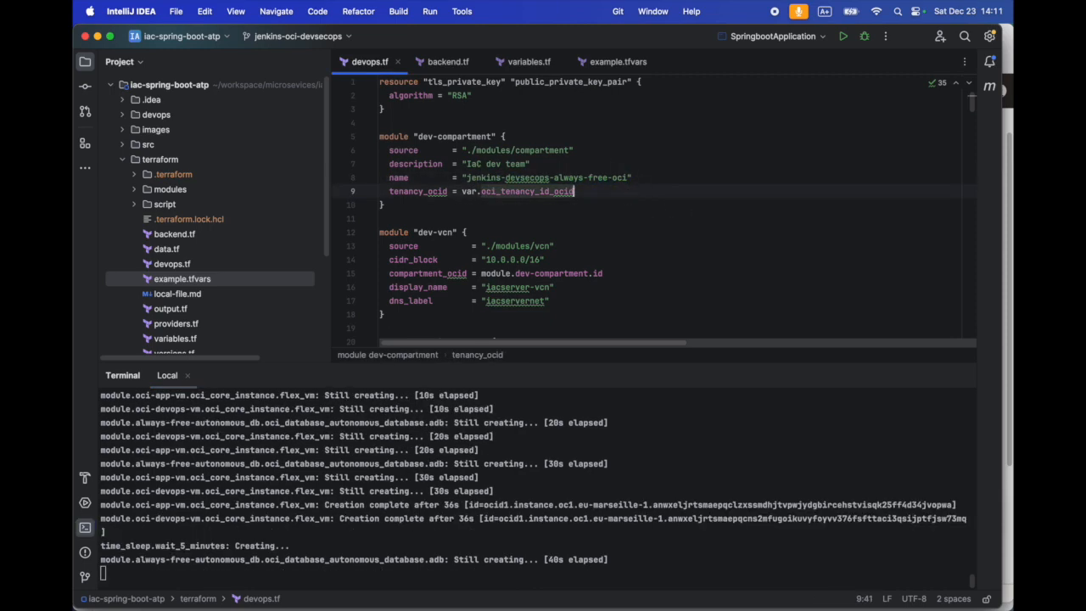
Step: Switch to the Oracle Cloud instances list in Safari and return to IntelliJ IDEA to check the apply's progress in the terminal
key(super+Tab)
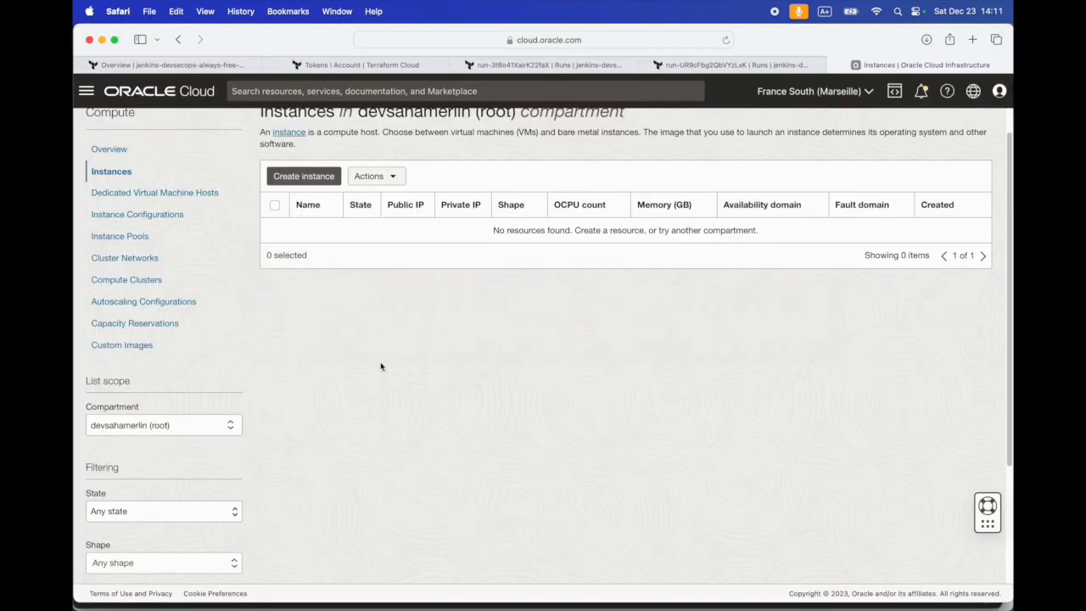
scroll(322, 380, up, 2)
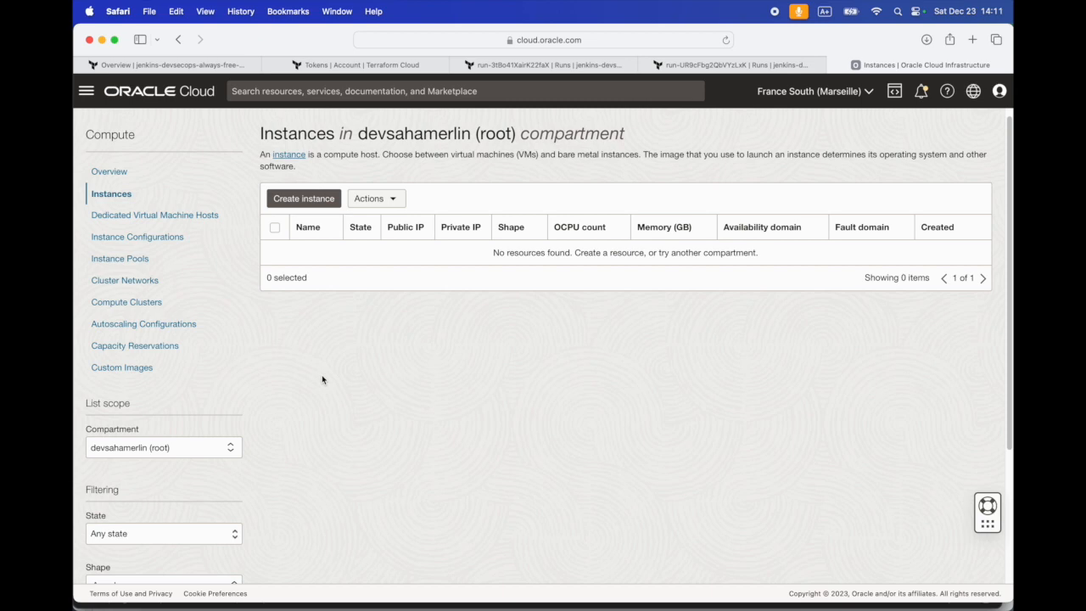
key(super+Tab)
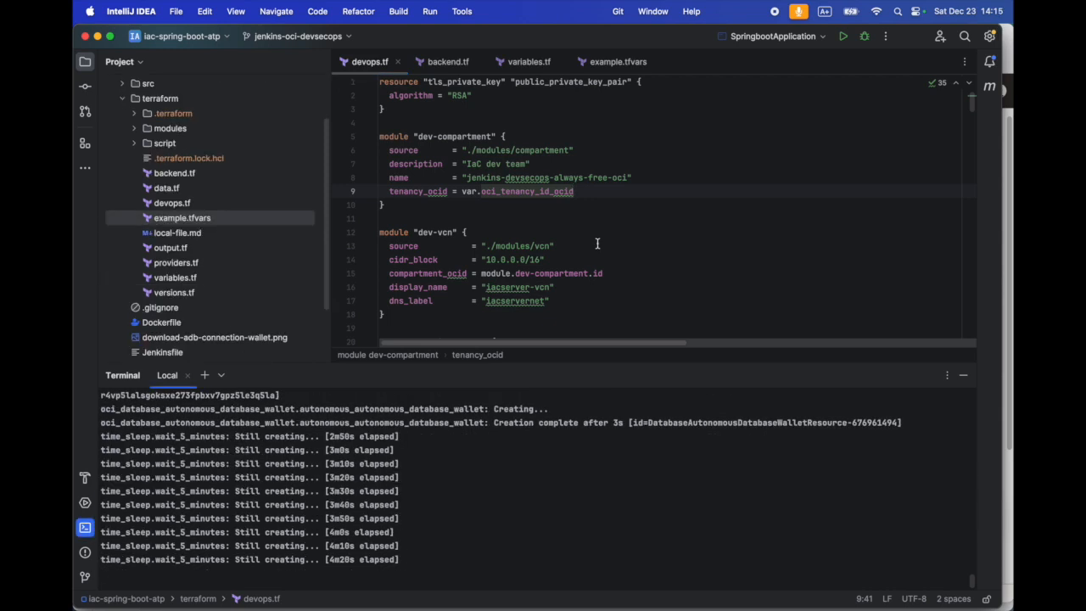
drag(536, 363, 543, 105)
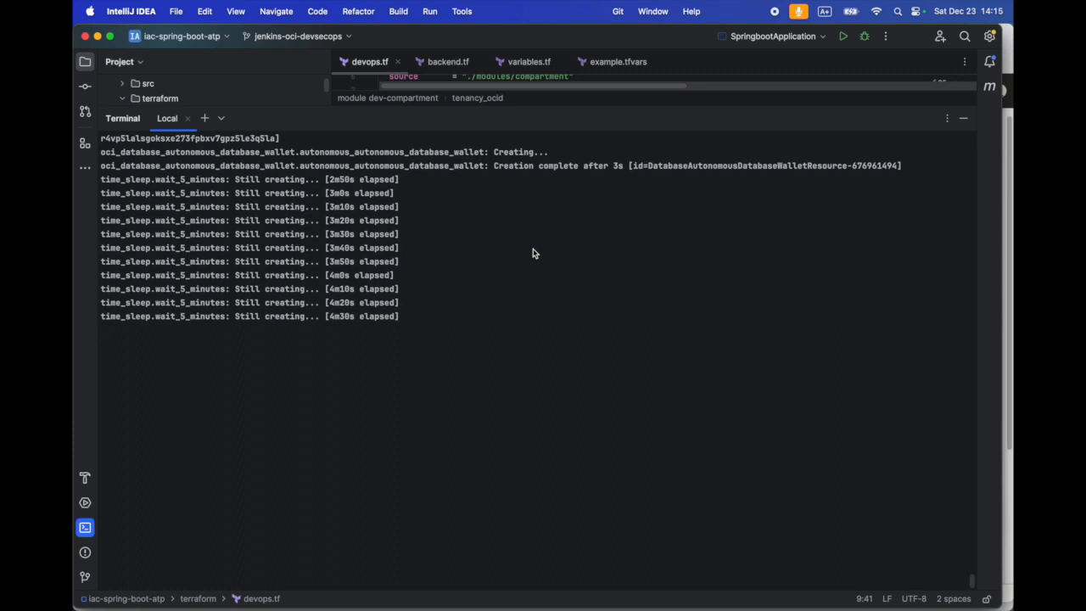
drag(548, 108, 544, 349)
Step: Examine the user_data block and shape settings of the oci-devops-vm module in devops.tf
scroll(572, 233, up, 2)
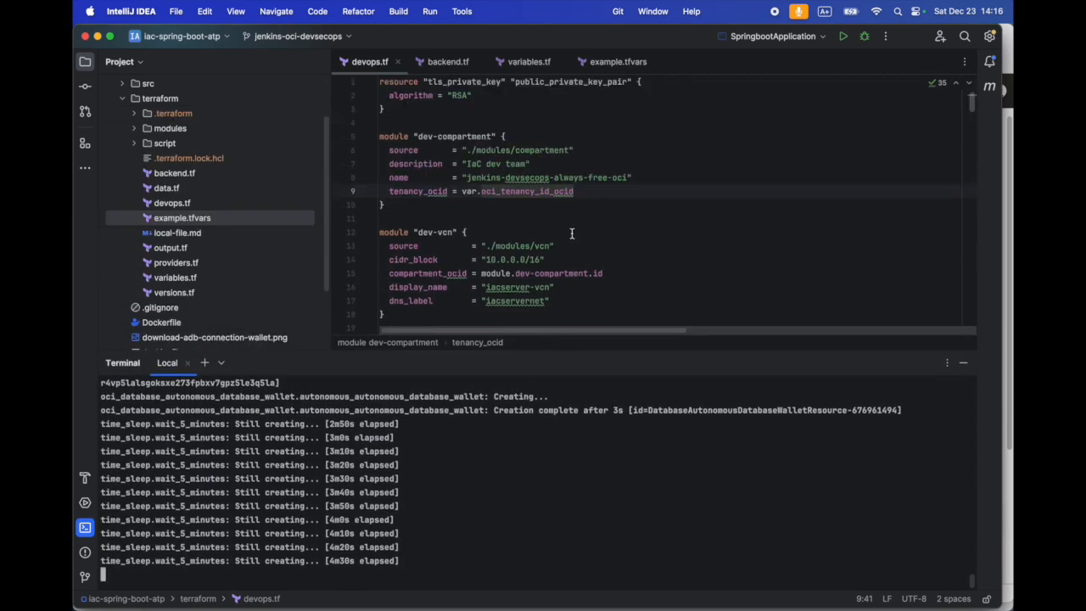
scroll(572, 234, down, 15)
scroll(572, 233, up, 2)
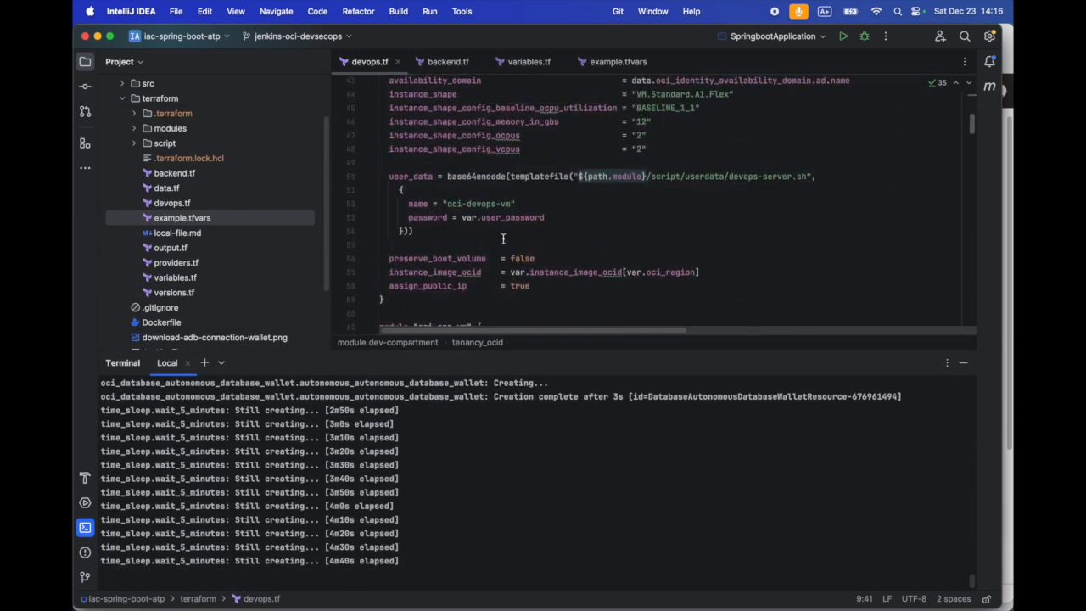
click(426, 236)
drag(427, 237, 392, 177)
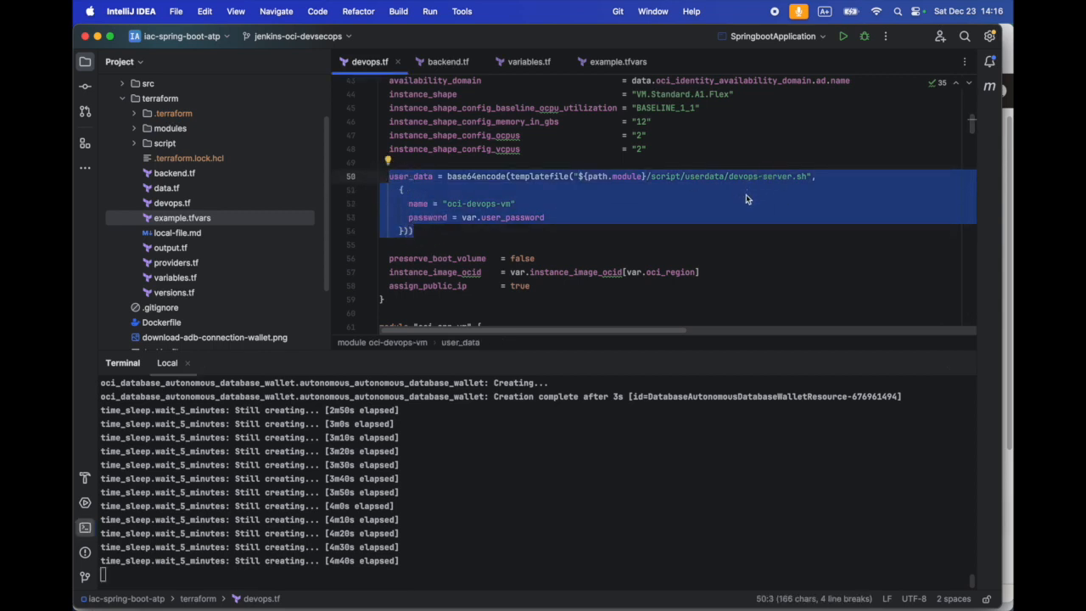
scroll(745, 195, up, 1)
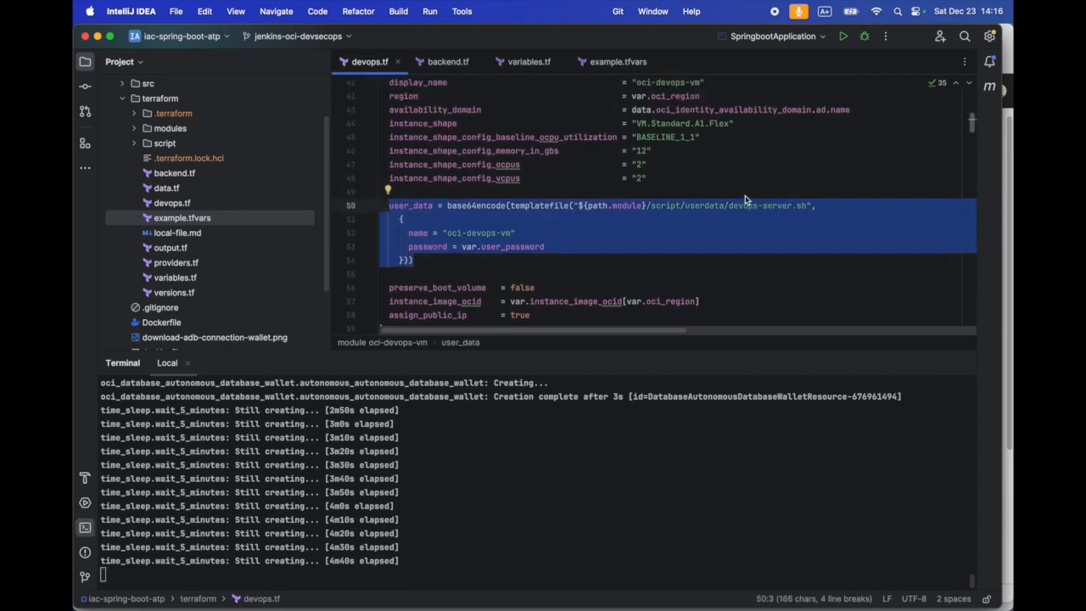
click(665, 181)
Step: Examine the user_data block of the oci-app-vm module in devops.tf
scroll(740, 212, down, 10)
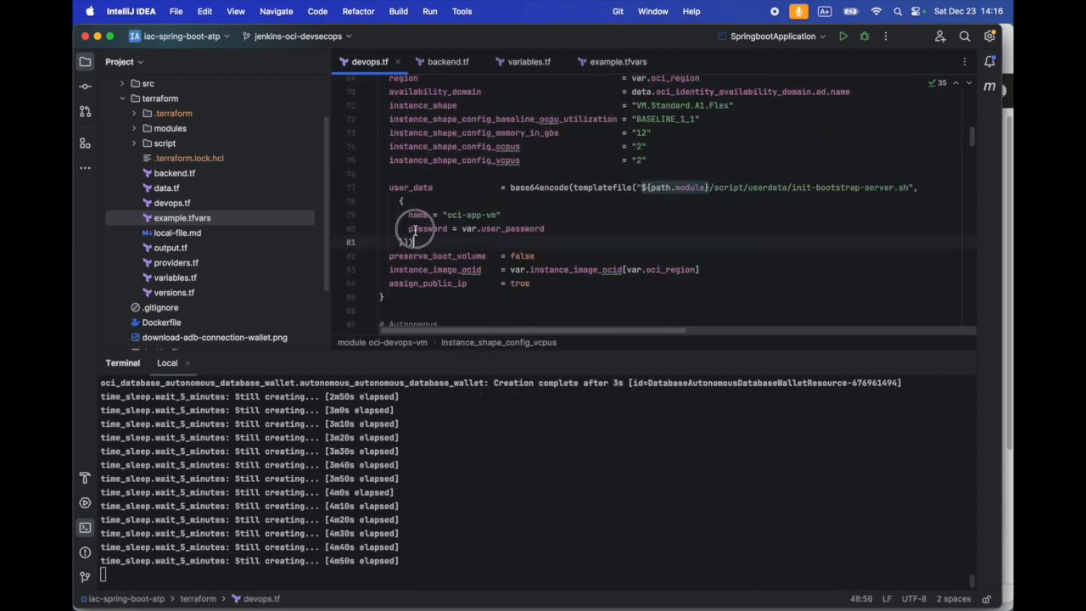
drag(413, 242, 389, 188)
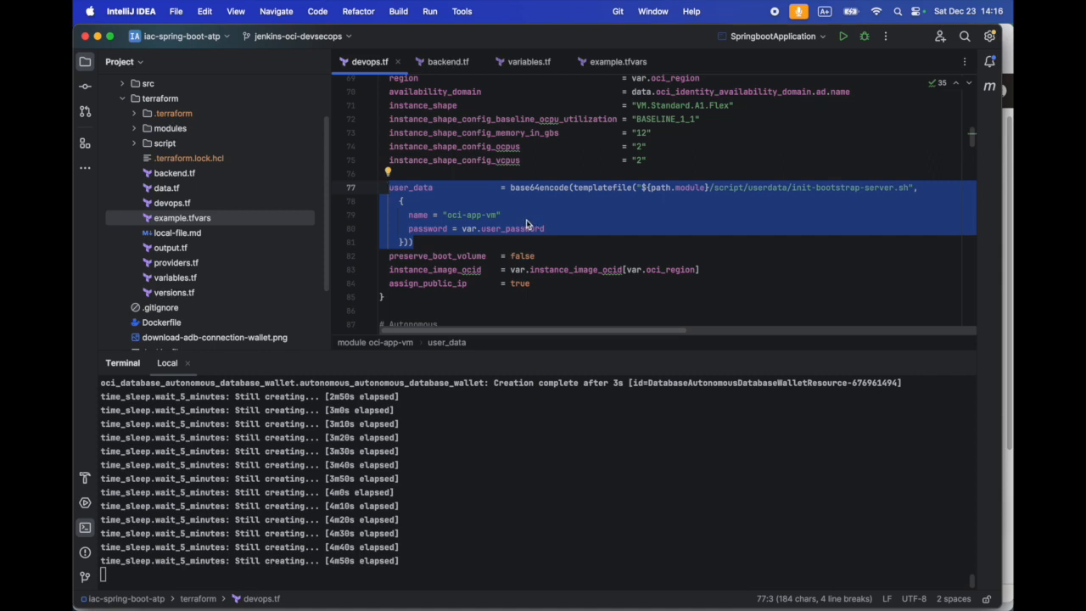
click(527, 222)
Step: Expand the script and userdata folders in the project tree and go through the provisioning files, from devops-server.sh to sonarqube.yml
click(133, 144)
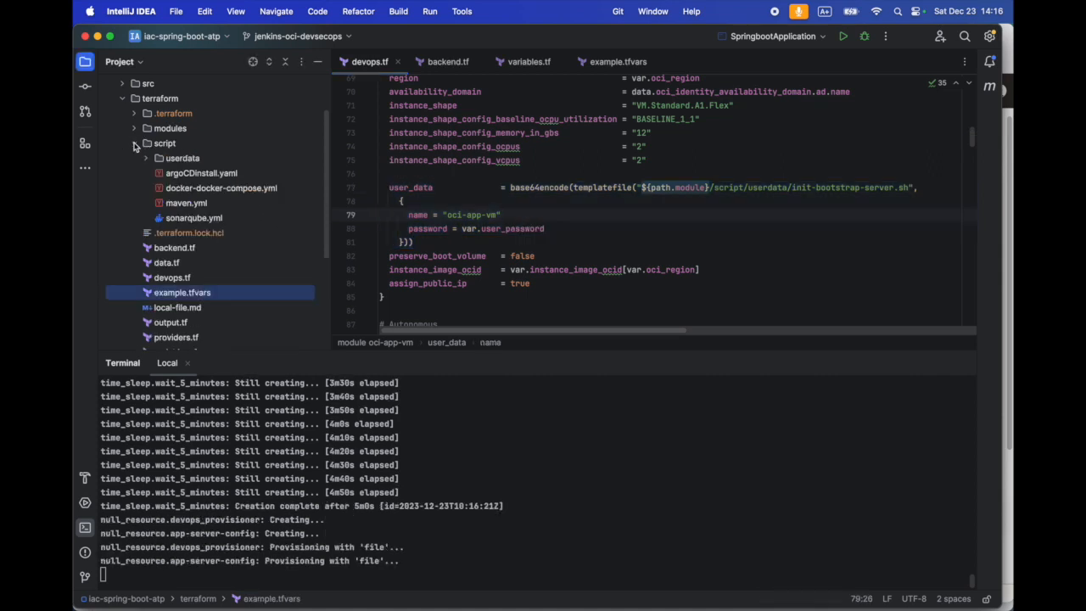
click(147, 159)
click(192, 174)
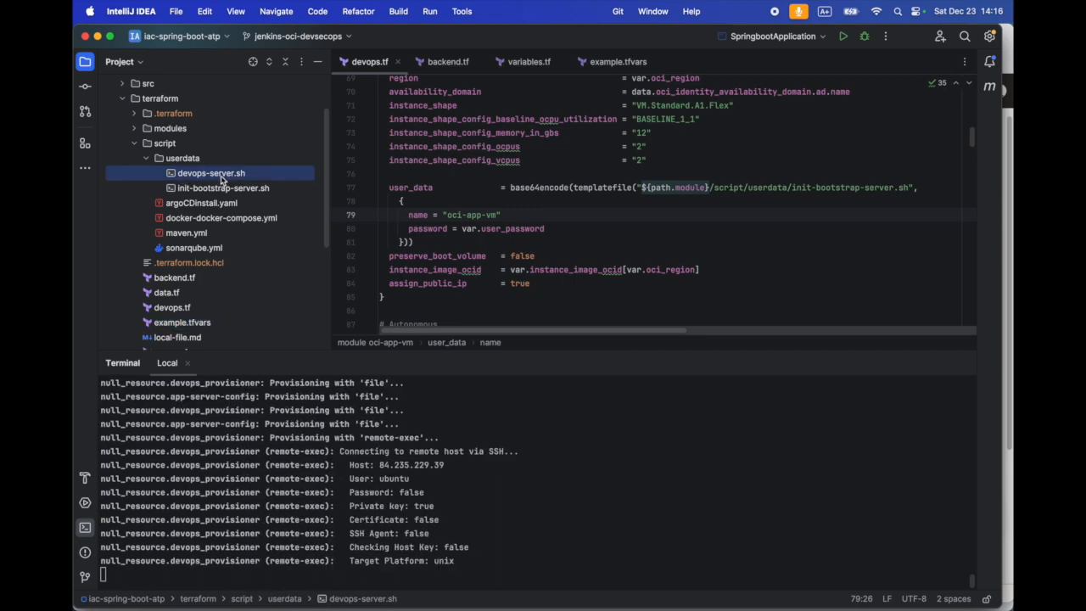
click(223, 187)
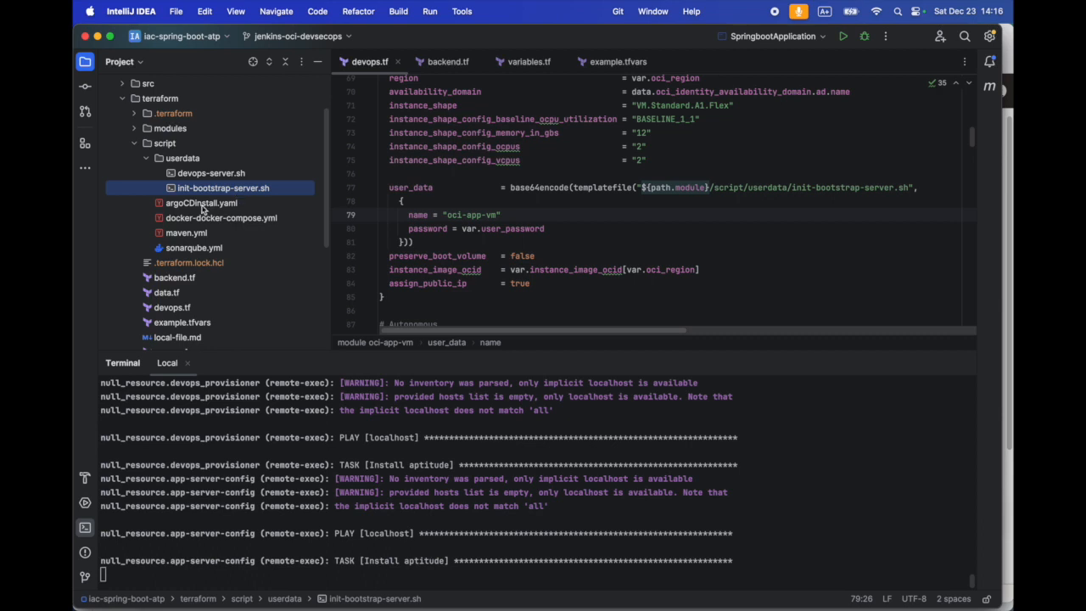
click(203, 207)
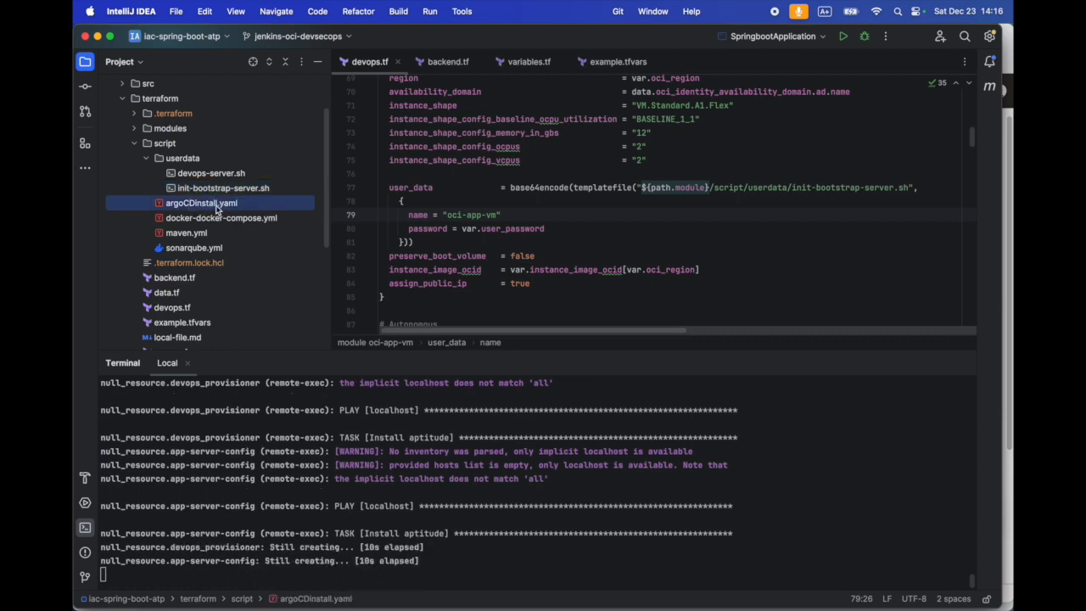
click(202, 224)
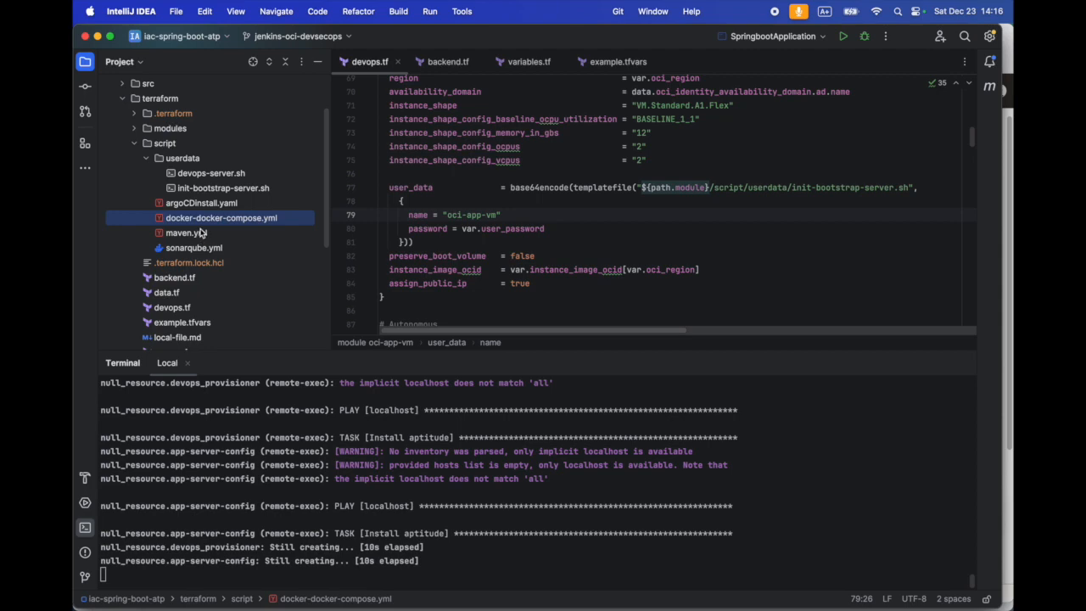
click(194, 248)
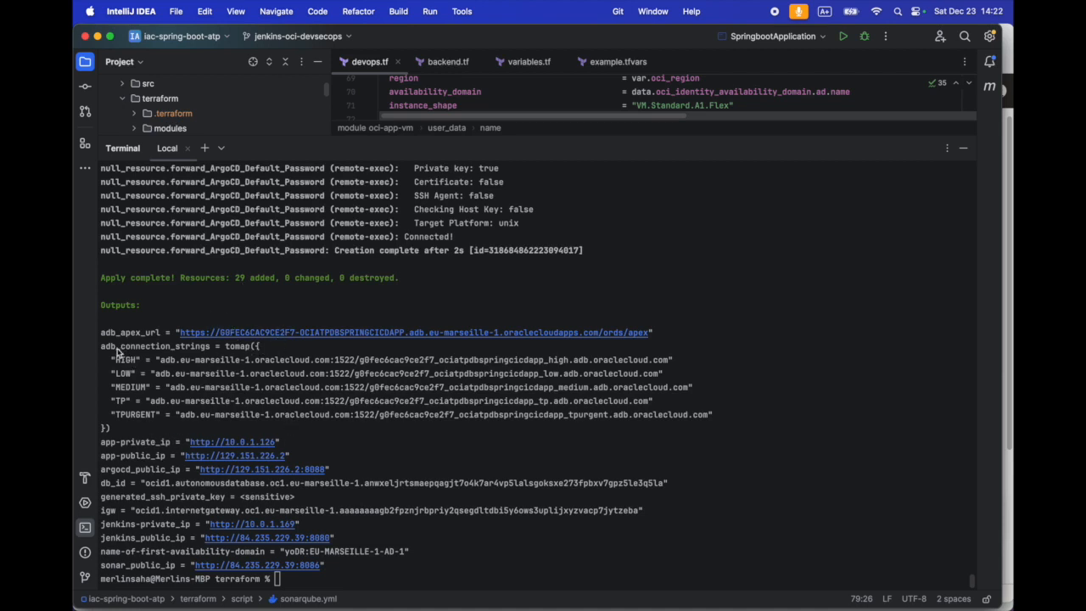
Step: Review the Terraform outputs in the terminal, highlighting the APEX URL and app-private_ip entries
drag(102, 346, 140, 334)
click(114, 432)
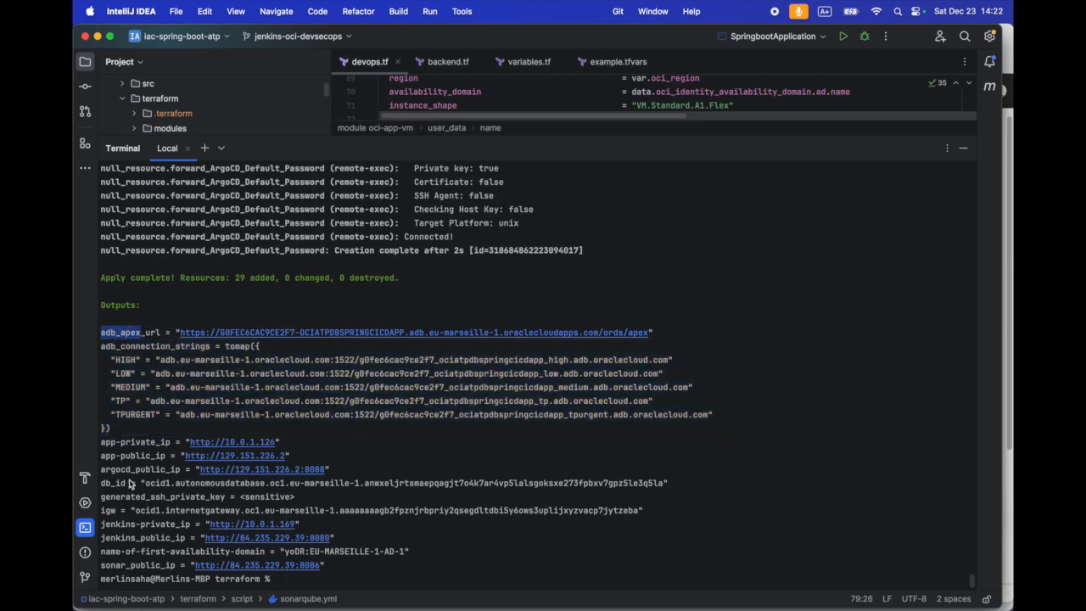
drag(101, 442, 282, 451)
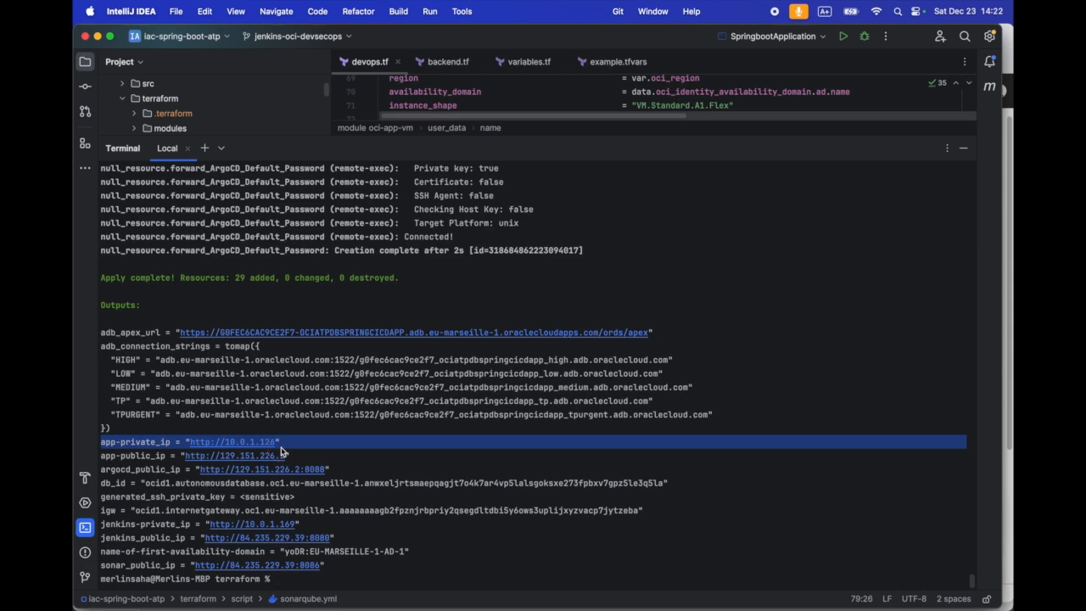
Step: Compare the app server's IP outputs in the terminal with the App VM in the draw.io architecture diagram
key(super+Tab)
key(super+Tab)
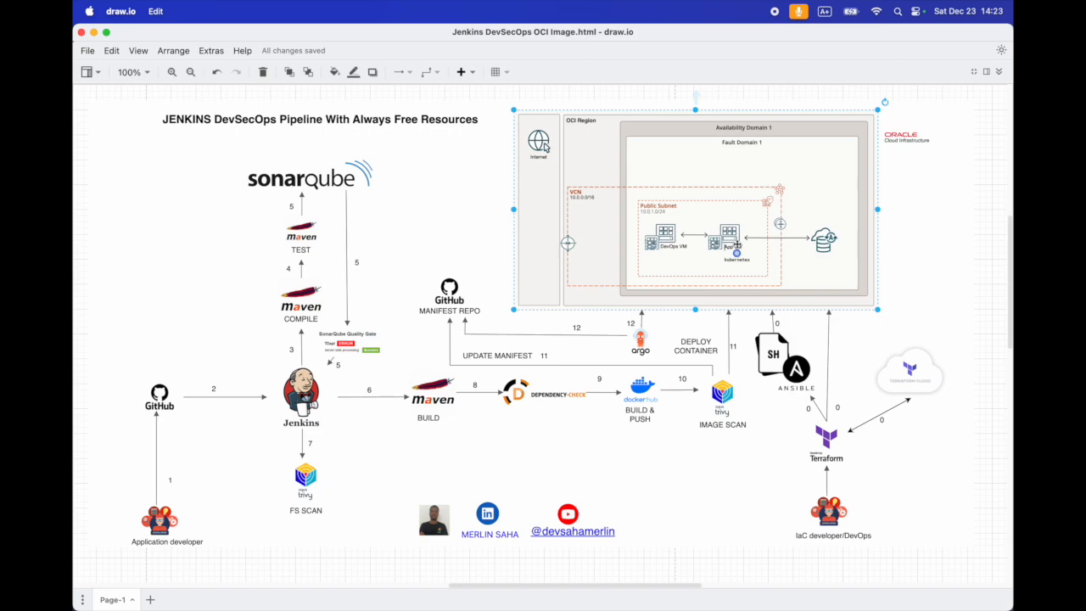
key(super+Tab)
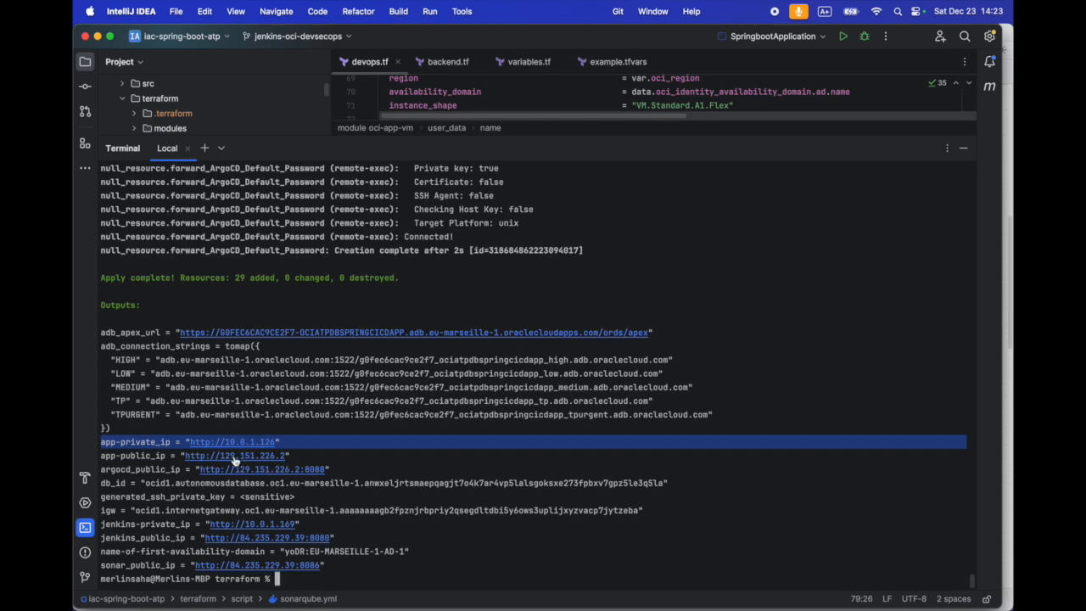
key(super+Tab)
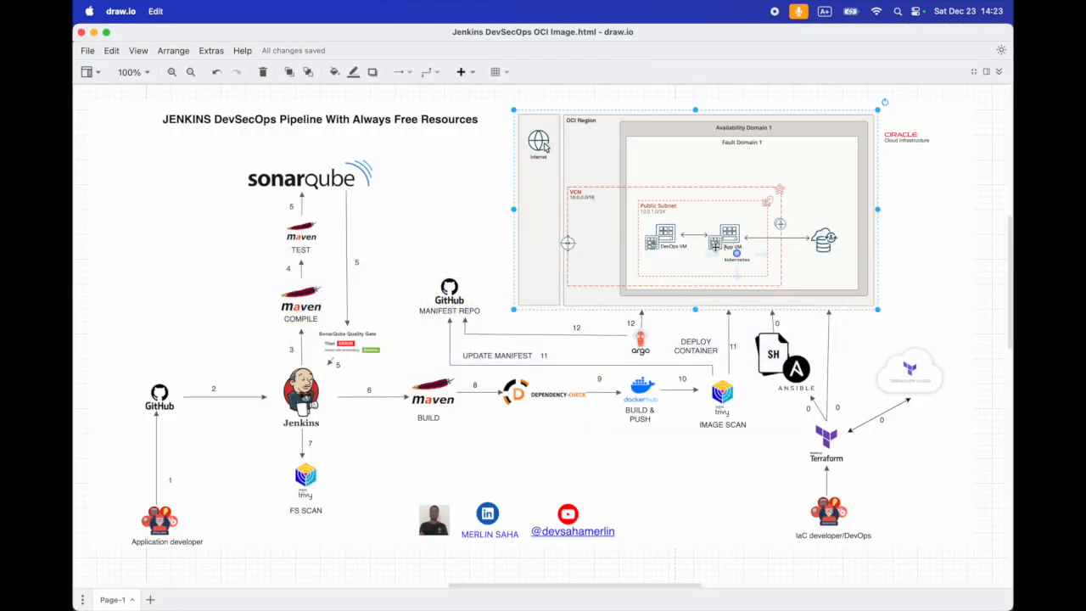
key(super+Tab)
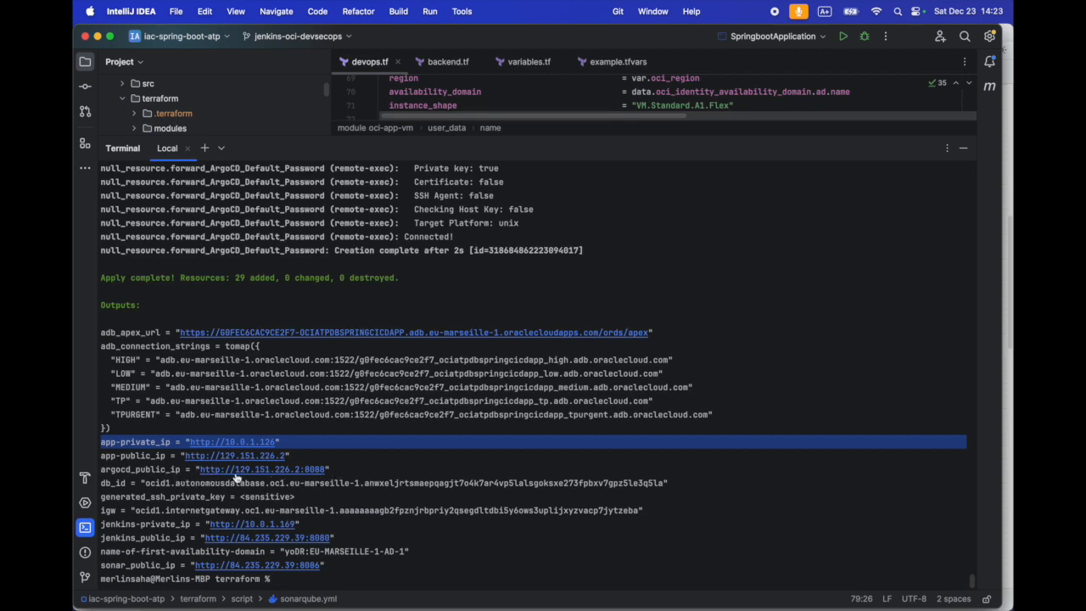
Step: Try to open the argocd_public_ip link from the outputs, close its browser tab and return to IntelliJ IDEA
super+click(262, 471)
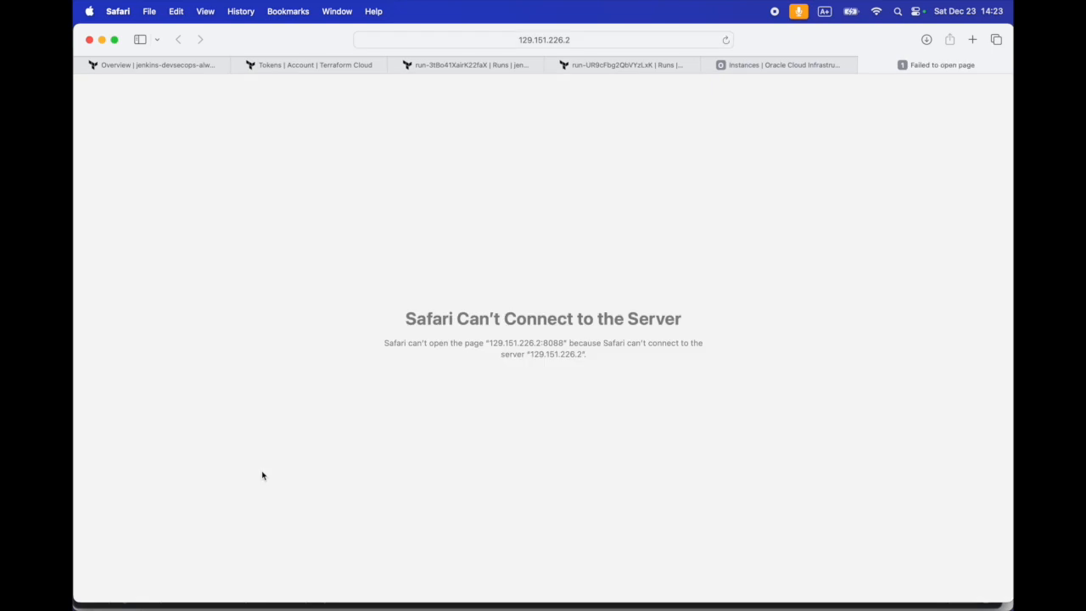
click(865, 67)
key(super+Tab)
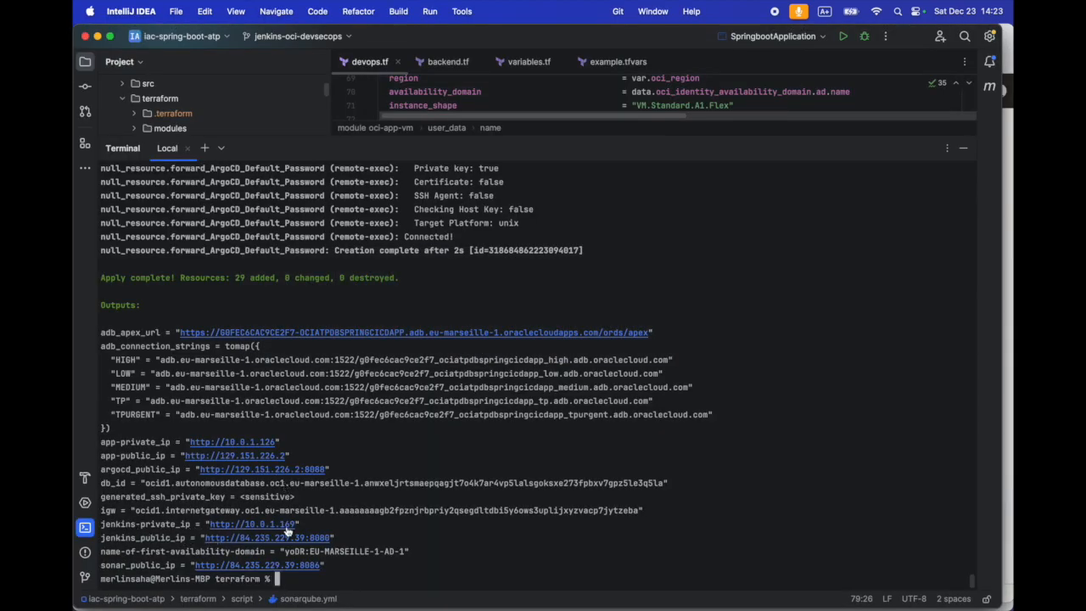
Step: Switch to draw.io and look at the DevOps VM in the architecture diagram
key(super+Tab)
key(super+Tab)
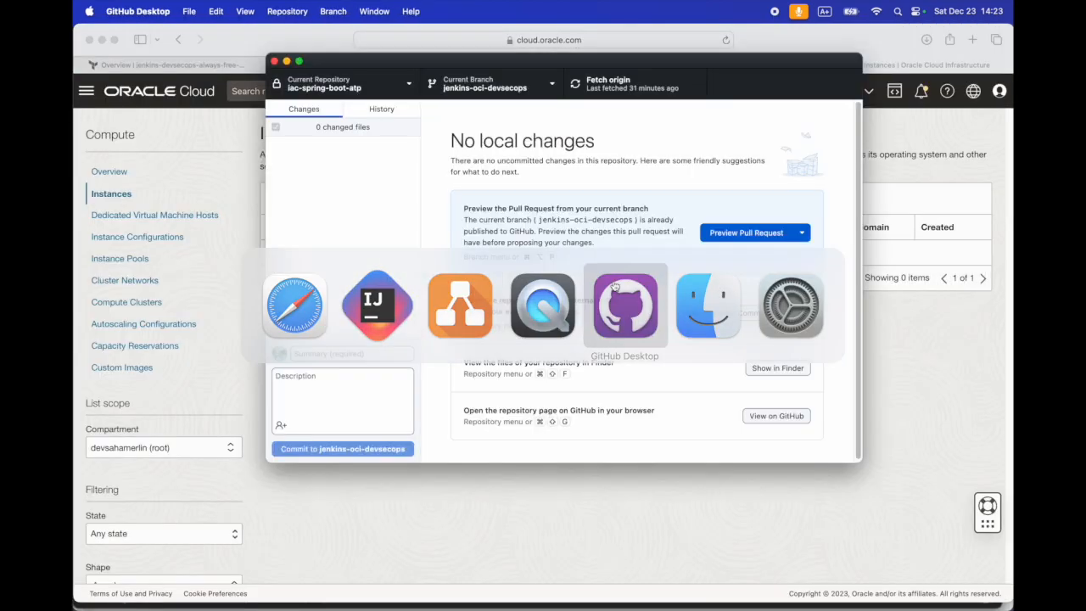
Step: Switch back to IntelliJ IDEA and open the jenkins_public_ip link from the Terraform outputs in the browser
key(super+Tab)
key(super+Tab)
key(super+Tab)
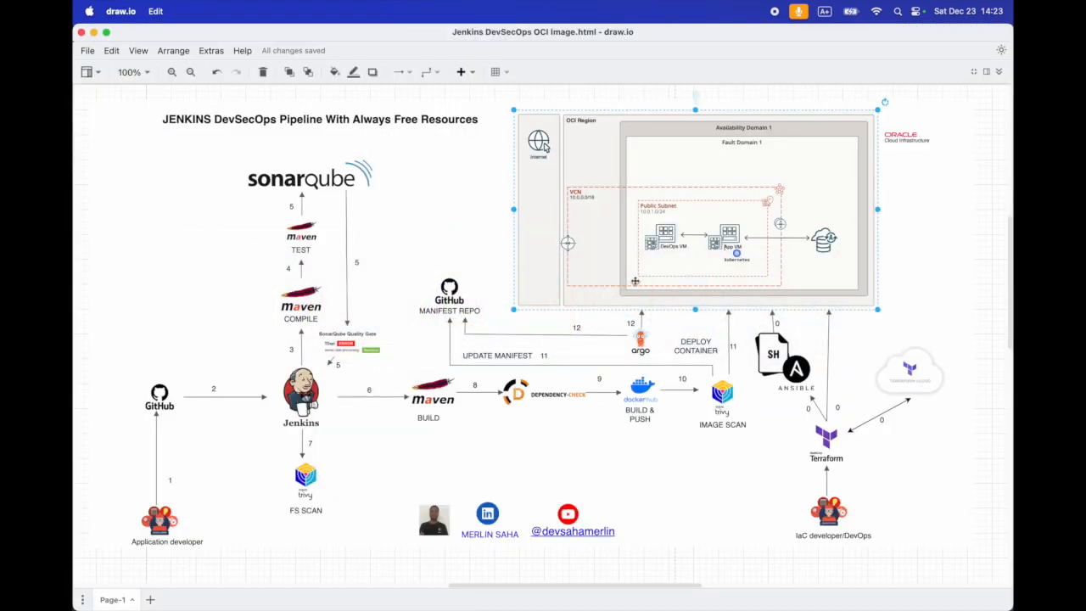
key(super+Tab)
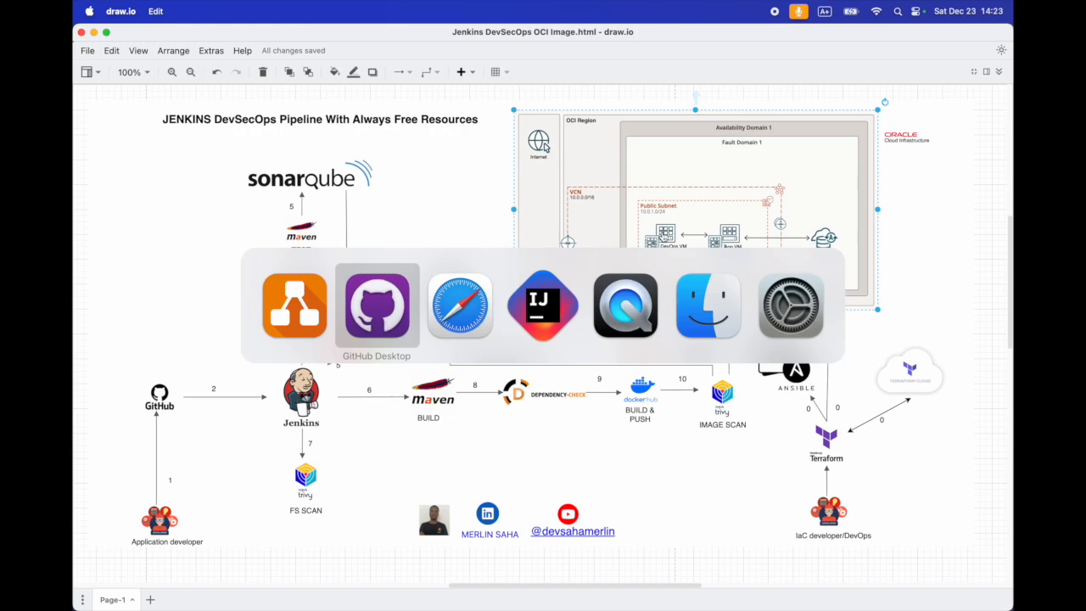
key(super+Tab)
key(super+Tab)
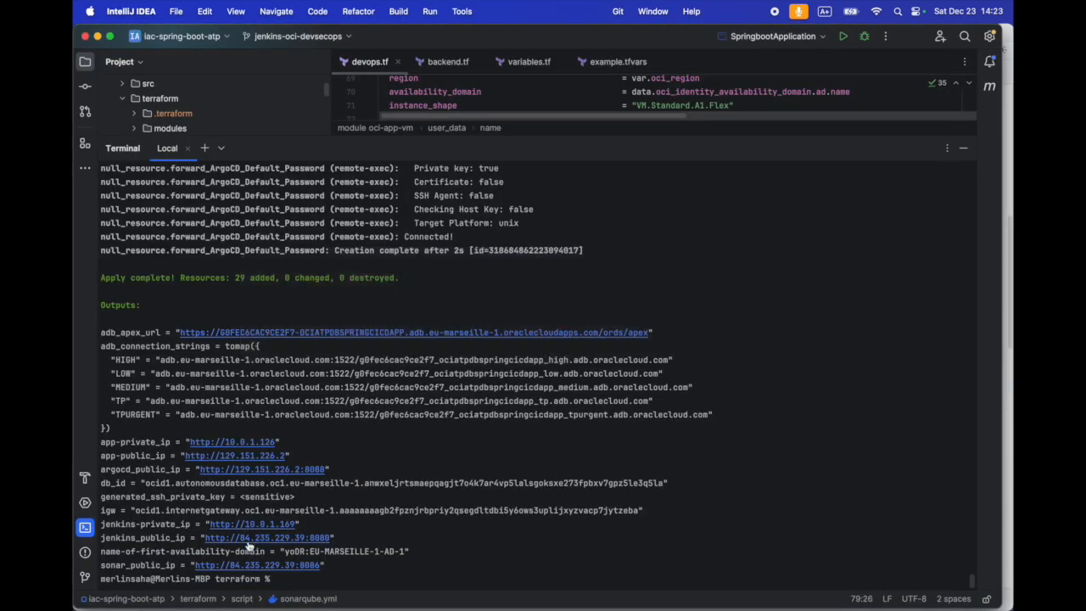
click(302, 539)
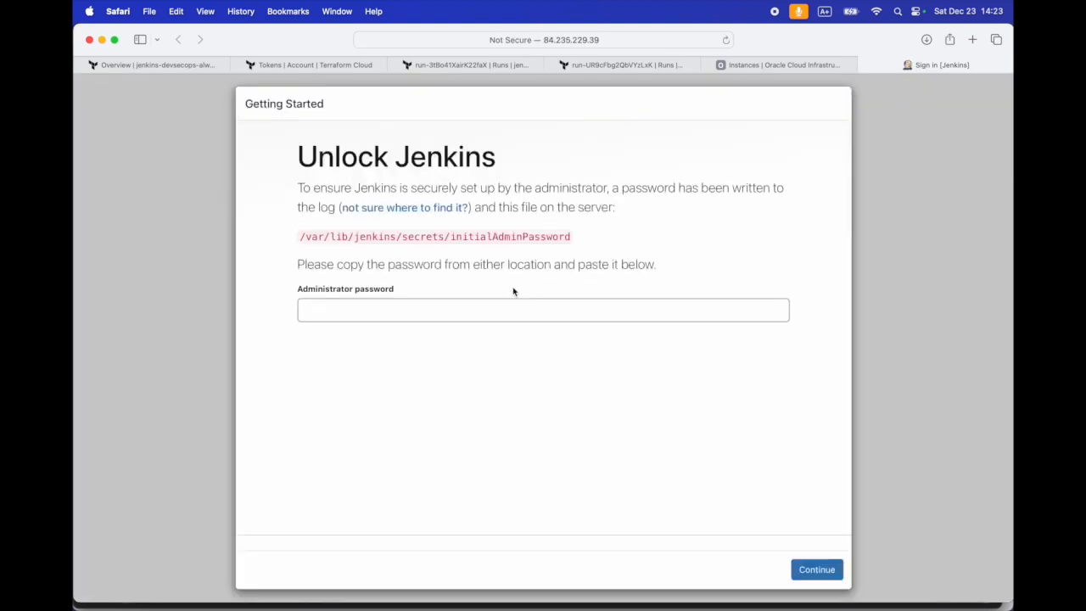
Step: Switch back to IntelliJ IDEA and open the sonar_public_ip link from the Terraform outputs in the browser
key(super+Tab)
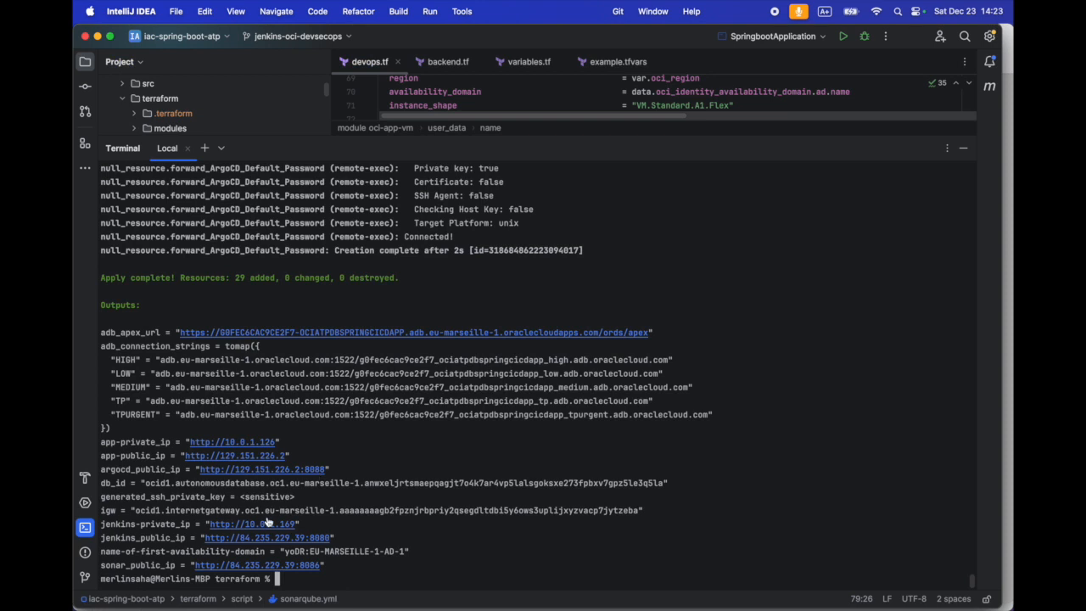
click(249, 568)
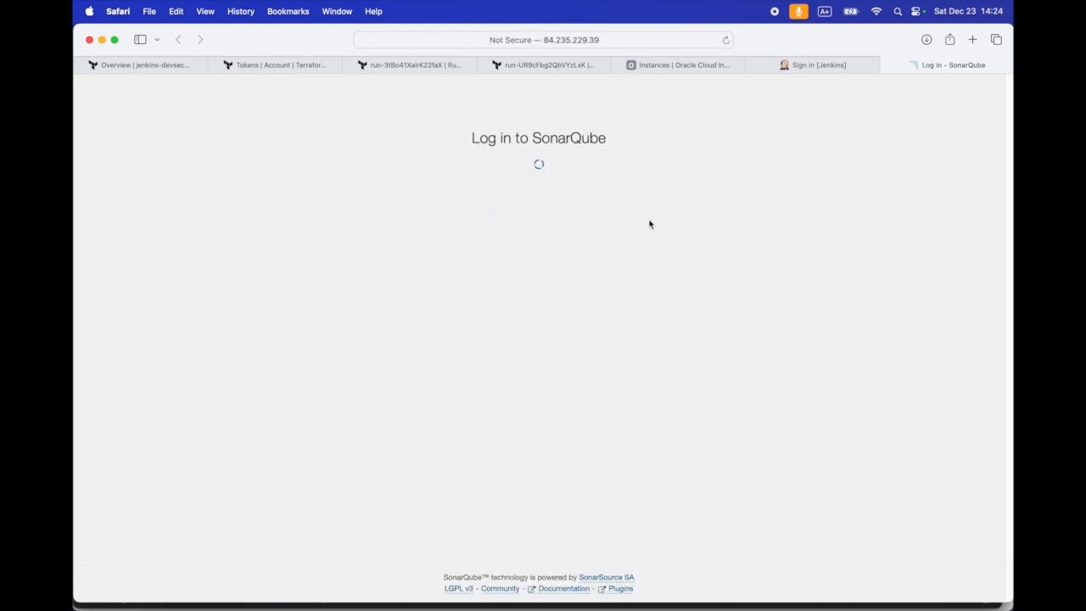
Step: Compare the name-of-first-availability-domain output in IntelliJ IDEA with Availability Domain 1 in the draw.io architecture diagram
key(super+Tab)
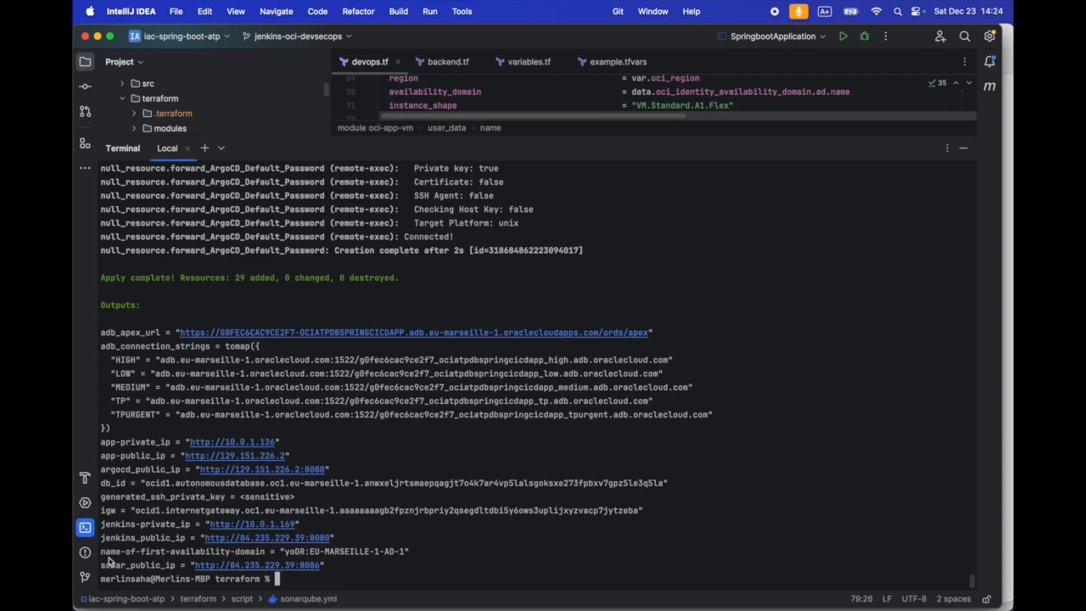
drag(102, 557, 413, 555)
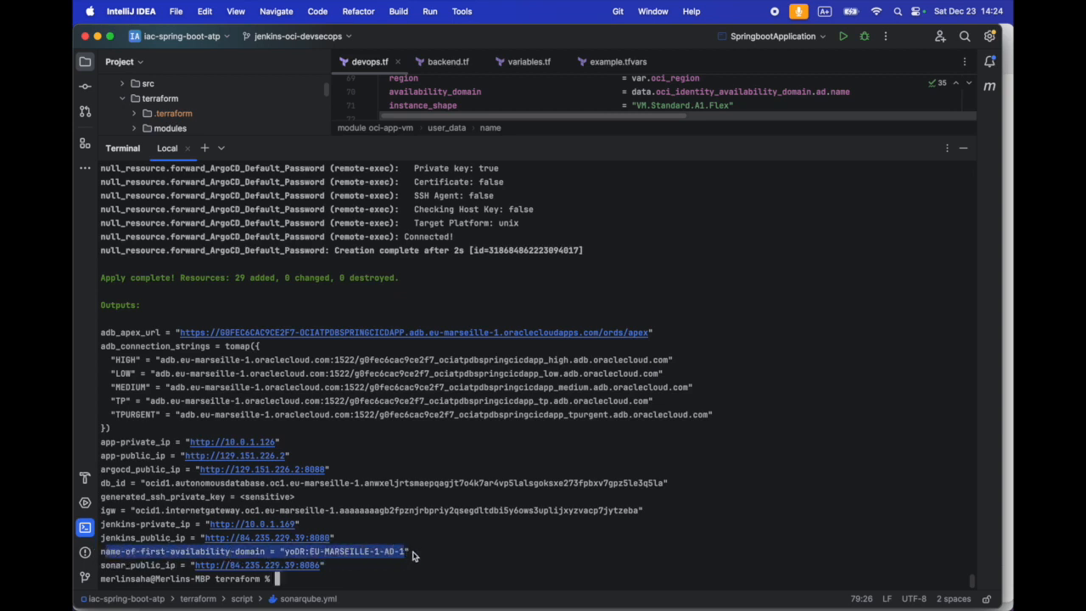
key(super+Tab)
key(super+Tab)
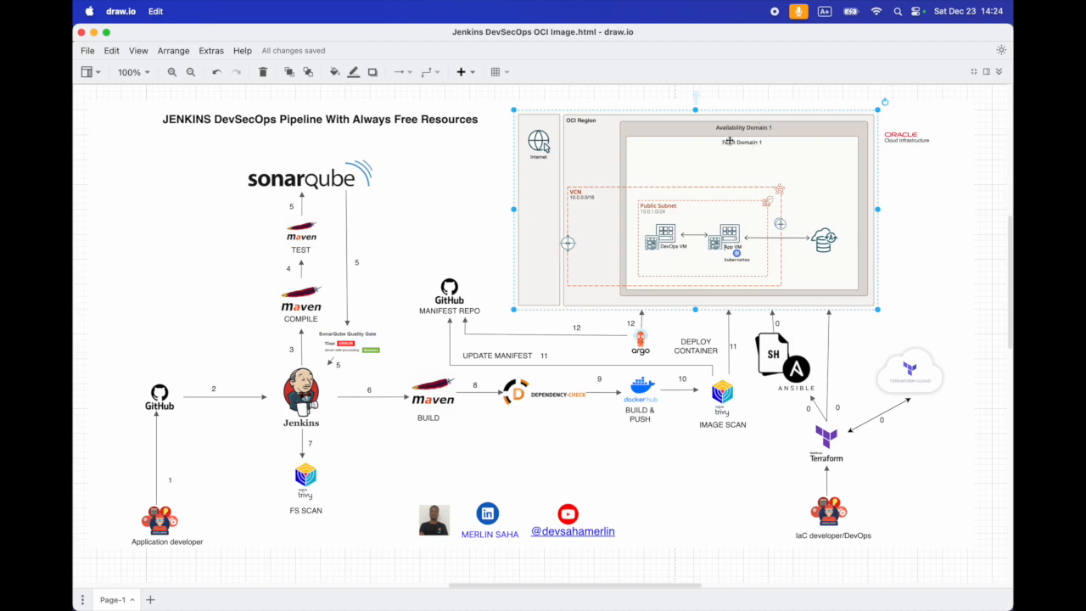
Step: Return to IntelliJ IDEA, open data.tf with more editor space and examine the ad_number in the oci_identity_availability_domain data source
key(super+Tab)
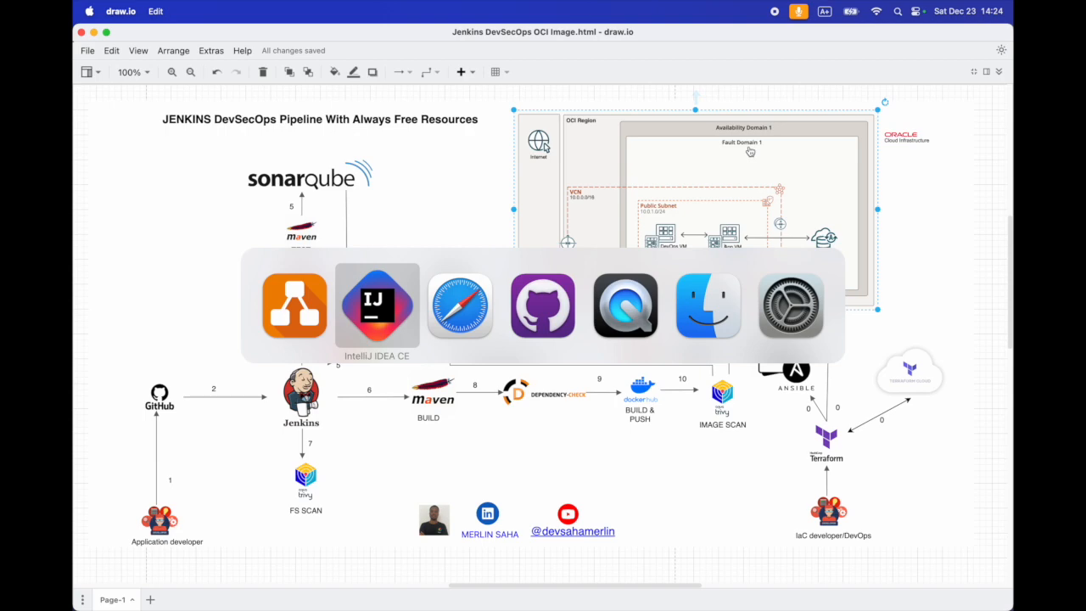
key(super+Tab)
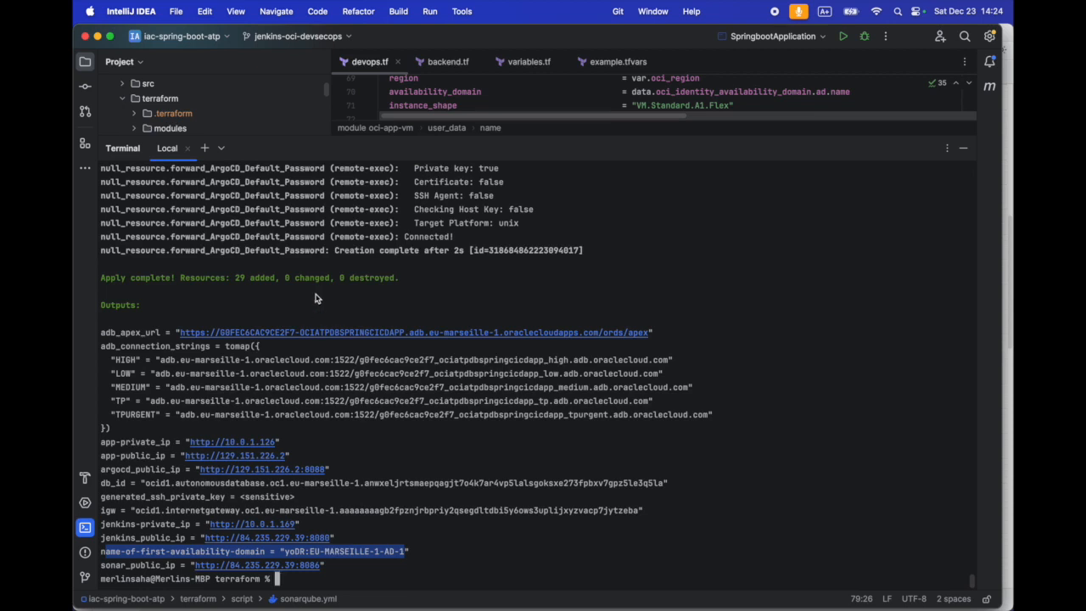
drag(263, 137, 230, 303)
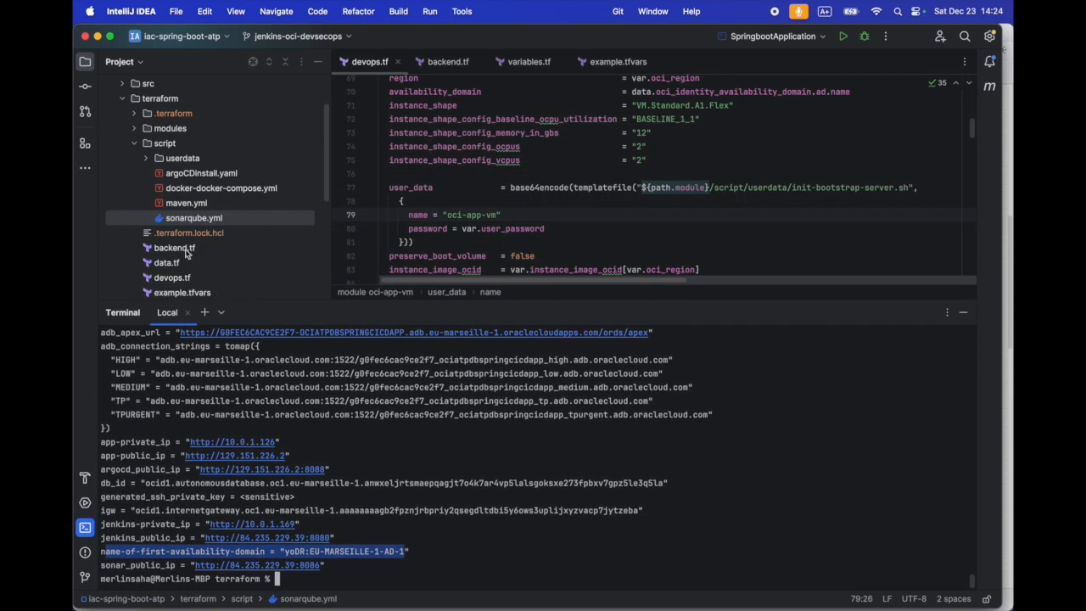
scroll(170, 169, down, 3)
double_click(166, 158)
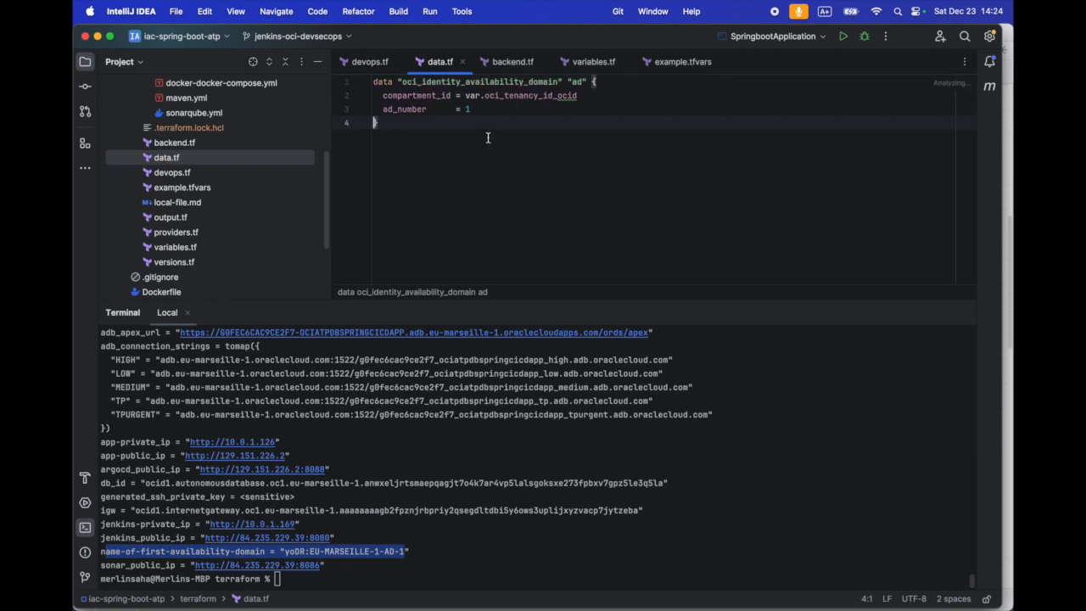
click(383, 119)
drag(384, 117, 370, 83)
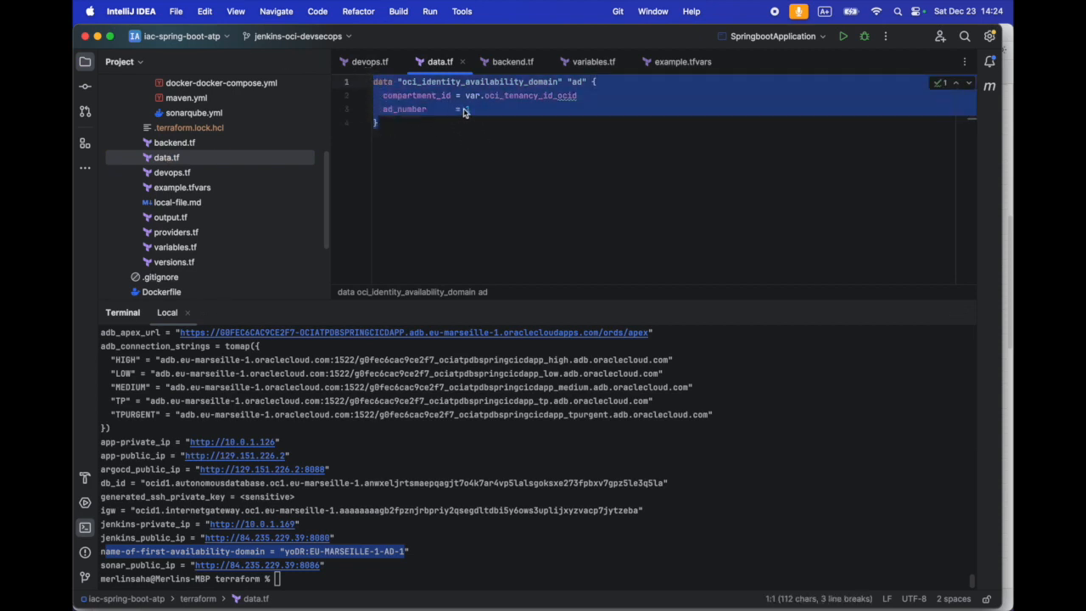
click(470, 111)
click(421, 112)
key(Tab)
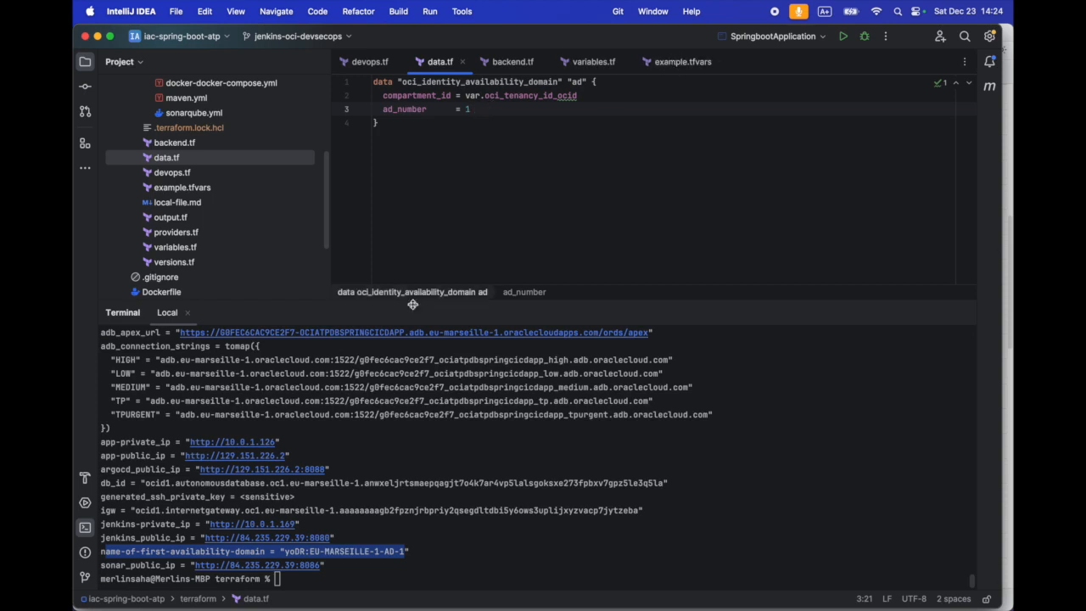
Step: Find the Jenkins default password in the Terraform apply log in the terminal and select it
drag(429, 303, 448, 250)
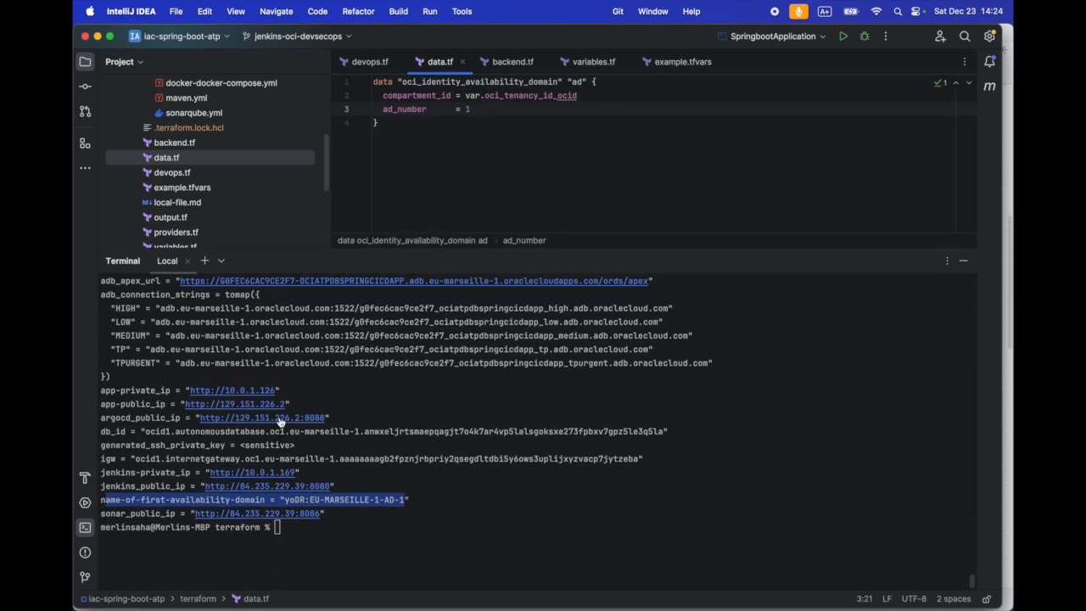
scroll(329, 391, up, 3)
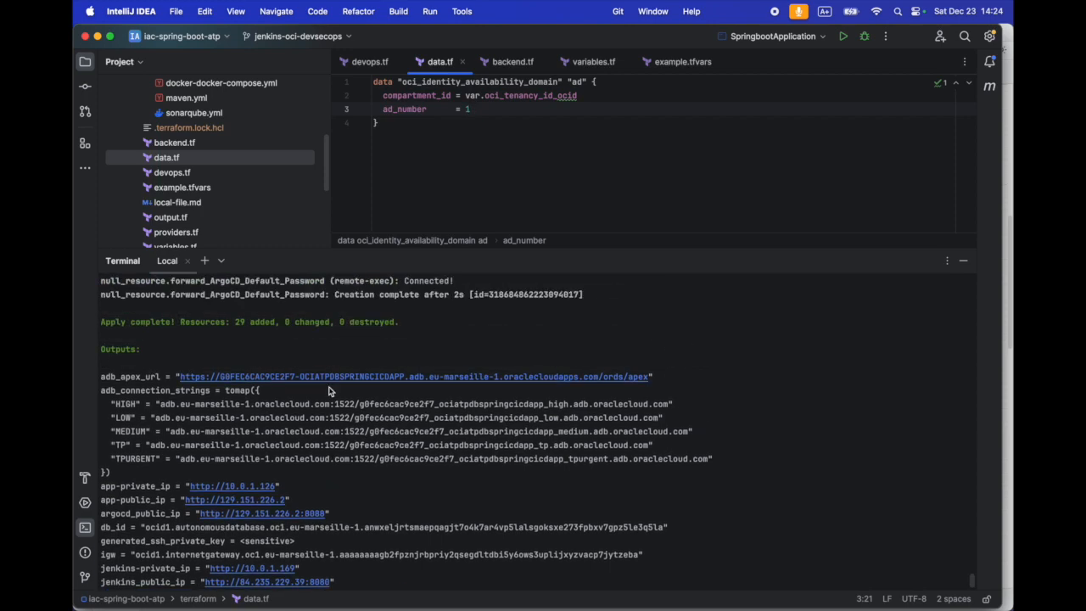
scroll(330, 390, up, 3)
scroll(329, 390, down, 3)
scroll(331, 390, up, 7)
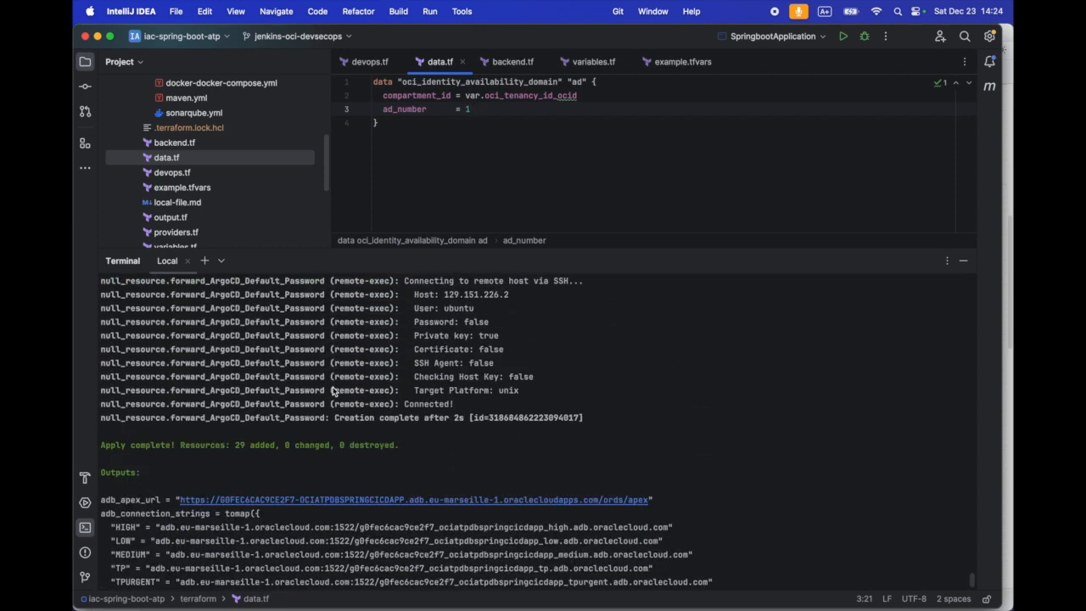
scroll(333, 391, up, 1)
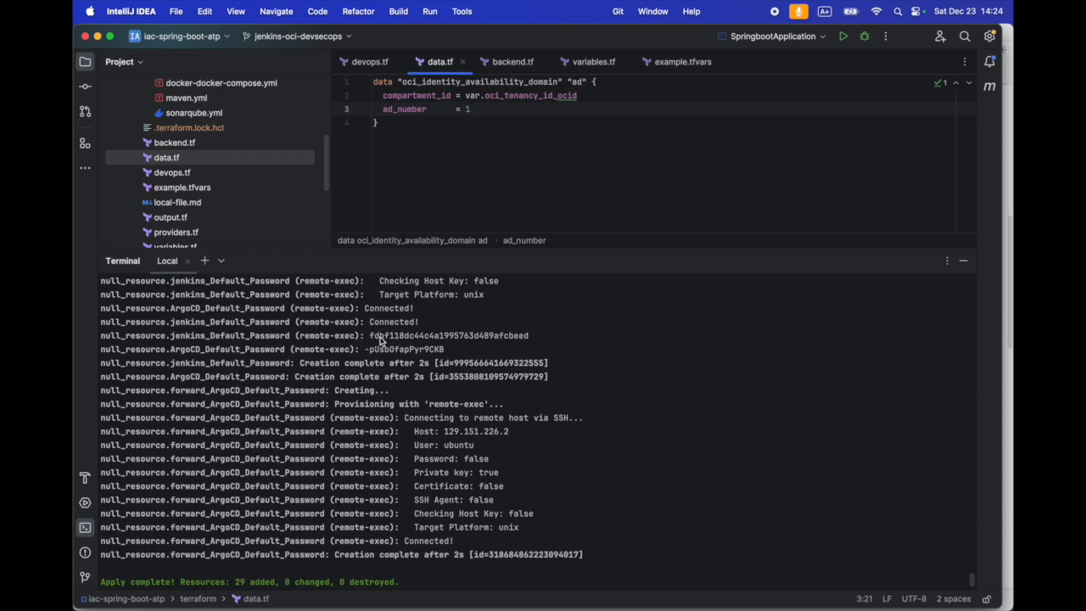
double_click(380, 341)
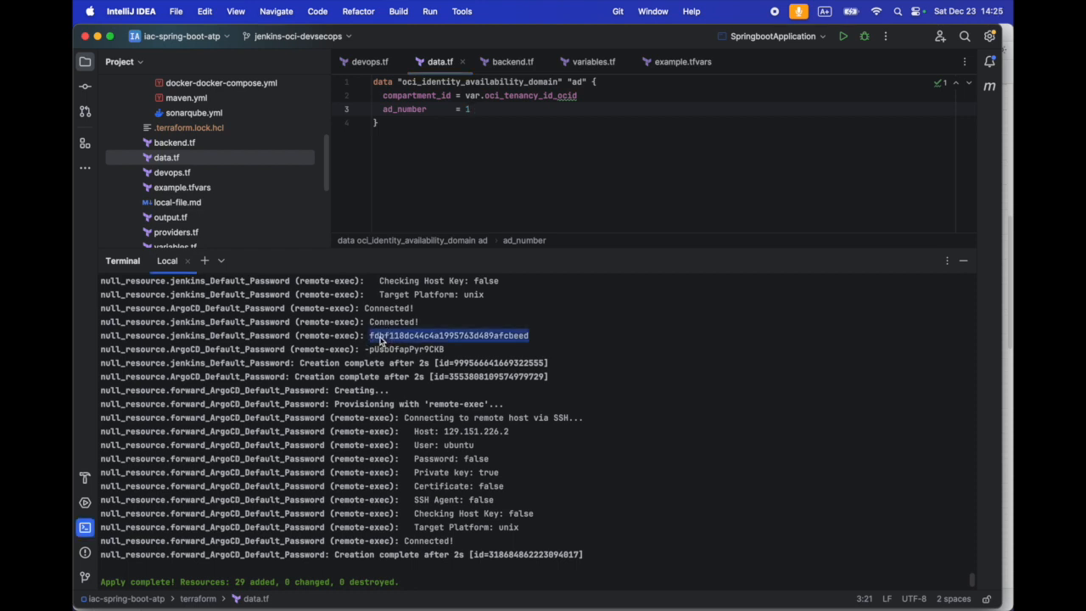
Step: Open devops.tf and examine the jenkins_Default_Password null_resource that reads the initial admin password over SSH
click(370, 61)
scroll(664, 196, down, 5)
scroll(663, 196, down, 20)
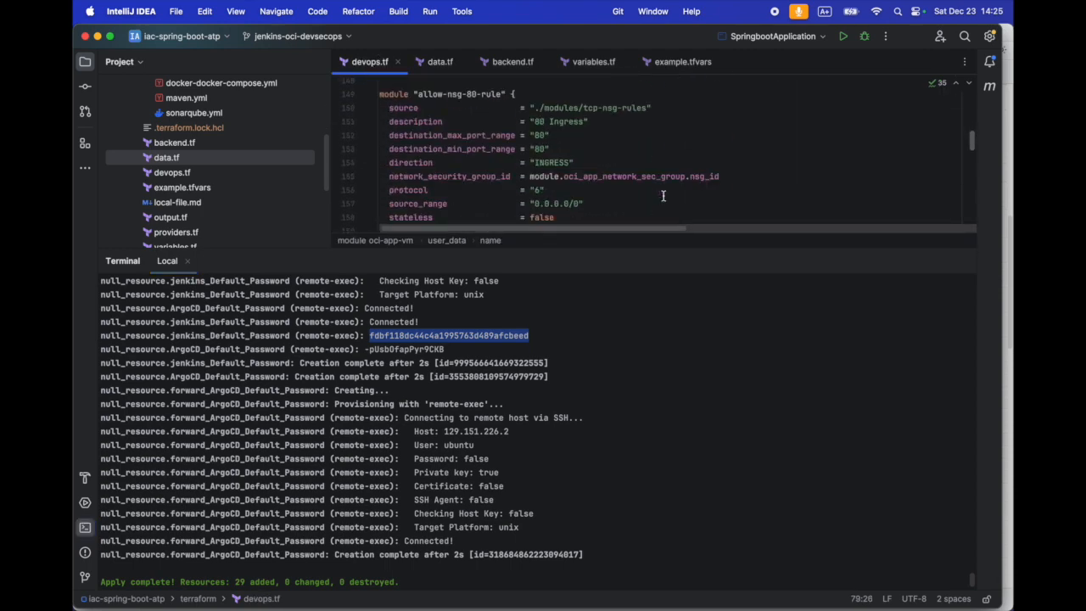
scroll(664, 196, down, 20)
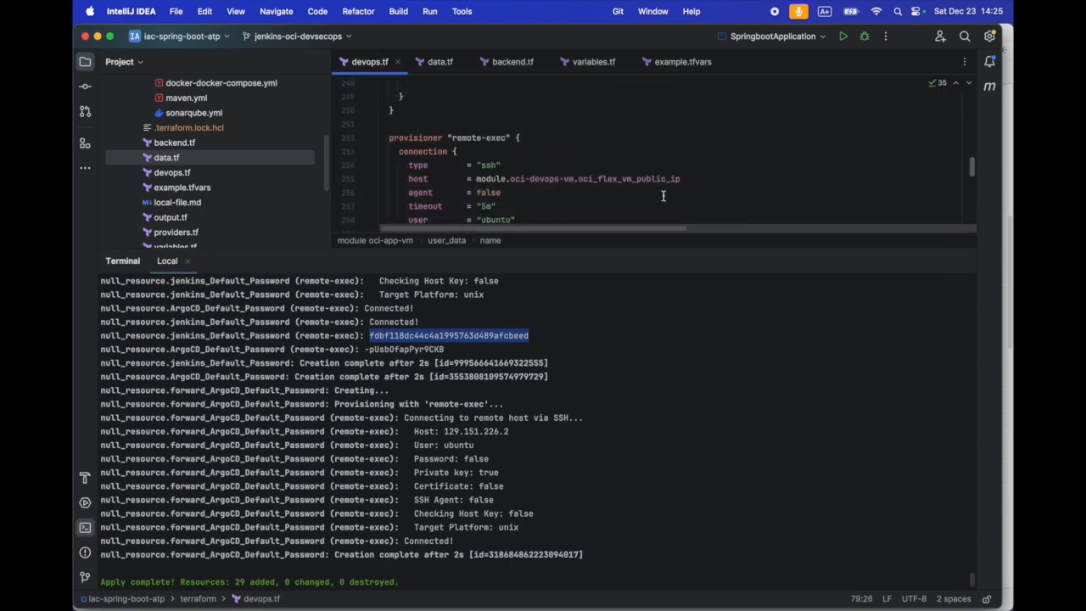
scroll(664, 197, down, 15)
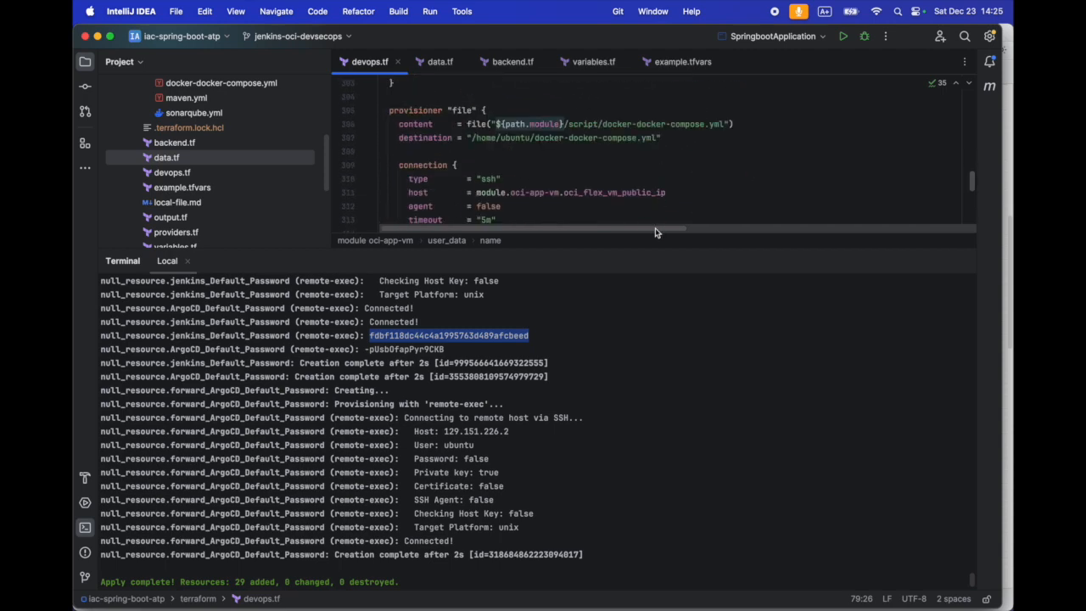
drag(643, 248, 640, 347)
scroll(535, 245, down, 15)
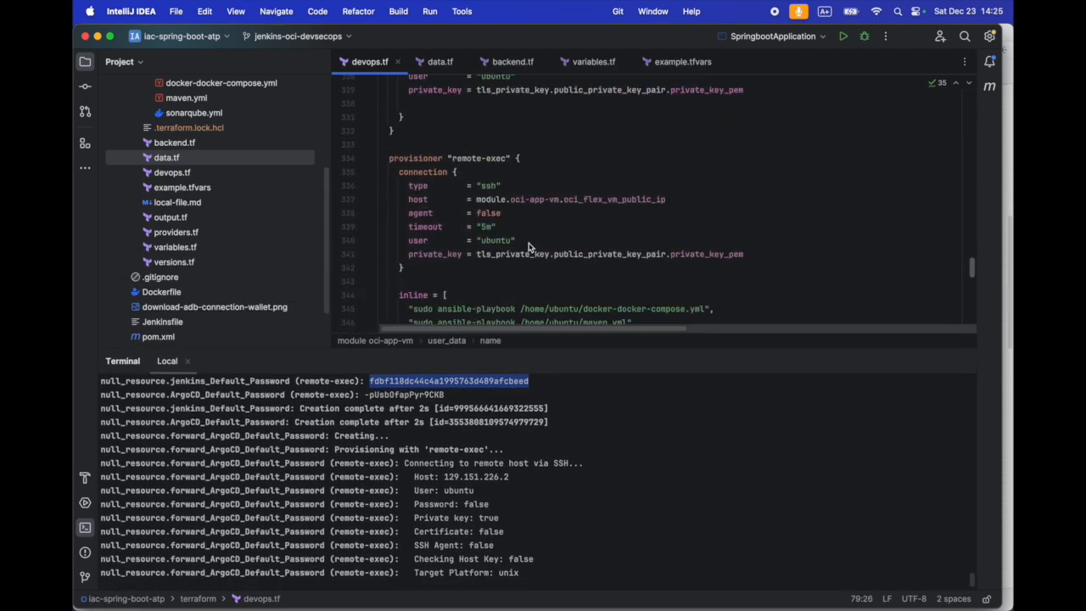
scroll(530, 245, down, 13)
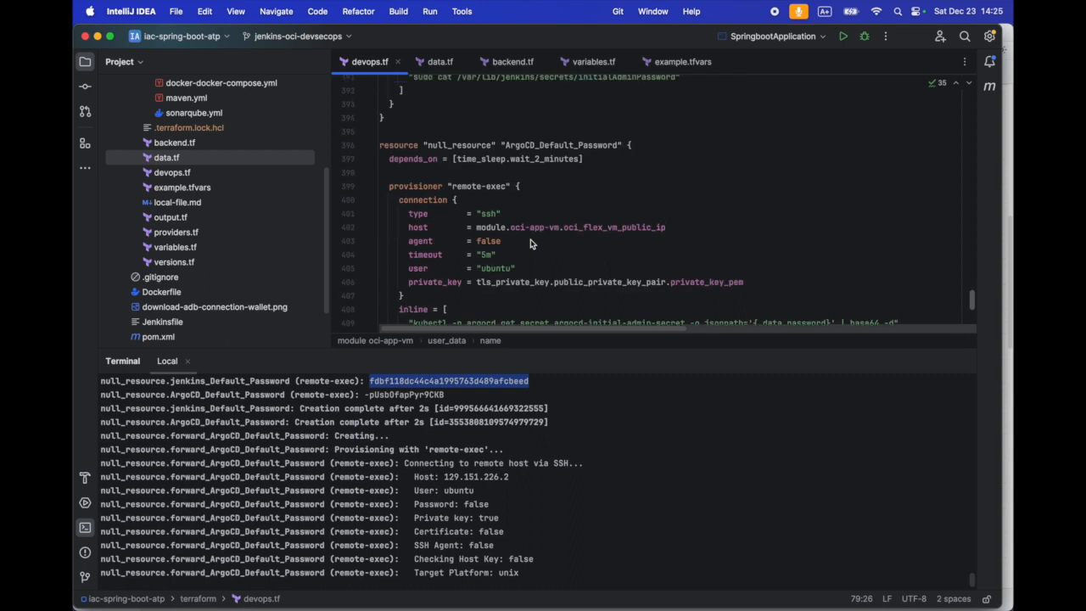
scroll(531, 244, up, 2)
drag(387, 268, 381, 151)
scroll(400, 207, up, 3)
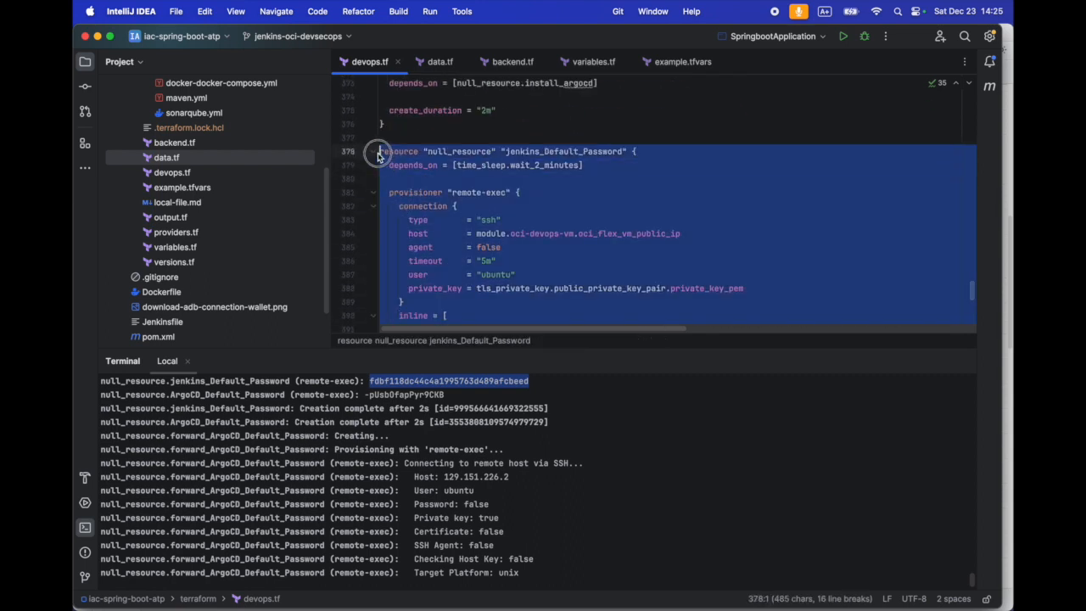
scroll(521, 202, down, 3)
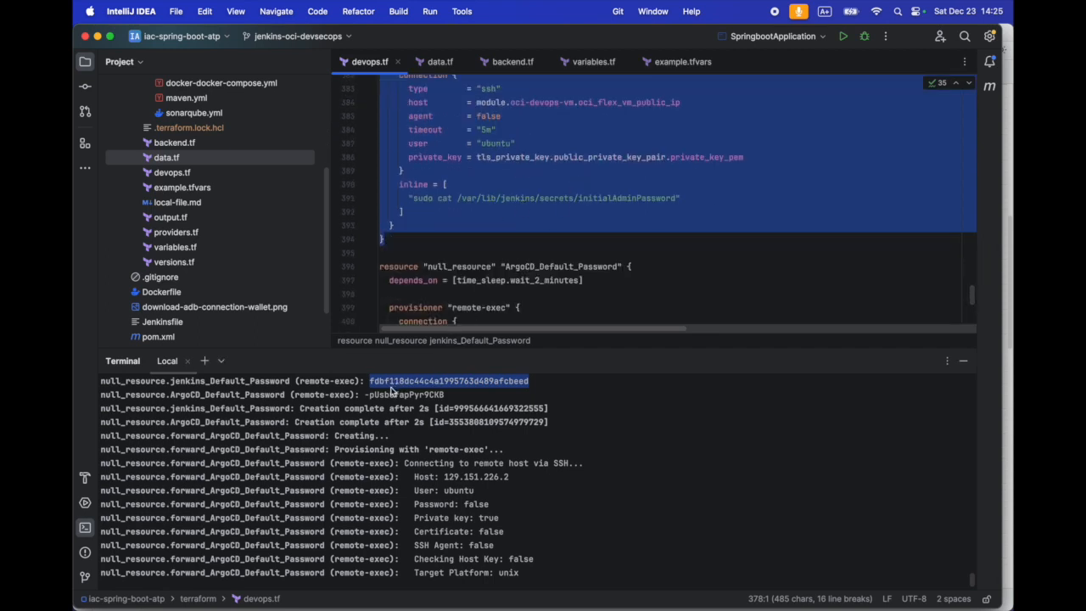
Step: Examine the ArgoCD_Default_Password null_resource in devops.tf and highlight its password output in the terminal
scroll(544, 204, down, 2)
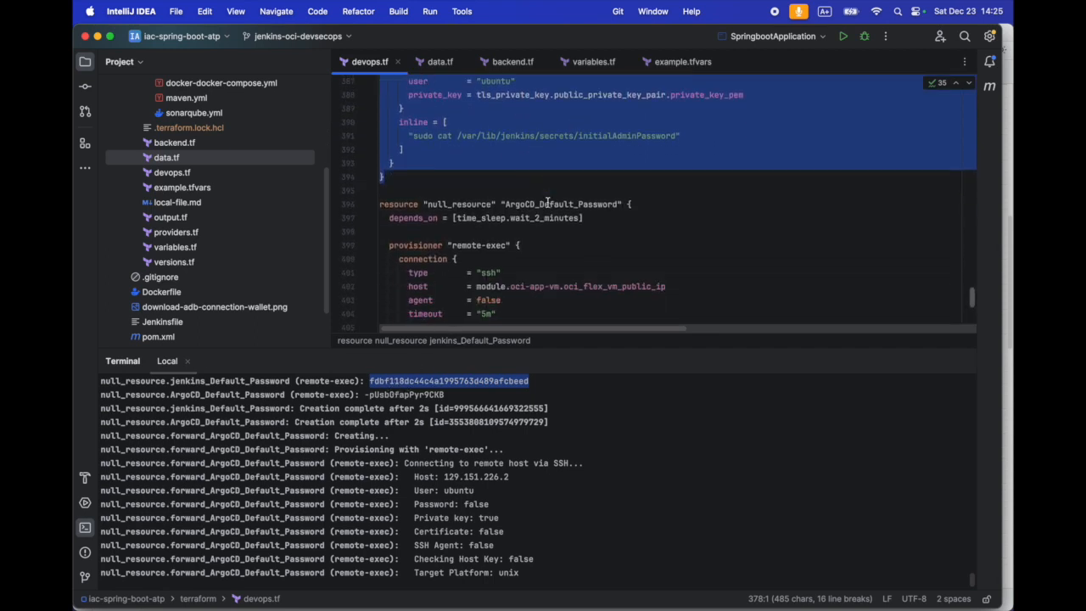
click(647, 207)
scroll(609, 223, down, 3)
drag(384, 291, 374, 123)
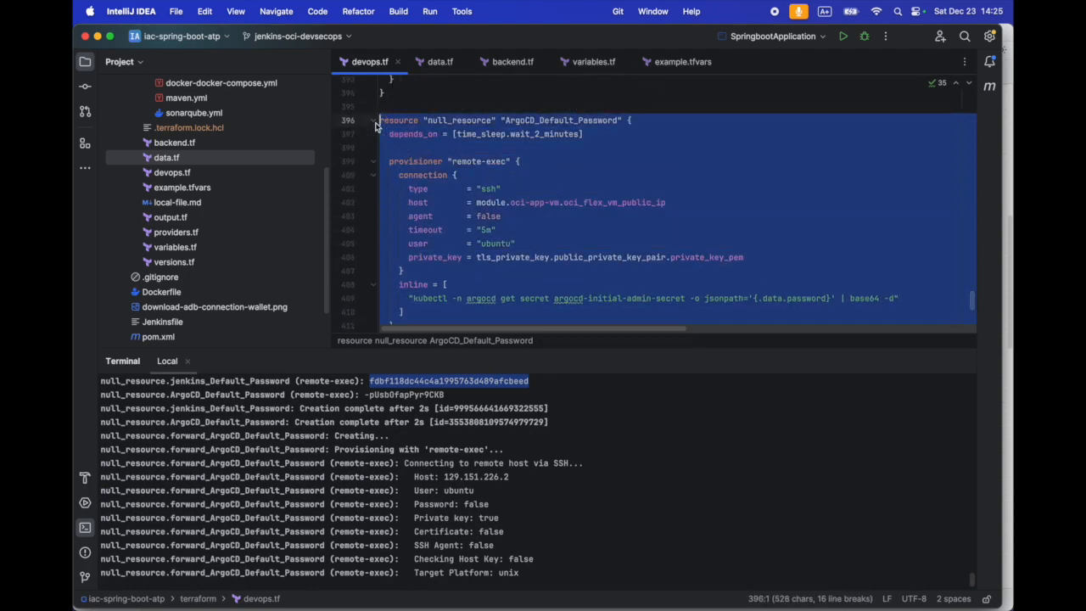
scroll(512, 304, down, 3)
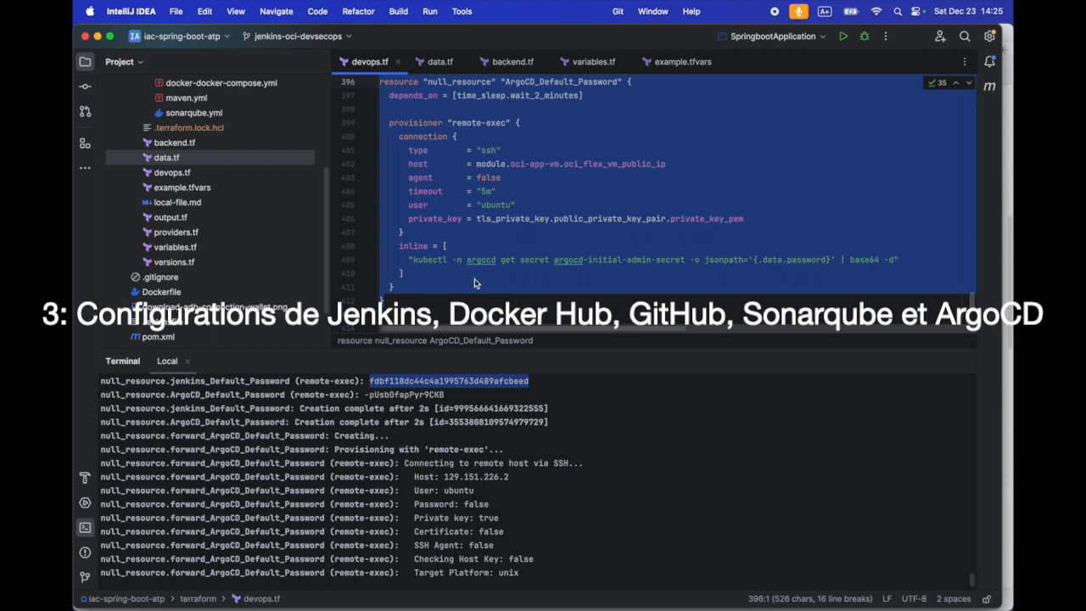
double_click(411, 397)
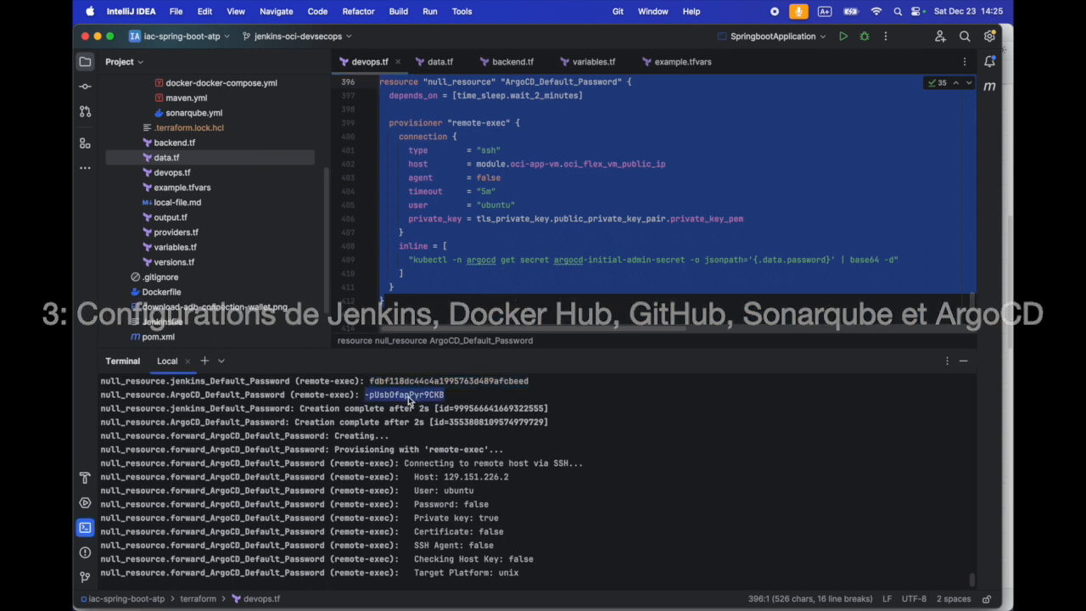
Step: Copy the Jenkins default password from the terminal and paste it as the administrator password on the Unlock Jenkins page in Safari
click(429, 382)
double_click(428, 383)
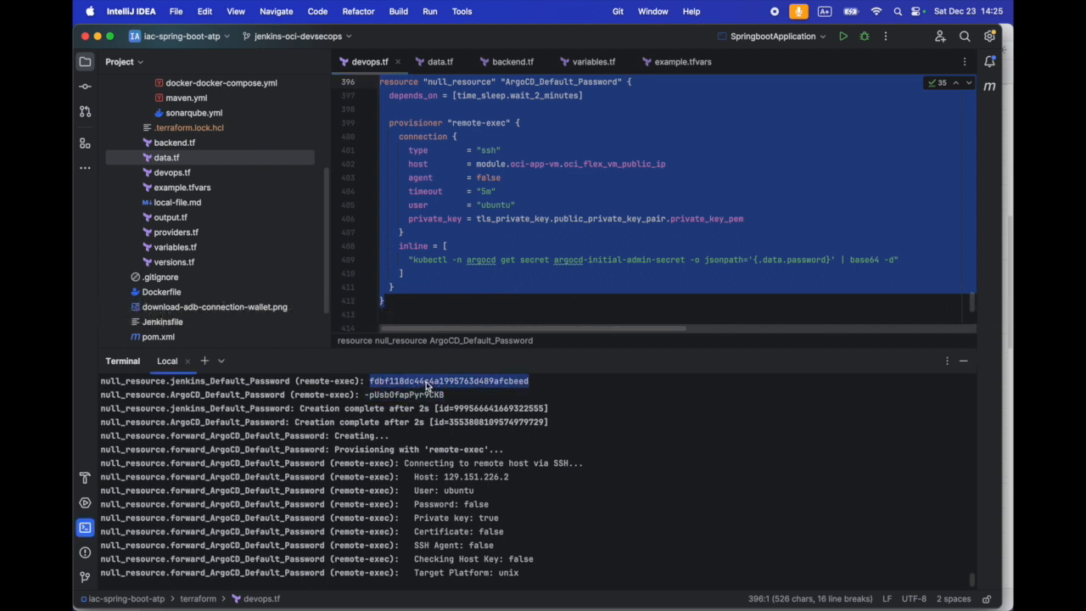
key(super+Tab)
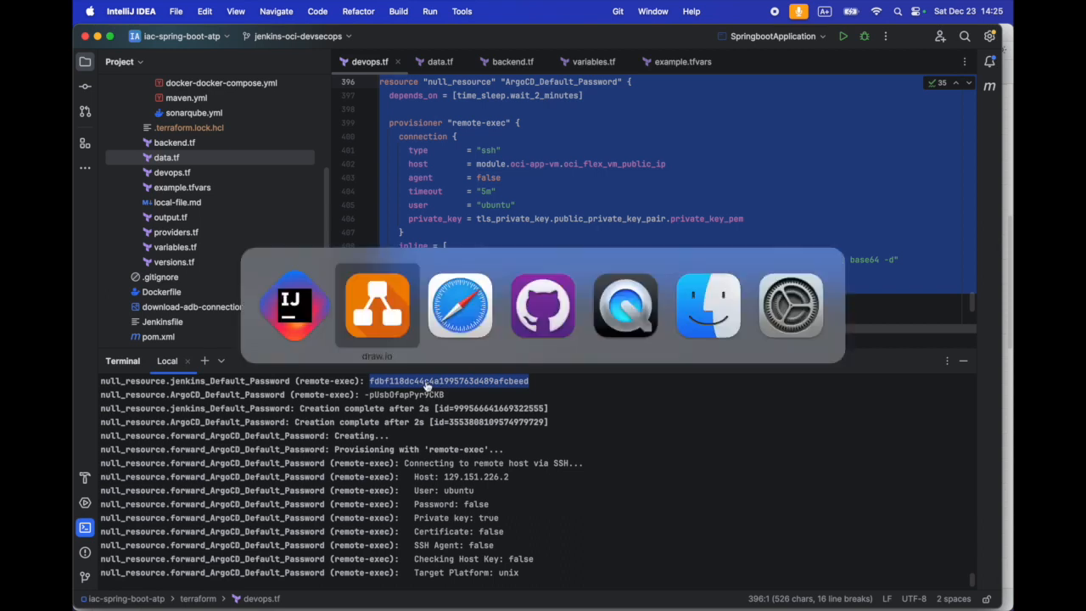
key(super+Tab)
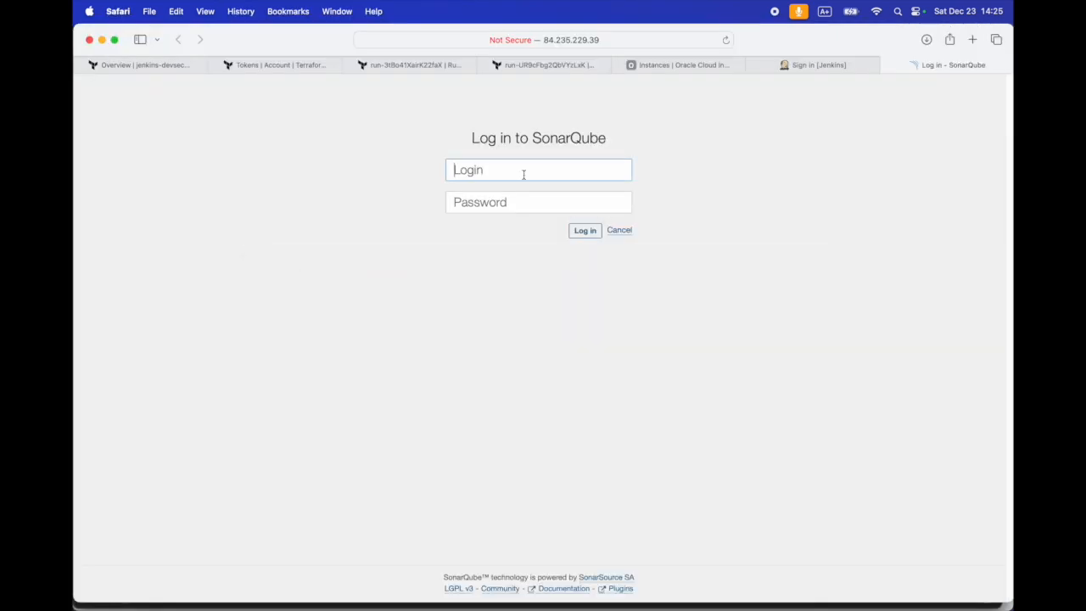
click(803, 66)
click(411, 310)
key(super+v)
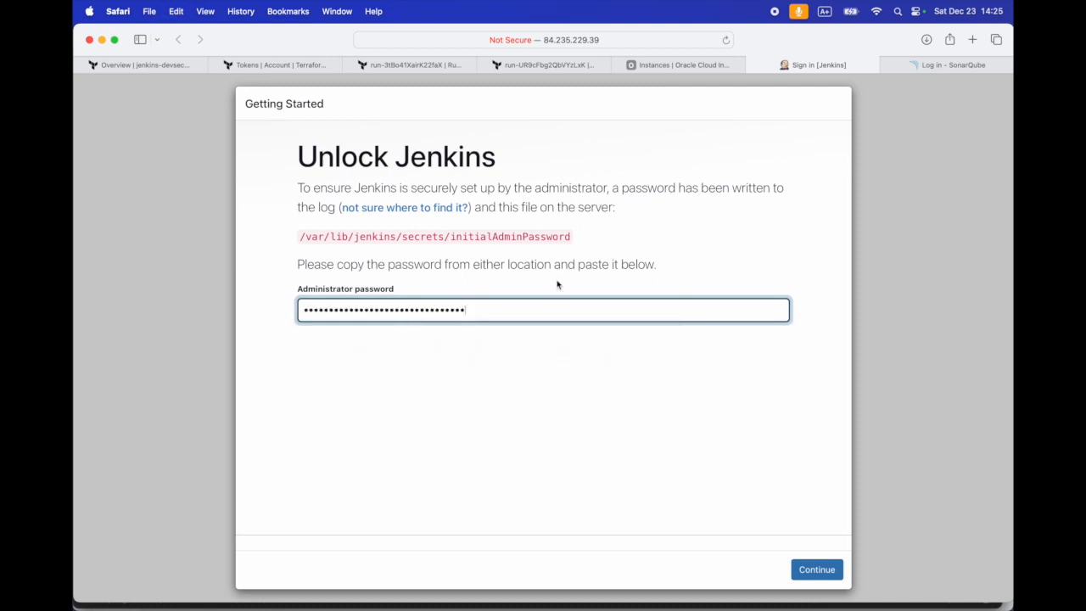
Step: Switch to draw.io and look at the Ansible and Terraform elements in the pipeline diagram
key(super+Tab)
key(super+Tab)
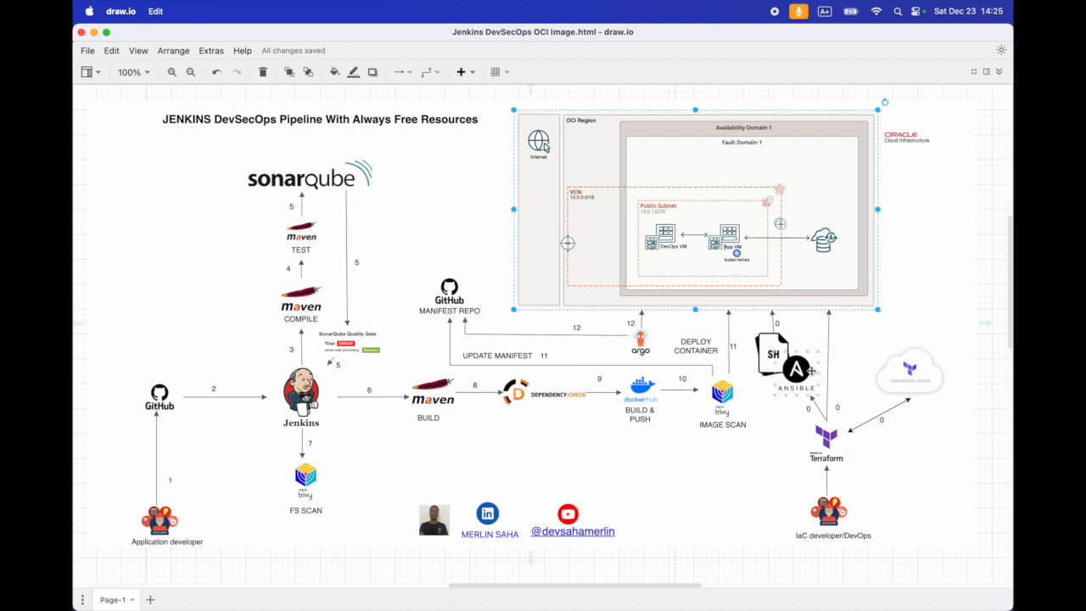
click(833, 445)
Step: Switch back to Safari, submit the administrator password to unlock Jenkins and install the suggested plugins
key(super+Tab)
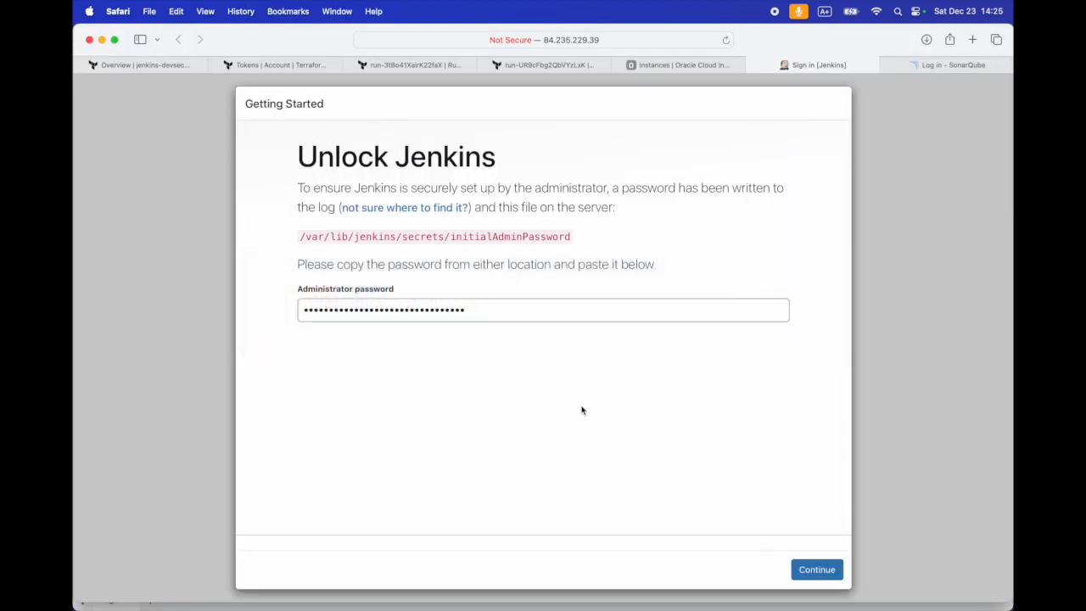
click(816, 570)
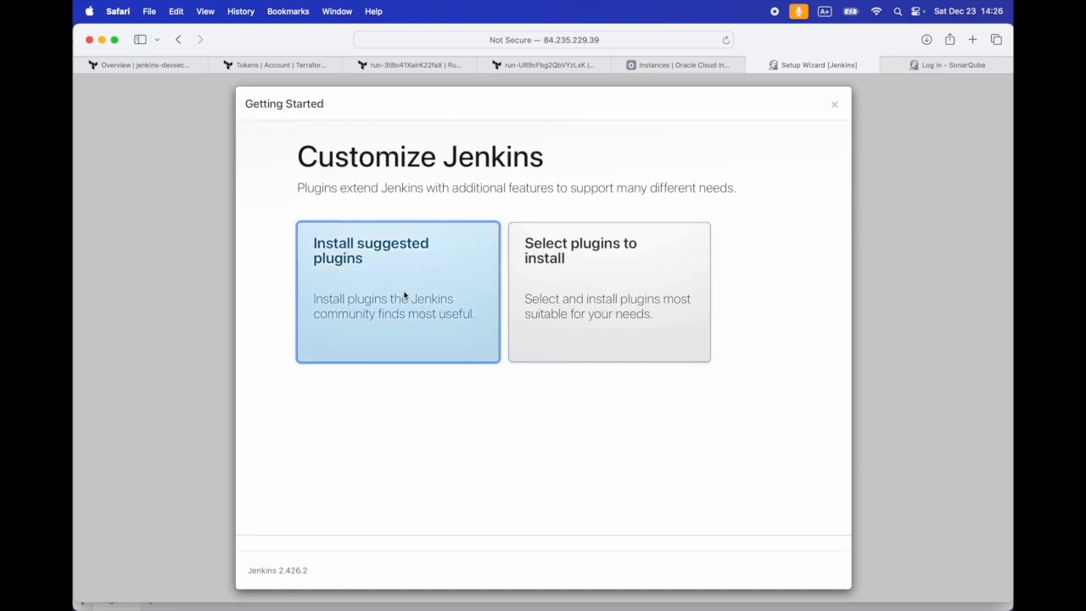
click(405, 295)
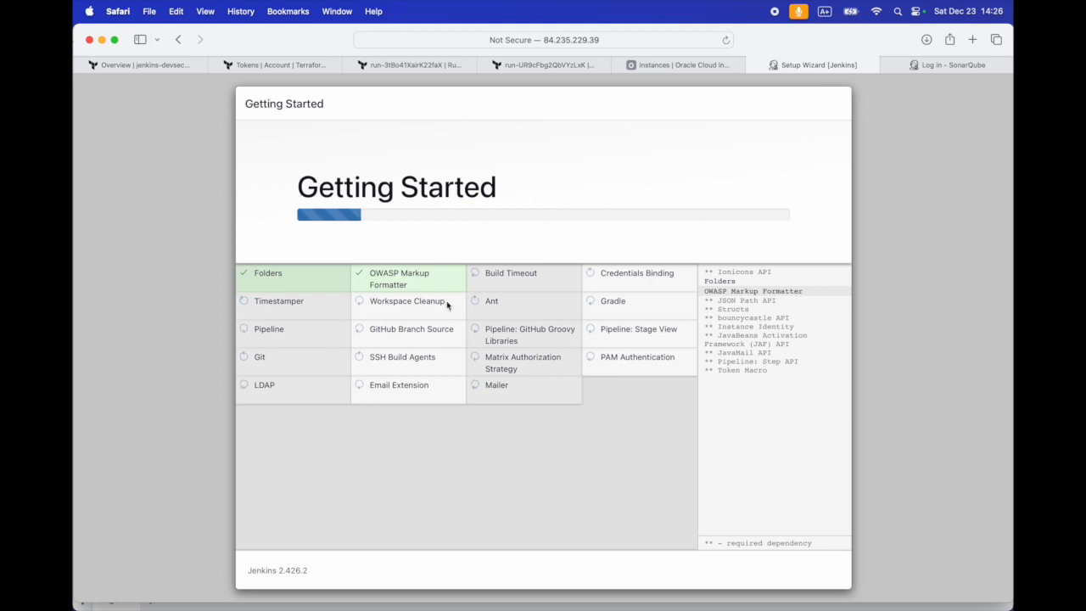
Step: Switch to IntelliJ IDEA and examine the oci-devops-vm shape, memory and CPU settings and the Autonomous Database module in devops.tf
key(super+Tab)
key(super+Tab)
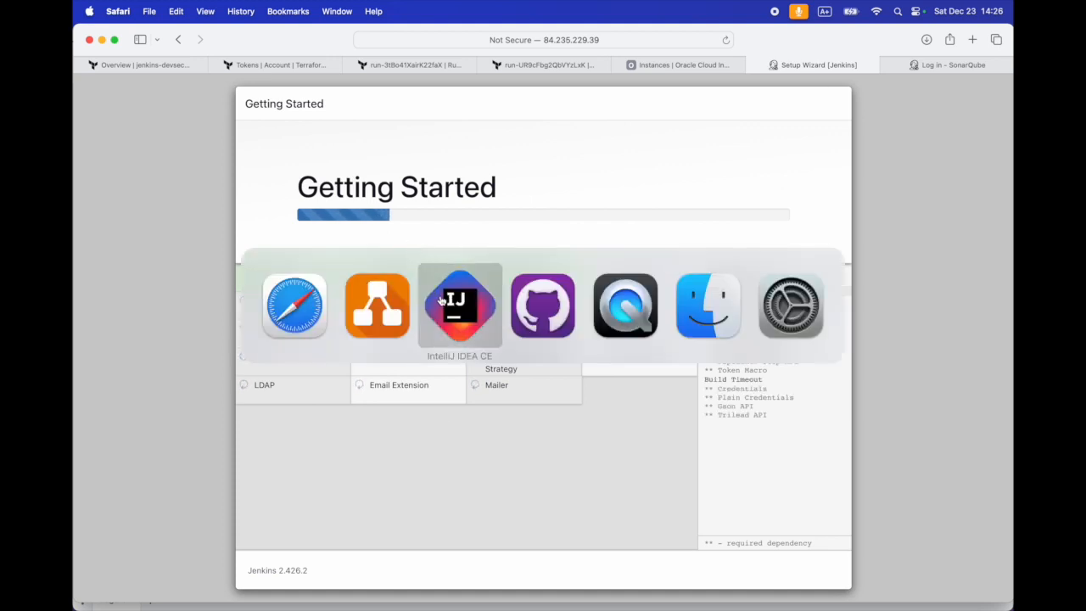
click(475, 306)
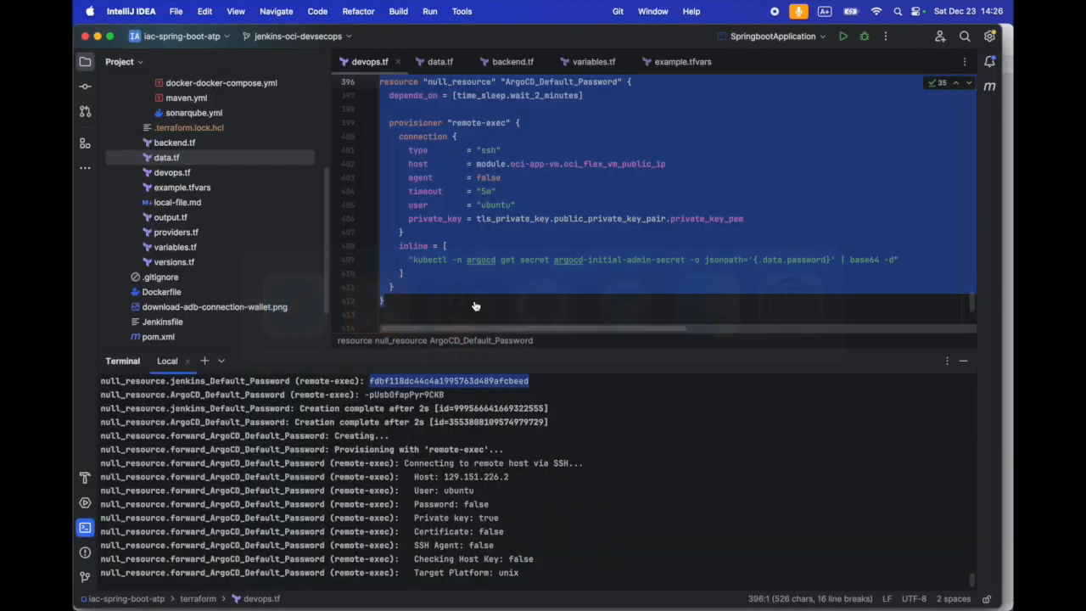
scroll(493, 182, up, 15)
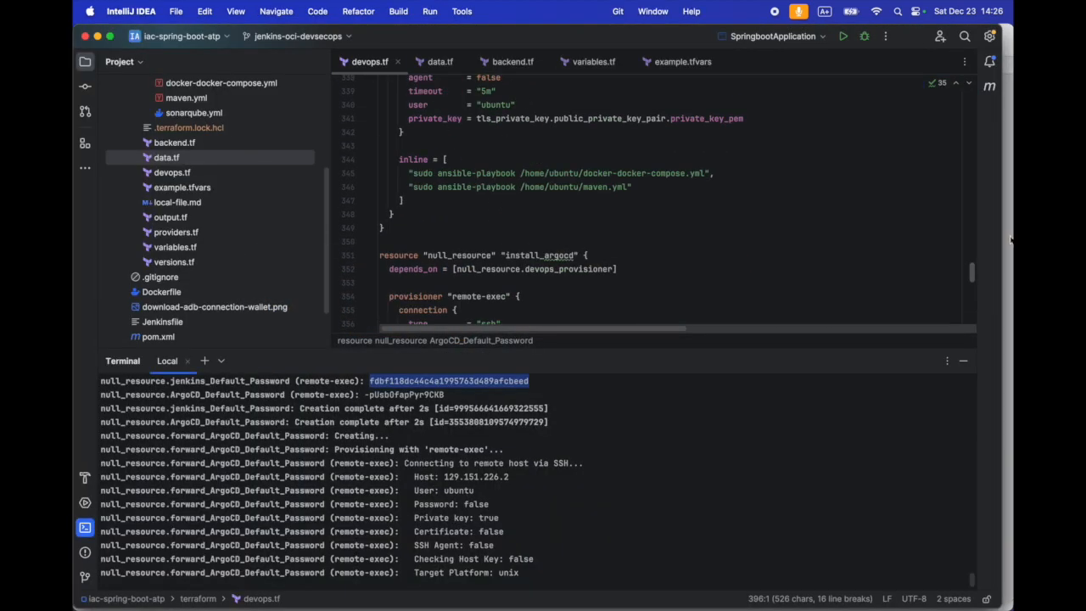
drag(974, 274, 976, 119)
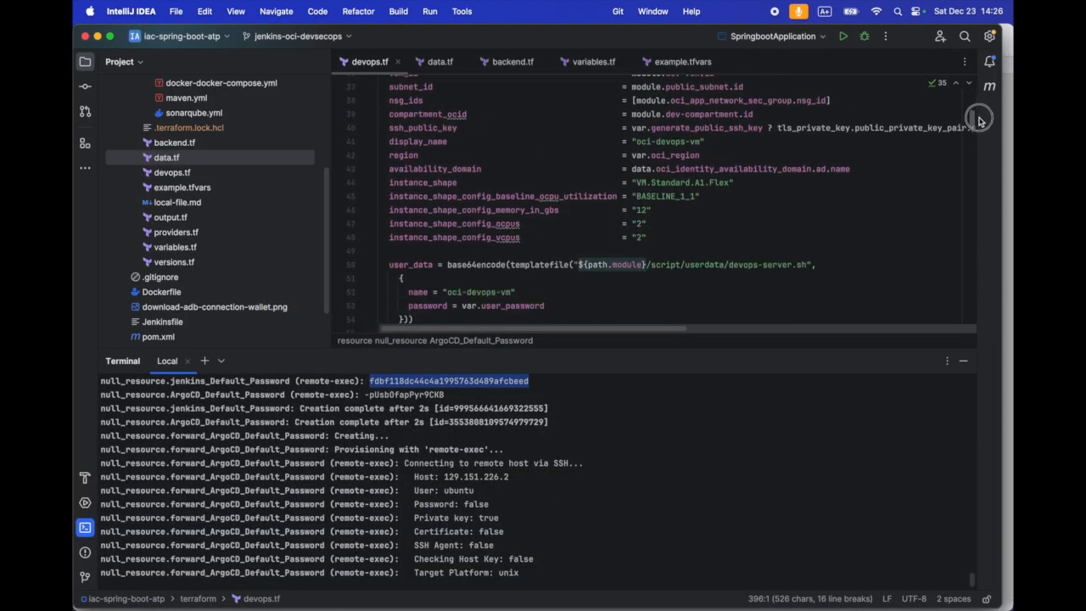
click(659, 238)
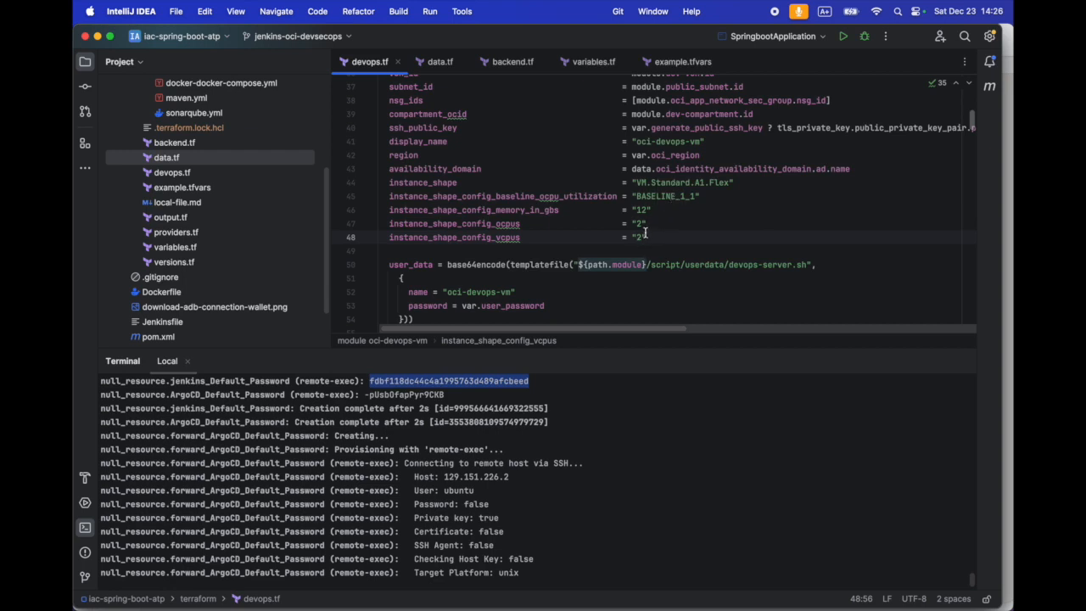
scroll(660, 230, down, 1)
scroll(653, 222, down, 1)
click(638, 230)
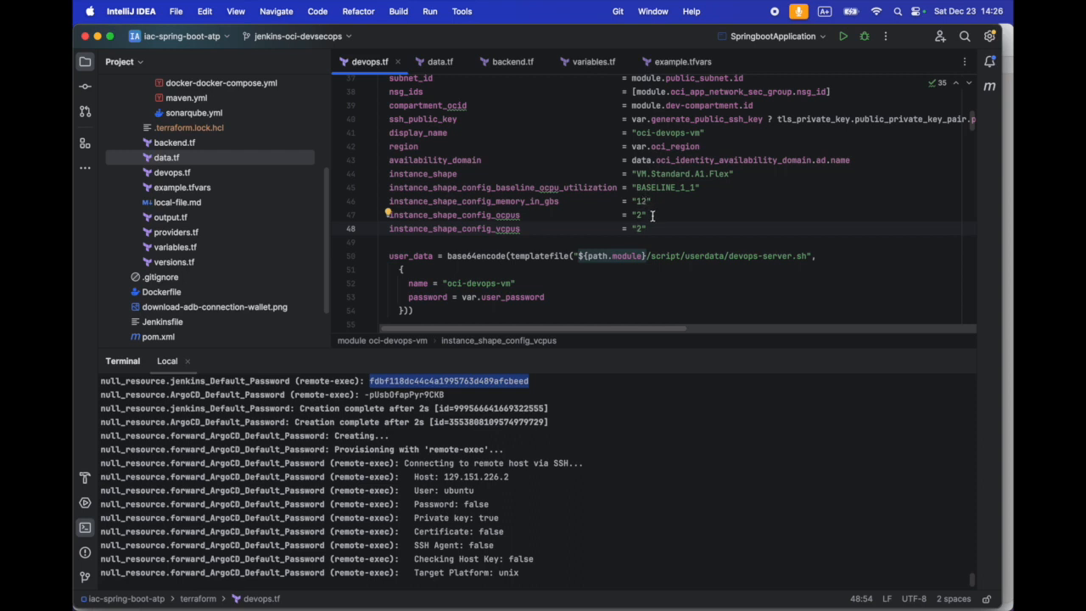
scroll(651, 215, down, 1)
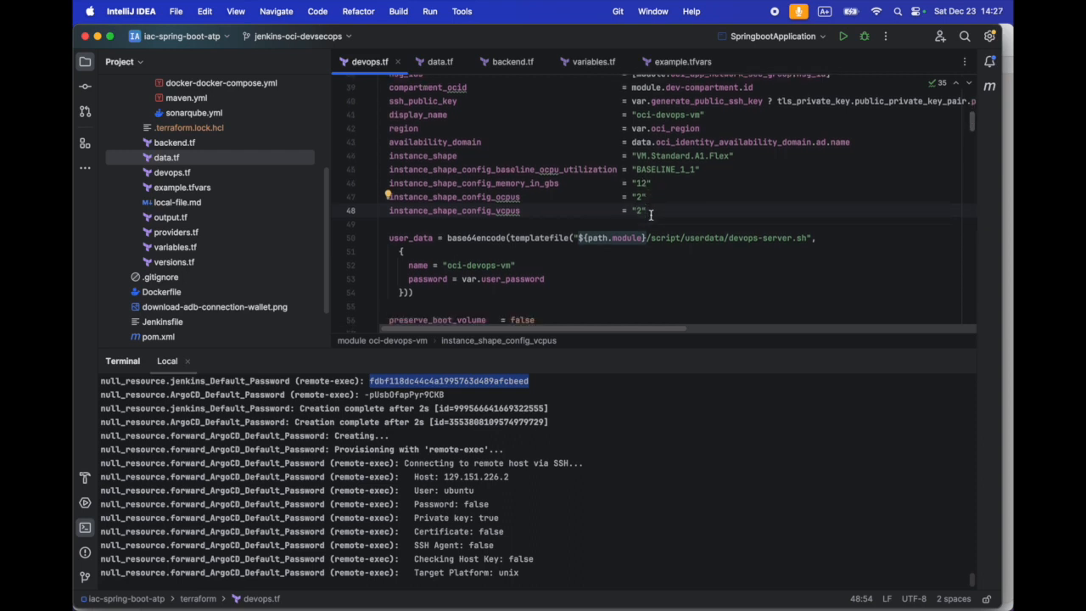
scroll(662, 205, down, 6)
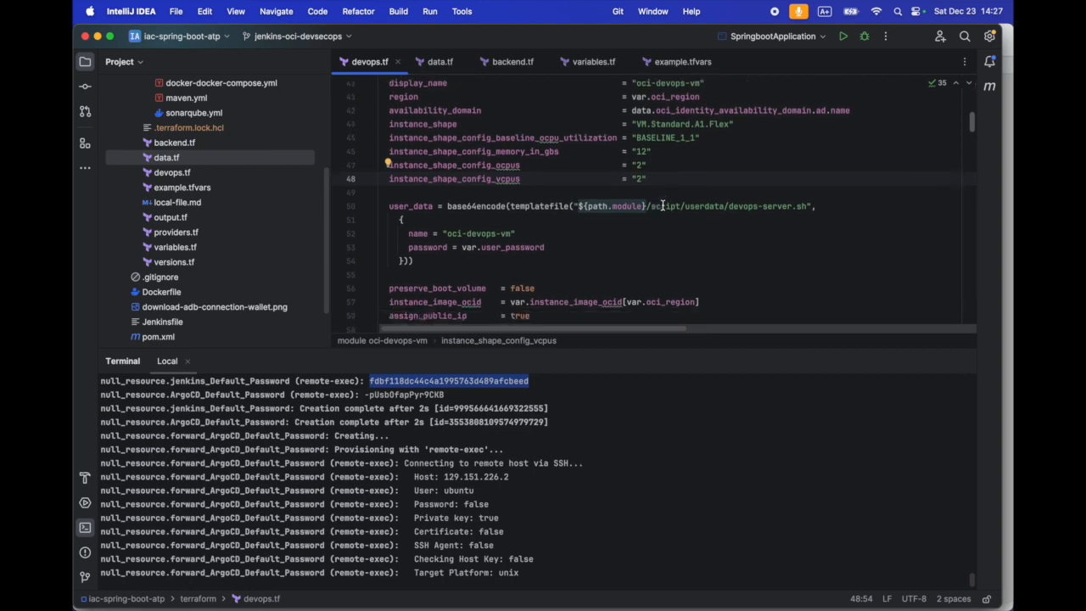
scroll(635, 204, down, 13)
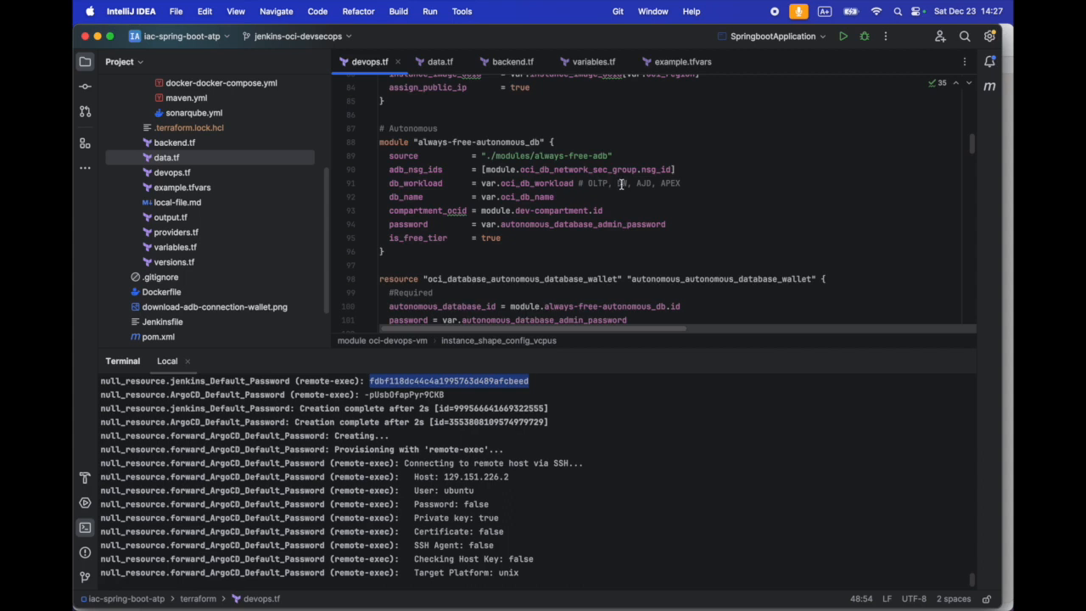
Step: Switch to Safari and fill in the first admin user's username as admin, with the suggested strong password in both password fields
key(super+Tab)
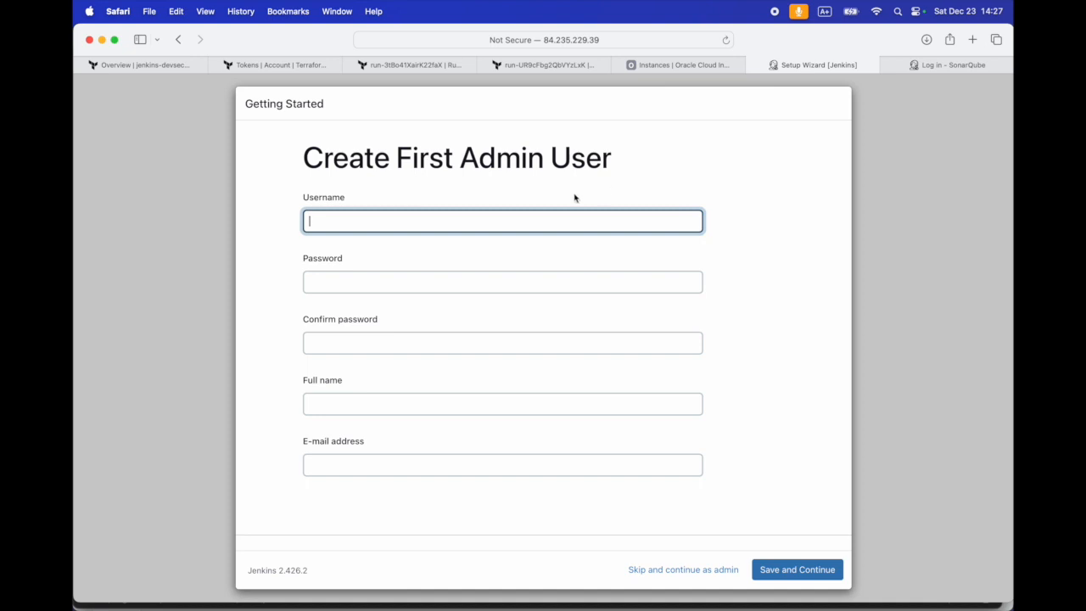
text(dm)
key(Tab)
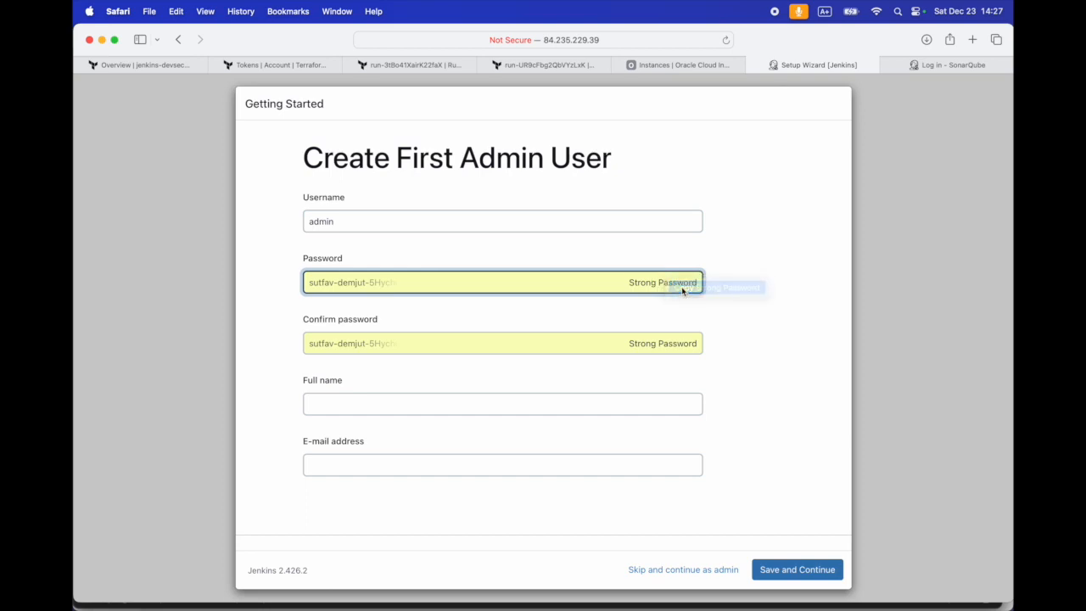
Step: Switch to IntelliJ IDEA and add a "# jenkins:" comment with the copied Jenkins admin password after the last brace of devops.tf
key(super+Tab)
scroll(659, 285, down, 8)
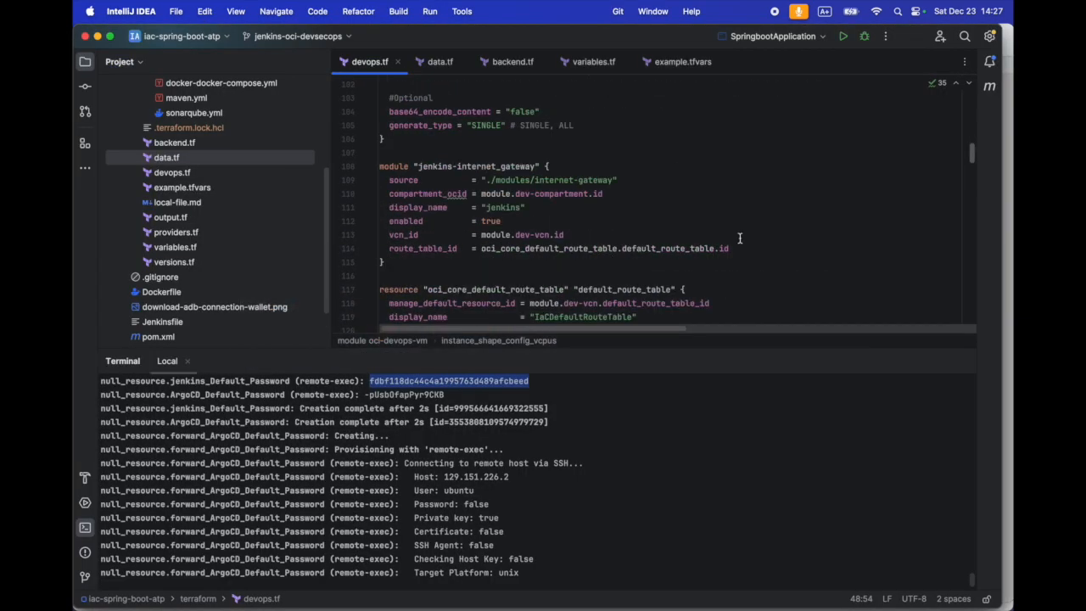
drag(974, 154, 977, 314)
click(404, 247)
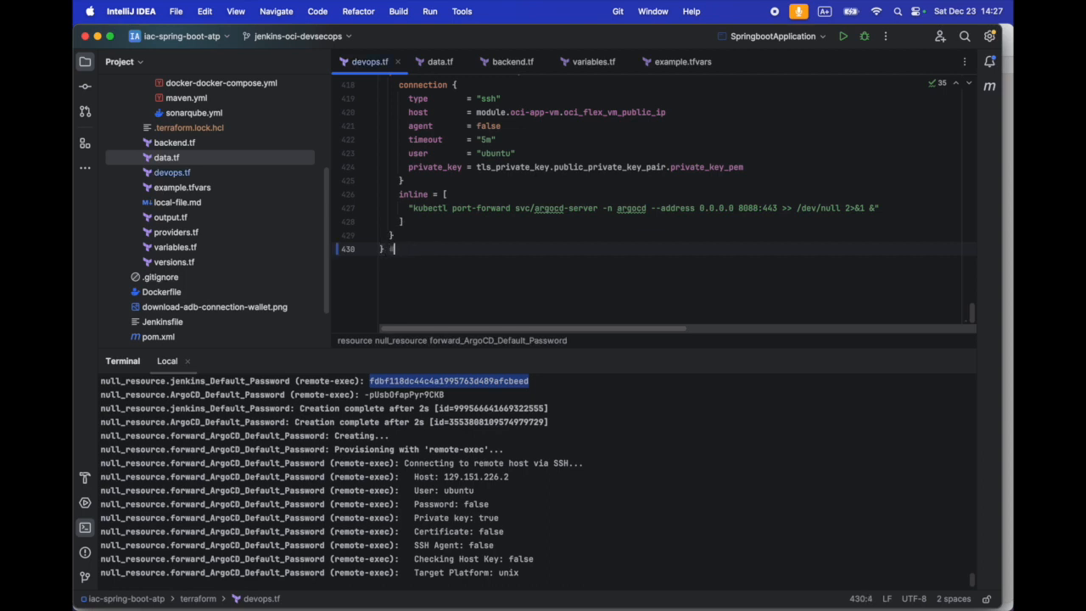
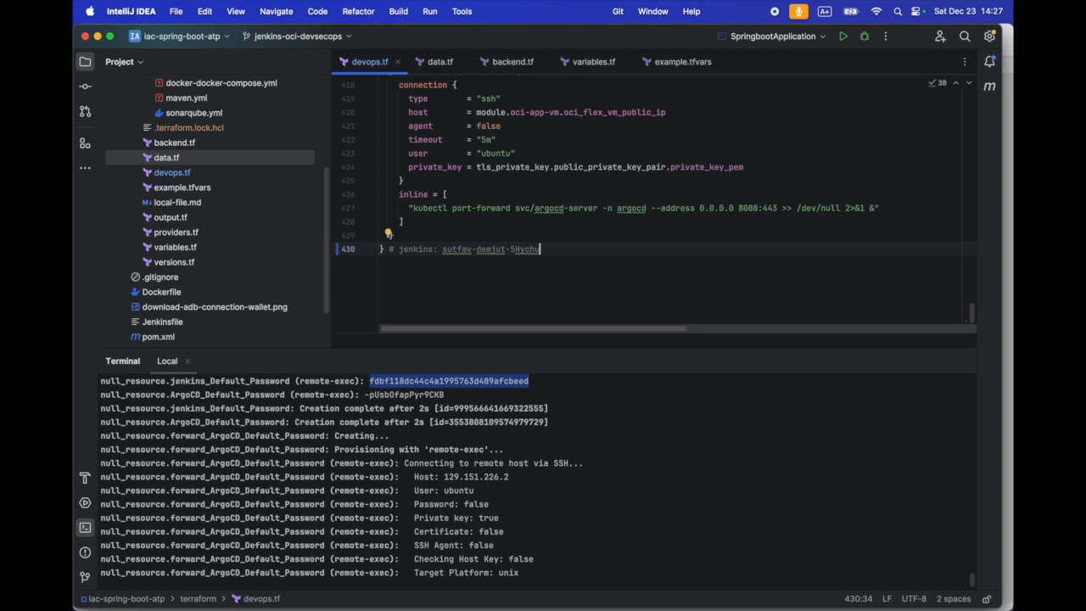
key(Up)
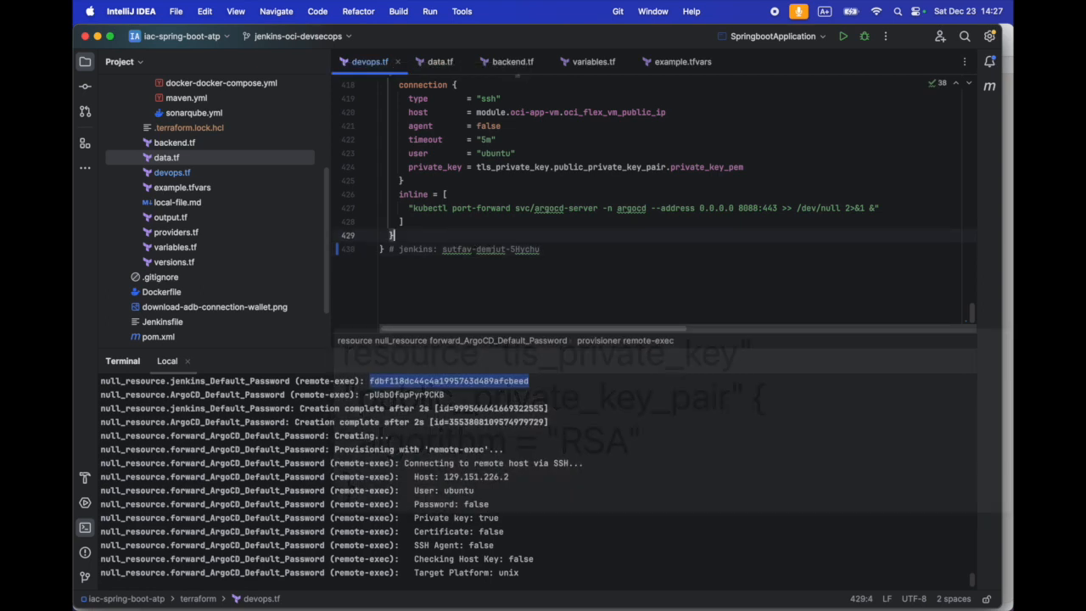
key(Down)
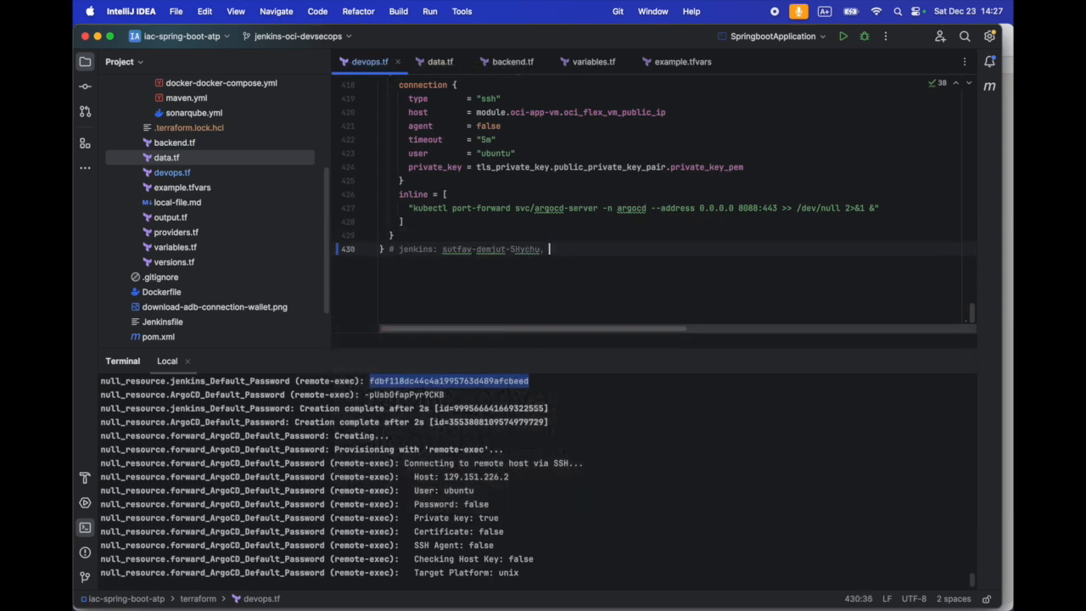
Step: Extend the comment with an empty "sonar:" entry and an "ArgoCD:" entry containing the ArgoCD default password copied from the terminal
text(, sonar:)
text( .)
text( Argo)
text(CD)
drag(366, 394, 446, 398)
key(super+c)
click(632, 250)
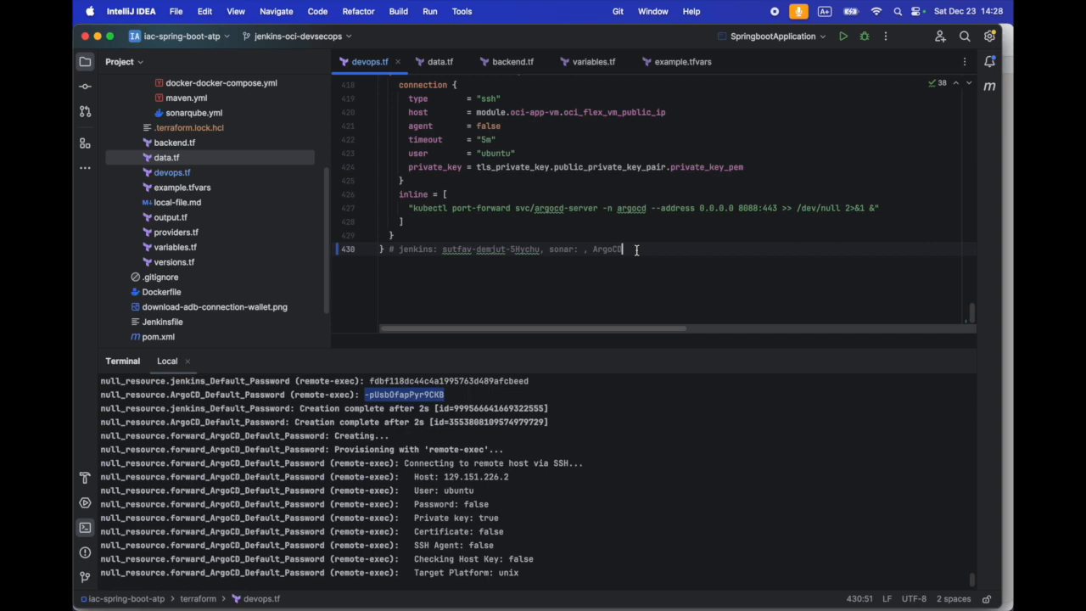
key(super+v)
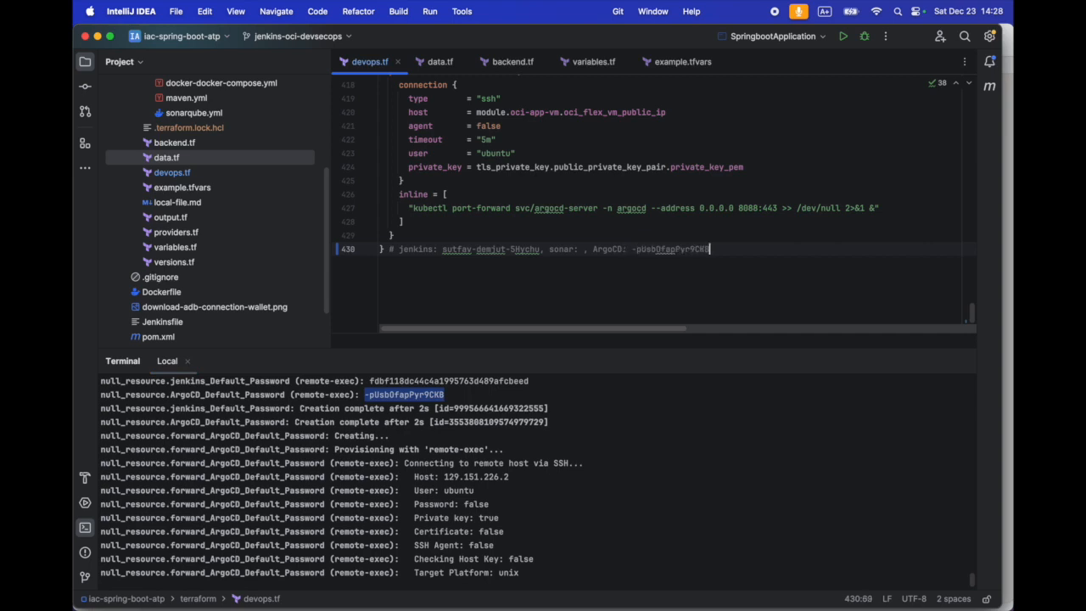
Step: Return to Safari, complete the admin user's full name and e-mail, and finish the Jenkins setup with the proposed Jenkins URL
key(super+Tab)
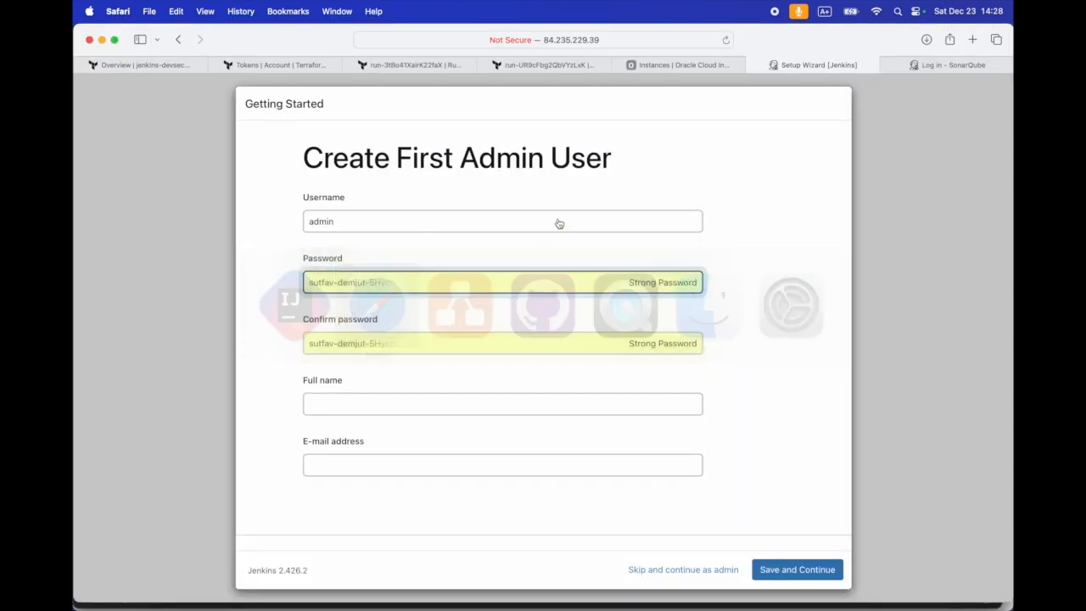
click(372, 407)
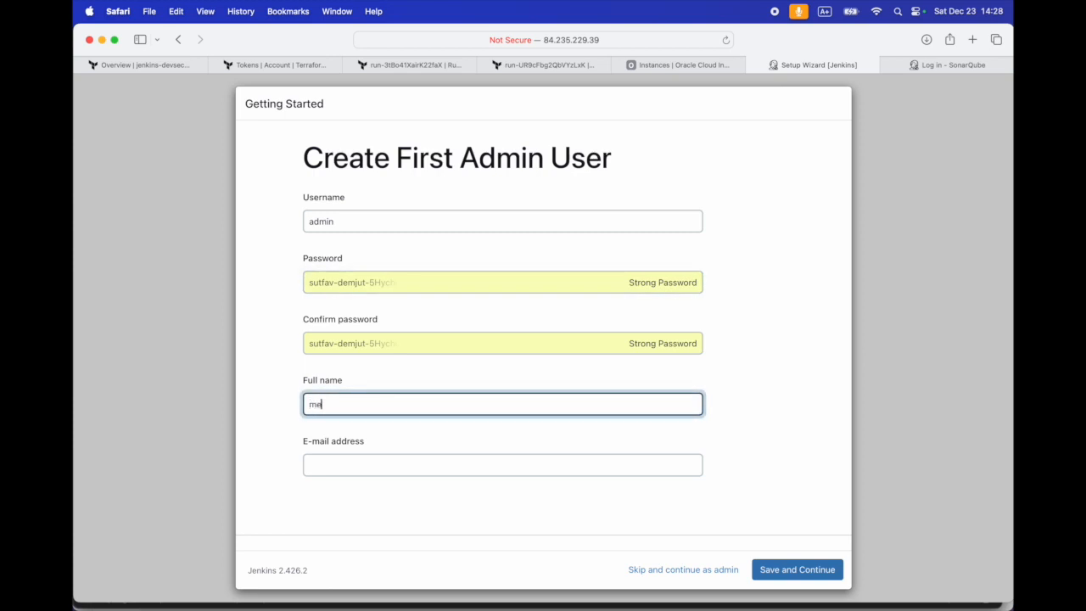
key(Tab)
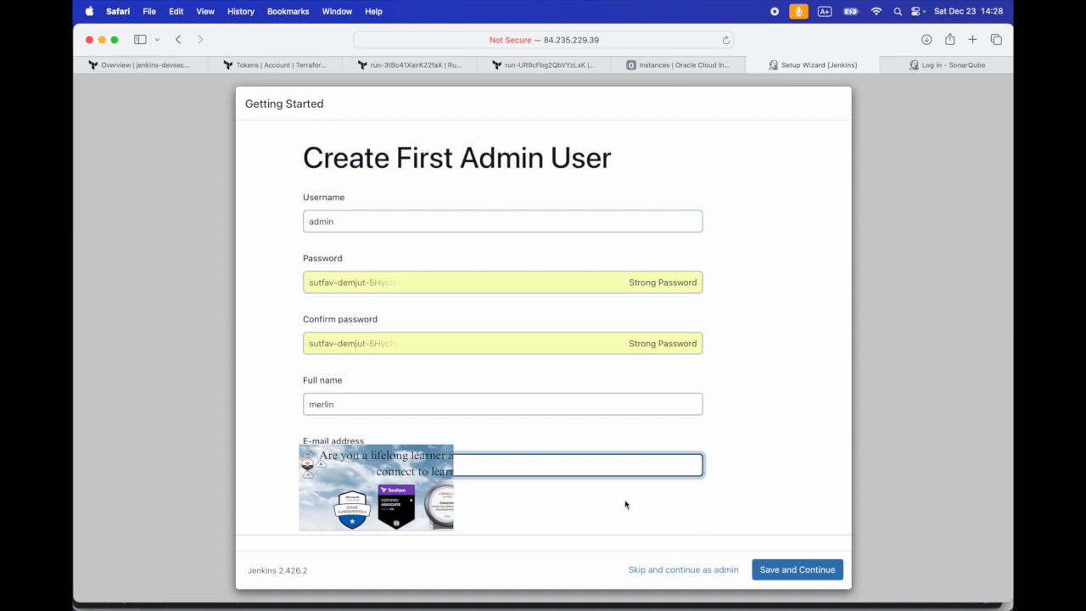
click(748, 495)
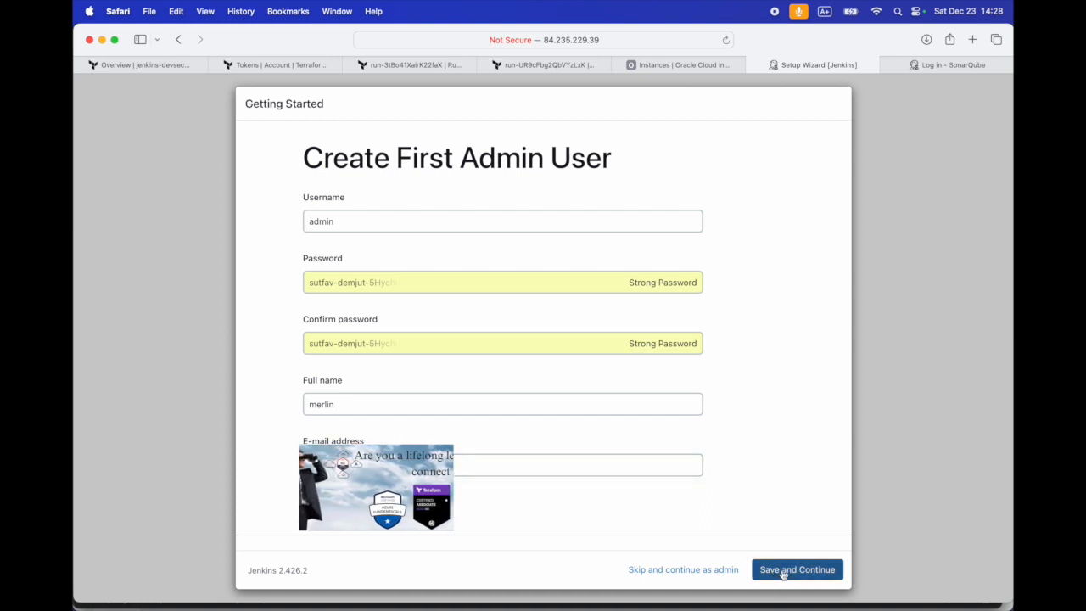
click(783, 574)
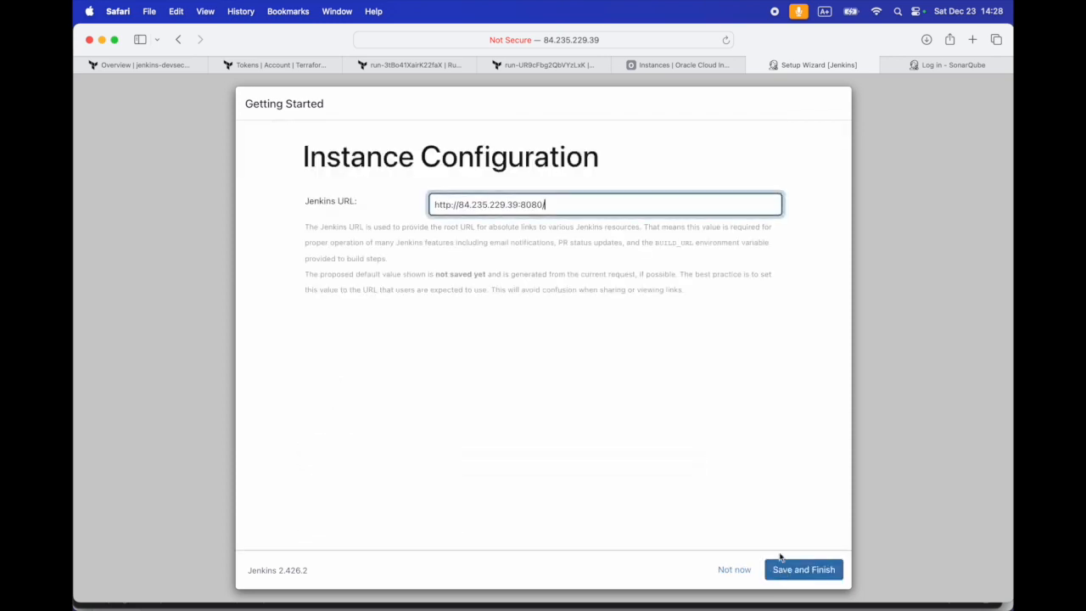
click(800, 575)
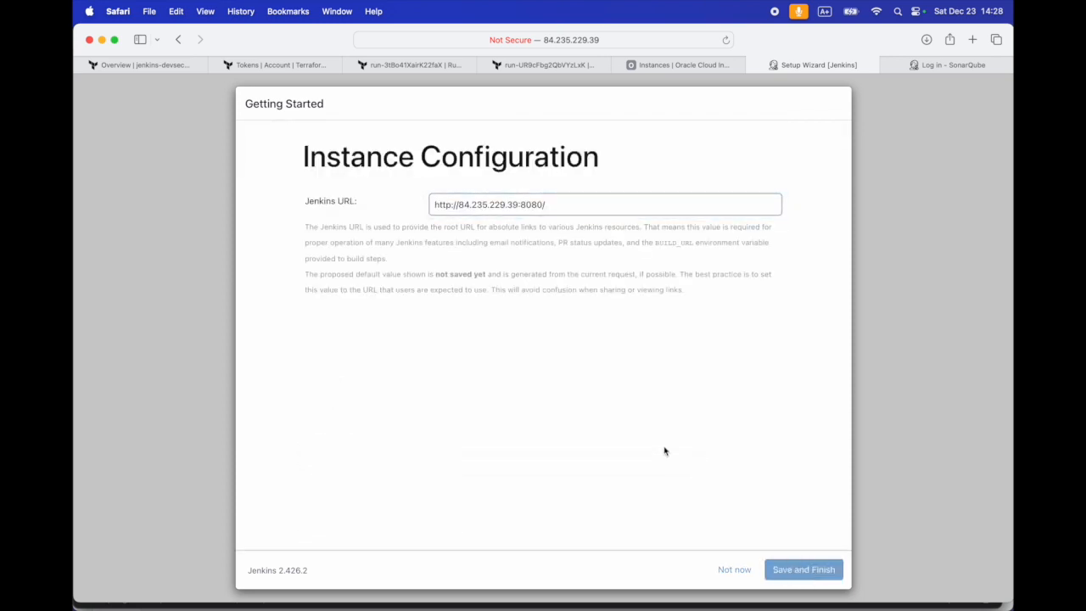
click(371, 244)
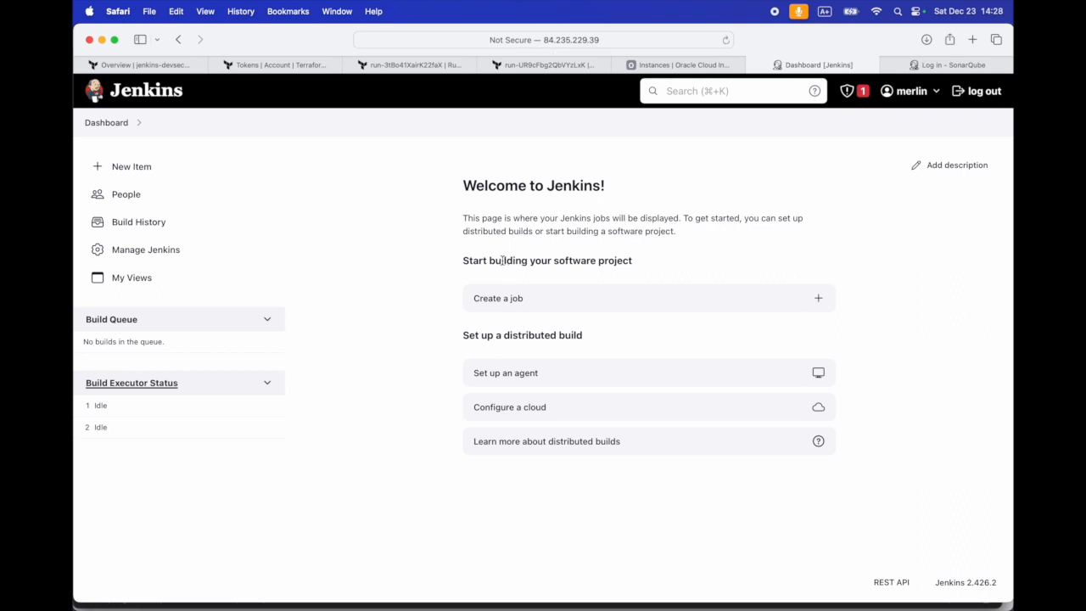
Step: Switch to draw.io to look at the DevOps VM and App VM in the pipeline diagram, and return to Safari
key(cmd+Tab)
key(super+Tab)
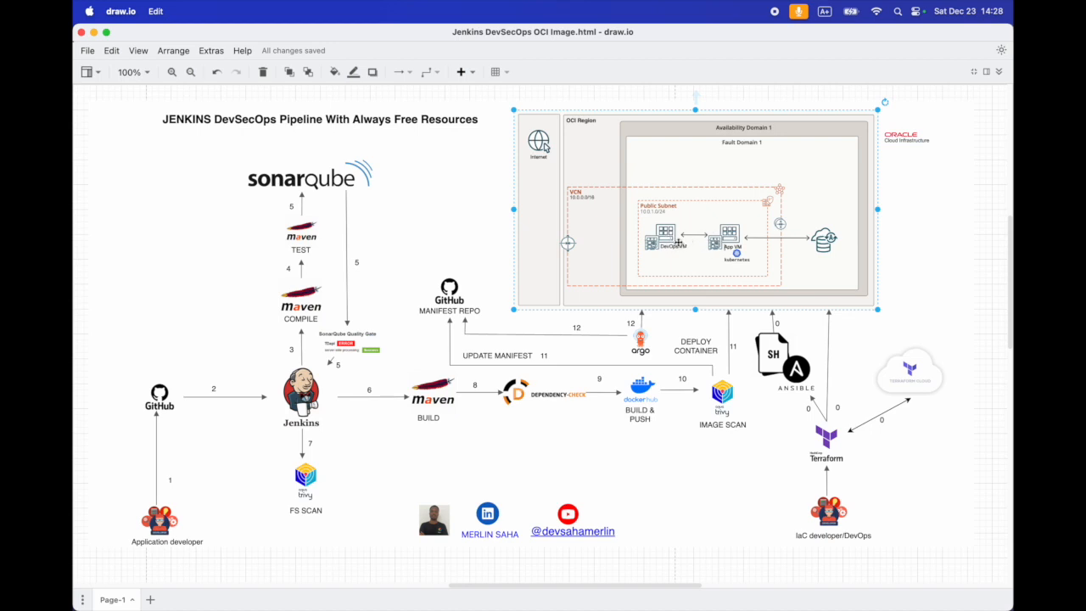
key(super+Tab)
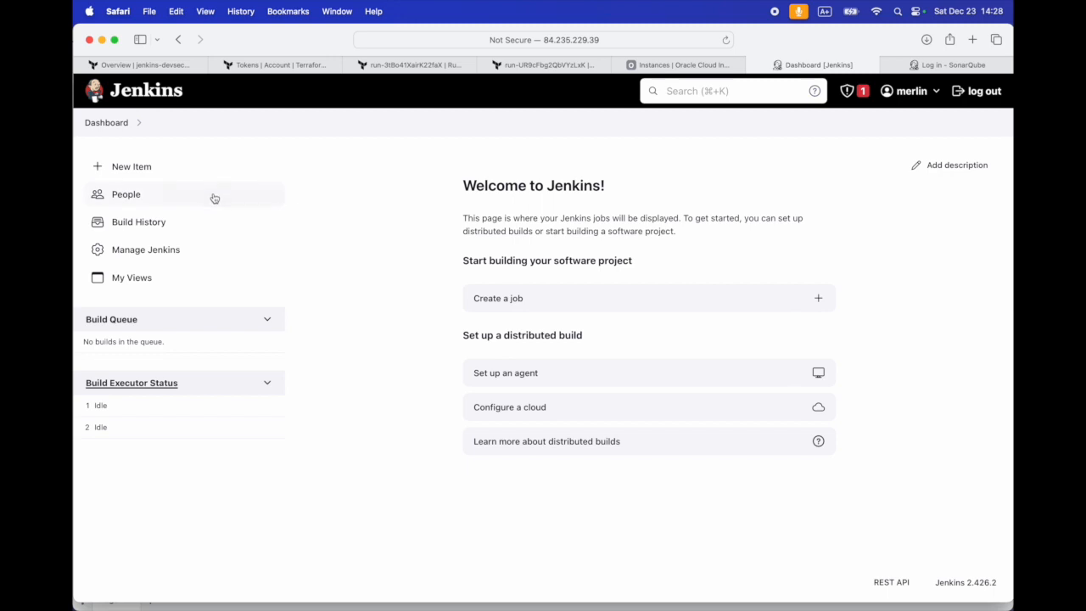
Step: Create a new Jenkins node named Jenkins-Agent as a Permanent Agent
click(149, 253)
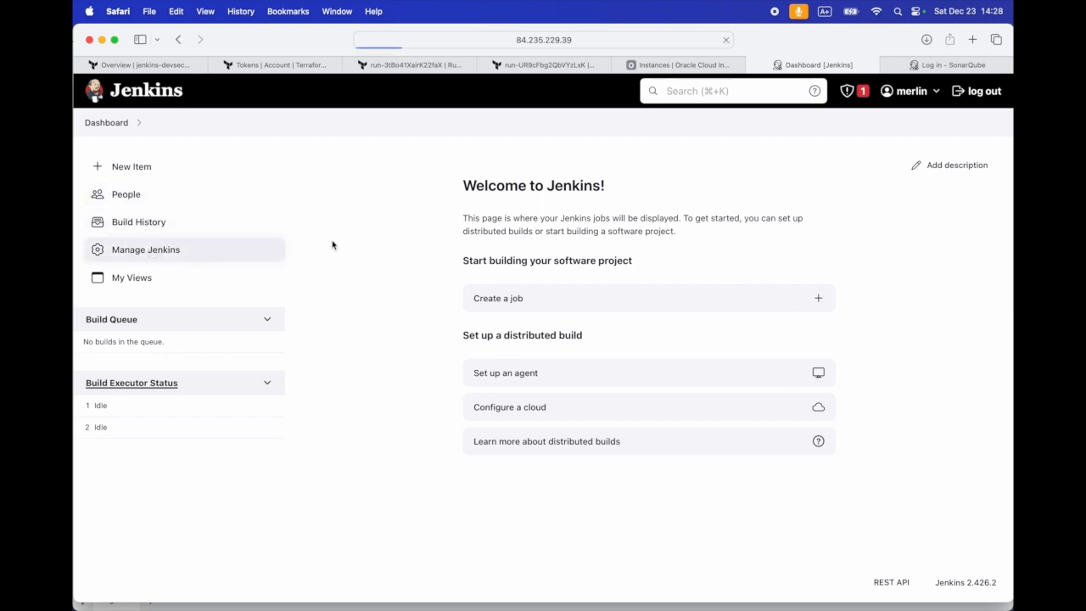
click(815, 217)
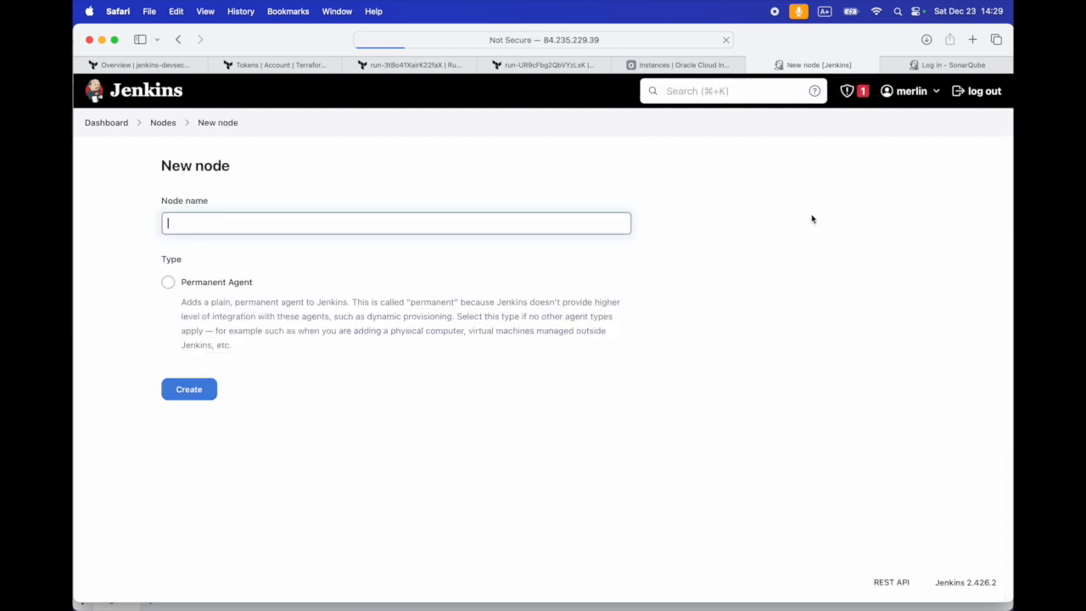
click(266, 219)
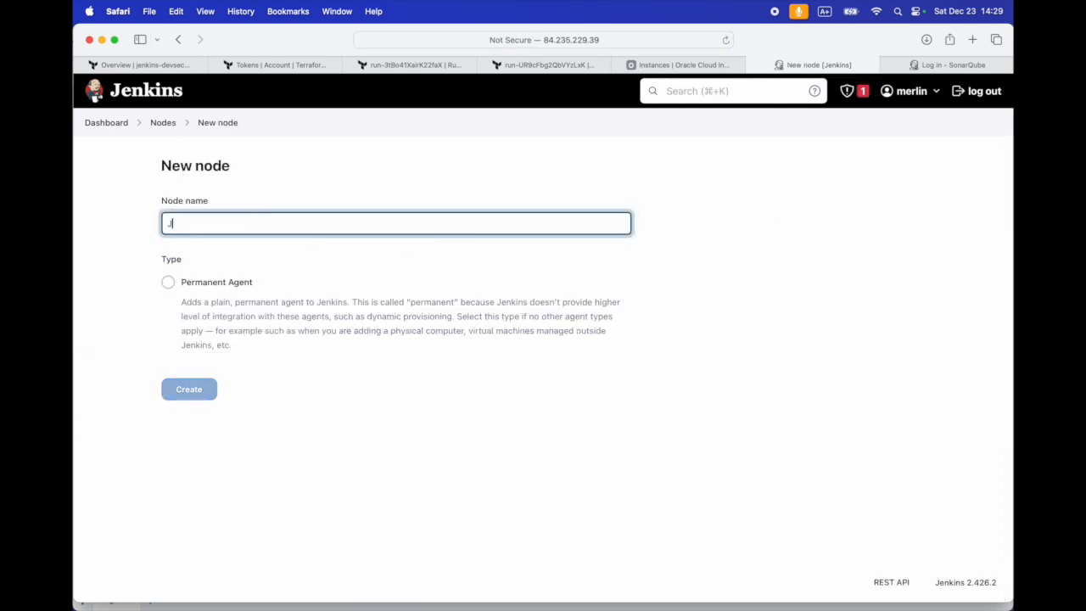
text(Jenkins-Agent)
click(168, 281)
click(194, 393)
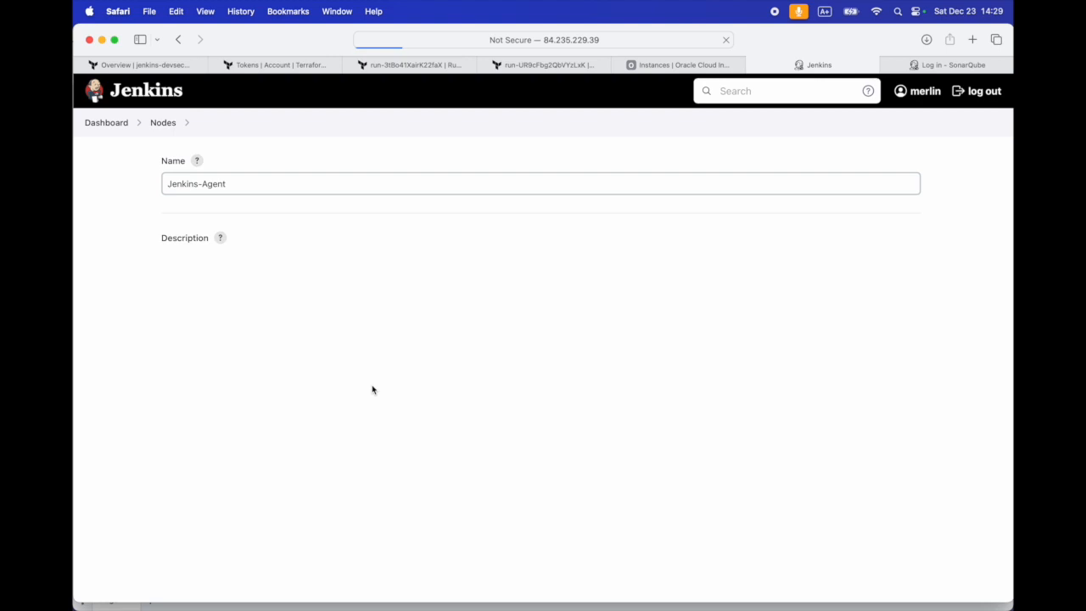
Step: Set the Jenkins-Agent node's number of executors to 2 and begin editing its remote root directory
click(195, 392)
text(2)
scroll(207, 439, down, 1)
click(203, 423)
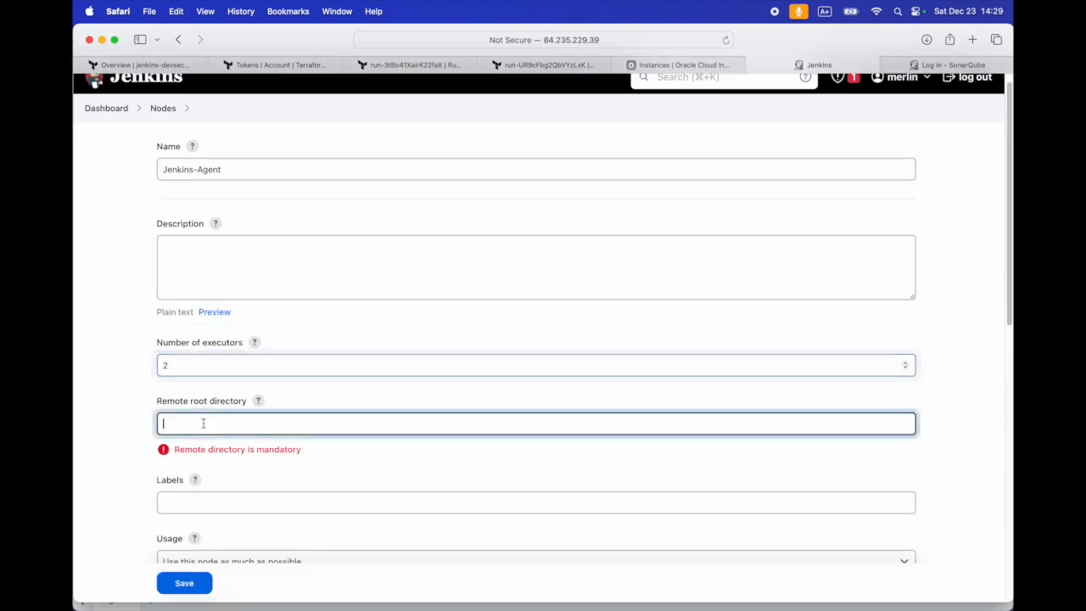
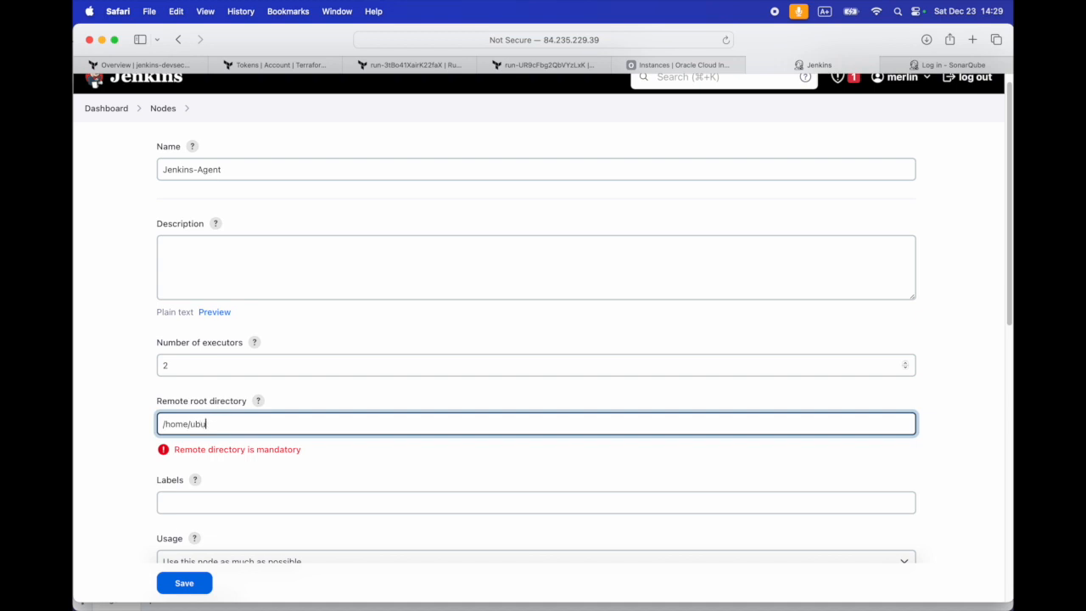
Step: Confirm /home/ubuntu as the Jenkins-Agent node's remote root directory and set its launch method to Launch agents via SSH
click(373, 460)
scroll(320, 445, down, 1)
scroll(320, 445, down, 4)
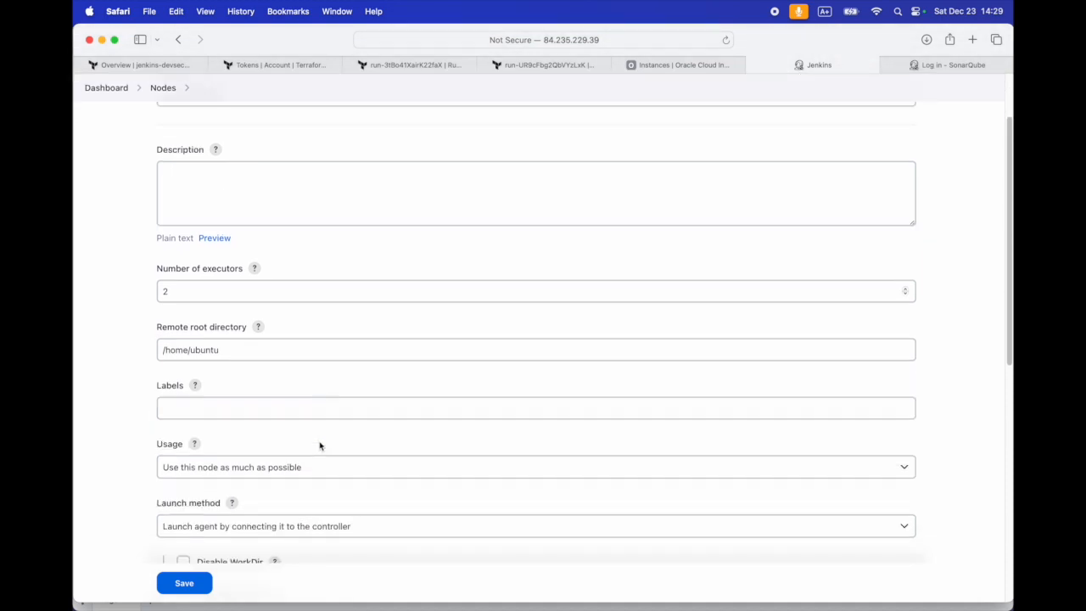
click(260, 421)
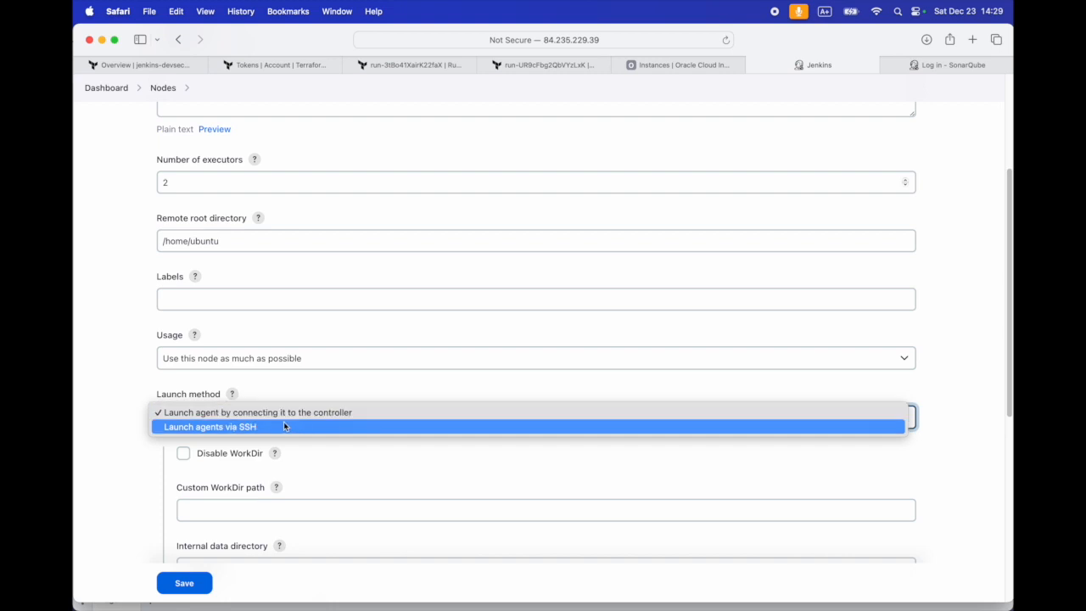
click(257, 427)
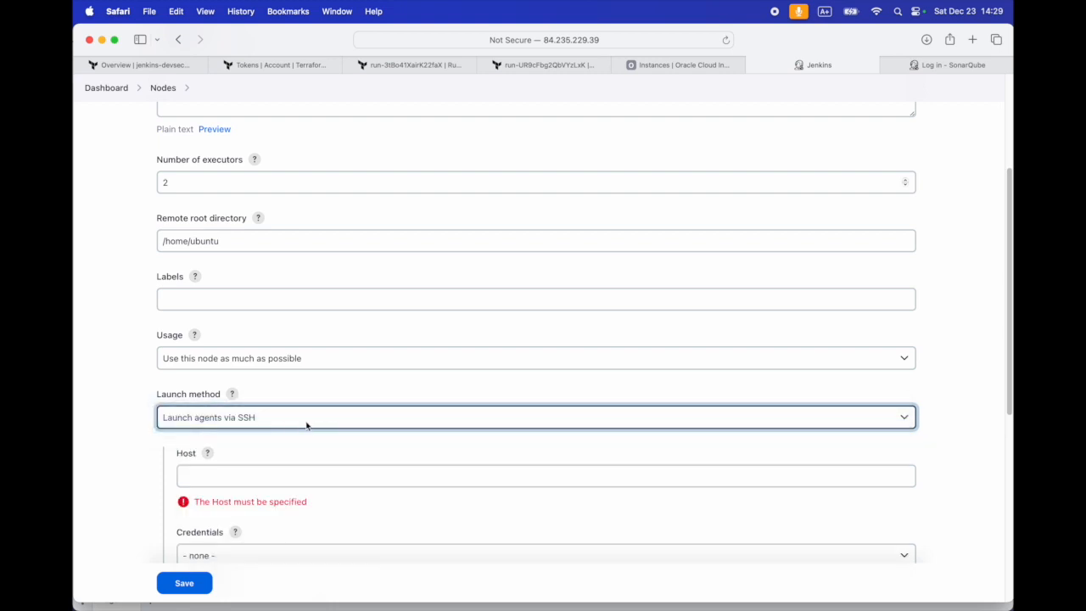
scroll(319, 425, down, 4)
click(250, 316)
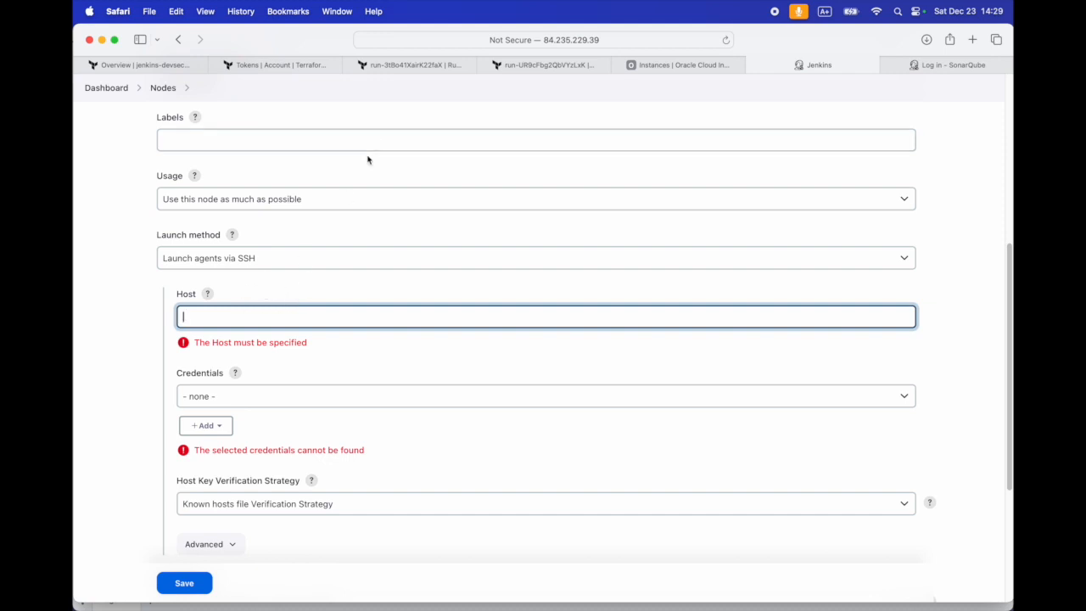
Step: Switch to IntelliJ IDEA to look up app-private_ip in the Terraform output, and return to Safari
key(super+Tab)
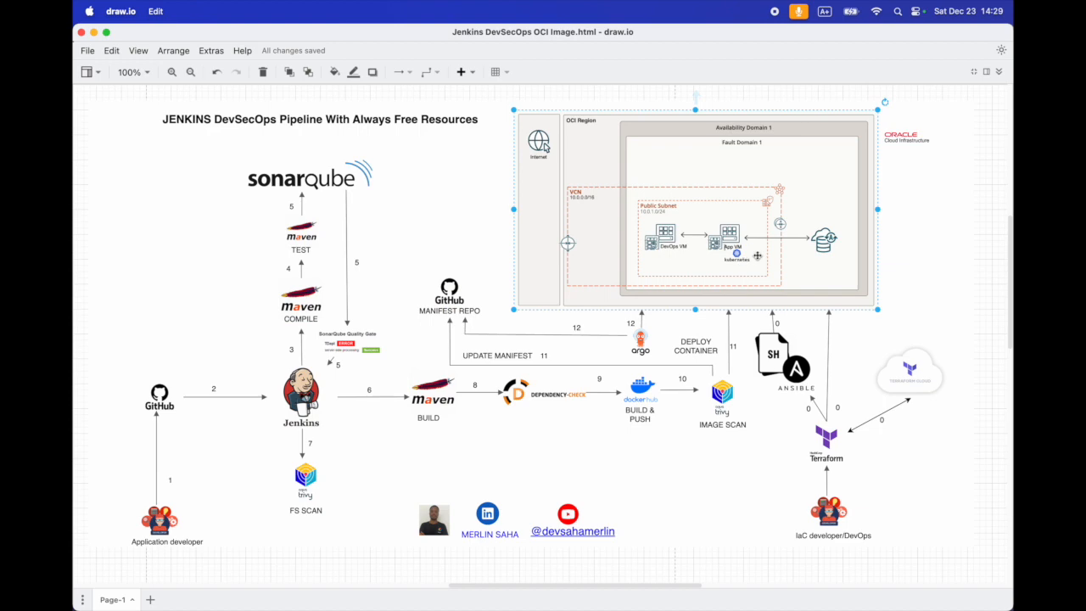
key(super+Tab)
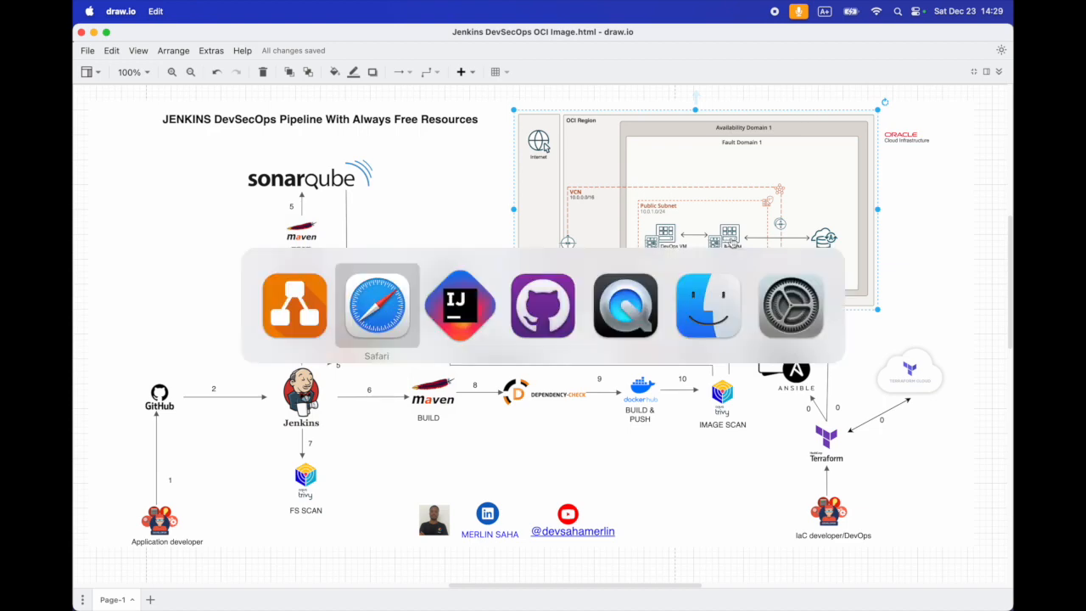
key(super+Tab)
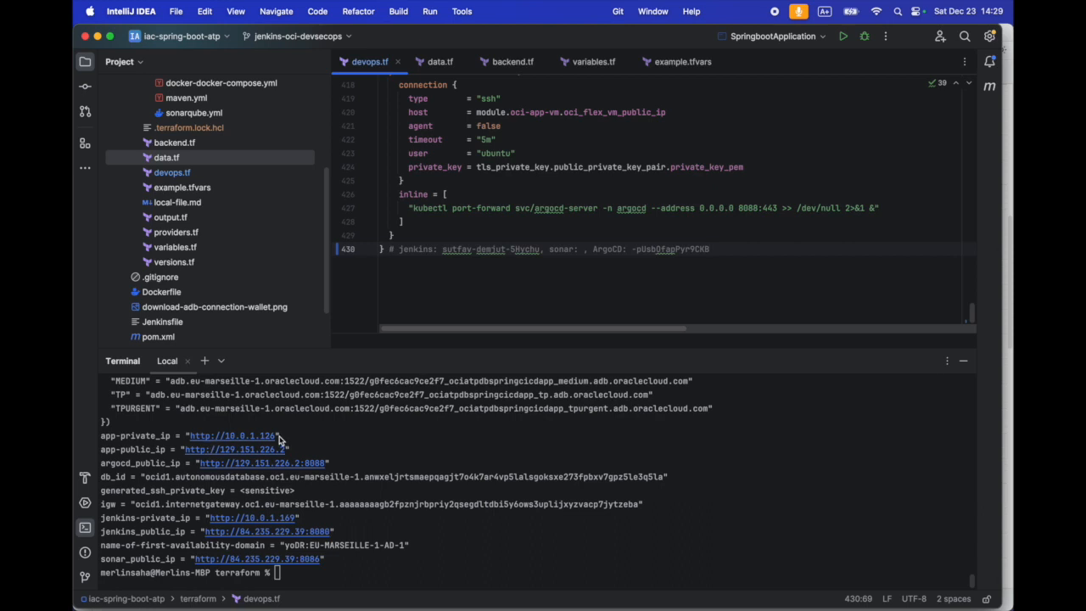
drag(277, 437, 226, 442)
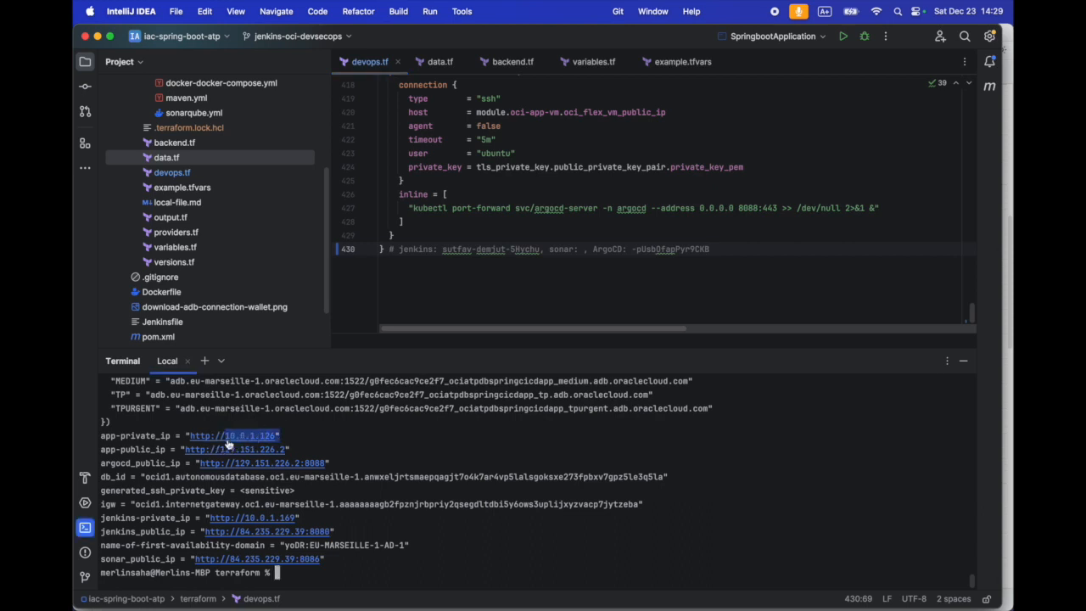
key(super+Tab)
key(super+Tab)
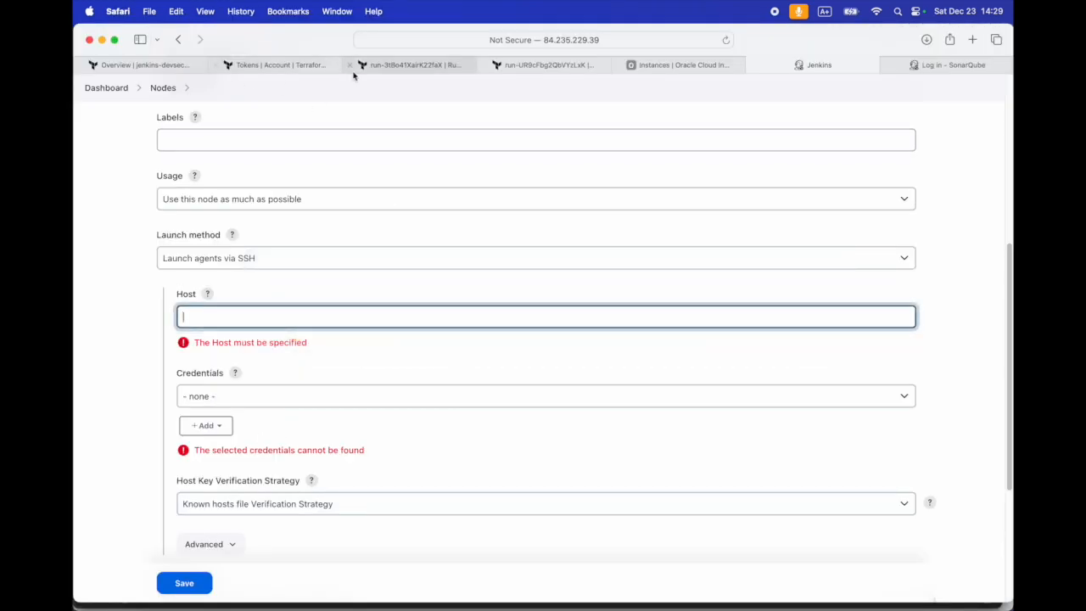
Step: Reload the Oracle Cloud instances list and set its compartment to jenkins-devsecops-always-free-oci
click(646, 68)
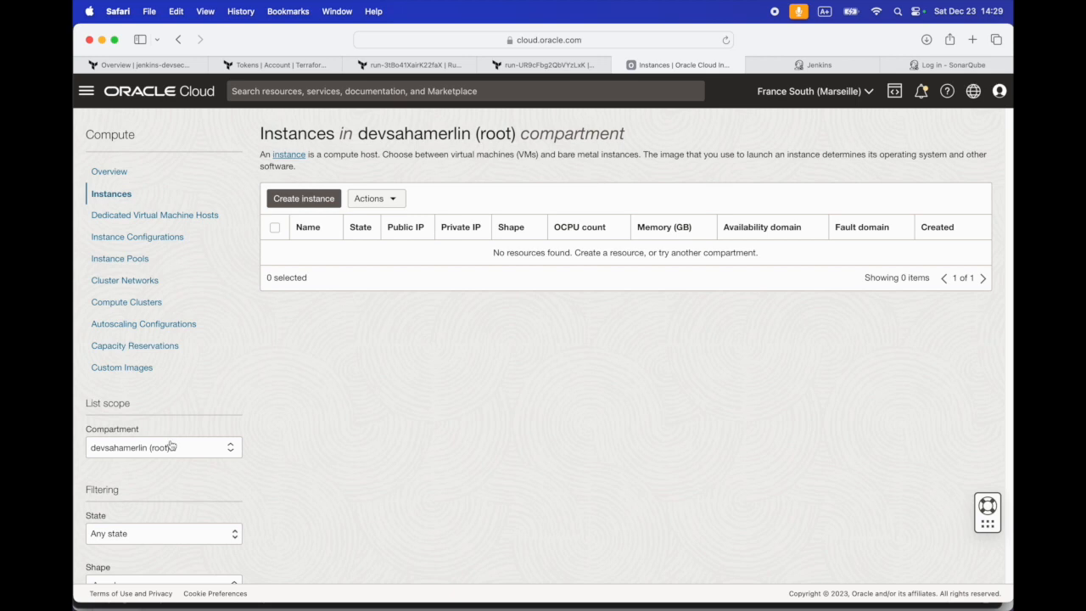
click(728, 41)
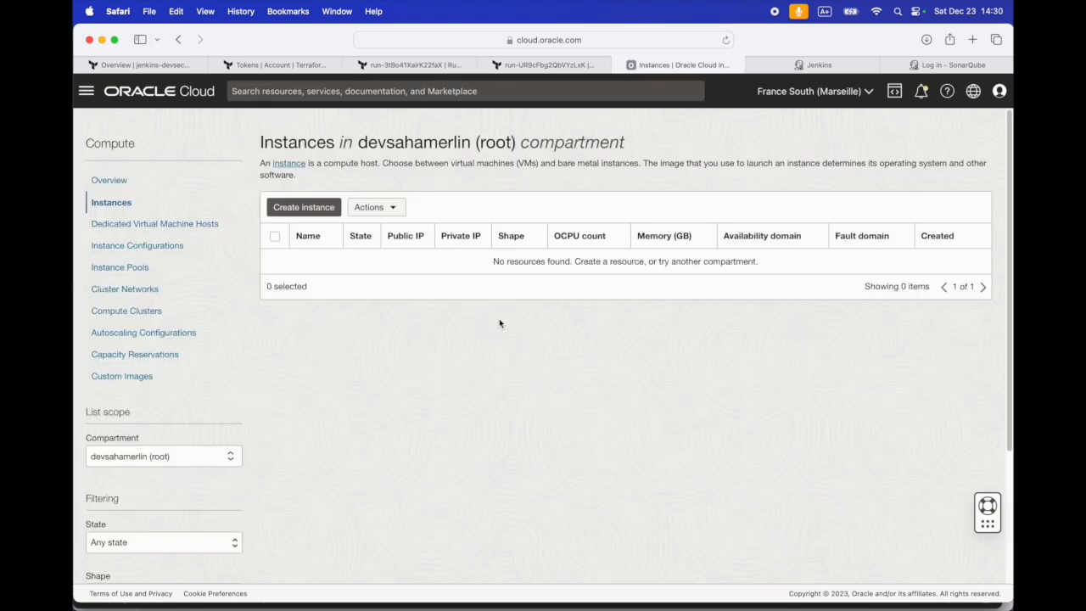
click(212, 461)
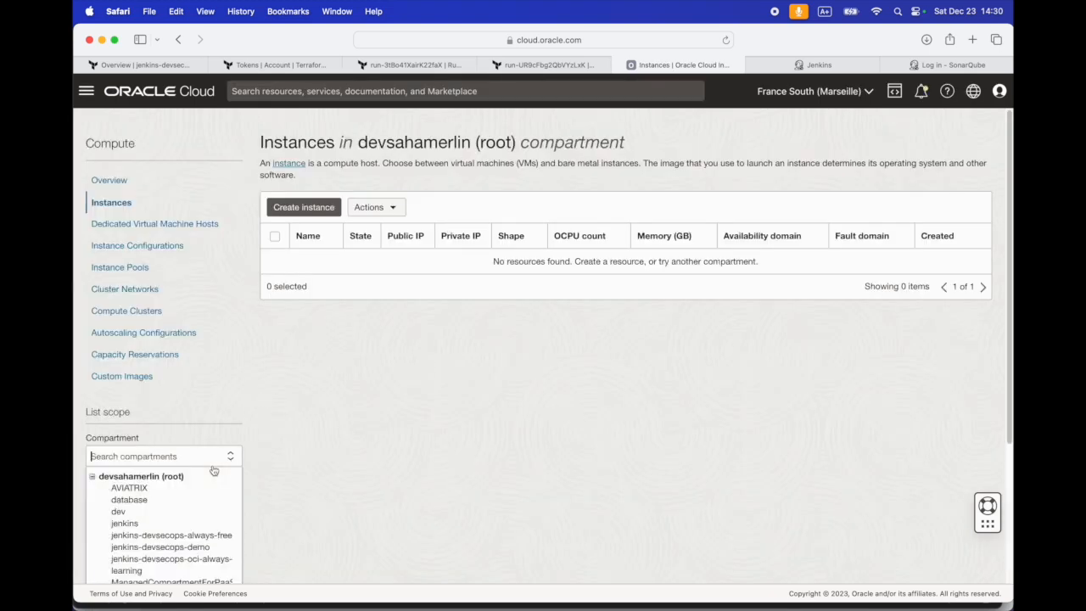
scroll(247, 505, down, 2)
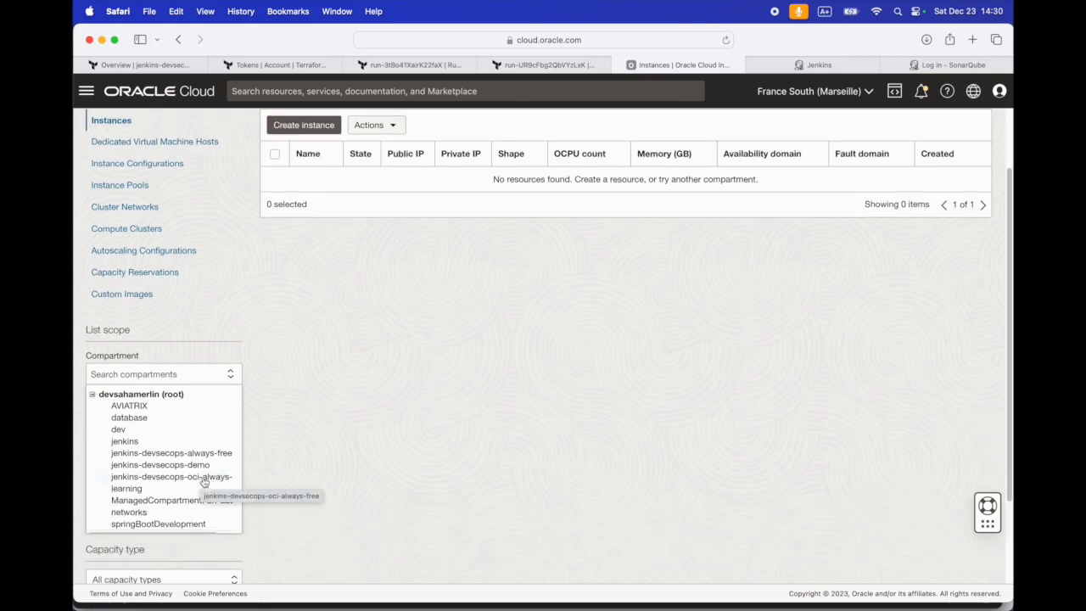
scroll(209, 466, down, 1)
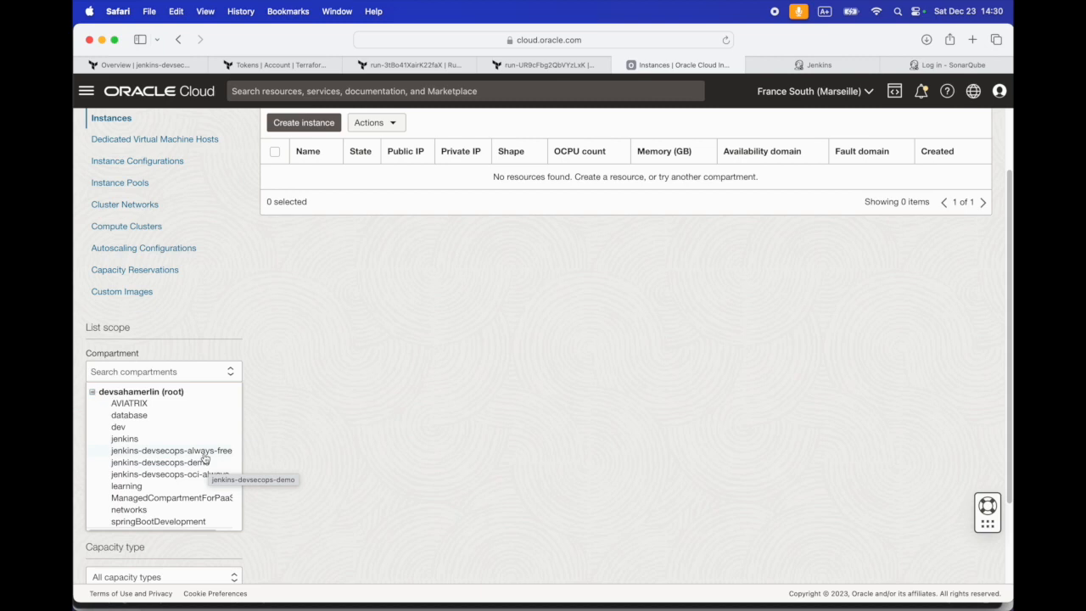
click(205, 453)
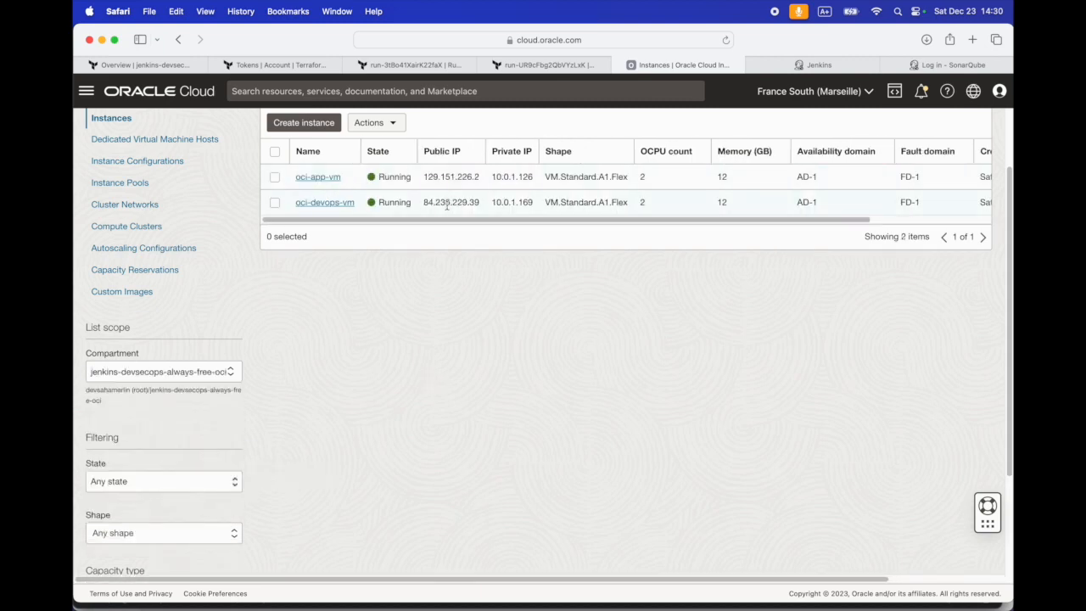
Step: Copy oci-app-vm's private IP 10.0.1.126 from Oracle Cloud into the Jenkins-Agent node's Host setting
drag(494, 179, 535, 178)
key(super+c)
click(803, 66)
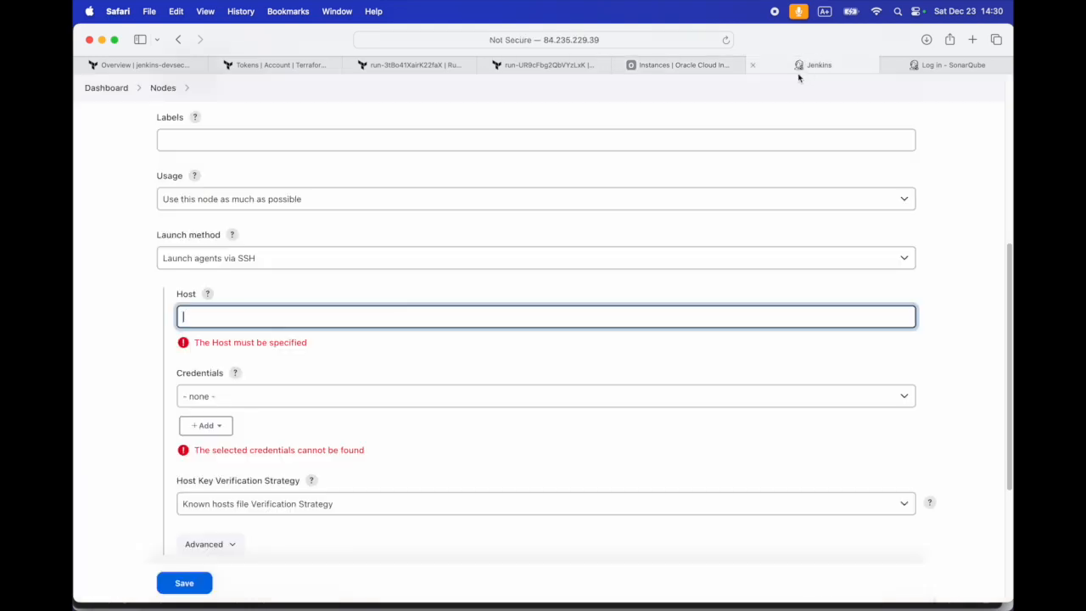
key(super+v)
click(338, 350)
Step: Start adding a Jenkins credential for the agent host, with the kind SSH Username with private key
click(291, 378)
click(223, 406)
click(218, 407)
click(219, 427)
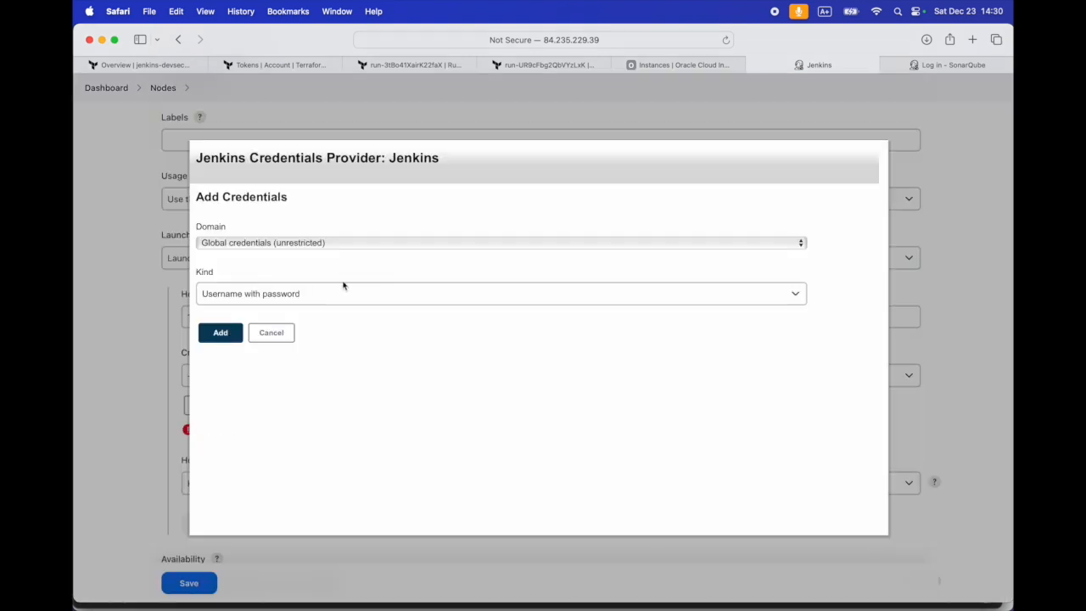
click(284, 293)
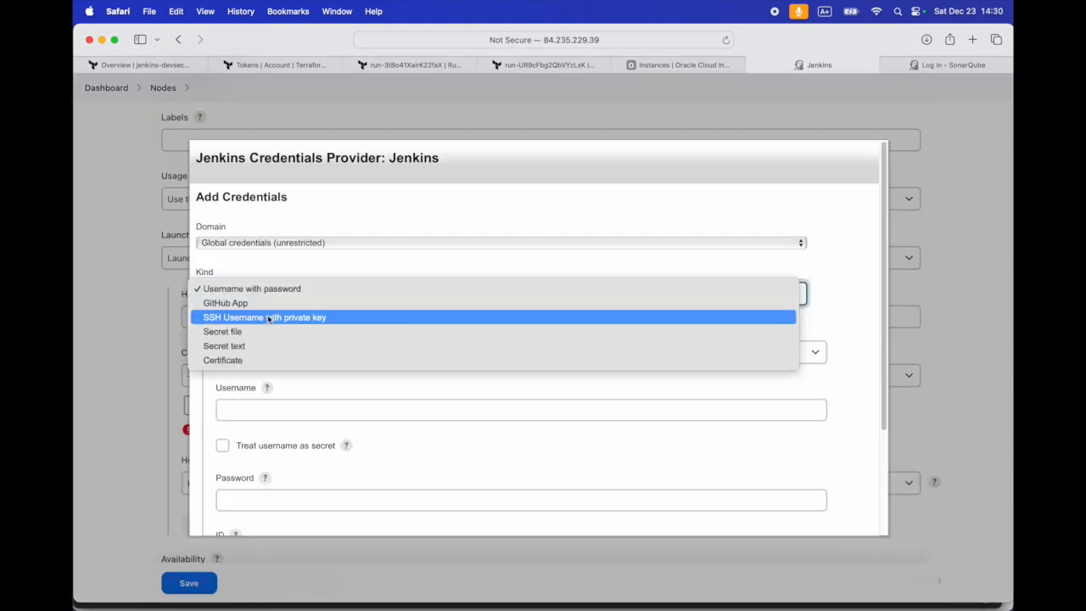
click(270, 317)
scroll(331, 310, down, 3)
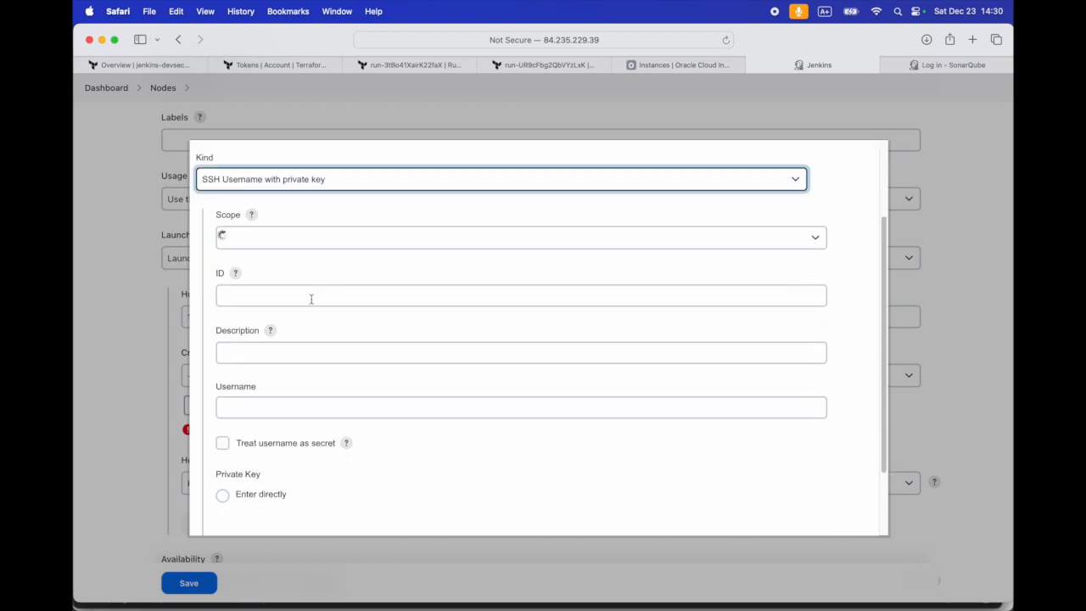
Step: Enter Jenkins-Agent as the credential's ID and description, and ubuntu as its username
click(244, 295)
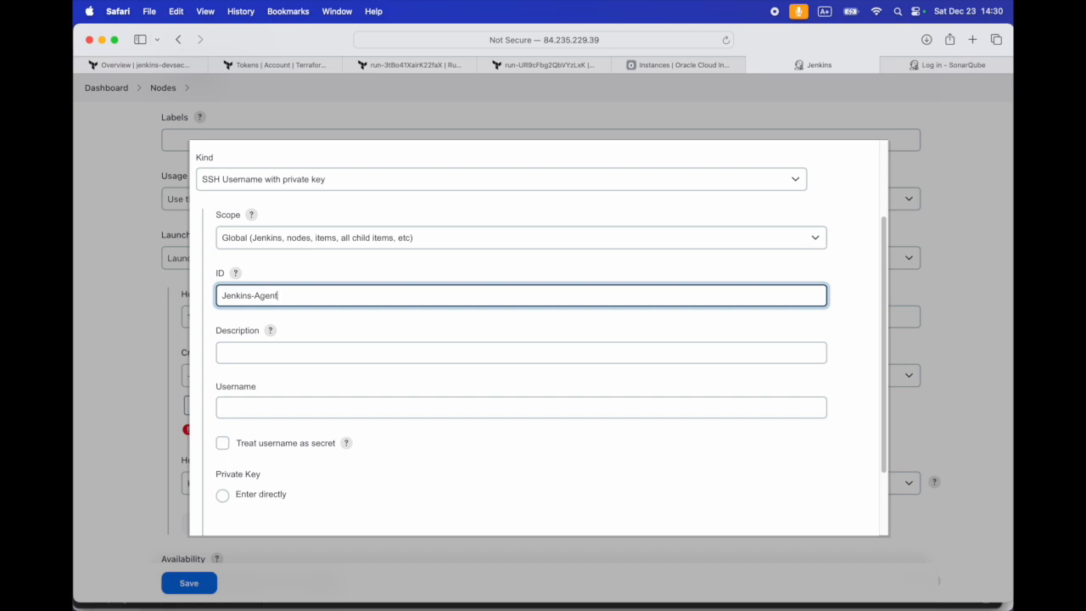
key(super+a)
key(super+c)
click(229, 352)
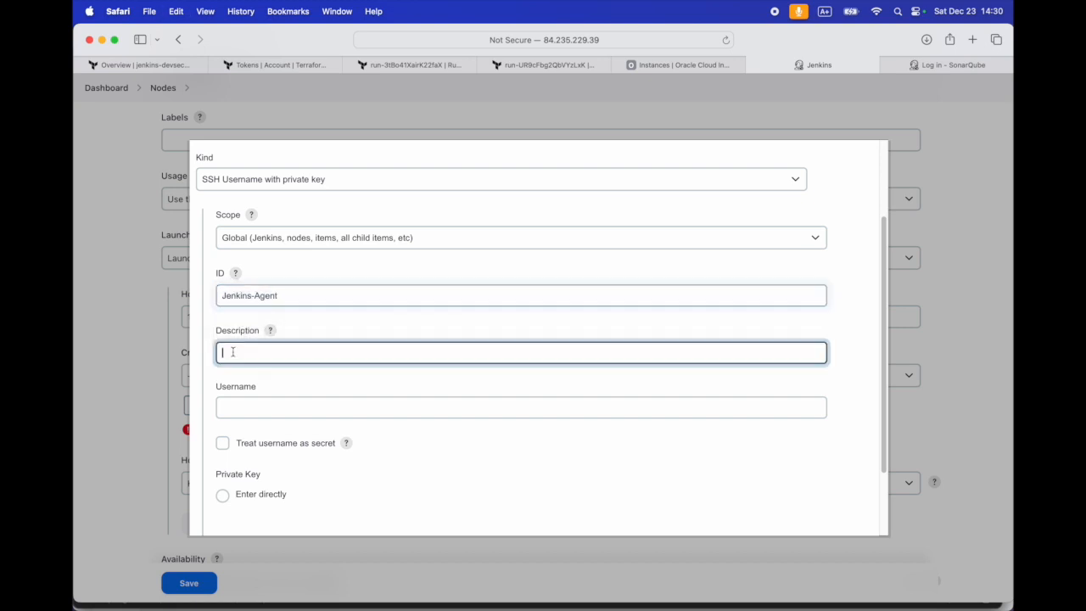
key(super+v)
scroll(309, 354, down, 3)
click(245, 325)
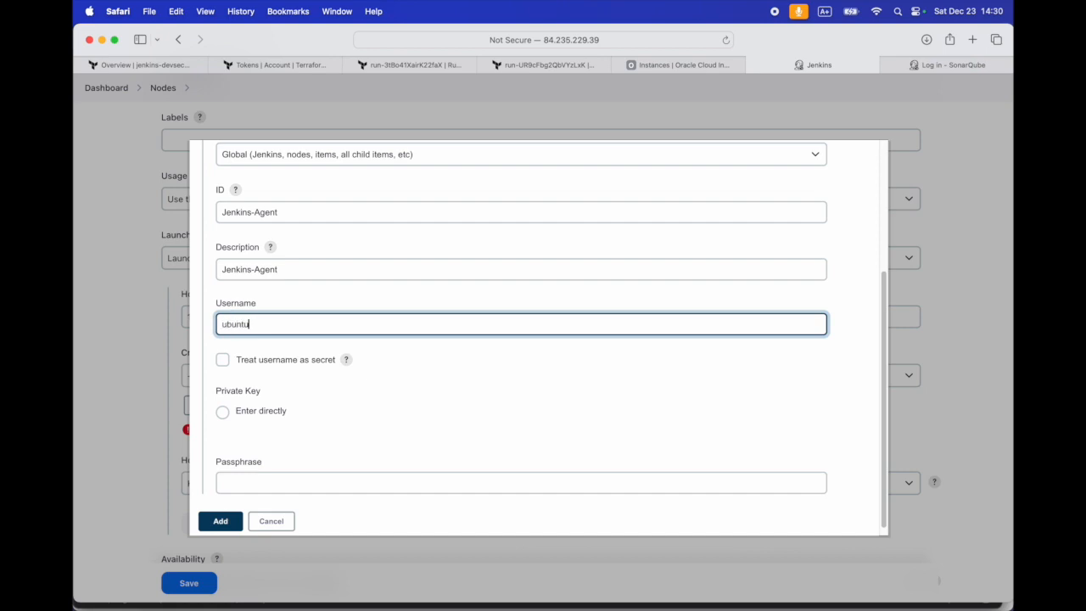
Step: Open the oci-app-vm instance details in Oracle Cloud and check the username under Instance access
key(super+Tab)
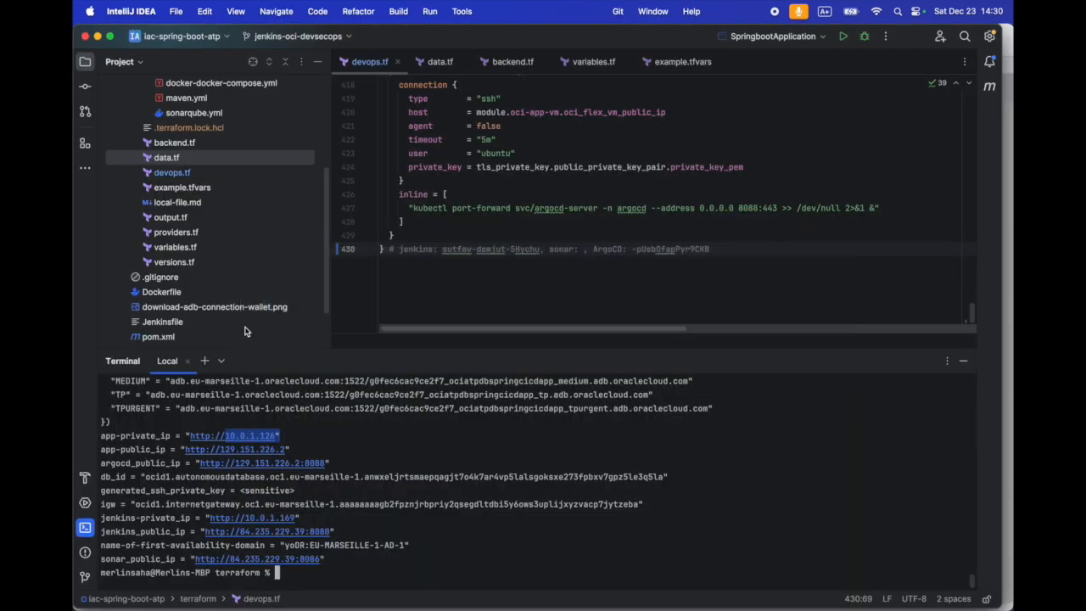
key(super+Tab)
click(667, 66)
click(323, 177)
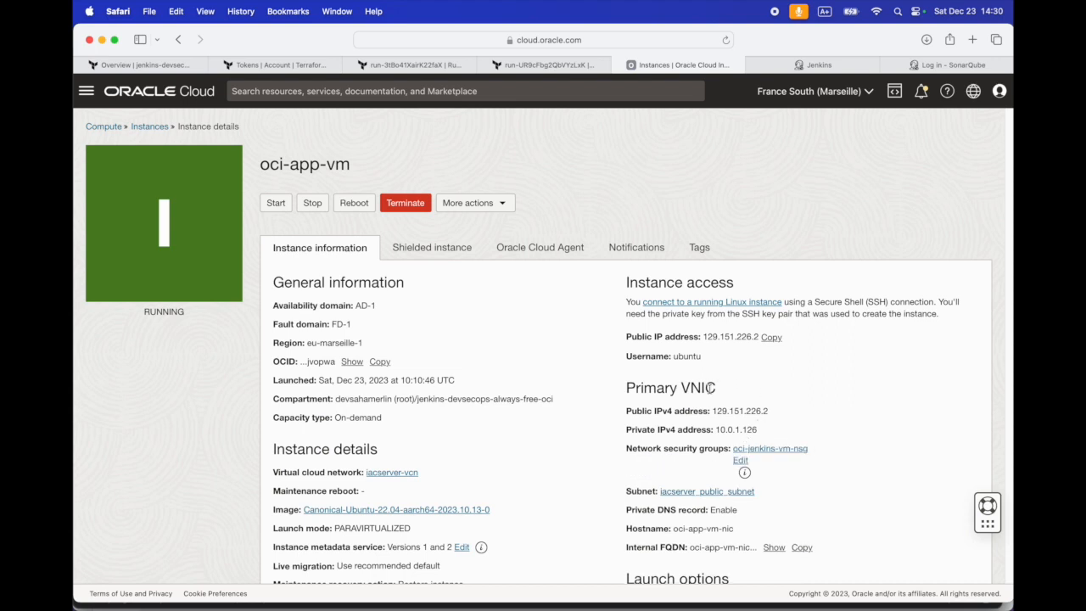
scroll(710, 390, down, 2)
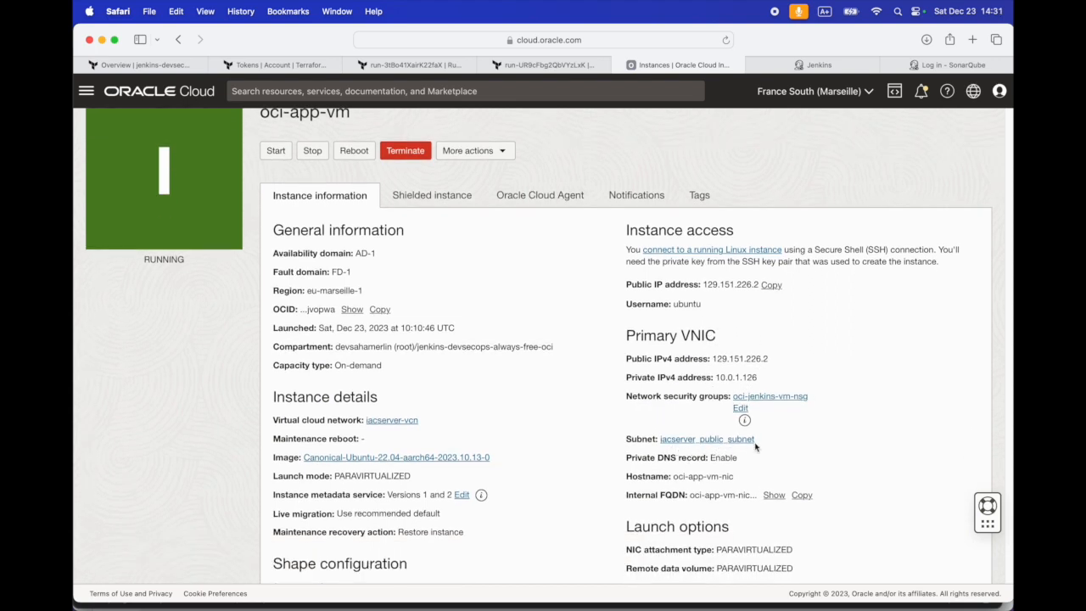
scroll(754, 447, down, 1)
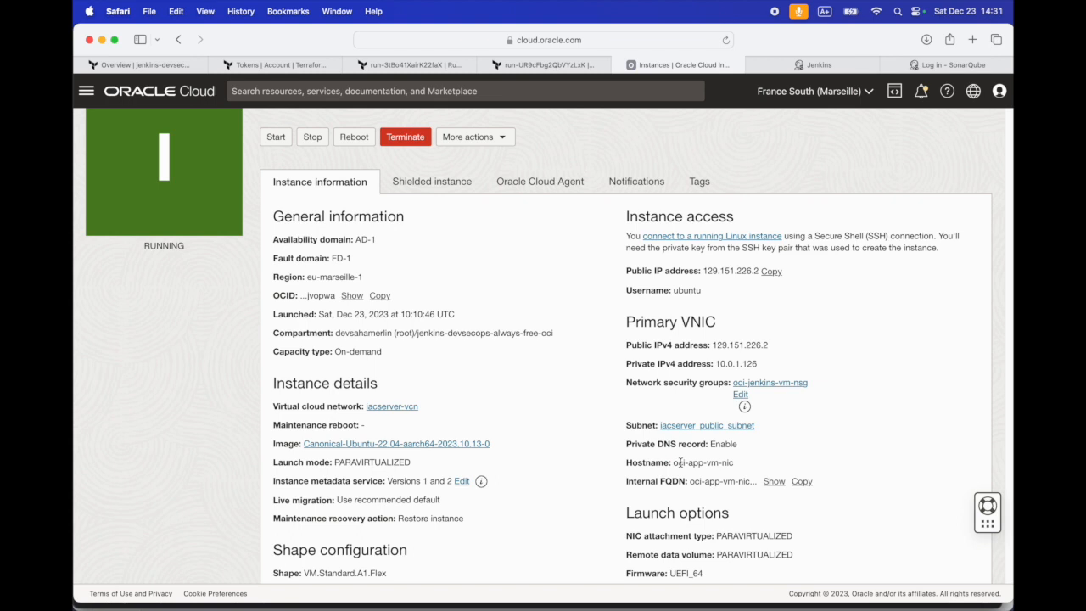
scroll(679, 462, down, 2)
scroll(686, 459, down, 1)
scroll(687, 459, up, 3)
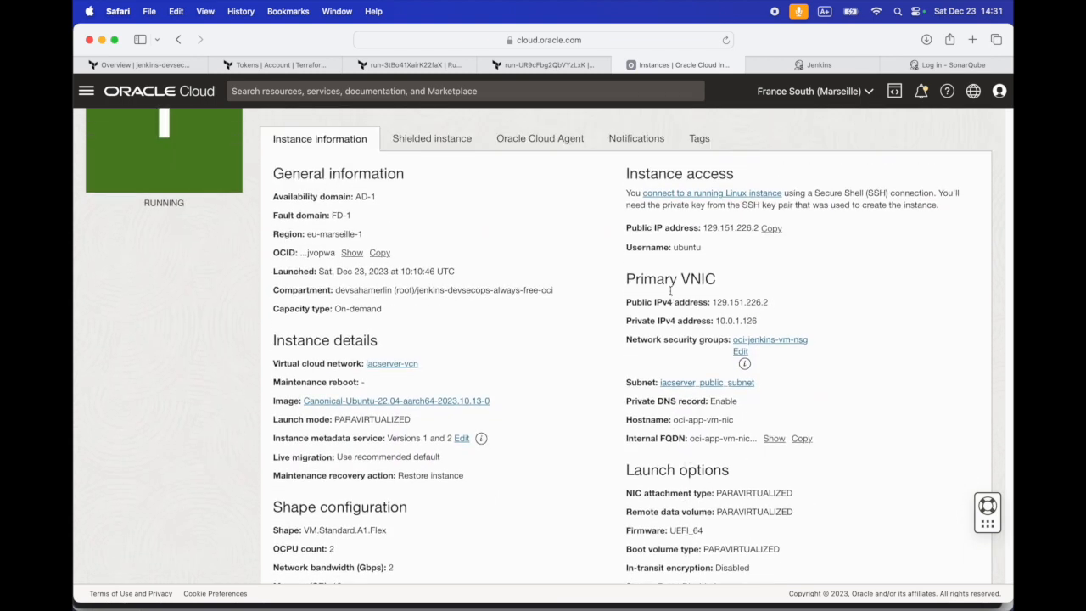
drag(629, 247, 711, 248)
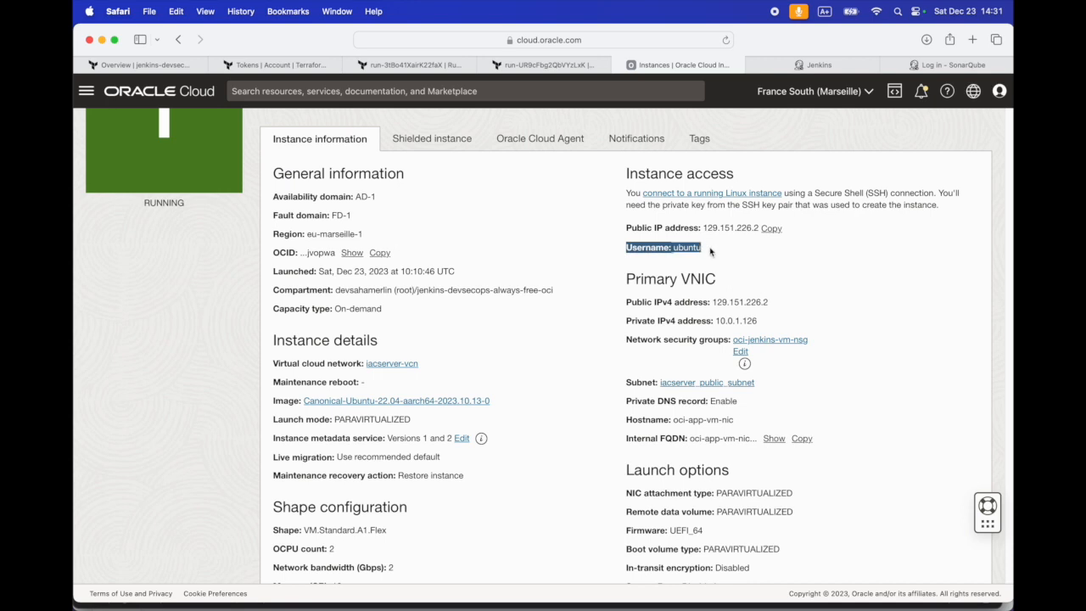
scroll(709, 320, down, 2)
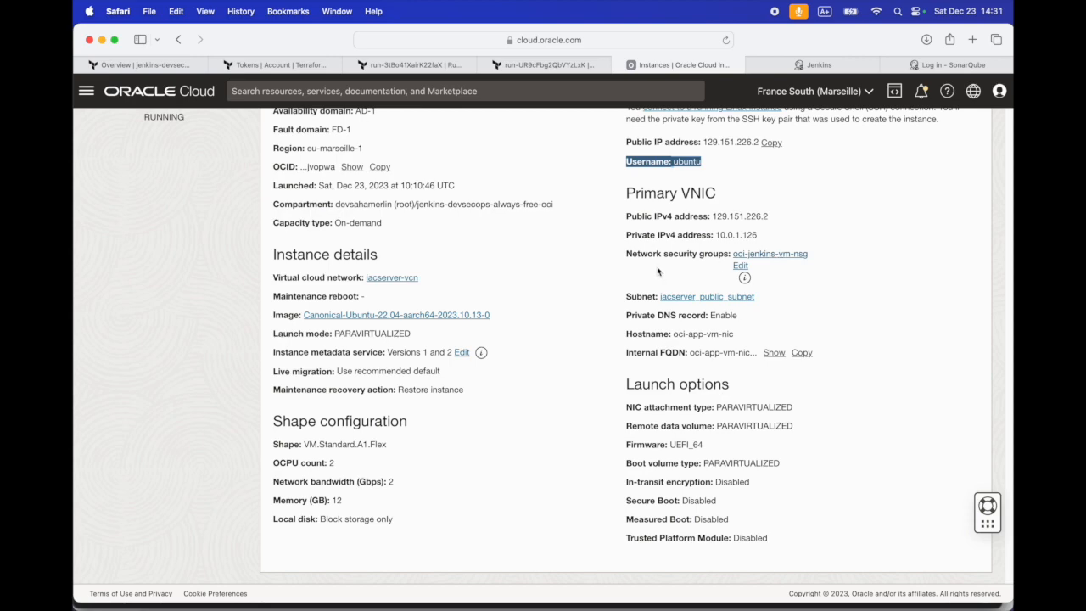
key(super+Tab)
key(super+Tab)
key(super+Tab)
key(super+Tab)
key(super+Tab)
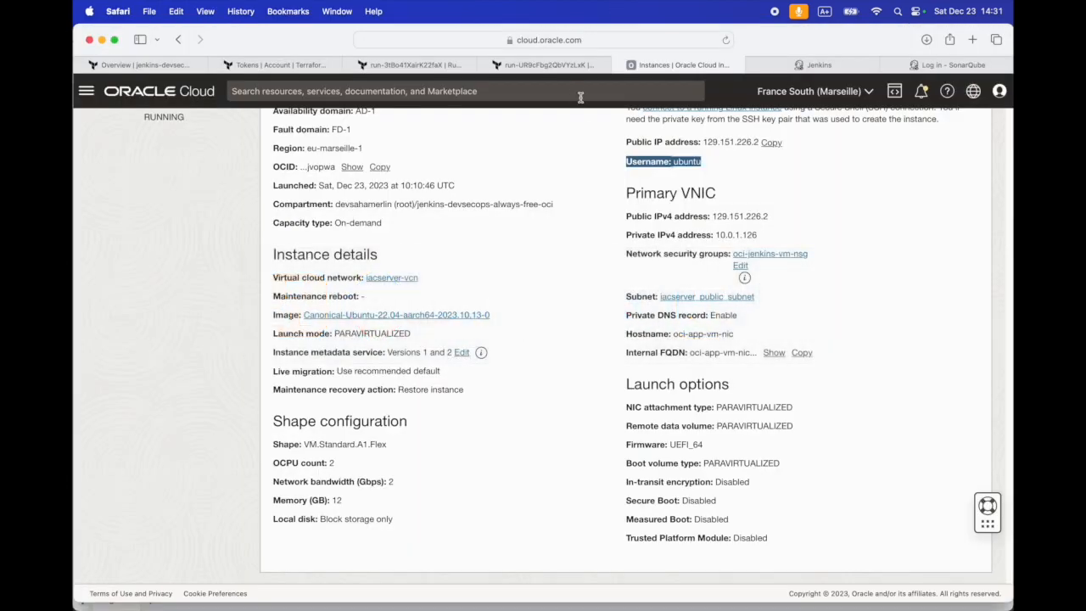
Step: Return to the Jenkins credential form, choose to enter the private key directly, and open an empty field for the new key
click(788, 71)
click(289, 308)
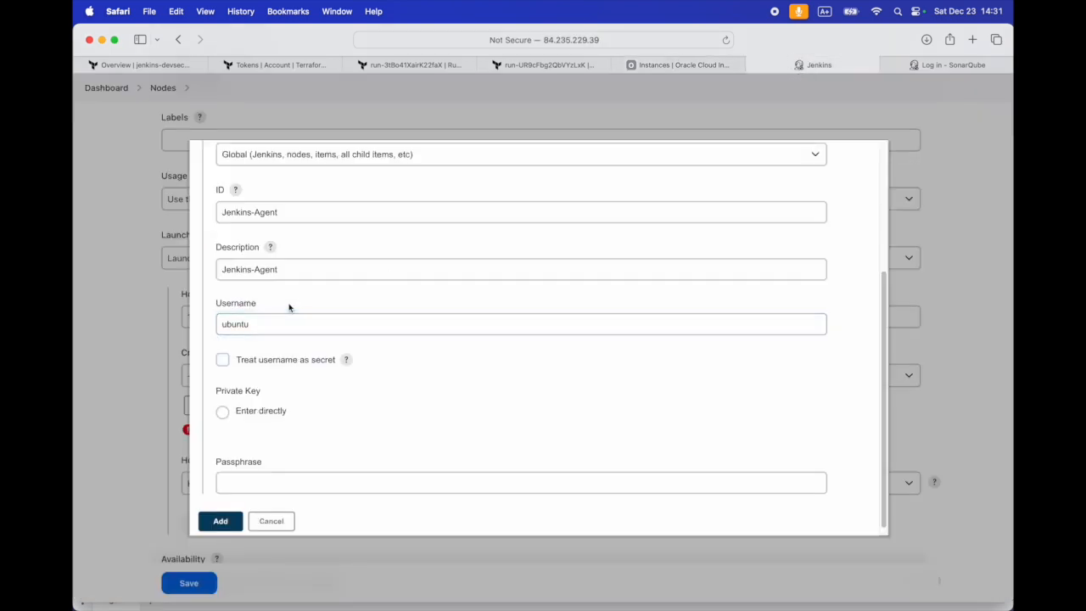
click(222, 412)
scroll(405, 419, down, 2)
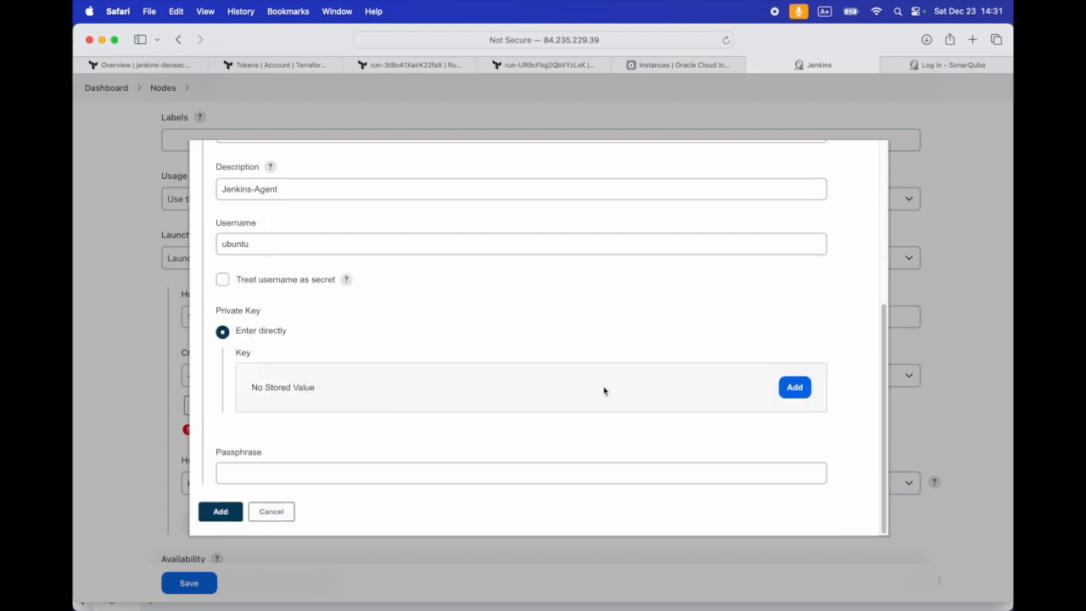
click(795, 387)
Step: Switch to IntelliJ IDEA and view the tls_private_key resource at the start of devops.tf
key(super+Tab)
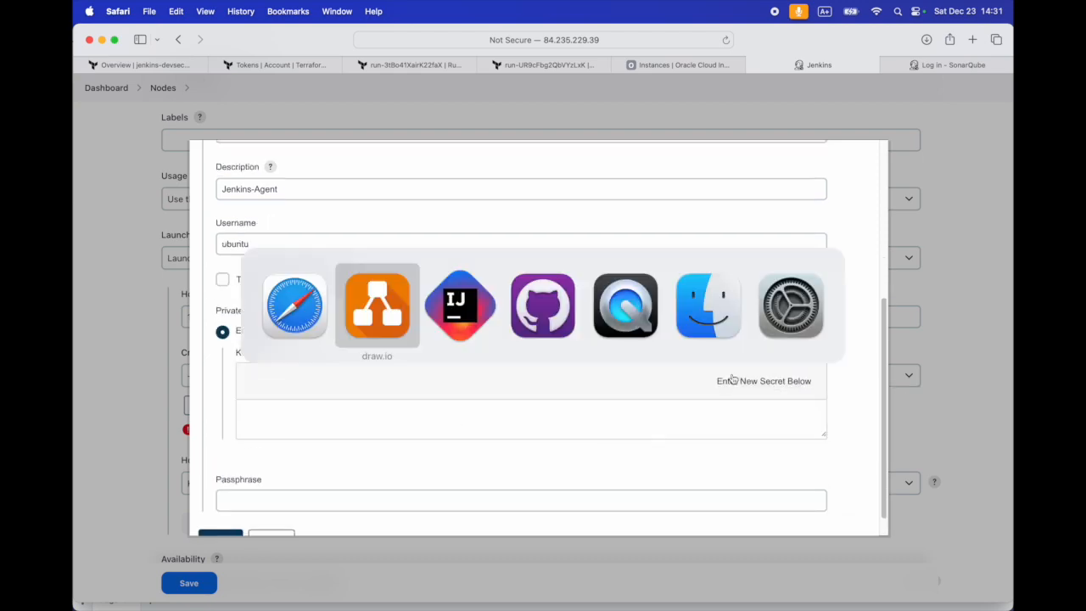
key(super+Tab)
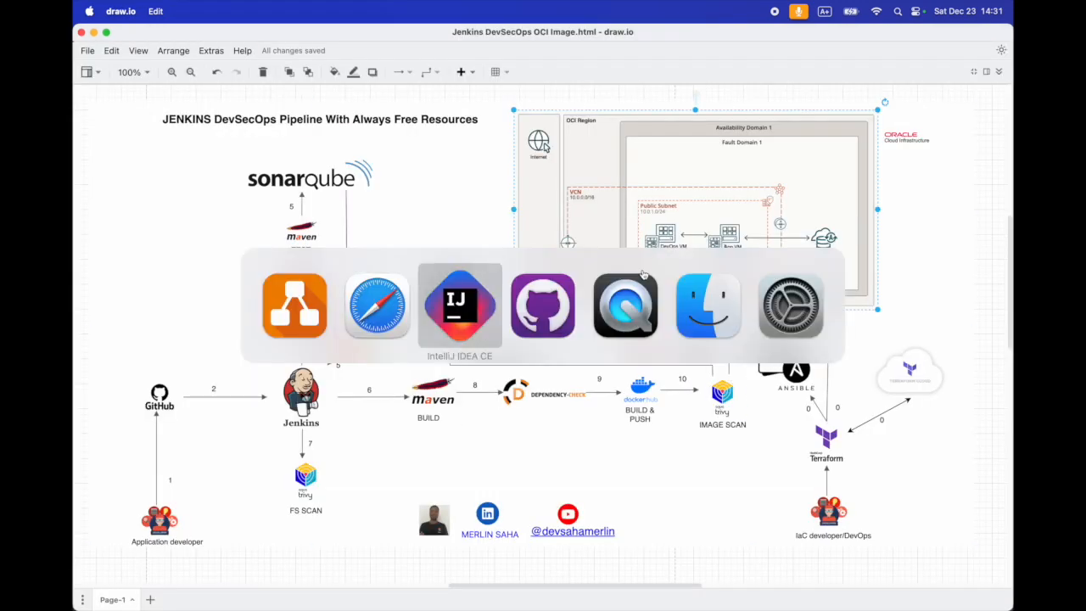
scroll(778, 230, up, 5)
scroll(779, 231, up, 5)
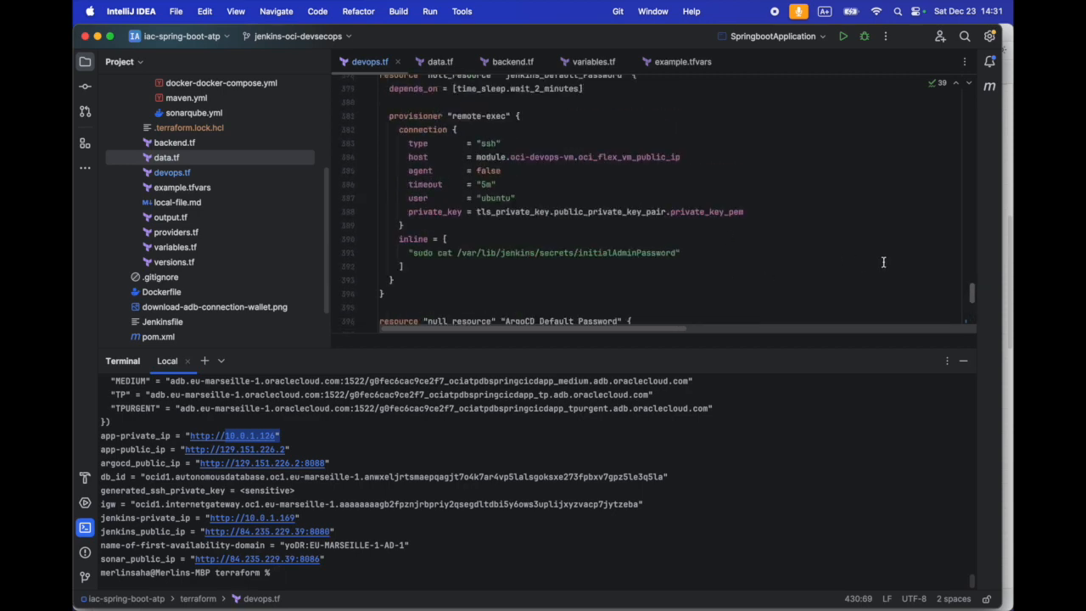
drag(972, 297, 970, 92)
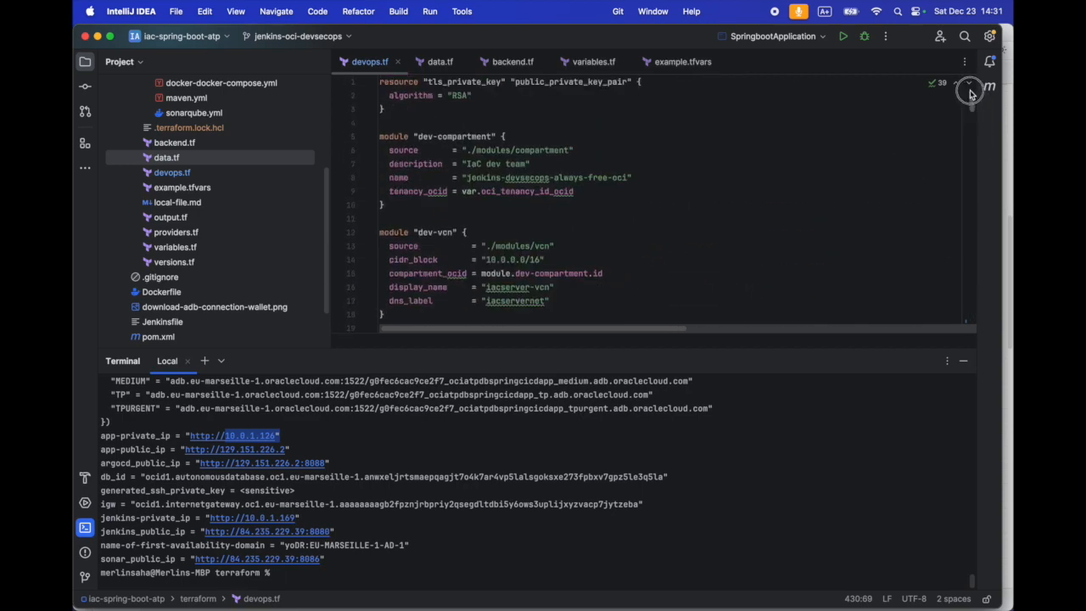
Step: Examine the tls_private_key resource and the file provisioner in devops_provisioner that copies the private key to /home/ubuntu/private in devops.tf
drag(398, 105, 376, 86)
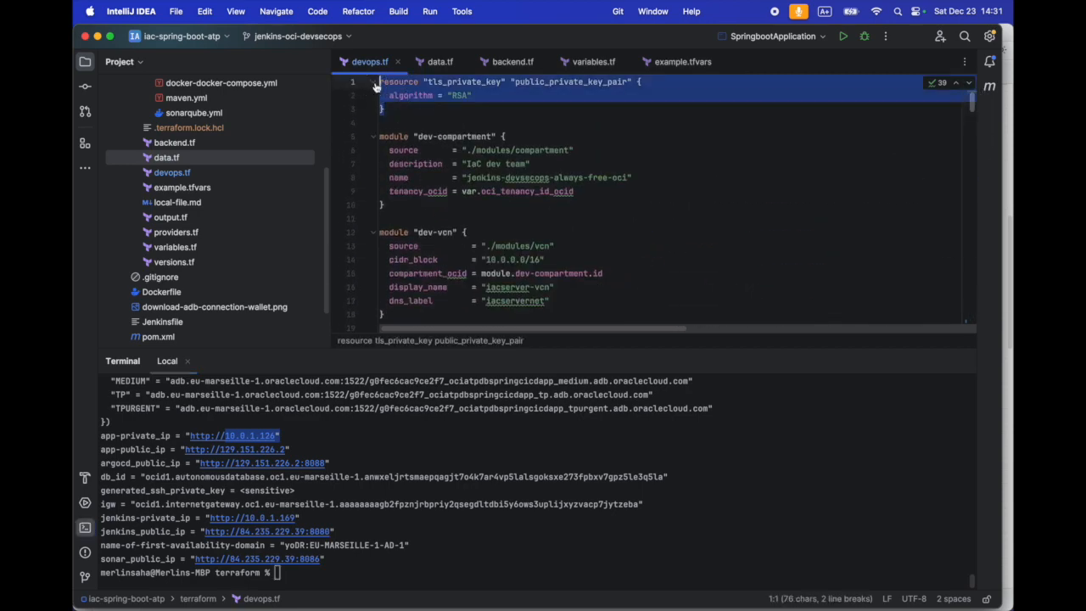
drag(971, 102, 966, 201)
drag(391, 138, 393, 316)
scroll(507, 257, down, 1)
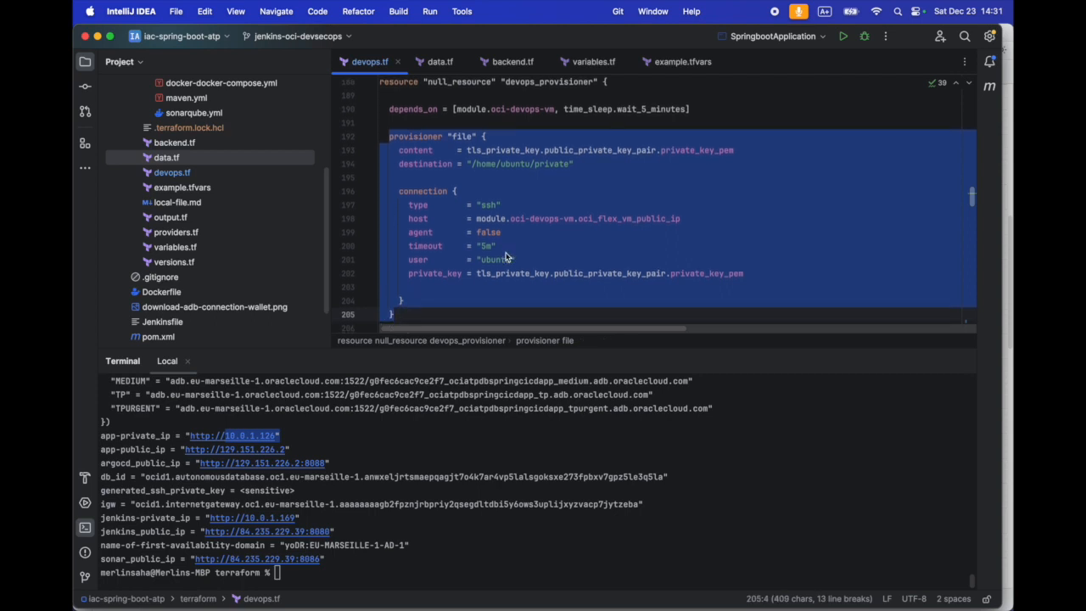
click(510, 174)
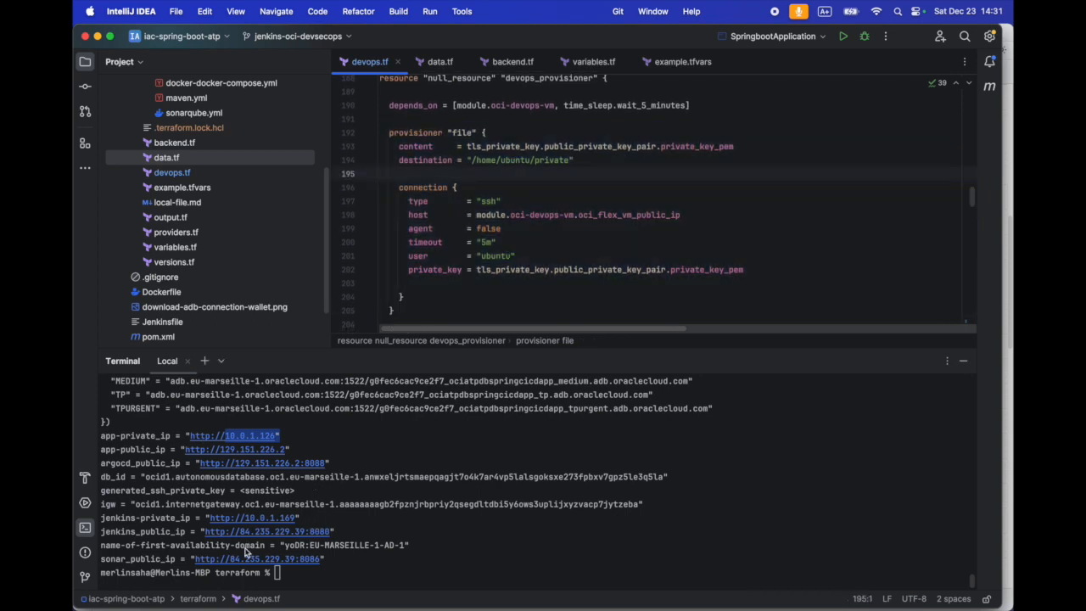
click(331, 533)
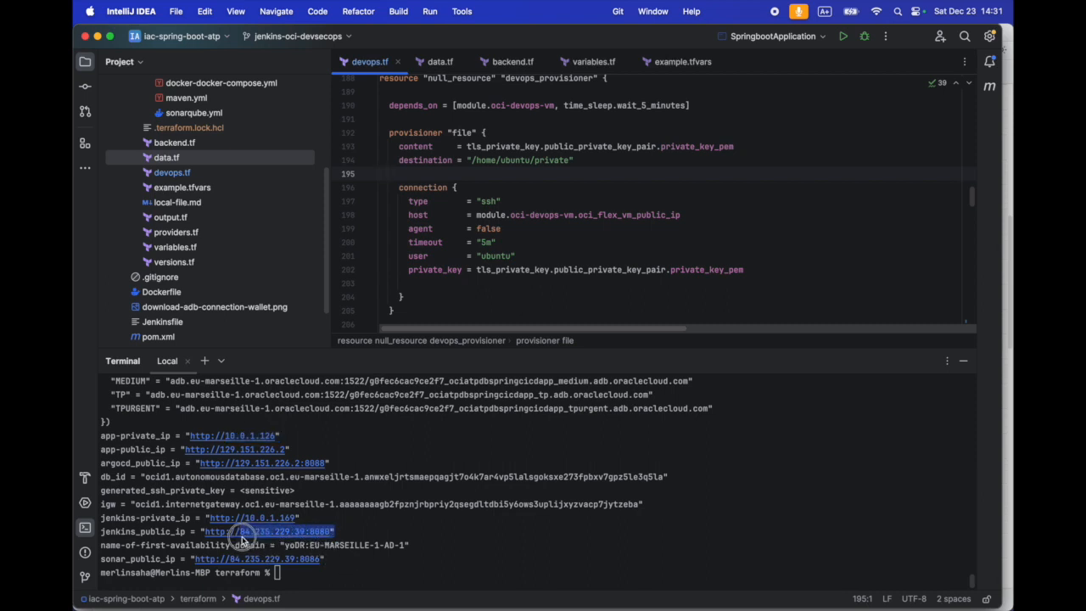
text(ss)
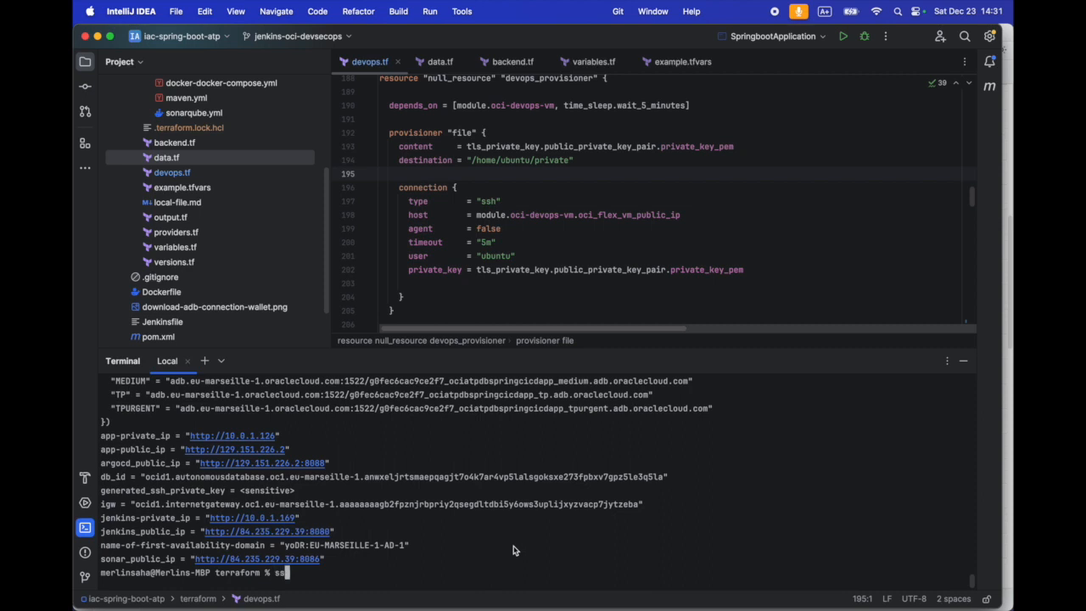
text(h ubuntu@)
text(84.235.229.39:8080)
key(BackSpace)
key(BackSpace)
key(BackSpace)
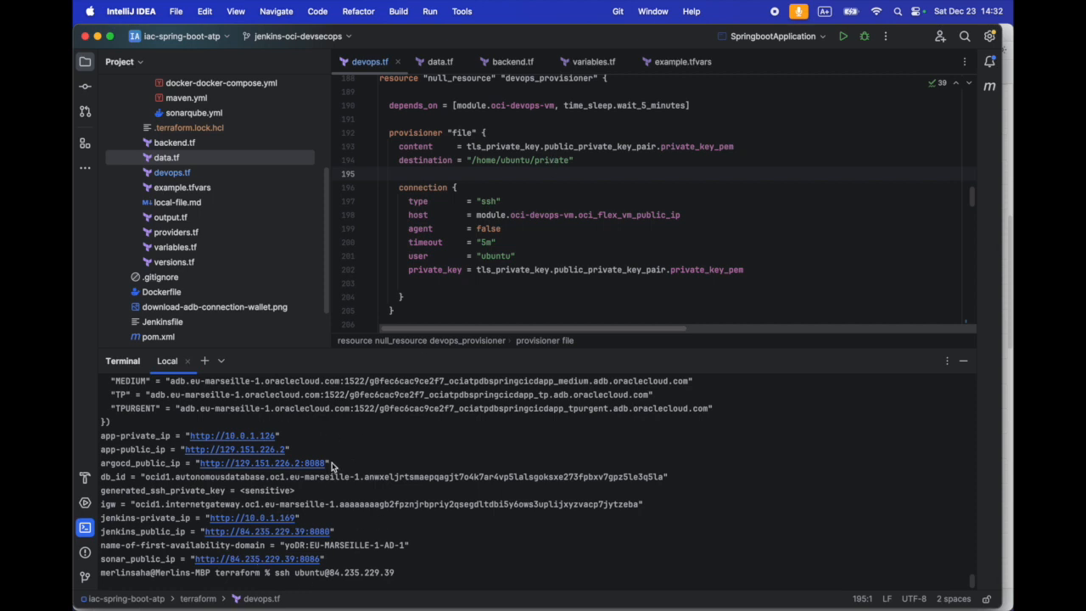
Step: Switch to Terraform Cloud in Safari and check the ssh_public_key entry among the jenkins-devsecops-always-free-oci workspace's variables
key(super+Tab)
key(super+Tab)
click(164, 68)
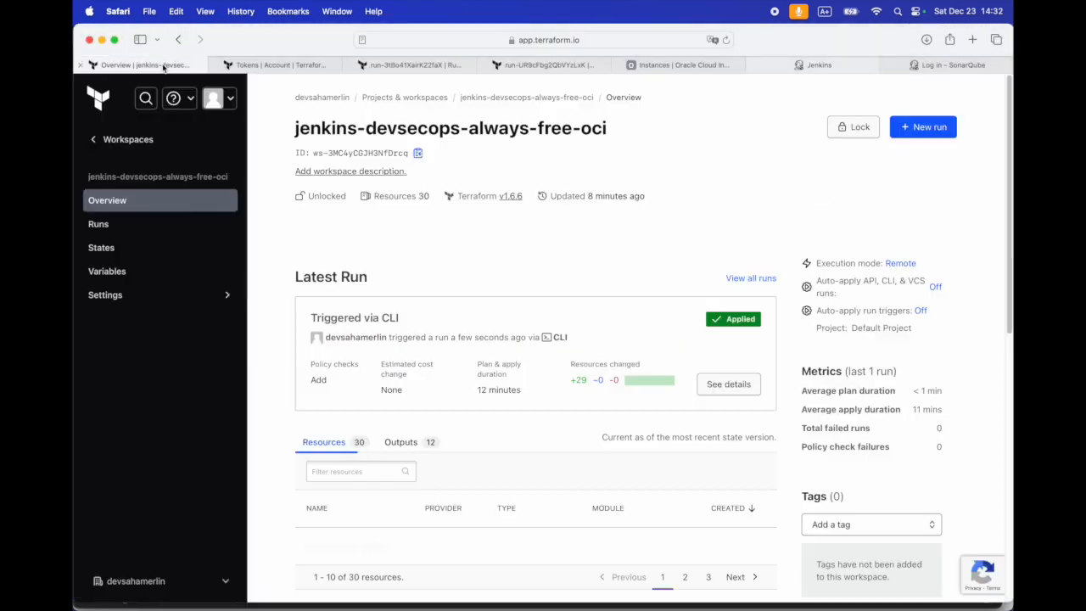
click(119, 272)
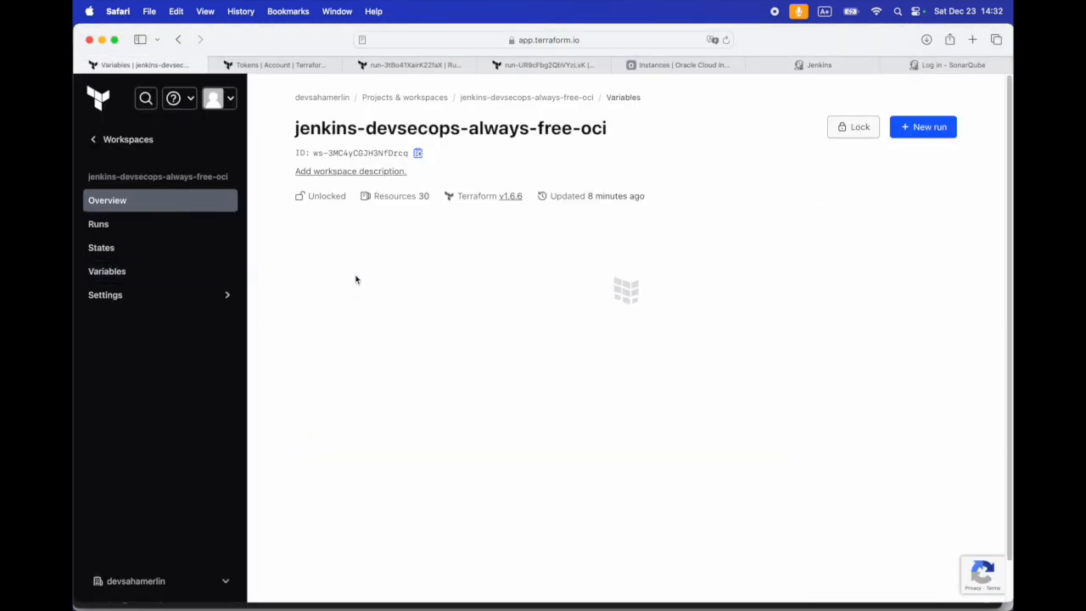
scroll(509, 331, down, 5)
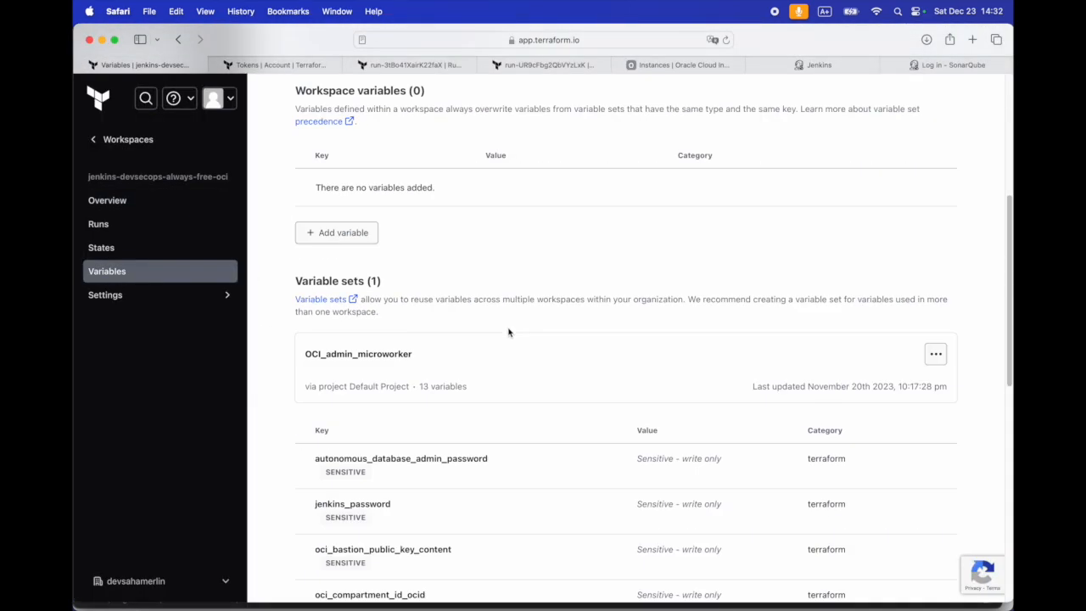
scroll(509, 332, down, 10)
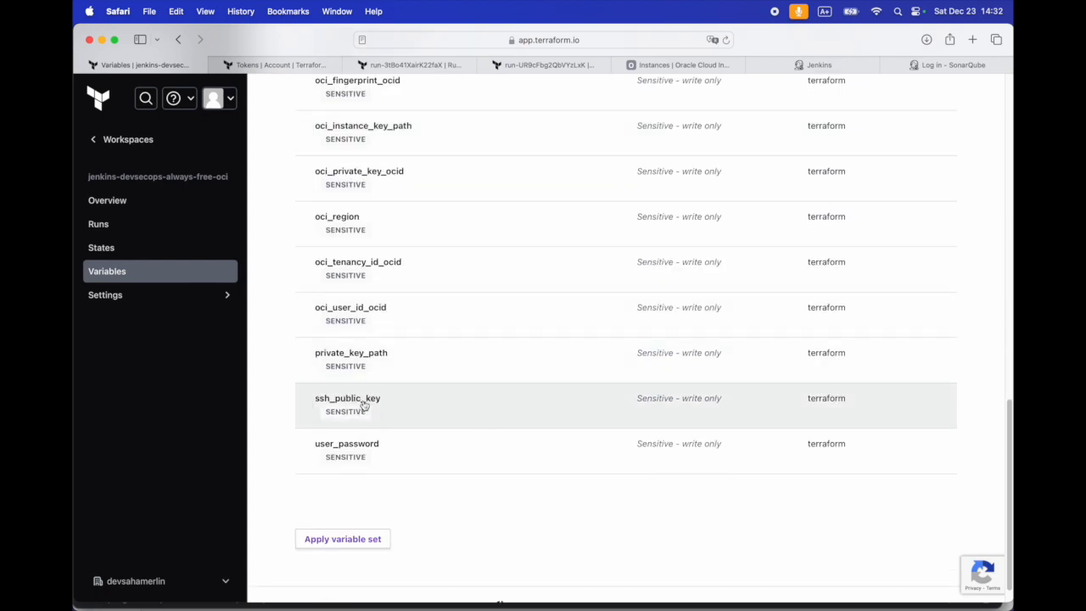
Step: Return to IntelliJ IDEA and examine how the oci-app-vm module in devops.tf uses var.ssh_public_key in its ssh_public_key join expression
key(super+Tab)
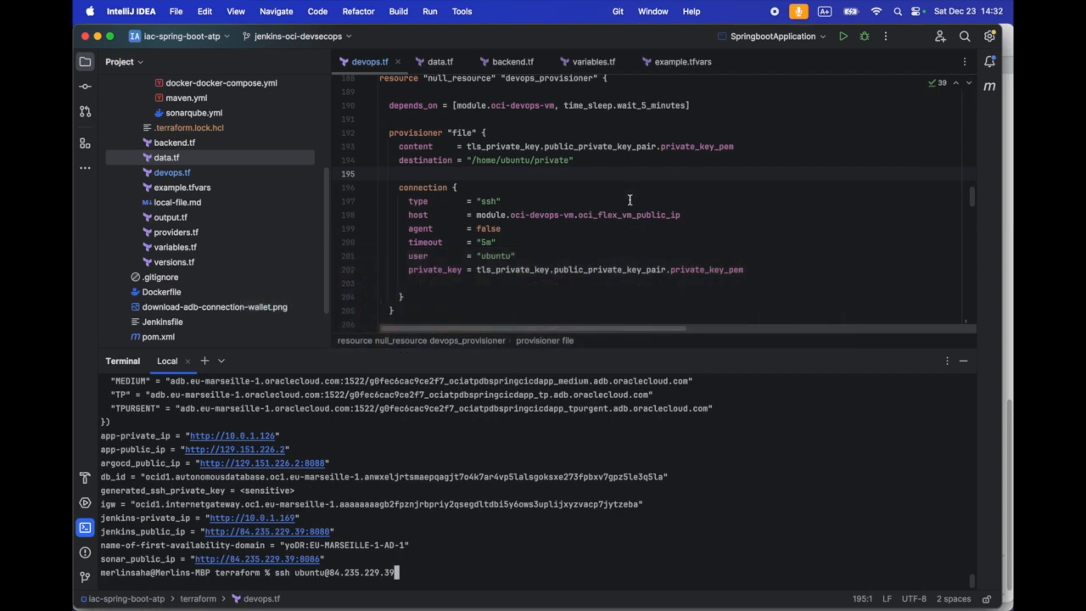
scroll(630, 200, up, 20)
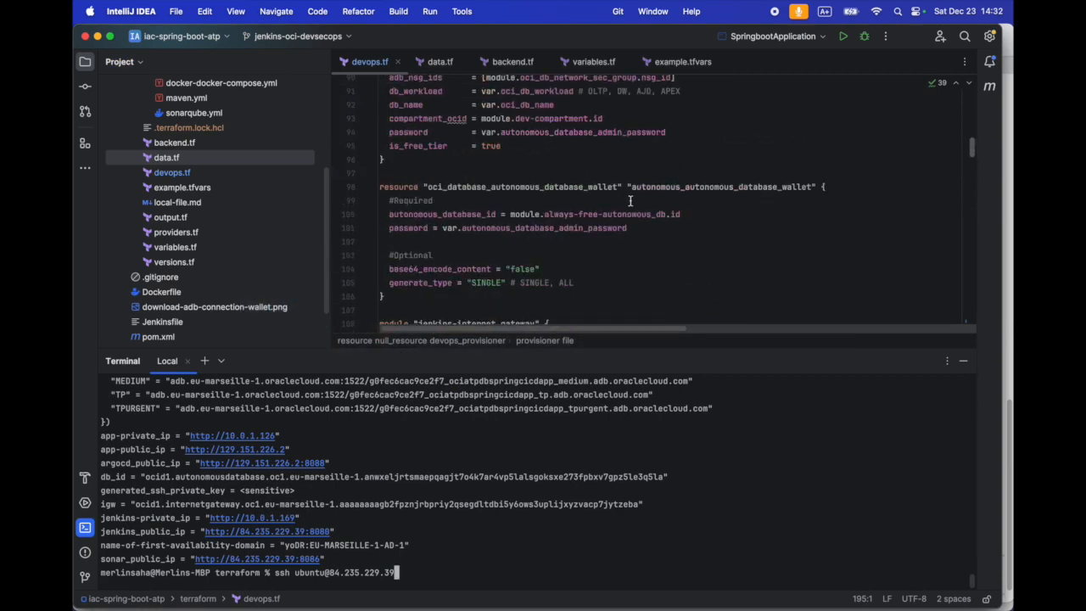
scroll(630, 200, up, 5)
drag(569, 330, 705, 331)
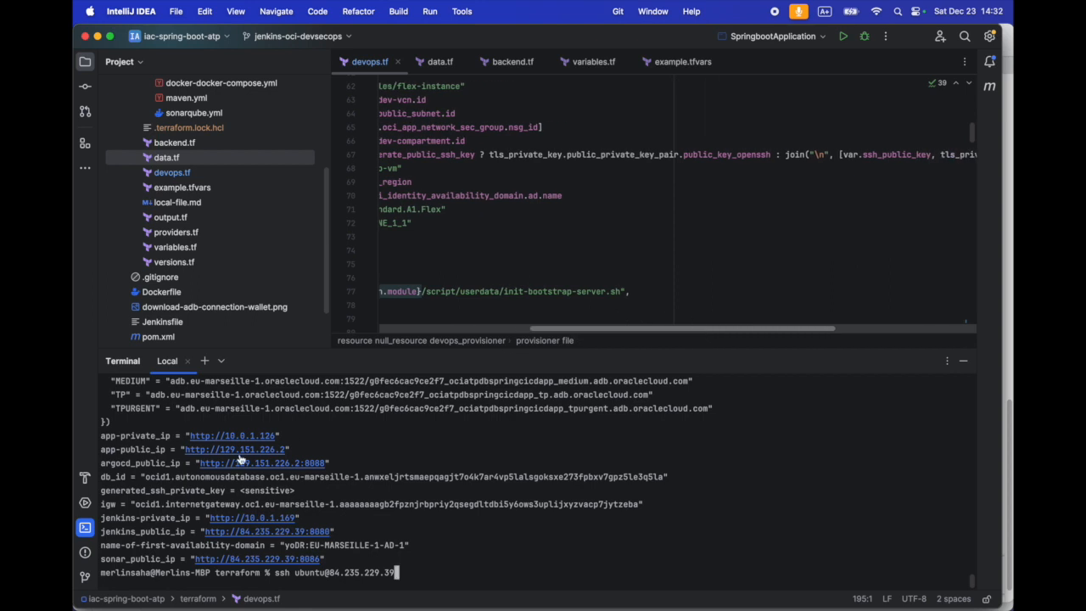
drag(590, 328, 730, 317)
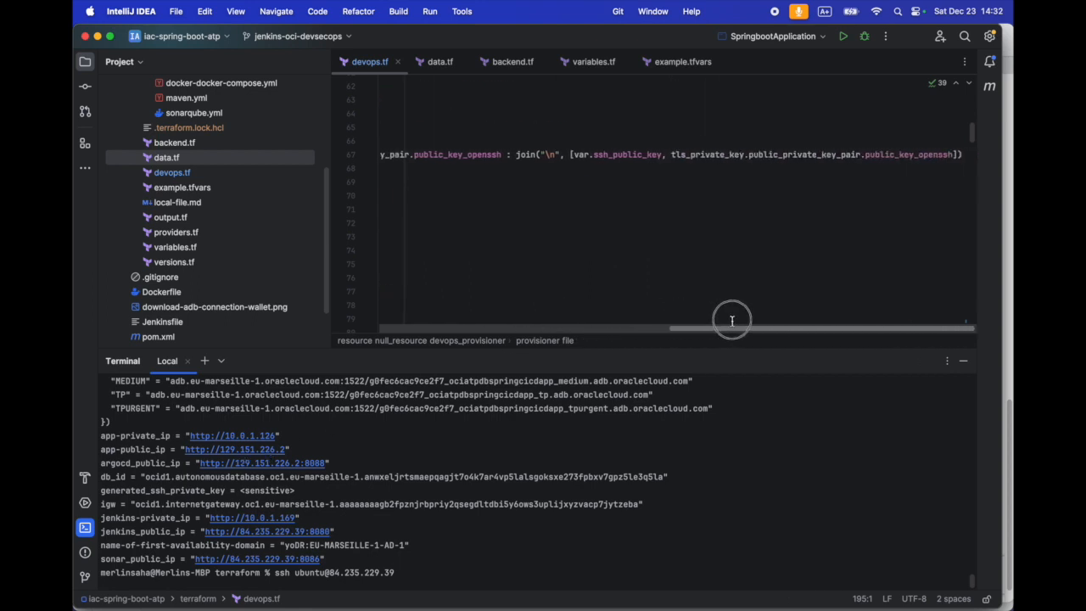
drag(574, 156, 665, 155)
Step: Run the prepared SSH command and answer yes to trust the host and connect to the DevOps VM
click(429, 562)
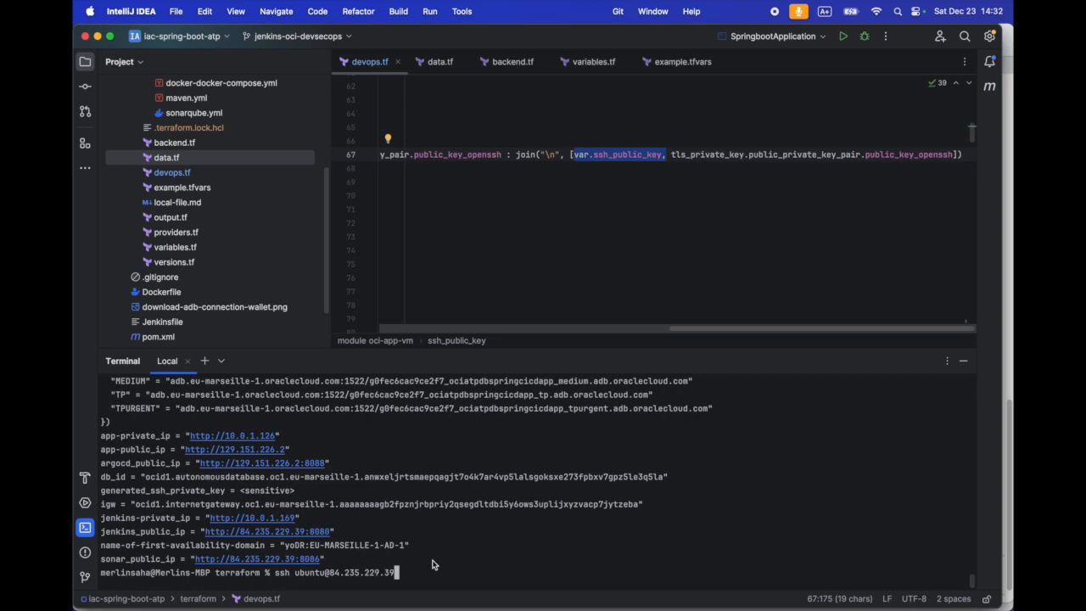
key(Return)
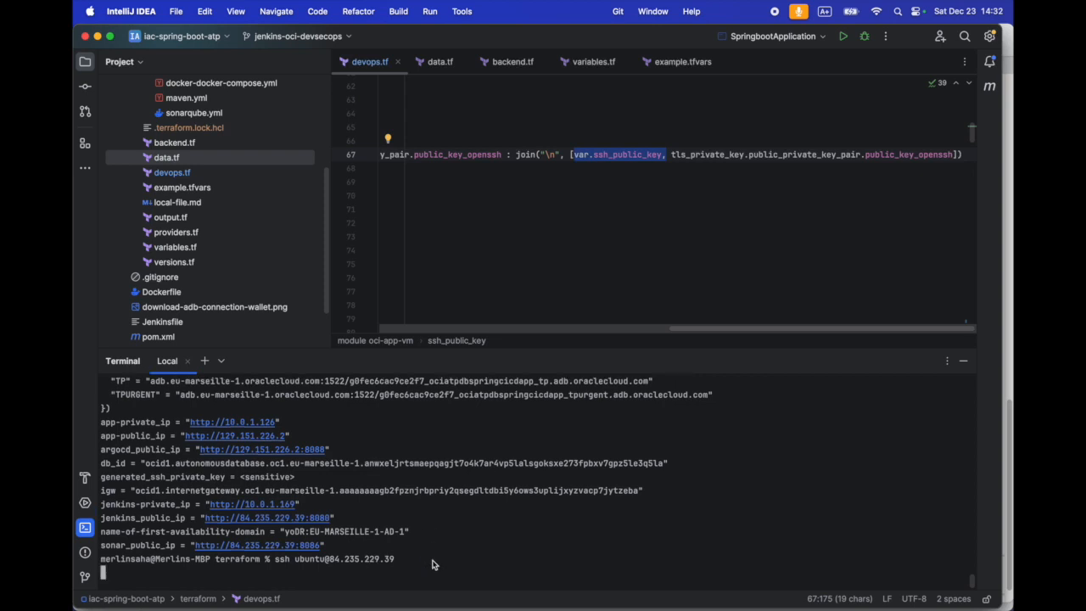
text(yes)
key(Return)
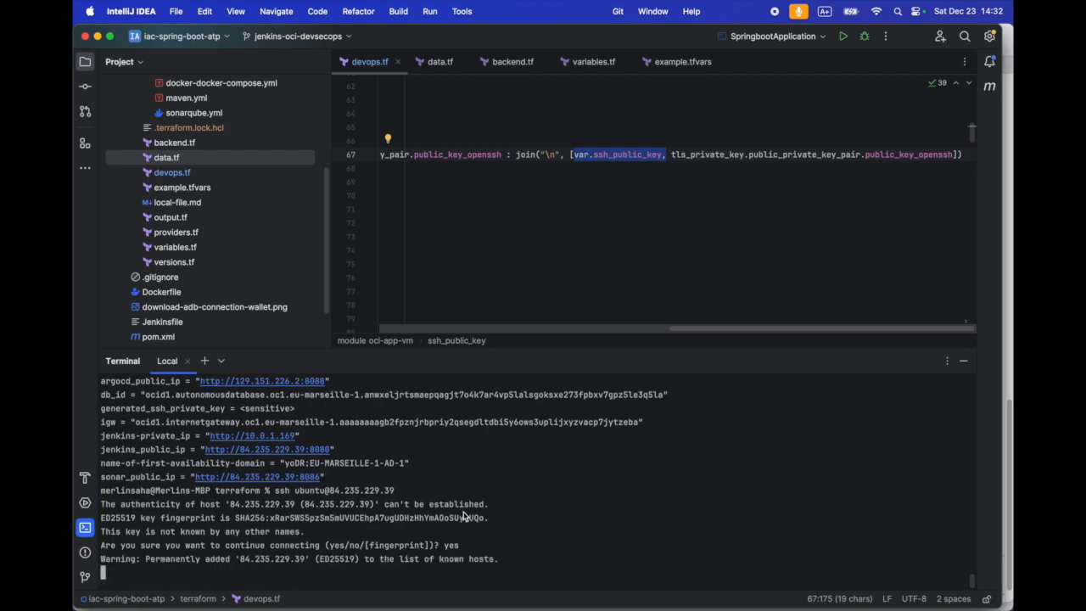
Step: Highlight the host name in the remote prompt and look at the DevOps VM in the draw.io architecture diagram
drag(135, 573, 202, 574)
key(super+Tab)
key(super+Tab)
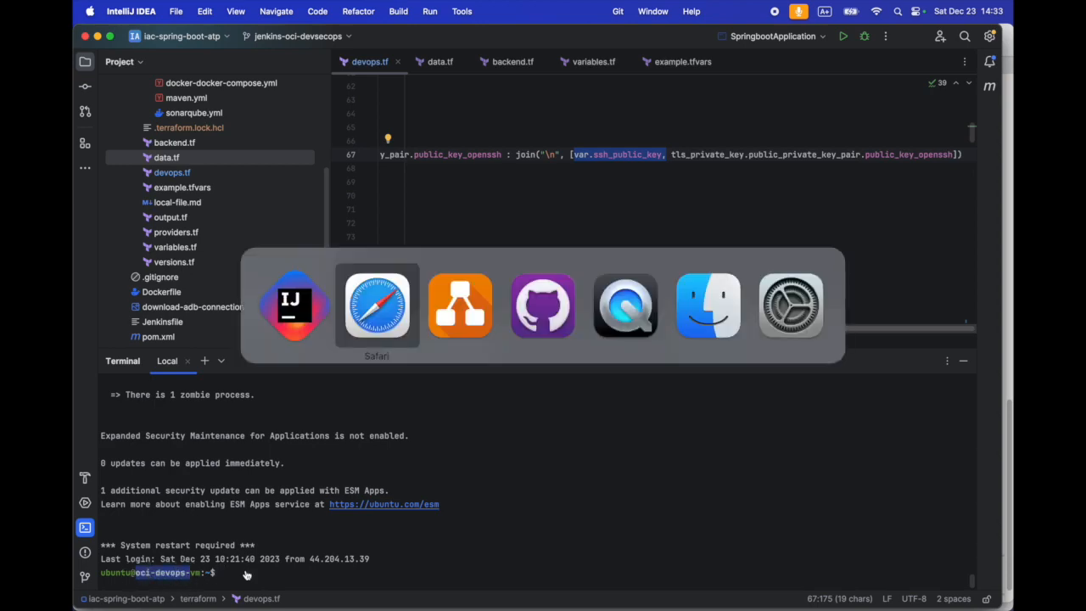
key(super+Tab)
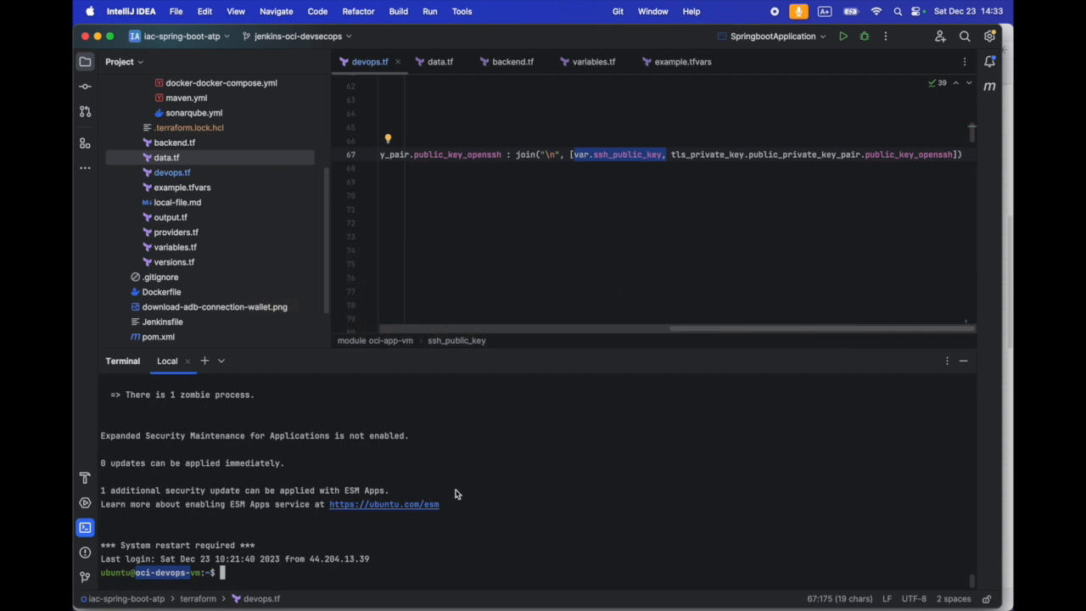
Step: In the IntelliJ IDEA terminal, run cat private on the DevOps VM and copy the complete RSA private key
click(582, 522)
text(cat pri)
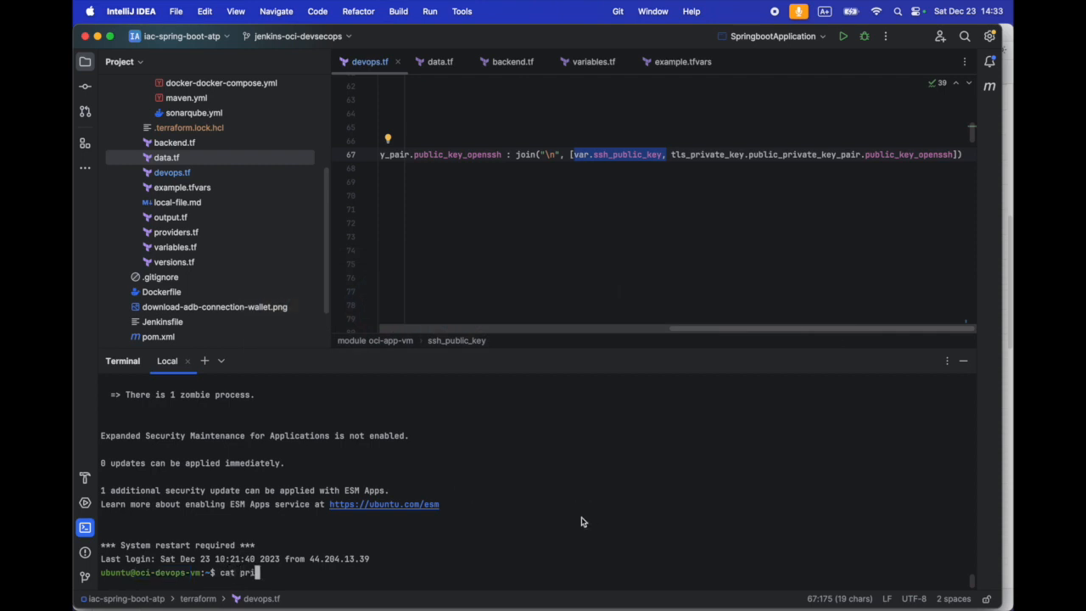
text(vate)
key(Return)
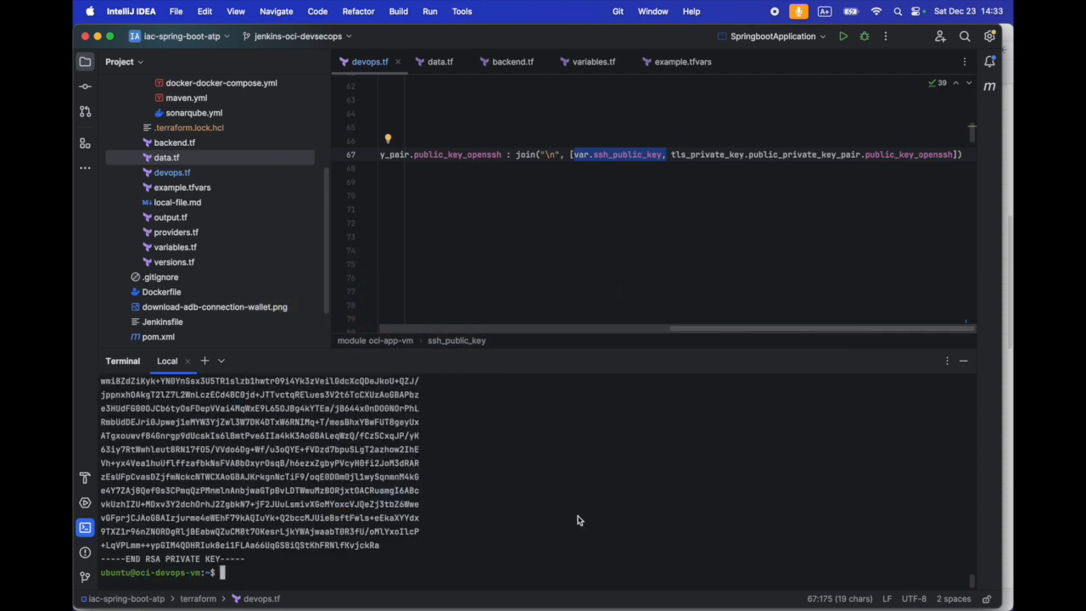
drag(254, 562, 98, 519)
scroll(201, 507, up, 8)
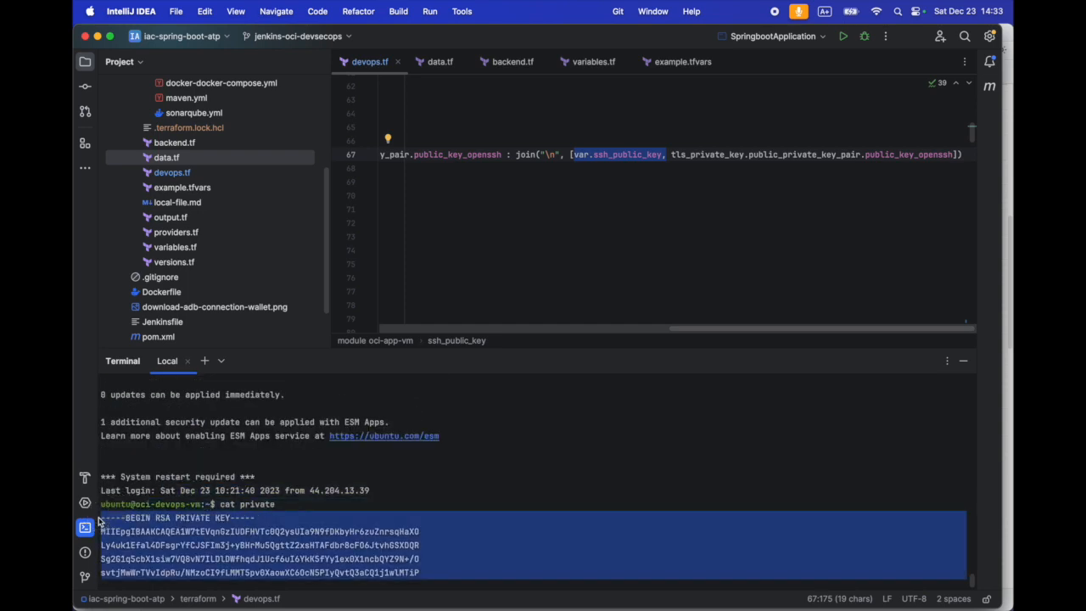
Step: Switch to the Jenkins credential form in Safari and paste the RSA private key into the Key field, removing the trailing line break
key(super+Tab)
key(super+Tab)
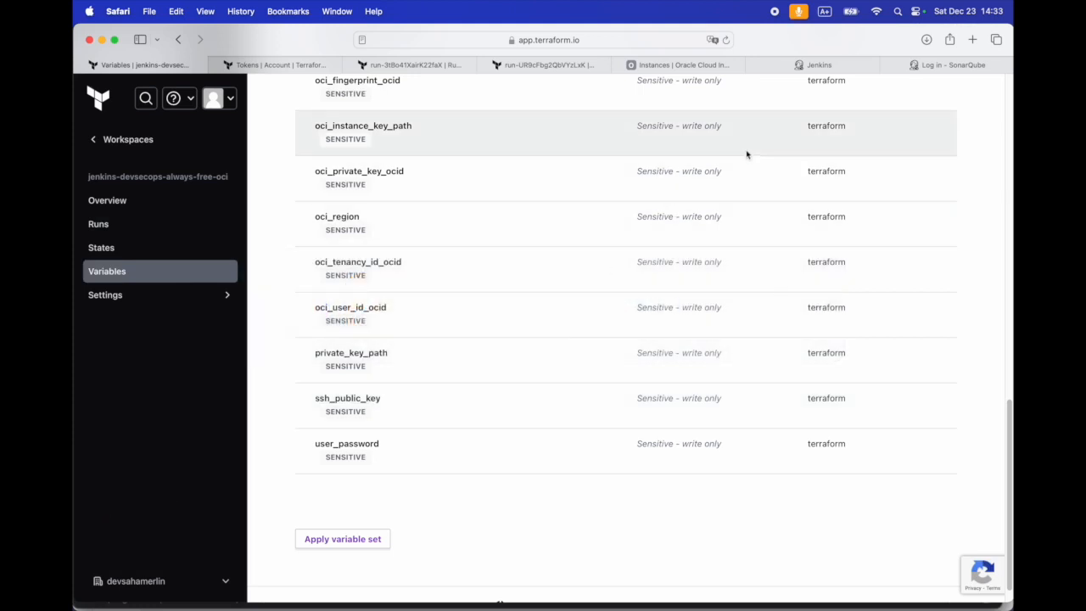
click(831, 67)
scroll(345, 448, down, 1)
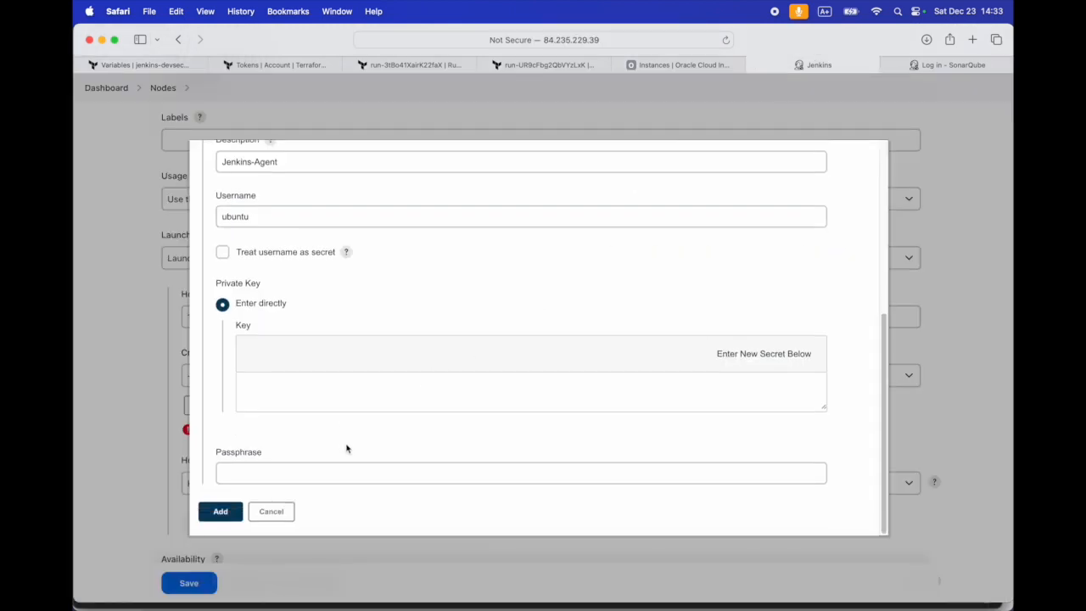
click(332, 393)
key(super+v)
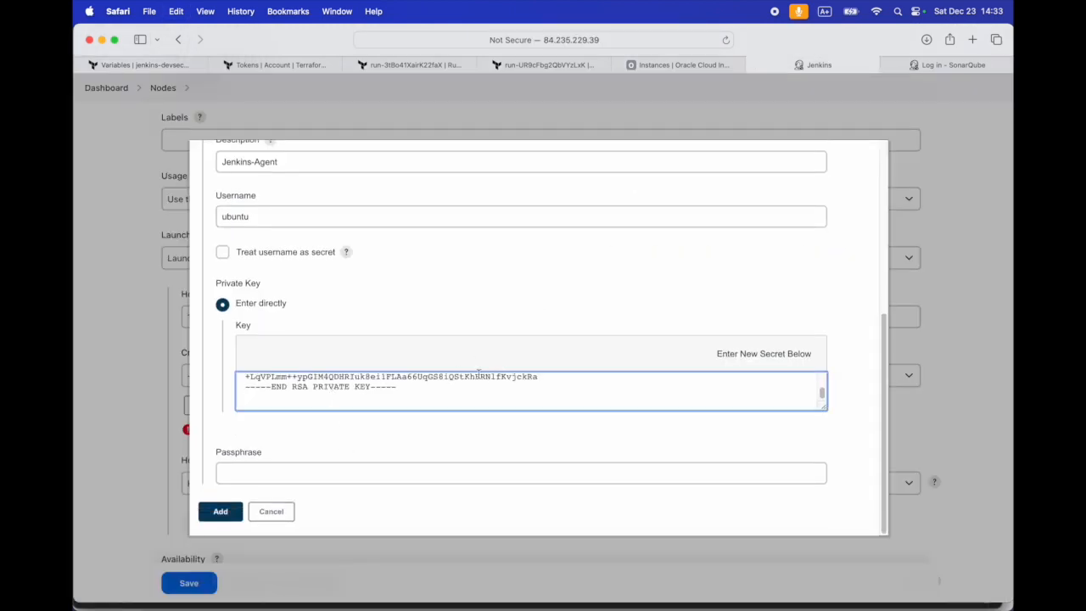
key(BackSpace)
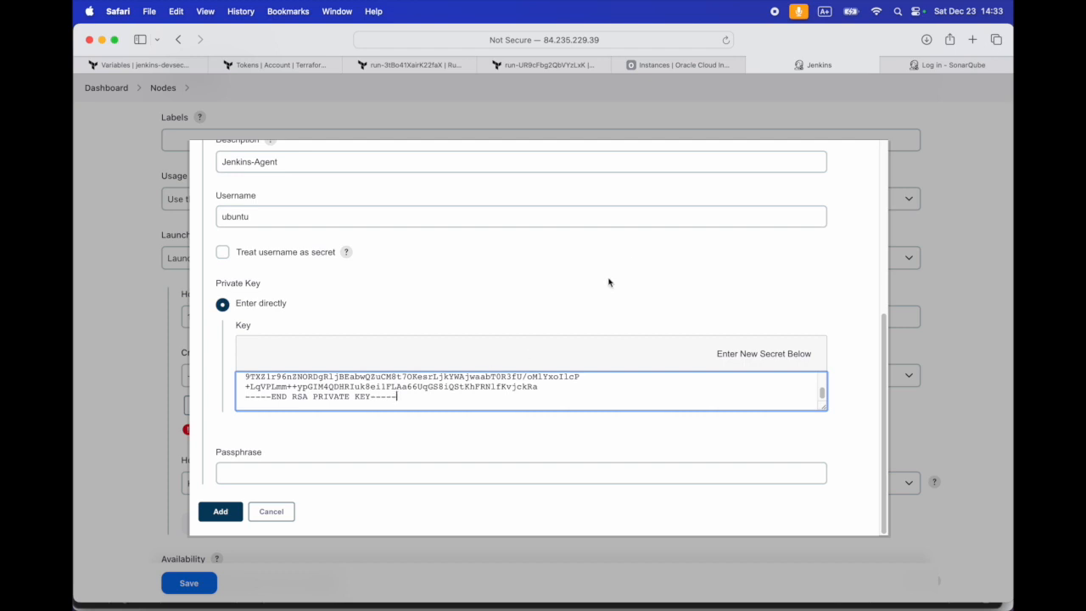
Step: Review the kind, ID, description, username and key, and add the Jenkins-Agent credential
scroll(609, 283, up, 5)
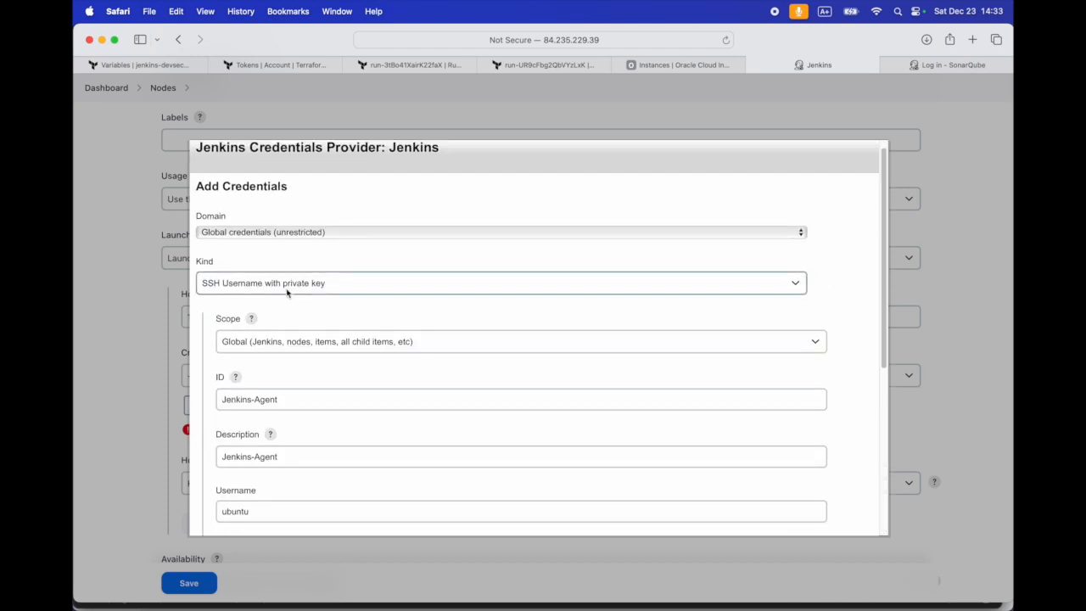
scroll(289, 290, down, 1)
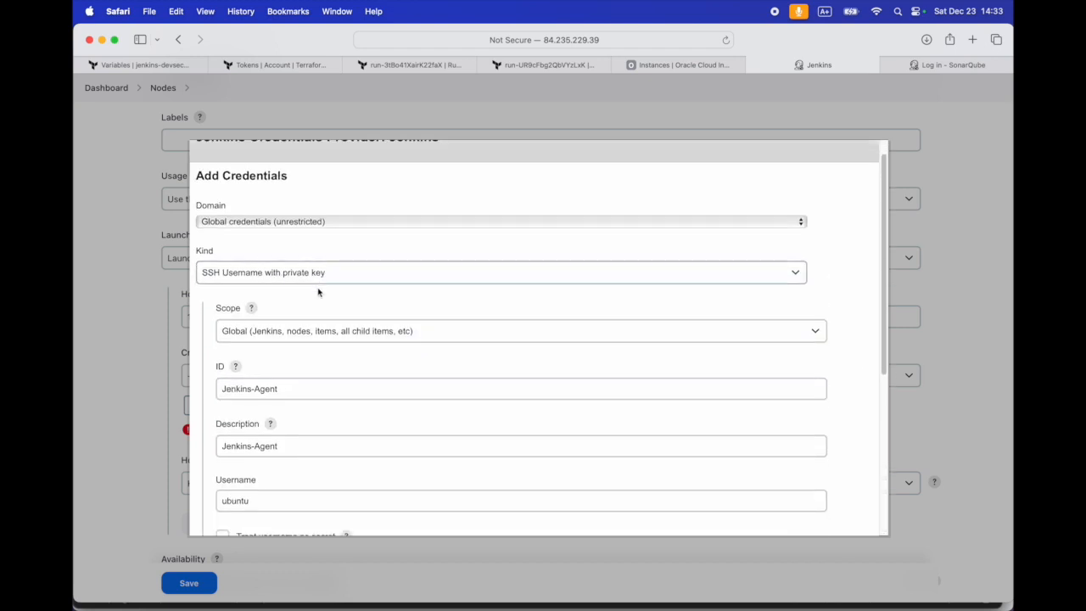
scroll(346, 282, down, 1)
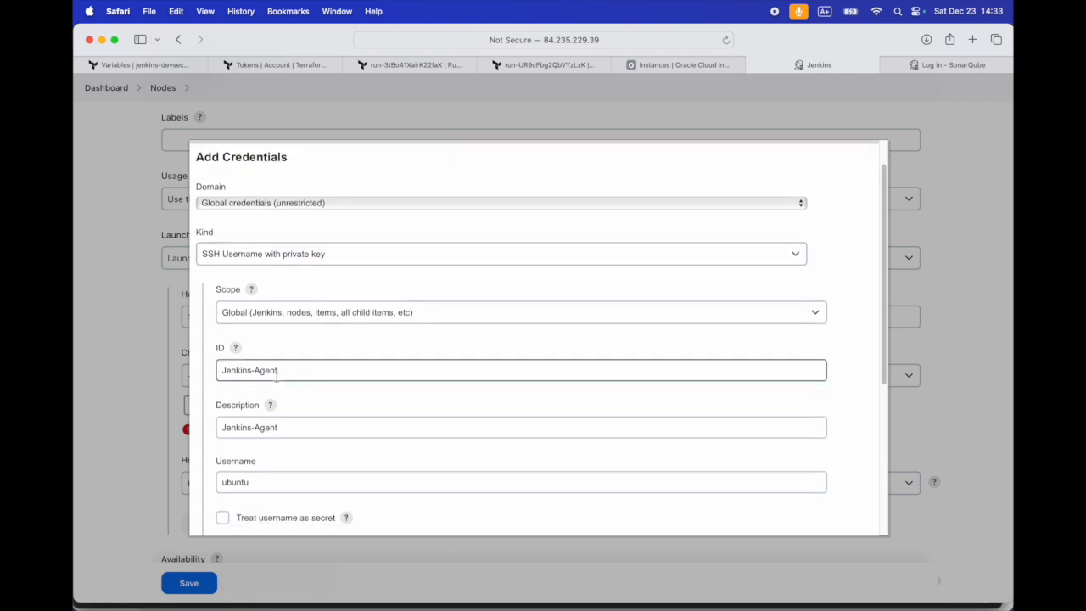
scroll(305, 379, down, 1)
scroll(315, 413, down, 5)
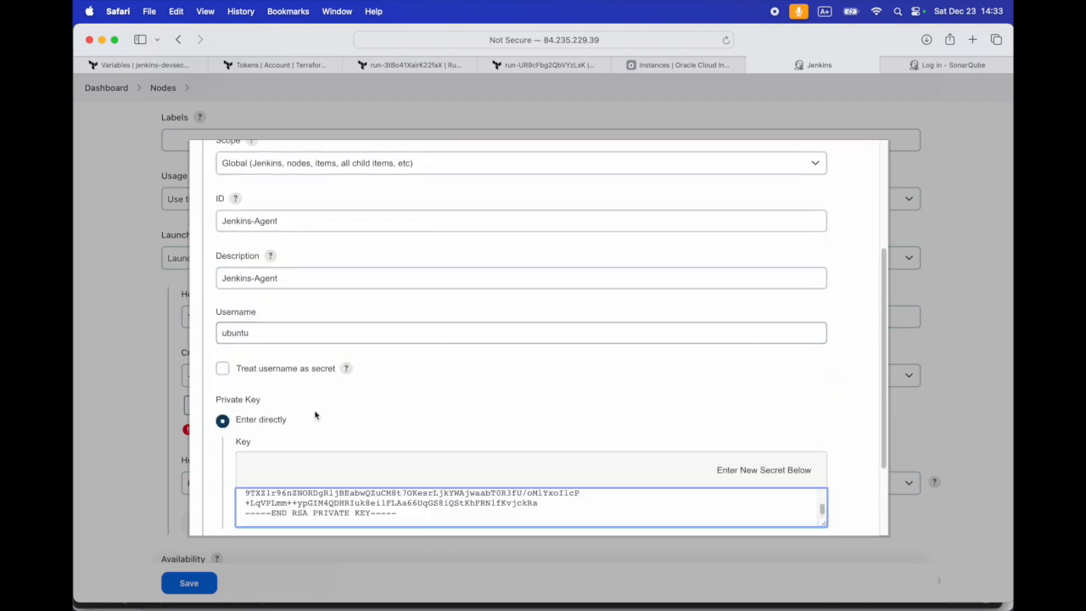
scroll(342, 365, down, 4)
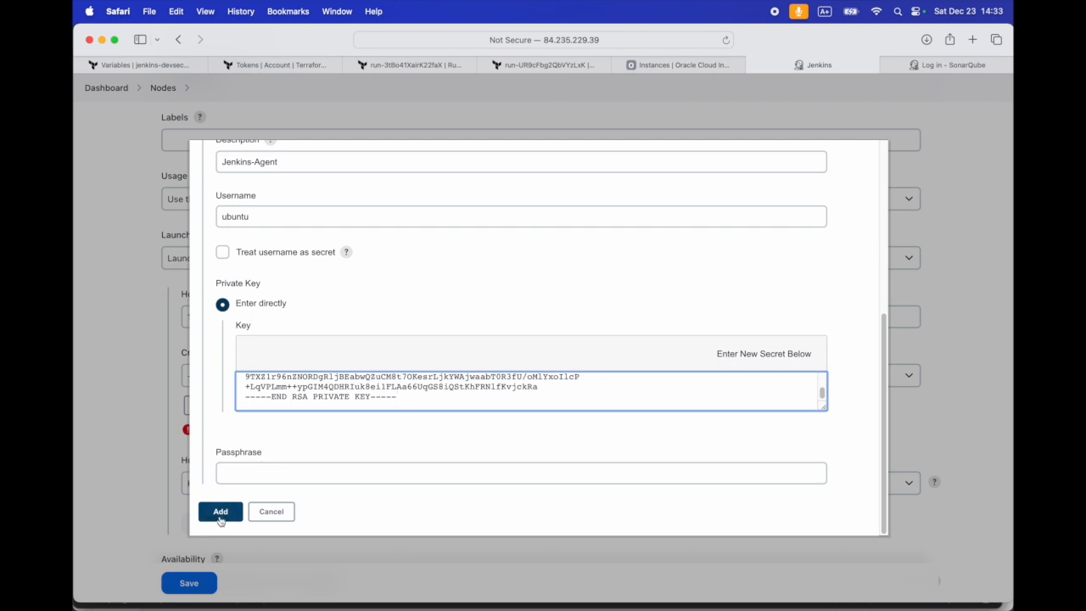
click(219, 516)
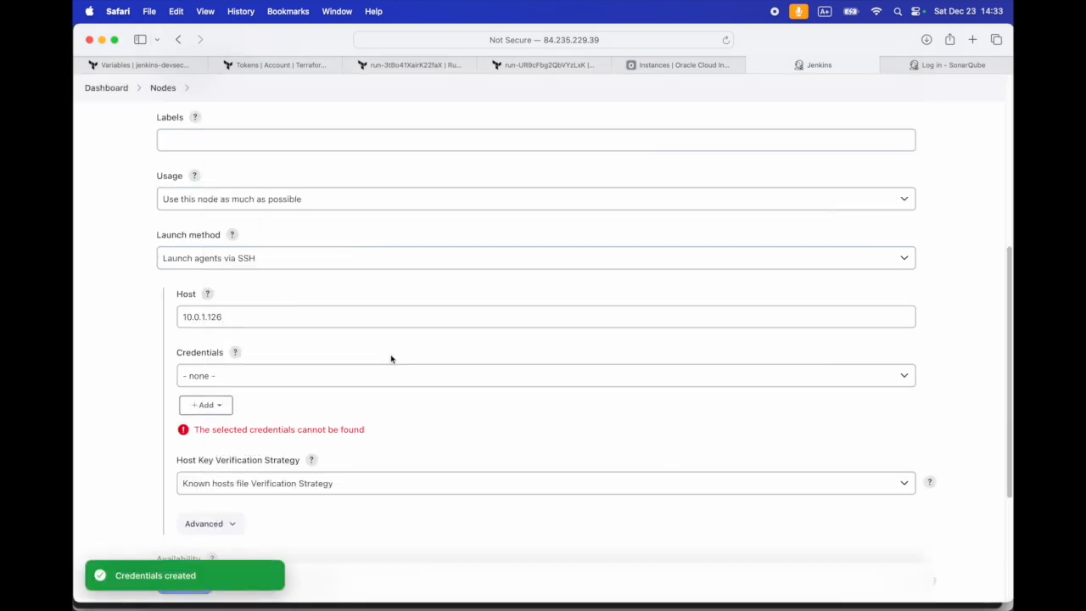
Step: Choose ubuntu (Jenkins-Agent) as the node's credentials and set its host key verification to Non verifying Verification Strategy
click(264, 376)
click(247, 386)
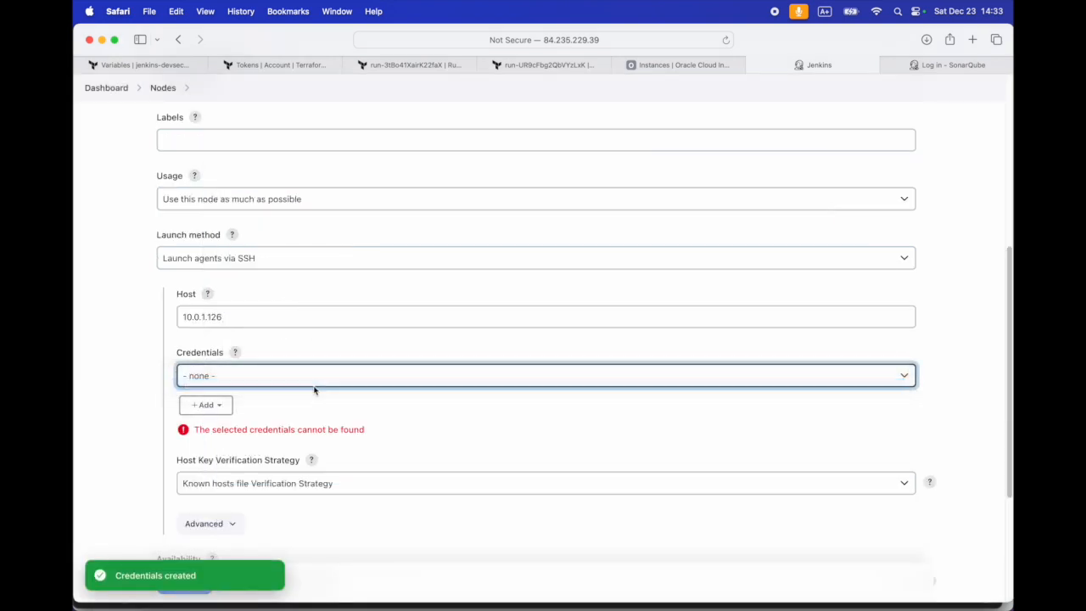
scroll(376, 387, down, 5)
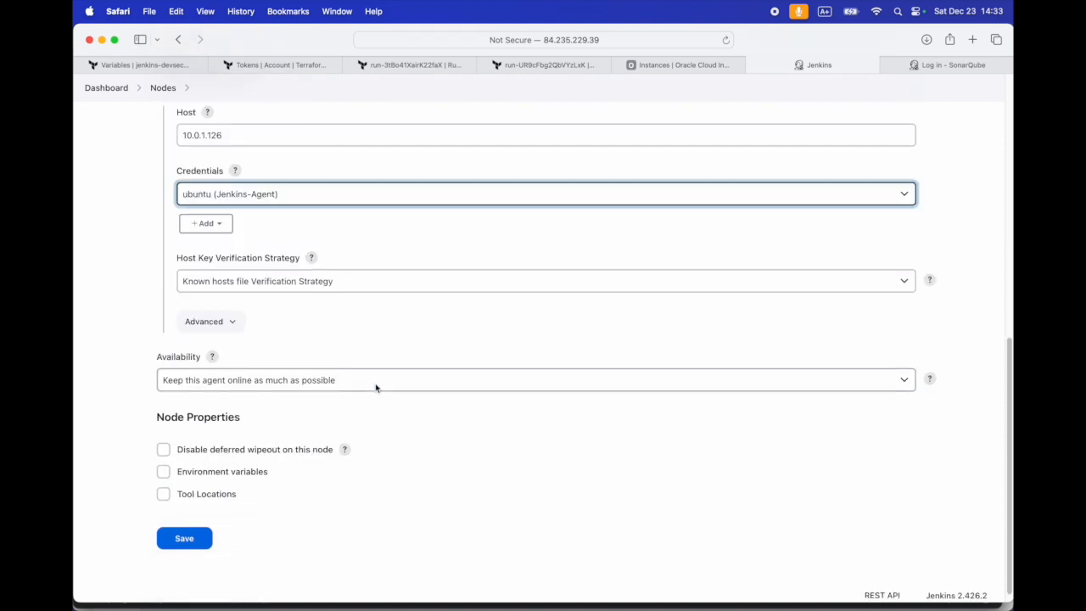
click(300, 283)
click(279, 319)
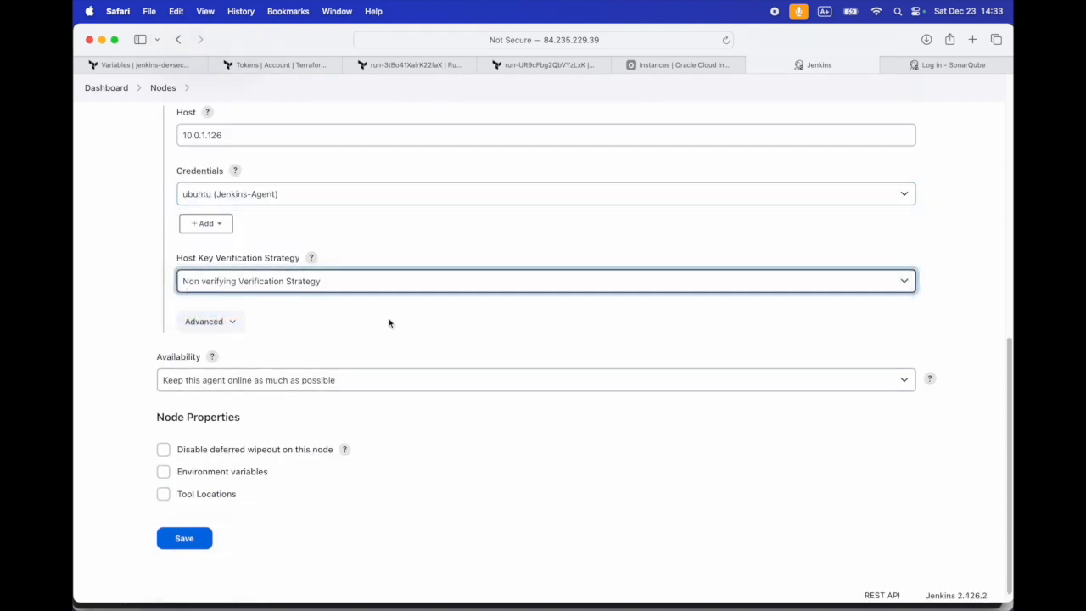
Step: Save the Jenkins-Agent node configuration, check that the agent has launched, and return to the Jenkins dashboard
scroll(389, 322, down, 1)
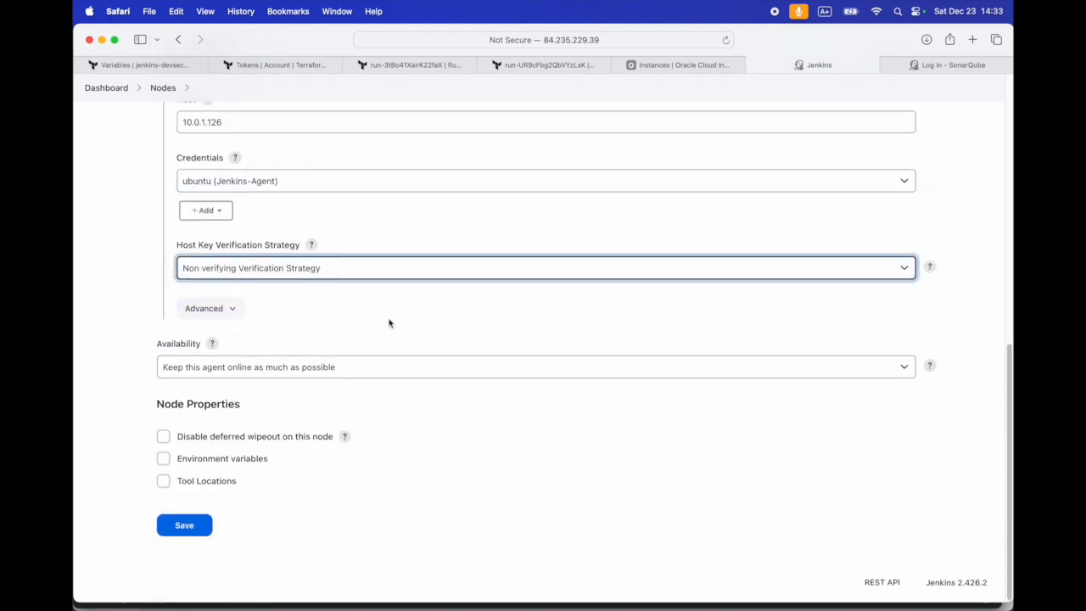
click(193, 530)
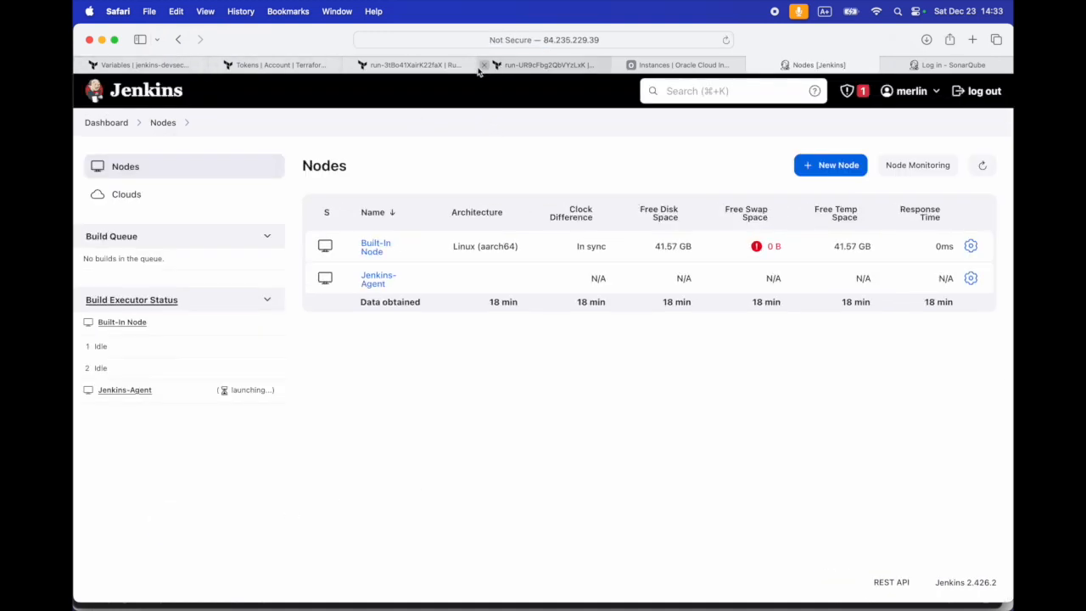
click(671, 66)
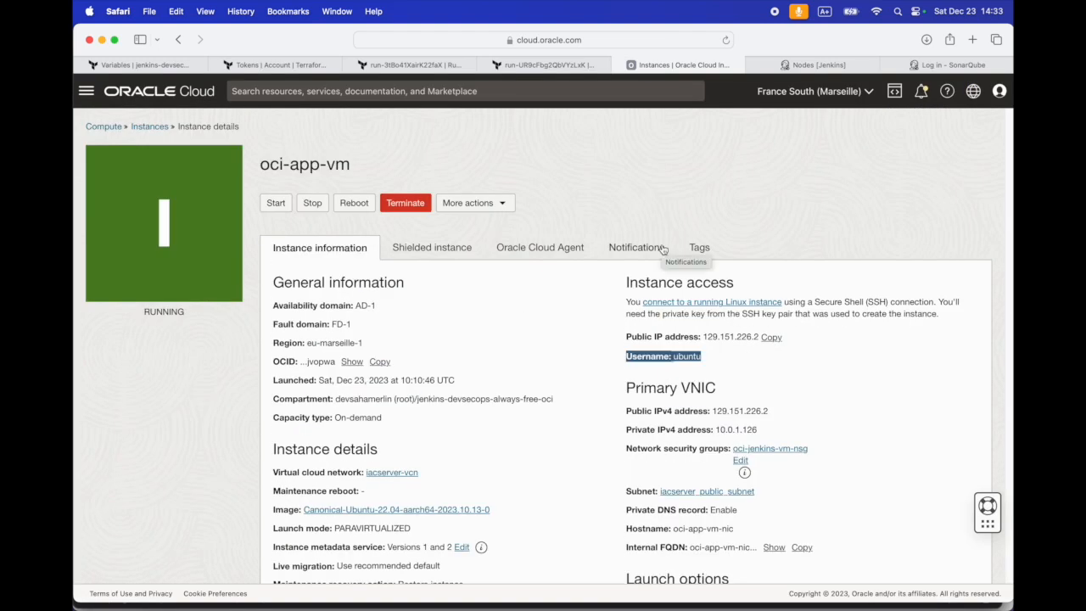
click(796, 65)
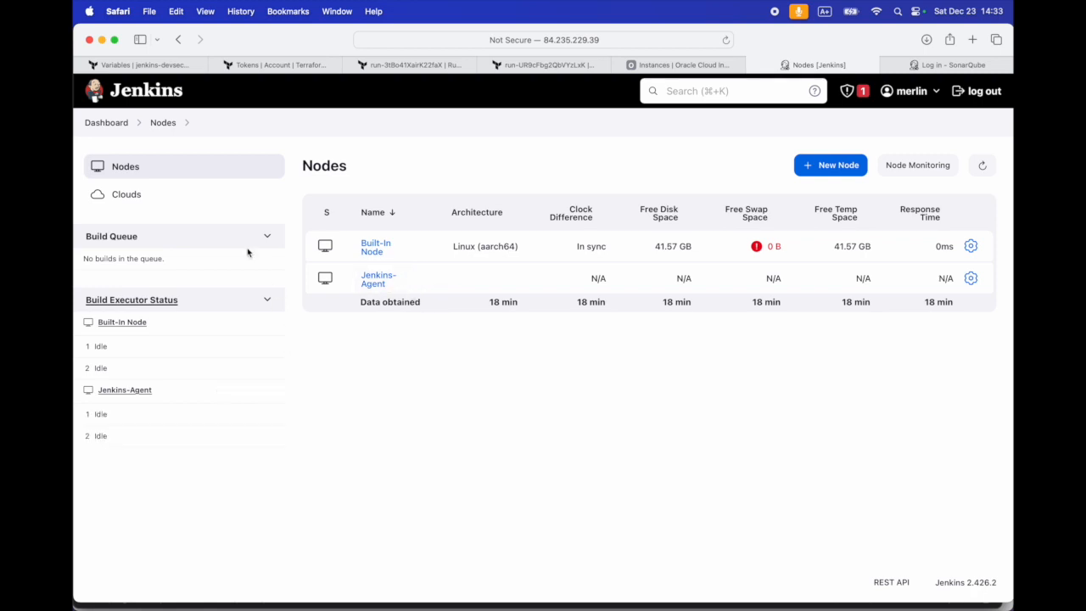
click(122, 126)
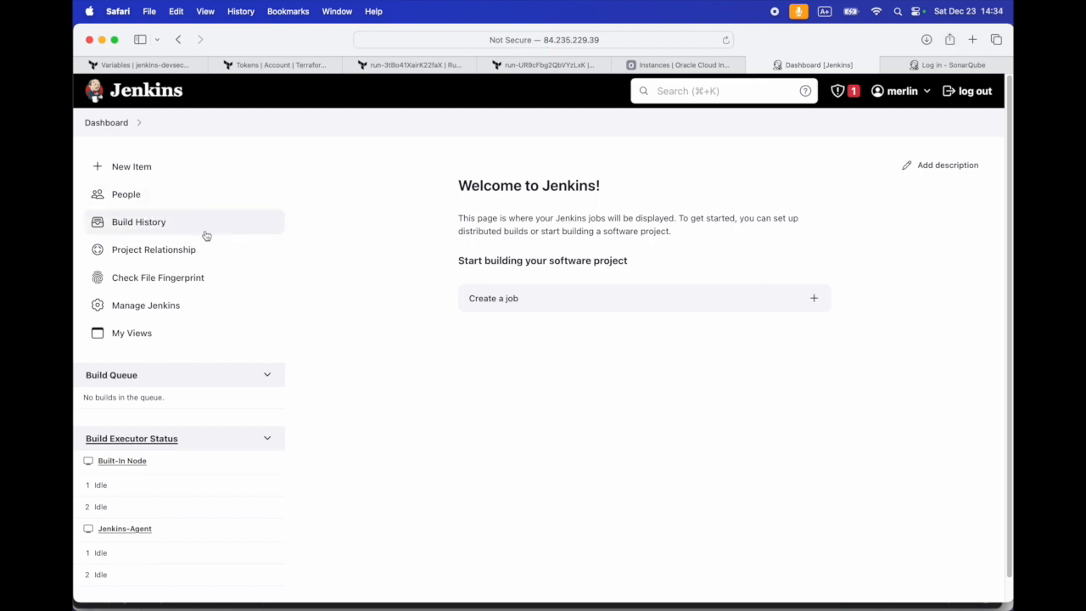
Step: Switch to draw.io to review the Jenkins DevSecOps pipeline diagram for the tools it needs, and return to Safari
key(super+Tab)
key(super+Tab)
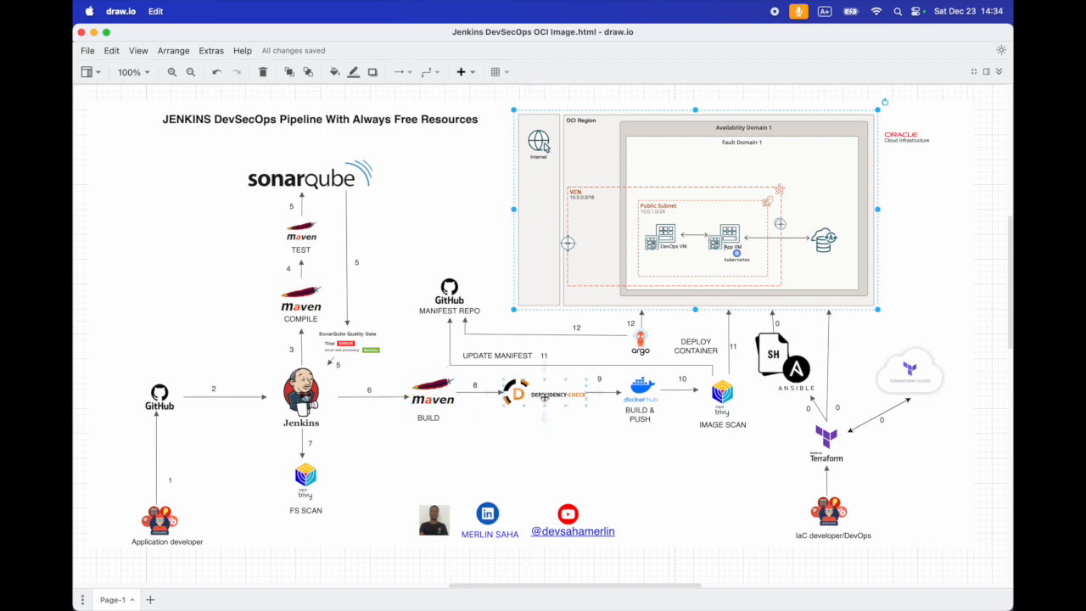
key(super+Tab)
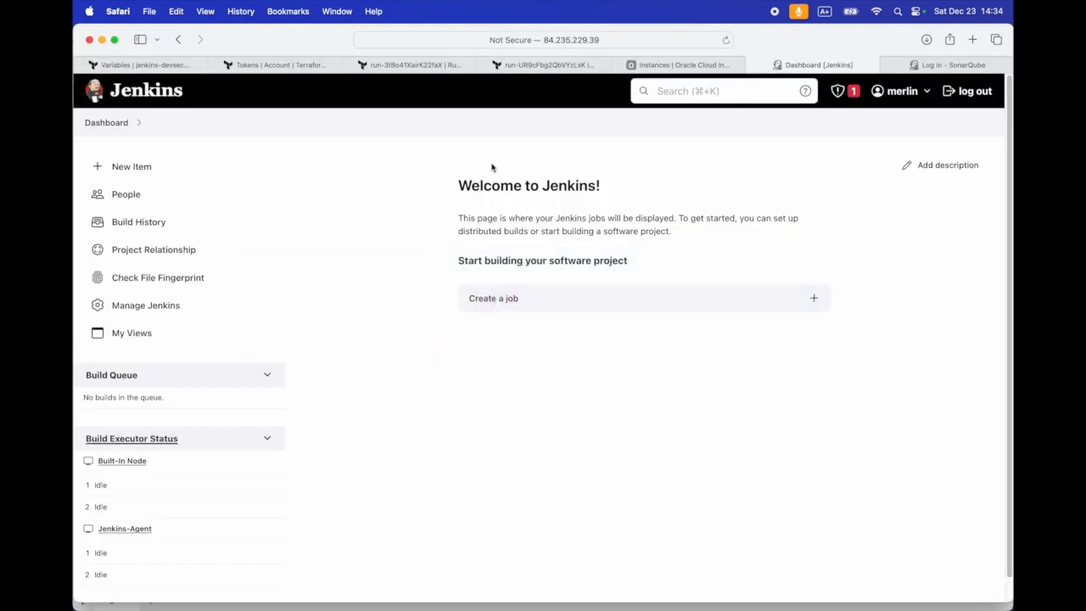
Step: Open the available plugins in Manage Jenkins, search for sonar, and select SonarQube Scanner for installation
click(153, 308)
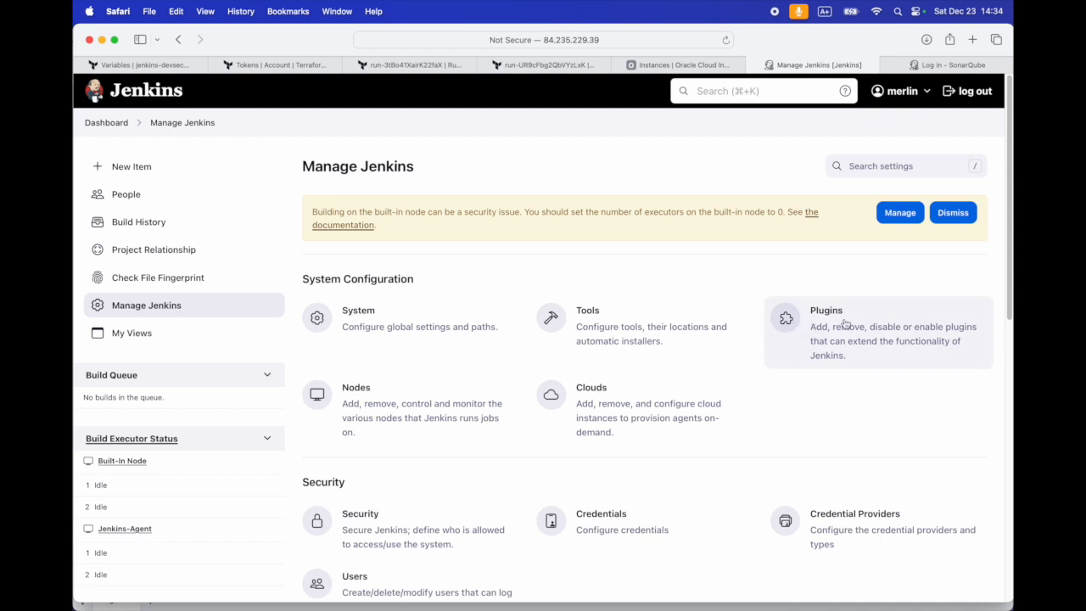
click(846, 322)
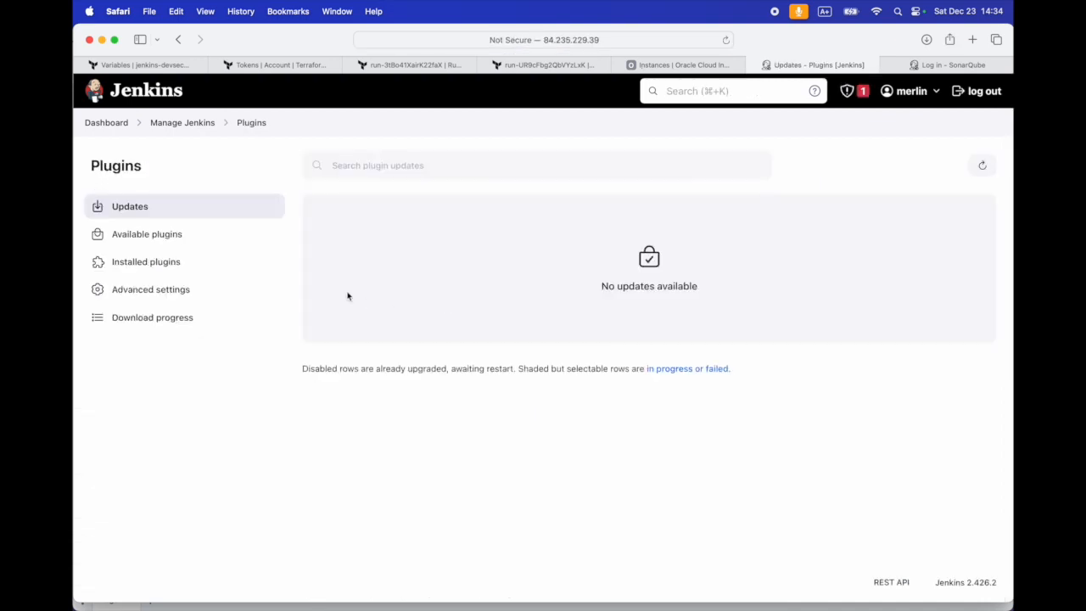
click(153, 237)
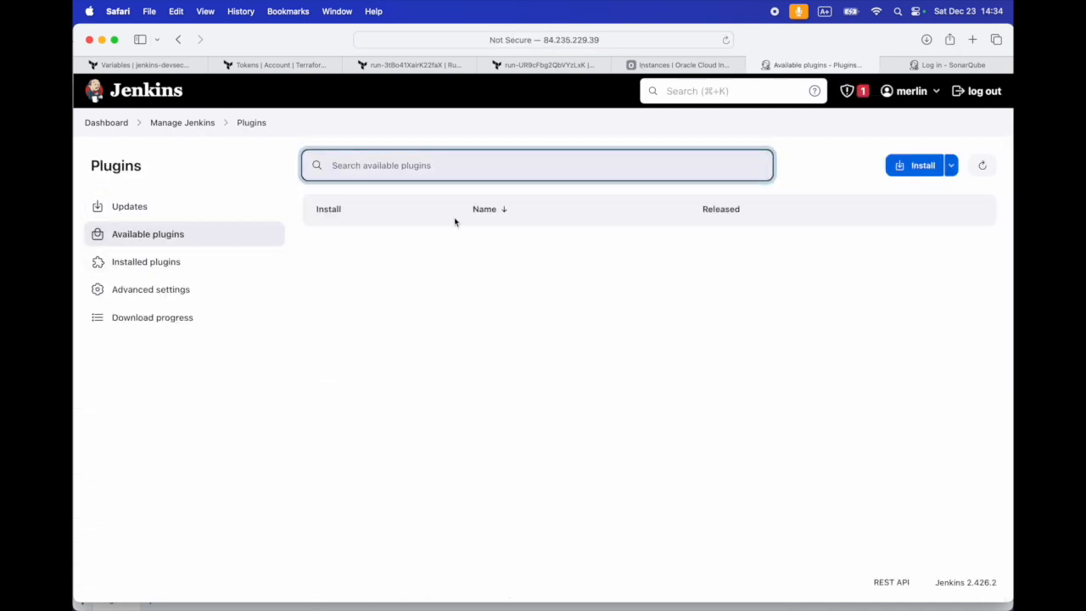
text(sonar)
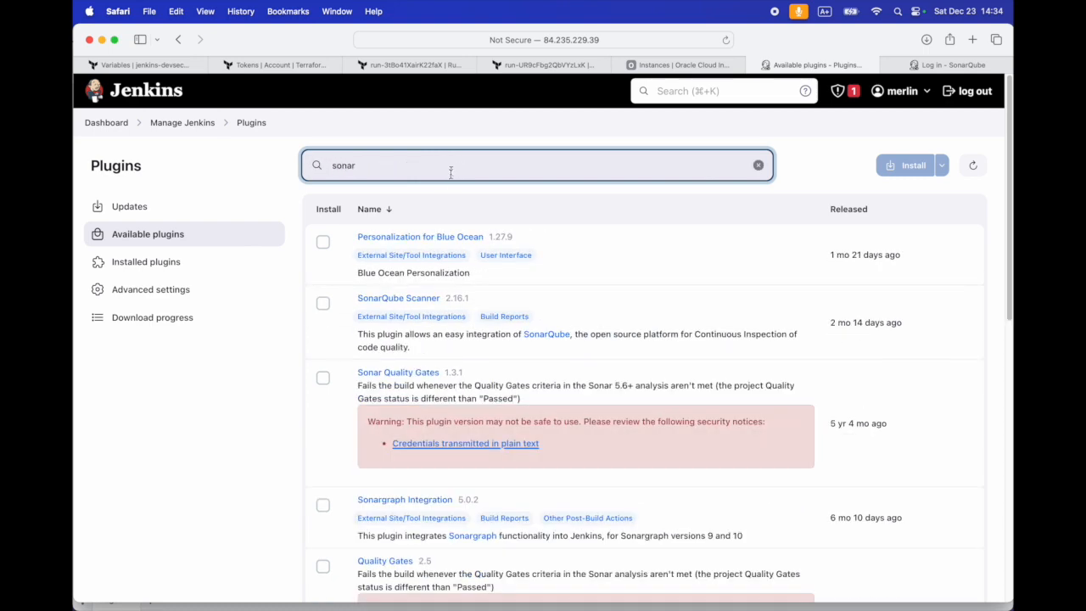
click(328, 243)
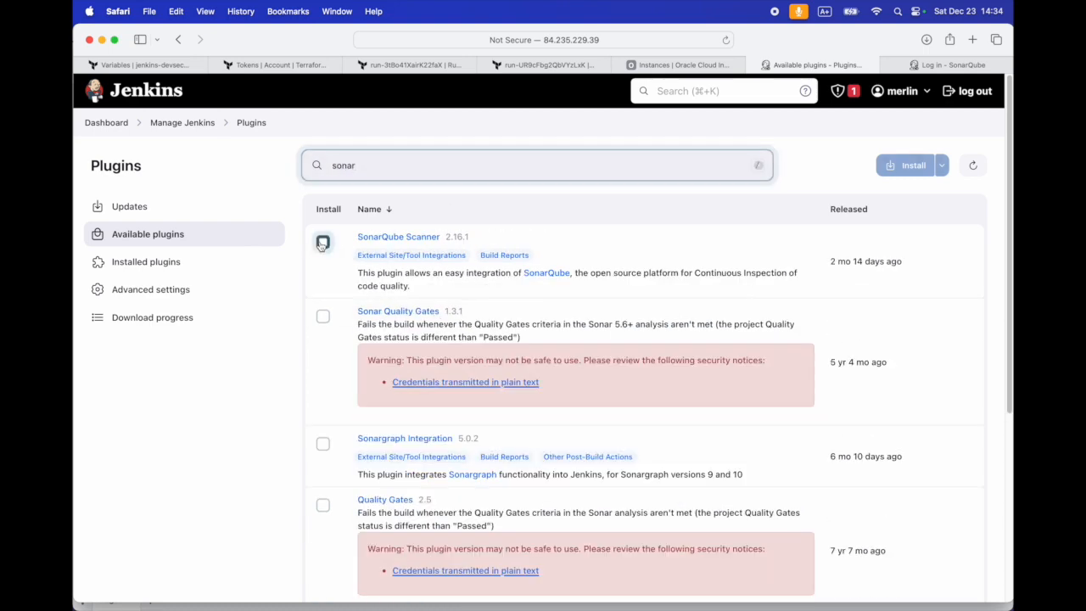
Step: Search the available plugins for owas, select OWASP Dependency-Check, and compare it with the pipeline diagram in draw.io
double_click(346, 167)
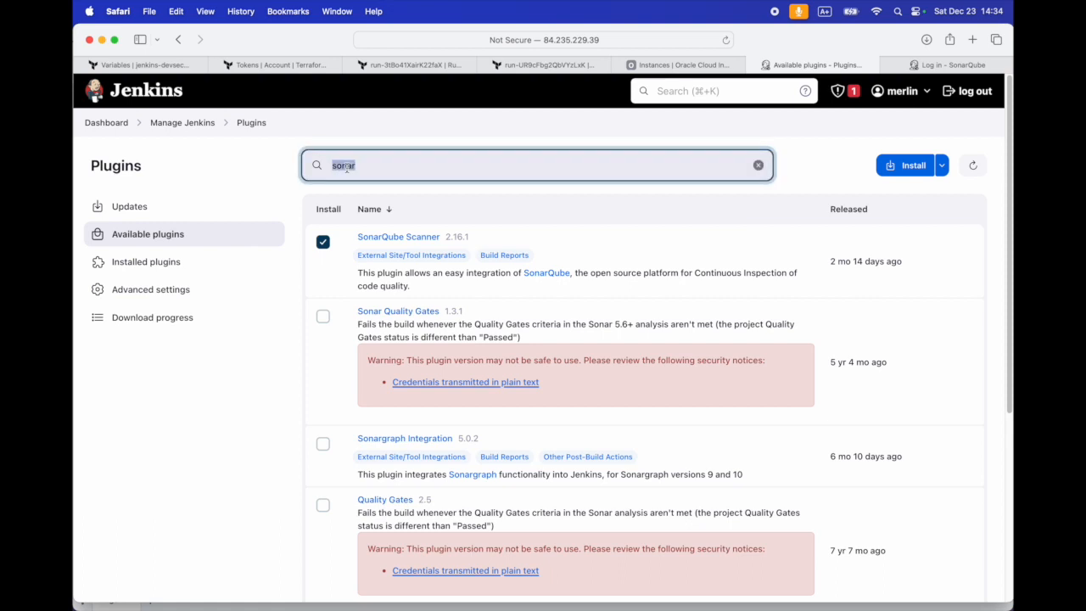
text(owas)
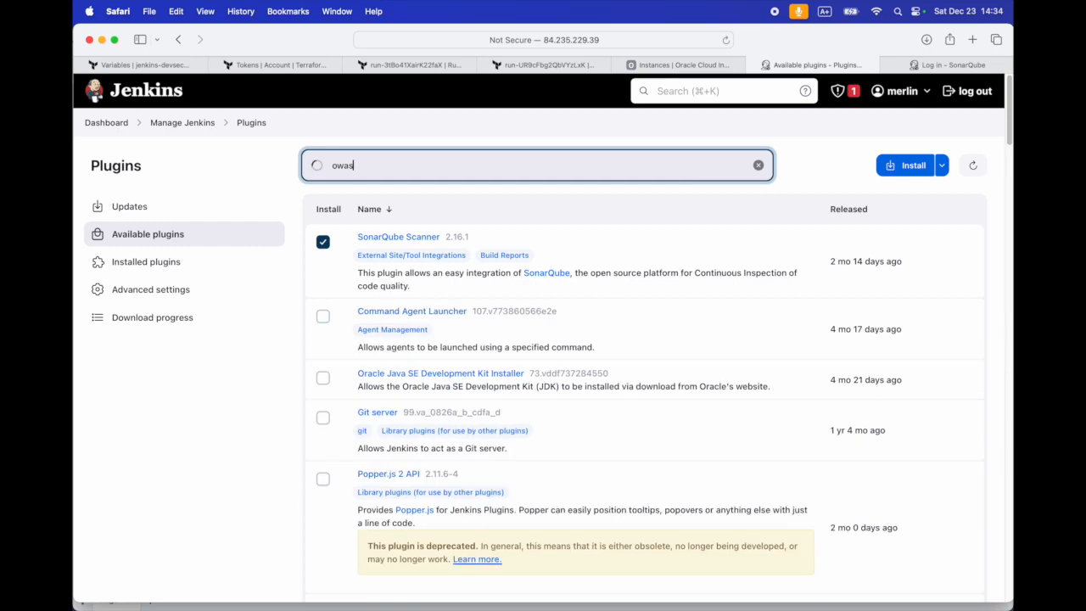
click(323, 317)
key(super+Tab)
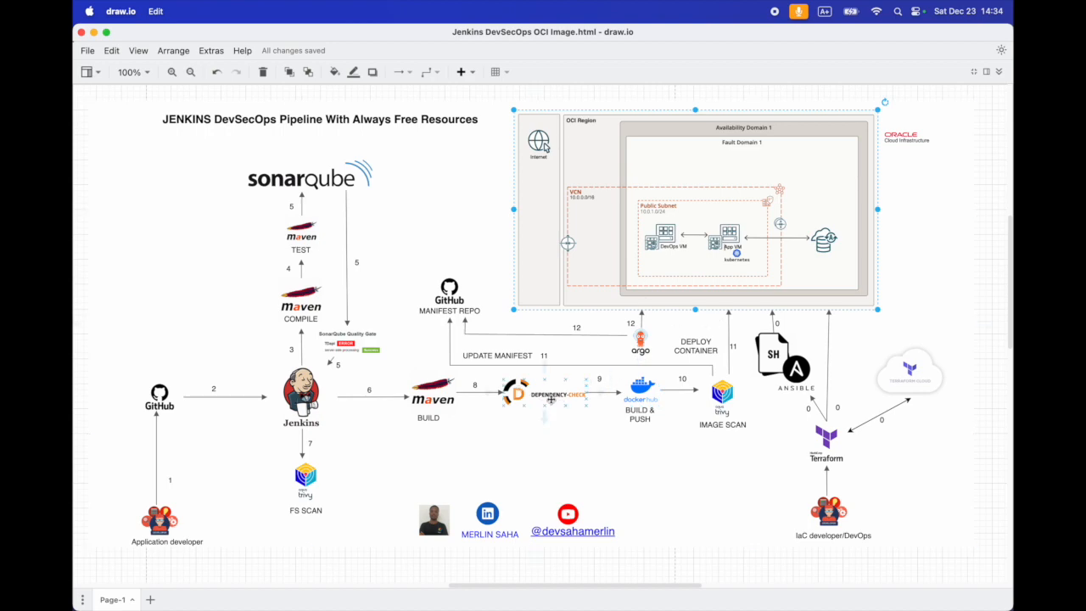
key(super+Tab)
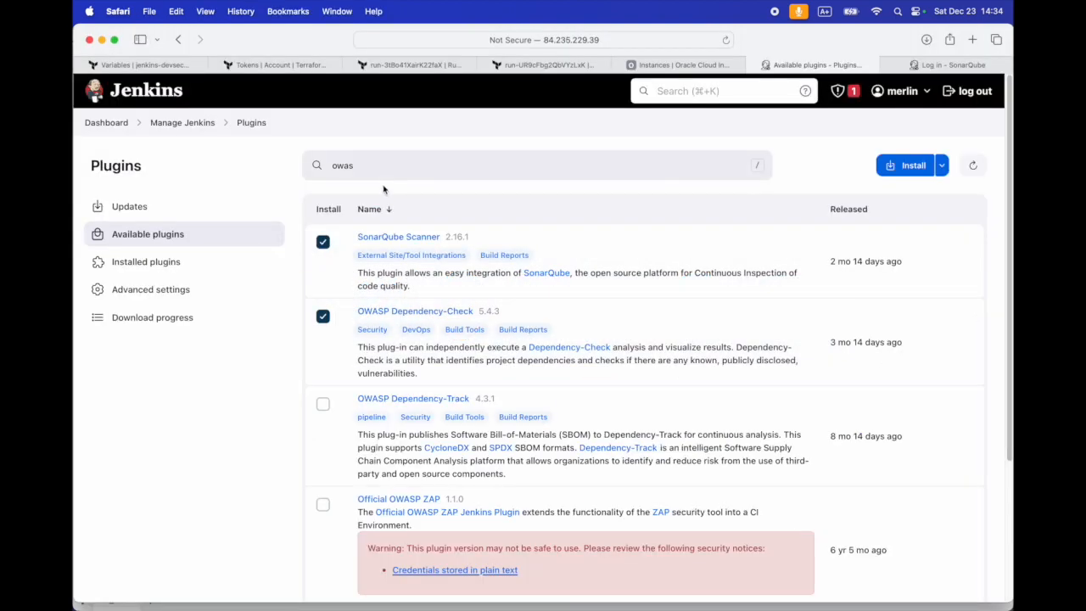
Step: Search the available plugins for docker and select Docker, Docker Commons, Docker Pipeline, Docker API and docker-build-step
double_click(349, 168)
text(docker)
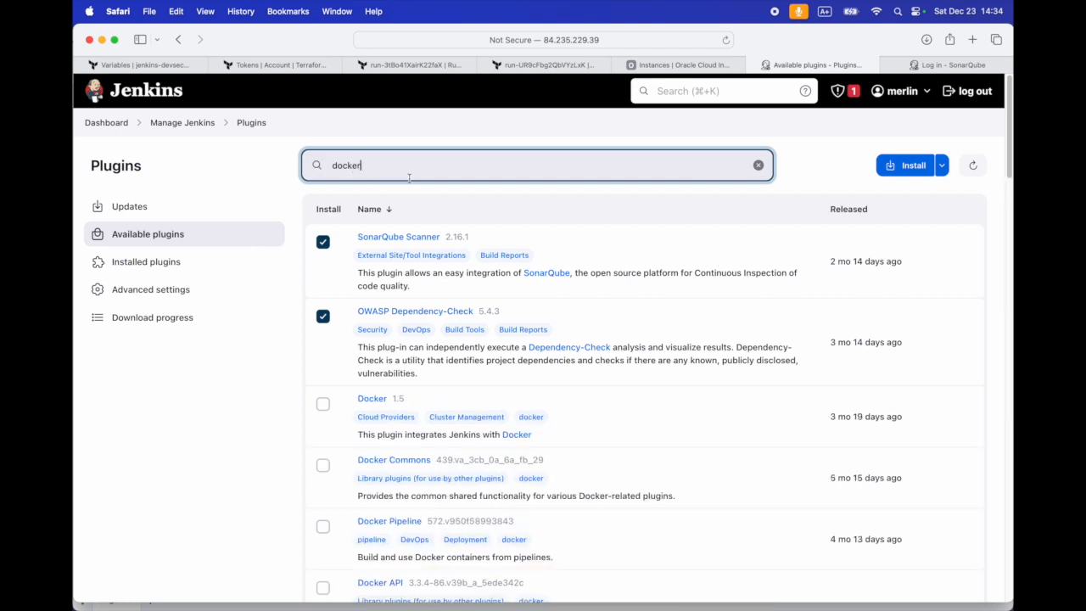
click(323, 402)
scroll(339, 379, down, 2)
click(323, 372)
click(324, 433)
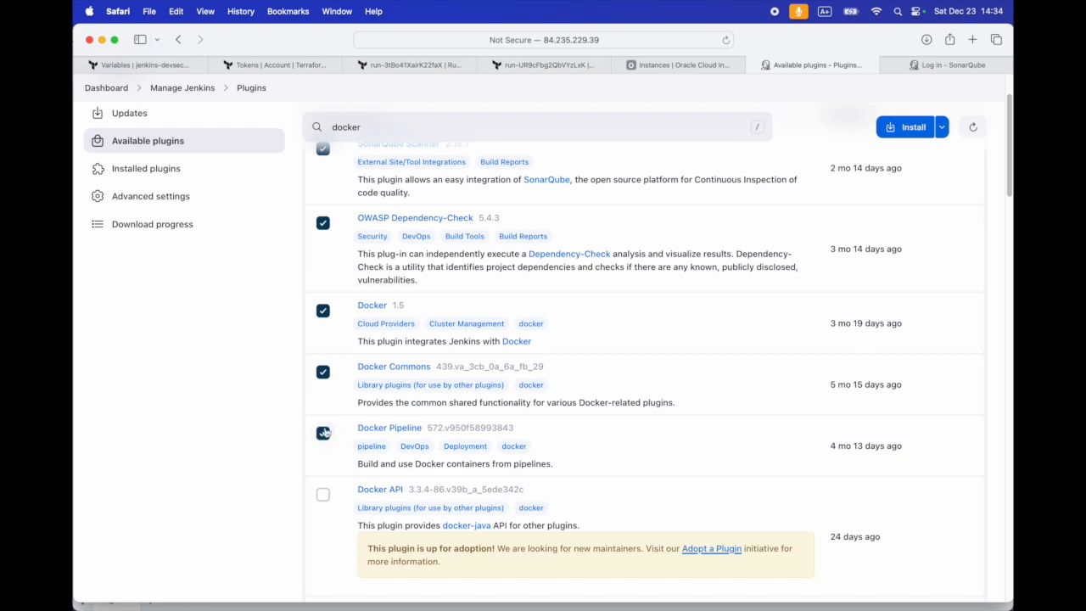
scroll(333, 420, down, 2)
click(323, 415)
scroll(329, 441, down, 2)
click(324, 471)
scroll(355, 329, up, 5)
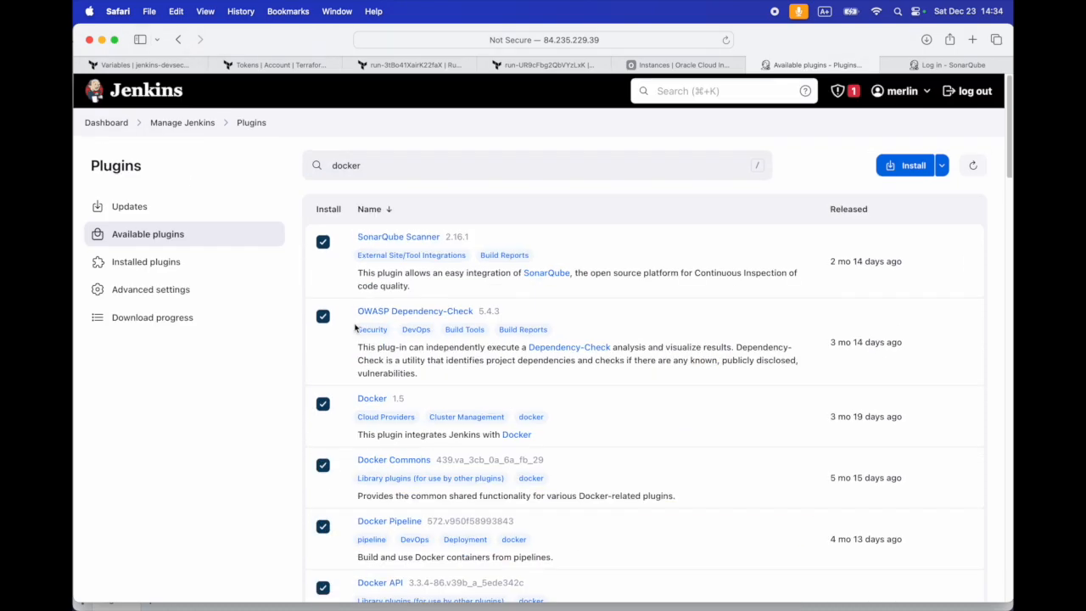
Step: Search the available plugins for eclips and select Eclipse Temurin installer
double_click(354, 166)
text(eclop)
key(BackSpace)
key(BackSpace)
text(is)
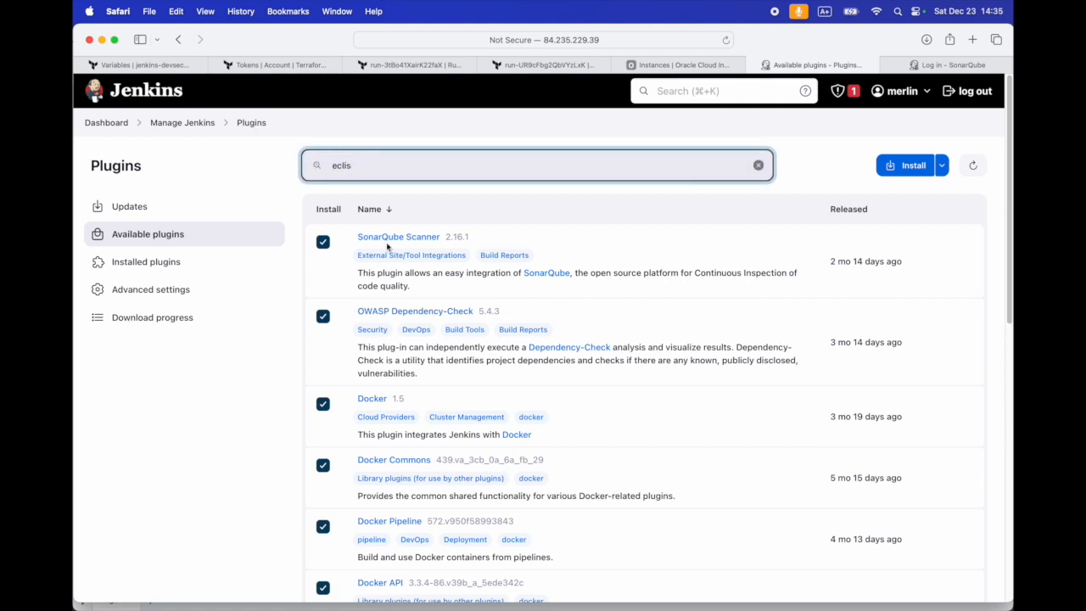
scroll(480, 309, down, 5)
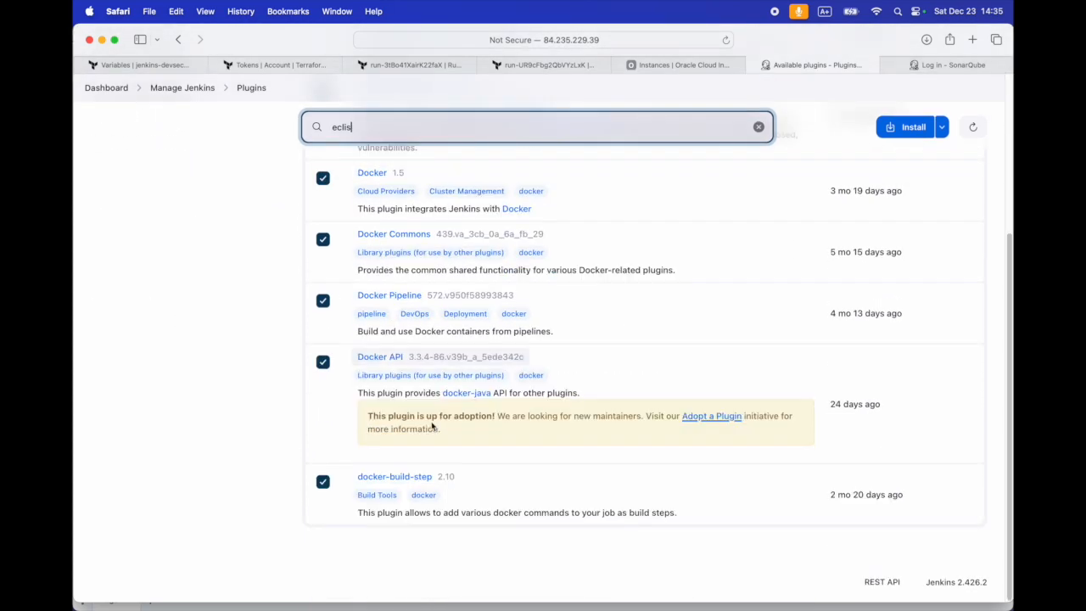
scroll(320, 175, up, 5)
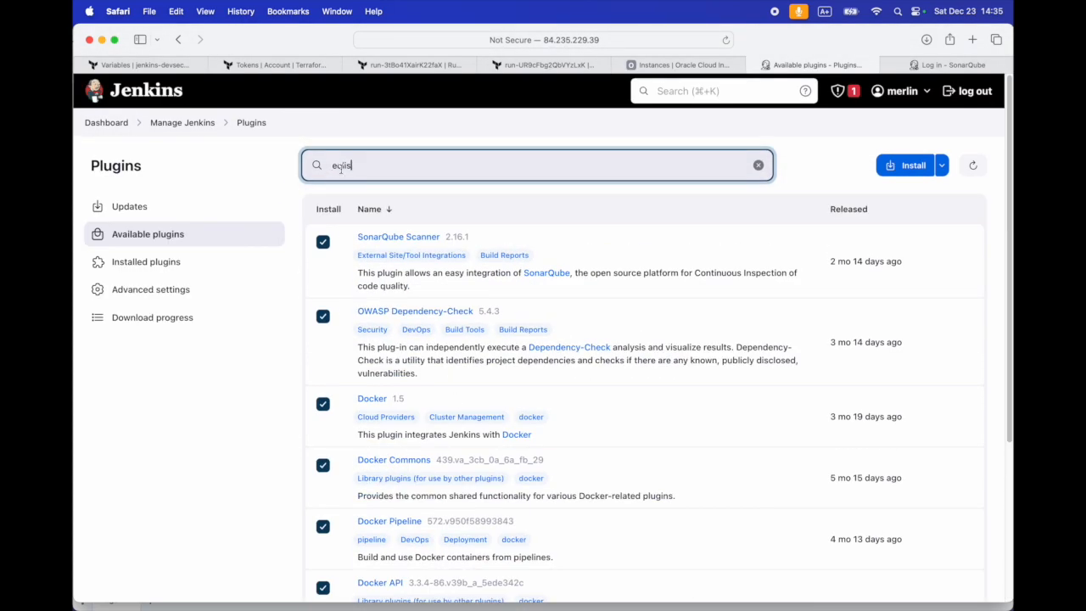
key(BackSpace)
text(ps)
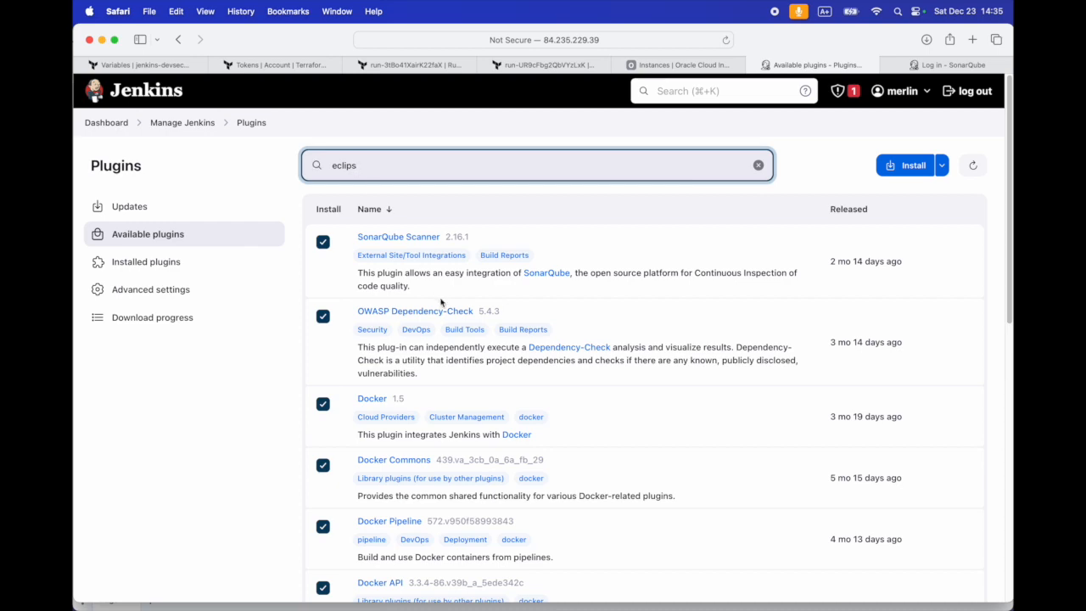
scroll(440, 302, down, 3)
scroll(404, 467, down, 1)
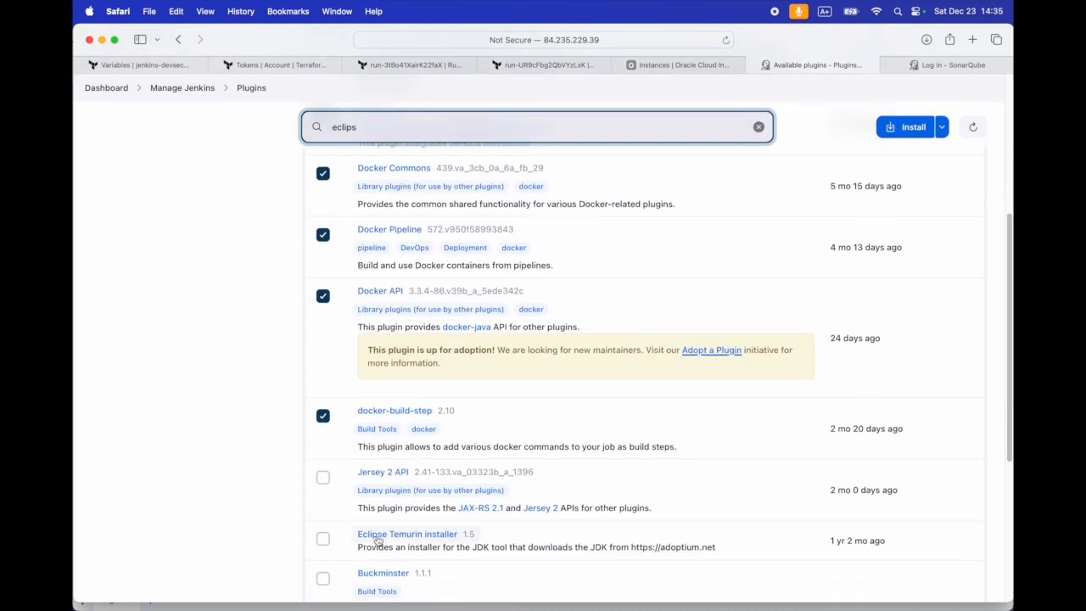
click(324, 539)
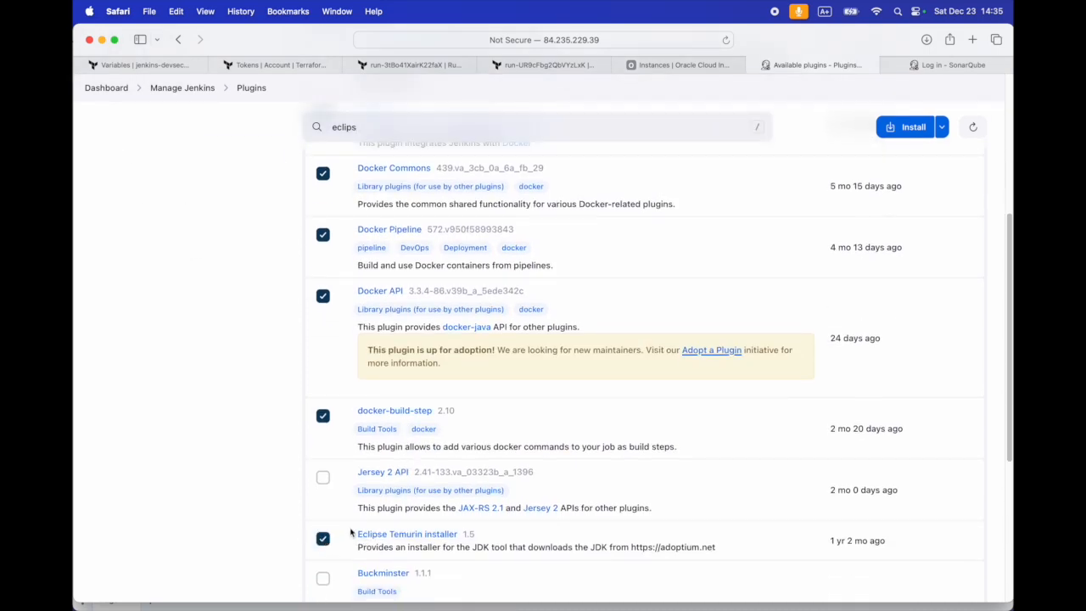
scroll(488, 392, up, 5)
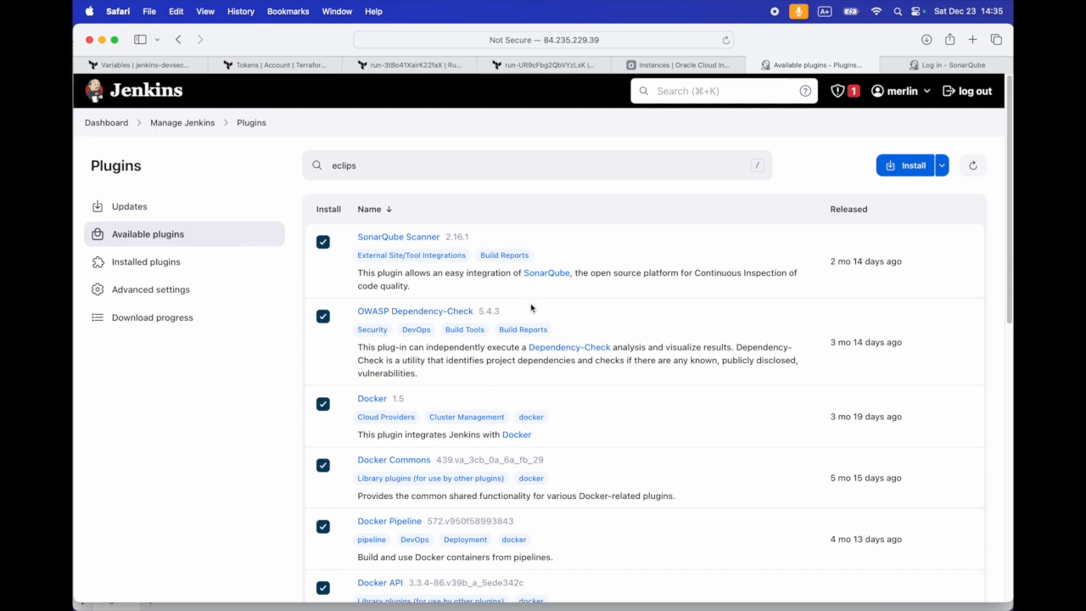
Step: Check the pipeline diagram in draw.io once more, return to Safari, and install all the selected Jenkins plugins
key(super+Tab)
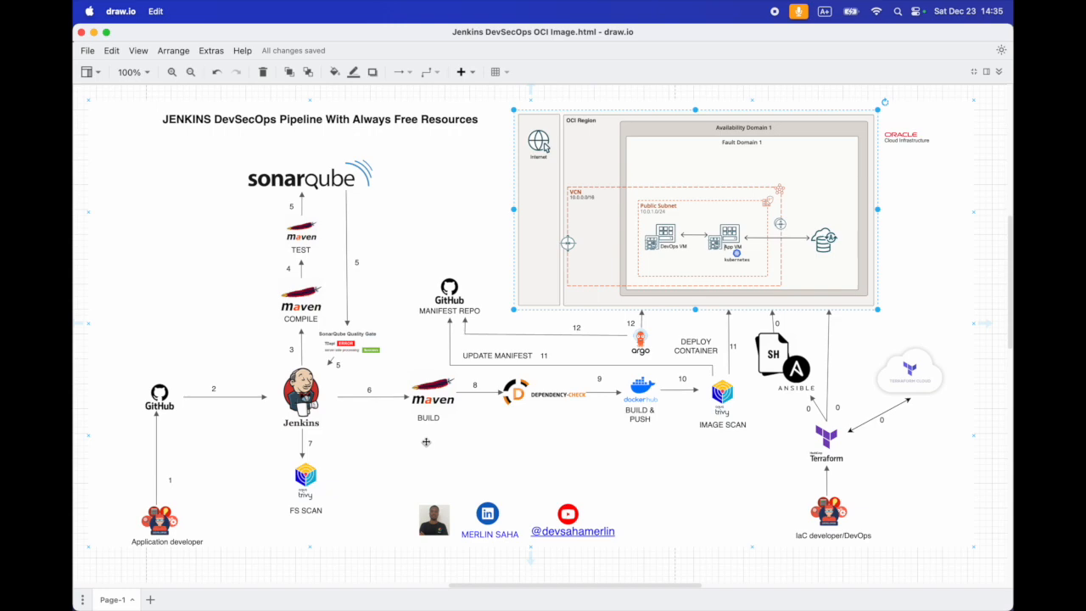
key(super+Tab)
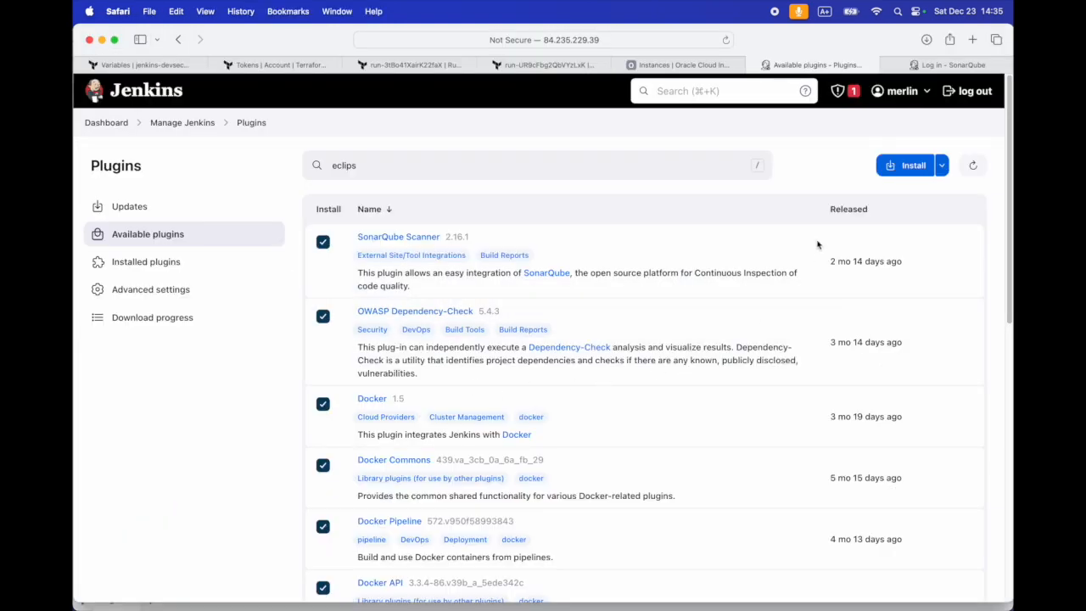
click(909, 167)
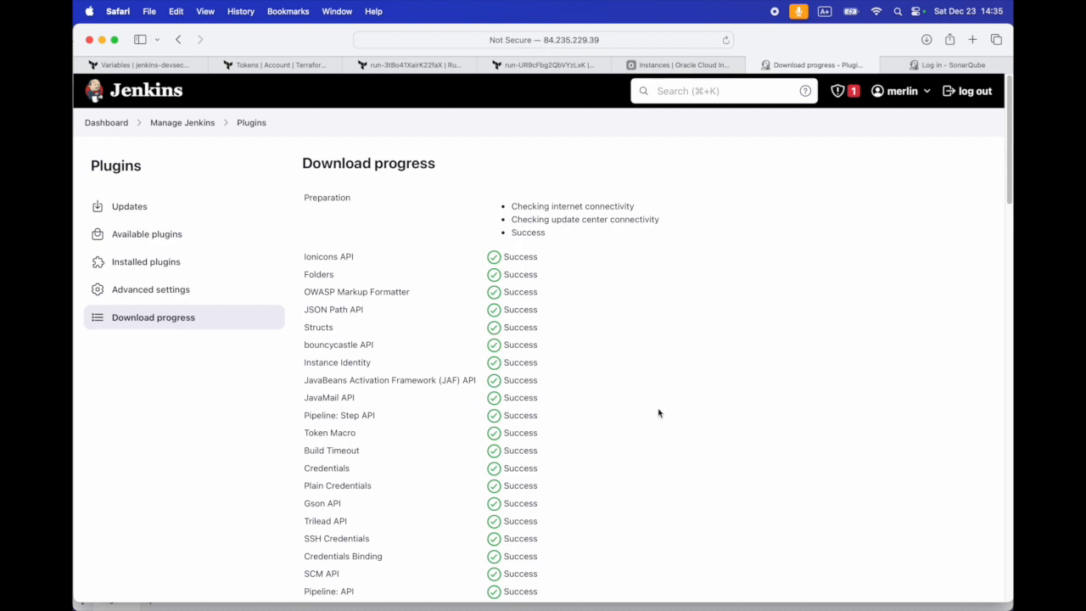
Step: Review the plugin download progress and have Jenkins restart when installation is complete and no jobs are running
scroll(659, 414, down, 20)
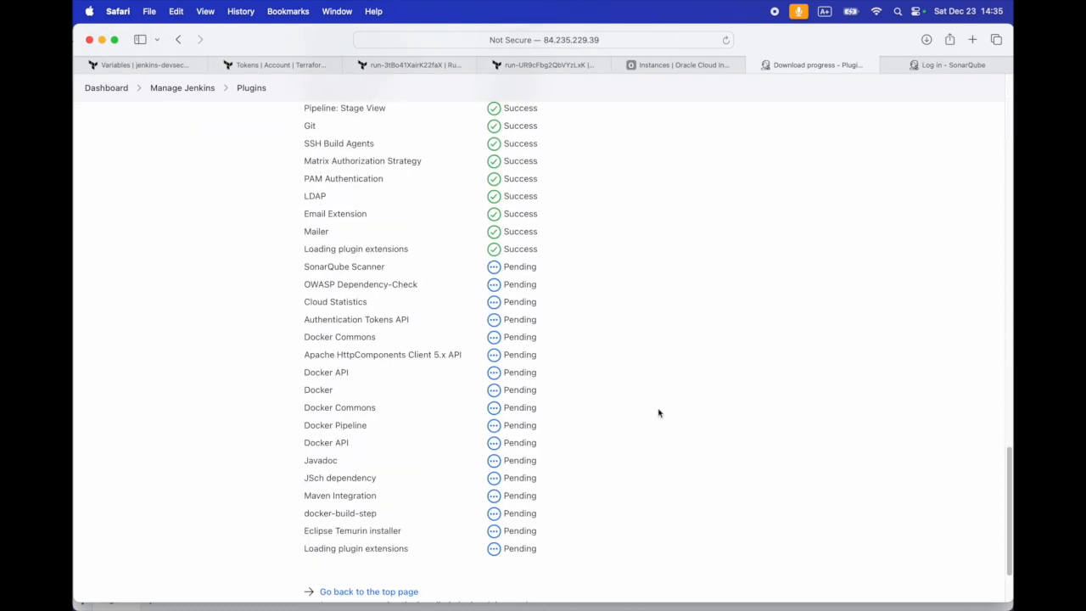
scroll(658, 414, down, 3)
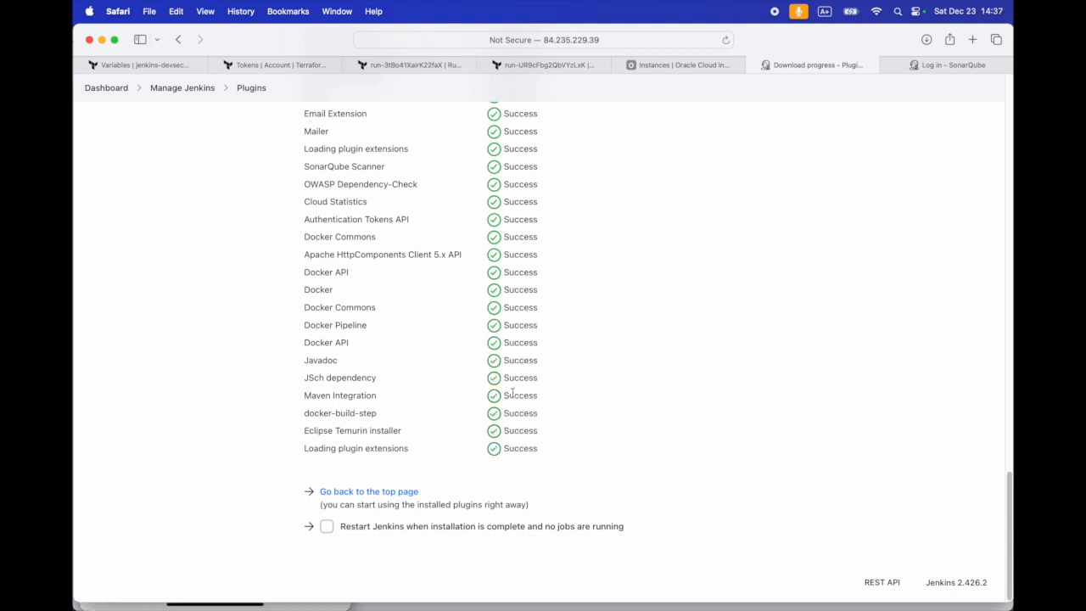
scroll(526, 433, up, 10)
scroll(499, 339, up, 10)
scroll(499, 339, down, 20)
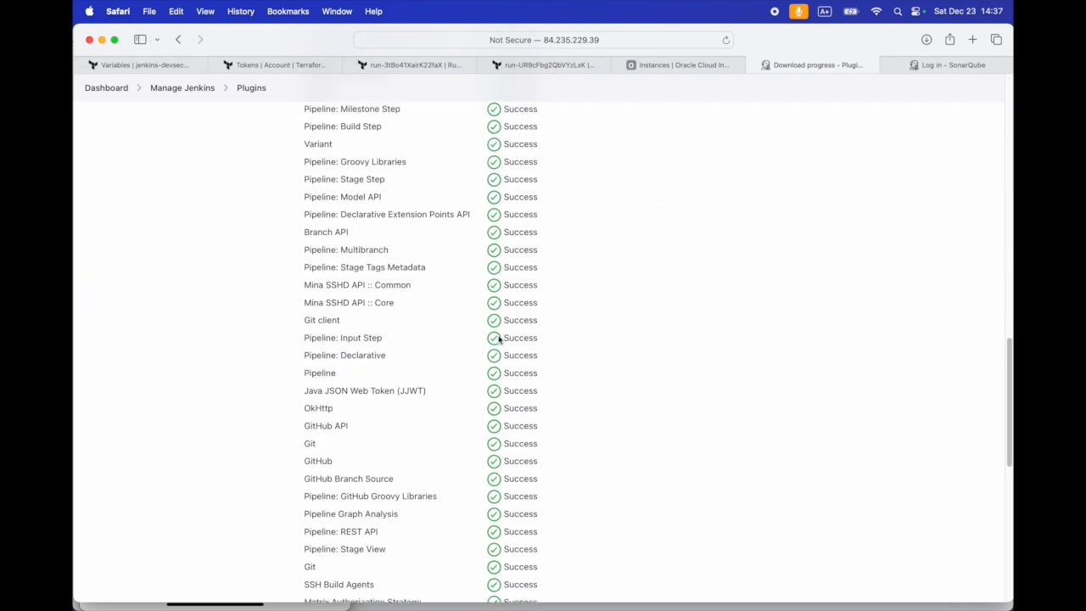
click(329, 528)
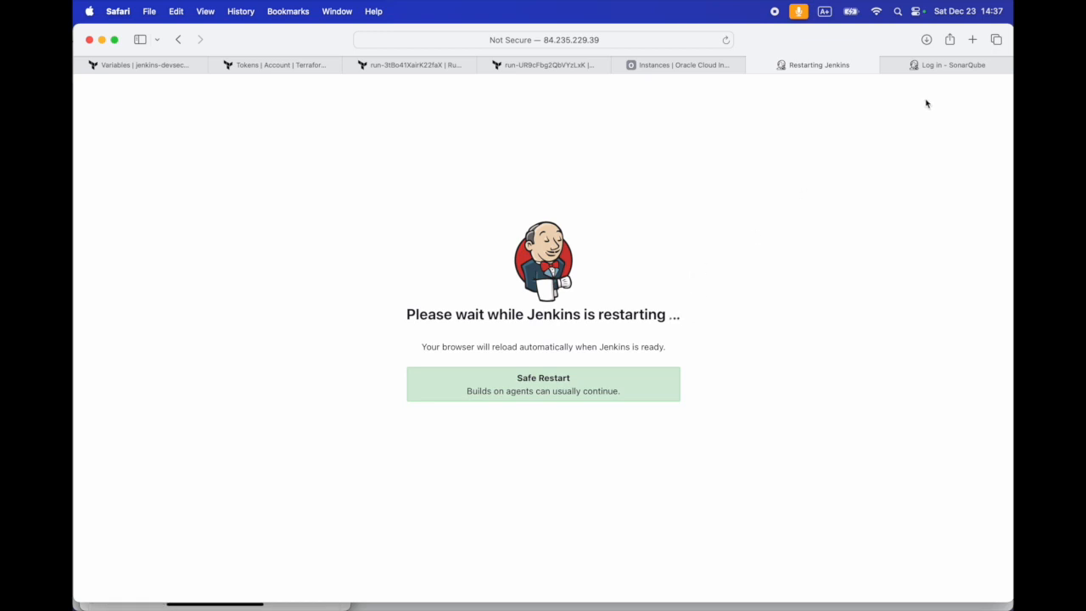
click(927, 68)
click(839, 68)
key(super+Tab)
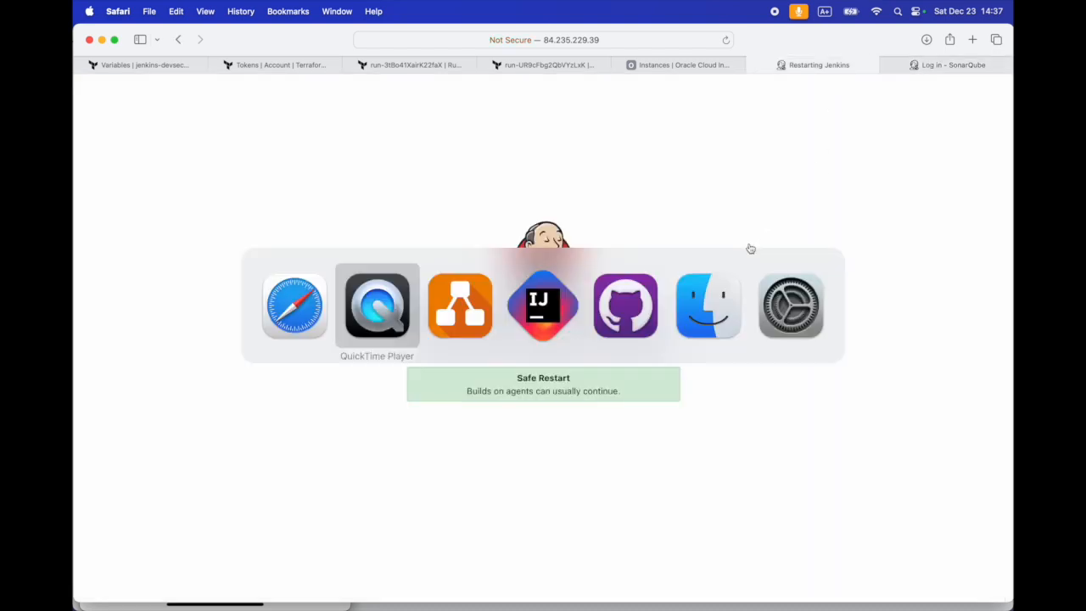
key(super+Tab)
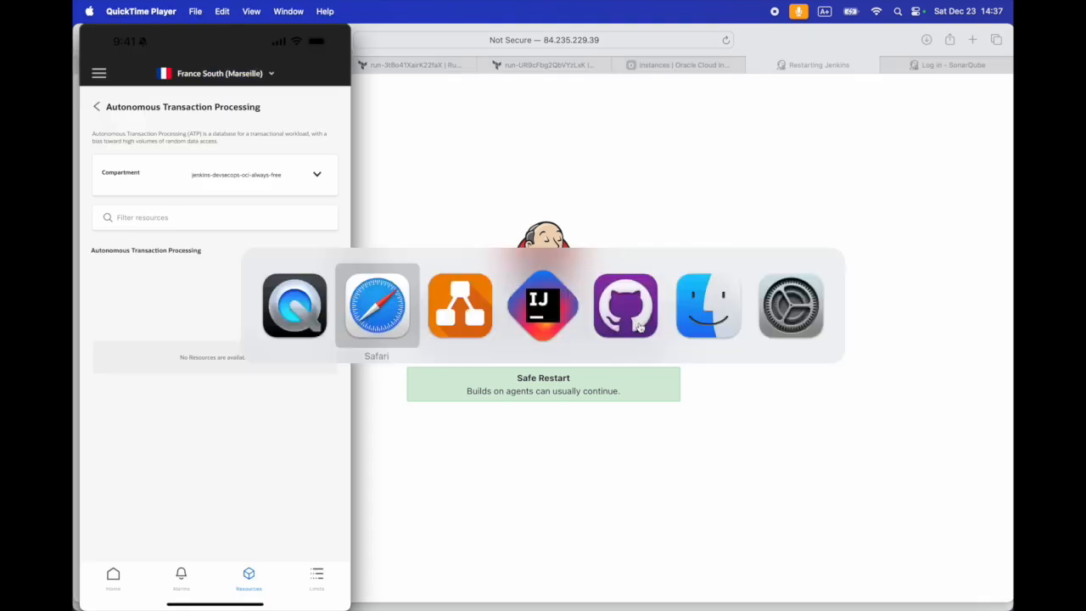
Step: Switch to IntelliJ IDEA and copy the Jenkins password from the comment at the end of devops.tf
key(super+Tab)
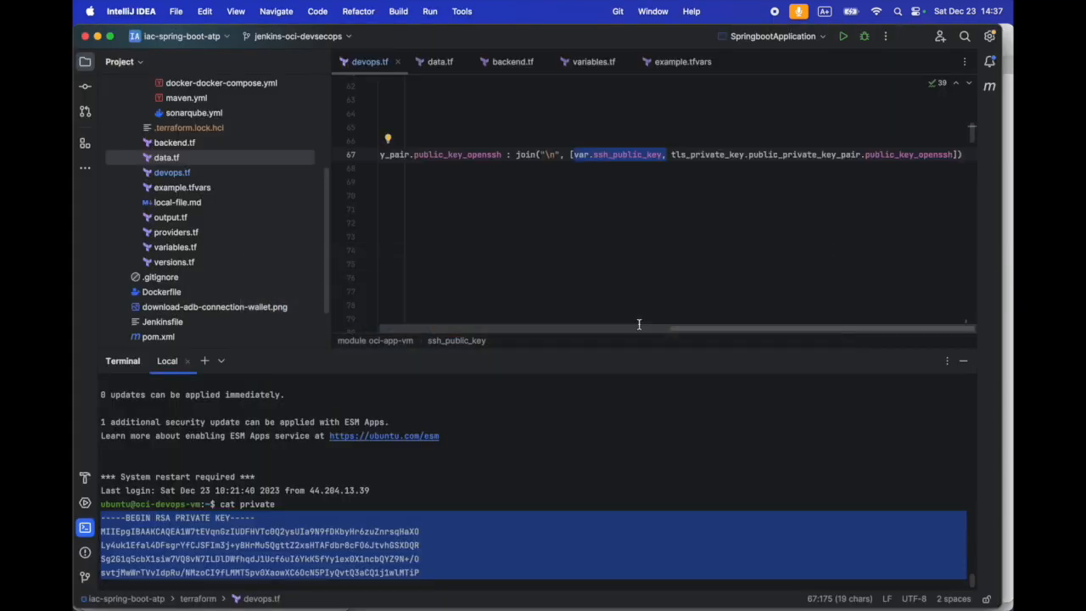
key(super+Tab)
key(super+Tab)
drag(714, 331, 480, 326)
scroll(626, 291, down, 10)
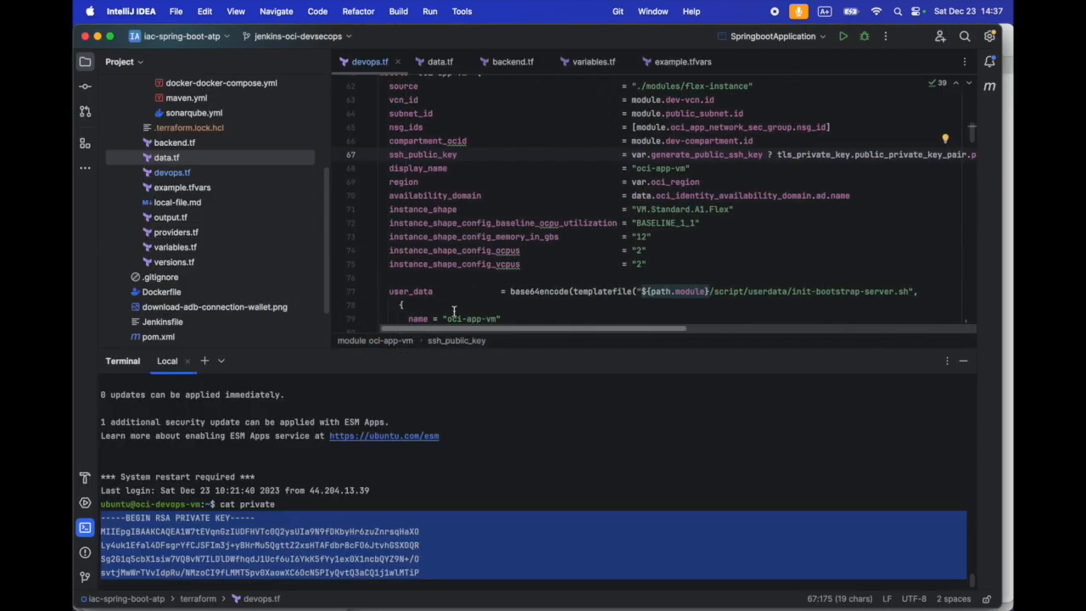
scroll(626, 291, down, 3)
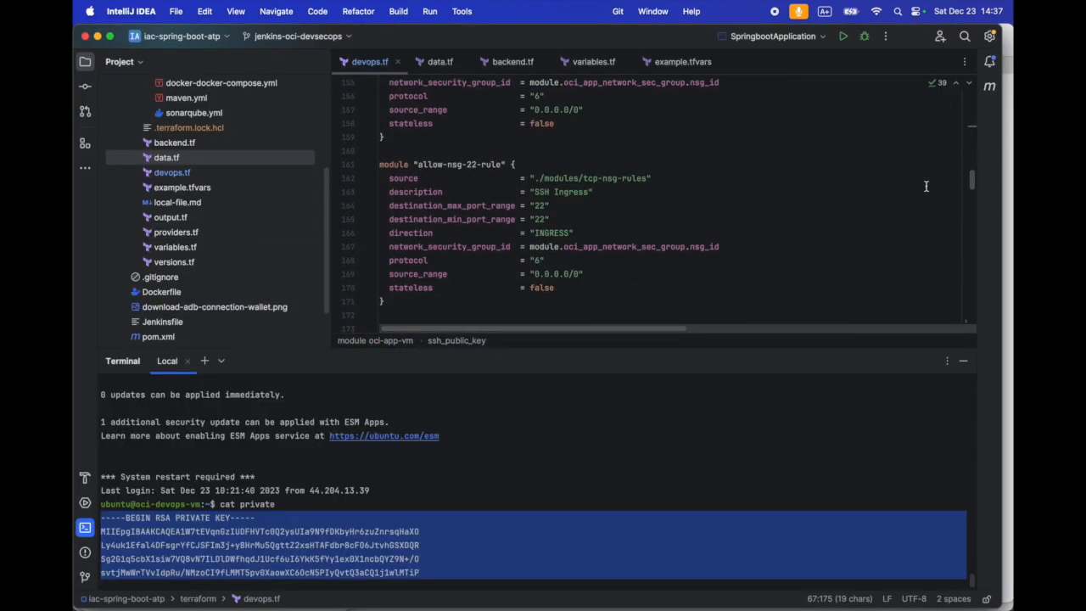
drag(974, 175, 960, 318)
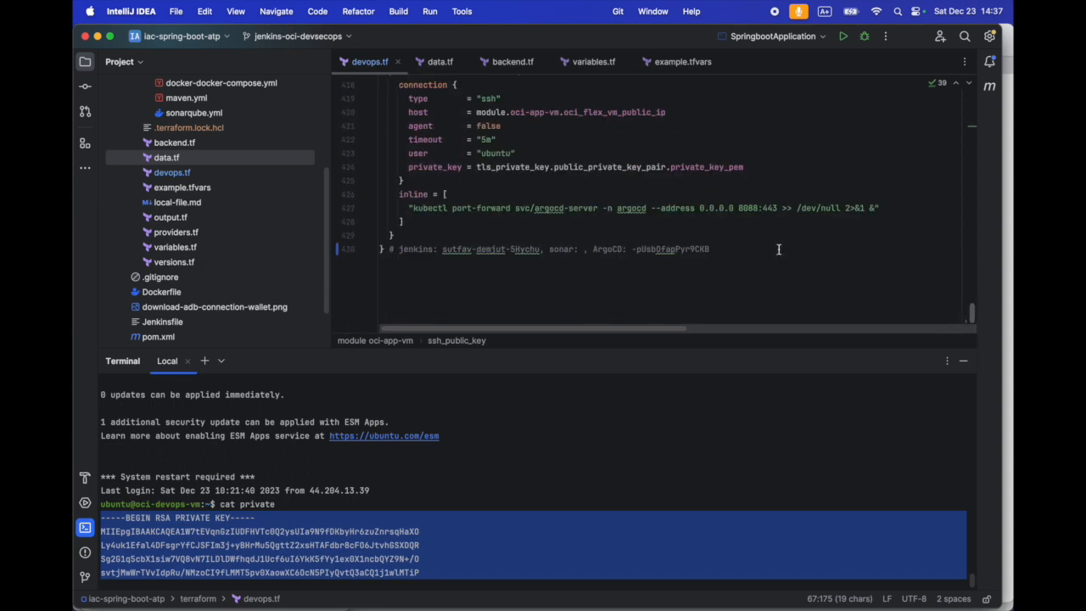
drag(443, 250, 539, 250)
Step: Return to Safari and sign in to Jenkins with the account's username and the copied password
key(super+Tab)
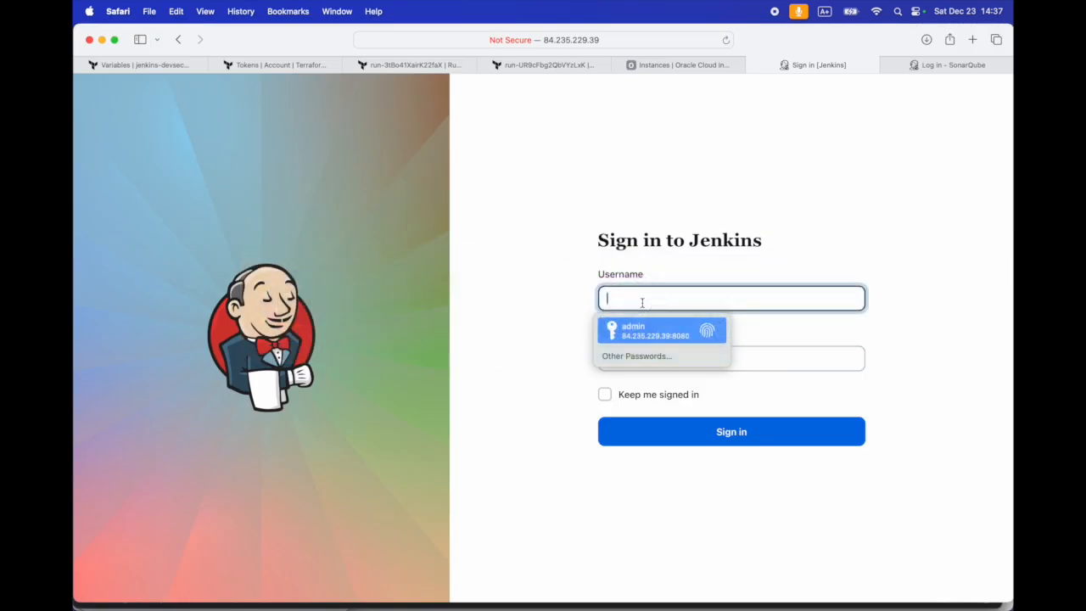
text(in)
key(Tab)
key(super+v)
click(715, 431)
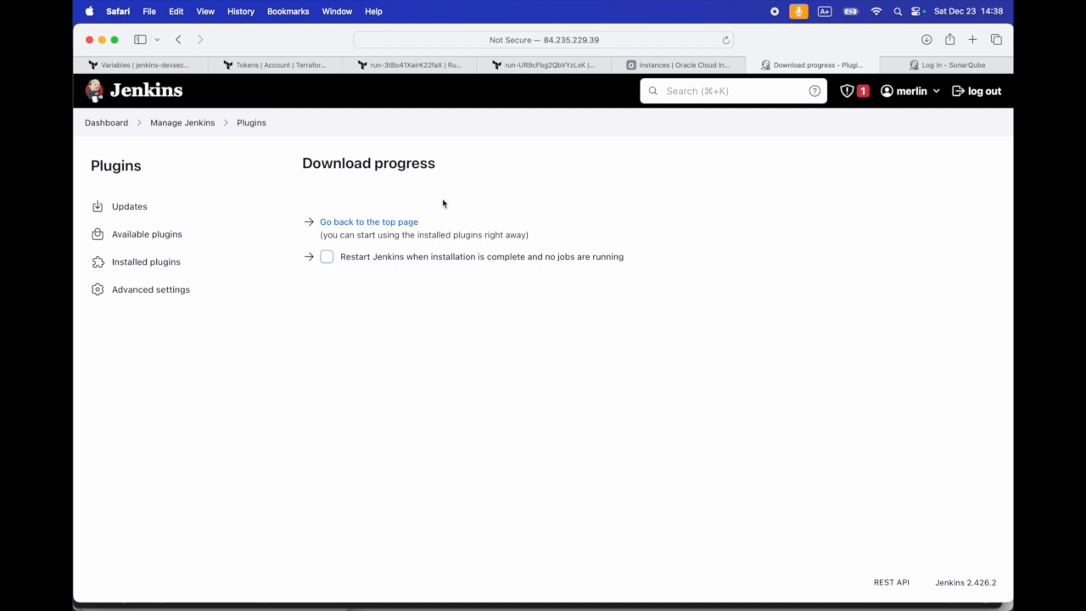
Step: Start a new Username with password entry in the Jenkins global credentials and enter the Docker Hub username
click(181, 128)
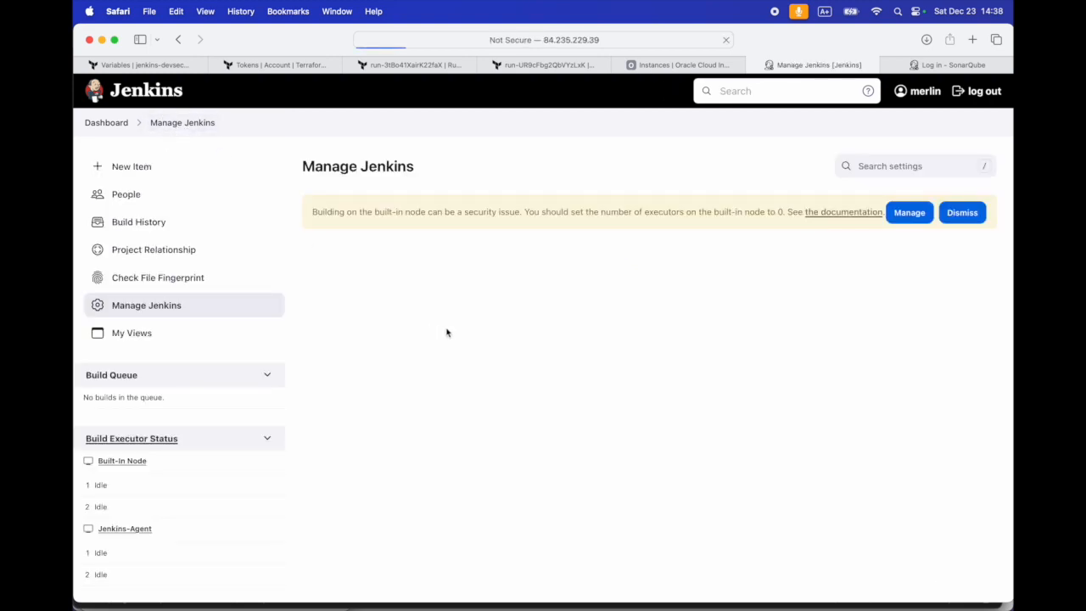
click(606, 524)
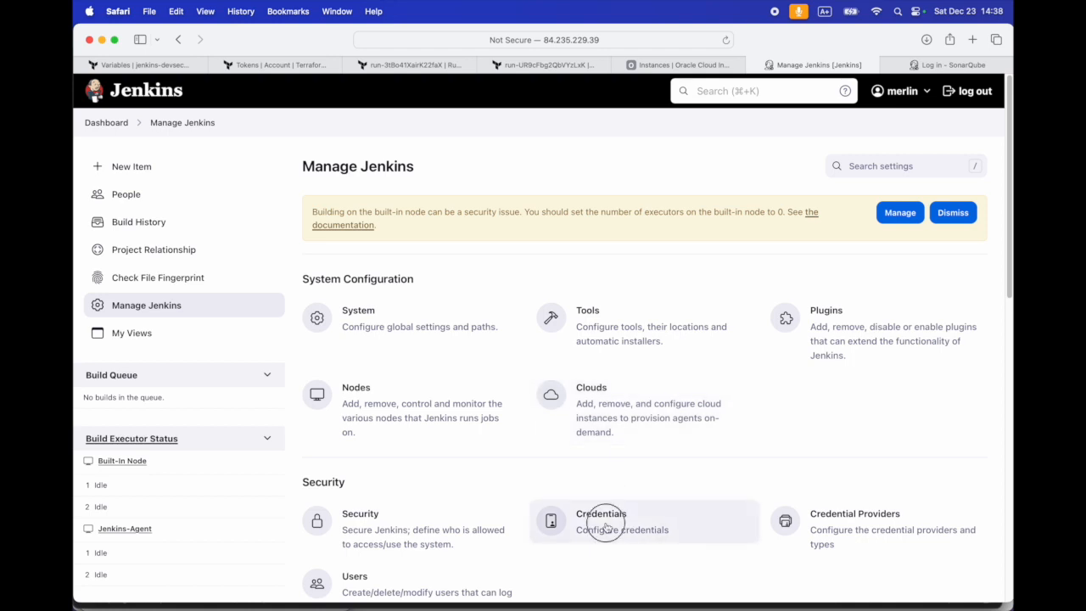
click(389, 354)
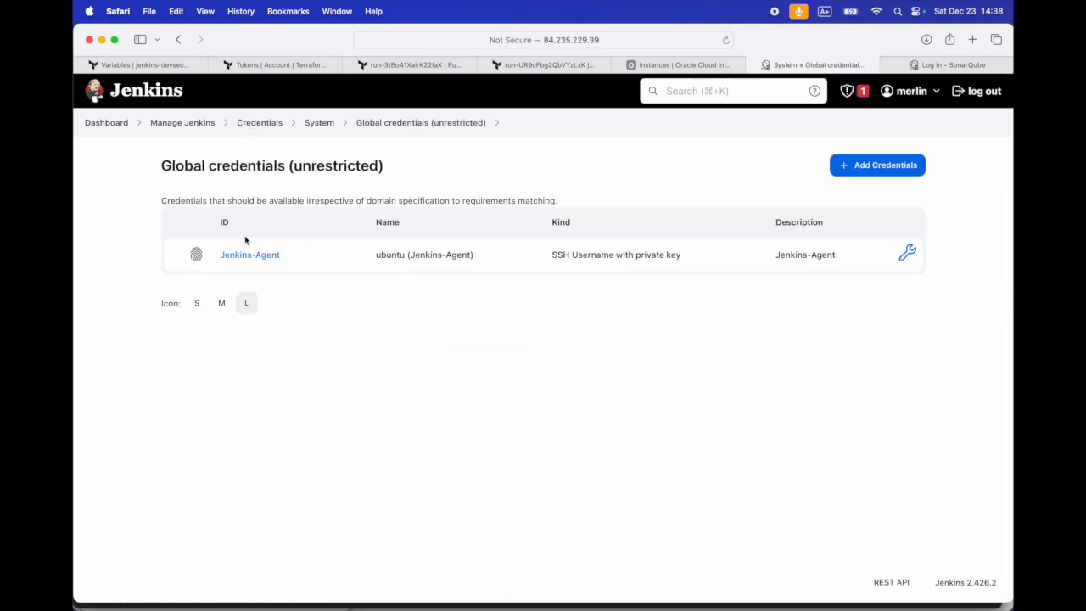
click(890, 170)
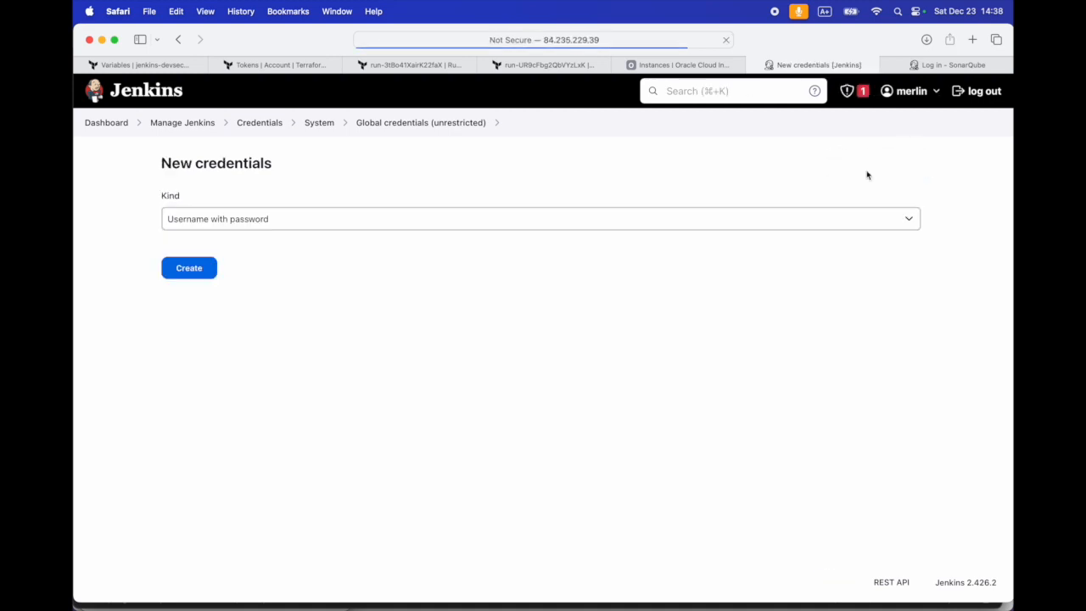
click(231, 336)
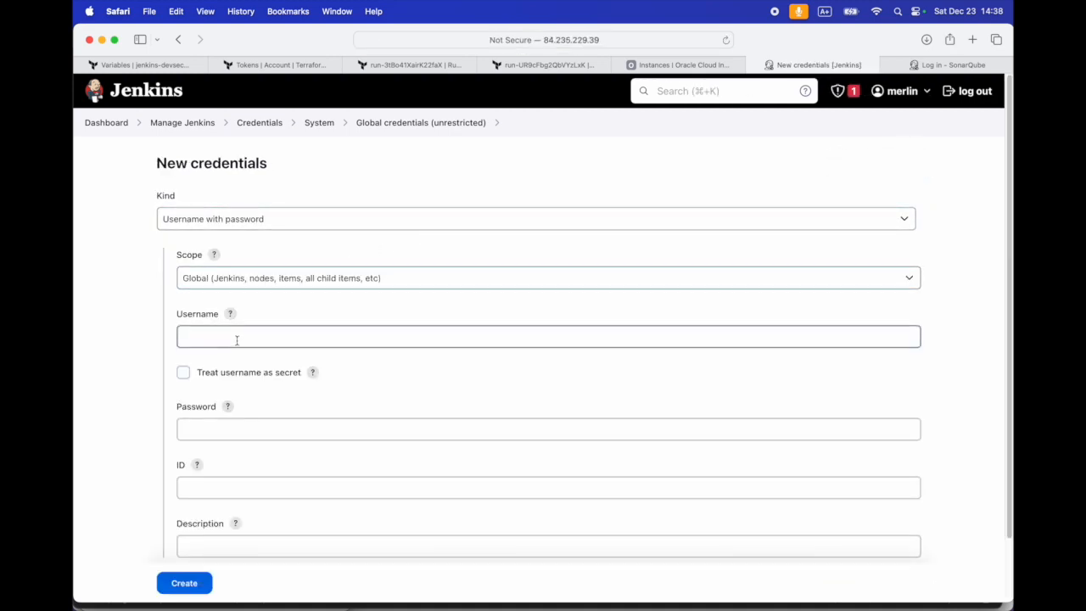
text(devsahamerlin)
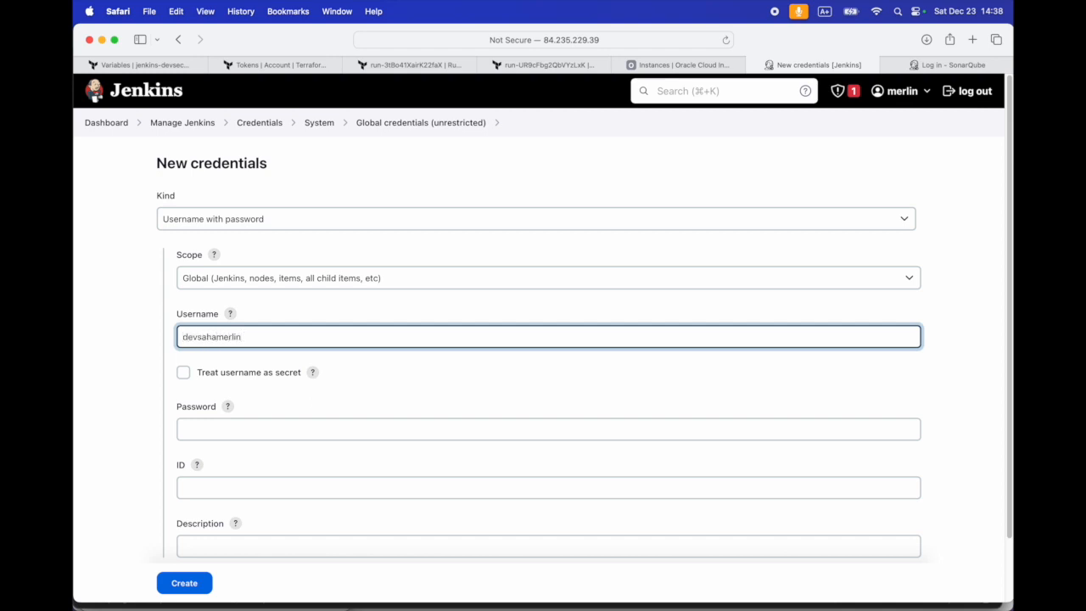
Step: Set the new credential's ID and description to docker
click(191, 485)
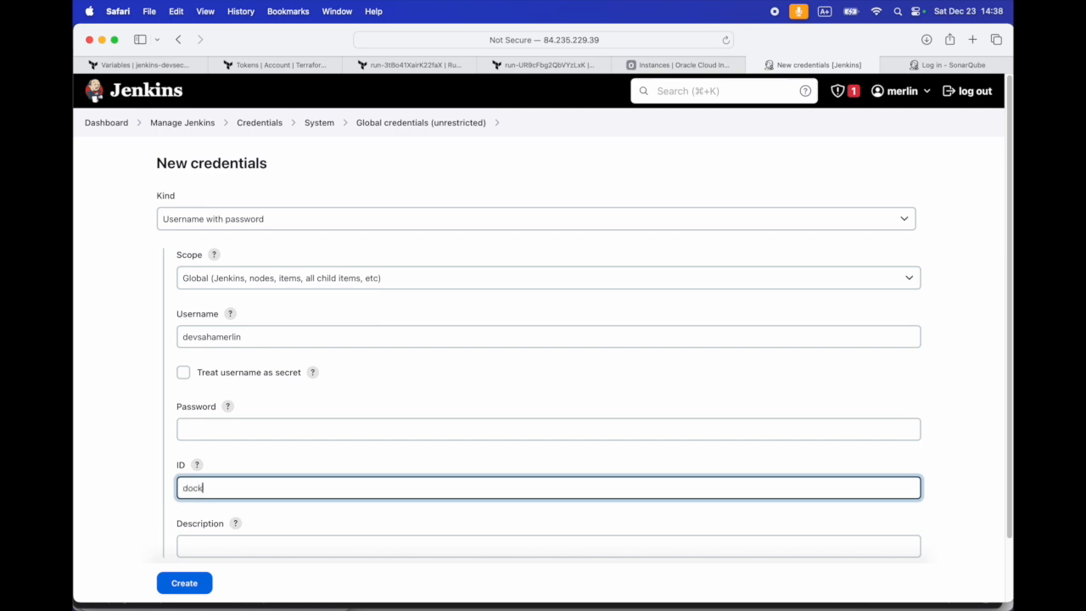
double_click(192, 490)
key(super+c)
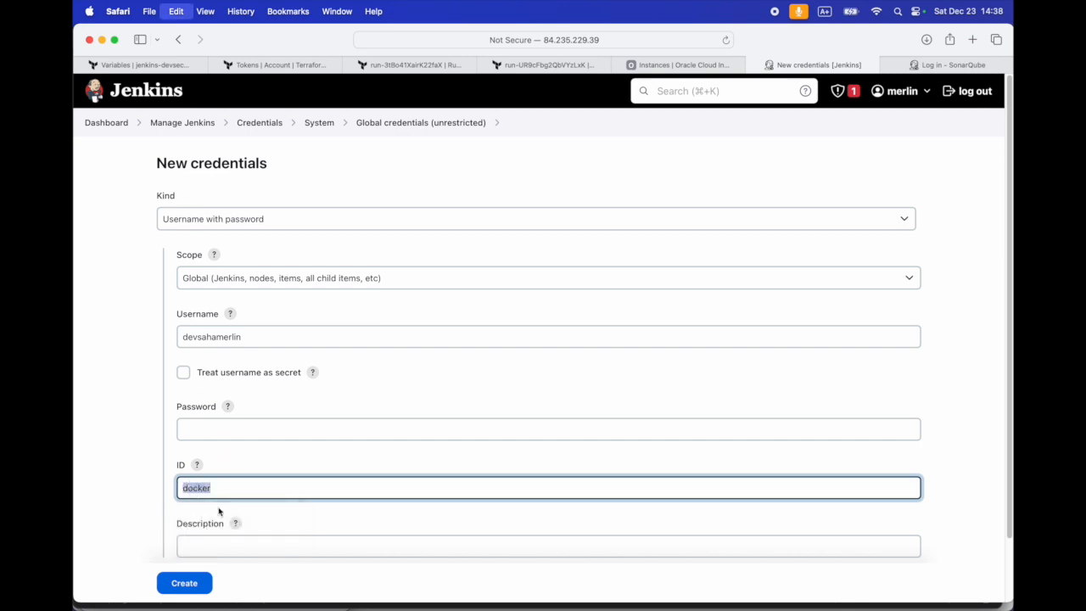
click(210, 538)
key(super+v)
click(274, 516)
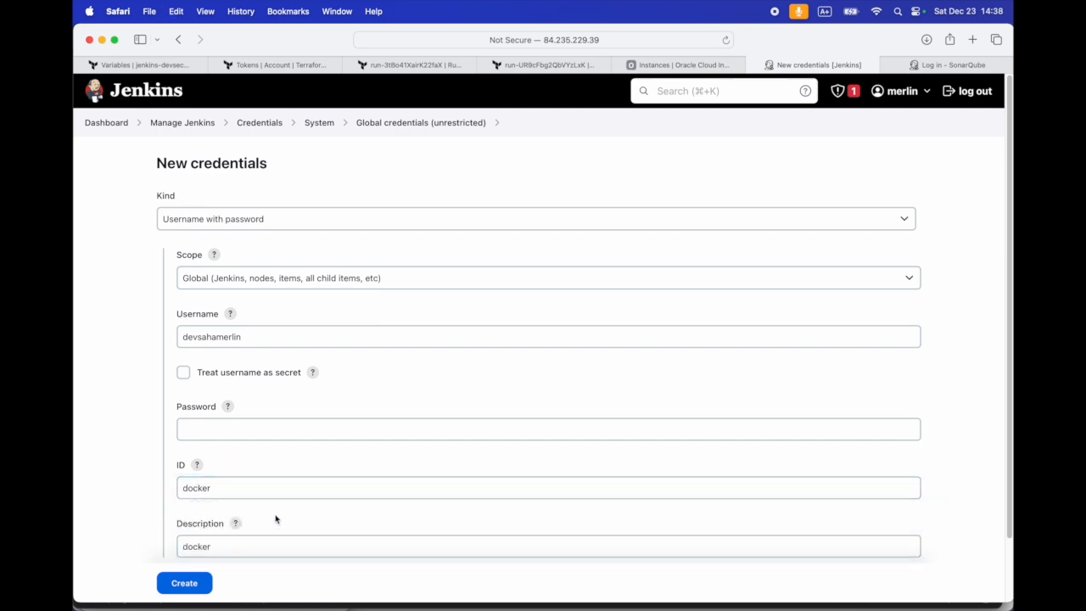
Step: Switch to System Settings, close the github.com password entry and open the saved hub.docker.com entry
scroll(276, 519, down, 2)
key(super+Tab)
key(super+Tab)
key(super+Tab)
key(super+Tab)
key(super+Tab)
key(super+Tab)
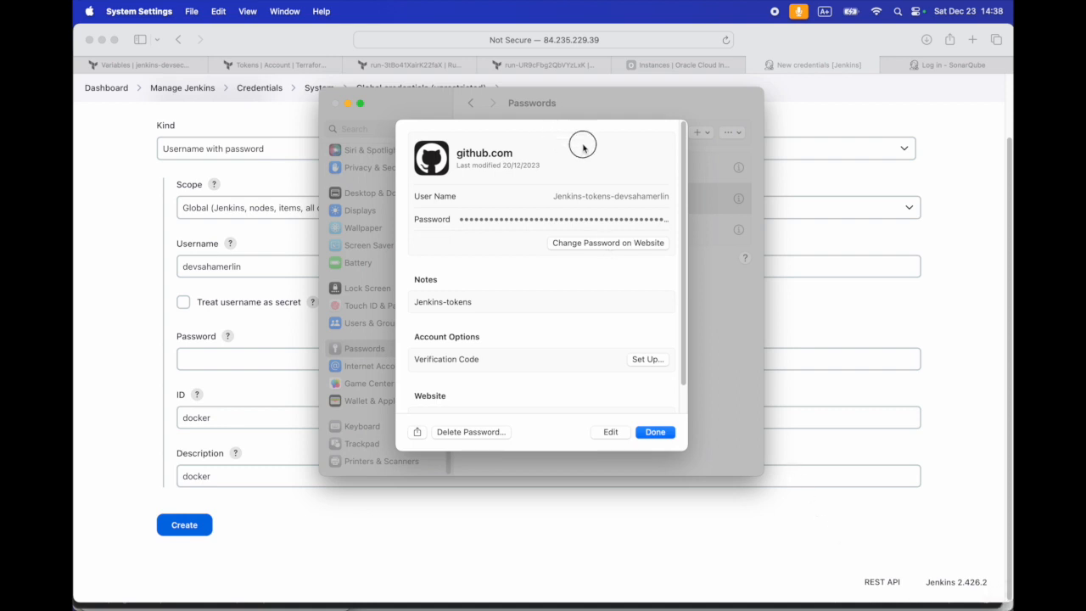
click(643, 434)
double_click(521, 174)
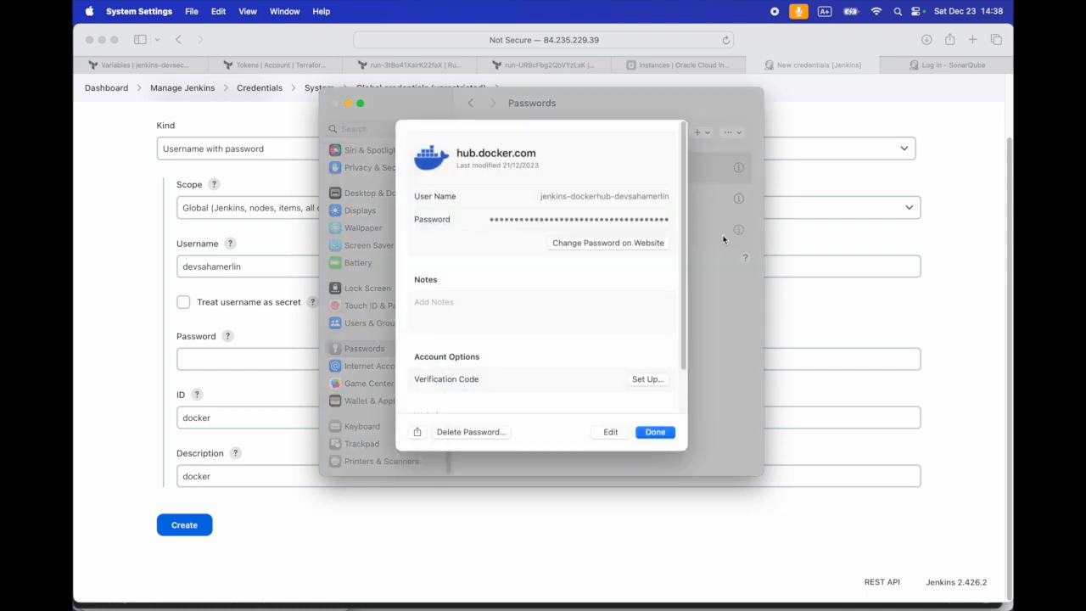
click(635, 246)
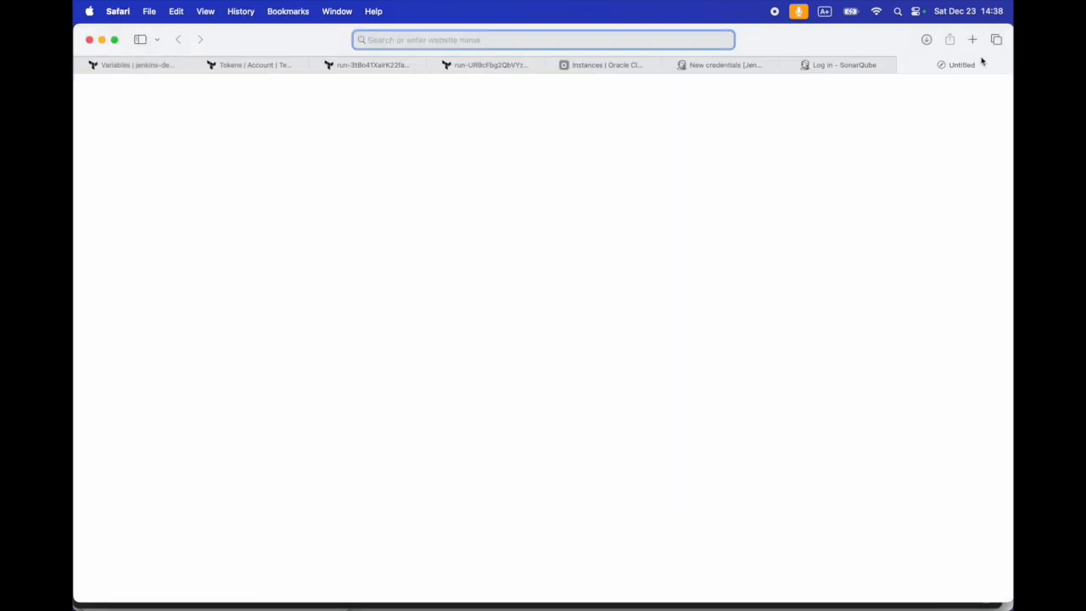
click(907, 65)
key(super+Tab)
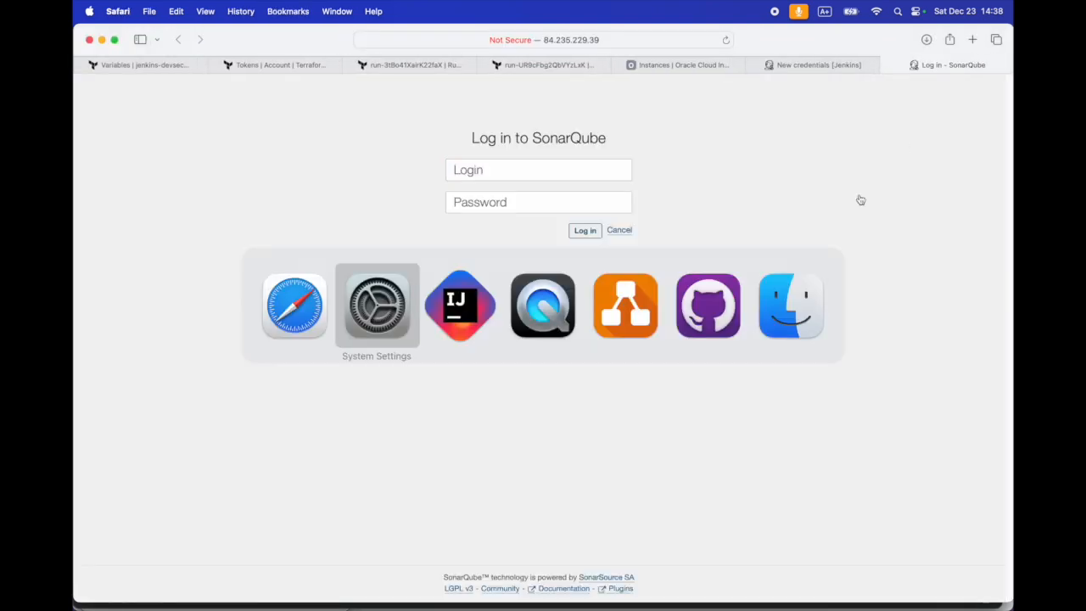
Step: Copy the saved hub.docker.com password and return to Safari
click(581, 221)
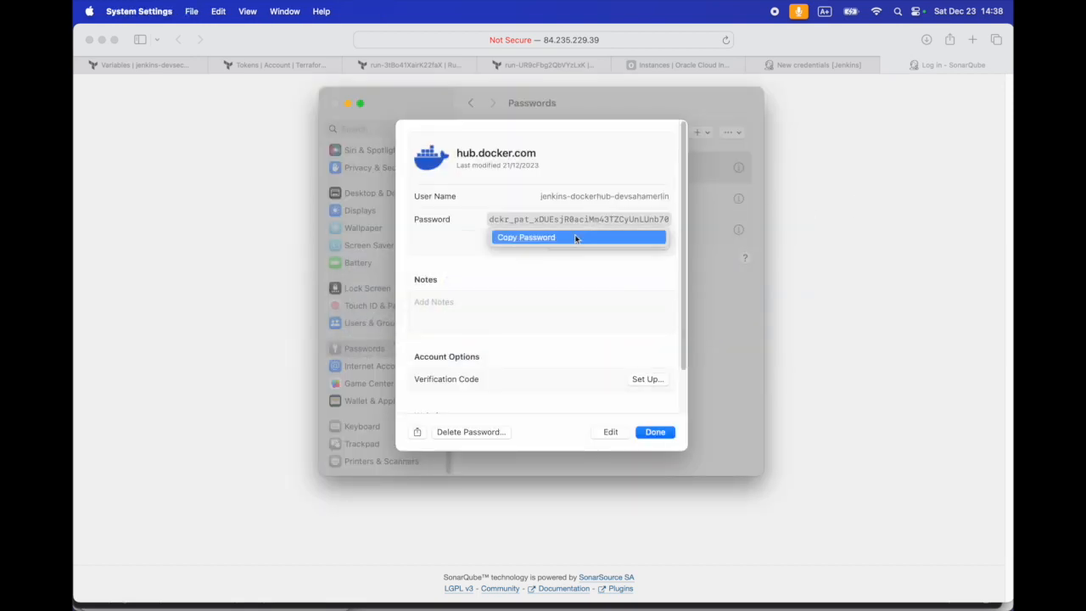
click(544, 238)
click(943, 263)
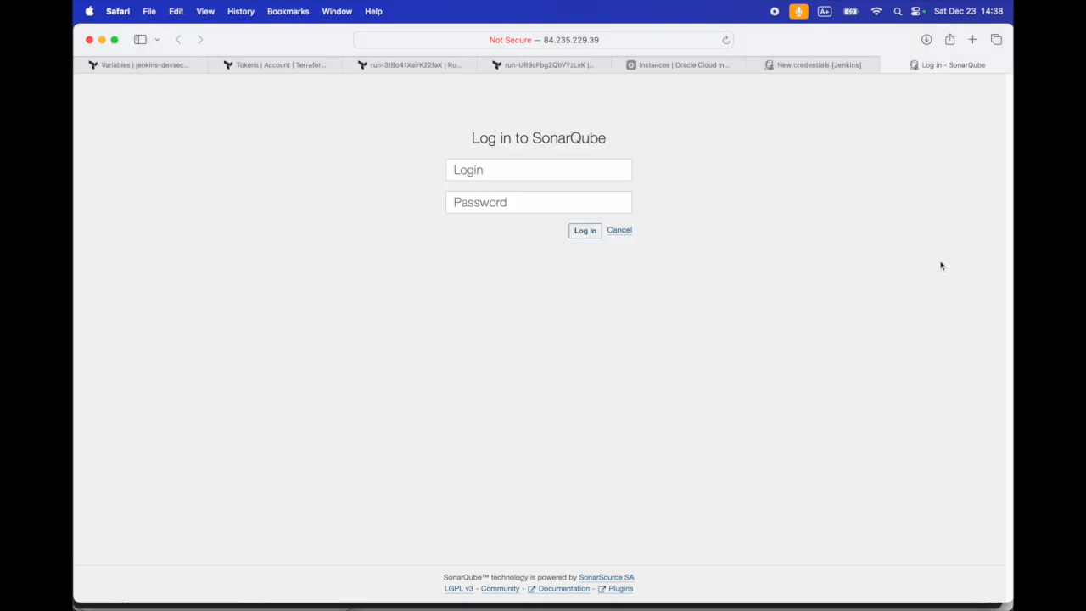
Step: Paste the Docker Hub access token as the docker credential's password and create the credential
click(792, 65)
click(264, 357)
key(super+v)
click(739, 321)
scroll(738, 322, up, 1)
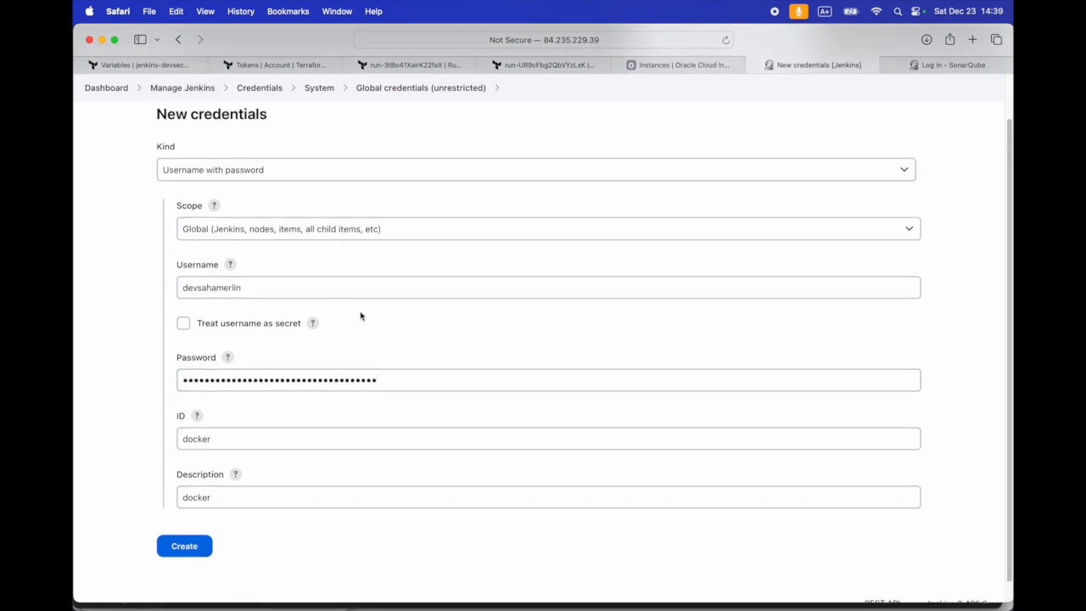
scroll(454, 344, down, 1)
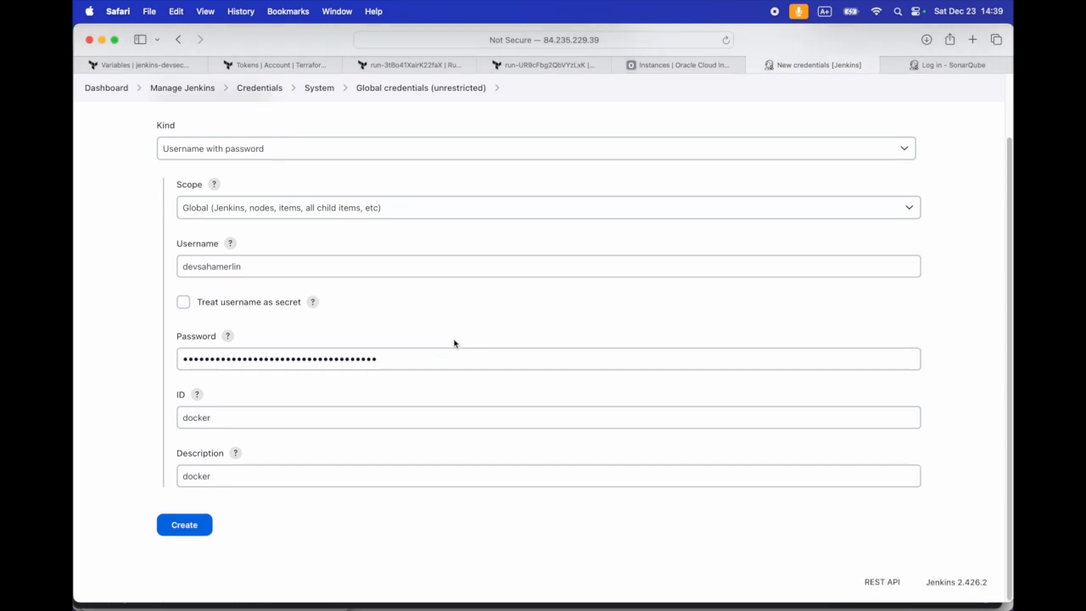
click(177, 528)
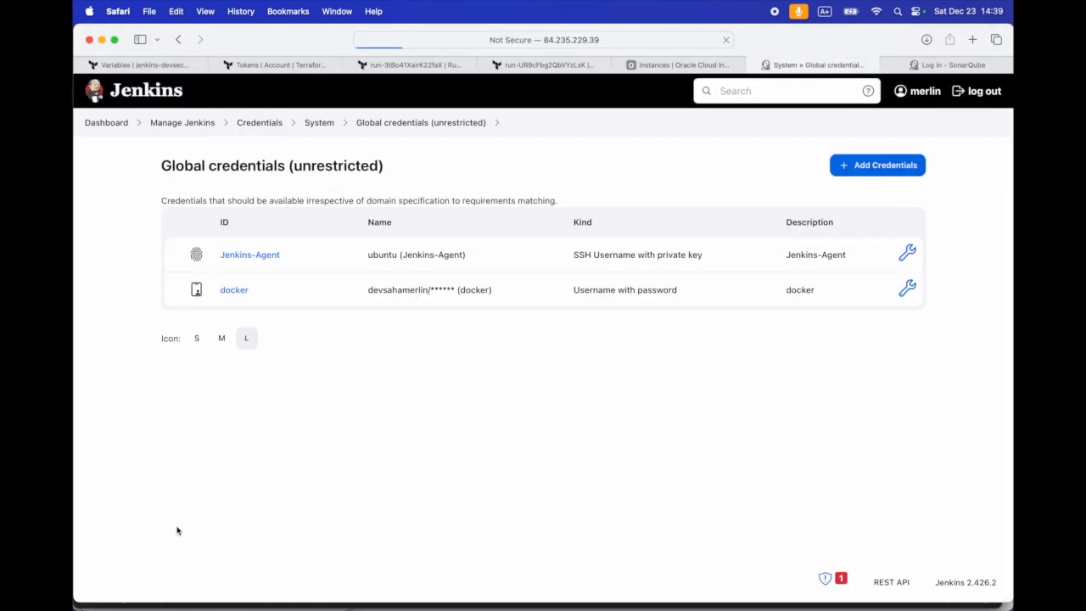
Step: Start another Username with password credential in the global credentials and enter the GitHub username
click(869, 168)
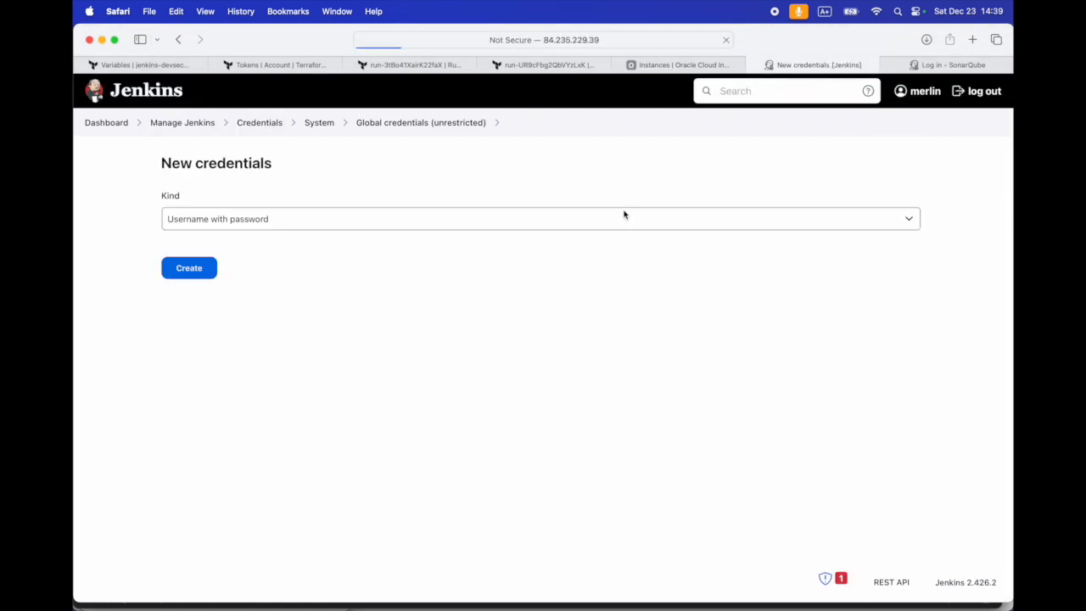
click(207, 338)
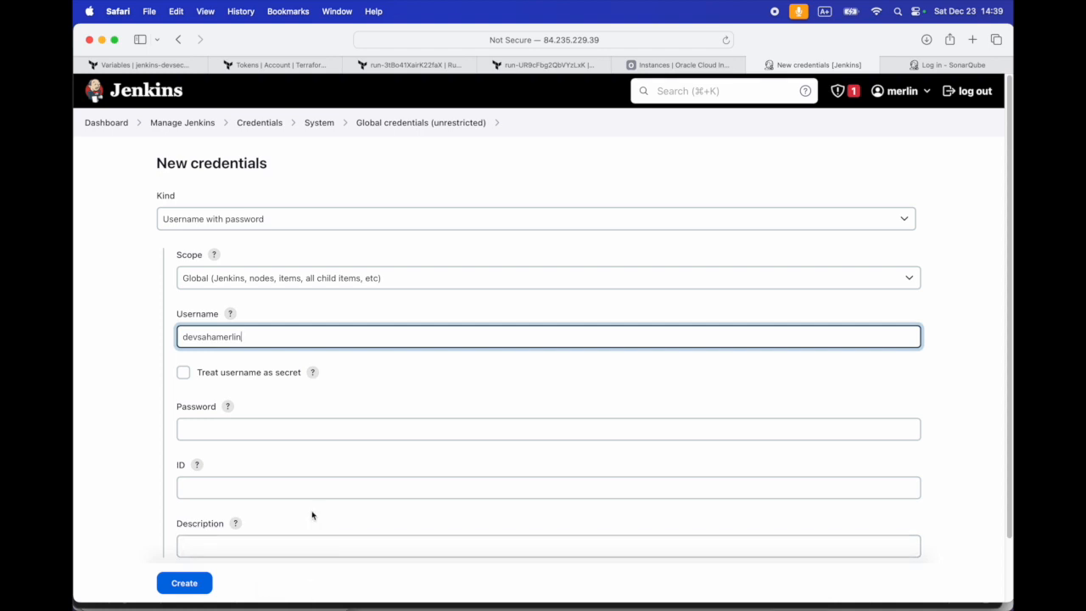
click(229, 488)
Step: Switch to IntelliJ IDEA and copy the credentialsId github-user-credentials from the Jenkinsfile's checkout scm stage
key(super+Tab)
key(super+Tab)
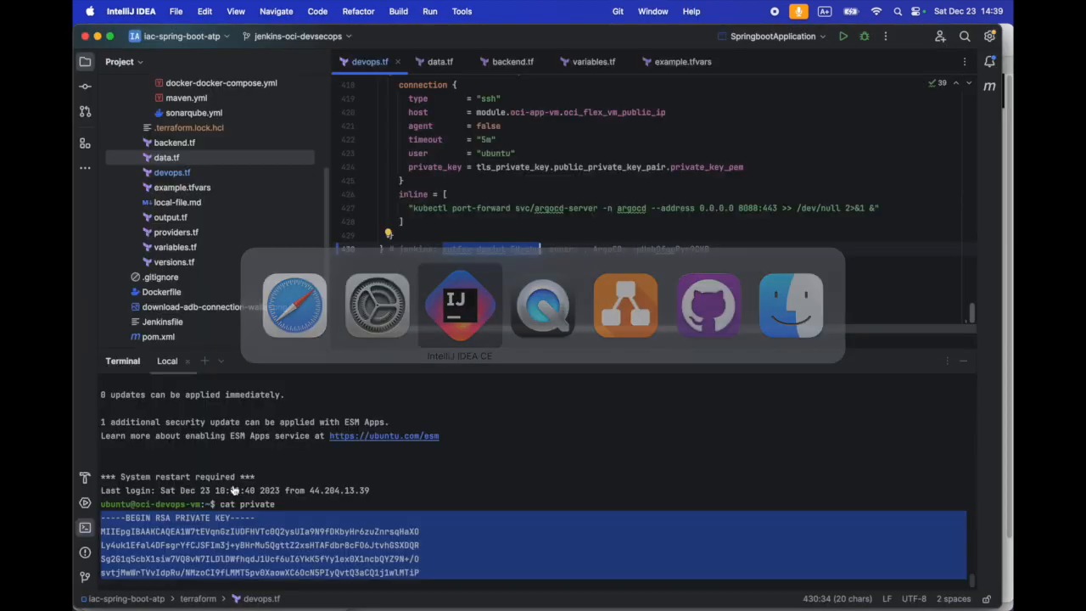
scroll(216, 298, down, 3)
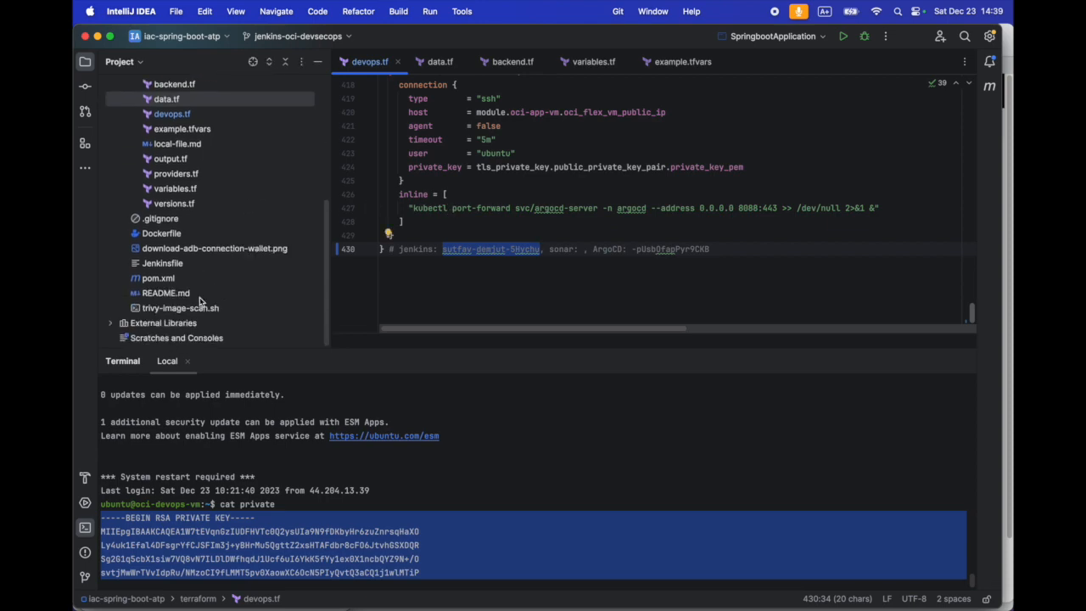
double_click(166, 263)
scroll(565, 218, up, 20)
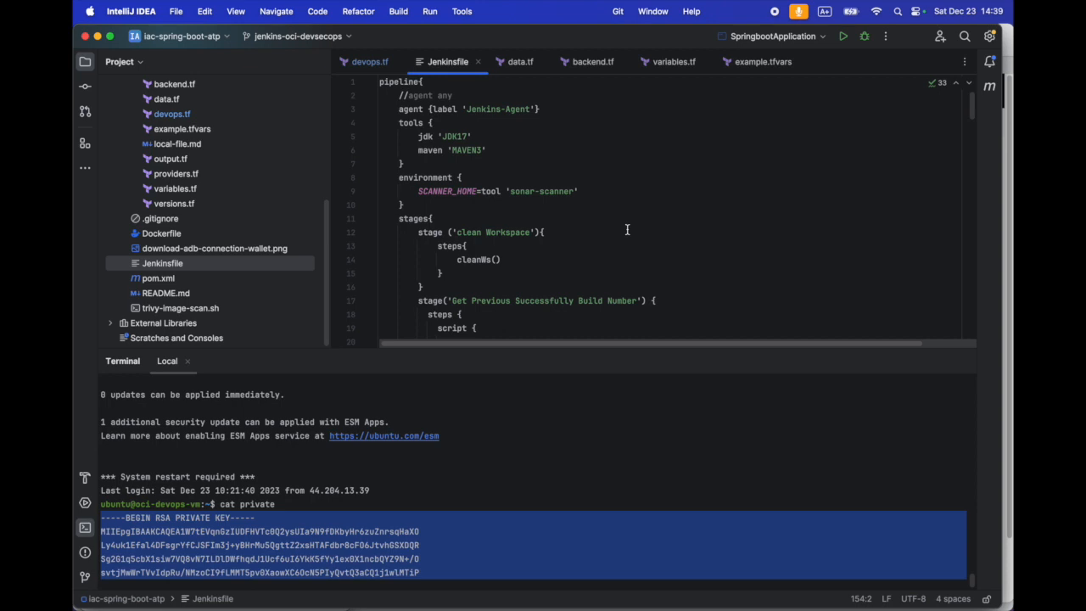
scroll(627, 229, down, 5)
scroll(628, 229, down, 5)
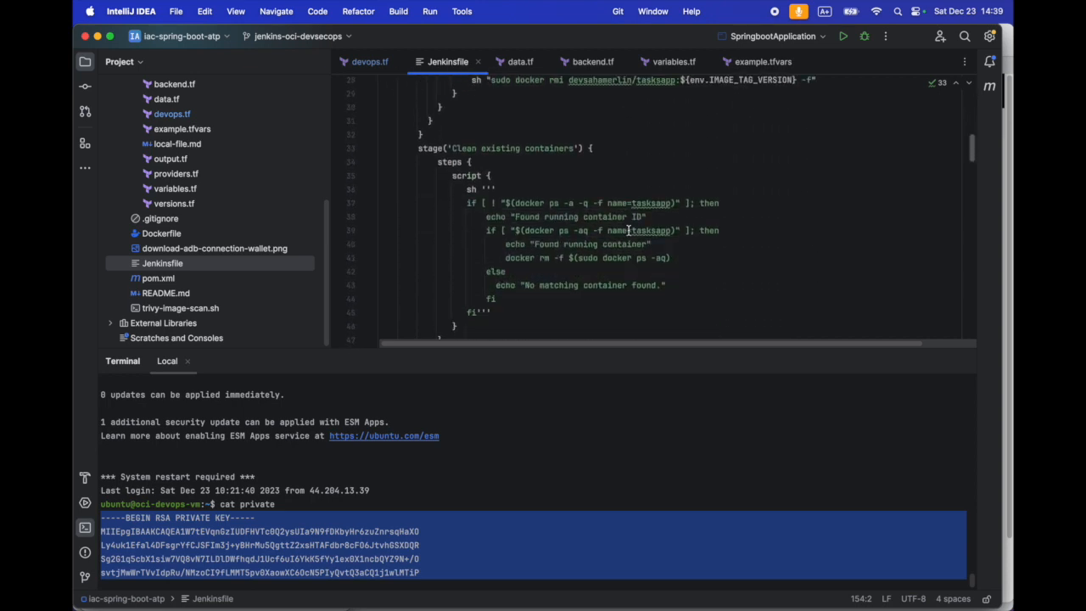
scroll(625, 251, down, 2)
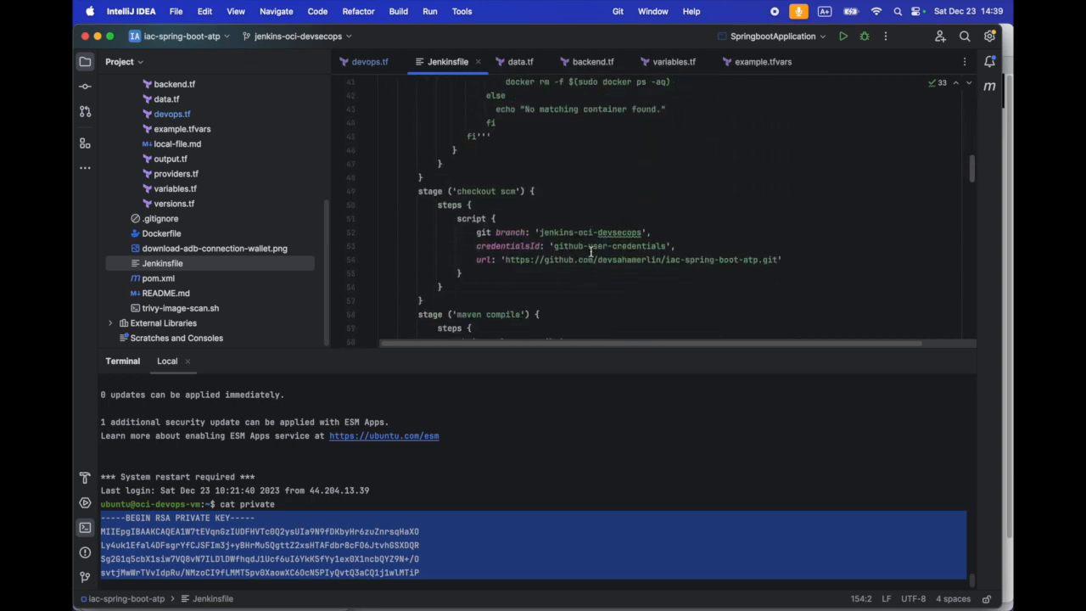
drag(555, 246, 668, 247)
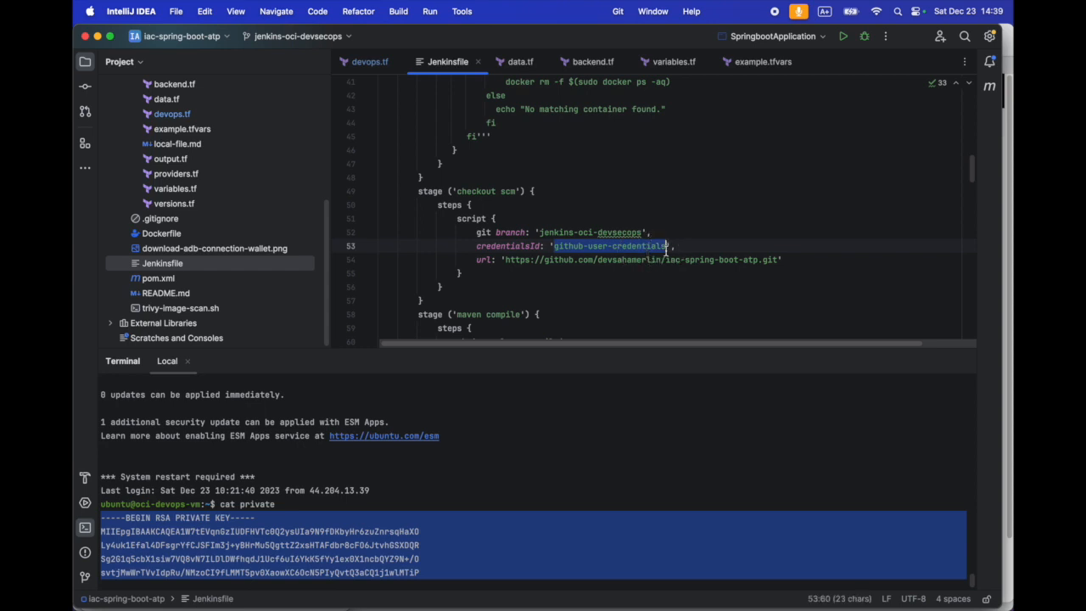
Step: Return to Safari and set the new credential's ID and description to github-user-credentials
key(super+Tab)
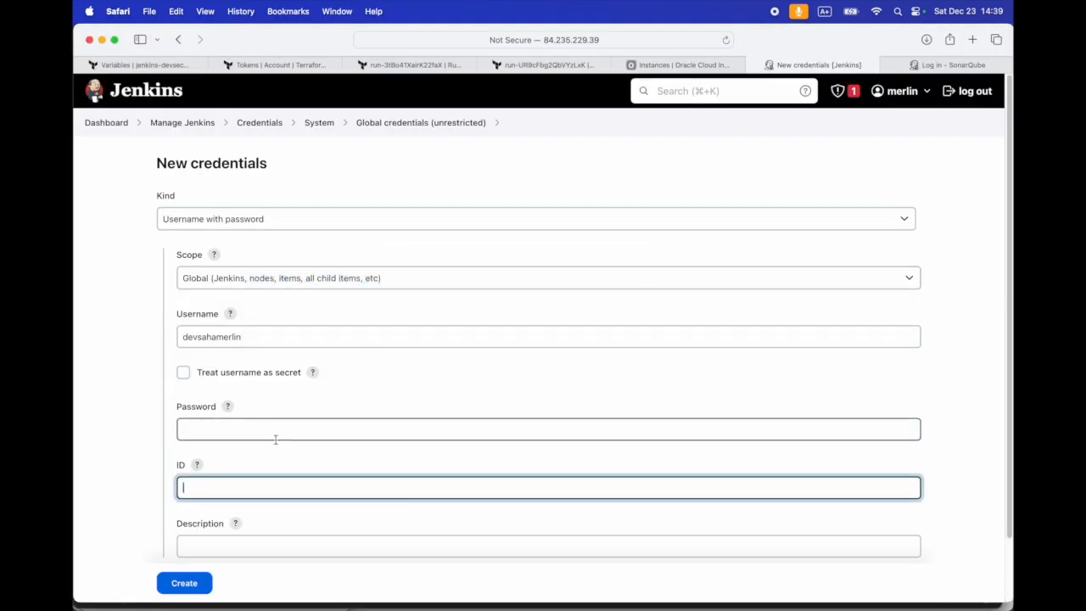
key(super+v)
scroll(291, 449, down, 2)
click(228, 485)
key(super+v)
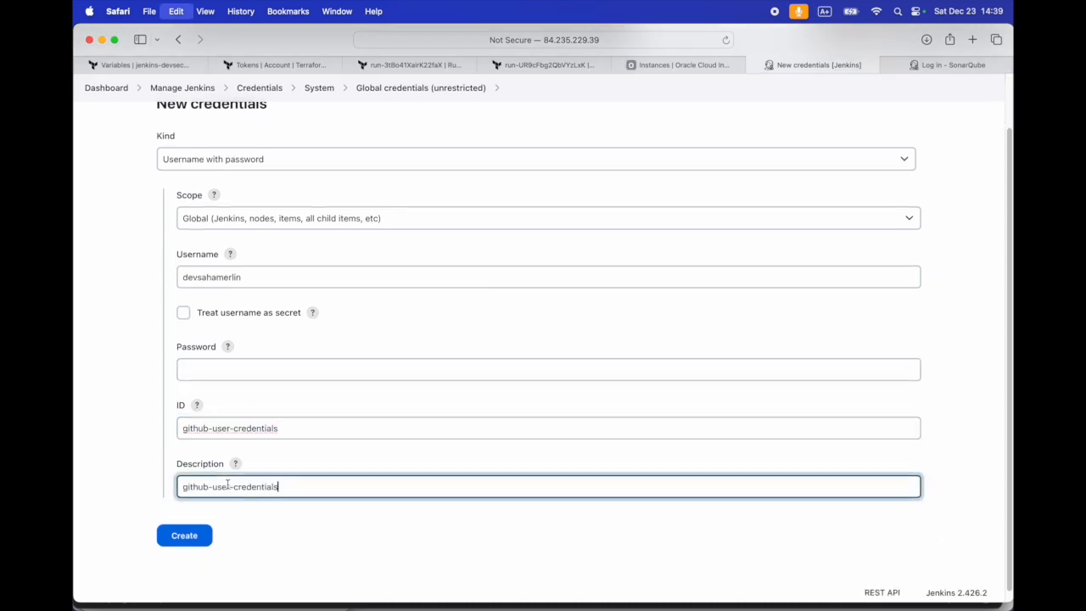
Step: Switch to System Settings and copy the saved GitHub access token
key(super+Tab)
key(super+Tab)
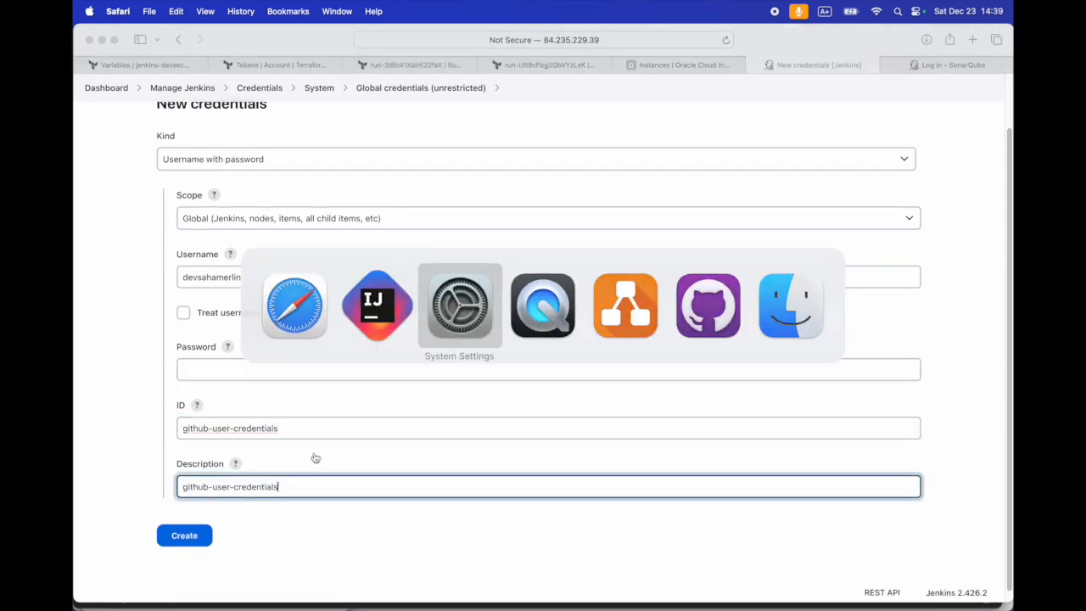
click(638, 433)
double_click(521, 204)
click(611, 219)
click(514, 238)
click(974, 293)
Step: Paste the GitHub access token as the github-user-credentials password in Jenkins and create the credential
click(285, 370)
key(super+v)
click(953, 339)
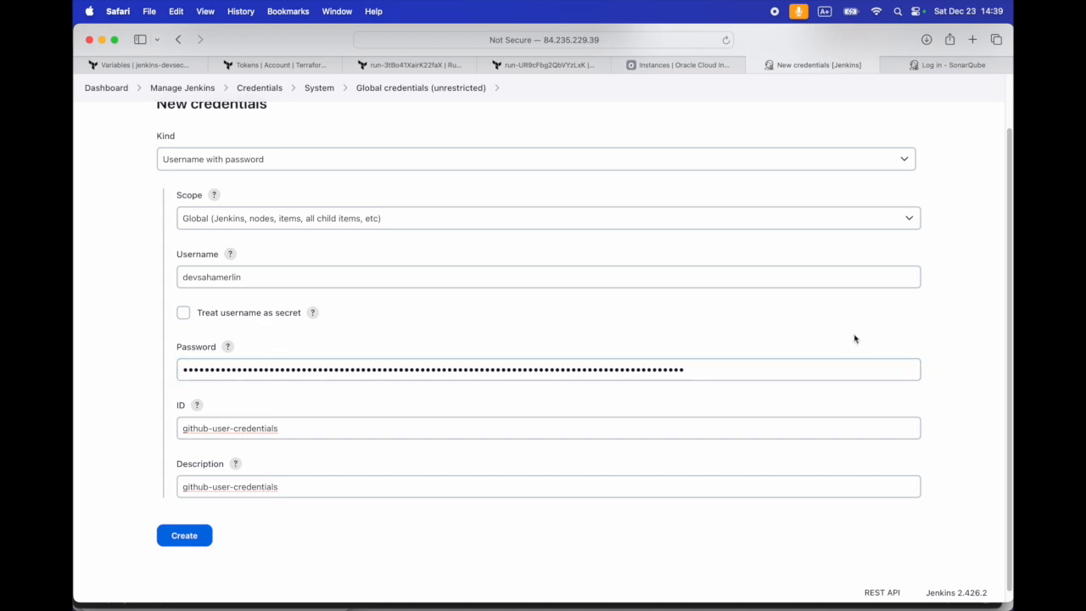
click(184, 537)
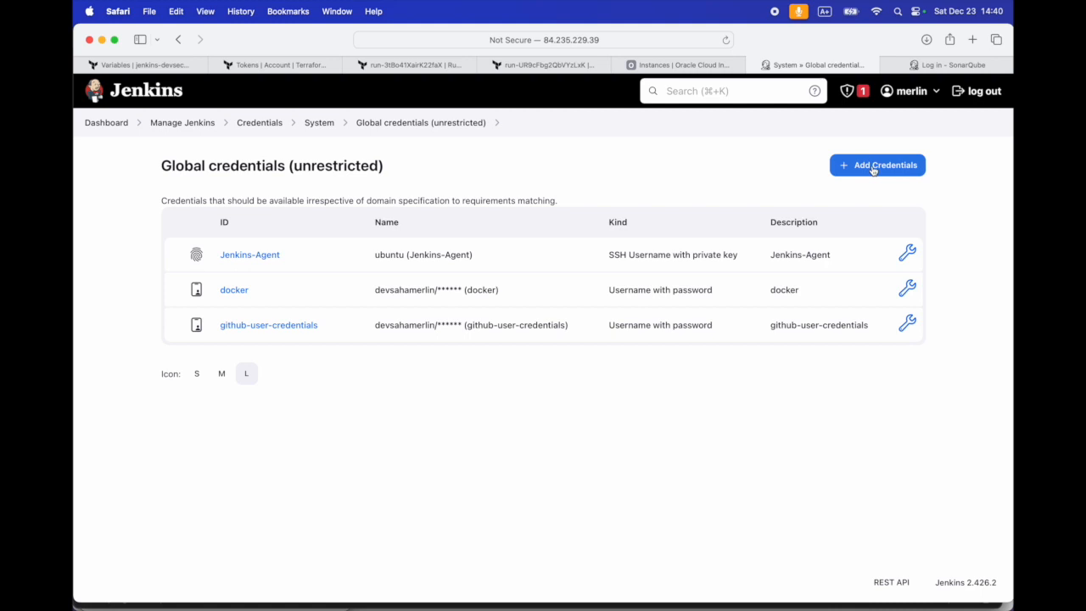
Step: Switch to IntelliJ IDEA and copy the credentialsId gitops-user-secret-text from the Jenkinsfile's Update Deployment File stage
key(super+Tab)
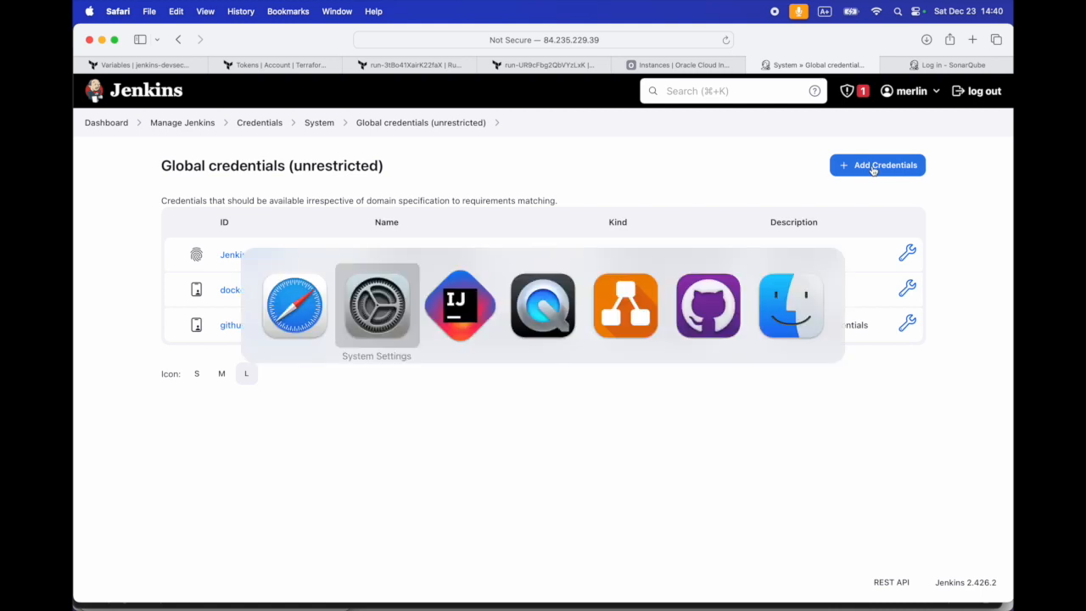
key(super+Tab)
scroll(670, 255, down, 10)
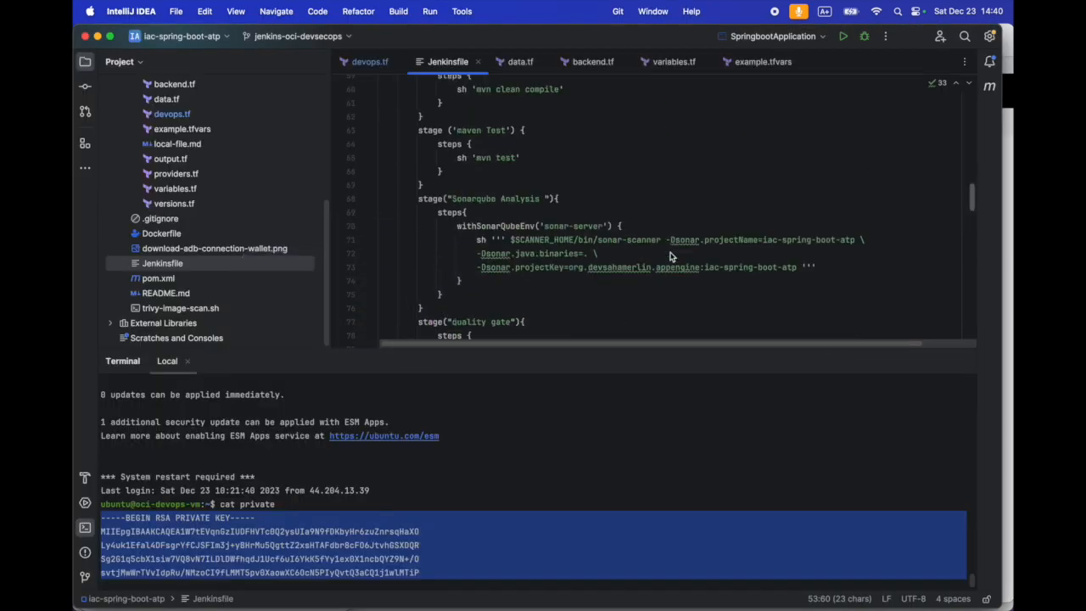
scroll(671, 255, down, 15)
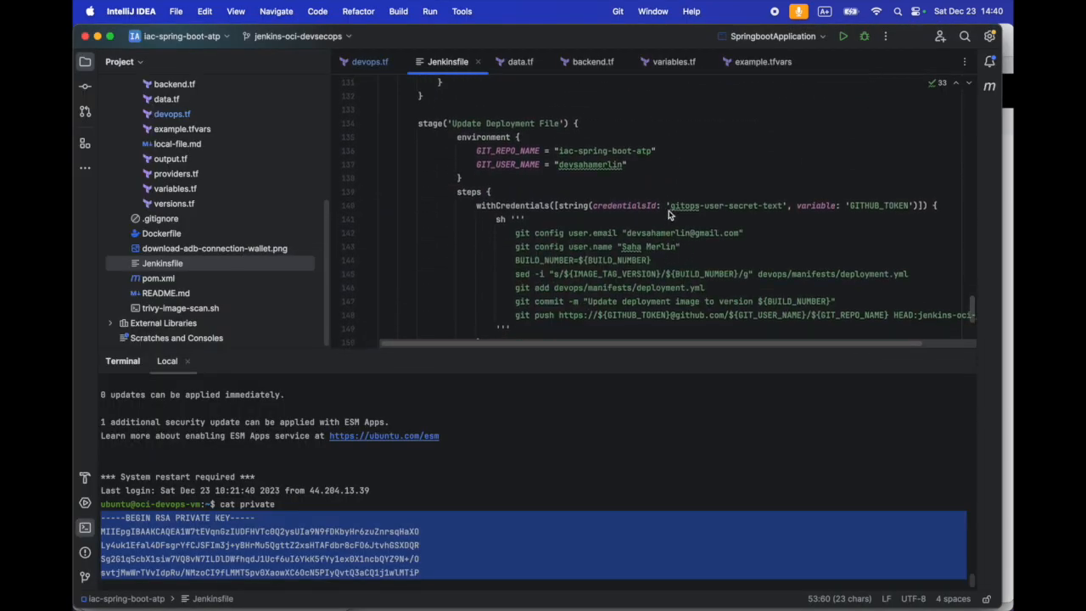
drag(671, 206, 781, 212)
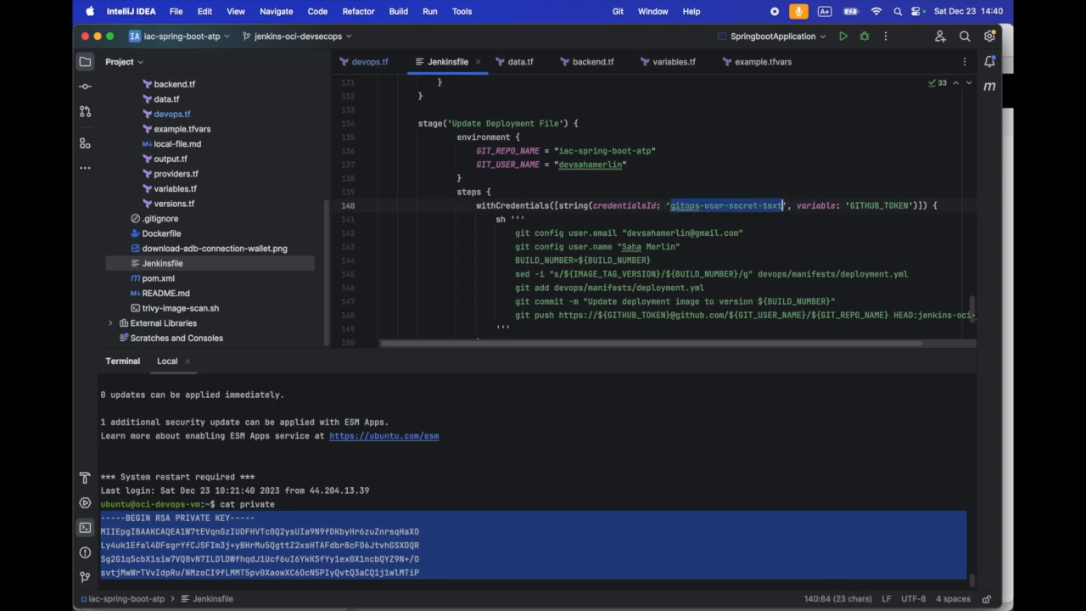
Step: Return to Safari and start a new global credential of kind Secret text
key(super+Tab)
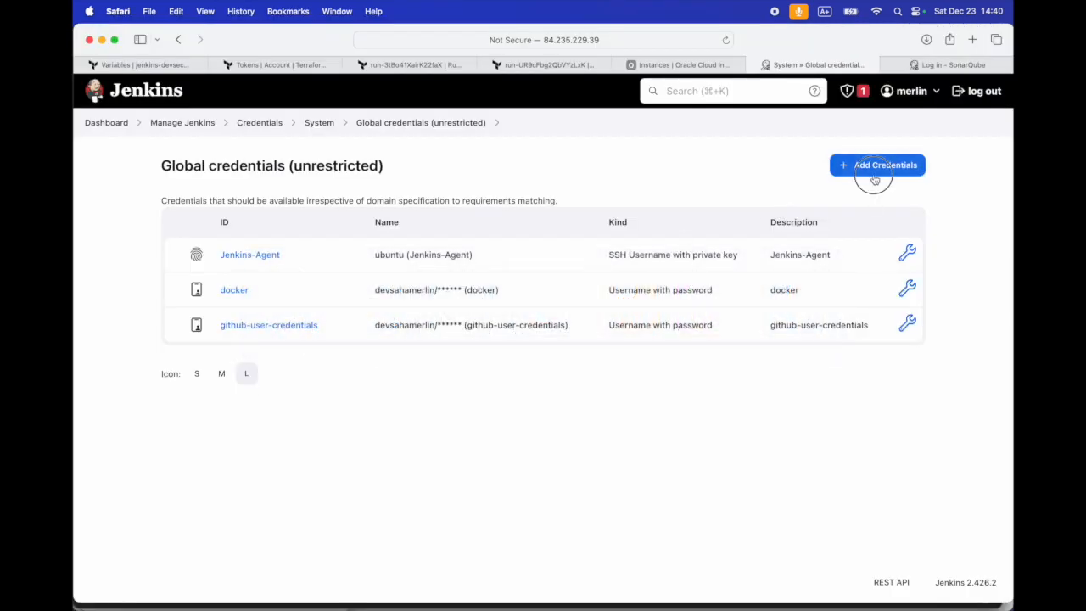
click(878, 169)
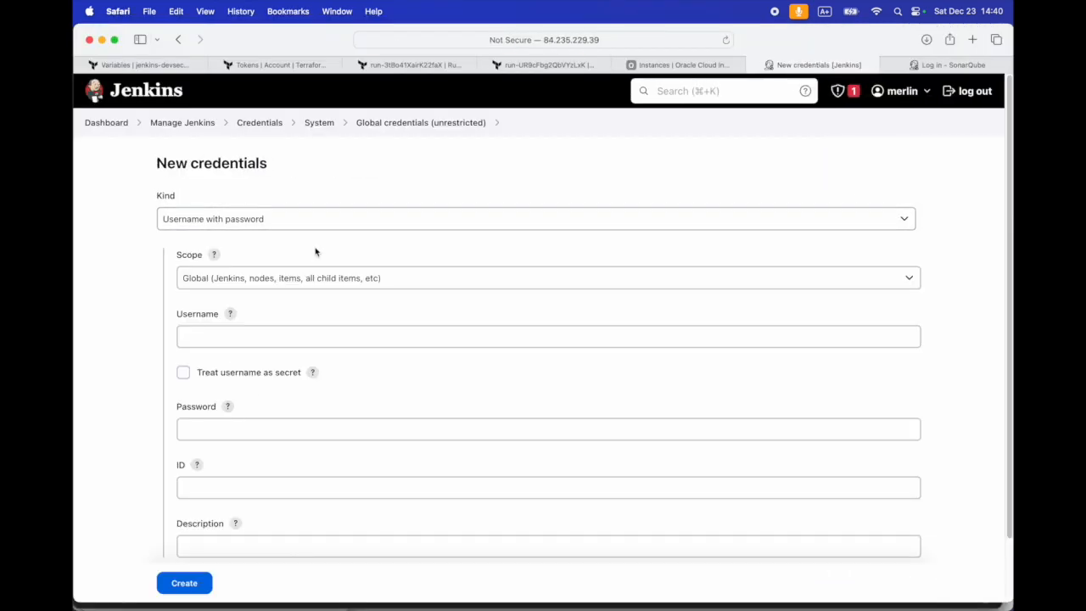
click(291, 279)
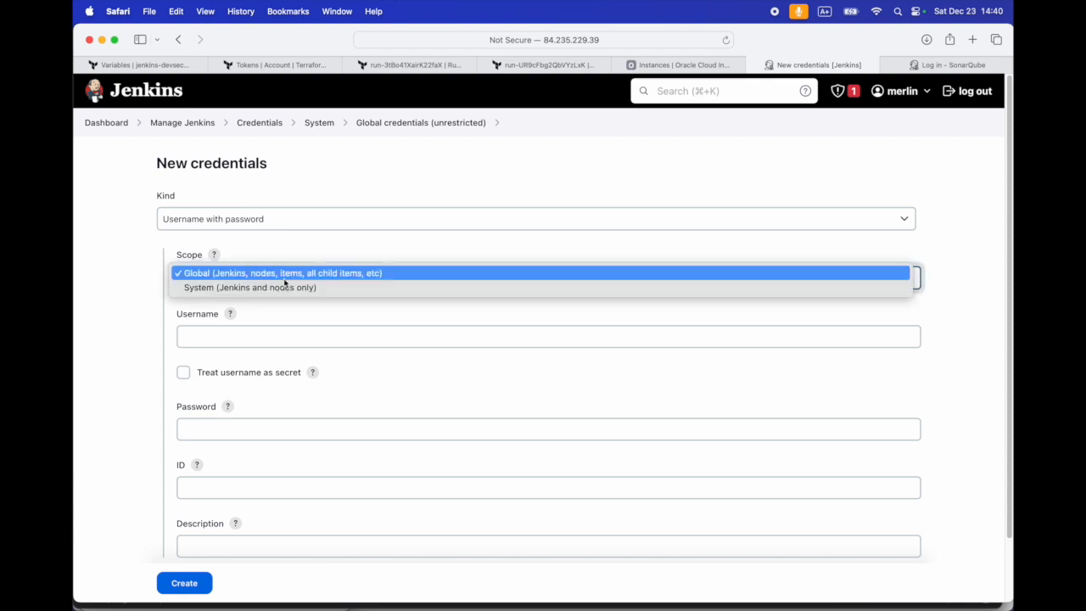
click(279, 220)
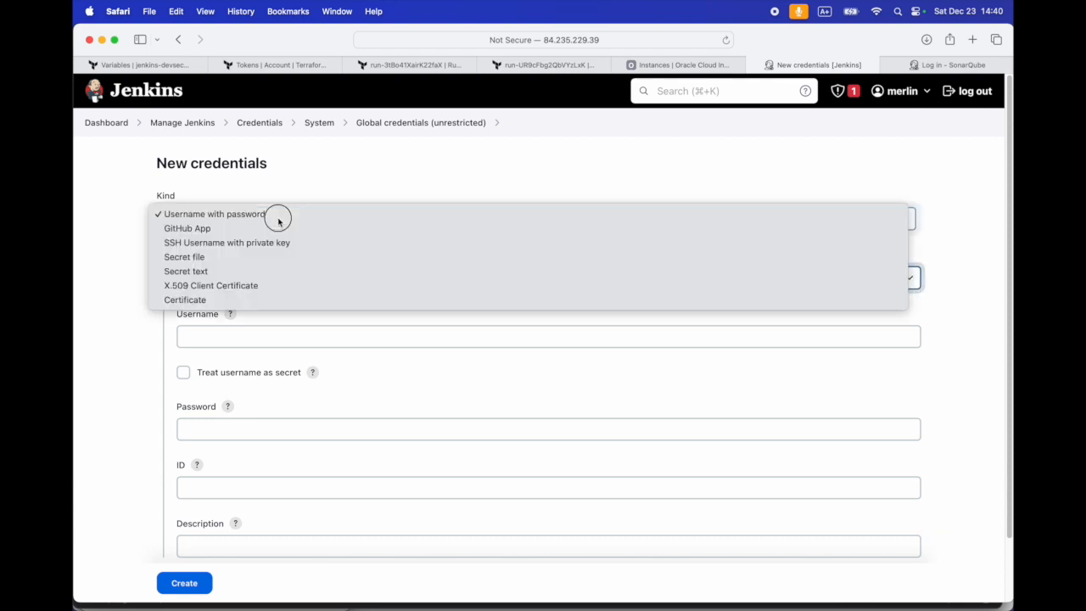
click(232, 271)
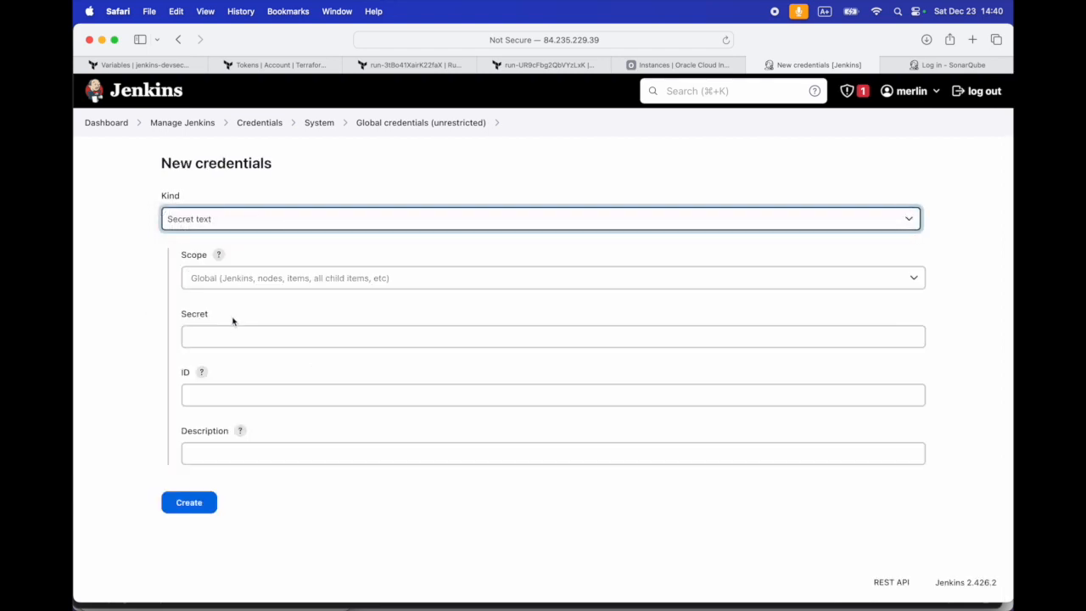
Step: Set the Secret text credential's ID and description to gitops-user-secret-text
click(219, 391)
key(super+v)
click(226, 445)
key(super+v)
Step: Switch to System Settings and copy the GitHub access token for the gitops credential
key(super+Tab)
key(super+Tab)
click(616, 220)
click(616, 224)
click(599, 220)
click(587, 238)
click(965, 307)
Step: Paste the GitHub access token as the gitops-user-secret-text credential's secret and create the credential
click(252, 338)
key(super+v)
click(310, 313)
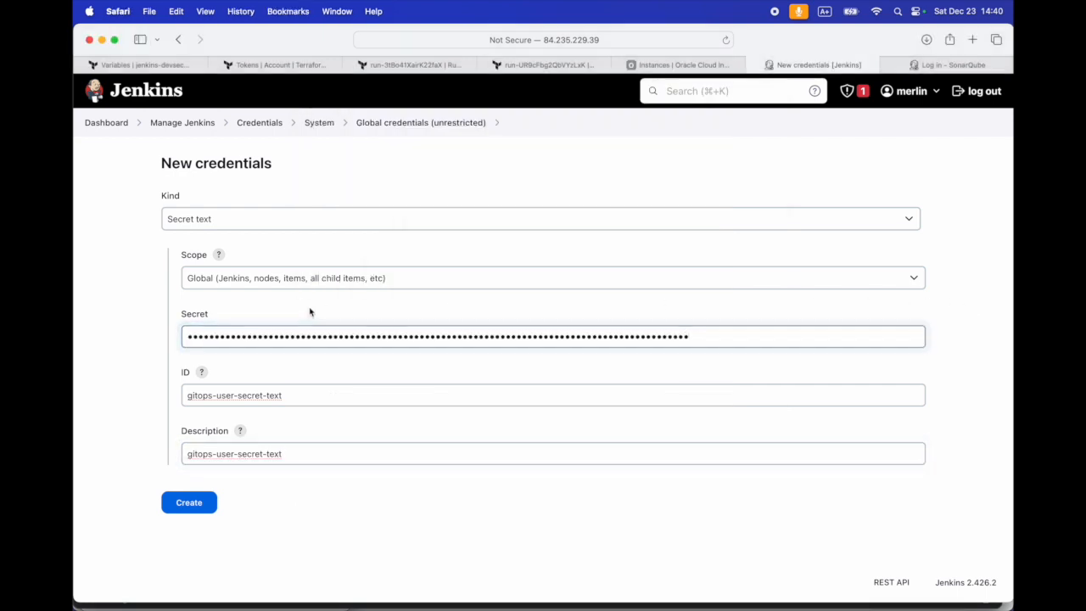
click(189, 503)
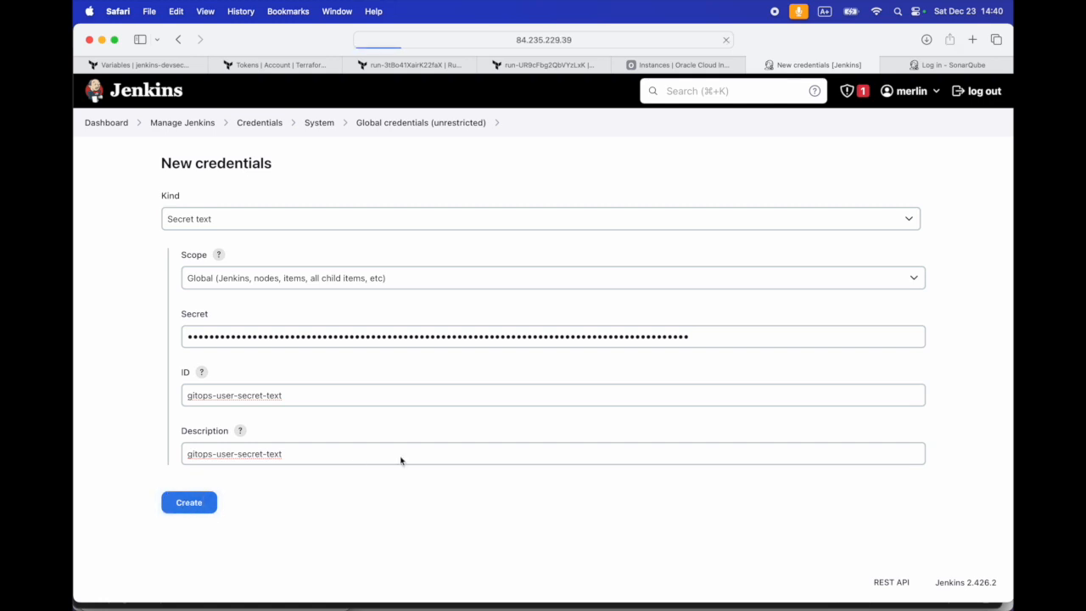
Step: Log in to SonarQube as admin with the account password and decline to update the saved keychain password
click(927, 67)
text(ad)
key(Tab)
text(ad)
click(586, 232)
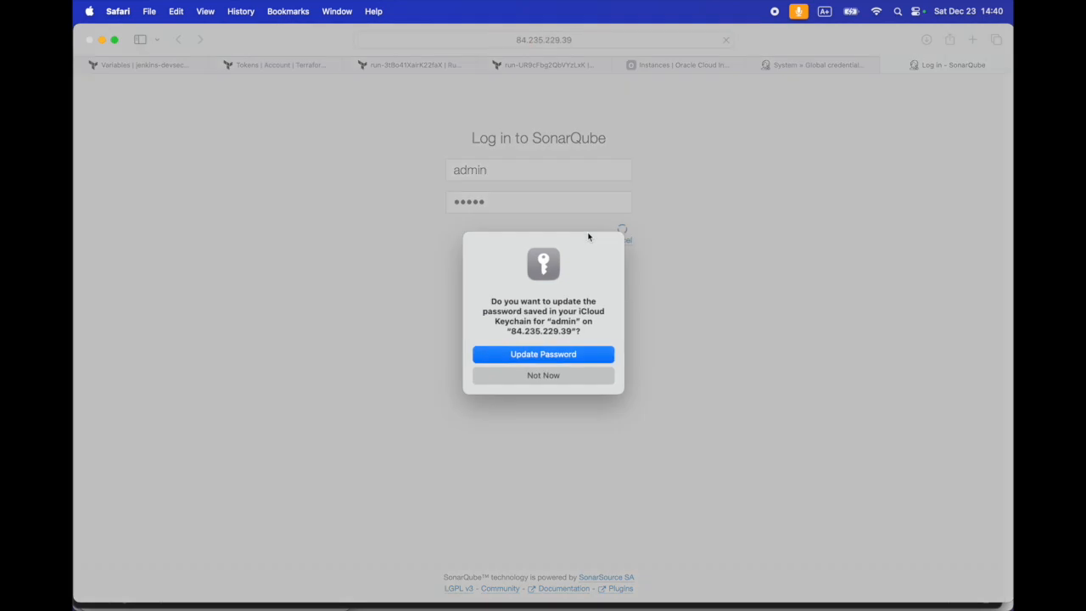
click(548, 376)
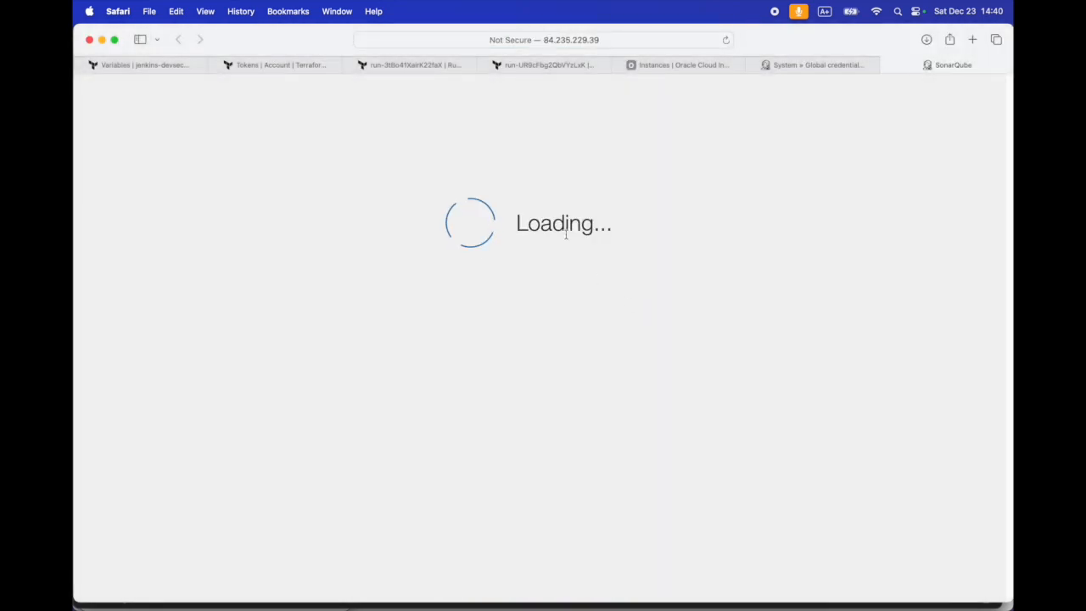
Step: Enter the old SonarQube password, fill in the suggested strong password as the new one, and copy it
click(513, 301)
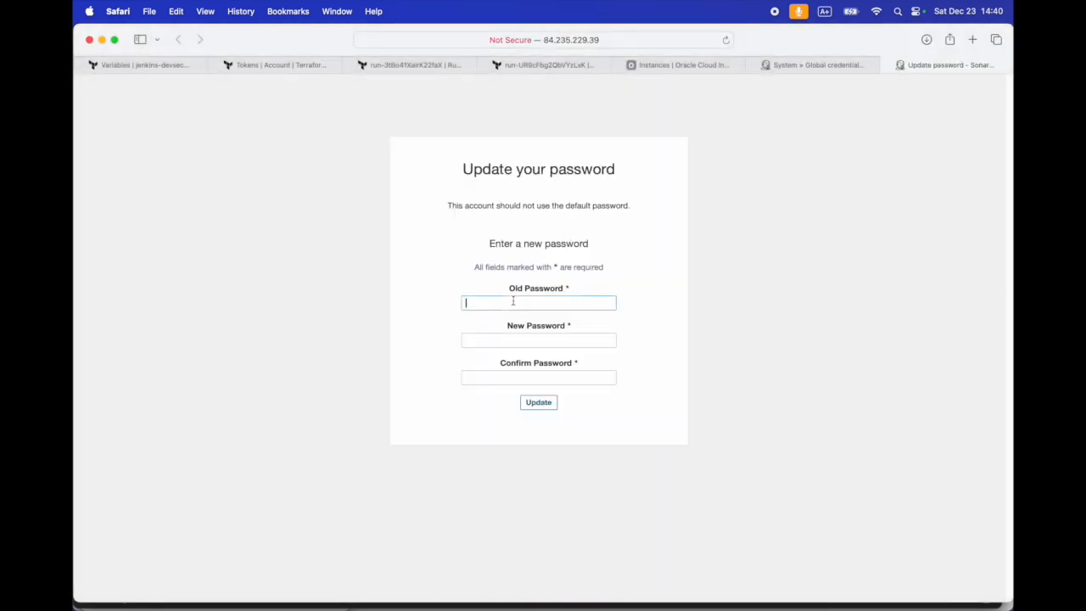
click(512, 340)
click(592, 341)
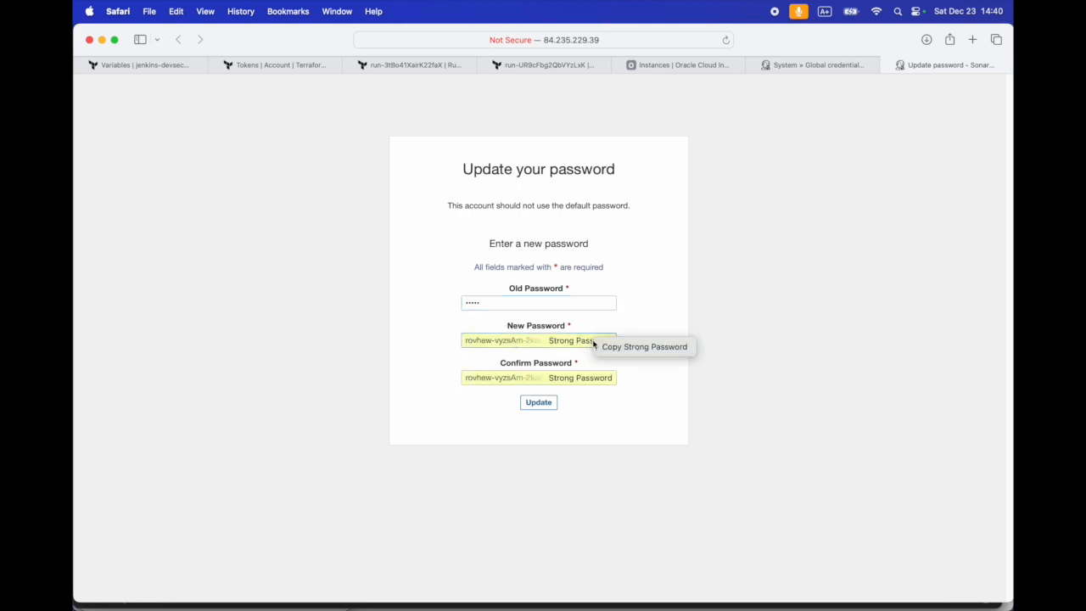
click(611, 346)
Step: Switch to IntelliJ IDEA and paste the new SonarQube password into the sonar entry of the comment at the end of devops.tf
key(super+Tab)
key(super+Tab)
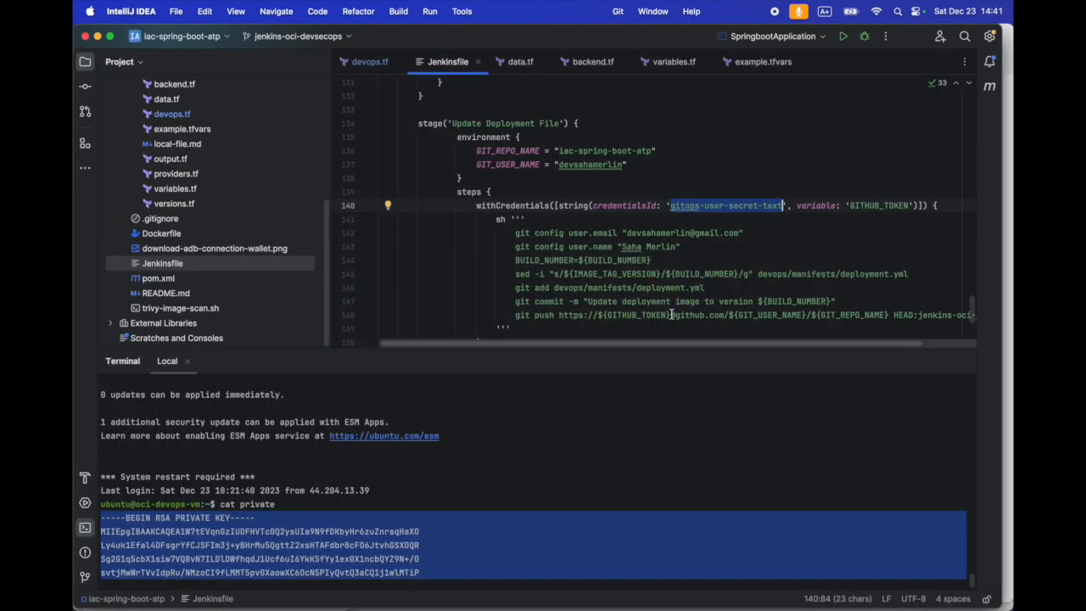
scroll(654, 289, down, 3)
scroll(594, 297, up, 1)
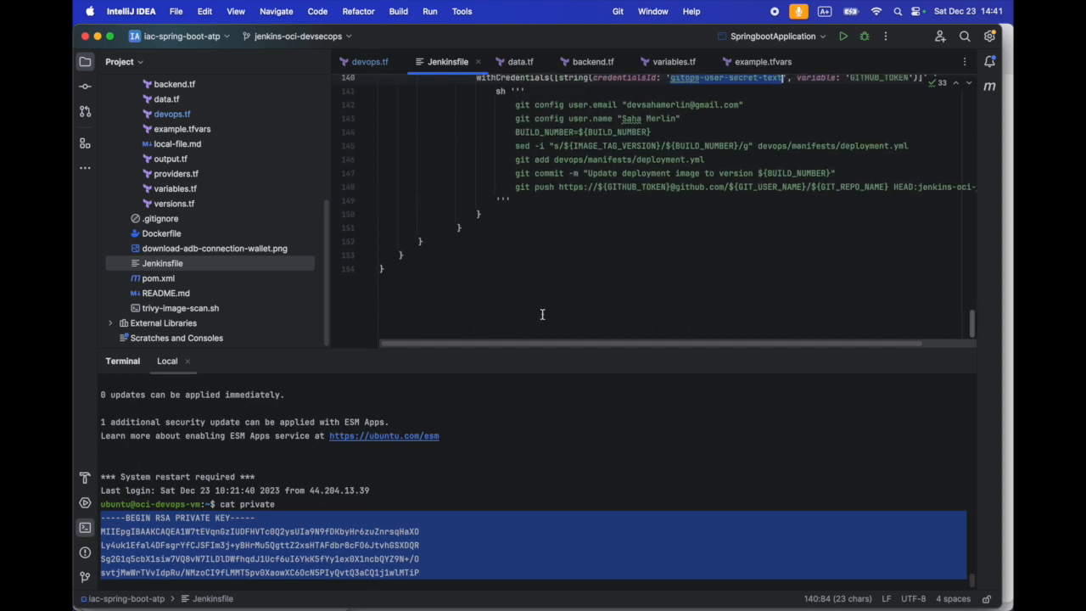
click(455, 262)
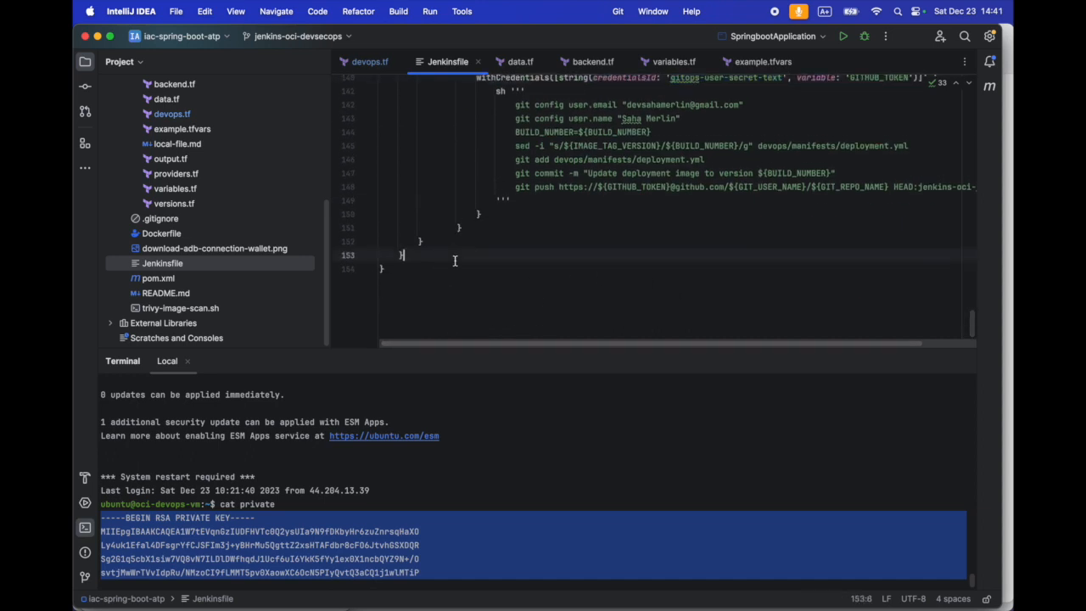
click(370, 61)
click(584, 249)
key(super+v)
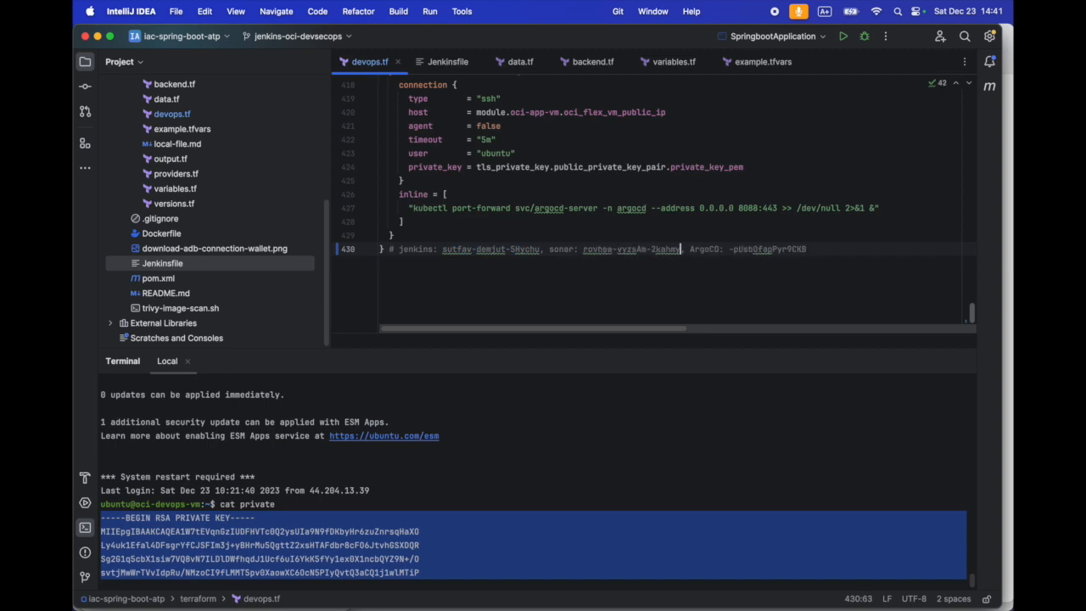
Step: Return to Safari and submit the SonarQube password update without updating the keychain
key(super+Tab)
click(543, 402)
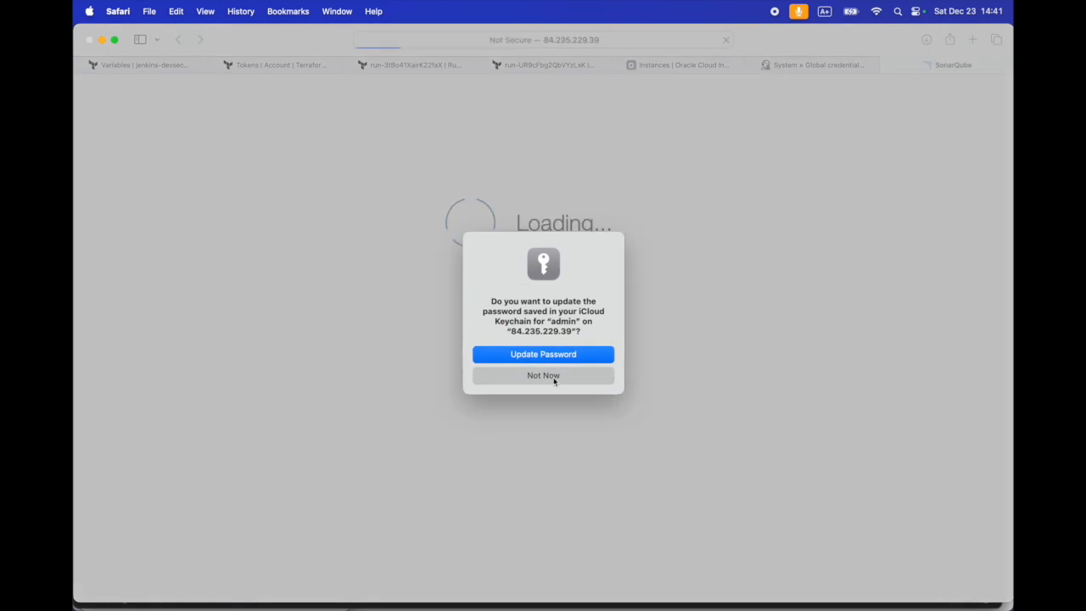
click(554, 377)
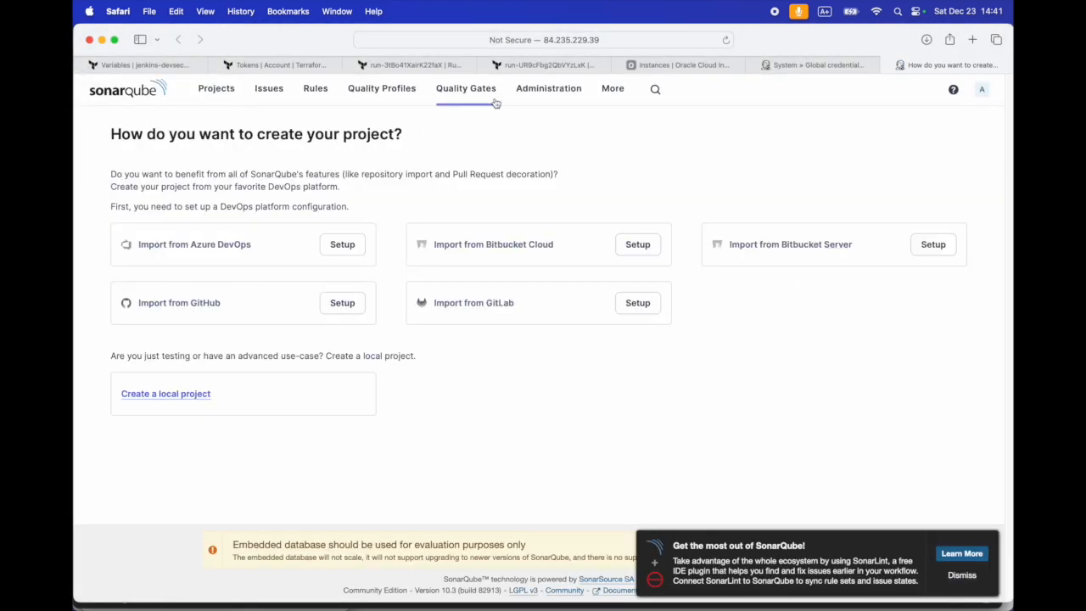
Step: In SonarQube's user administration, generate a token named Jenkins for the Administrator with a 30-day expiry and copy it
click(530, 96)
click(235, 146)
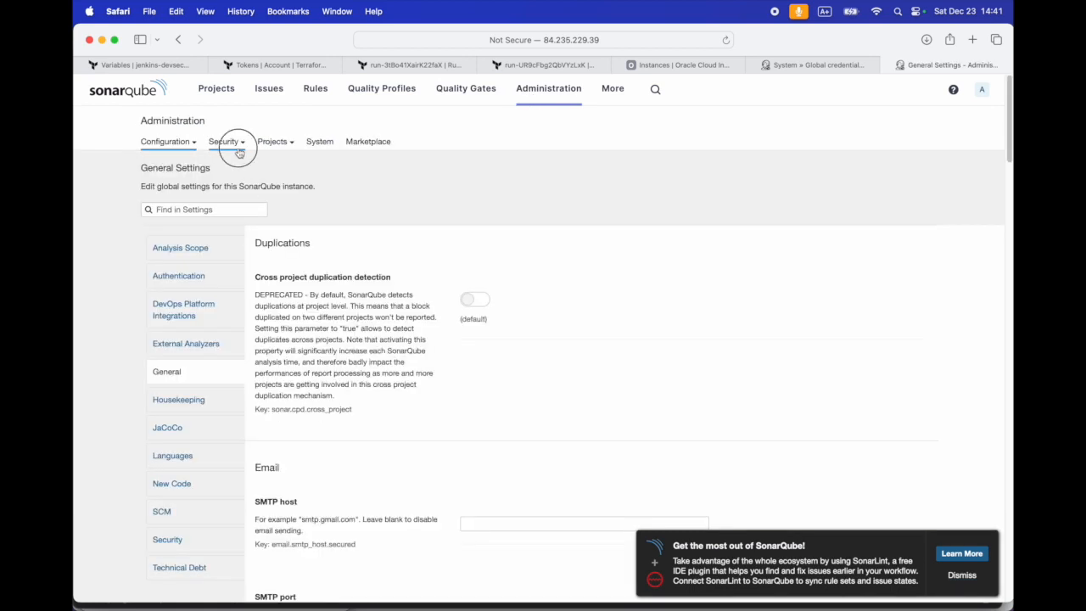
click(215, 168)
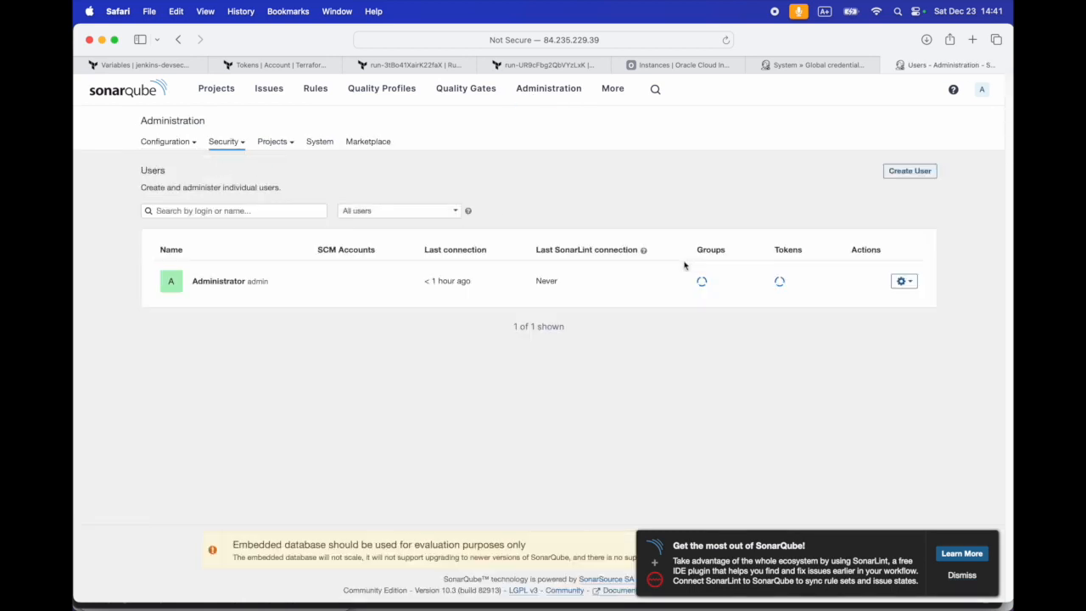
click(789, 281)
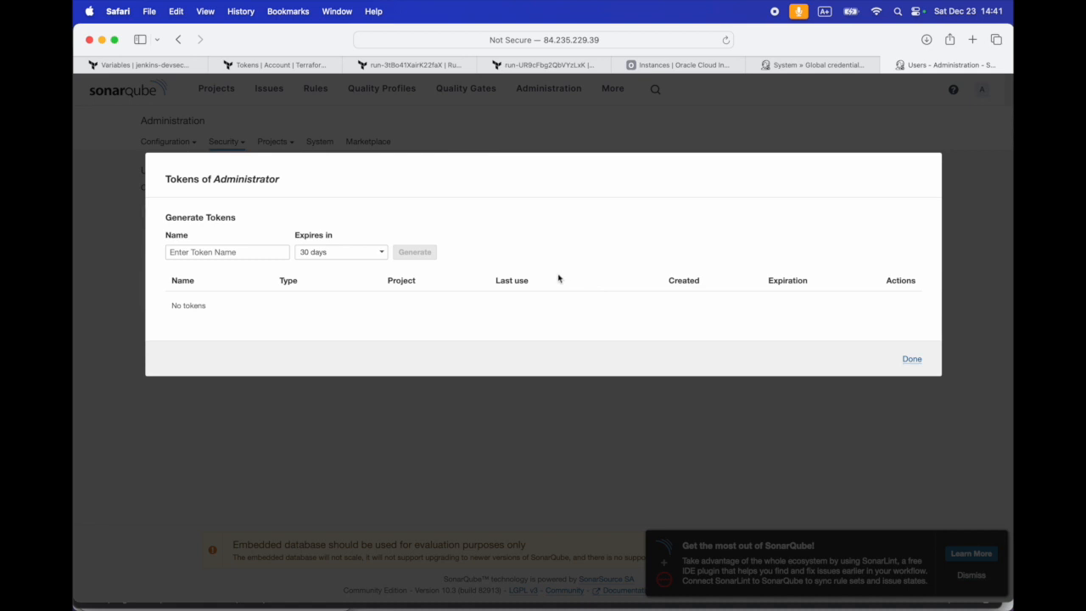
click(237, 252)
text(Jenkins)
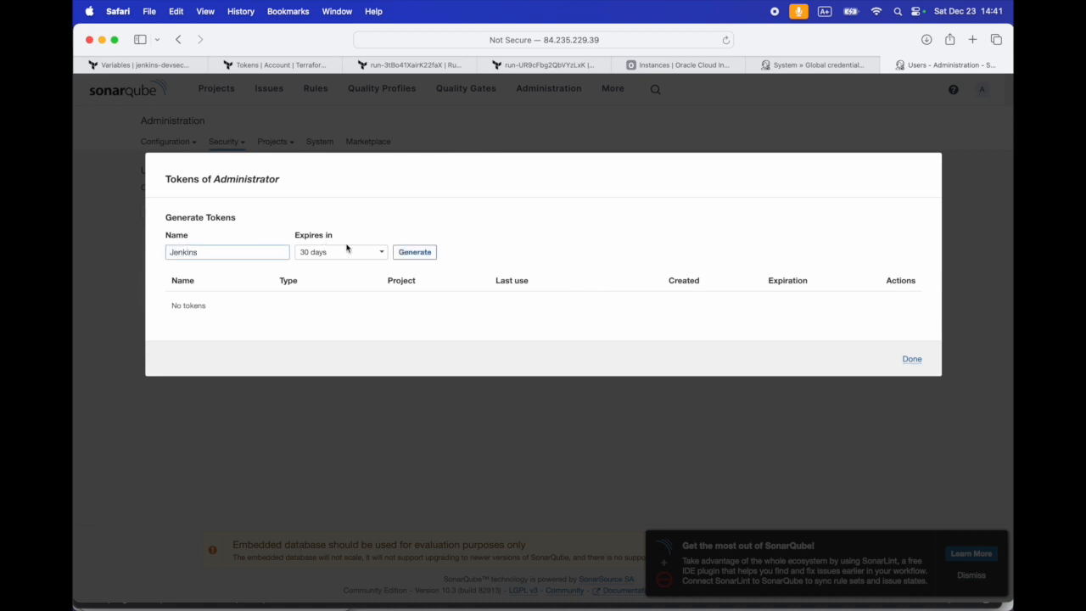
click(404, 253)
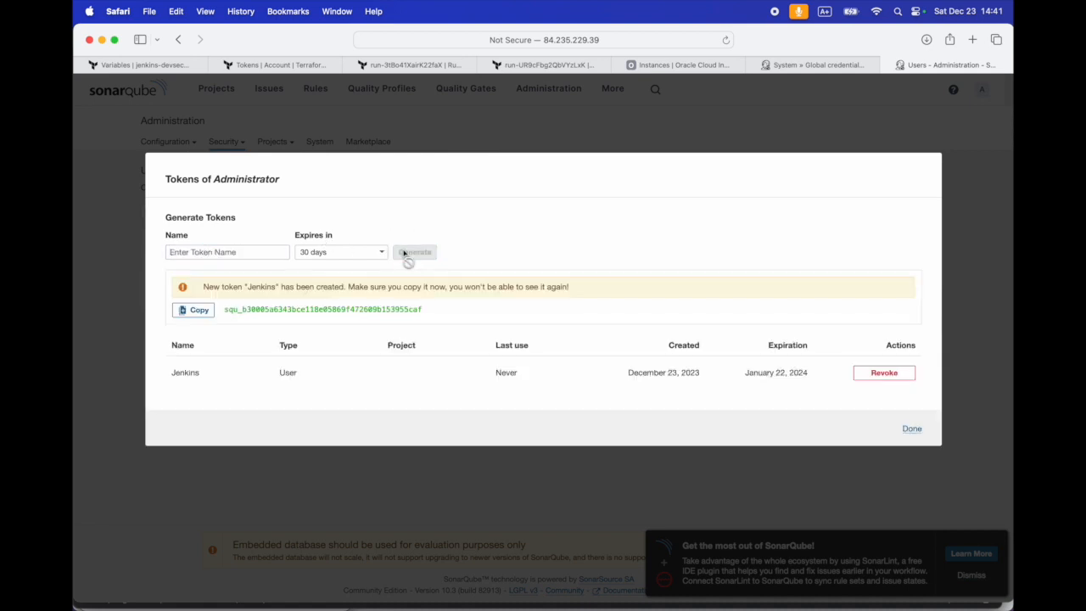
click(181, 311)
Step: Start another Secret text global credential in Jenkins and paste the SonarQube token as its secret
click(816, 66)
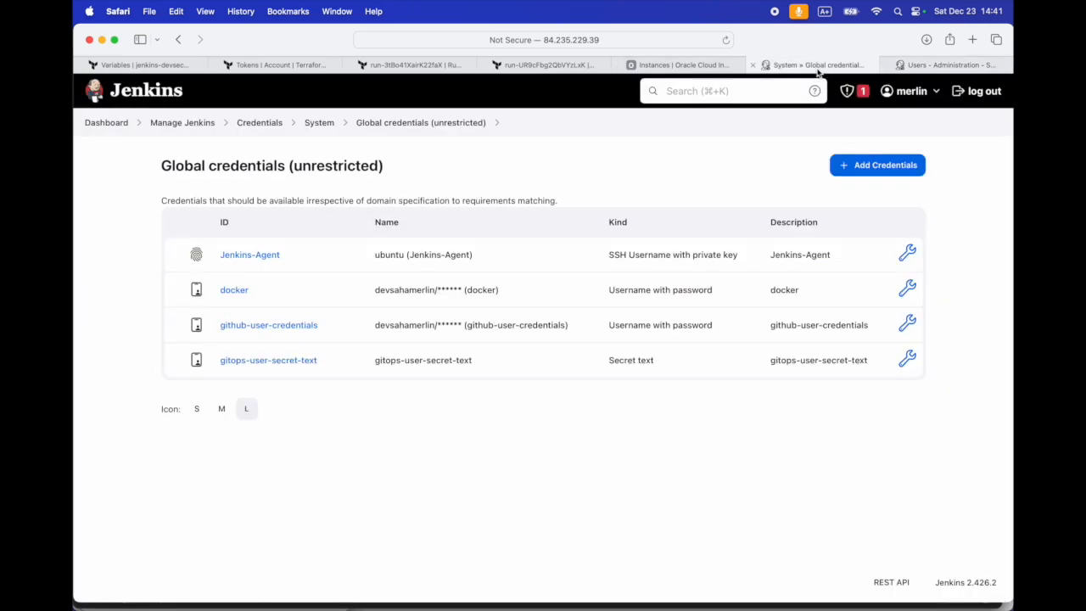
click(878, 165)
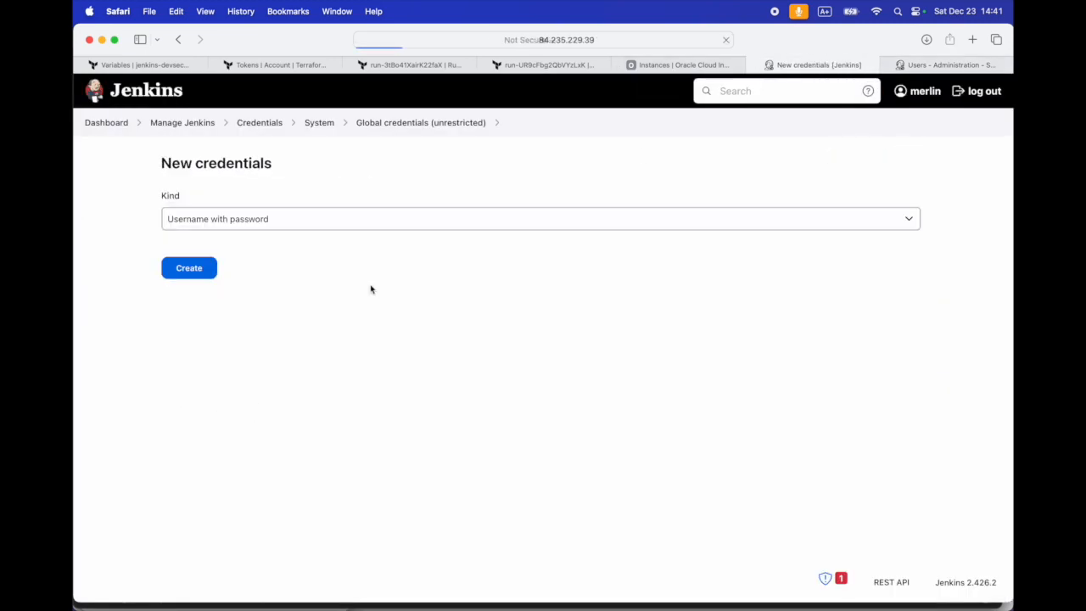
click(242, 219)
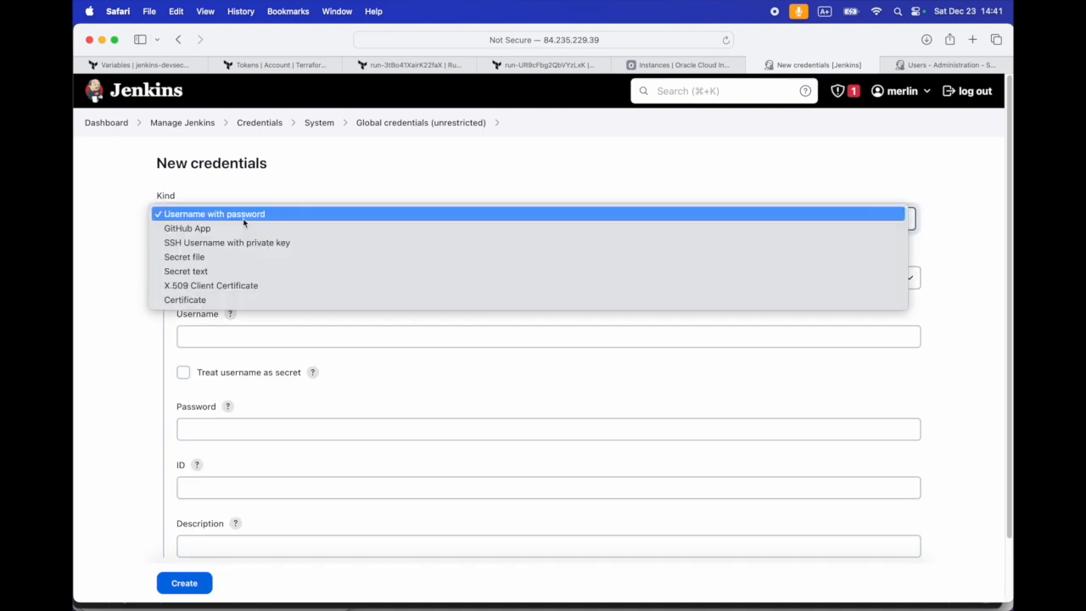
click(220, 271)
click(220, 336)
key(super+v)
Step: Switch to IntelliJ IDEA and copy the credentials ID sonar-token from the quality gate stage of the Jenkinsfile
key(super+Tab)
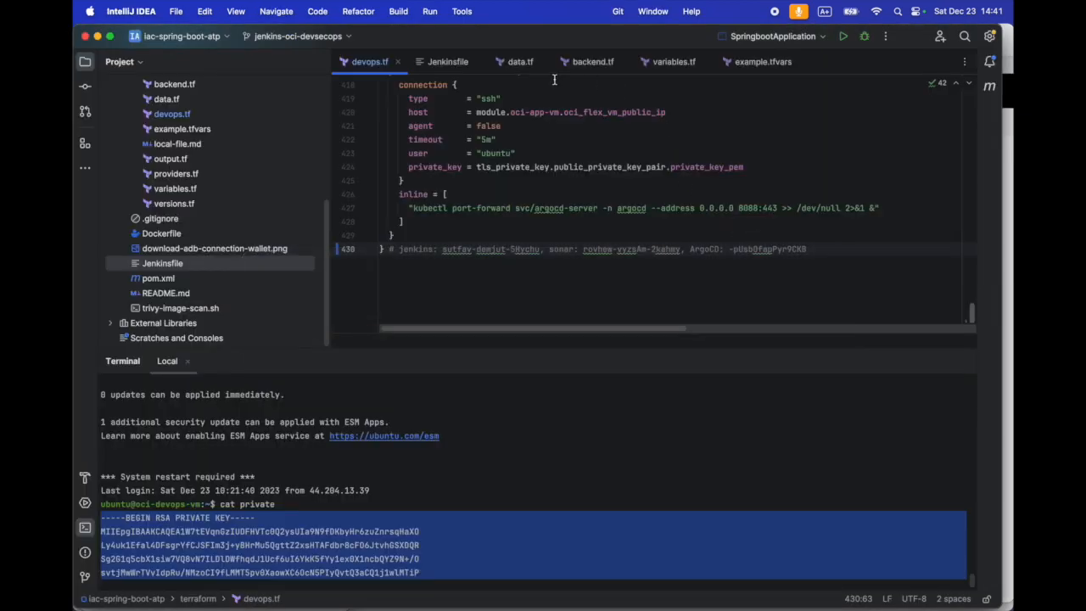
click(450, 63)
scroll(719, 259, up, 10)
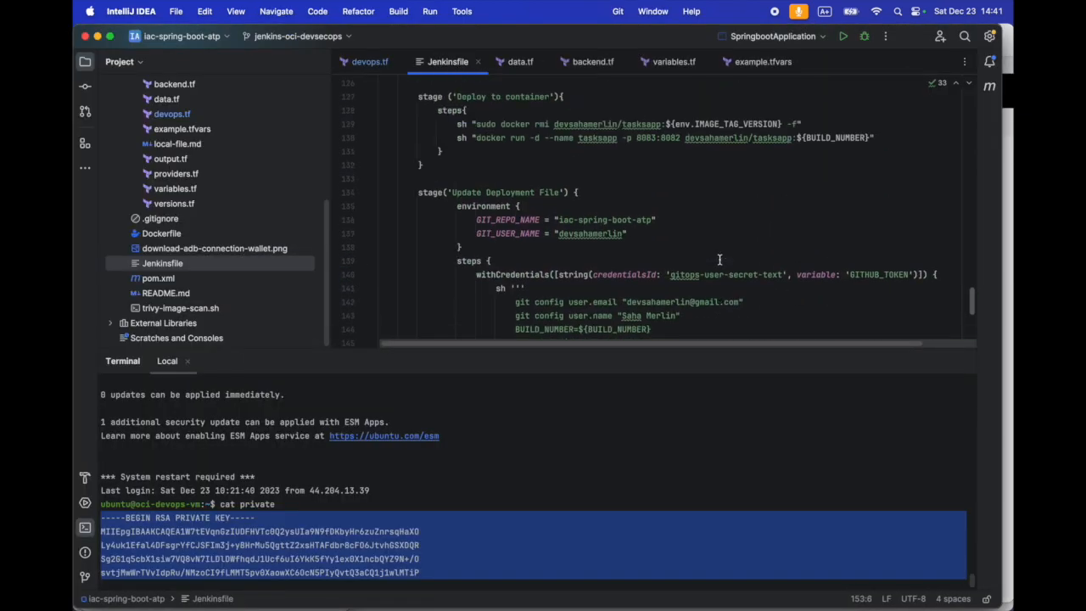
scroll(720, 259, up, 7)
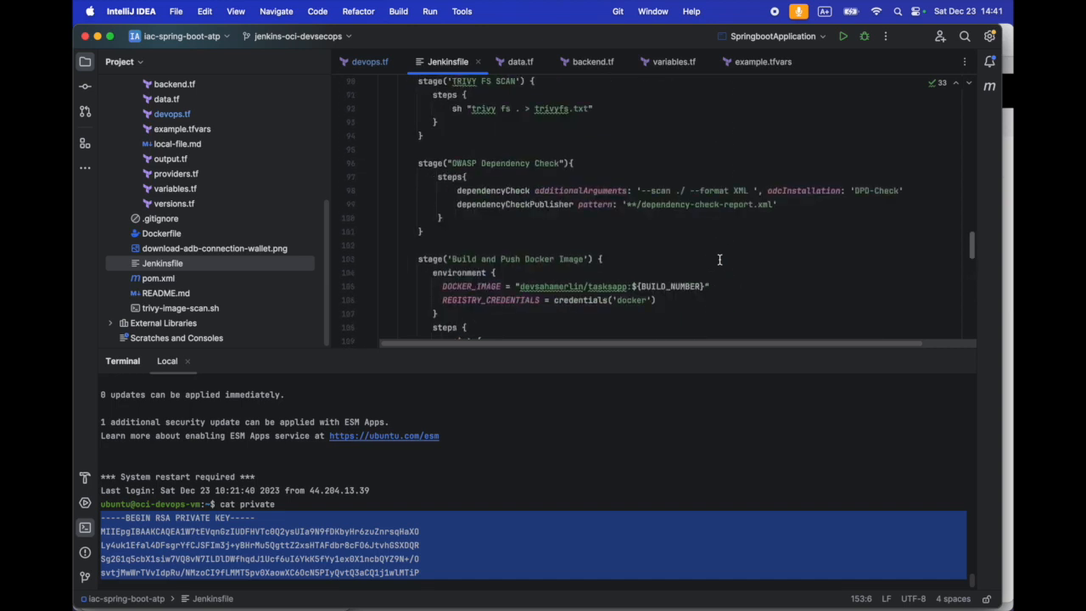
scroll(719, 259, up, 6)
drag(743, 184, 798, 185)
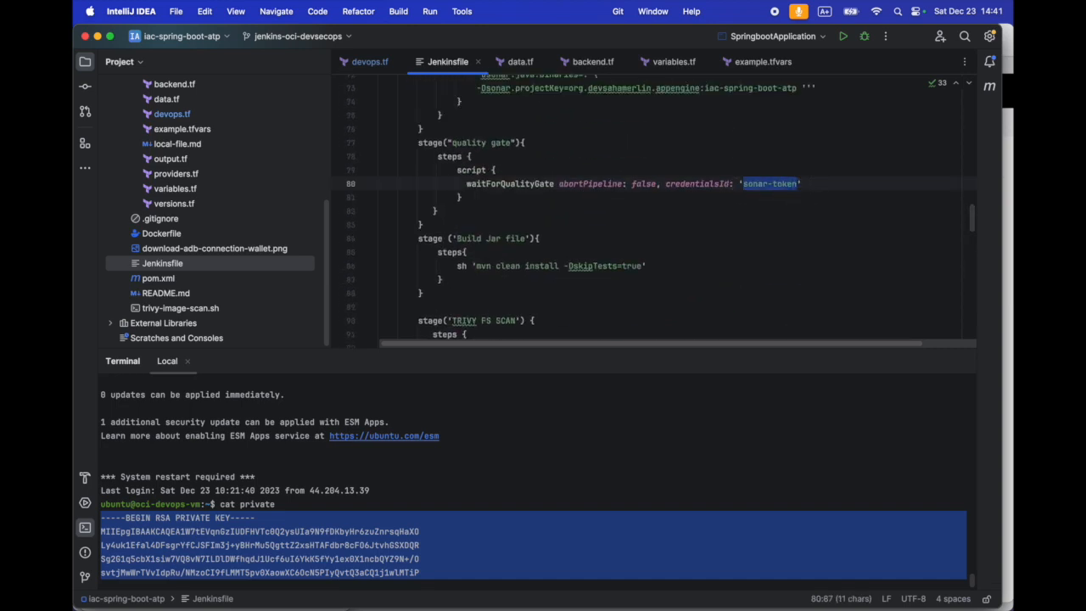
Step: Return to Safari, set the secret text credential's ID and description to sonar-token, and create it
key(super+Tab)
click(250, 404)
key(super+v)
click(231, 451)
key(super+v)
click(190, 505)
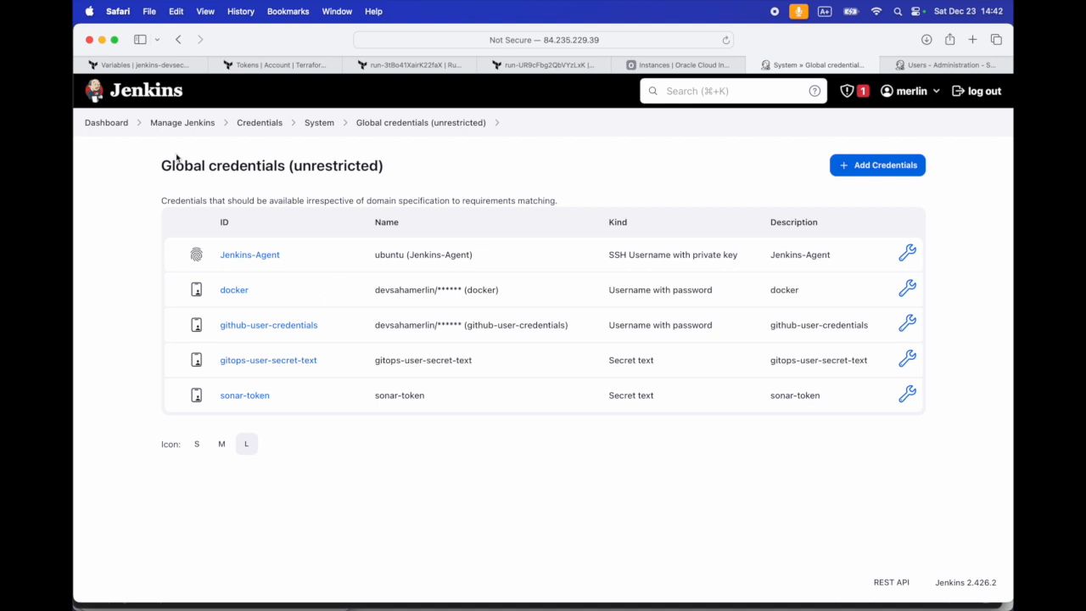
Step: Return to the Manage Jenkins page, then close SonarQube's token dialog and open its webhook administration
click(175, 123)
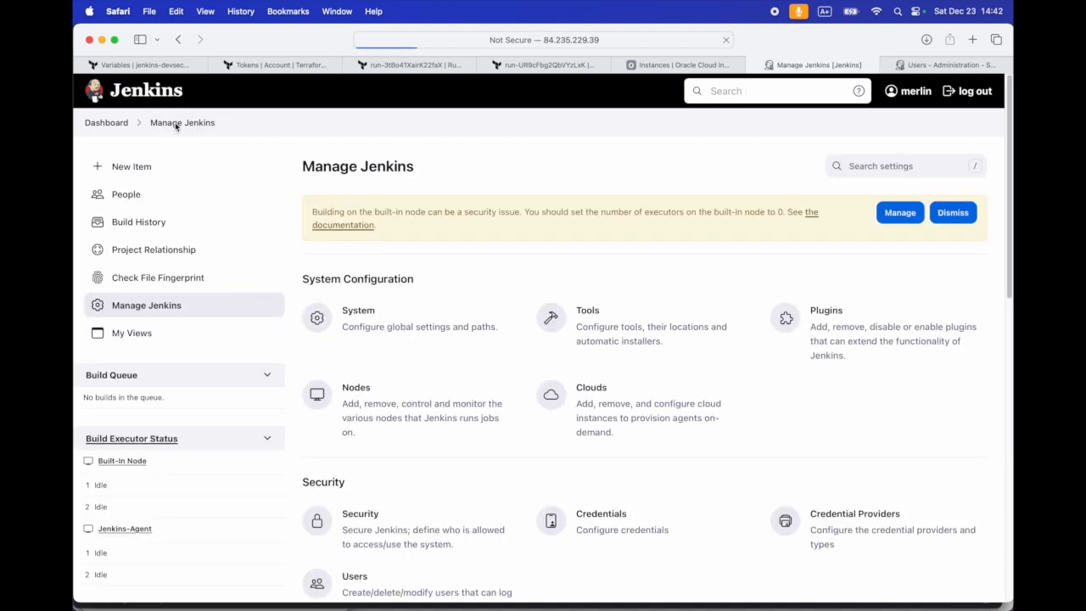
click(956, 68)
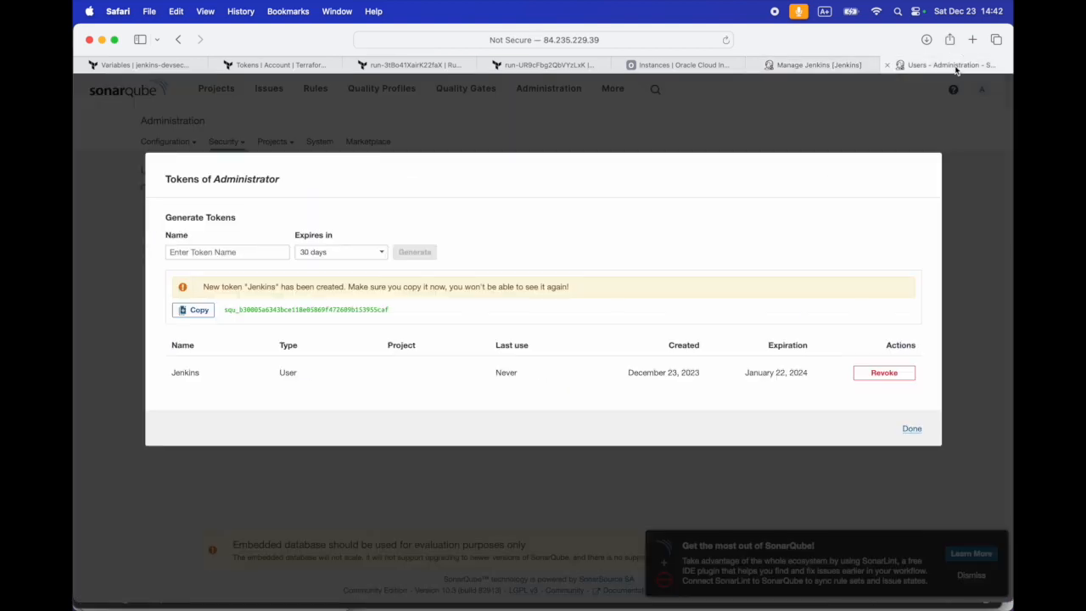
click(912, 429)
click(193, 141)
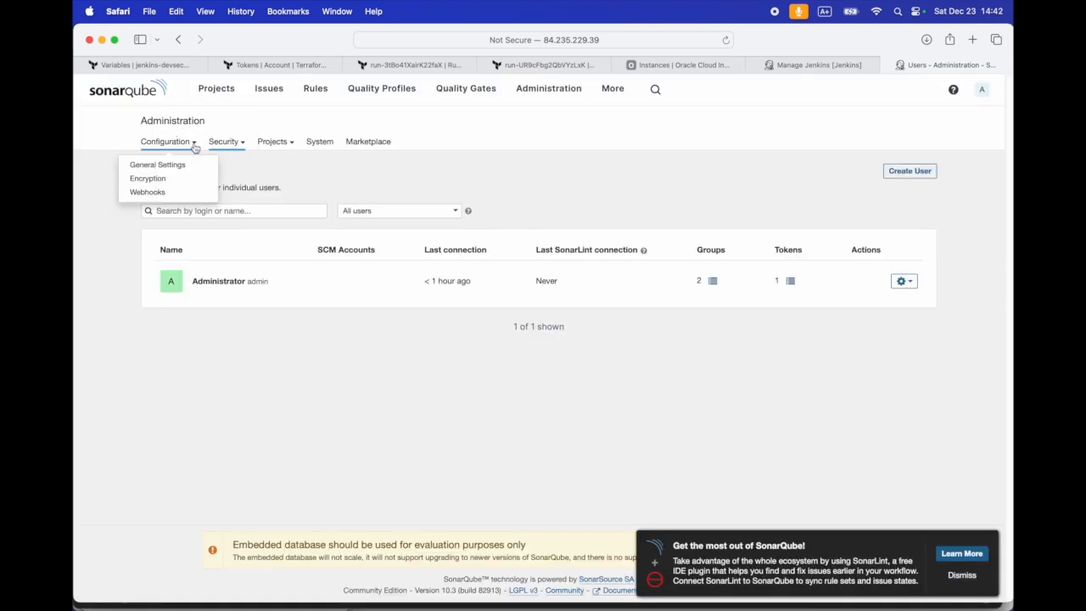
click(153, 193)
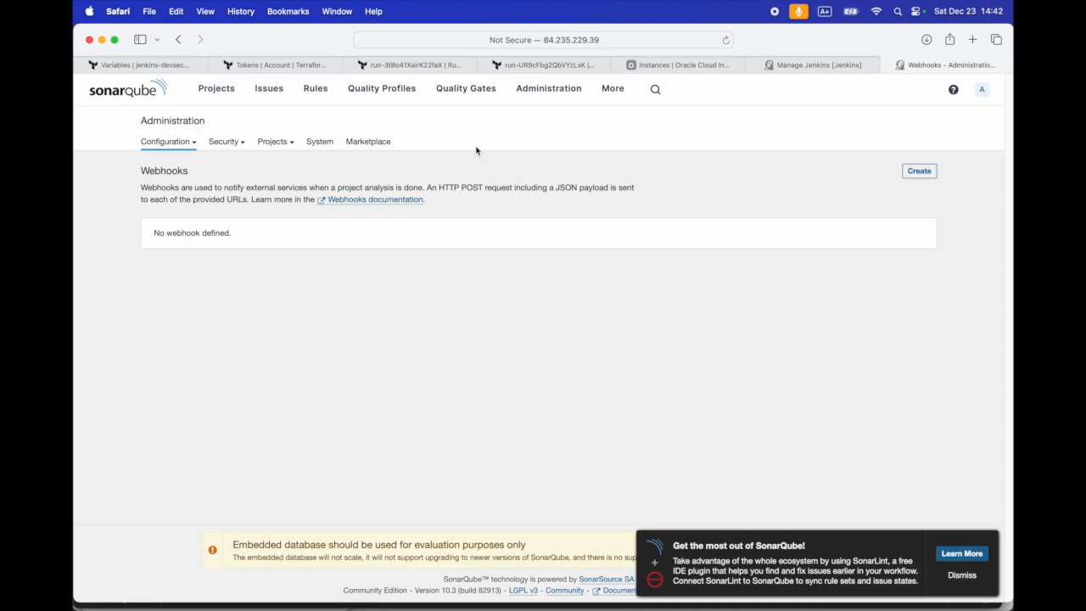
Step: Switch to draw.io and examine the link between SonarQube's quality gate and Jenkins in the pipeline diagram
key(super+Tab)
key(super+Tab)
key(super+Tab)
key(super+Tab)
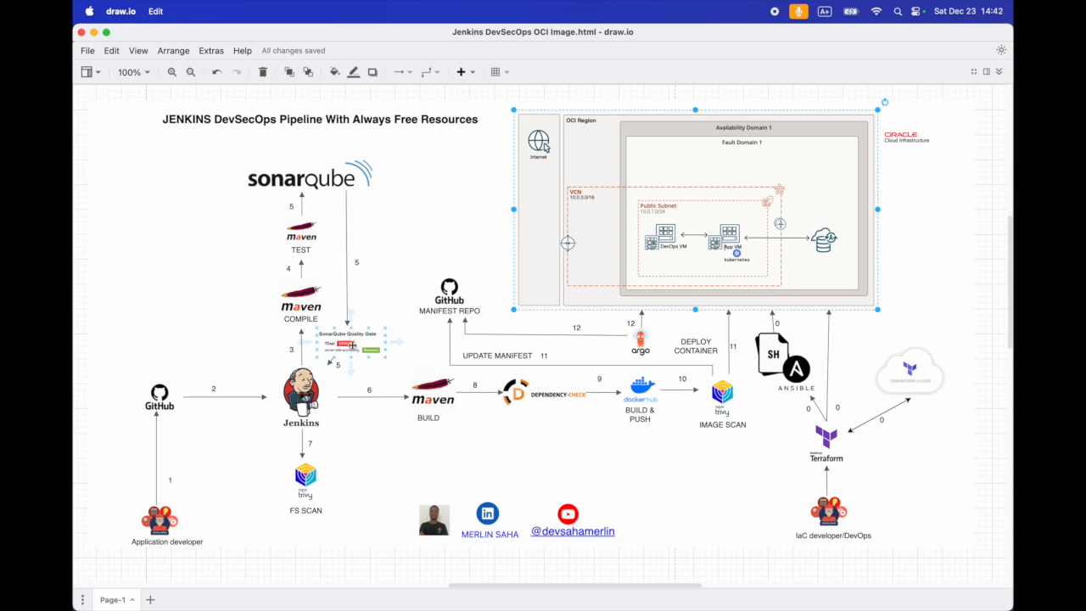
Step: Switch to IntelliJ IDEA and open README.md as source text without the preview
key(super+Tab)
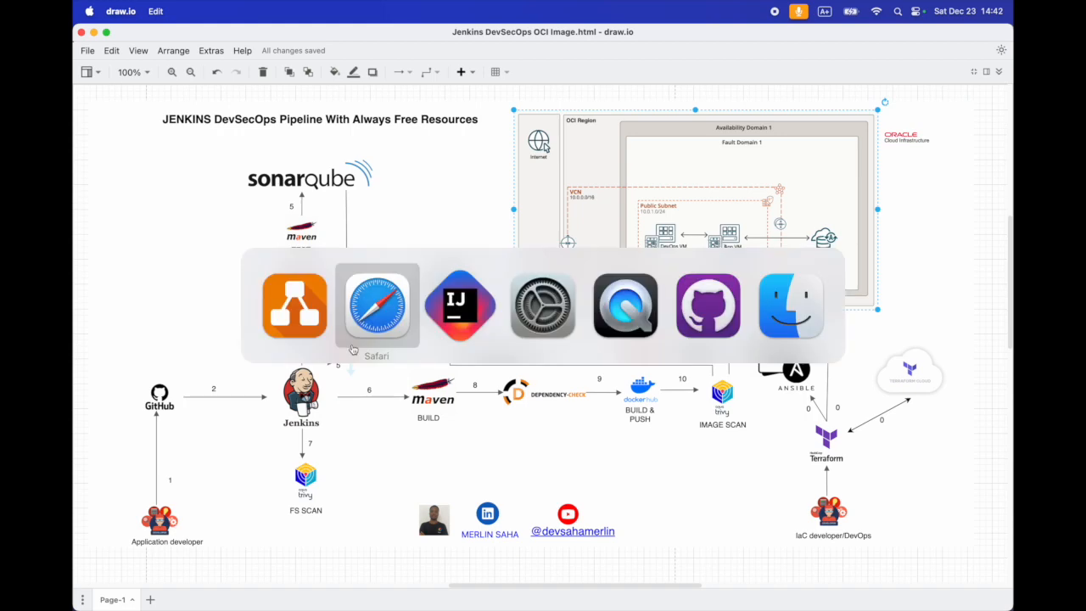
key(super+Tab)
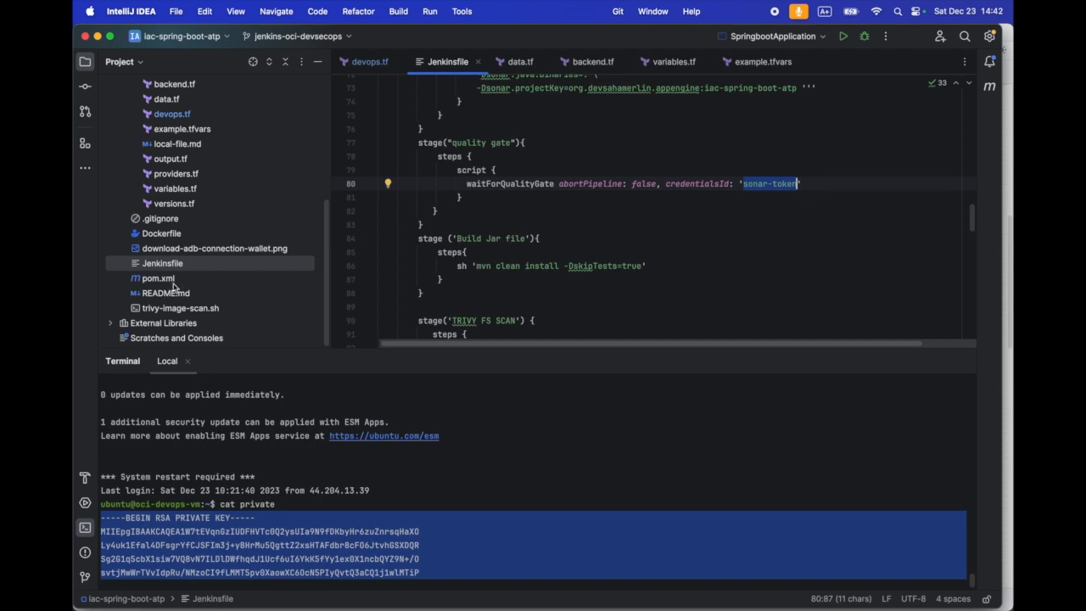
double_click(166, 295)
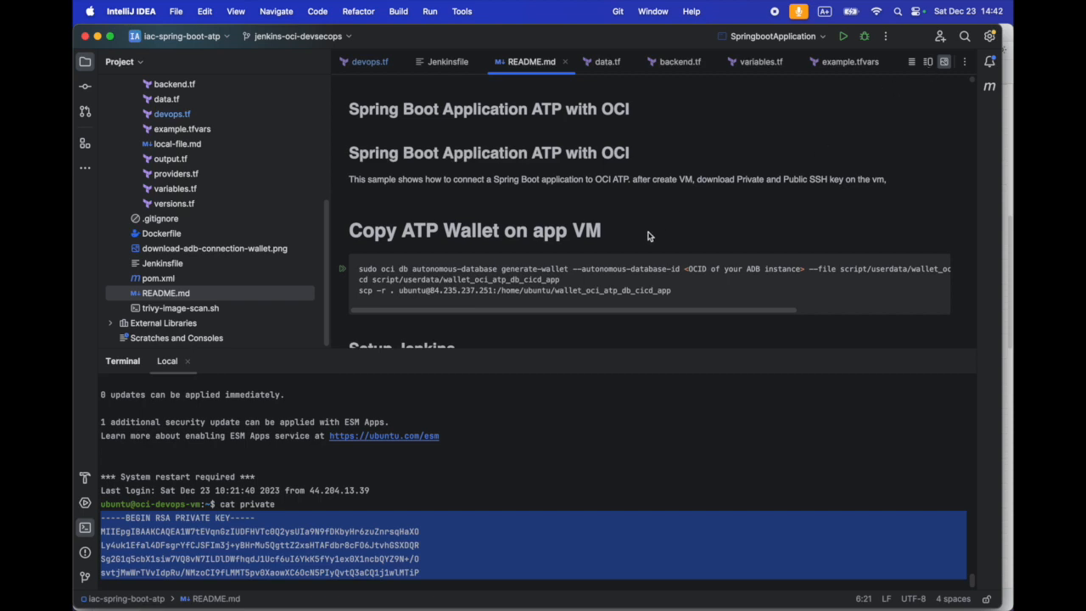
click(912, 61)
click(711, 153)
key(super+f)
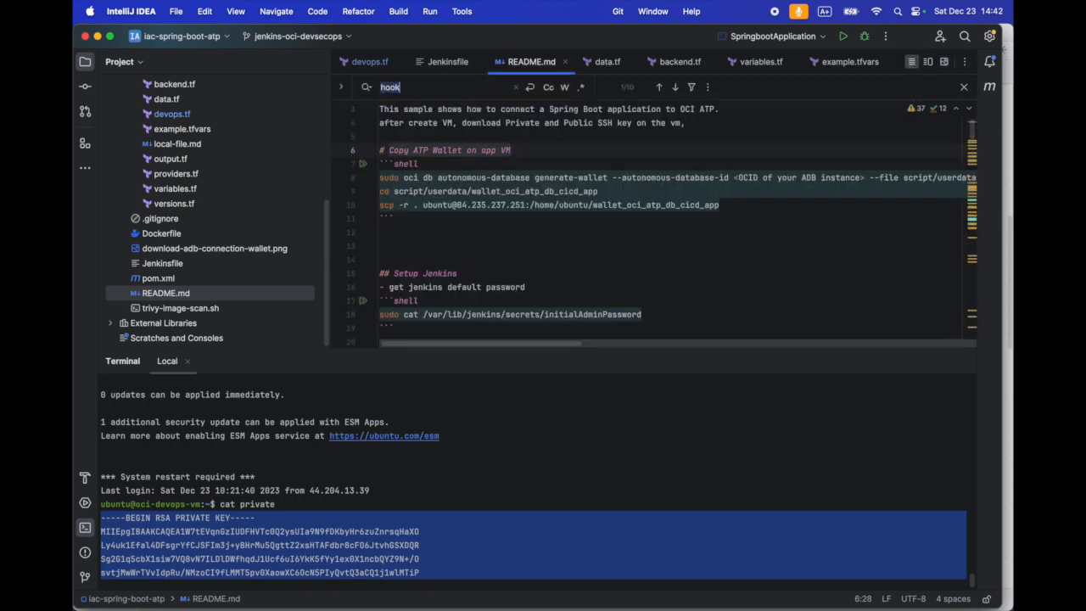
click(903, 213)
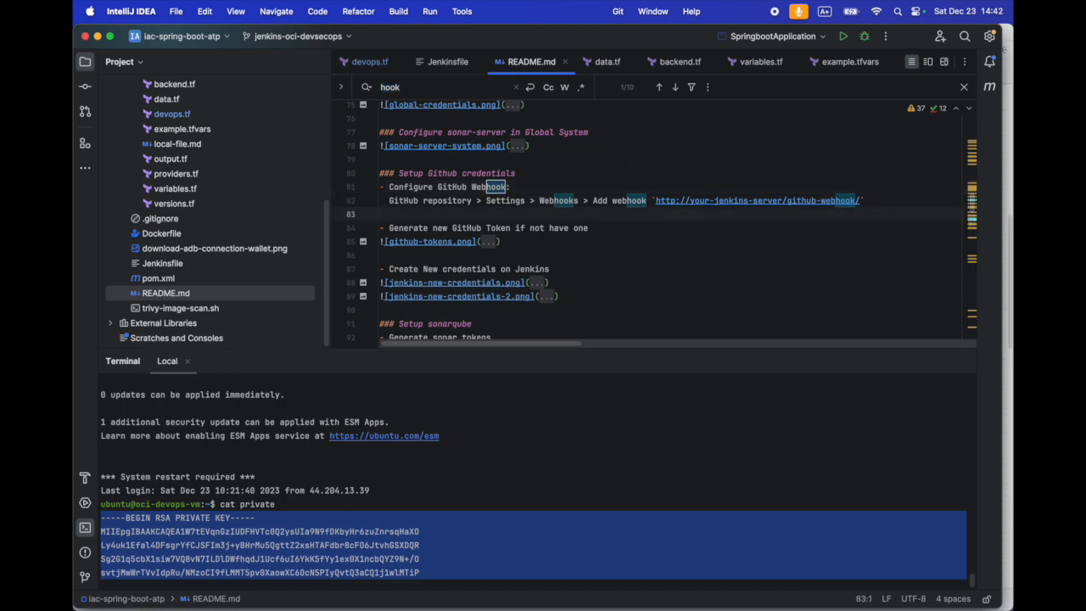
click(400, 86)
key(Return)
drag(469, 188, 680, 190)
key(super+c)
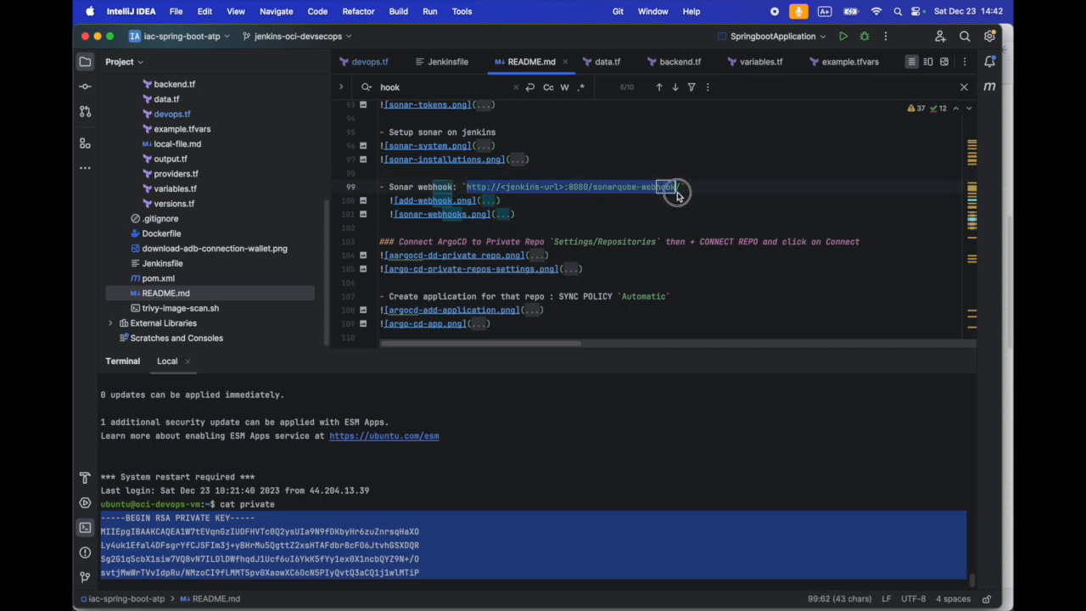
Step: Return to Safari and start a SonarQube webhook named Jenkins with the copied template URL
key(super+Tab)
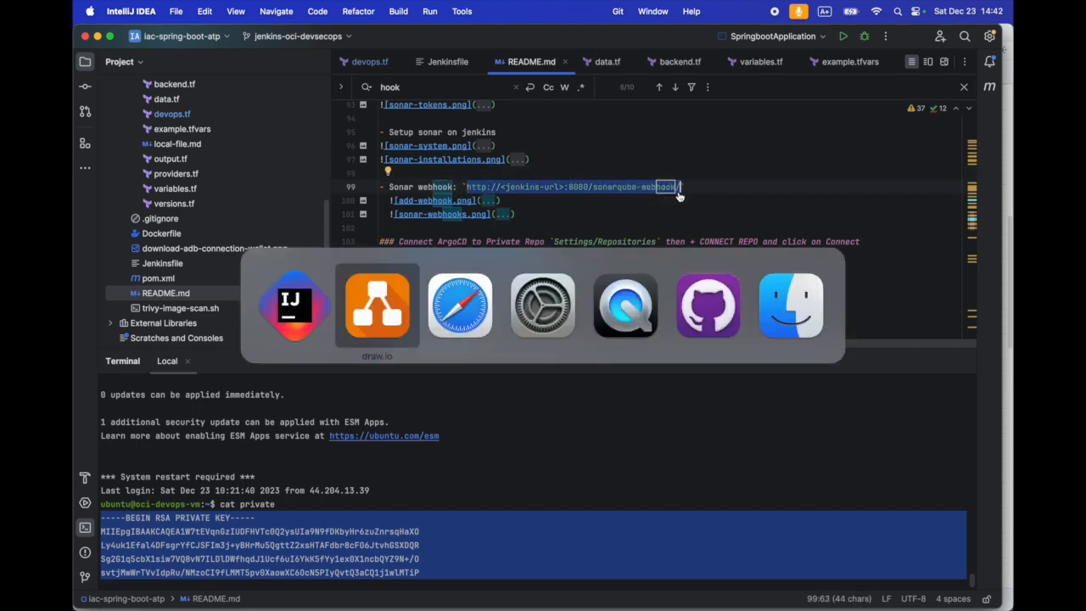
key(super+Tab)
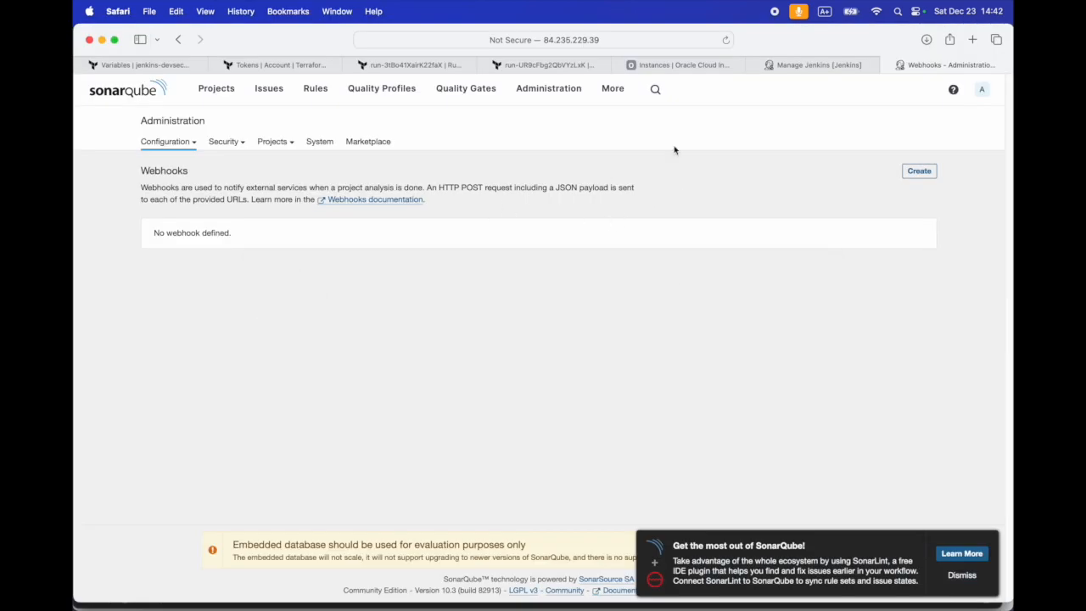
click(920, 171)
click(445, 274)
key(super+v)
click(461, 228)
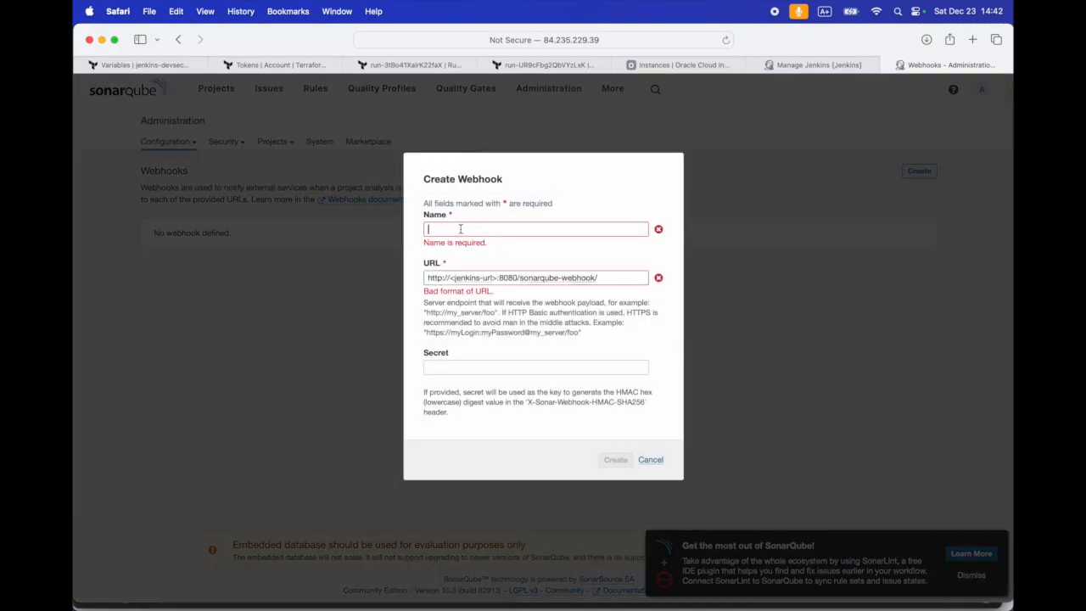
text(Jenkins)
Step: Copy the Jenkins server address and port, 84.235.229.39:8080, from the Manage Jenkins page's URL
key(super+Tab)
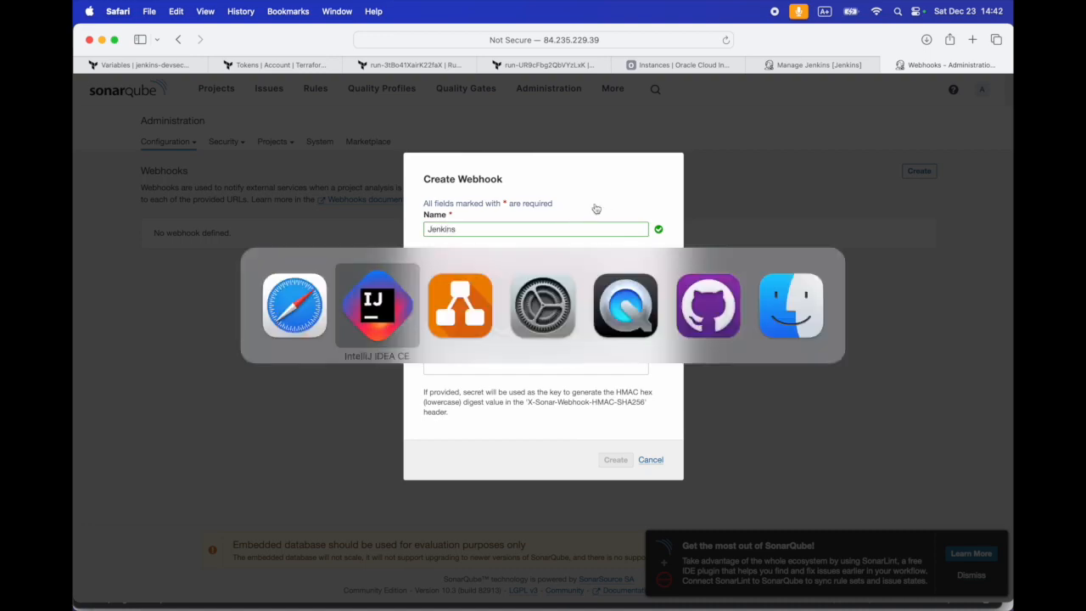
key(super+Tab)
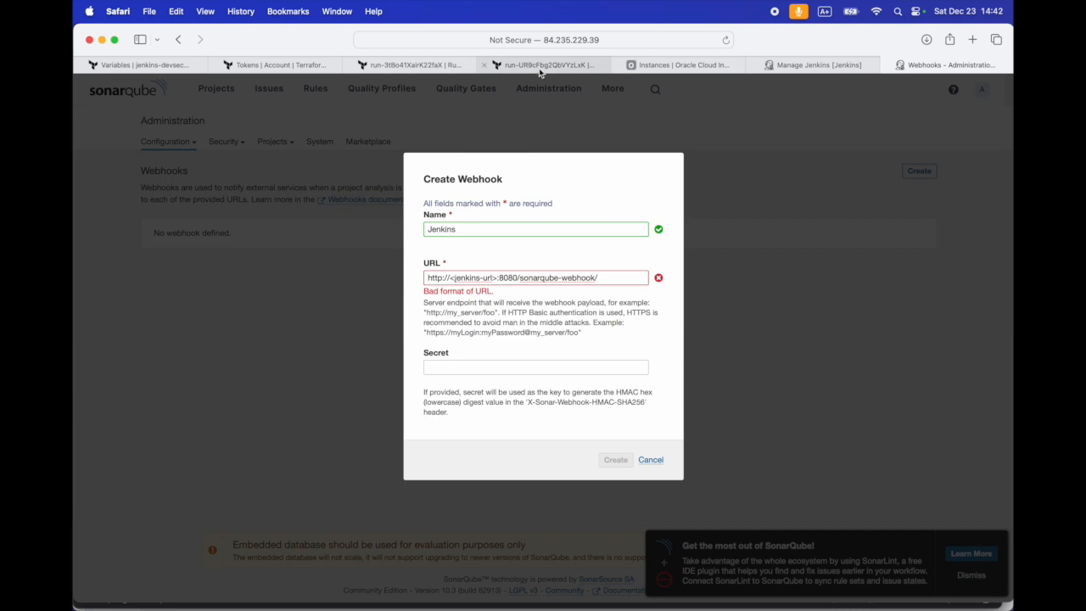
click(292, 69)
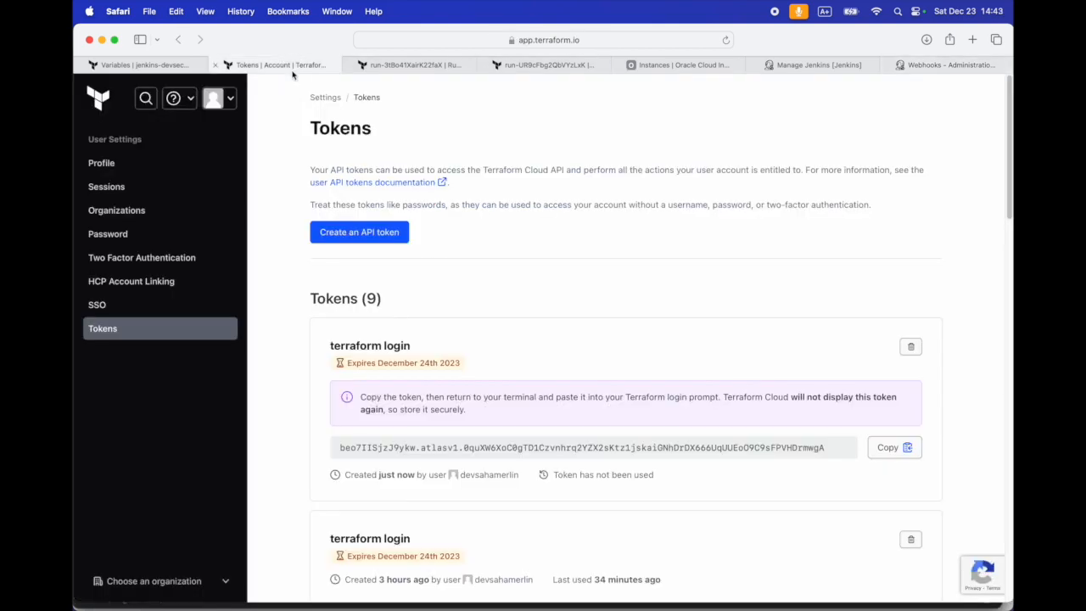
click(716, 66)
click(773, 66)
click(549, 40)
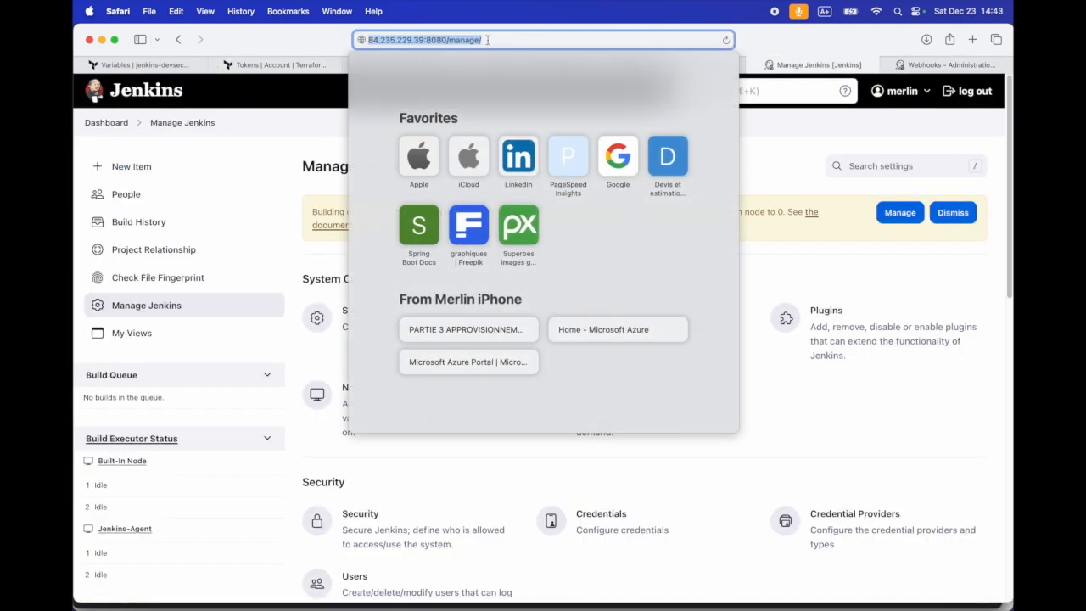
drag(447, 39, 336, 42)
key(super+c)
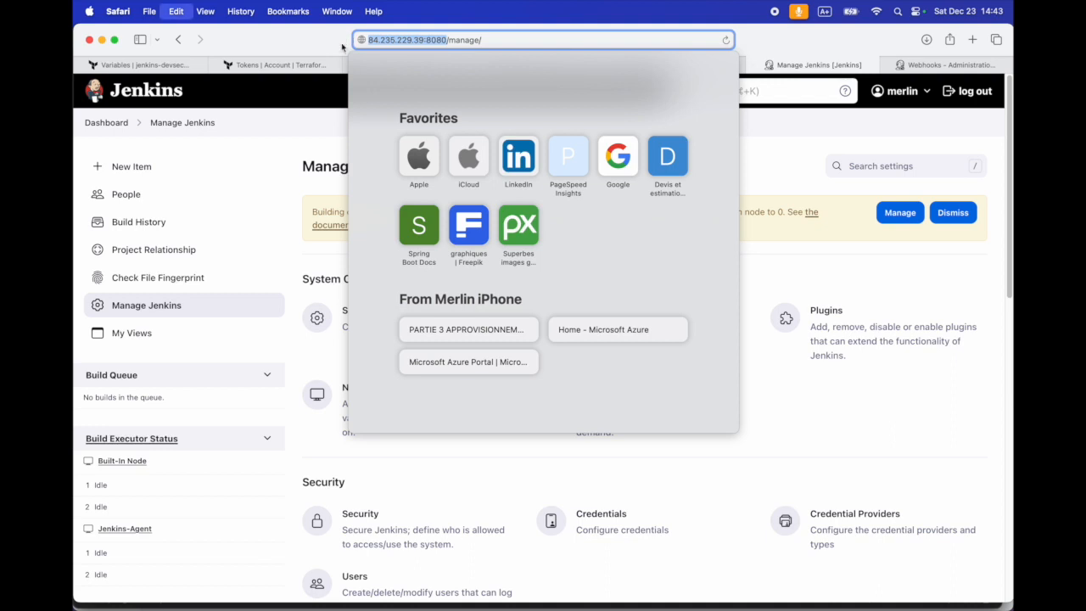
Step: Replace the placeholder host and port in the SonarQube webhook URL with 84.235.229.39:8080 and create the webhook
click(959, 68)
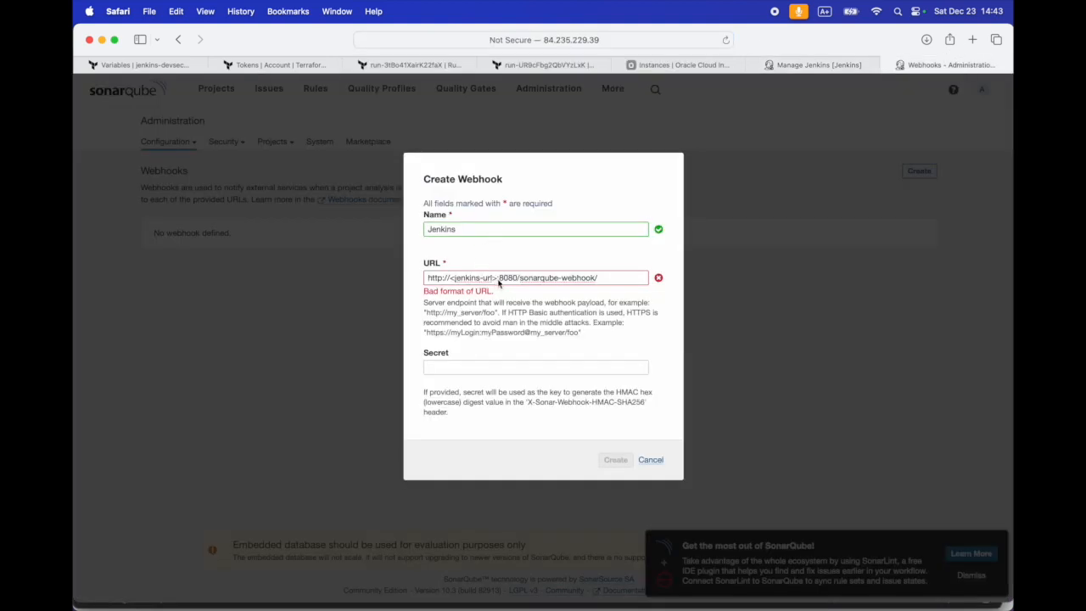
drag(516, 283, 436, 282)
key(super+v)
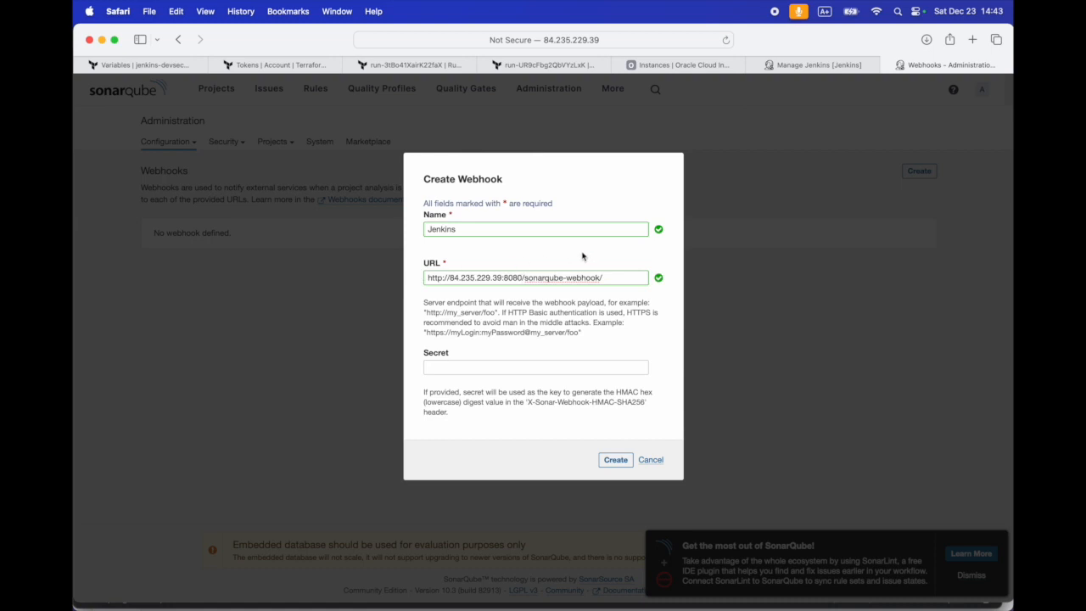
click(618, 461)
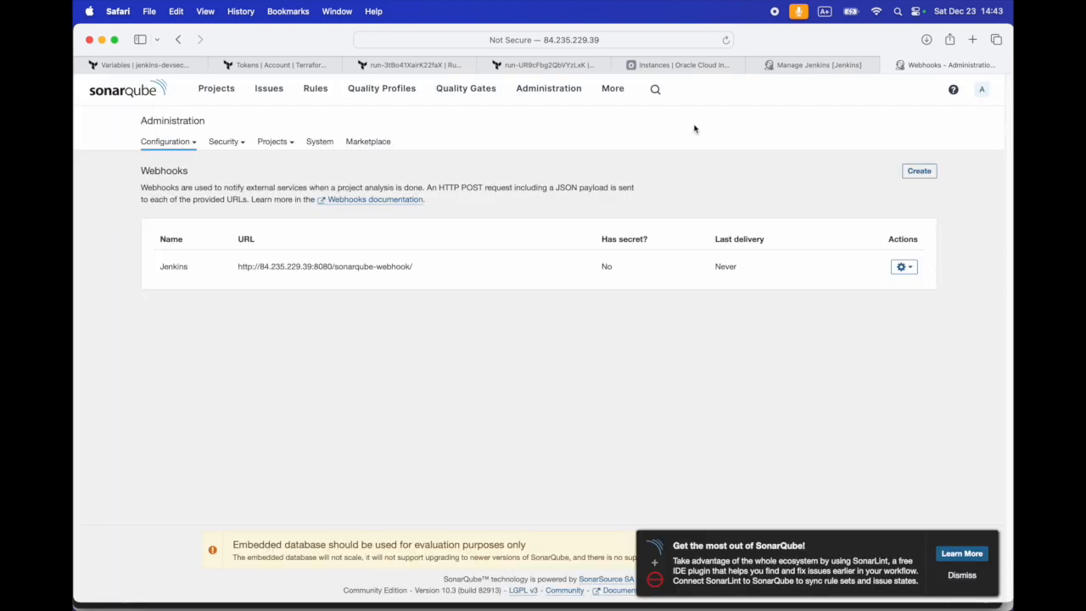
Step: Open the iac-spring-boot-atp GitHub repository in a new browser tab and go to its settings
click(800, 65)
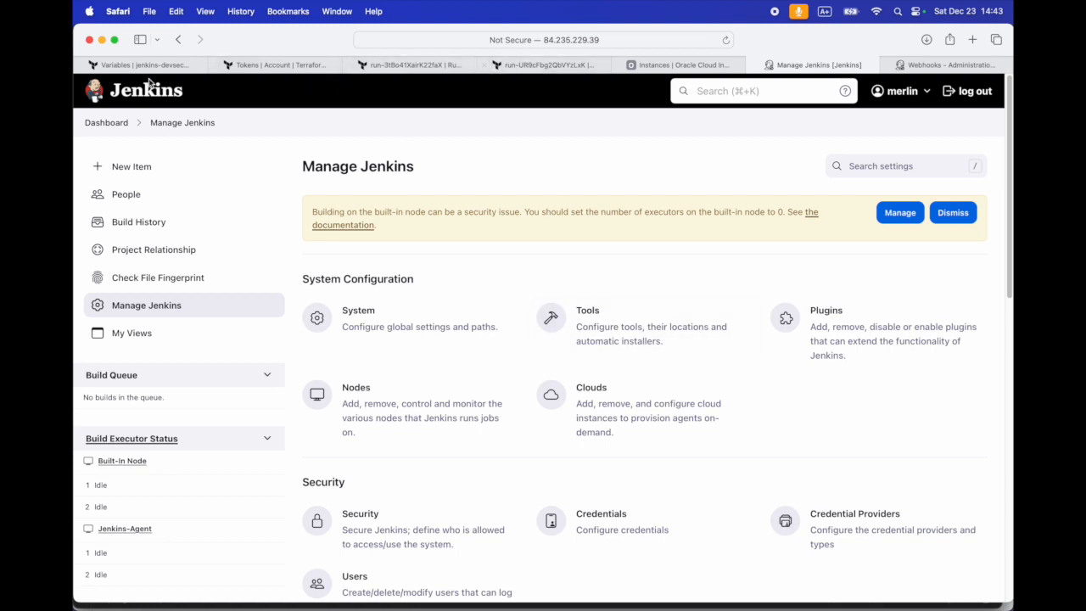
click(973, 40)
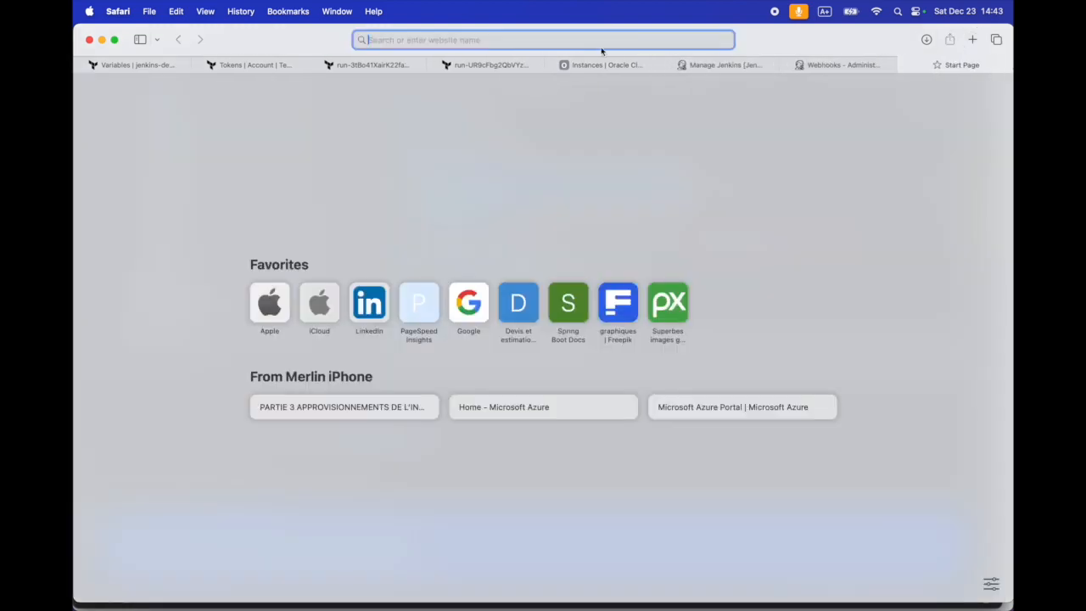
text(github.com)
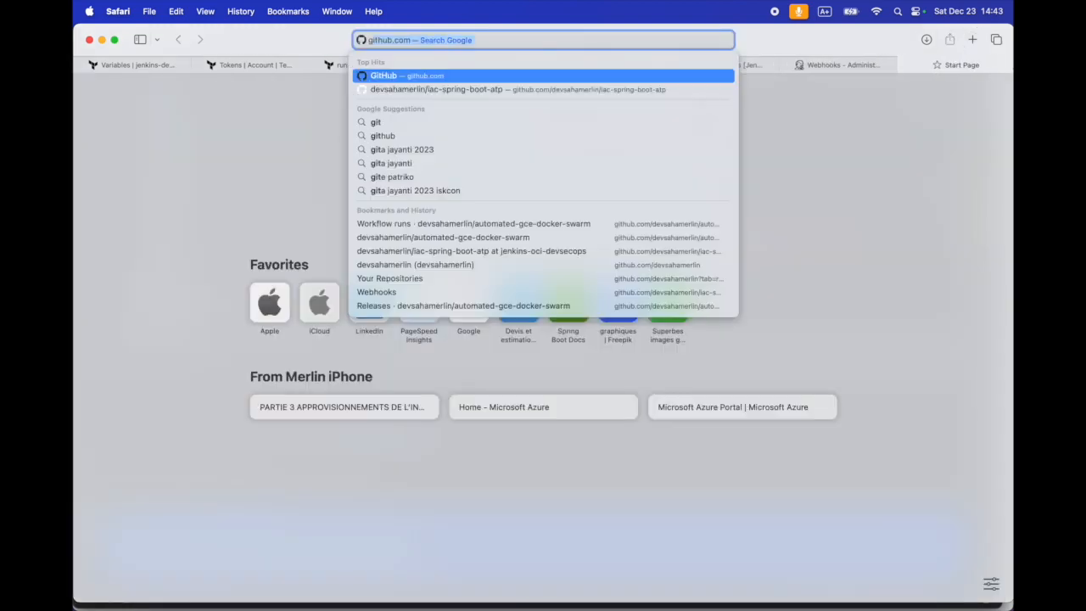
key(Down)
key(Return)
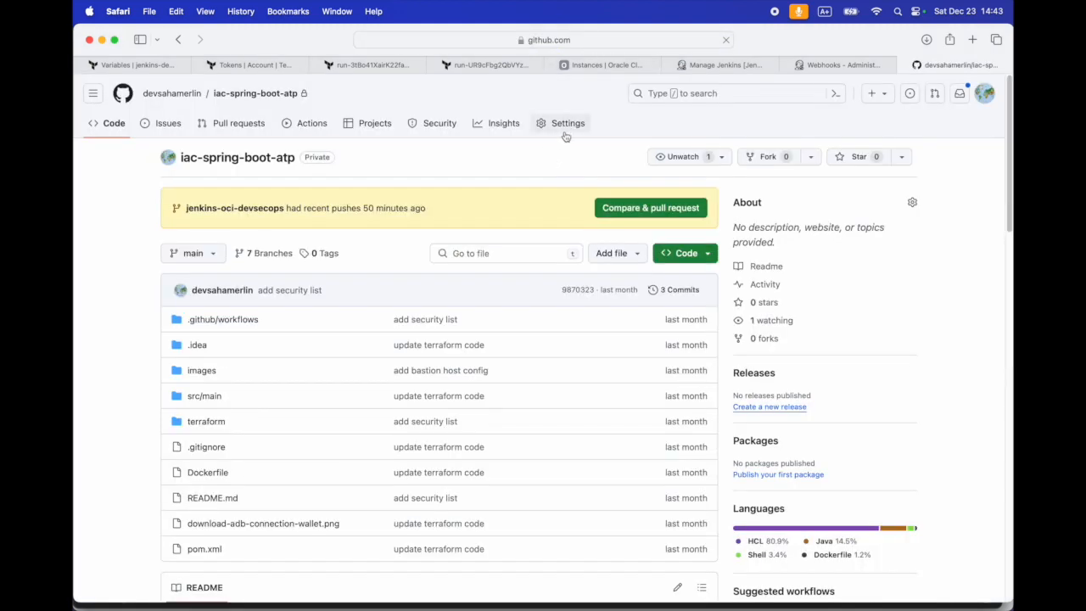
click(568, 123)
Step: Switch to draw.io to examine the GitHub to Jenkins trigger in the pipeline diagram, then return to Safari
key(super+Tab)
key(super+Tab)
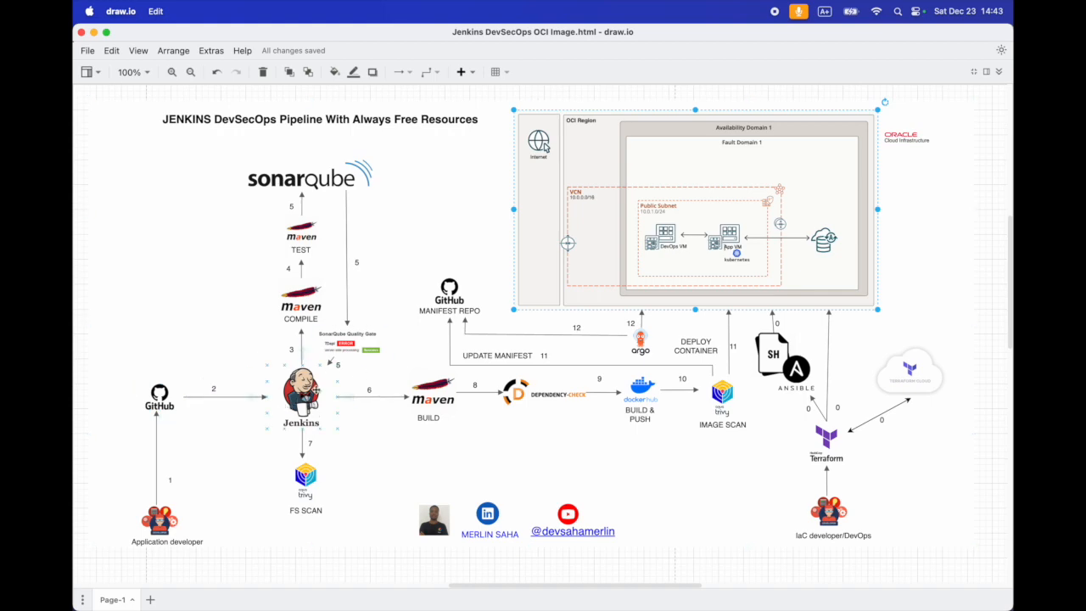
key(super+Tab)
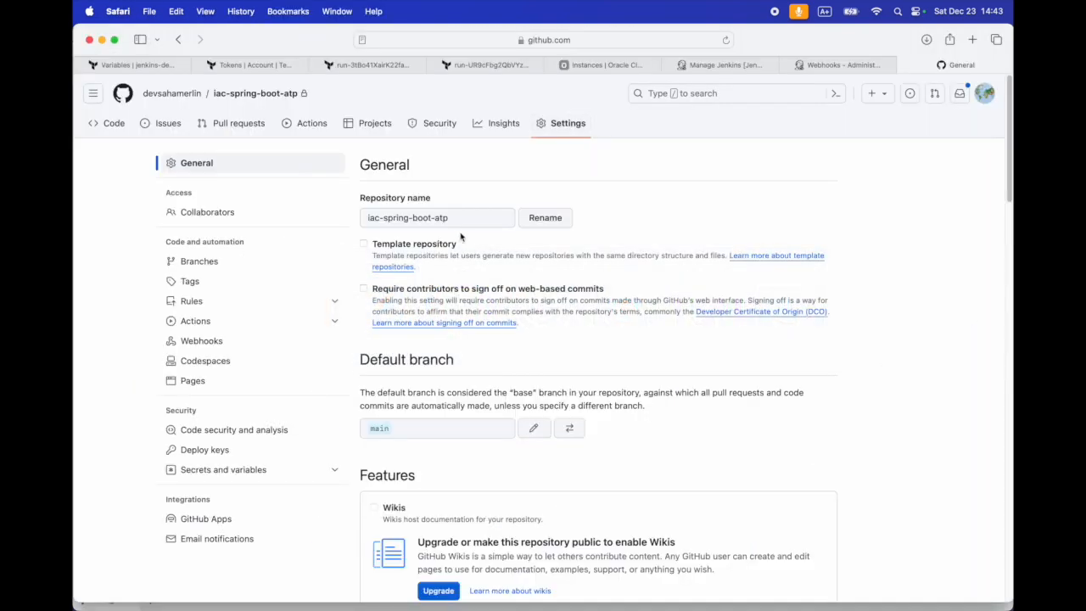
click(234, 342)
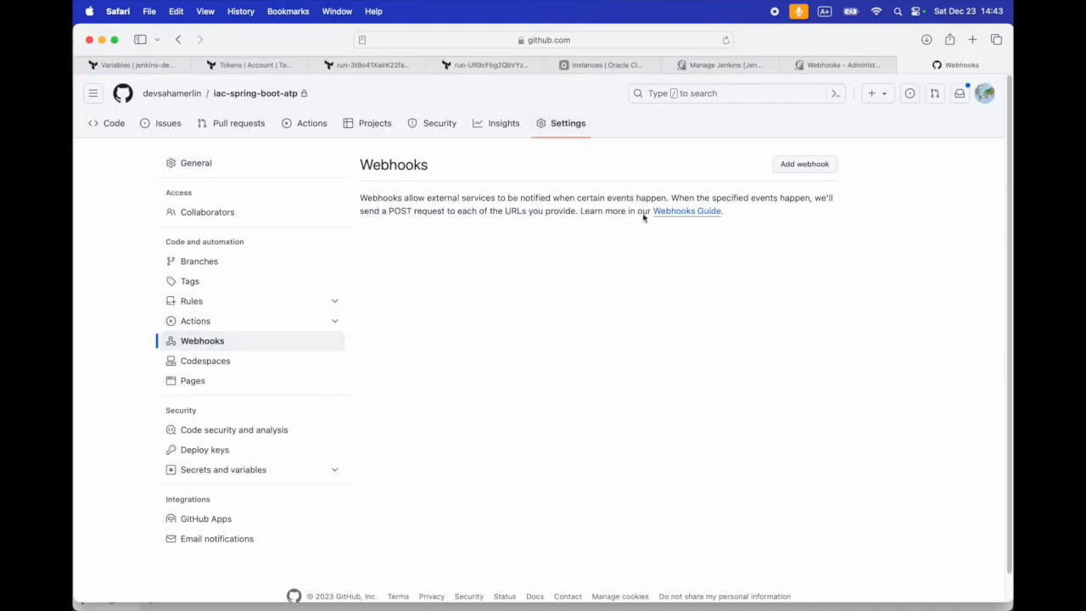
click(803, 165)
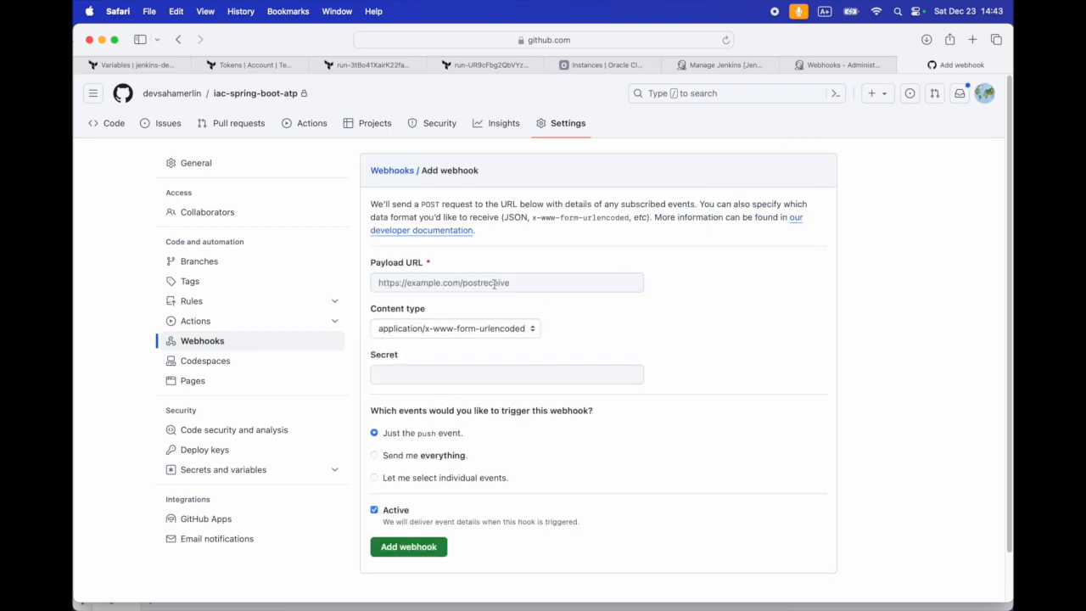
click(461, 284)
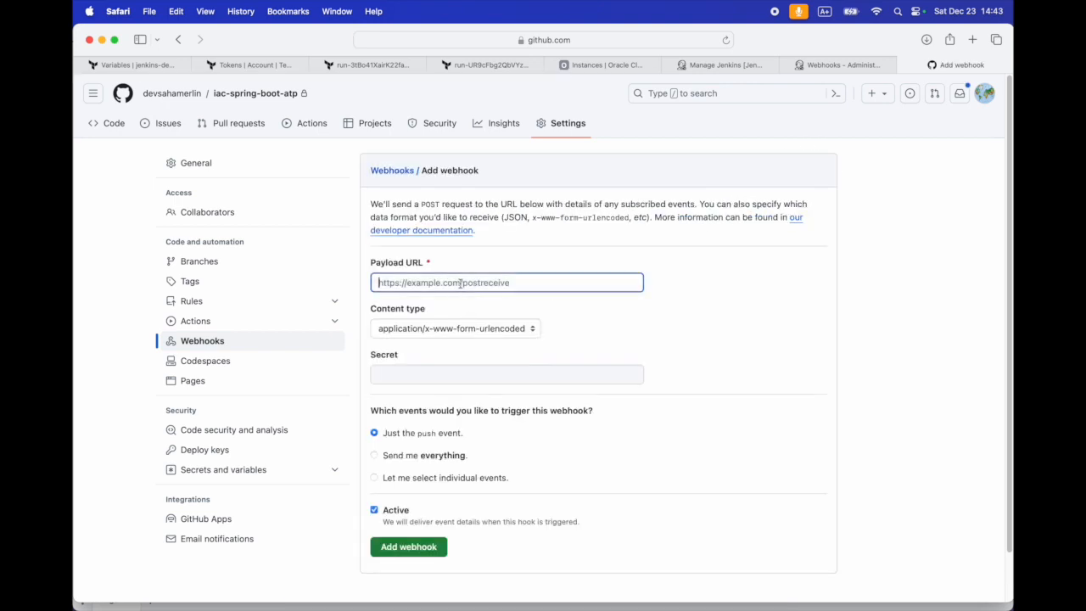
key(super+v)
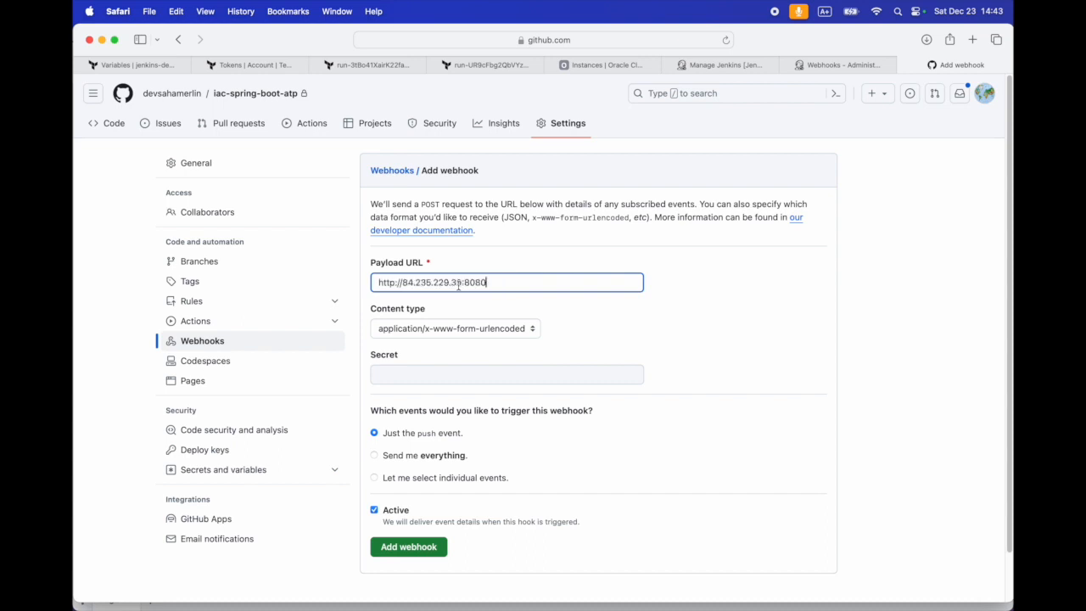
text(/)
Step: Switch to IntelliJ IDEA, find the GitHub webhook instructions in README.md and copy the path github-webhook/ from the sample URL
key(super+Tab)
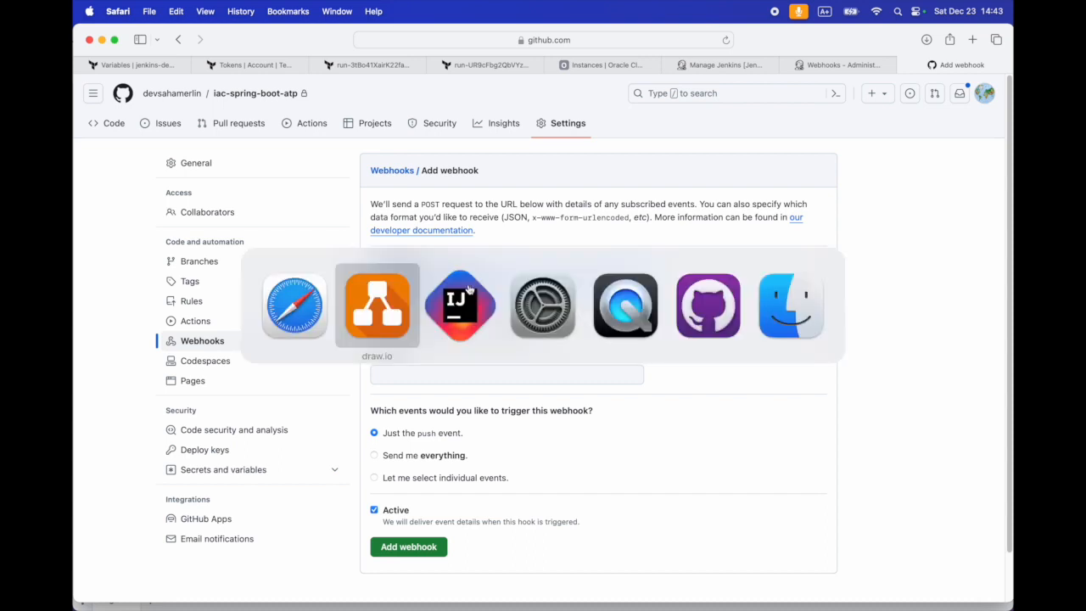
click(460, 304)
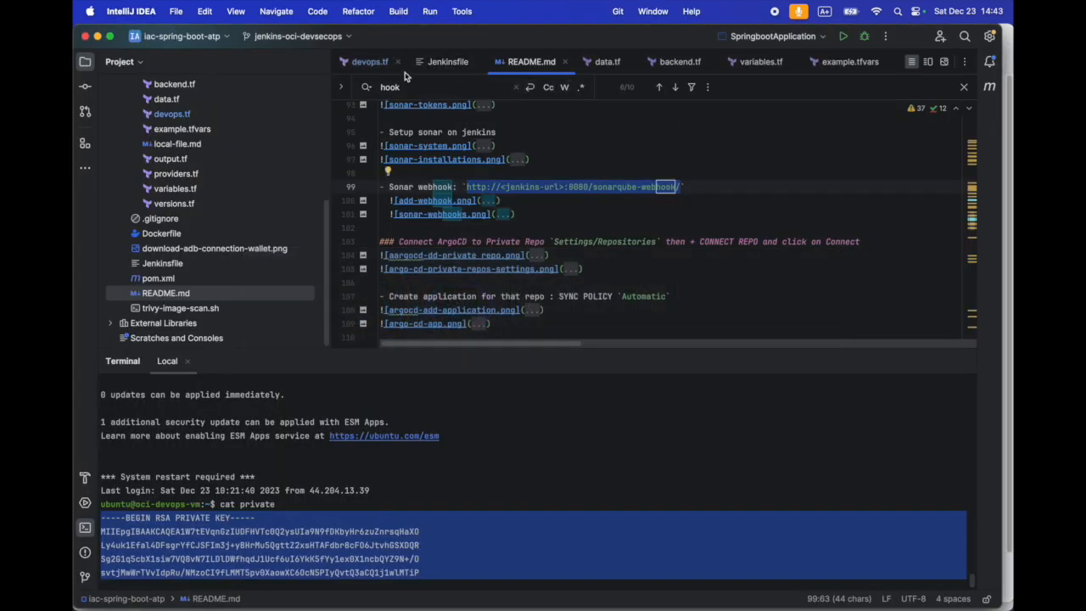
key(Return)
key(Return)
key(Return)
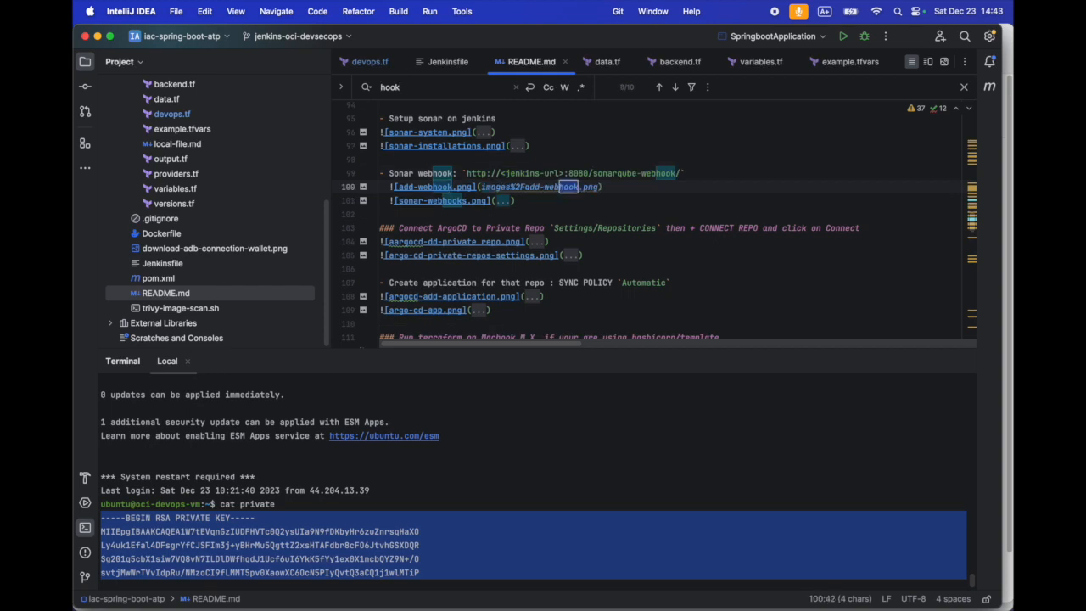
key(Return)
key(Return)
key(Return)
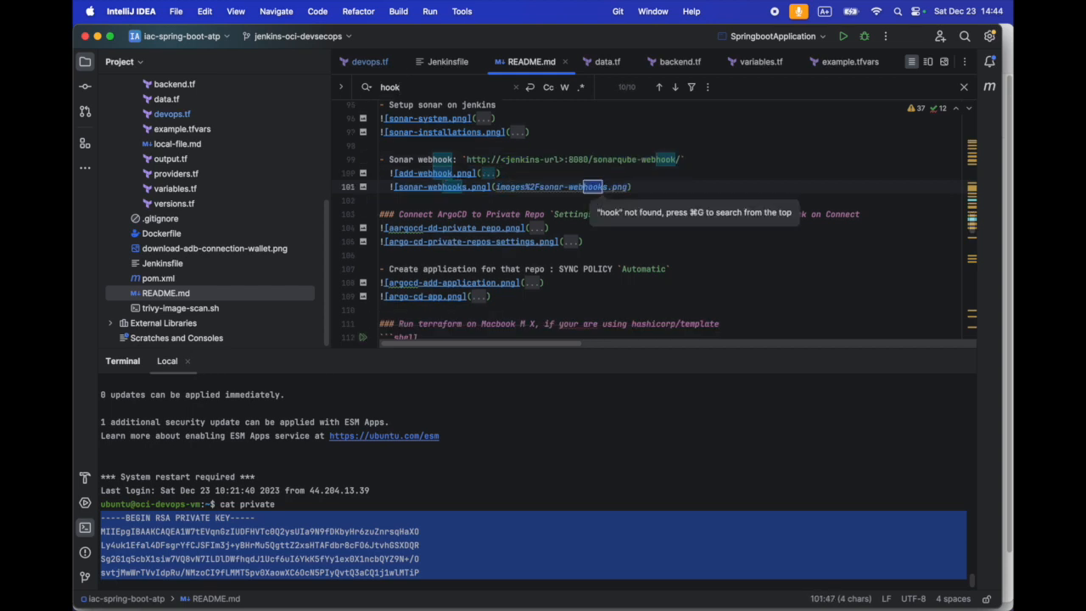
click(889, 178)
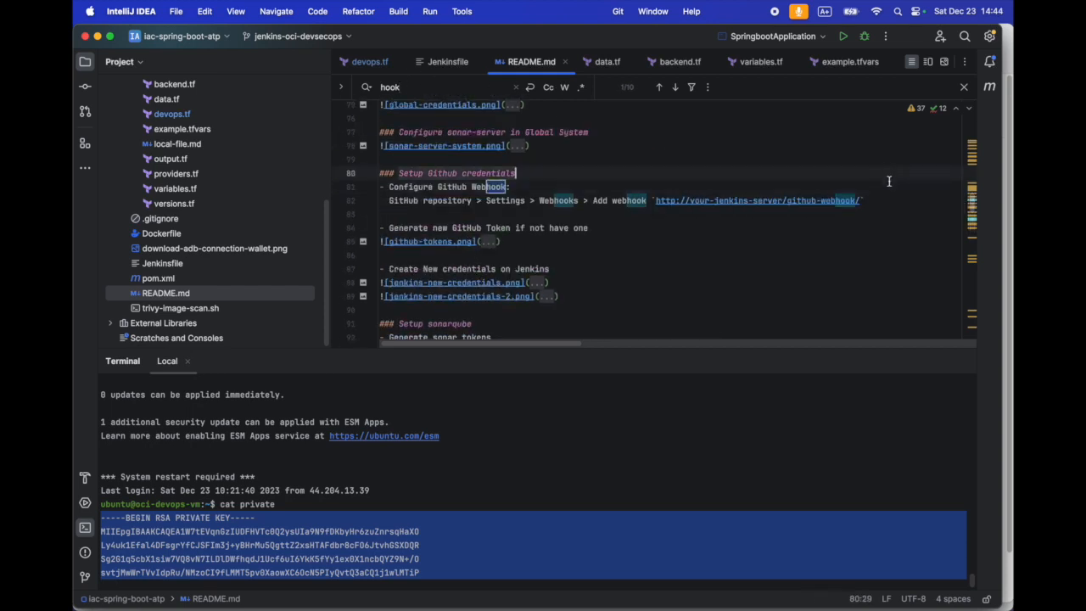
drag(862, 201, 787, 201)
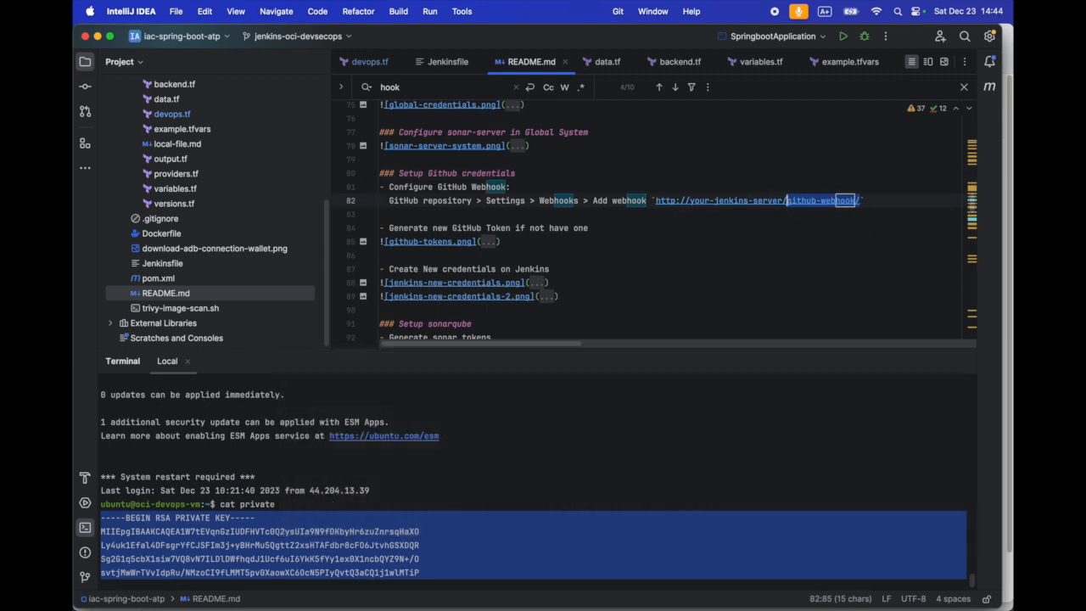
Step: Return to Safari, append github-webhook/ to the payload URL and add the webhook for just the push event
key(super+Tab)
key(super+v)
click(772, 276)
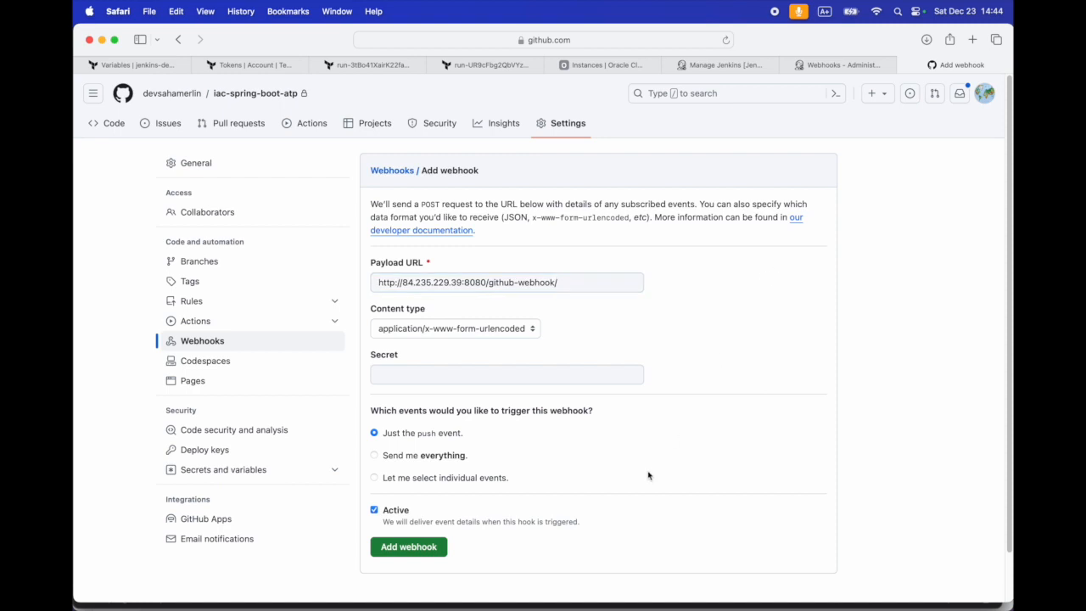
click(412, 550)
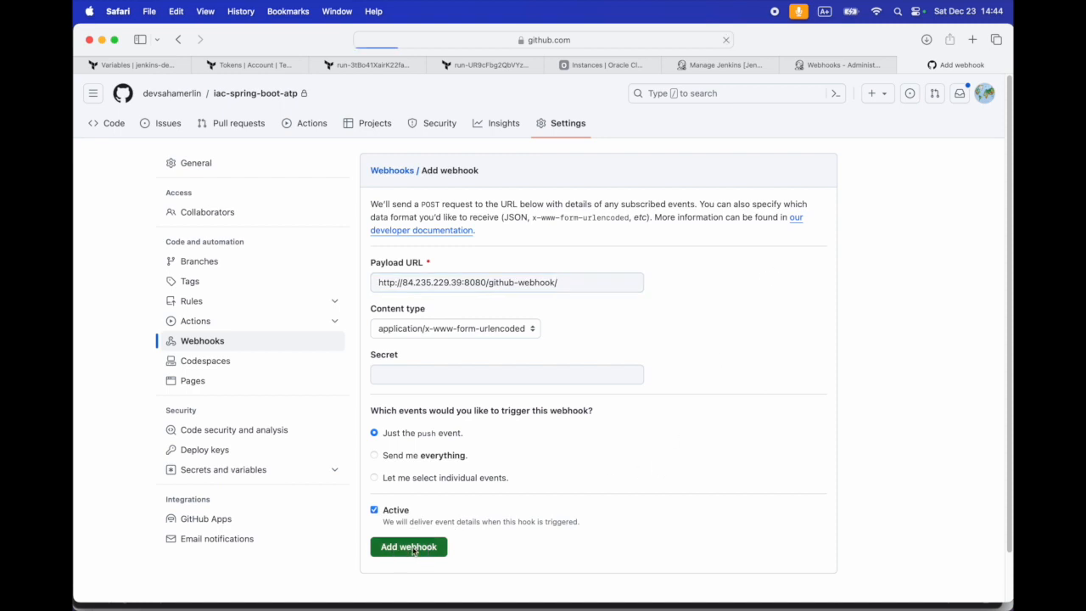
Step: Open the Tools configuration in Manage Jenkins and add a JDK installation named JDK17
click(703, 66)
click(607, 330)
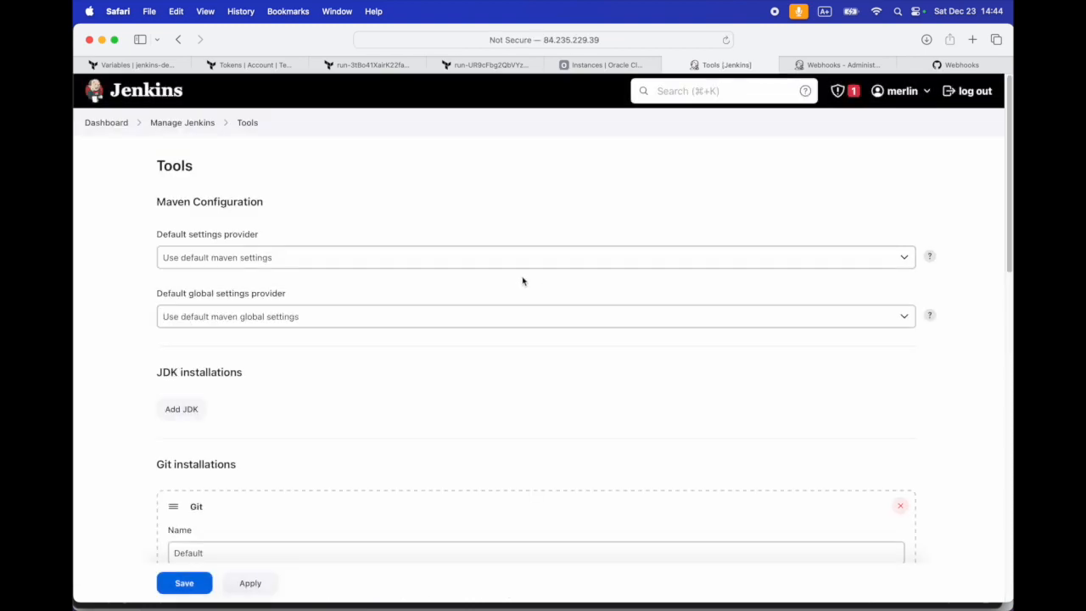
scroll(390, 285, down, 2)
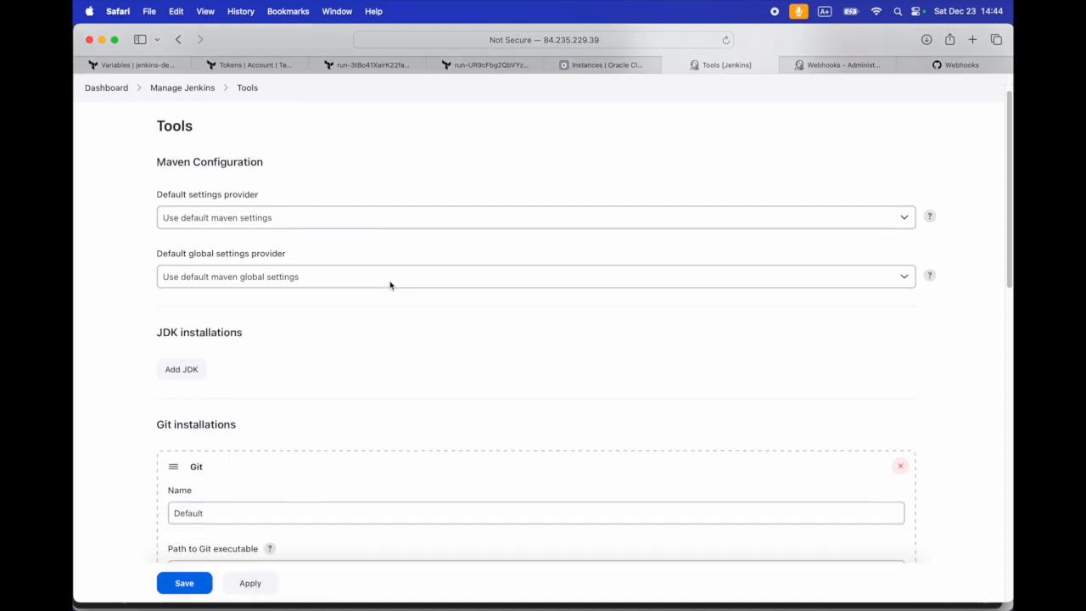
click(175, 332)
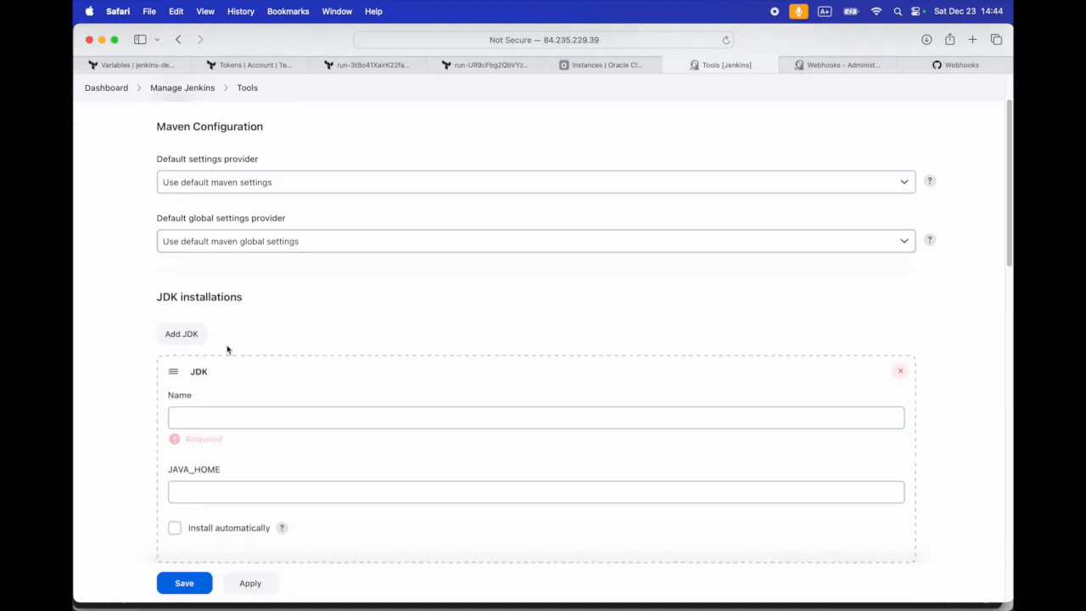
scroll(254, 390, down, 1)
click(213, 399)
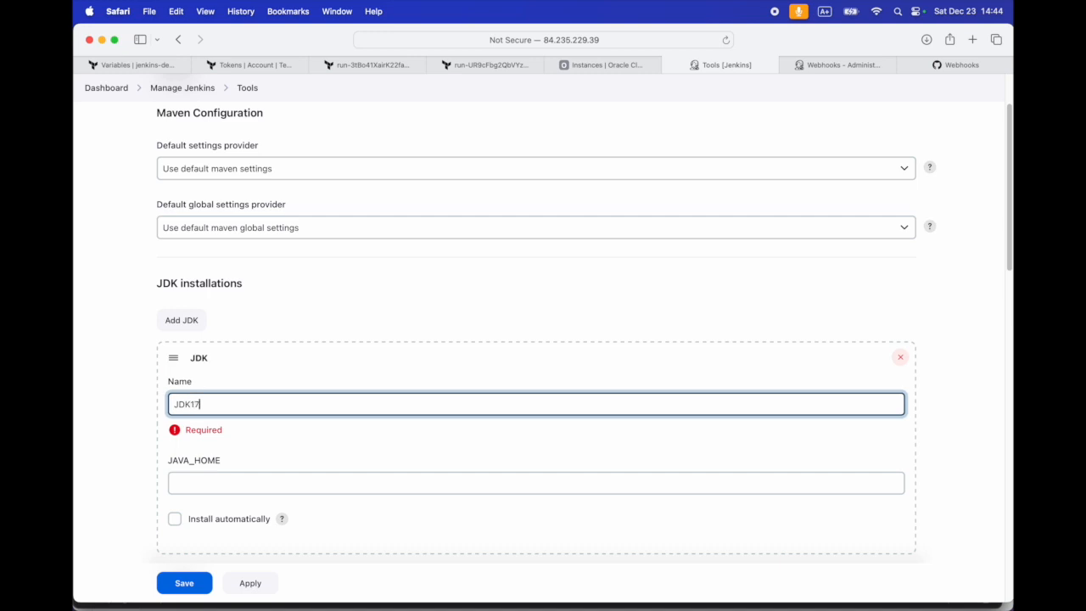
text(JDK17)
Step: Set JDK17 to install automatically from adoptium.net using version jdk-17+35
scroll(271, 486, down, 1)
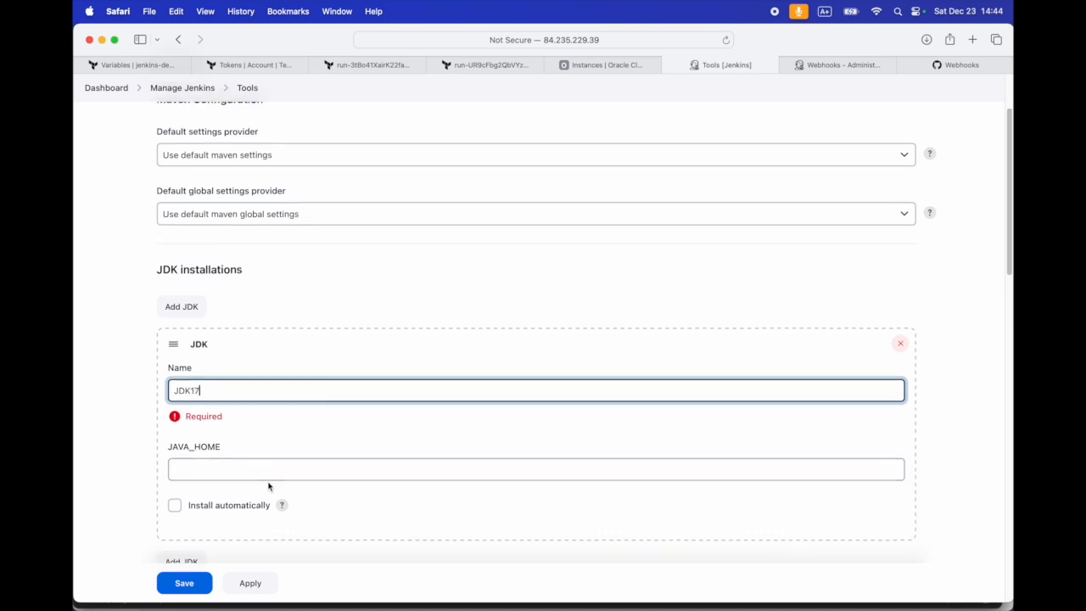
click(174, 505)
scroll(299, 504, down, 1)
click(257, 437)
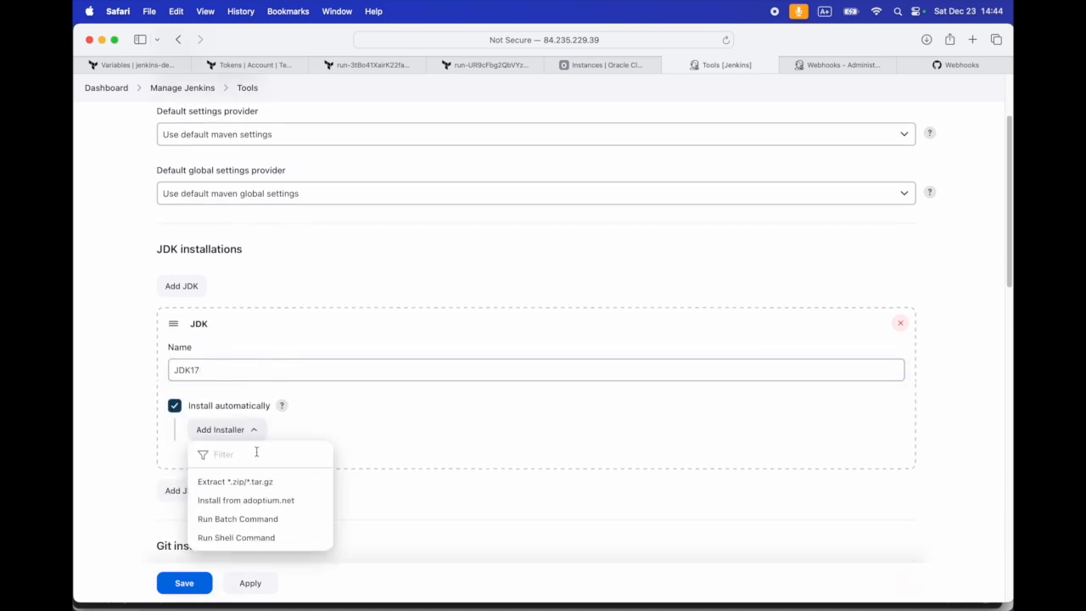
click(259, 500)
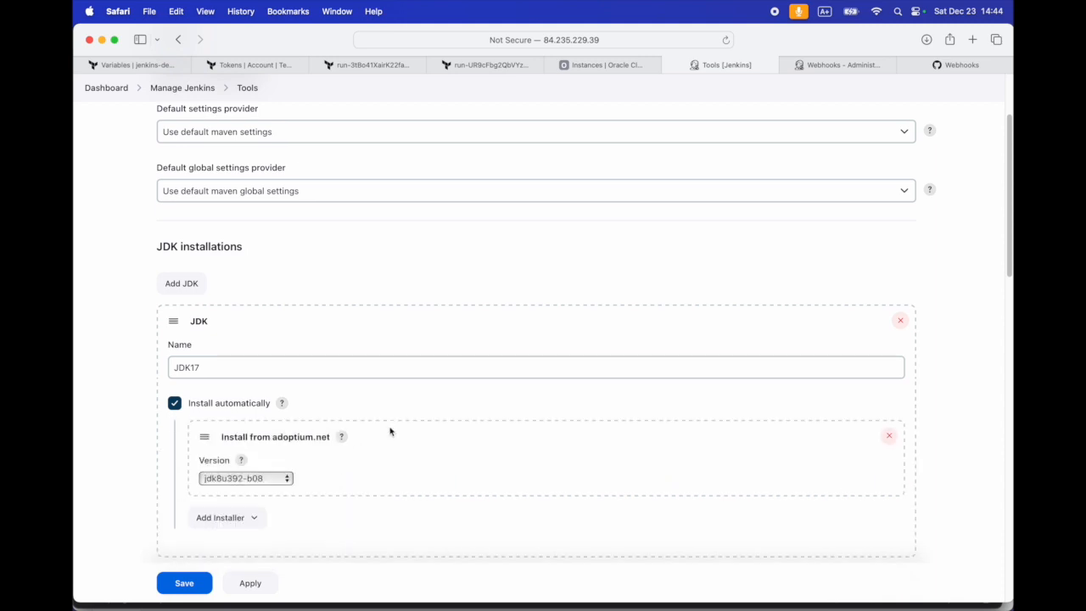
scroll(374, 435, down, 3)
click(251, 399)
scroll(273, 459, down, 10)
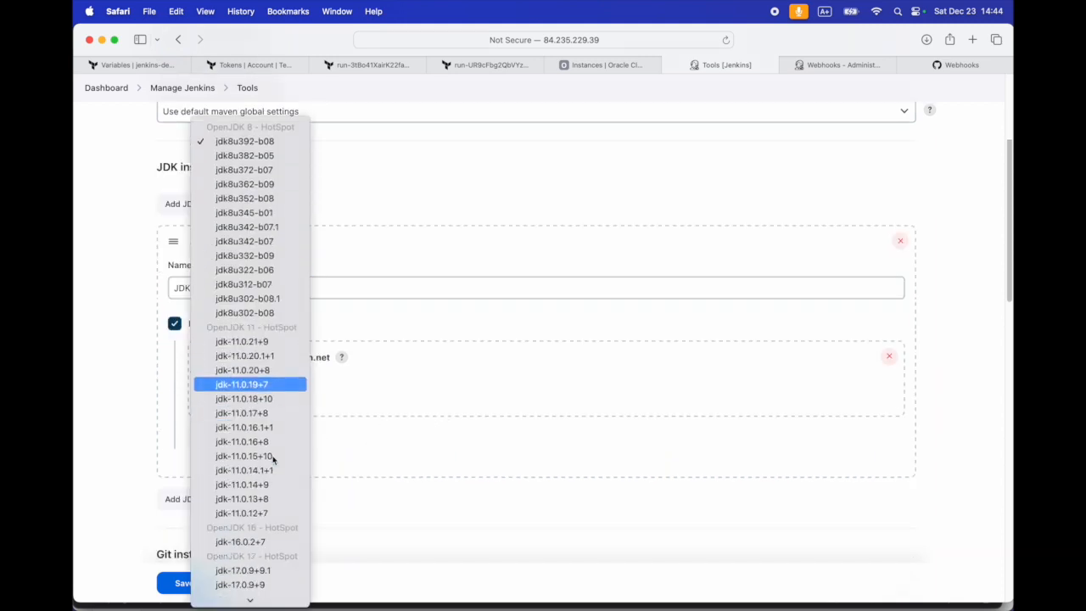
scroll(273, 457, down, 5)
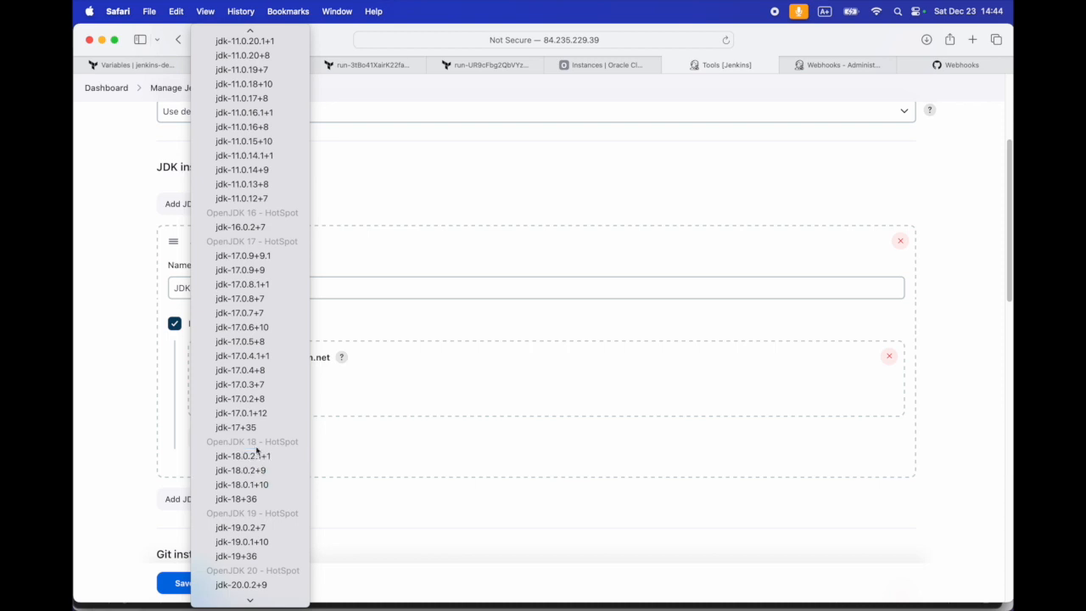
click(249, 430)
Step: Add a SonarQube Scanner installation named sonar-server, keeping automatic installation of SonarQube Scanner 5.0.1.3006 from Maven Central
scroll(420, 427, down, 6)
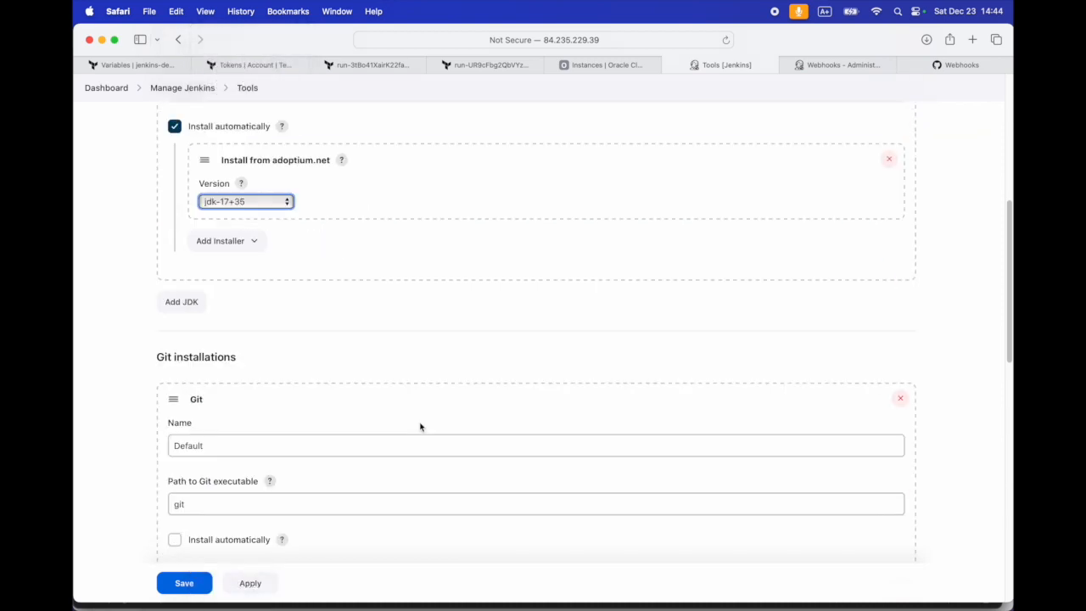
scroll(272, 342, down, 10)
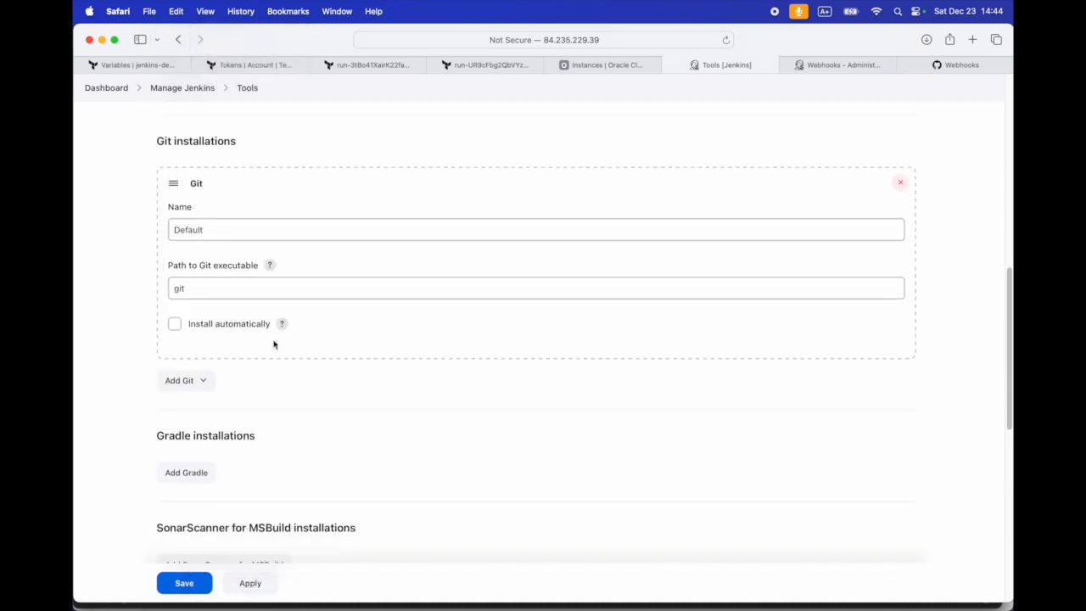
scroll(308, 386, down, 2)
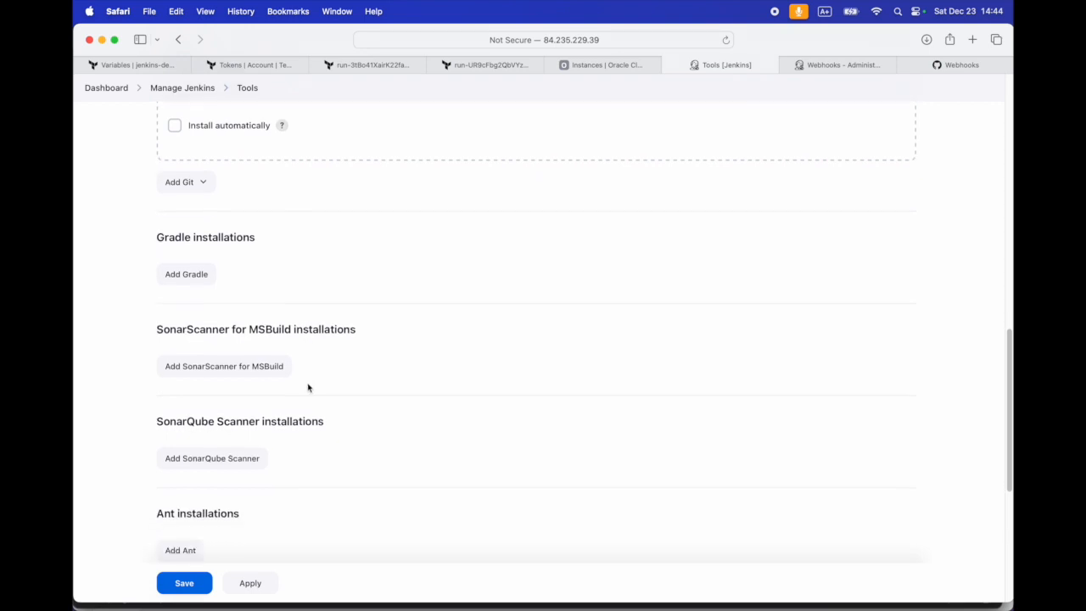
click(235, 437)
scroll(342, 412, down, 2)
click(226, 459)
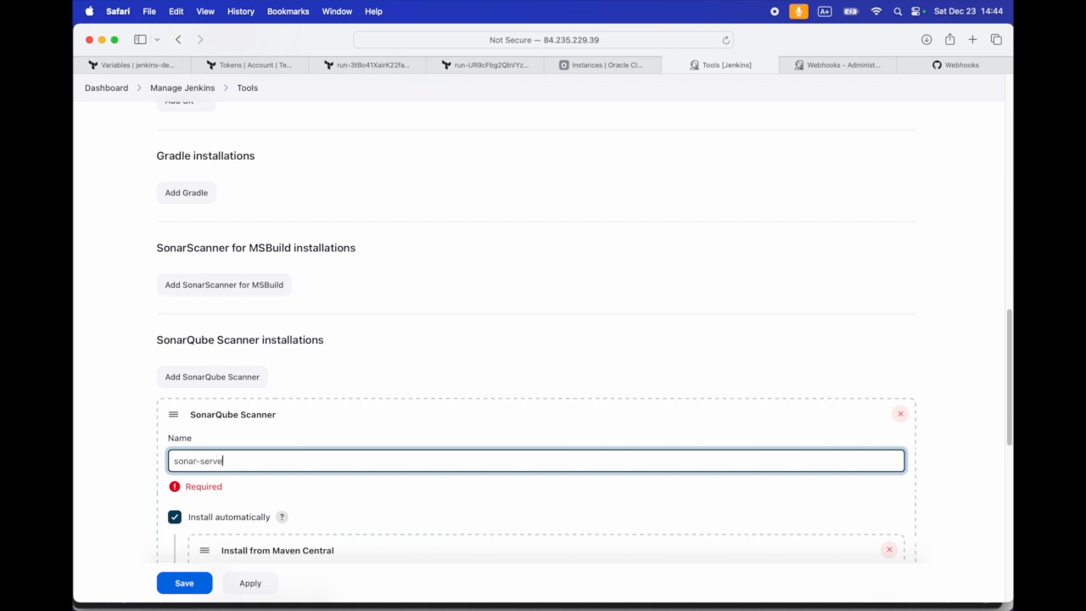
scroll(312, 441, down, 4)
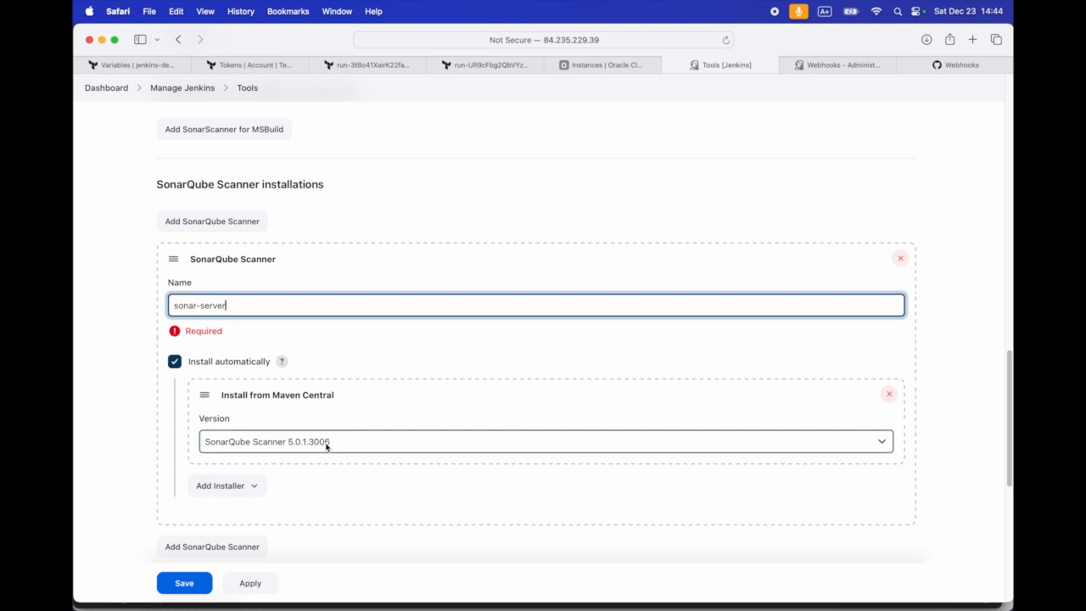
click(175, 432)
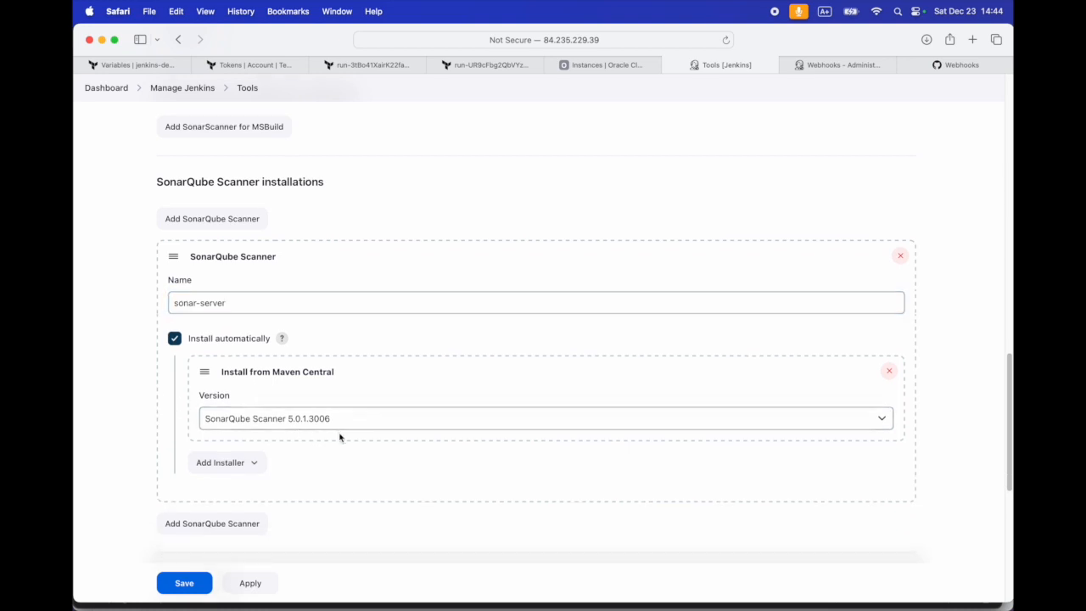
Step: Add a Maven installation named MAVEN3, keeping automatic installation of version 3.9.6 from Apache
scroll(340, 436, down, 4)
scroll(339, 437, down, 2)
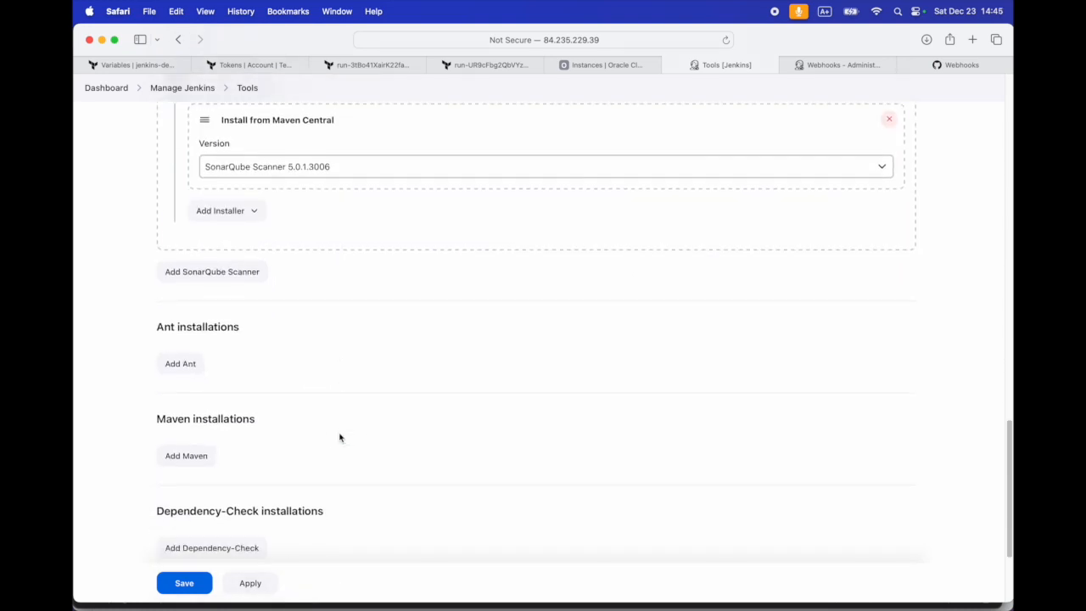
click(181, 453)
scroll(276, 462, down, 2)
click(236, 439)
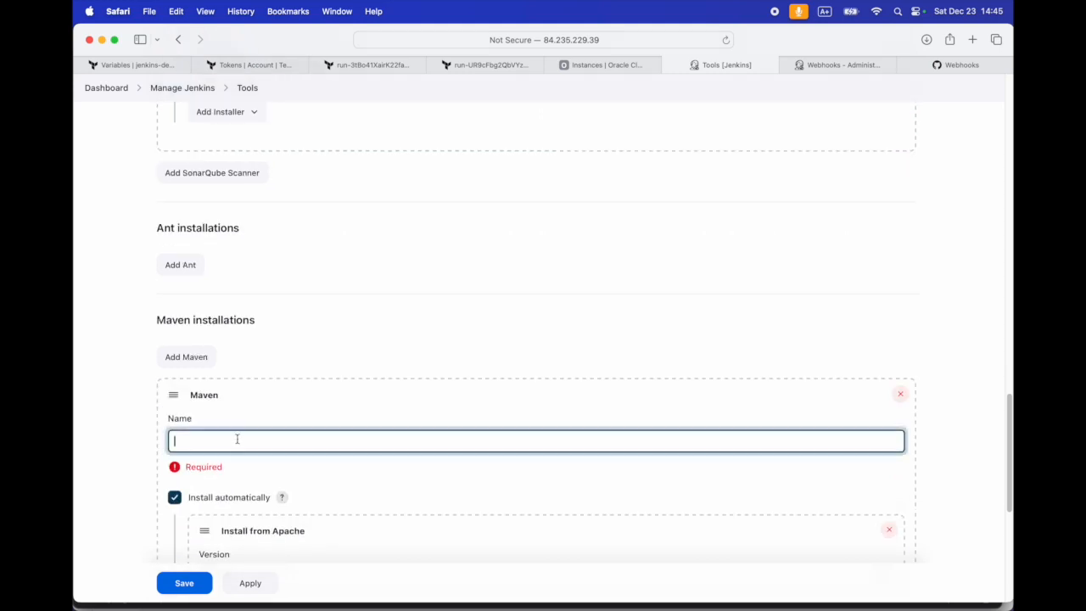
text(MAVEN3)
scroll(285, 492, down, 4)
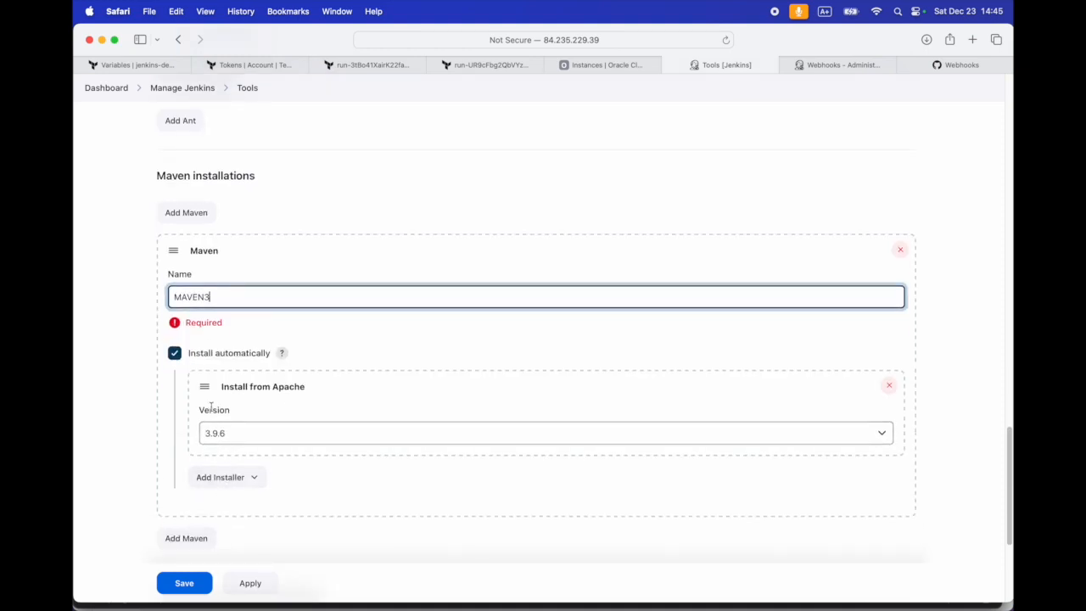
click(360, 342)
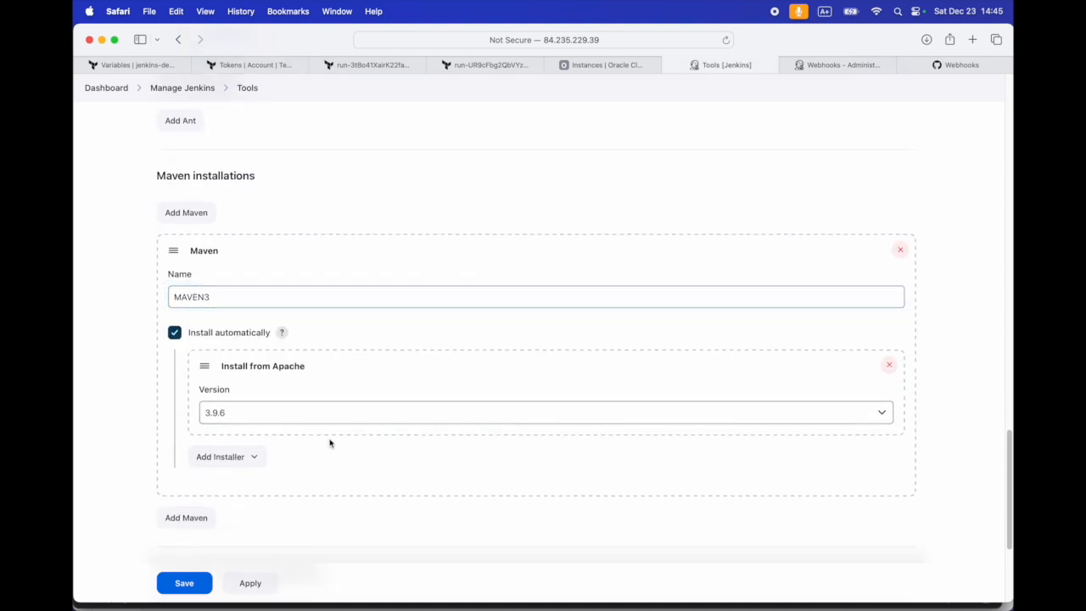
Step: Add a Dependency-Check installation named DPD-Check
scroll(330, 443, down, 4)
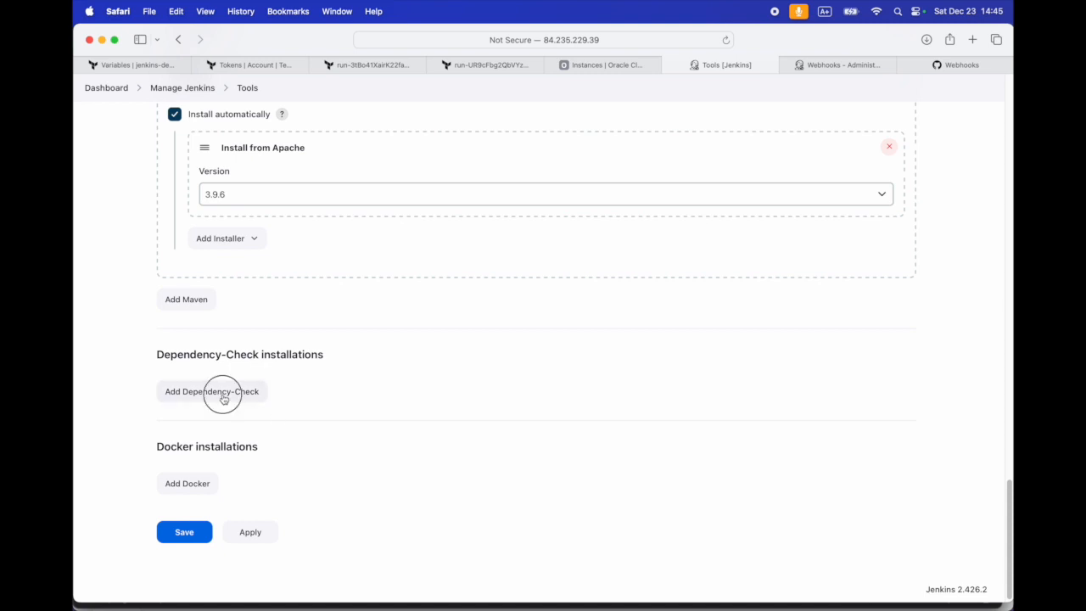
click(224, 393)
scroll(304, 424, down, 2)
click(217, 392)
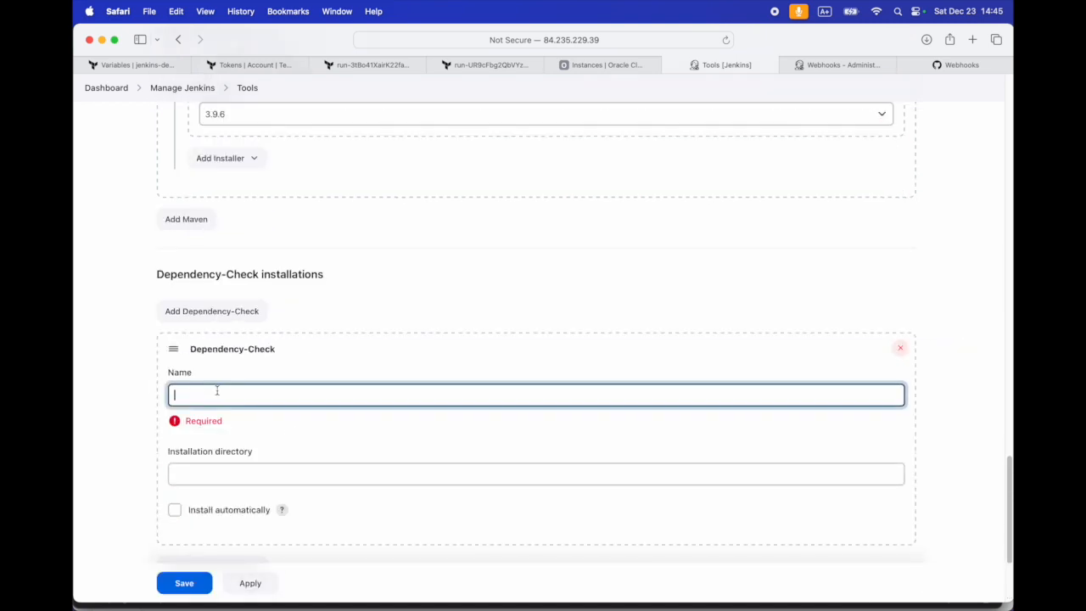
text(DPD-Check)
Step: Set DPD-Check to install automatically from github.com, keeping version dependency-check 9.0.7
scroll(251, 435, down, 2)
click(175, 434)
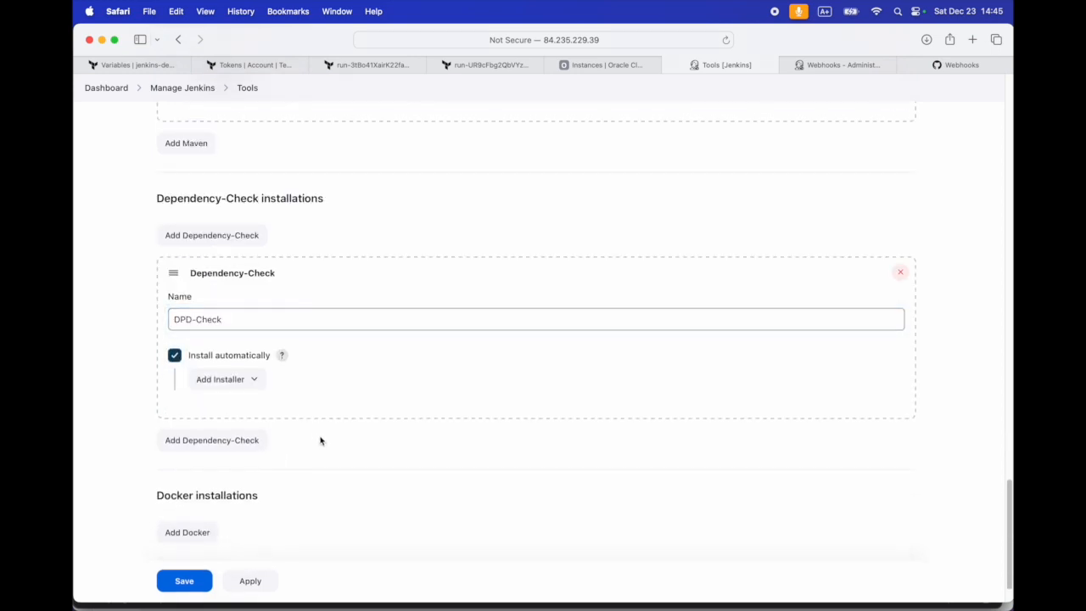
click(261, 390)
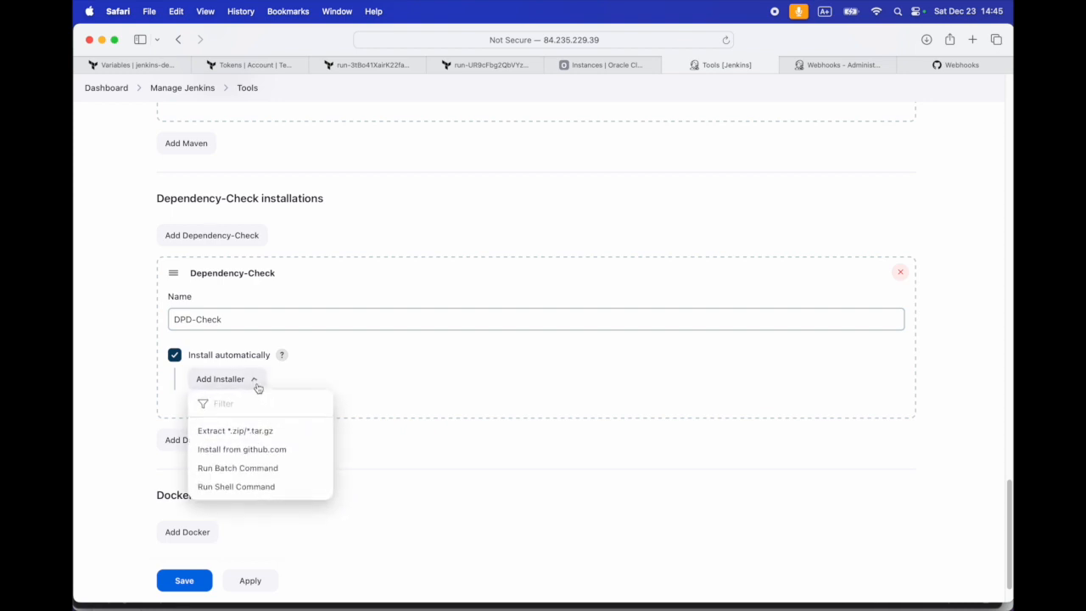
click(277, 451)
scroll(358, 390, down, 3)
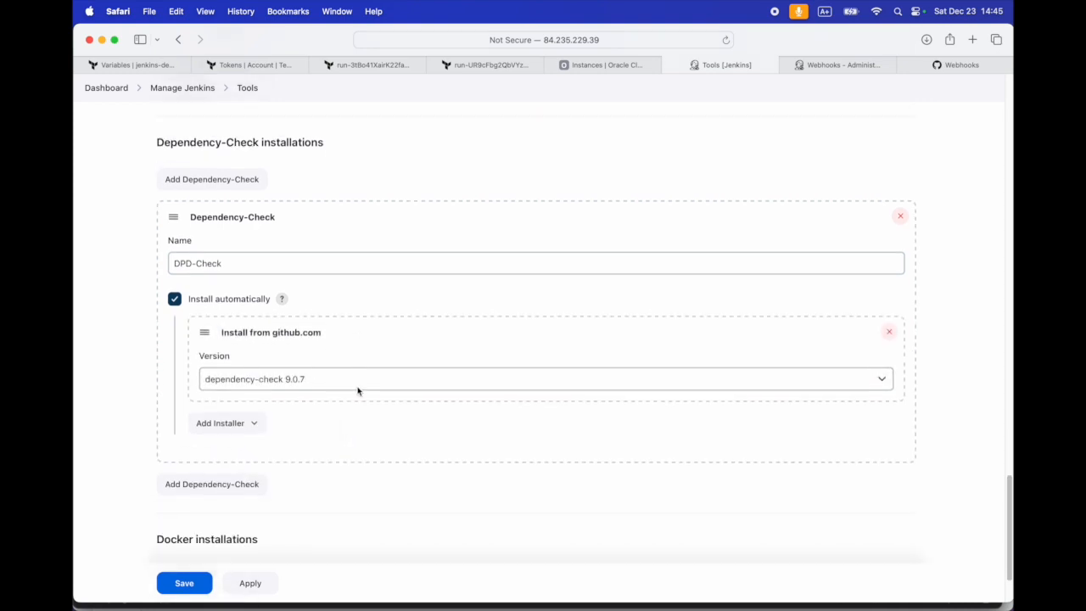
Step: Add a Docker installation named docker and enable its automatic installation
click(190, 477)
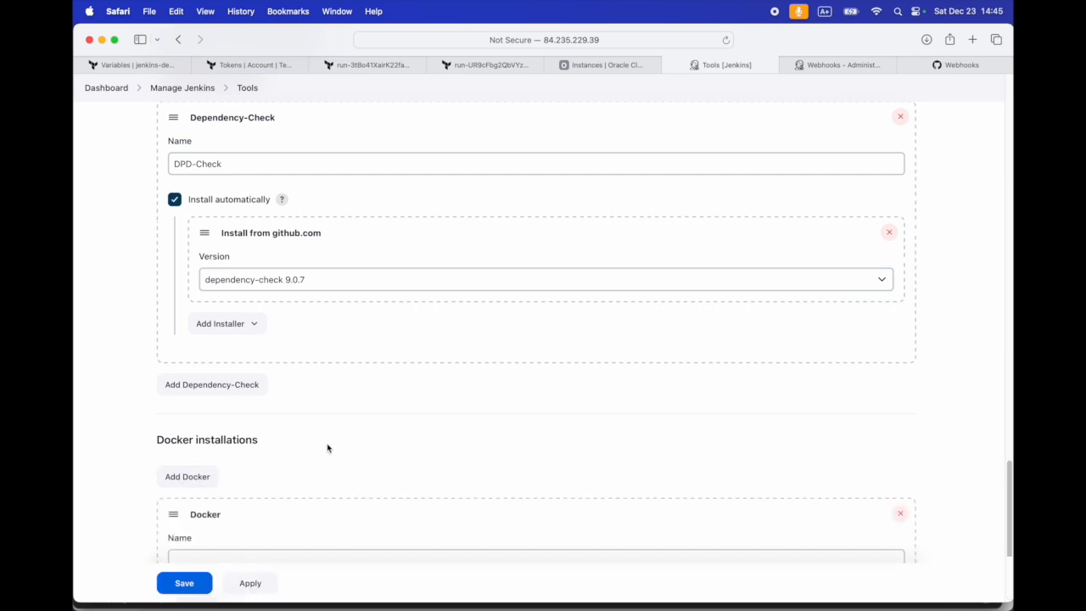
scroll(251, 489, down, 1)
scroll(252, 492, down, 3)
click(230, 320)
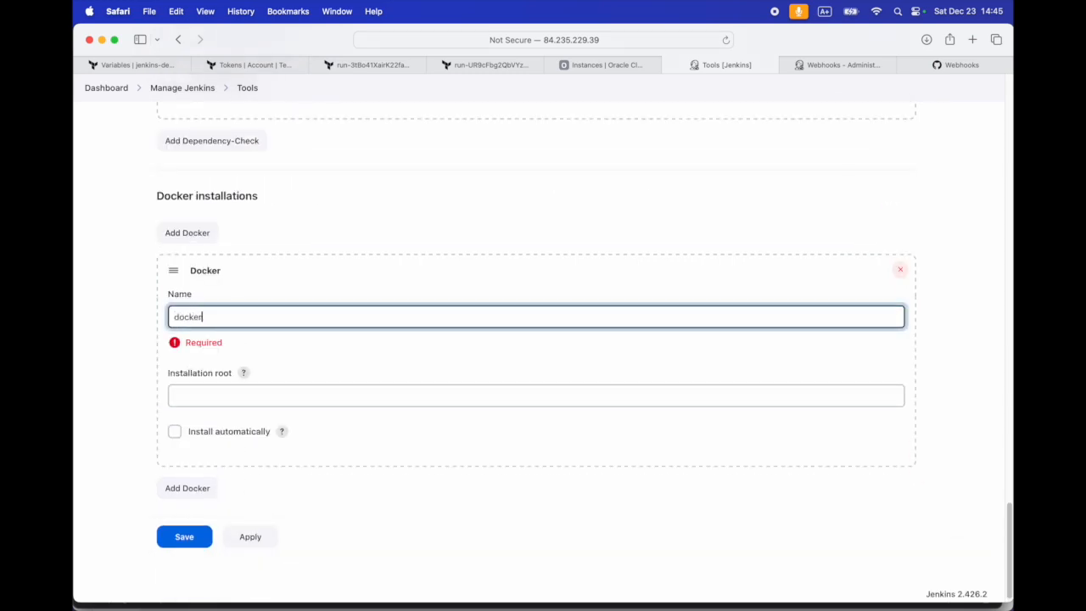
text(docker)
double_click(196, 318)
click(175, 431)
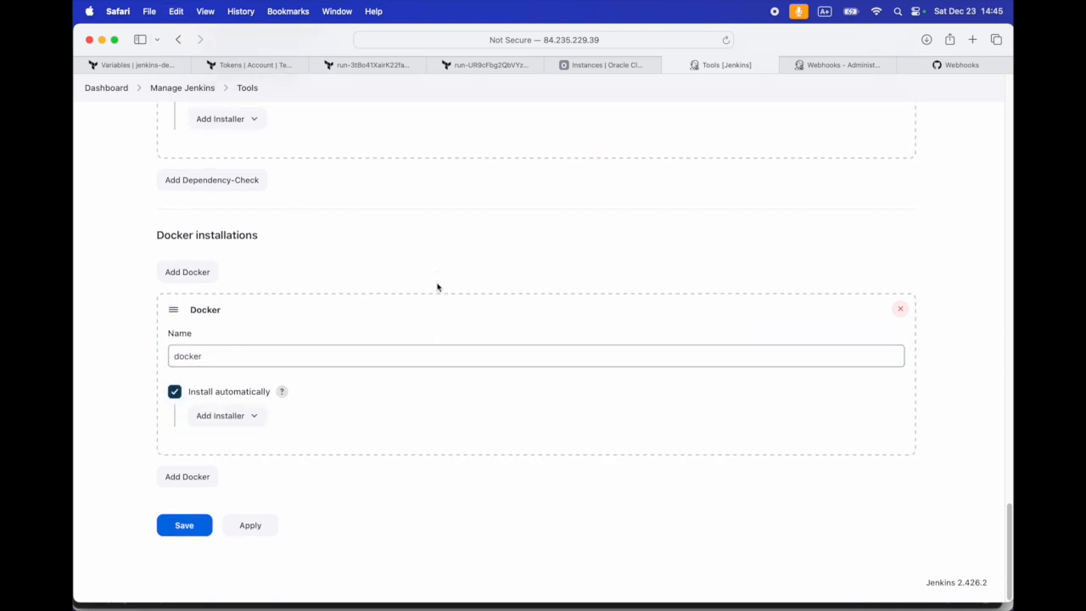
Step: Review the JDK, SonarQube Scanner, Maven, Dependency-Check and Docker installations on the Tools page
scroll(437, 287, up, 20)
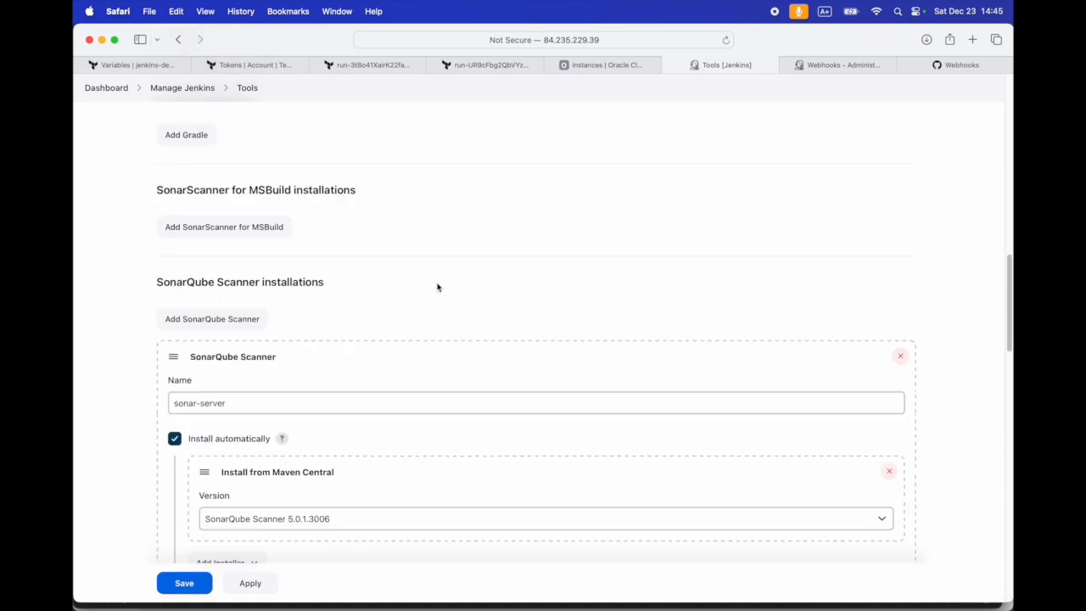
scroll(437, 286, up, 10)
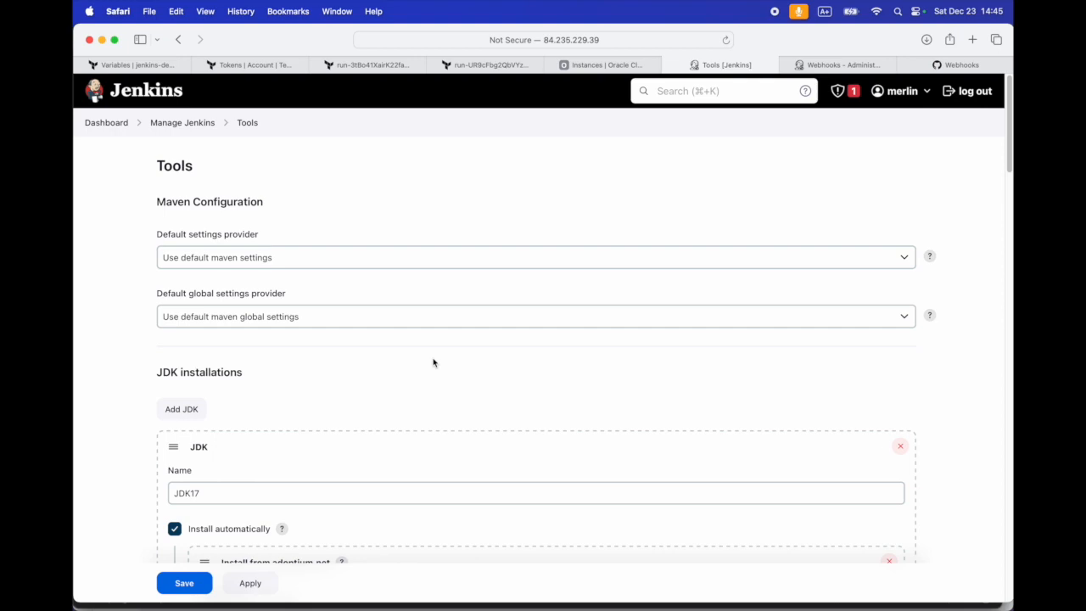
scroll(432, 362, down, 5)
scroll(433, 362, up, 4)
scroll(433, 363, up, 2)
scroll(433, 362, down, 5)
scroll(433, 362, up, 5)
scroll(433, 363, down, 2)
scroll(433, 362, down, 10)
scroll(433, 362, down, 10)
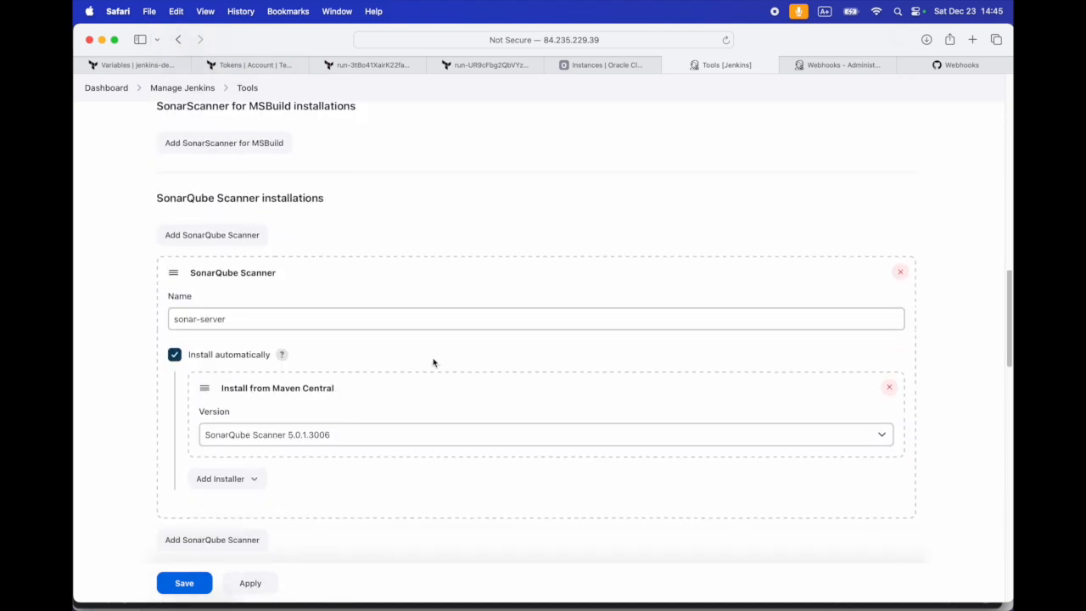
scroll(433, 362, down, 12)
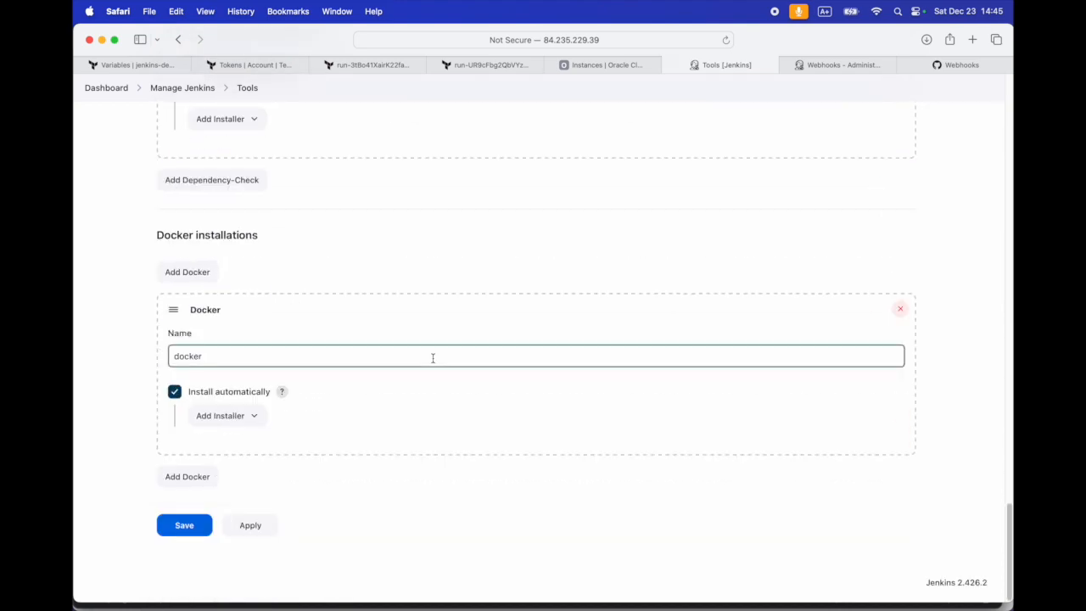
Step: Apply and save the tool installations, and open the System configuration in Manage Jenkins
click(248, 530)
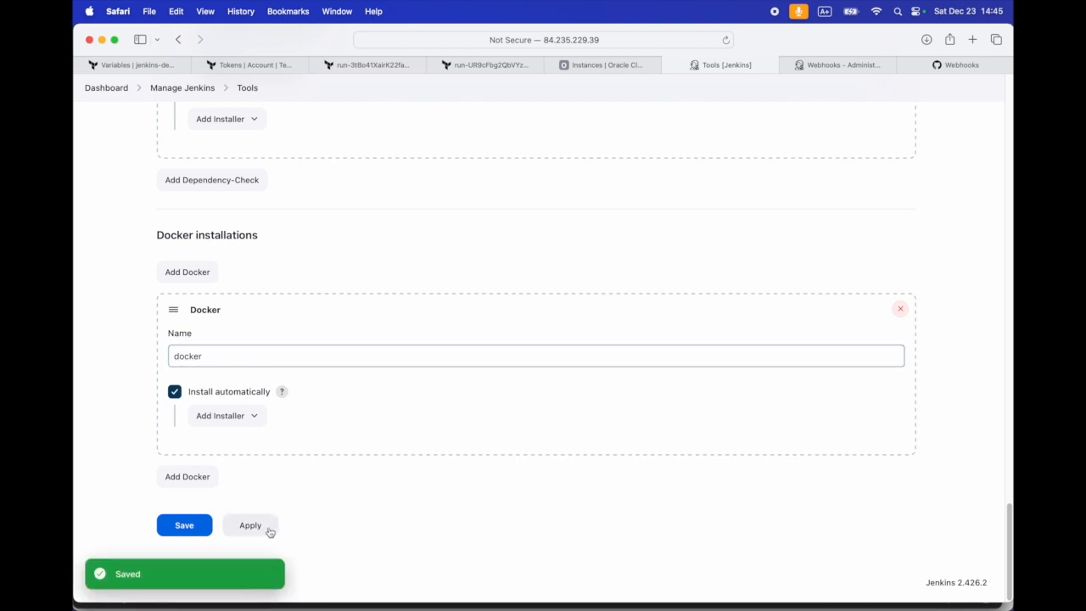
click(170, 528)
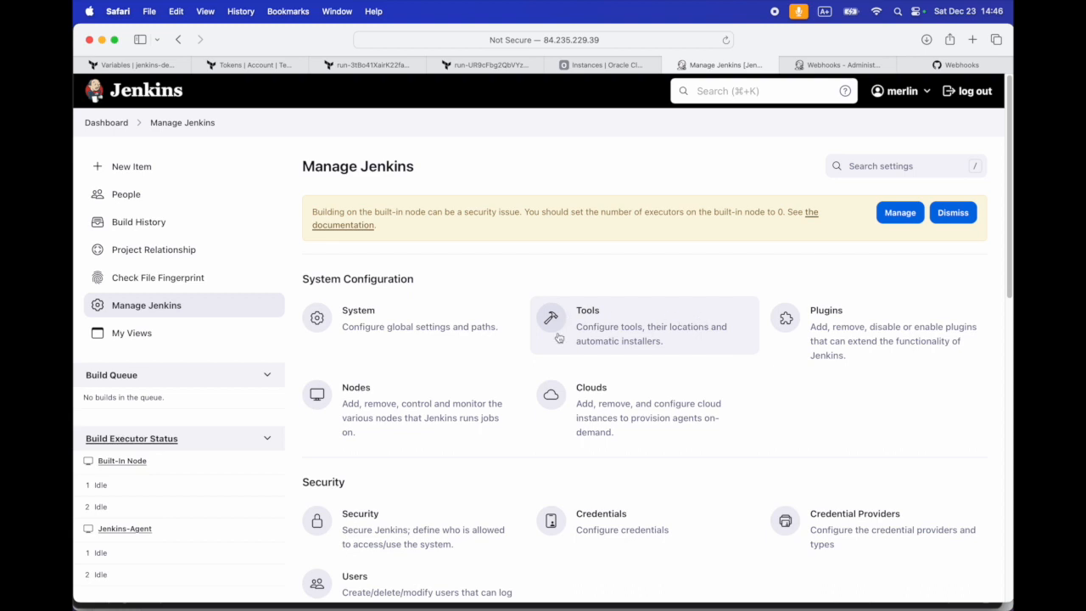
click(369, 321)
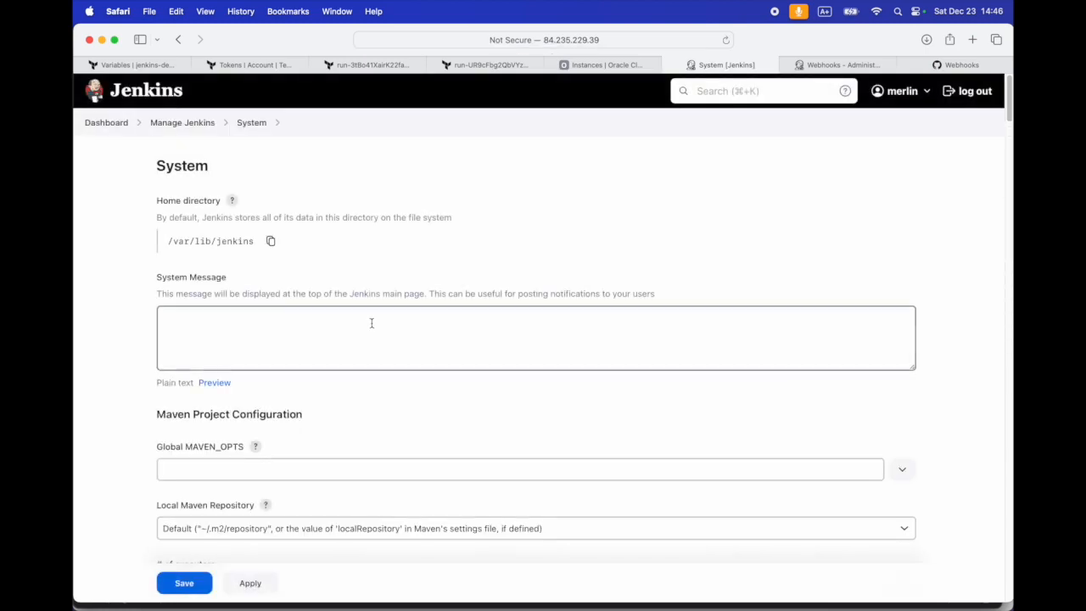
Step: Add a new SonarQube installation entry under SonarQube servers
scroll(376, 351, down, 10)
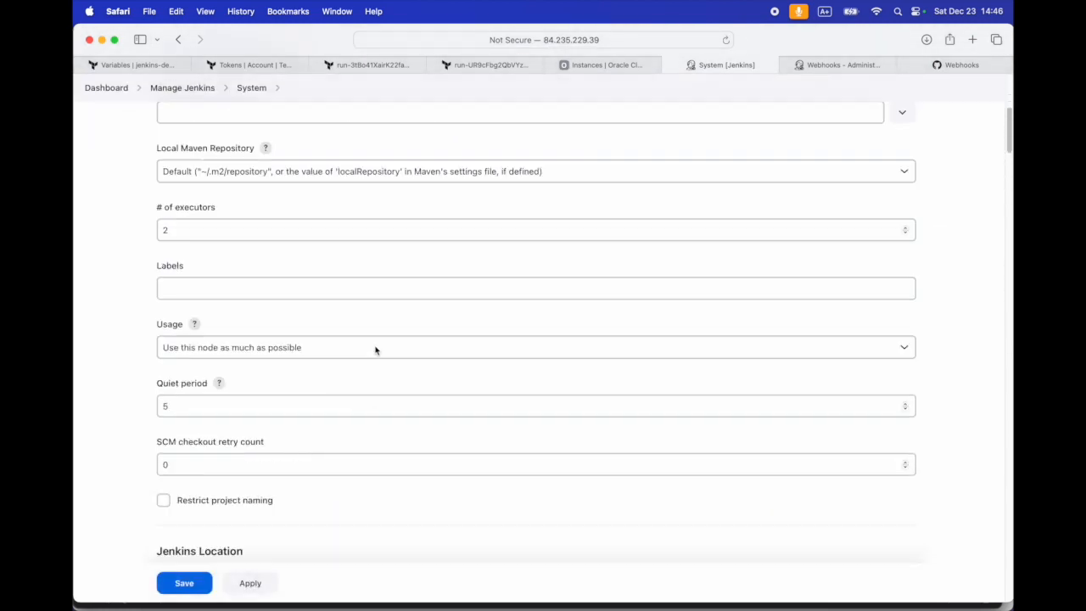
scroll(384, 349, down, 10)
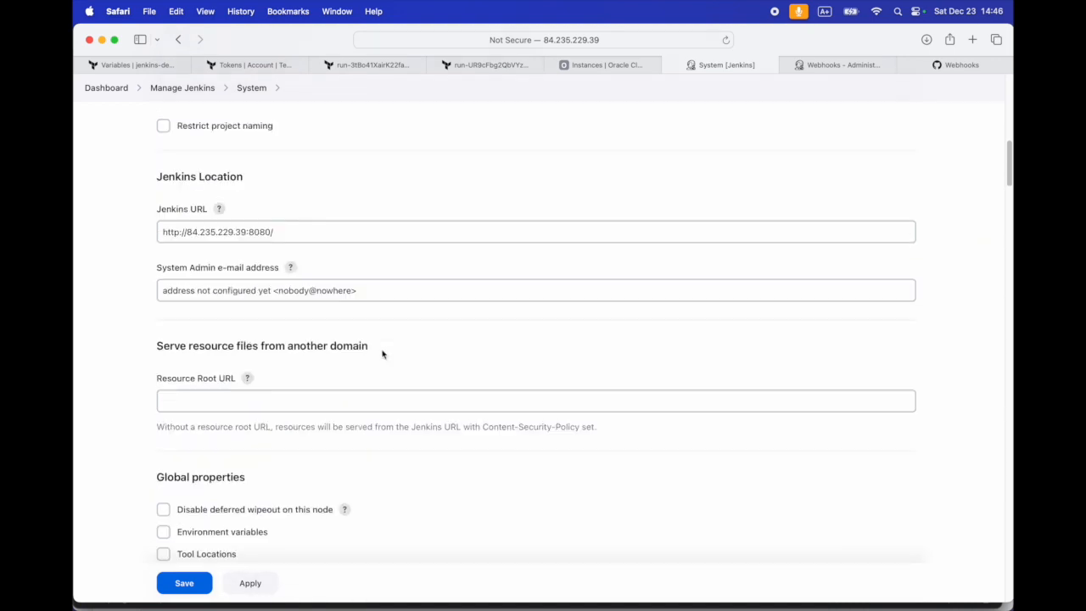
scroll(383, 354, down, 2)
scroll(384, 356, down, 5)
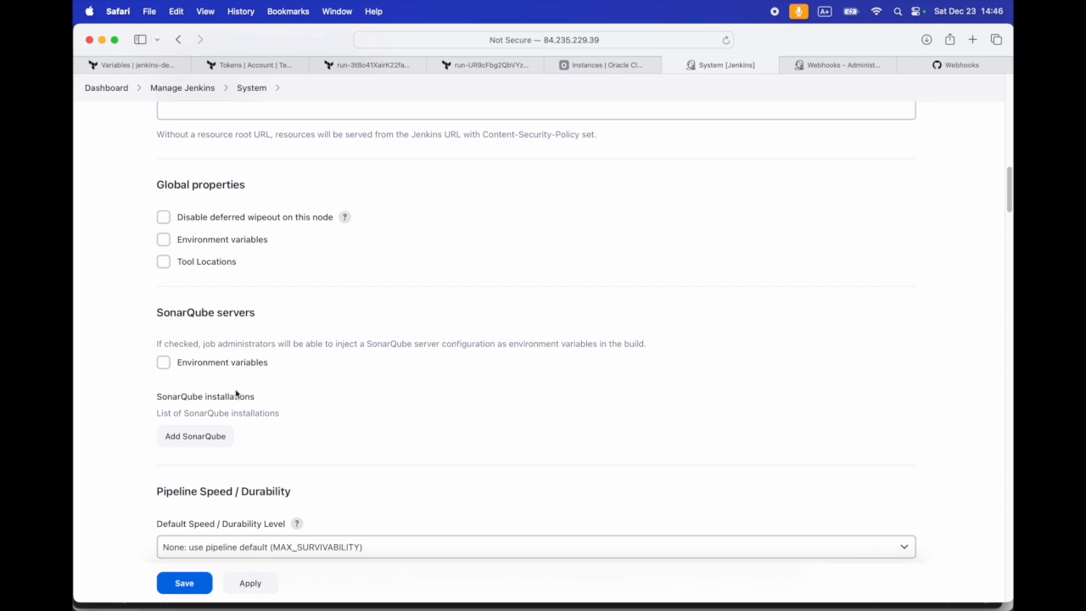
click(212, 438)
scroll(323, 424, down, 2)
click(261, 397)
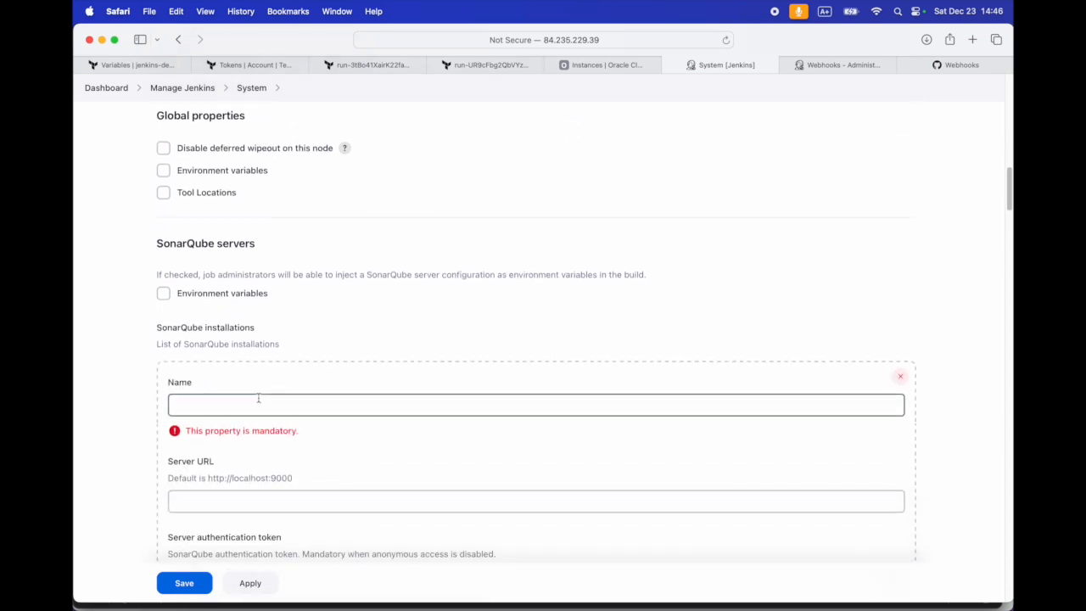
click(246, 405)
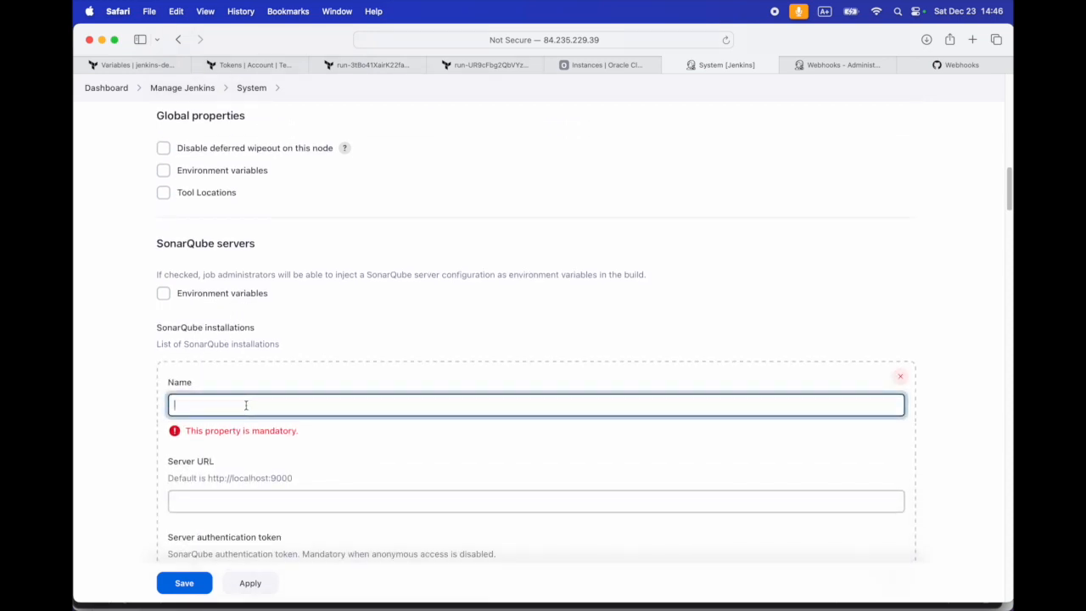
Step: Name the SonarQube installation sonar-server, copying the withSonarQubeEnv value from the Jenkinsfile in IntelliJ IDEA
key(super+Tab)
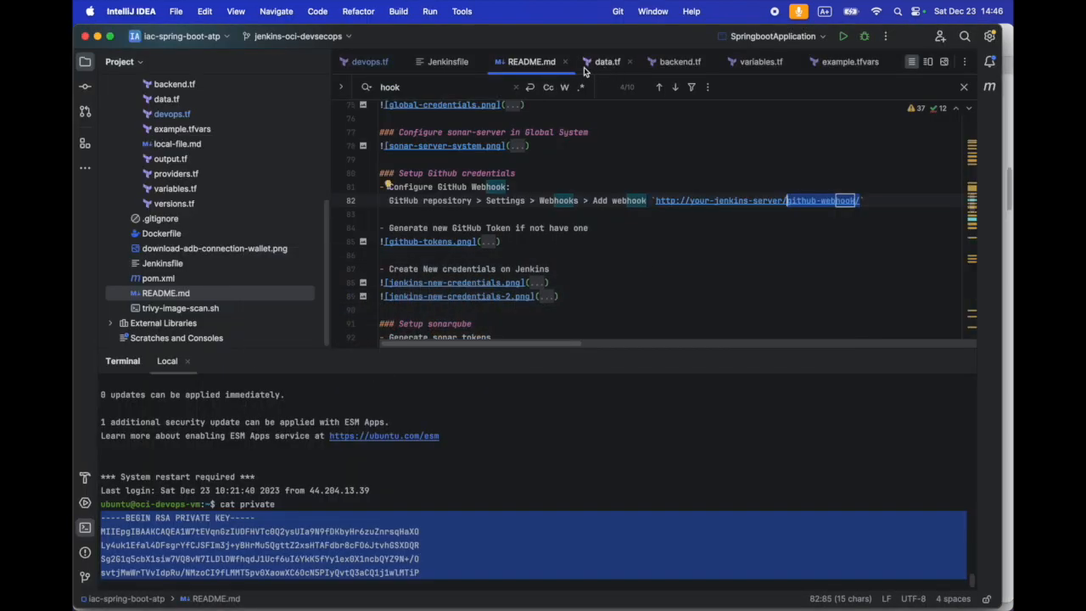
click(447, 61)
scroll(591, 217, up, 5)
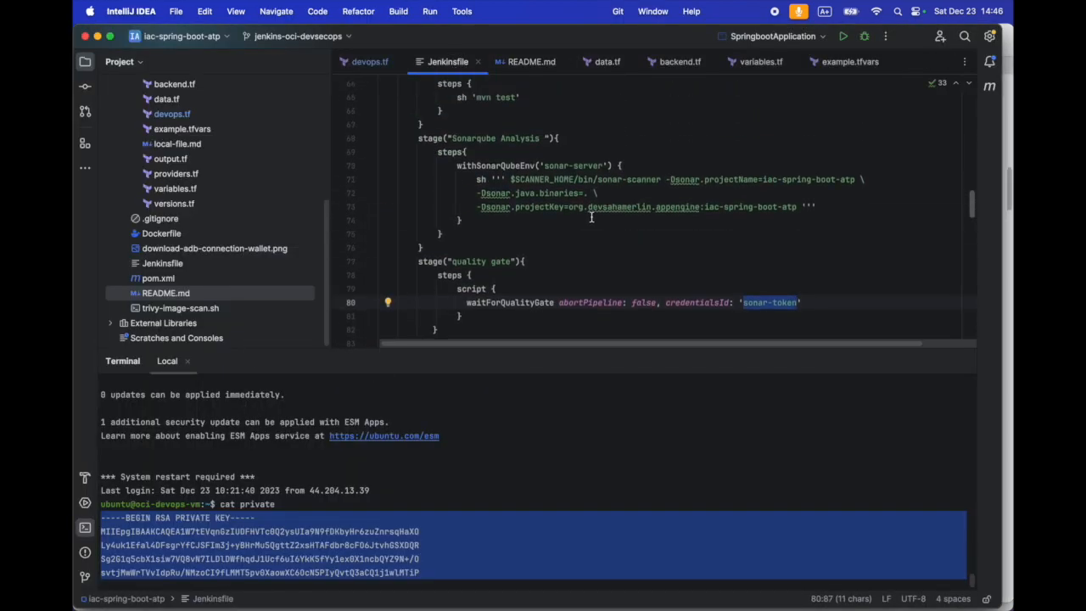
scroll(591, 218, up, 1)
drag(544, 180, 603, 179)
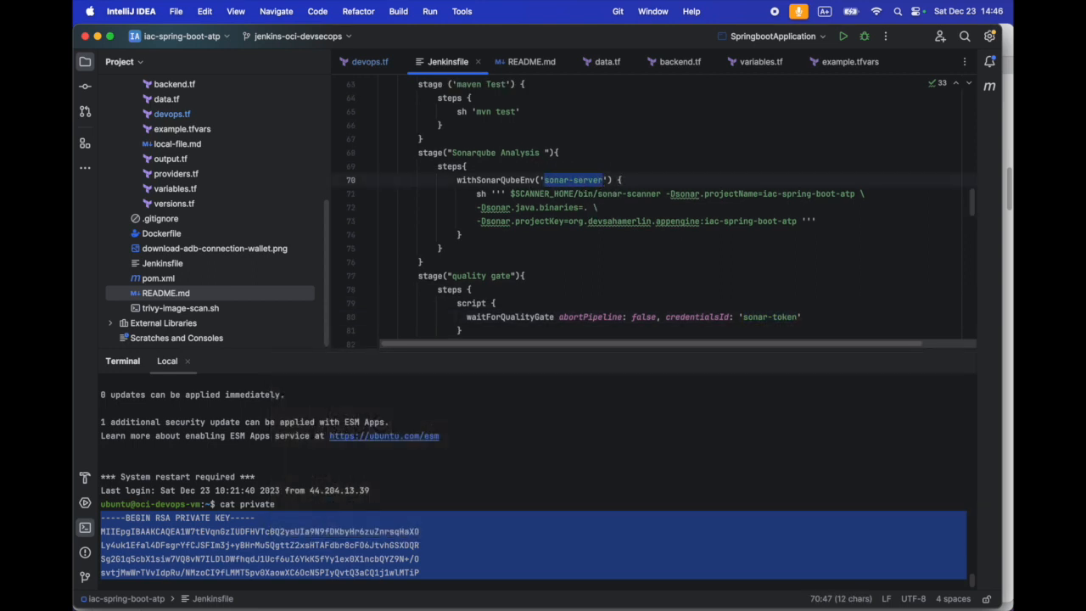
key(super+c)
key(super+Tab)
key(super+v)
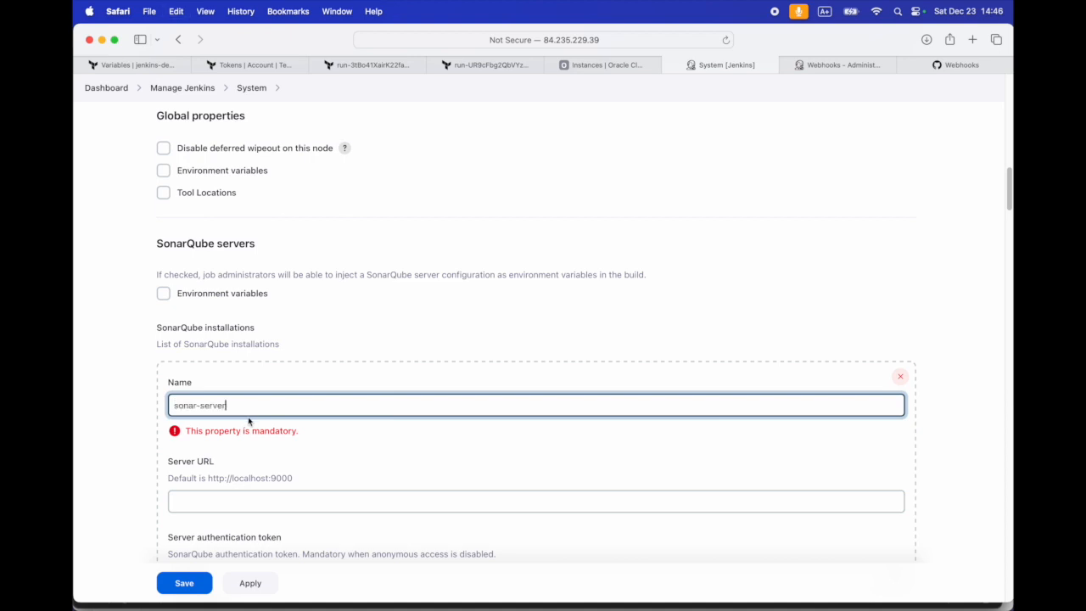
scroll(356, 400, down, 3)
click(275, 364)
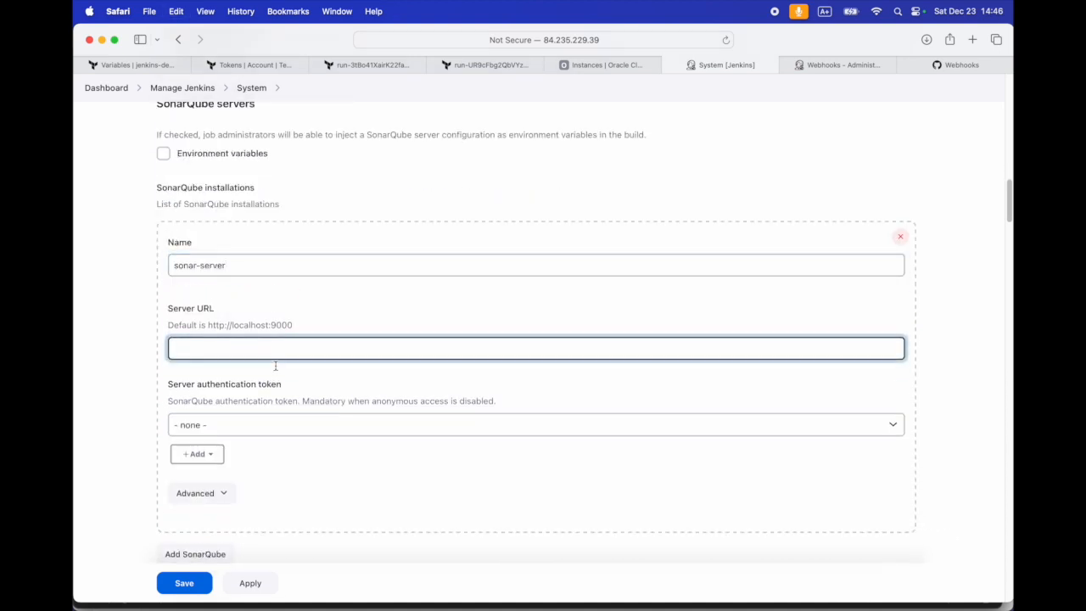
click(950, 66)
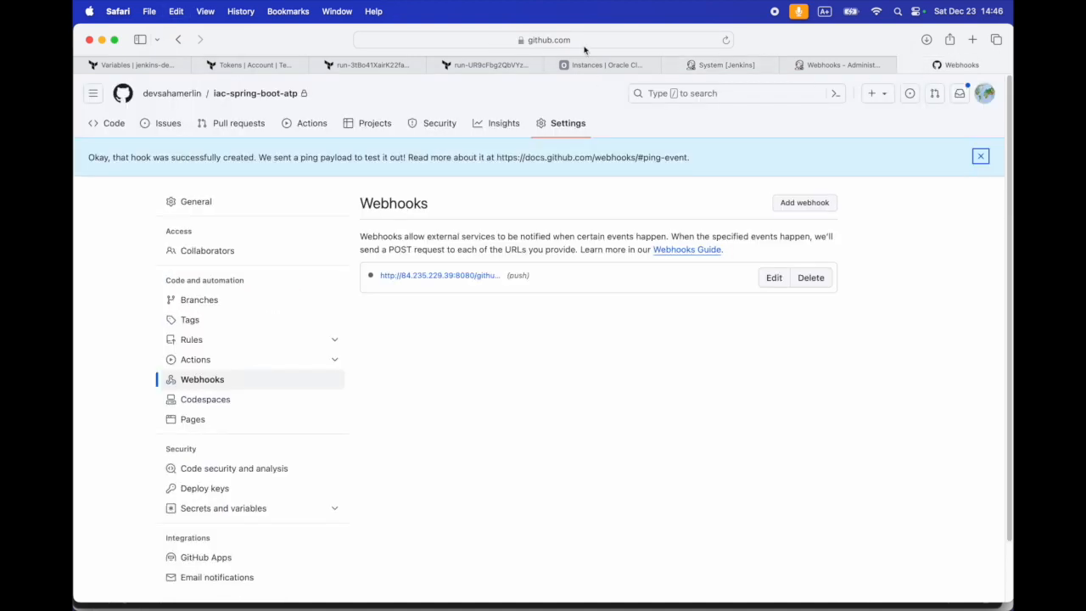
click(827, 66)
click(616, 41)
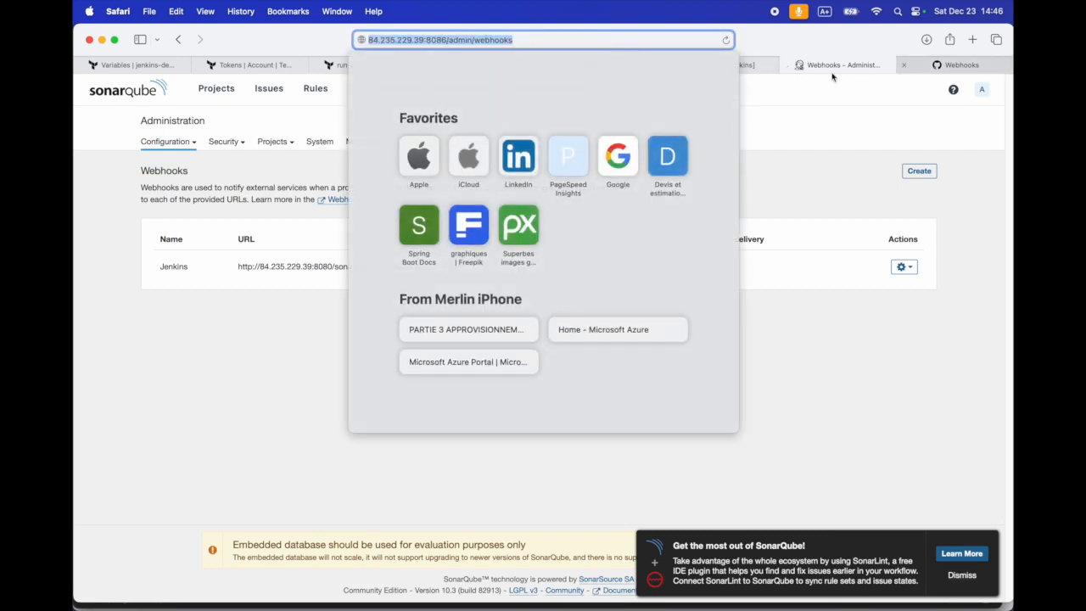
click(743, 68)
key(super+v)
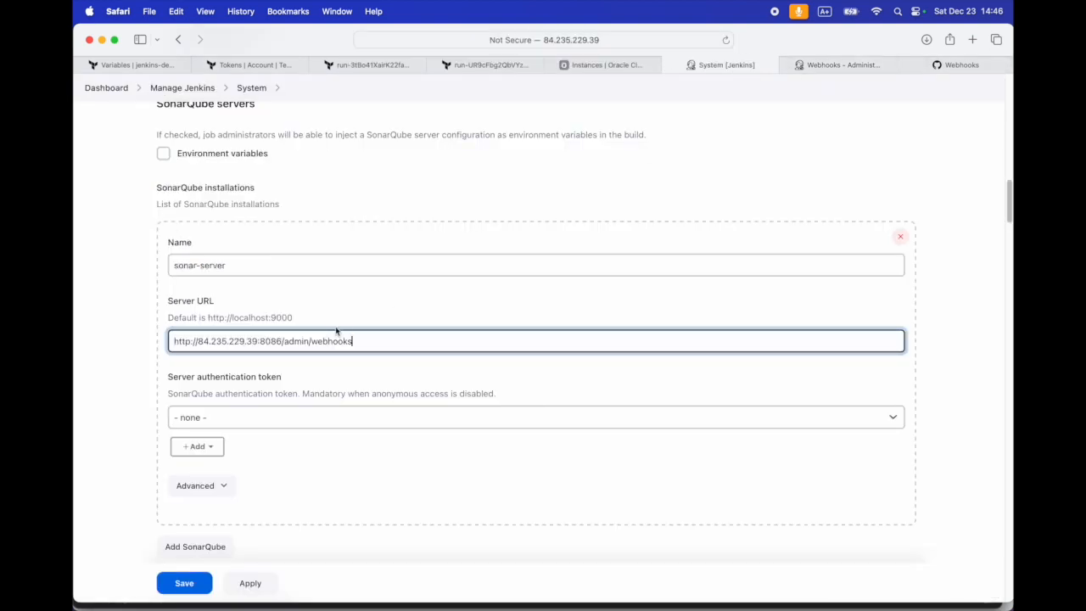
drag(284, 342, 368, 345)
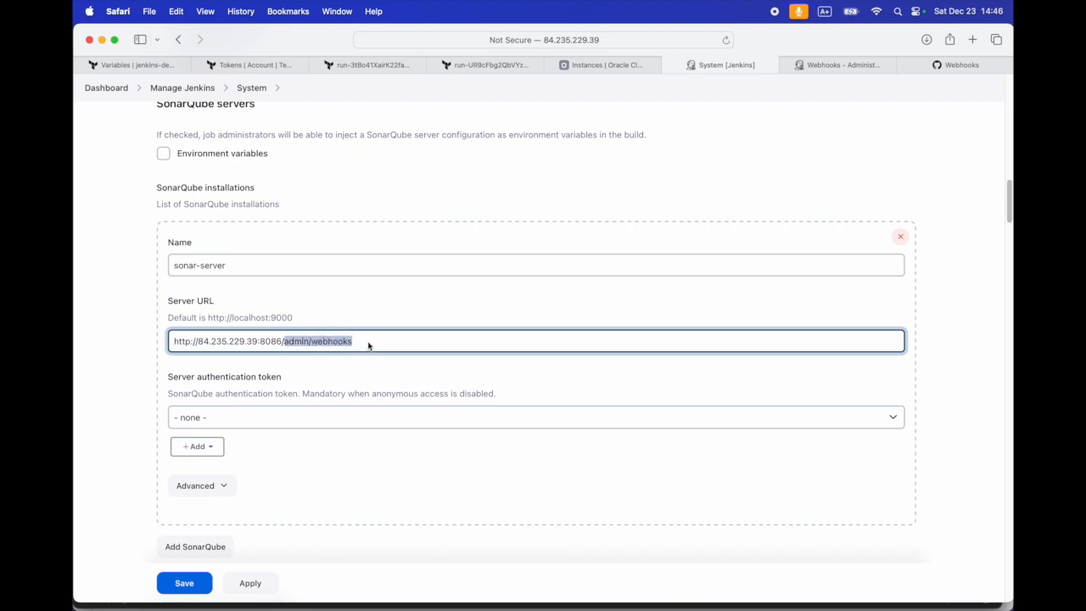
key(BackSpace)
Step: Choose the sonar-token credential as the SonarQube server authentication token
click(255, 425)
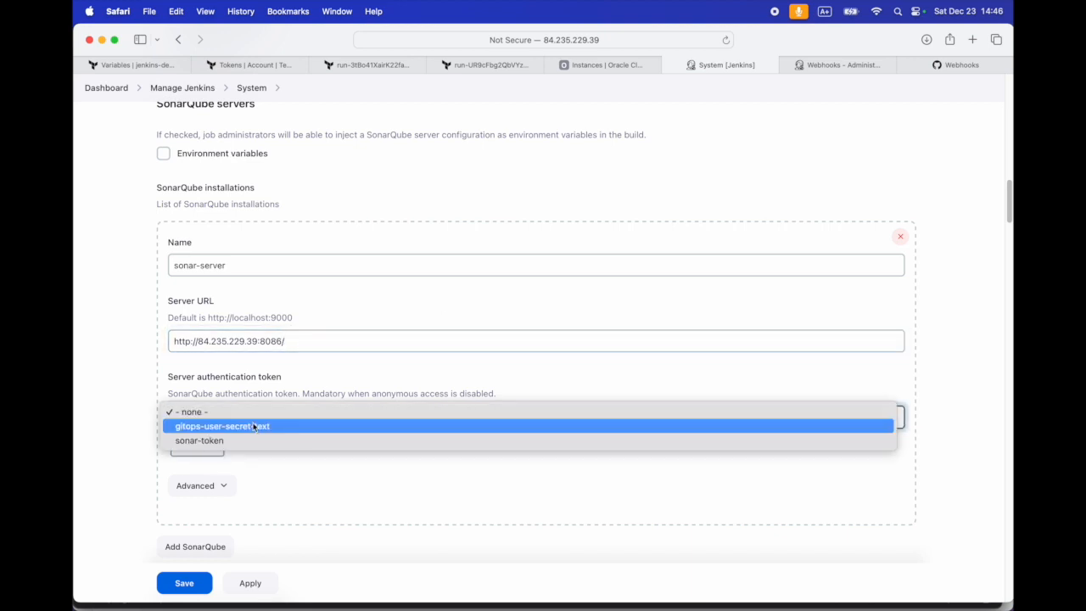
click(226, 442)
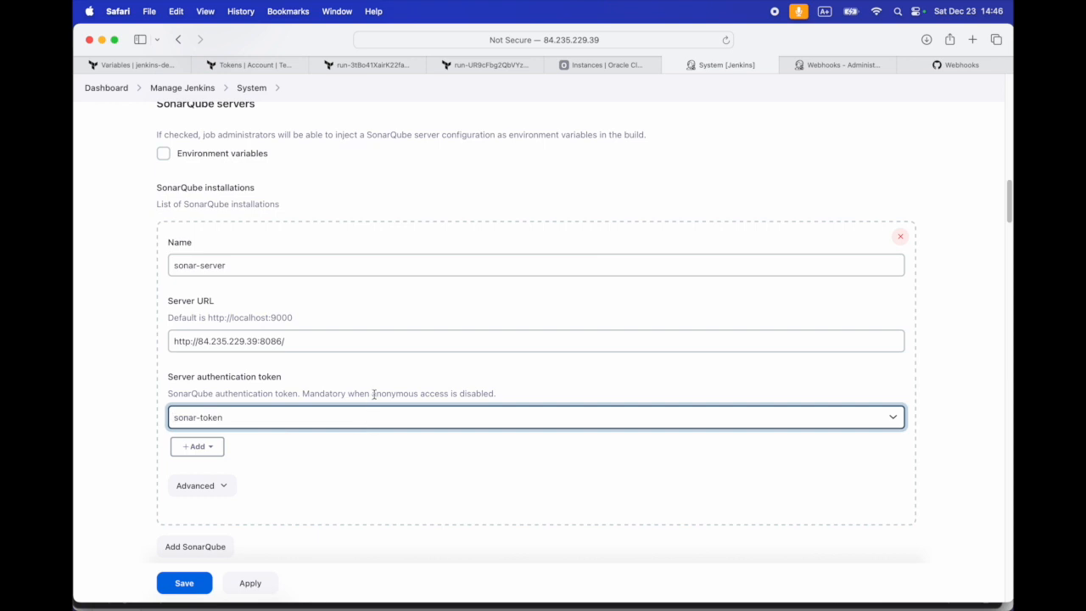
scroll(373, 395, down, 5)
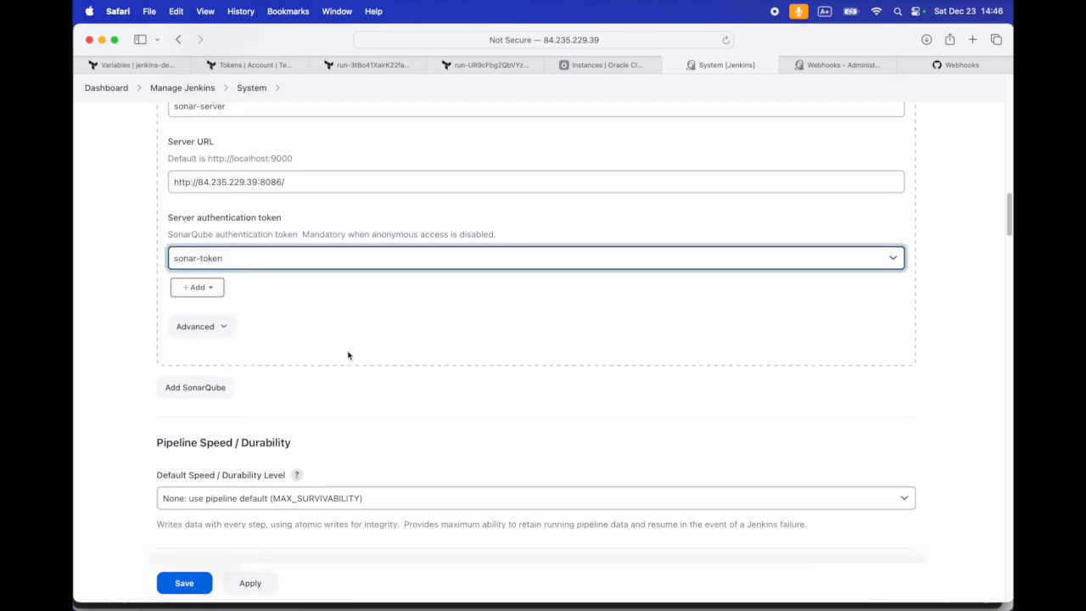
scroll(348, 352, up, 5)
scroll(365, 335, down, 5)
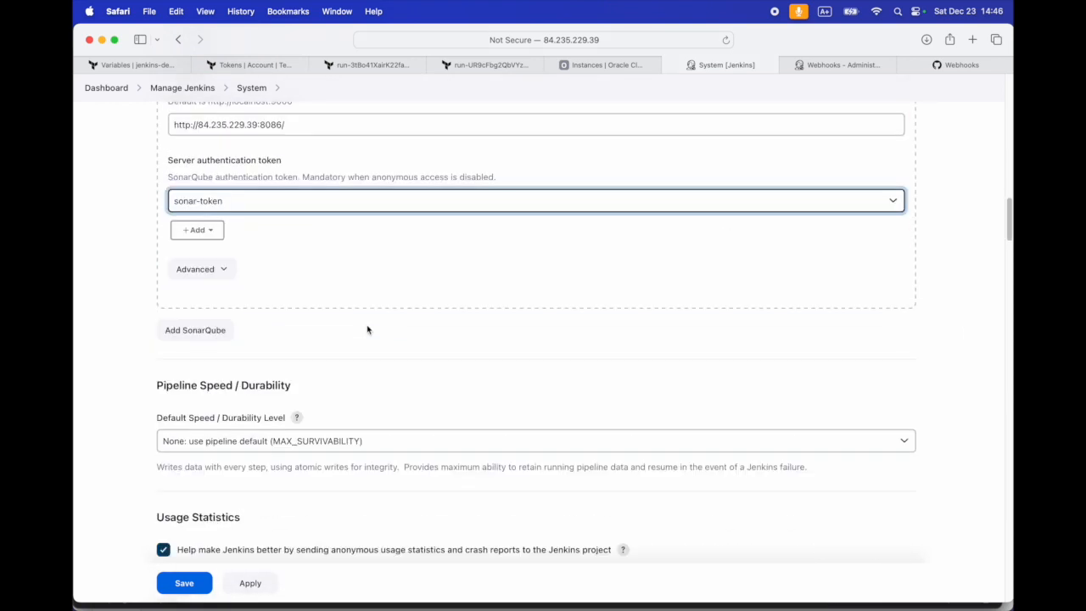
Step: Apply and save the System configuration with the SonarQube server settings
click(252, 583)
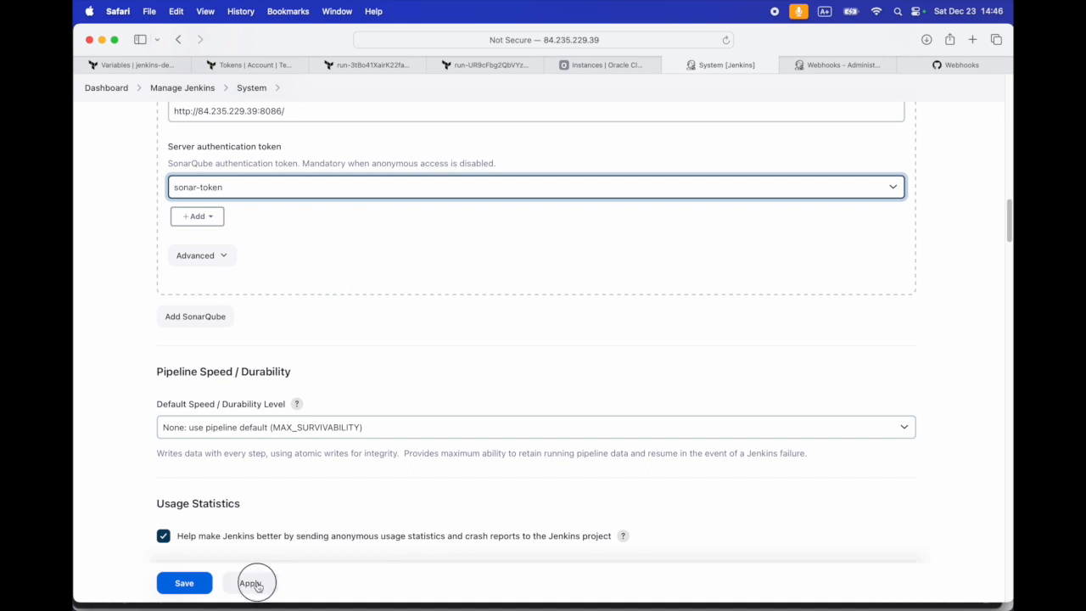
scroll(353, 480, down, 12)
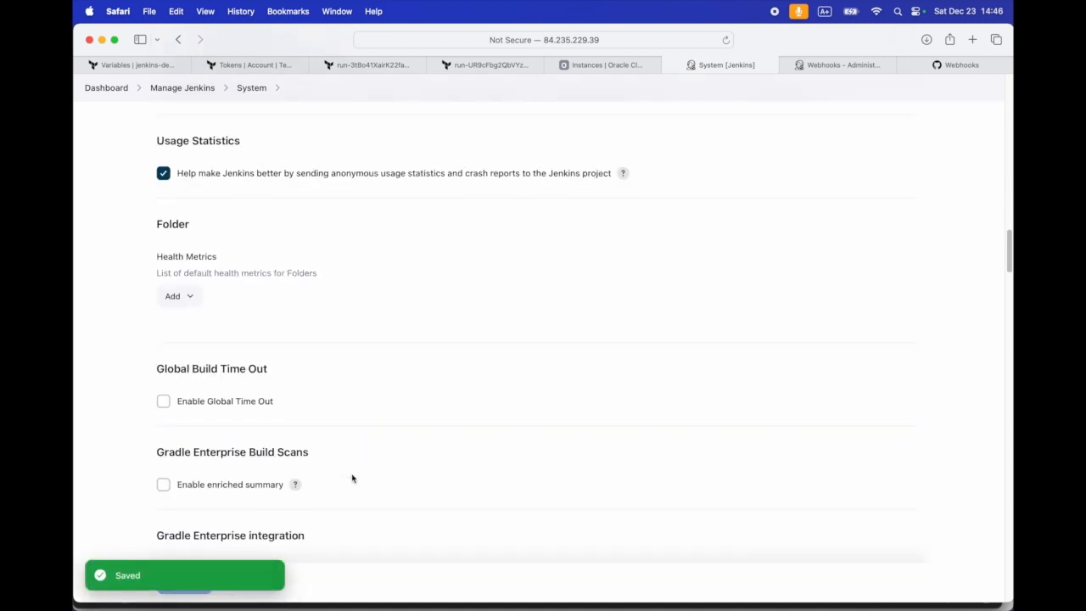
scroll(354, 478, down, 5)
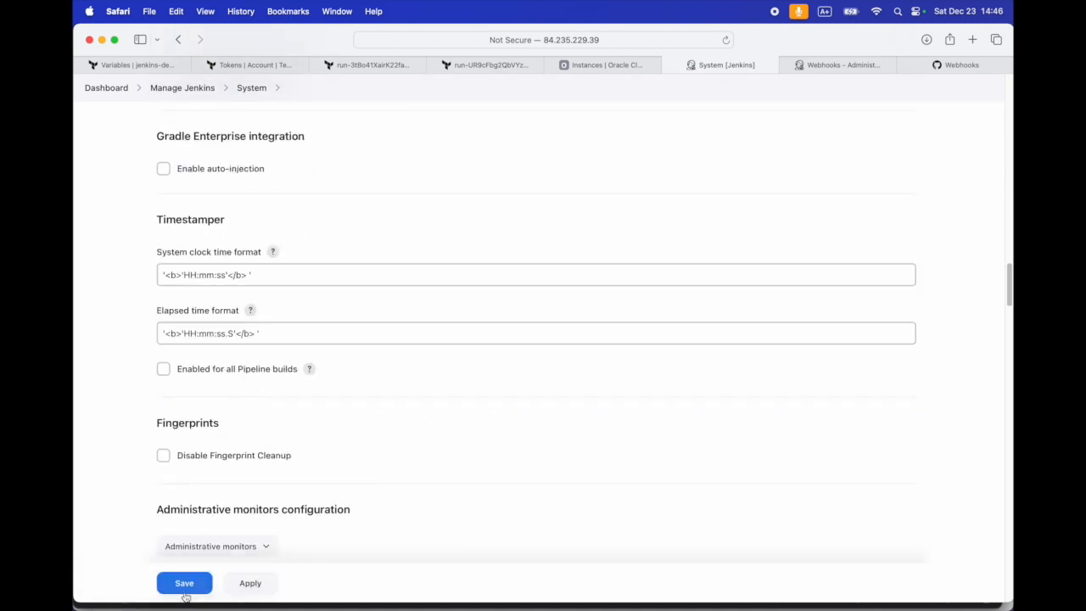
click(183, 584)
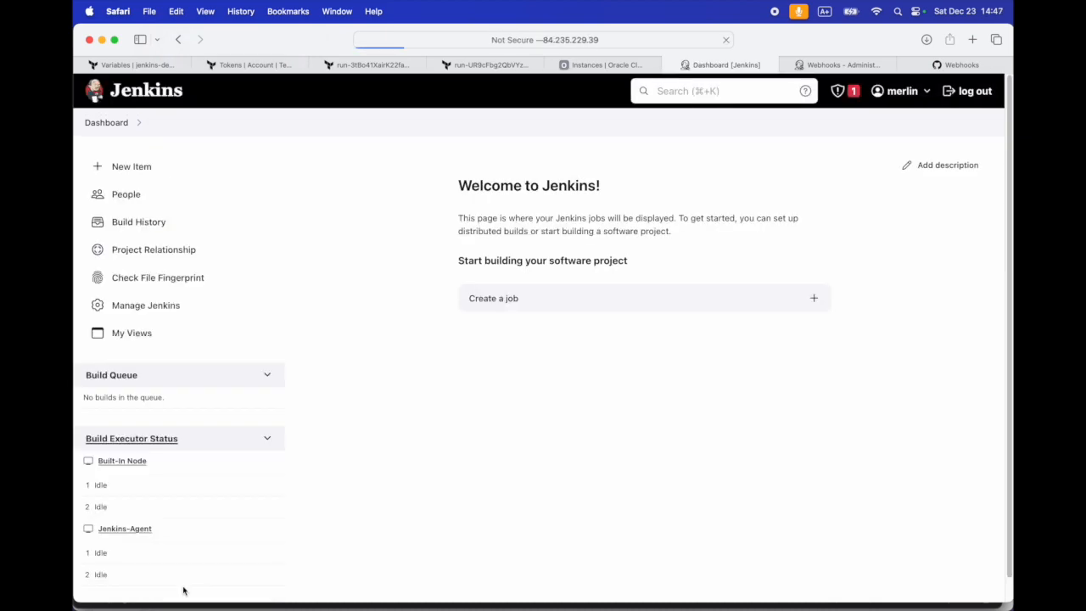
Step: Switch to IntelliJ IDEA
key(super+Tab)
key(super+Tab)
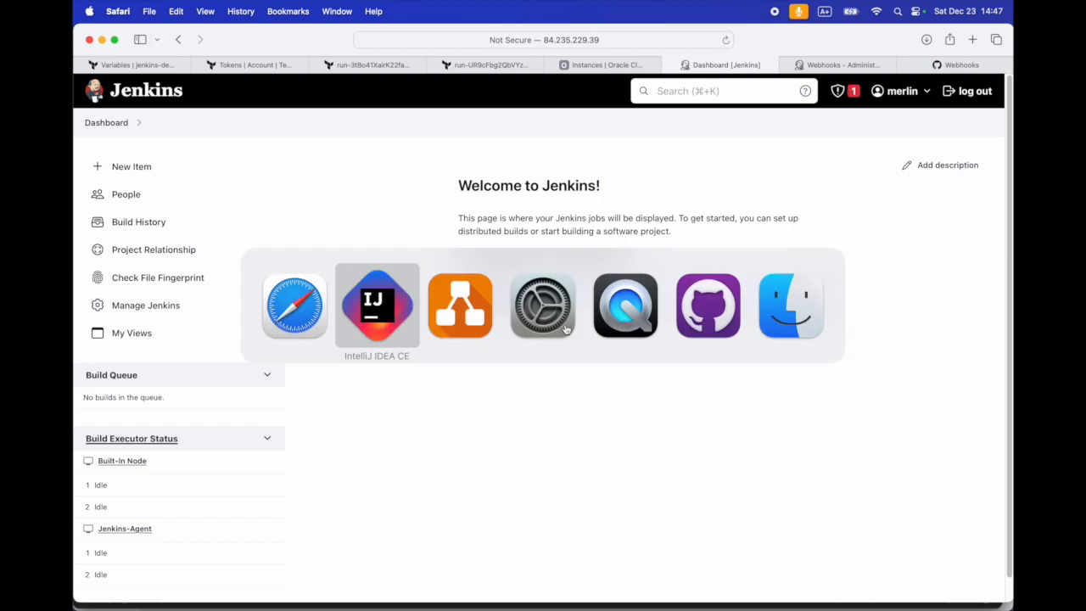
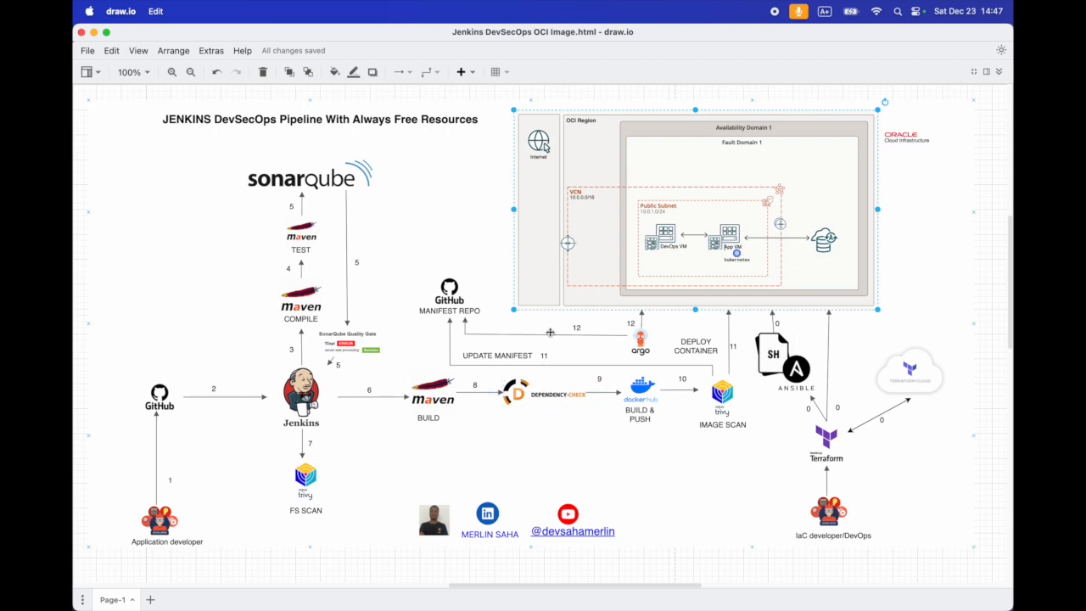
Step: Switch to the Jenkins dashboard in Safari
key(super+Tab)
key(super+Tab)
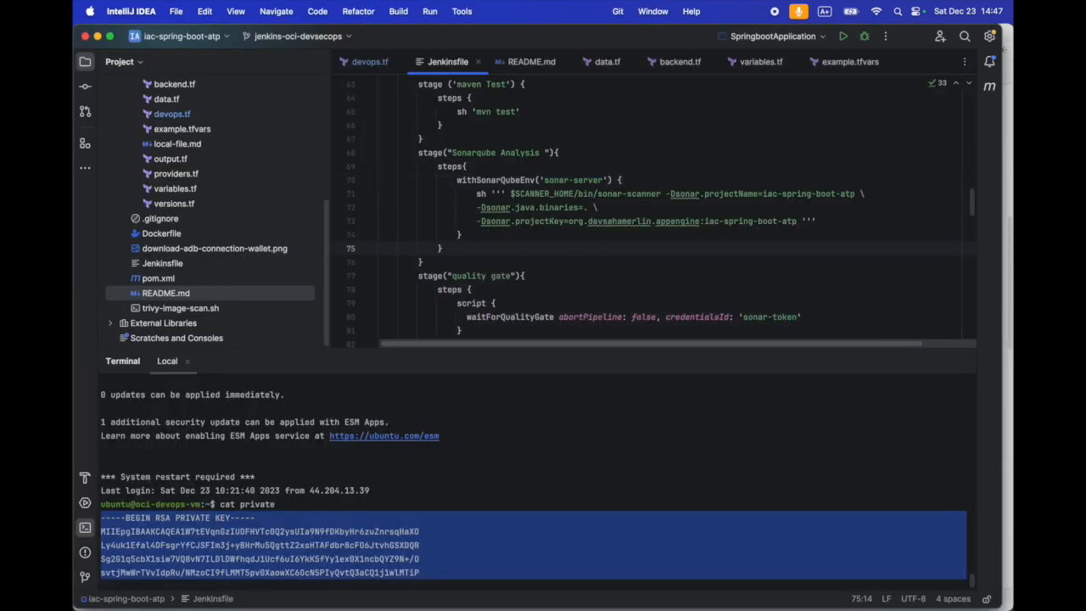
key(super+Tab)
key(super+Tab)
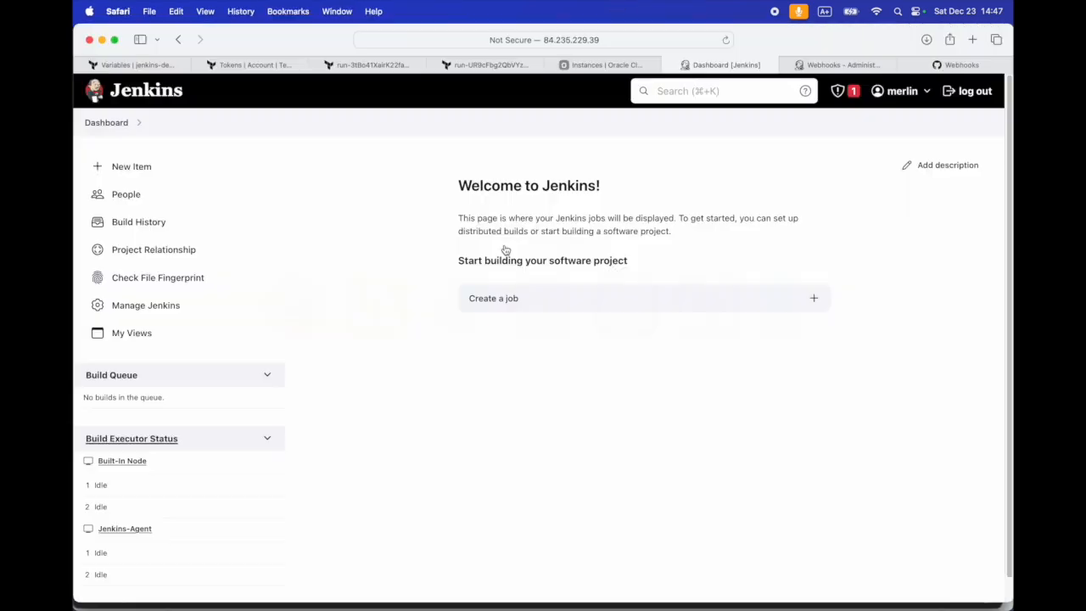
Step: Create a Pipeline item named Demo-DevSecOps-OCI-Jenkins
click(137, 169)
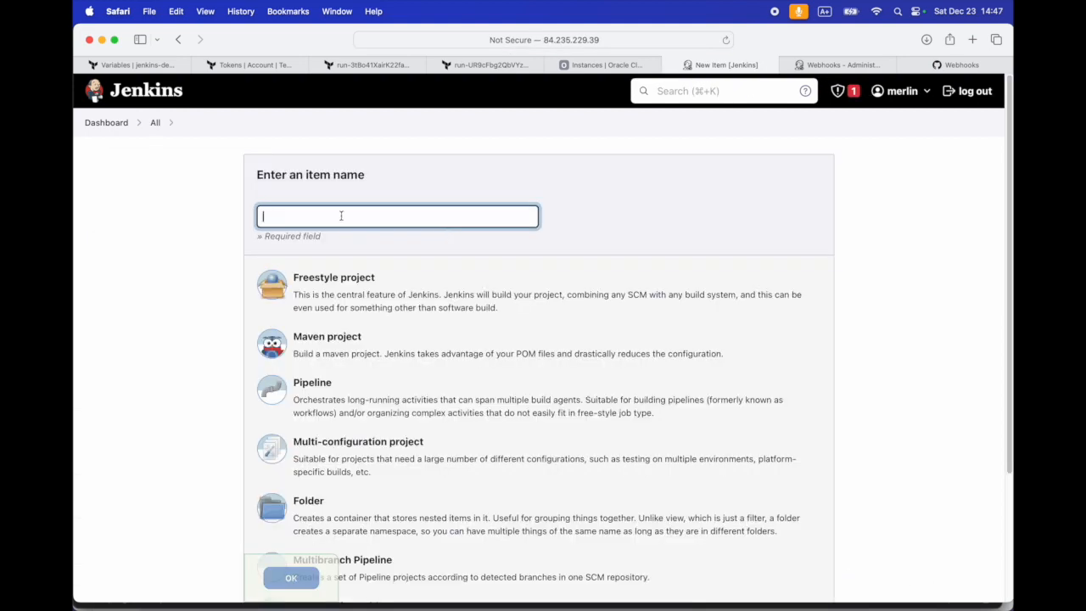
text(Demo-DevSecOps-OCI-Jenkins)
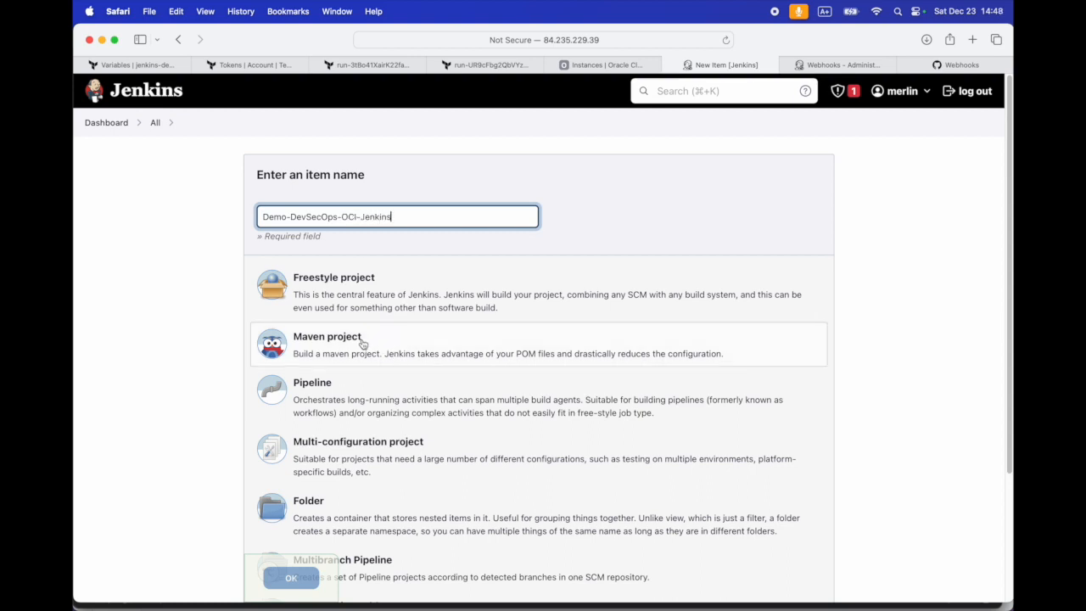
click(337, 395)
scroll(374, 410, down, 1)
scroll(375, 410, down, 1)
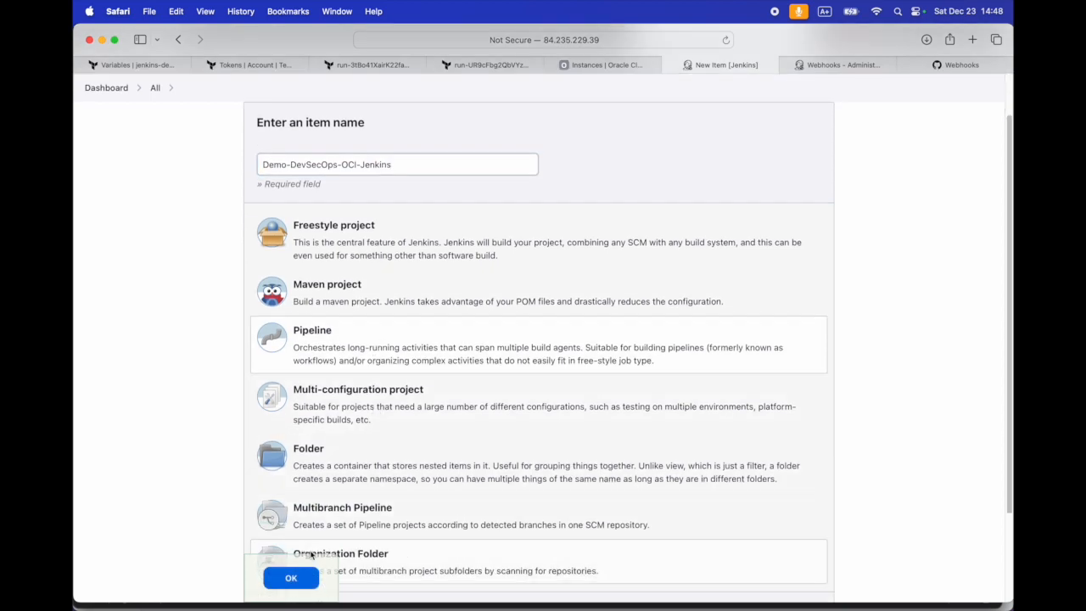
click(294, 578)
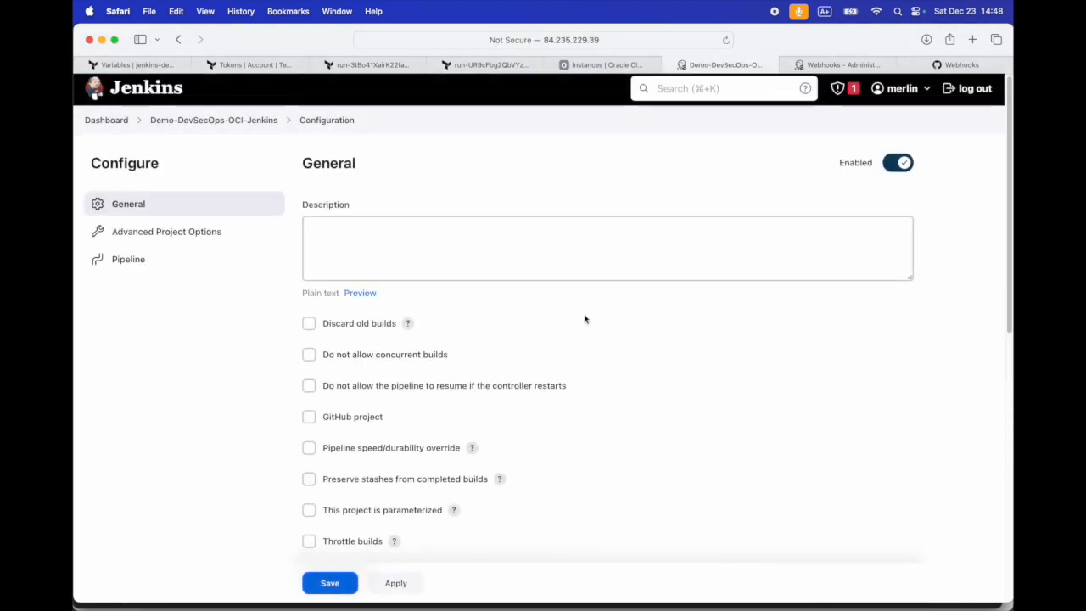
Step: Try to mark the job as a GitHub project using the HTTPS clone URL copied from the iac-spring-boot-atp repository
click(324, 416)
click(945, 67)
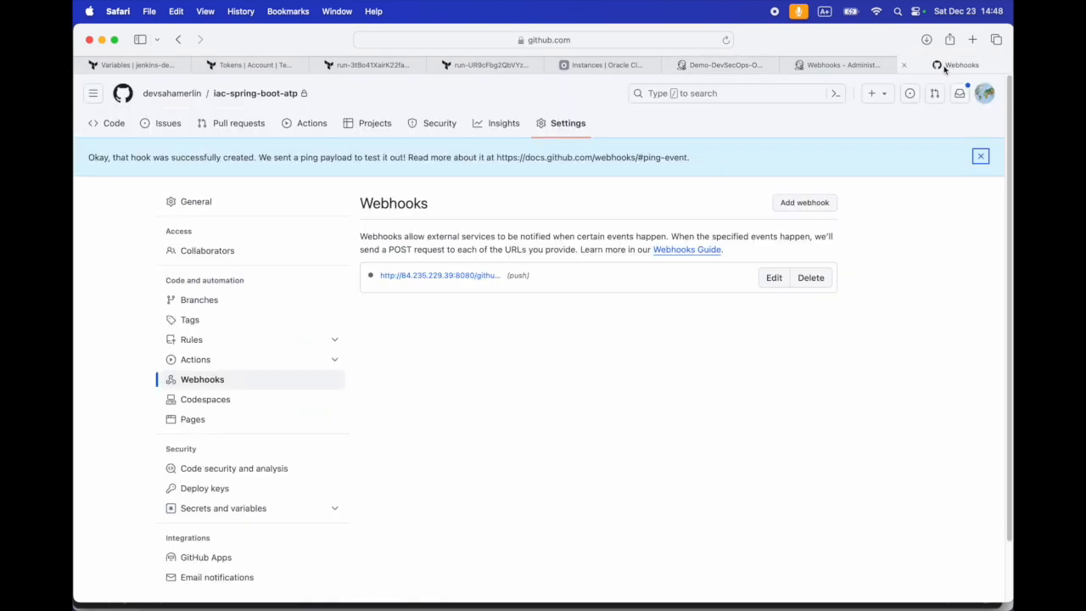
click(484, 39)
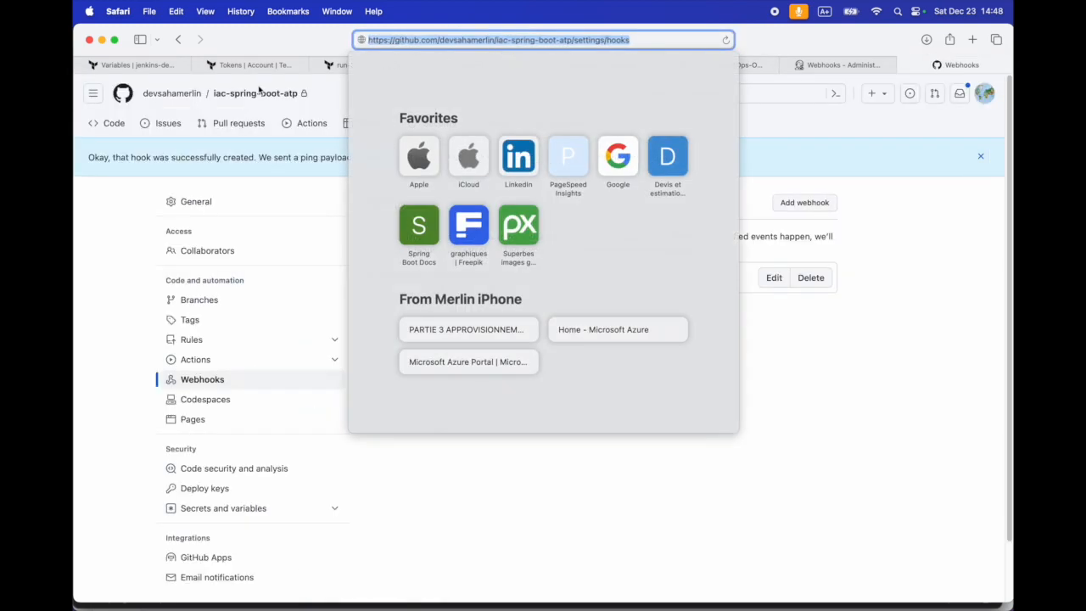
click(255, 94)
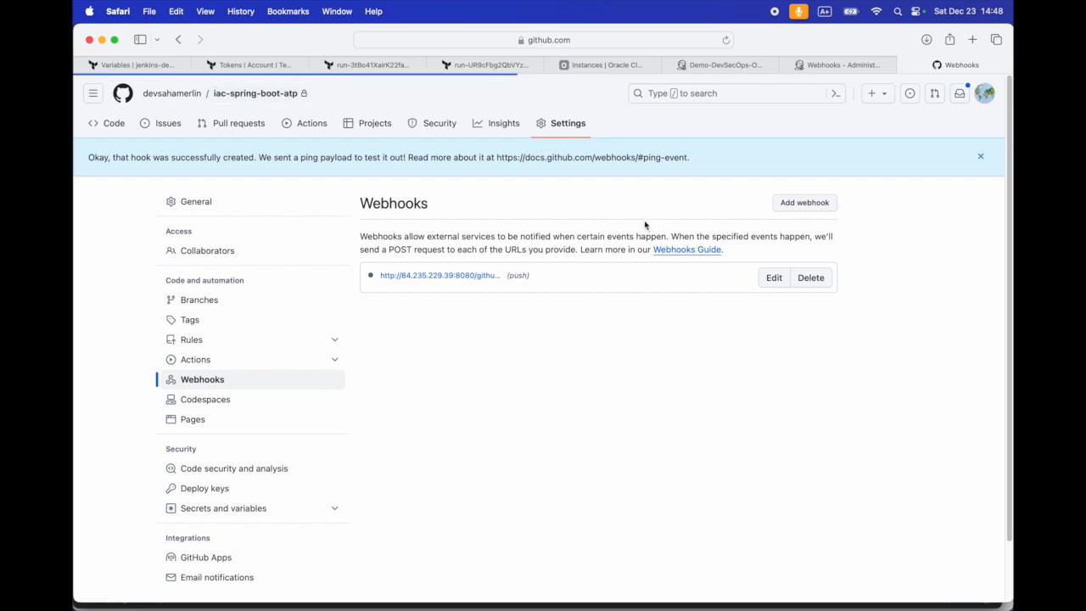
click(710, 258)
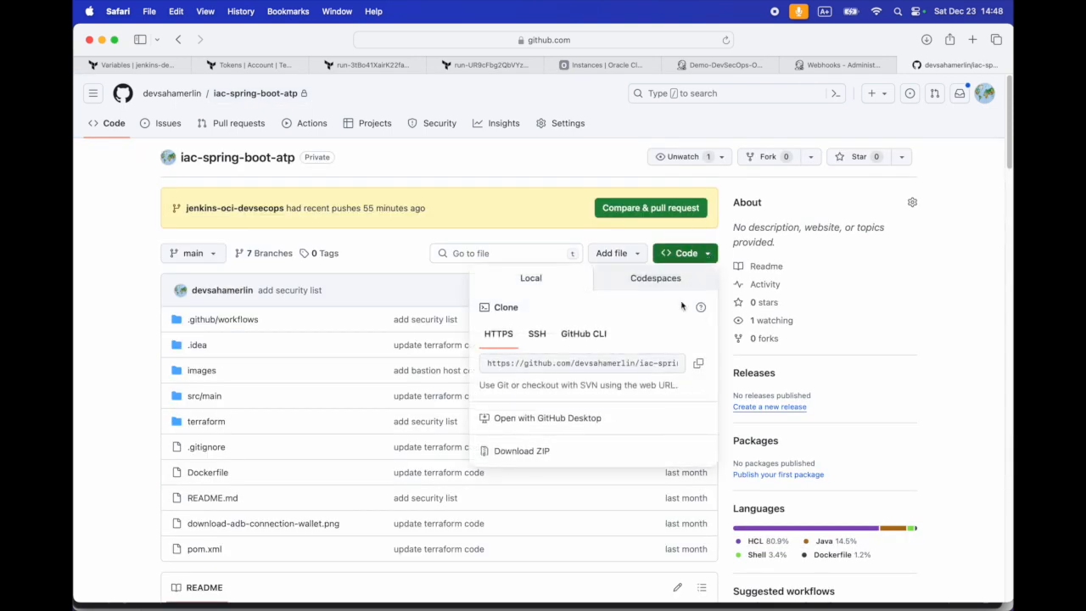
click(696, 363)
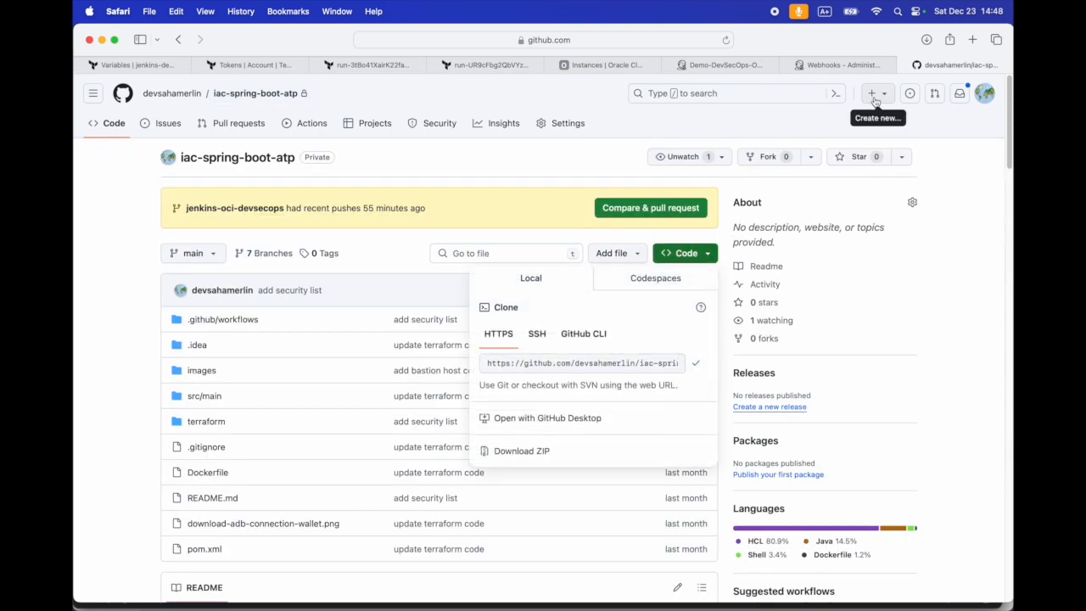
click(845, 65)
click(730, 67)
click(406, 459)
key(super+v)
Step: Try enabling GitHub hook trigger for GITScm polling, and leave for the dashboard without saving the job configuration
scroll(581, 374, down, 3)
scroll(581, 374, down, 3)
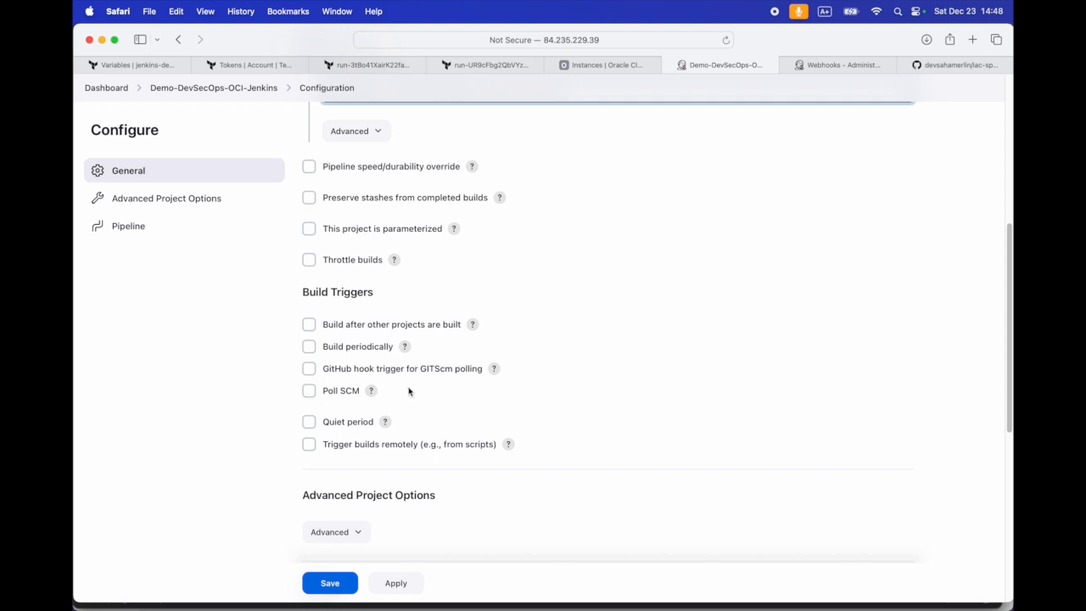
click(309, 370)
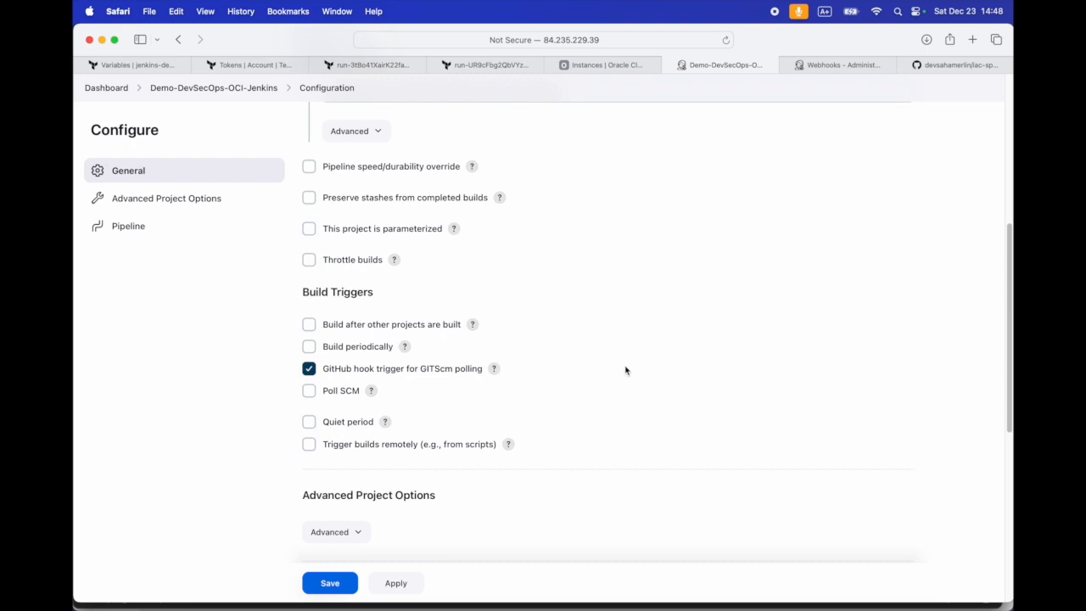
scroll(625, 370, up, 10)
scroll(625, 370, down, 10)
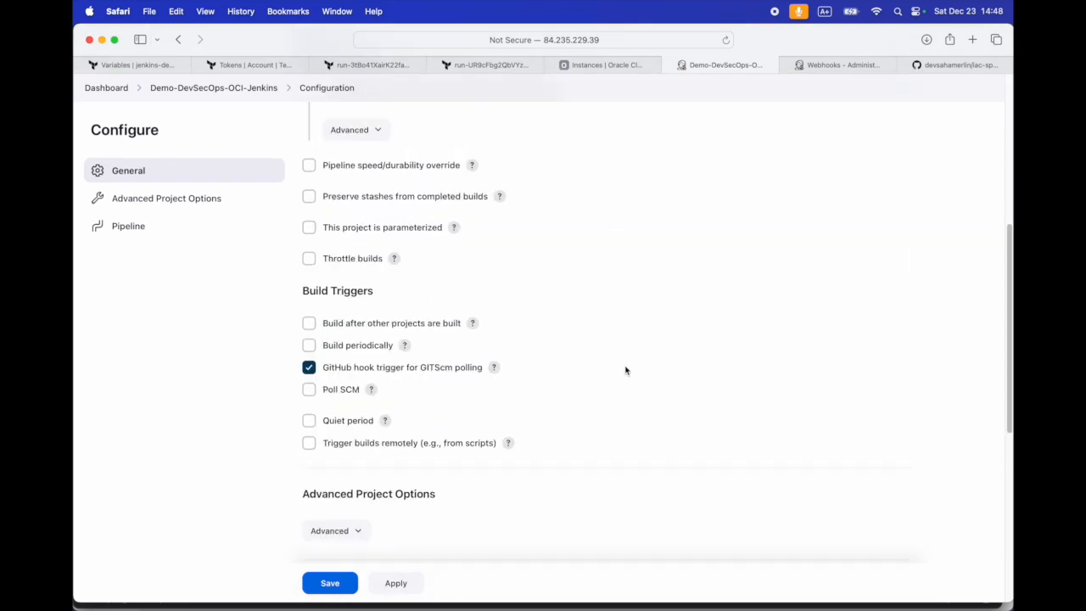
scroll(626, 370, up, 10)
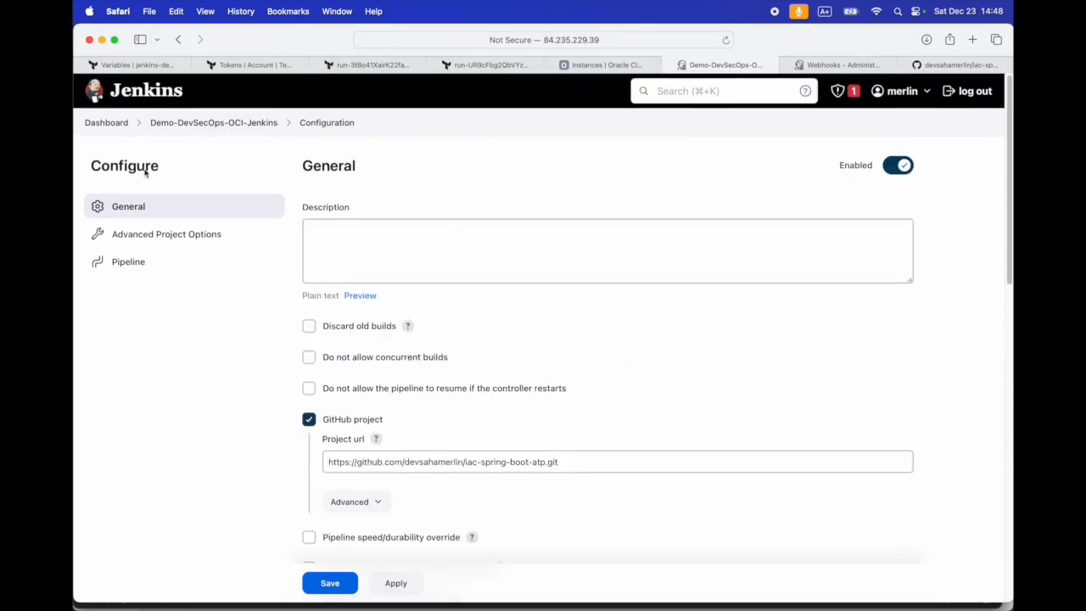
click(123, 125)
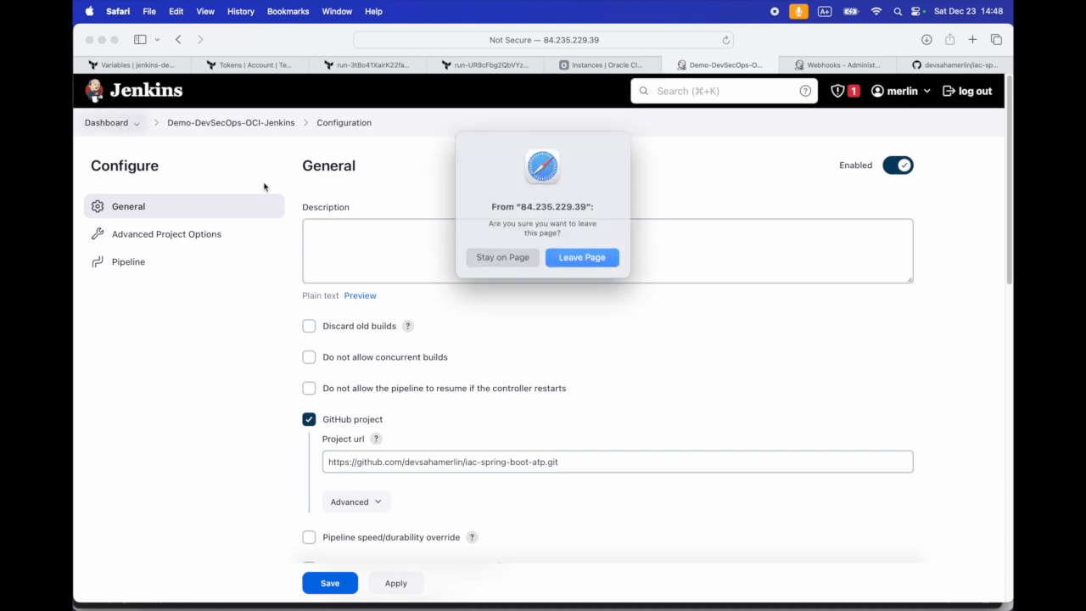
click(578, 254)
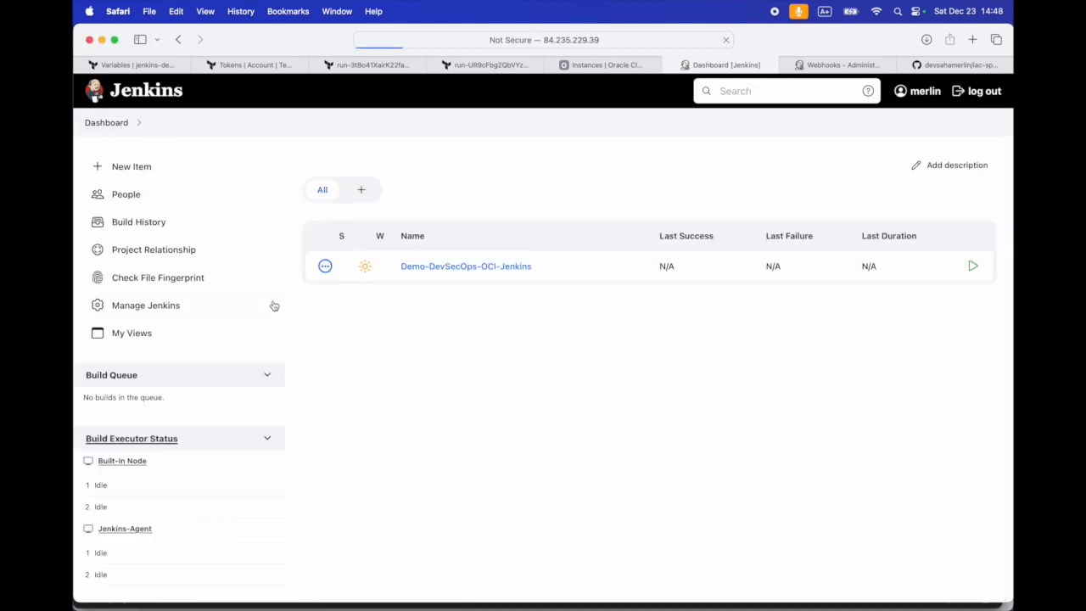
Step: Find the GitHub Integration plugin by searching the available Jenkins plugins for Github, and install it
click(157, 310)
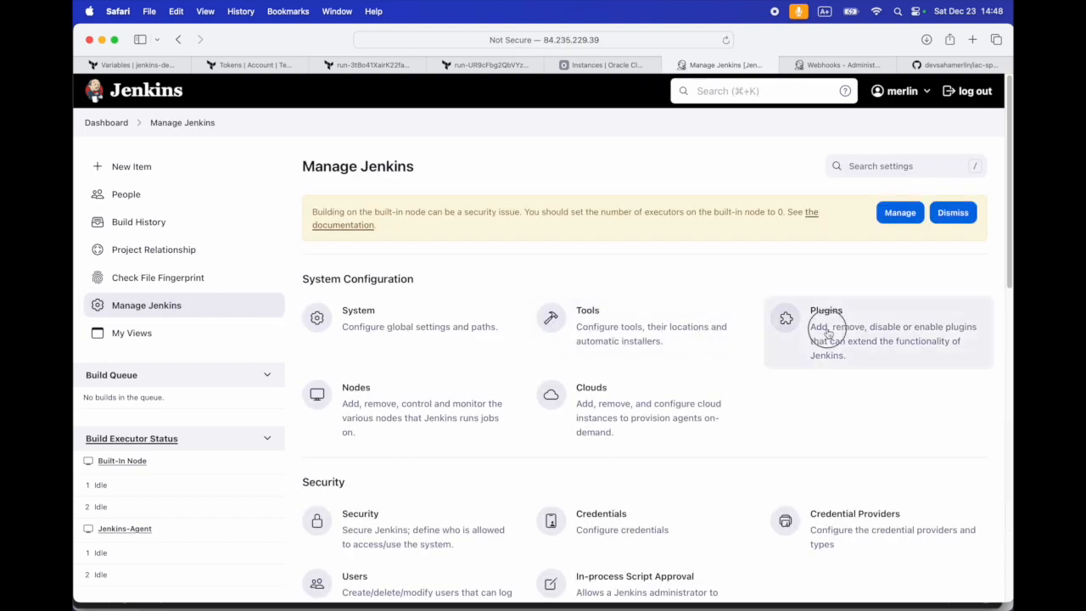
click(828, 333)
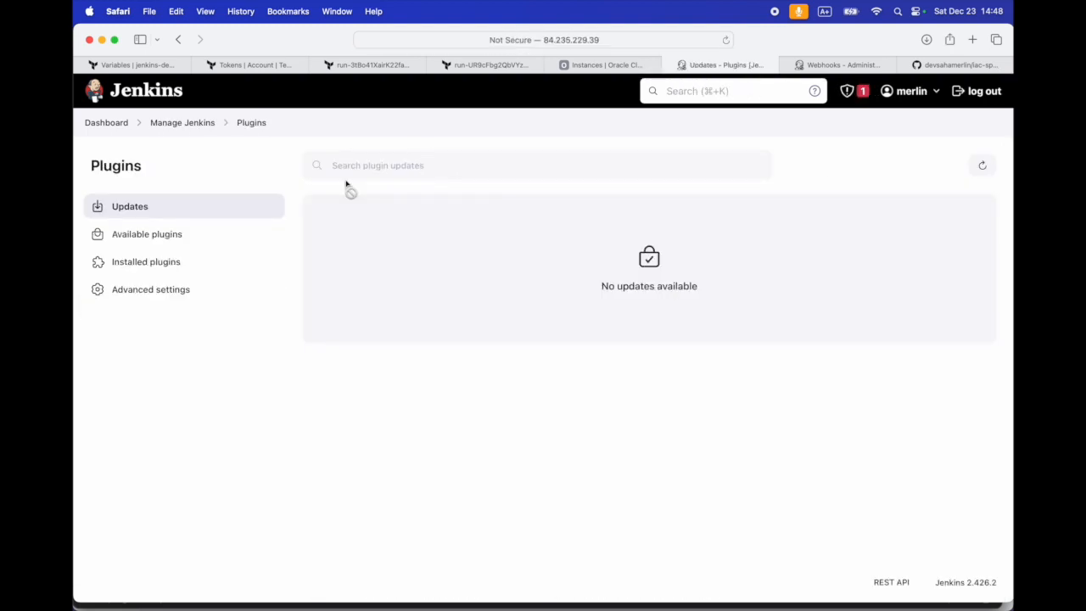
click(187, 237)
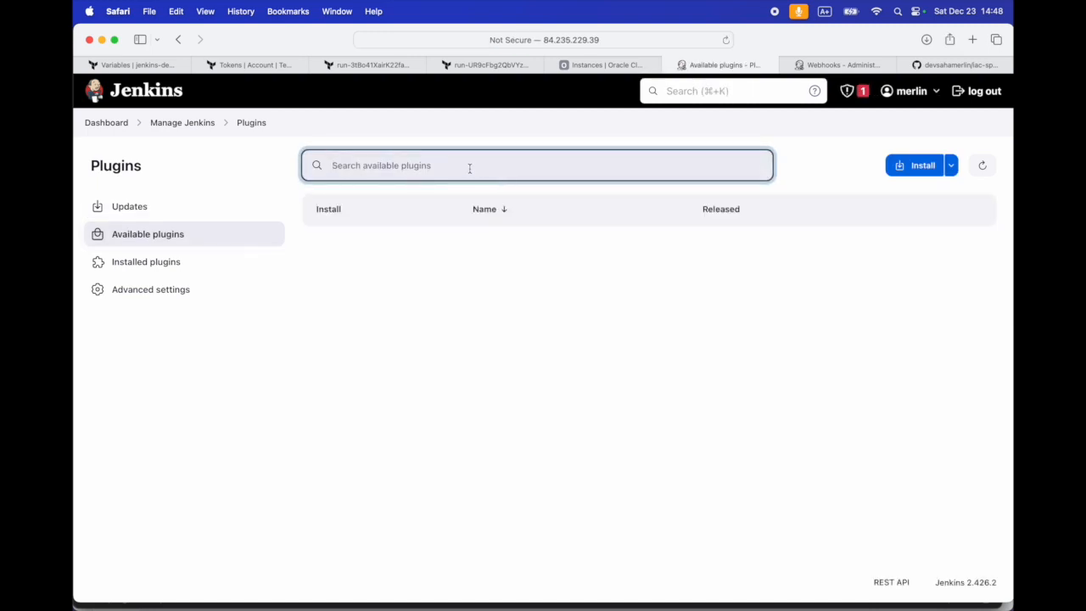
text(Github)
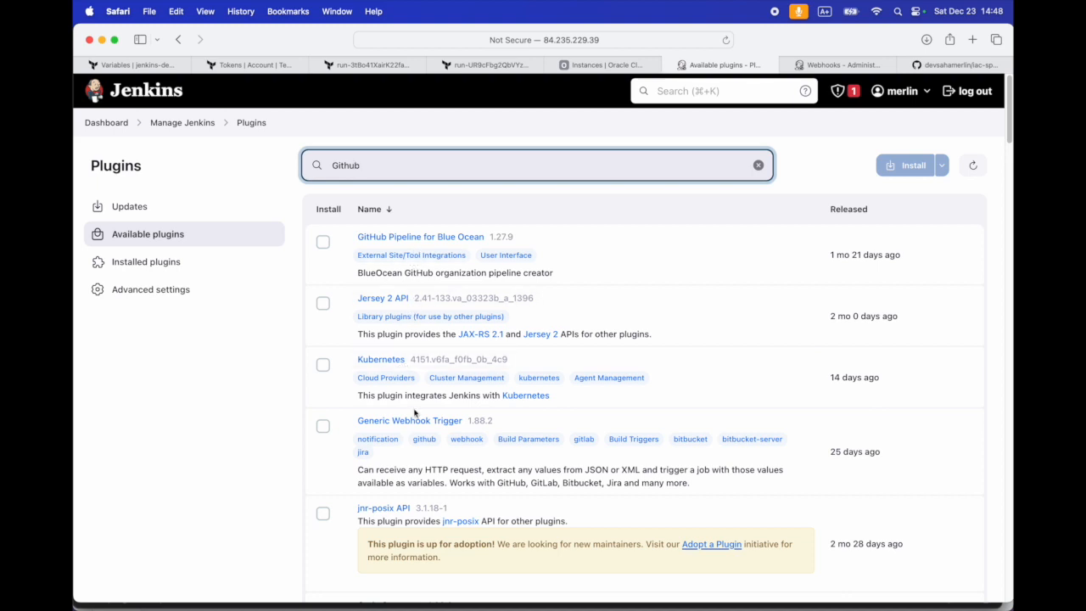
scroll(414, 414, down, 1)
scroll(414, 414, down, 3)
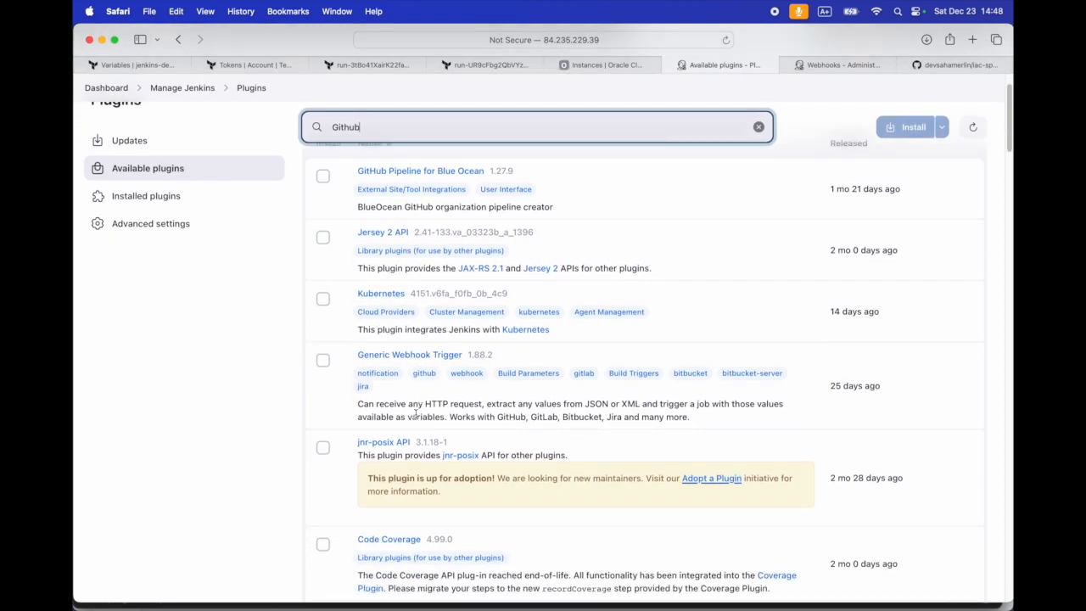
scroll(416, 413, down, 7)
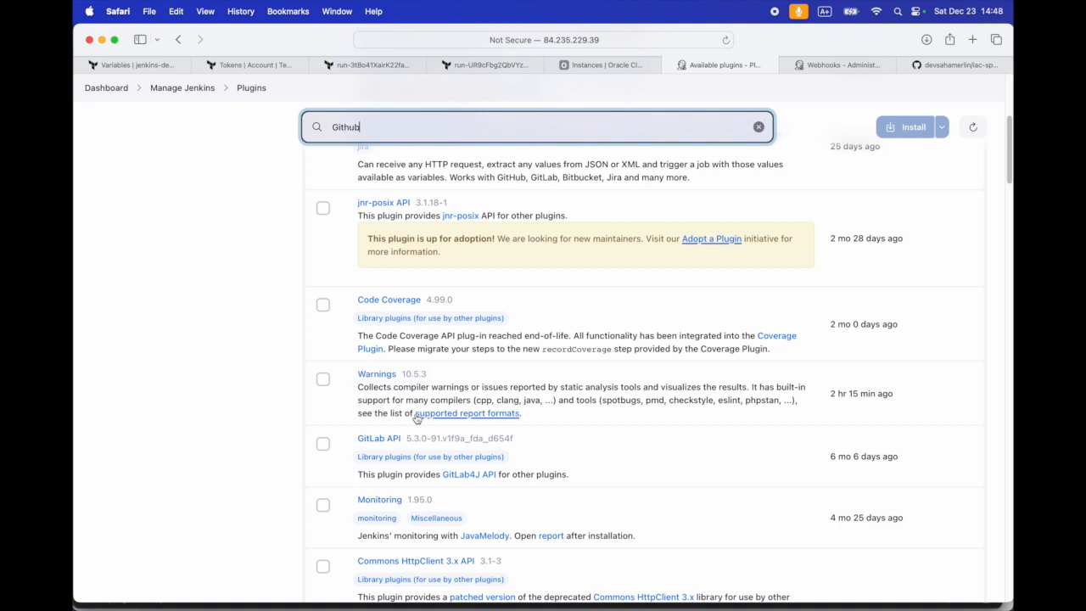
scroll(416, 417, down, 4)
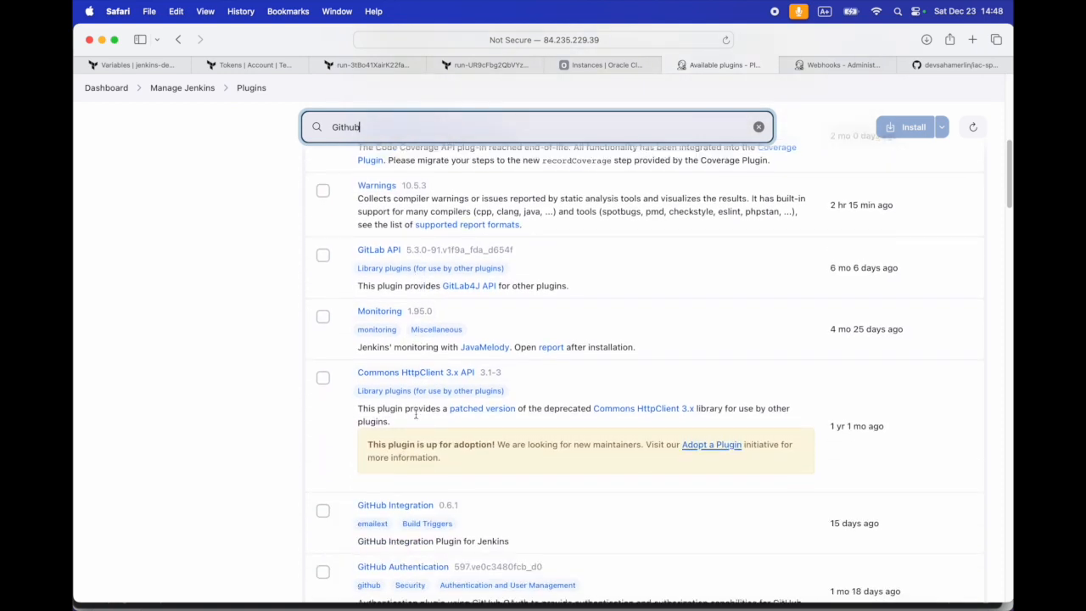
click(323, 510)
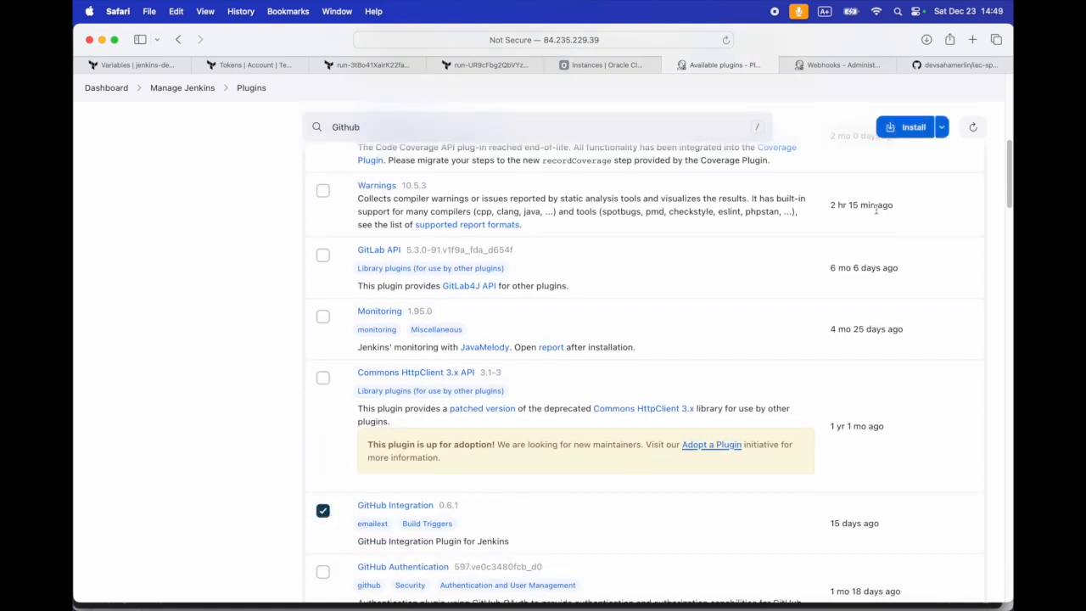
click(914, 127)
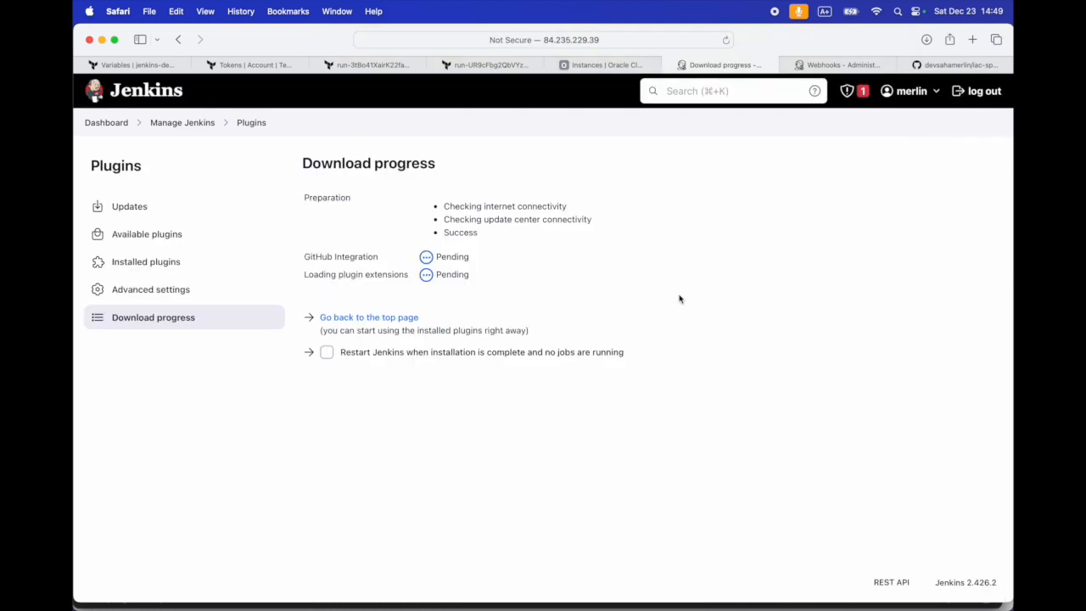
Step: Restart Jenkins after the plugin installation and sign back in with the saved admin username and password
click(327, 352)
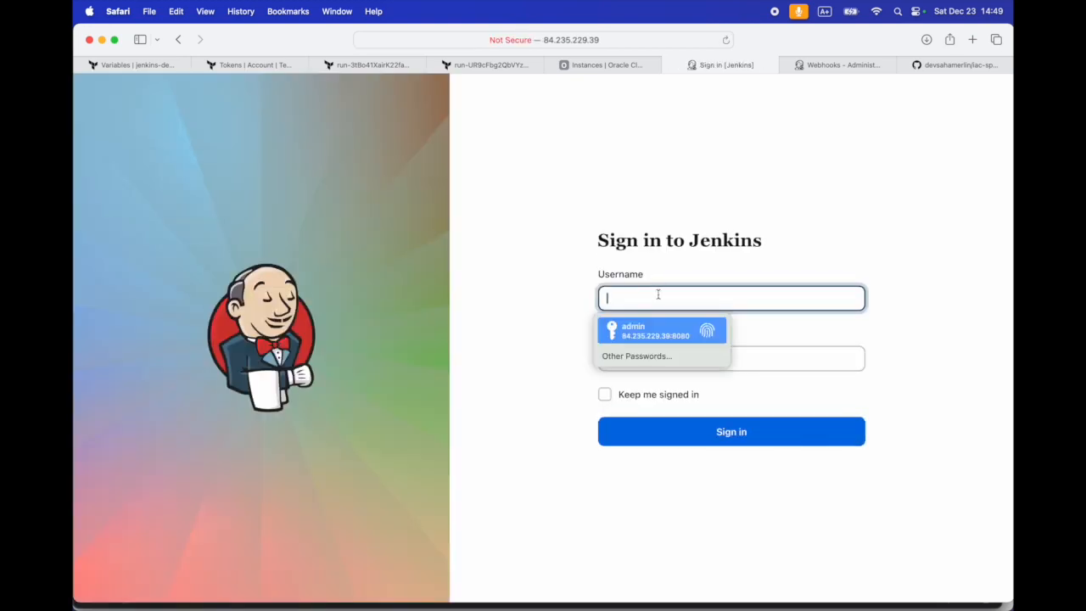
click(651, 334)
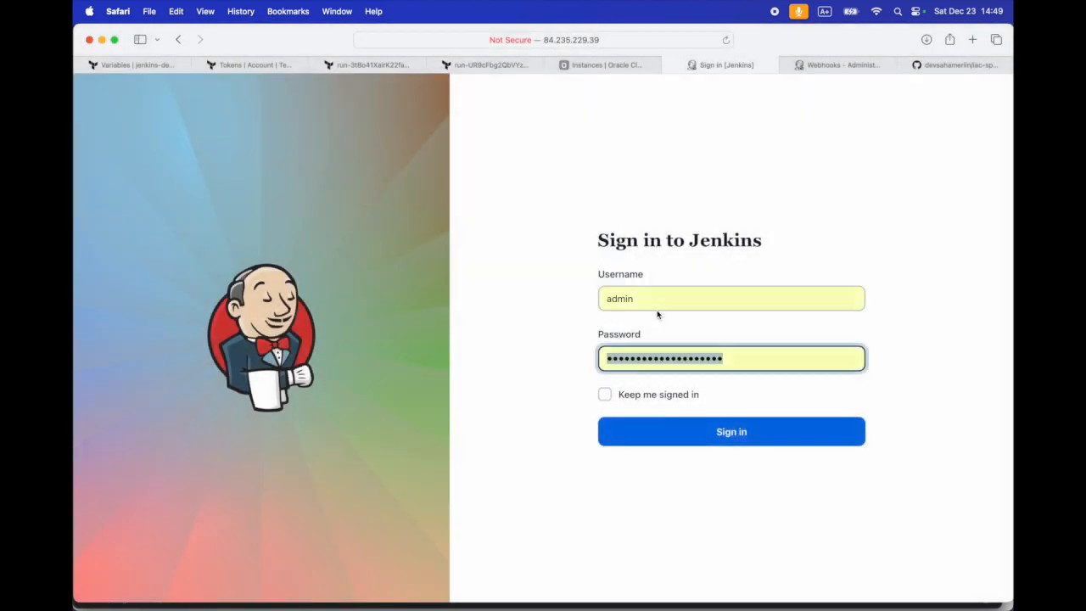
click(711, 432)
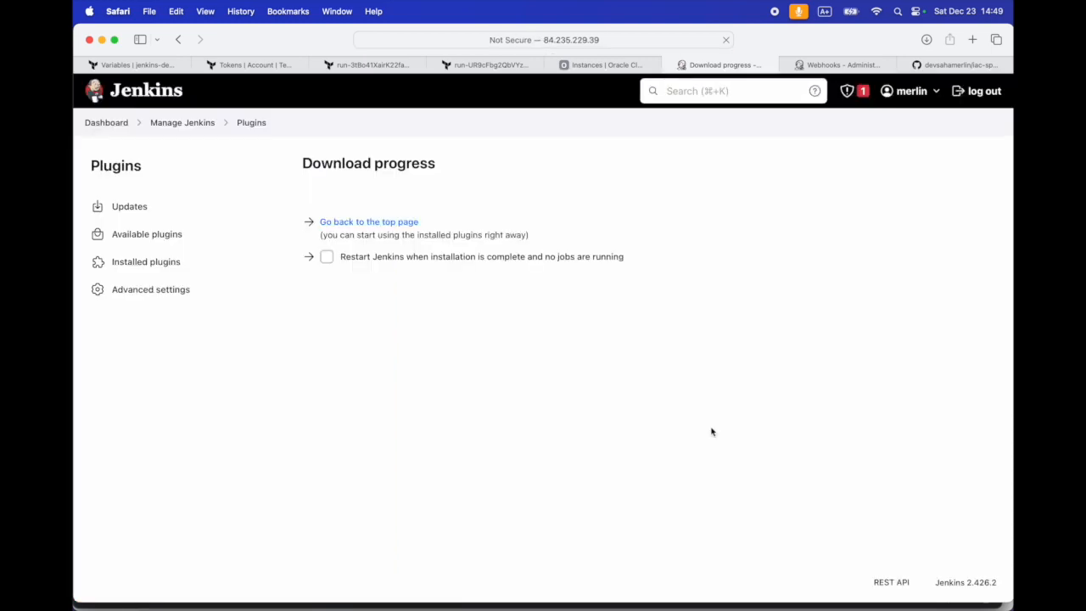
Step: Open the Demo-DevSecOps-OCI-Jenkins job configuration and copy the HTTPS clone URL of the iac-spring-boot-atp repository on GitHub
click(128, 125)
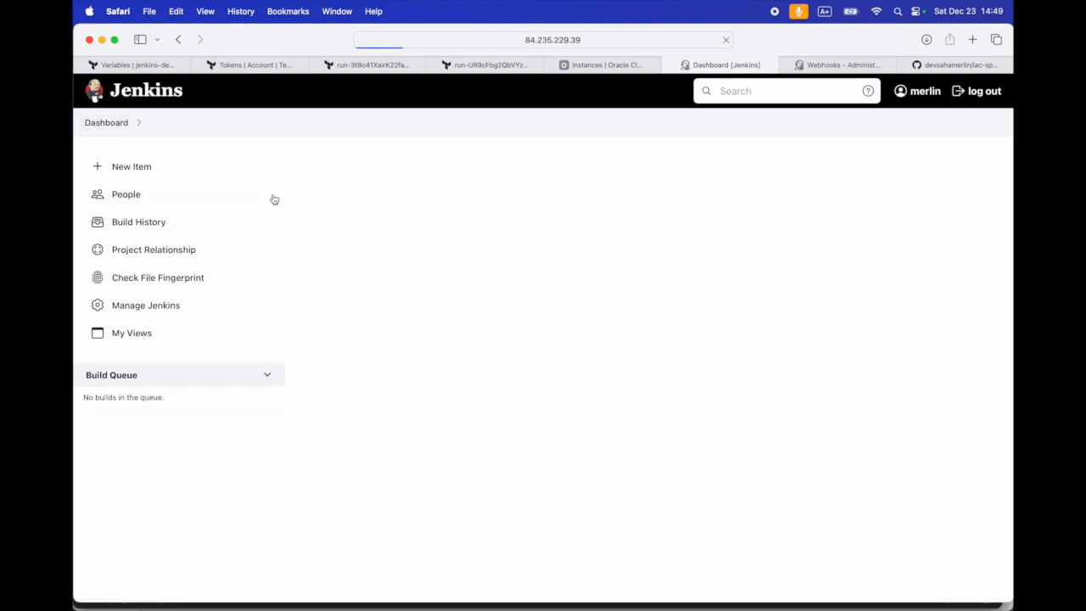
click(445, 271)
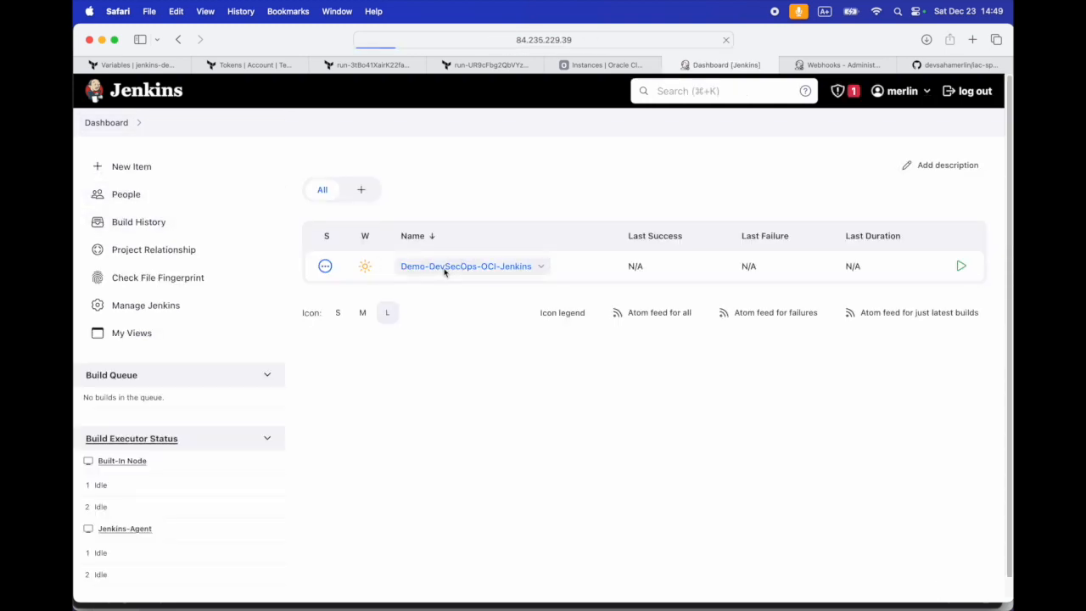
click(145, 250)
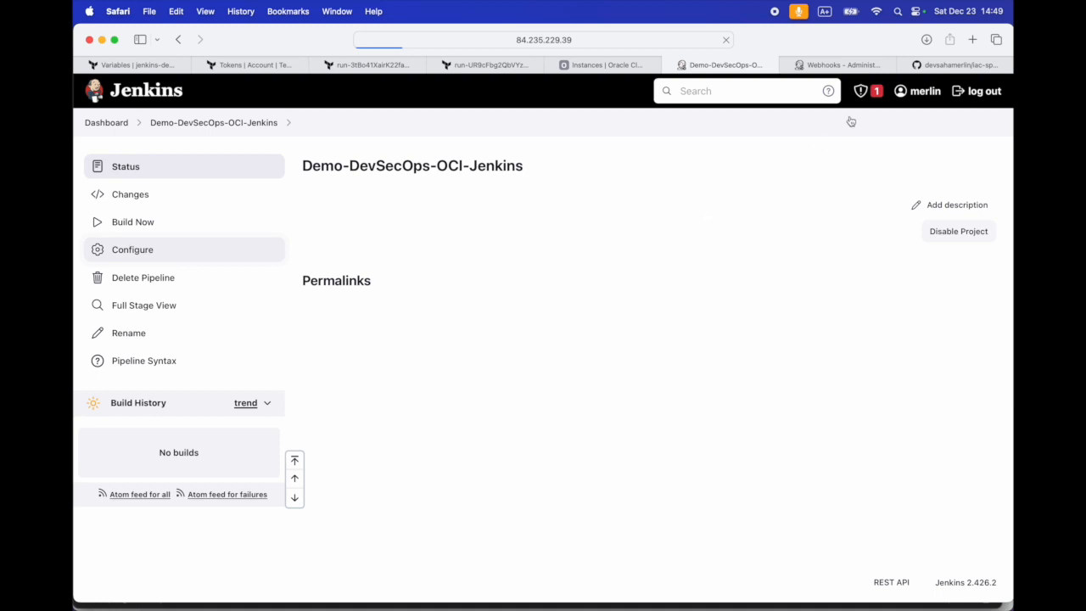
click(942, 66)
click(698, 362)
click(713, 65)
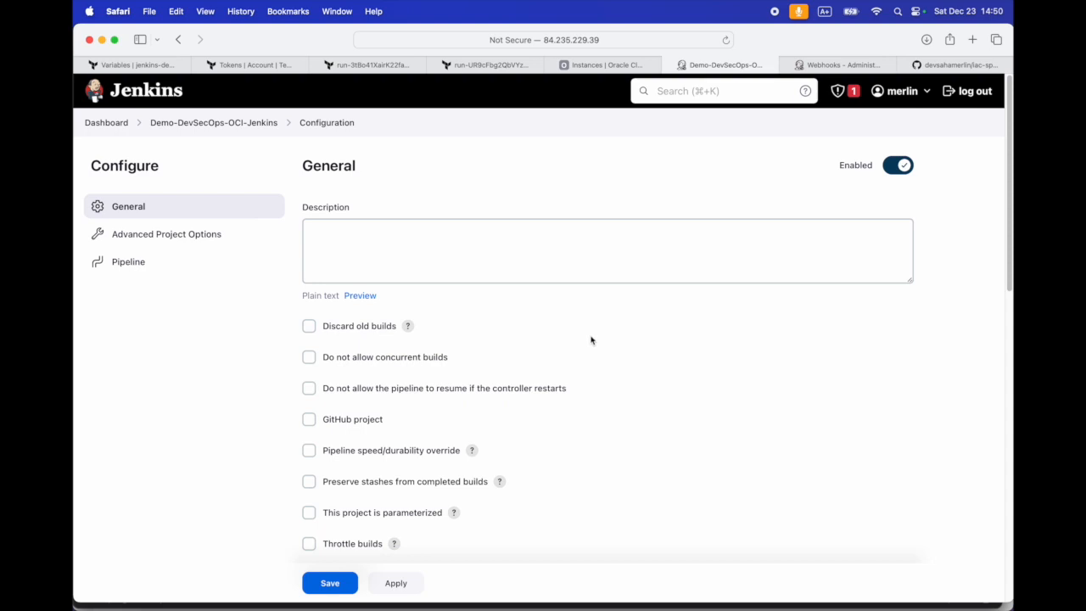
Step: Mark the job as a GitHub project with the copied iac-spring-boot-atp.git URL and enable GitHub hook trigger for GITScm polling
scroll(560, 352, down, 1)
click(309, 402)
scroll(484, 416, down, 1)
click(412, 429)
key(super+v)
scroll(594, 376, down, 10)
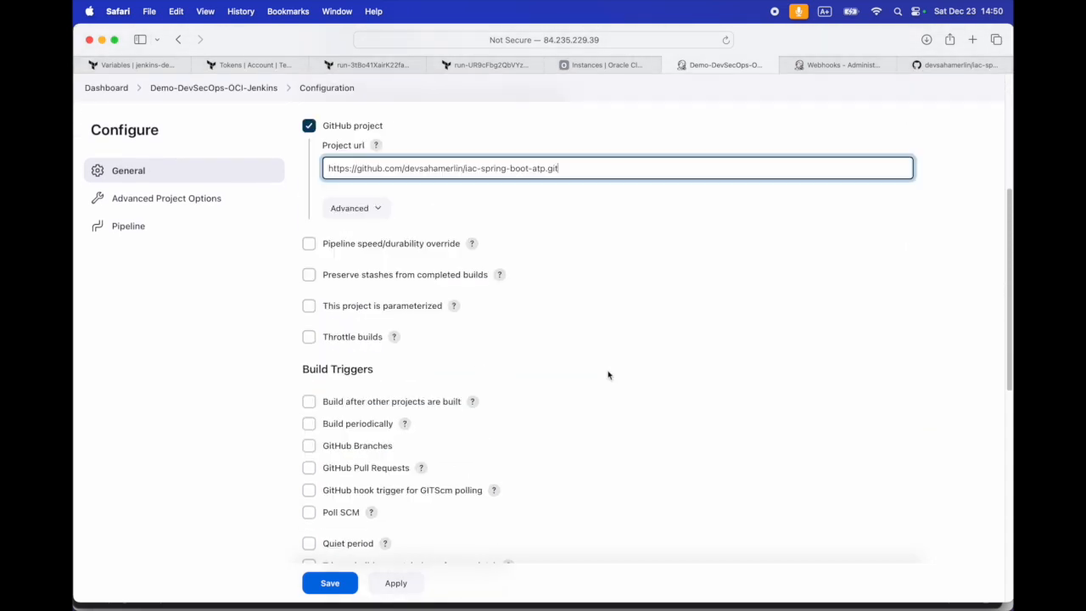
click(309, 383)
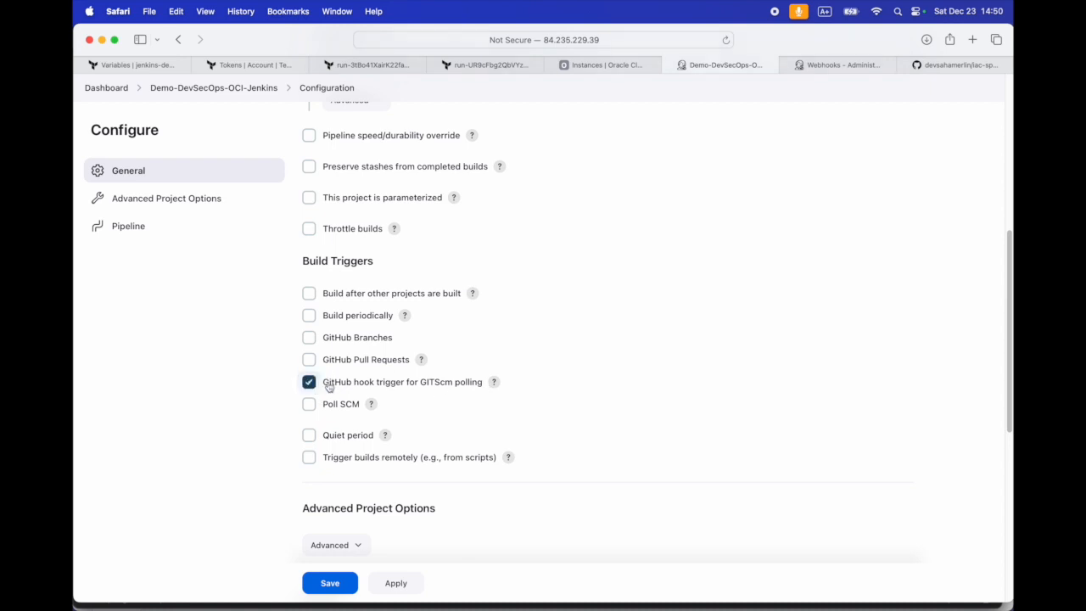
Step: Review the build triggers, examine the GitHub-to-Jenkins link in the draw.io pipeline diagram, and return to Safari
scroll(655, 388, down, 1)
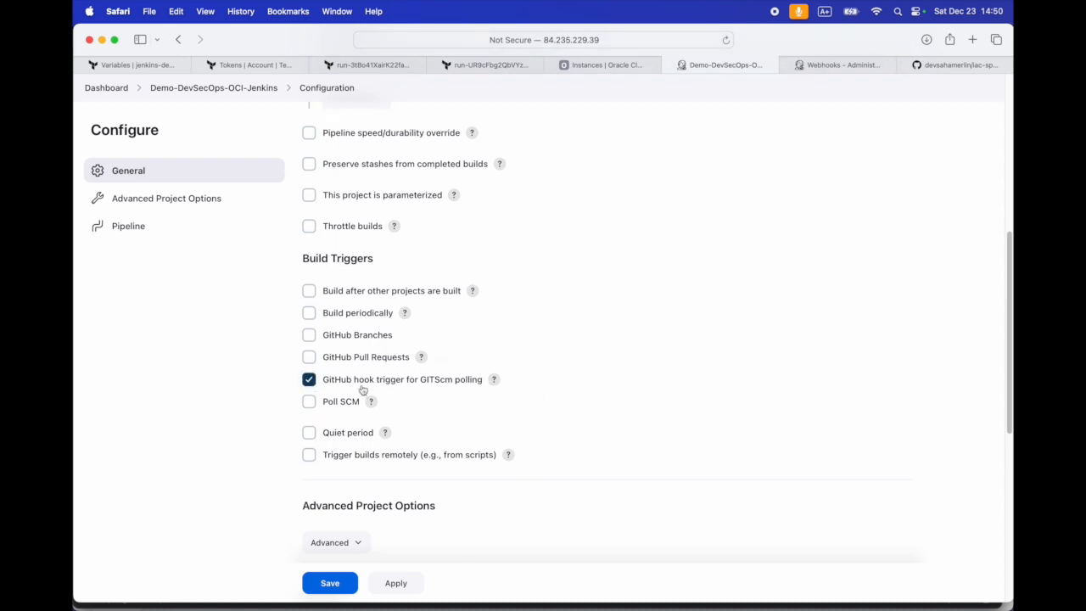
scroll(538, 383, down, 1)
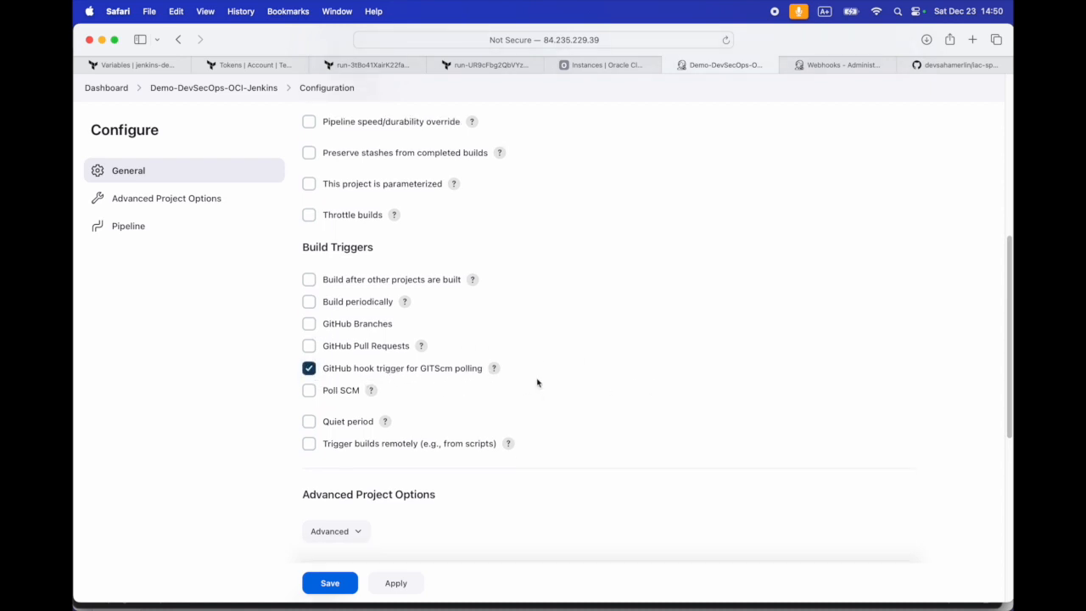
key(super+Tab)
key(super+Tab)
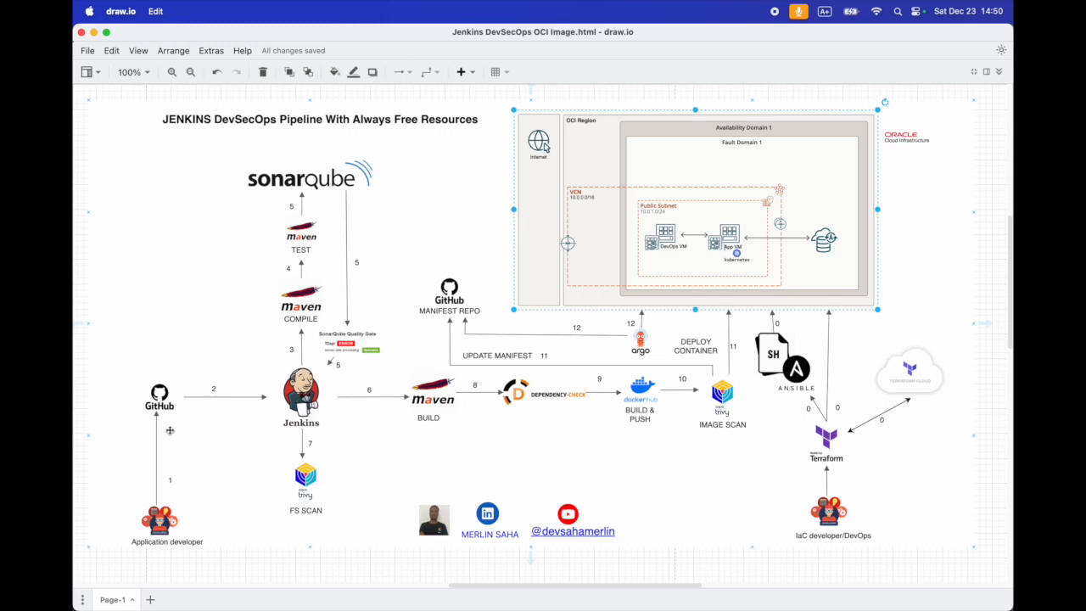
click(155, 399)
key(super+Tab)
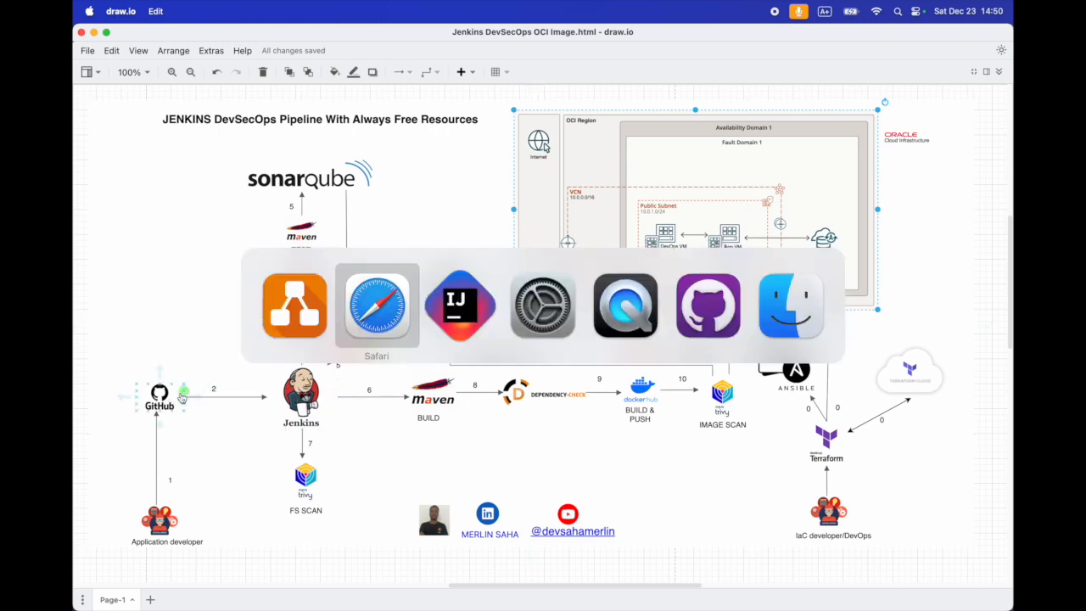
Step: Check the job's pipeline definition, switch to IntelliJ IDEA, and copy the entire contents of the Jenkinsfile
scroll(498, 347, down, 8)
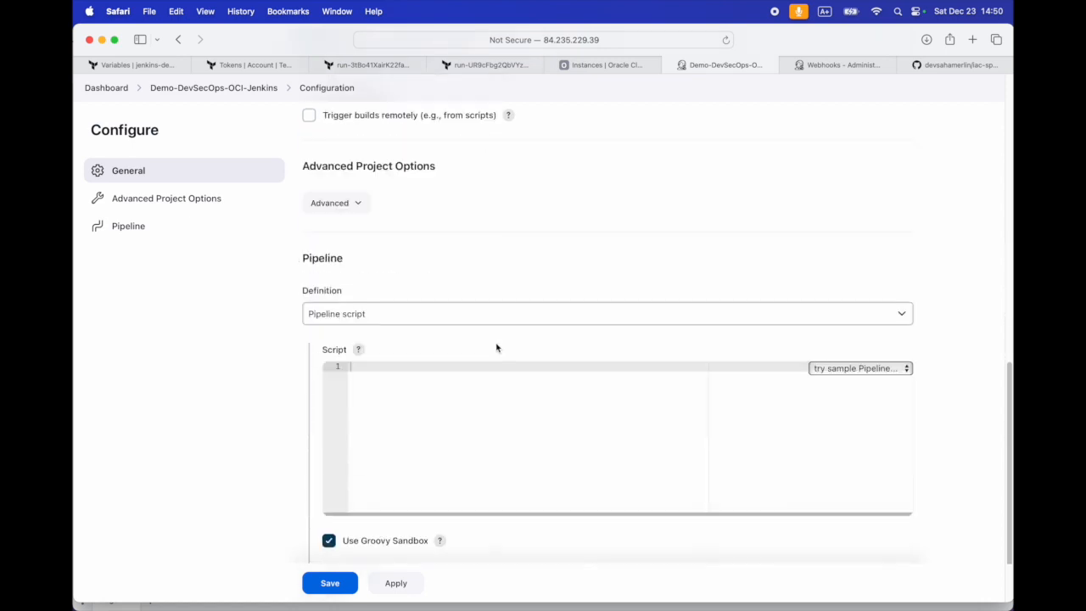
click(449, 310)
click(436, 309)
click(393, 390)
key(super+Tab)
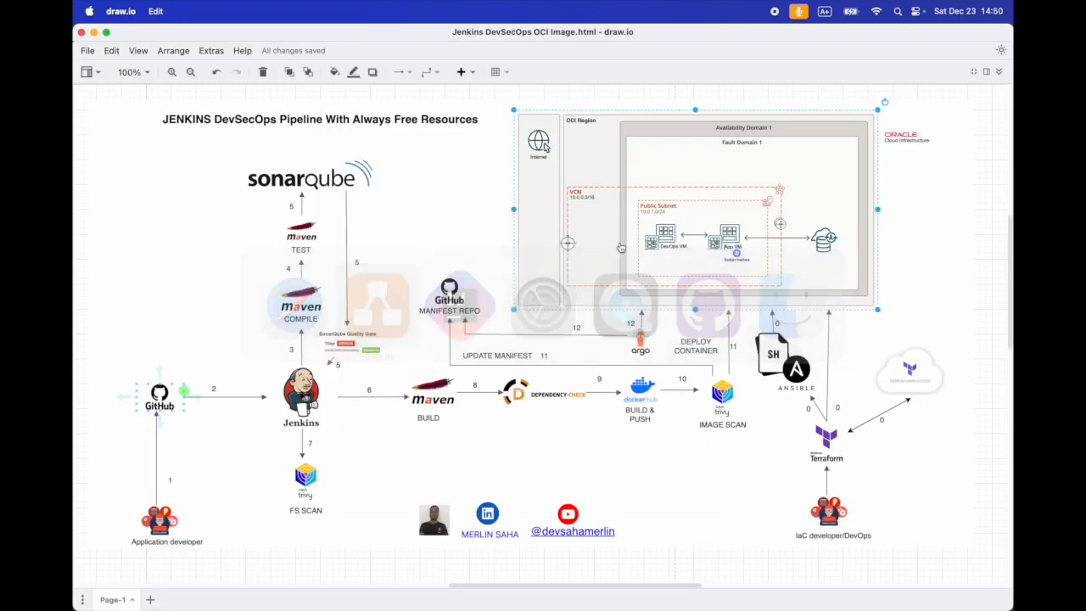
key(super+Tab)
key(super+a)
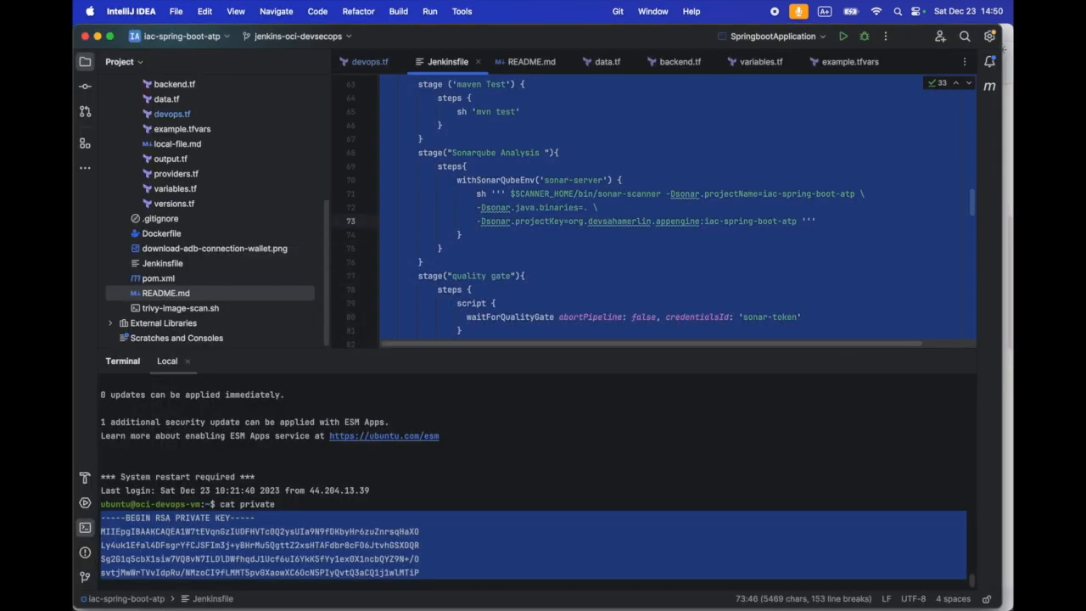
Step: Return to Safari and paste the copied Jenkinsfile code as the job's inline pipeline script
key(super+Tab)
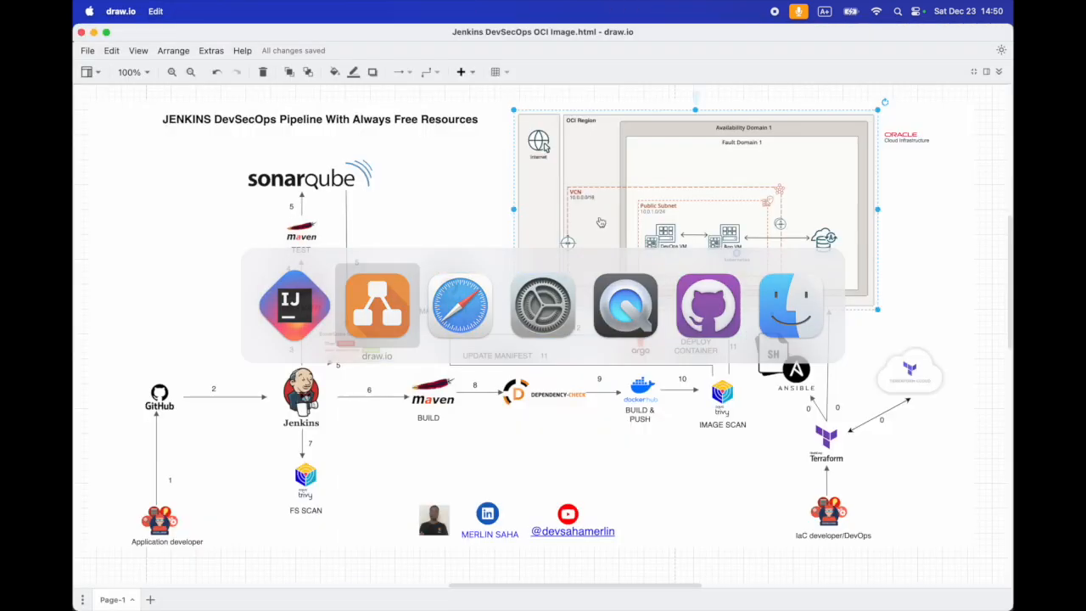
key(super+Tab)
key(super+Tab)
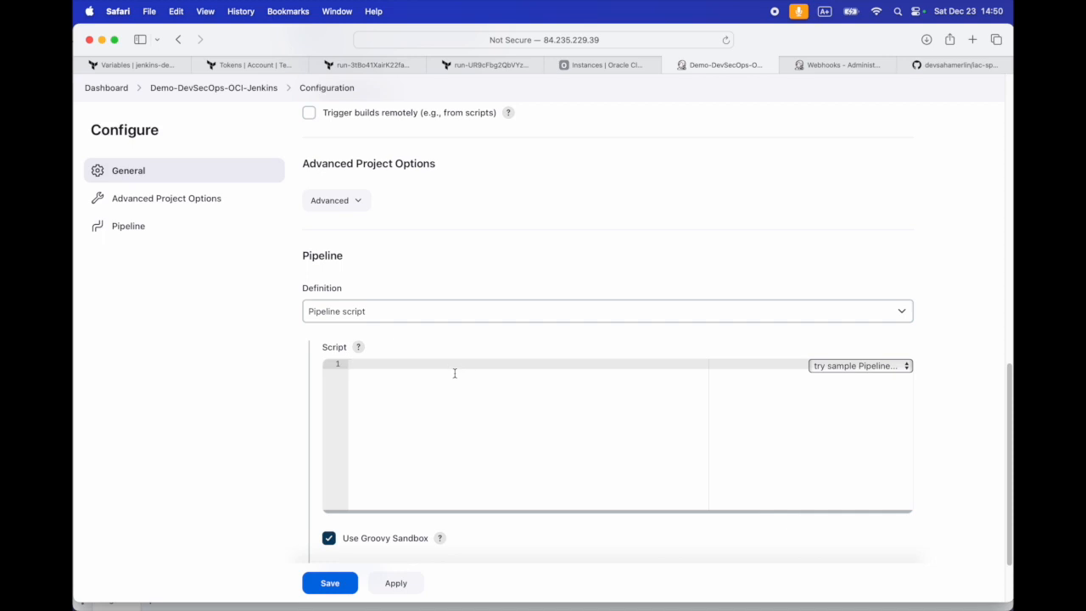
click(455, 373)
key(super+v)
scroll(599, 365, down, 2)
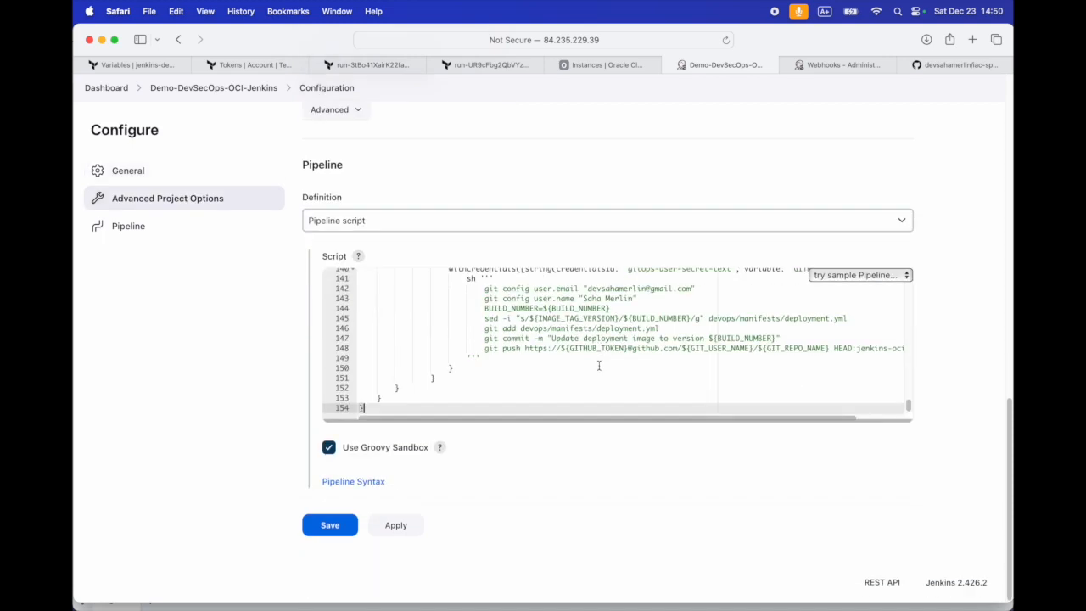
scroll(599, 365, up, 2)
Step: Change the job's pipeline definition to Pipeline script from SCM
click(858, 220)
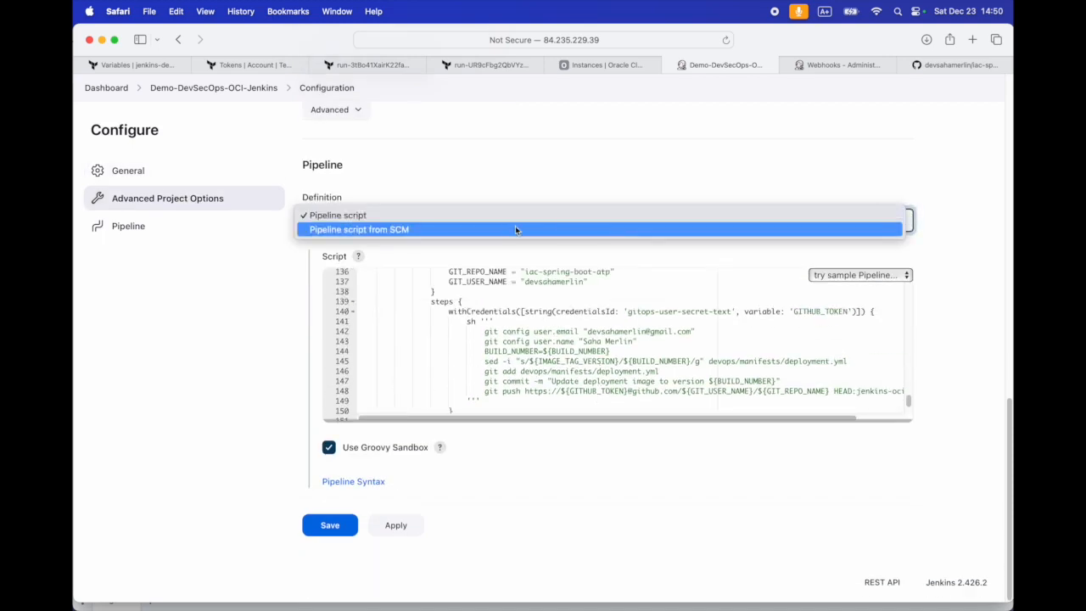
click(487, 229)
scroll(587, 289, down, 4)
Step: Look at the Jenkinsfile in IntelliJ IDEA, clear its text selection, and return to the job configuration in Safari
key(super+Tab)
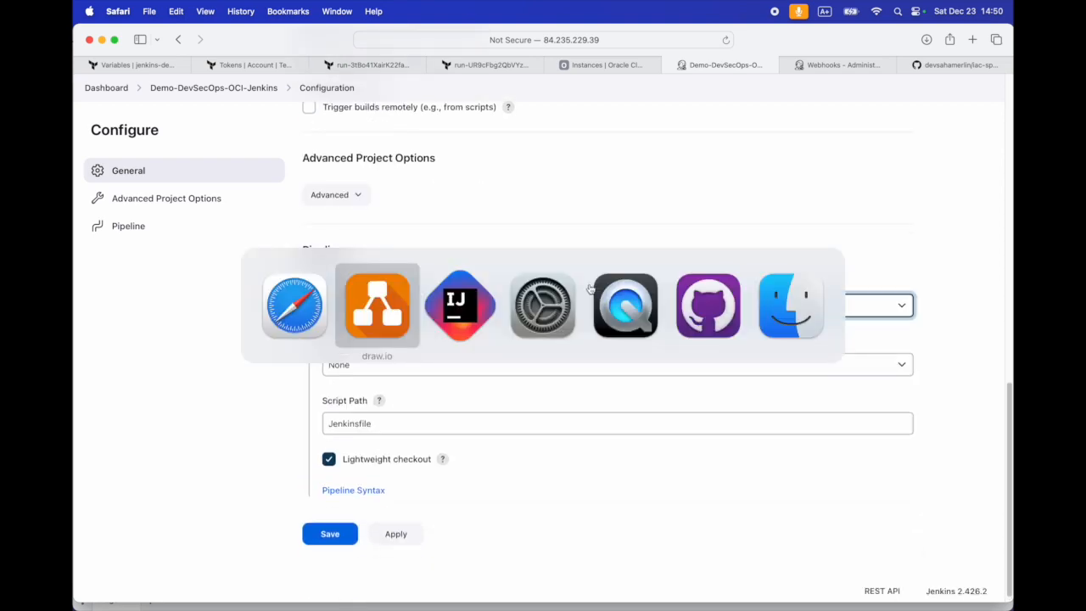
key(super+Tab)
key(super+Tab)
key(super+Tab)
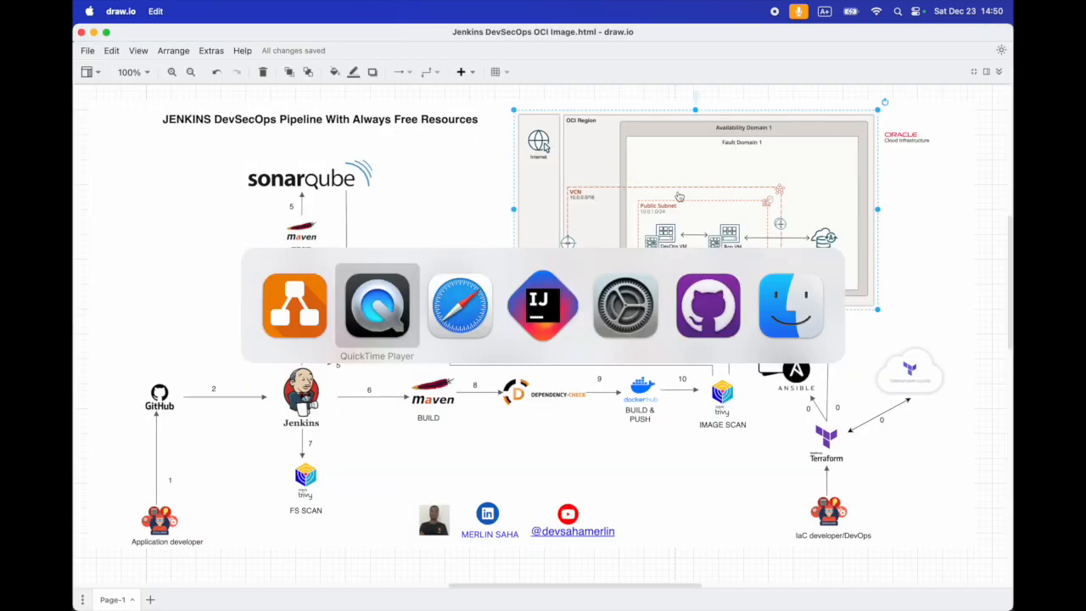
key(super+Tab)
key(super+Tab)
click(617, 181)
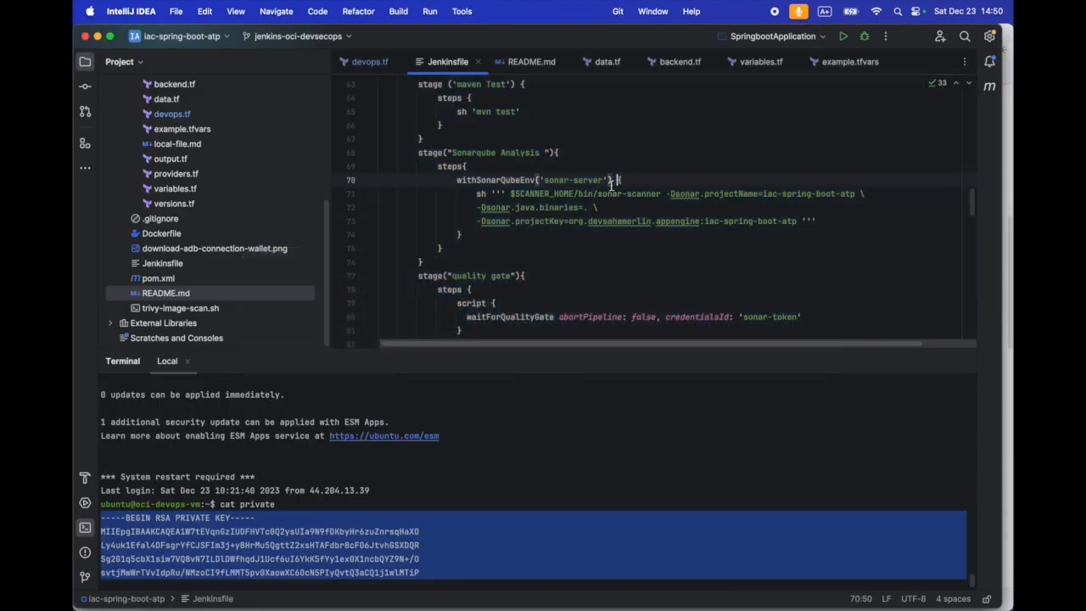
key(super+Tab)
key(super+Tab)
key(super+Tab)
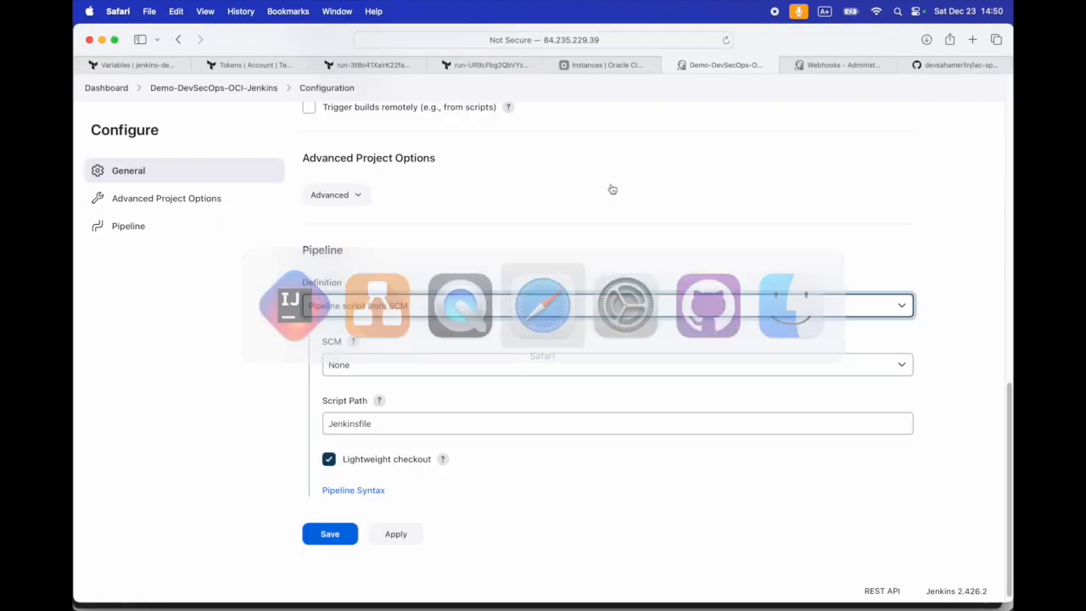
Step: Select Git as the SCM and fill in the repository URL with the iac-spring-boot-atp HTTPS clone URL copied from GitHub
click(397, 370)
click(391, 374)
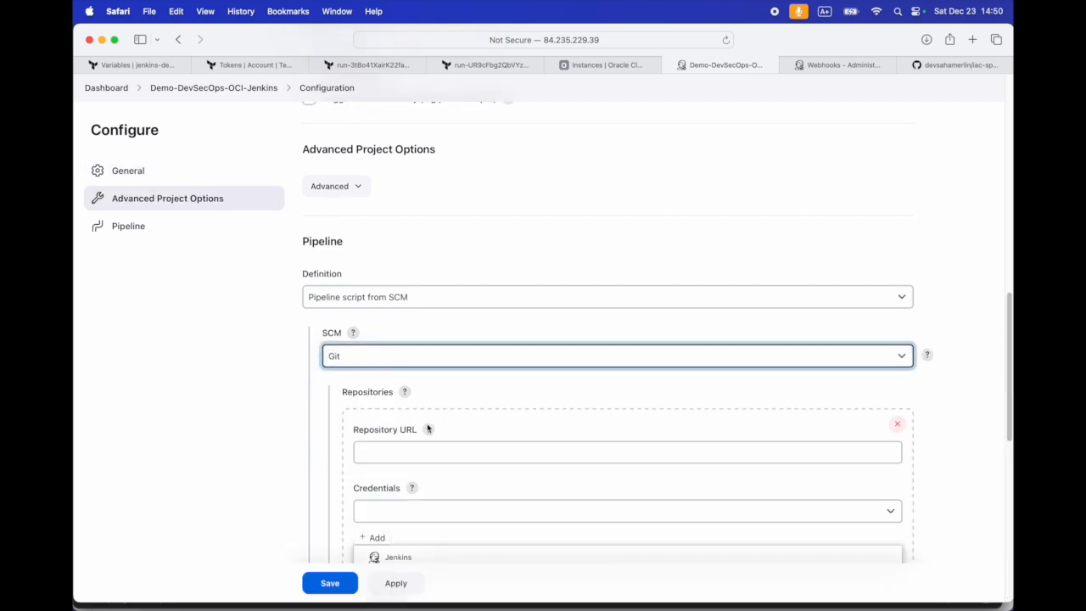
scroll(459, 425, down, 5)
click(395, 270)
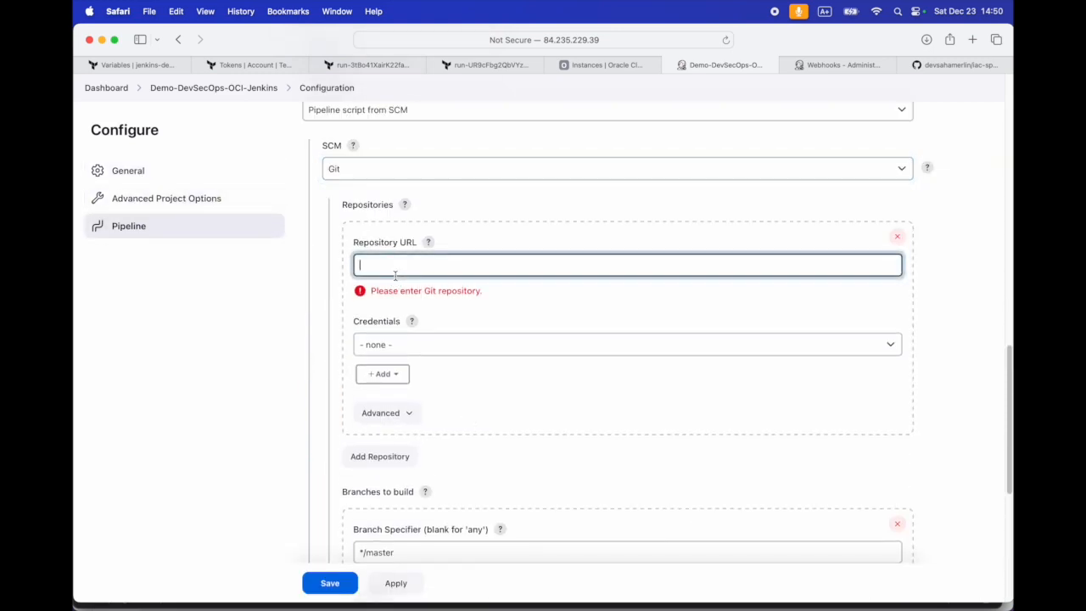
key(super+v)
key(super+a)
key(BackSpace)
click(959, 66)
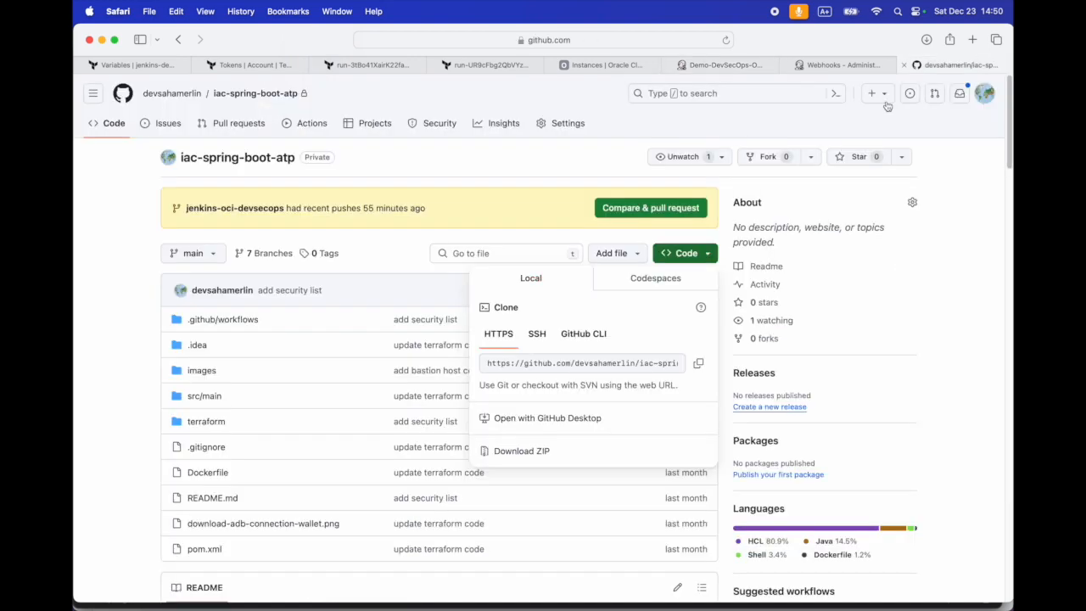
click(697, 362)
click(699, 65)
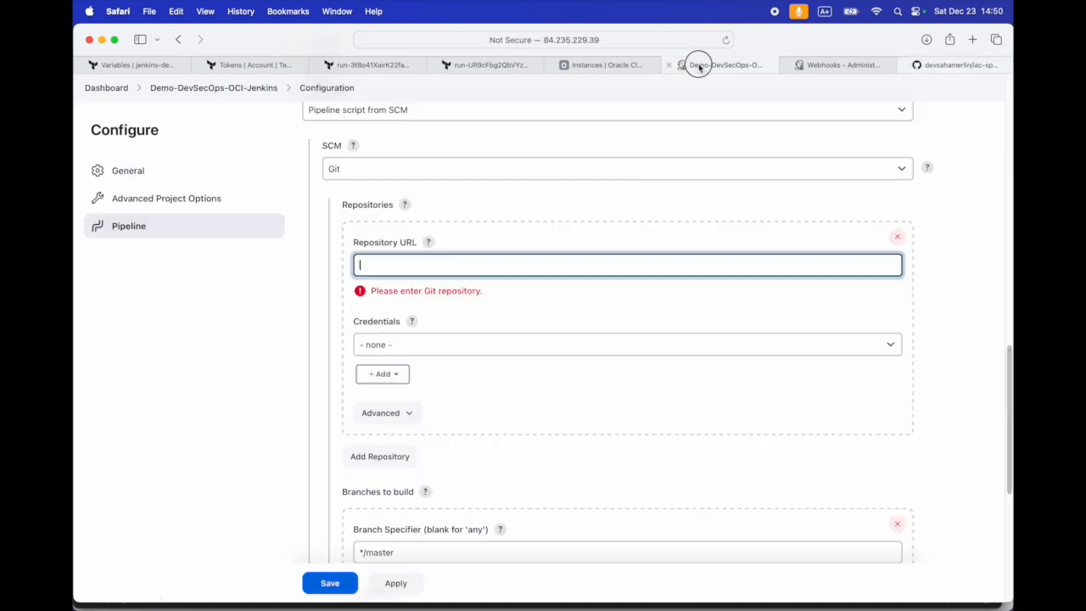
key(super+v)
click(646, 298)
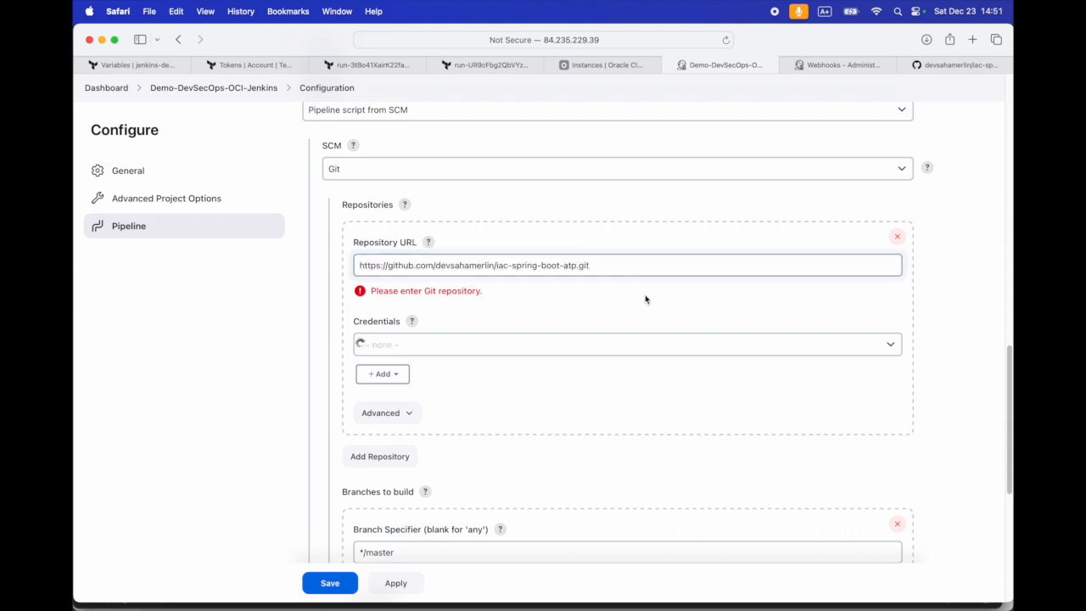
Step: Choose the github-user-credentials entry as the credentials for the Git repository
click(469, 429)
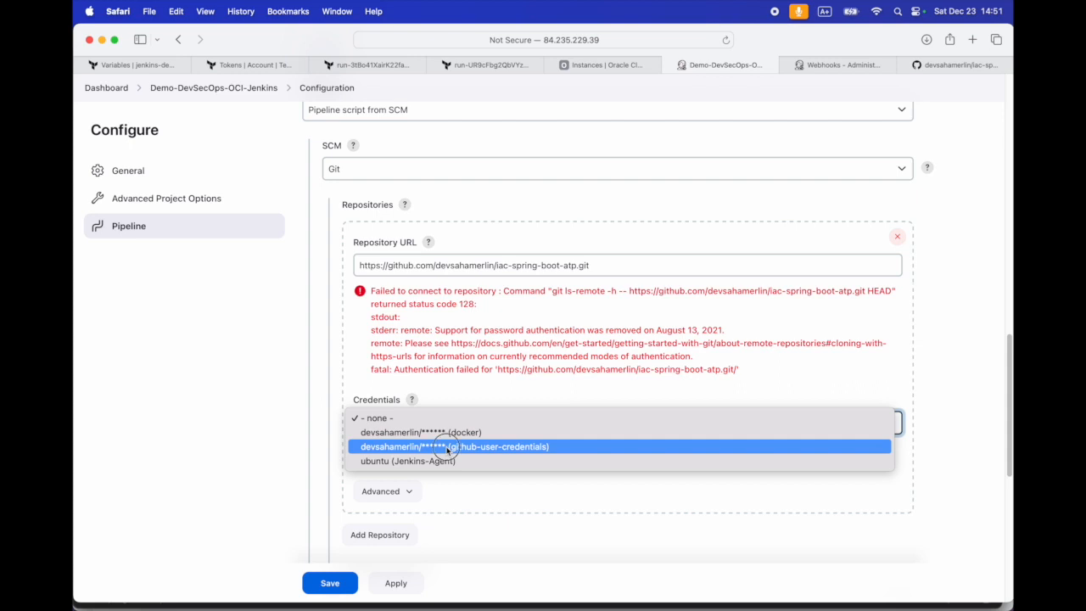
click(449, 450)
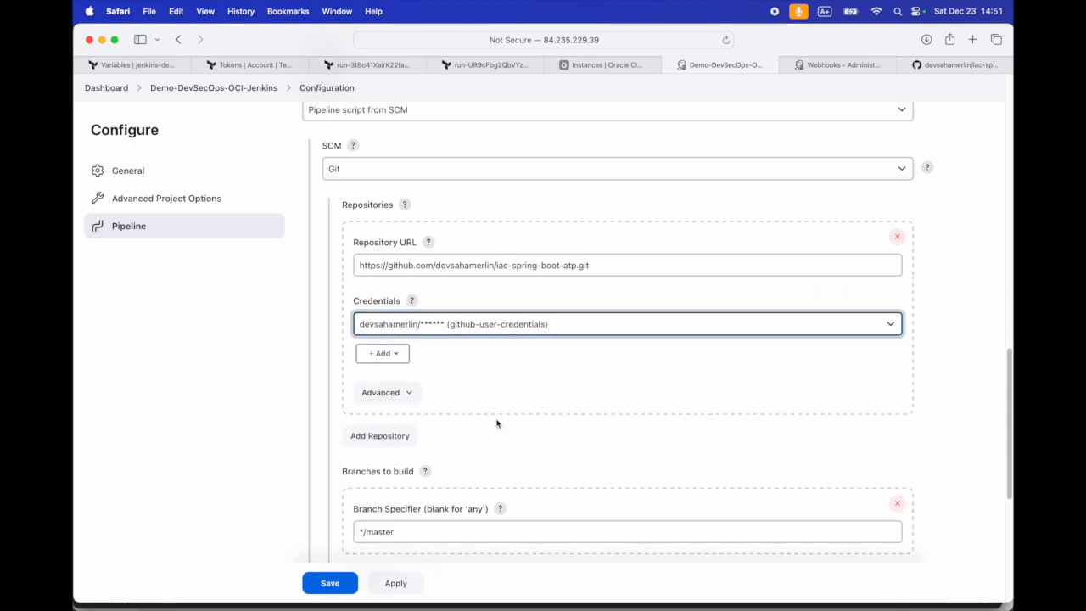
scroll(472, 400, down, 3)
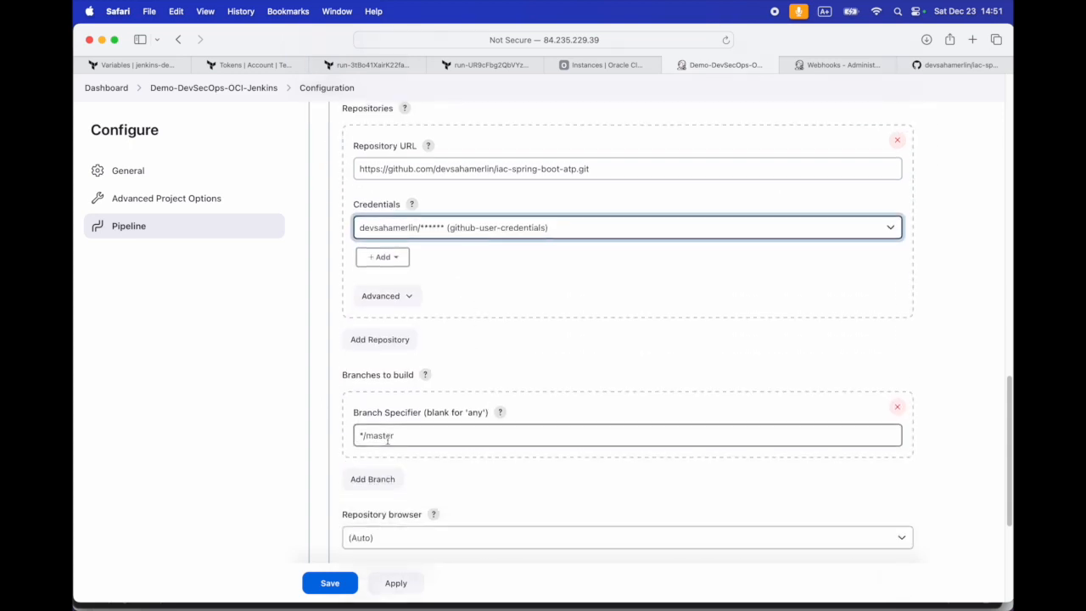
Step: Switch the iac-spring-boot-atp repository on GitHub to the jenkins-oci-devsecops branch and copy the branch name from its URL
click(944, 73)
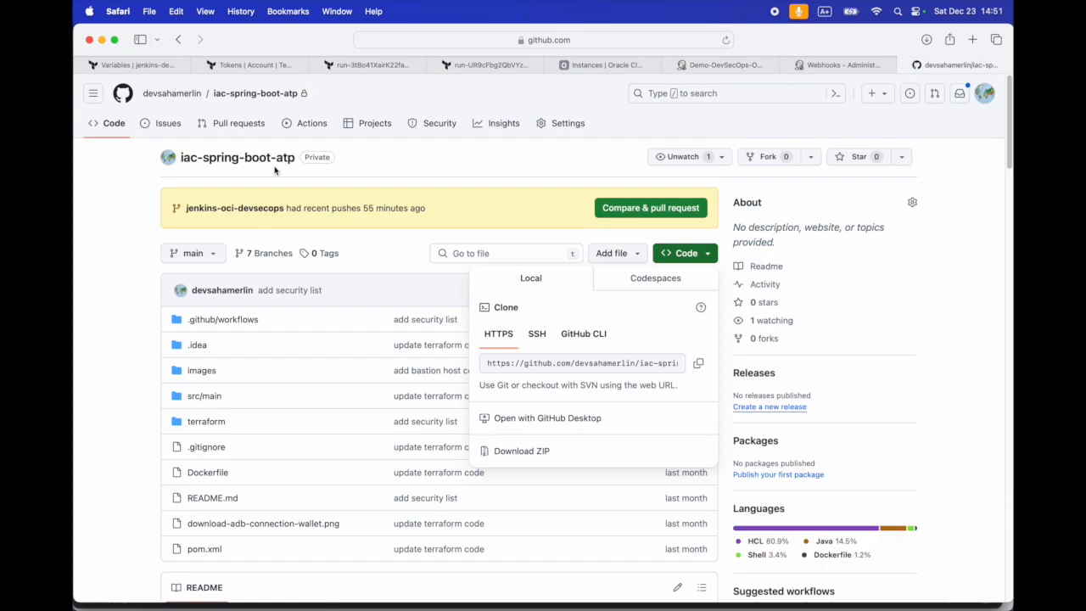
click(208, 253)
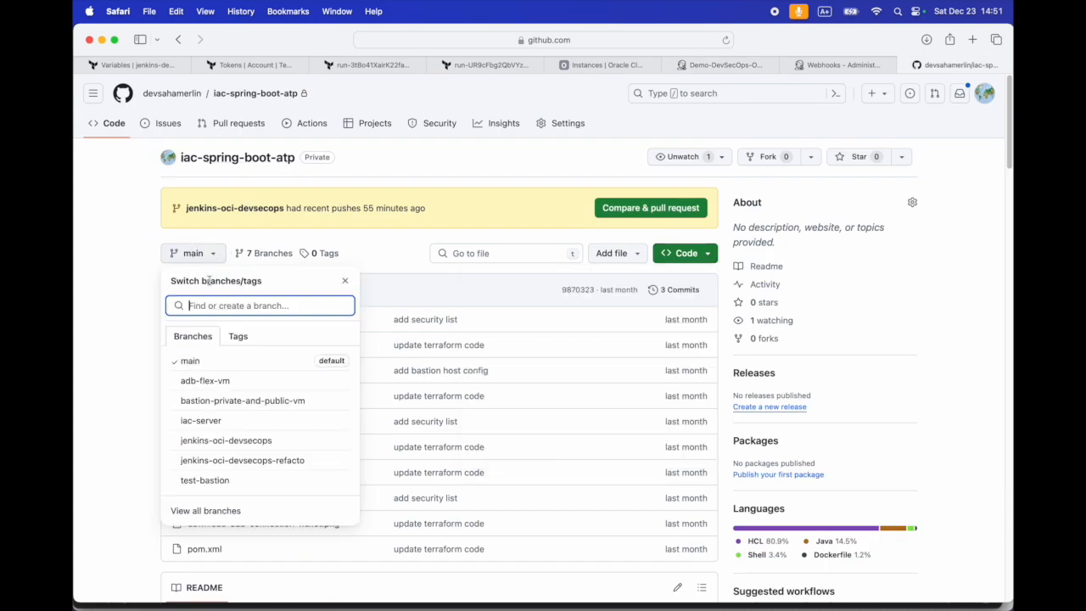
click(219, 441)
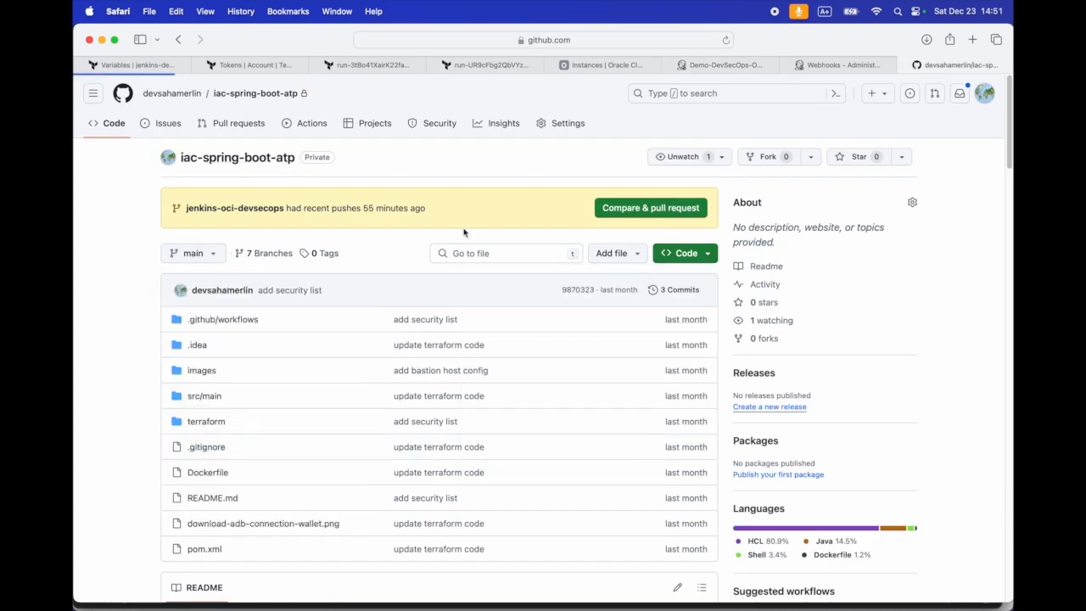
click(585, 40)
click(604, 40)
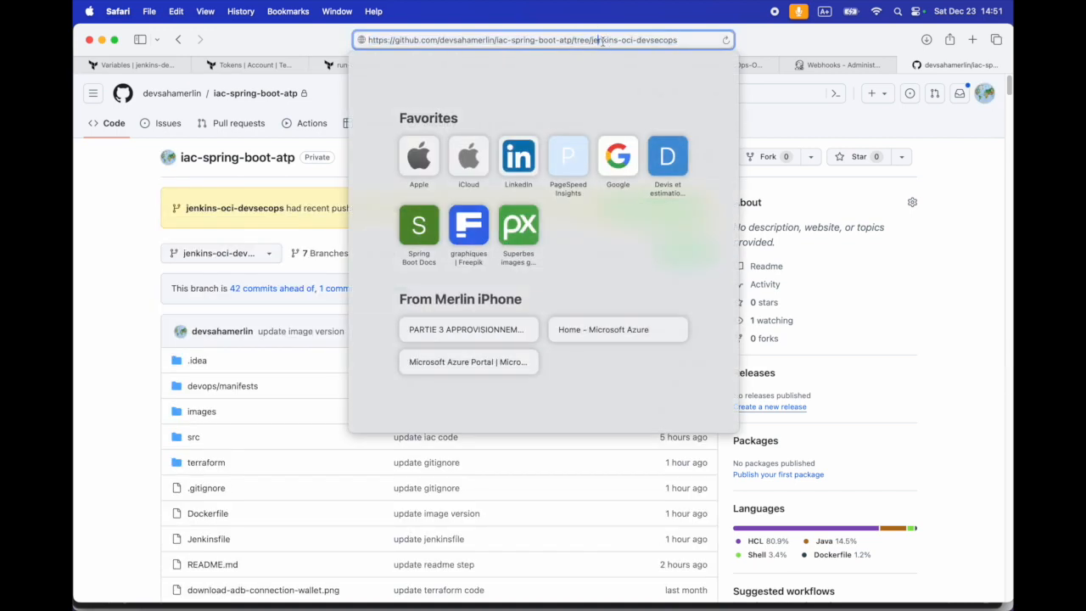
drag(591, 40, 686, 40)
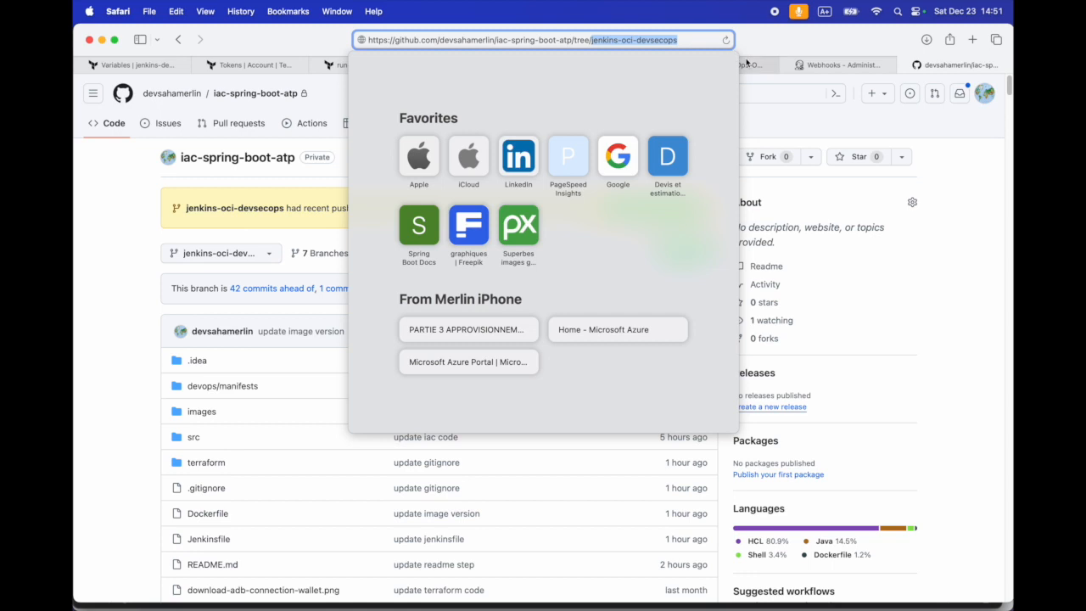
Step: Set the branch specifier in the Jenkins job to */jenkins-oci-devsecops
click(832, 68)
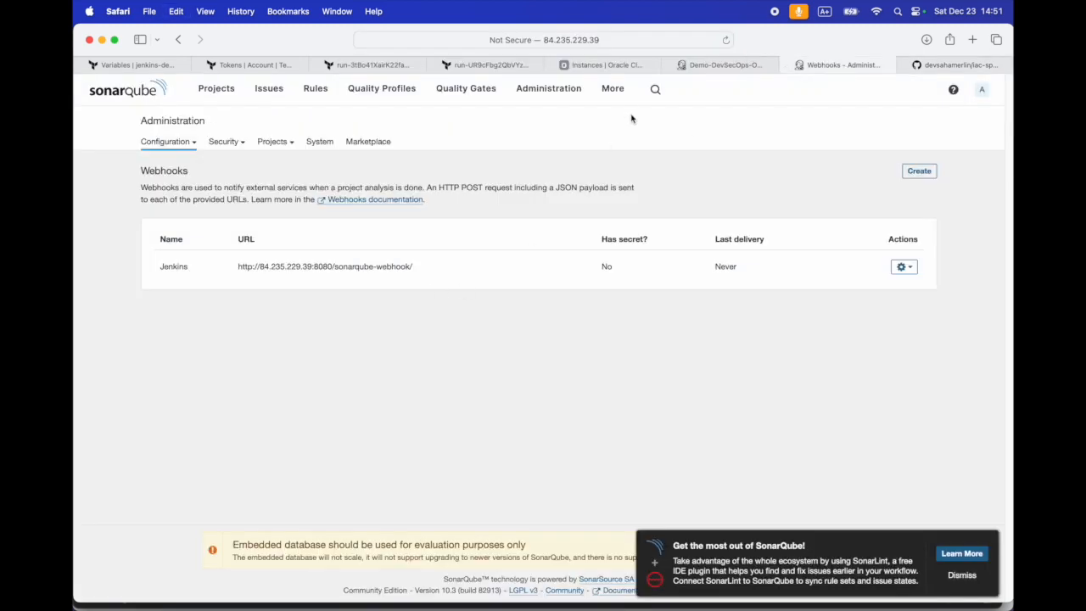
click(718, 66)
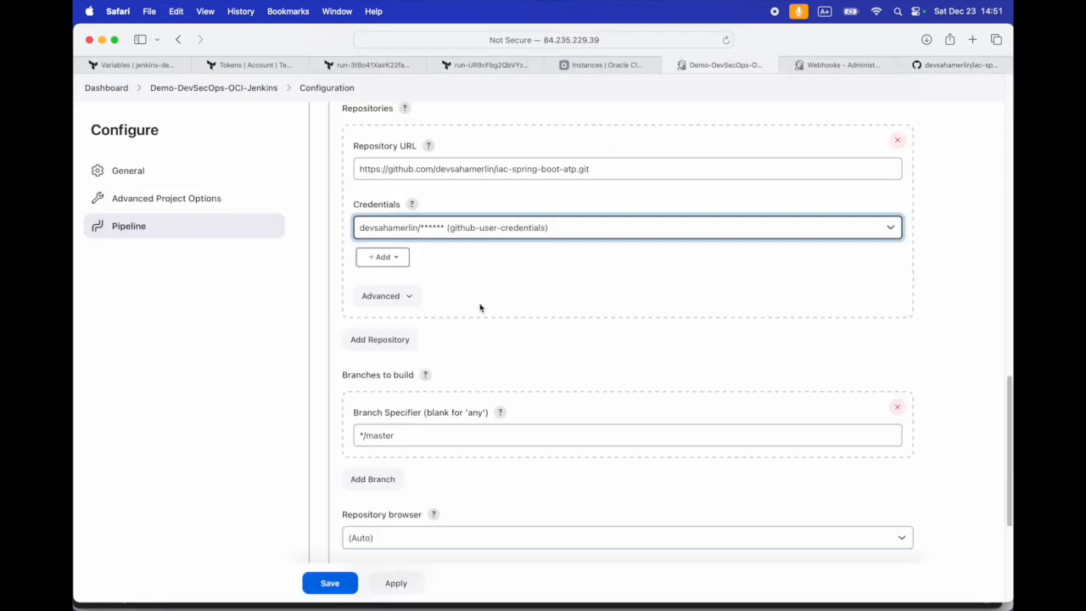
scroll(475, 314, down, 1)
click(384, 427)
key(super+v)
click(993, 371)
Step: Review the pipeline's SCM settings from the definition and repository through the branch specifier to the script path
scroll(961, 366, down, 1)
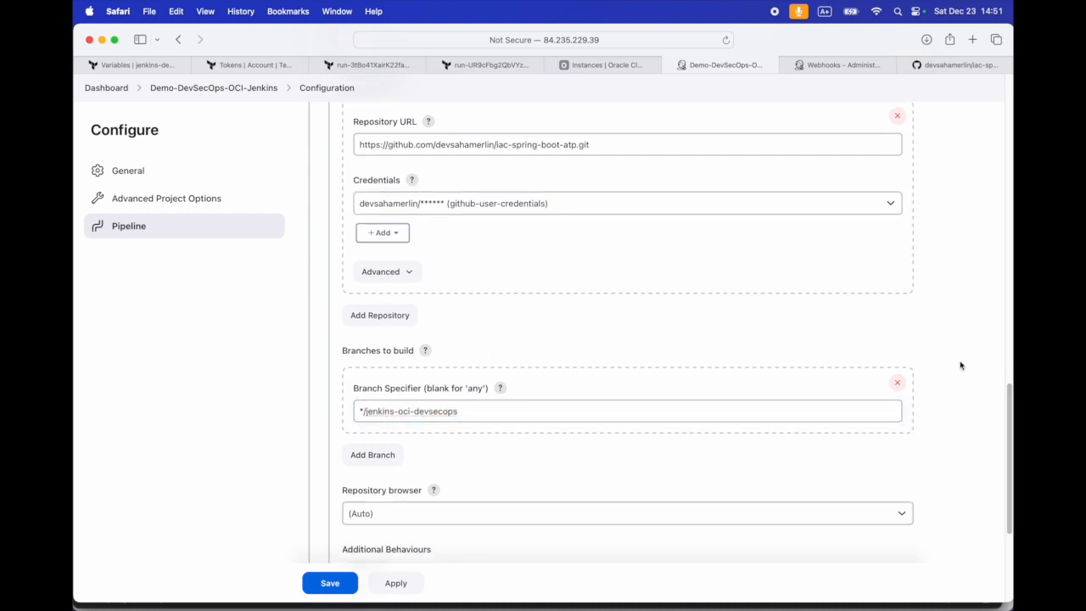
scroll(961, 366, down, 1)
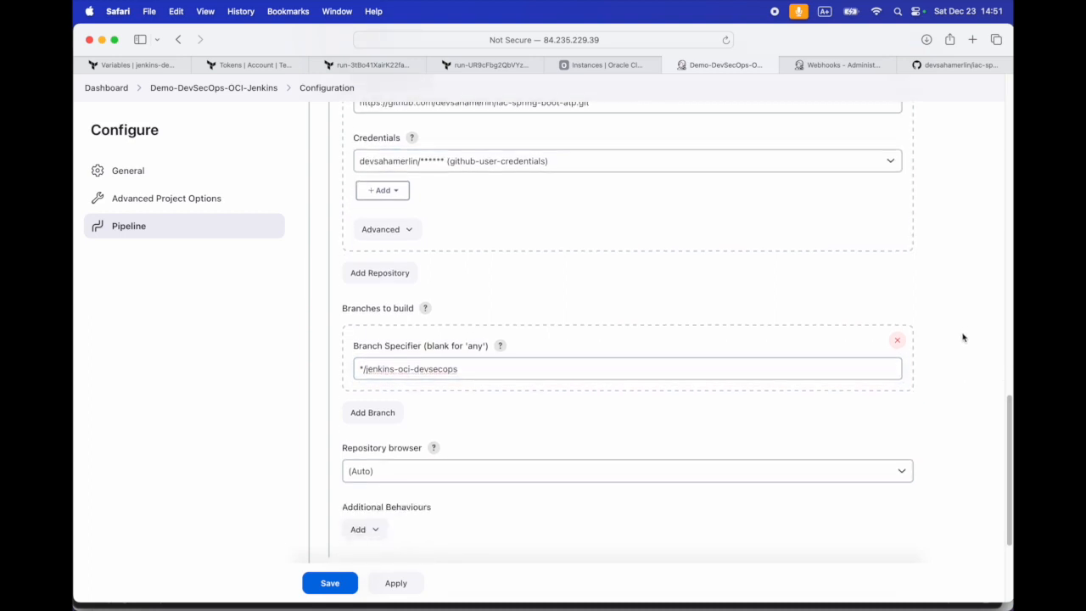
scroll(963, 338, up, 5)
scroll(963, 338, down, 2)
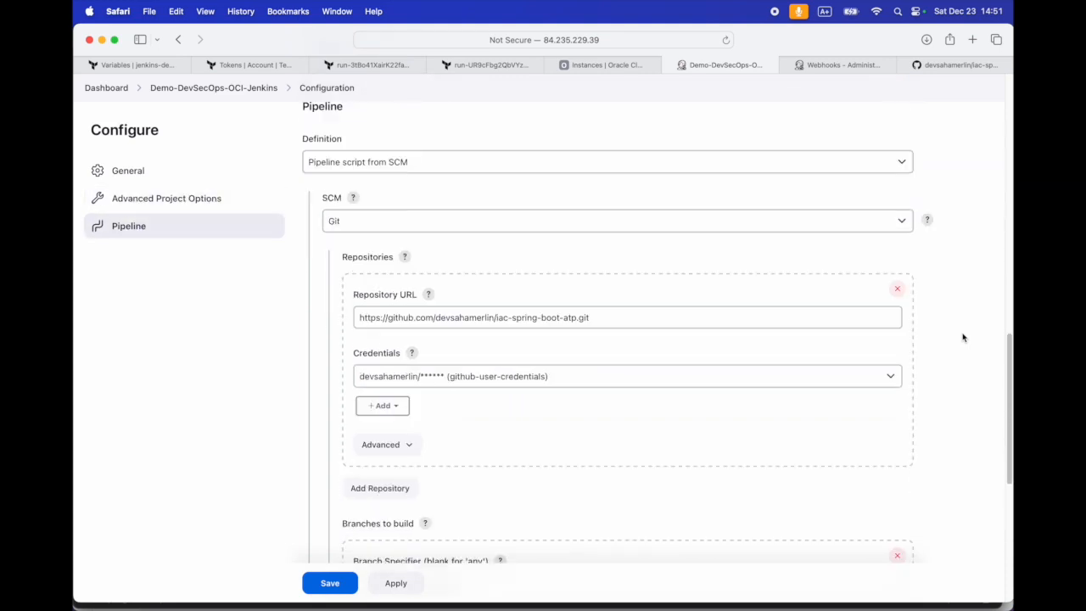
scroll(964, 338, down, 3)
scroll(963, 338, down, 2)
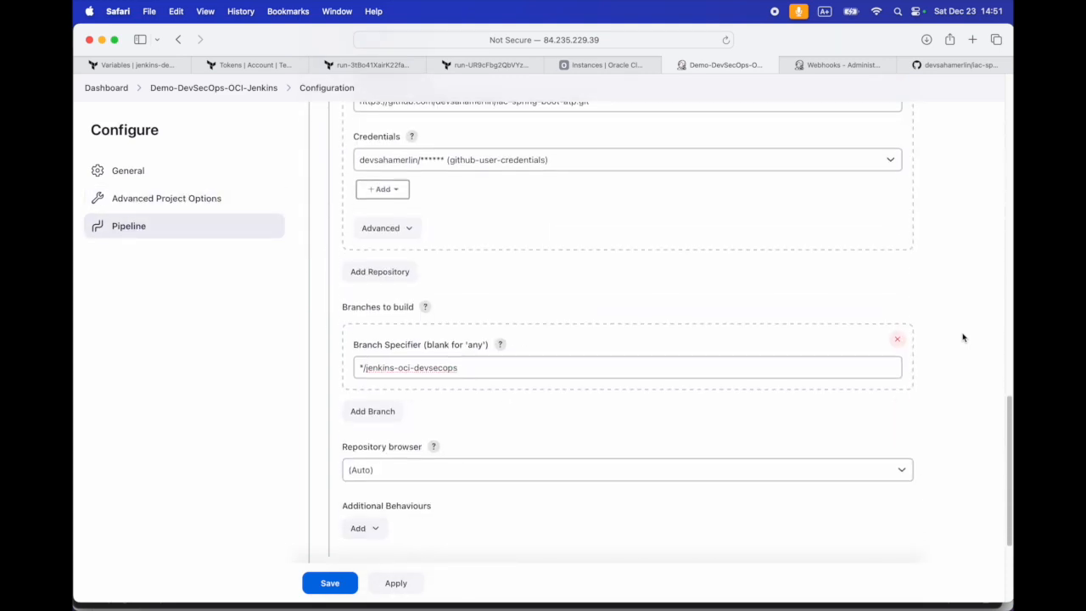
scroll(961, 340, down, 1)
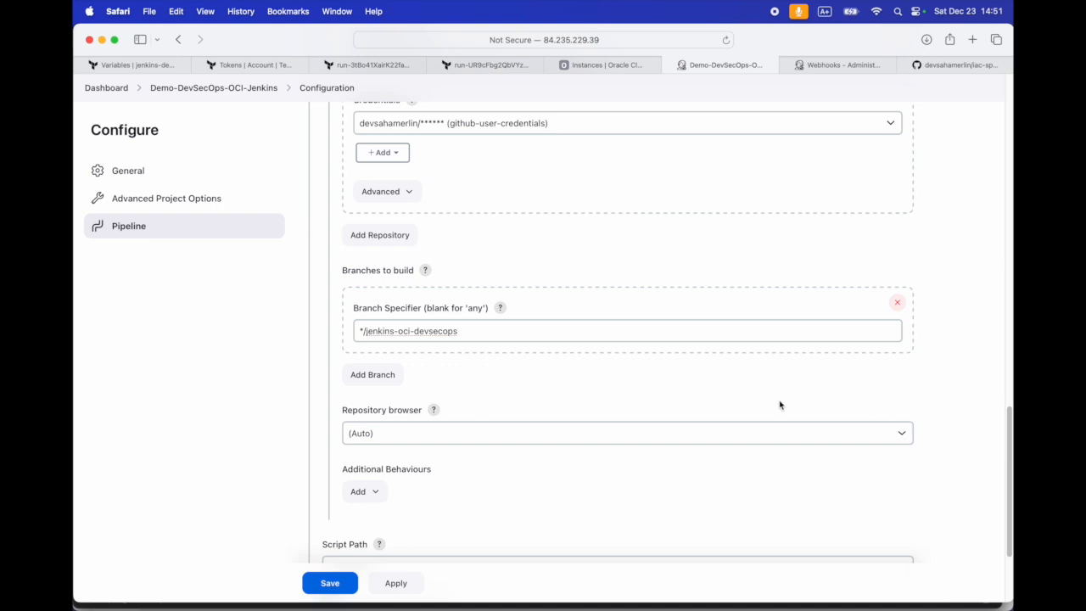
Step: Check the branch specifier, script path and lightweight checkout settings, and save the Demo-DevSecOps-OCI-Jenkins pipeline configuration
scroll(875, 398, down, 2)
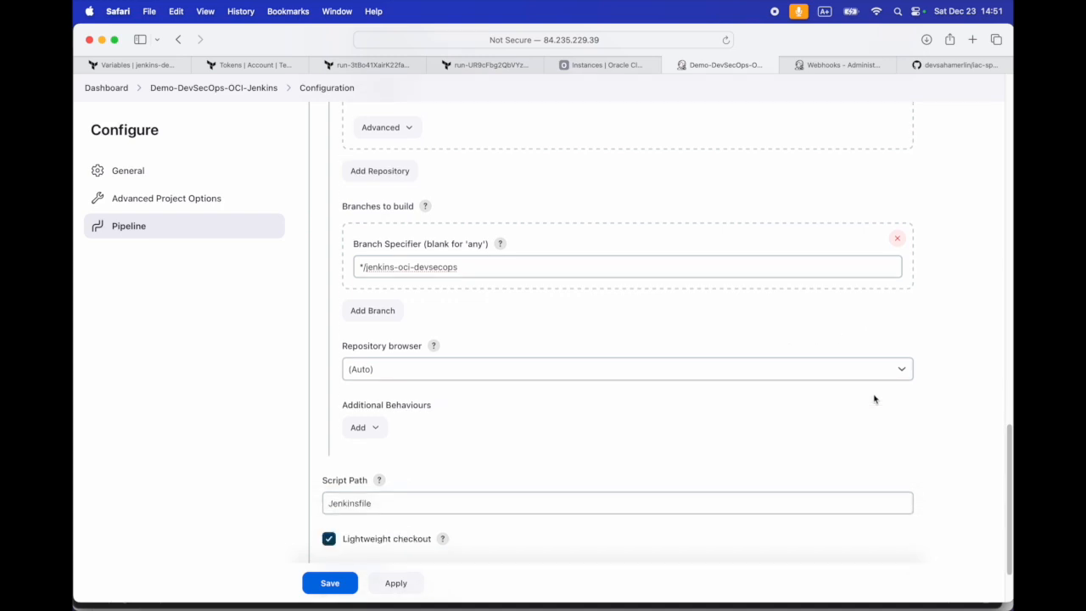
scroll(875, 399, down, 3)
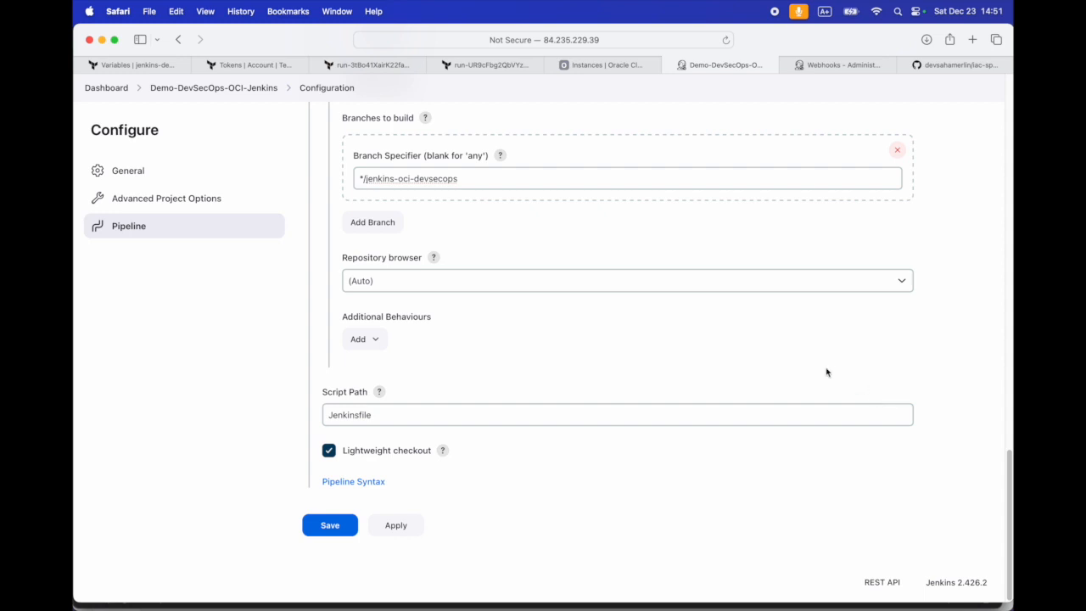
scroll(836, 371, up, 7)
scroll(963, 375, up, 5)
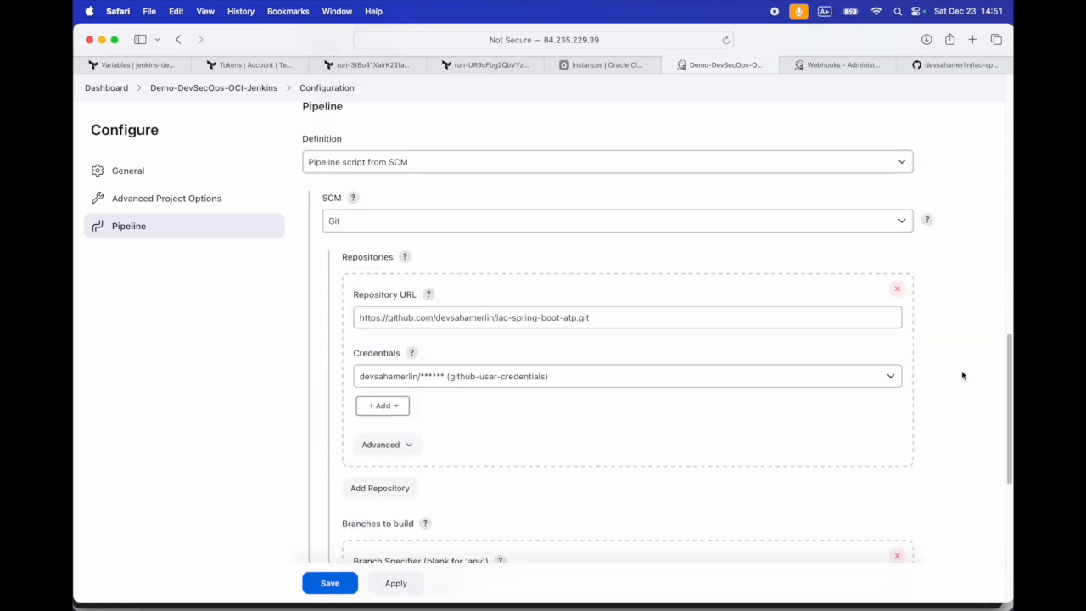
scroll(963, 375, down, 10)
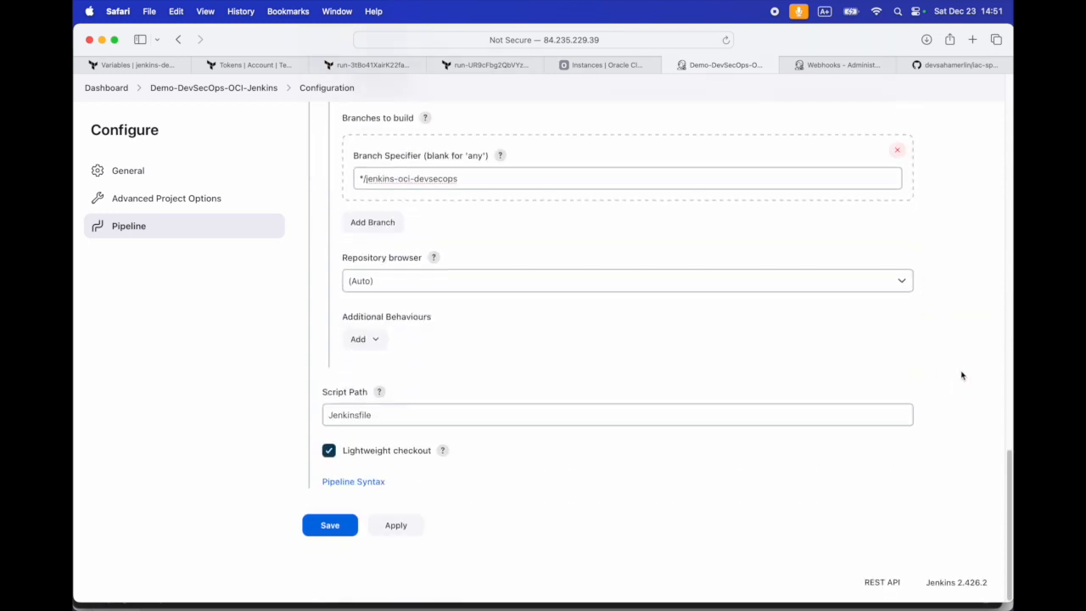
click(344, 532)
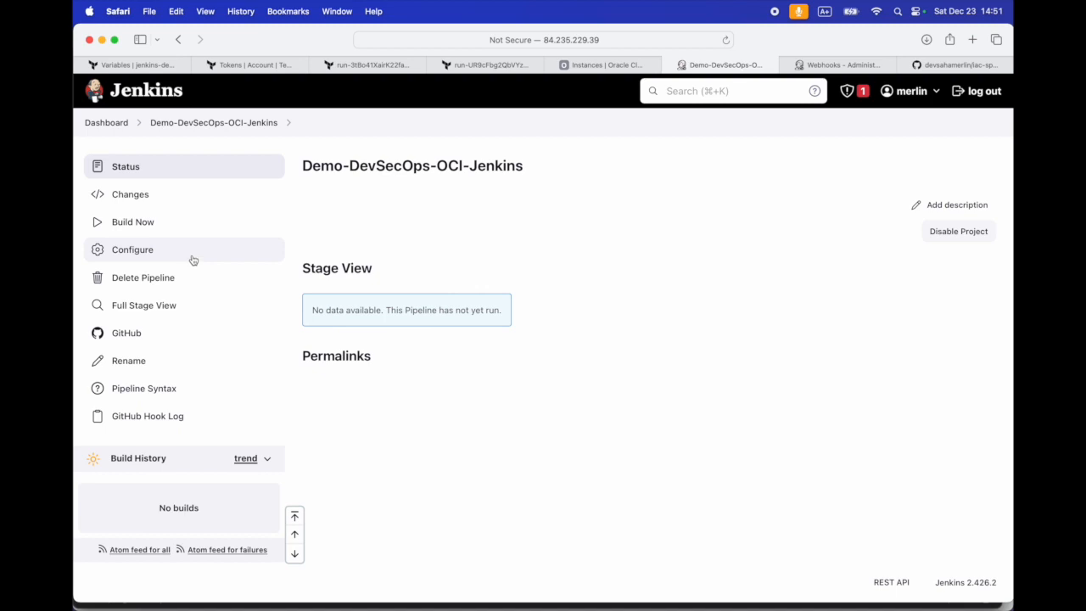
Step: Open the Jenkins system configuration from the dashboard and review the SonarQube server's name, URL and authentication token selection
click(195, 124)
click(123, 124)
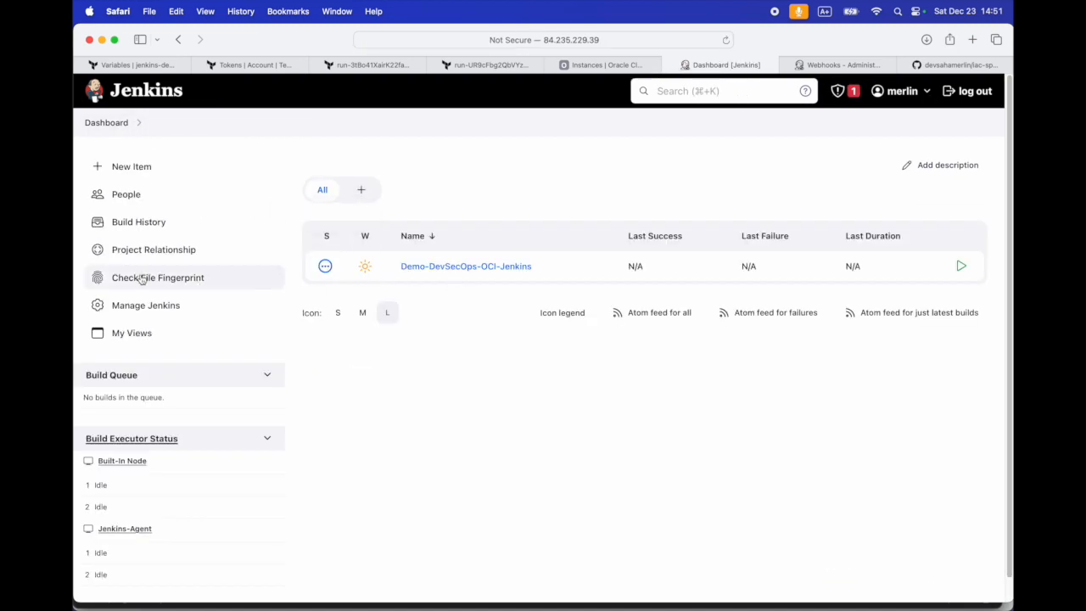
click(146, 305)
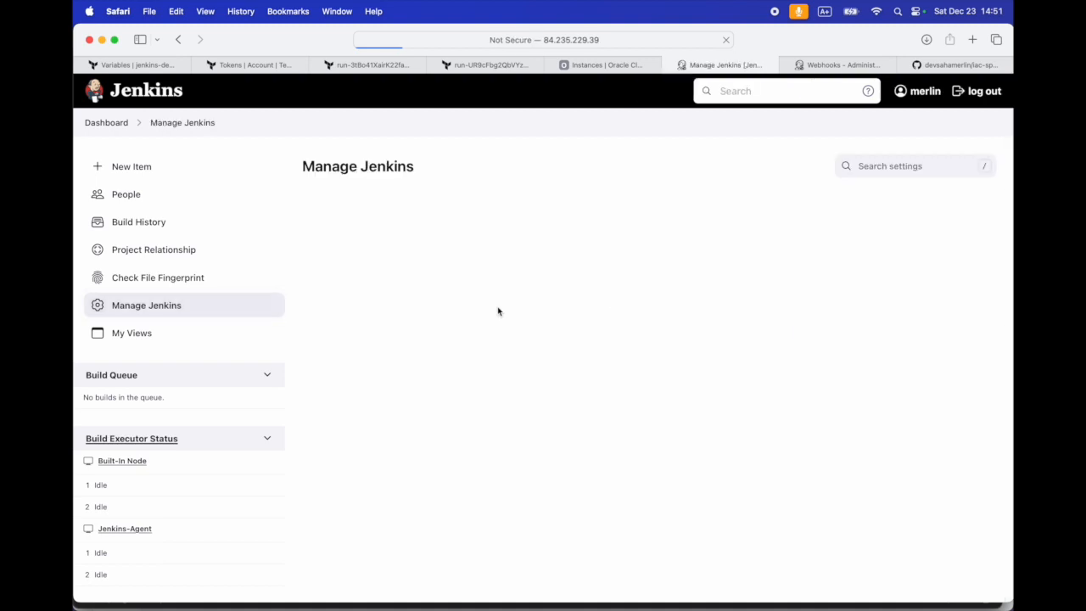
click(401, 325)
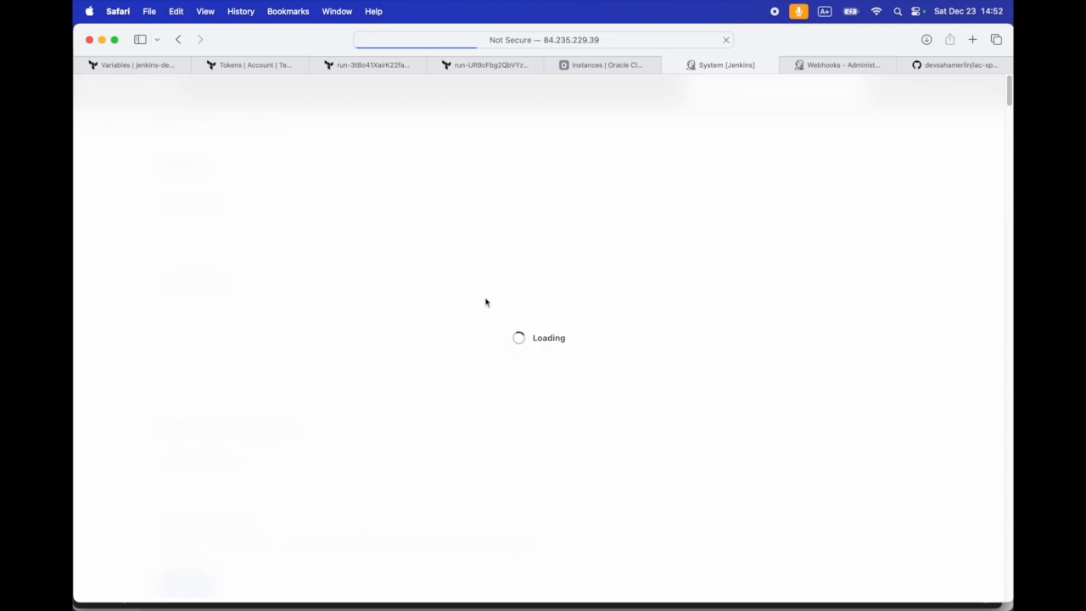
scroll(461, 315, down, 10)
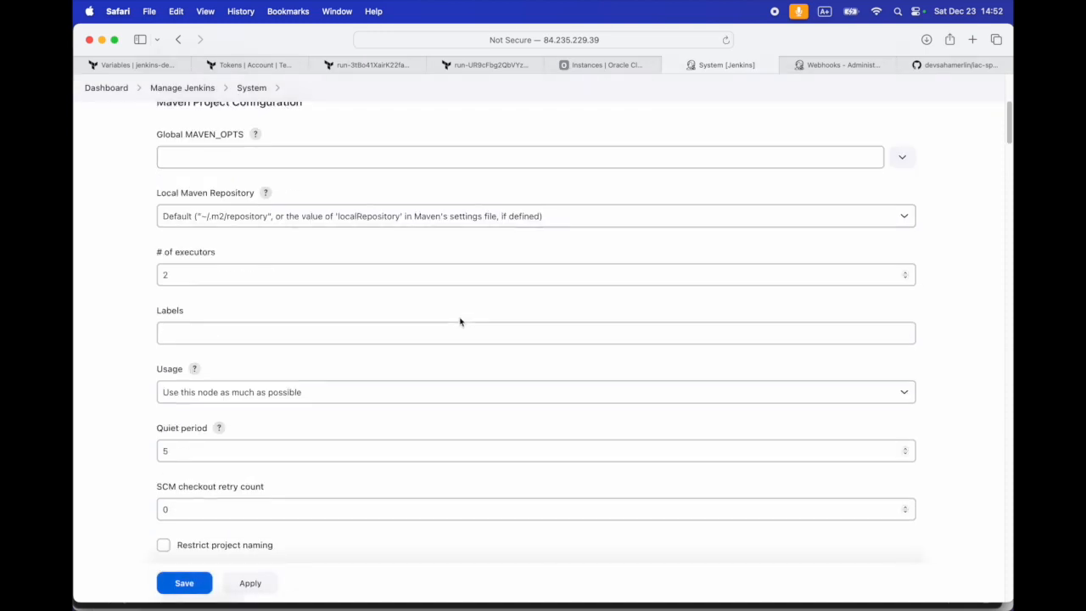
scroll(459, 317, down, 10)
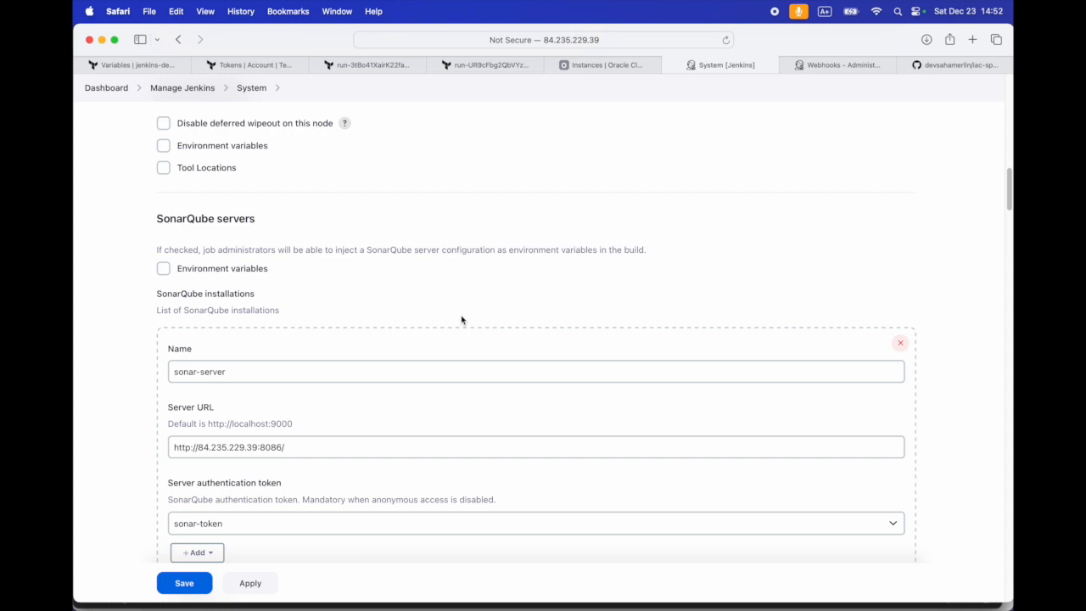
scroll(461, 320, down, 2)
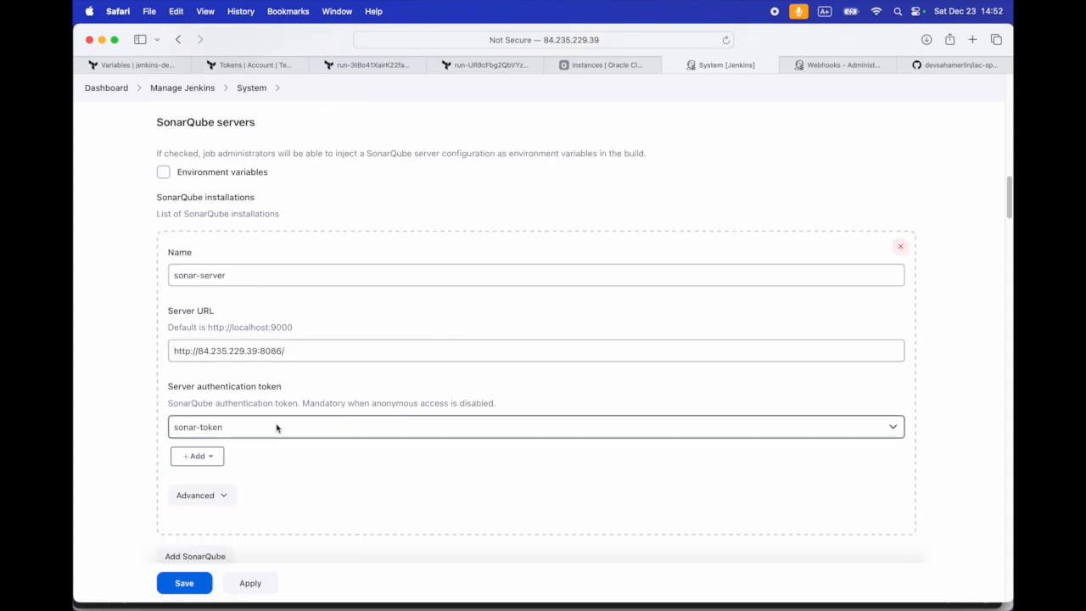
scroll(311, 406, down, 1)
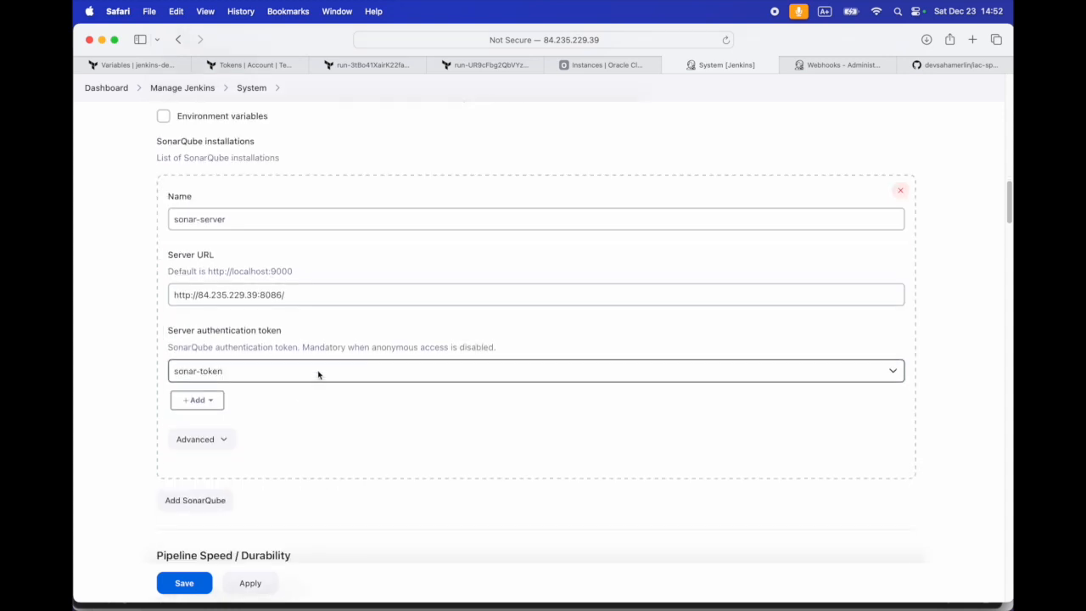
scroll(319, 375, down, 1)
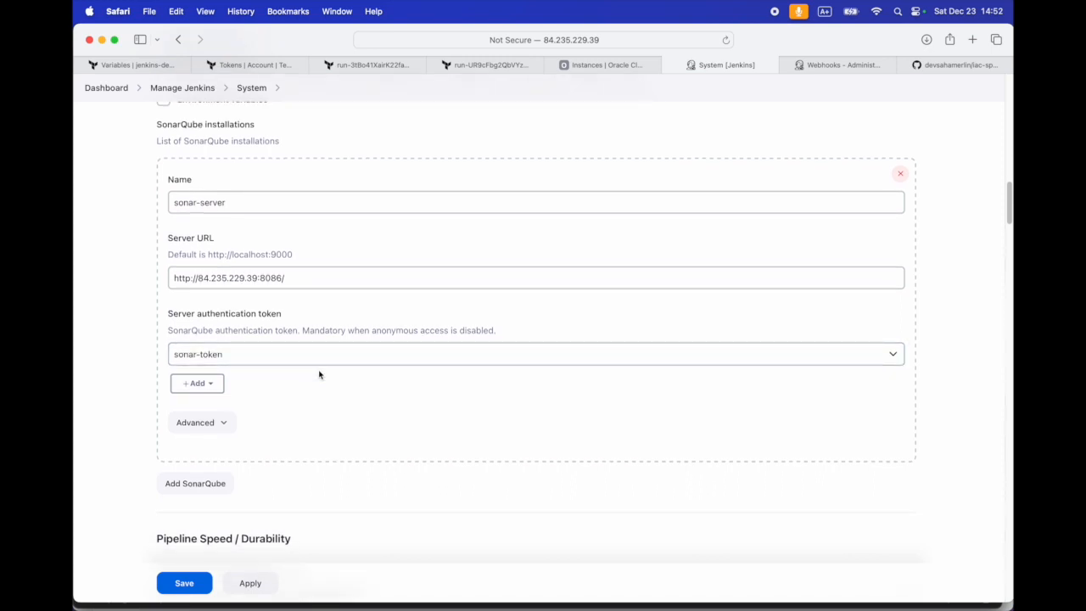
scroll(318, 373, up, 15)
Step: Open the Jenkins tools configuration and examine the SonarQube Scanner installation's name, automatic install option and version
click(206, 126)
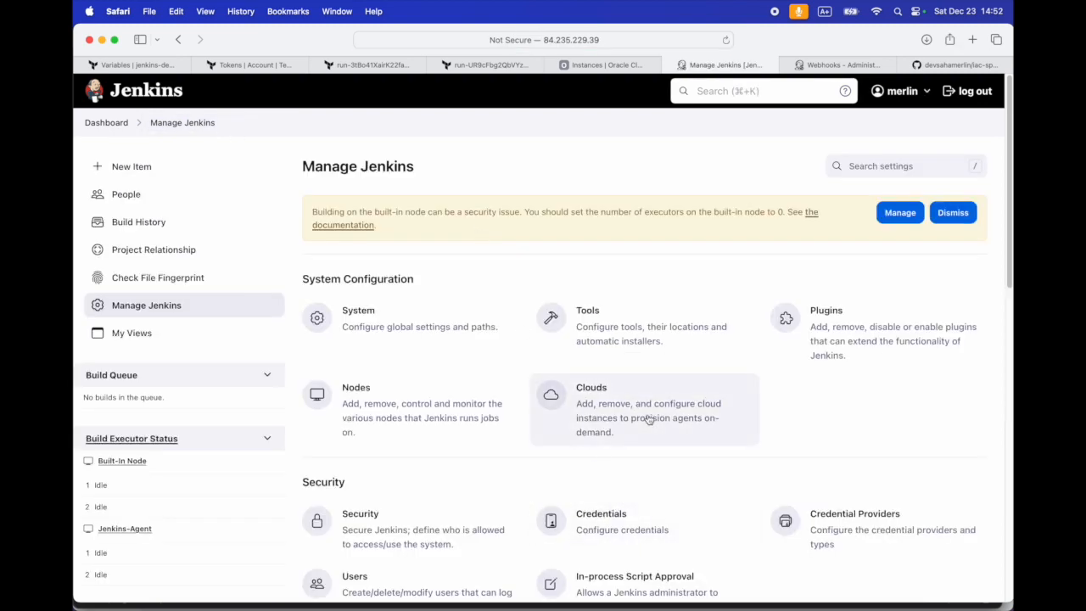
click(619, 339)
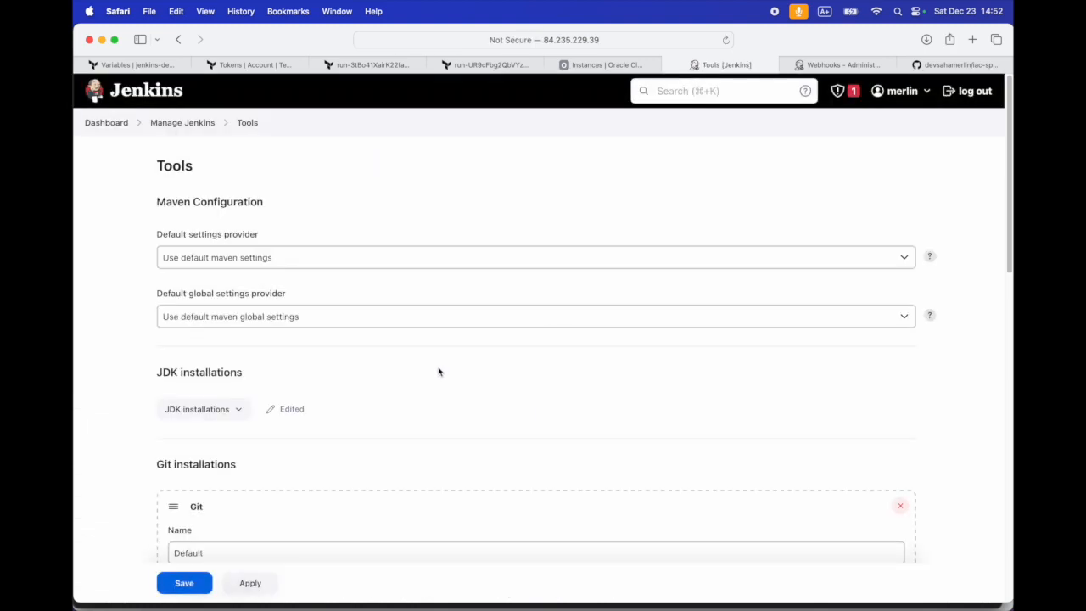
scroll(439, 371, down, 4)
scroll(439, 371, down, 8)
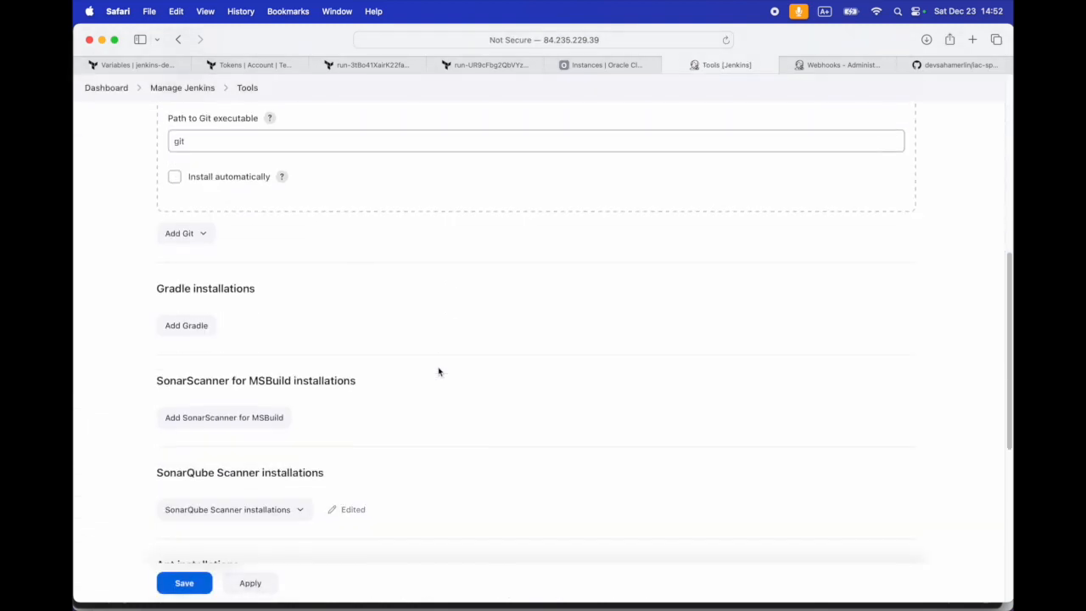
scroll(439, 370, down, 2)
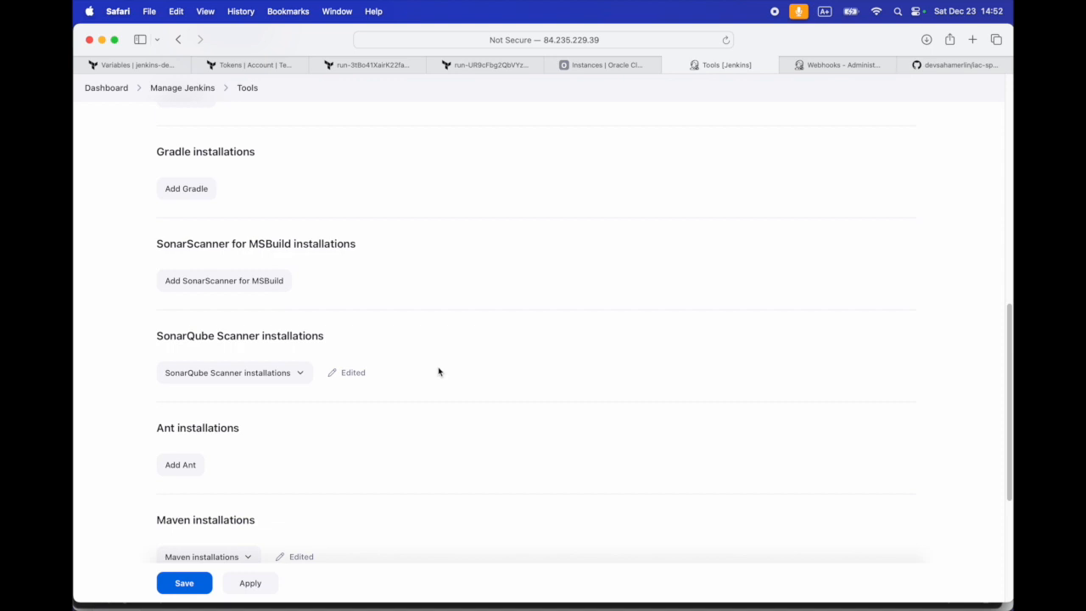
click(305, 377)
scroll(374, 429, down, 5)
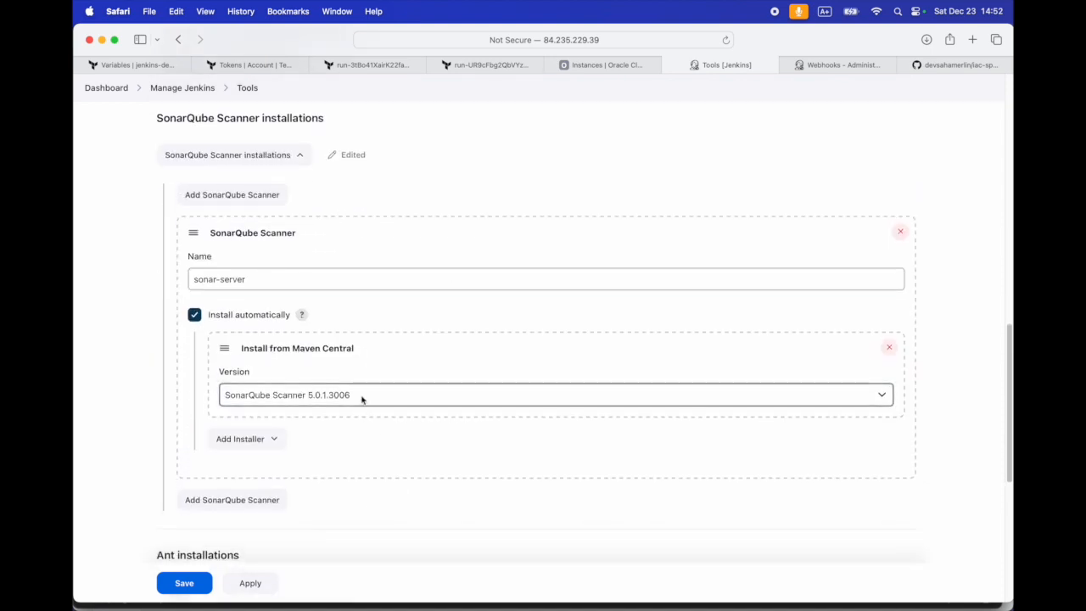
scroll(362, 398, down, 2)
scroll(365, 402, down, 2)
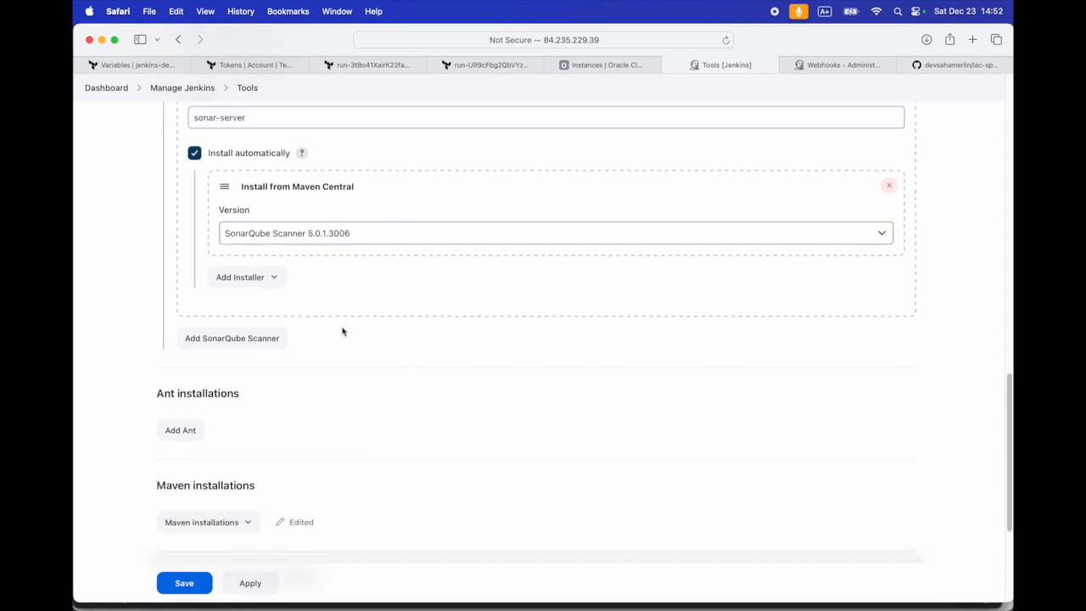
Step: Expand the Maven and Dependency-Check installations and examine their names and automatic install versions
scroll(346, 331, down, 5)
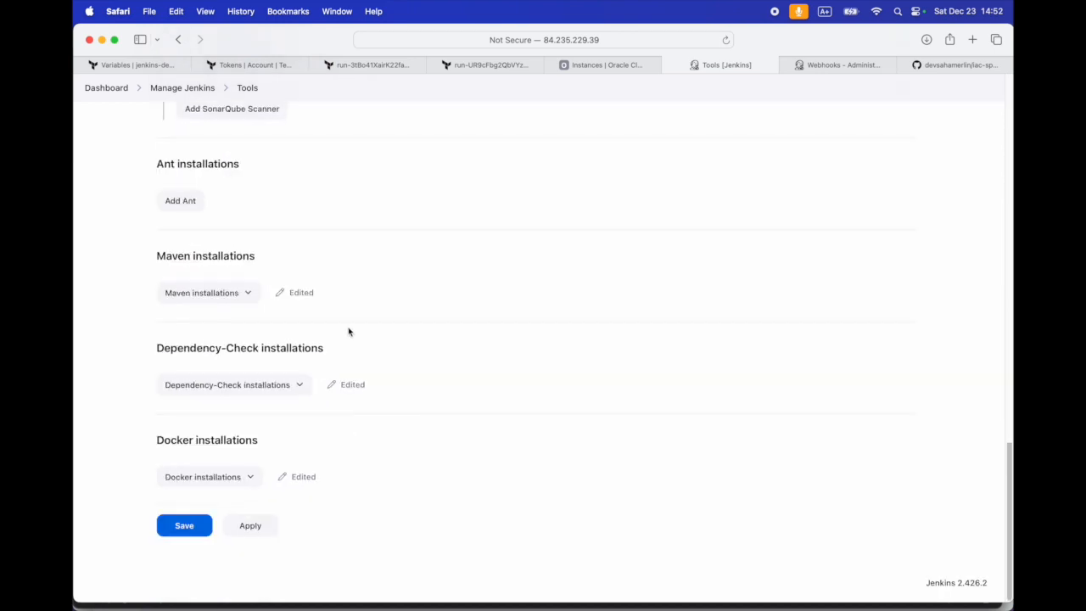
click(252, 292)
scroll(372, 392, down, 4)
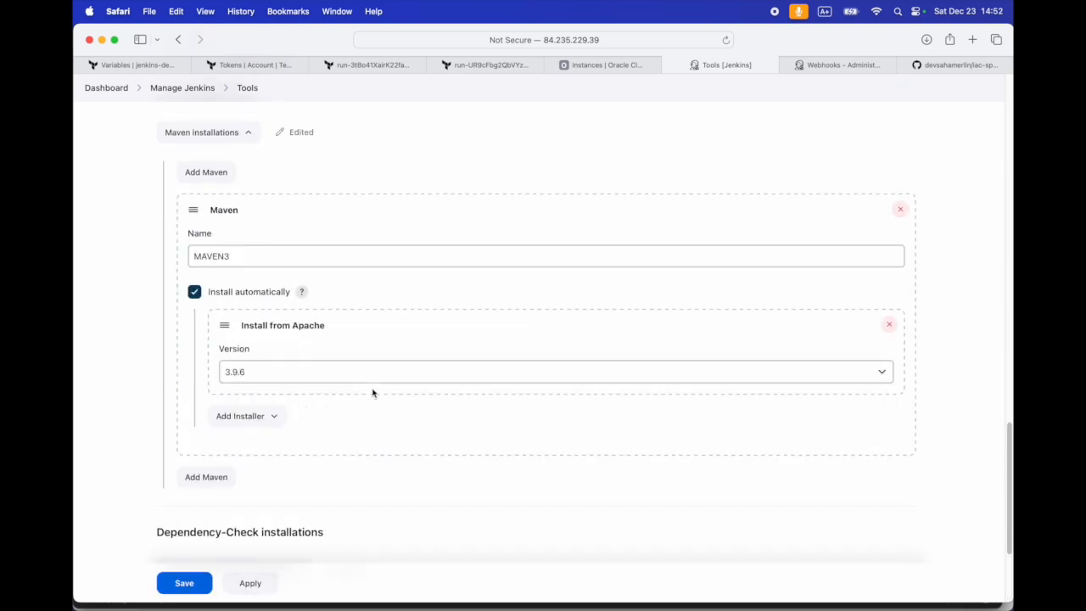
scroll(372, 392, down, 4)
click(305, 397)
scroll(405, 429, down, 4)
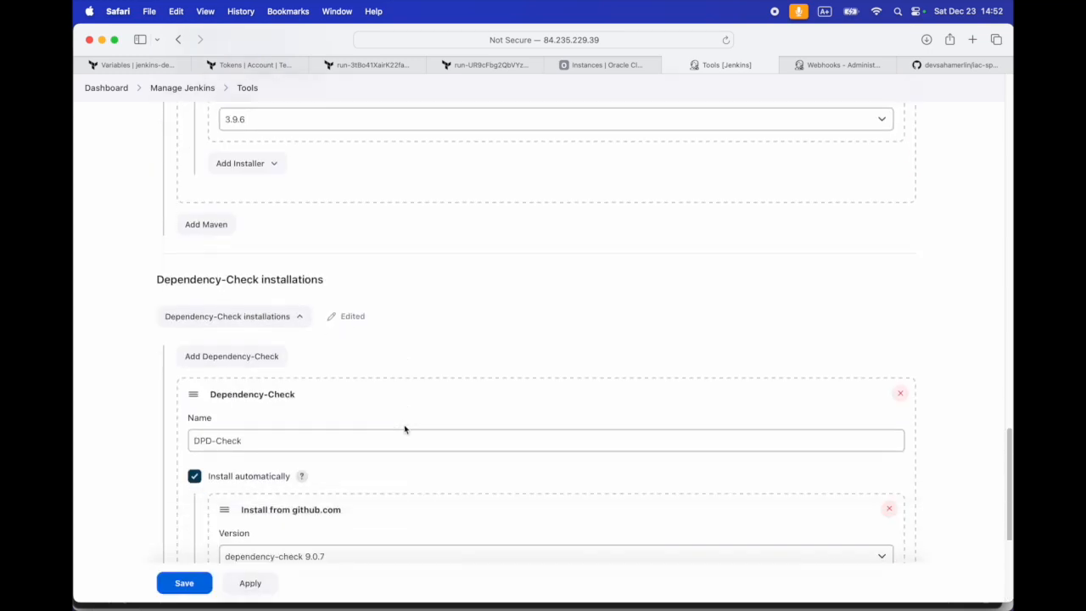
scroll(405, 429, down, 4)
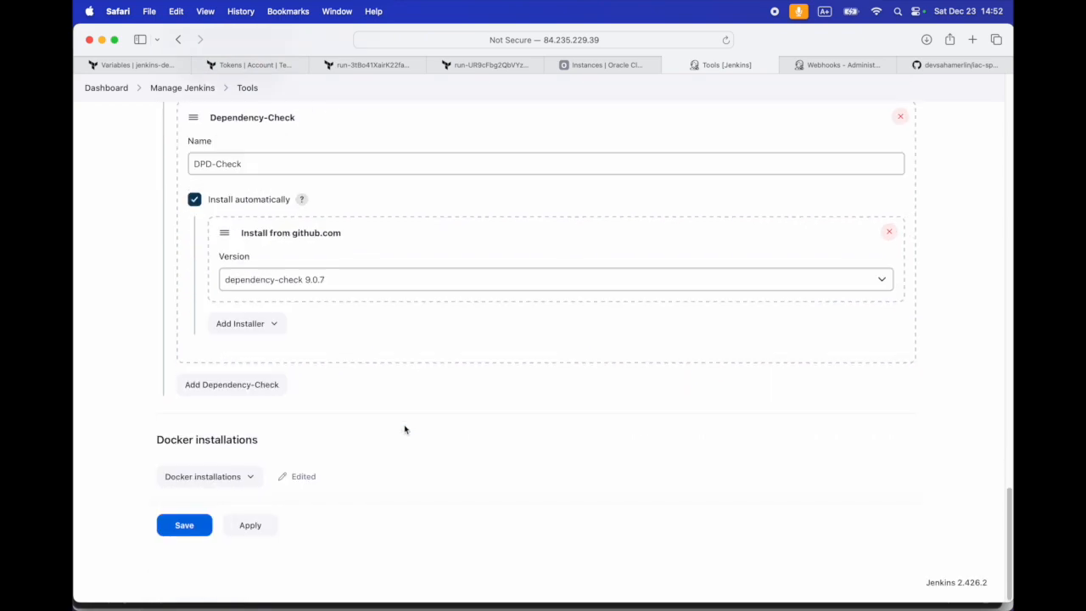
Step: Examine the Docker installation's name and install option, and return to the Manage Jenkins overview
click(242, 477)
scroll(371, 459, down, 5)
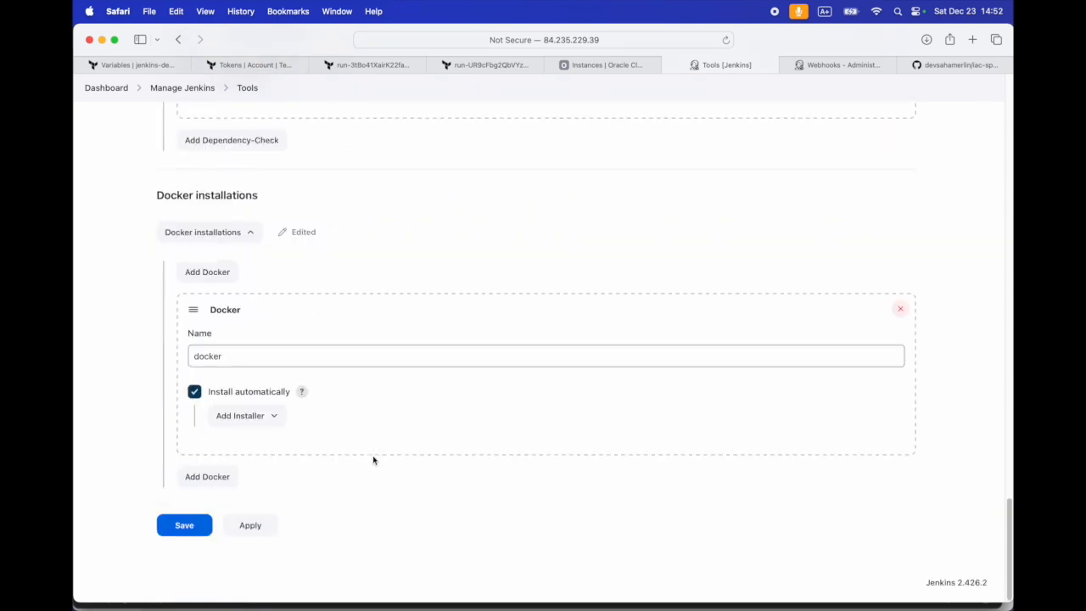
scroll(375, 459, up, 15)
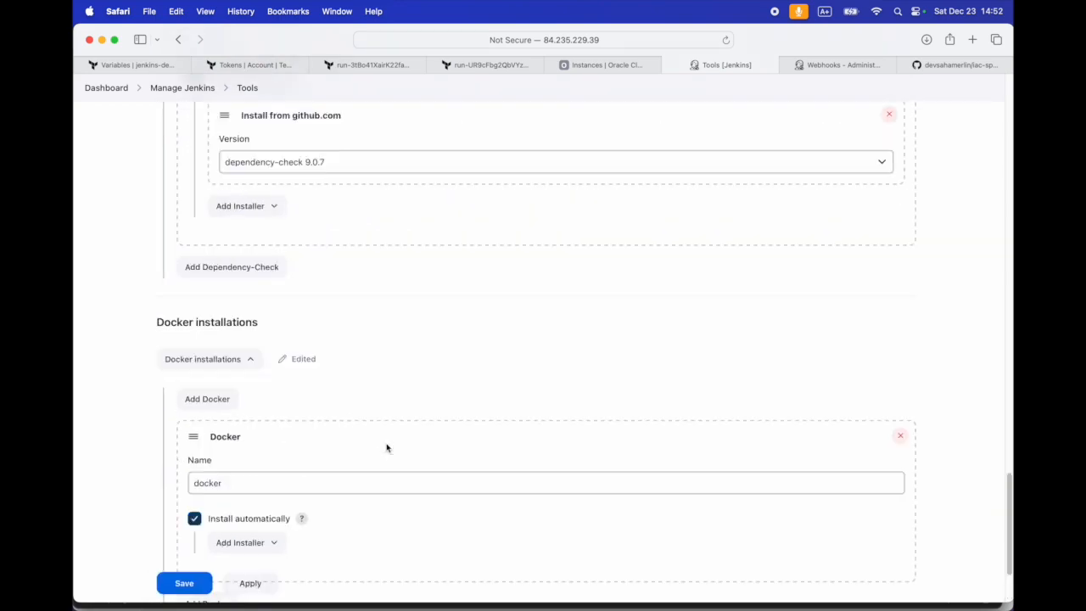
click(183, 123)
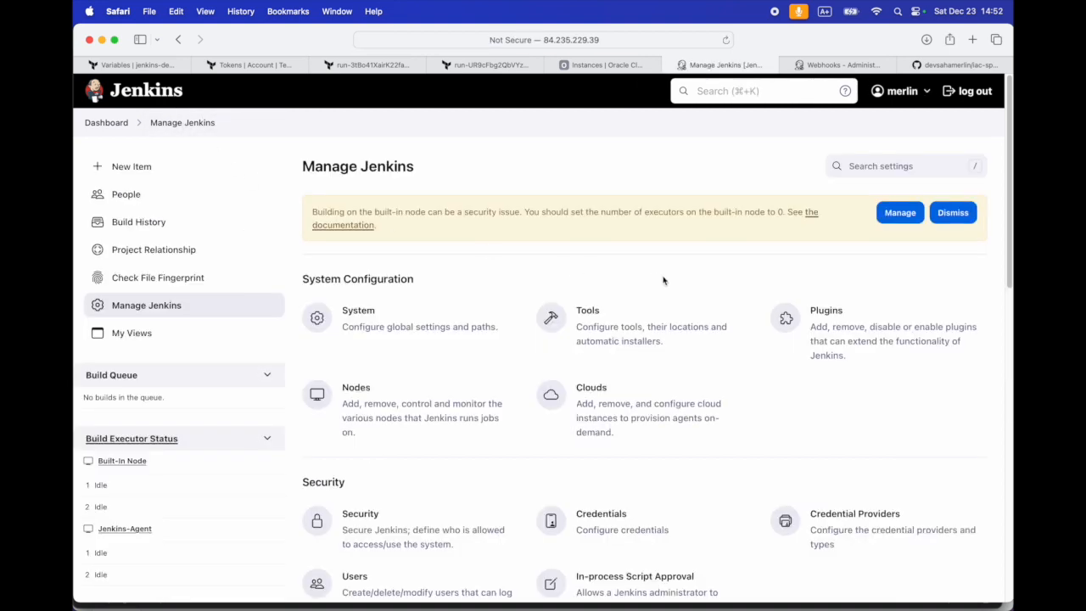
Step: Switch to IntelliJ IDEA and open a second local terminal session for the iac-spring-boot-atp project
key(cmd+Tab)
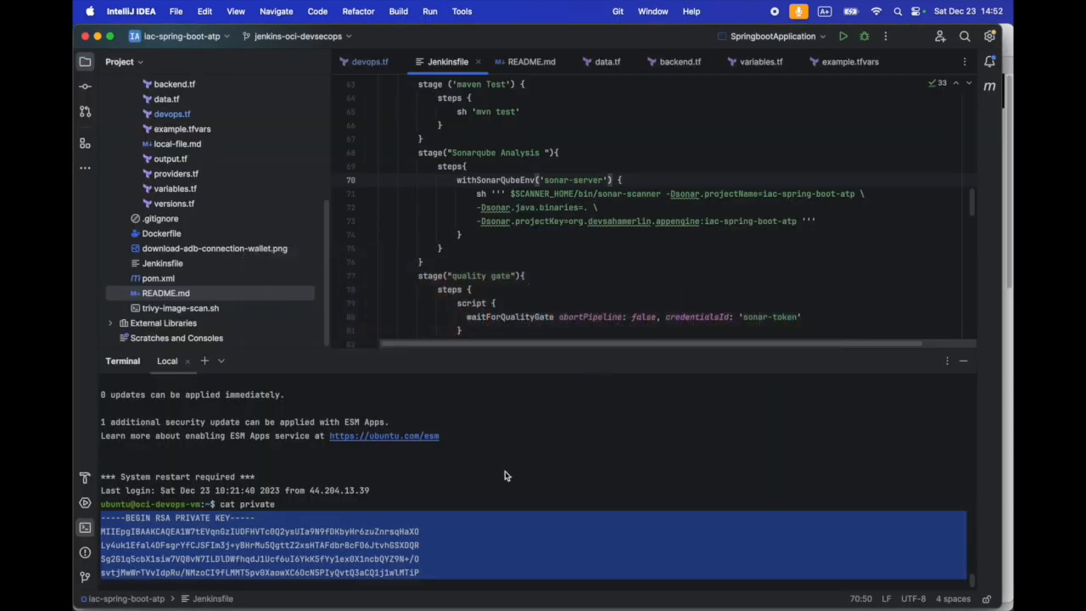
click(507, 462)
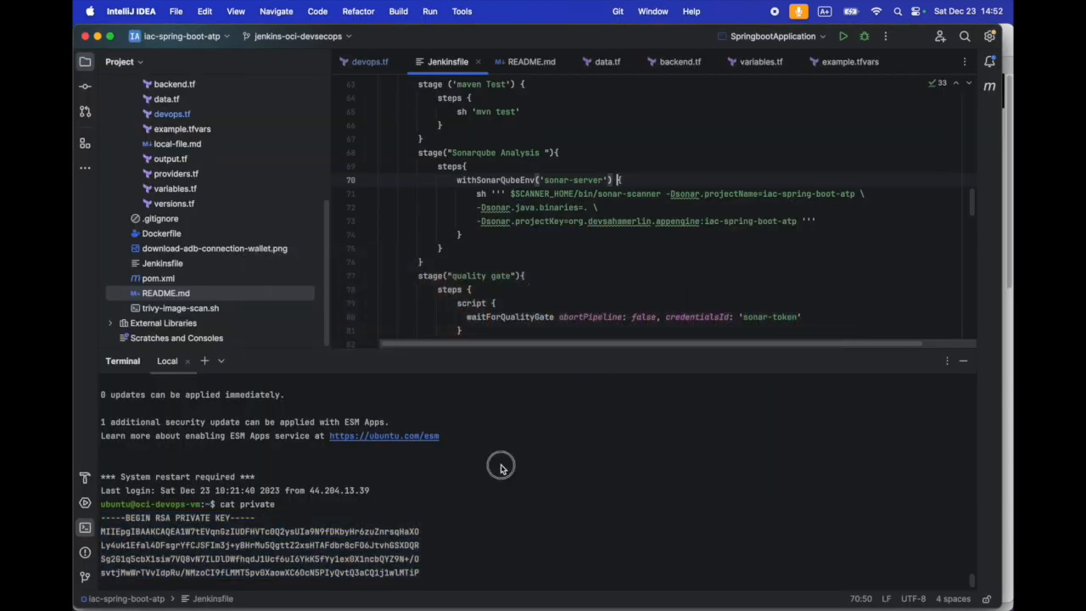
click(205, 362)
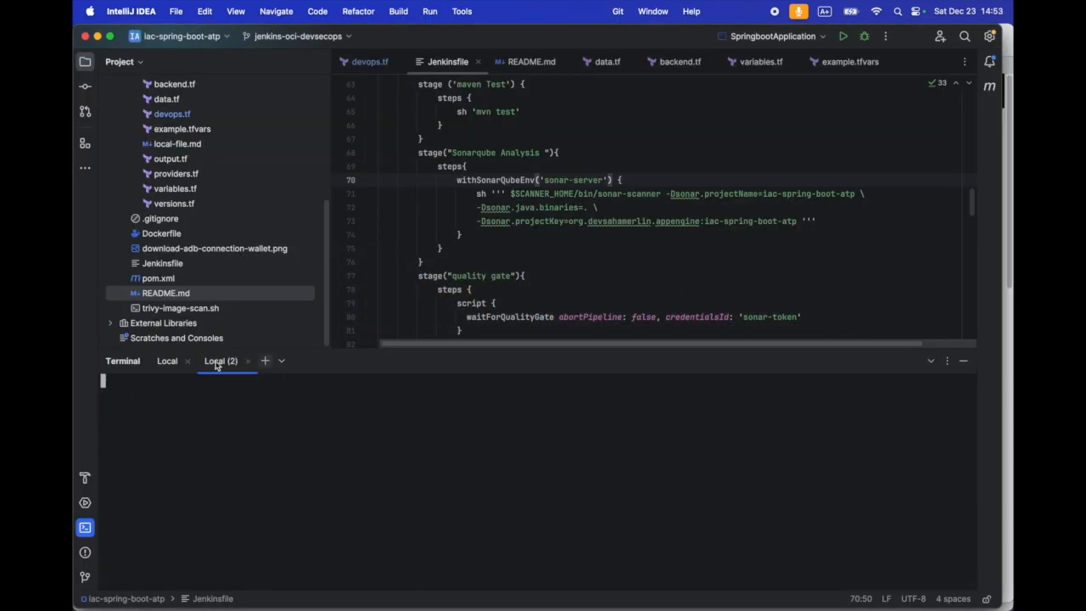
click(499, 249)
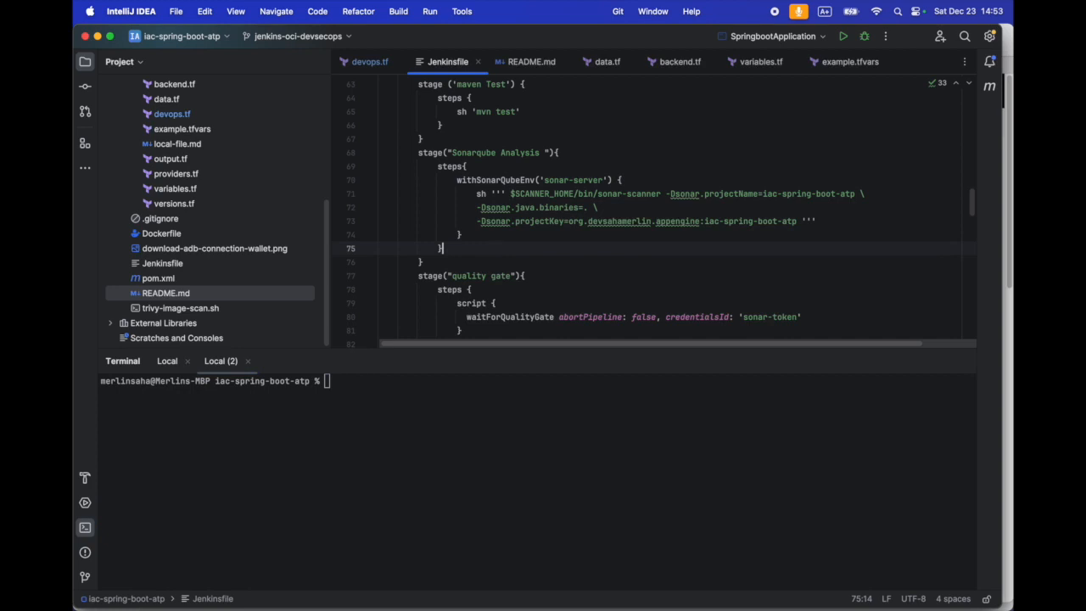
Step: View the uncommitted change to terraform/devops.tf in GitHub Desktop and return to the Jenkinsfile in IntelliJ IDEA
key(super+Tab)
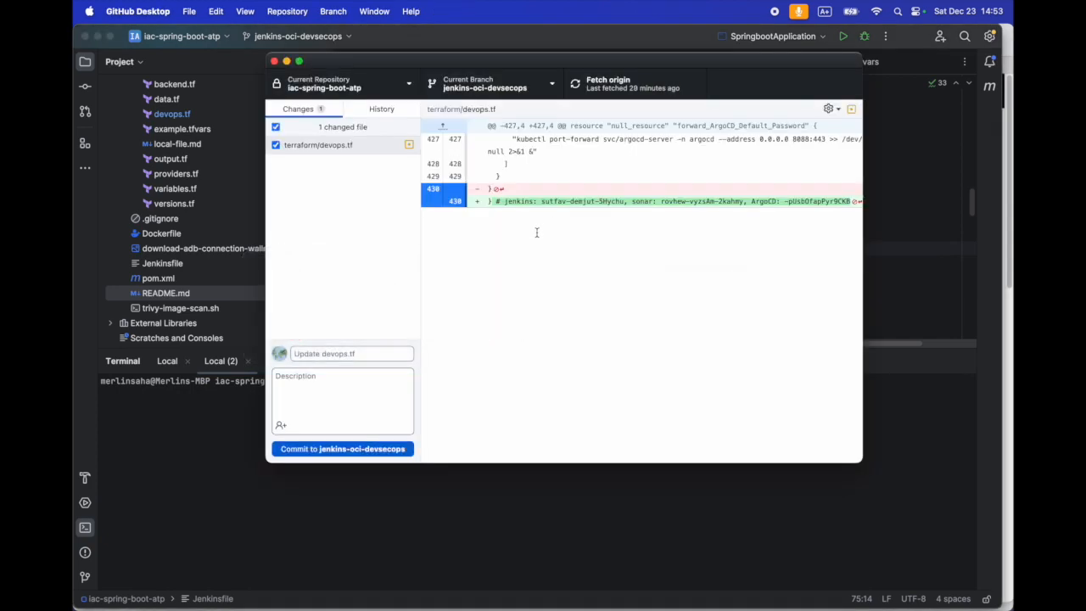
key(super+Tab)
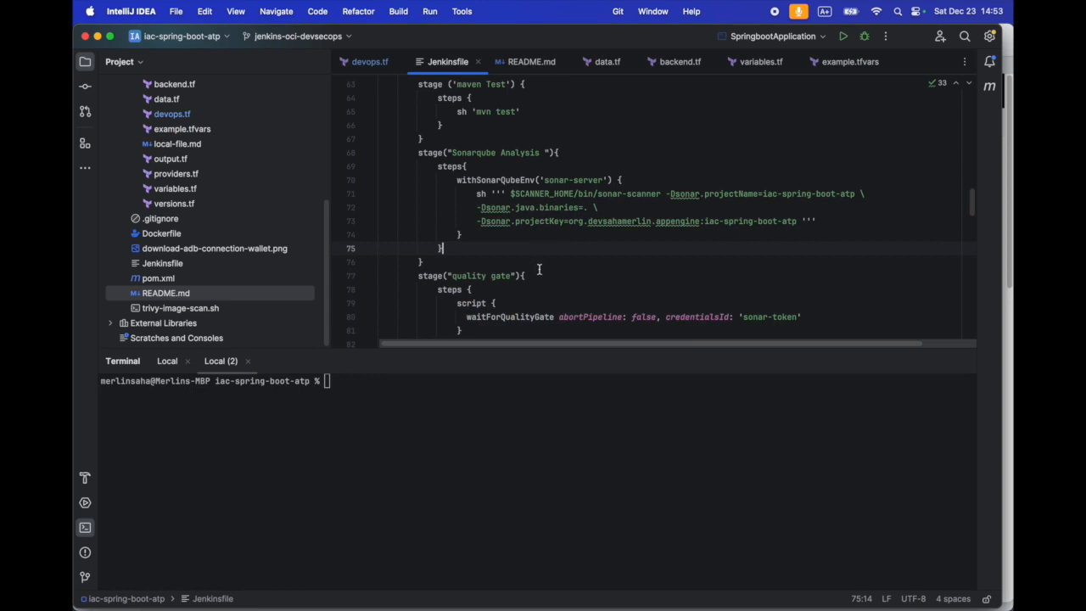
click(539, 270)
Step: Open the project's Dockerfile and select the wallet_oci_atp_db_cicd_app source folder name in the second COPY instruction
scroll(187, 212, up, 5)
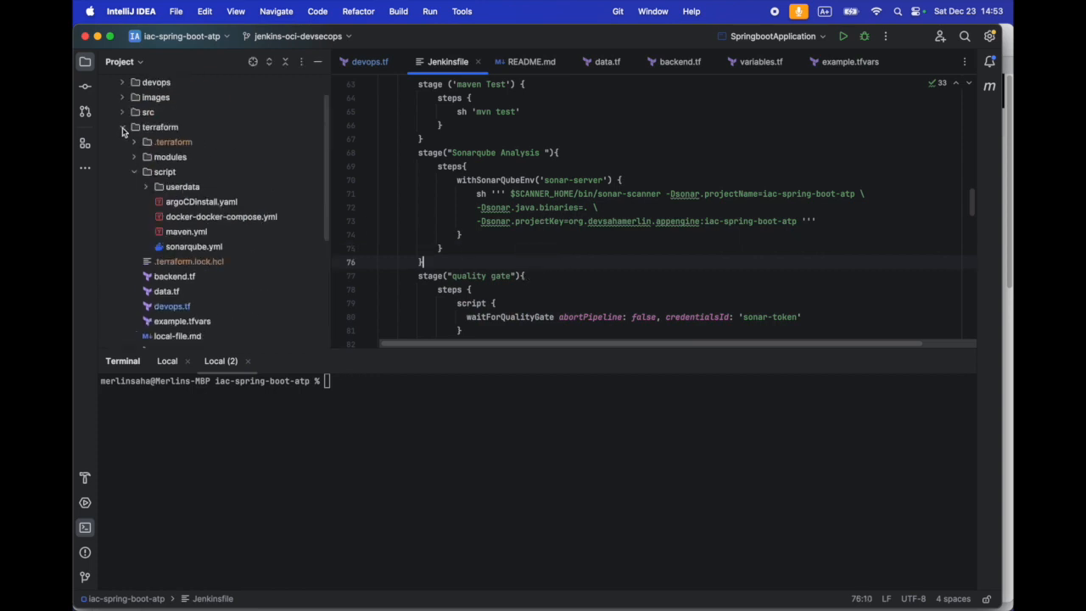
click(122, 129)
click(124, 161)
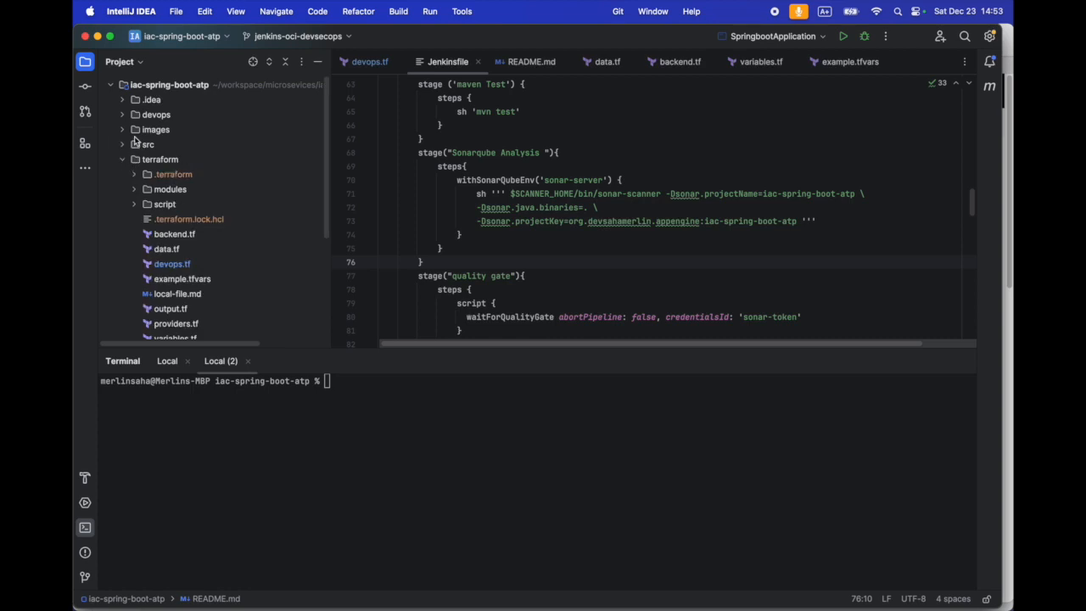
scroll(169, 265, down, 5)
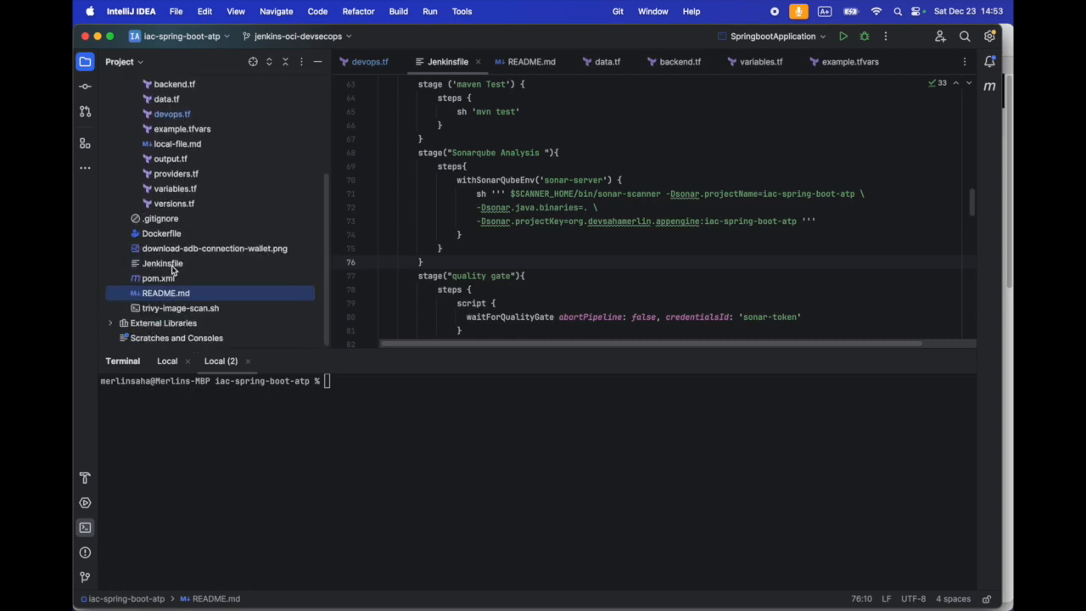
double_click(161, 234)
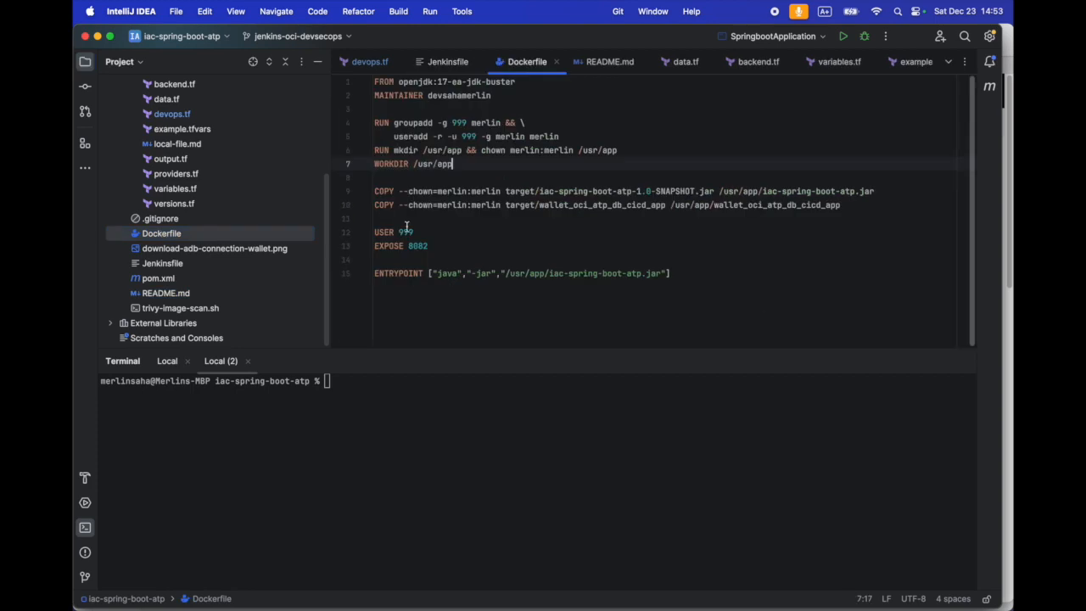
double_click(558, 205)
Step: View the Jenkins DevSecOps architecture diagram in draw.io and switch to Jenkins in Safari
key(super+Tab)
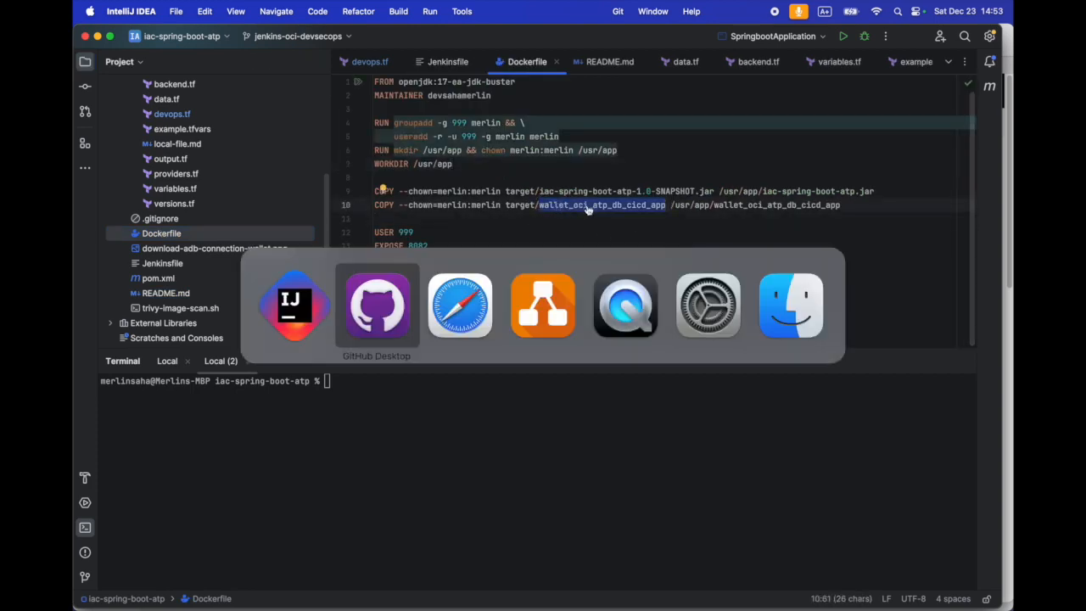
key(super+Tab)
key(super+Tab)
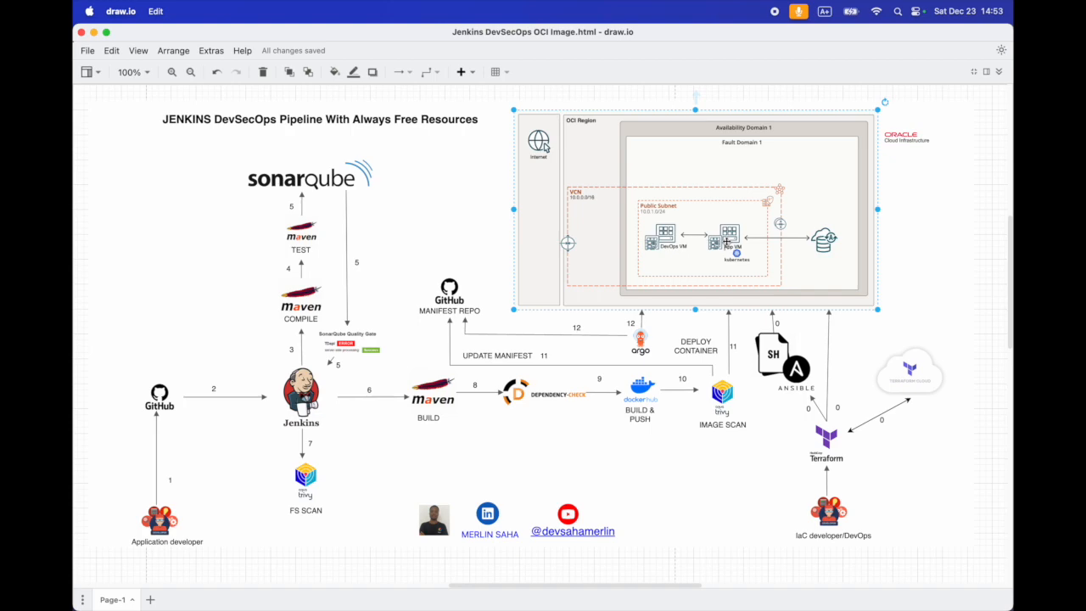
key(super+Tab)
key(super+Tab)
key(super+Tab)
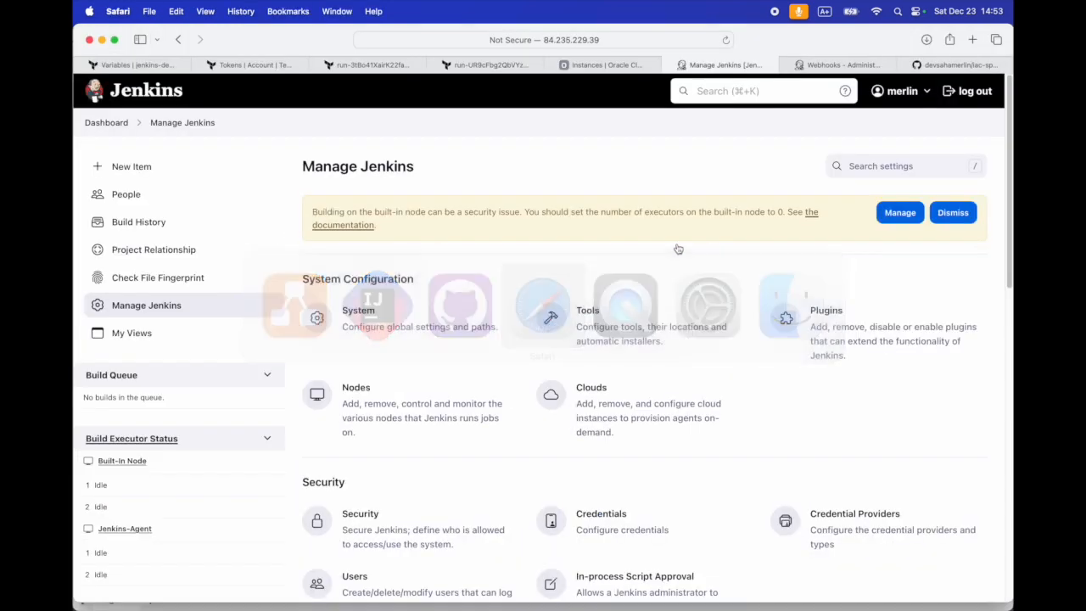
Step: In the Oracle Cloud console, open the details of the ociATPDBSpringCICDApp Autonomous Database
click(604, 65)
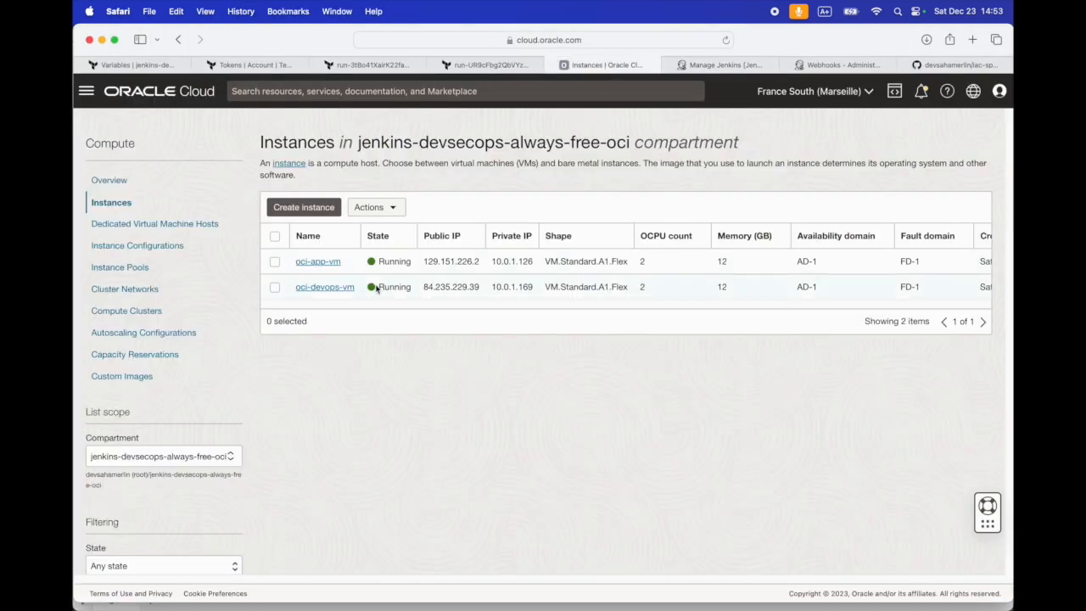
click(88, 92)
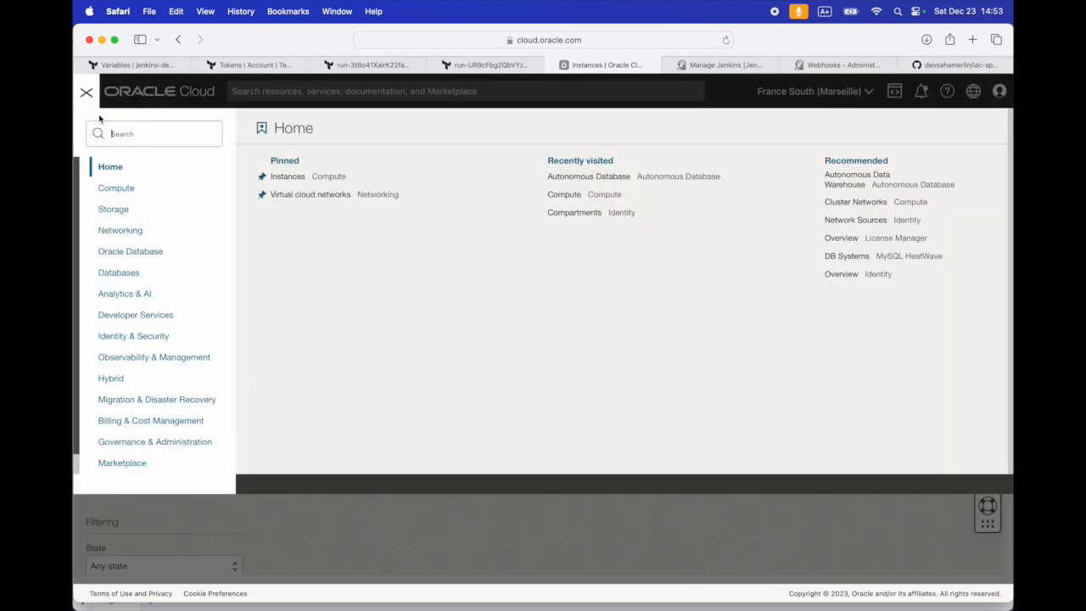
click(133, 251)
click(329, 186)
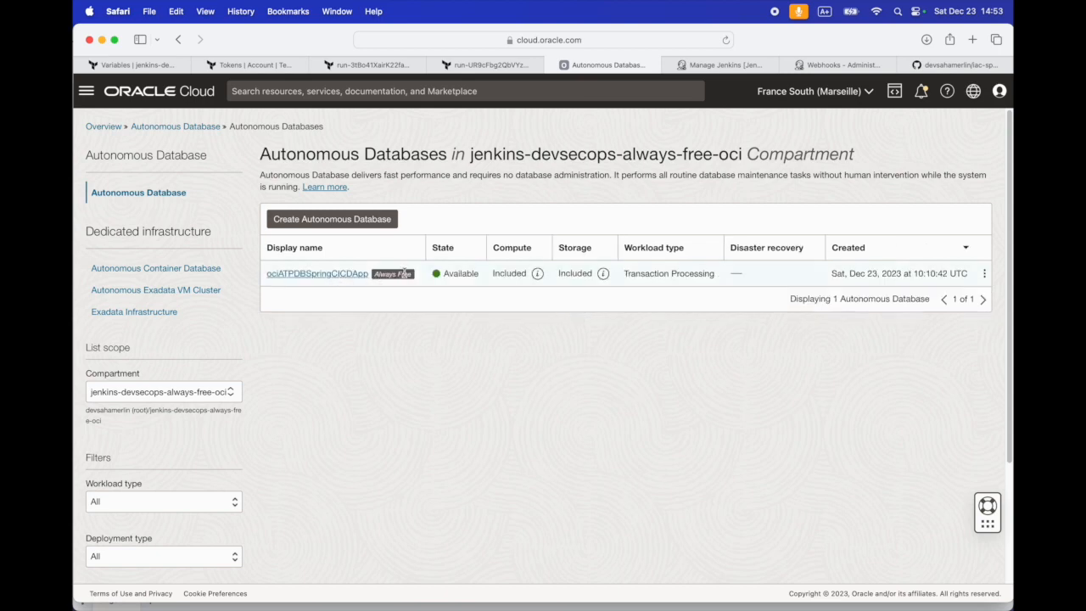
click(351, 276)
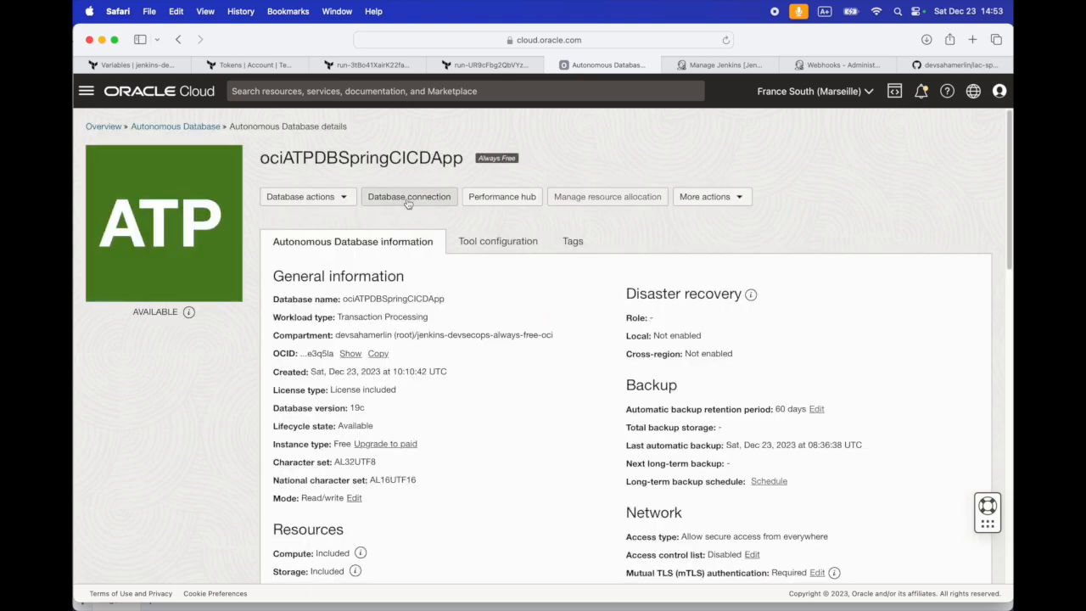
Step: Examine the database's connection options and Instance wallet download form, cancel without downloading, and review the database details
click(408, 199)
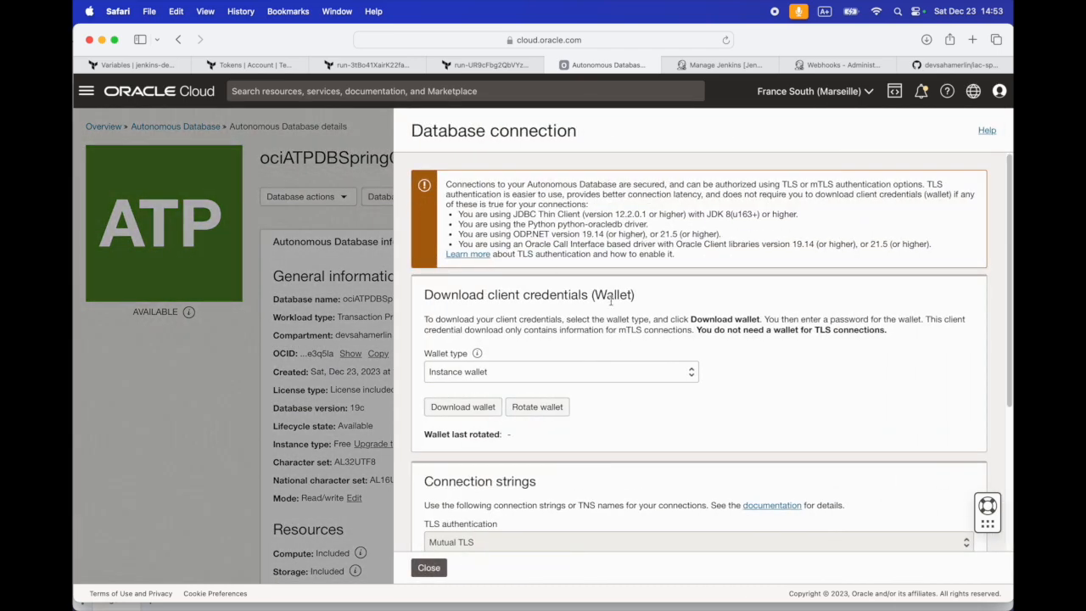
click(560, 379)
click(568, 363)
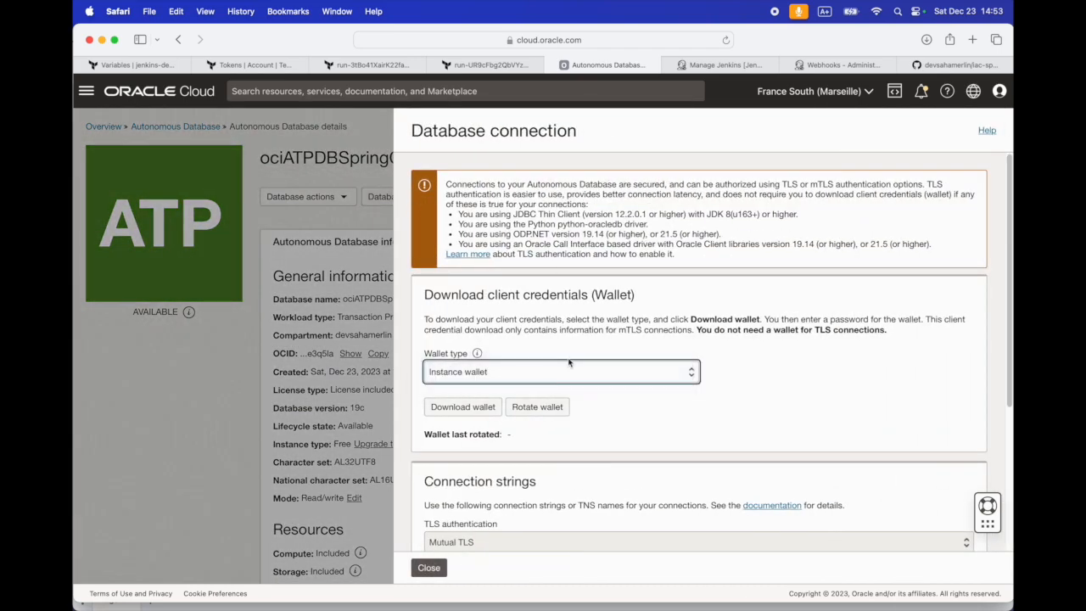
scroll(497, 404, down, 5)
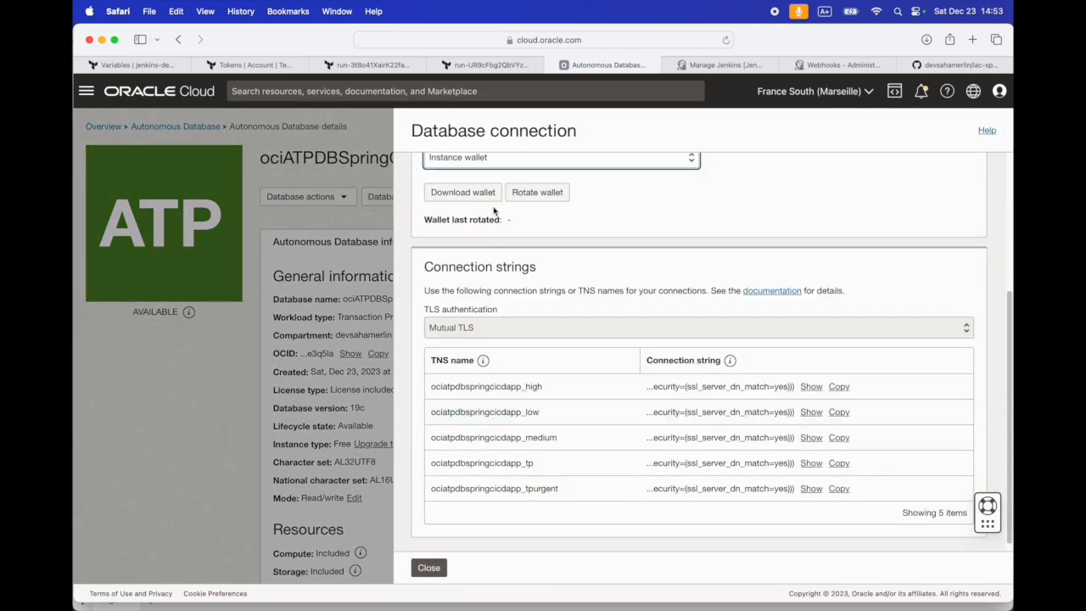
click(482, 193)
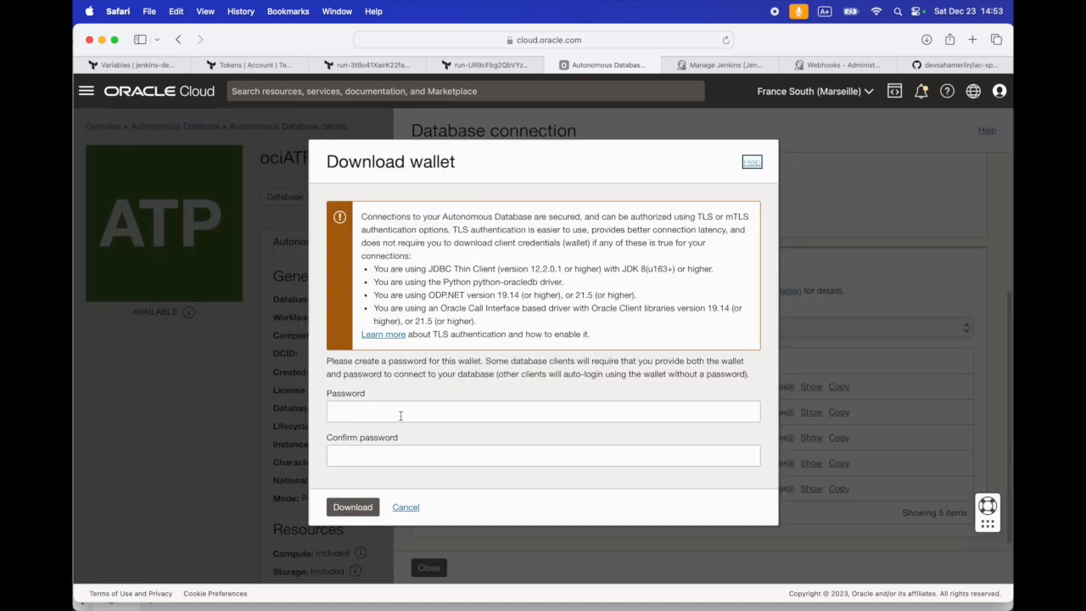
click(401, 415)
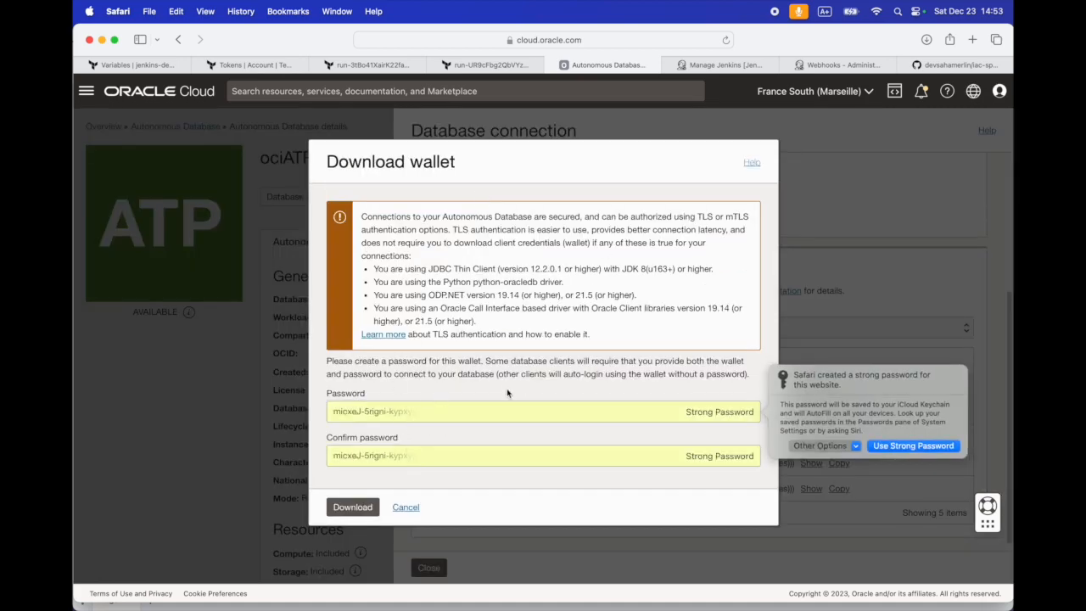
click(406, 508)
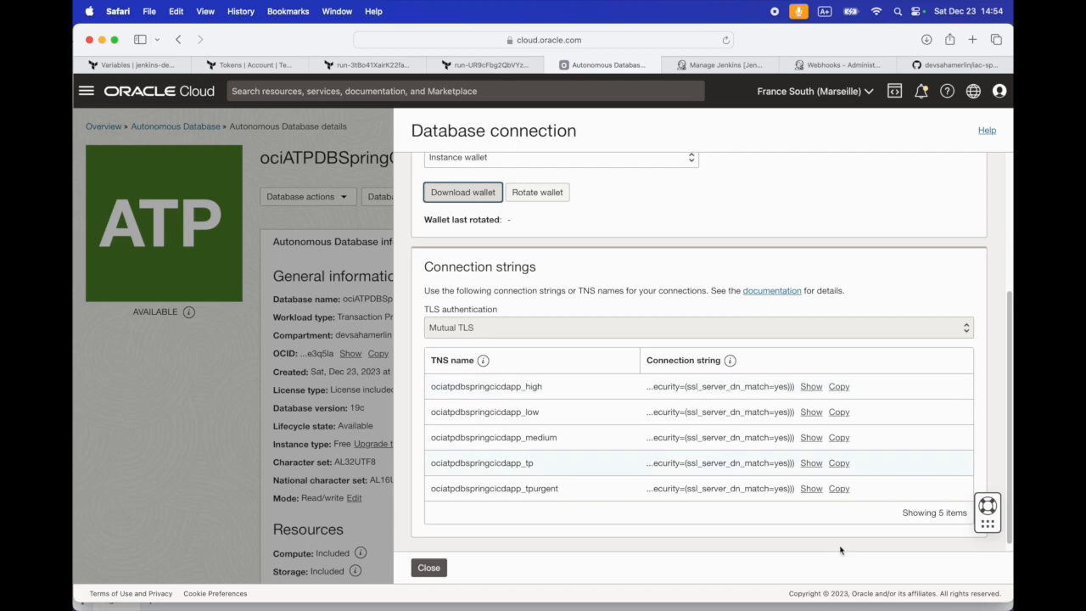
click(436, 568)
scroll(547, 386, down, 5)
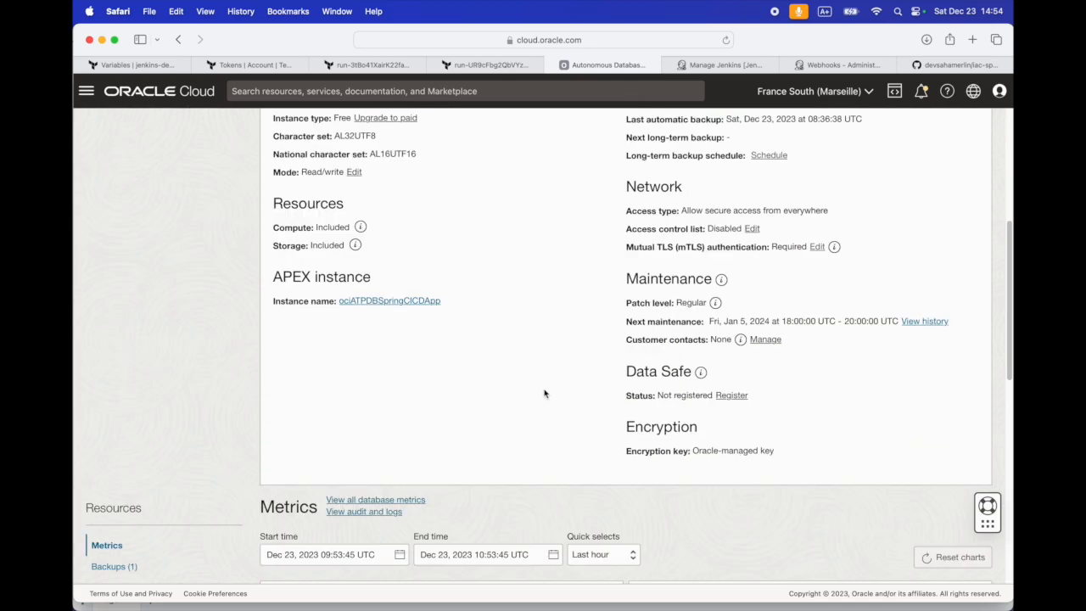
scroll(545, 393, up, 5)
Step: Switch to IntelliJ IDEA and open terraform/local-file.md at the <DB_ID> placeholder of the generate-wallet command
key(super+Tab)
key(super+Tab)
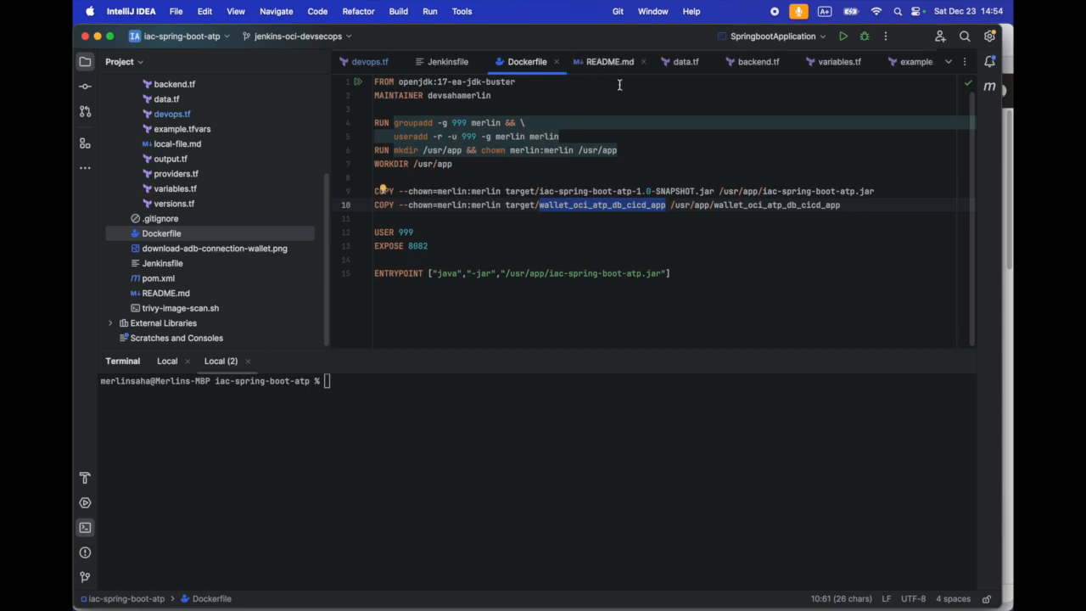
scroll(249, 205, up, 1)
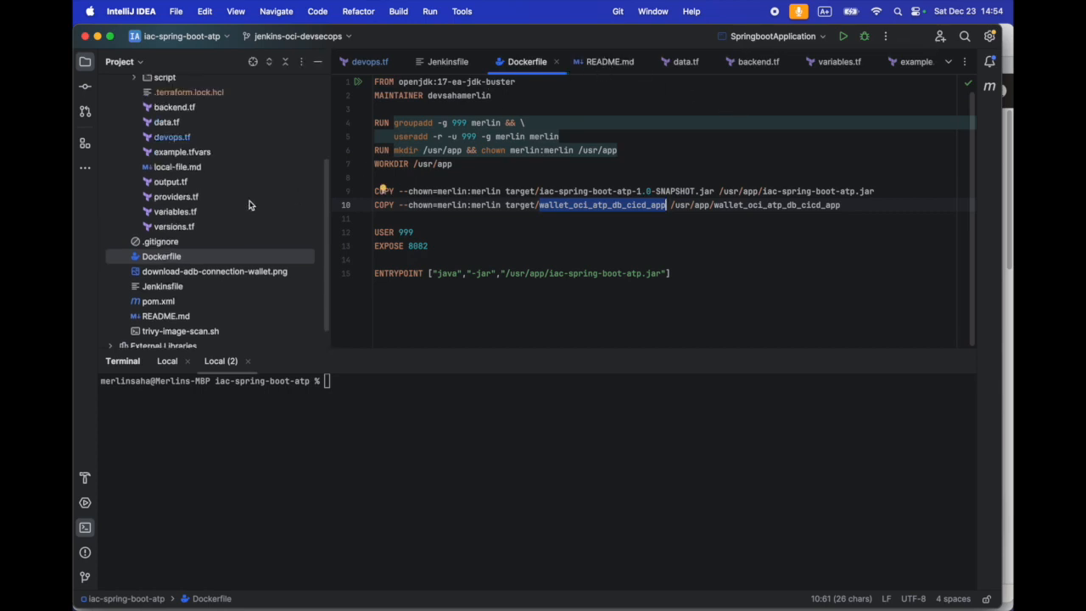
double_click(192, 170)
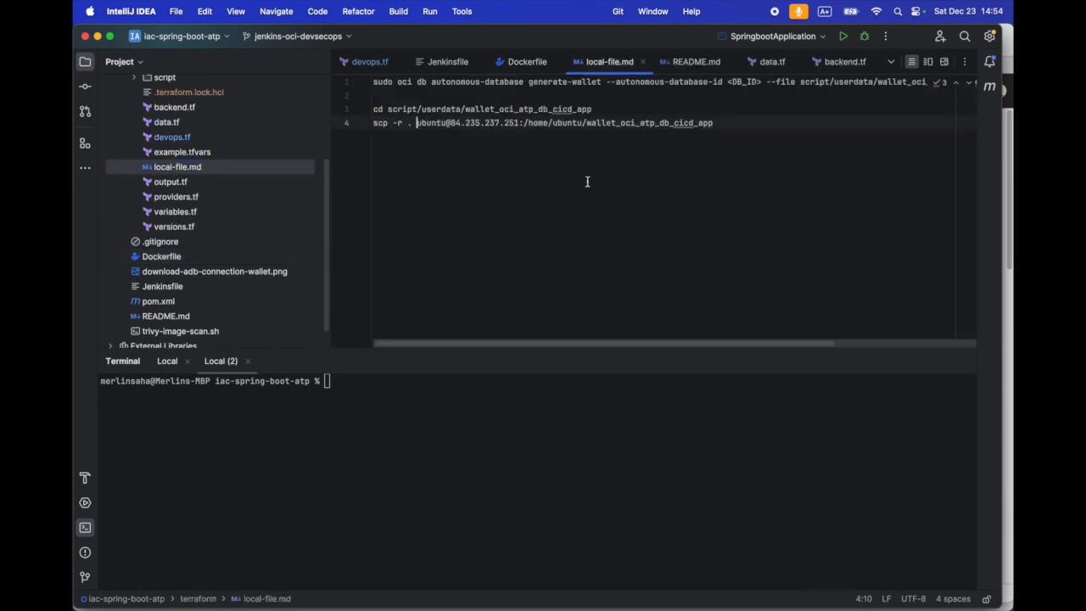
click(725, 82)
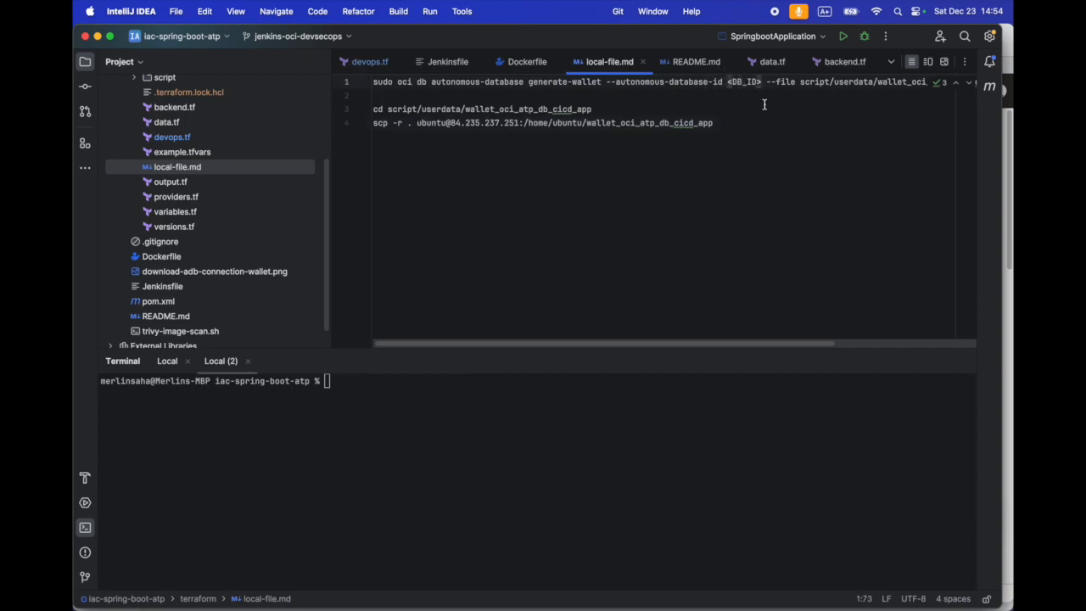
Step: Copy the Autonomous Database's OCID from Oracle Cloud and replace <DB_ID> with it in local-file.md
key(super+Tab)
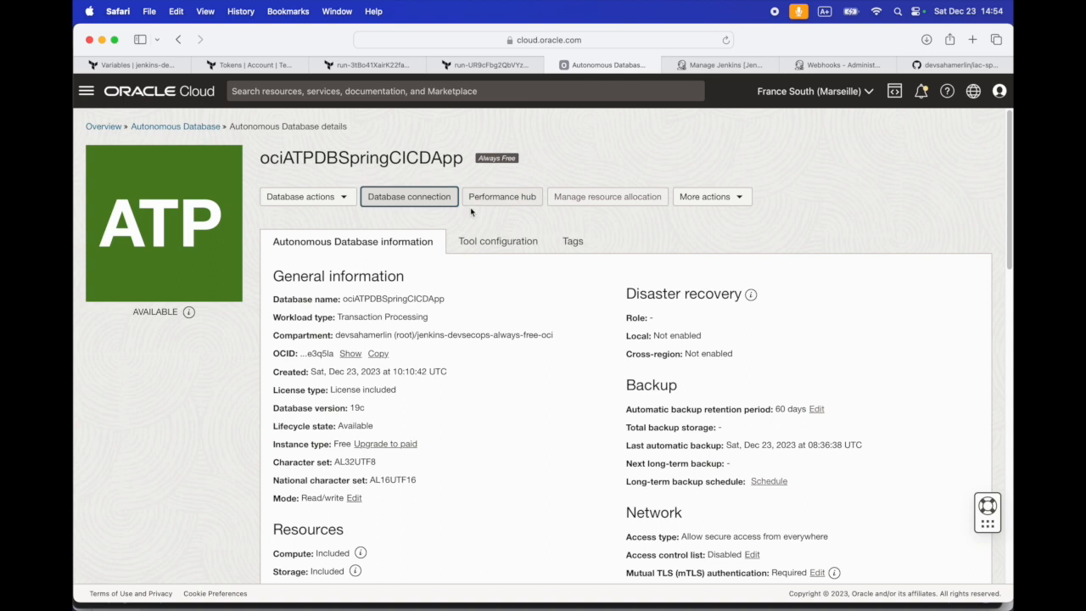
click(383, 355)
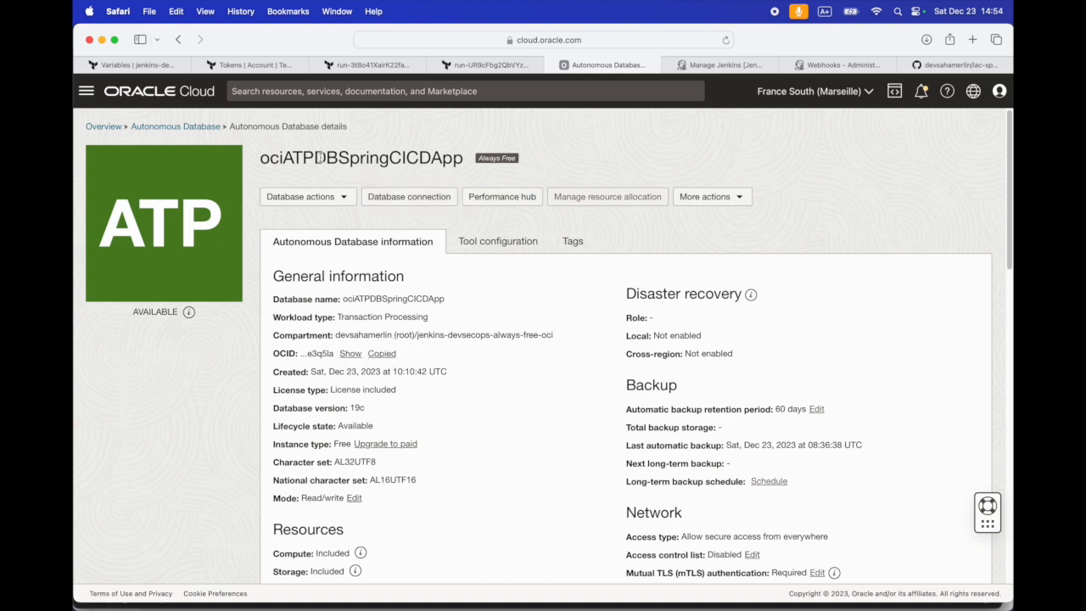
key(super+Tab)
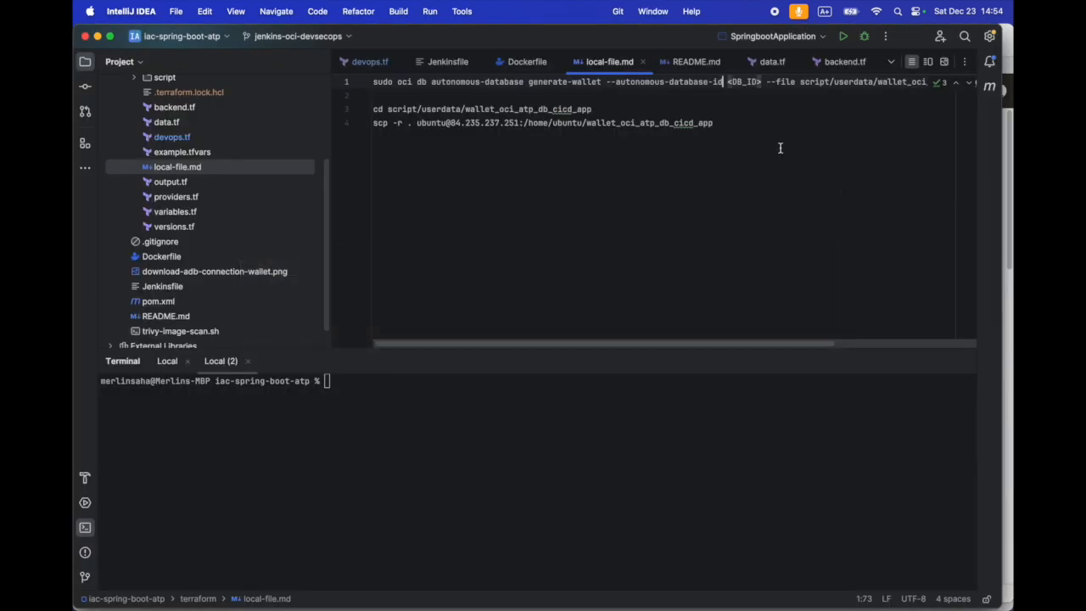
drag(728, 82, 761, 83)
key(super+v)
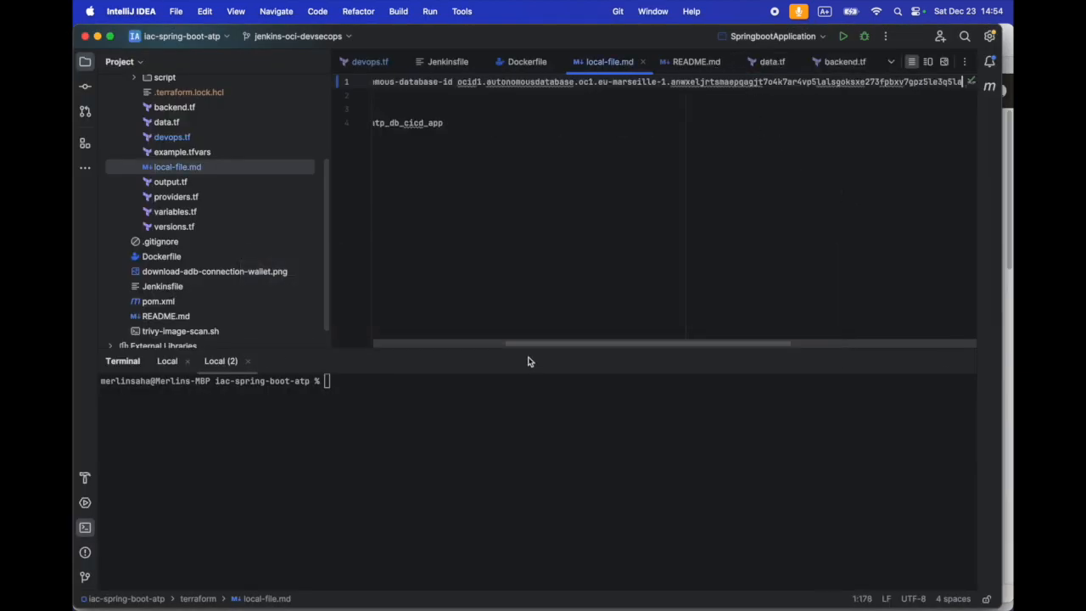
Step: Select the complete generate-wallet command in local-file.md and change the second terminal's directory to terraform
drag(552, 345, 311, 318)
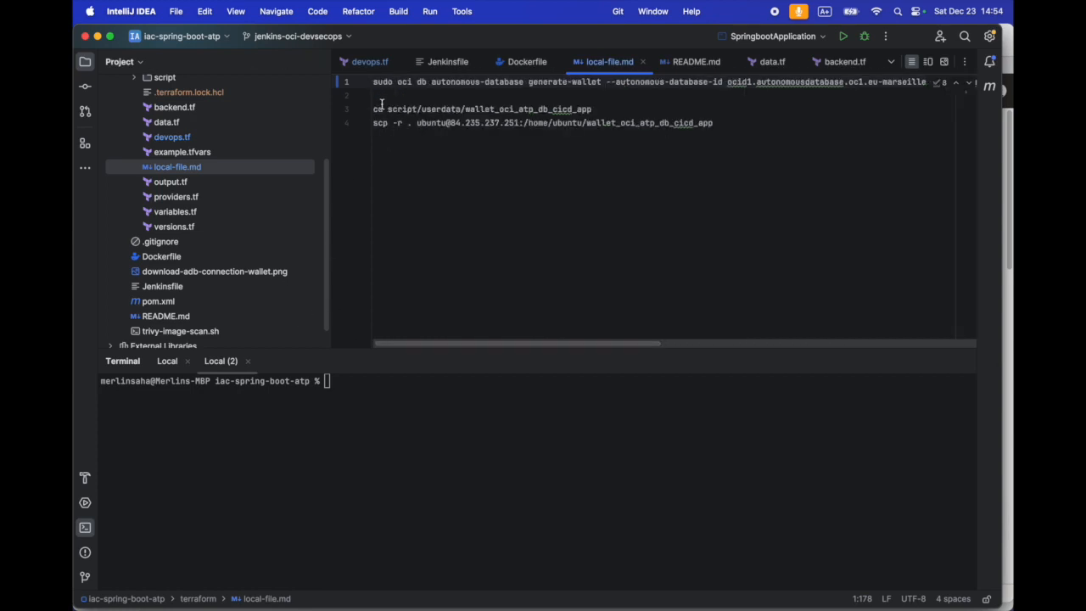
drag(373, 95, 373, 82)
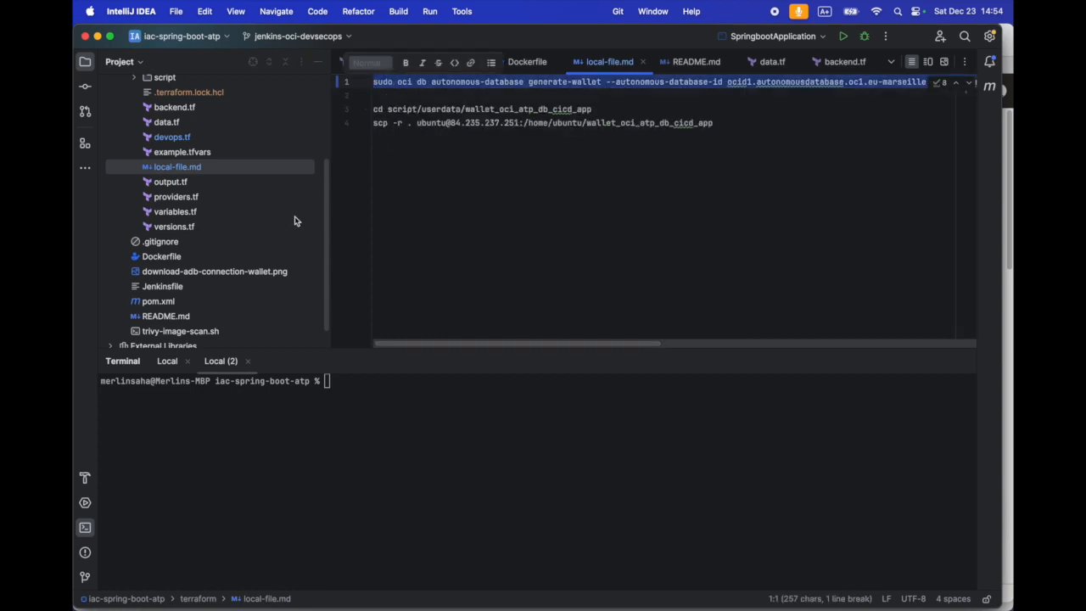
click(303, 461)
text(cd )
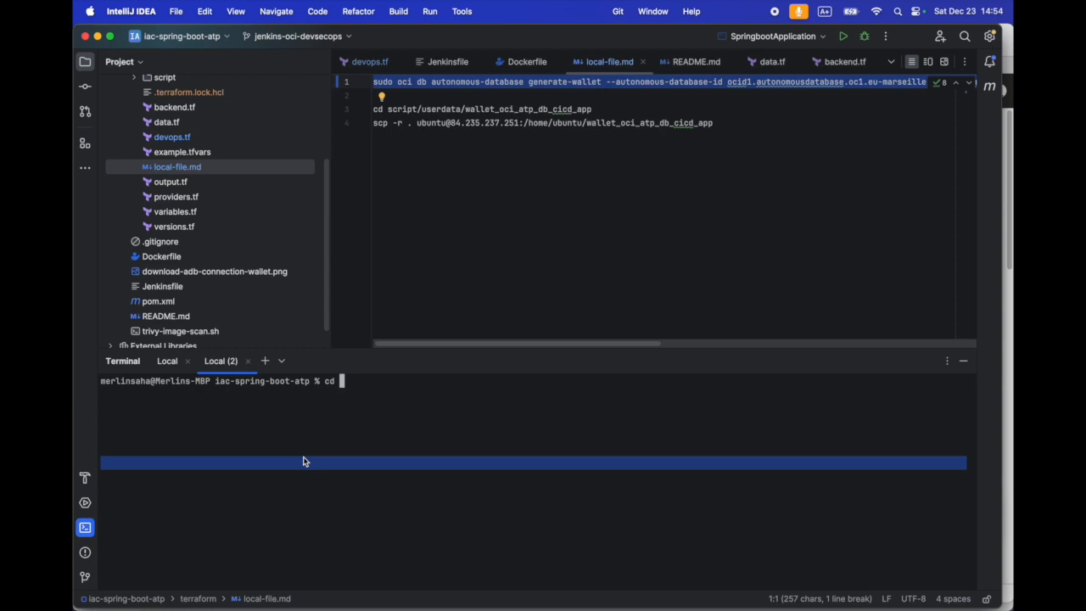
text(terraform/)
key(Return)
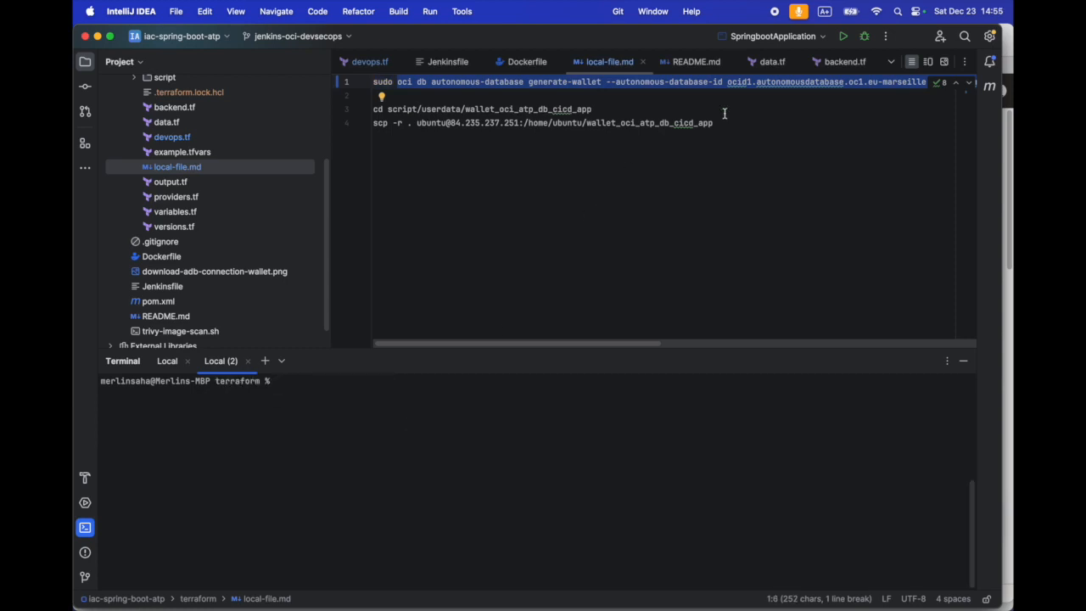
Step: Examine the --file and --password arguments at the end of the generate-wallet command
click(884, 82)
drag(587, 344, 962, 332)
click(900, 81)
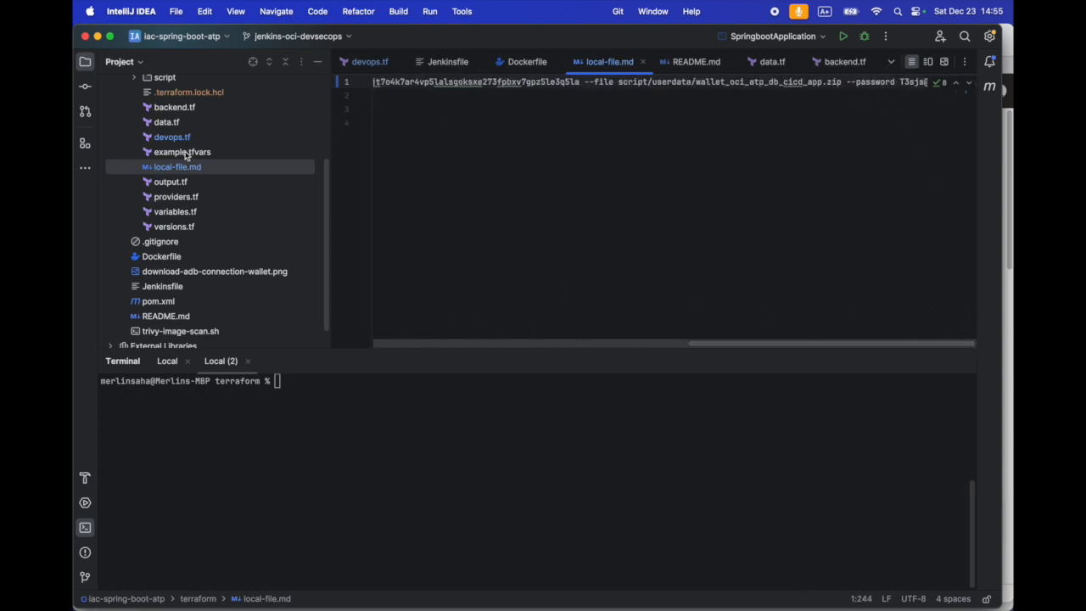
Step: Open src/main/resources/application.properties and select the spring.datasource.password value to check the database credentials
scroll(182, 157, up, 5)
click(123, 145)
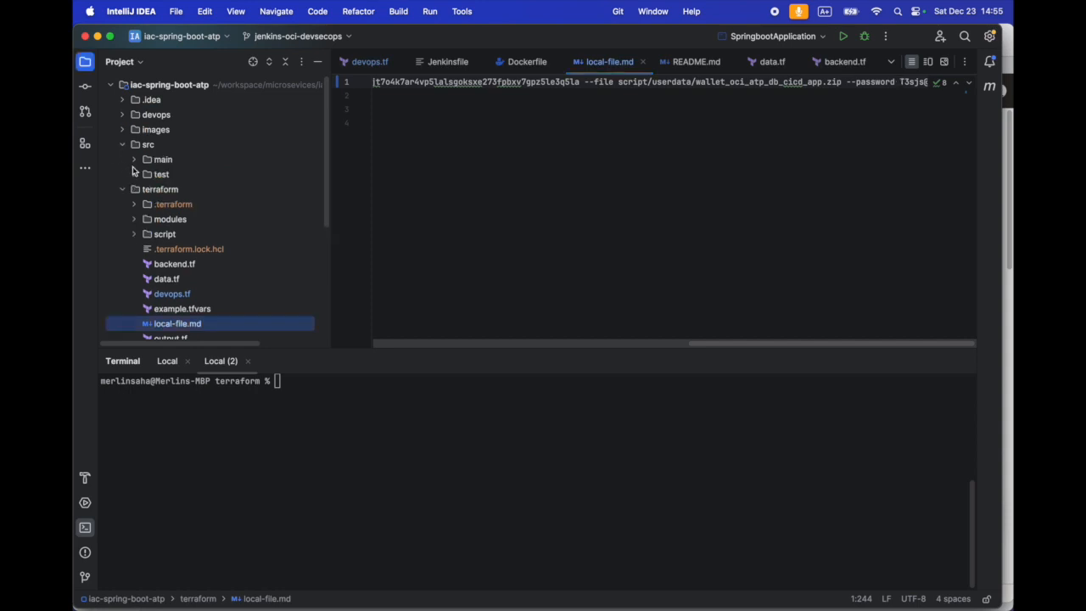
click(134, 160)
click(146, 204)
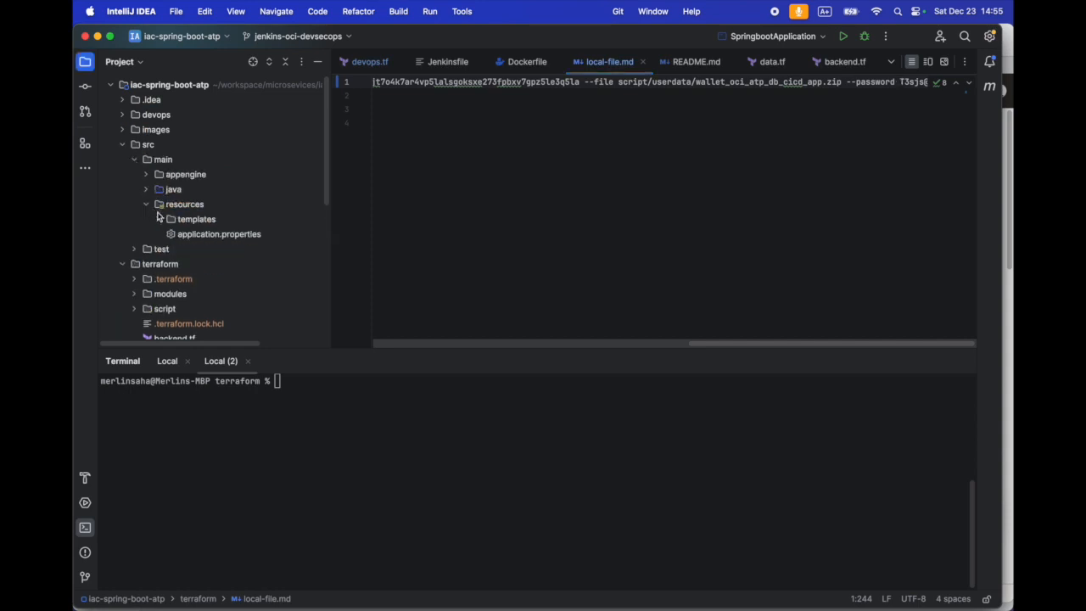
double_click(184, 235)
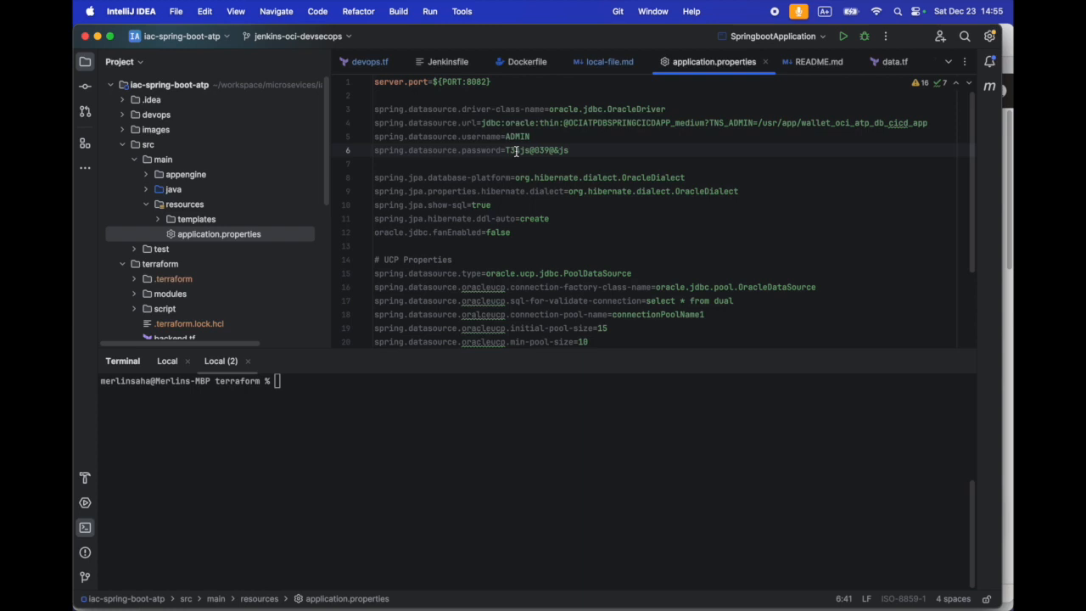
drag(507, 150, 570, 150)
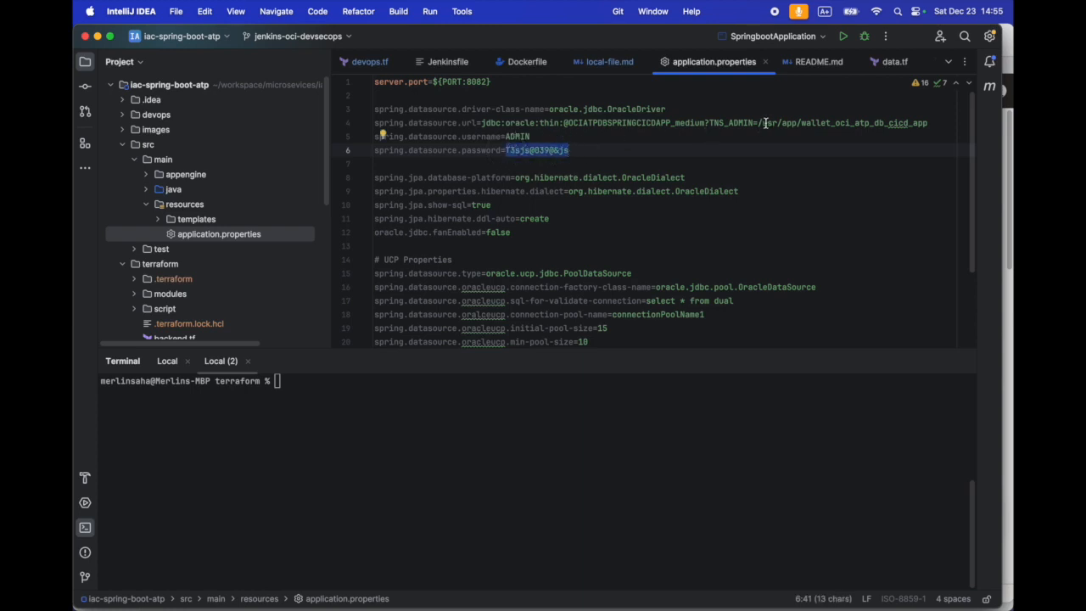
Step: Examine the wallet paths in the spring.datasource.url of application.properties and in the Dockerfile's wallet COPY instruction
drag(759, 123, 931, 124)
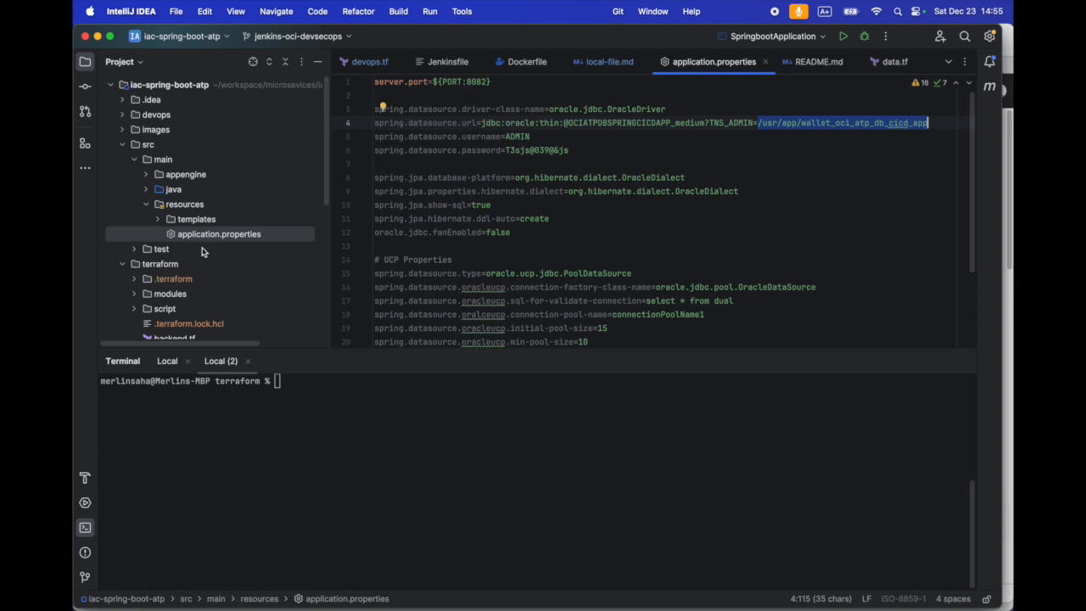
scroll(200, 253, down, 5)
scroll(198, 254, down, 3)
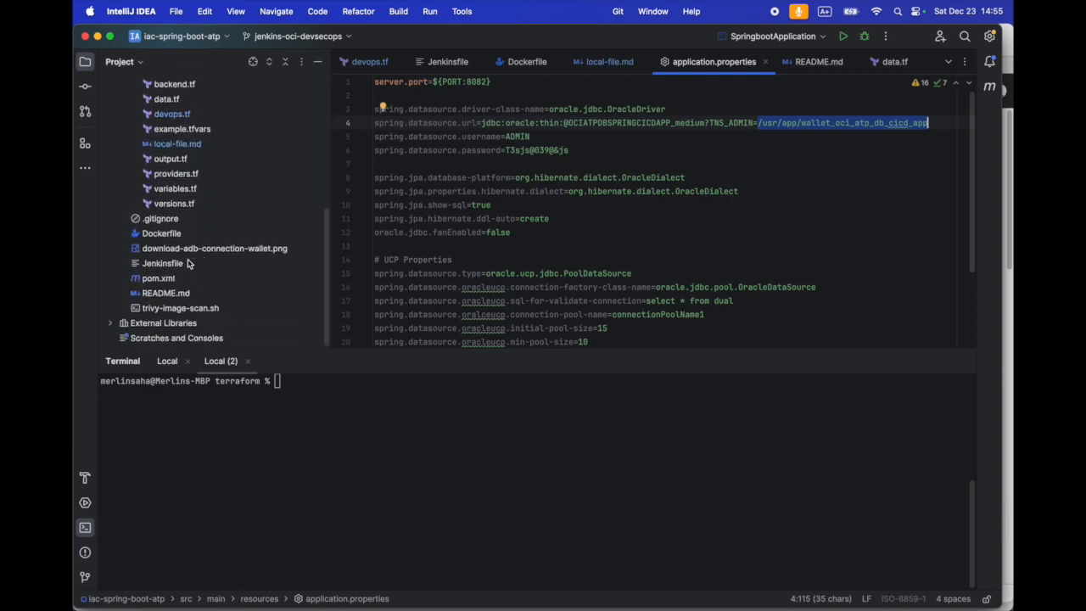
double_click(162, 233)
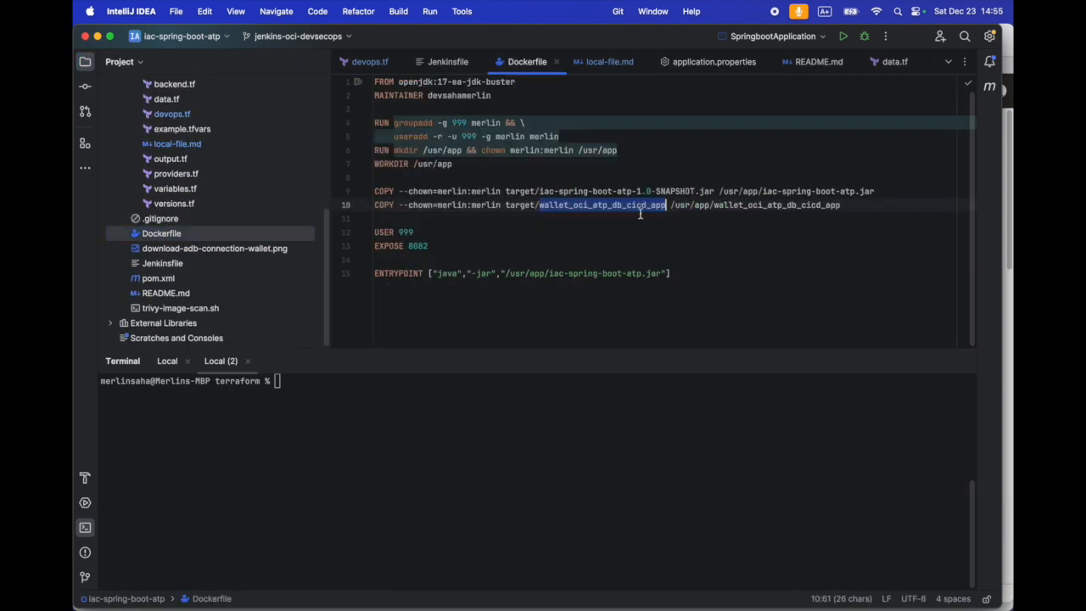
click(837, 205)
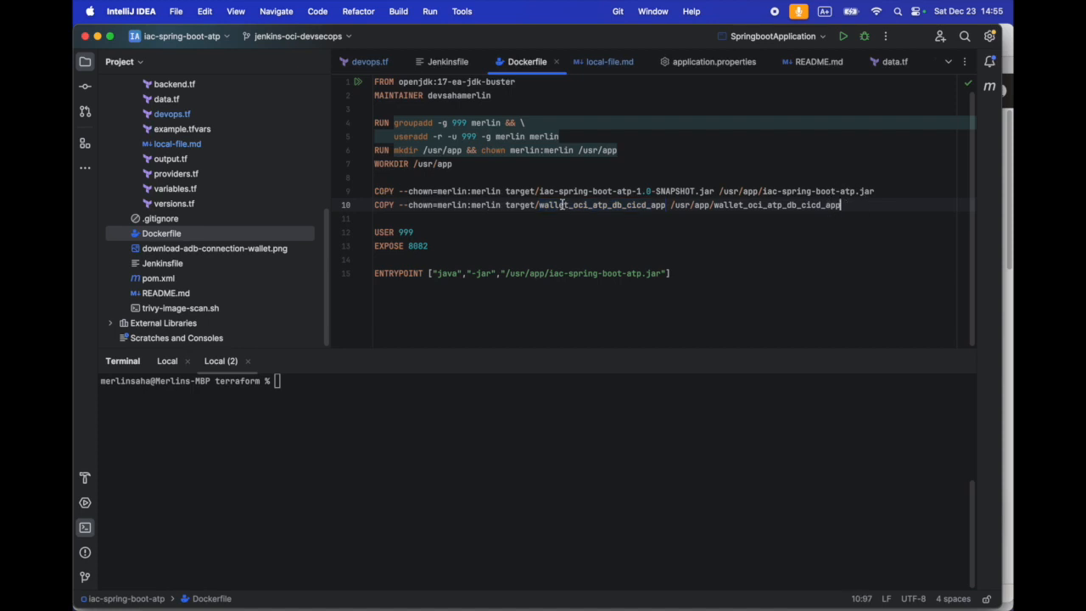
drag(671, 205, 843, 204)
drag(506, 205, 669, 209)
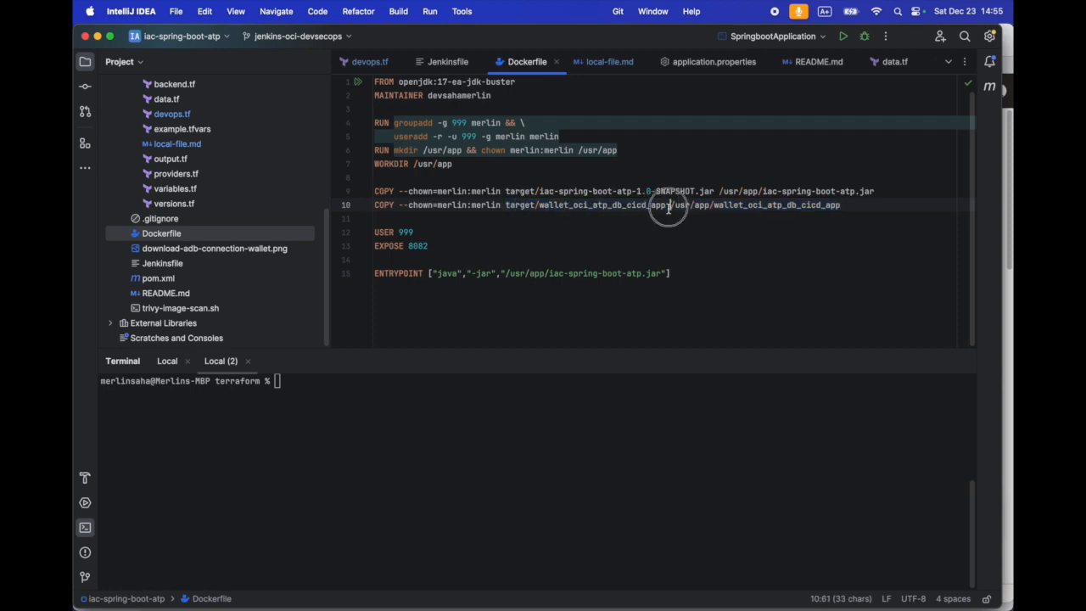
click(449, 65)
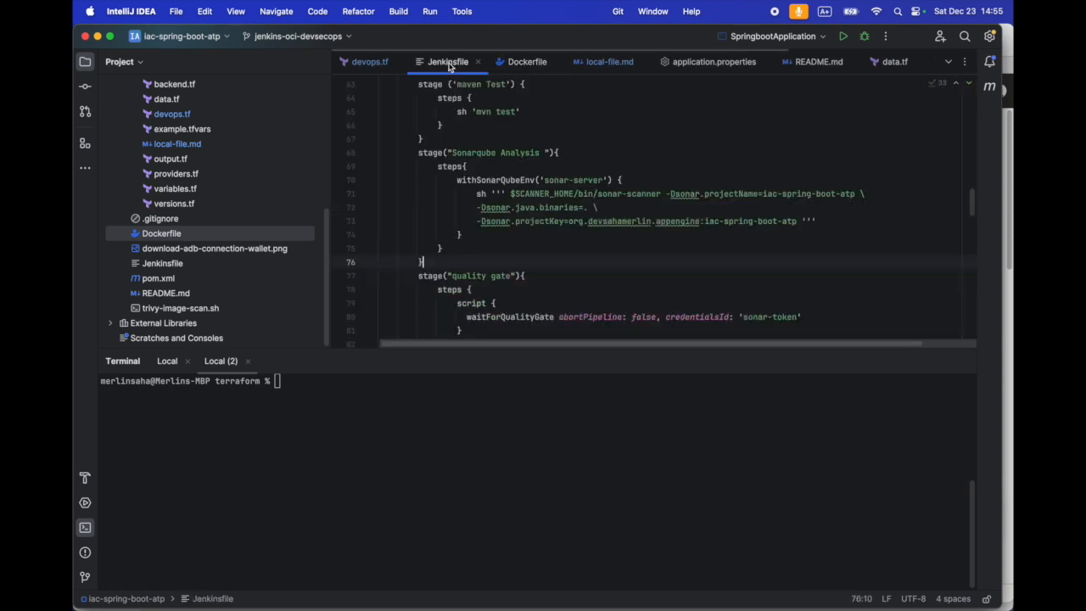
Step: Try to generate the Autonomous Database wallet by running the command from local-file.md, including the database password, in the second terminal
click(619, 66)
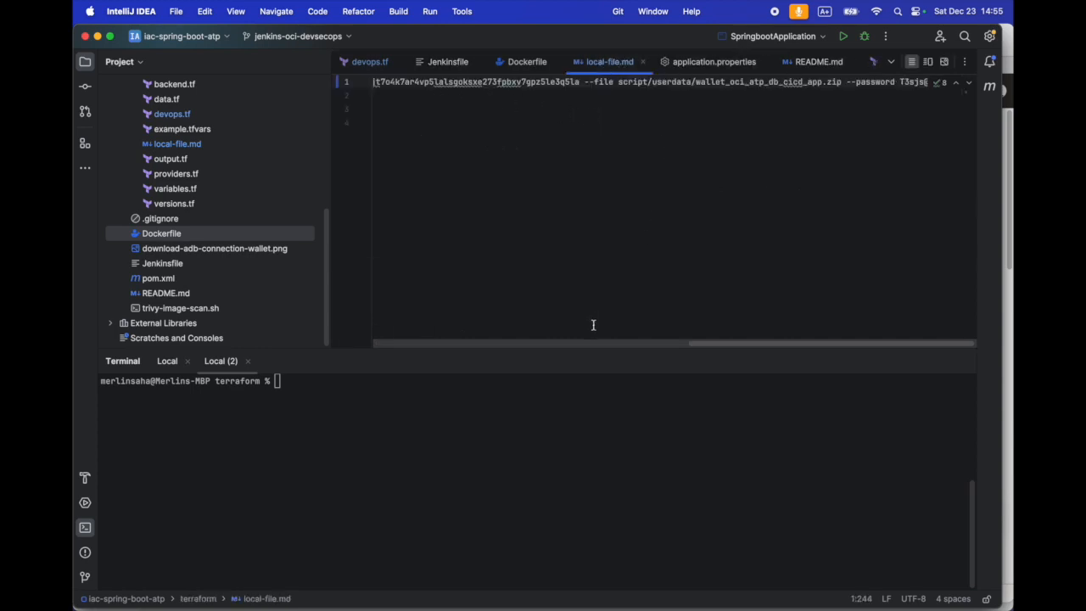
click(403, 419)
key(super+v)
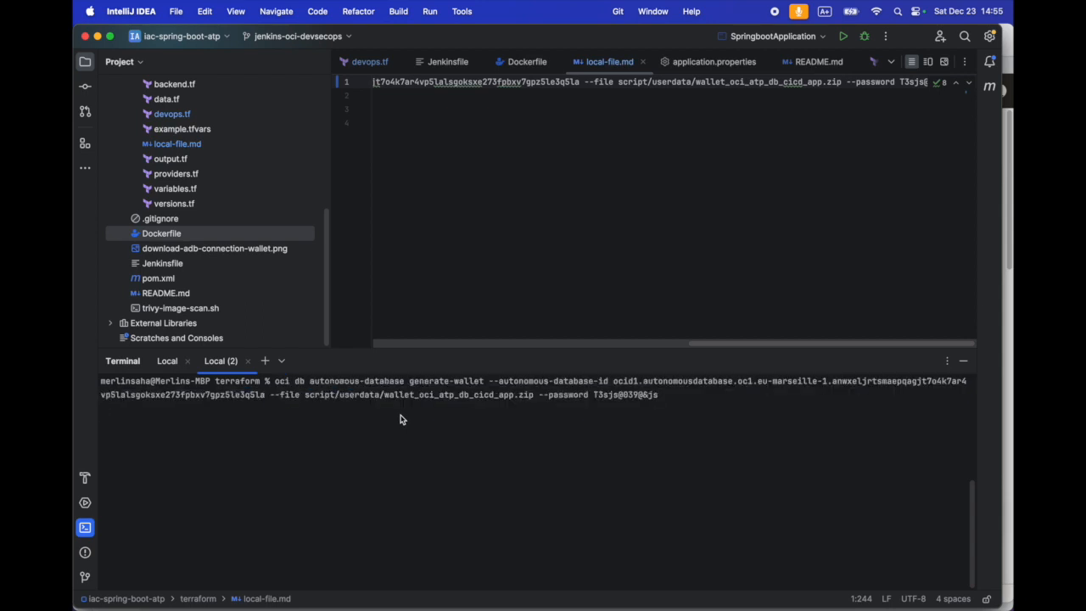
key(Return)
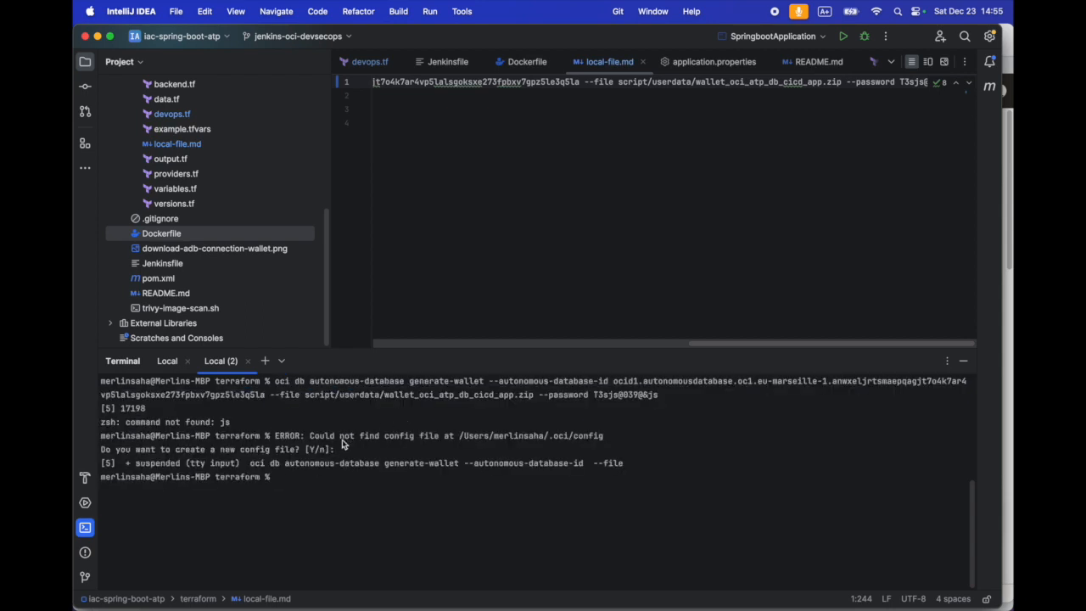
Step: Try to display the .oci/config file in the terminal with cat, first normally and again with sudo
drag(459, 438, 631, 440)
key(super+c)
text(cat)
key(super+v)
key(Return)
text(sudo cat)
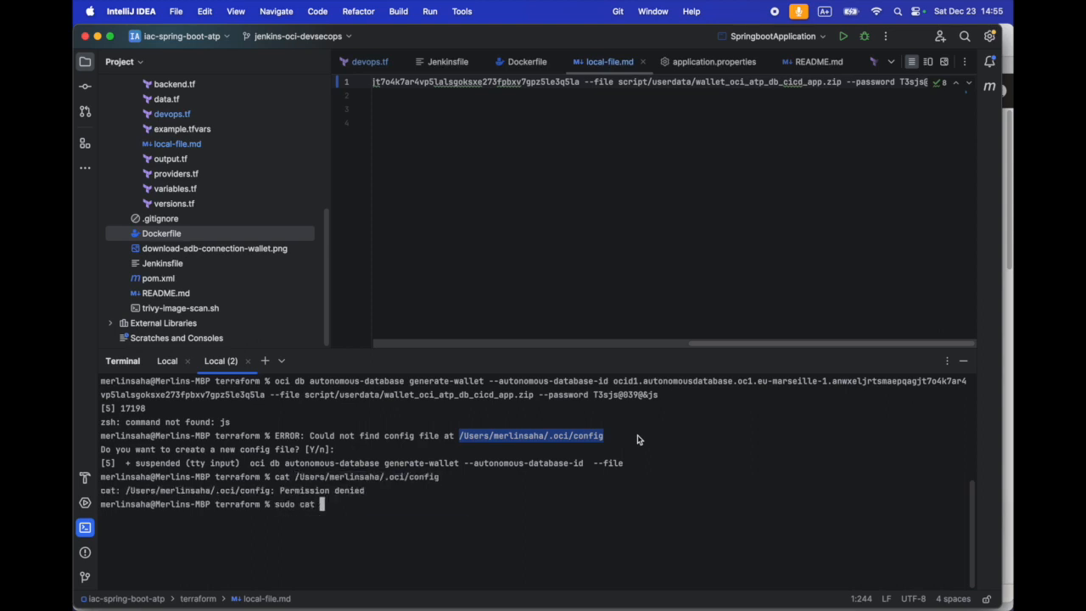
key(super+v)
key(Return)
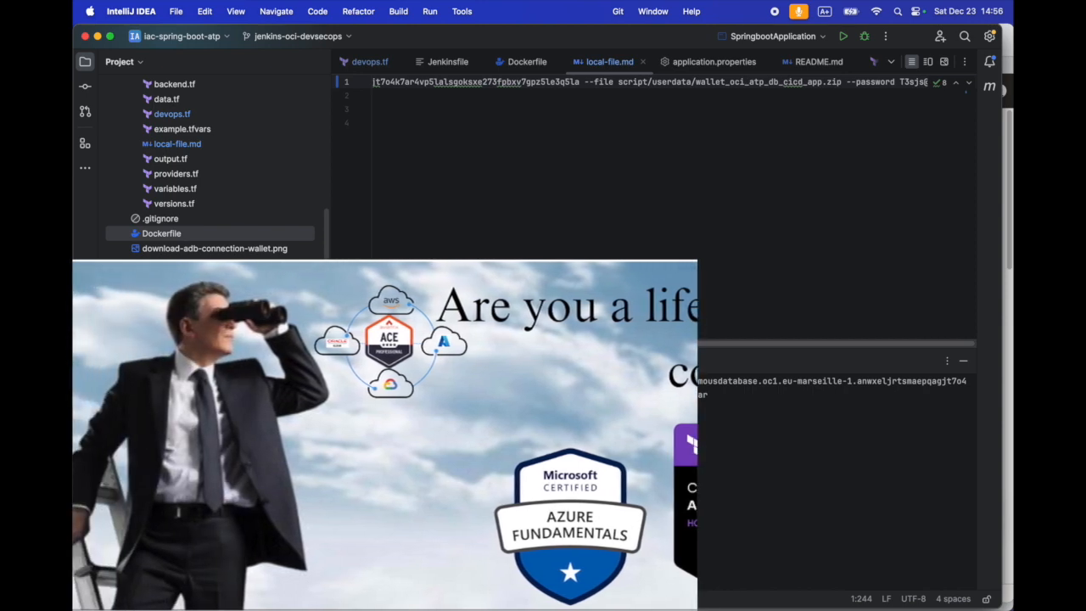
Step: Locate wallet_oci_atp_db_cicd_app.zip in the project's terraform/script/userdata folder
scroll(211, 225, up, 5)
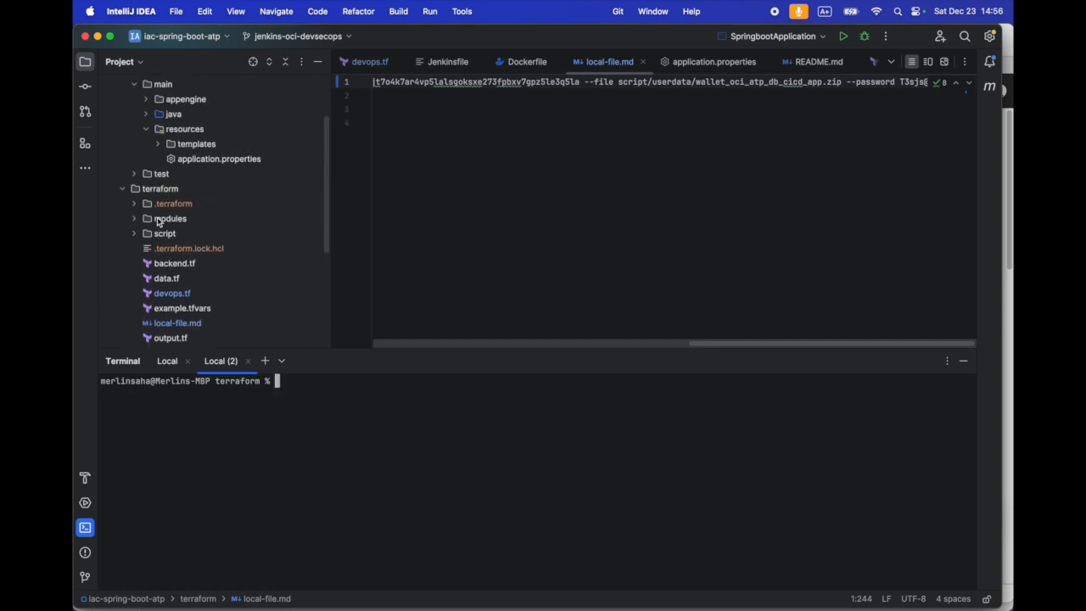
click(135, 233)
click(146, 249)
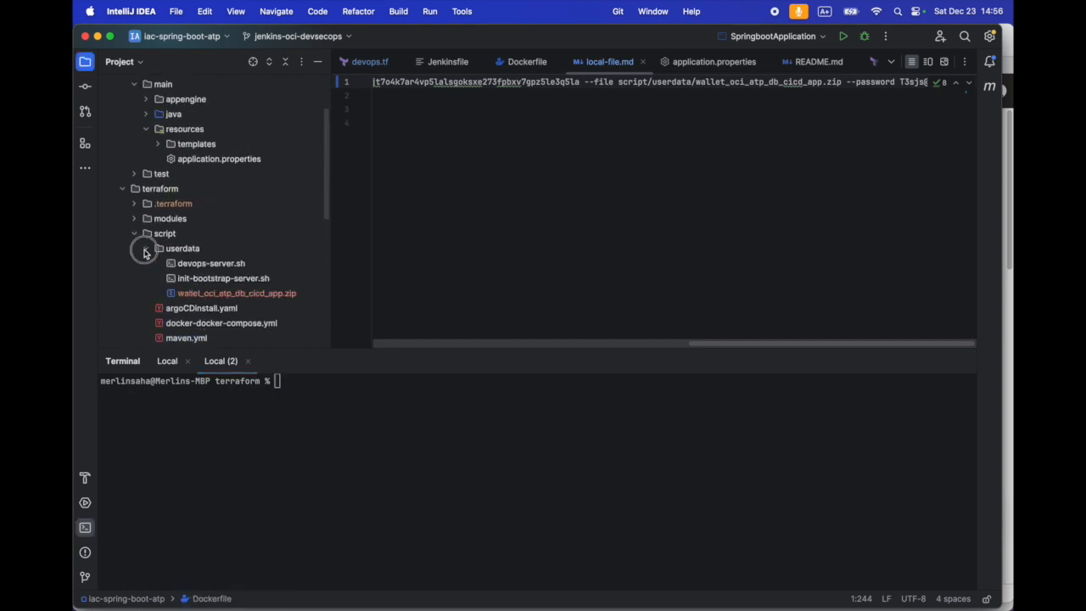
click(206, 295)
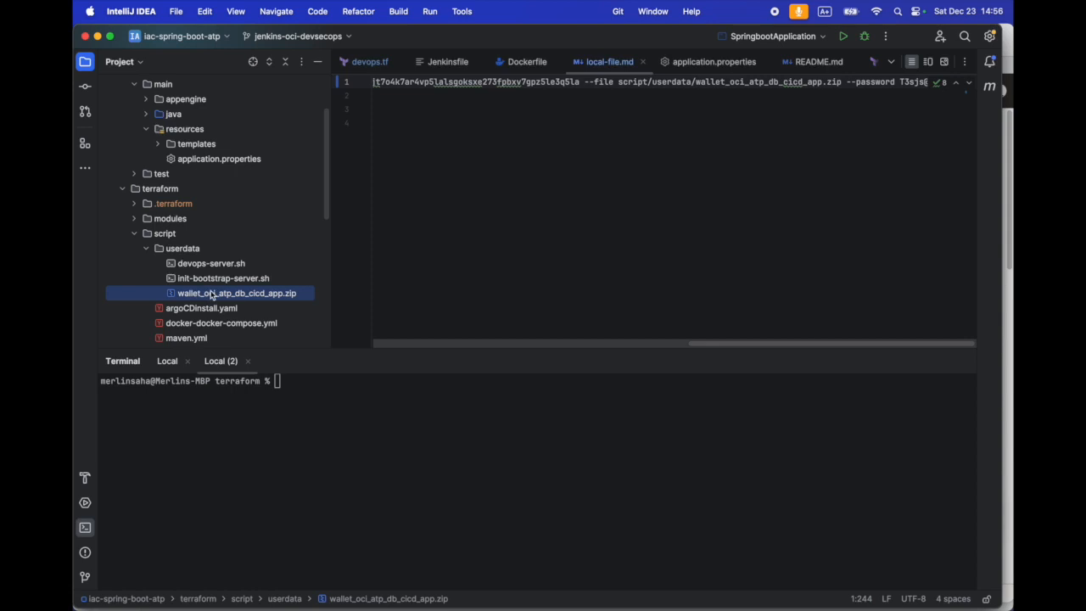
Step: Undo the OCID replacement in local-file.md to restore the <DB_ID> placeholder
click(694, 82)
key(super+z)
key(super+z)
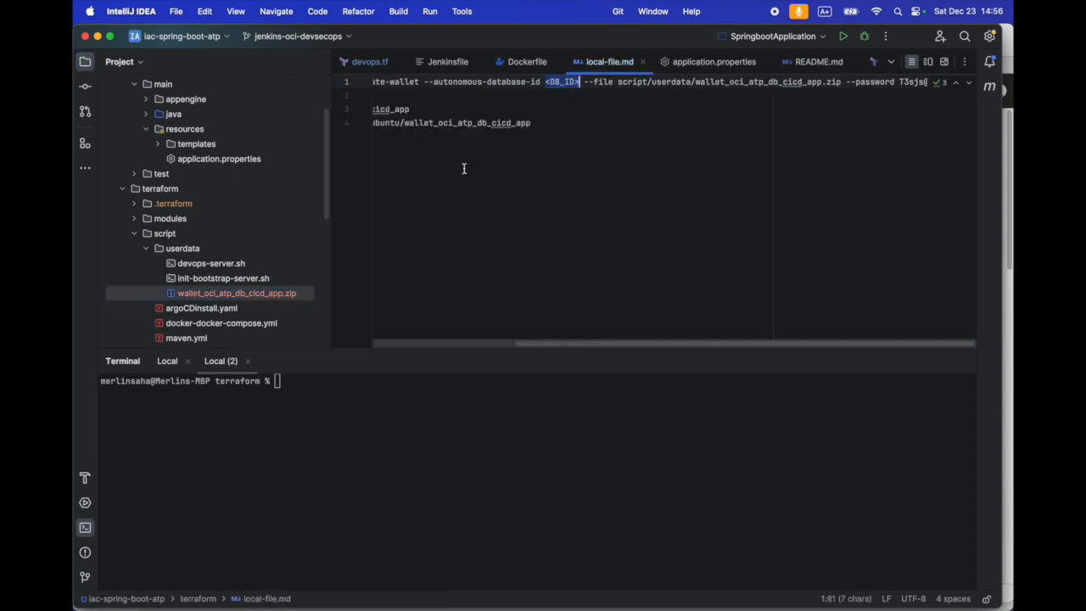
Step: Reveal wallet_oci_atp_db_cicd_app.zip in Finder, extract it into the userdata folder, and return to the project
right_click(212, 295)
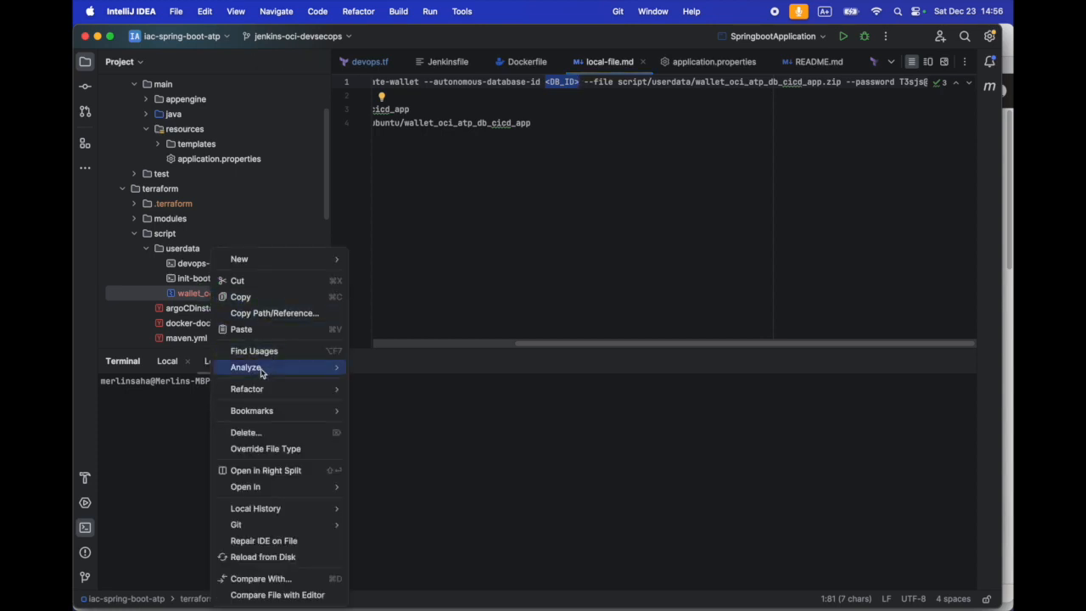
mouse_move(291, 485)
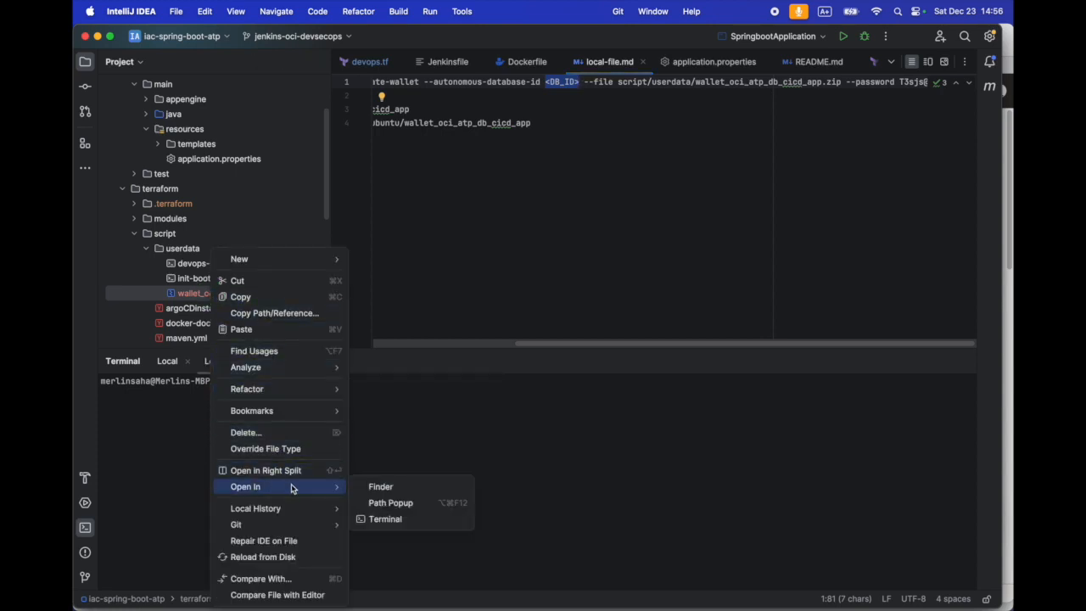
click(380, 490)
double_click(640, 373)
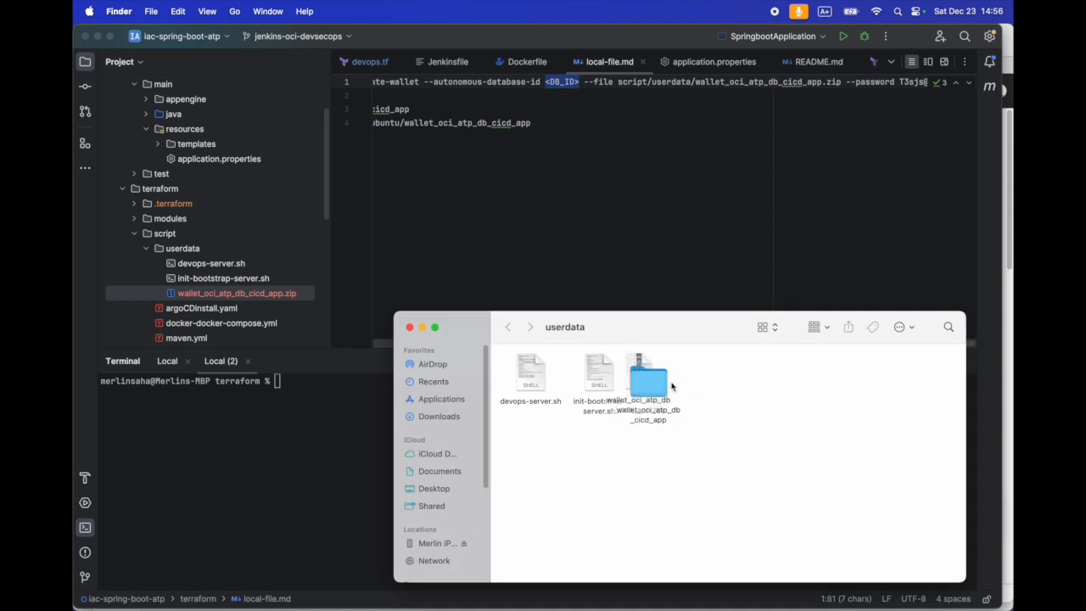
click(204, 264)
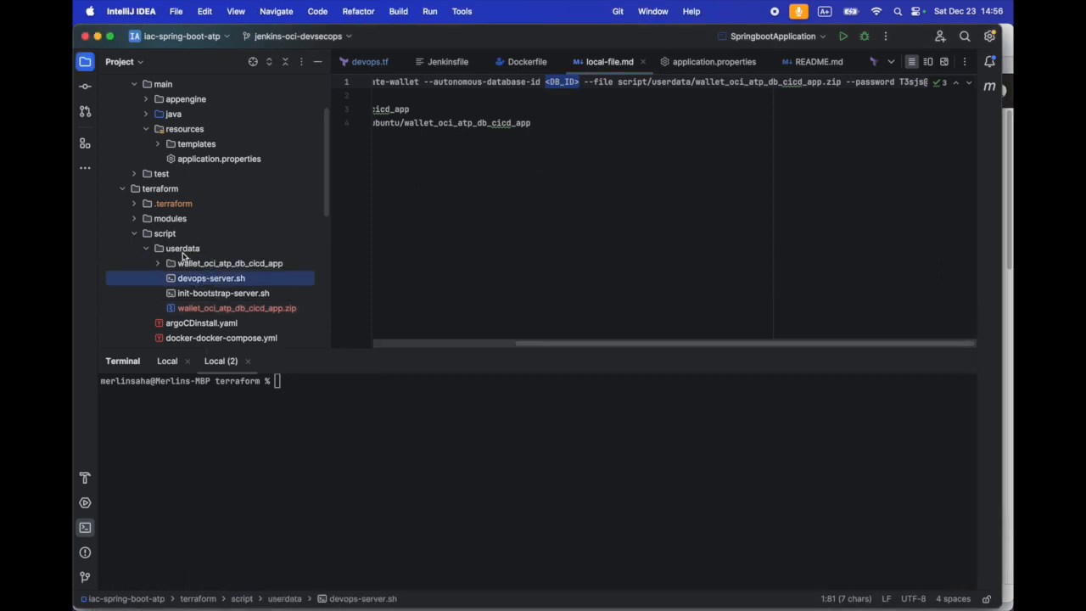
click(182, 248)
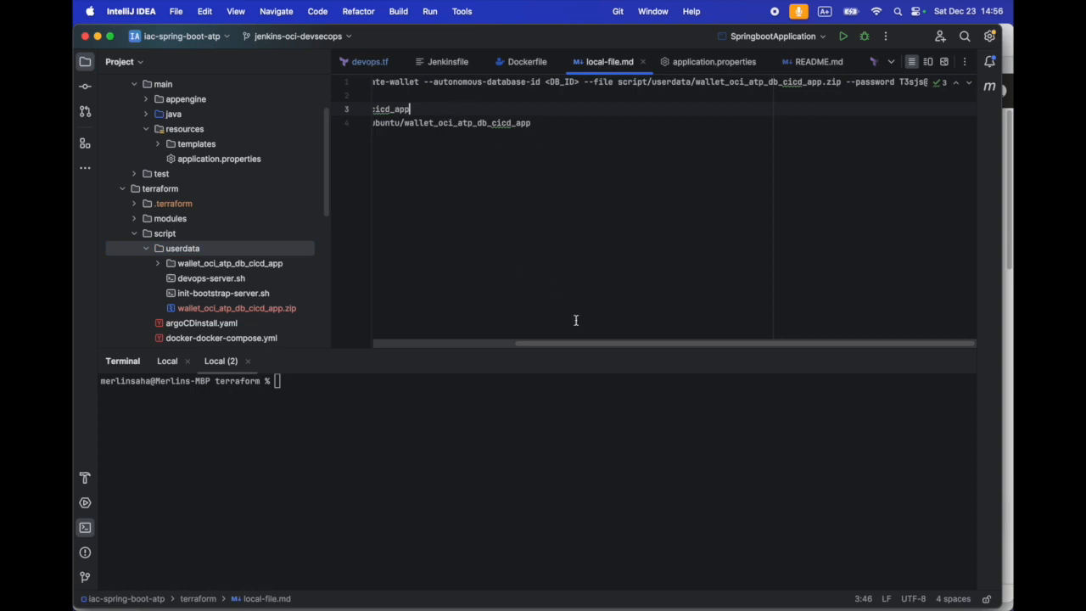
Step: Change the terminal's directory to script/userdata/wallet_oci_atp_db_cicd_app using the cd command from local-file.md, and list the wallet files
scroll(577, 343, left, 5)
drag(592, 111, 359, 111)
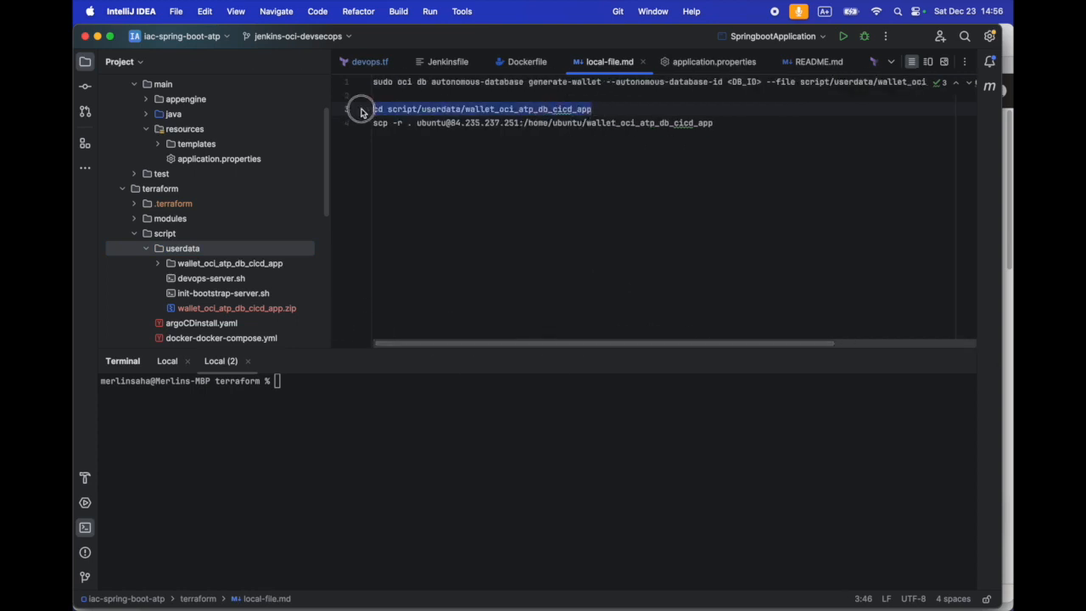
key(super+c)
click(344, 396)
key(super+v)
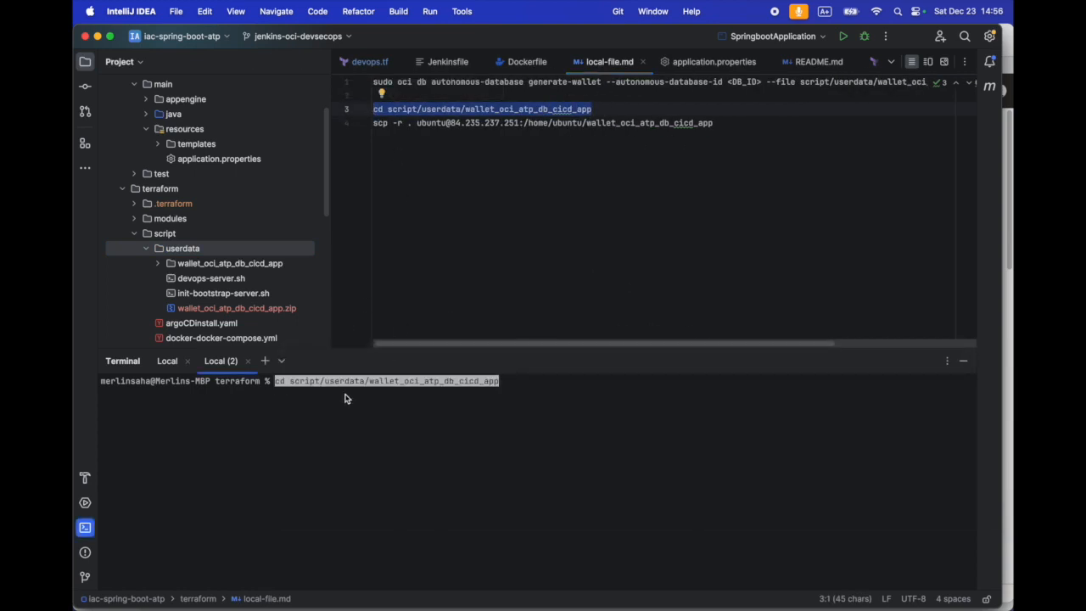
key(Return)
text(ls)
key(Return)
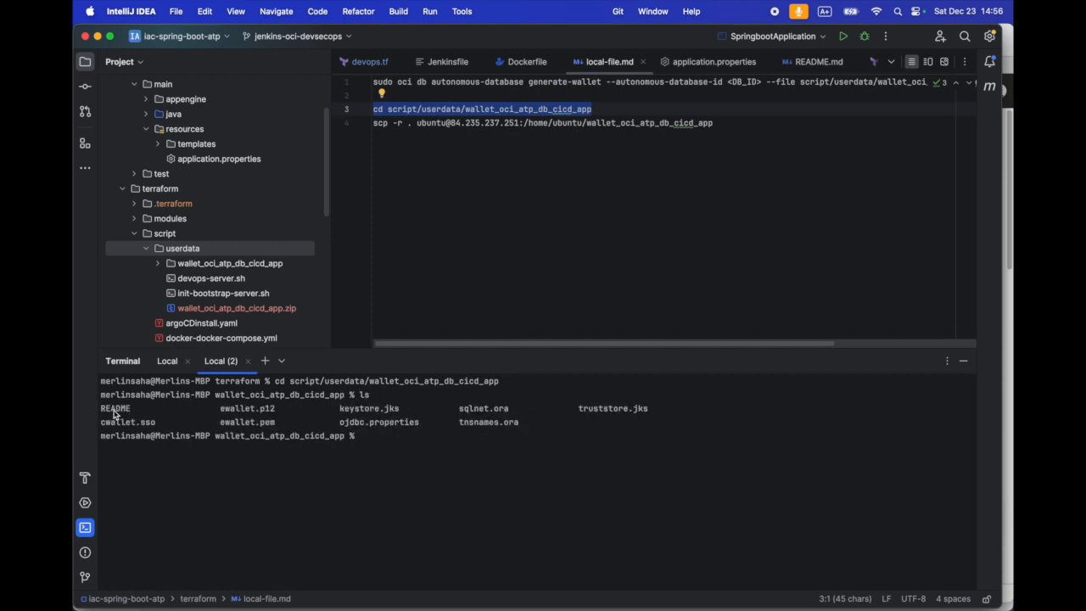
drag(102, 411, 528, 426)
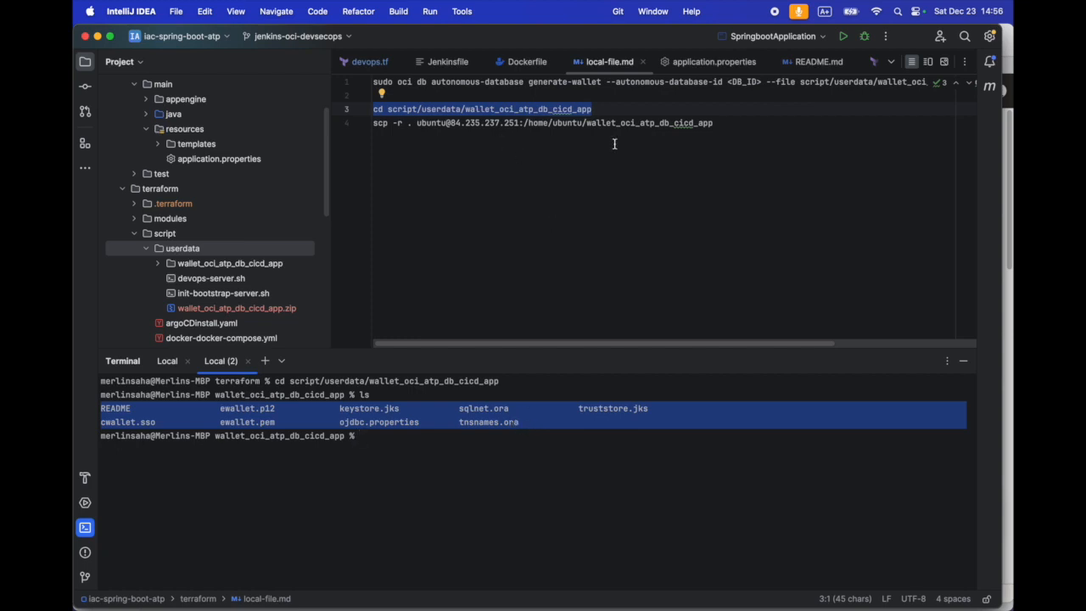
Step: Check the TNS_ADMIN wallet path and the OCIATPDBSPRINGCICDAPP_medium service name in application.properties
click(719, 61)
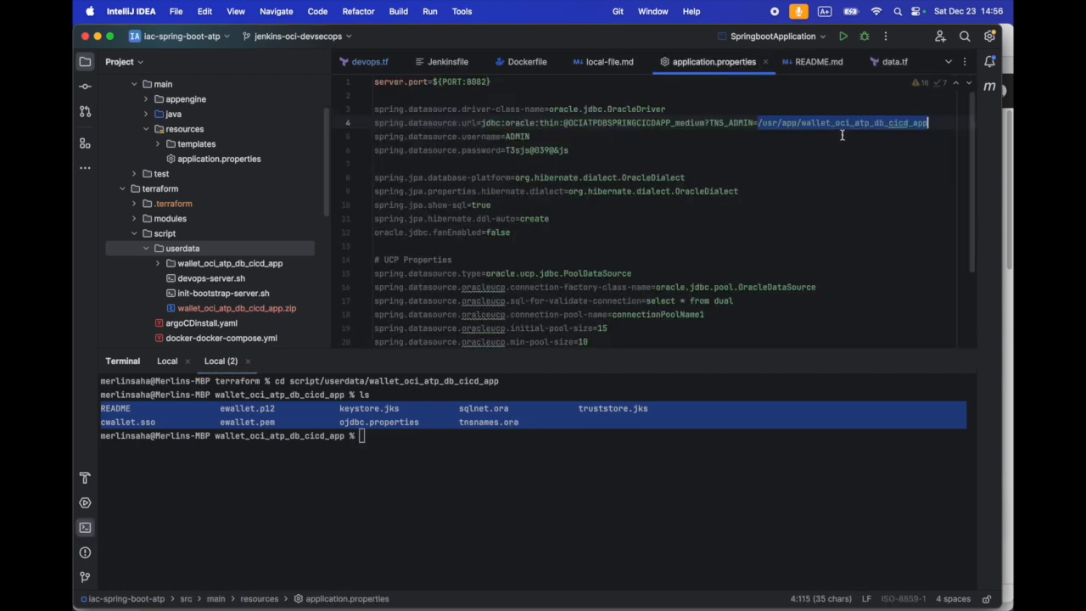
click(835, 126)
drag(759, 125, 933, 125)
double_click(582, 126)
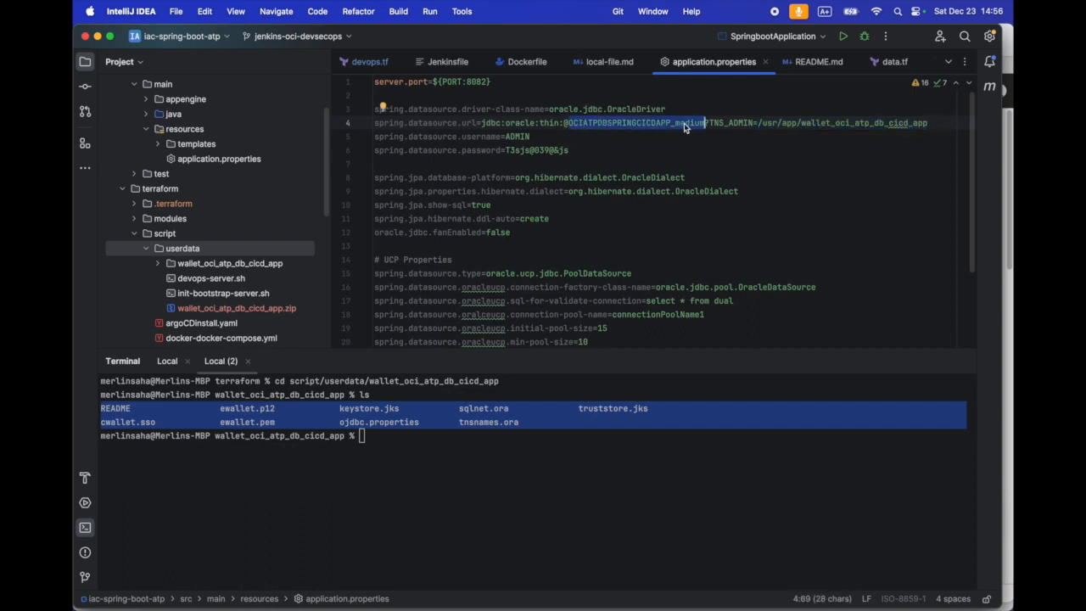
Step: Examine the high, low and medium TNS names in the Autonomous Database's connection details on Oracle Cloud, and return to IntelliJ IDEA
key(super+Tab)
key(super+Tab)
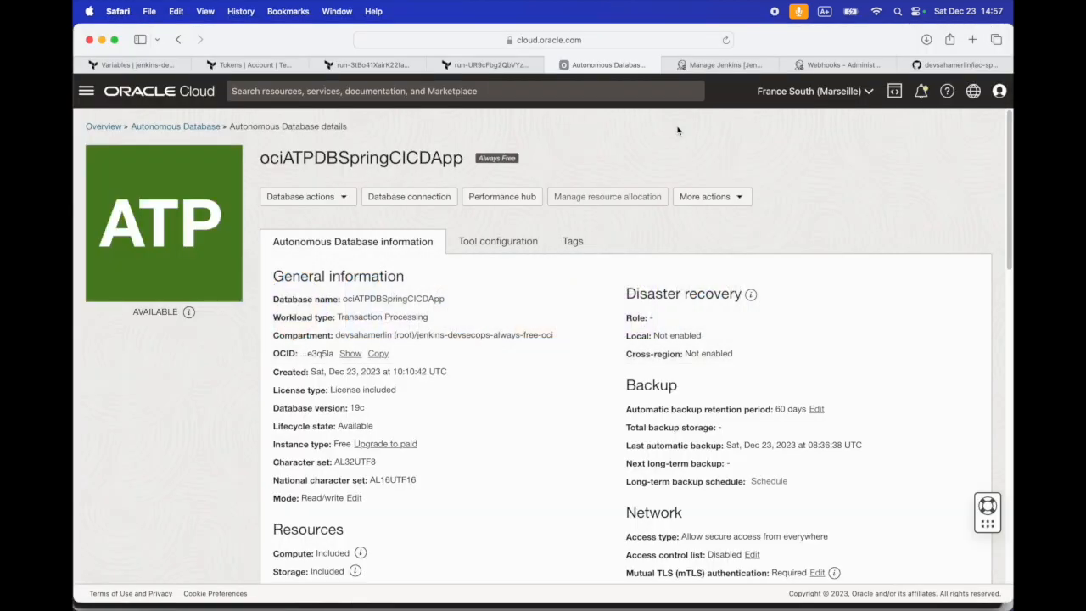
click(409, 196)
scroll(626, 358, down, 5)
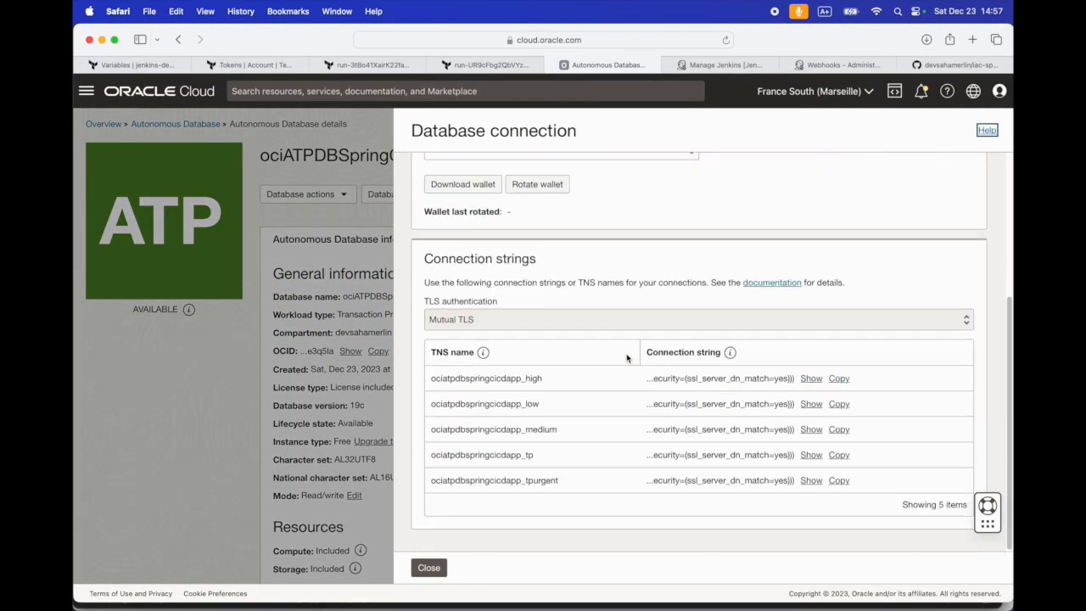
triple_click(435, 379)
double_click(481, 404)
double_click(488, 428)
scroll(509, 371, up, 5)
key(super+Tab)
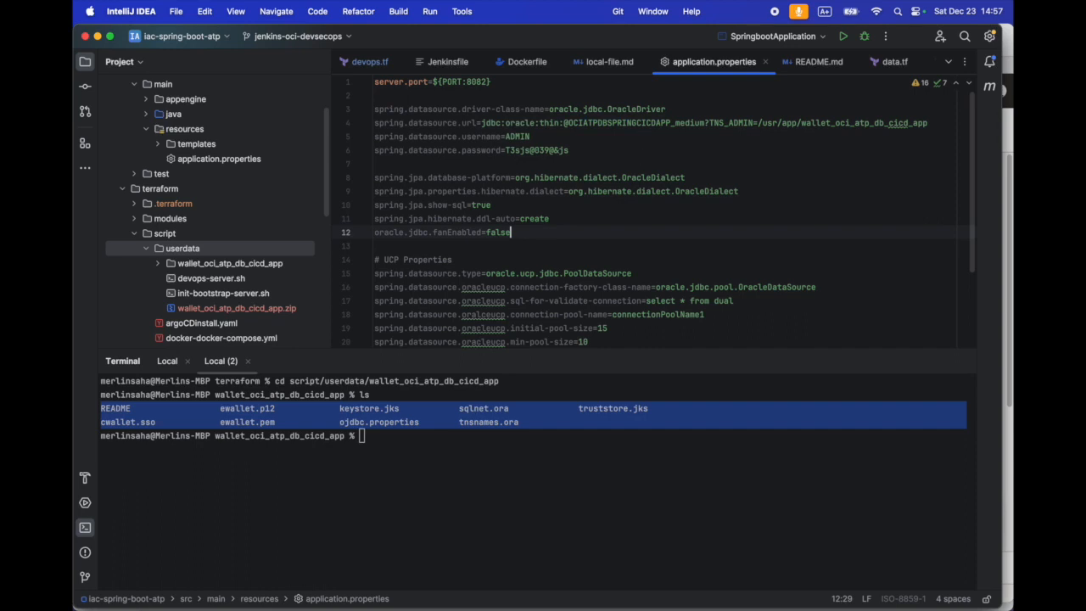
Step: Review the scp command in local-file.md, and copy the public IP address of the oci-app-vm instance on Oracle Cloud
click(610, 62)
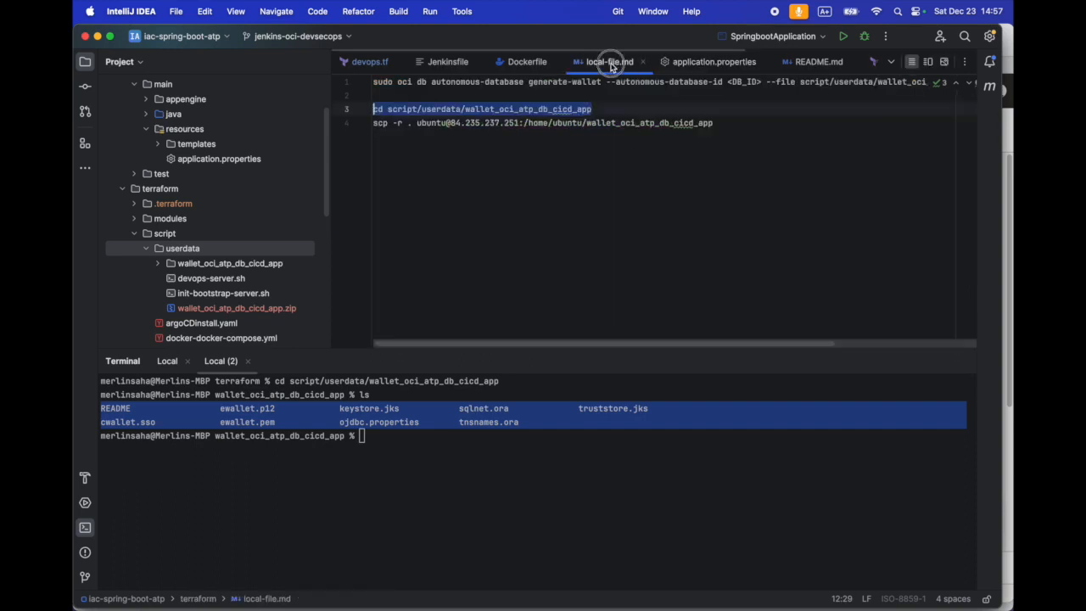
click(555, 123)
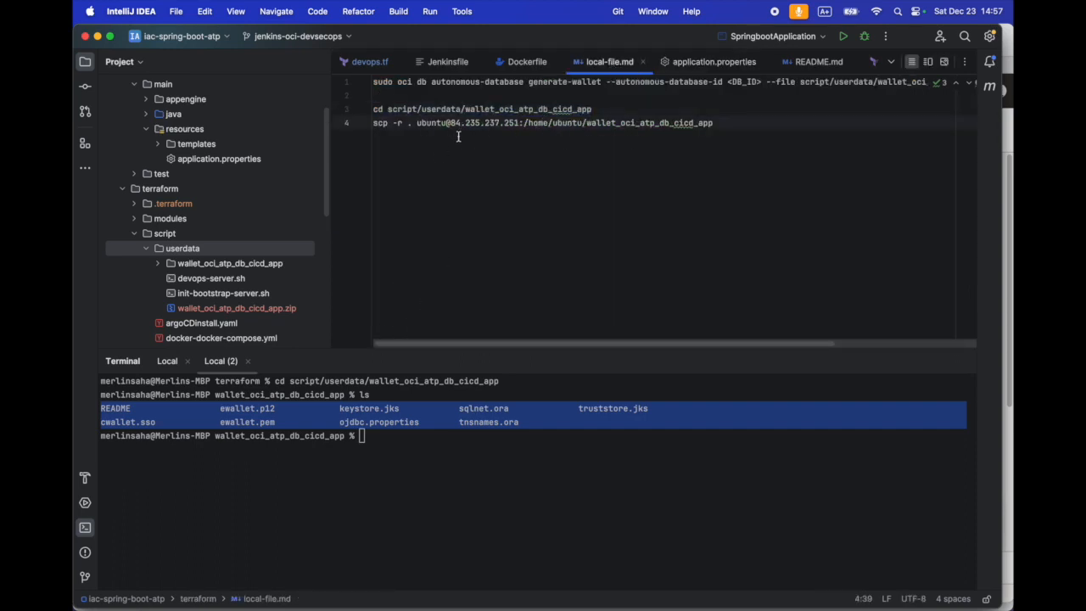
key(super+Tab)
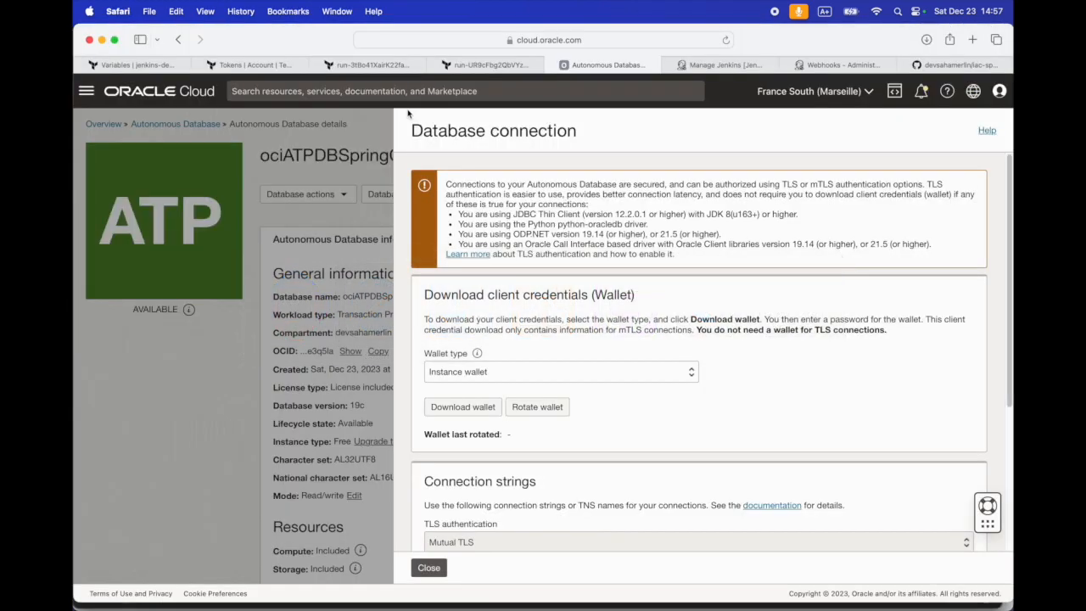
click(363, 139)
click(163, 94)
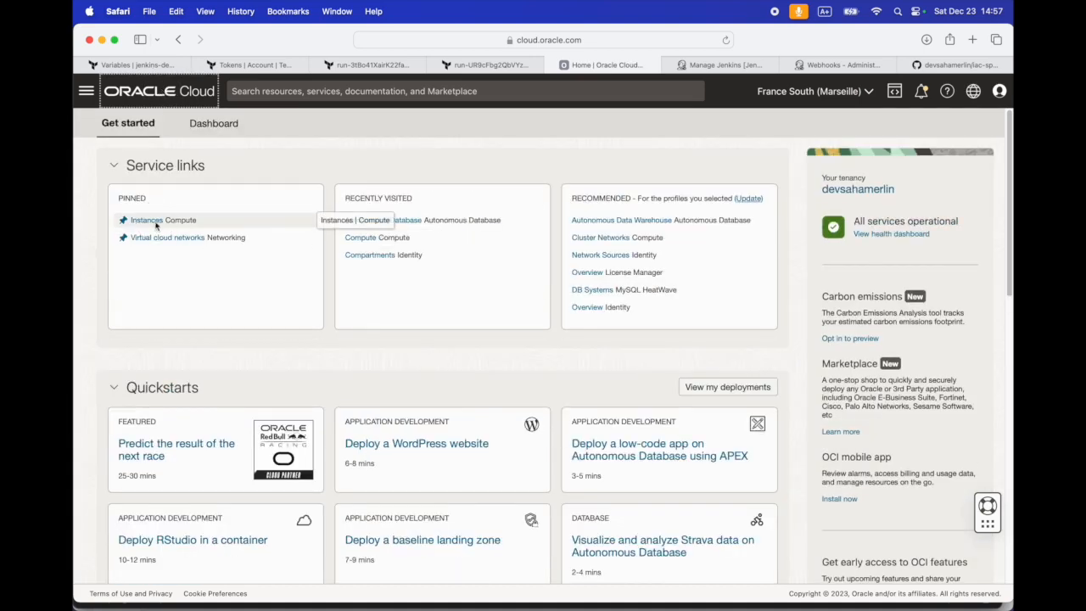
click(156, 224)
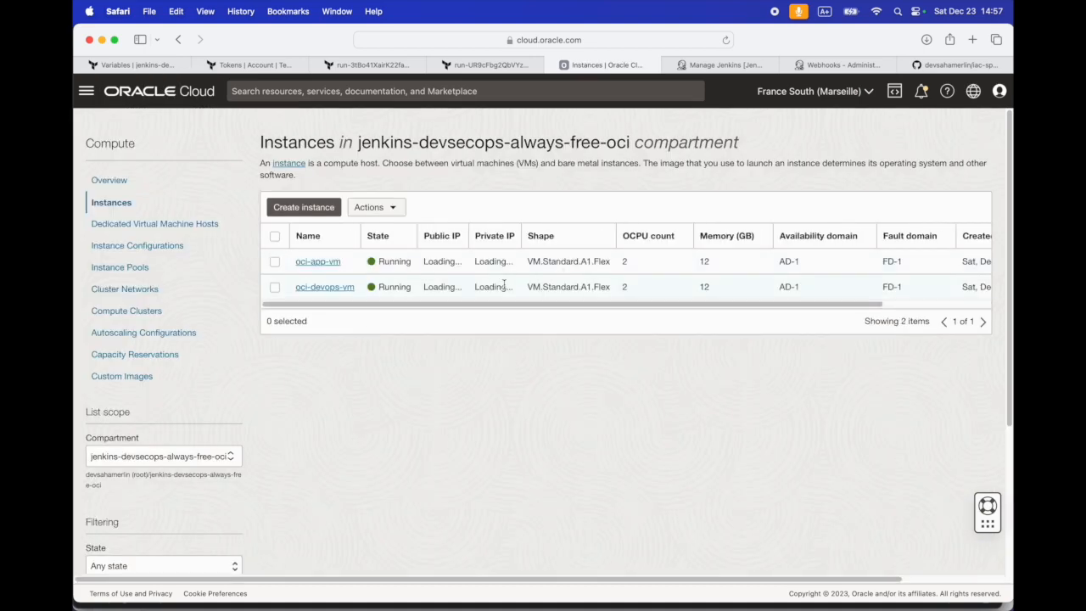
click(326, 262)
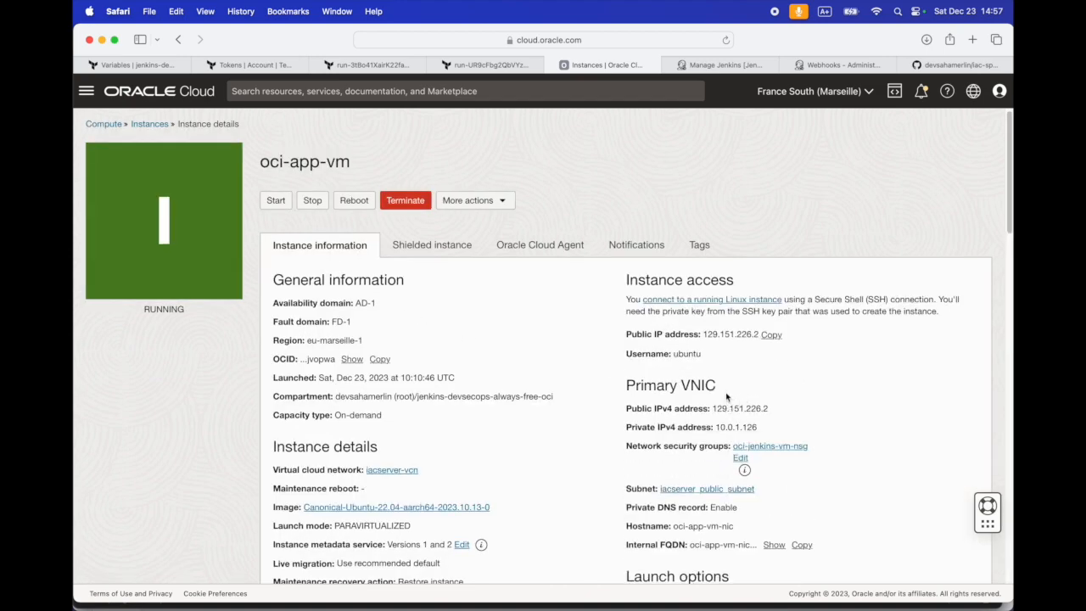
click(771, 334)
Step: Return to IntelliJ IDEA and replace the host address in local-file.md's scp command with 129.151.226.2
key(super+Tab)
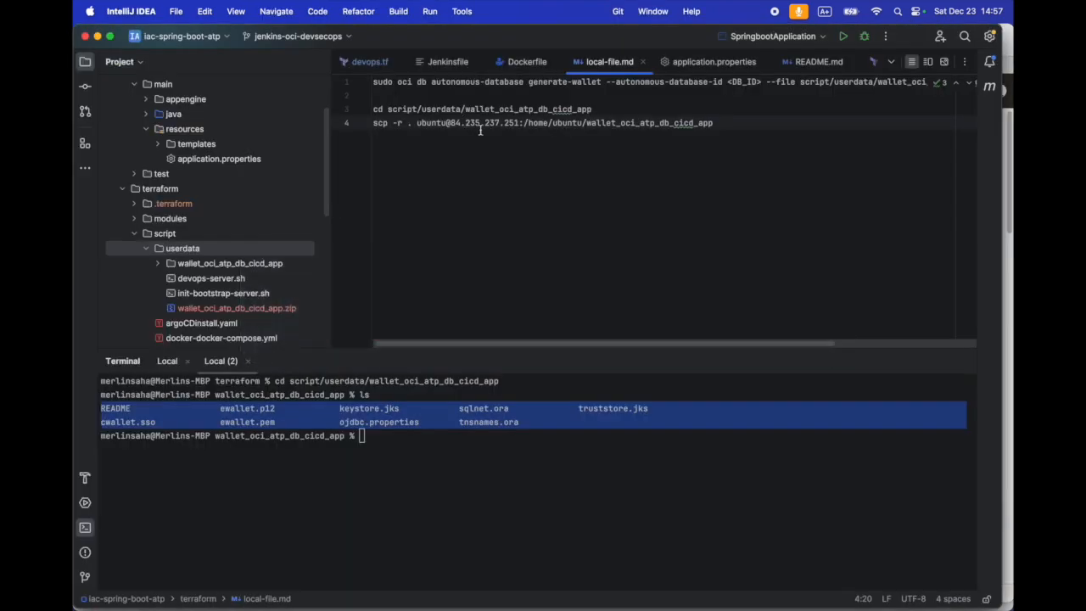
drag(450, 123, 518, 126)
key(super+v)
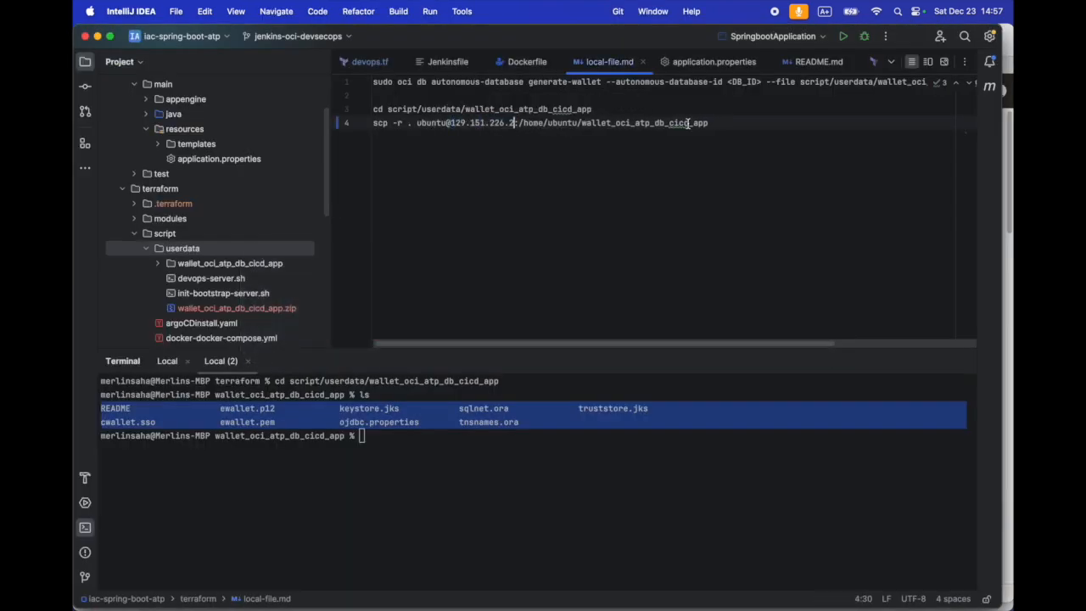
Step: Run the scp command from local-file.md in the terminal, accepting the host's authenticity with yes, to copy the wallet files to /home/ubuntu/wallet_oci_atp_db_cicd_app
drag(710, 124, 374, 123)
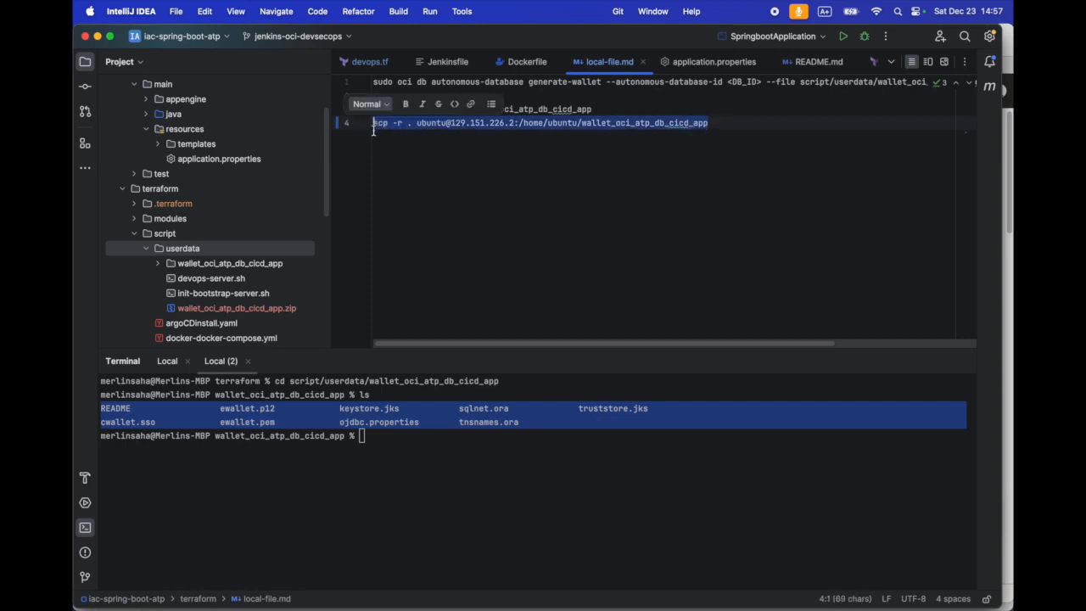
click(400, 486)
key(super+v)
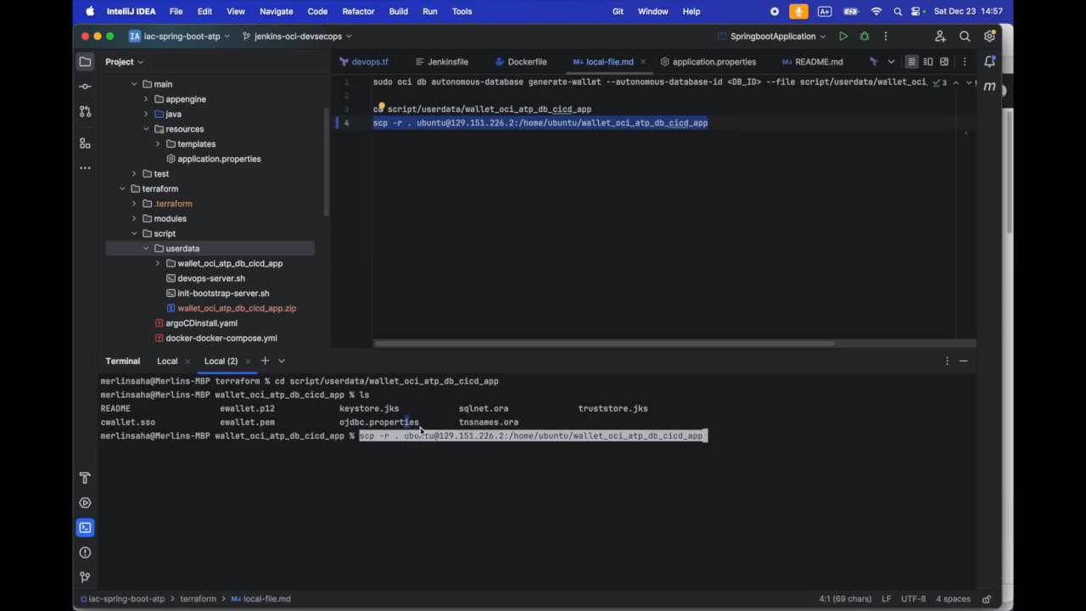
key(super+Tab)
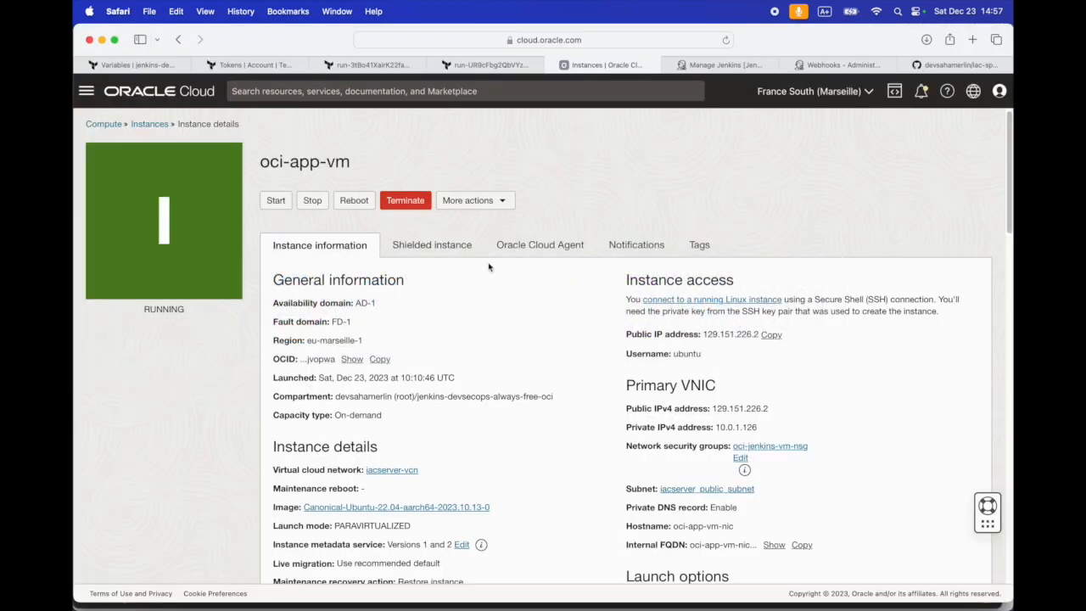
key(super+Tab)
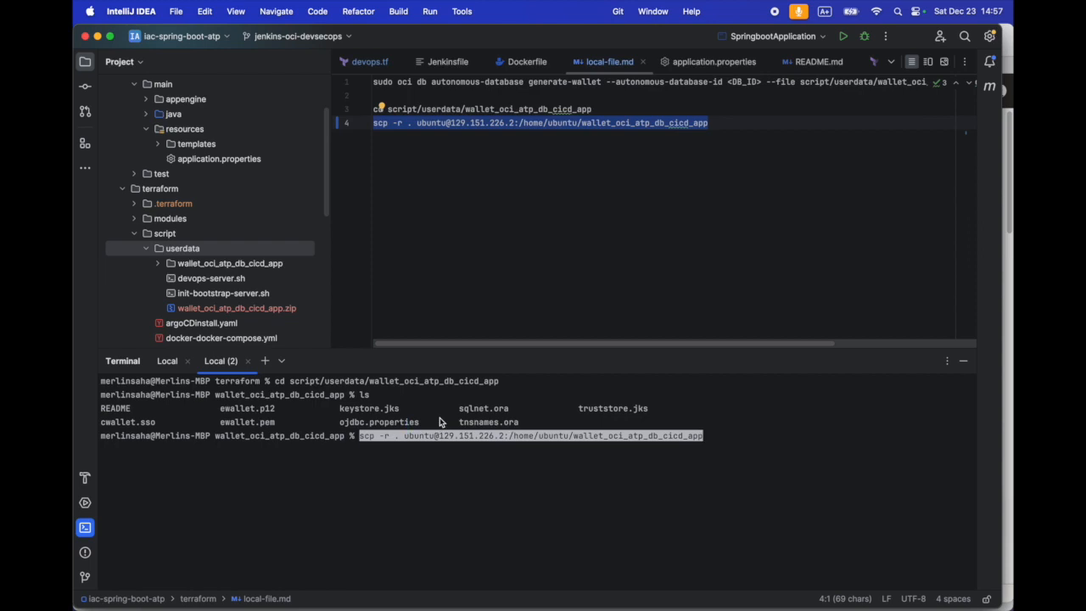
key(Return)
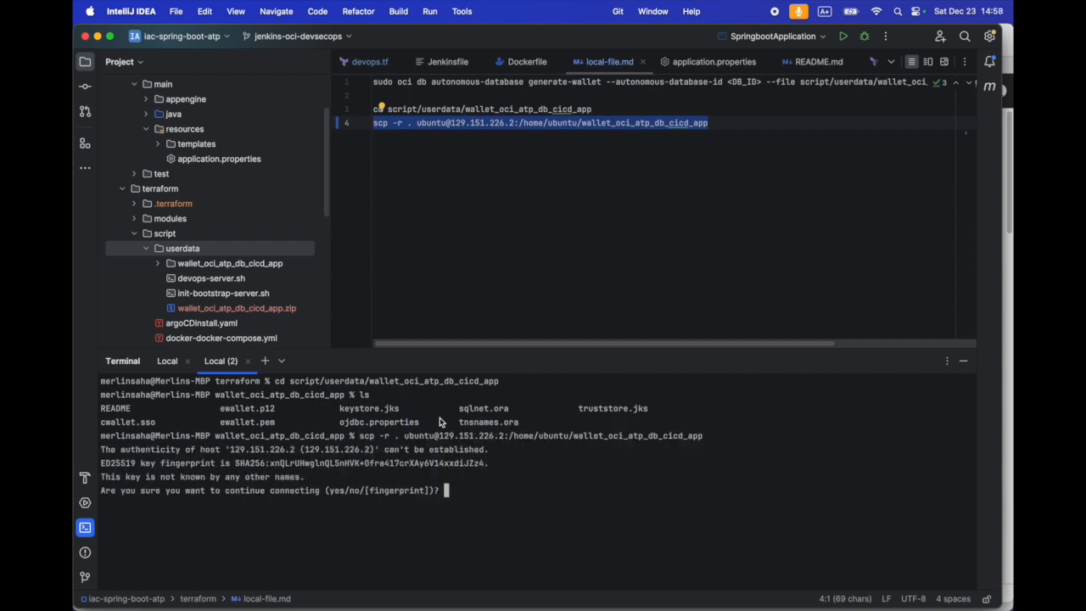
text(yes)
key(Return)
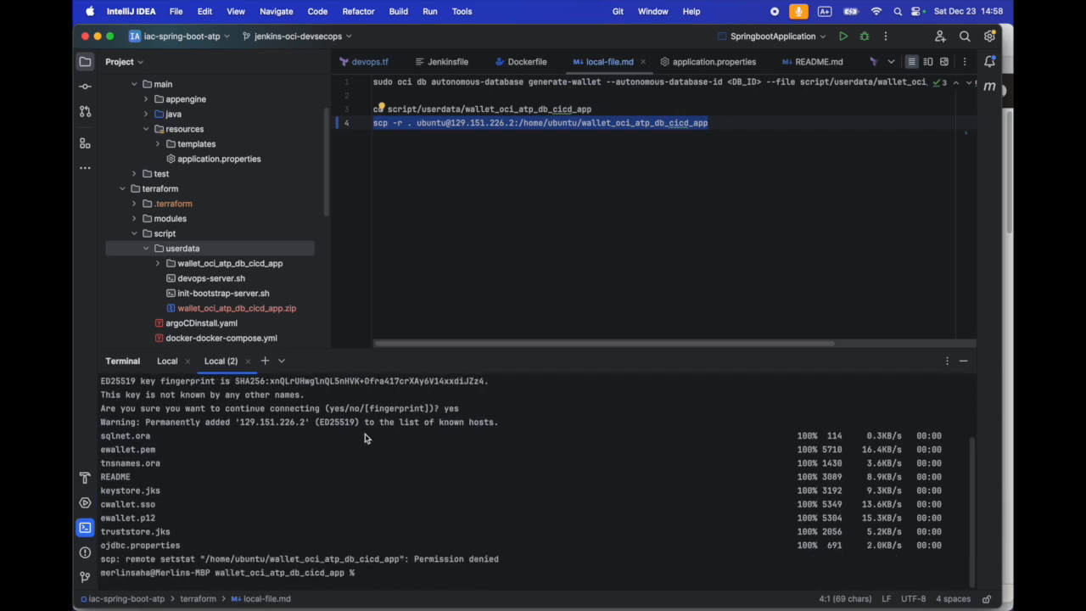
scroll(366, 454, up, 1)
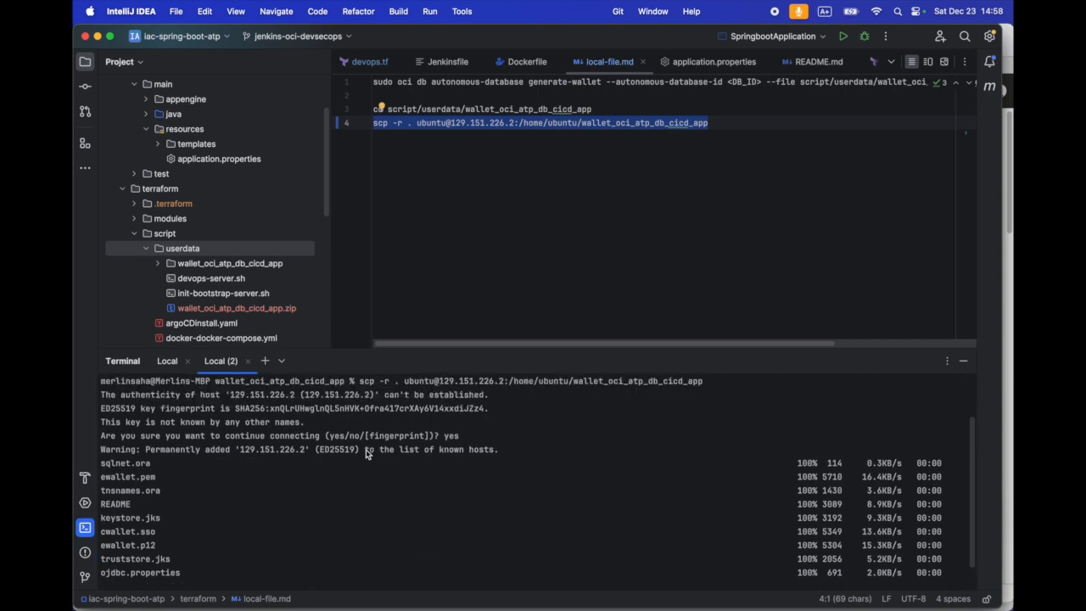
Step: Clear the terminal output with the clear command
click(435, 298)
click(725, 121)
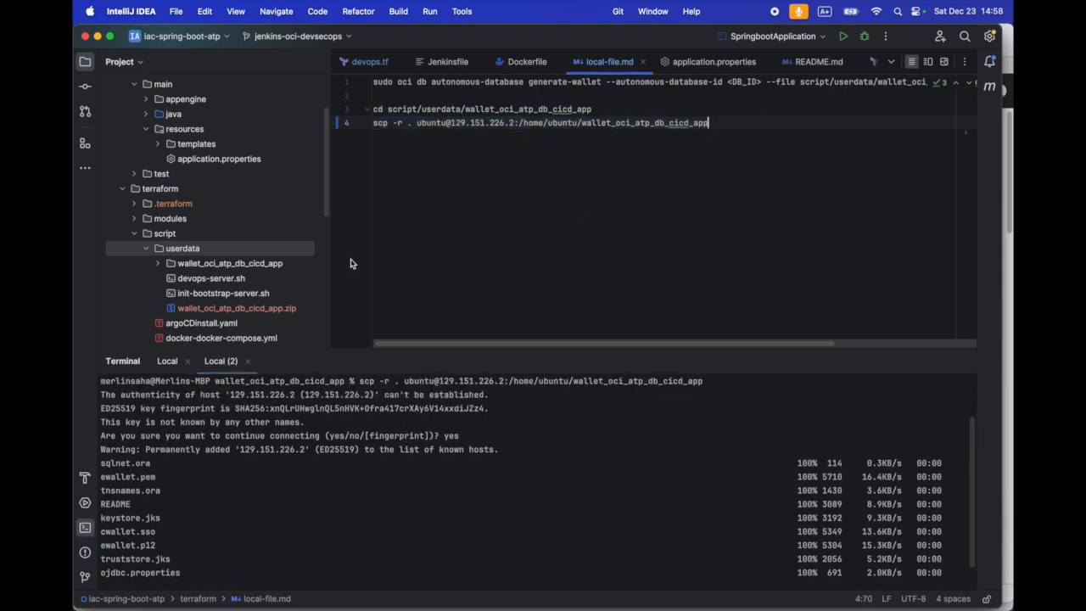
click(225, 264)
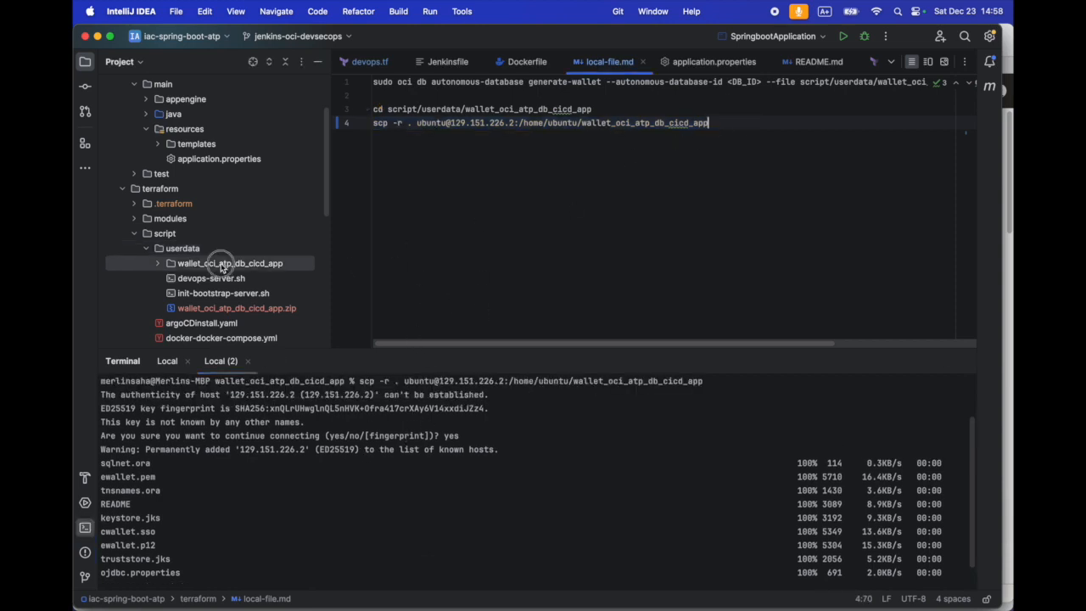
click(503, 471)
text(clear)
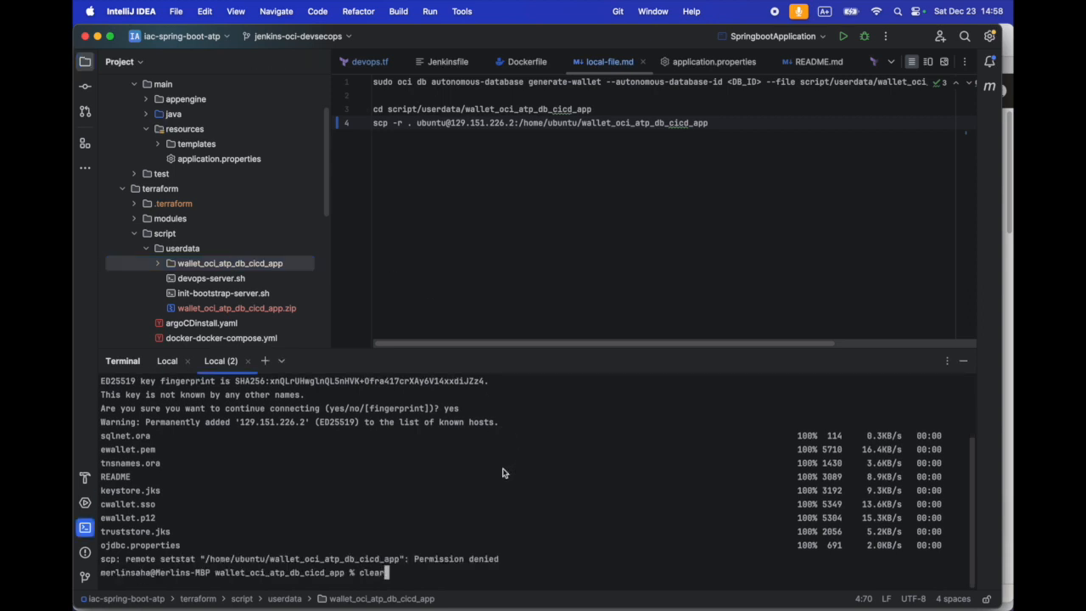
key(Return)
Step: Move the terminal up one directory to the userdata folder with cd ..
click(219, 267)
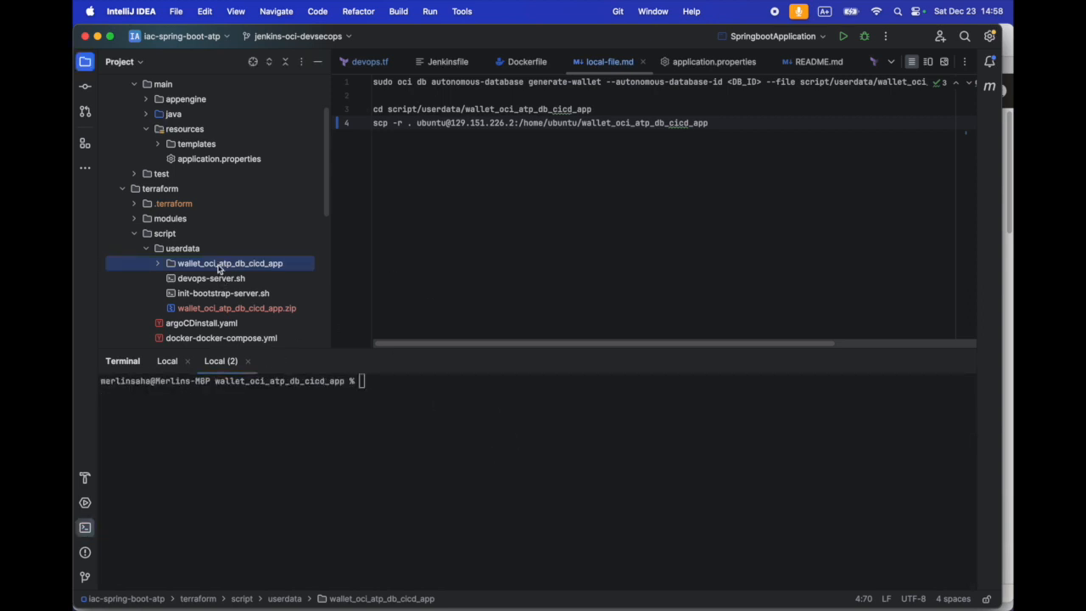
text(cd .)
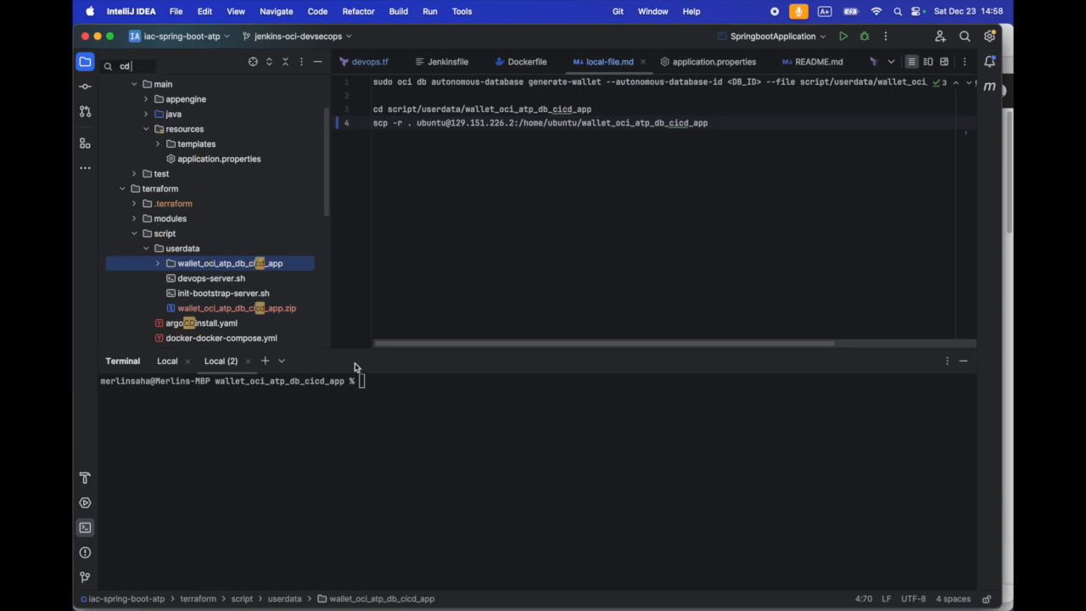
drag(270, 311, 453, 419)
click(453, 419)
text(cd ..)
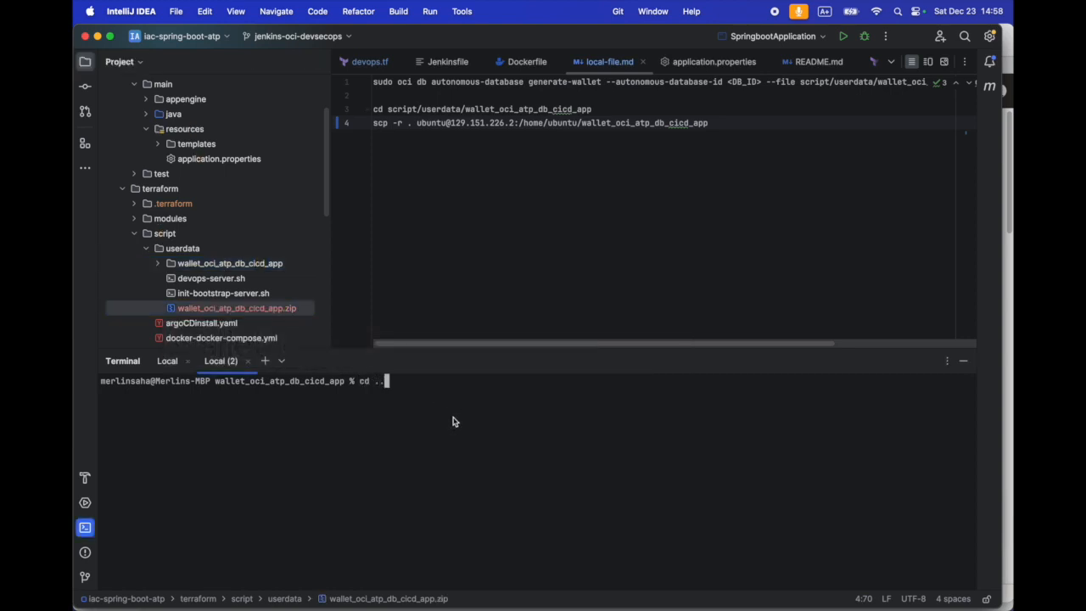
key(Return)
Step: Delete the extracted wallet_oci_atp_db_cicd_app folder from userdata in the project tree
click(240, 267)
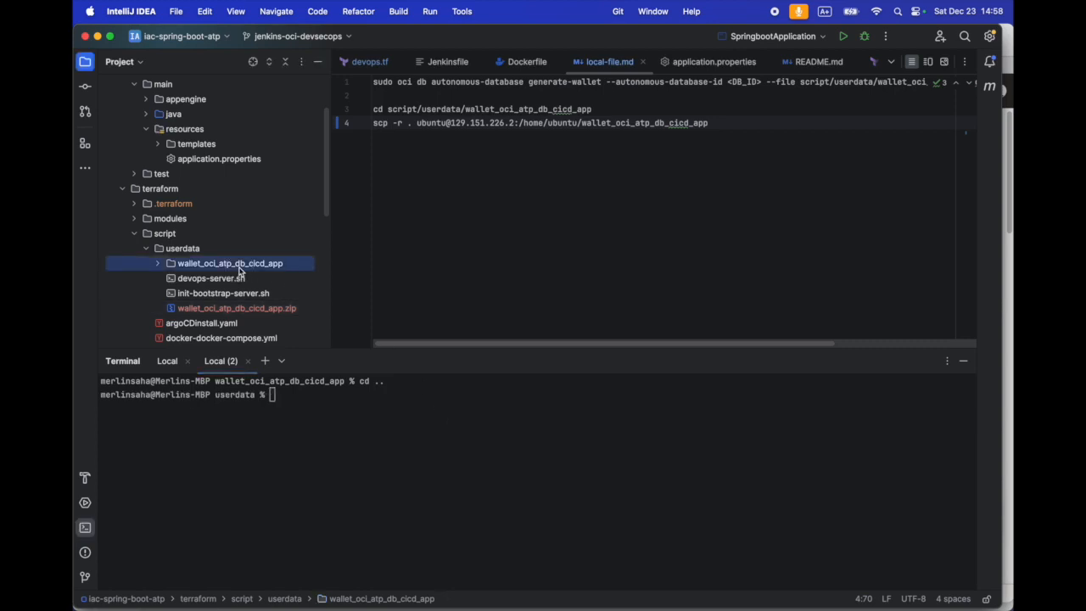
right_click(239, 267)
click(286, 460)
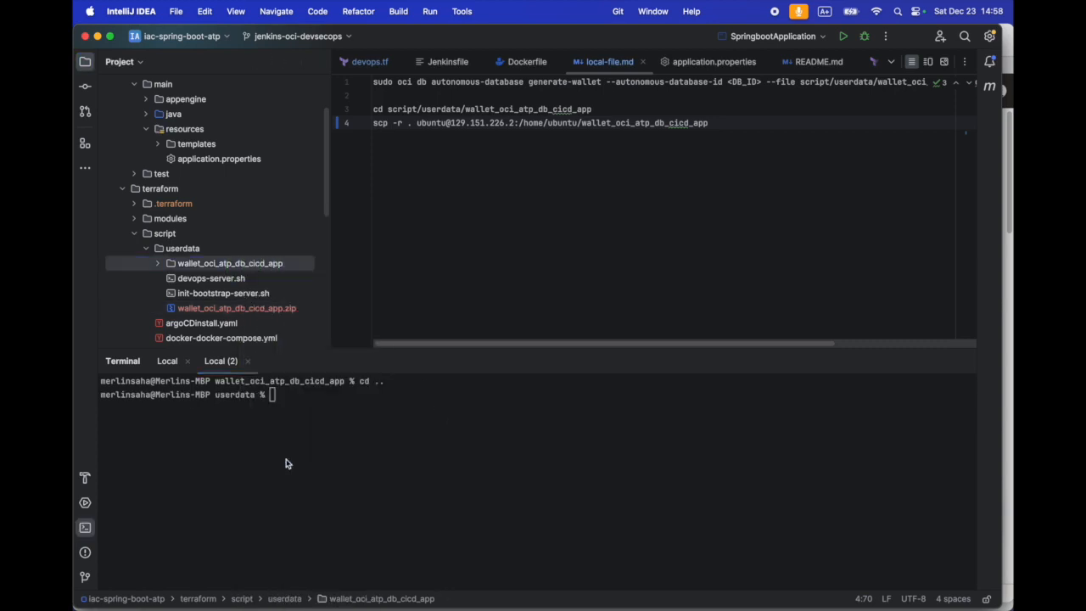
click(630, 261)
Step: Remove wallet_oci_atp_db_cicd_app.zip with sudo rm in the terminal, and collapse the userdata and script folders in the project tree
click(238, 292)
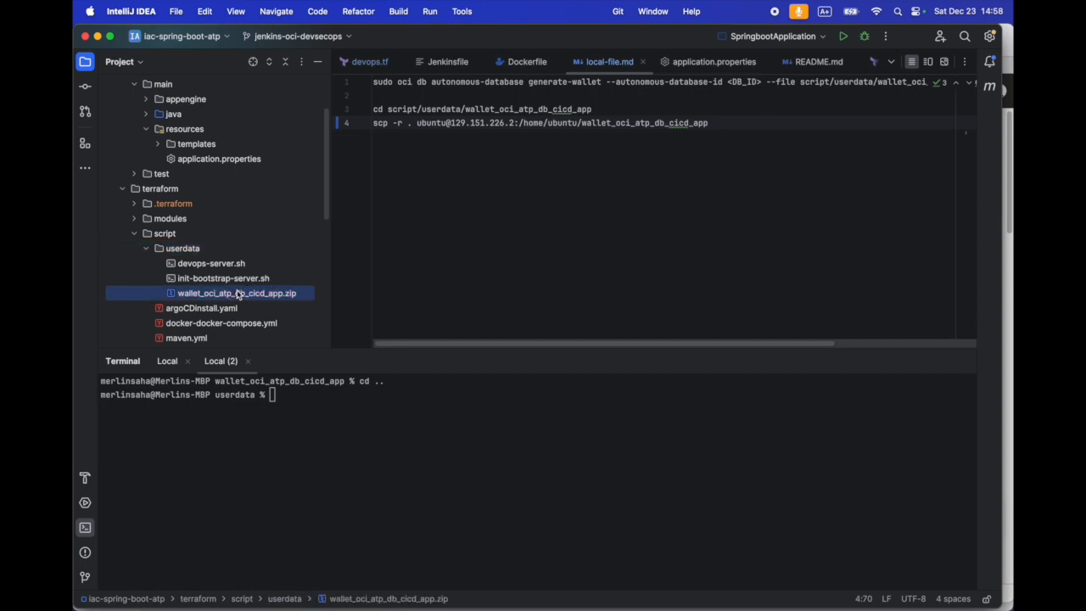
click(328, 416)
text(sudo rm )
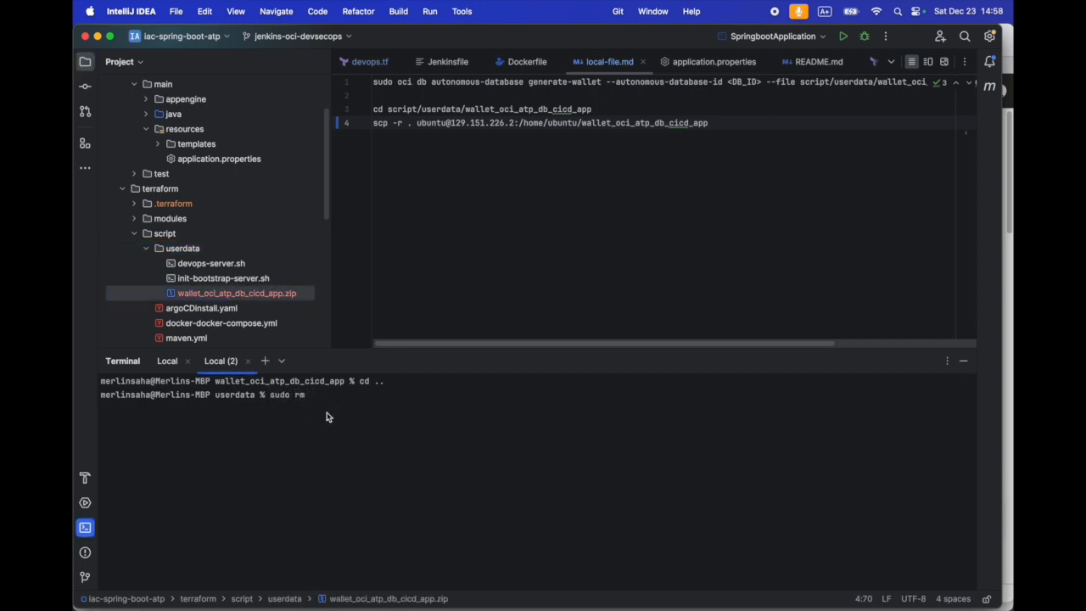
text(wa)
key(Tab)
key(Return)
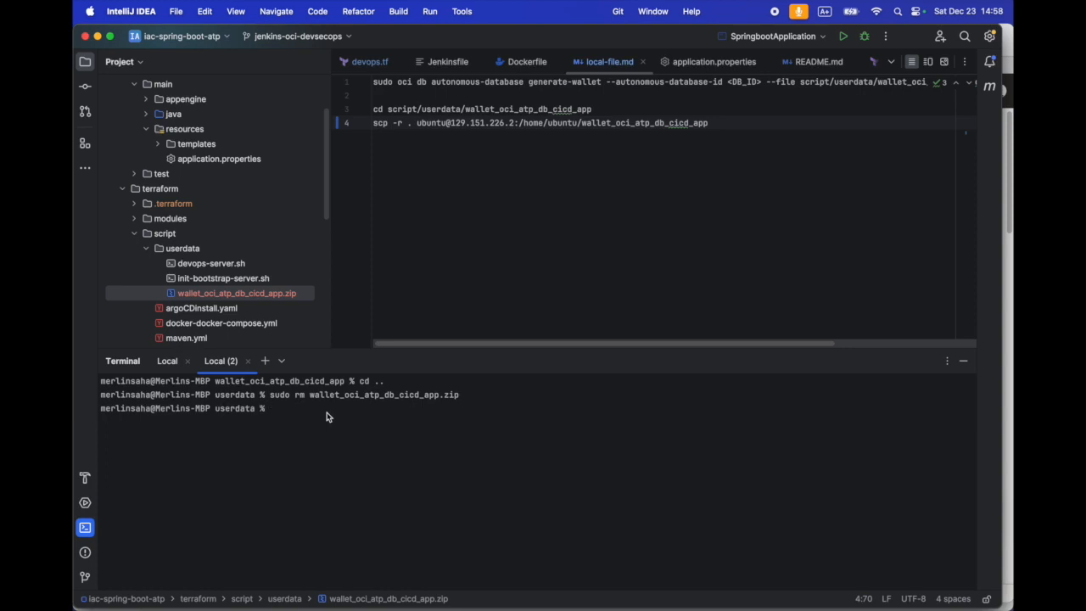
click(146, 249)
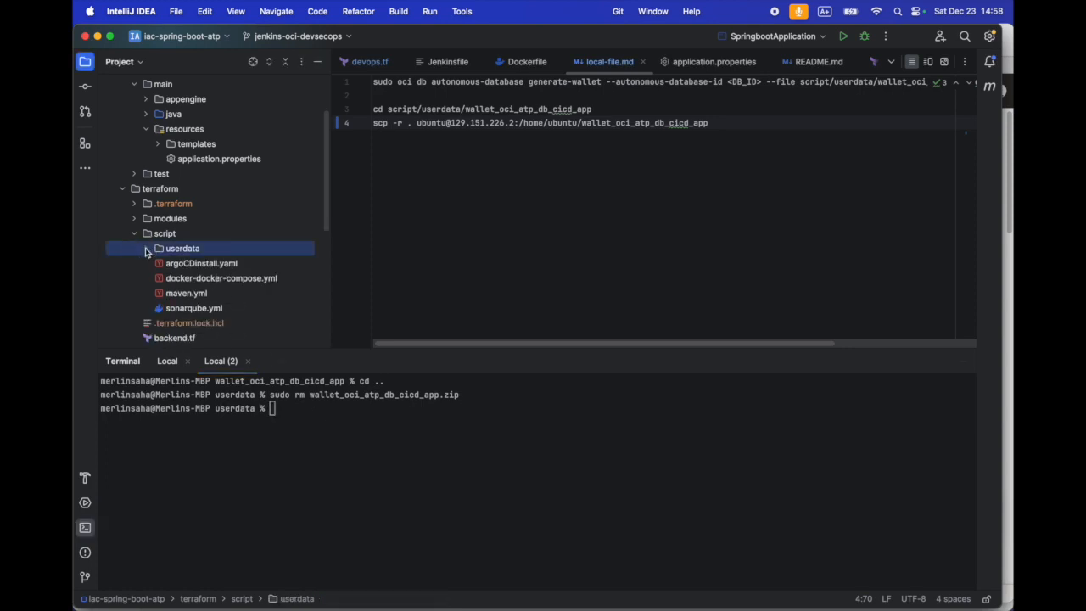
click(135, 236)
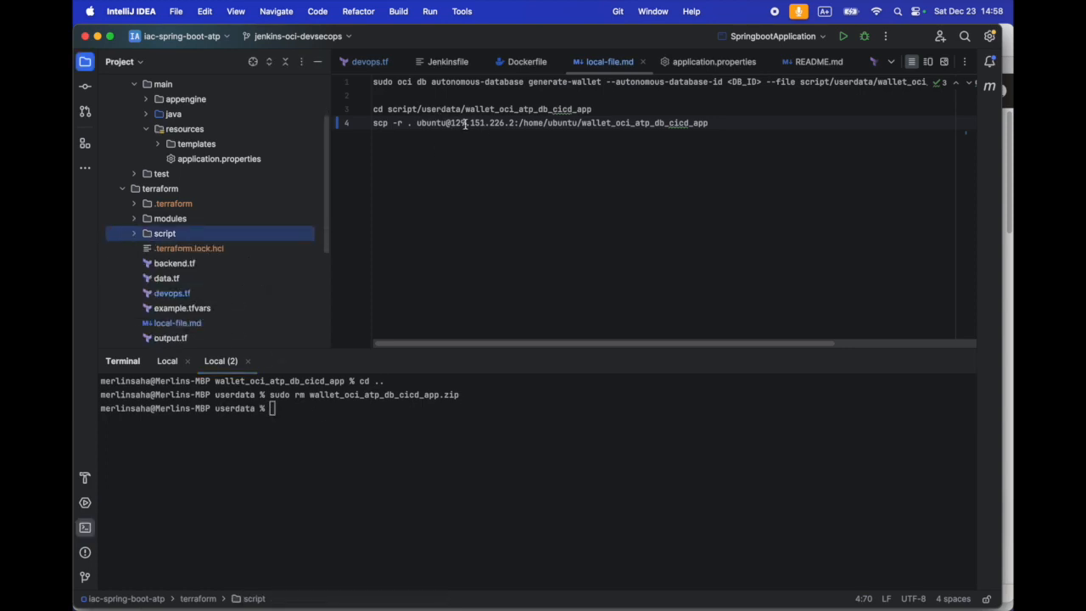
Step: Check application.properties, switch to Jenkins, and examine the branch and script path settings in the Demo-DevSecOps-OCI-Jenkins pipeline's configuration
click(701, 63)
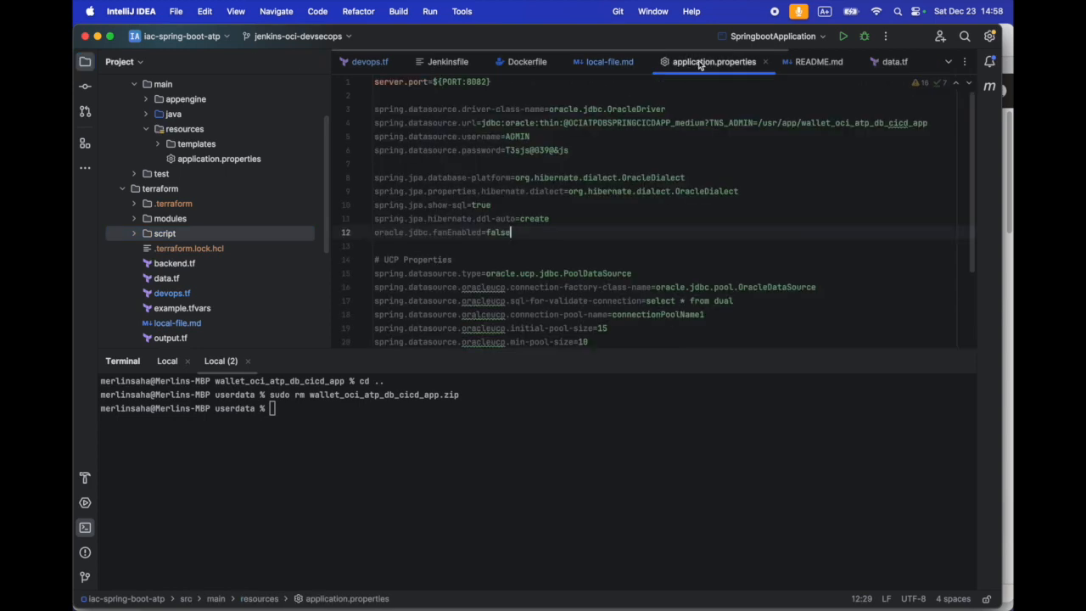
click(582, 153)
key(super+Tab)
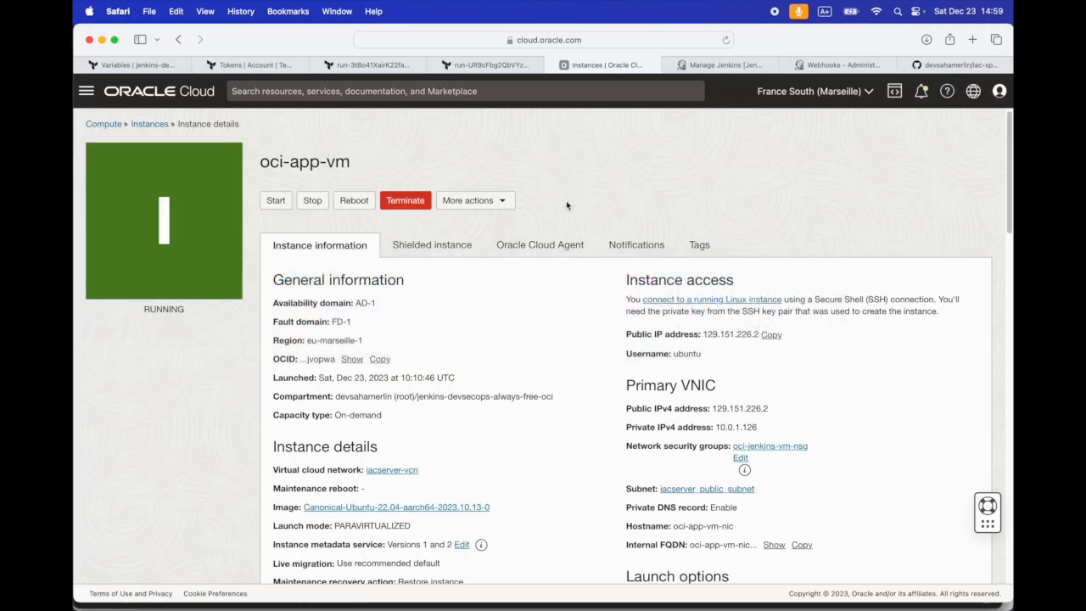
click(717, 65)
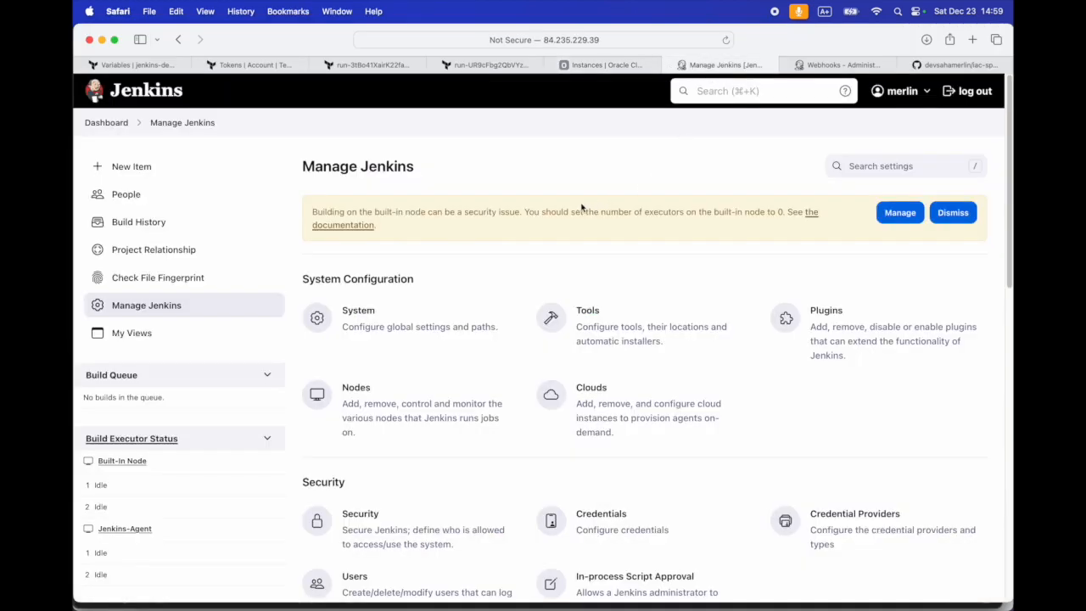
click(118, 124)
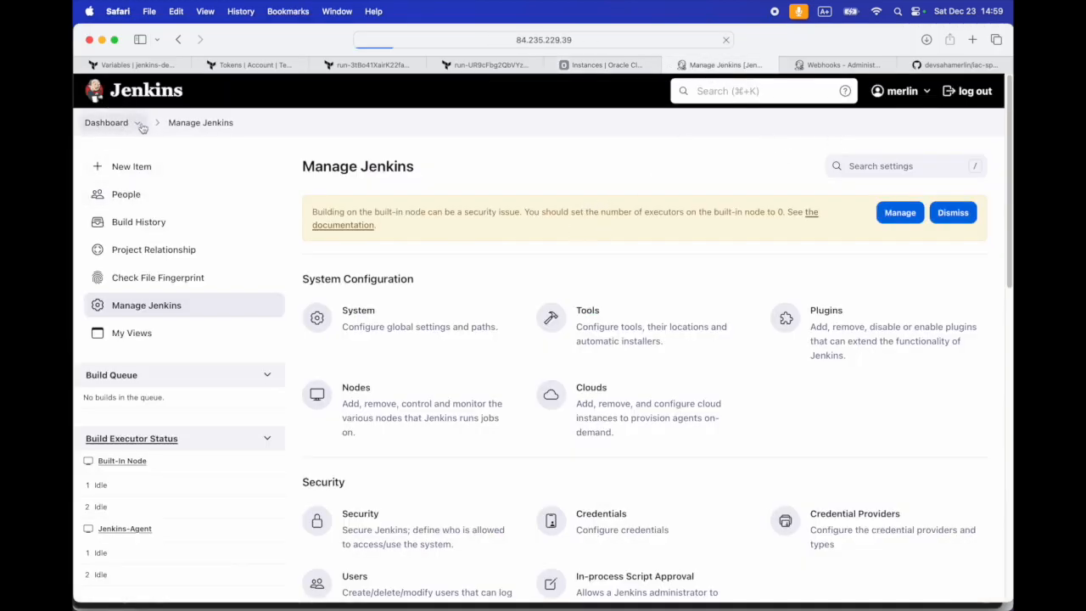
click(444, 267)
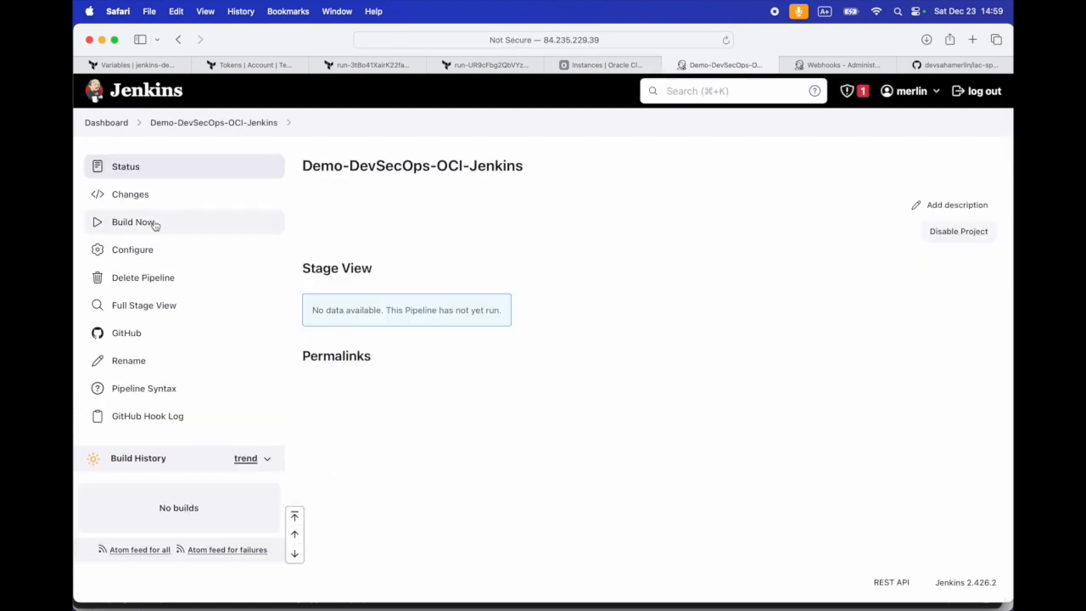
click(142, 251)
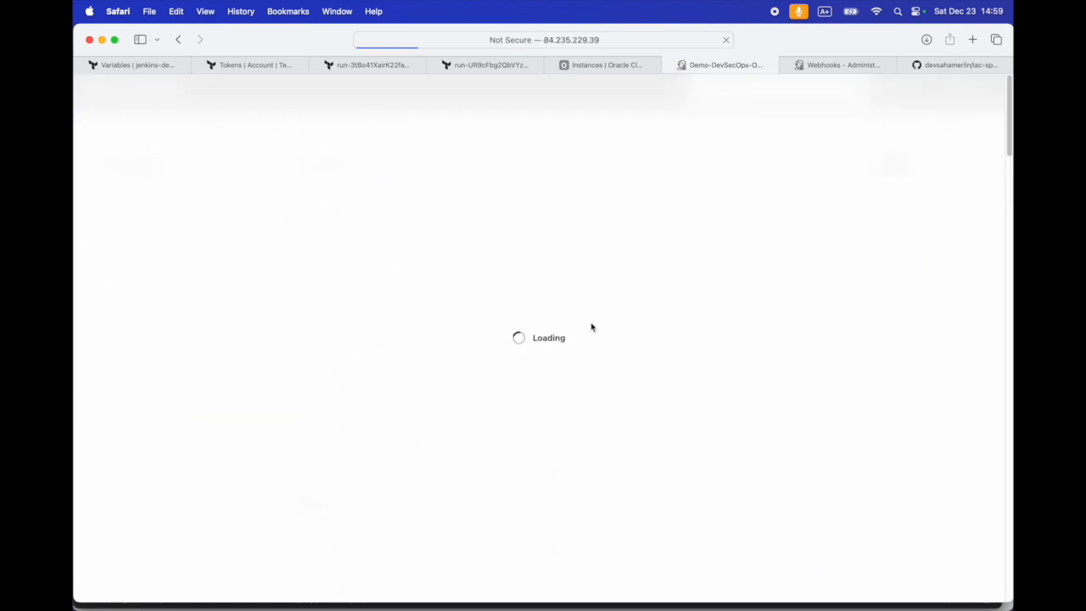
scroll(593, 329, down, 20)
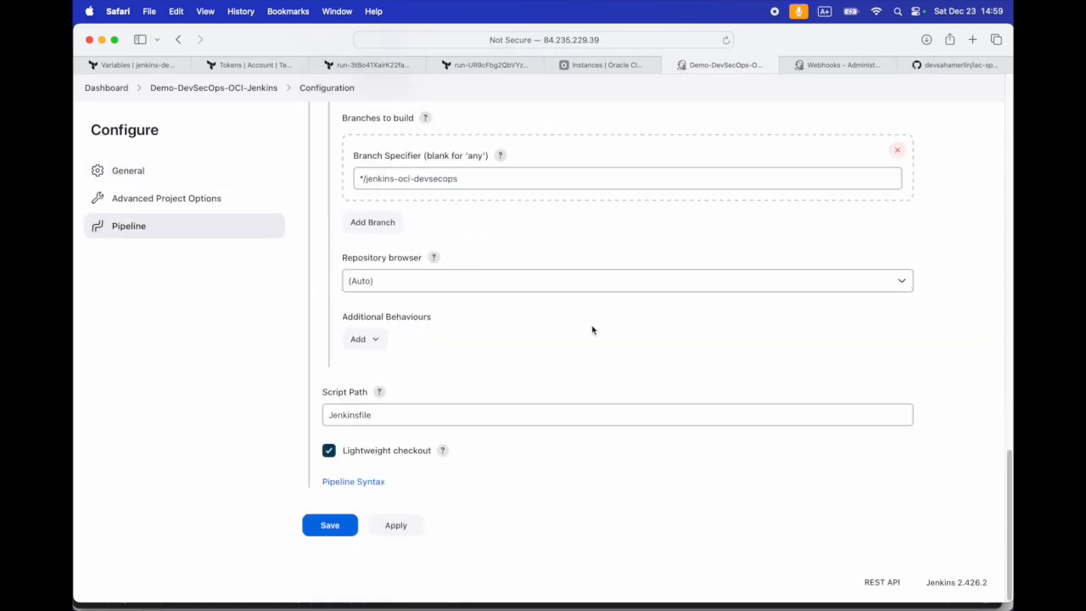
Step: Recheck the Jenkins branch settings, then switch to GitHub Desktop and review the pending diffs of devops.tf and local-file.md
scroll(594, 330, up, 5)
scroll(593, 329, down, 5)
key(super+Tab)
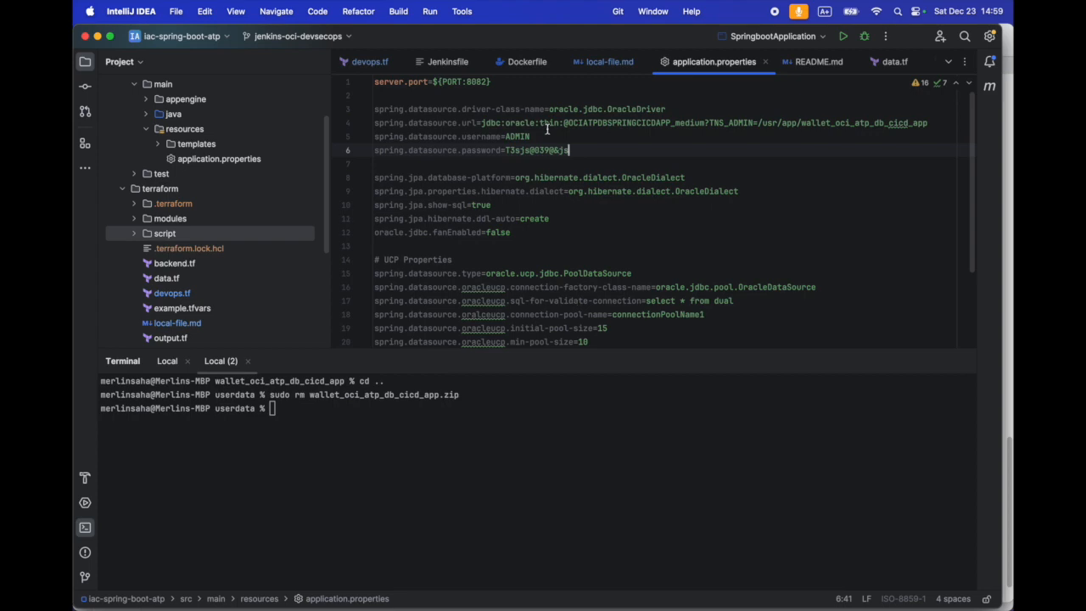
key(super+Tab)
key(super+Tab)
key(super+Tab)
key(super+Tab)
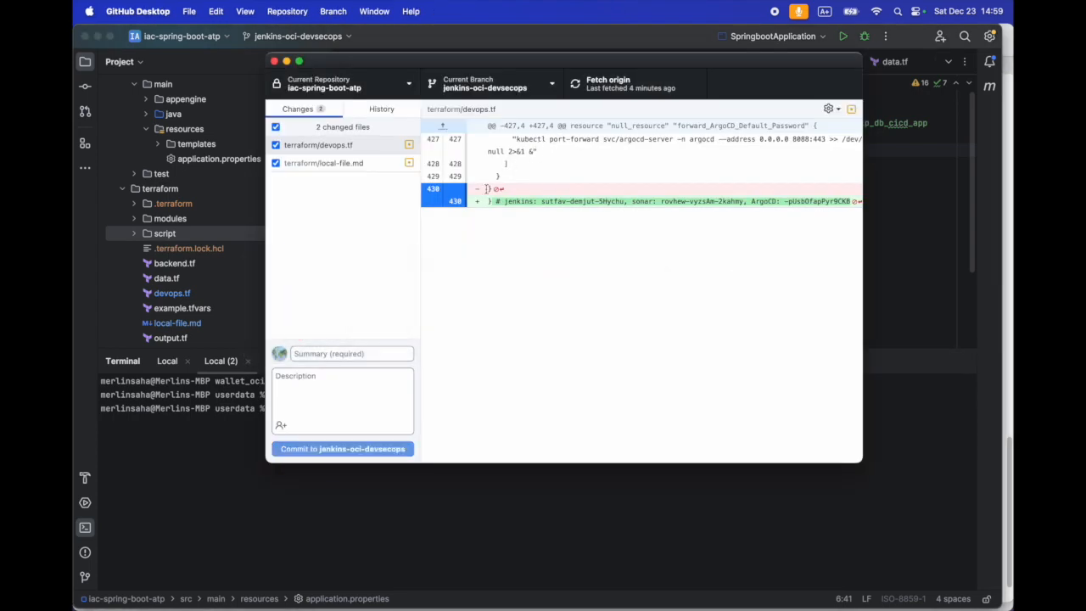
click(349, 164)
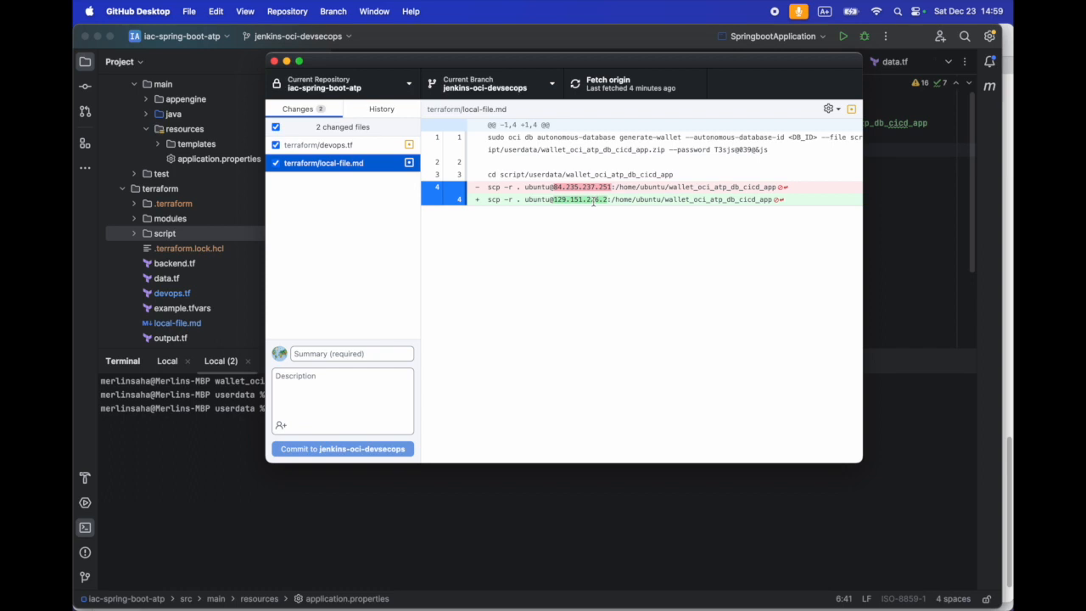
Step: Return to Safari and open the terraform folder of the iac-spring-boot-atp repository on GitHub to check its files
key(super+Tab)
key(super+Tab)
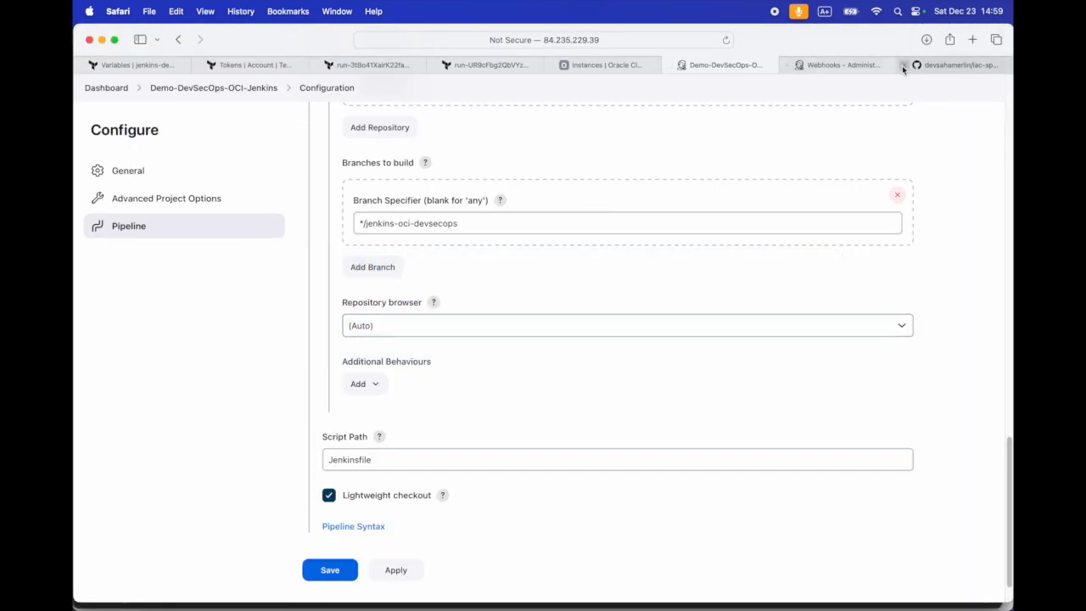
click(906, 65)
scroll(226, 315, down, 3)
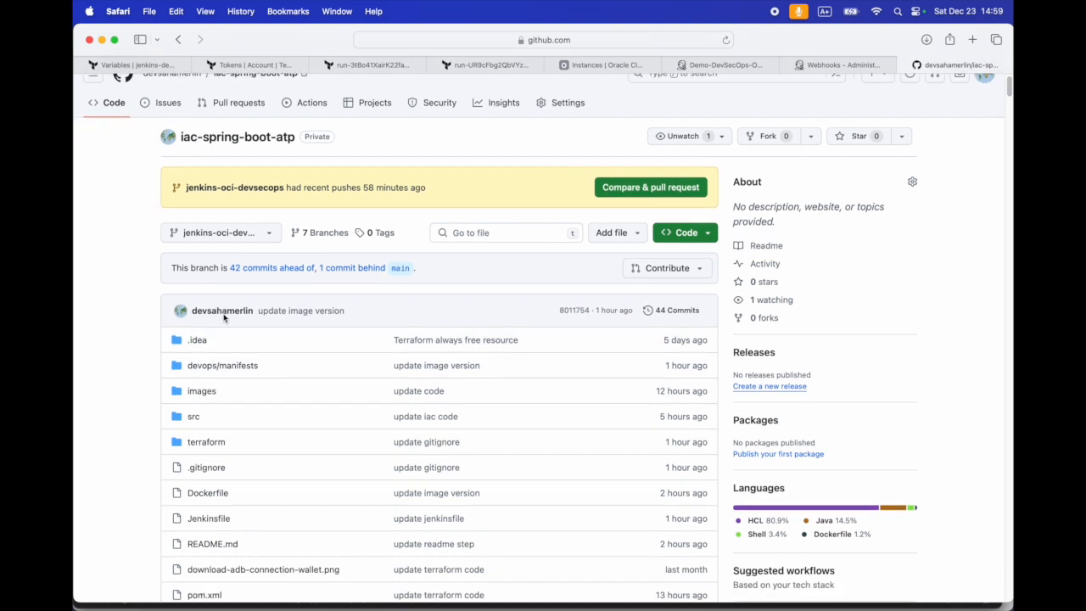
click(200, 387)
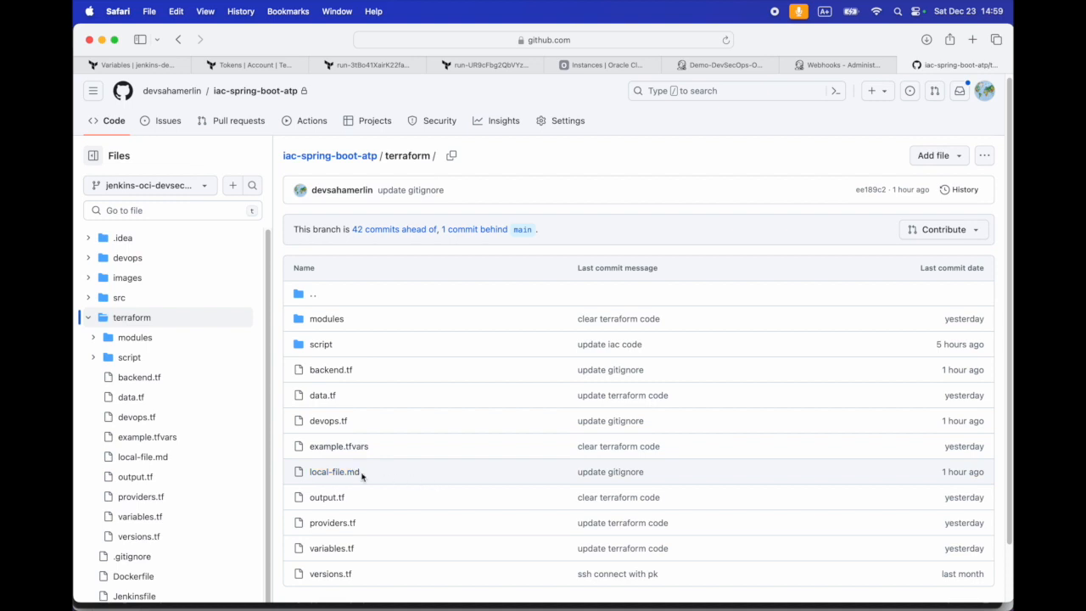
Step: Switch to IntelliJ IDEA and open local-file.md in the editor
key(super+Tab)
key(super+Tab)
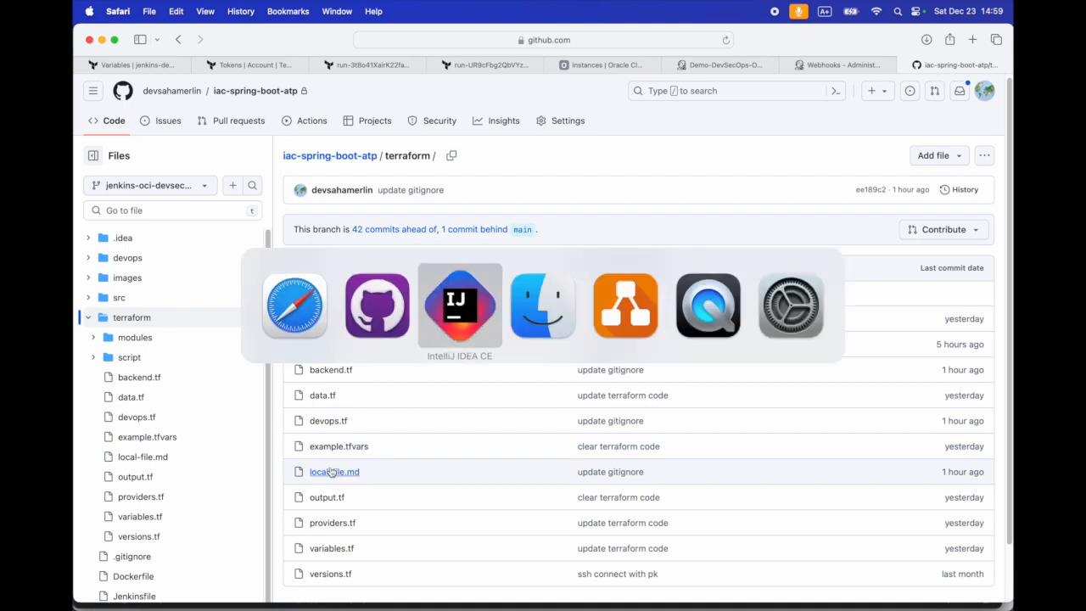
click(612, 62)
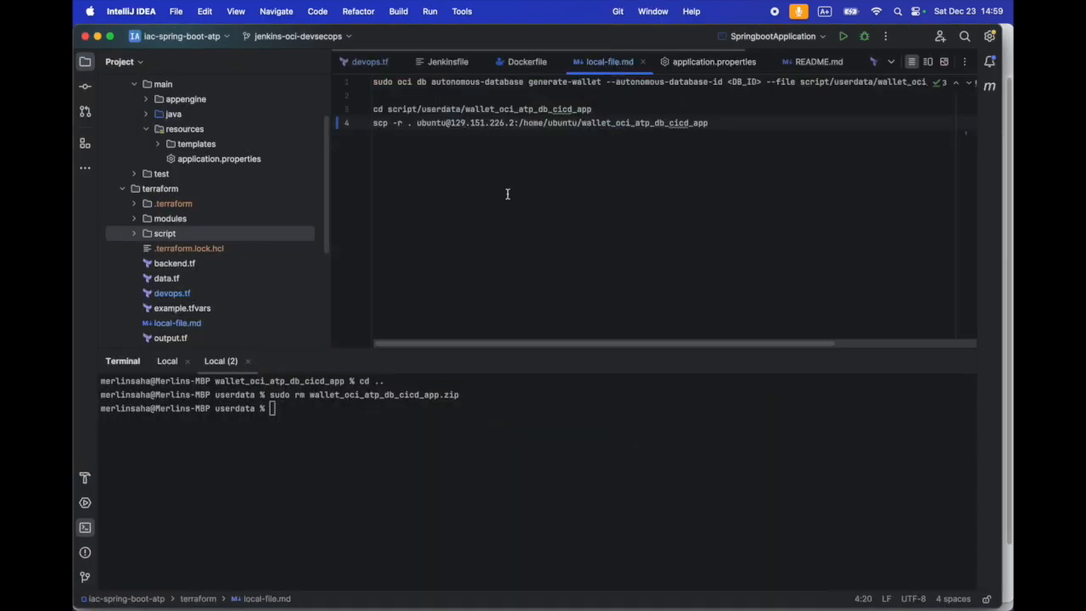
click(489, 97)
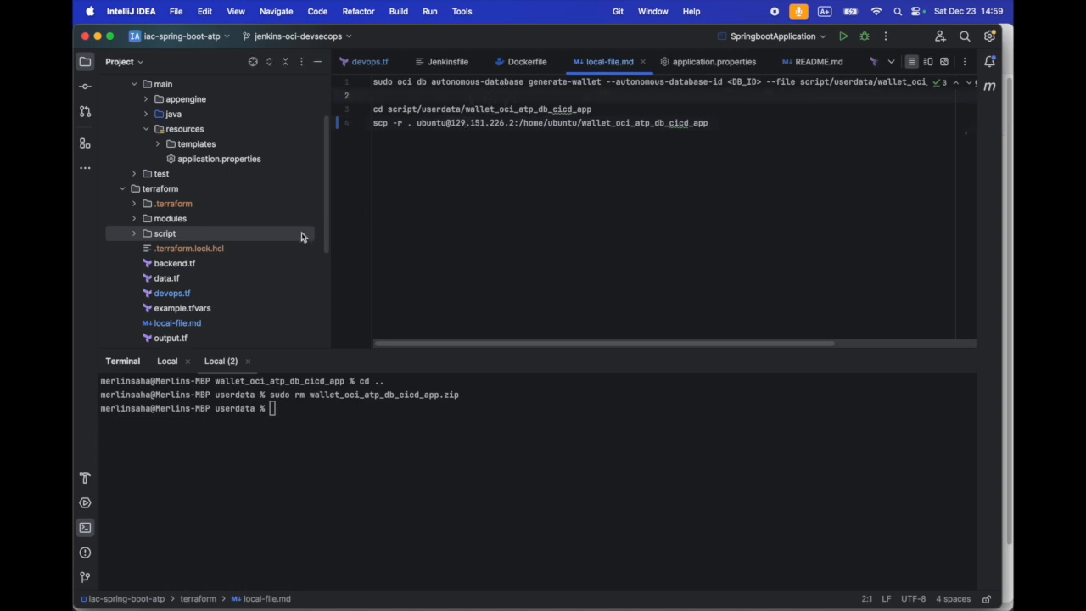
Step: Select all text in local-file.md, and delete the file from the terraform folder despite its detected usage
scroll(195, 295, down, 5)
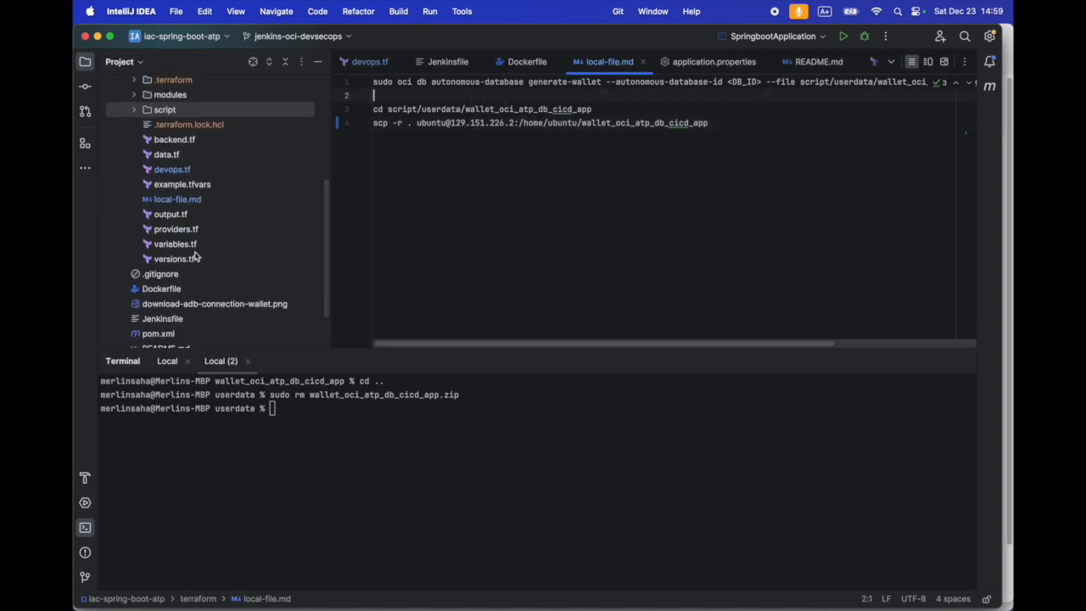
click(180, 200)
right_click(174, 199)
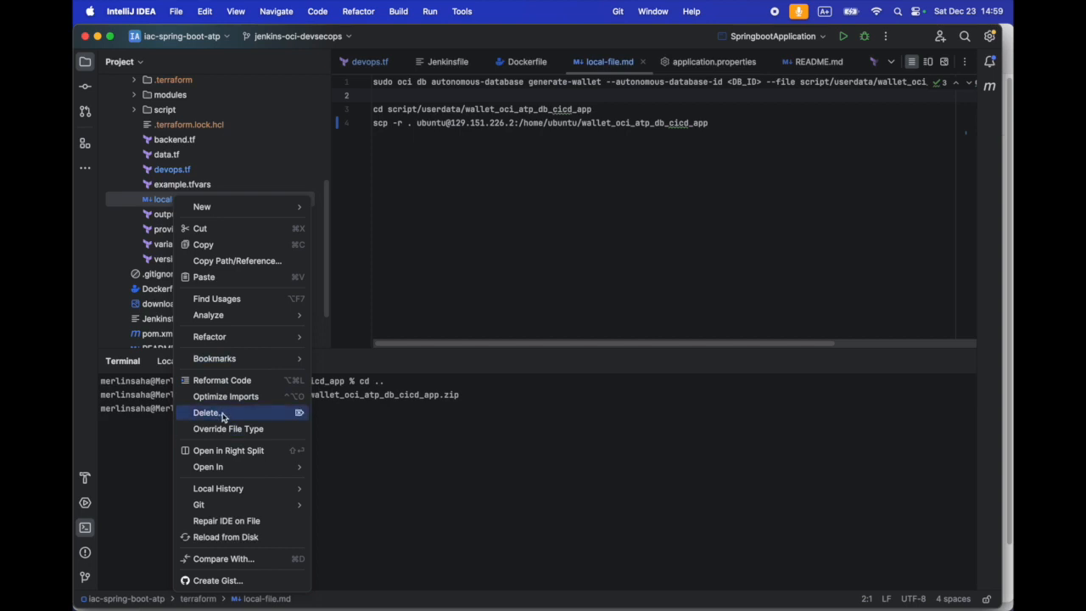
click(604, 111)
key(super+a)
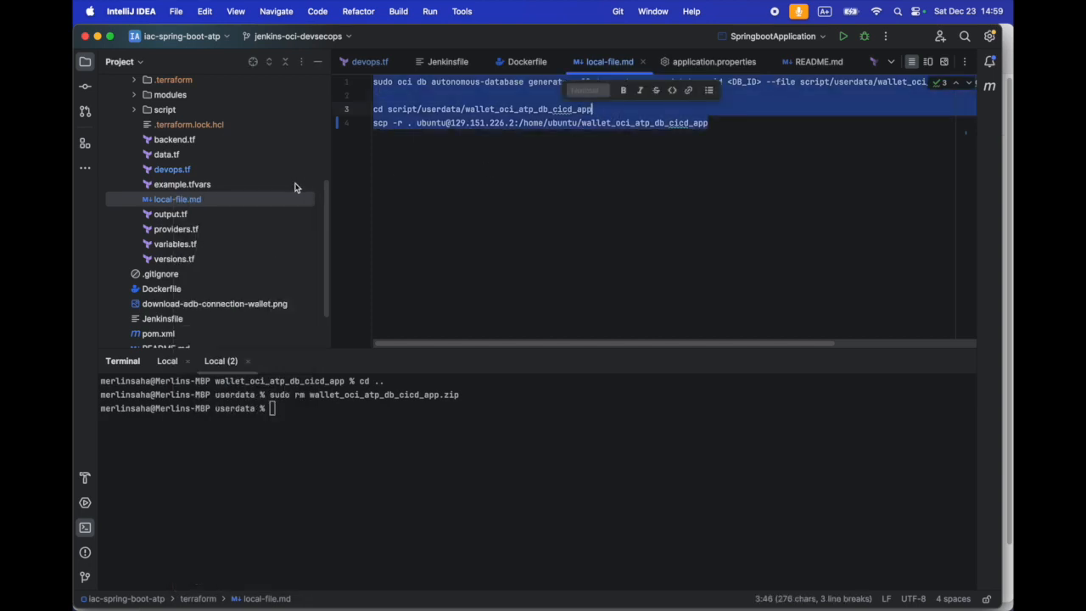
right_click(181, 200)
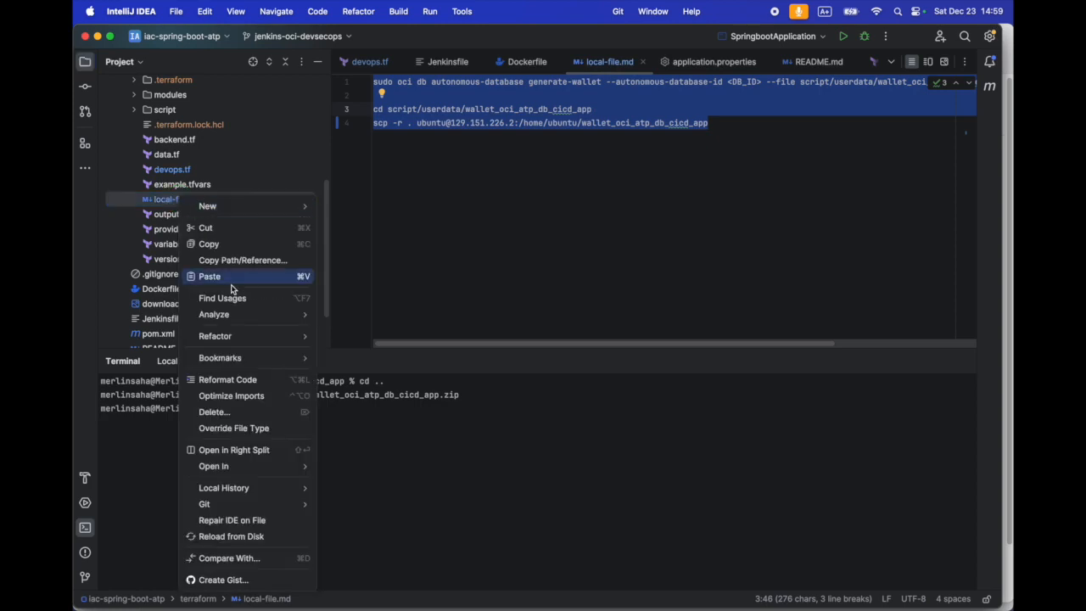
click(214, 411)
click(589, 349)
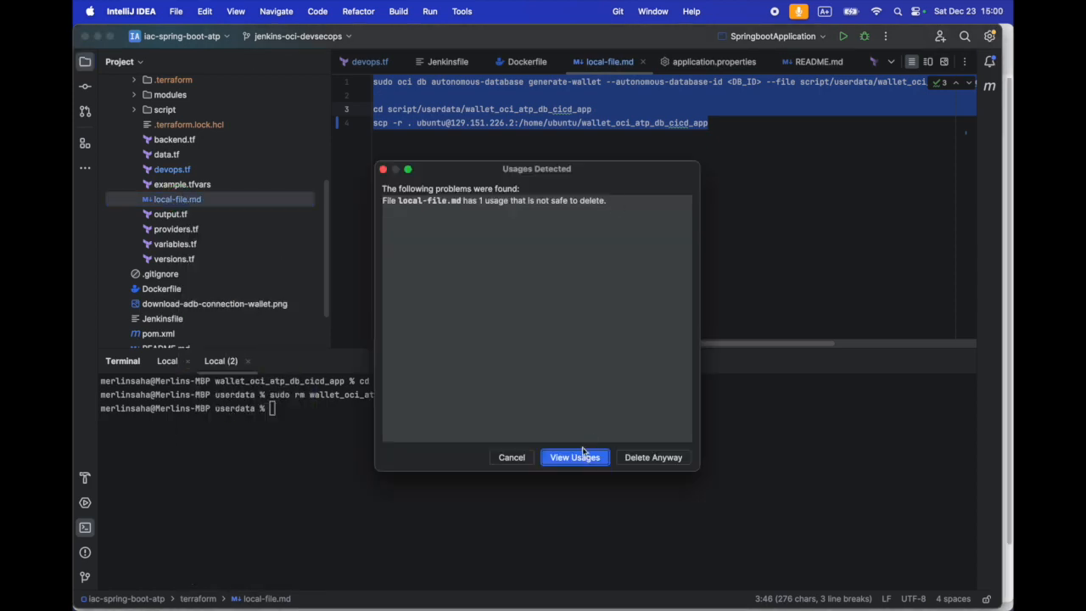
click(639, 459)
Step: Remove the comment containing the Jenkins, Sonar and ArgoCD passwords from the last line of devops.tf
click(460, 177)
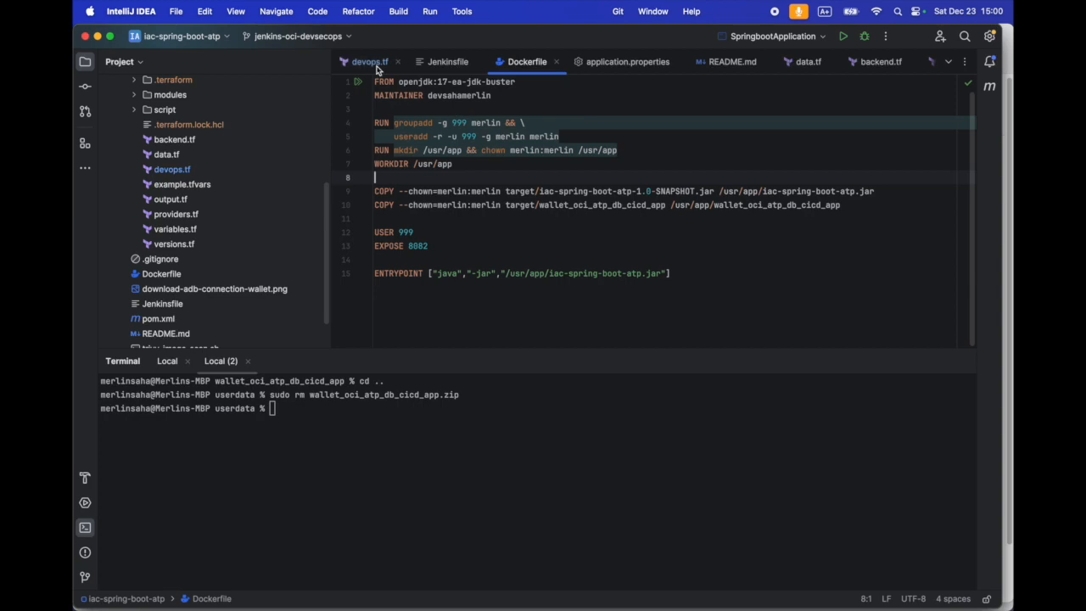
click(370, 61)
drag(811, 248, 392, 249)
key(BackSpace)
key(BackSpace)
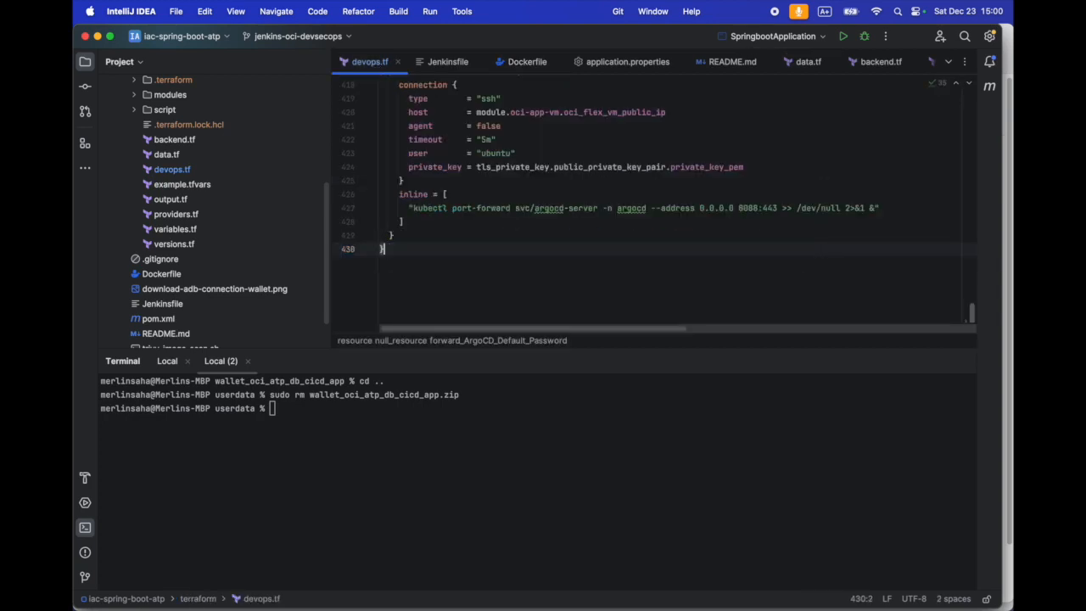
Step: In GitHub Desktop, commit the change to jenkins-oci-devsecops with the summary "delete sensitive data" and push it to origin
key(super+Tab)
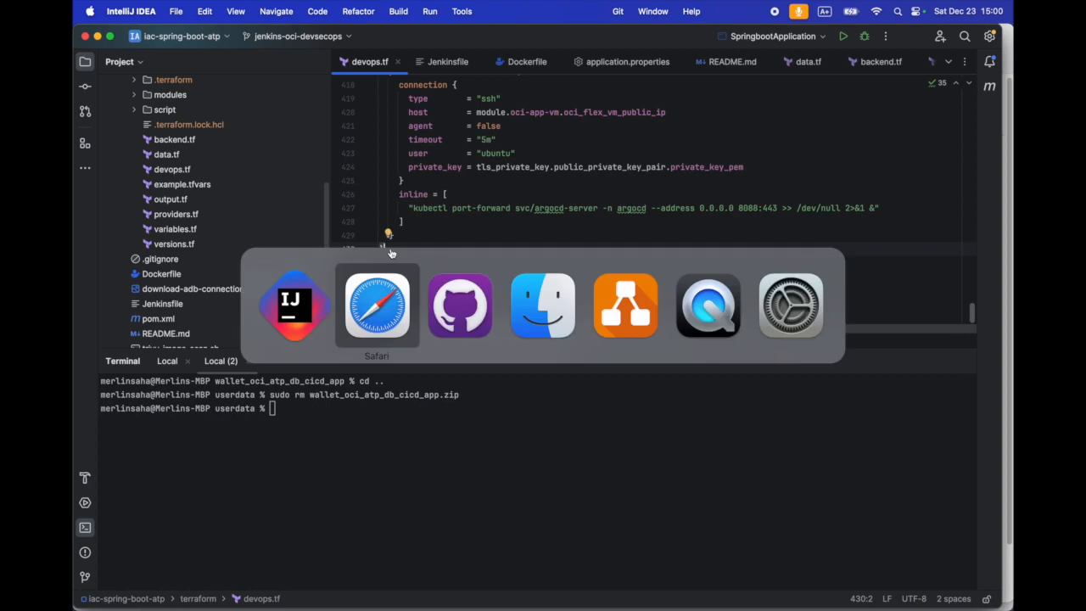
key(super+Tab)
click(320, 353)
text(delete sensitive data)
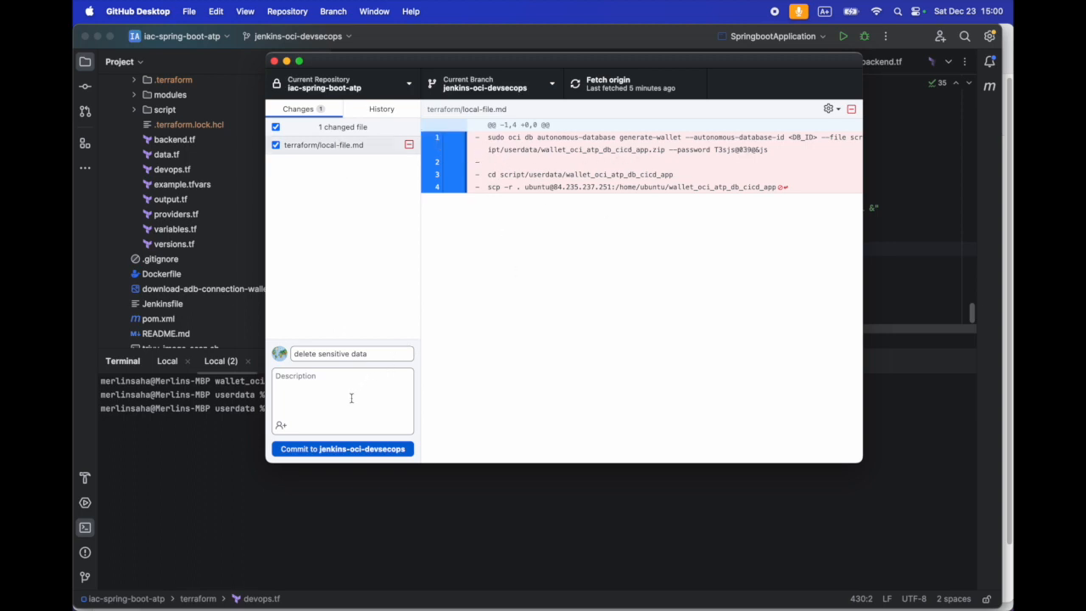
click(344, 448)
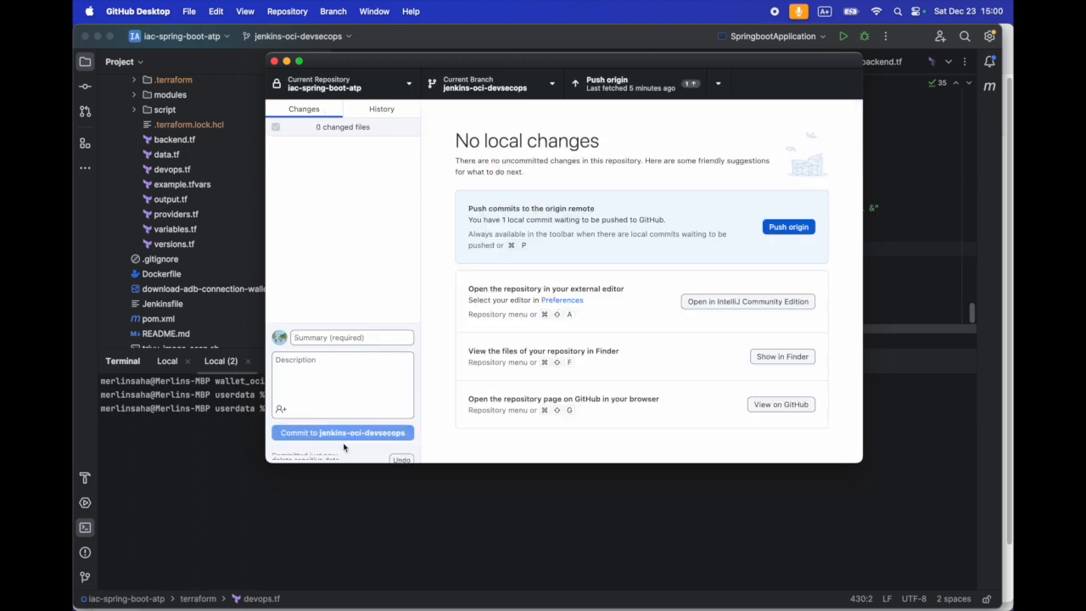
click(790, 228)
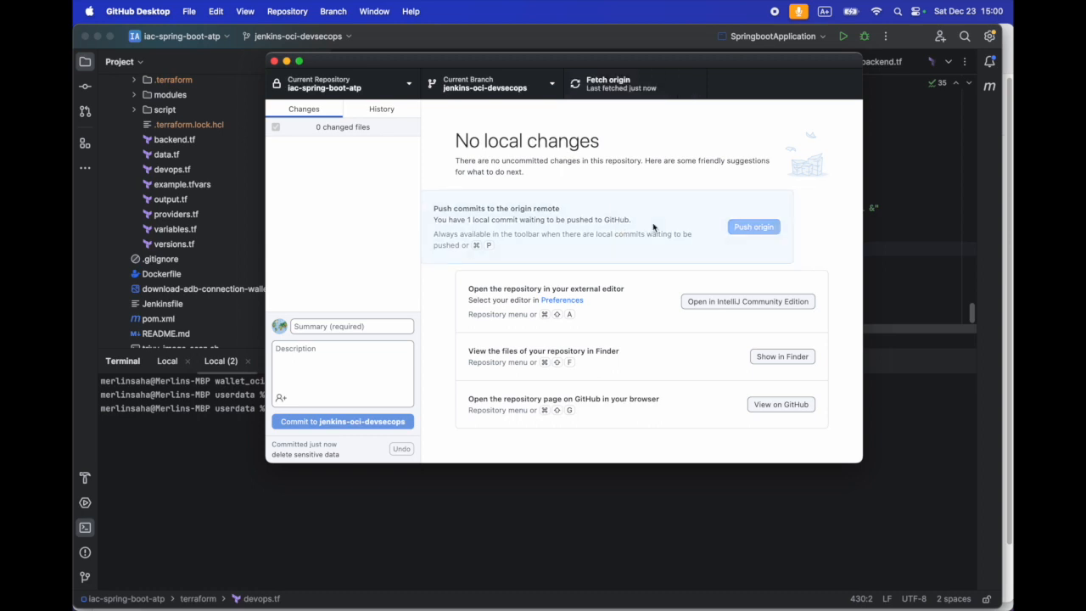
Step: Switch to draw.io and select the Jenkins icon in the DevSecOps pipeline diagram
key(super+Tab)
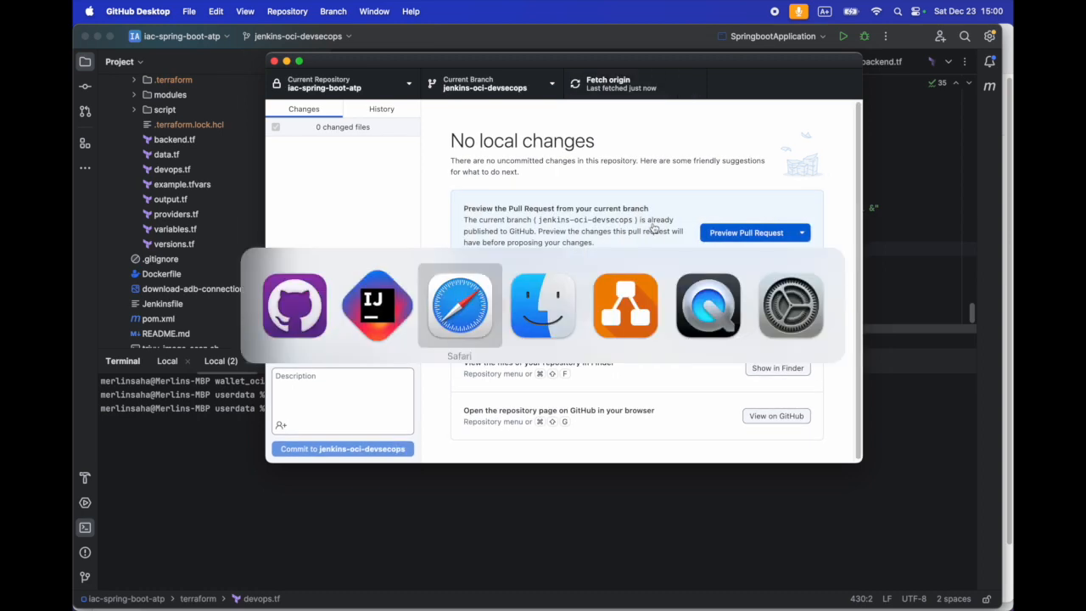
key(super+Tab)
Step: Return to Jenkins in Safari and open the console output of build #1 of Demo-DevSecOps-OCI-Jenkins at its end
key(super+Tab)
key(super+Tab)
key(super+Tab)
key(super+Tab)
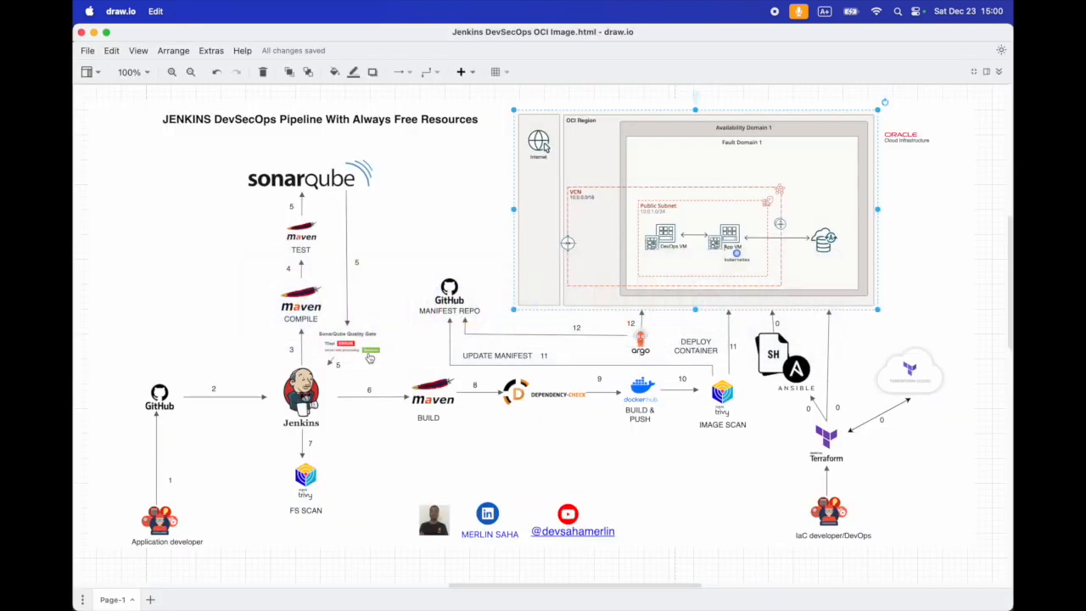
click(301, 392)
key(super+Tab)
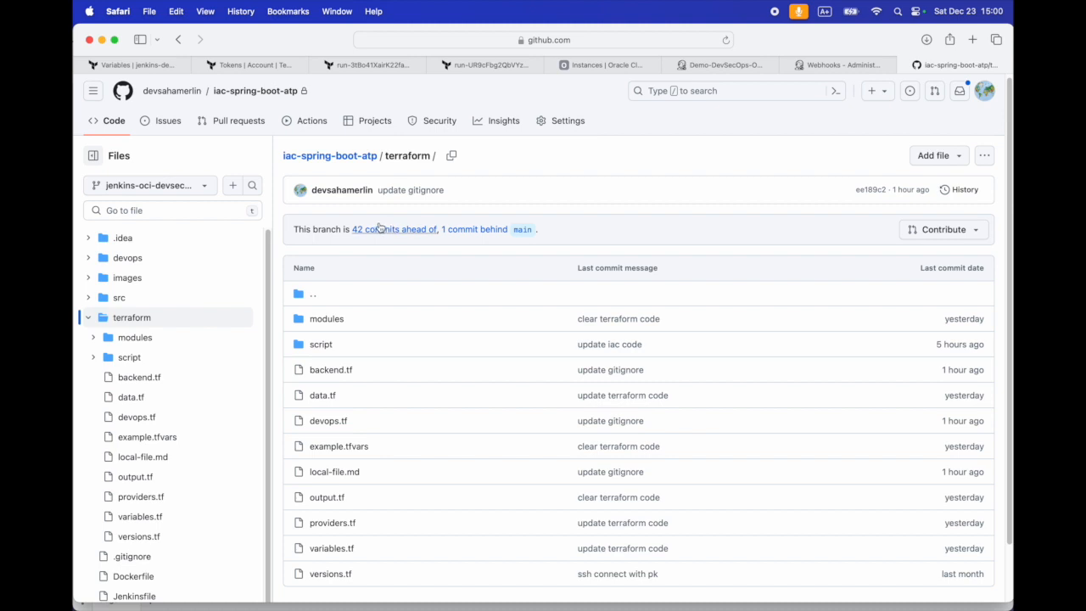
click(679, 67)
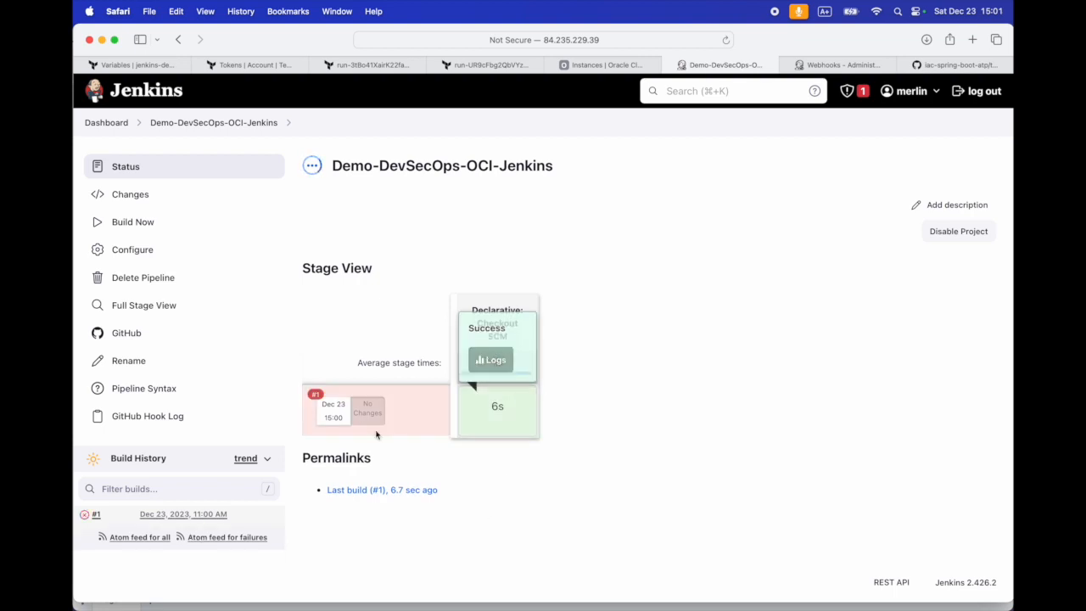
click(151, 514)
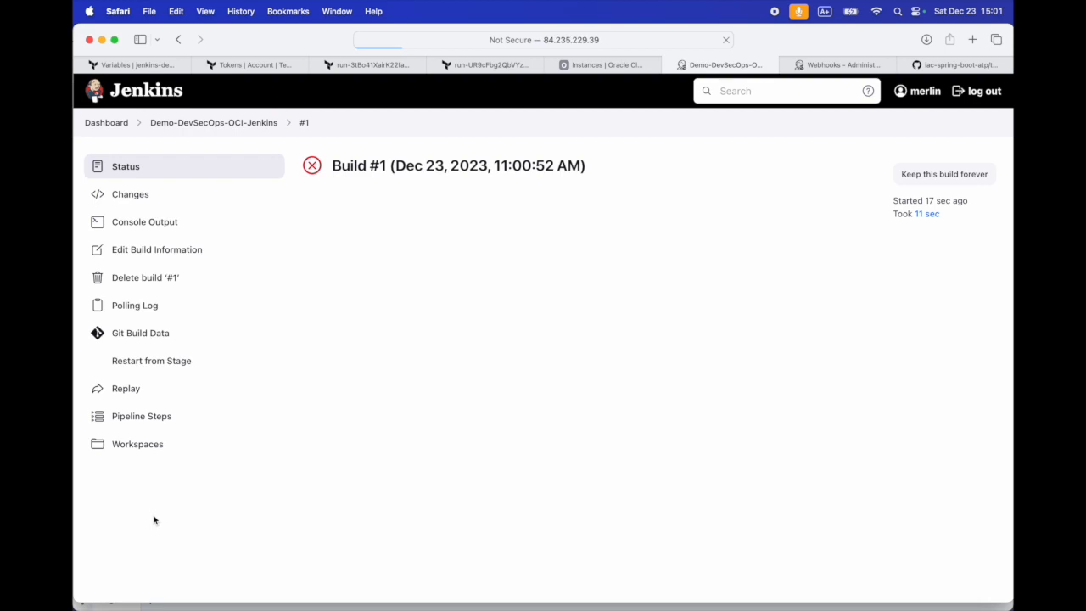
click(145, 222)
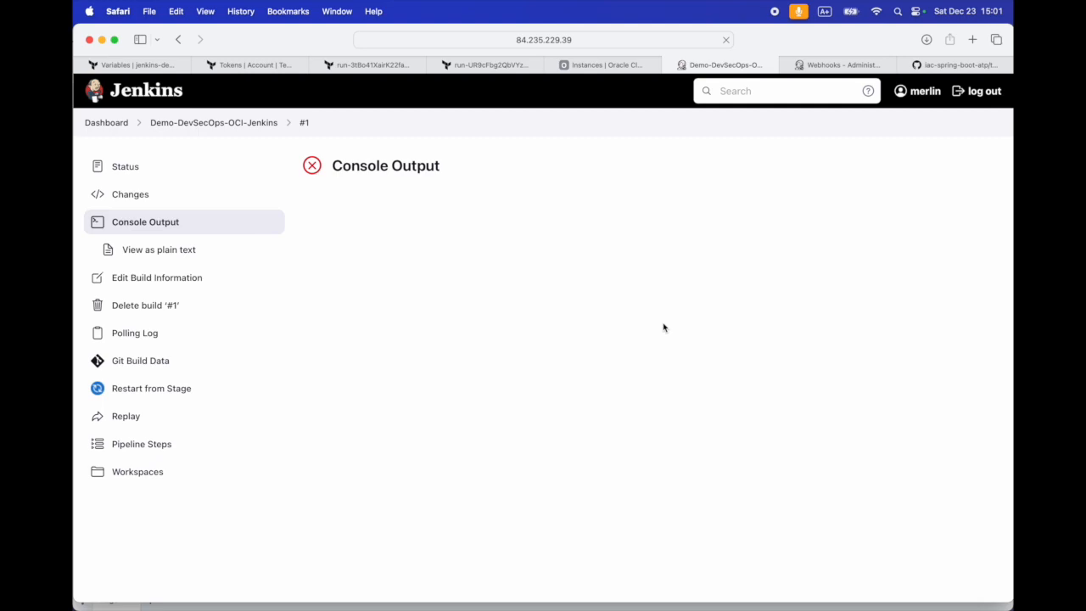
scroll(626, 332, down, 5)
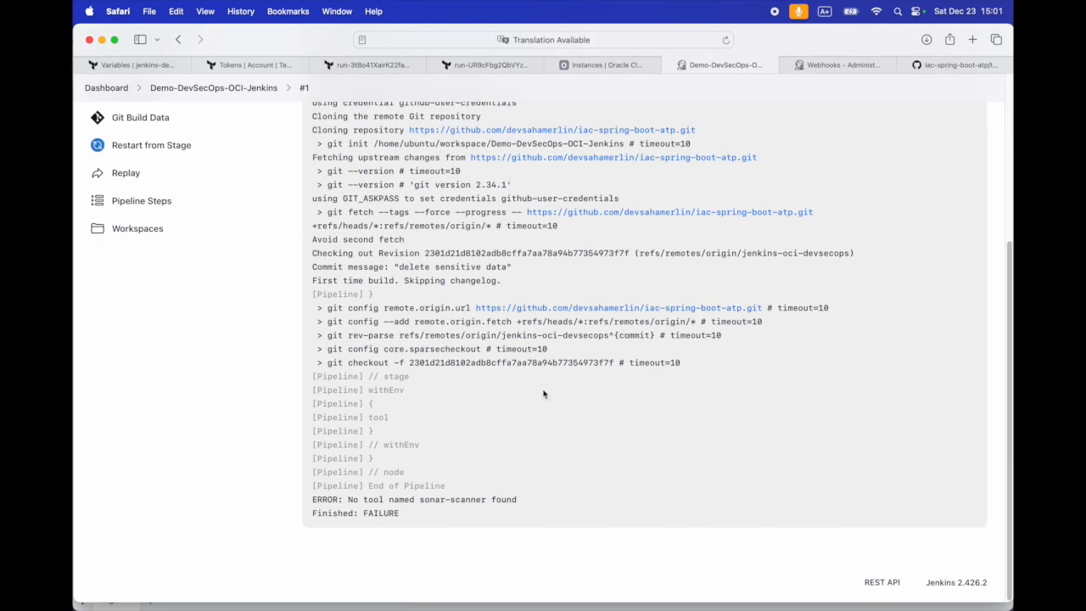
Step: Copy the tool name sonar-scanner from the error line in the console output and look over the log
drag(423, 502, 487, 502)
click(466, 501)
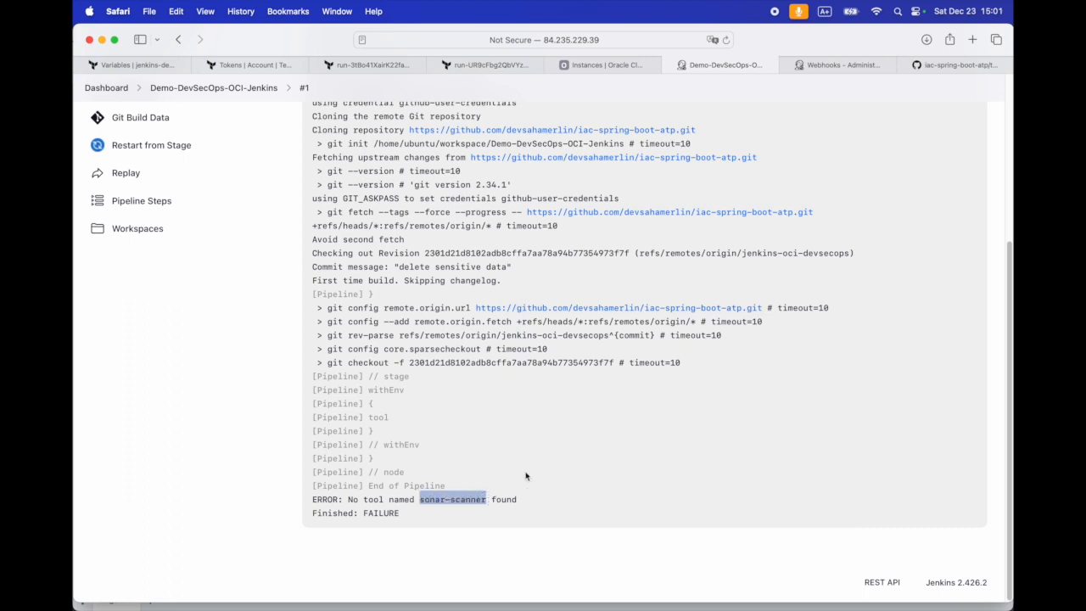
key(super+c)
scroll(250, 254, up, 4)
scroll(419, 433, down, 4)
scroll(282, 356, up, 5)
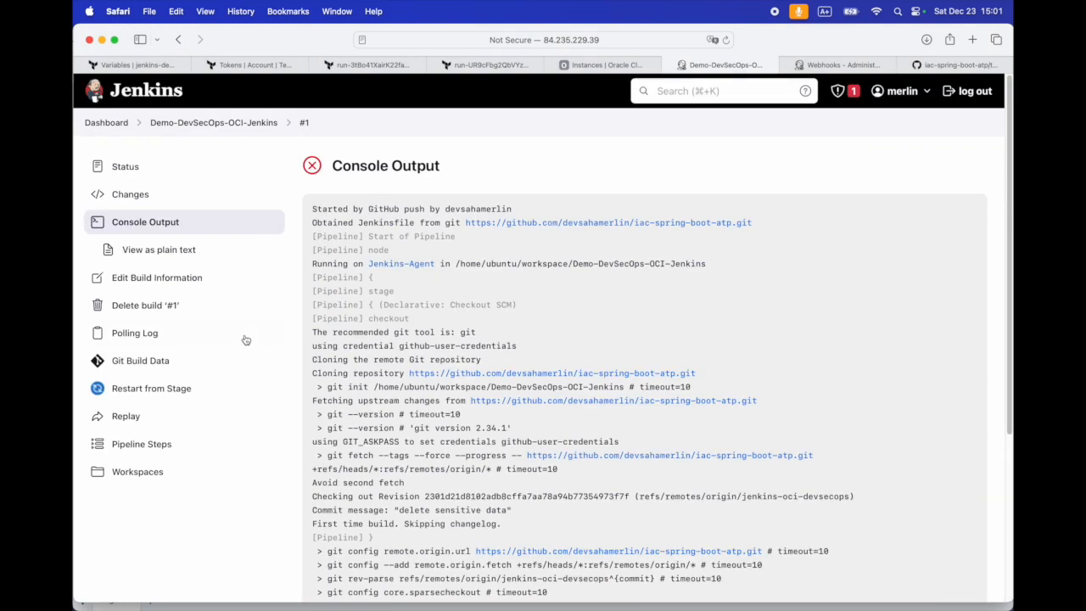
Step: Open the Tools configuration in Manage Jenkins and set the existing SonarQube Scanner installation's name to sonar-scanner
click(108, 123)
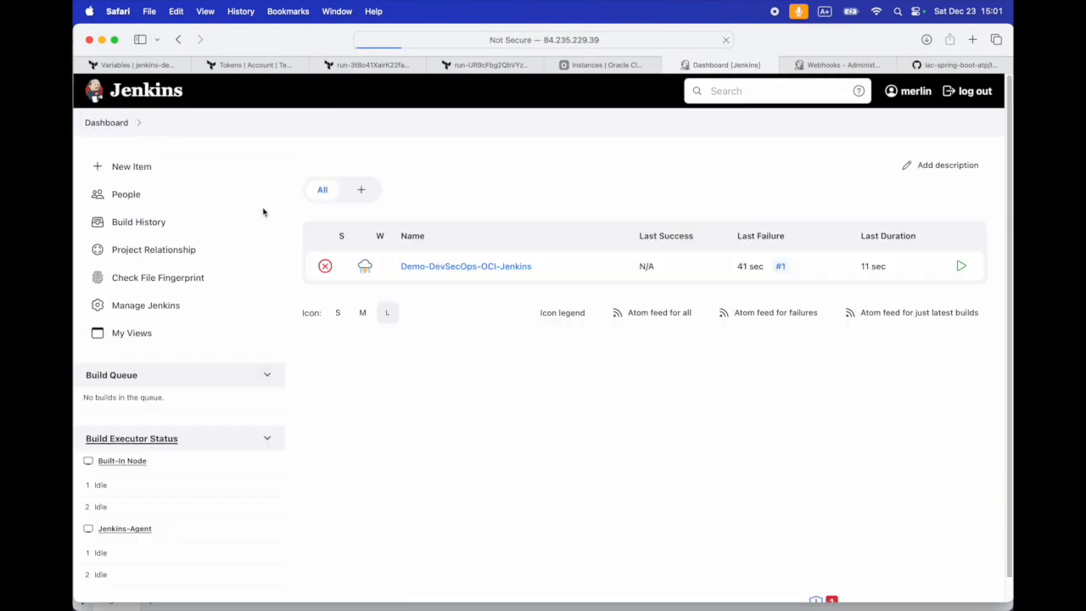
click(176, 308)
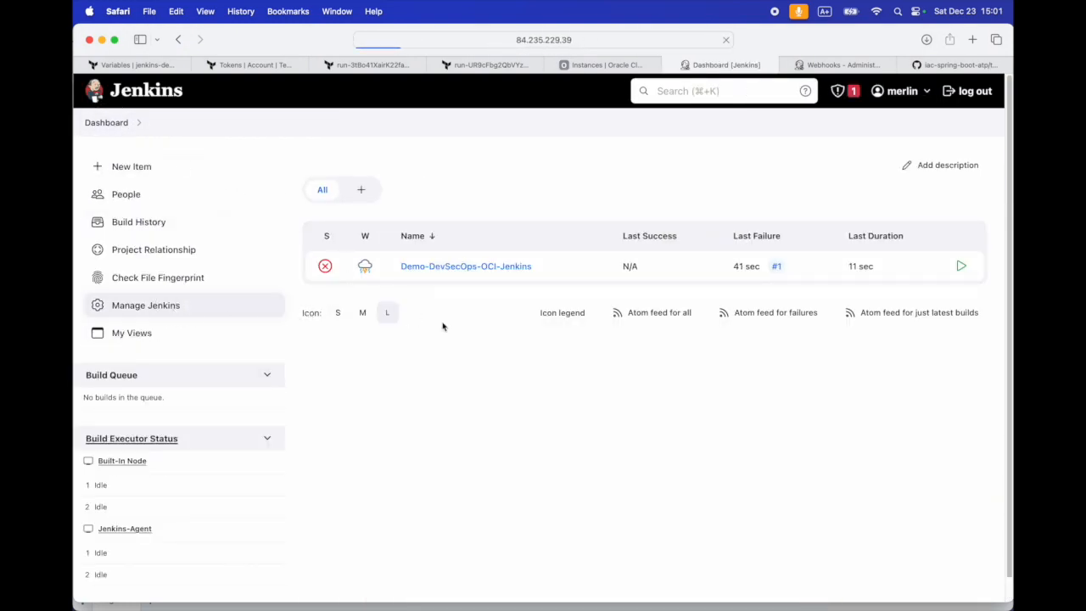
click(599, 315)
scroll(449, 335, down, 5)
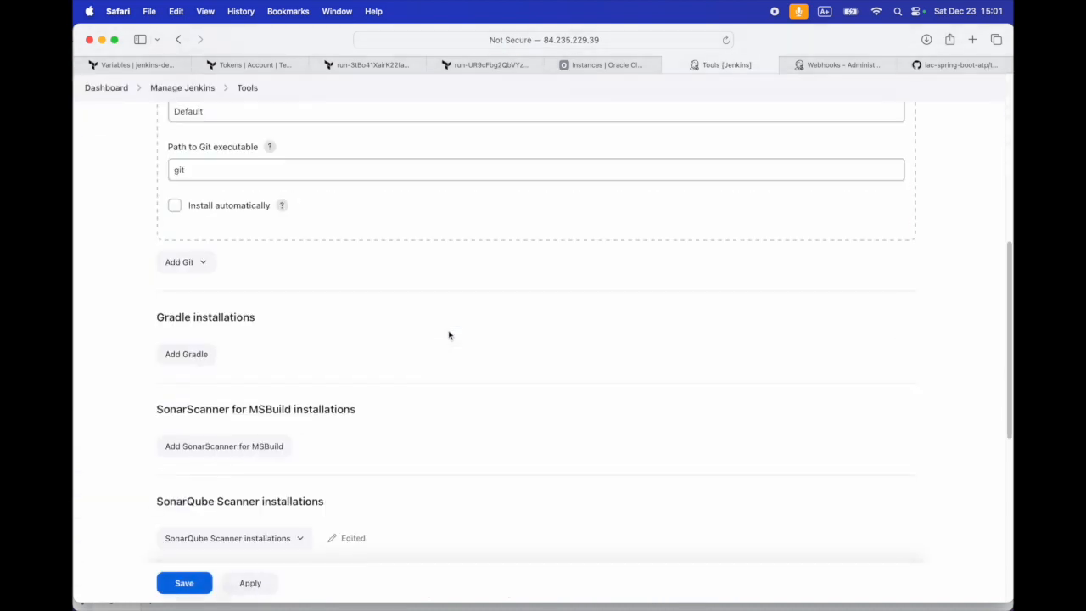
scroll(449, 335, down, 3)
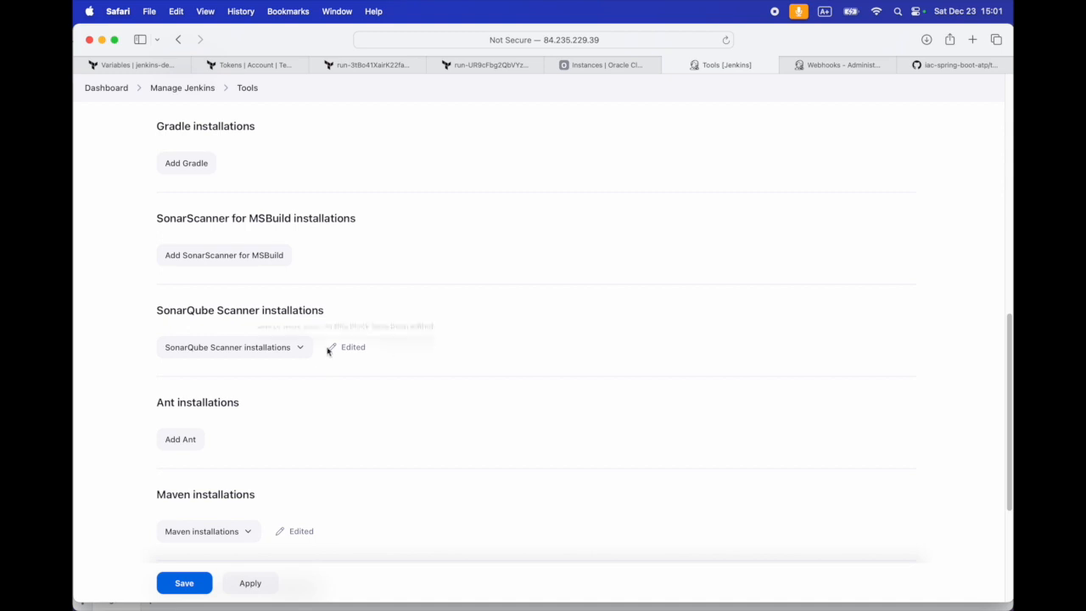
click(300, 350)
click(255, 471)
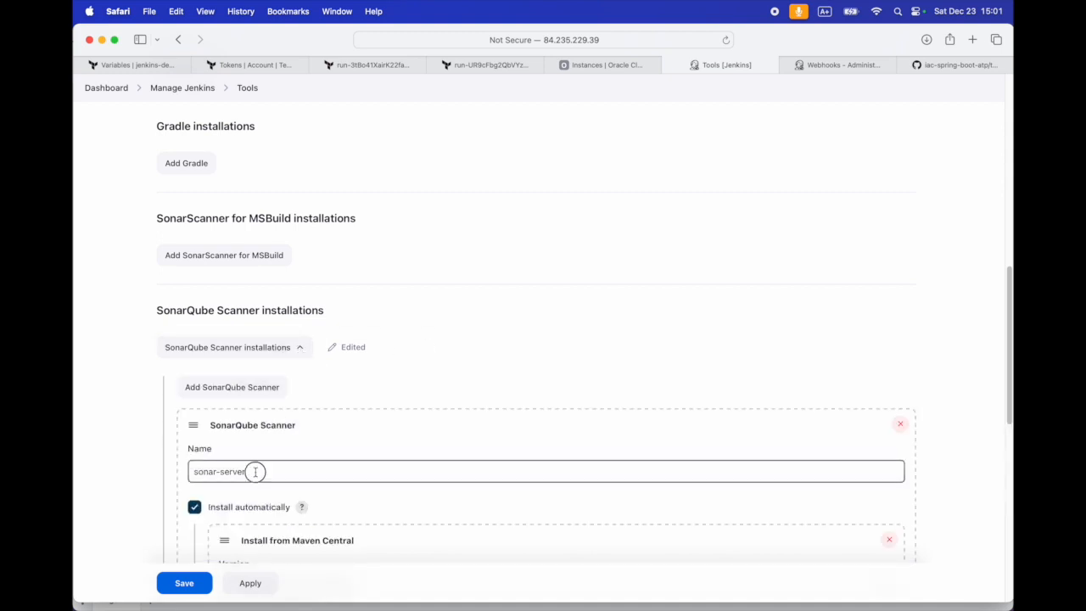
drag(254, 471, 164, 471)
key(super+v)
click(143, 459)
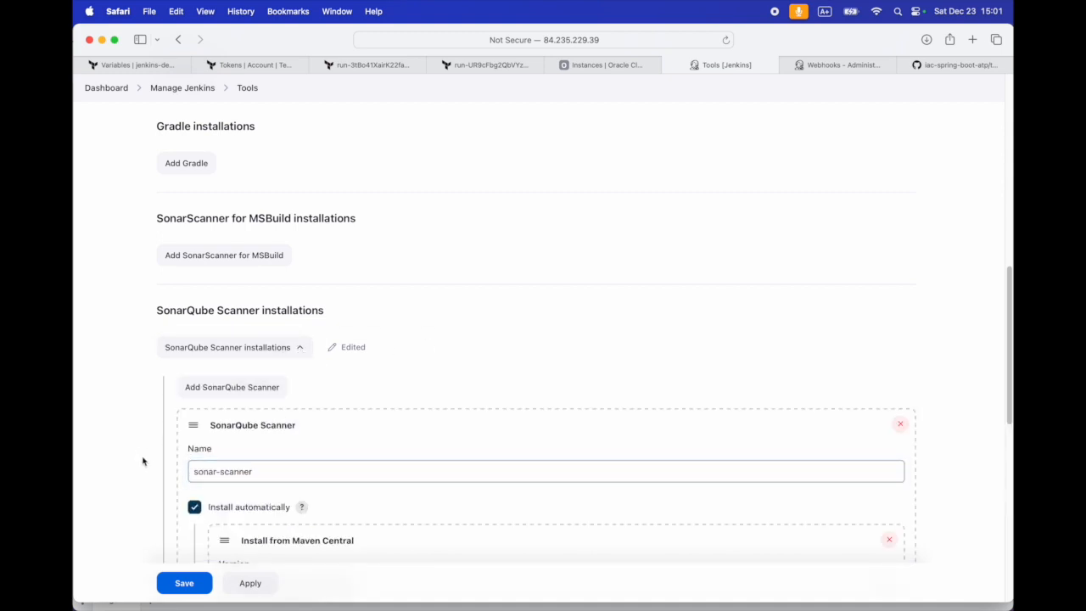
Step: Apply and save the Tools configuration with the sonar-scanner installation using SonarQube Scanner 5.0.1.3006
scroll(144, 461, down, 3)
click(248, 587)
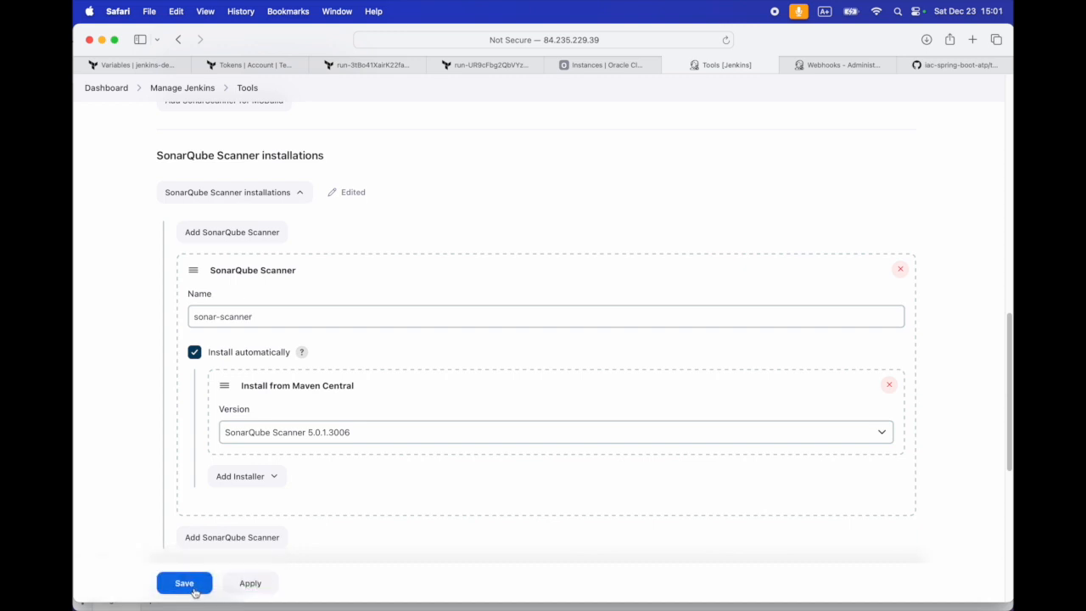
click(185, 587)
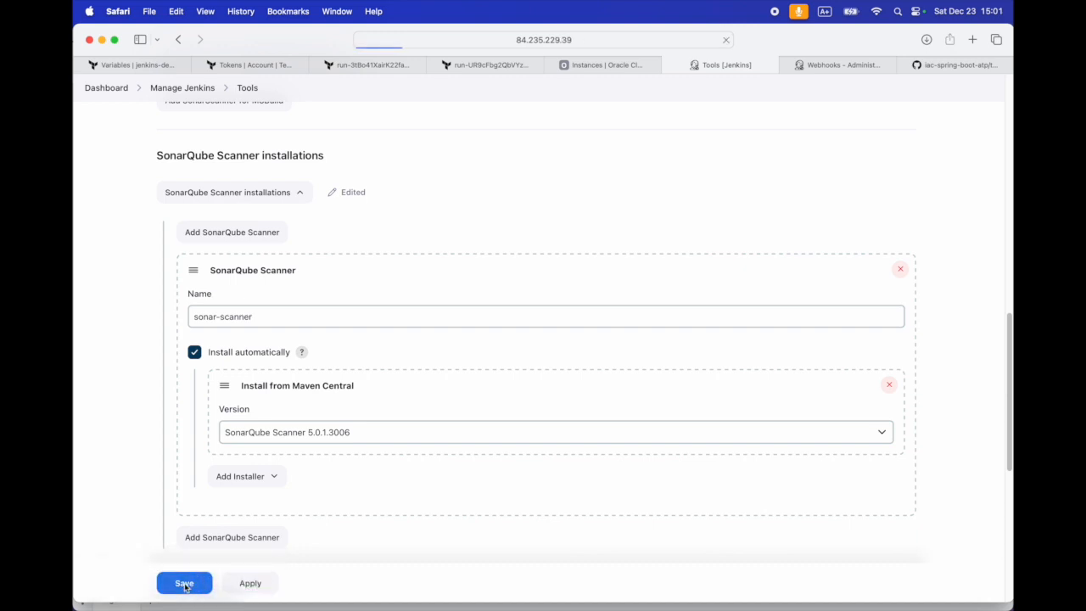
Step: Return to the Jenkins dashboard and open the Demo-DevSecOps-OCI-Jenkins pipeline
scroll(446, 340, down, 5)
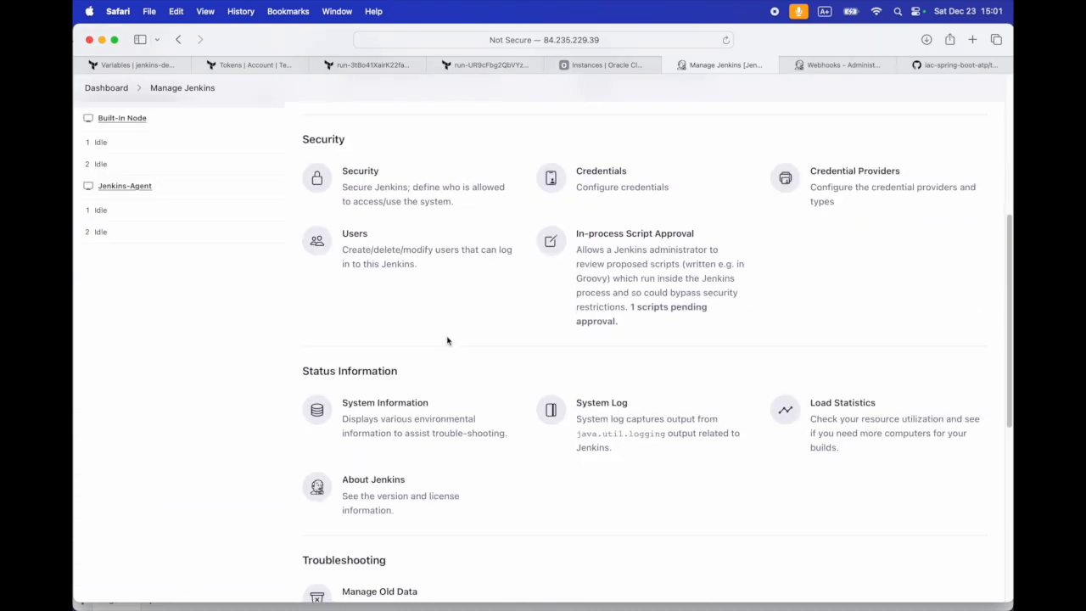
scroll(447, 340, up, 5)
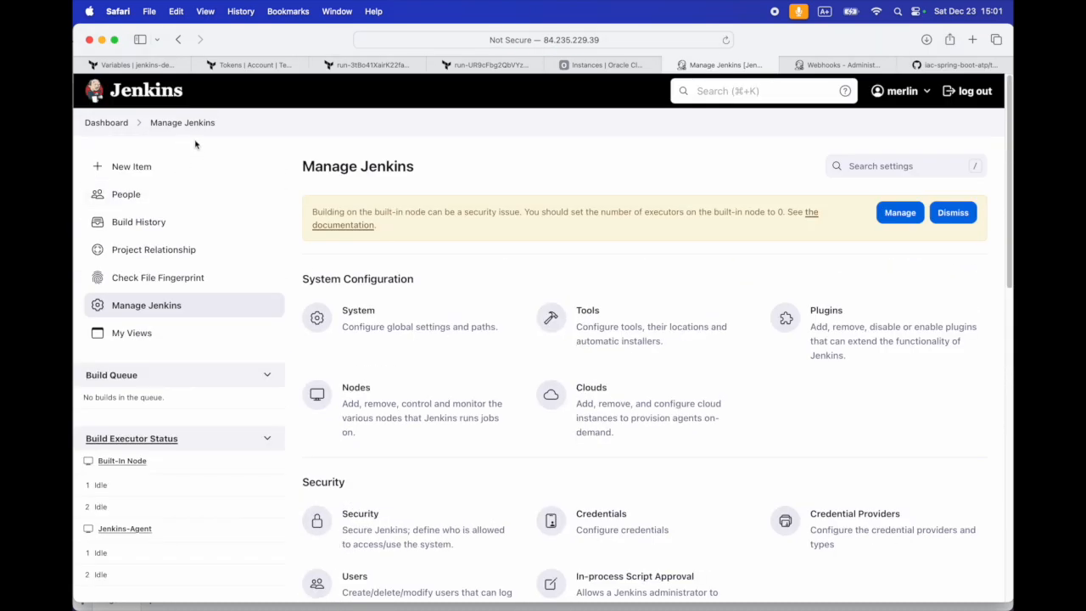
click(110, 124)
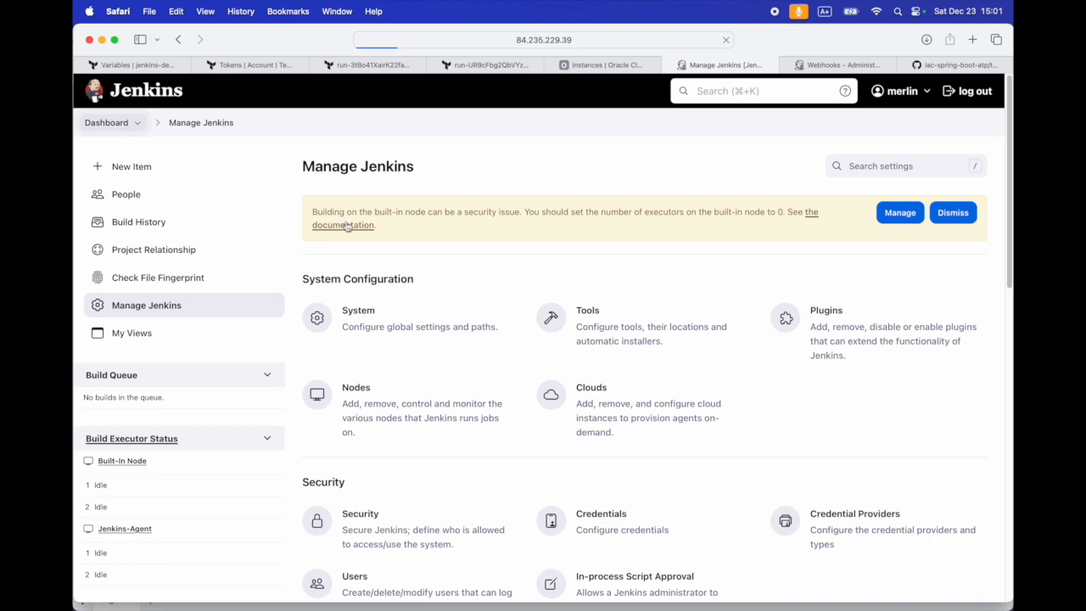
click(444, 267)
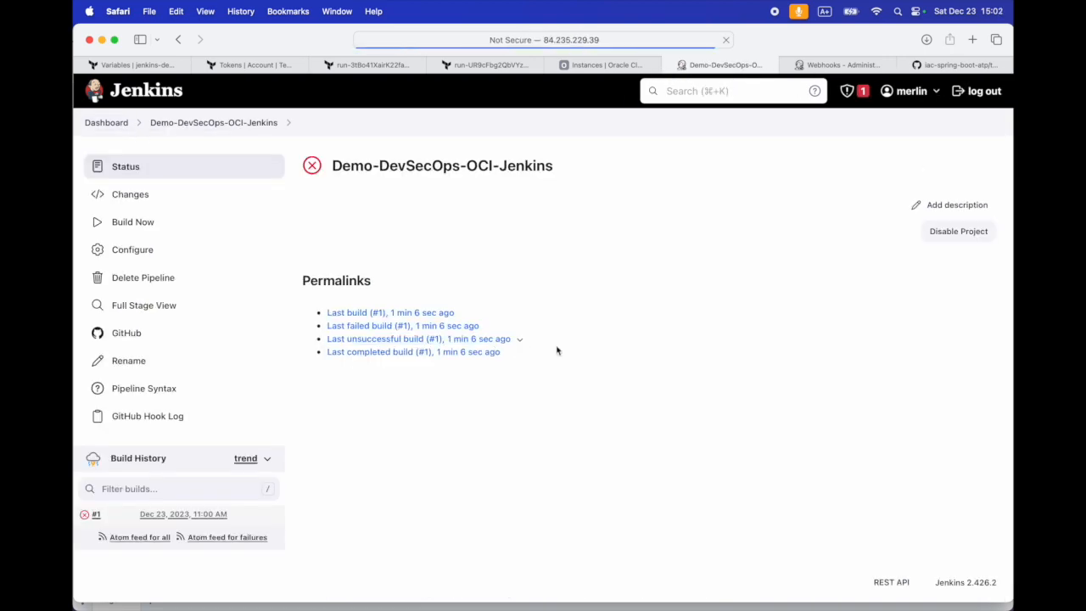
Step: Switch to IntelliJ IDEA and delete the commented line //agent any near the start of the Jenkinsfile
key(super+Tab)
key(super+Tab)
key(super+Tab)
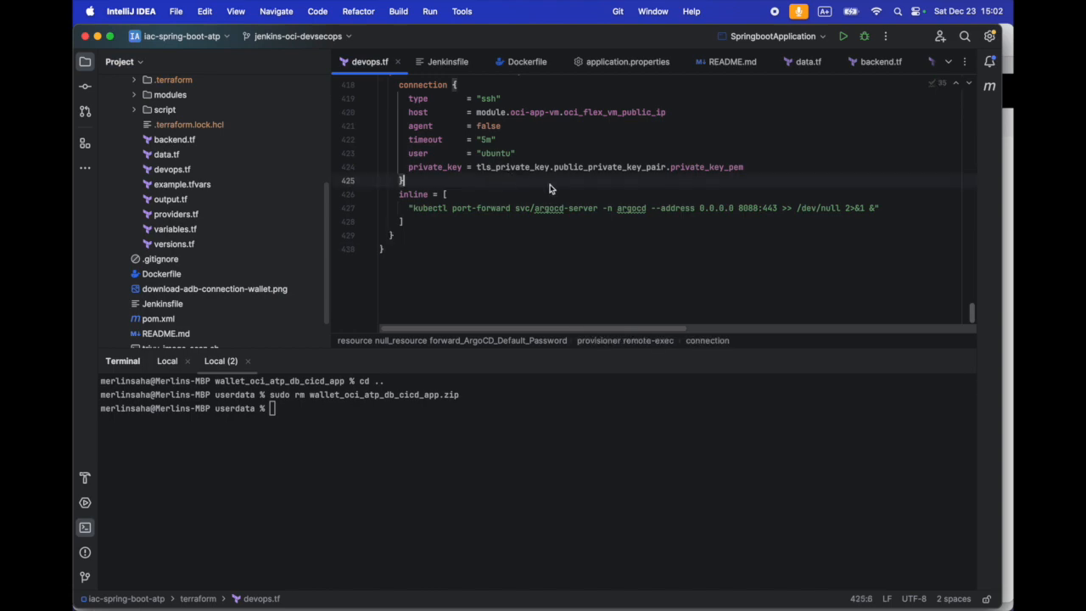
scroll(550, 189, up, 10)
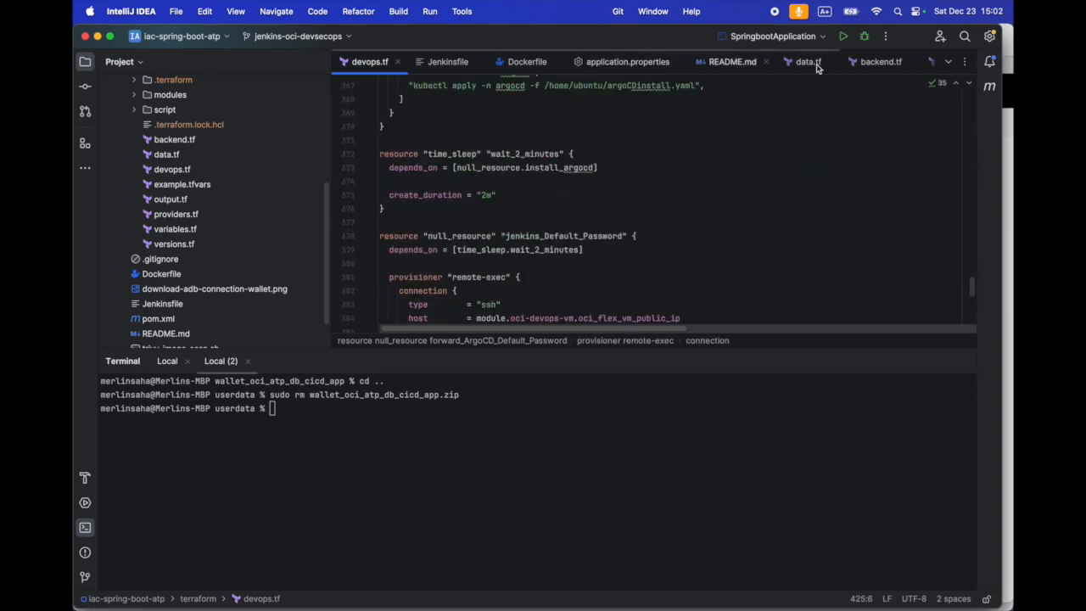
click(448, 62)
scroll(603, 195, up, 12)
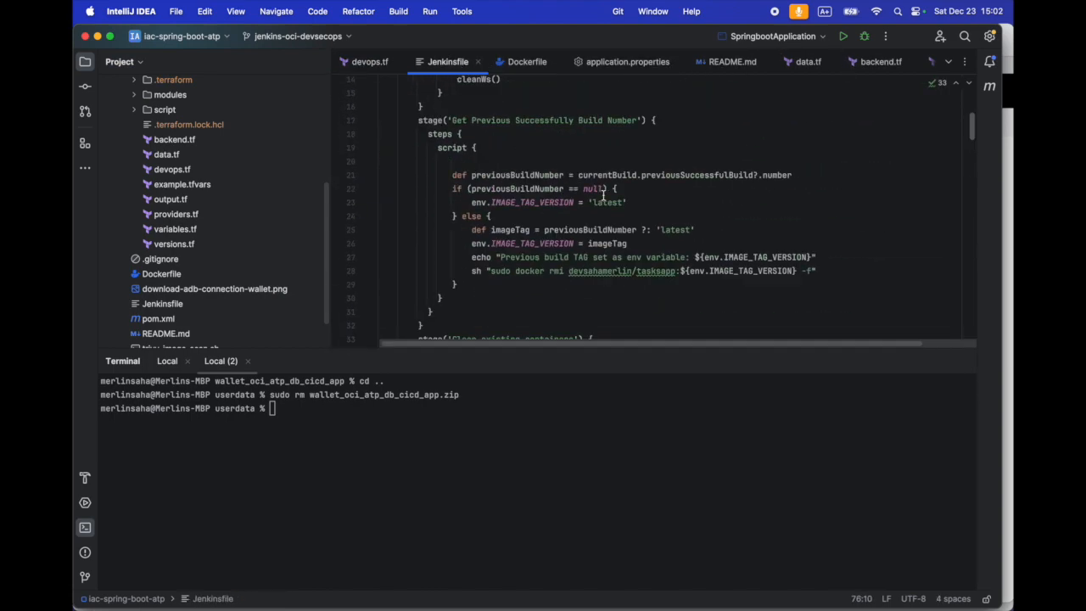
scroll(604, 193, up, 4)
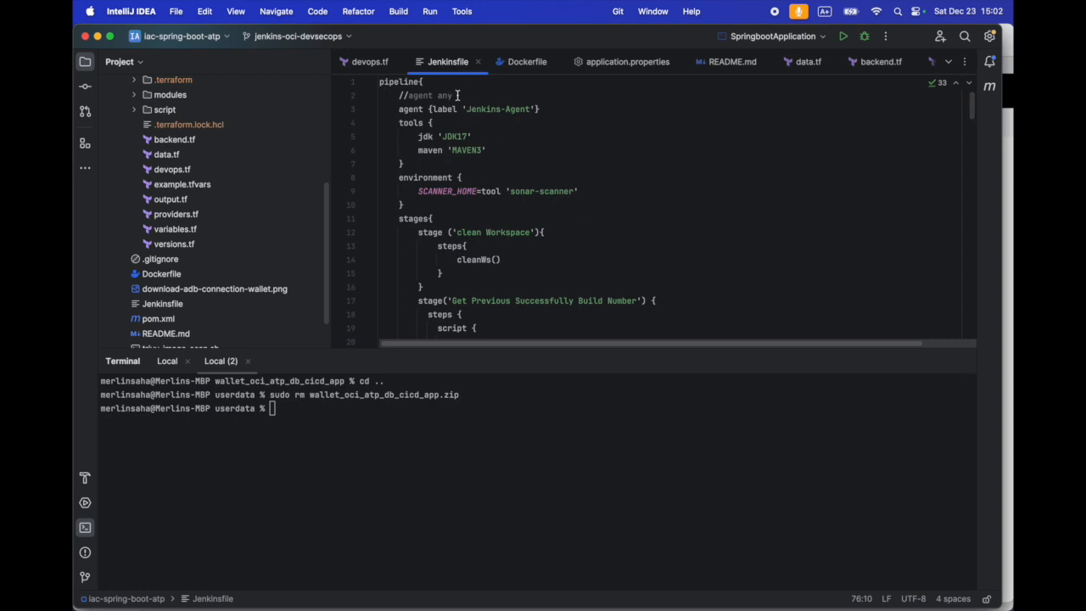
drag(458, 96, 325, 99)
key(BackSpace)
key(BackSpace)
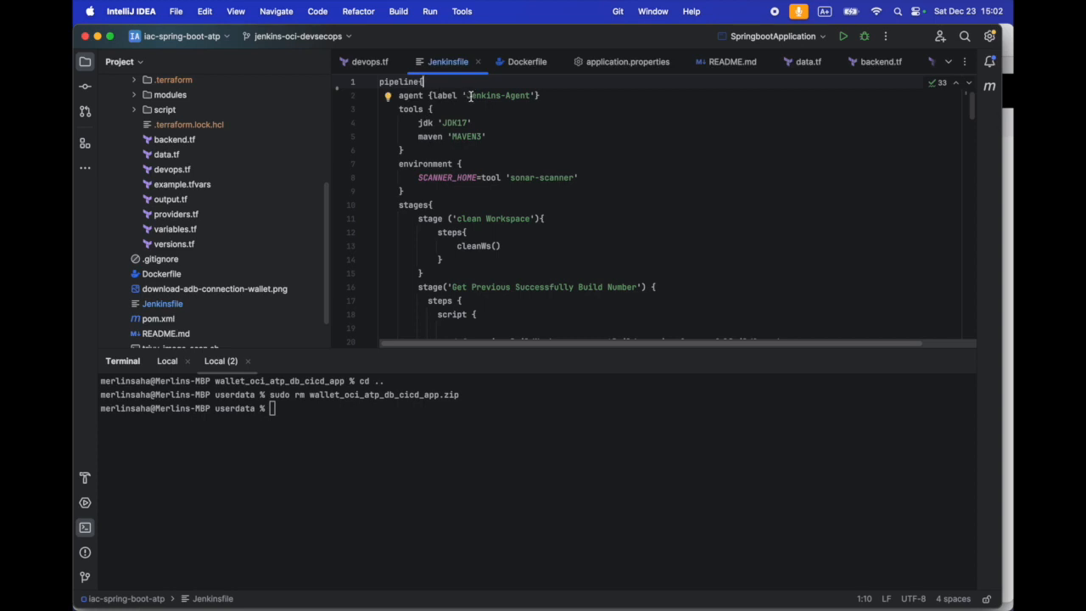
Step: Switch to GitHub Desktop, commit the Jenkinsfile change to jenkins-oci-devsecops with the summary "update jenkinsfile" and push it to origin
key(super+Tab)
key(super+Tab)
key(super+Tab)
click(342, 355)
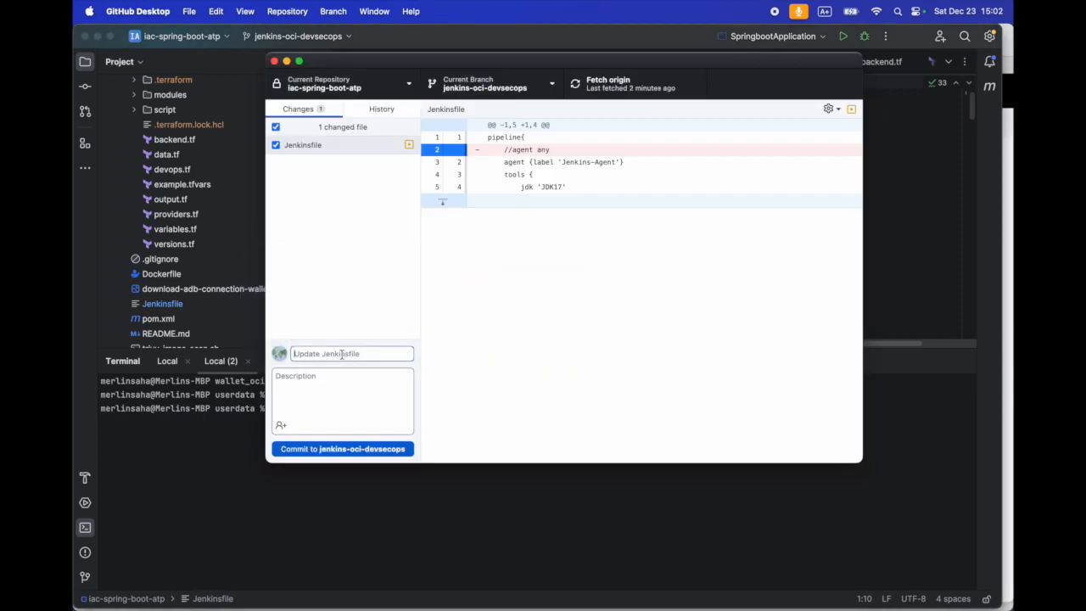
text(update jenkinsfile)
click(341, 449)
click(782, 230)
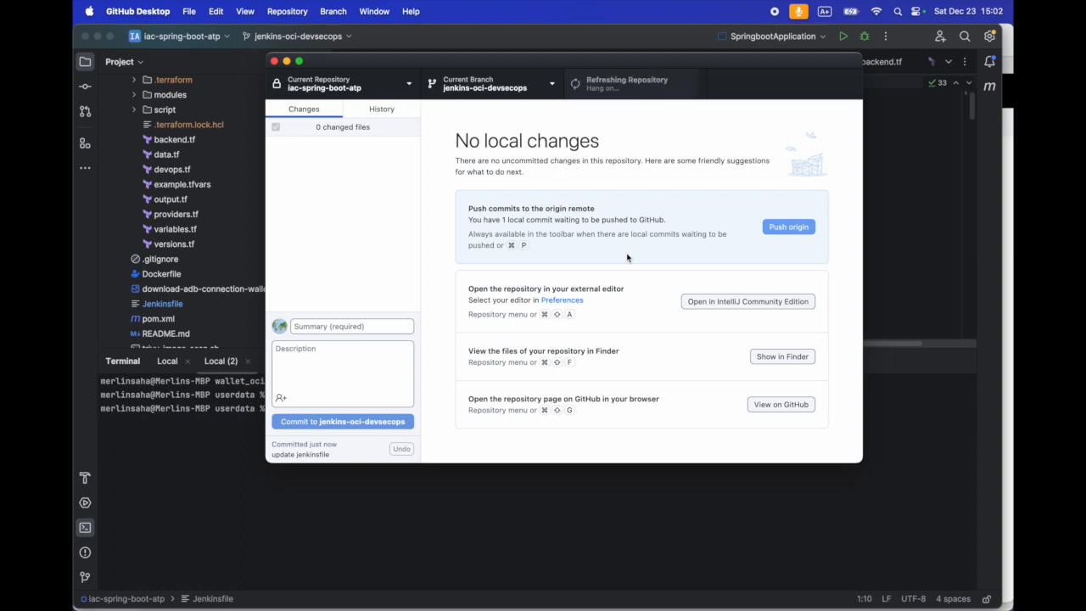
Step: Return to Jenkins in Safari and delete build #1 of Demo-DevSecOps-OCI-Jenkins while build #2 runs
key(super+Tab)
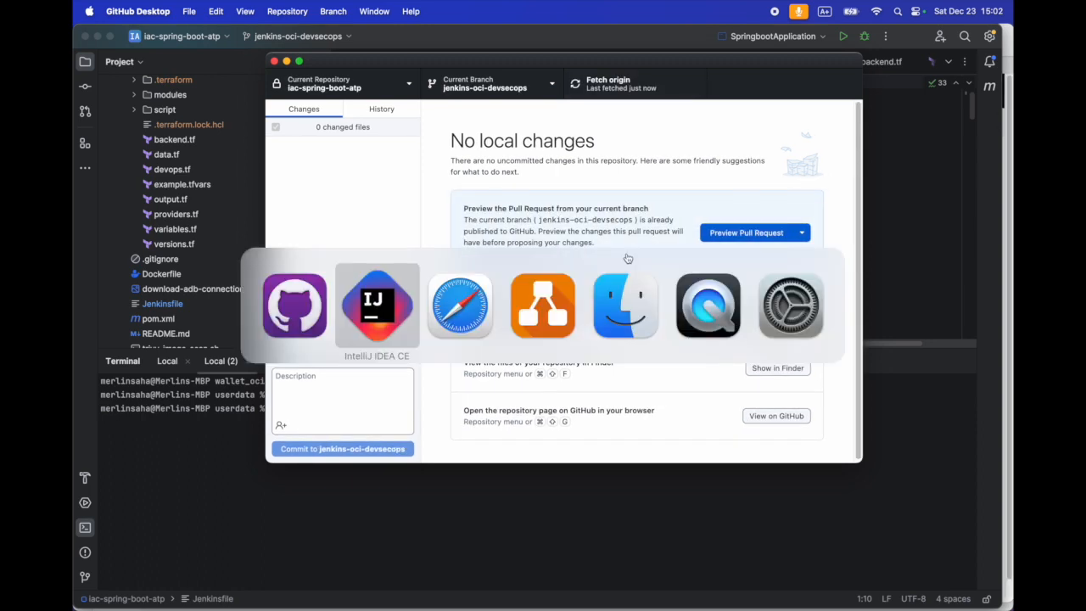
key(super+Tab)
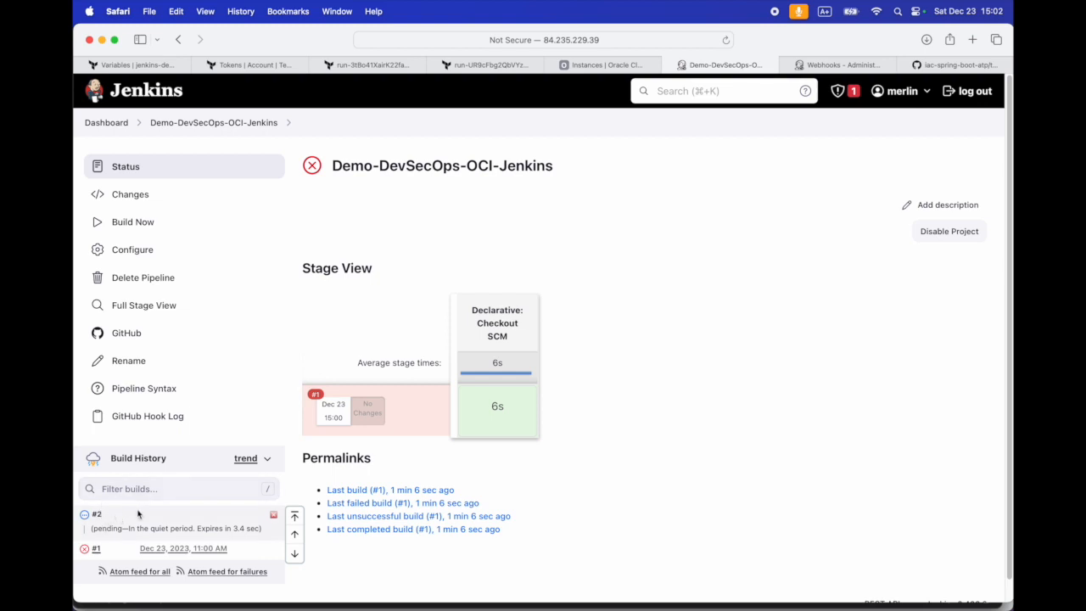
scroll(97, 513, down, 1)
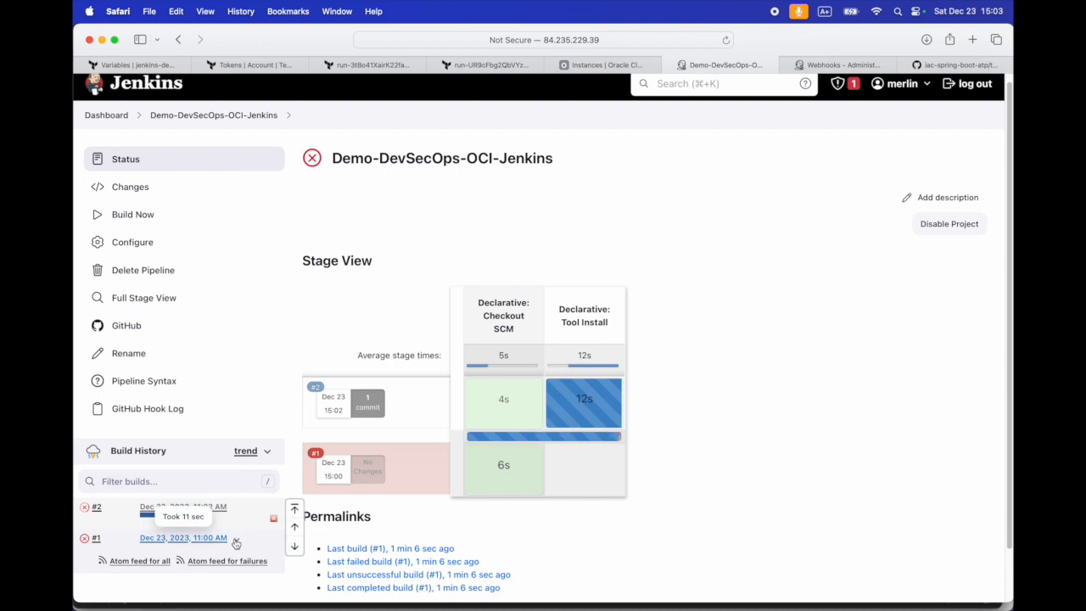
click(239, 538)
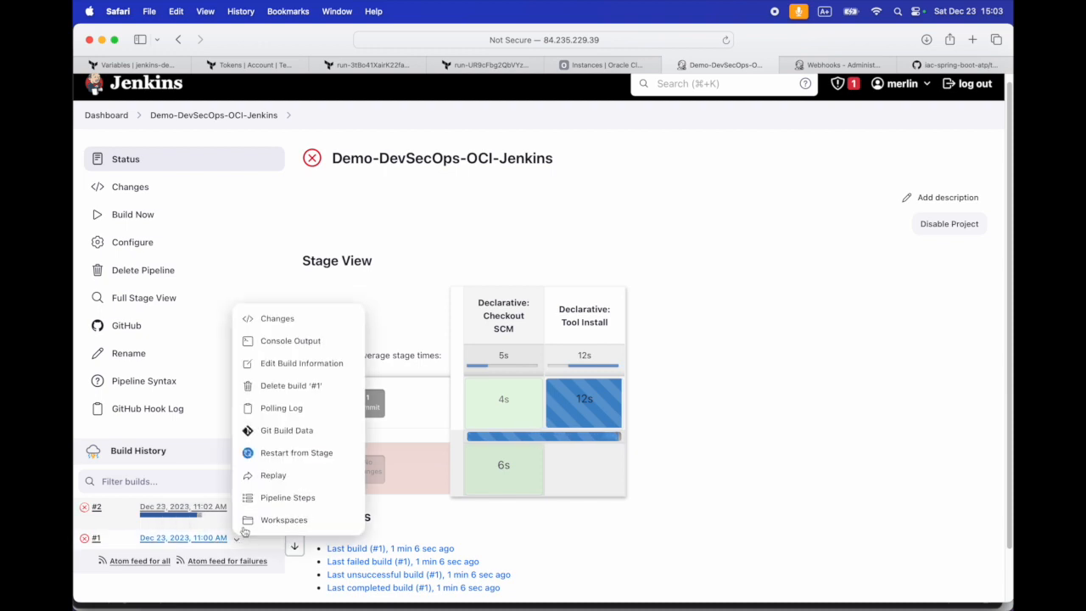
click(273, 397)
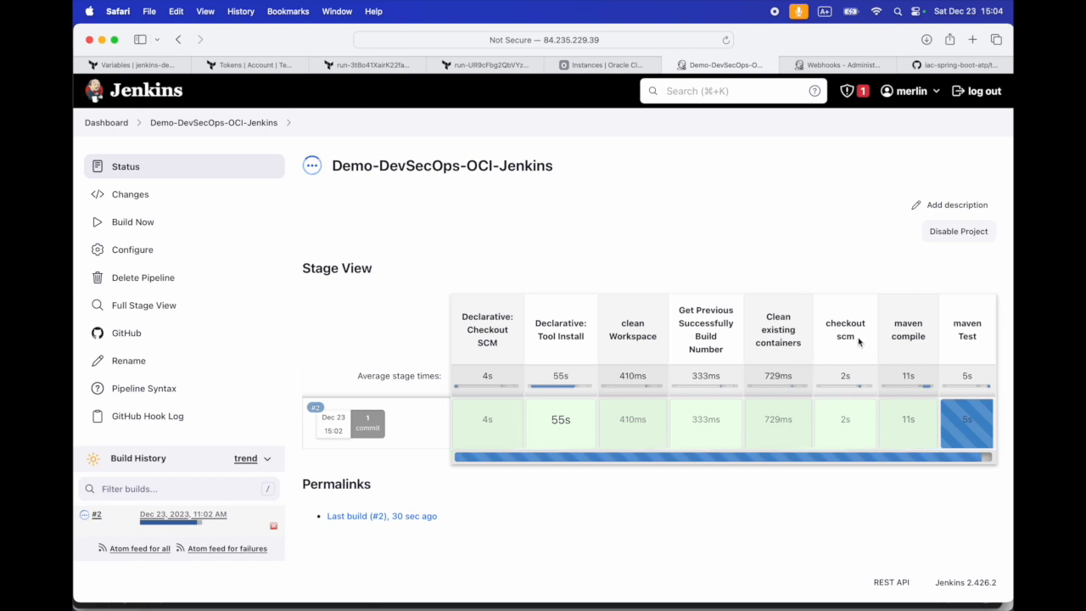
Step: Compare build #2's stages from maven Test to quality gate in Jenkins with the matching elements of the draw.io pipeline diagram
key(super+Tab)
key(super+Tab)
key(super+Tab)
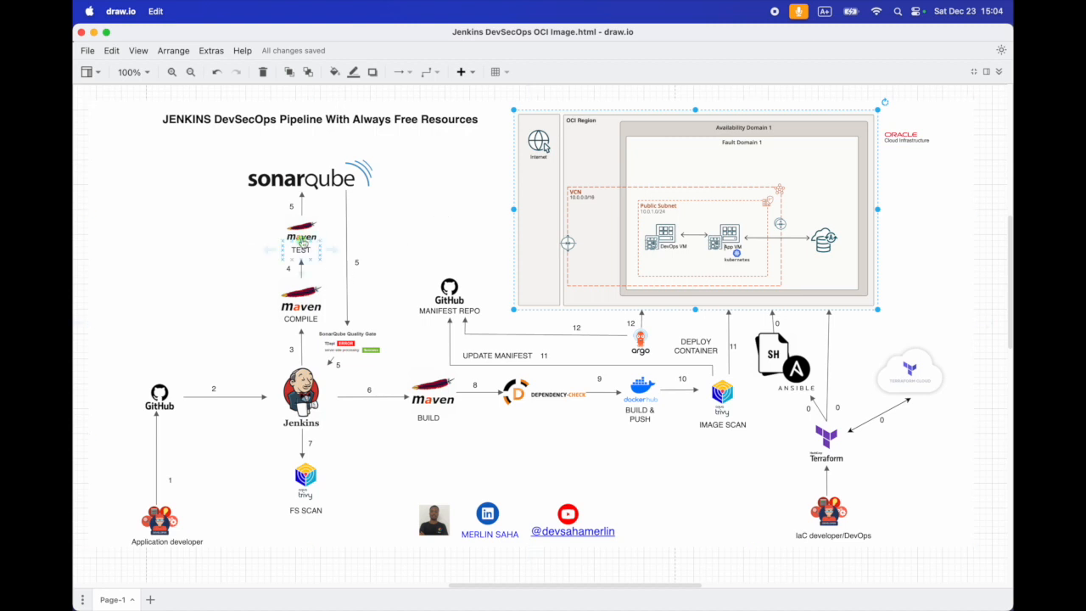
key(super+Tab)
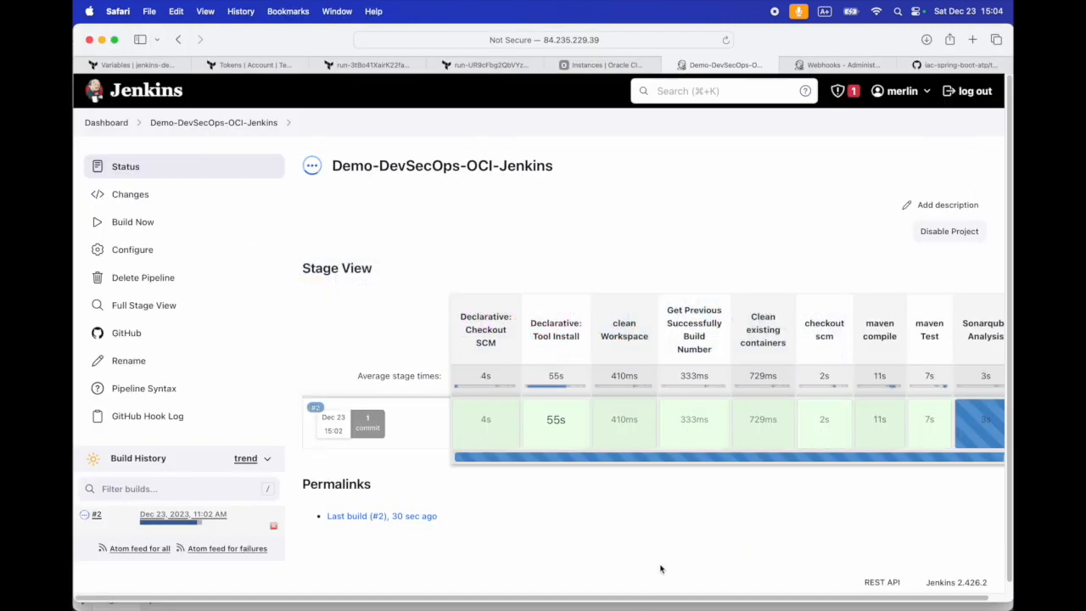
drag(635, 600, 760, 598)
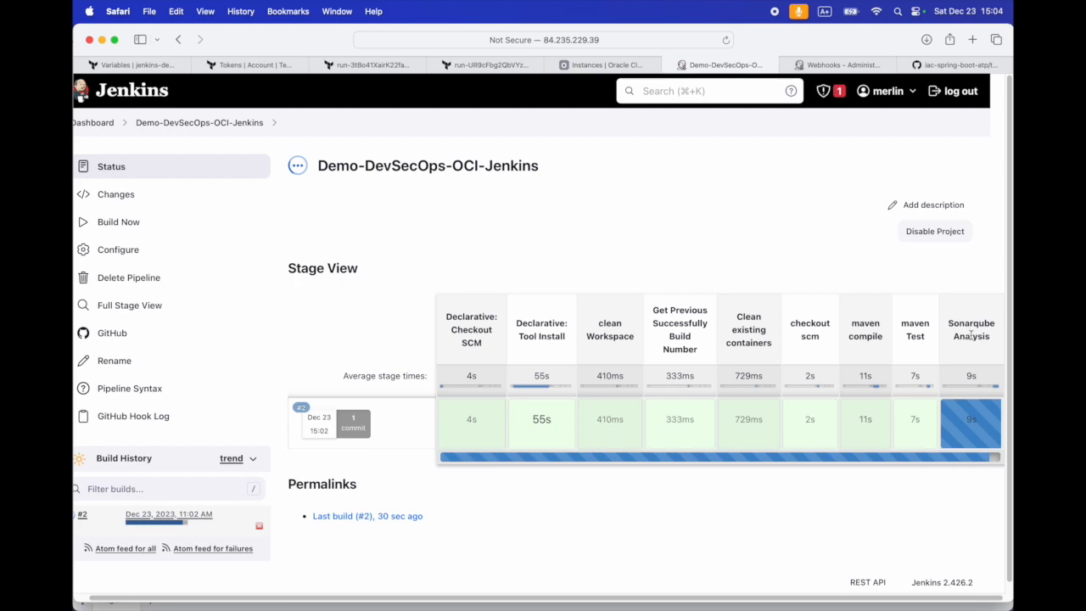
key(super+Tab)
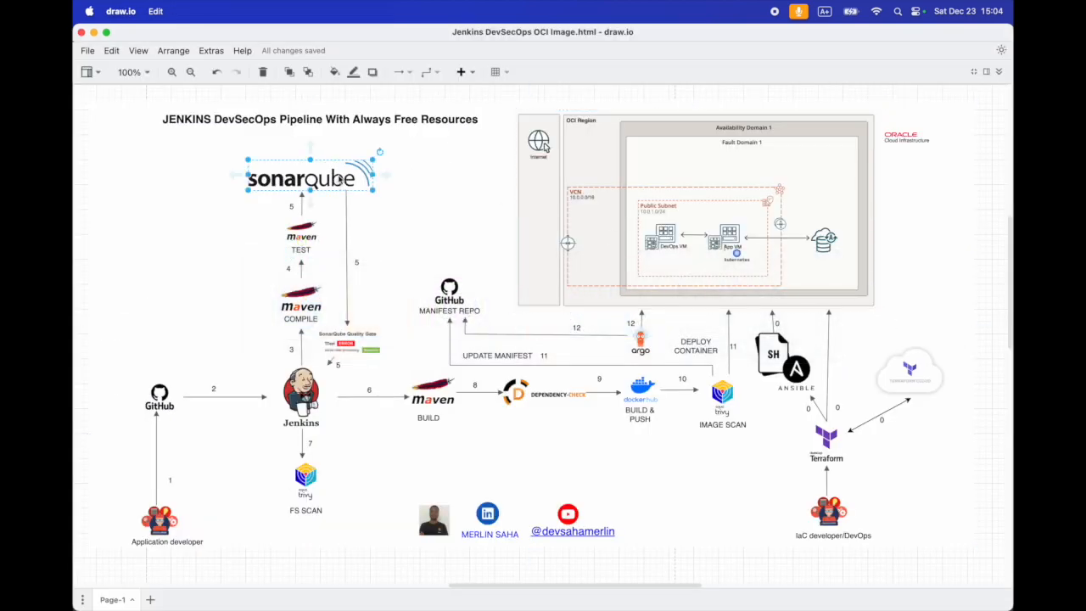
key(super+Tab)
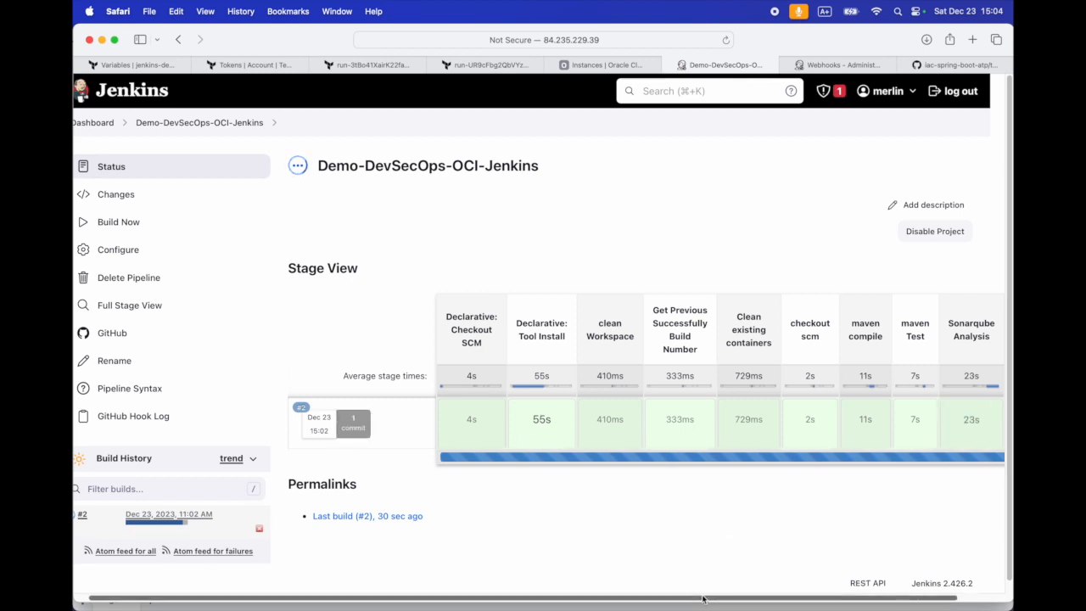
drag(703, 599, 796, 597)
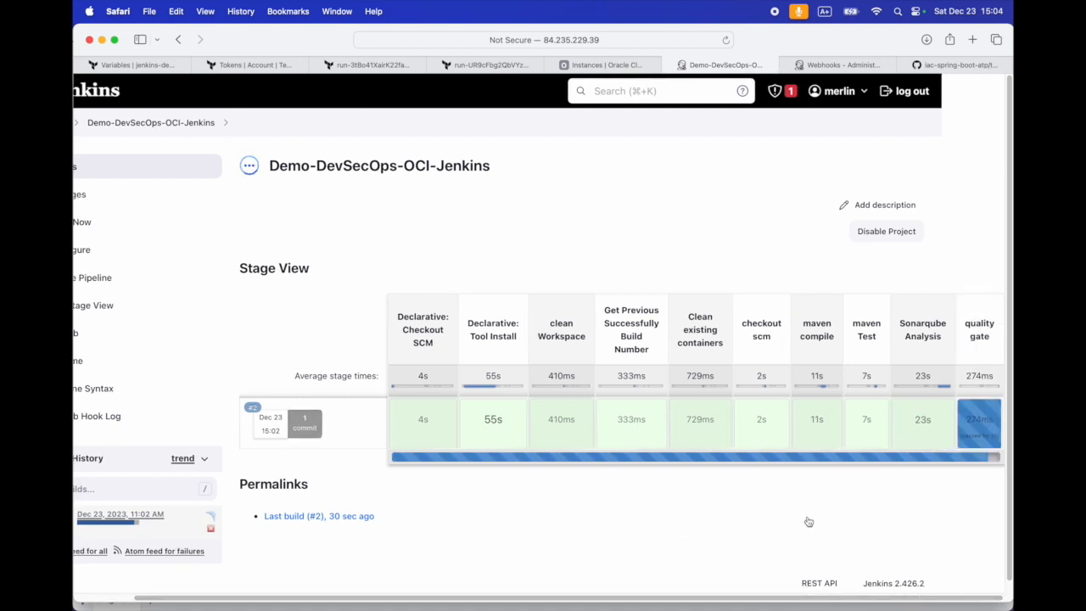
key(super+Tab)
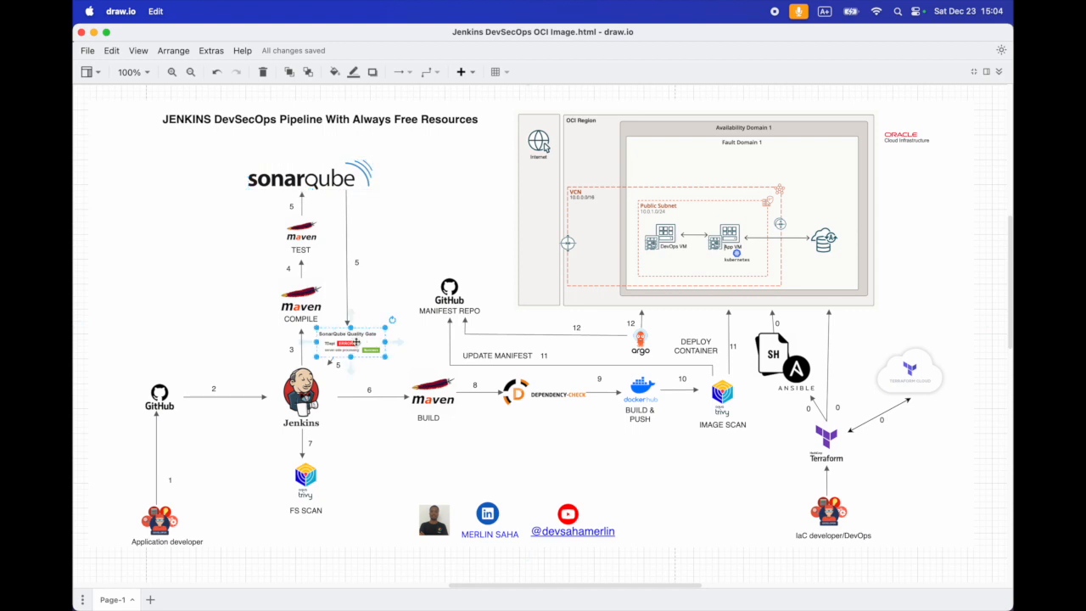
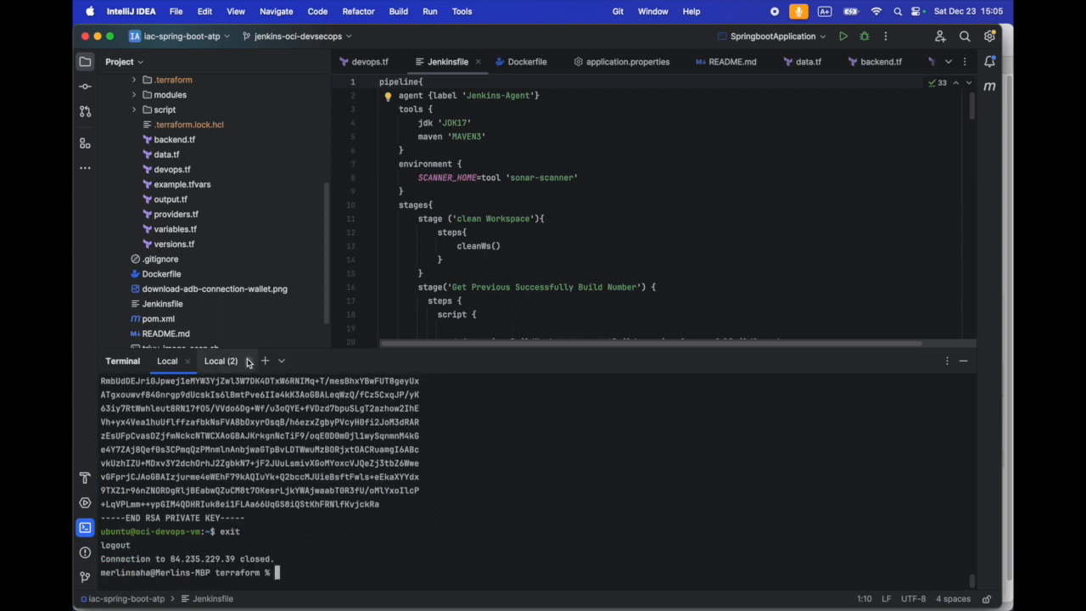
click(222, 361)
key(Up)
key(Up)
key(Up)
key(Up)
key(Up)
key(Up)
key(Up)
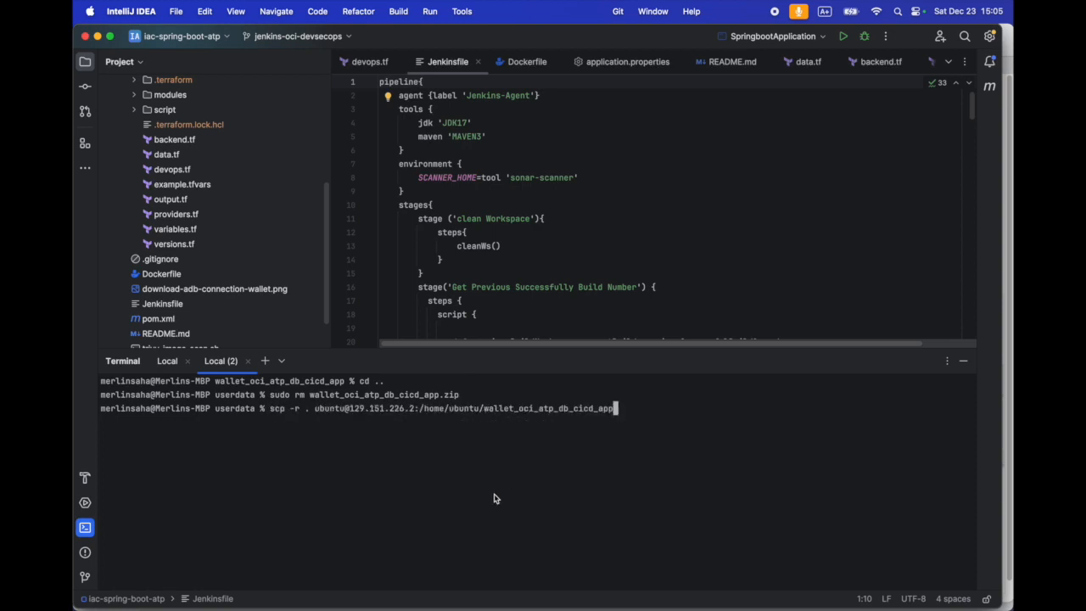
drag(316, 410, 415, 415)
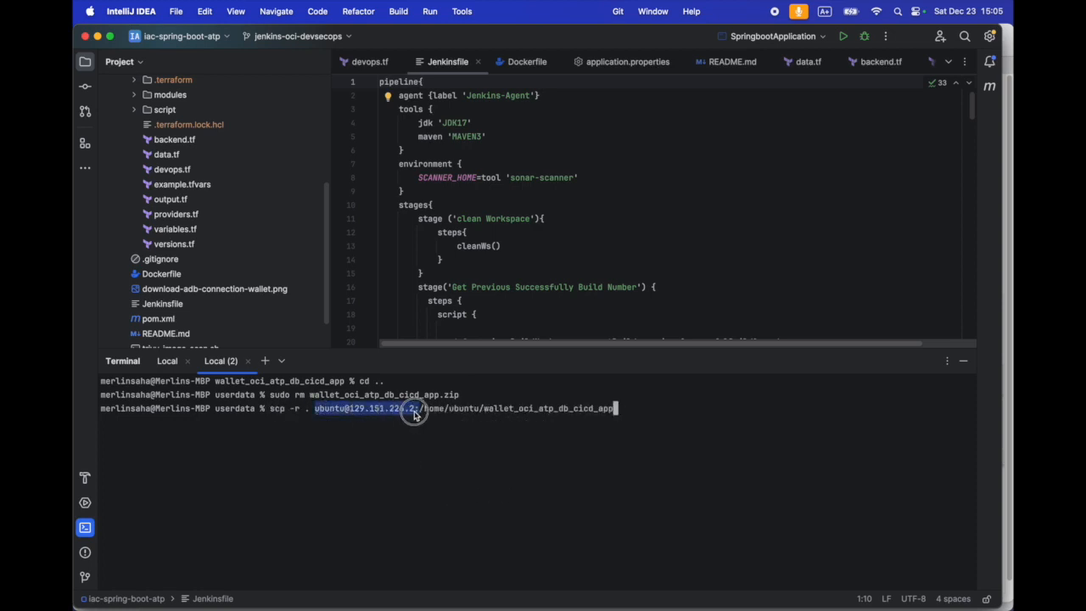
click(174, 364)
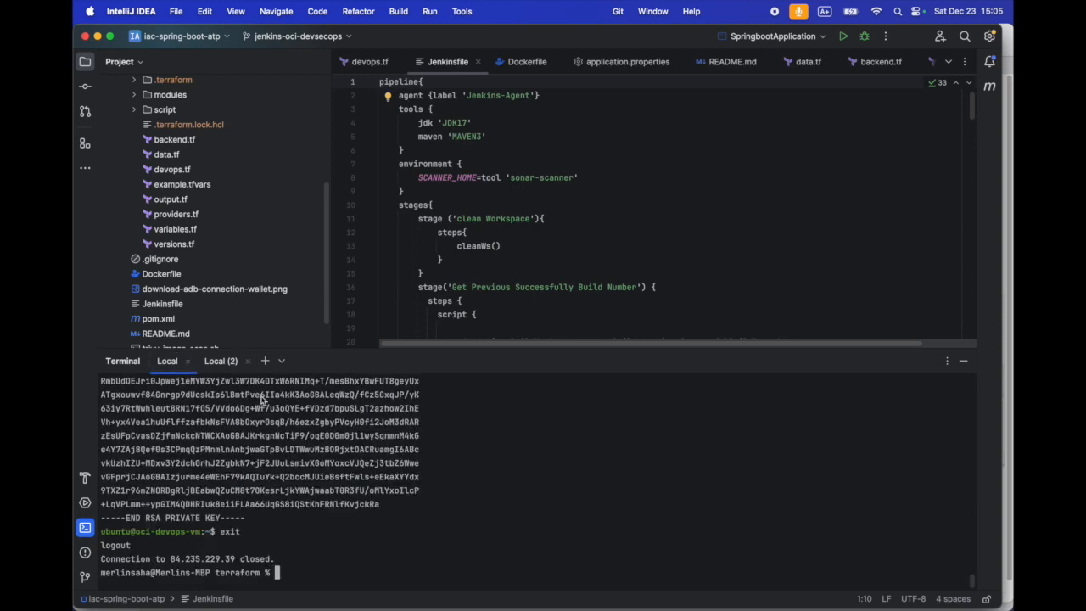
Step: Switch to Safari, copy oci-app-vm's public IP address from its Oracle Cloud instance page, and return to IntelliJ IDEA
key(super+Tab)
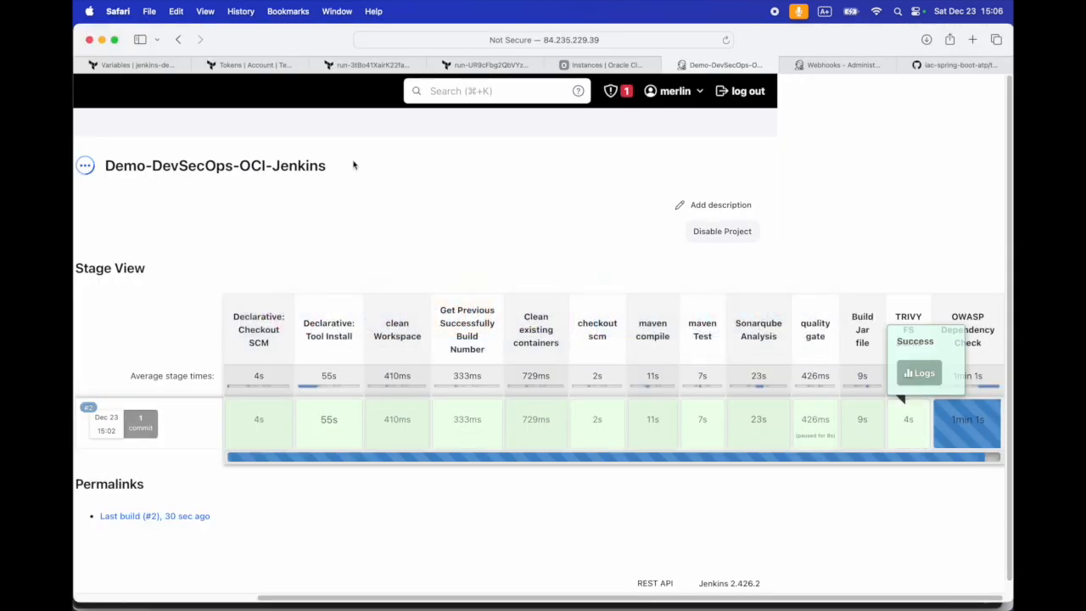
click(598, 66)
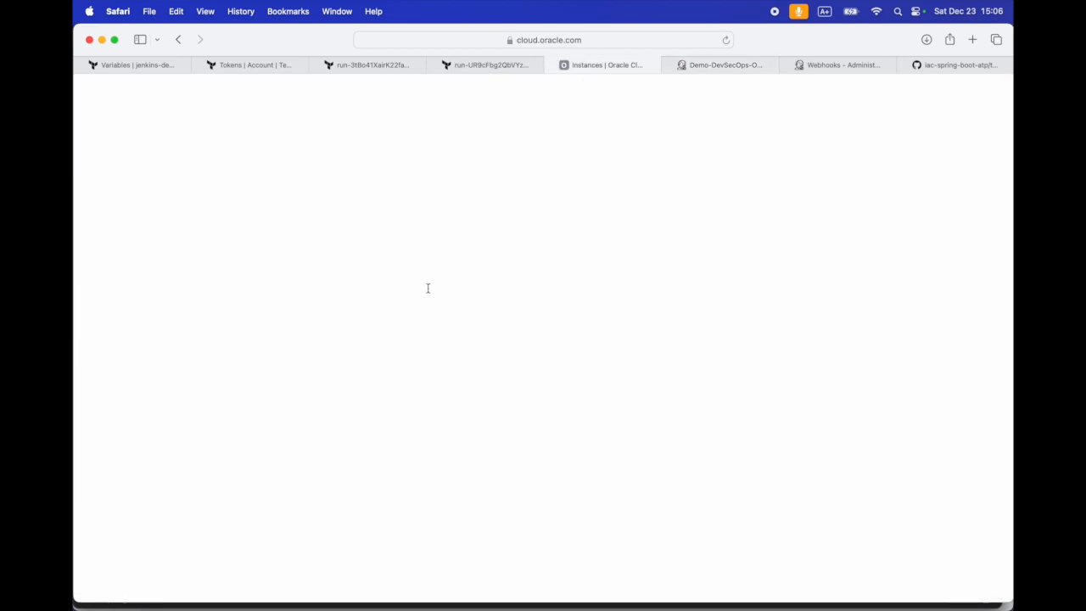
click(772, 337)
key(super+Tab)
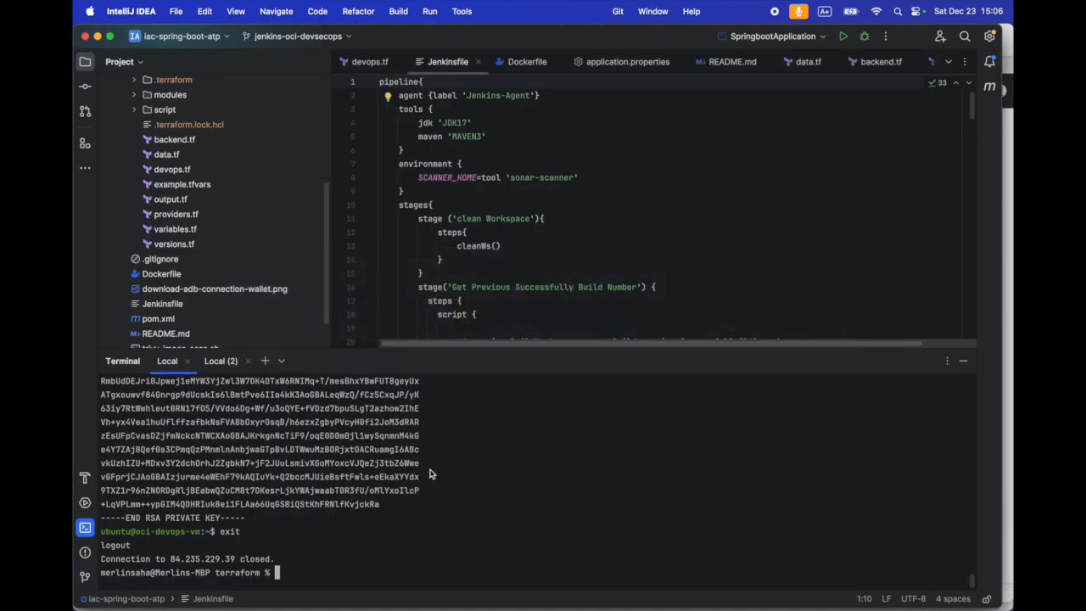
text(sh ubuntu@)
text(129.151.226.2)
key(Return)
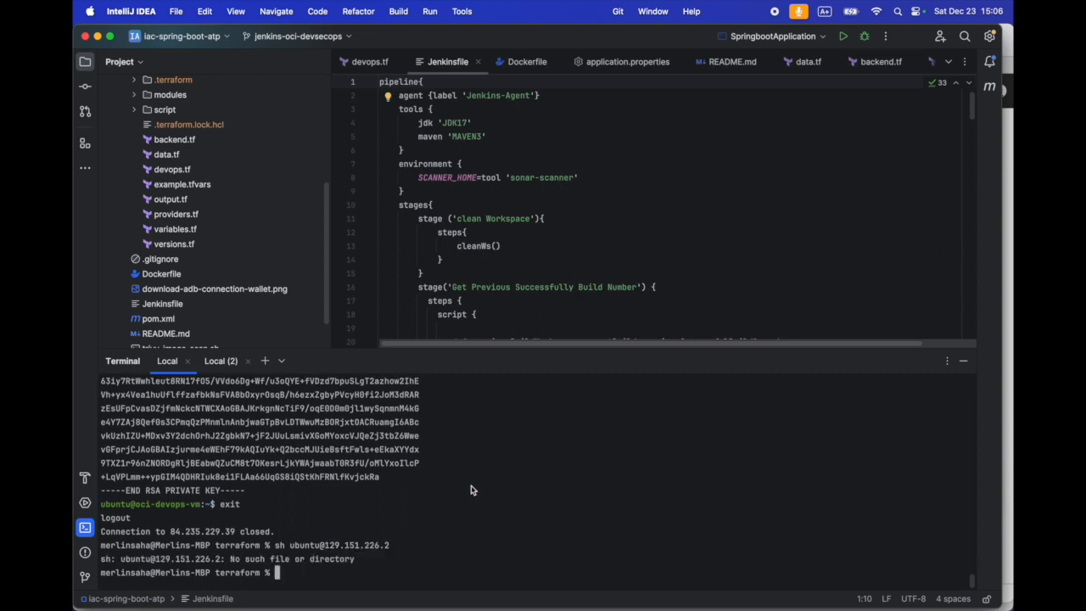
key(Up)
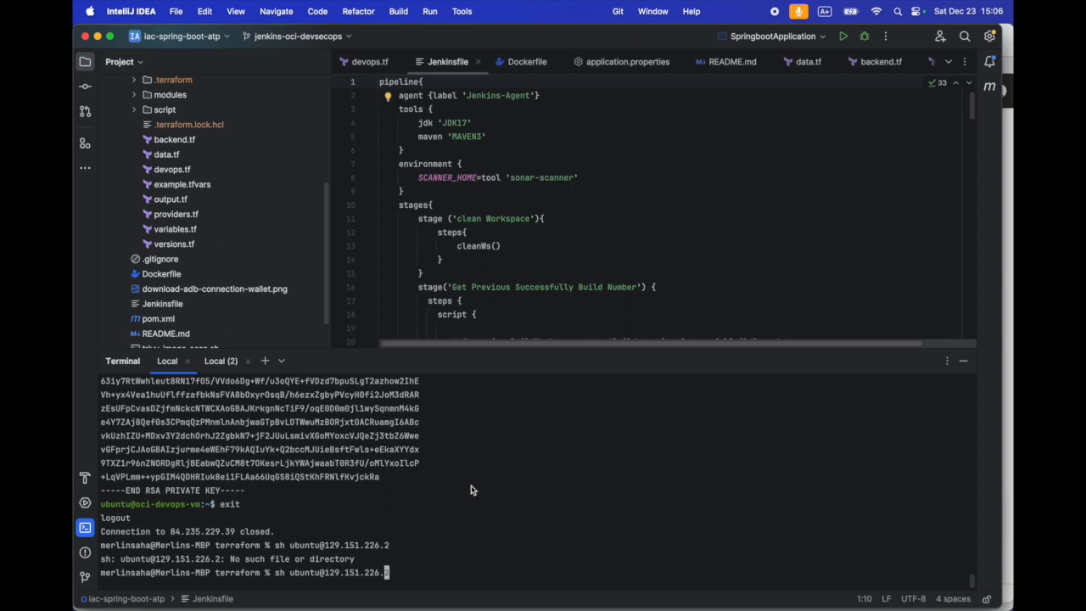
key(Left)
key(Left)
key(Left)
key(Left)
key(Left)
key(Left)
key(Left)
key(Left)
key(Left)
key(Left)
key(Left)
key(Left)
key(Left)
key(Left)
key(Left)
key(Left)
key(Left)
key(Left)
key(Left)
key(Left)
key(Left)
key(Left)
text(s)
key(Return)
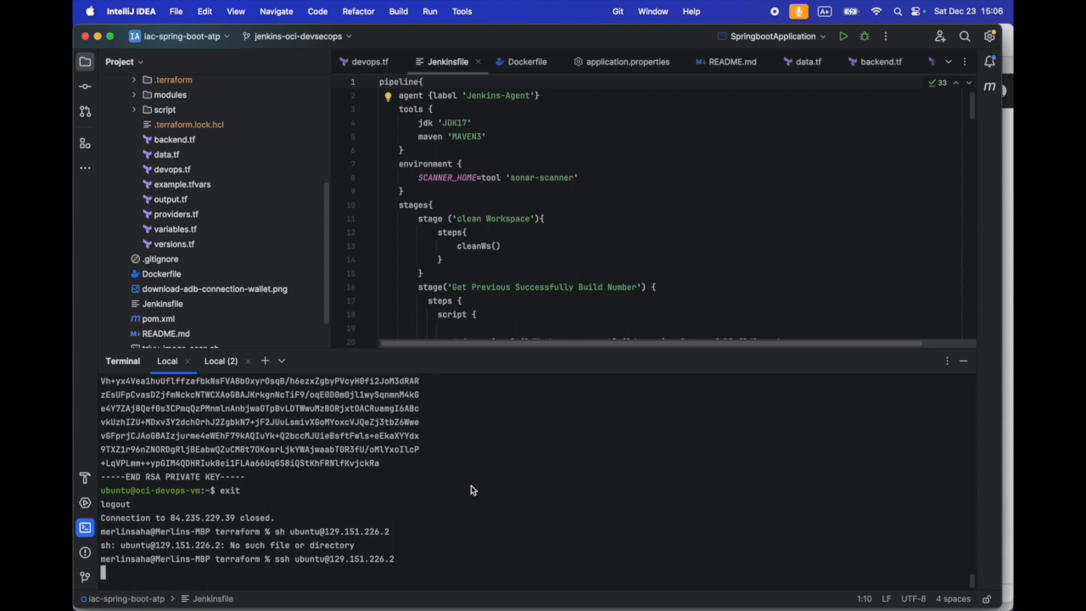
Step: Run the kubectl argocd-initial-admin-secret command from devops.tf on the app VM and select the decoded password
click(369, 61)
scroll(672, 228, down, 10)
scroll(671, 227, down, 5)
scroll(671, 227, up, 4)
drag(413, 125, 893, 128)
key(super+c)
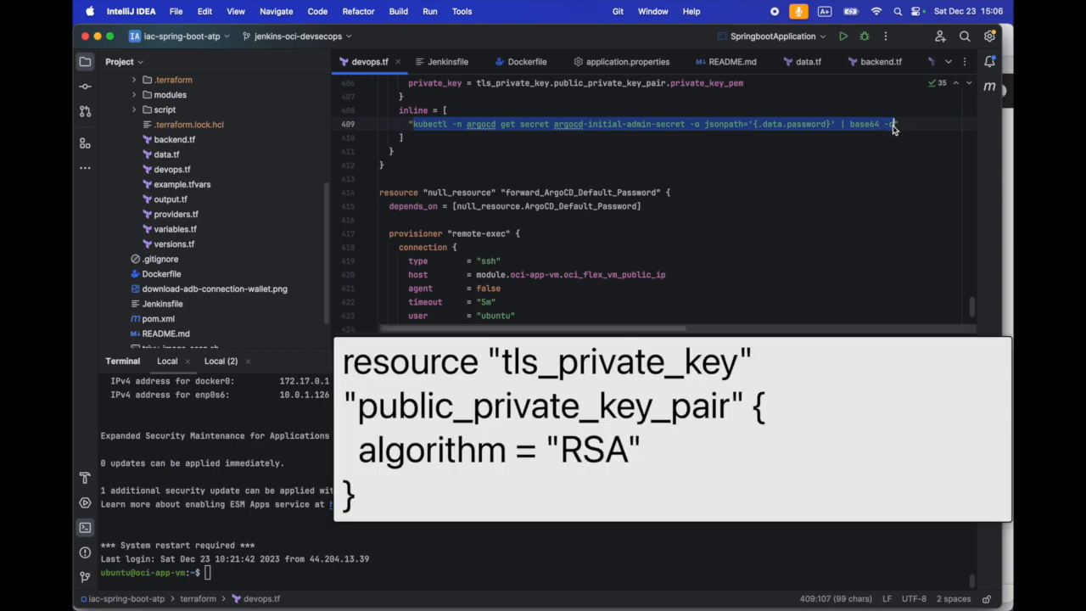
click(522, 465)
key(super+v)
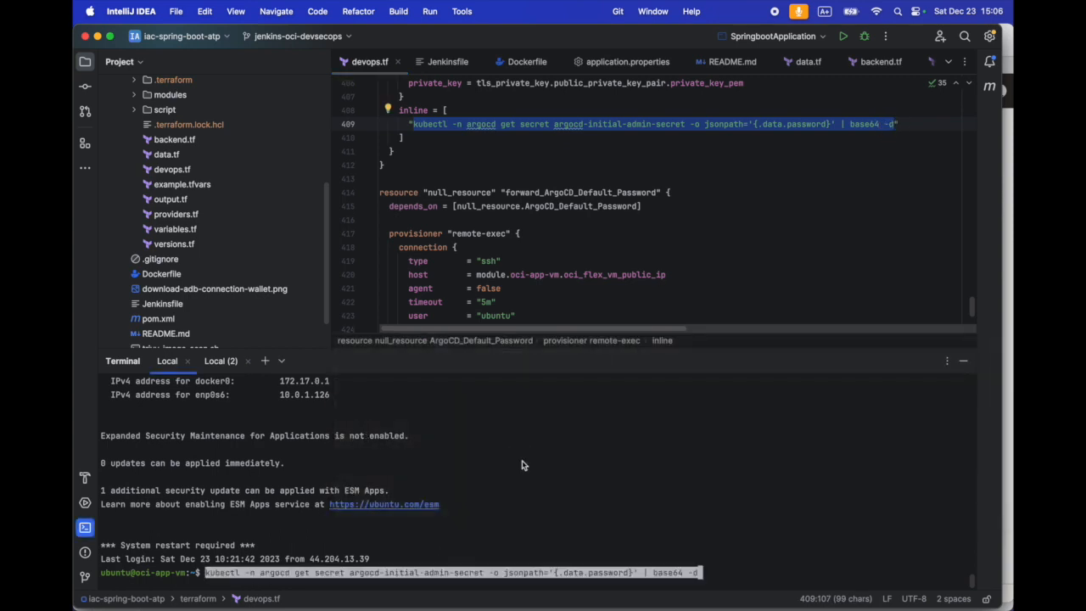
key(Return)
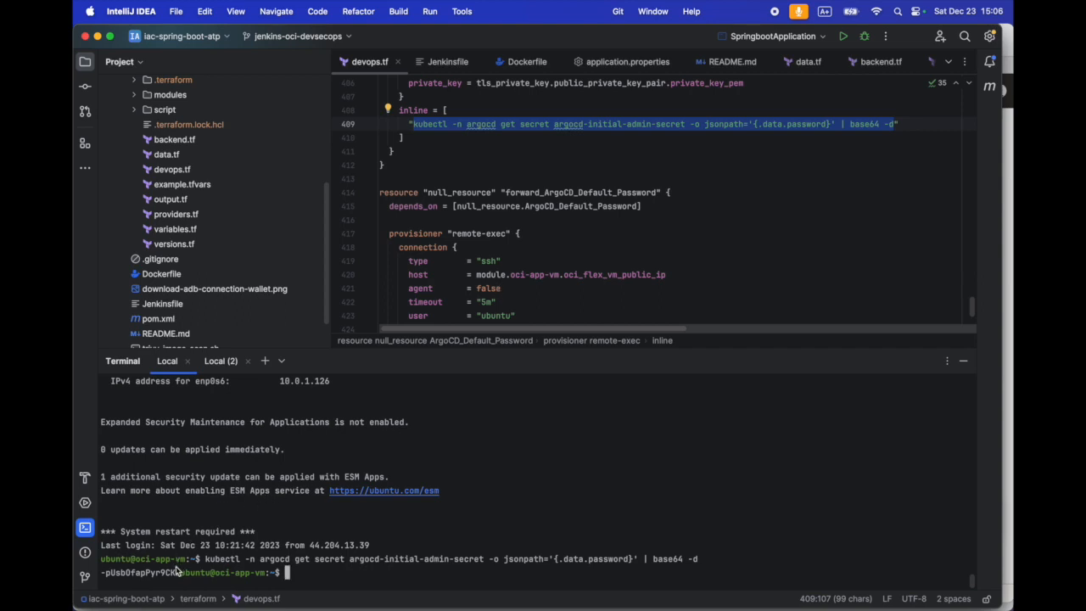
drag(180, 575, 99, 573)
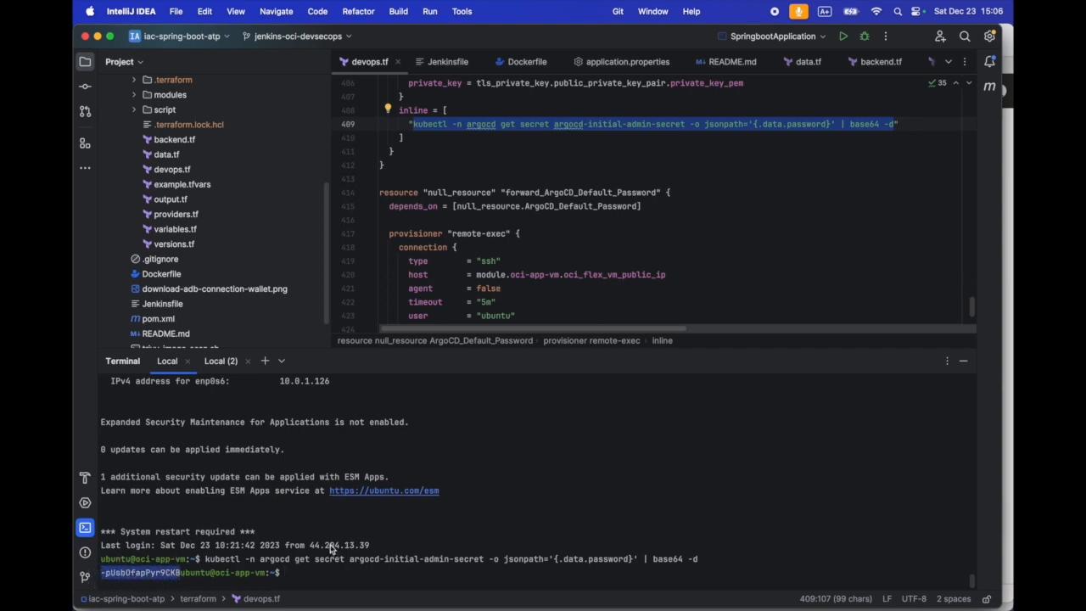
Step: Switch to Safari, copy oci-app-vm's public IP address, and try to open 129.151.226.2:8088 in a new tab
key(super+Tab)
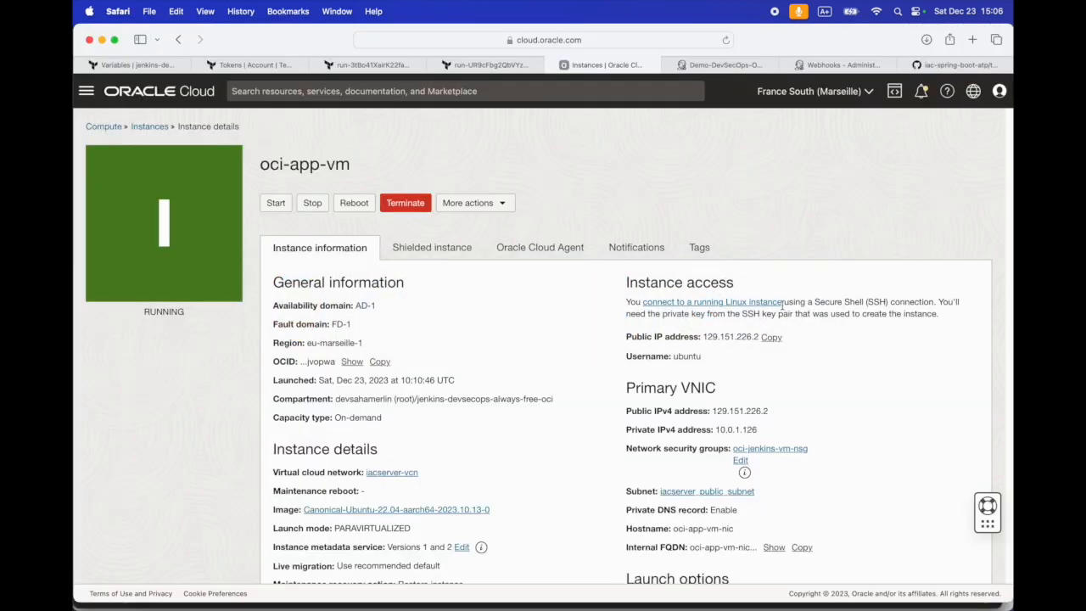
click(774, 337)
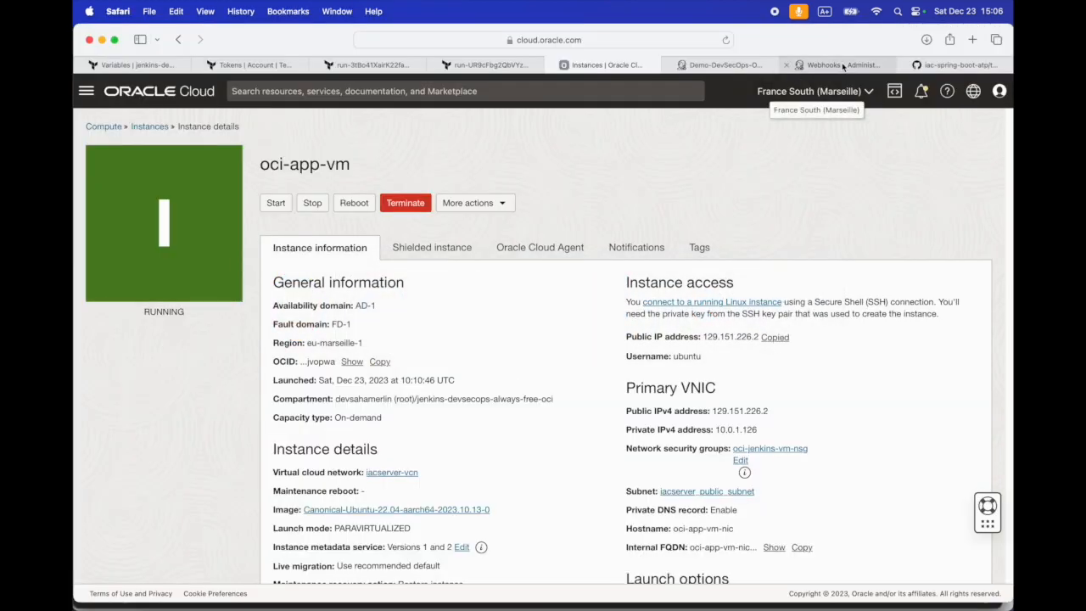
click(841, 65)
click(960, 67)
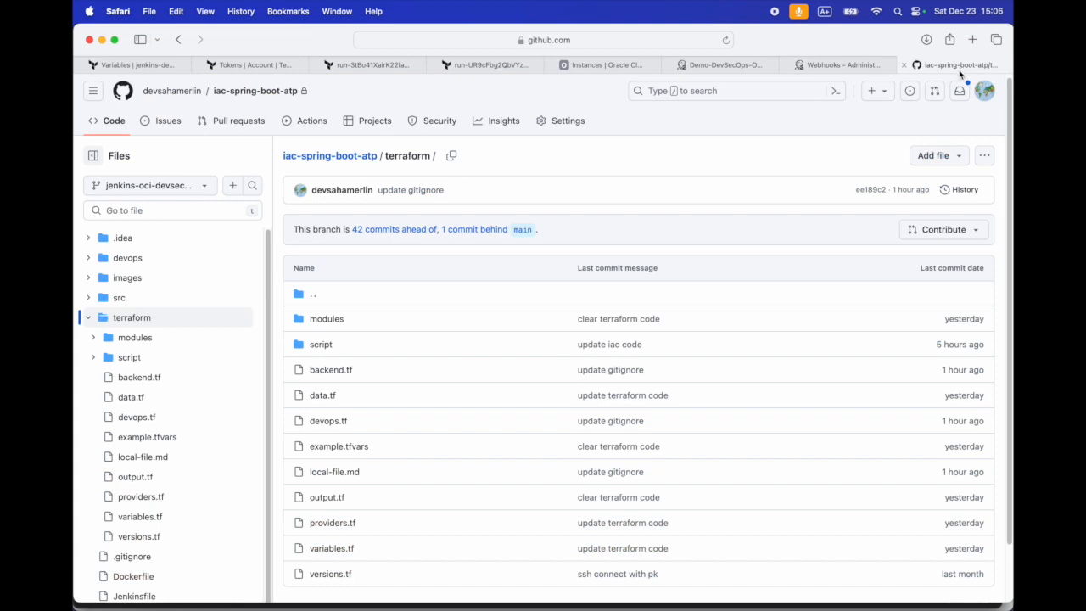
click(973, 39)
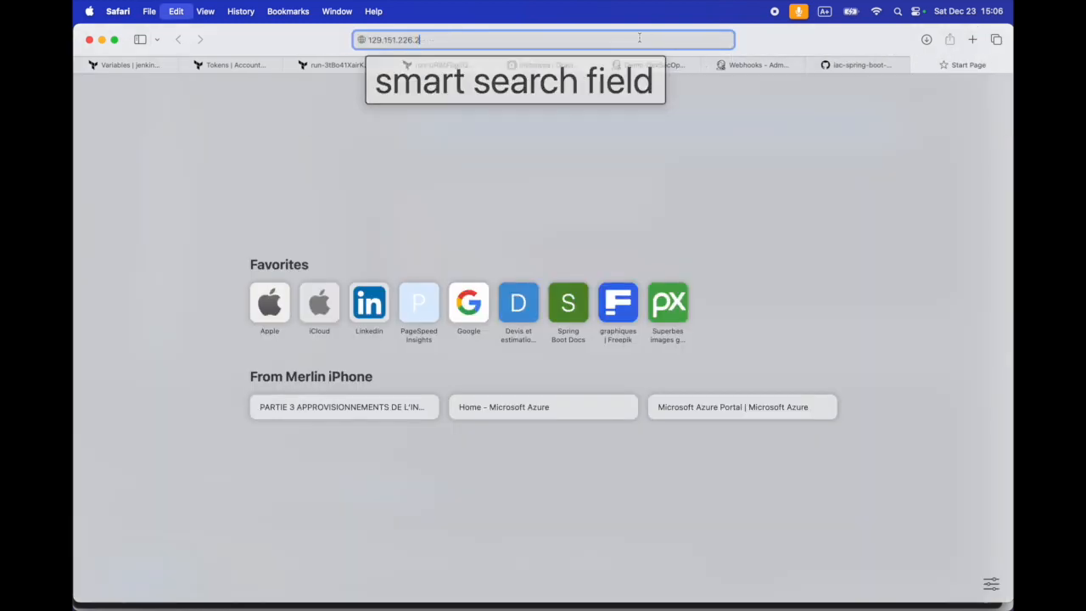
key(super+v)
text(:)
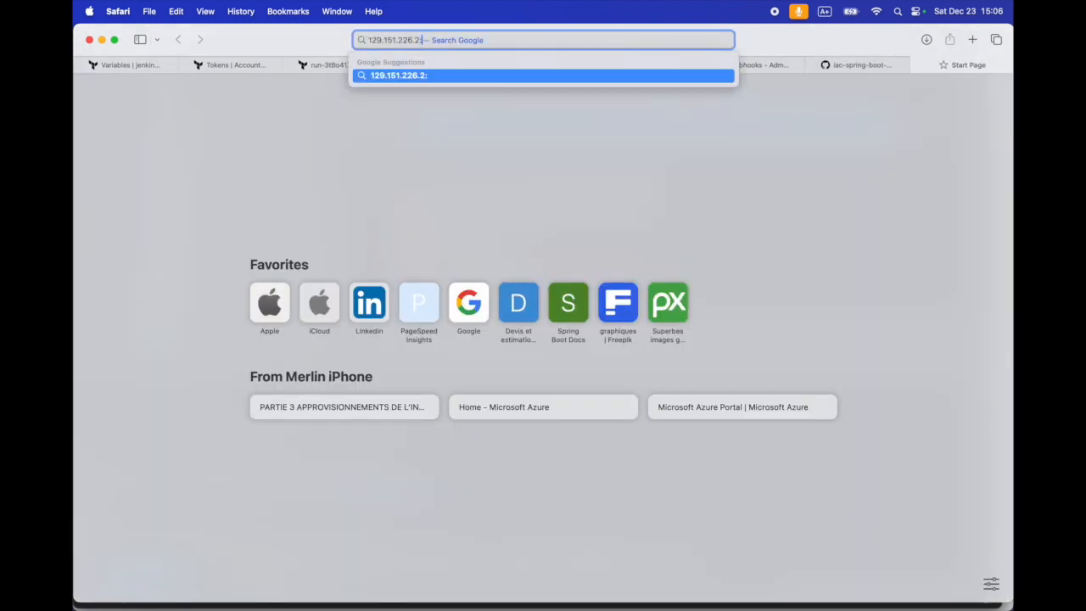
text(8088)
key(Return)
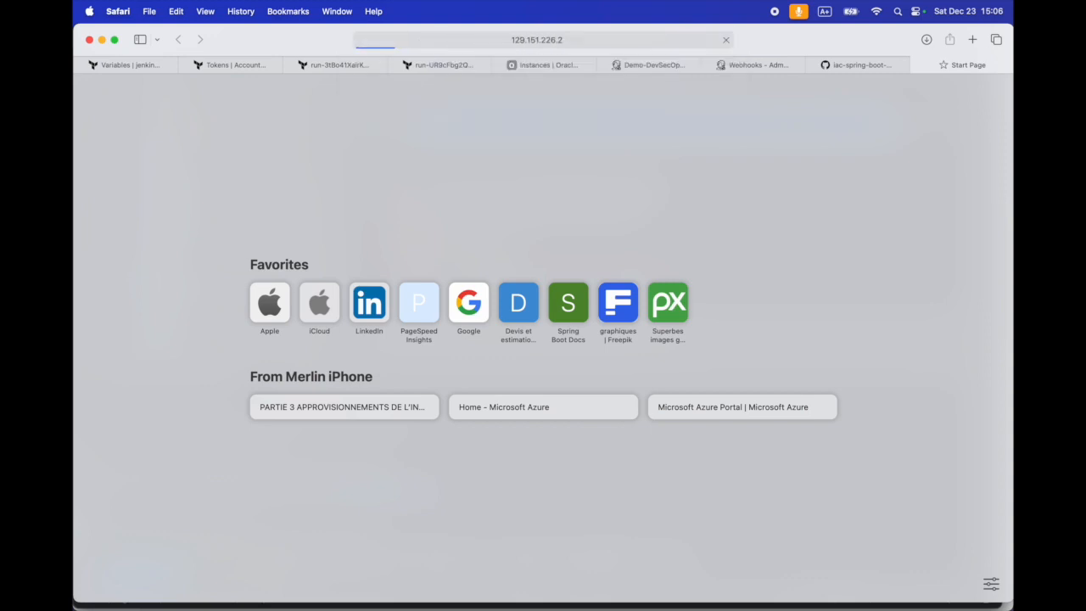
Step: Return to IntelliJ IDEA and run the argocd-server port-forward command (8088:443) from devops.tf on the app VM
key(super+Tab)
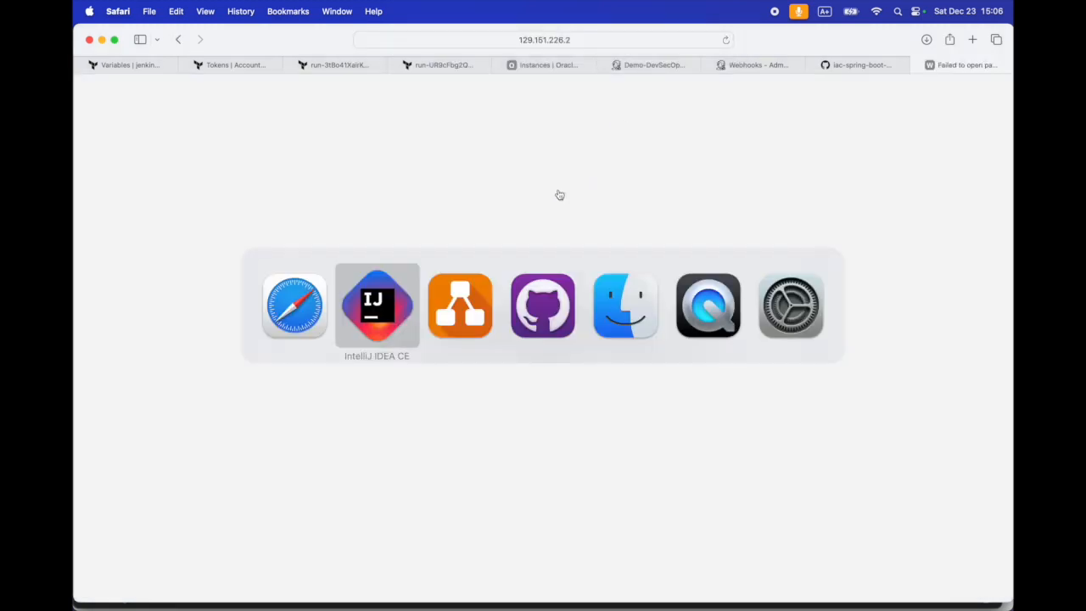
scroll(600, 207, down, 4)
drag(413, 256, 875, 259)
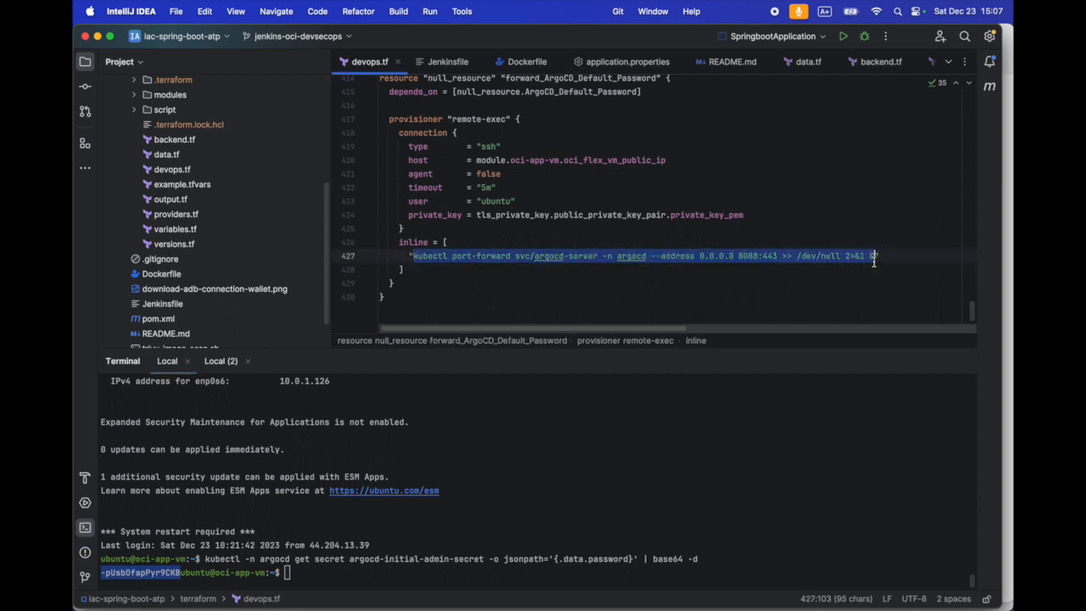
click(586, 441)
key(super+v)
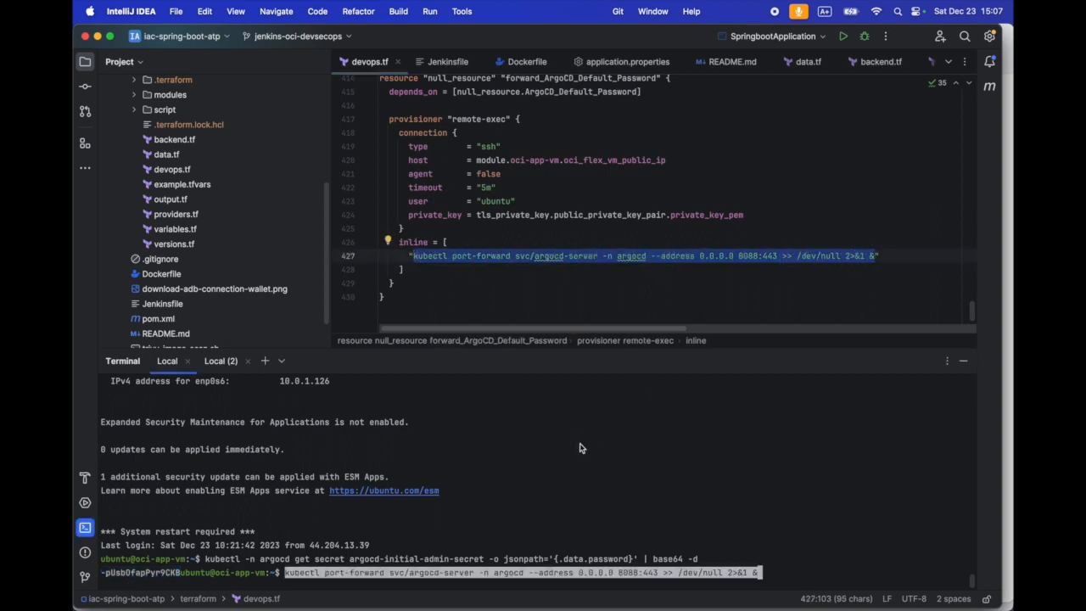
key(Return)
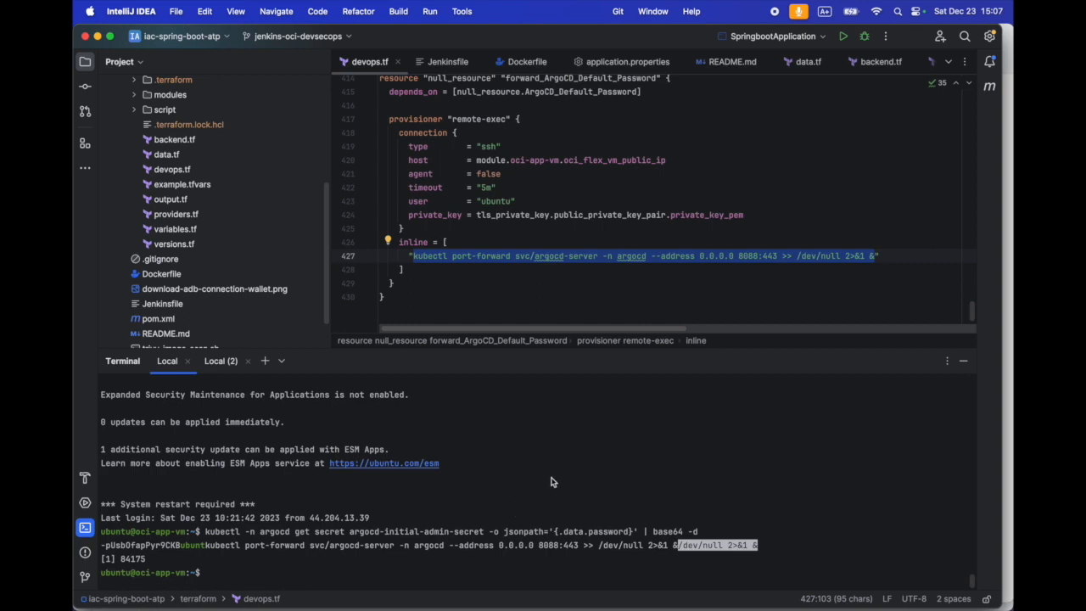
key(super+Tab)
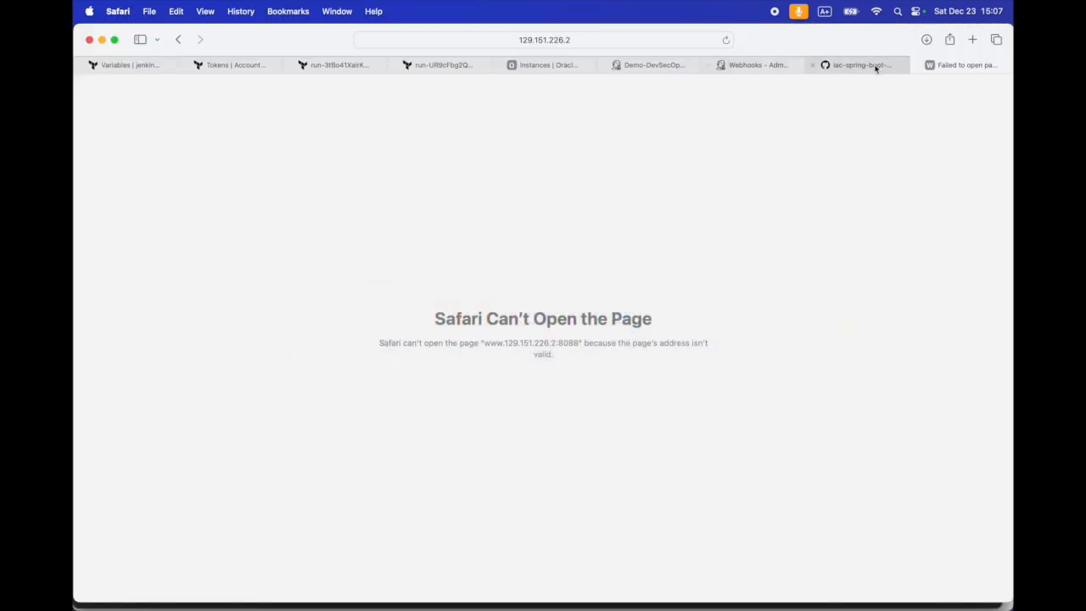
click(671, 41)
key(Return)
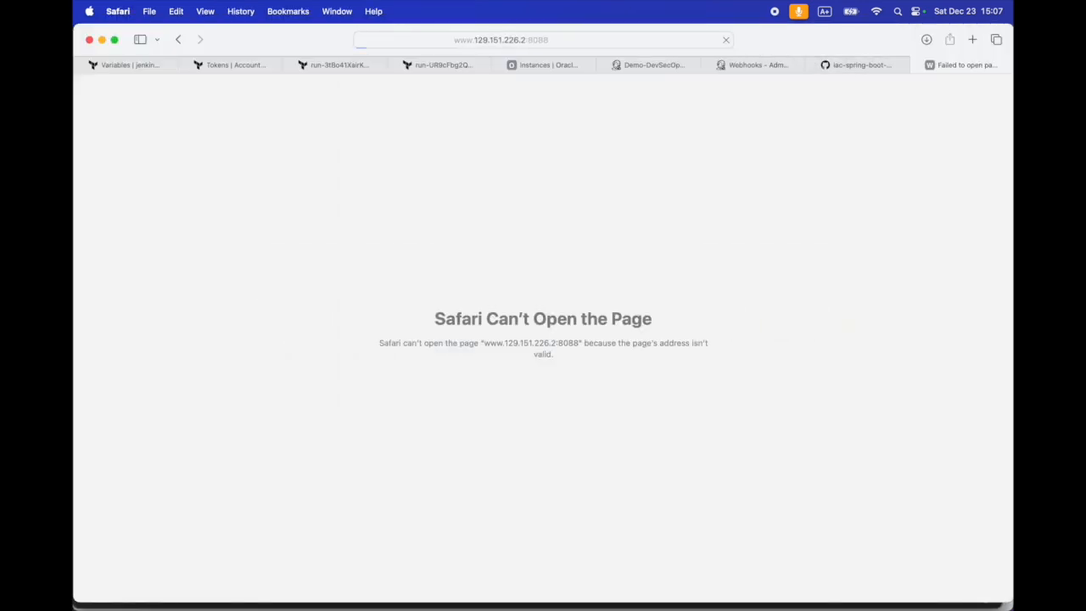
click(643, 44)
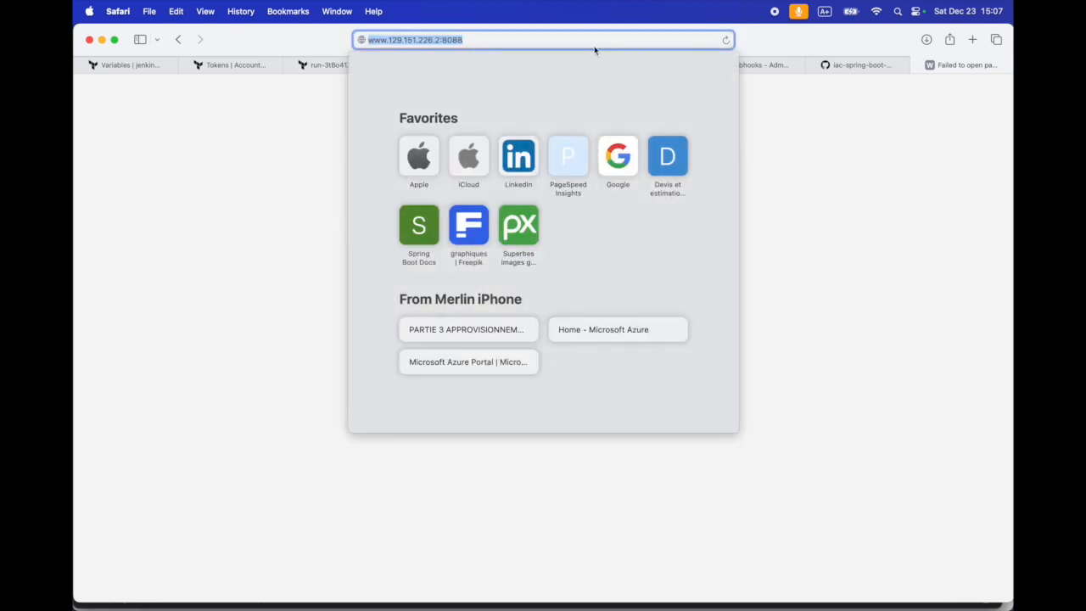
click(391, 41)
key(BackSpace)
key(BackSpace)
key(BackSpace)
key(BackSpace)
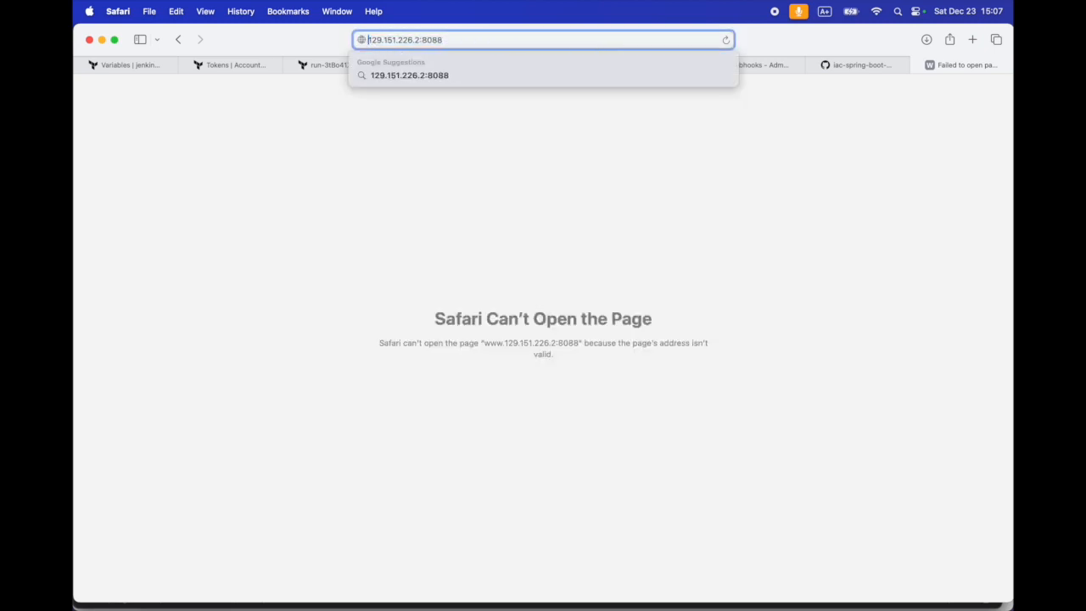
key(Return)
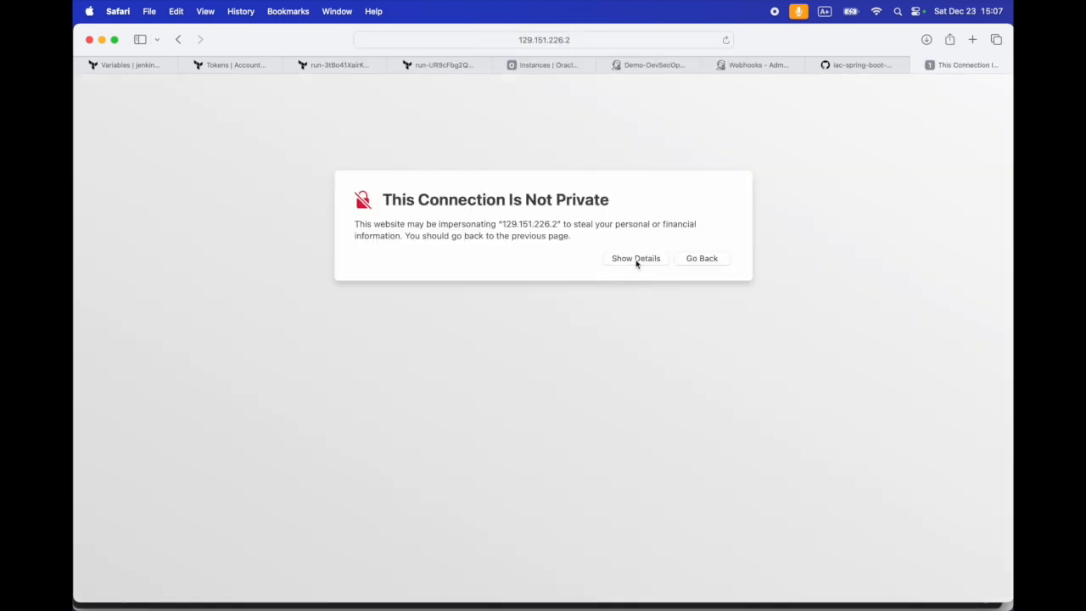
Step: Show the certificate warning's details and proceed to the website despite the non-private connection
click(635, 259)
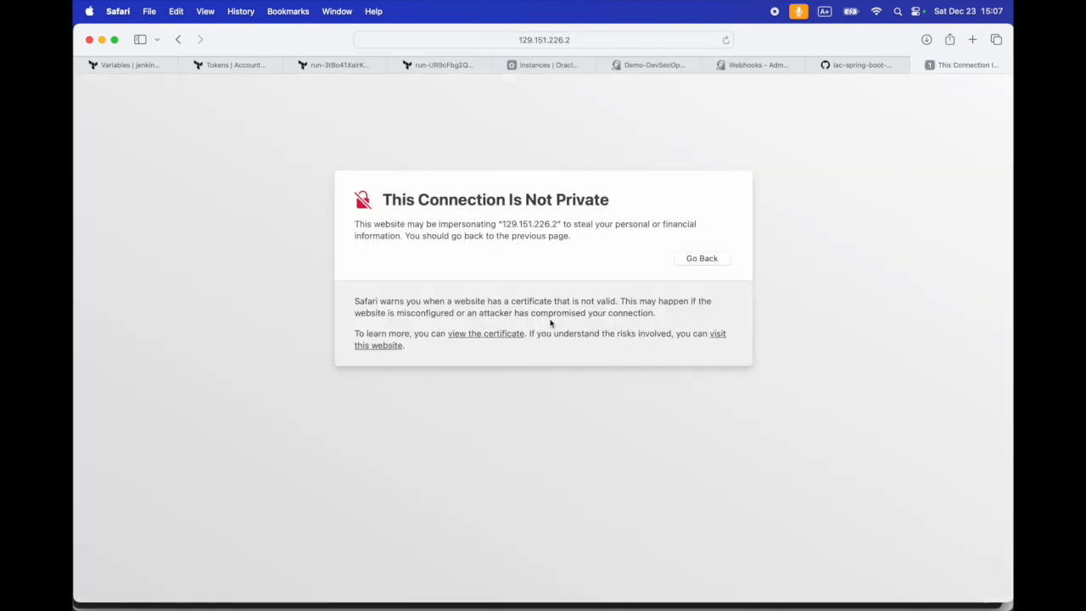
click(386, 345)
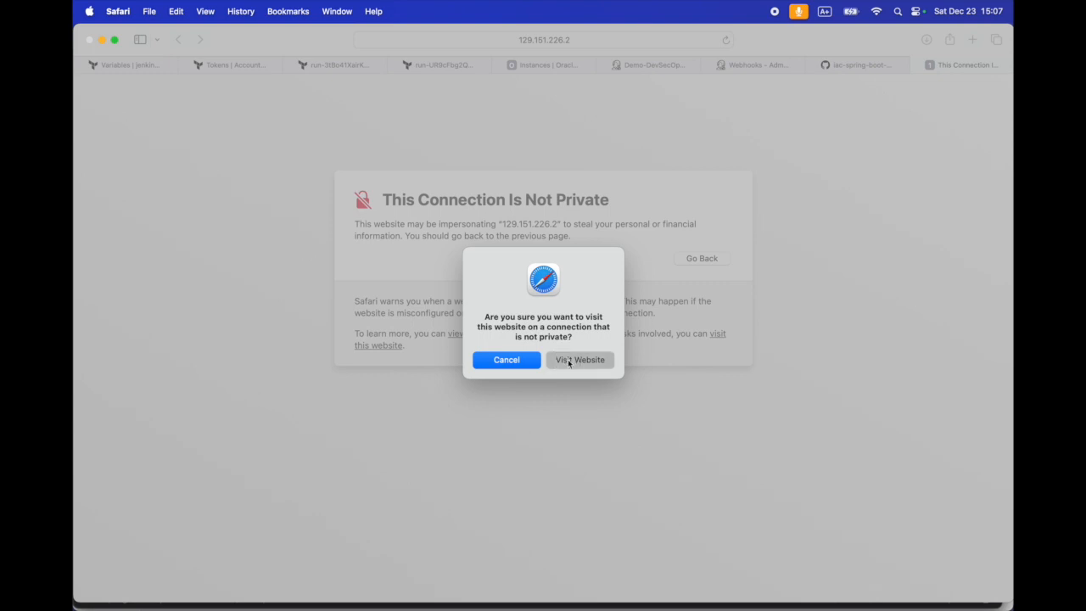
click(569, 361)
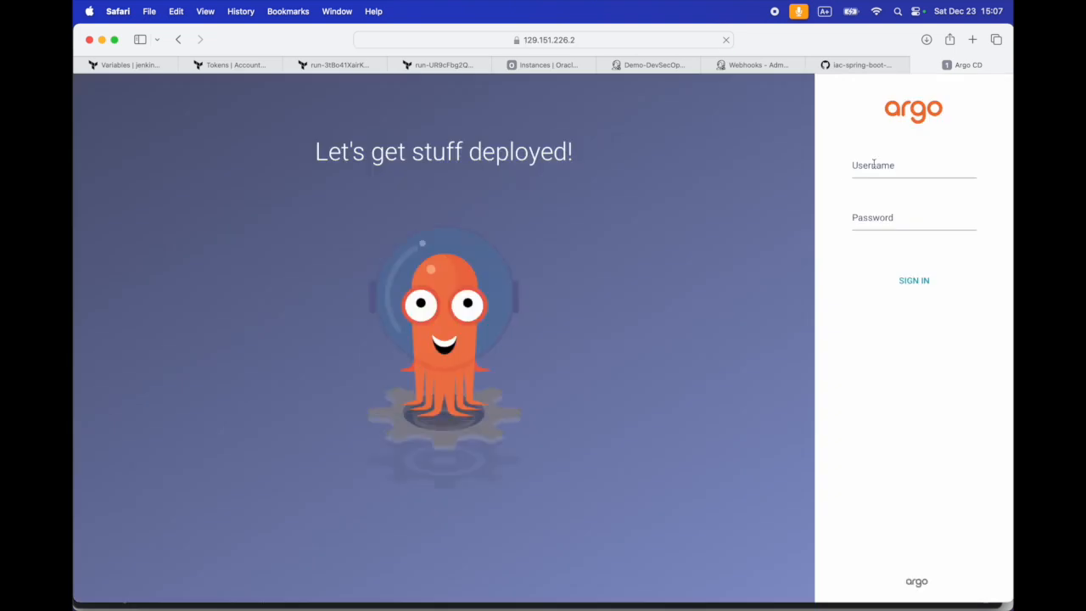
Step: Sign in to Argo CD with the username admin and the initial admin password copied from the IntelliJ IDEA terminal
click(888, 161)
text(admin)
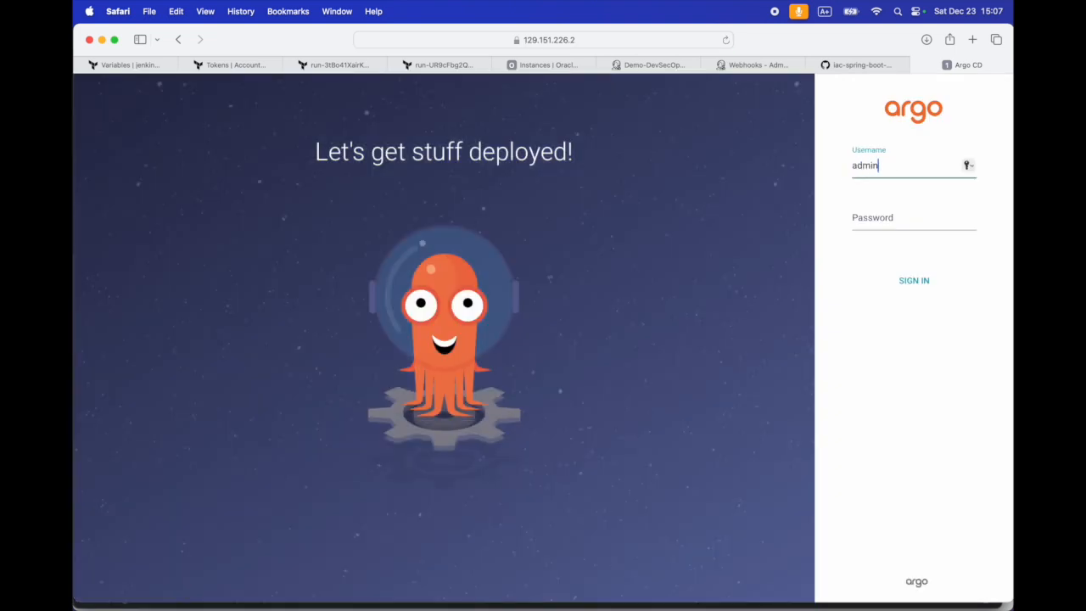
key(super+Tab)
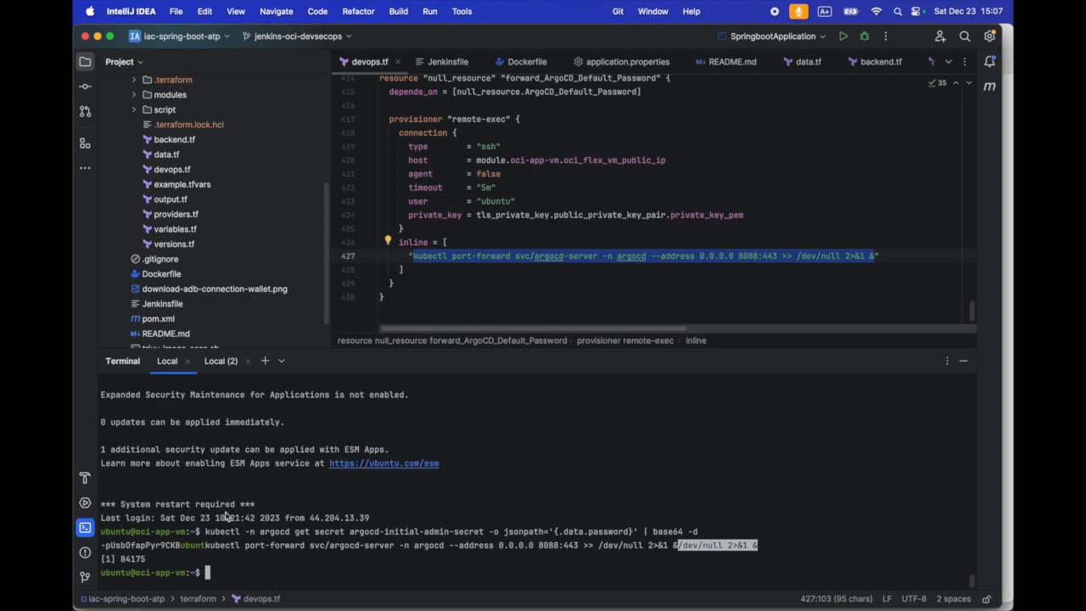
triple_click(106, 550)
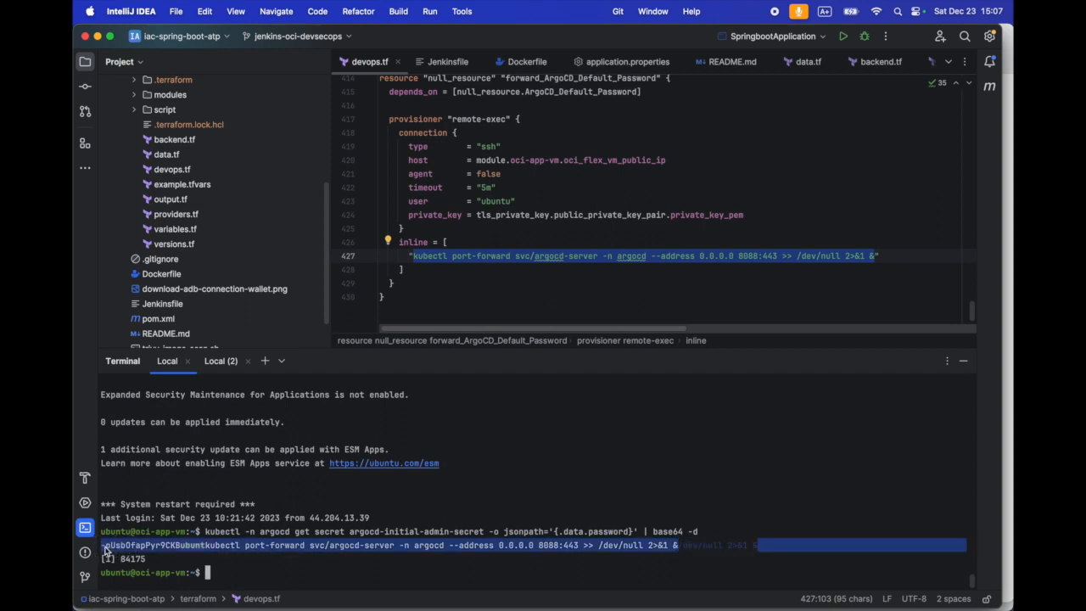
click(105, 550)
drag(104, 550, 178, 550)
key(super+c)
key(super+Tab)
click(862, 222)
key(super+v)
click(914, 280)
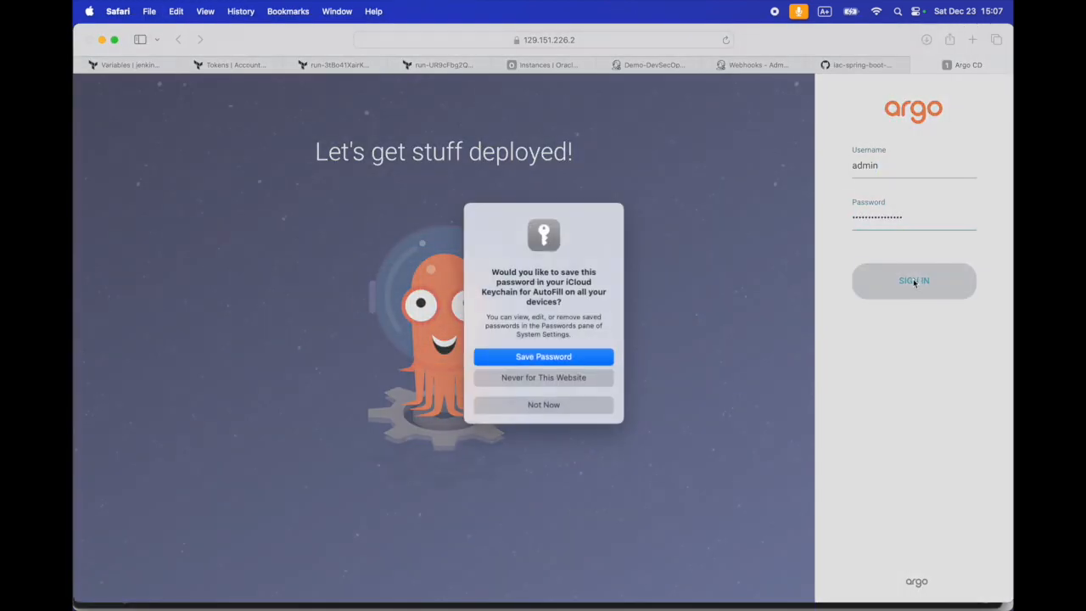
Step: Decline saving the Argo CD password and open the form for connecting a new repository in the repository settings
click(544, 405)
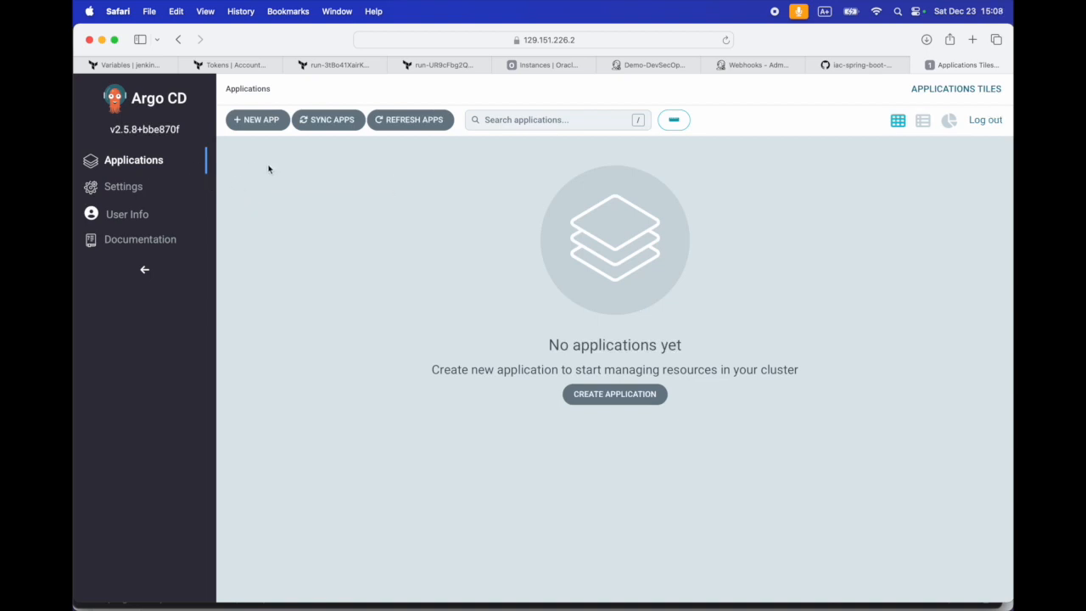
click(117, 190)
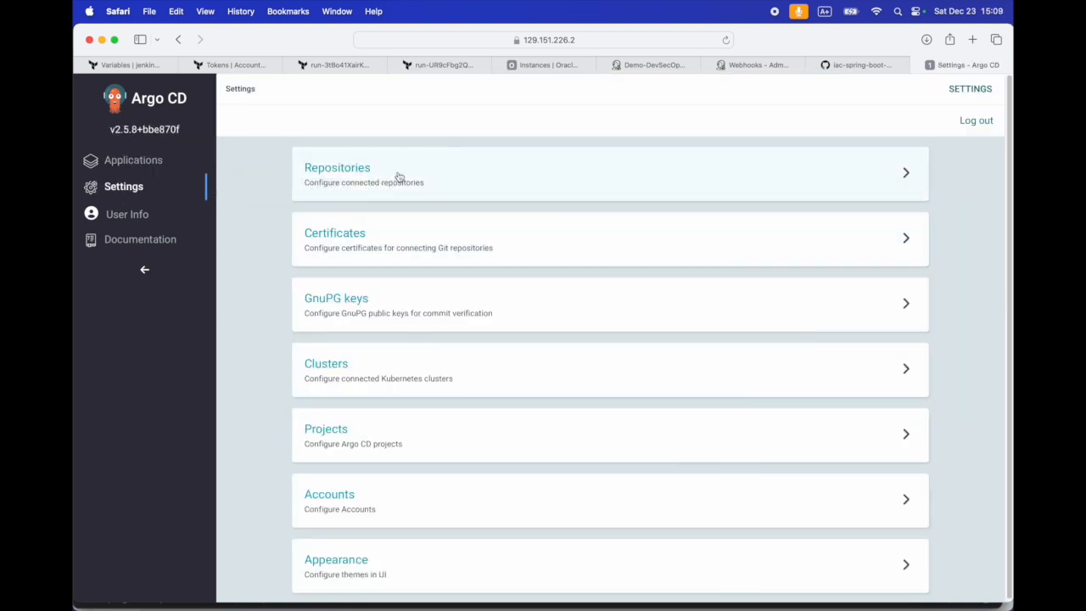
click(399, 176)
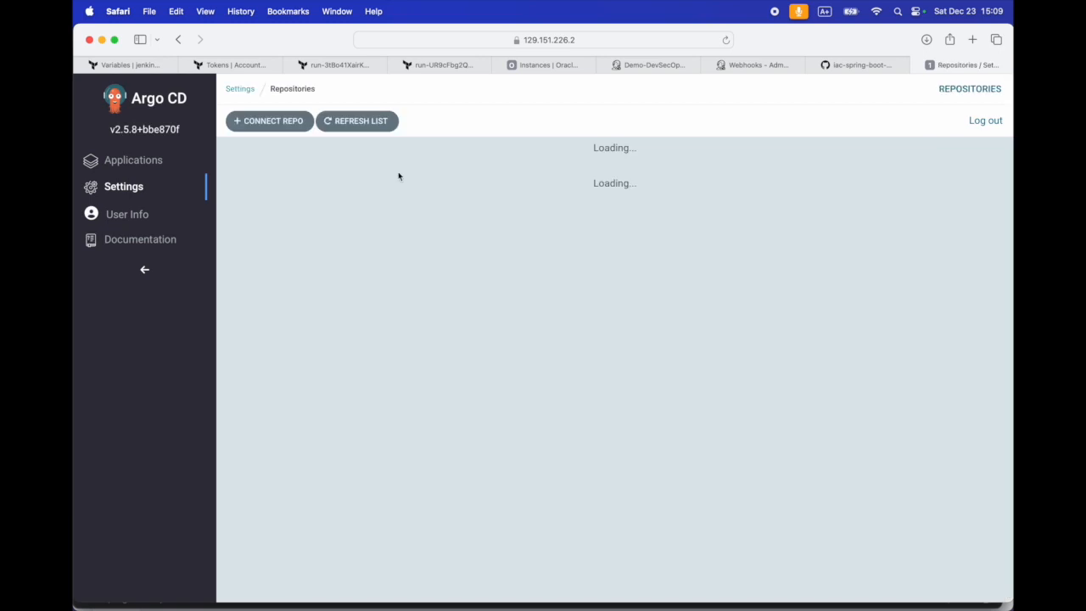
click(261, 121)
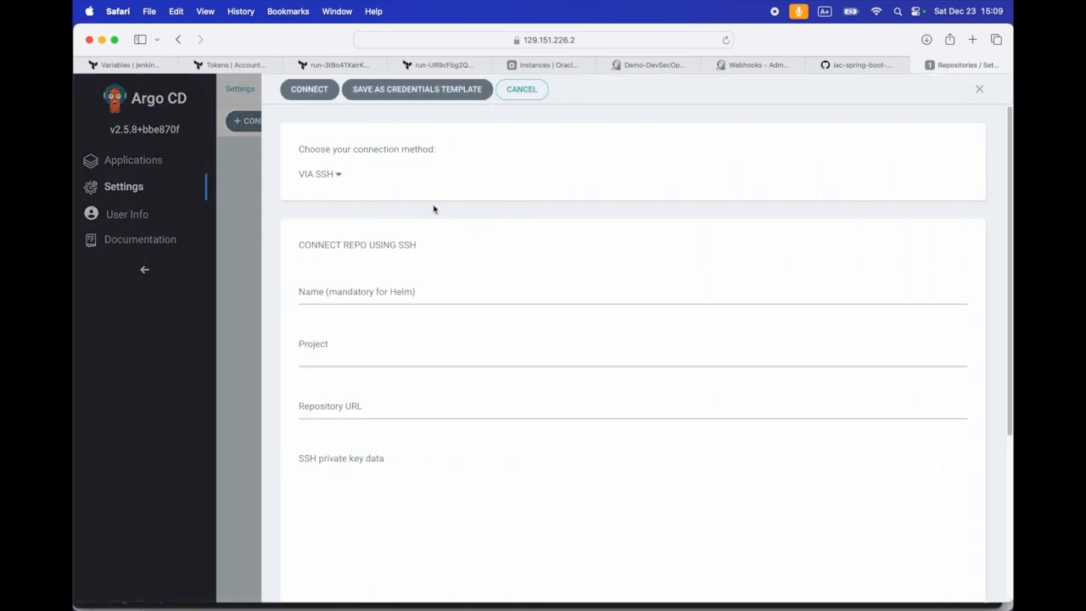
Step: Copy the address of the open iac-spring-boot-atp GitHub page and return to the Argo CD repository form
click(866, 66)
click(642, 41)
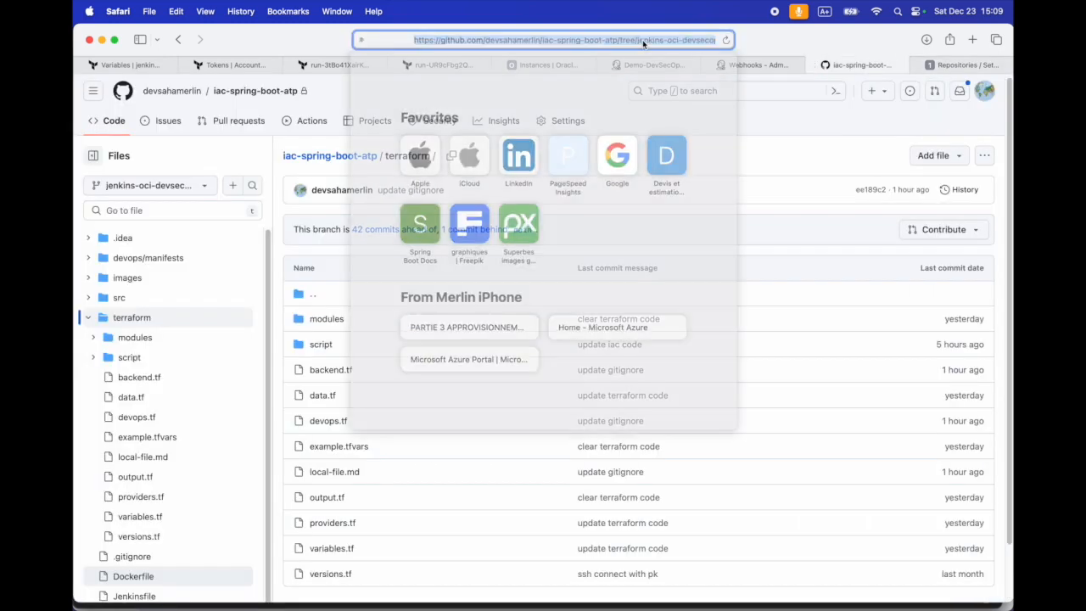
key(super+c)
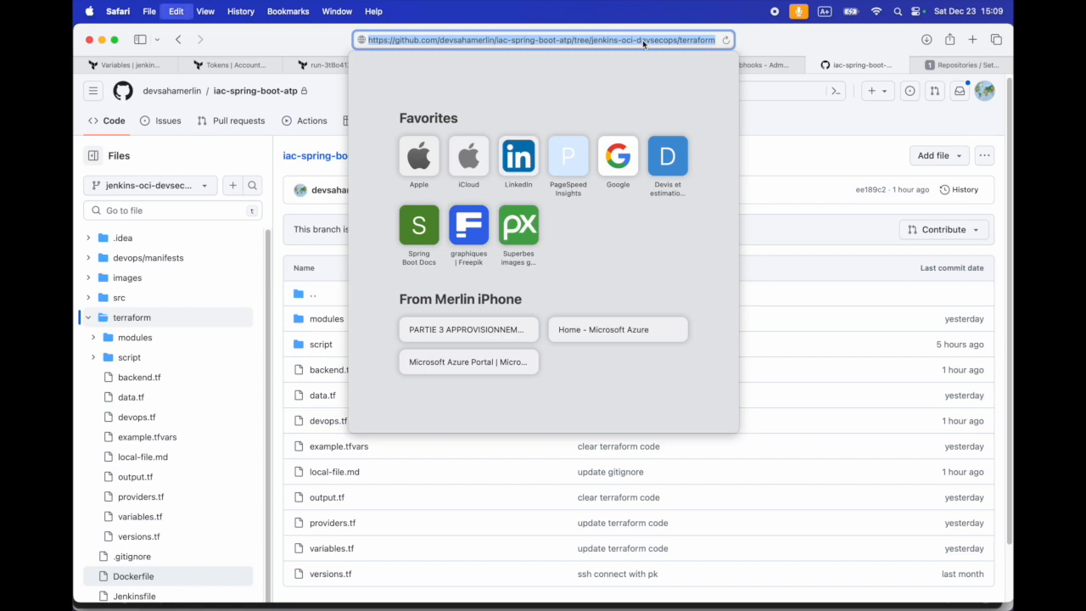
click(945, 61)
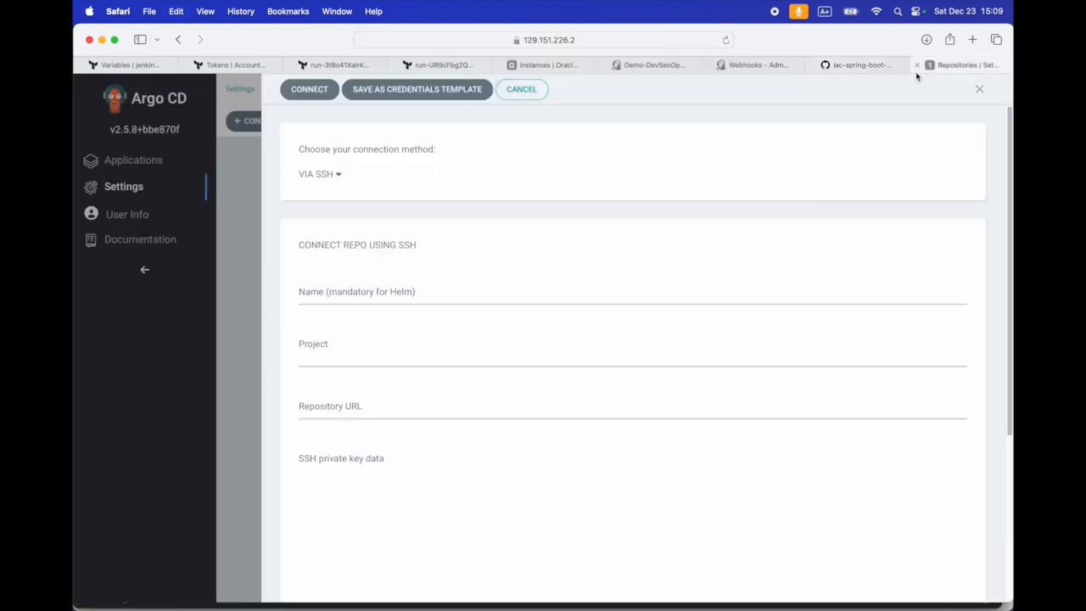
Step: Set the connection to HTTPS with project default and the copied iac-spring-boot-atp URL, removing /tree/jenkins-oci-devsecops/terraform from its end
click(340, 175)
click(340, 218)
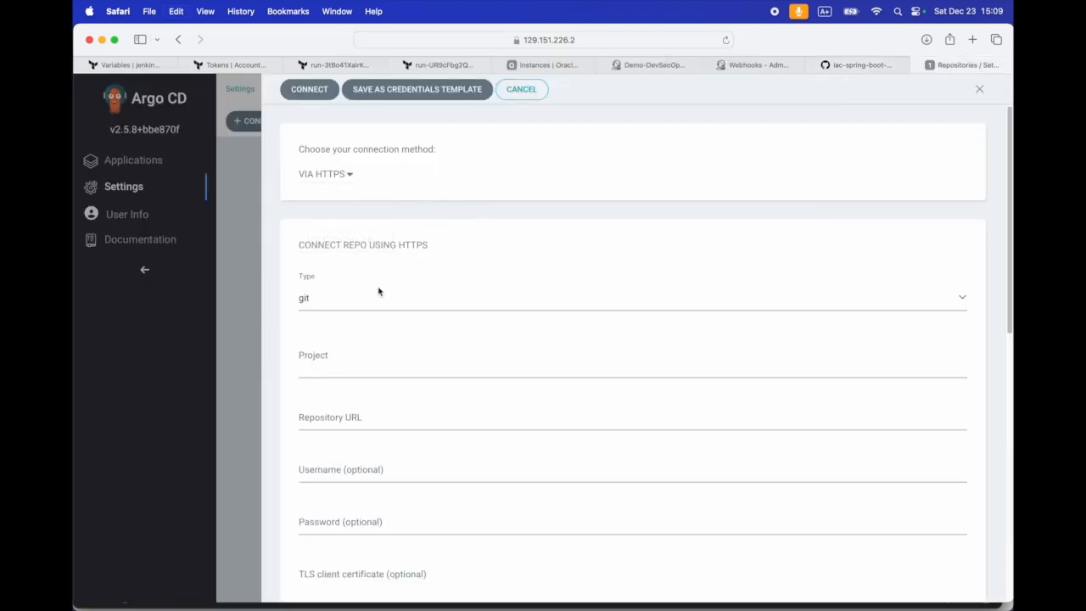
click(335, 355)
click(331, 385)
click(340, 414)
key(super+v)
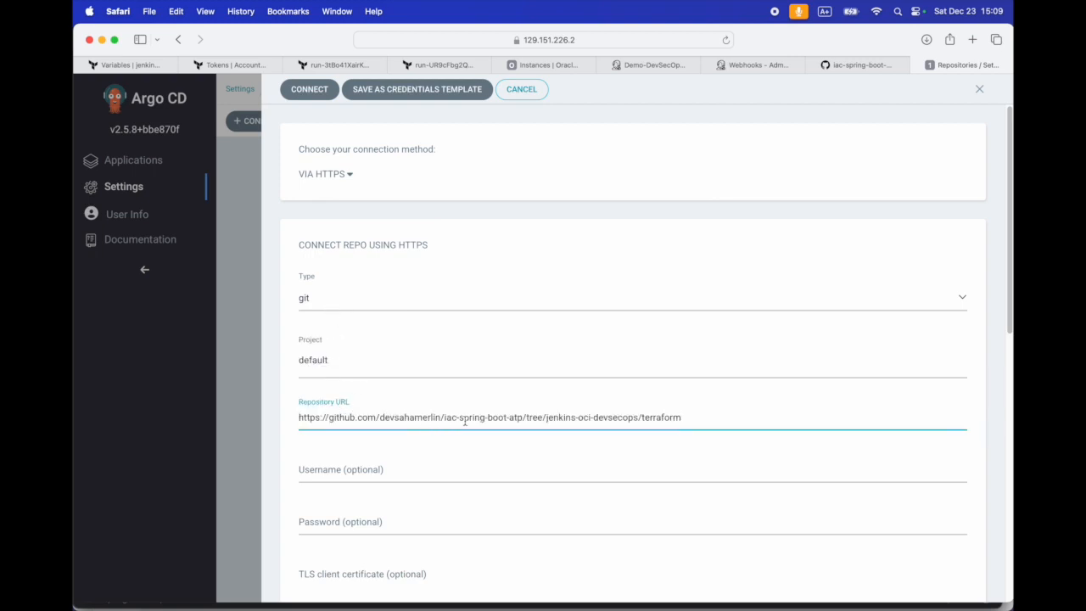
drag(524, 419, 737, 417)
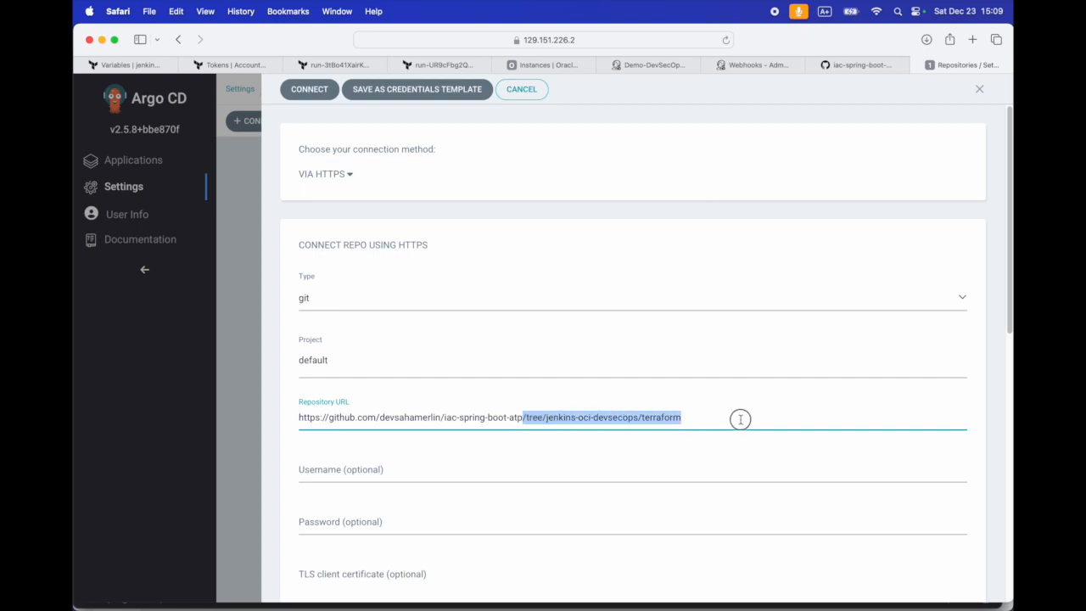
key(BackSpace)
Step: Enter the GitHub username and use the github.com access token copied from Passwords in System Settings as the repository password
scroll(529, 455, down, 3)
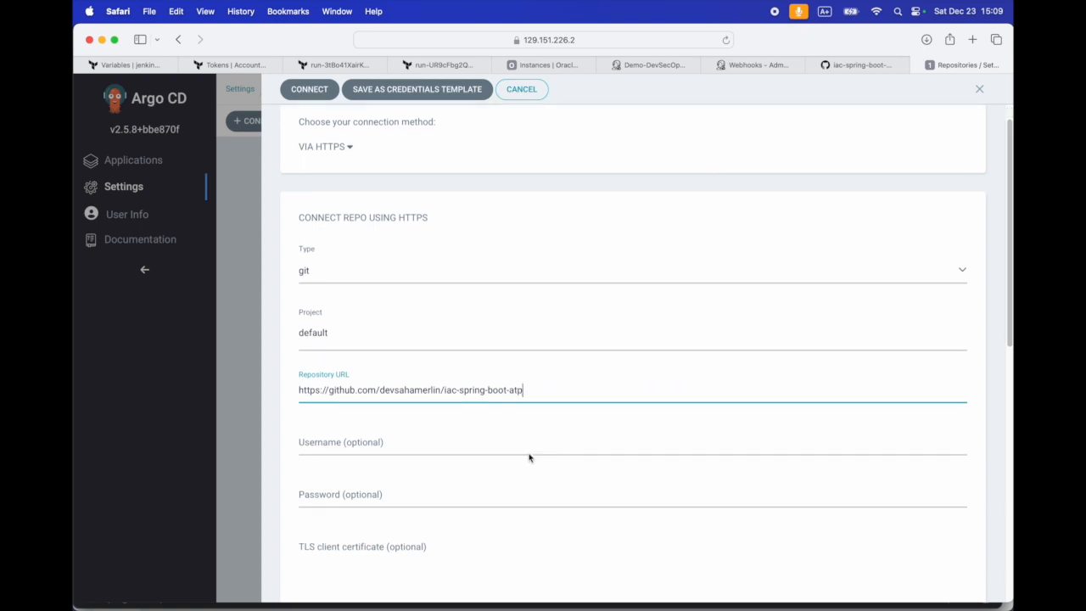
click(332, 359)
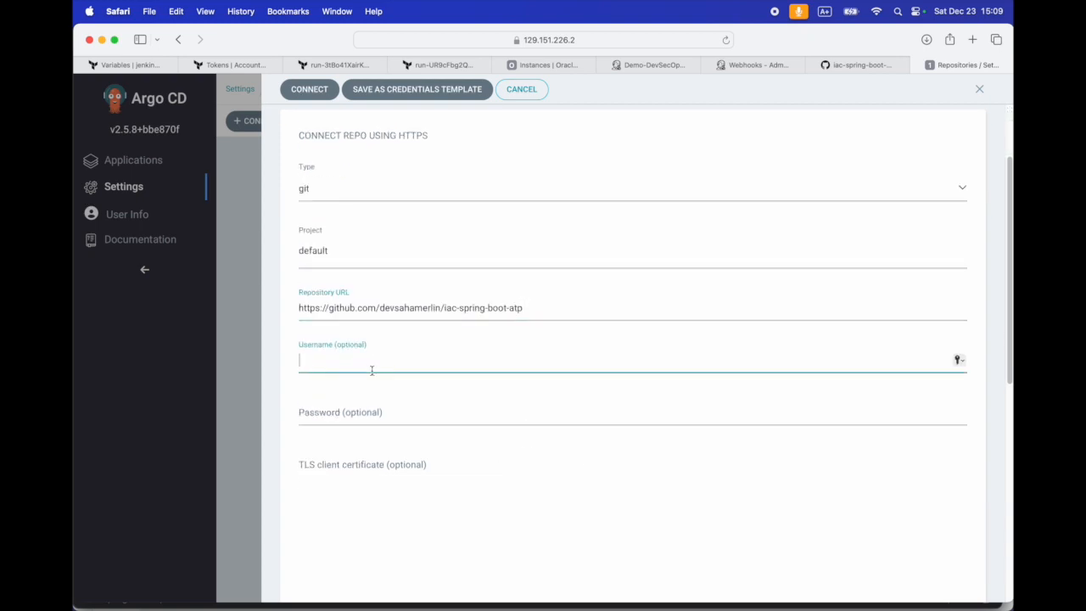
text(devsah)
click(370, 412)
key(super+Tab)
key(super+Tab)
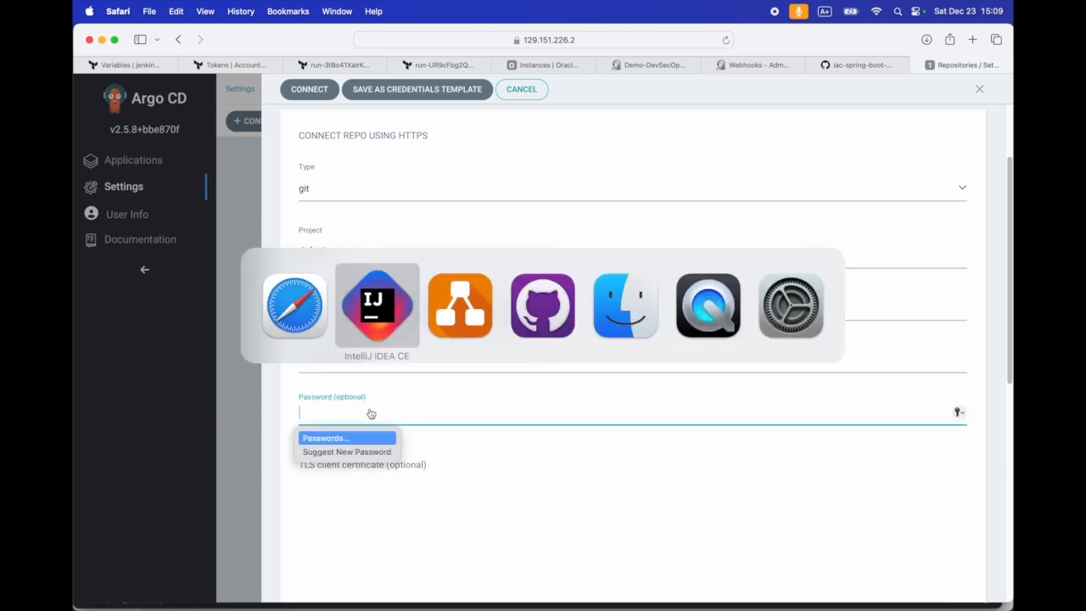
key(super+Tab)
key(super+Tab)
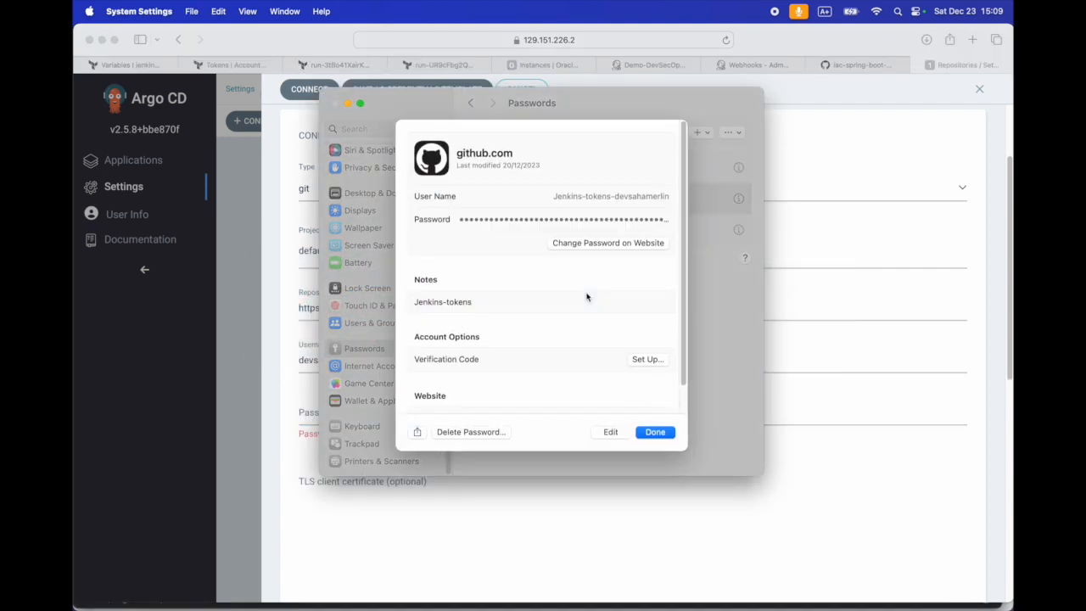
click(544, 220)
click(544, 237)
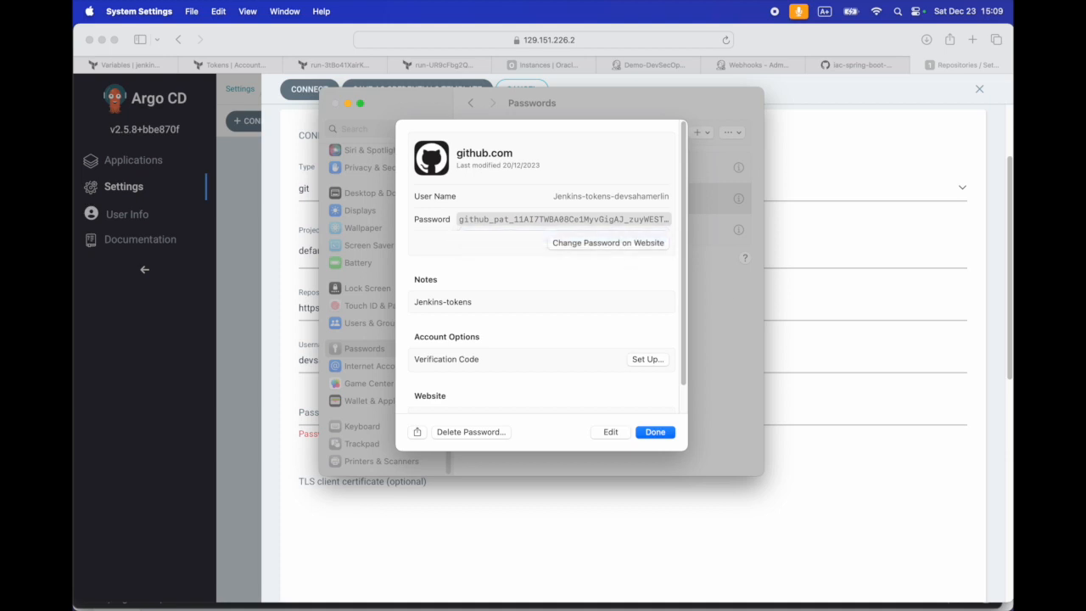
key(super+Tab)
key(super+v)
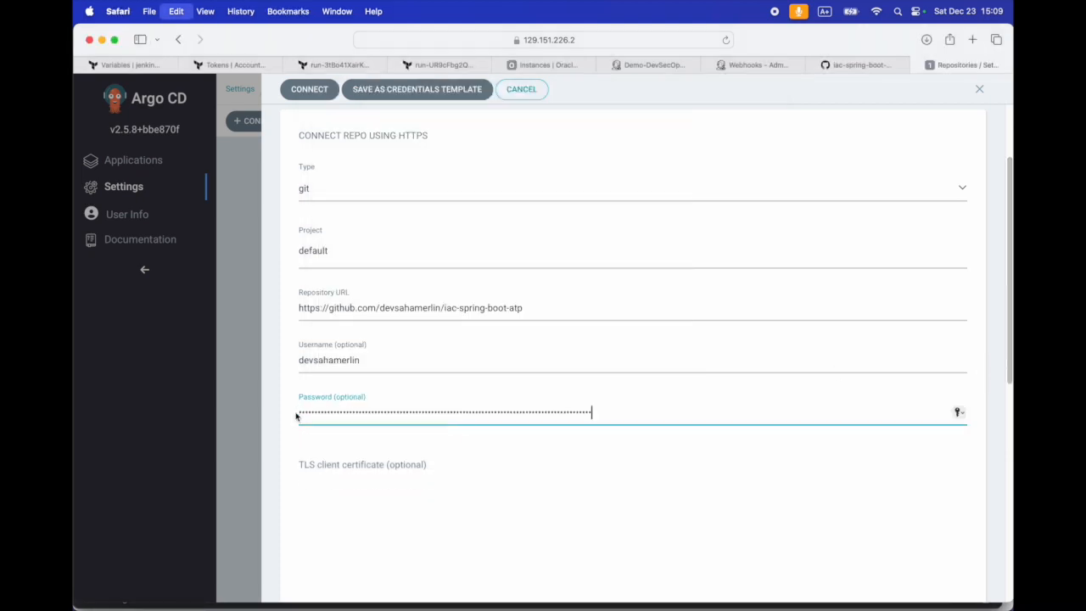
Step: Connect the iac-spring-boot-atp repository to Argo CD and decline saving its password
click(286, 449)
scroll(283, 452, down, 1)
scroll(283, 452, up, 3)
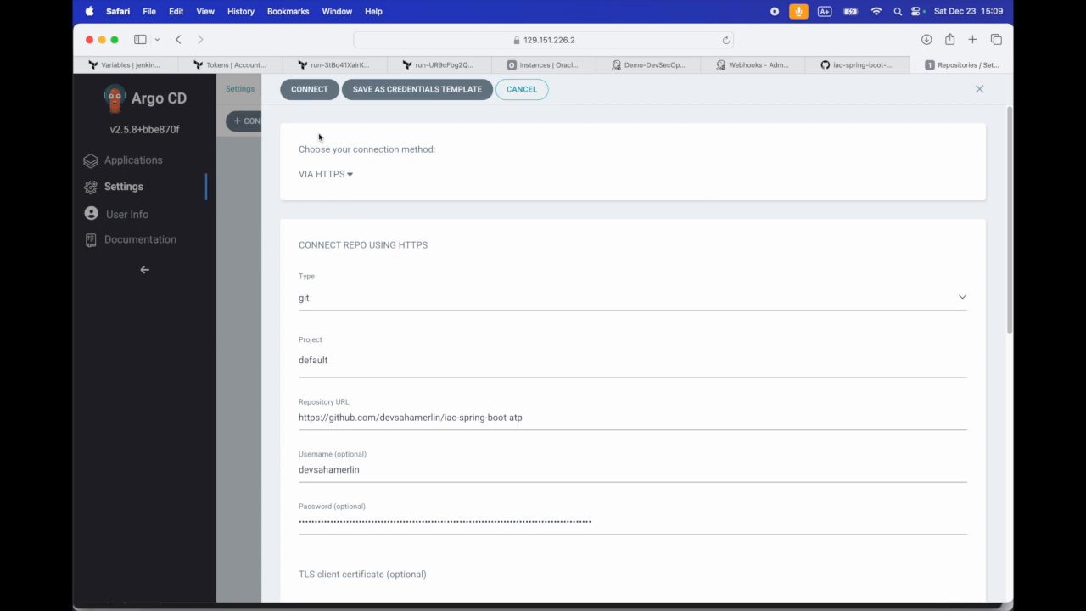
click(310, 90)
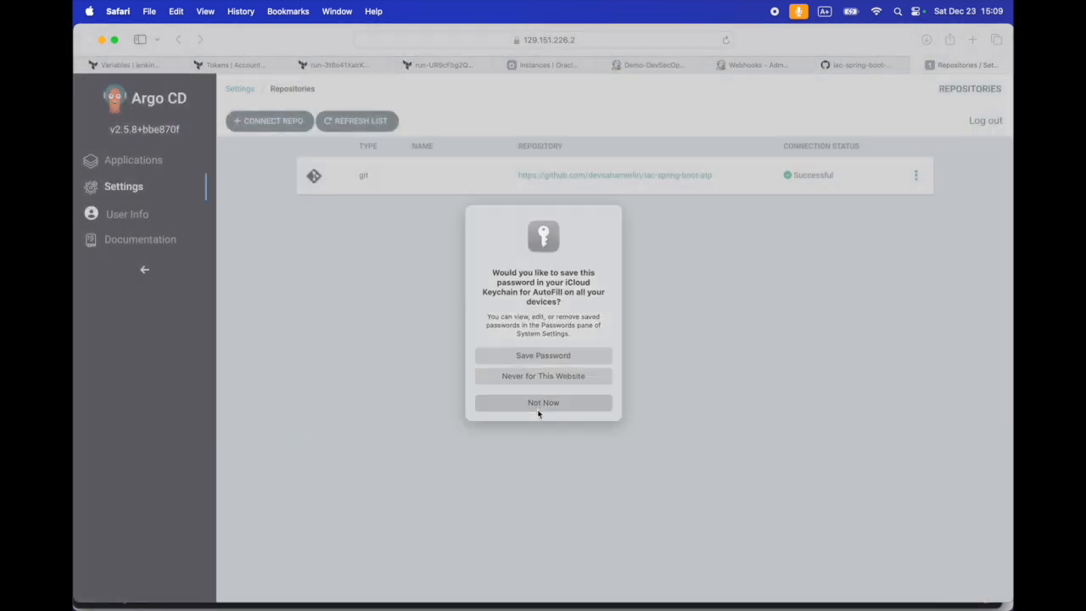
click(539, 407)
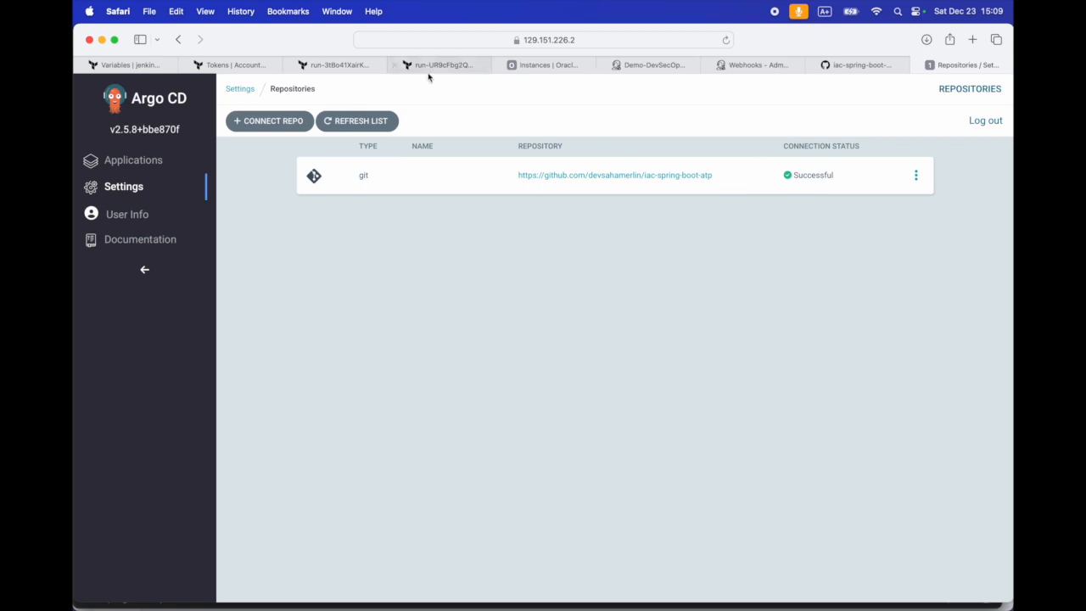
Step: Review the Demo-DevSecOps-OCI-Jenkins stage view and the pipeline architecture diagram in draw.io, and return to Safari
click(530, 66)
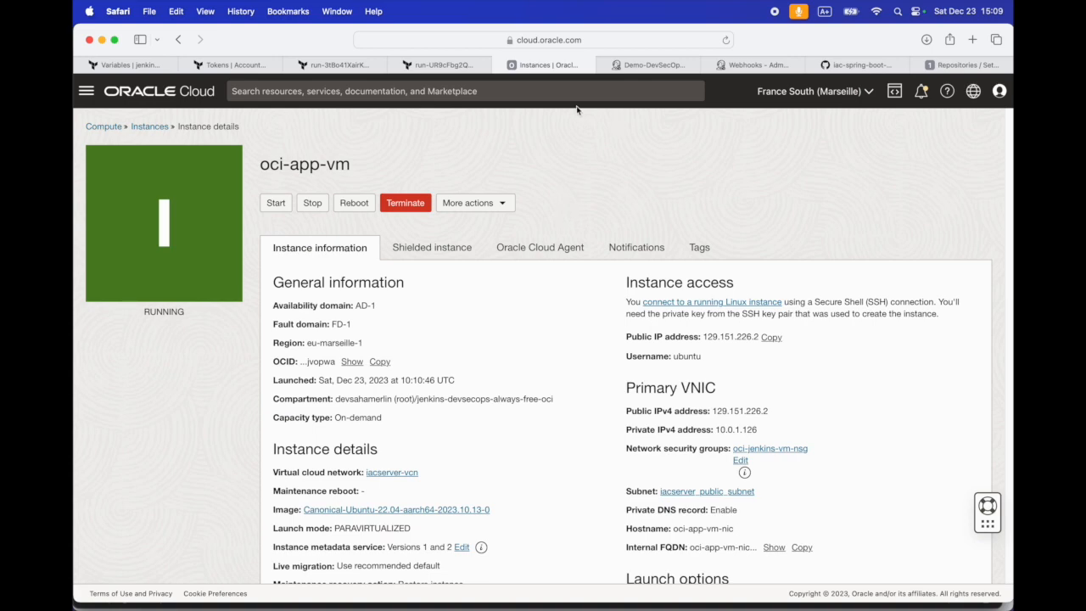
click(638, 66)
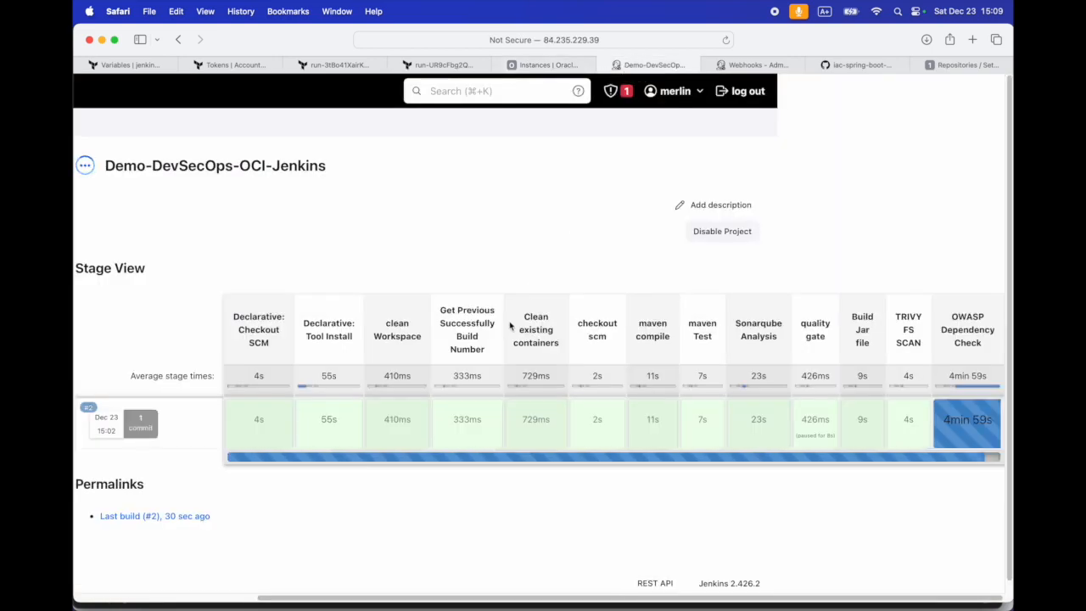
key(super+Tab)
key(super+Tab)
key(super+Tab)
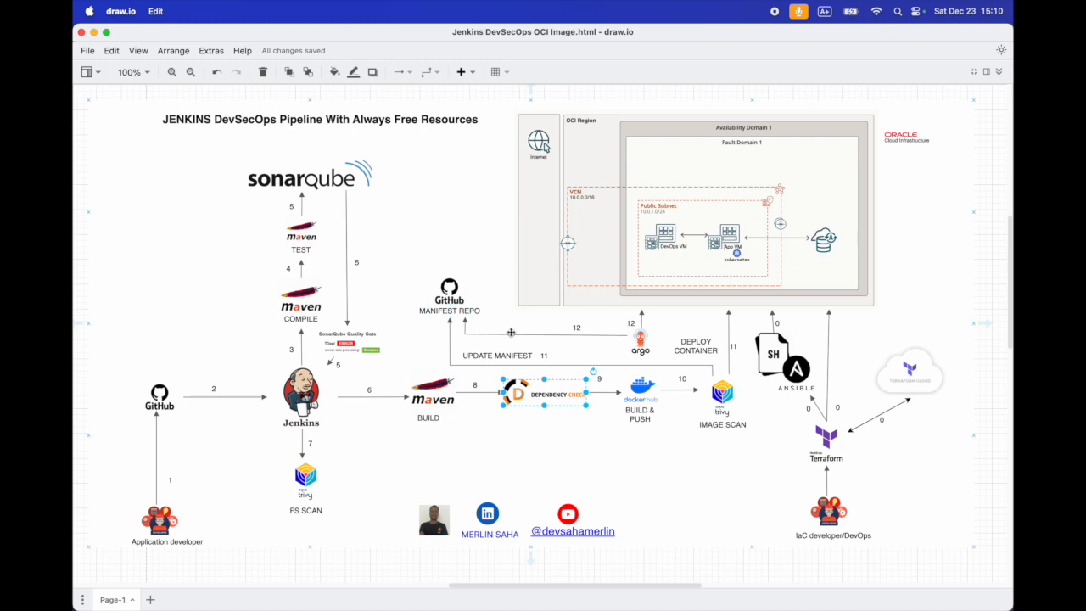
key(super+Tab)
key(super+Tab)
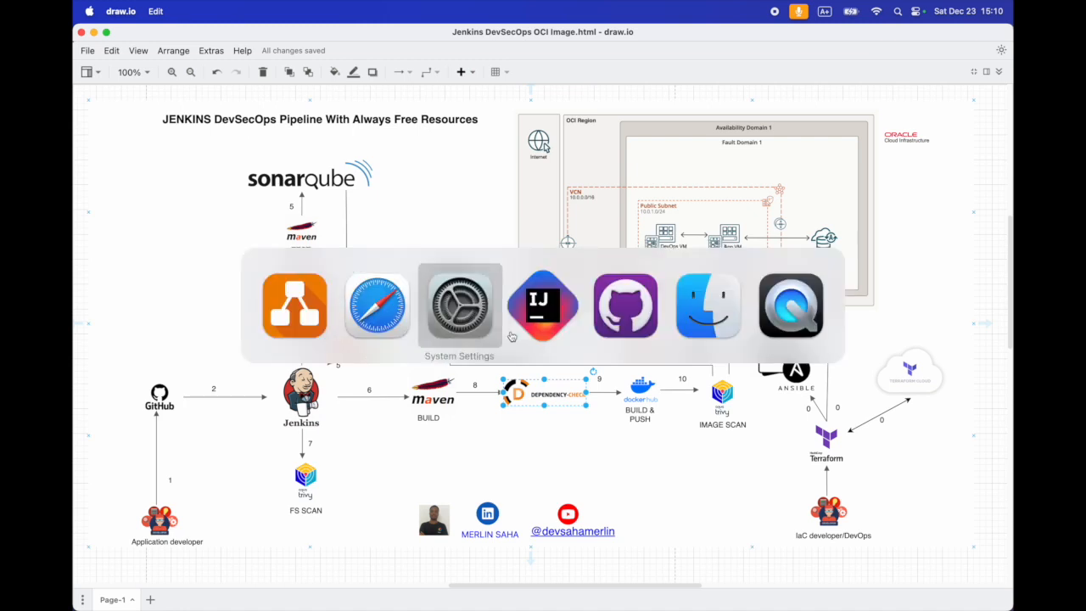
key(super+Tab)
key(super+Tab)
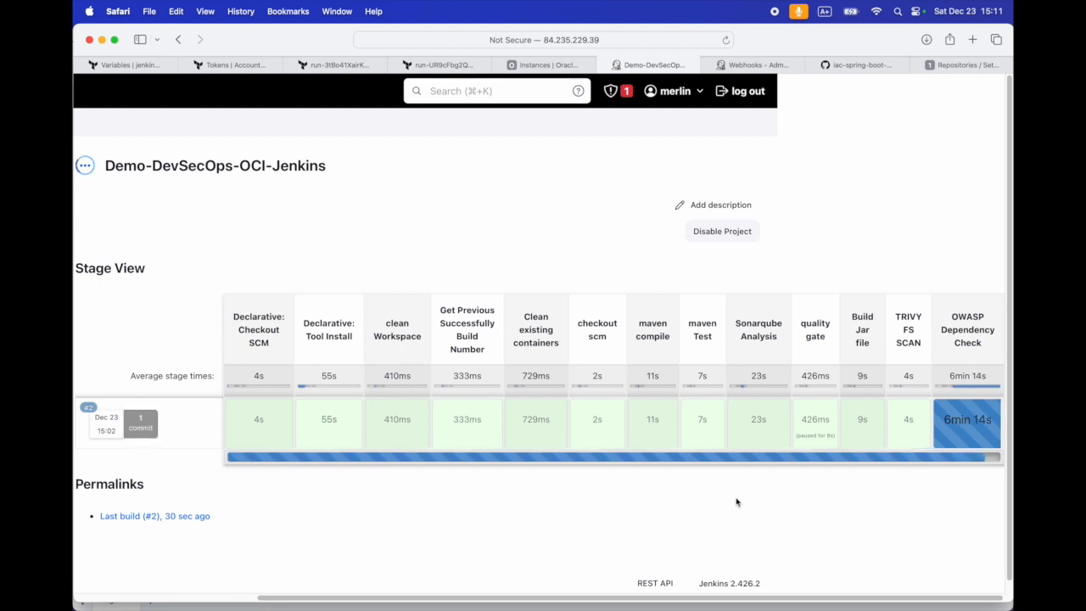
Step: List the Oracle Cloud instances in the jenkins-devsecops-always-free-oci compartment and switch to the mirrored iPhone in QuickTime Player
click(548, 67)
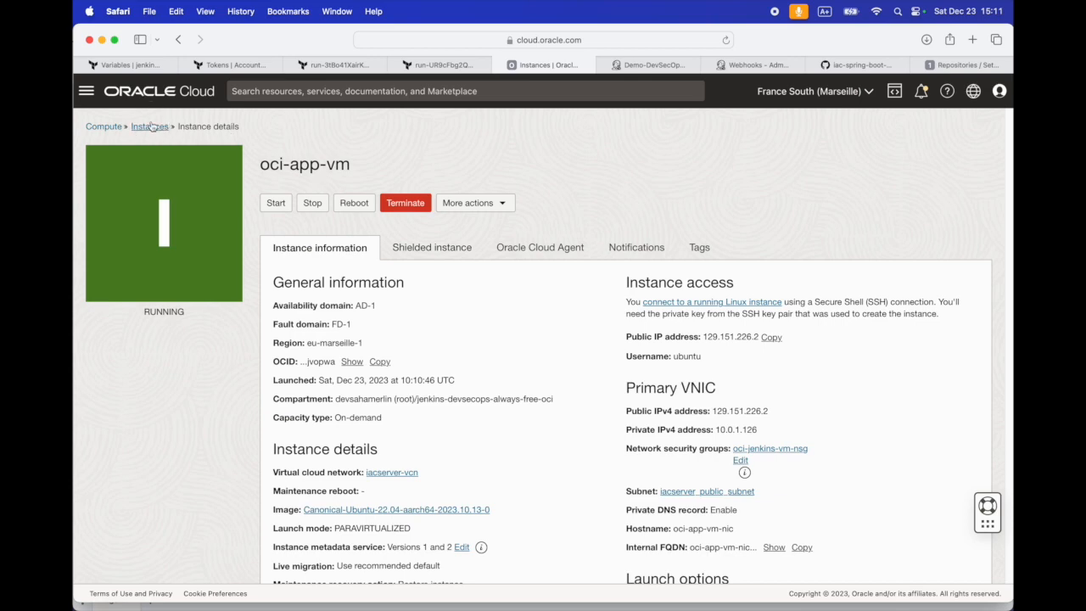
click(151, 125)
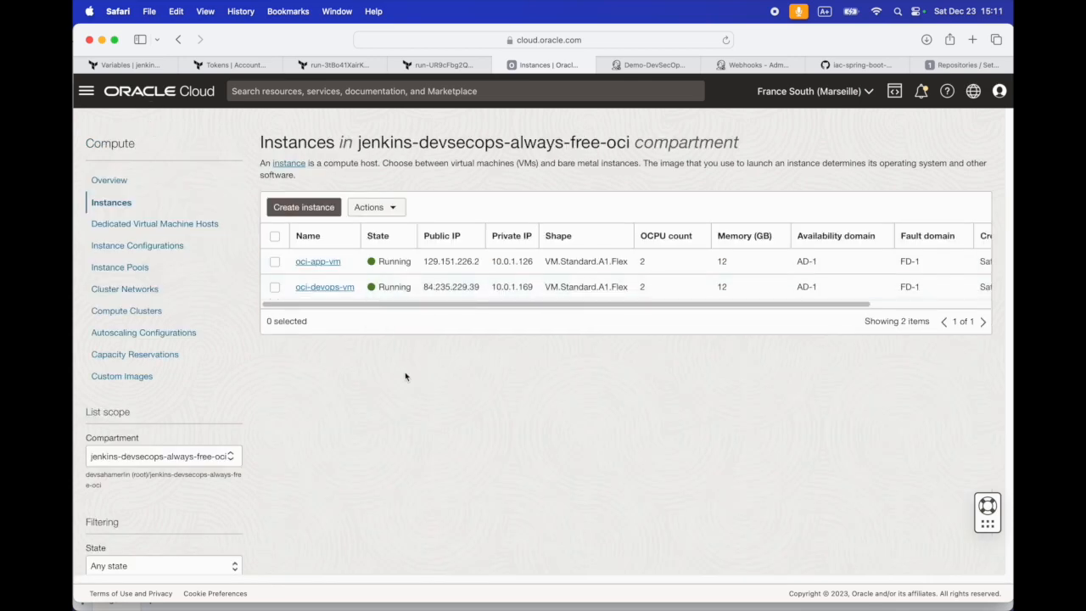
key(super+Tab)
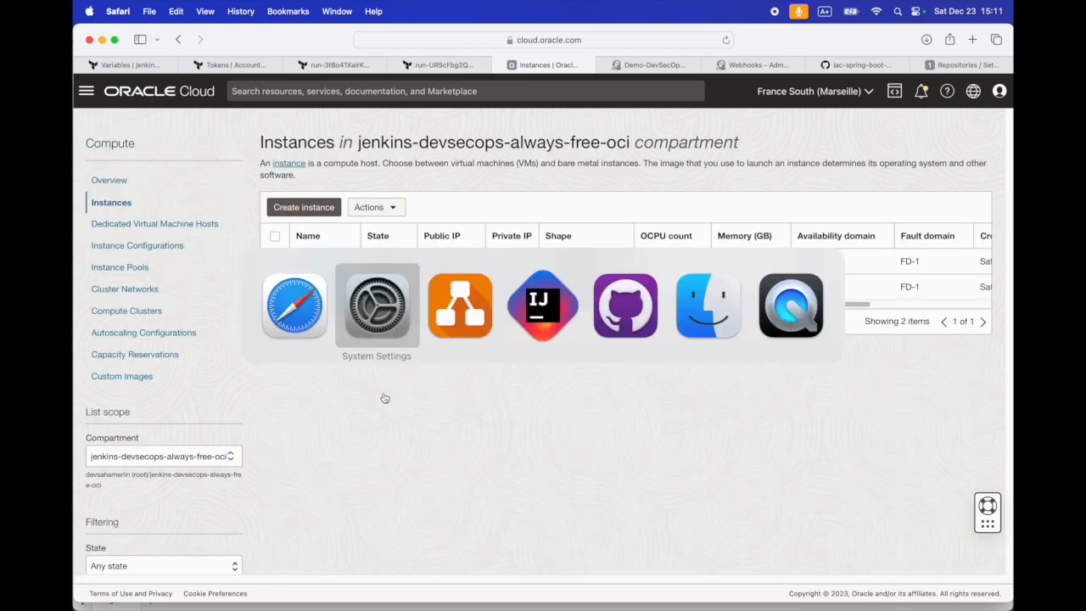
key(super+Tab)
key(super+Tab)
key(super+Tab)
key(super+Tab)
key(super+Tab)
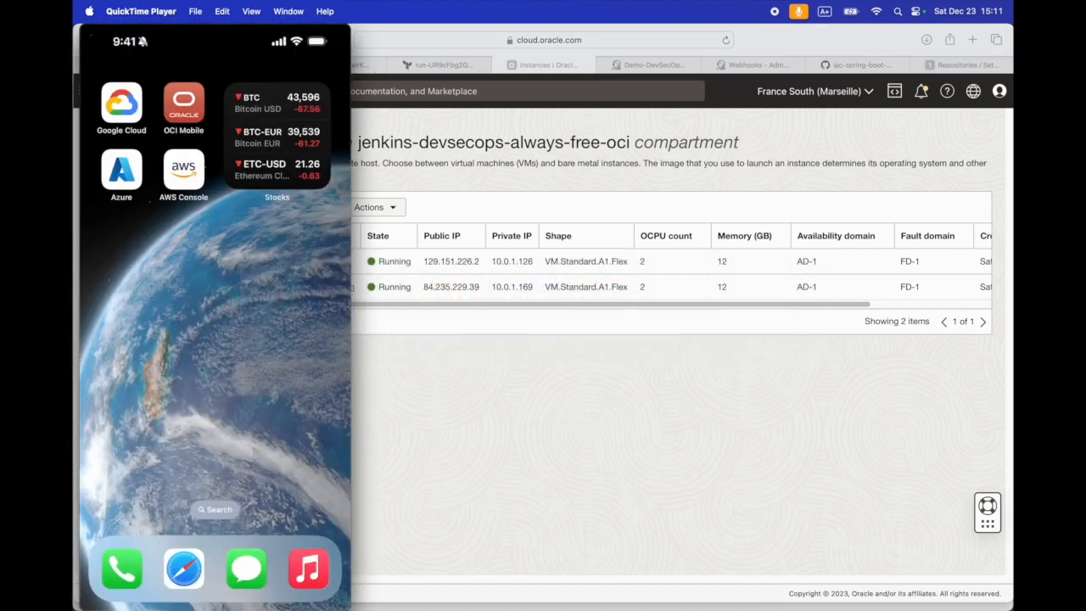
Step: Open OCI Mobile on the mirrored iPhone, enter the tenancy name, and continue to the account sign-in
mouse_move(214, 315)
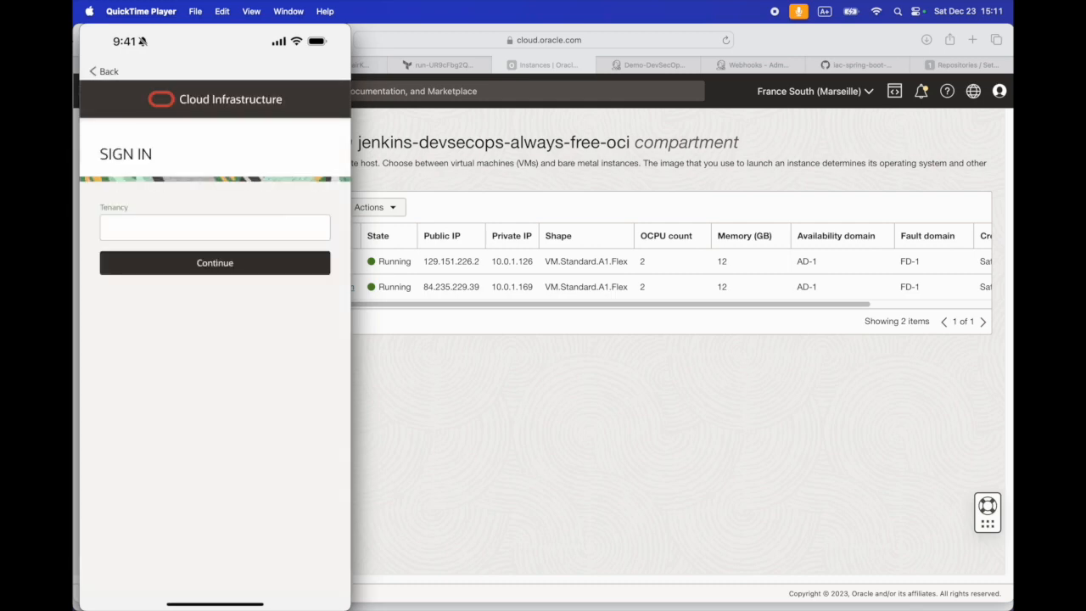
click(215, 228)
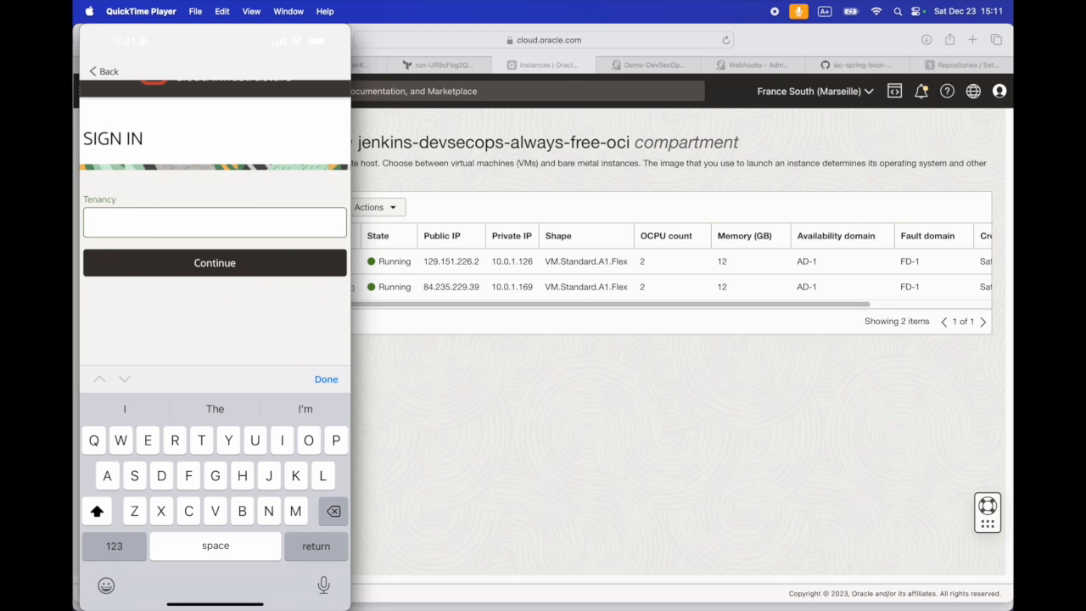
text(devsaha)
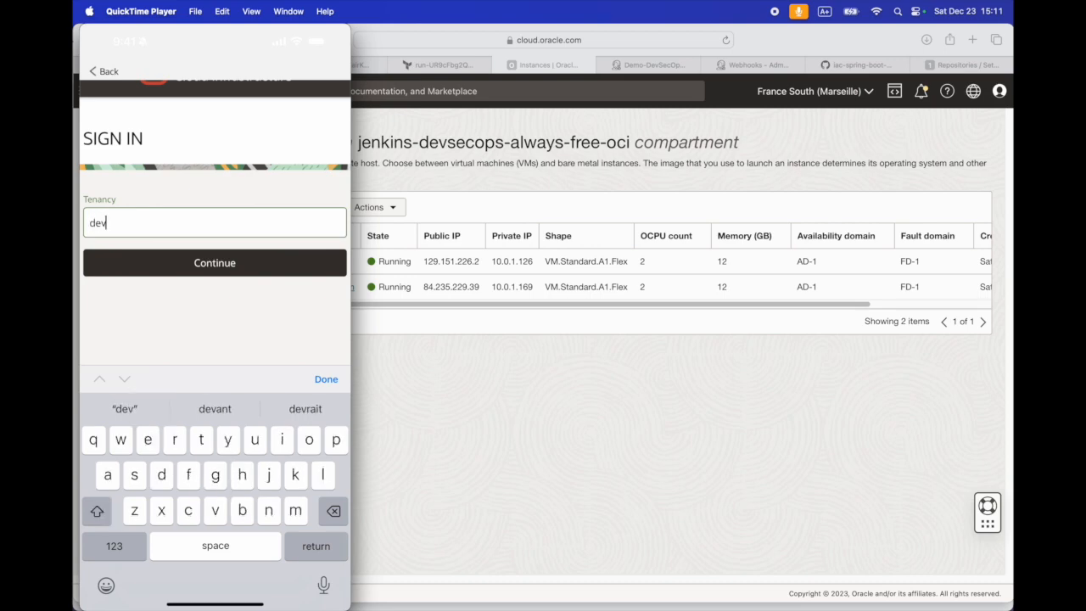
text(merlin)
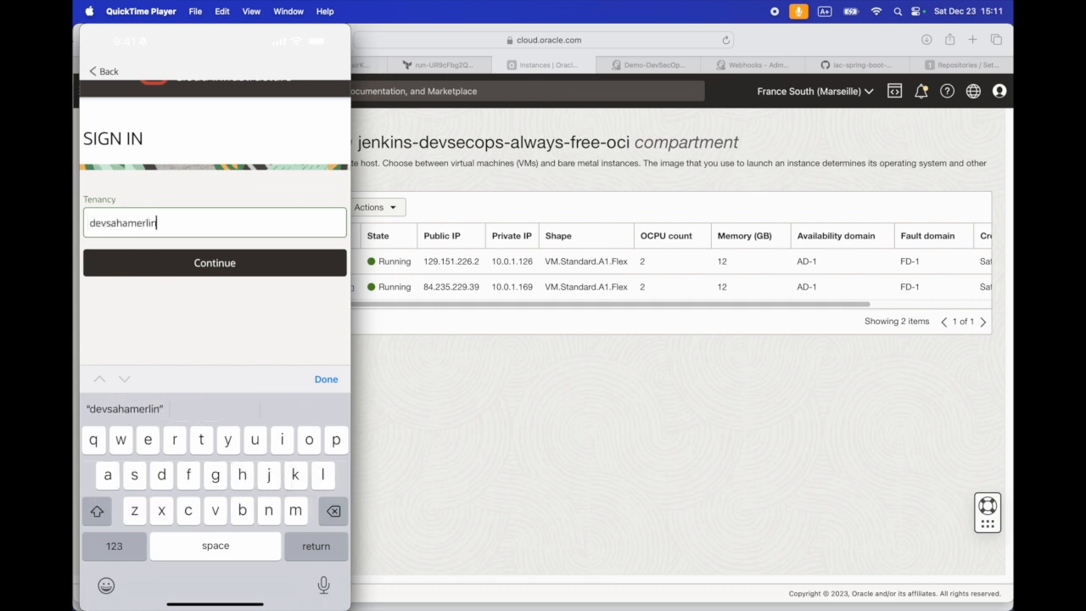
key(Return)
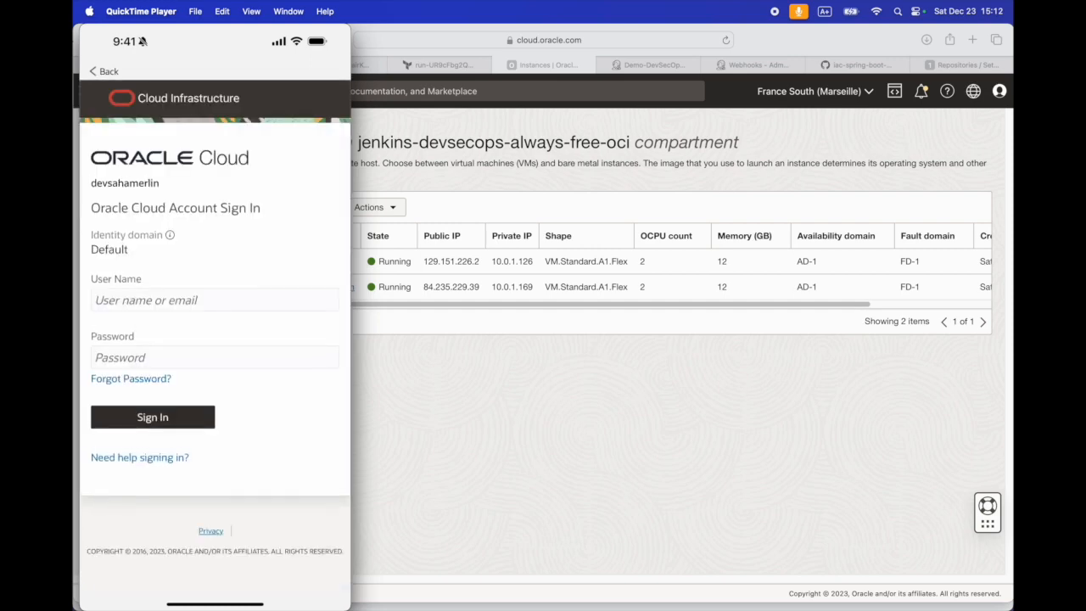
Step: Fill in the Oracle Cloud account's user name and password from the saved iCloud Keychain entry and sign in
click(215, 300)
click(215, 409)
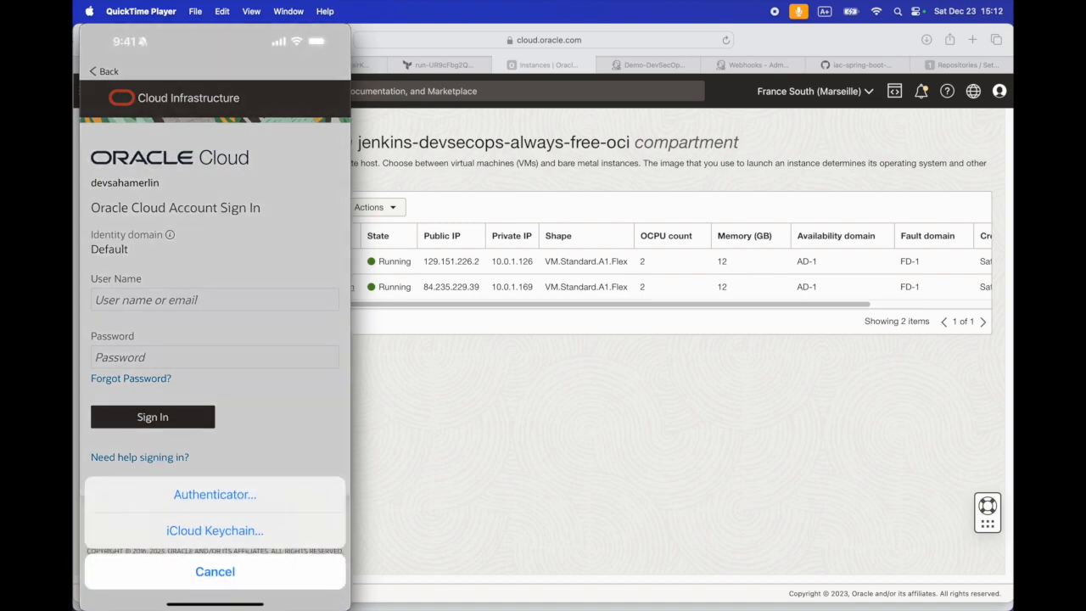
click(215, 530)
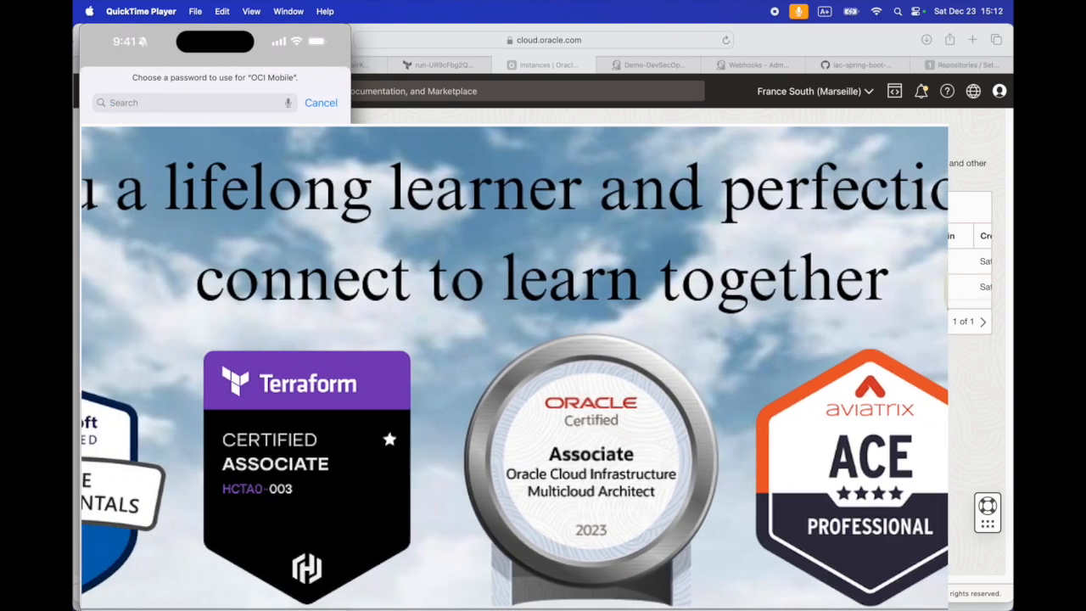
text(ora)
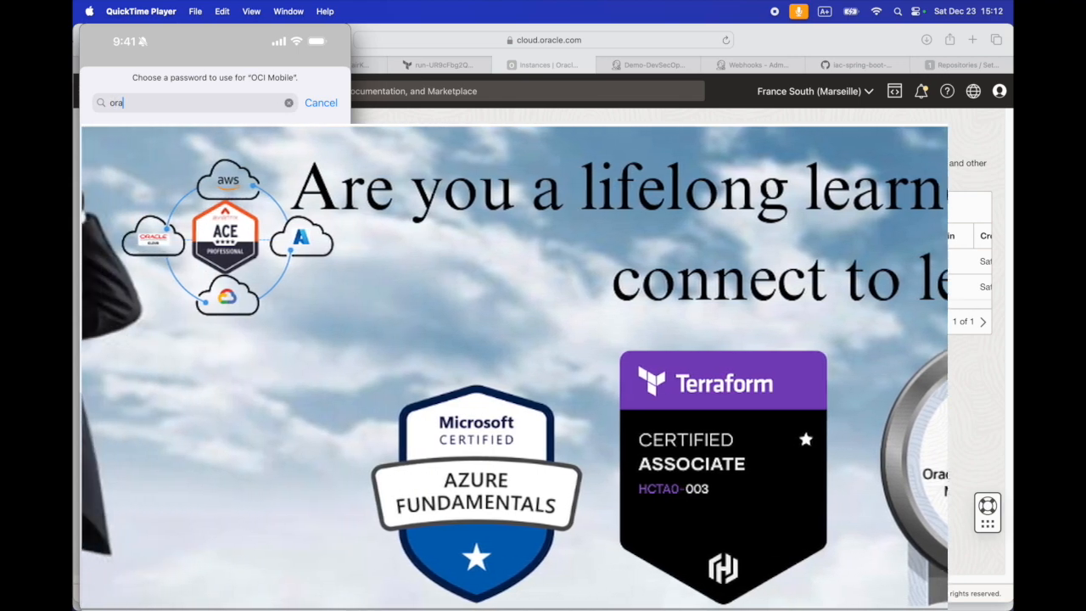
click(215, 148)
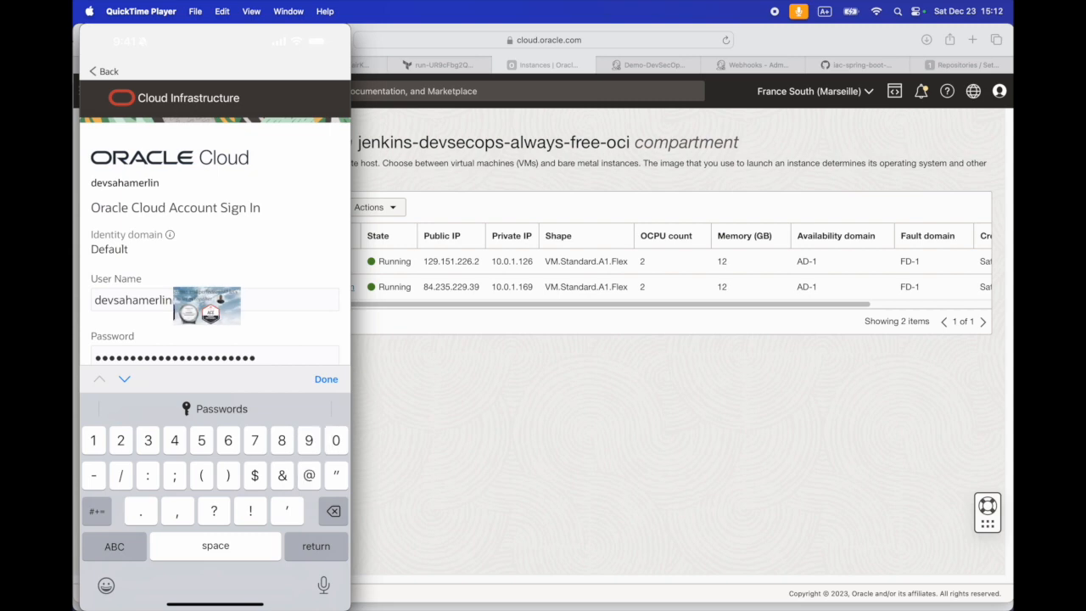
text(mail.)
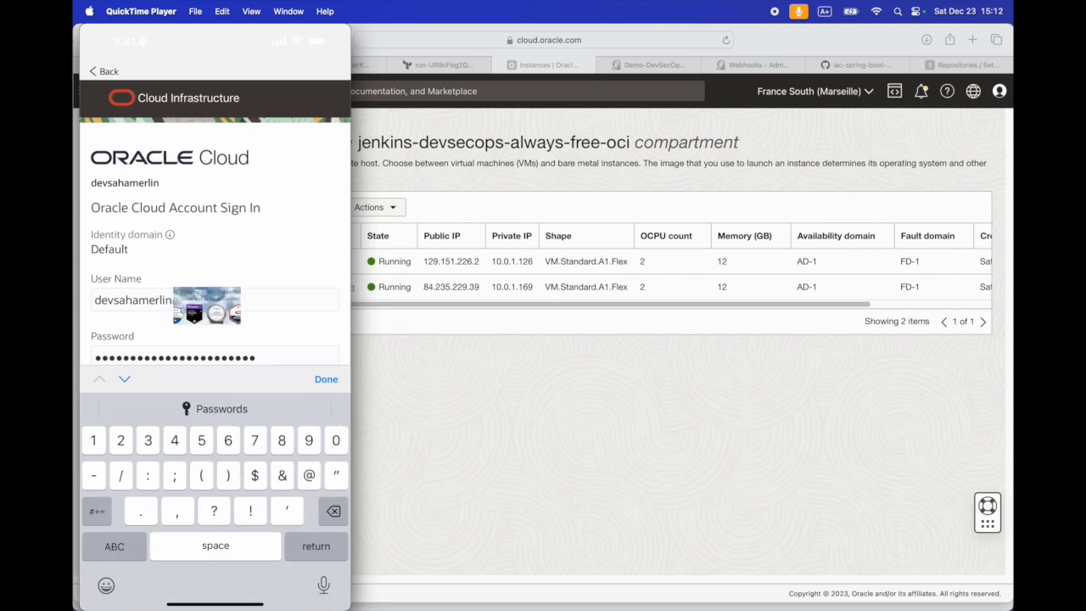
text(com)
click(326, 380)
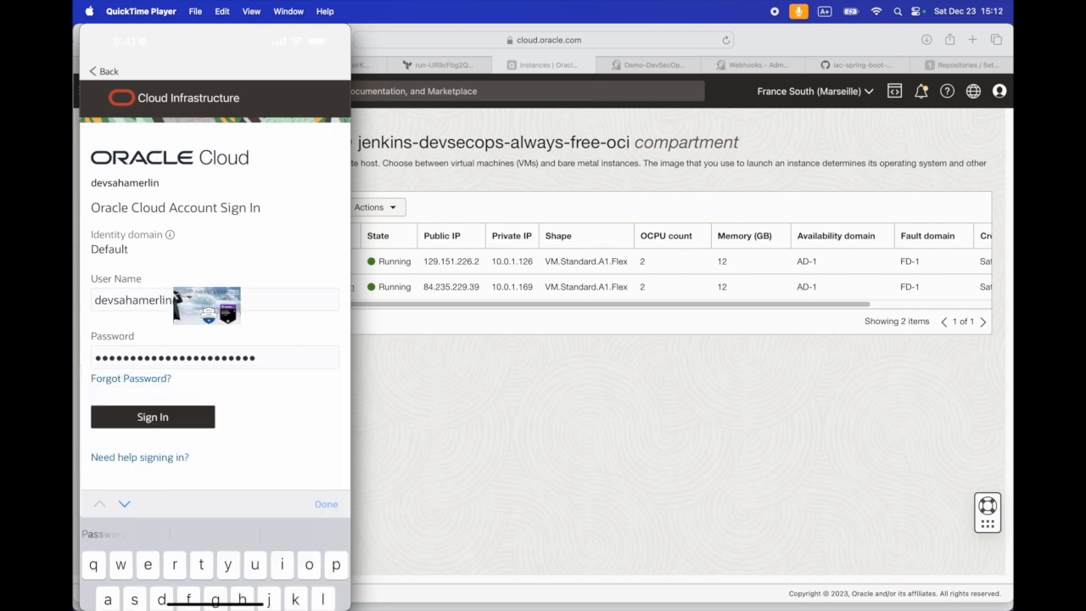
click(153, 417)
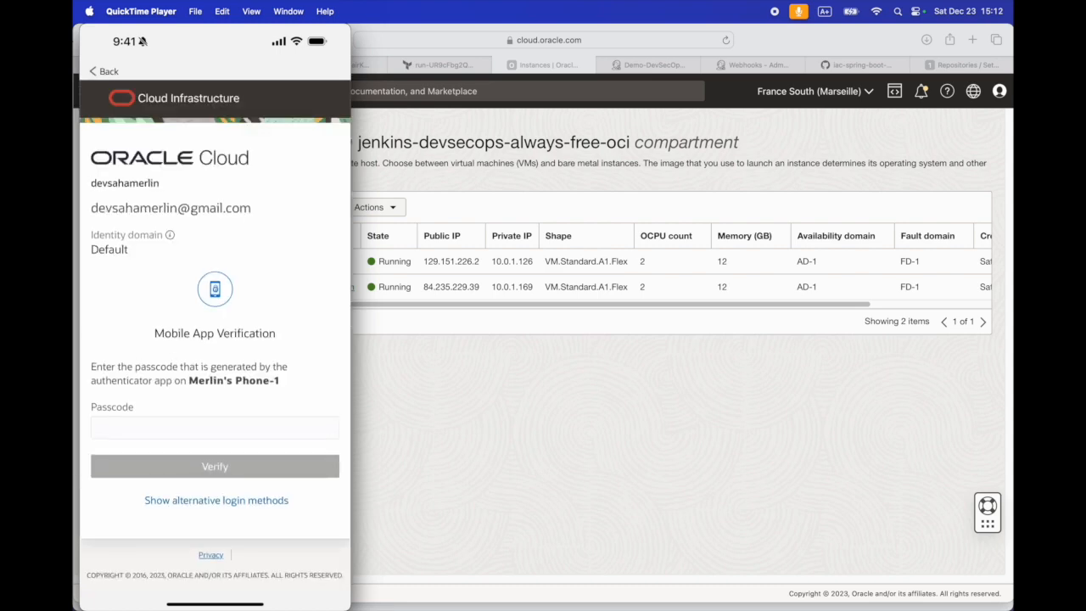
Step: Copy the Oracle Cloud one-time password code from the authenticator app and verify the OCI Mobile sign-in with it
drag(215, 604, 254, 408)
click(209, 322)
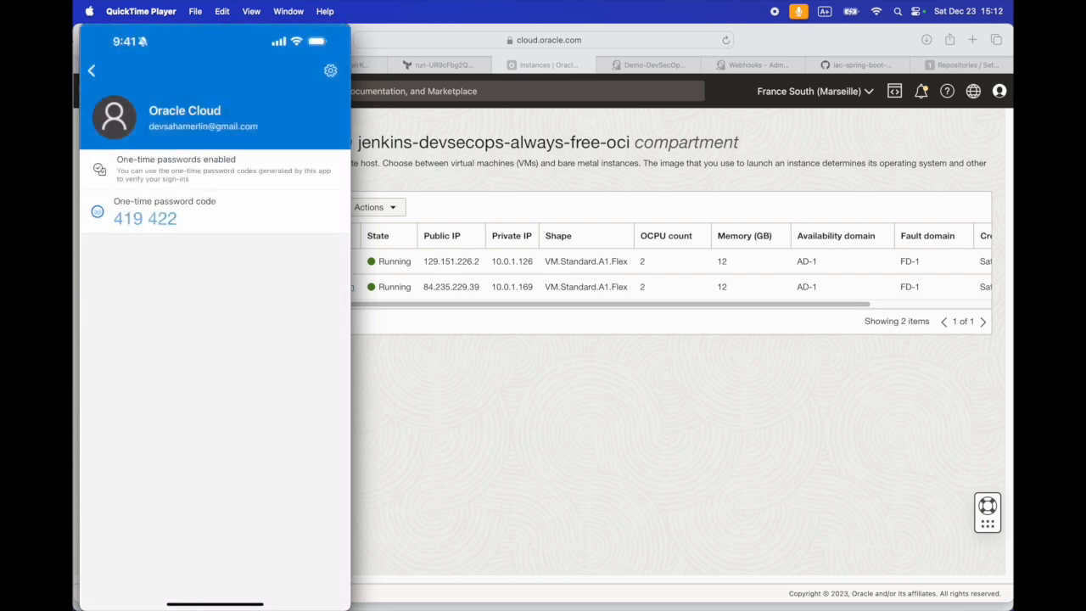
click(145, 218)
drag(215, 604, 254, 442)
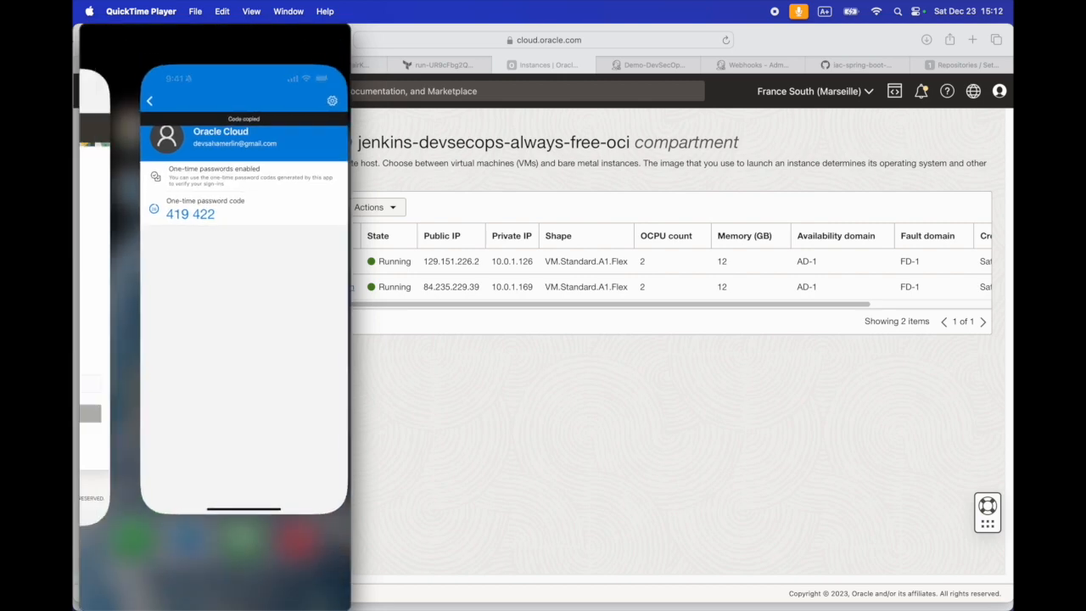
click(203, 322)
click(214, 430)
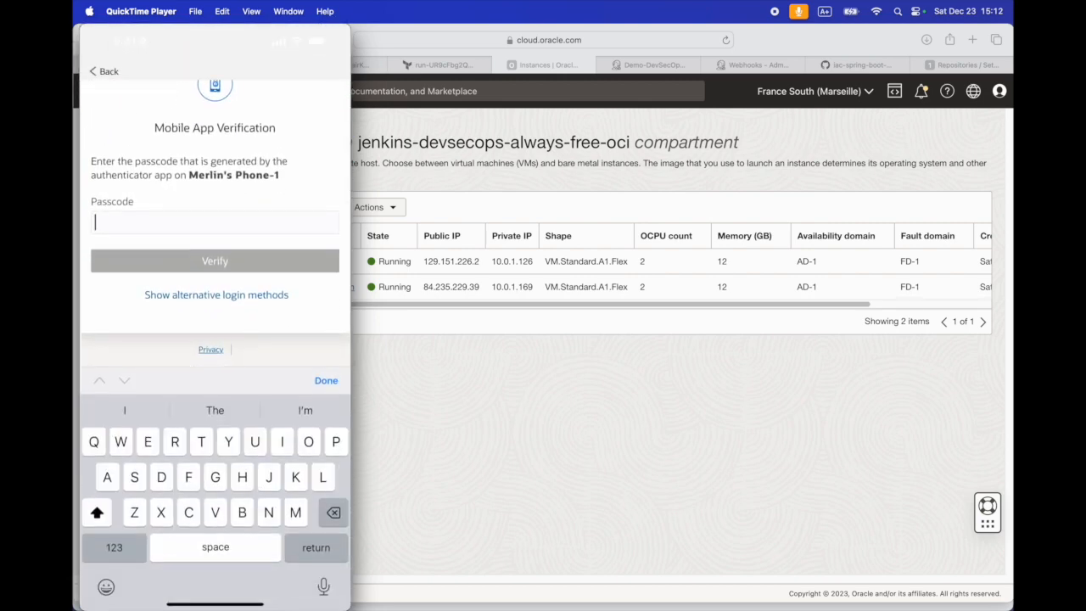
click(118, 223)
click(111, 194)
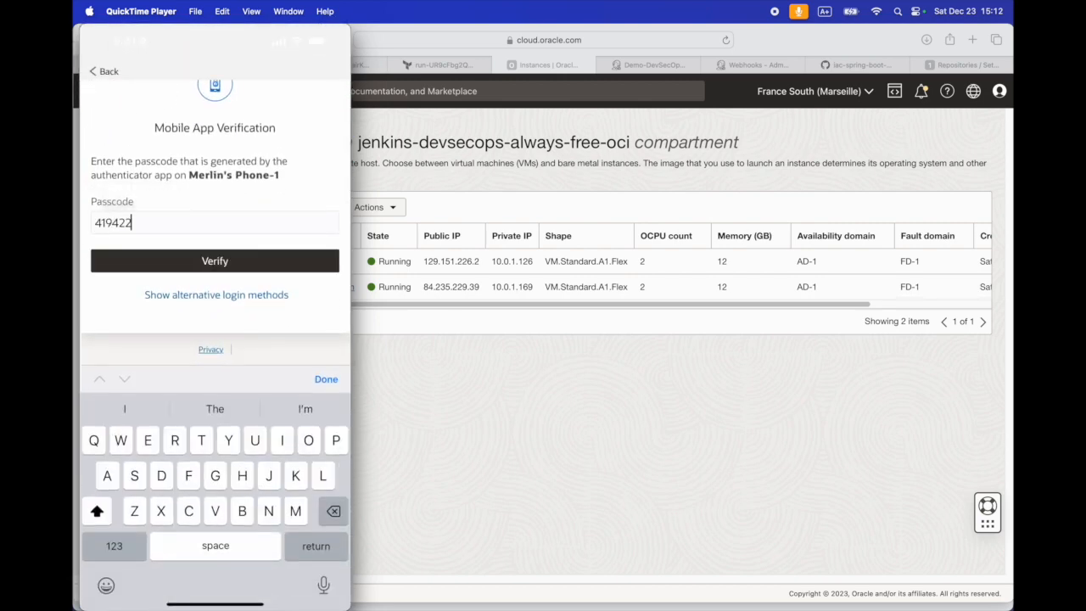
click(214, 261)
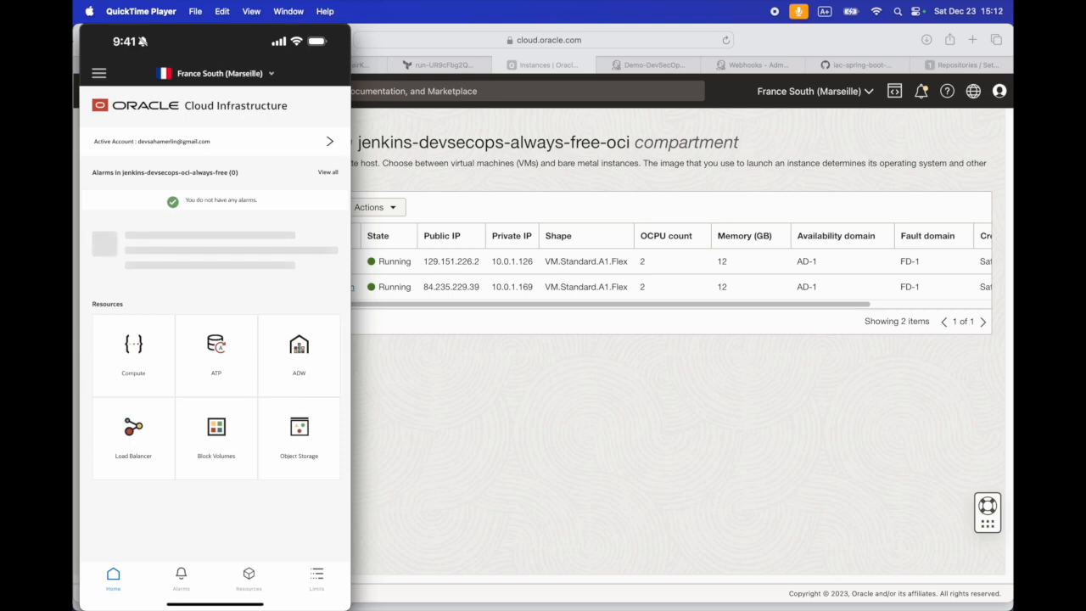
Step: Set the compartment of the OCI Mobile alarms view to jenkins-devsecops-always-free-oci
click(181, 579)
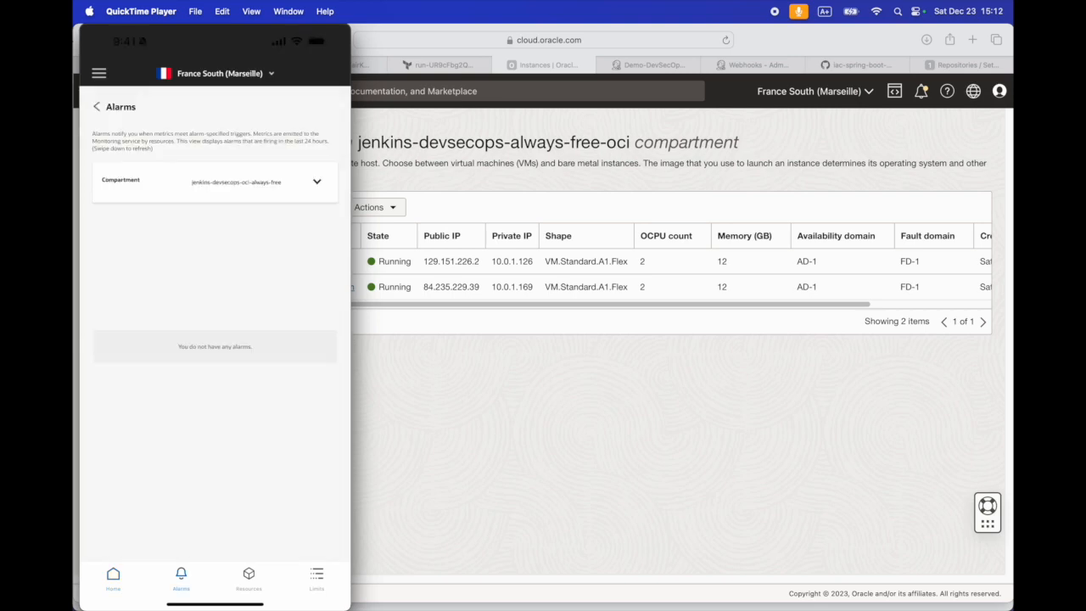
click(317, 182)
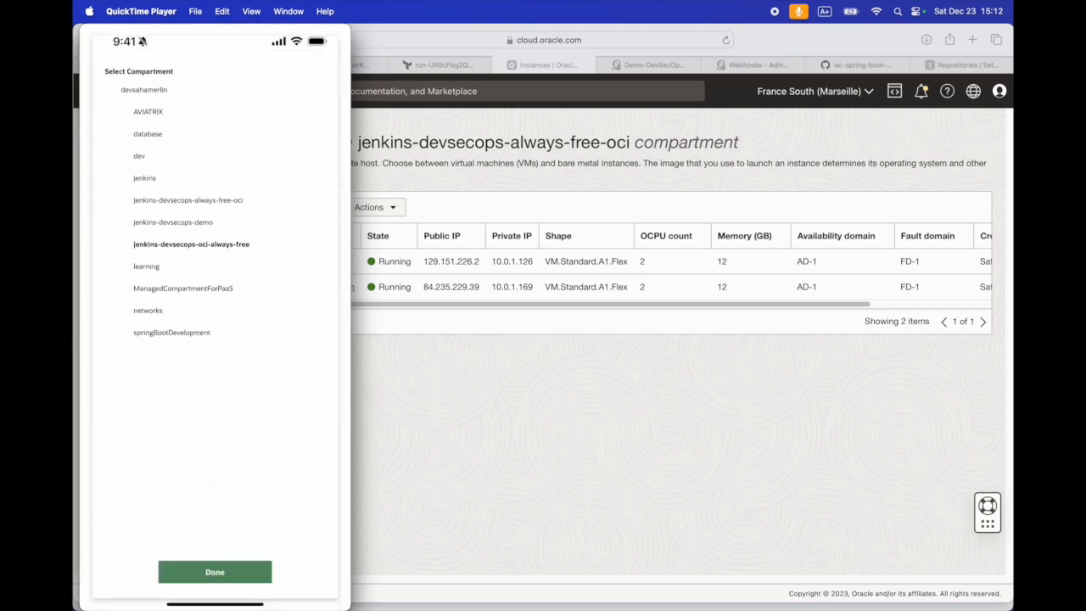
click(187, 200)
click(215, 572)
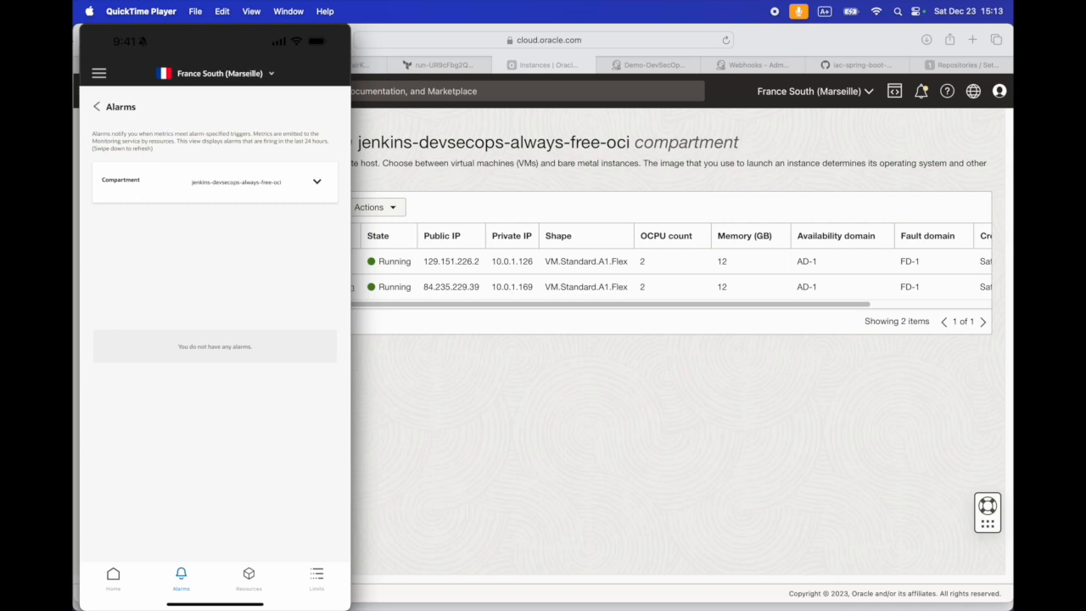
Step: Open the compute instances and examine oci-app-vm's instance information, shape configuration and CPU utilization chart
click(113, 578)
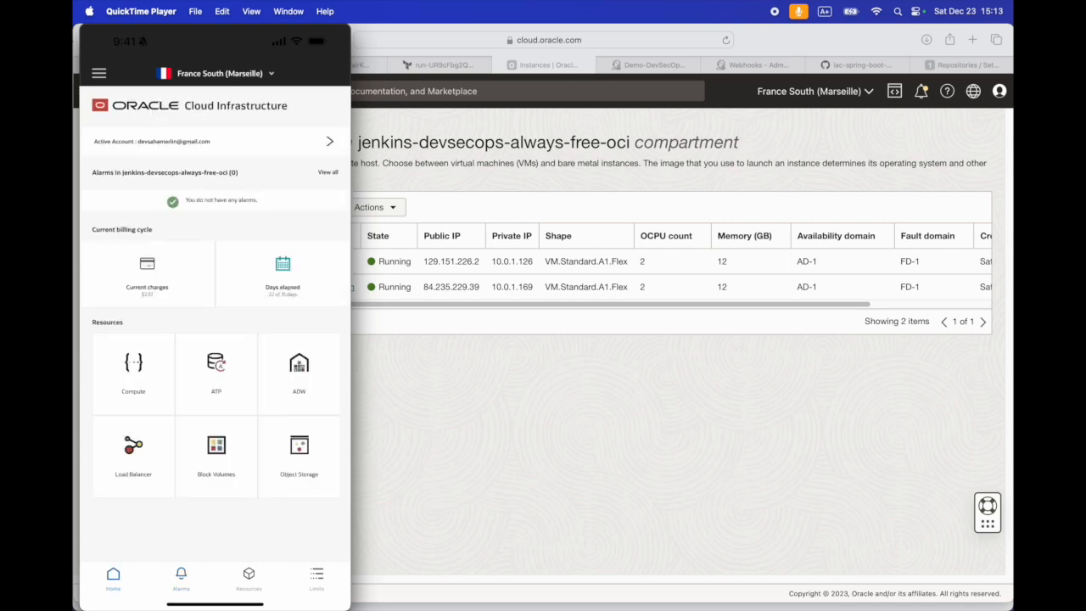
click(133, 370)
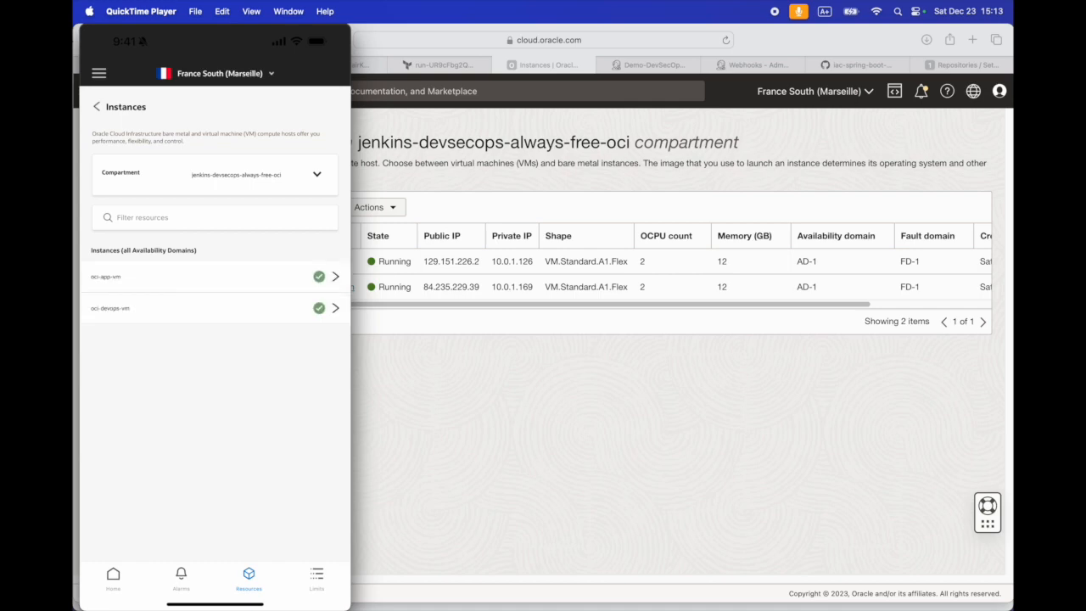
click(214, 277)
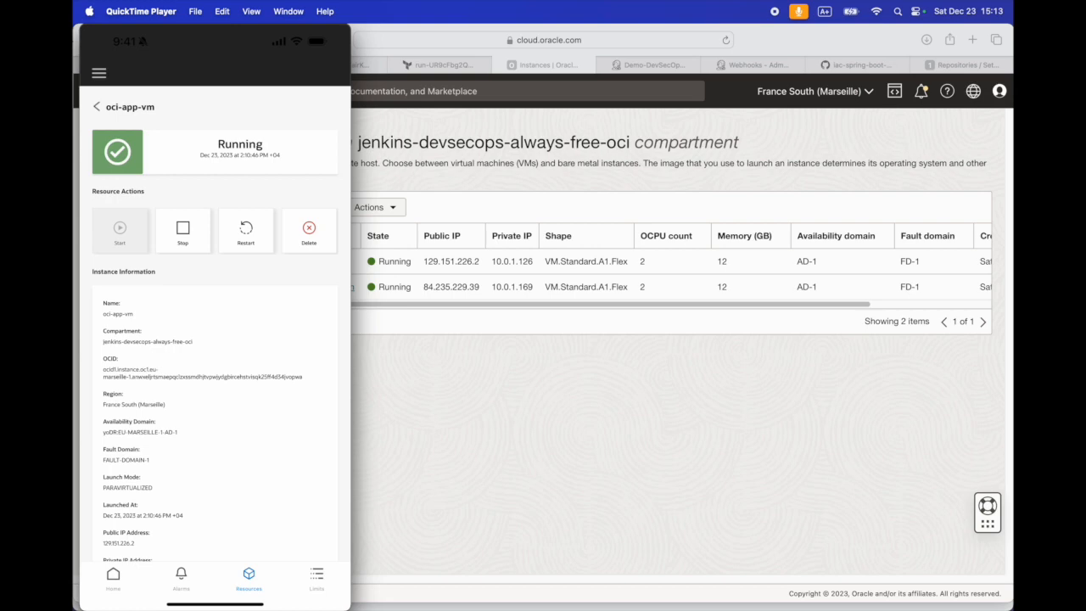
scroll(215, 344, down, 1)
scroll(215, 343, up, 1)
scroll(215, 344, down, 5)
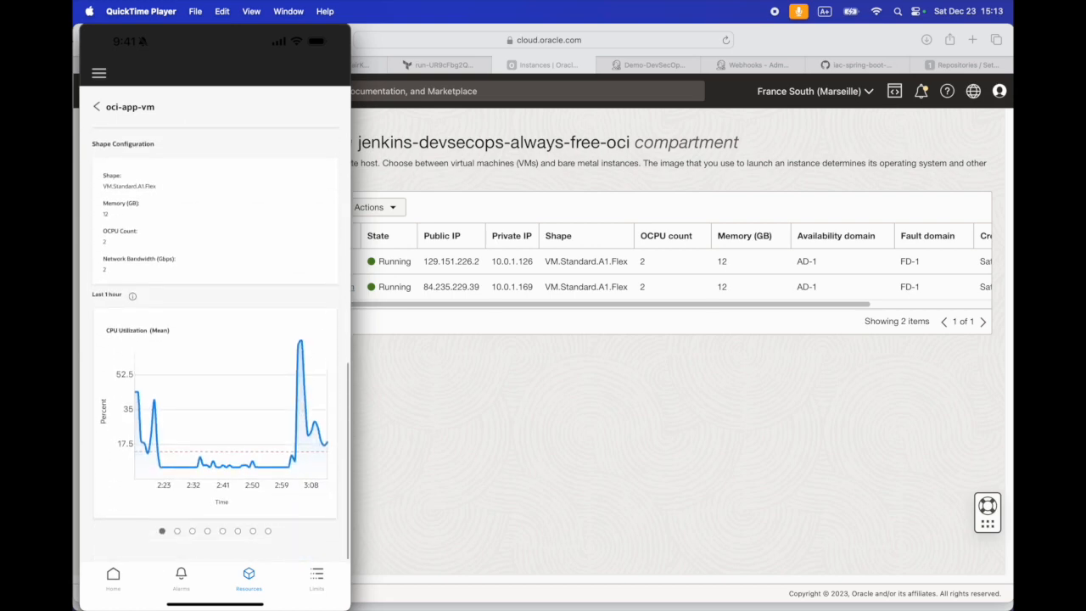
scroll(215, 344, up, 5)
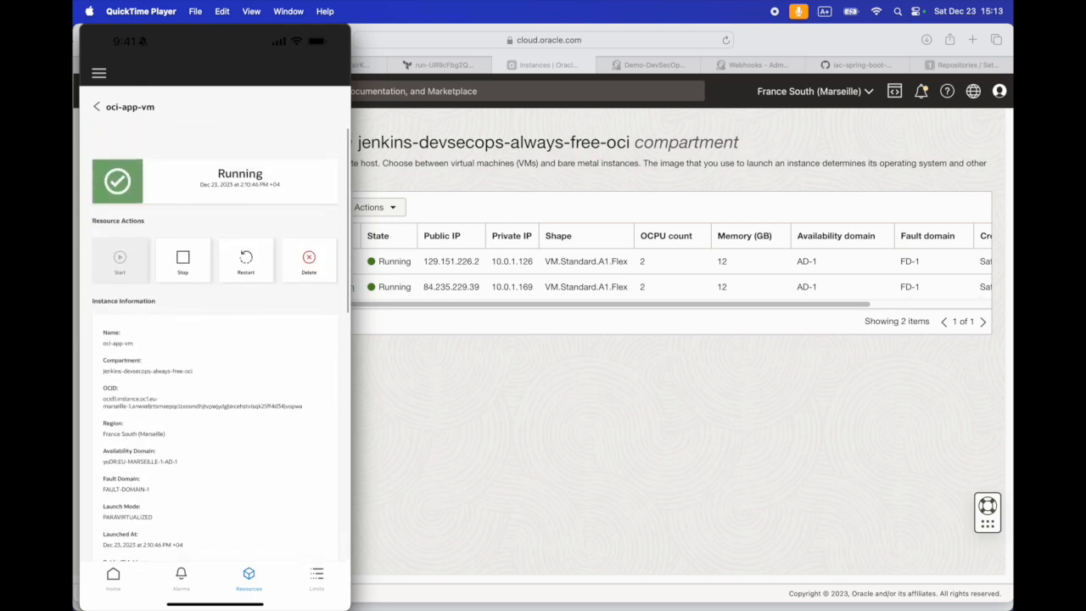
click(97, 107)
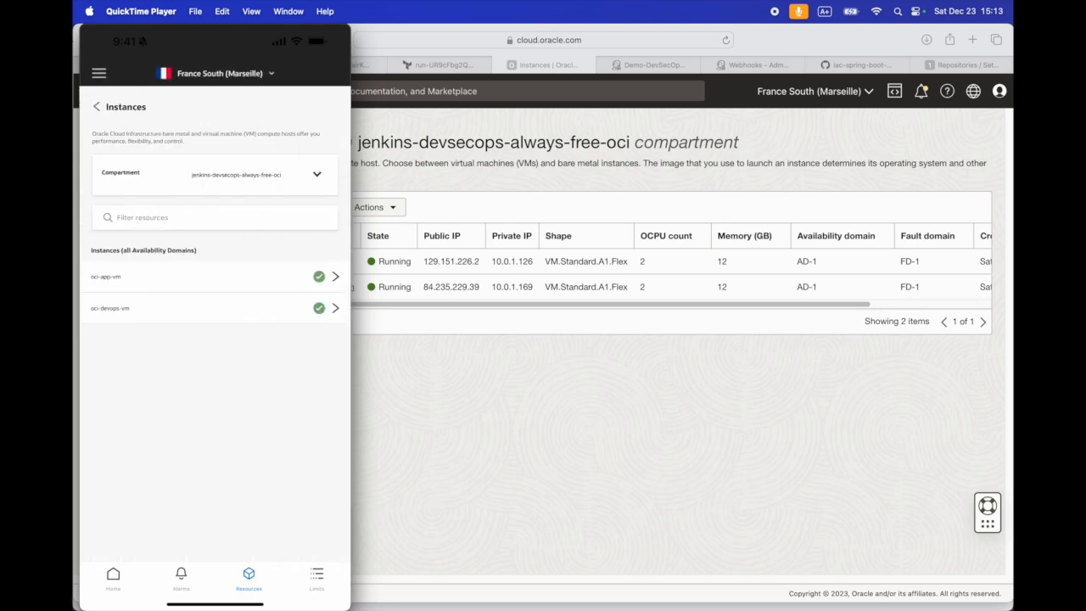
Step: Examine the details, shape configuration and CPU utilization of the oci-devops-vm instance and return to the instances list
click(214, 308)
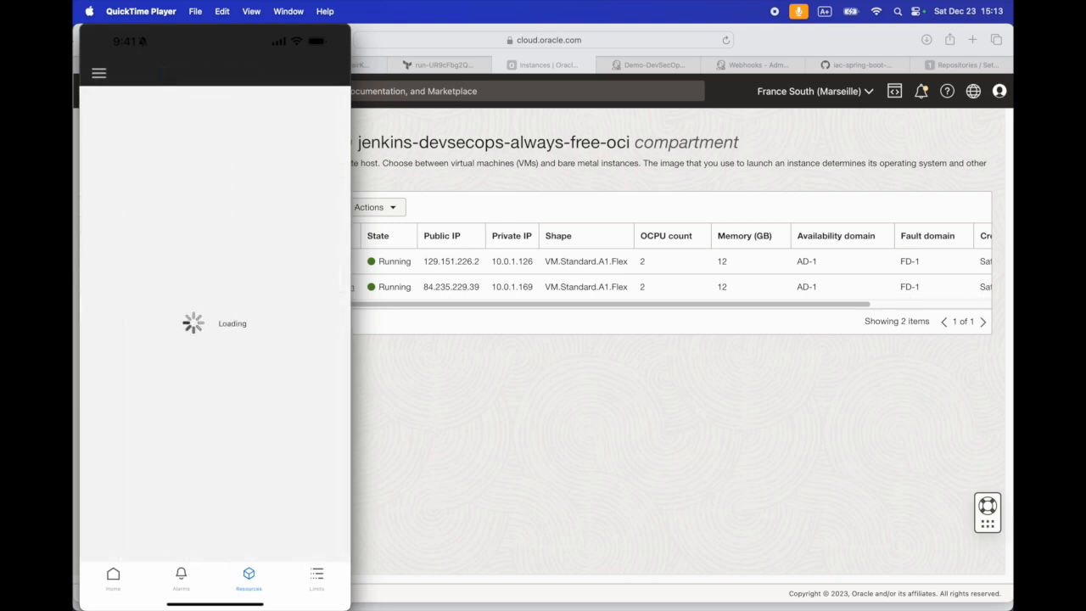
scroll(215, 344, down, 10)
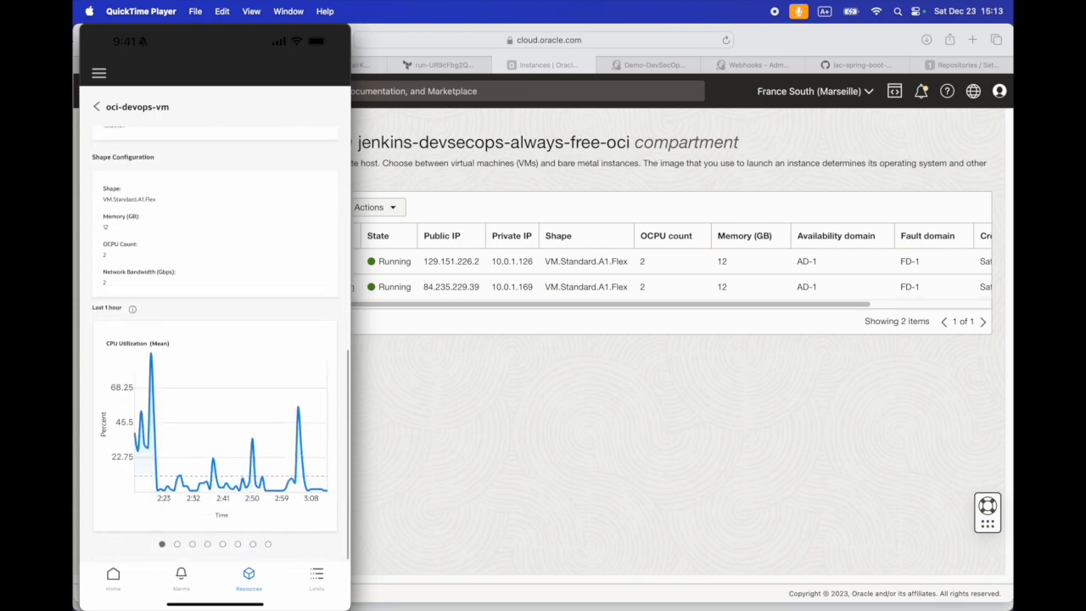
scroll(214, 344, up, 6)
scroll(215, 344, up, 3)
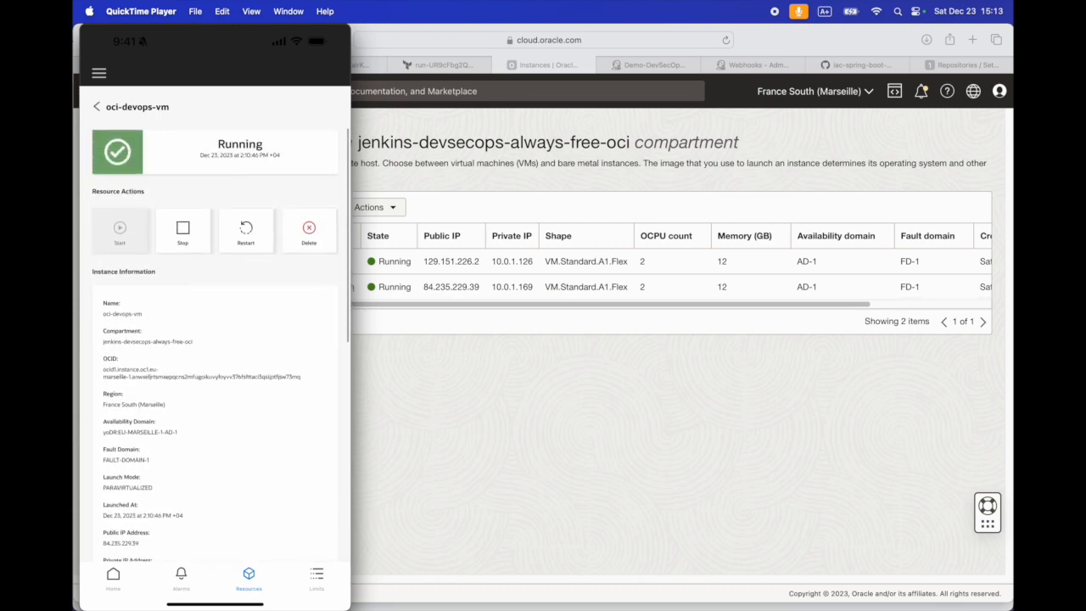
click(97, 107)
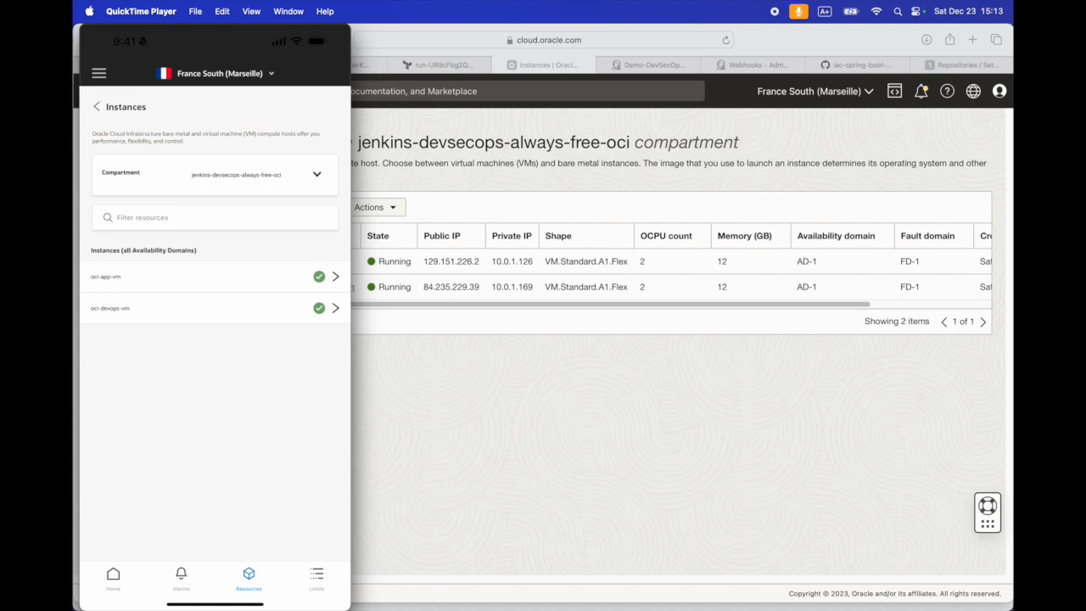
Step: View the ociATPDBSpringCICDApp database under Autonomous Transaction Processing in OCI Mobile, and switch back to Safari
click(113, 579)
click(216, 365)
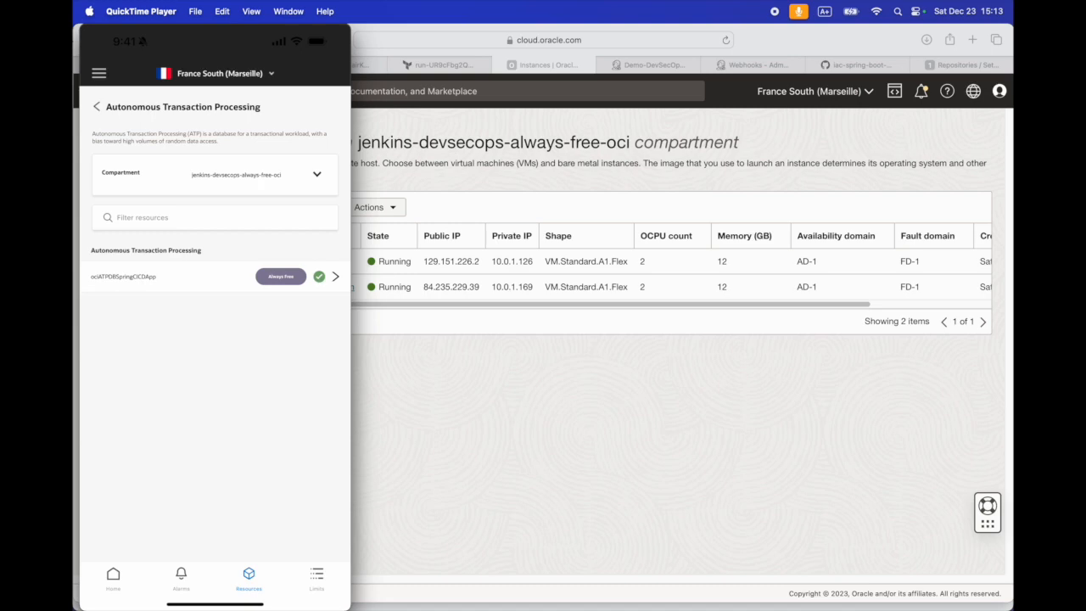
click(216, 277)
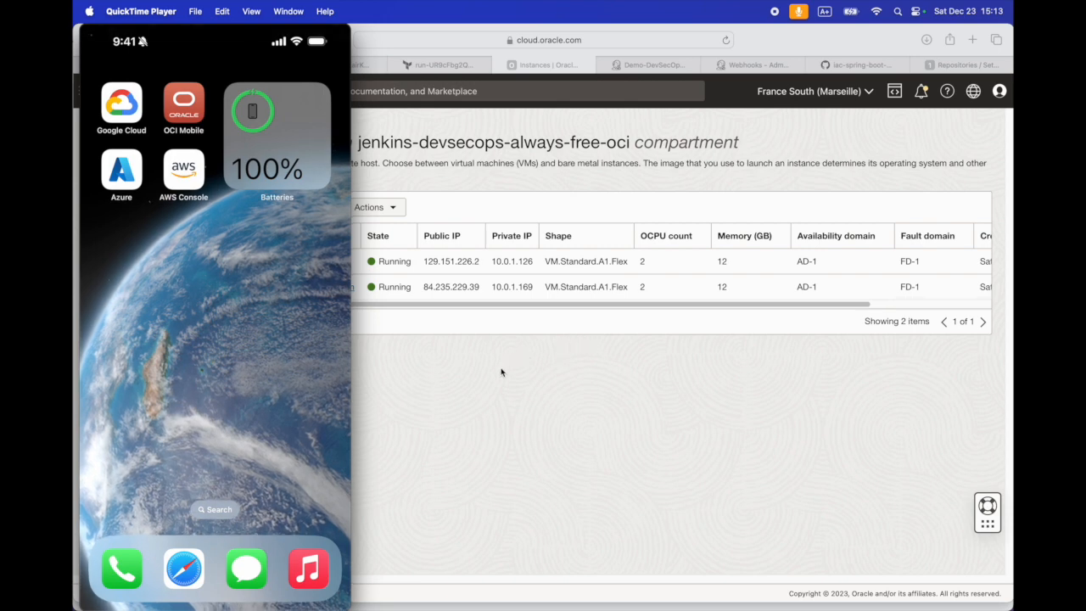
key(super+Tab)
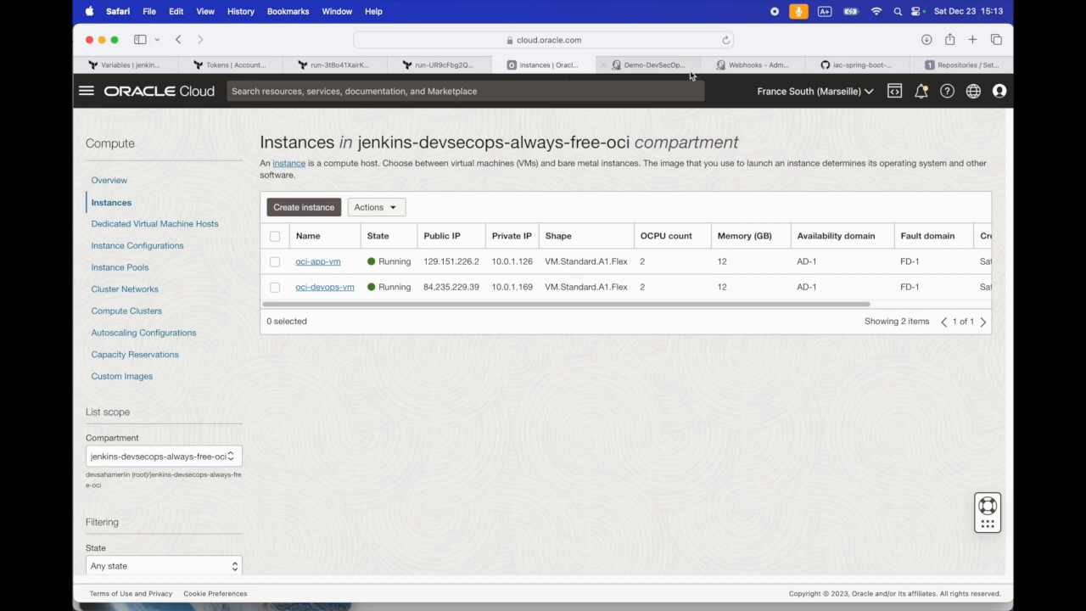
Step: Follow the Demo-DevSecOps-OCI-Jenkins stage view from OWASP Dependency Check to Build and Push Docker Image, and switch to draw.io
click(741, 75)
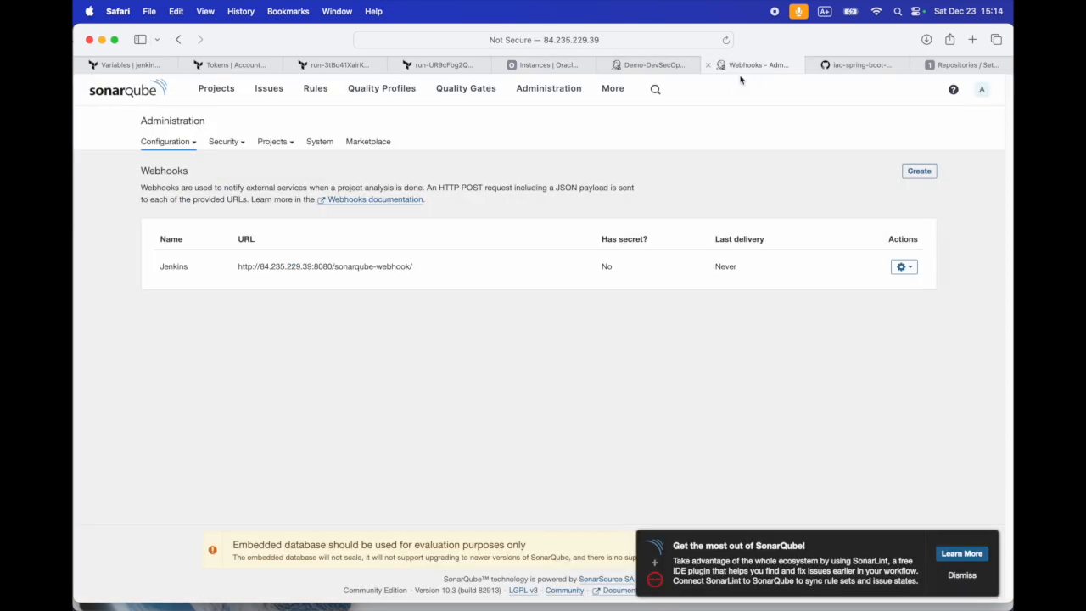
click(684, 76)
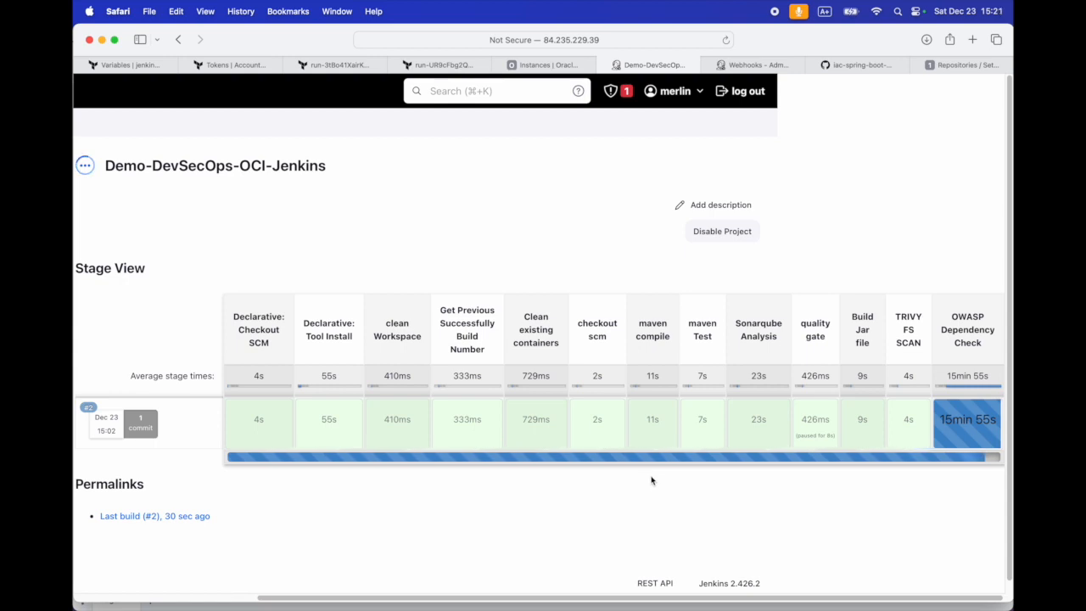
mouse_move(955, 441)
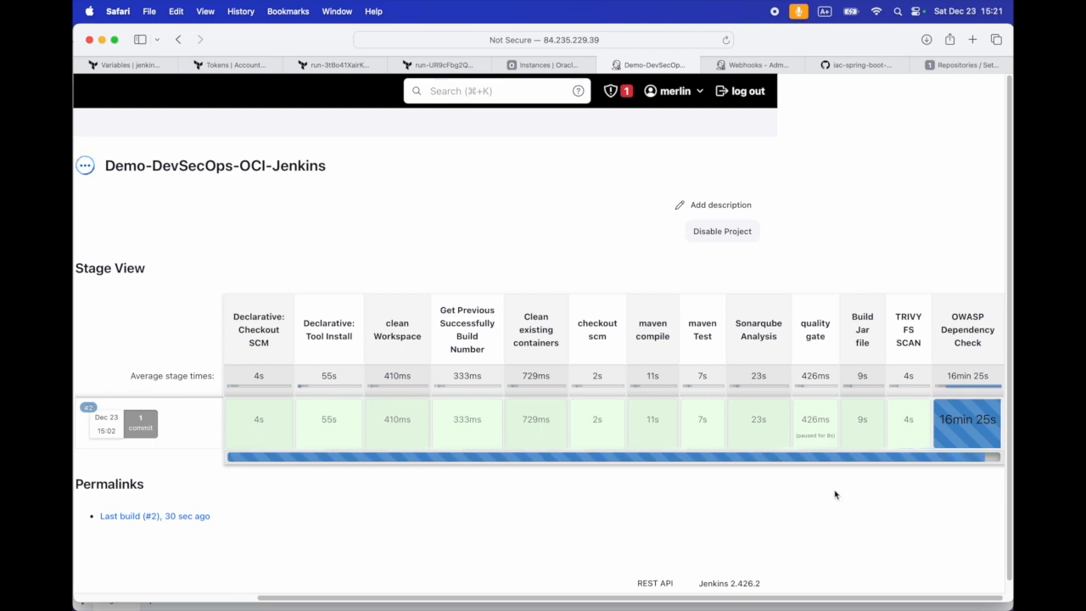
mouse_move(949, 446)
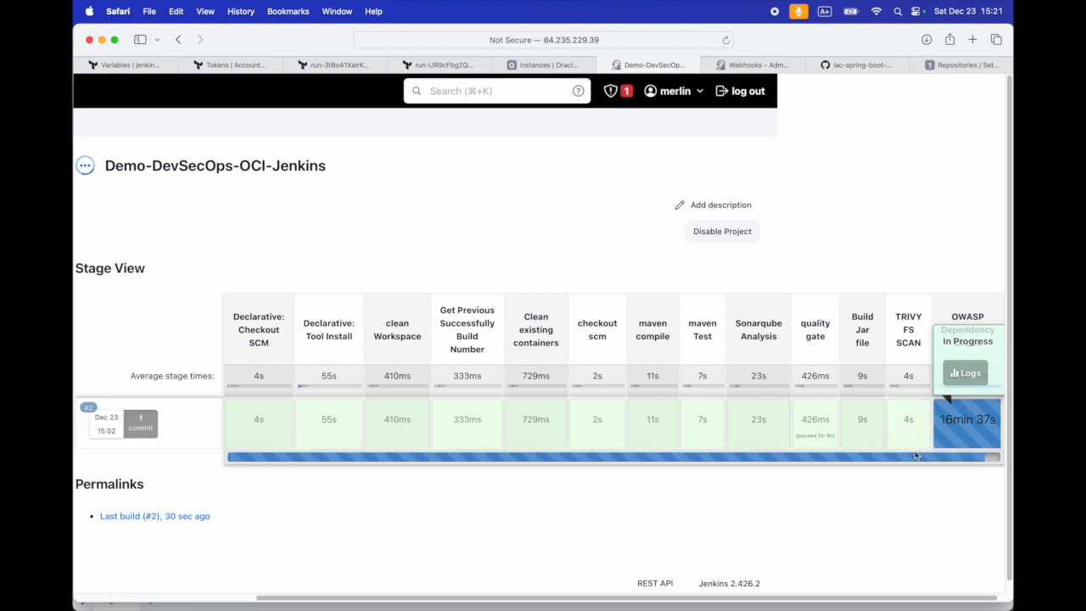
drag(713, 599, 764, 597)
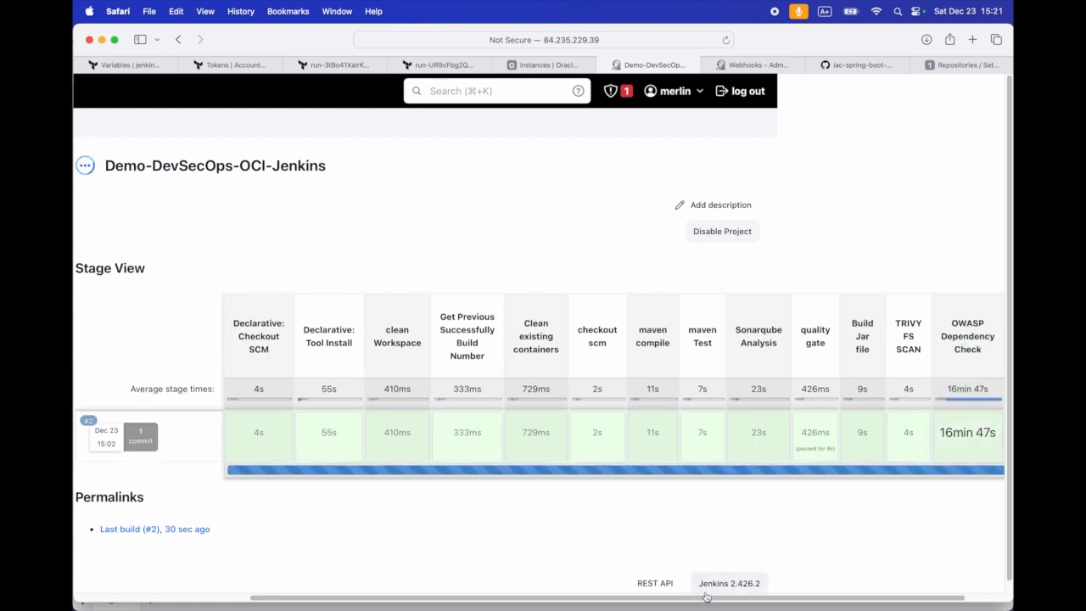
drag(707, 597, 829, 599)
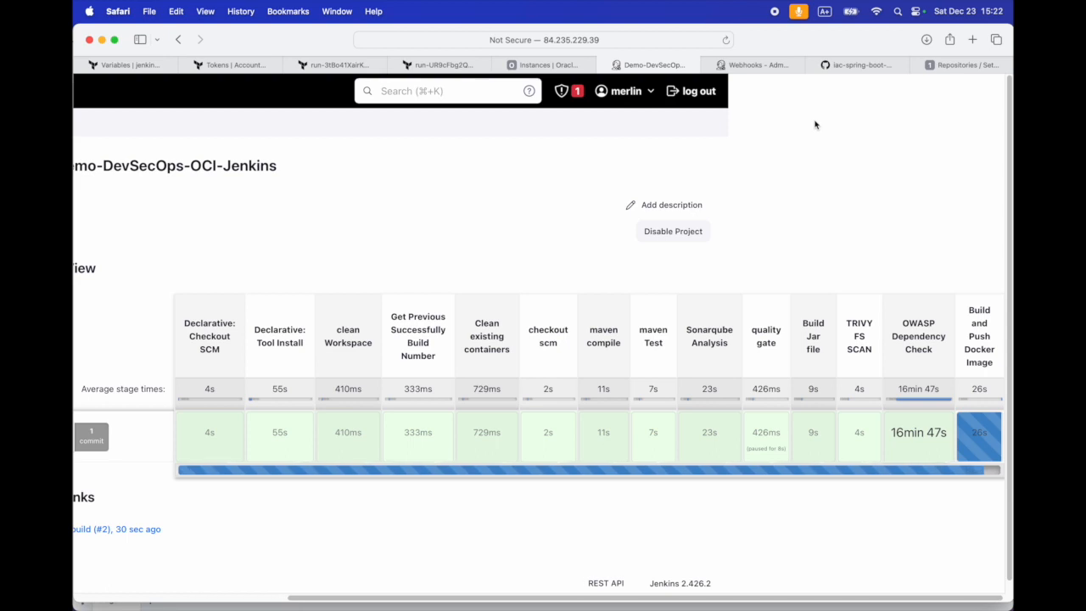
key(super+Tab)
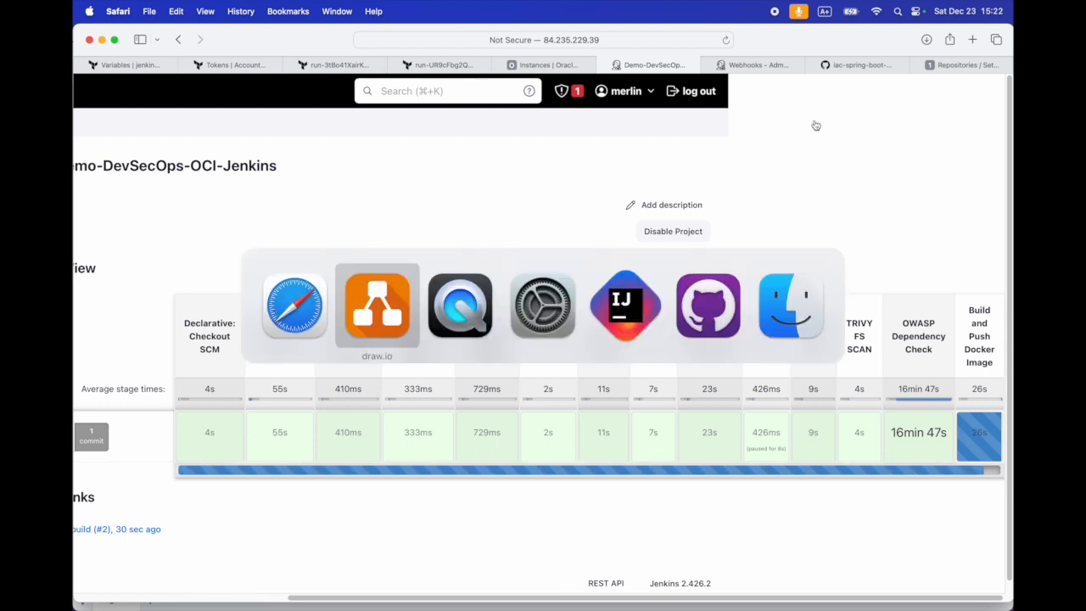
Step: Select the Docker Hub Build & Push node in the pipeline diagram and compare it with the running Jenkins stage in Safari
click(642, 393)
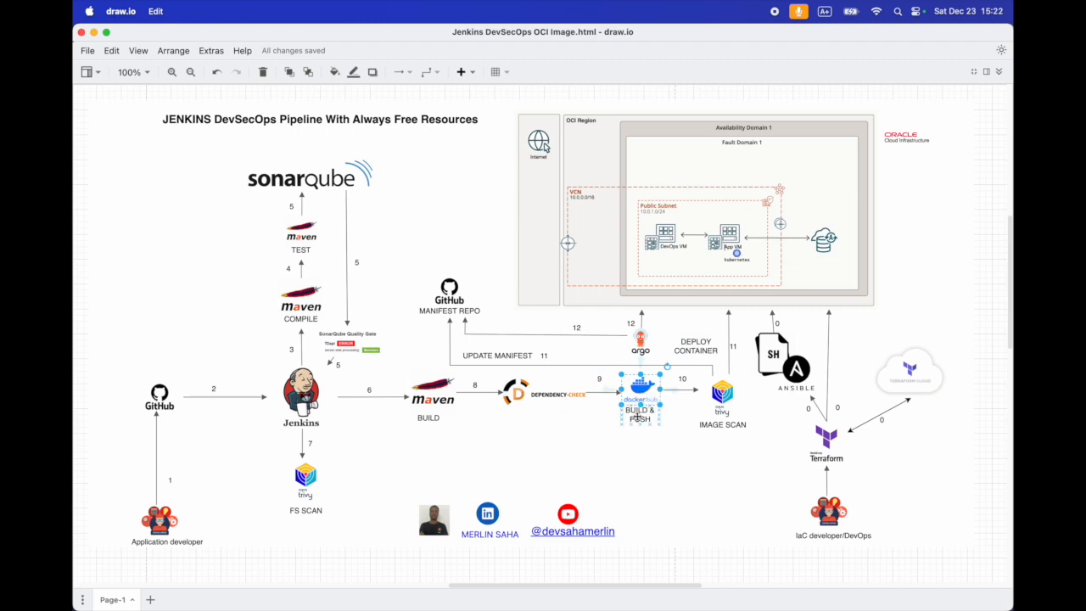
mouse_move(640, 399)
key(super+Tab)
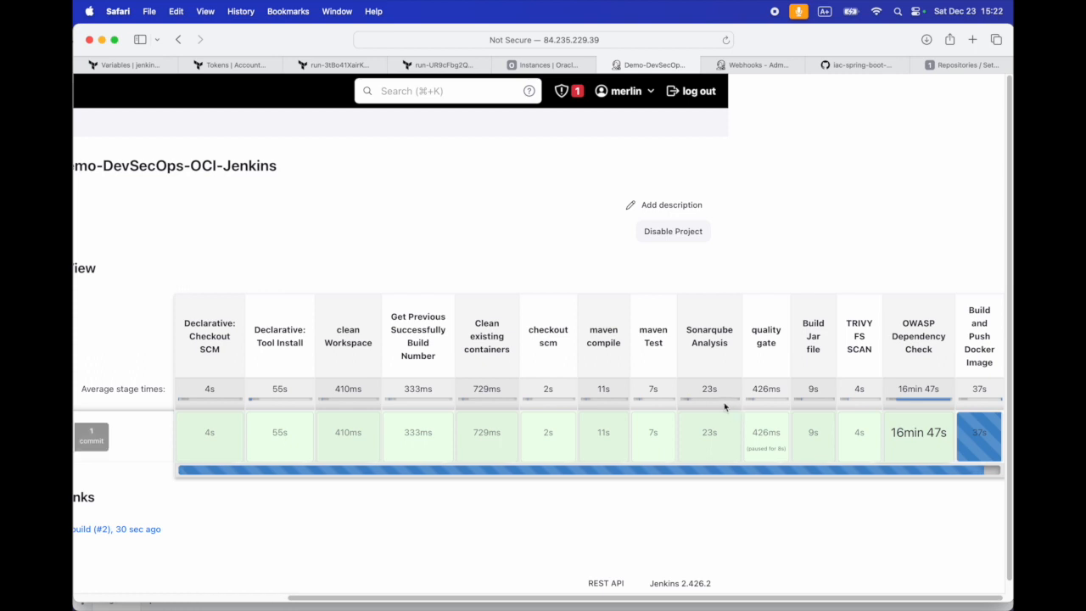
key(super+Tab)
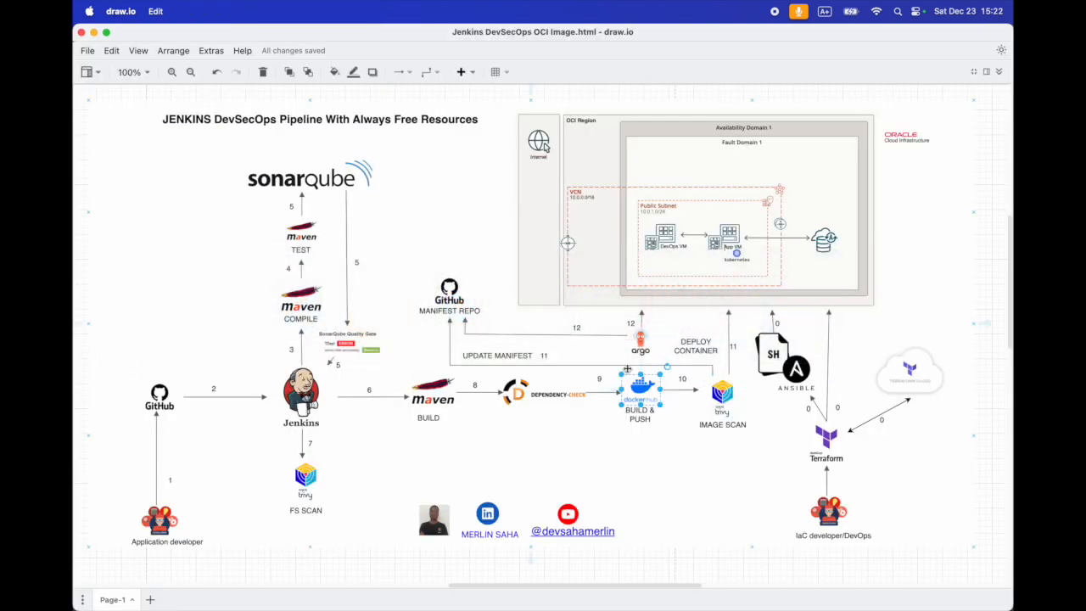
key(super+Tab)
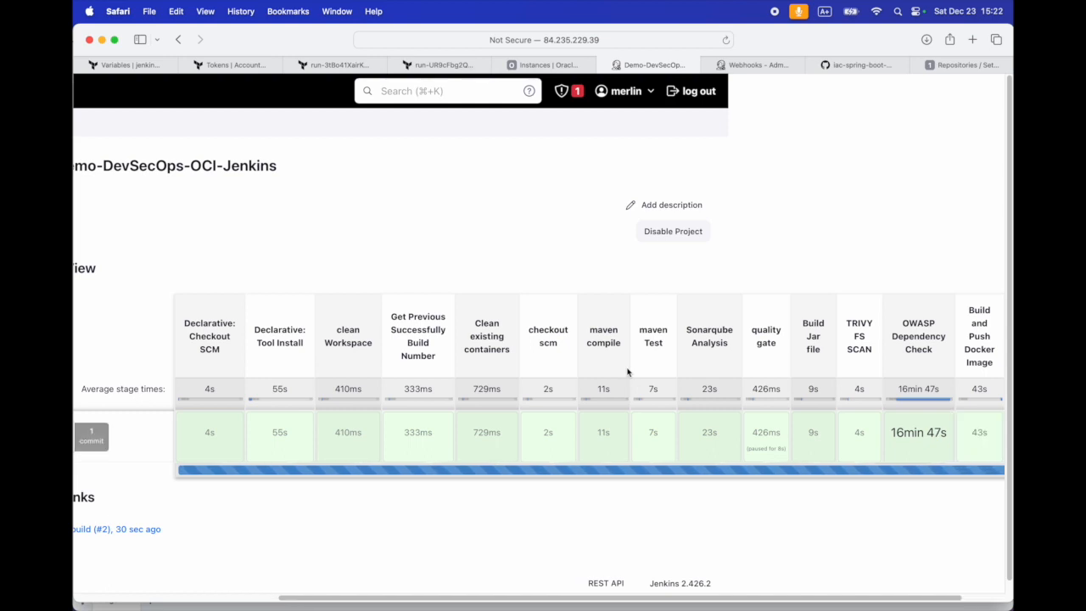
Step: View the Trivy Docker Image Scan stage in Jenkins, select the matching Image Scan node in draw.io, and return to Safari
drag(628, 598, 783, 603)
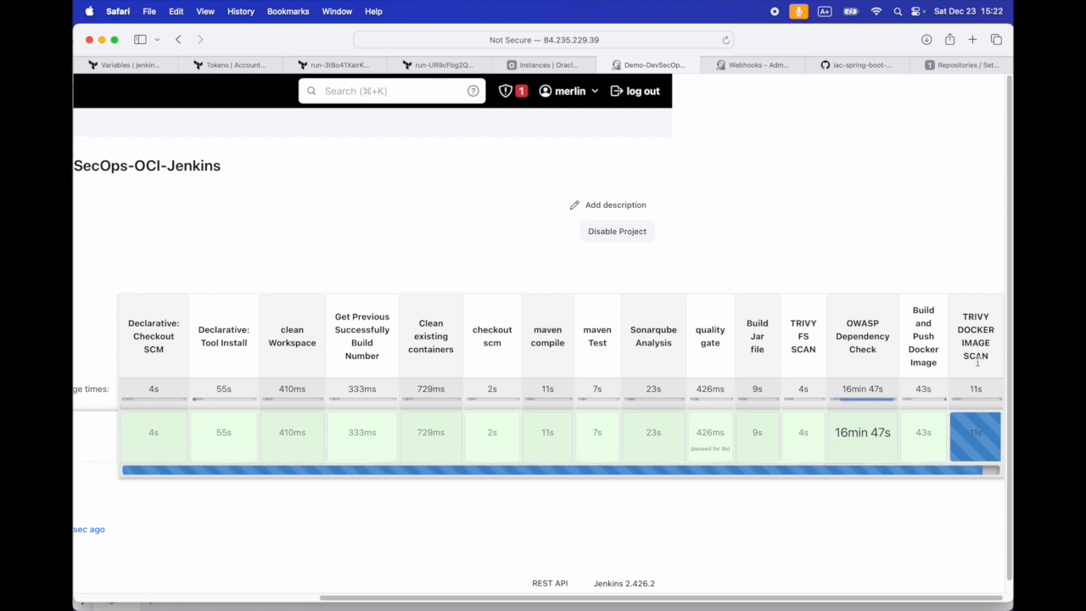
key(super+Tab)
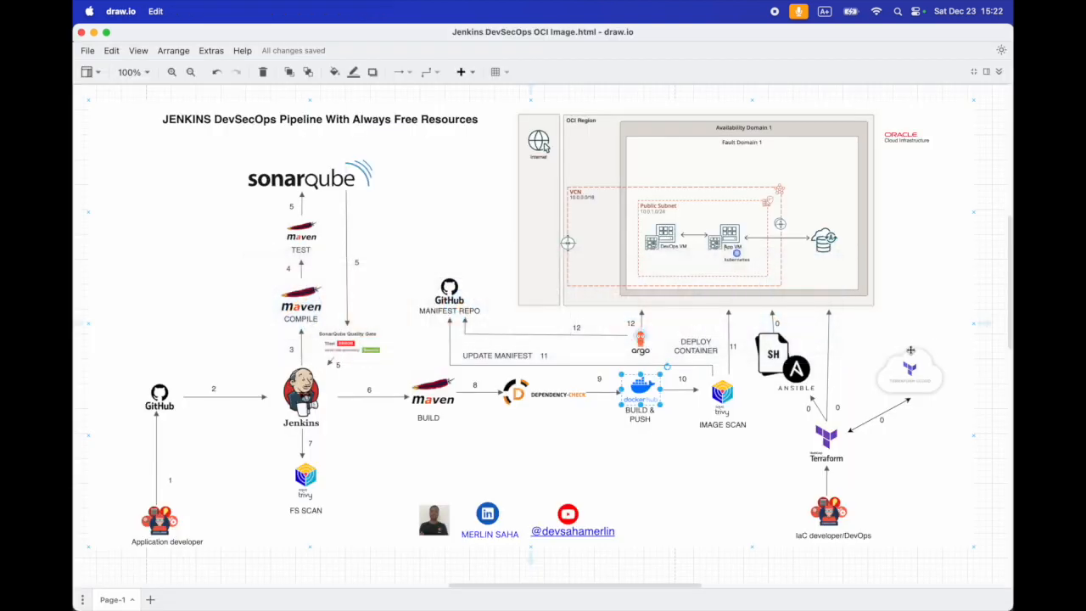
click(735, 393)
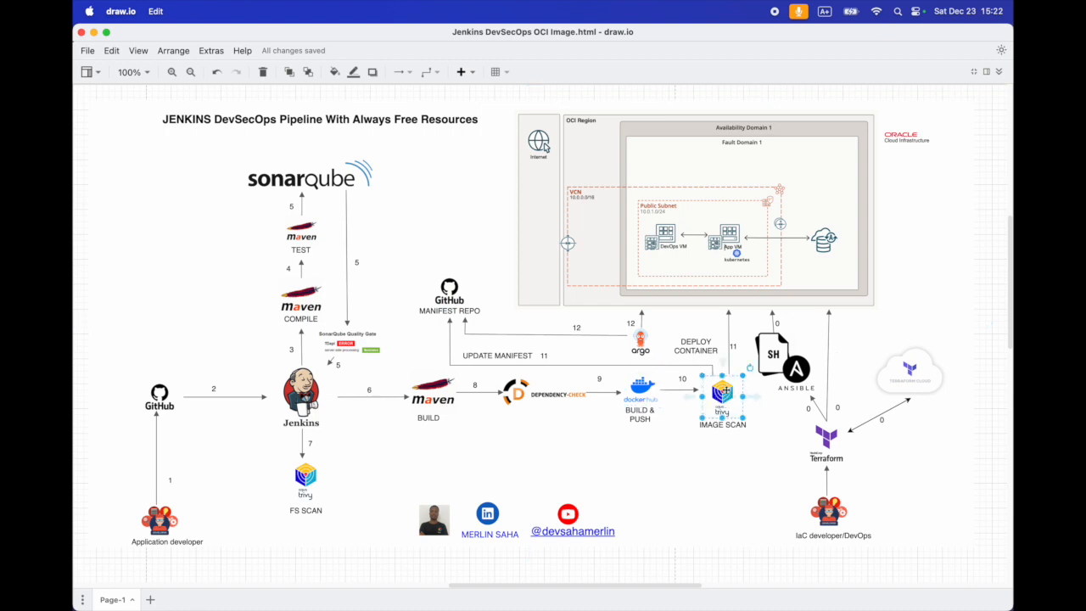
key(super+Tab)
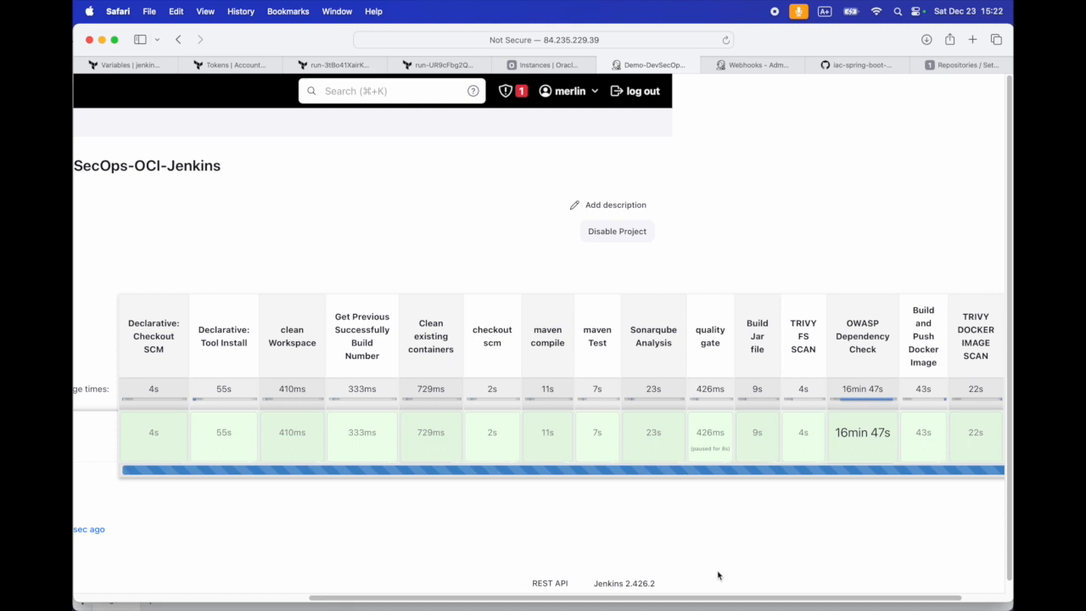
Step: Follow the Deploy to container and Update Deployment File stages in Jenkins, checking the App VM deployment target in the draw.io diagram
drag(701, 602, 776, 601)
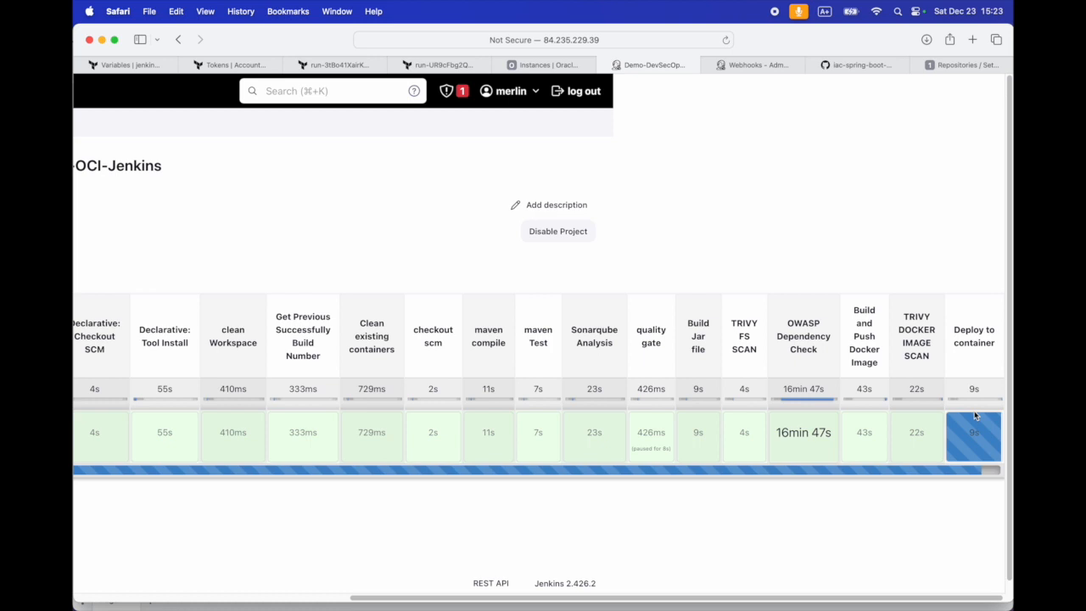
mouse_move(975, 415)
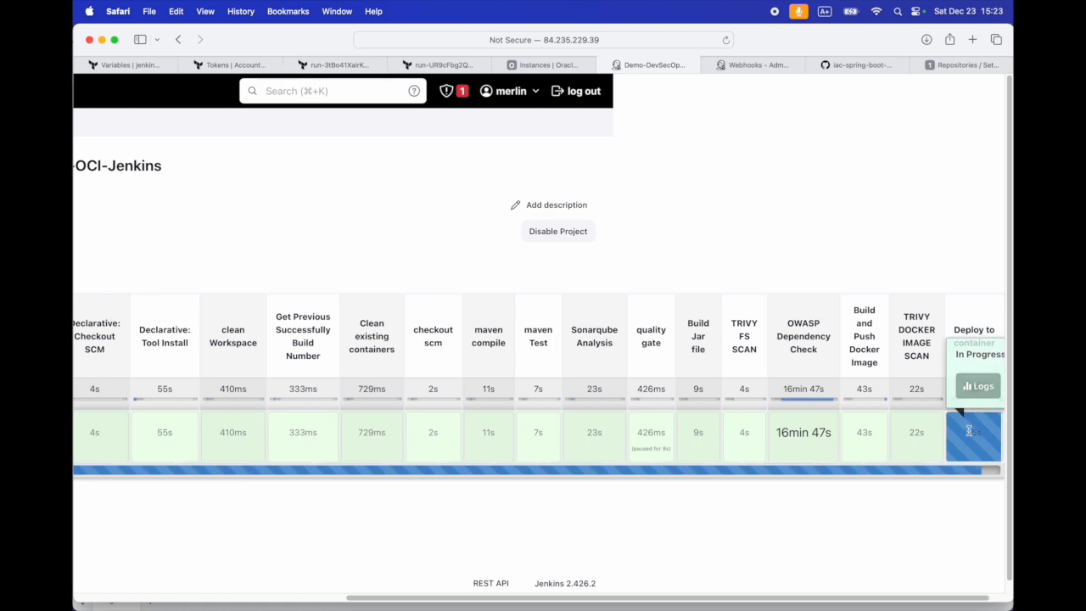
key(super+Tab)
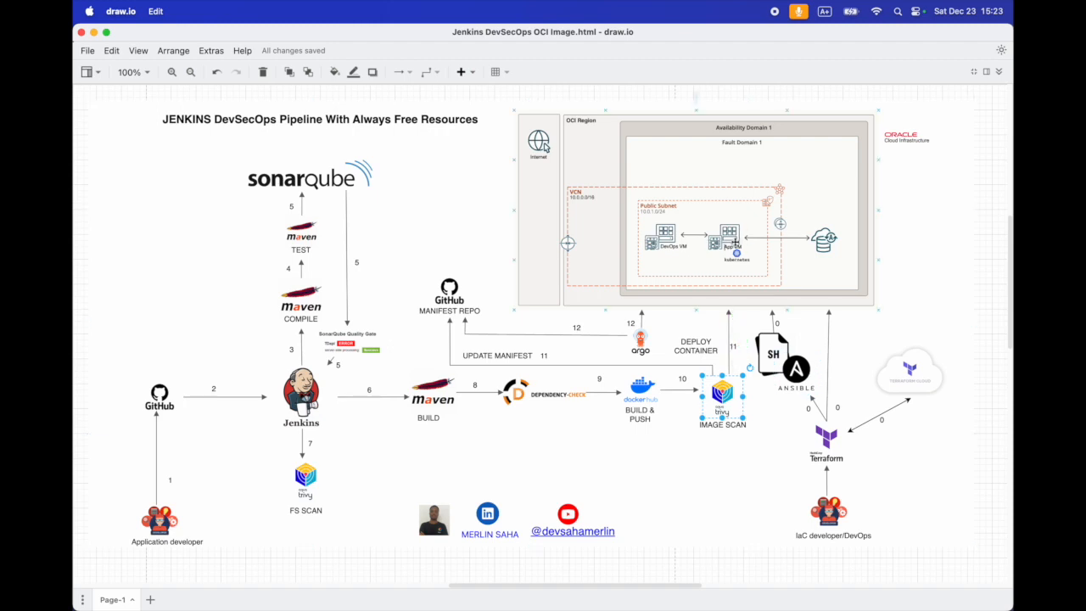
key(super+Tab)
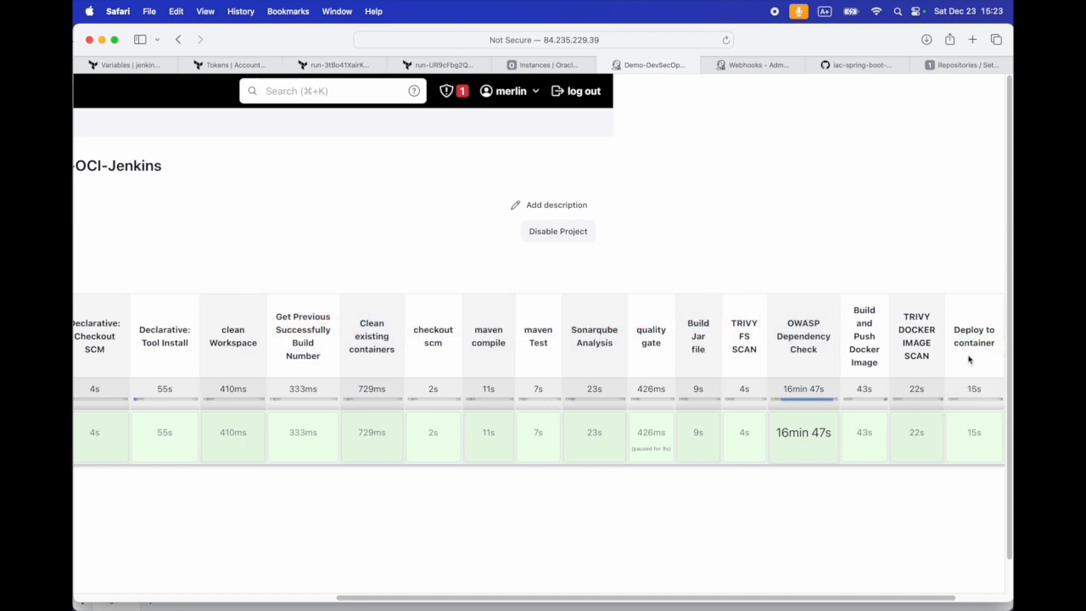
drag(786, 599, 902, 596)
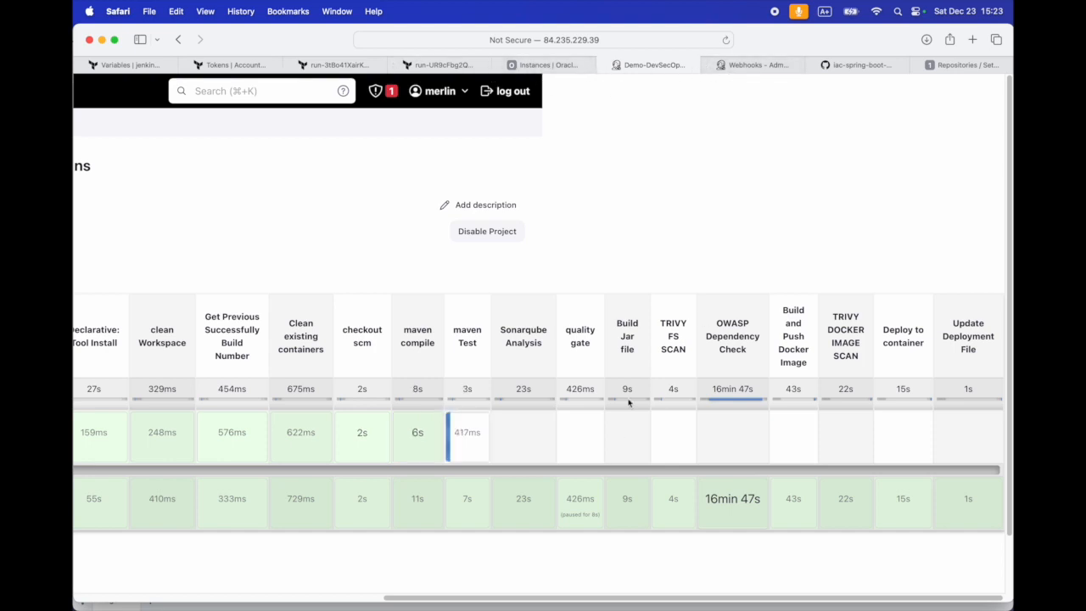
drag(445, 598, 386, 598)
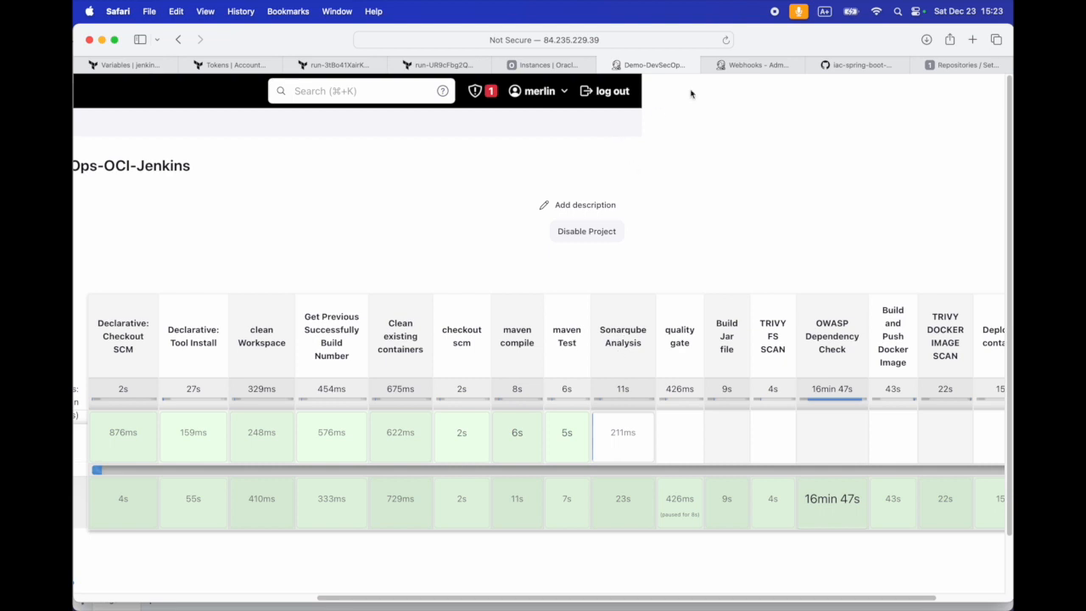
Step: Examine the iac-spring-boot-atp project's overview and measures in SonarQube, dismissing the SonarLint notice, and open the quality gates
click(768, 67)
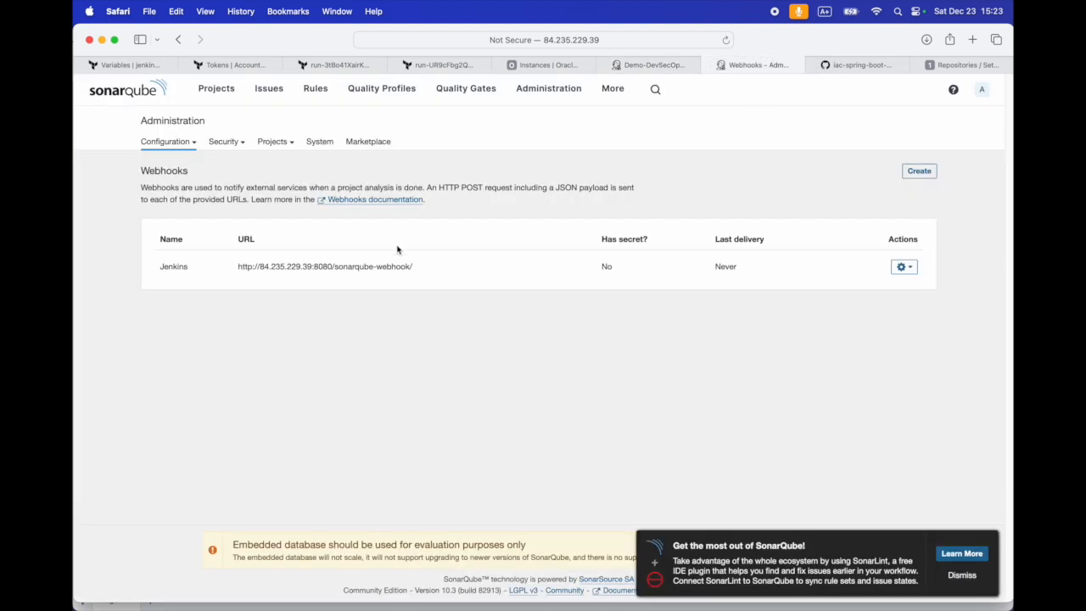
click(224, 90)
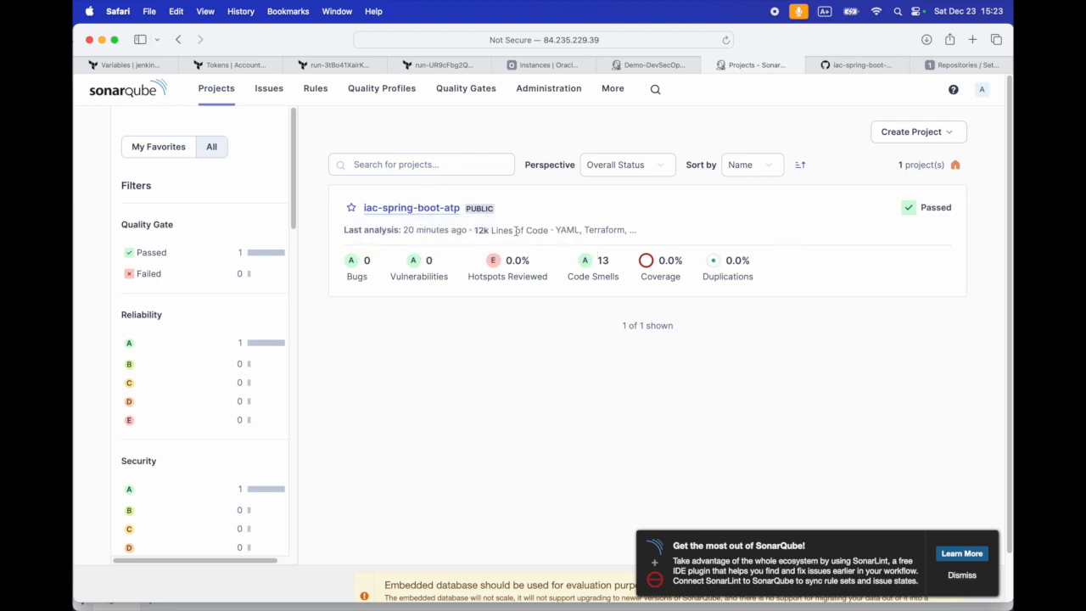
click(962, 575)
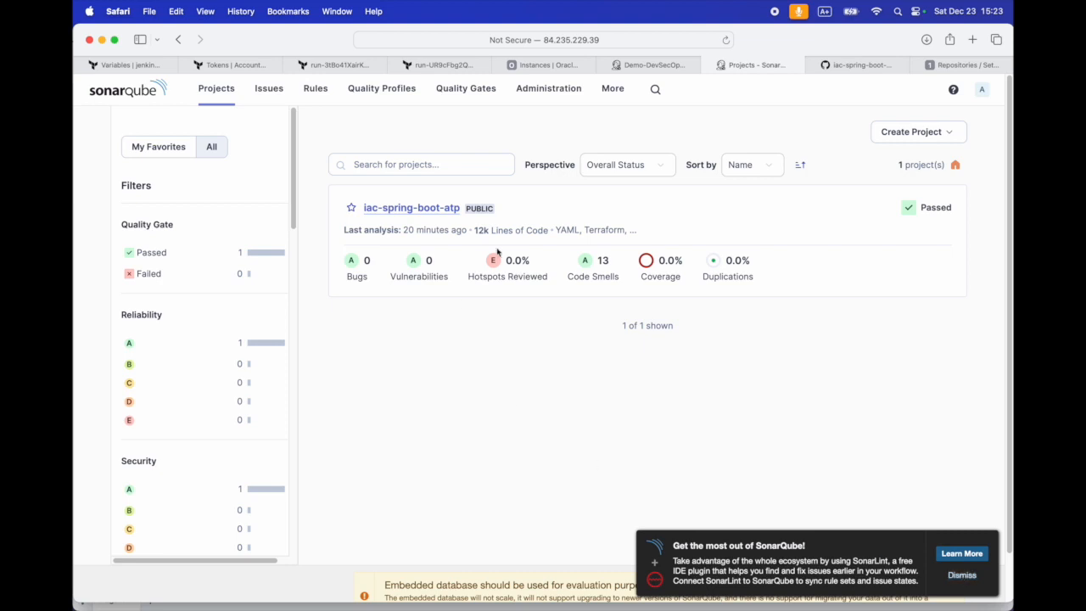
click(427, 211)
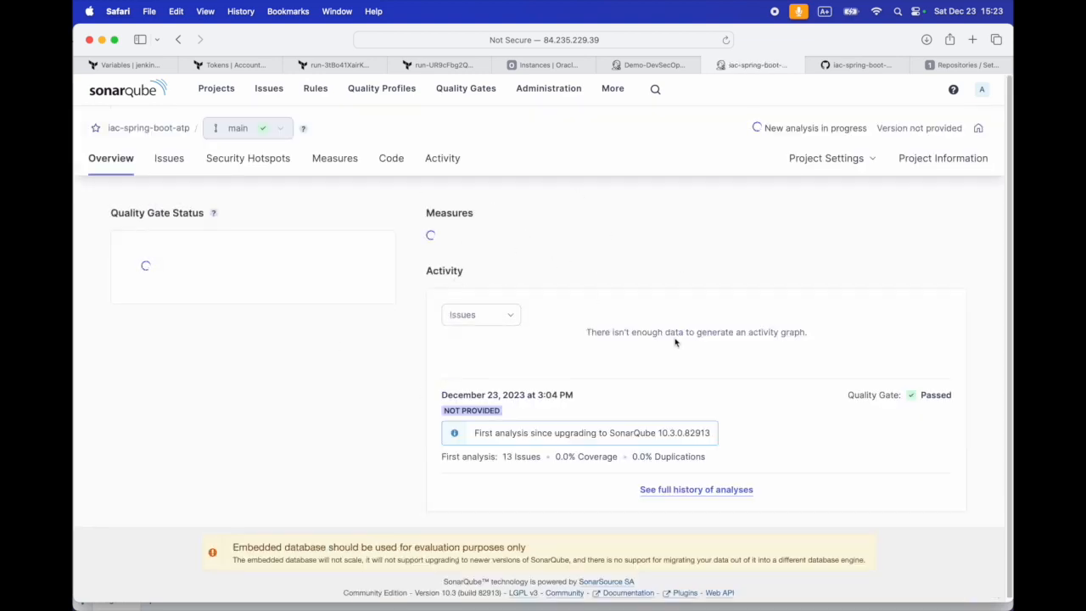
scroll(530, 371, down, 5)
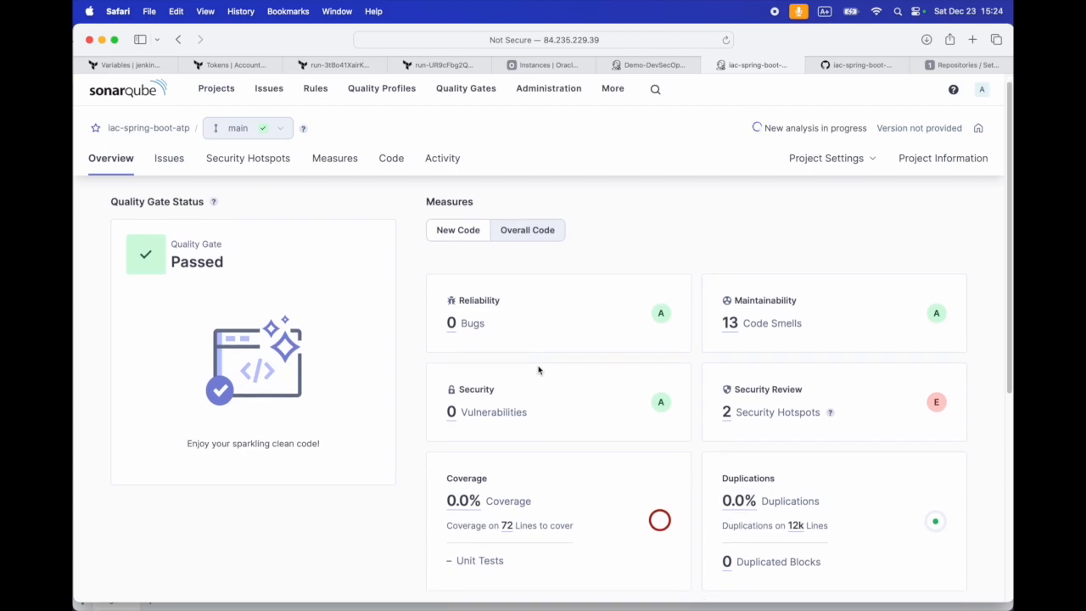
scroll(475, 380, up, 5)
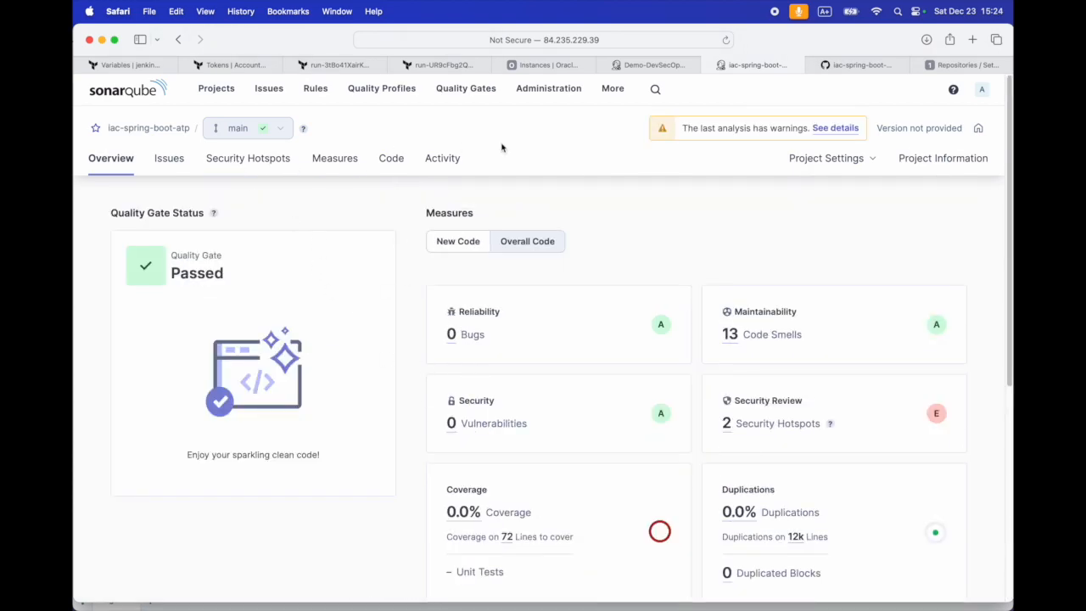
click(484, 90)
Step: Reload the Demo-DevSecOps-OCI-Jenkins page and examine its SonarQube Quality Gate section
click(654, 68)
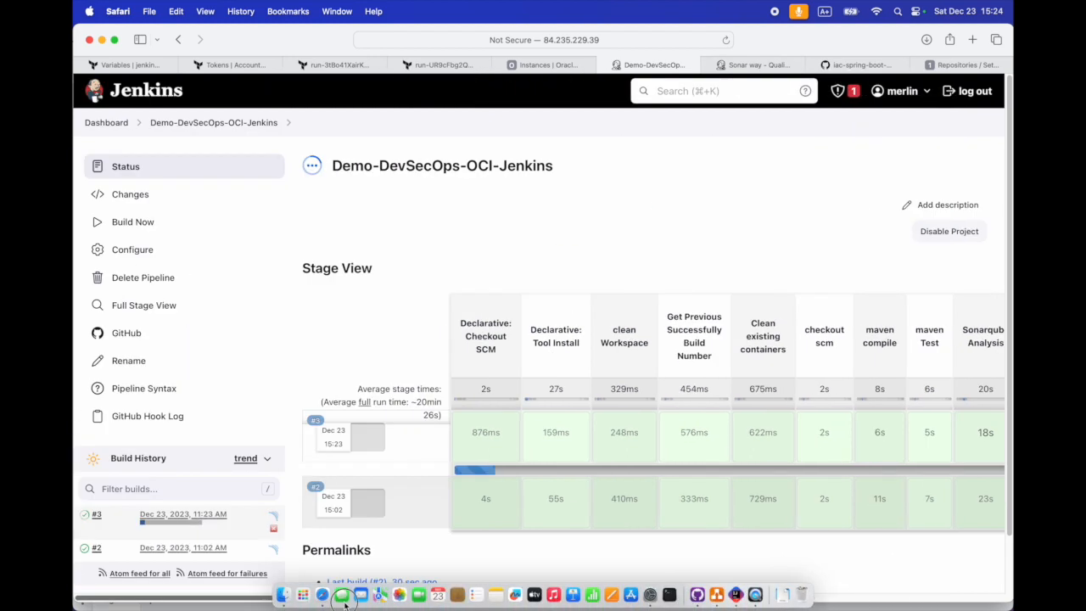
scroll(208, 523, down, 2)
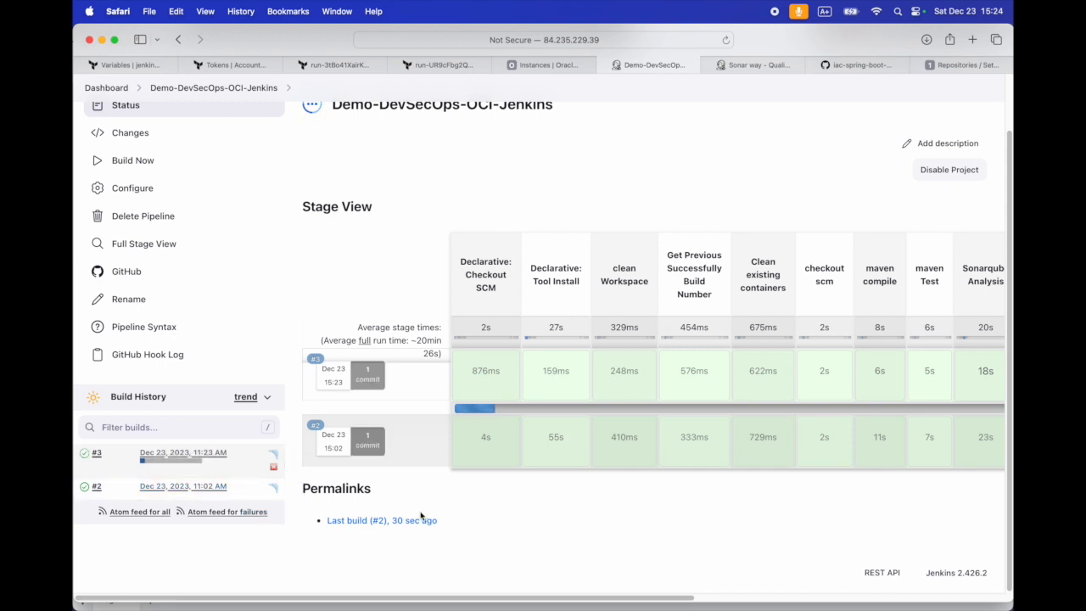
scroll(366, 482, up, 2)
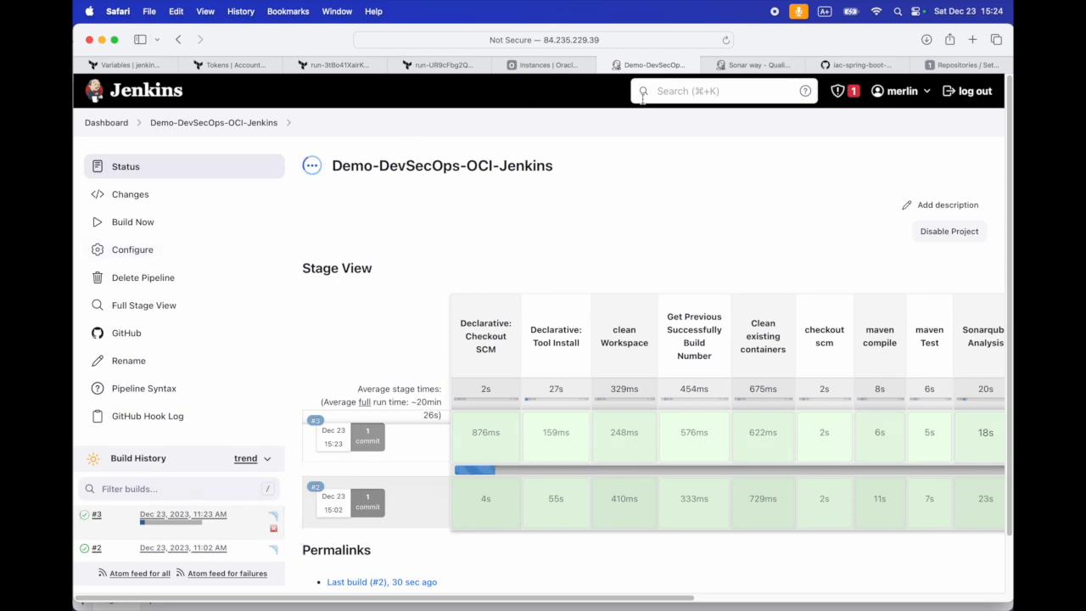
click(726, 40)
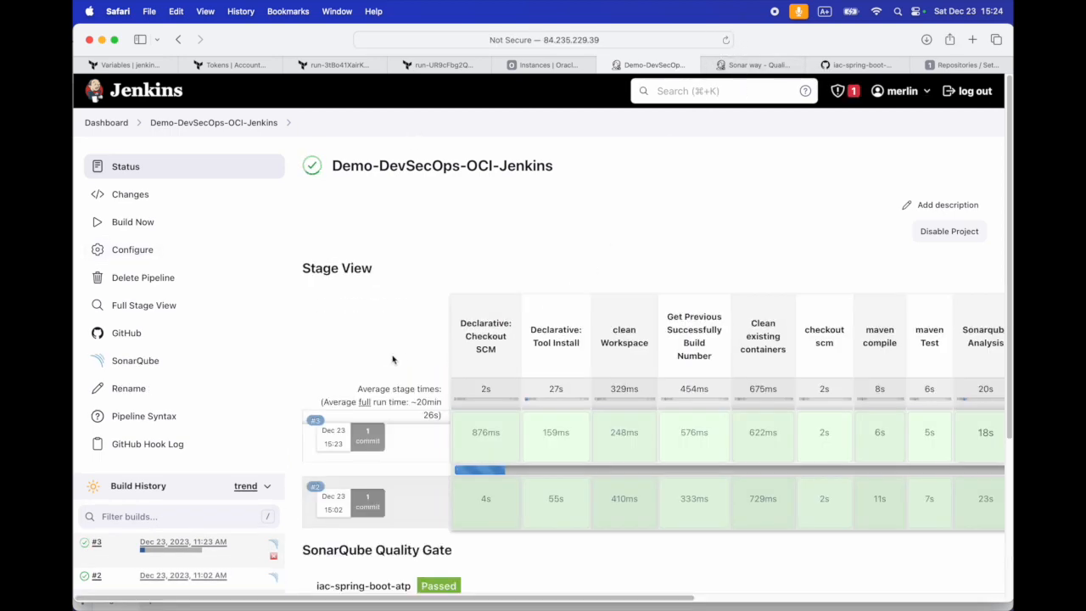
scroll(393, 361, down, 4)
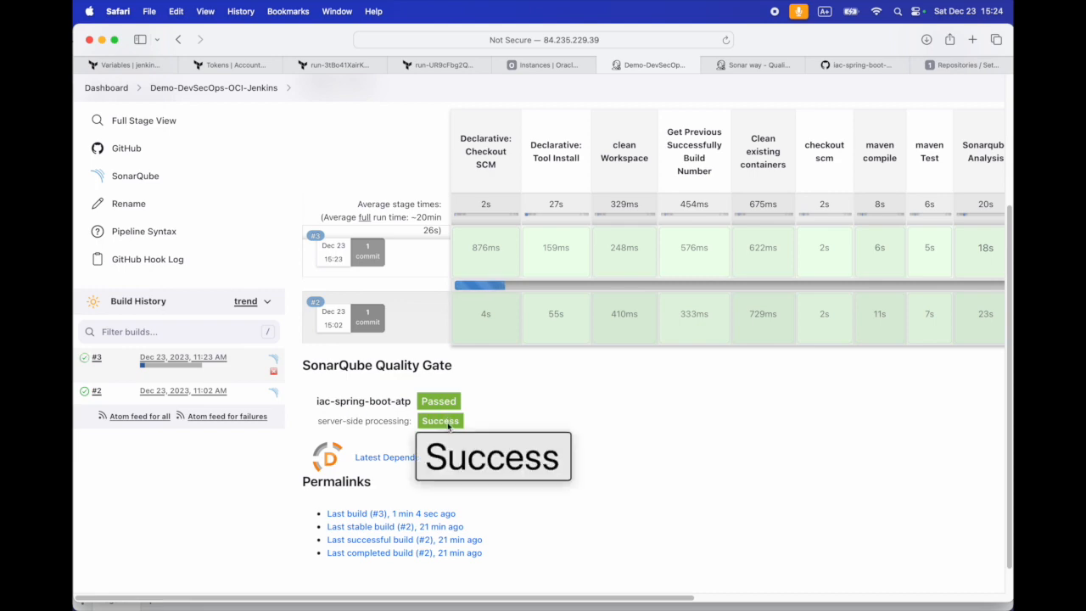
key(super+Tab)
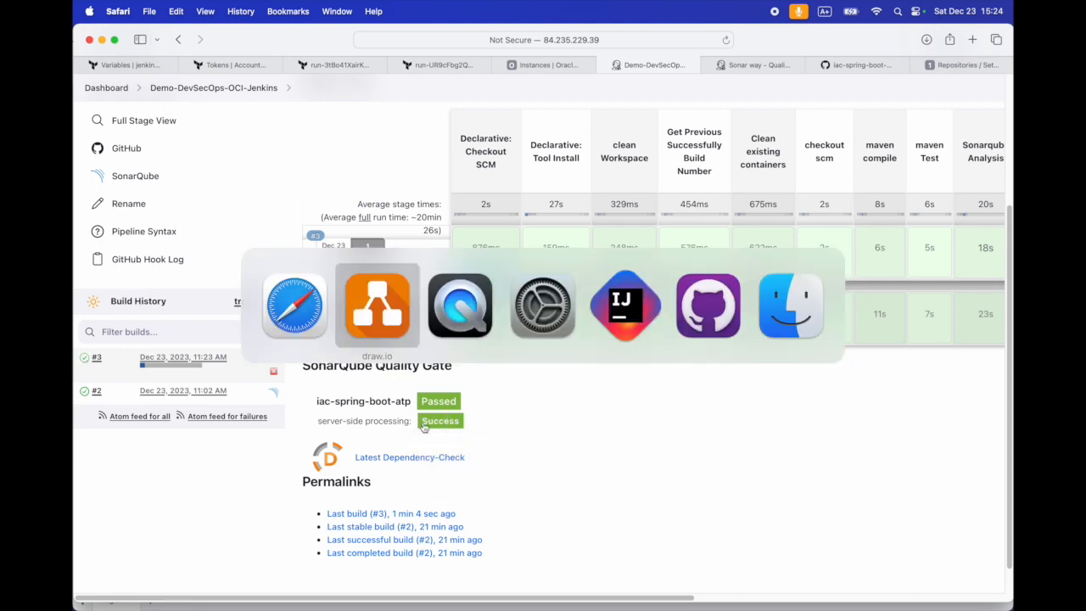
key(super+Tab)
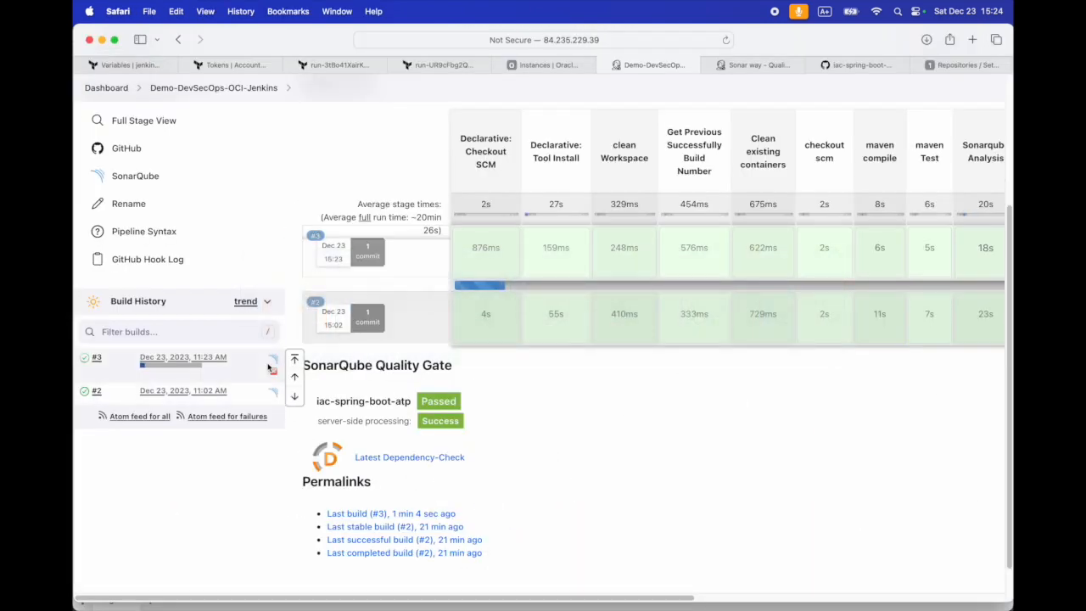
Step: Abort build #3 of Demo-DevSecOps-OCI-Jenkins and view its final stages through Update Deployment File
click(274, 373)
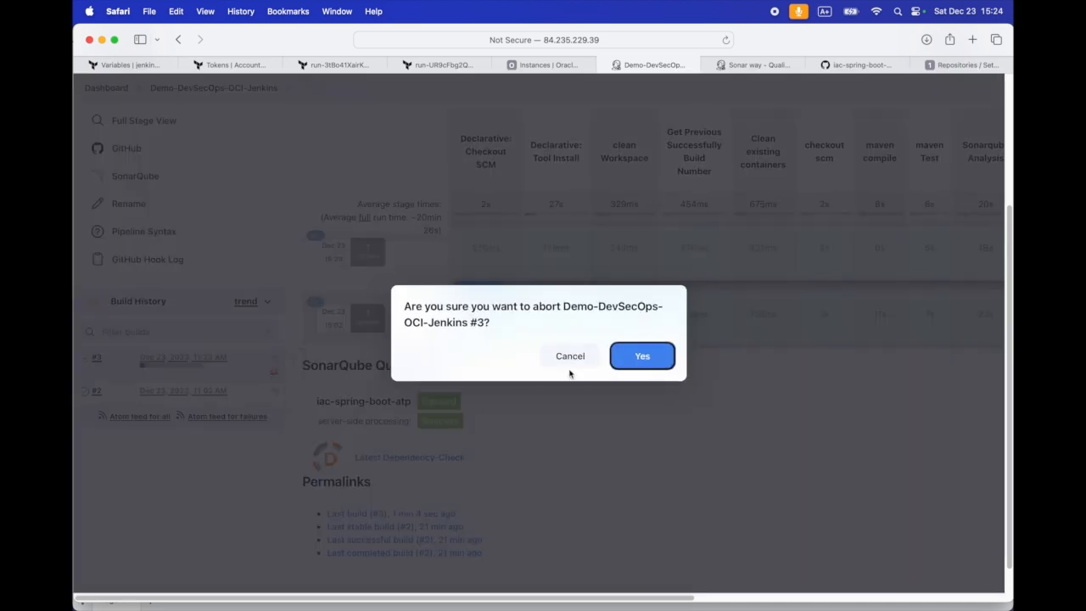
click(643, 356)
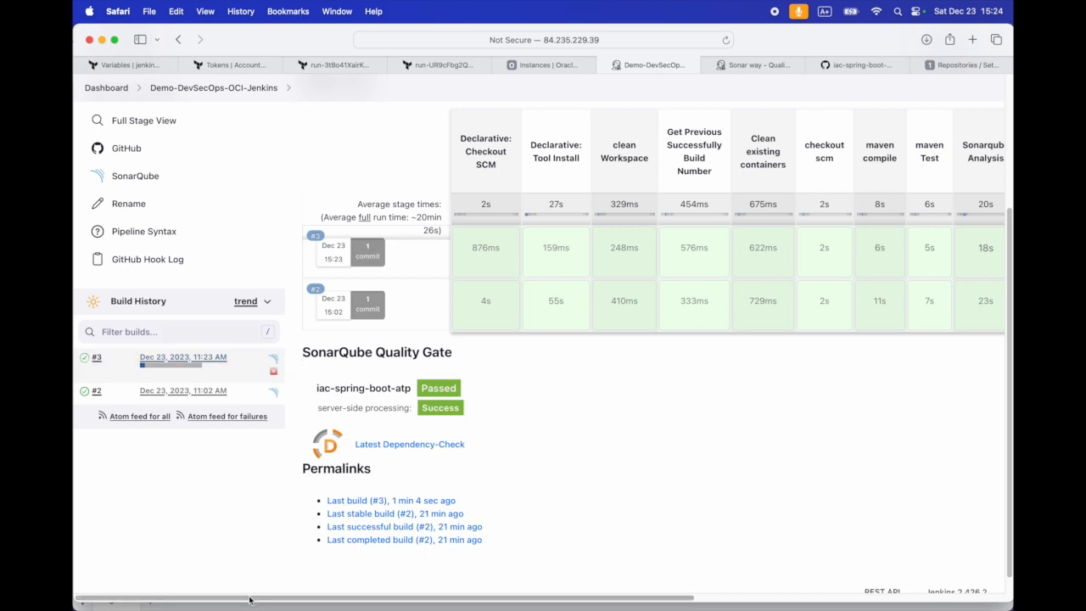
drag(255, 597, 812, 597)
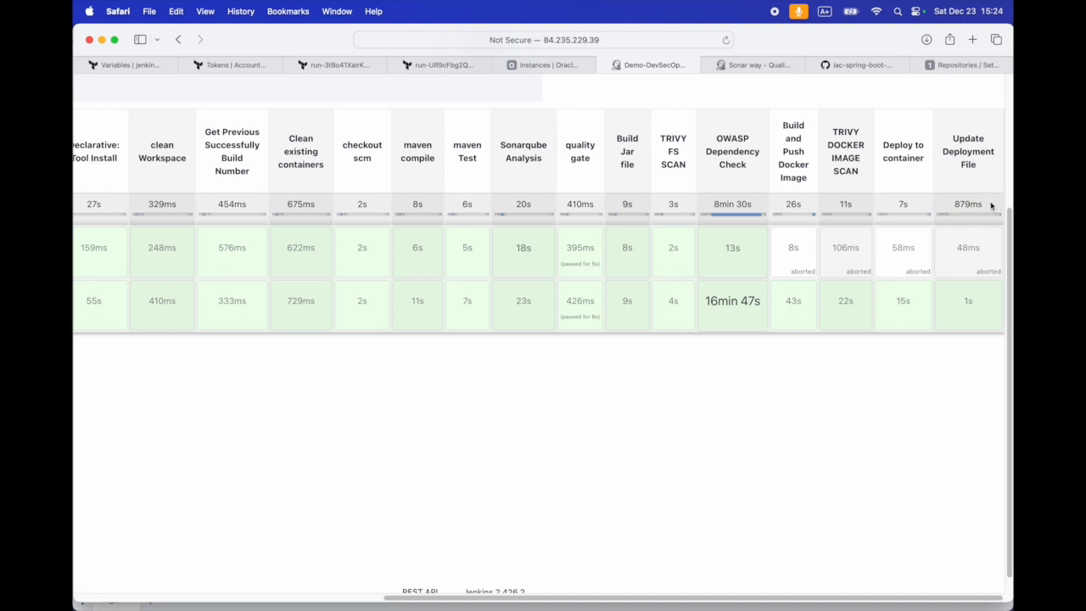
Step: View the iac-spring-boot-atp repository on GitHub and the GitHub node in draw.io, and return to the Jenkins stage view
click(879, 68)
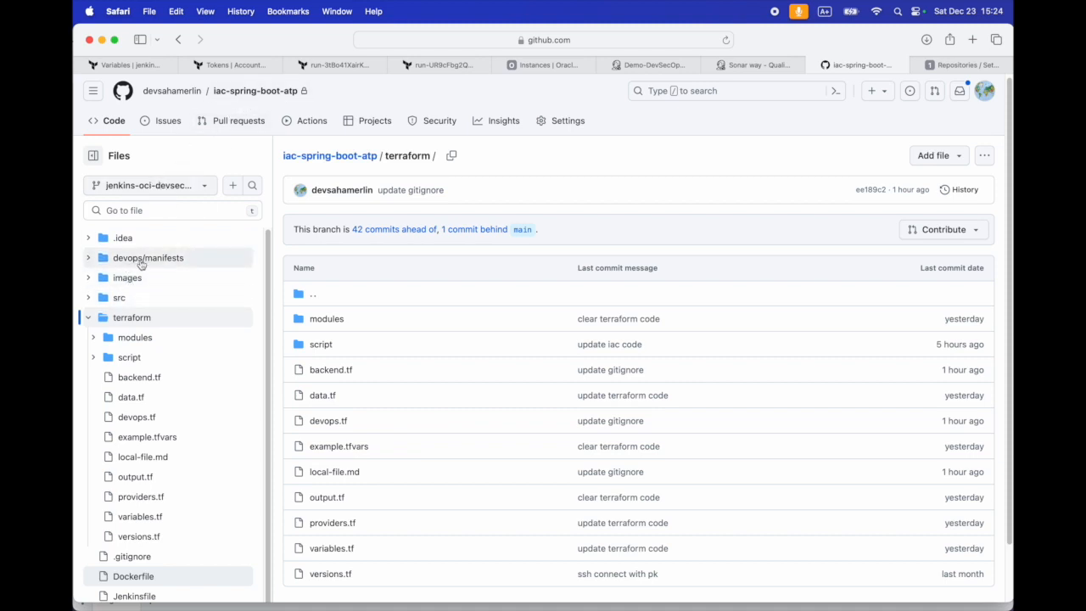
key(super+Tab)
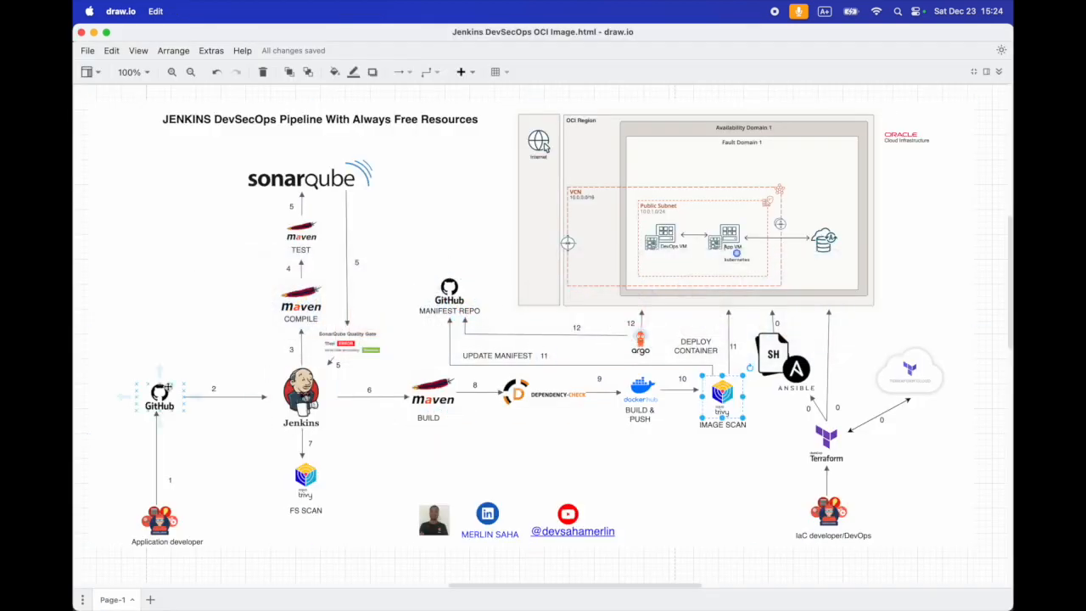
key(super+Tab)
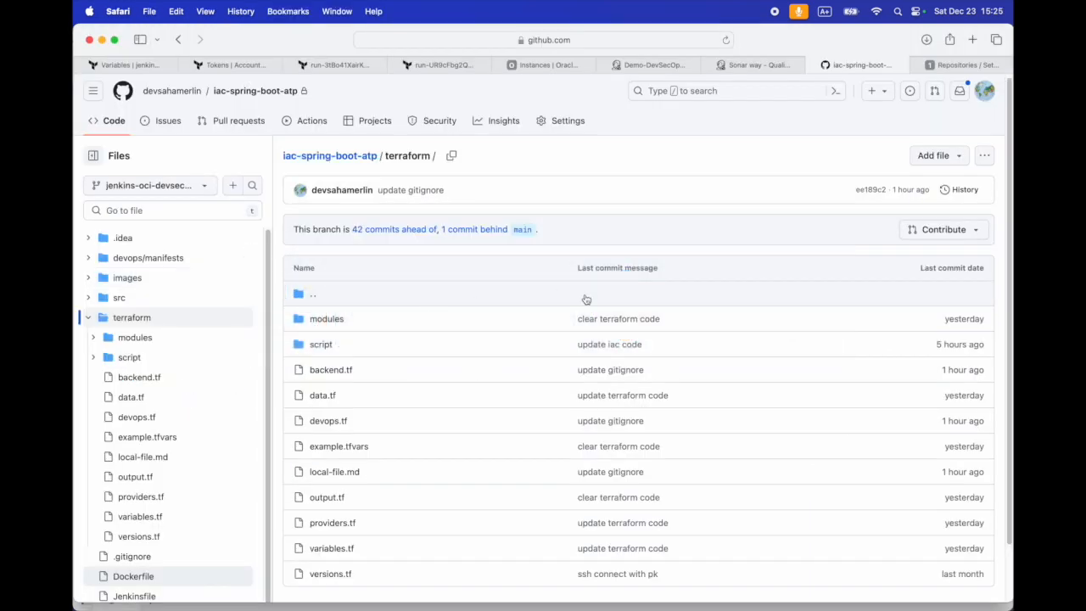
click(745, 70)
click(654, 65)
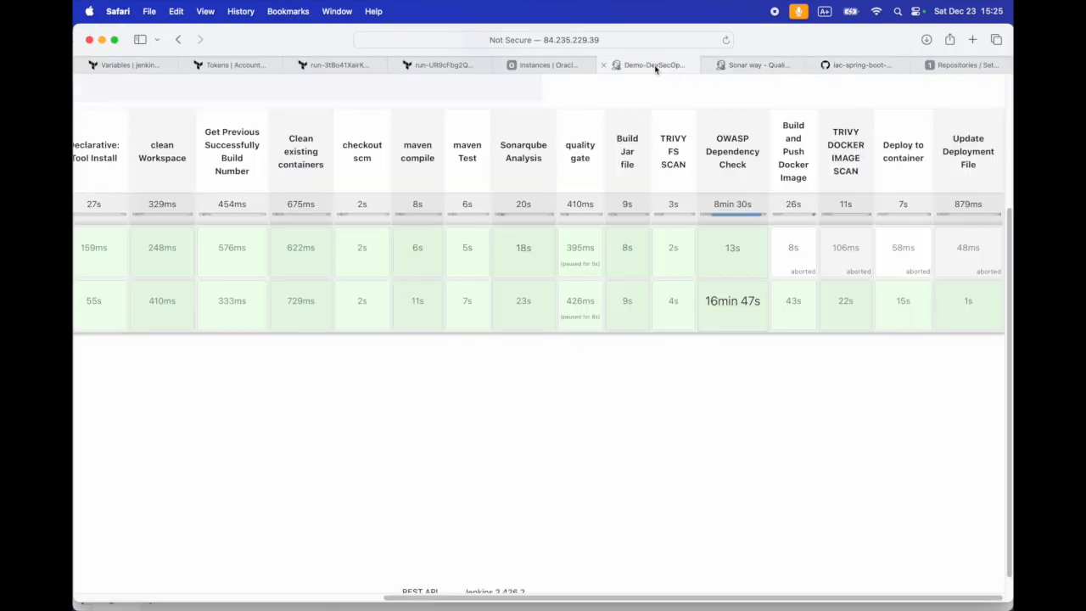
scroll(557, 601, left, 10)
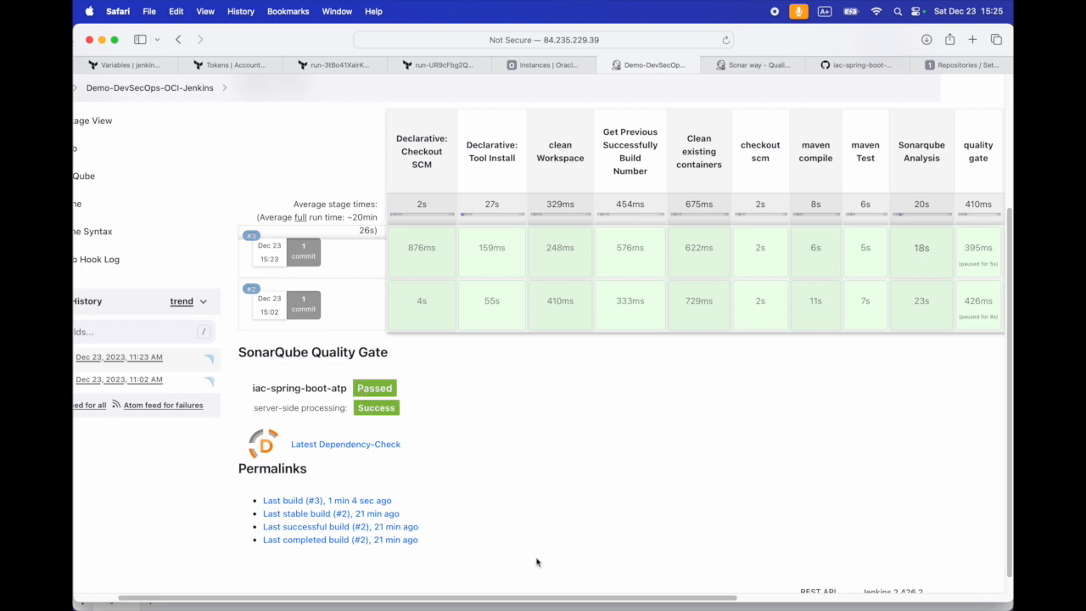
Step: Open the latest Dependency-Check results of Demo-DevSecOps-OCI-Jenkins and examine the details of the logback-core-1.4.11.jar vulnerability
key(super+Tab)
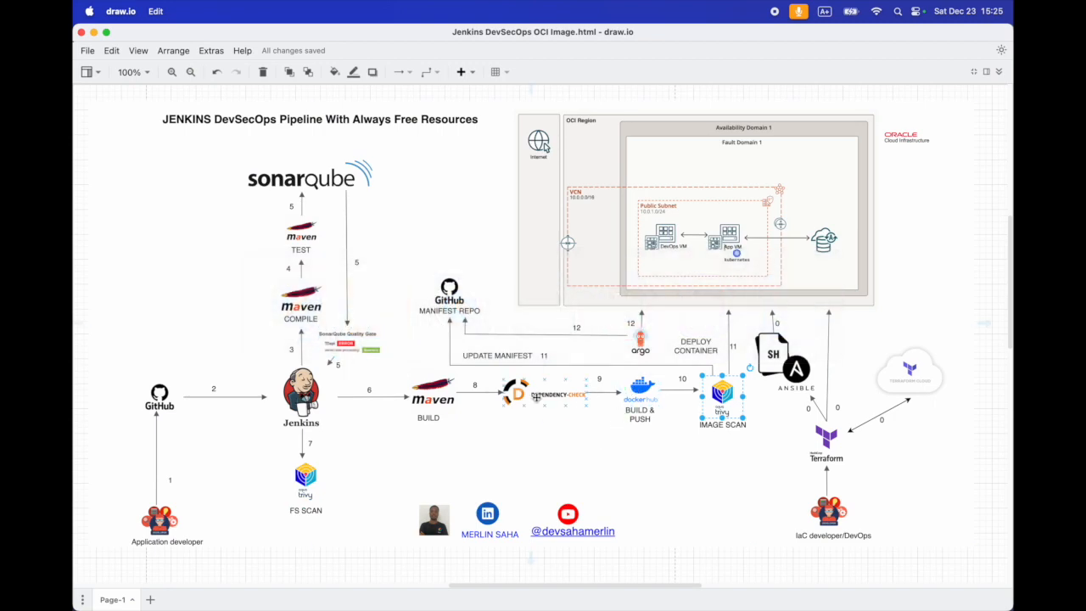
key(super+Tab)
click(323, 443)
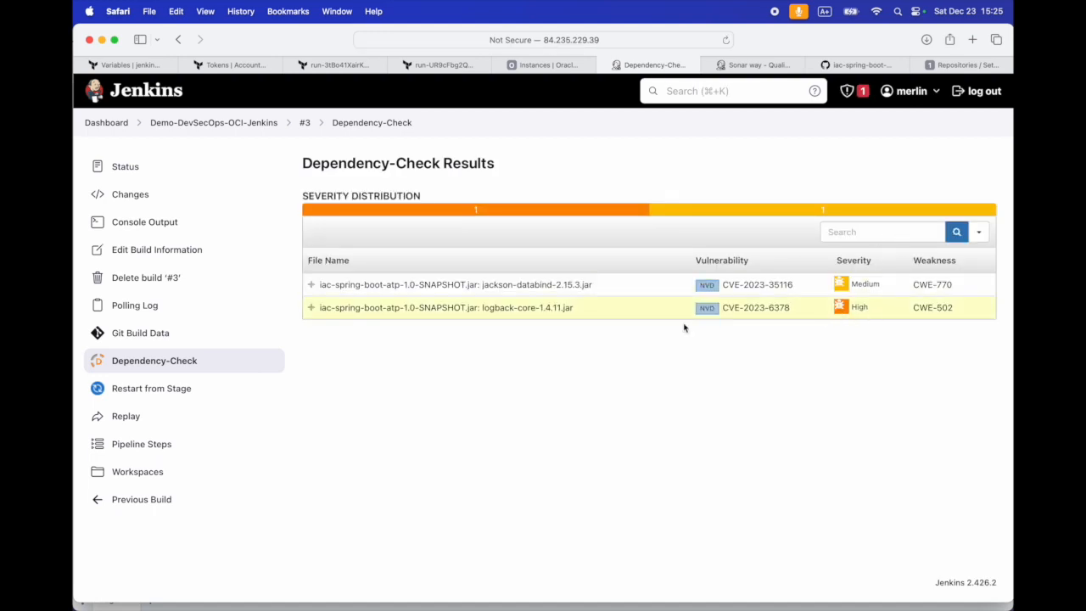
click(311, 308)
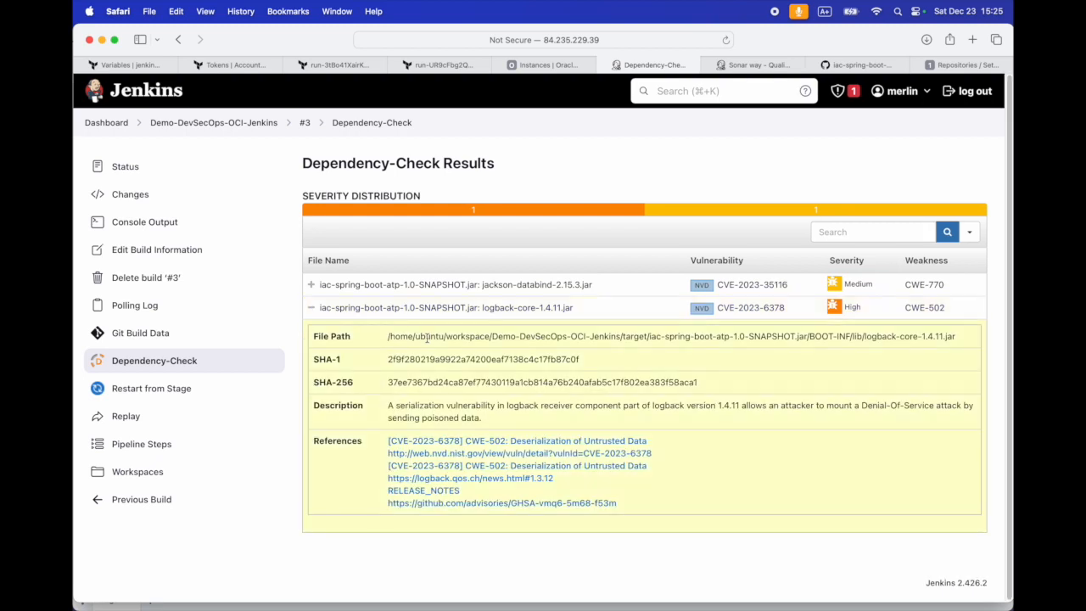
drag(395, 337, 722, 386)
click(722, 385)
Step: Examine the details of the jackson-databind-2.15.3.jar vulnerability and collapse both Dependency-Check entries
click(311, 286)
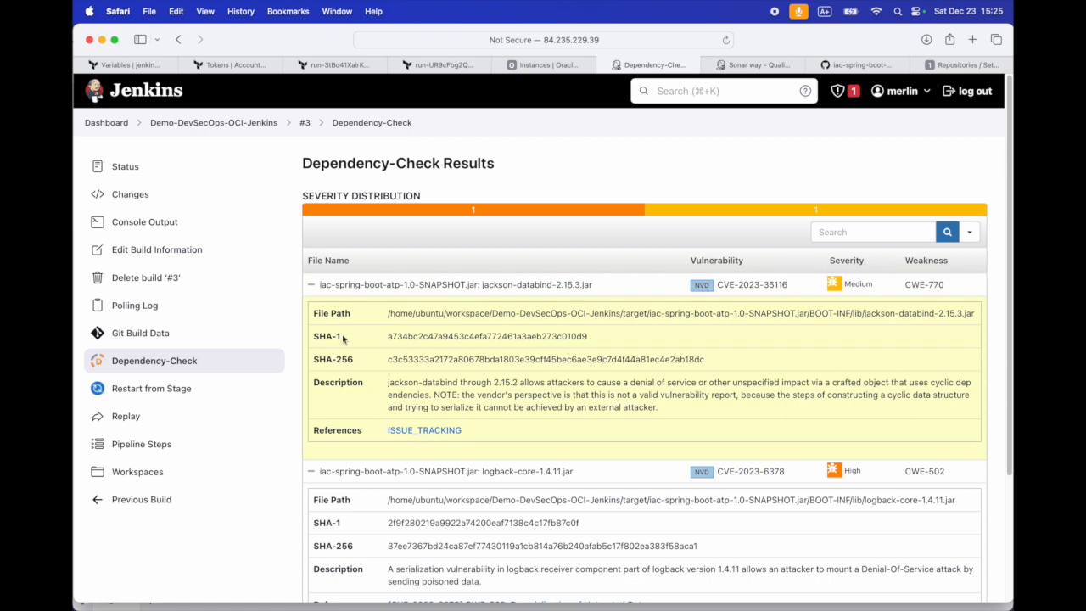
click(309, 286)
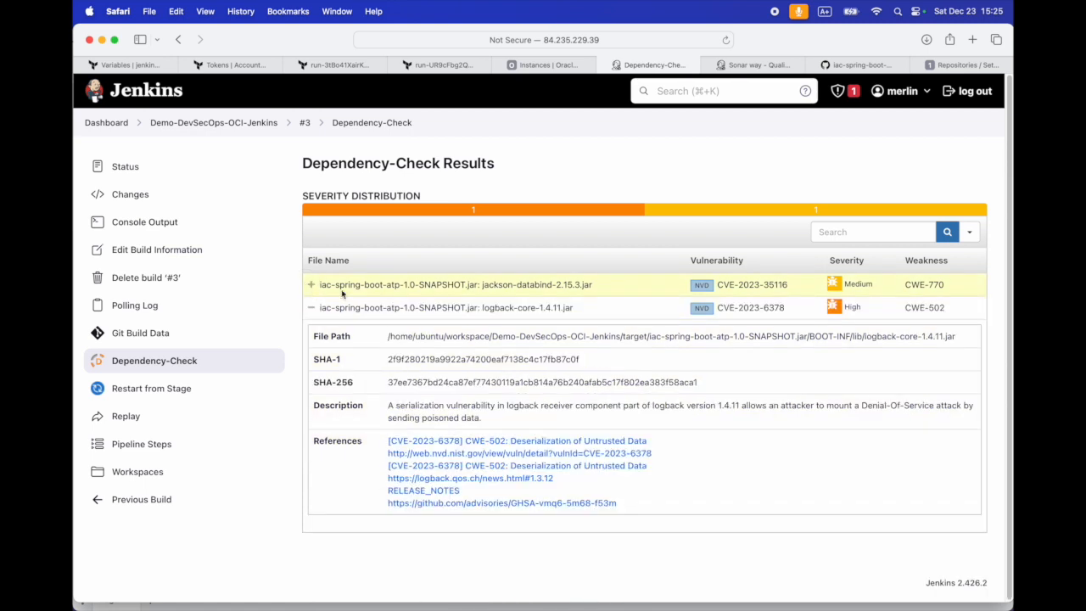
click(311, 308)
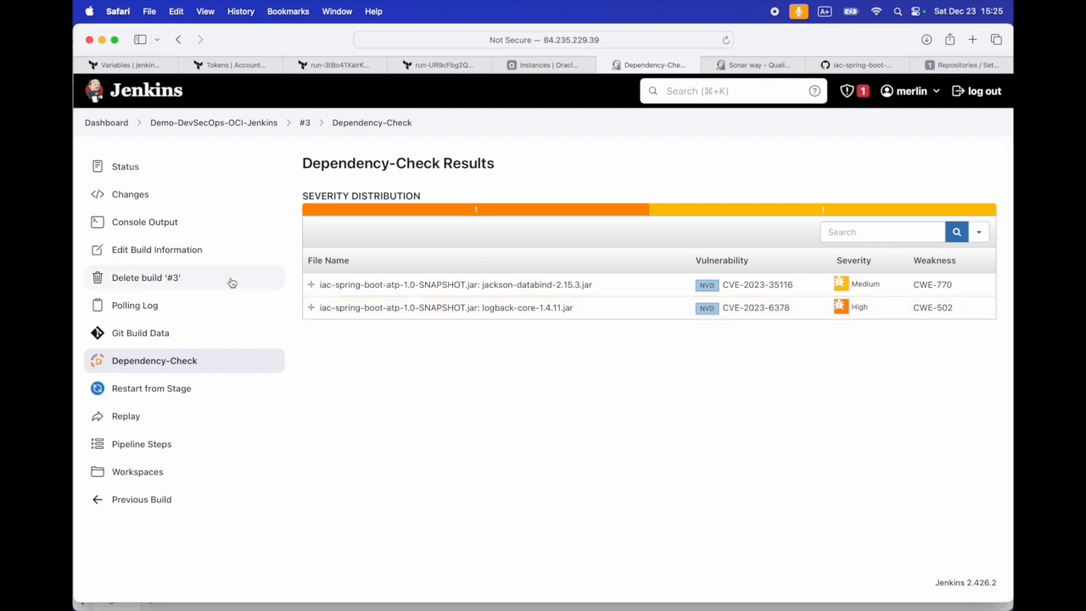
Step: Return to the Demo-DevSecOps-OCI-Jenkins project page and view the stages from TRIVY FS SCAN through Update Deployment File
click(248, 124)
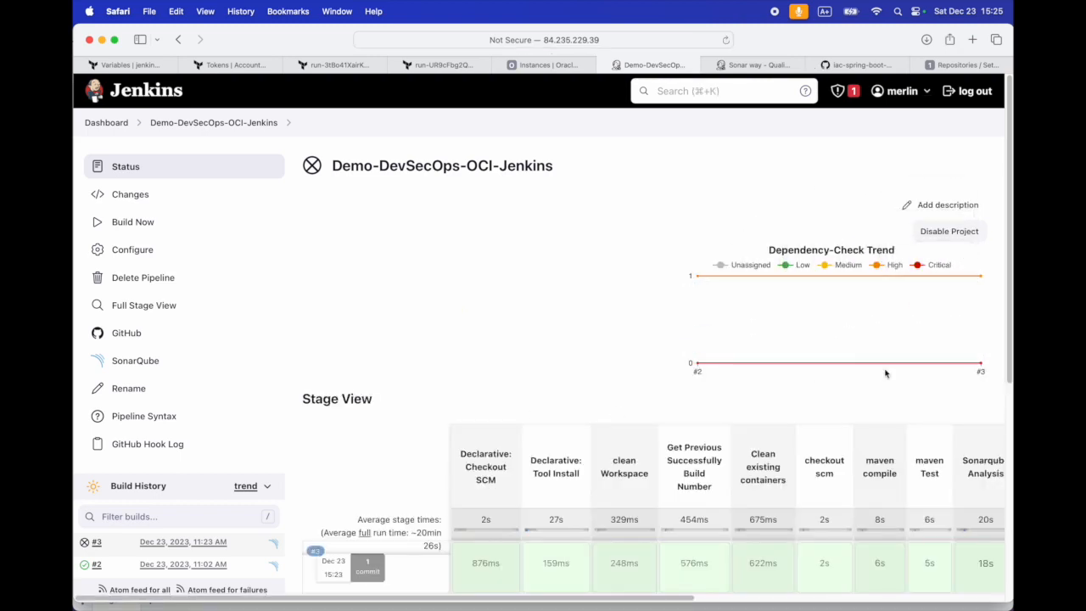
scroll(888, 371, down, 5)
drag(480, 597, 772, 578)
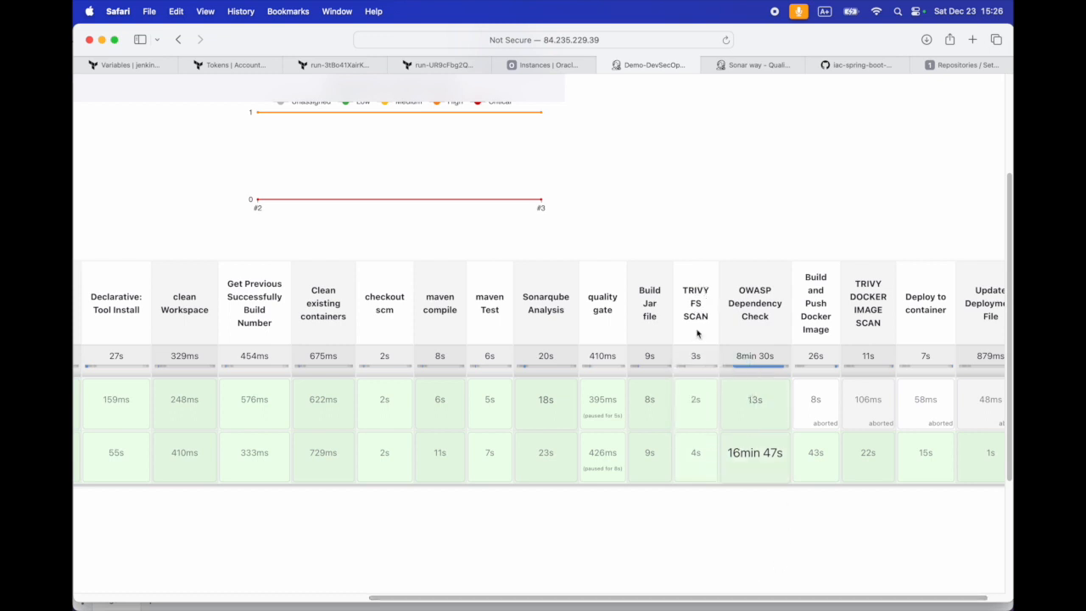
Step: Switch to IntelliJ IDEA and list the home directory of oci-app-vm in the terminal with ls
key(super+Tab)
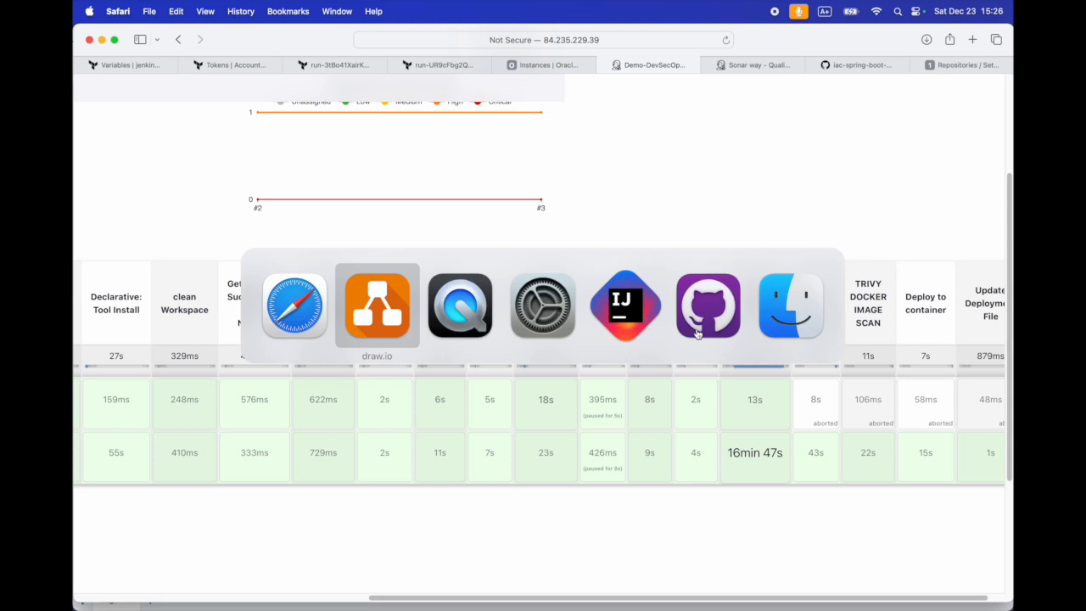
key(super+Tab)
key(super+Tab)
key(super+Tab)
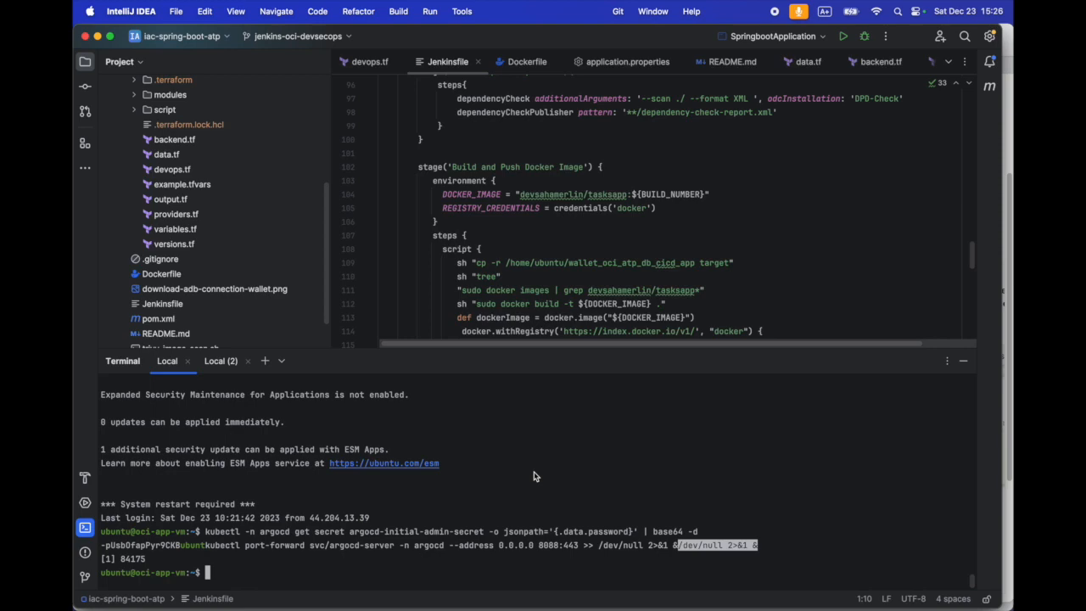
text(cat)
key(BackSpace)
key(BackSpace)
key(BackSpace)
key(BackSpace)
text(ls)
key(Return)
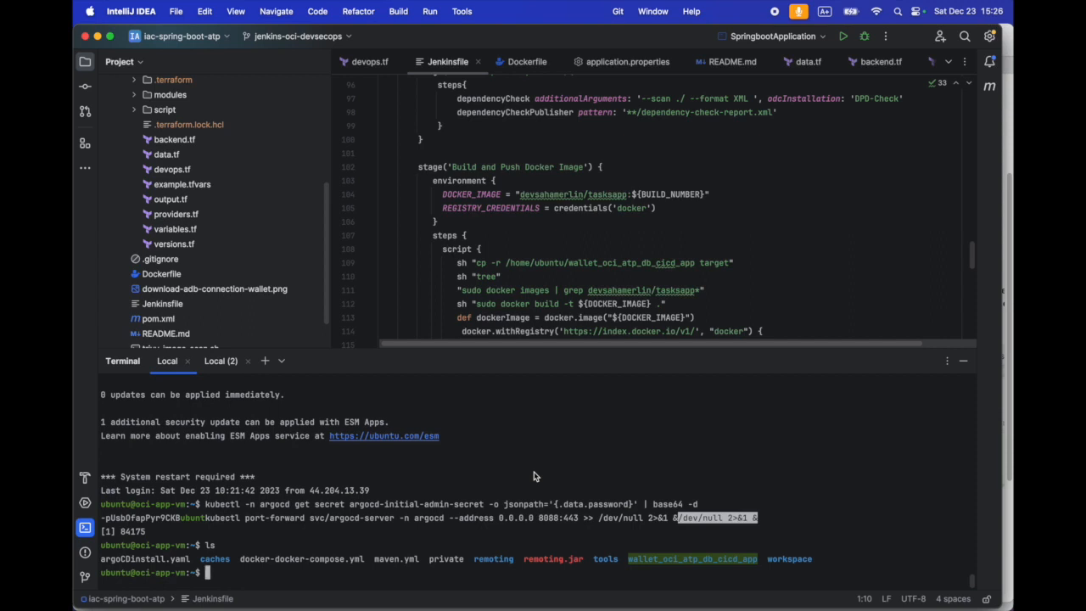
Step: Print the Trivy file system scan report with cat workspace/Demo-DevSecOps-OCI-Jenkins/trivyfs.txt in the terminal
text(cat w)
key(Tab)
key(super+Tab)
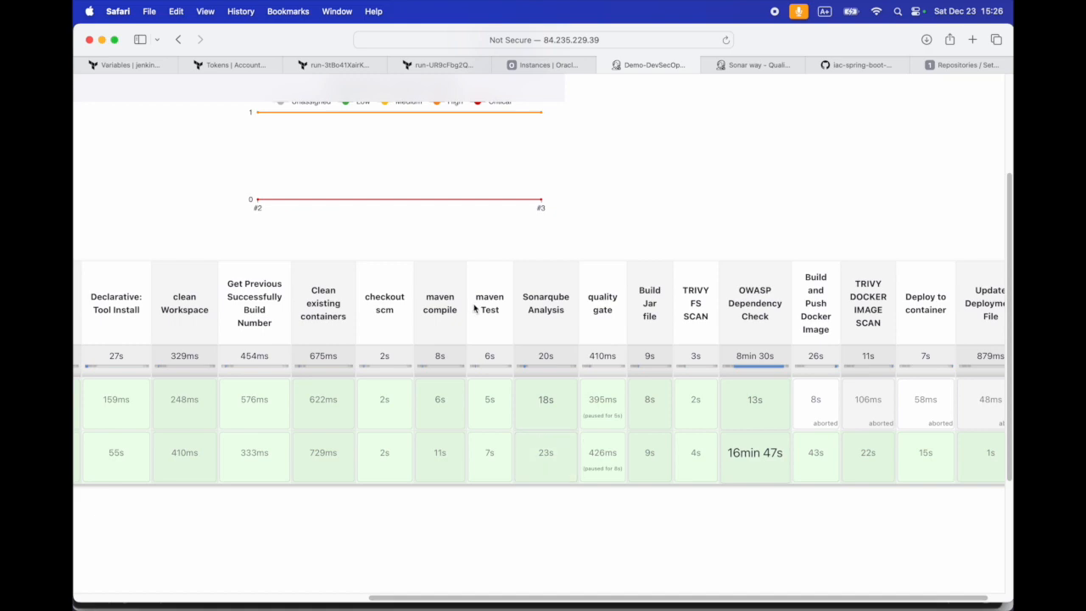
scroll(451, 299, up, 3)
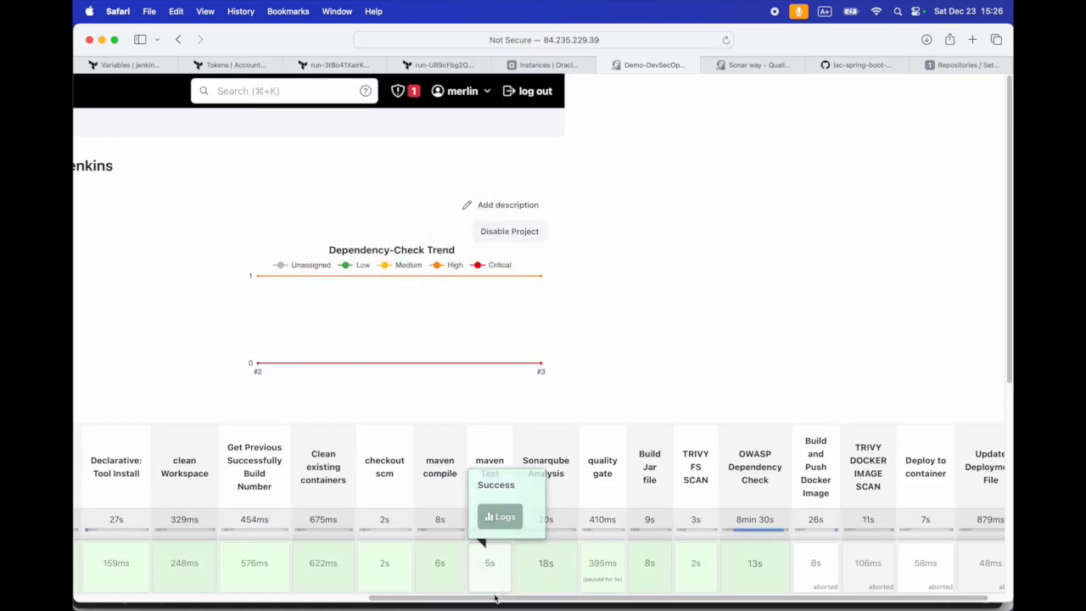
scroll(501, 586, left, 5)
key(super+Tab)
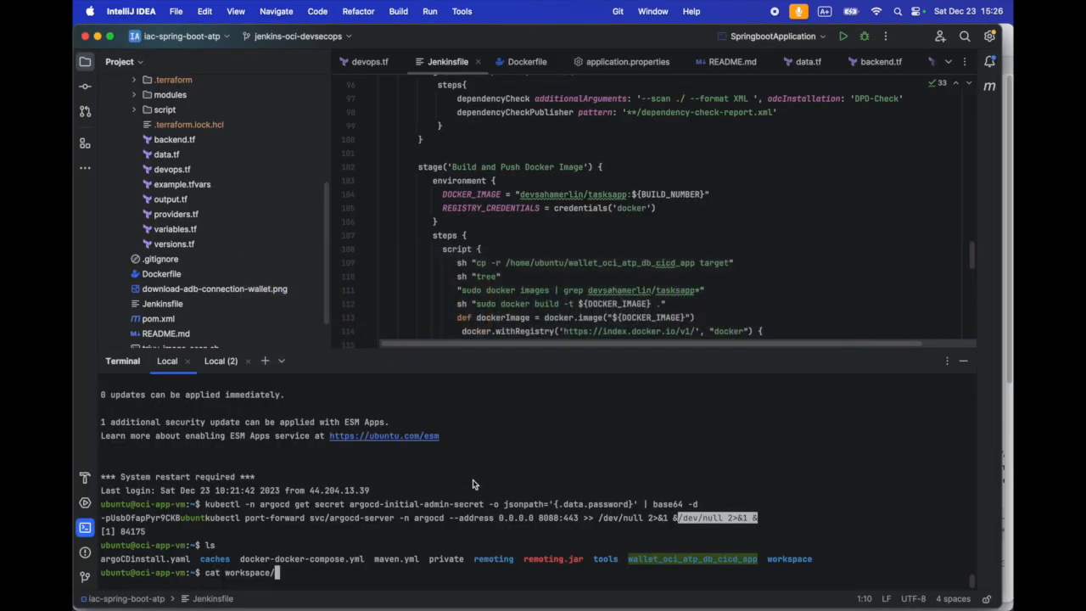
key(Tab)
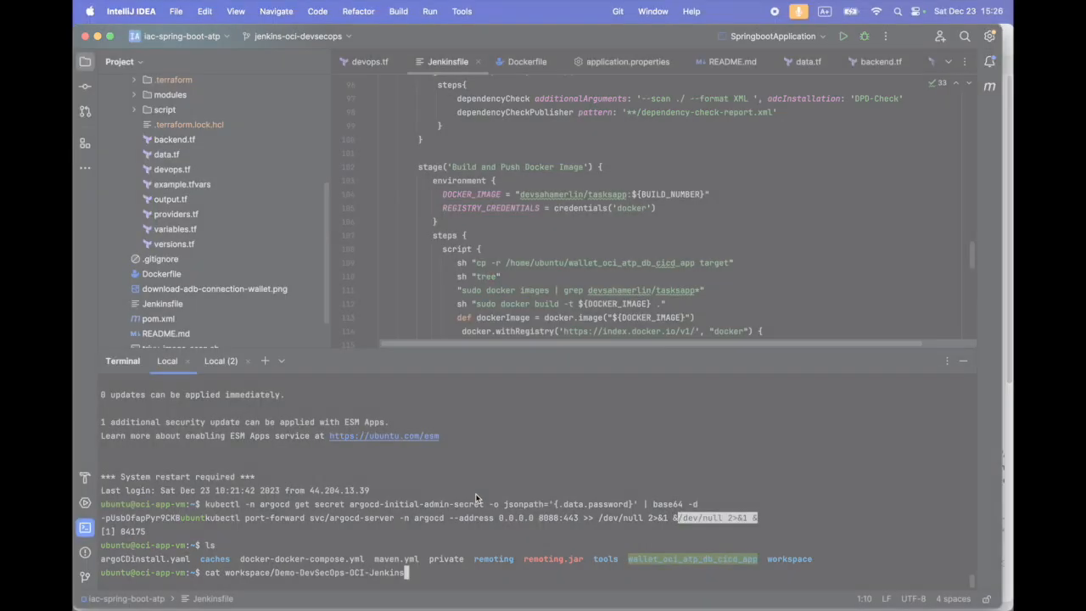
text(/t)
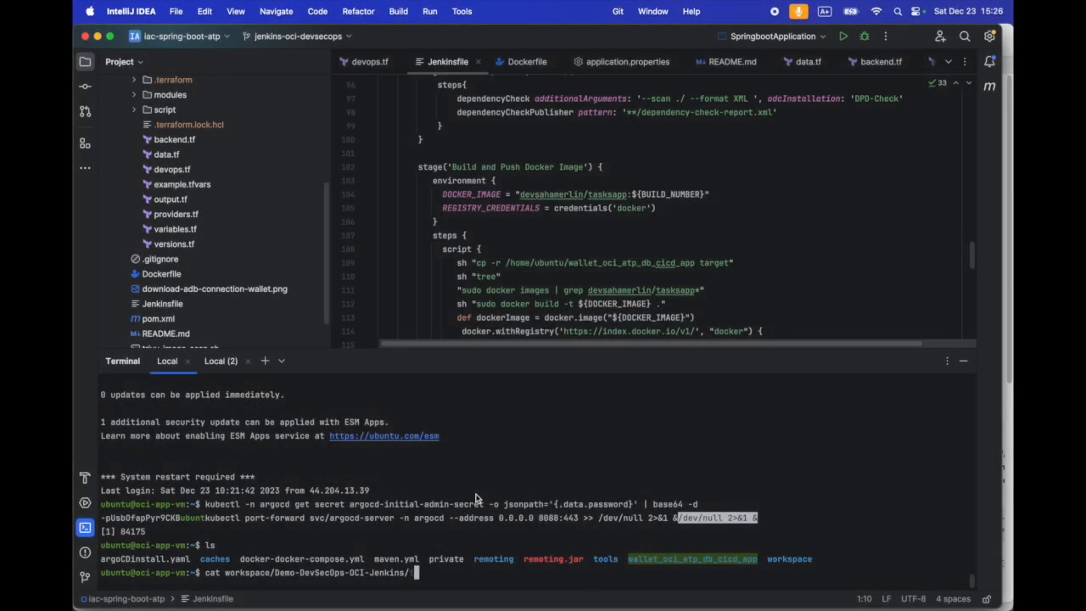
text(rivyf)
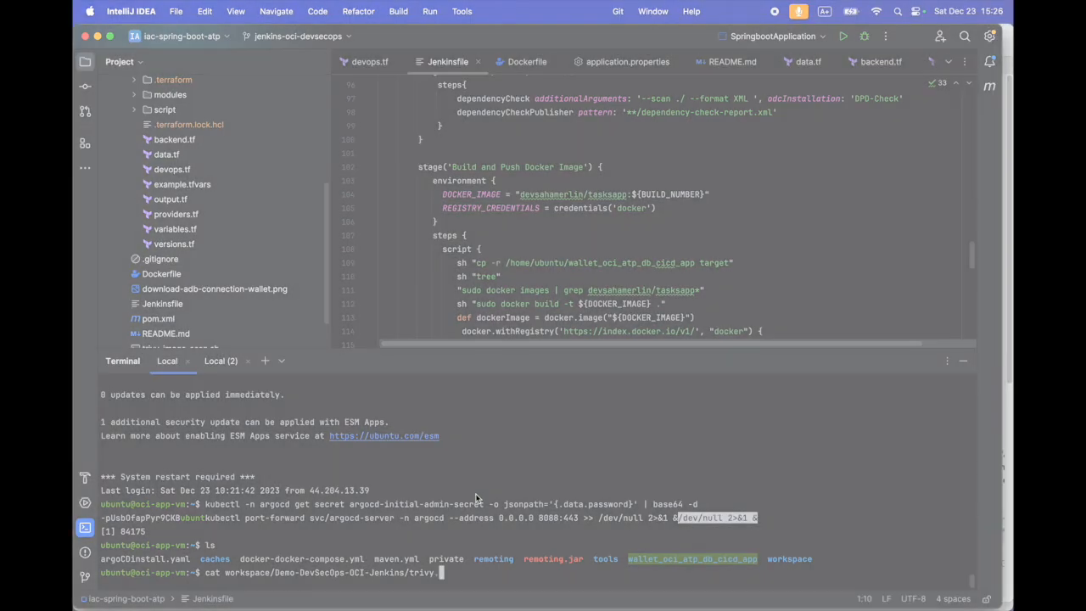
key(Tab)
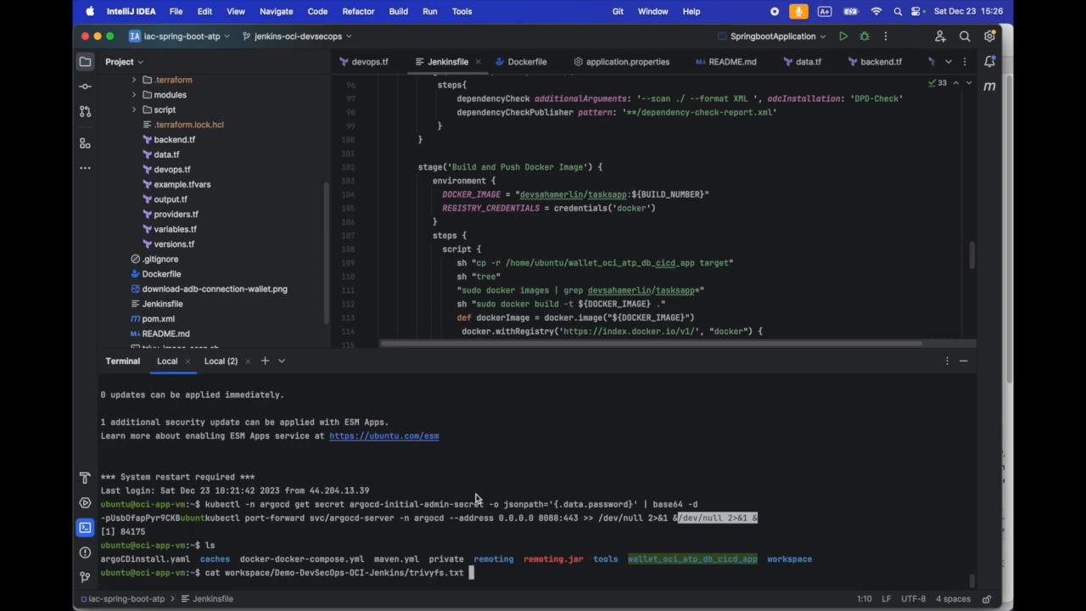
key(Return)
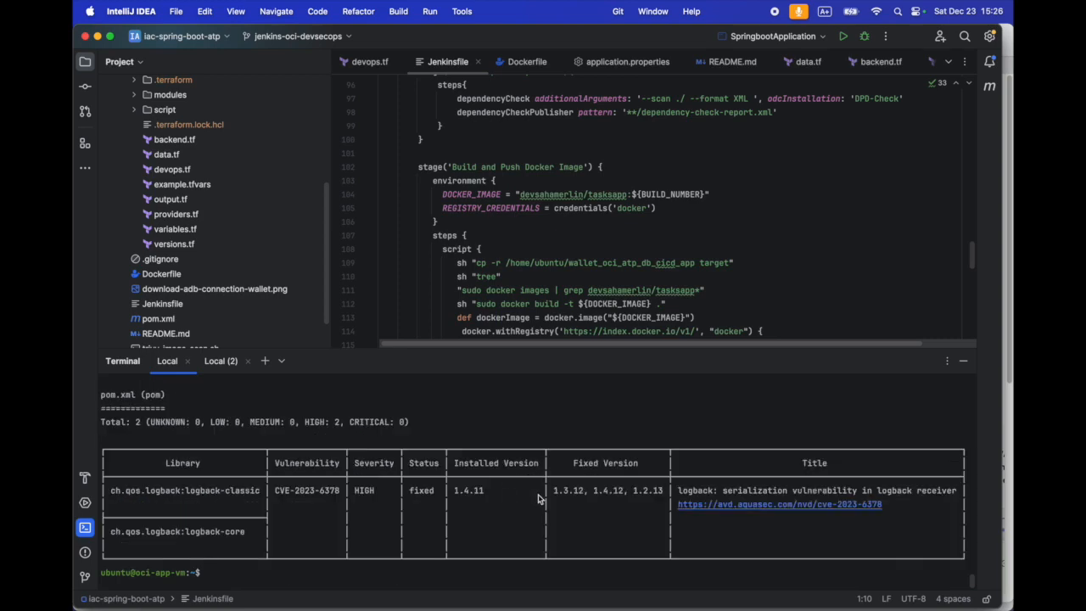
Step: View the TRIVY FS SCAN stage in Jenkins in Safari and return to the scan report in IntelliJ IDEA
key(super+Tab)
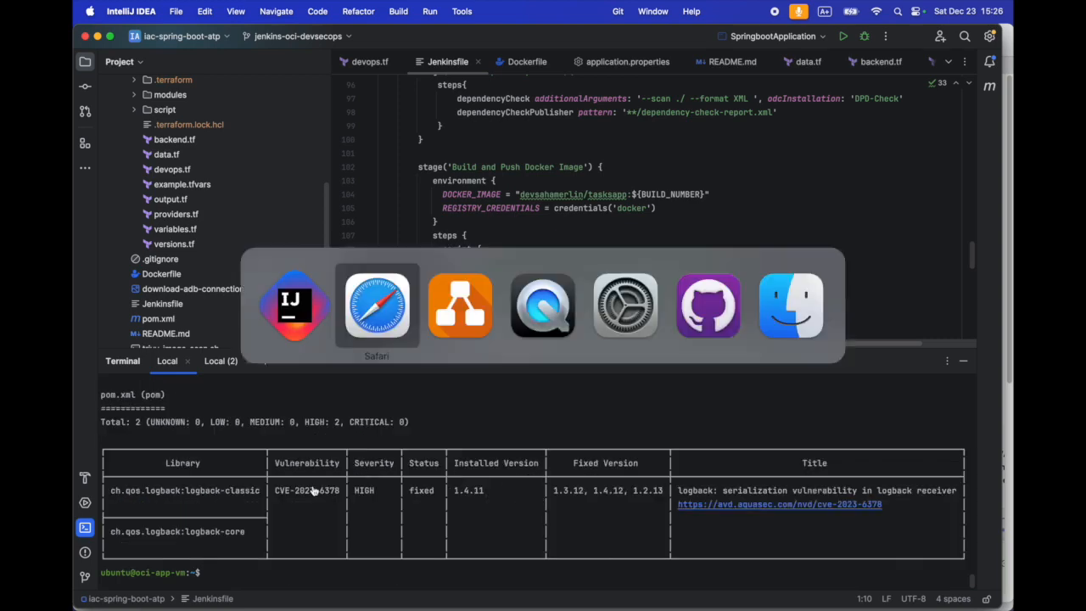
scroll(648, 458, down, 5)
scroll(647, 458, right, 3)
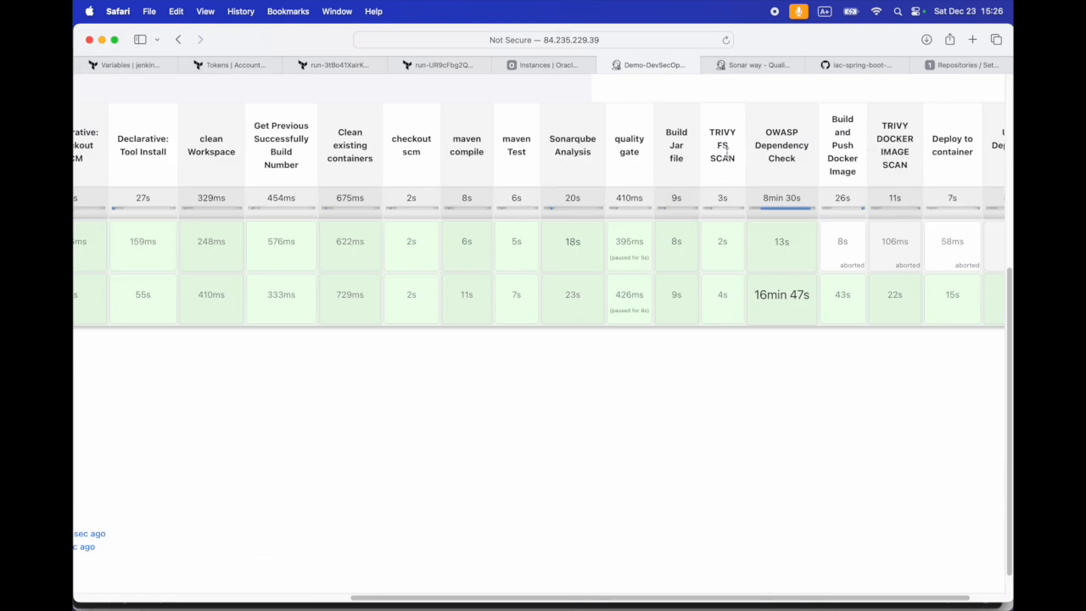
key(super+Tab)
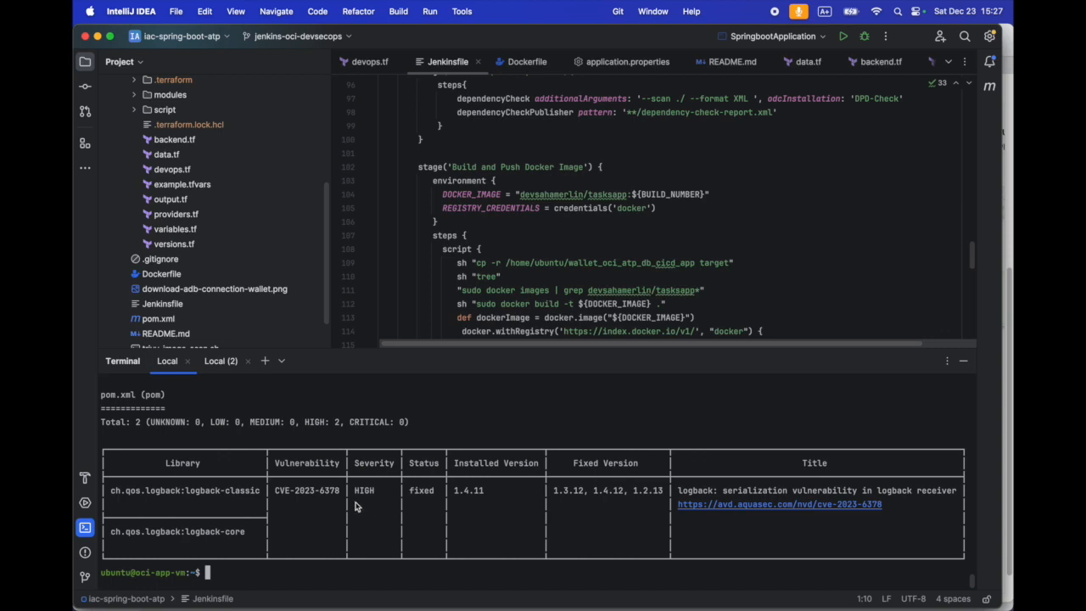
Step: Examine the library, severity, installed and fixed versions in the Trivy report and read the linked CVE-2023-6378 page on avd.aquasec.com
double_click(200, 493)
click(357, 498)
drag(455, 493, 480, 497)
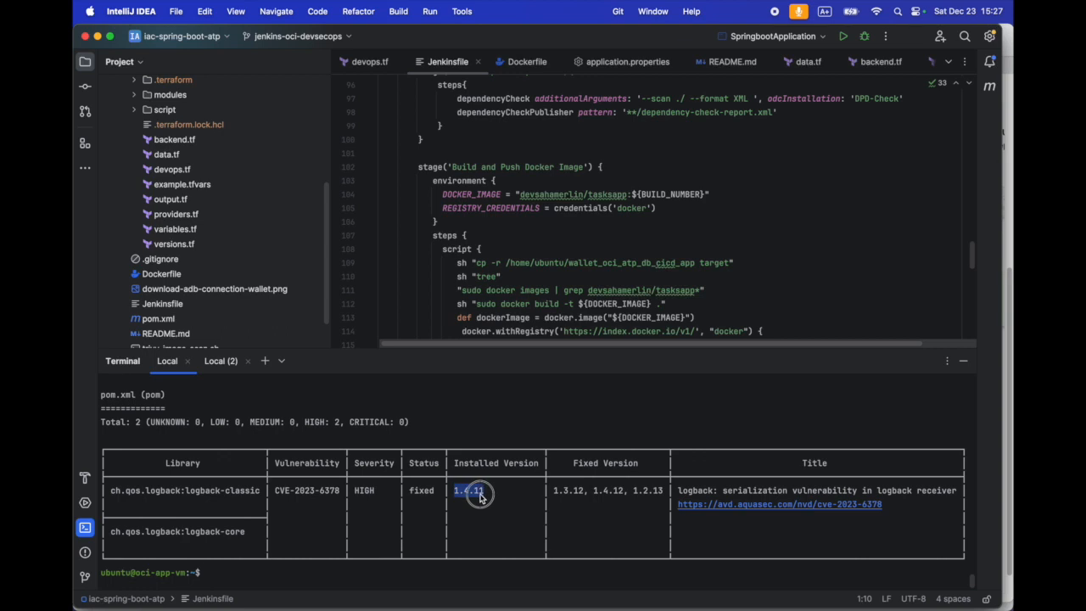
click(565, 496)
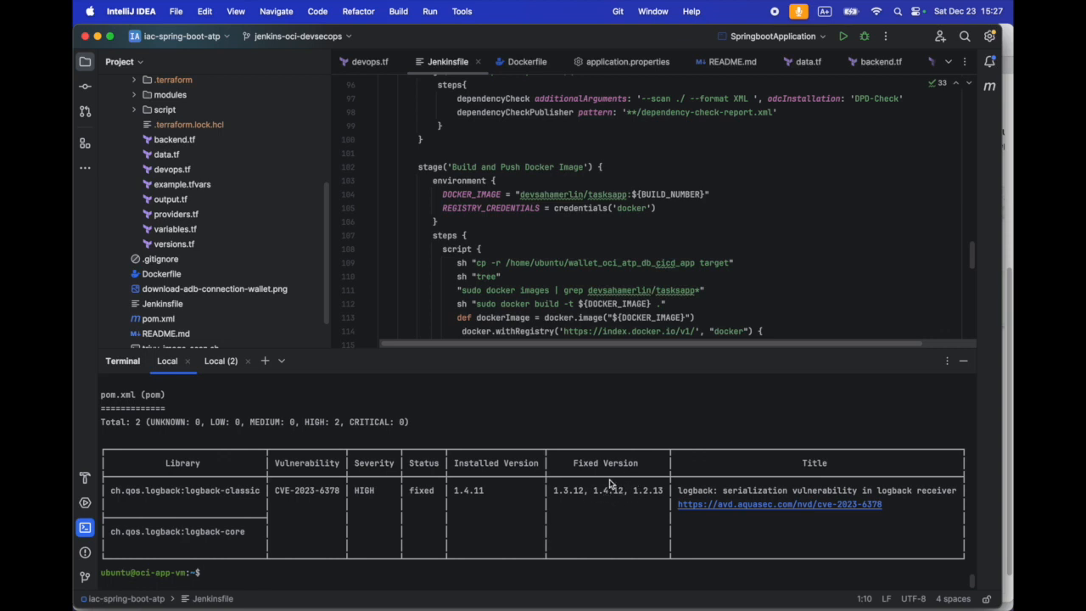
click(824, 506)
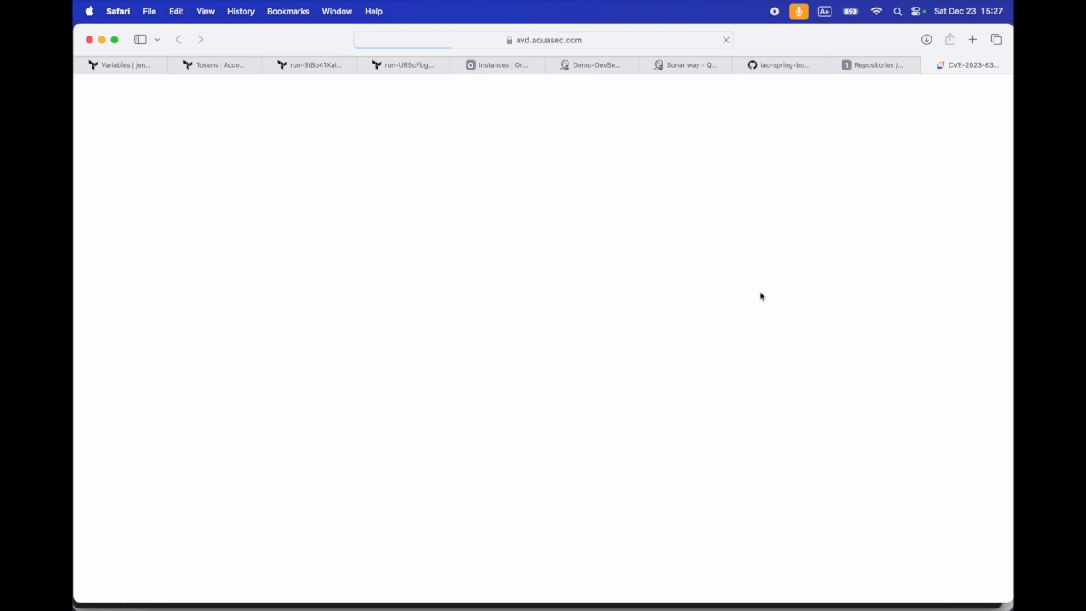
scroll(735, 303, down, 3)
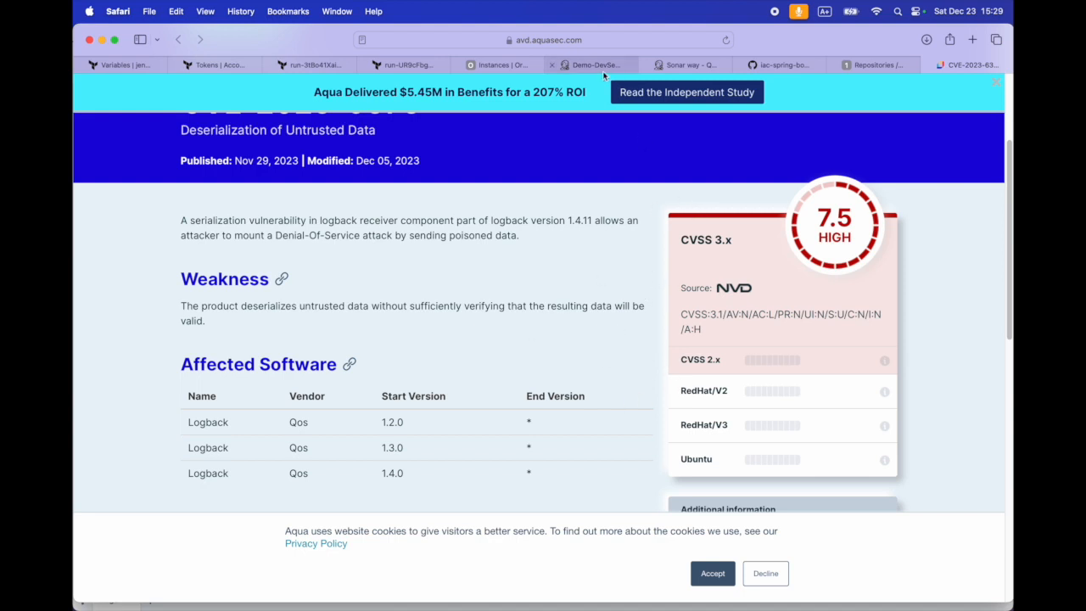
Step: View the Sonar way quality gate in SonarQube and return to the final stages in the Jenkins stage view
click(689, 65)
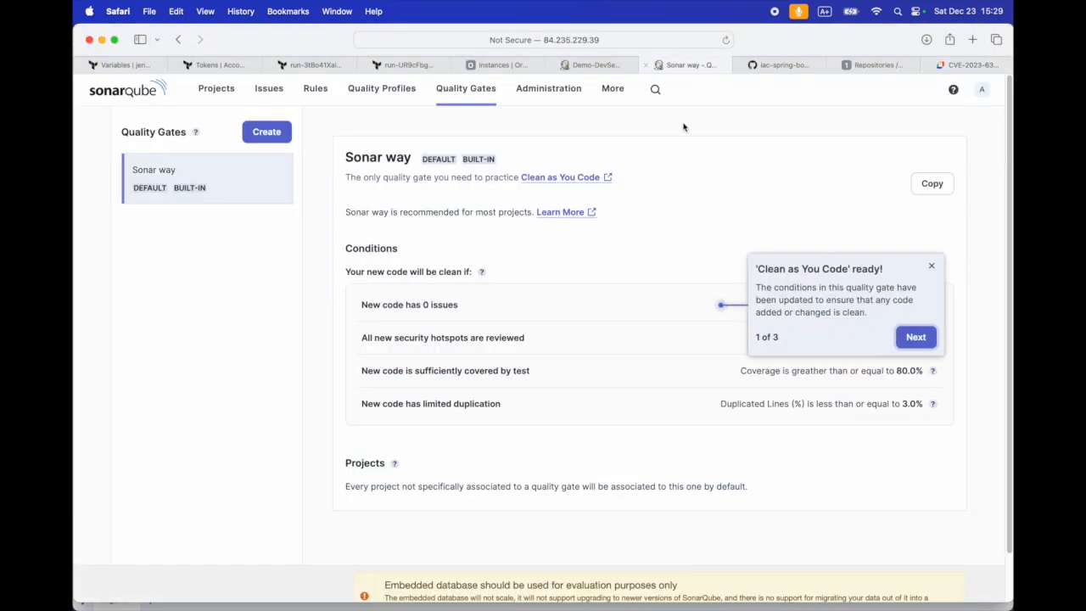
click(587, 67)
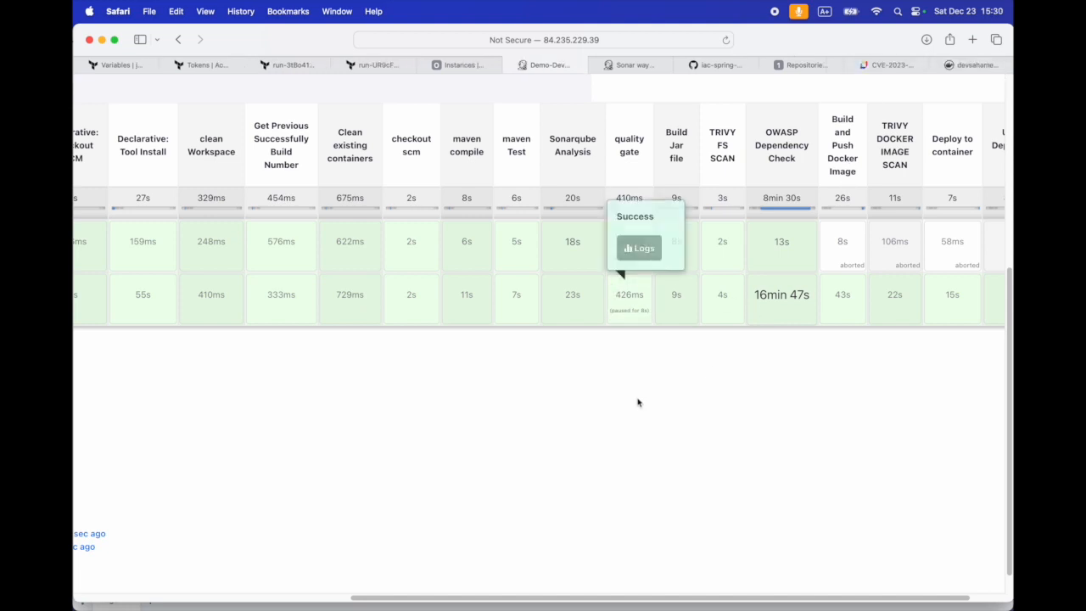
scroll(453, 598, right, 2)
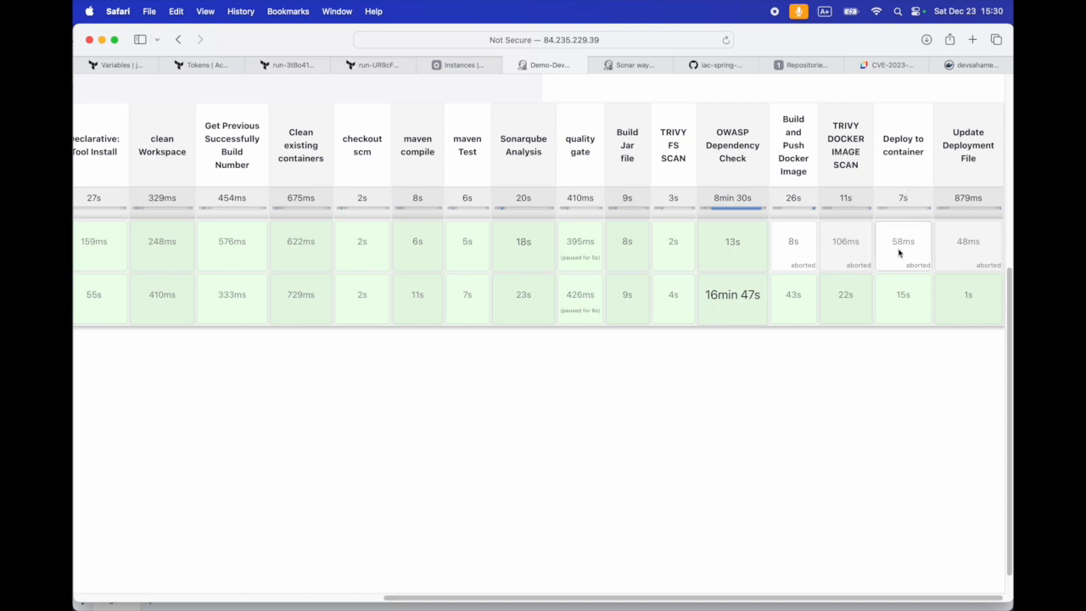
Step: Switch to IntelliJ IDEA and try to reach the application from the VM terminal with curl localhost:8082
key(cmd+Tab)
key(super+Tab)
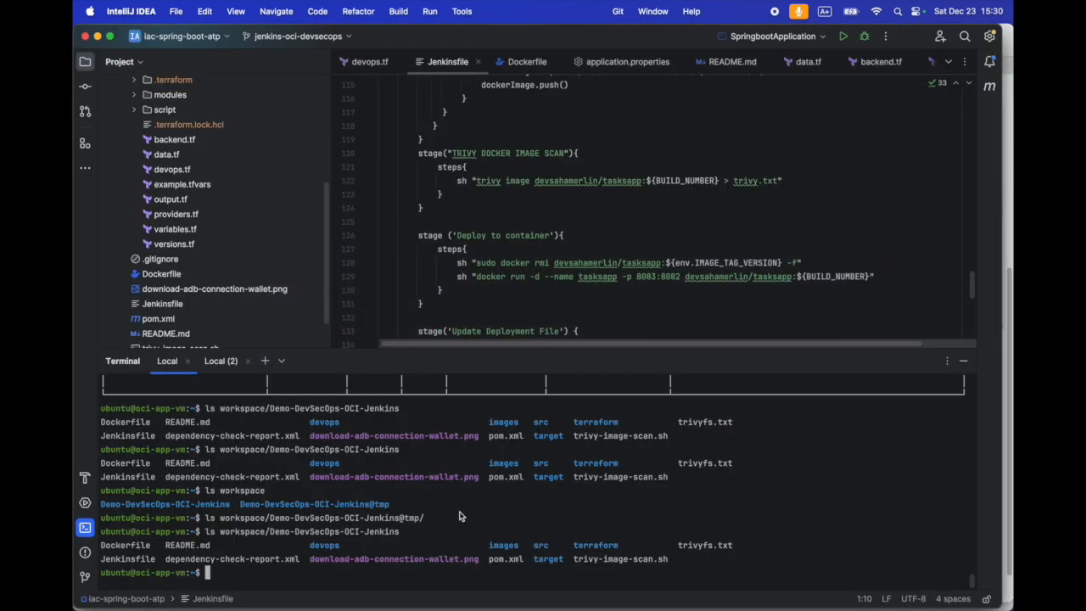
text(url localhost:8082)
key(Return)
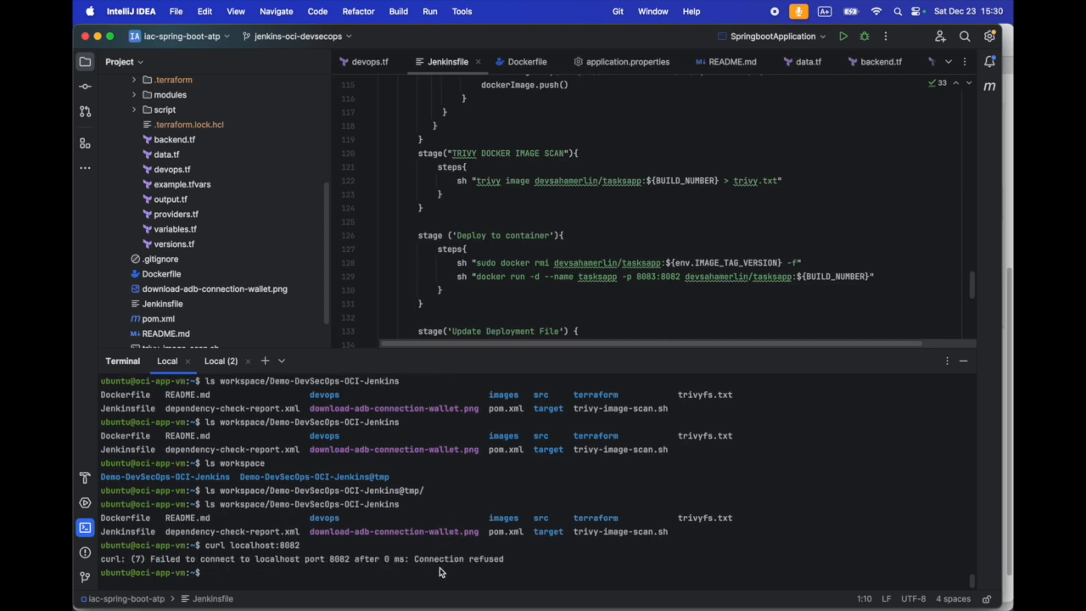
Step: Test the deployed container from the VM terminal with curl localhost:8083 and highlight the port number
key(Up)
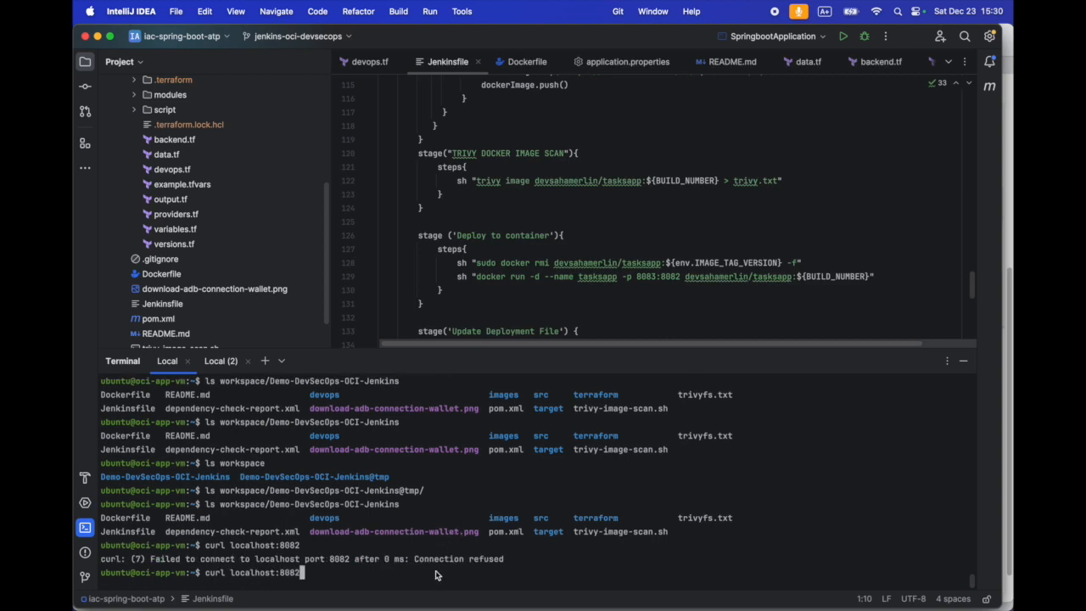
key(BackSpace)
text(3)
key(Return)
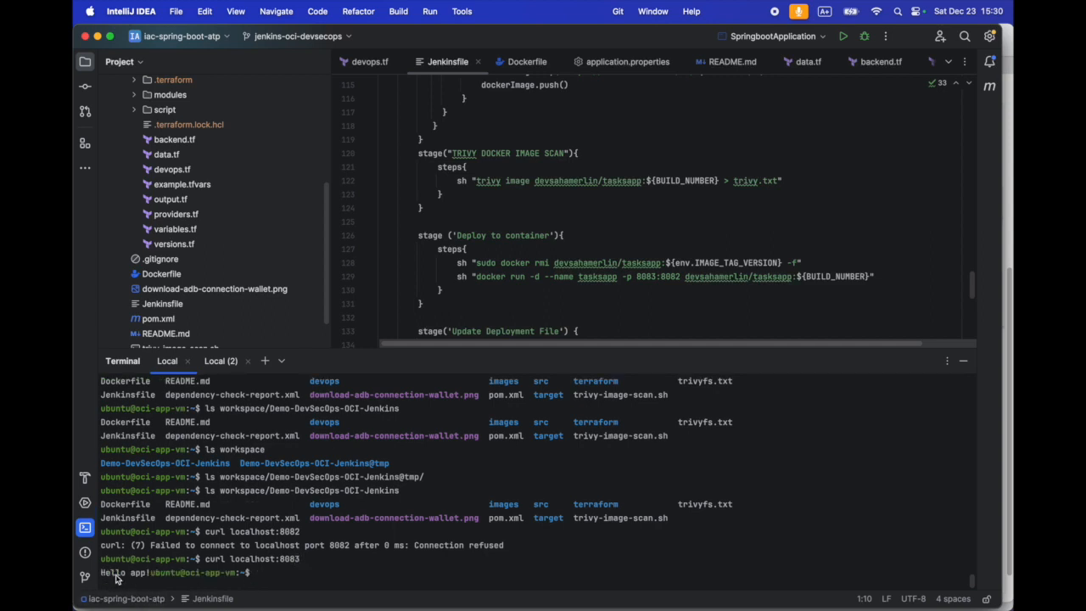
triple_click(297, 560)
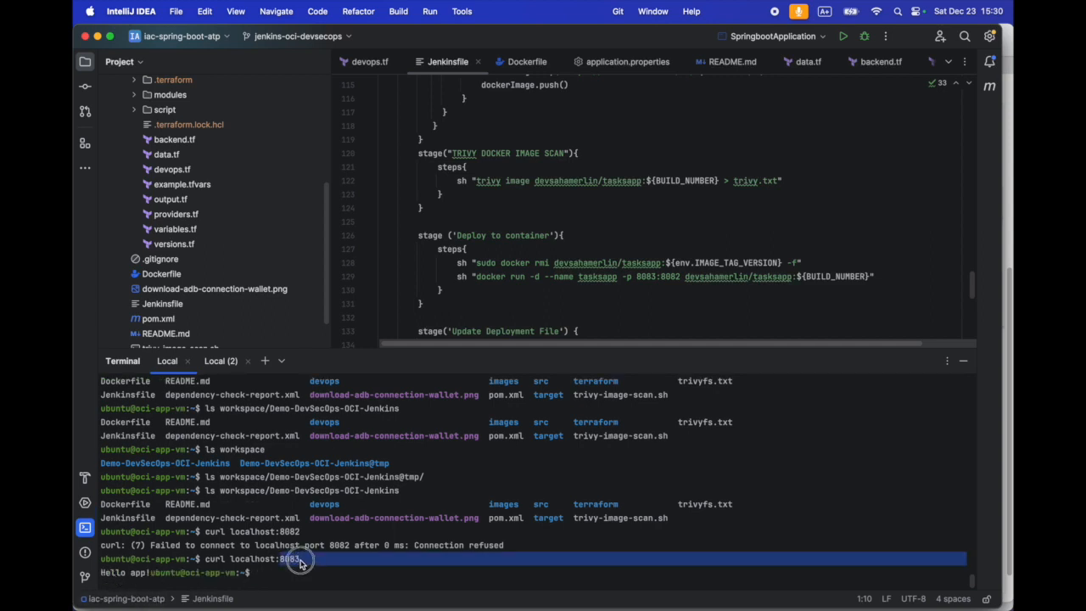
double_click(290, 559)
key(super+Tab)
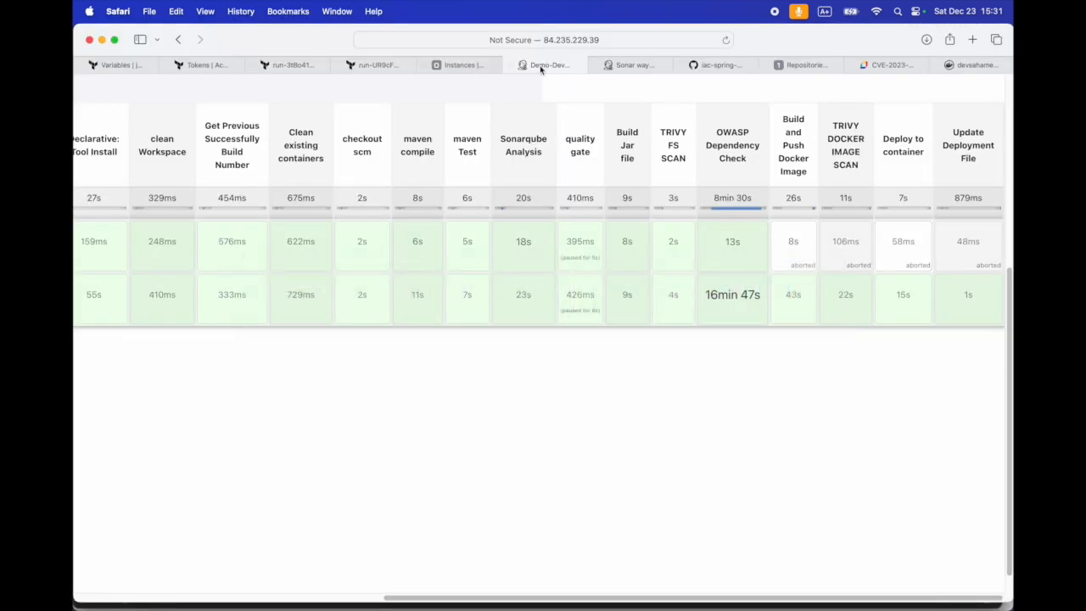
click(797, 68)
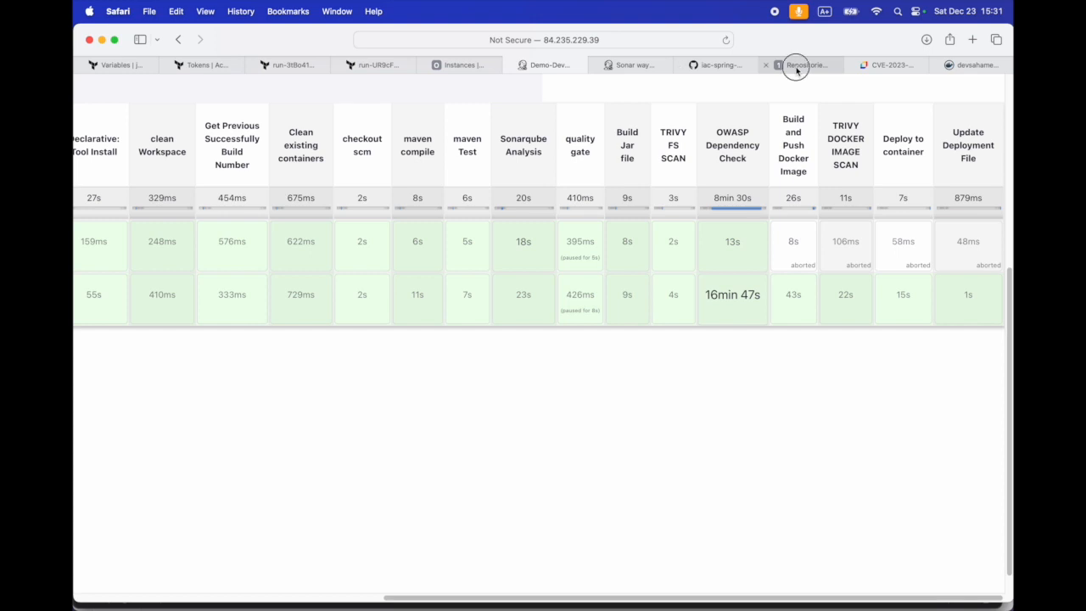
click(579, 39)
key(super+c)
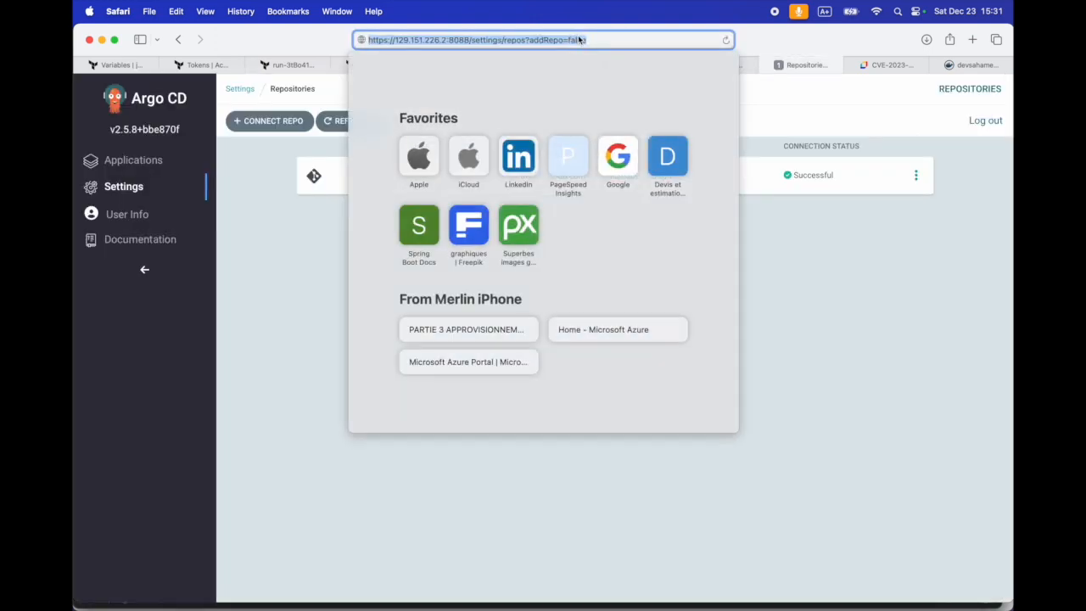
click(957, 65)
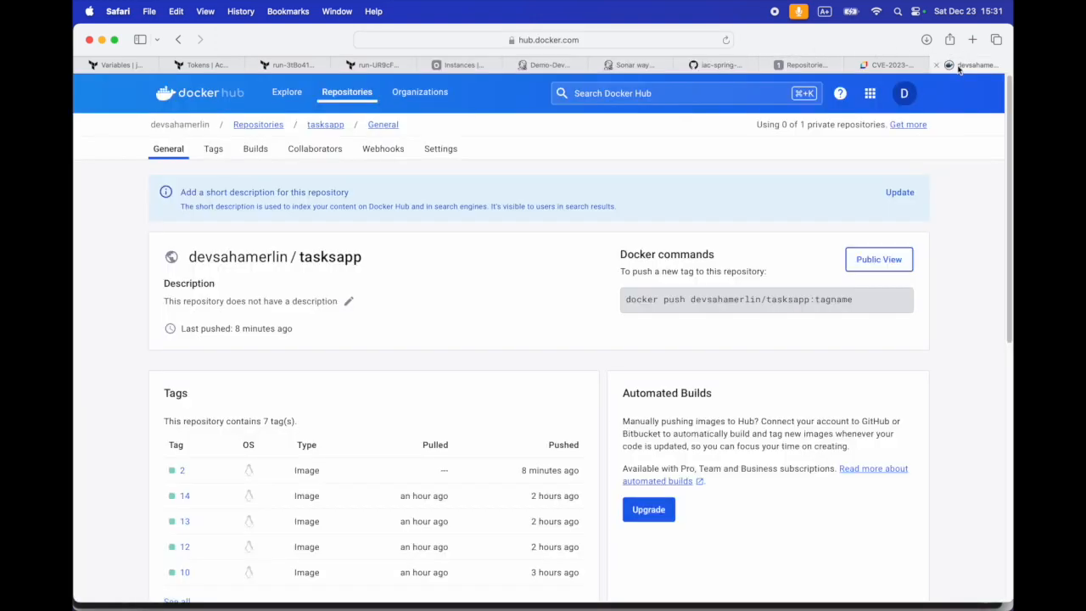
click(662, 43)
key(super+v)
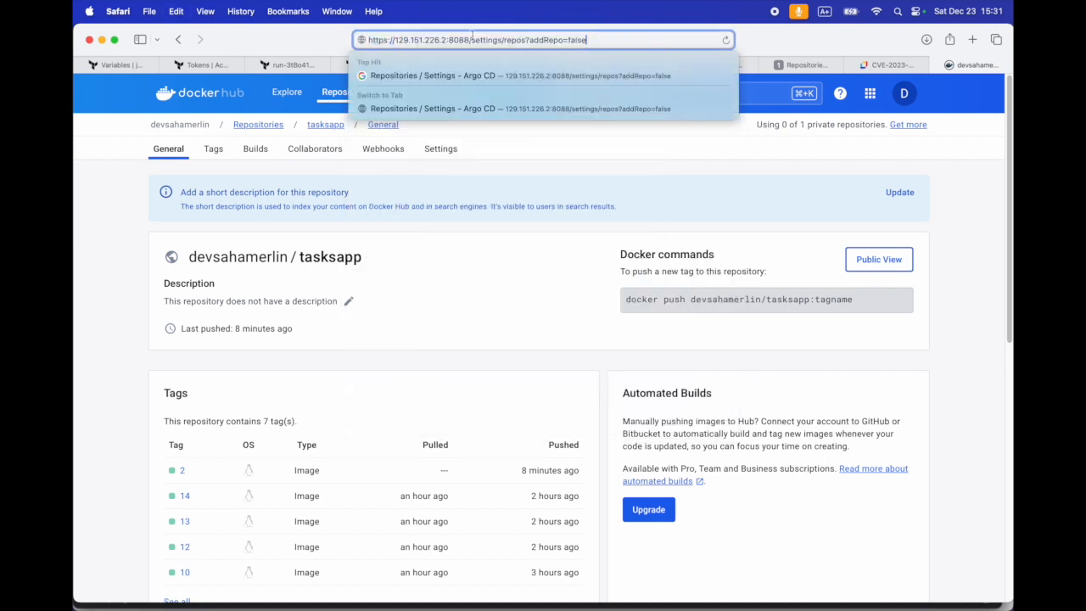
drag(466, 39, 642, 39)
text(3)
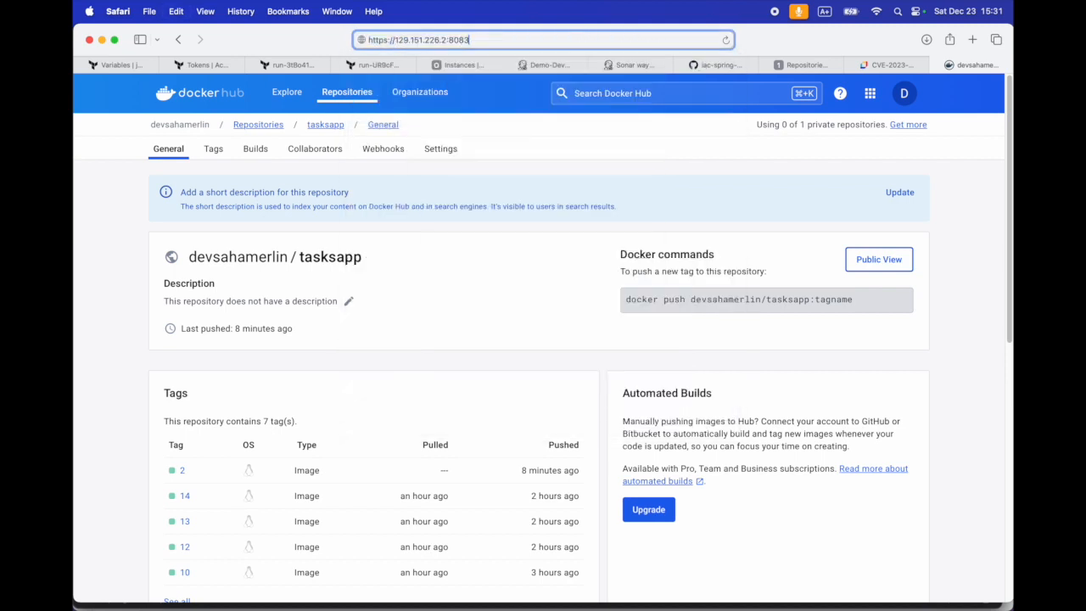
key(Return)
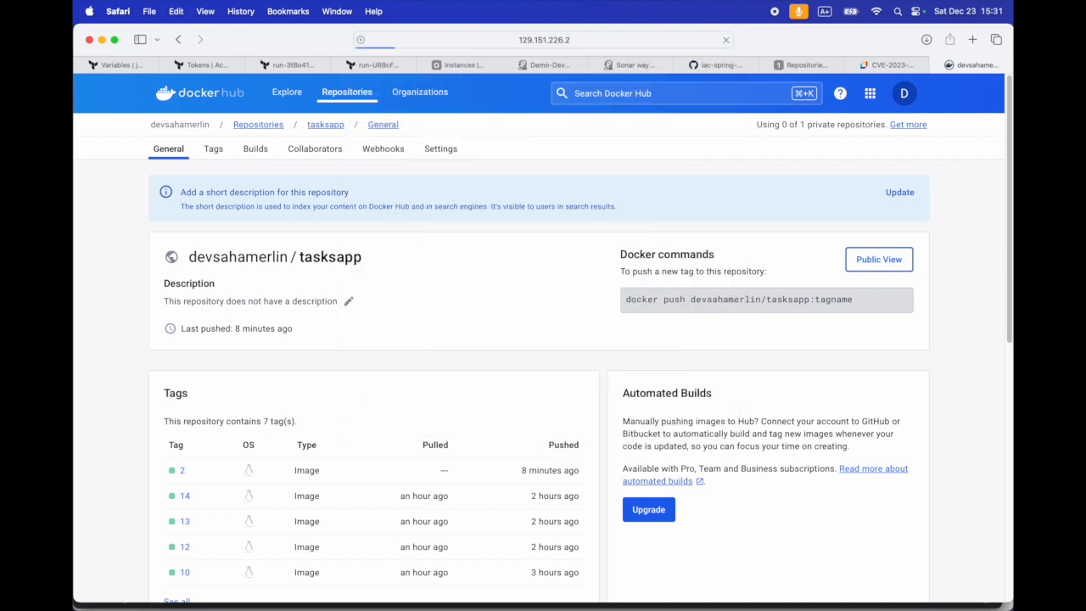
click(625, 40)
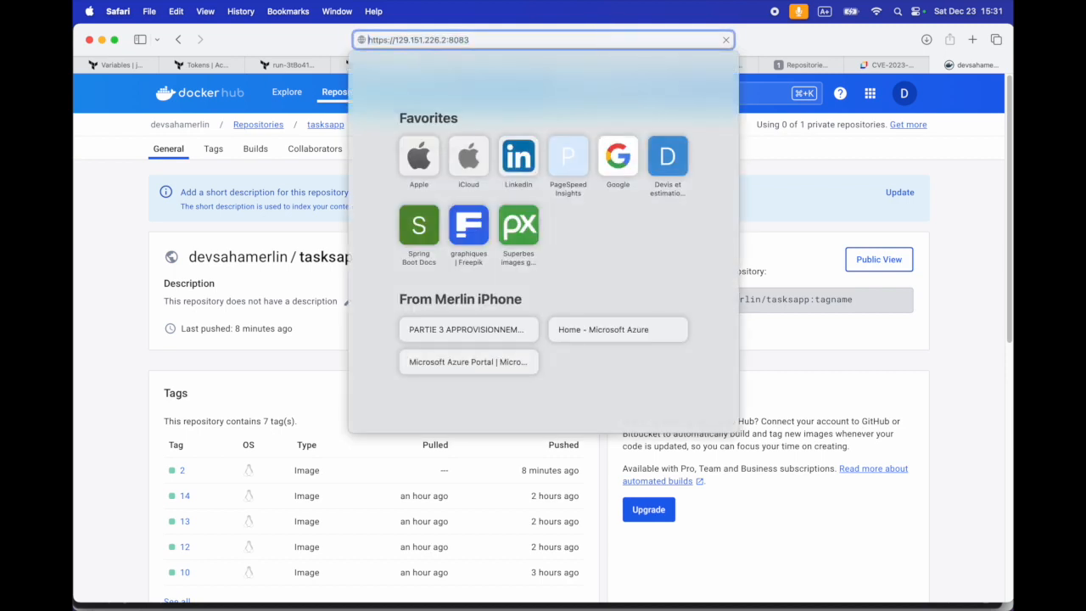
key(Return)
click(600, 37)
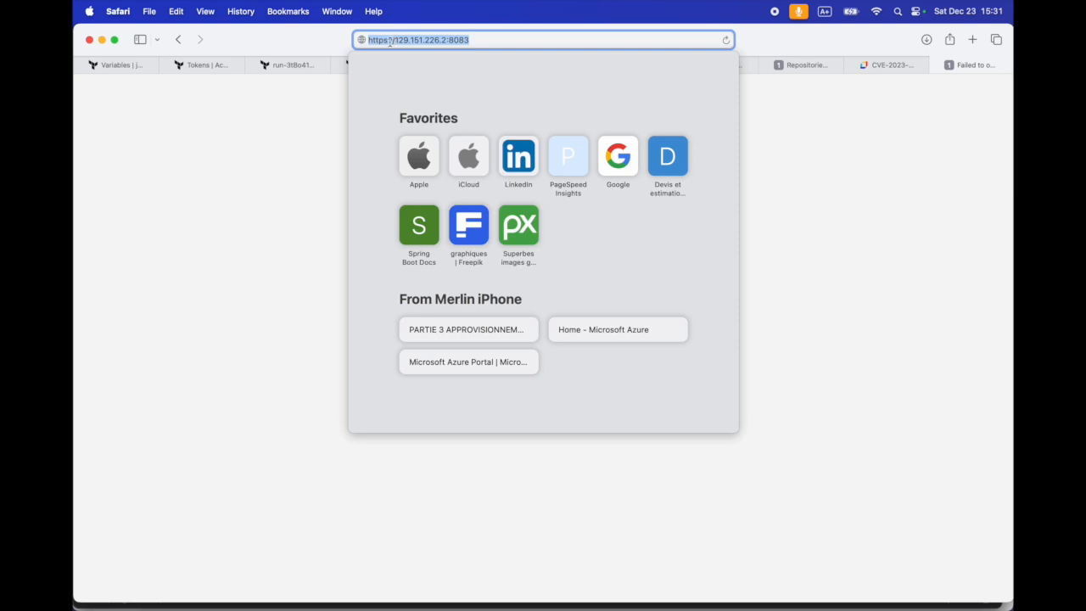
click(390, 41)
key(Return)
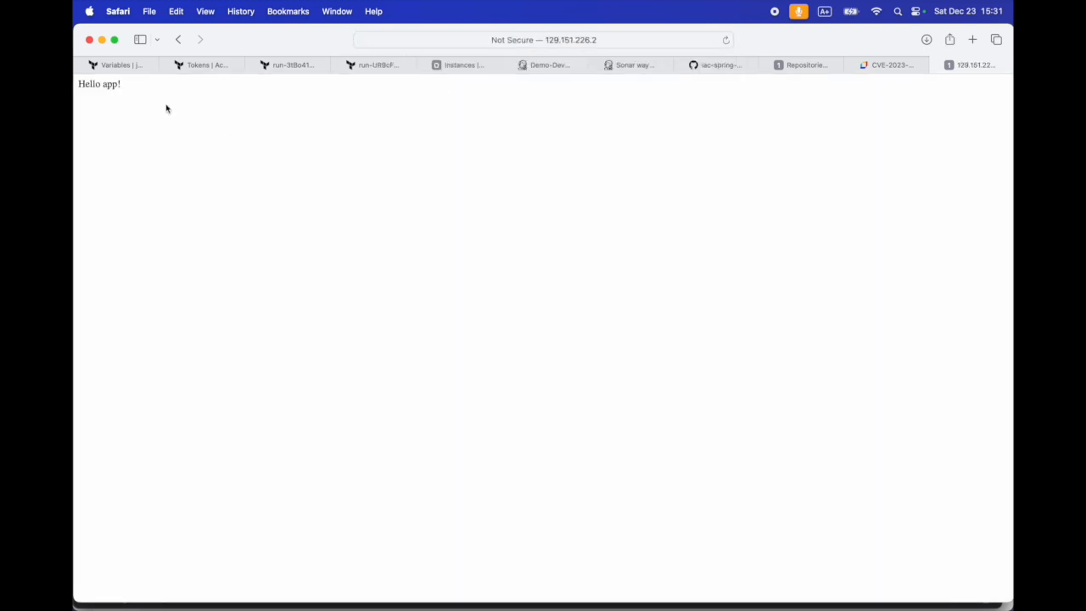
Step: Copy the running application's address and launch Postman
click(613, 39)
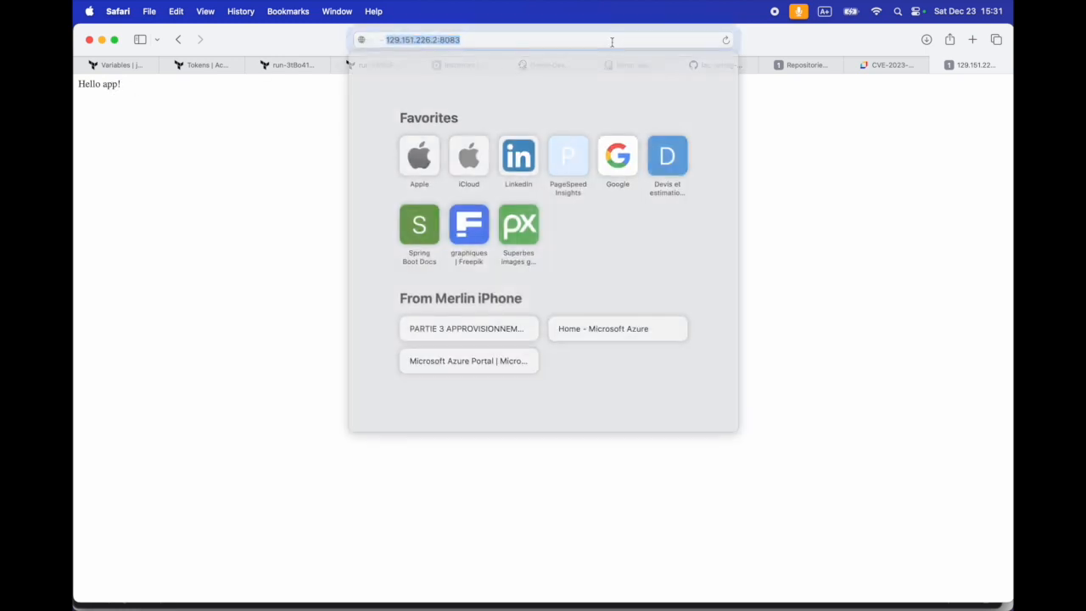
key(super+c)
key(super+Tab)
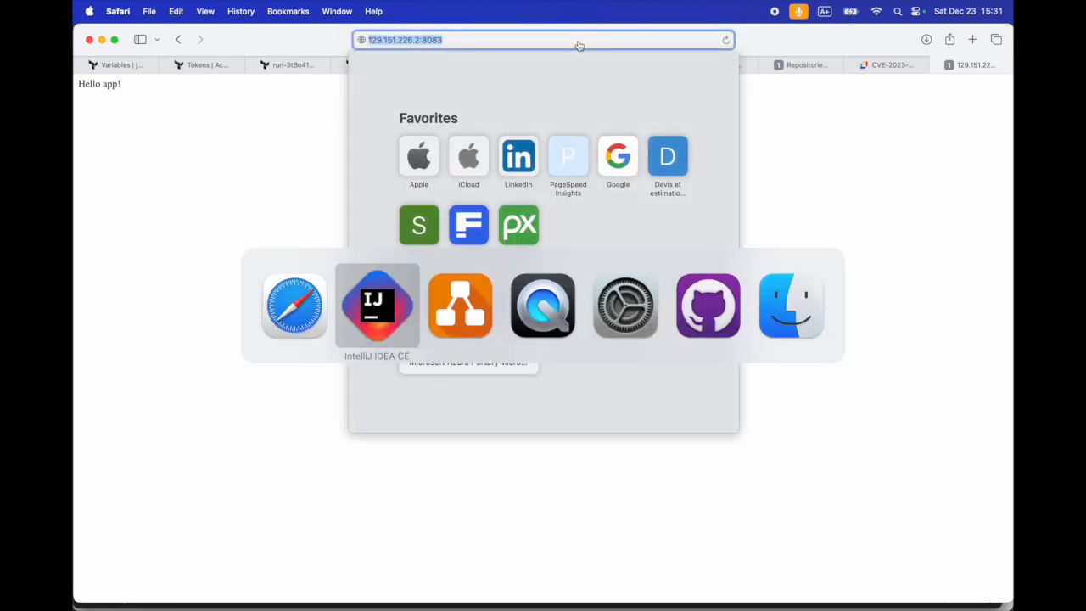
key(super+Tab)
key(super+Tab)
key(super+Tab)
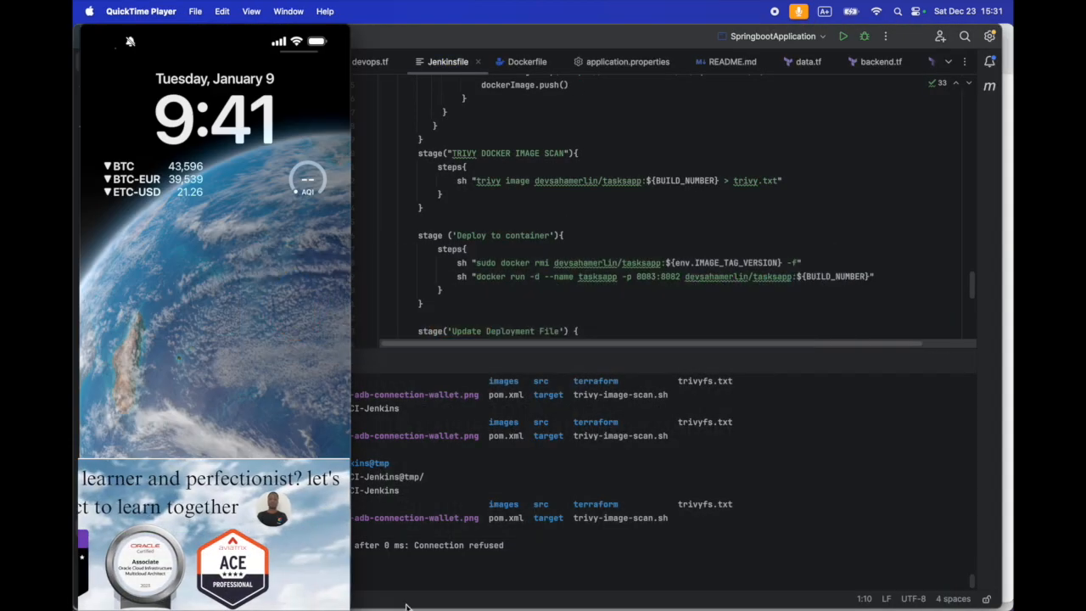
key(F4)
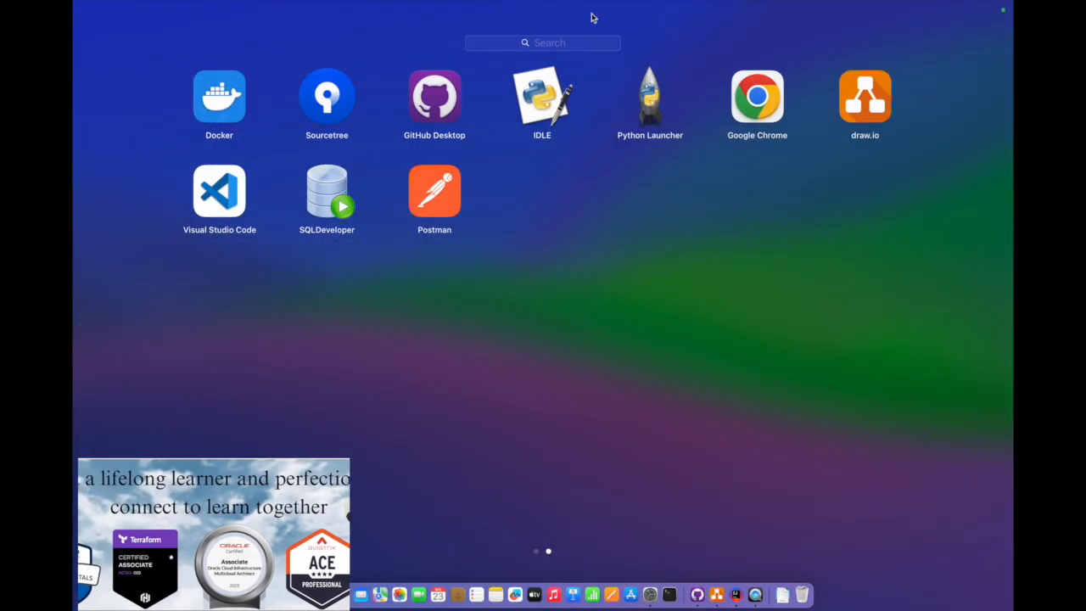
click(472, 188)
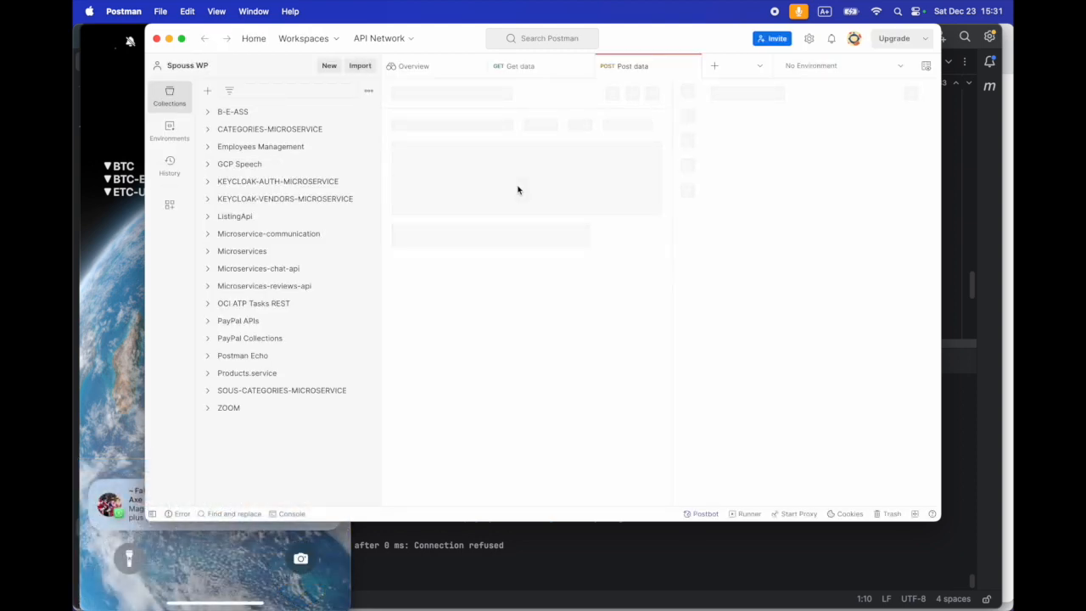
click(544, 125)
drag(521, 124, 381, 122)
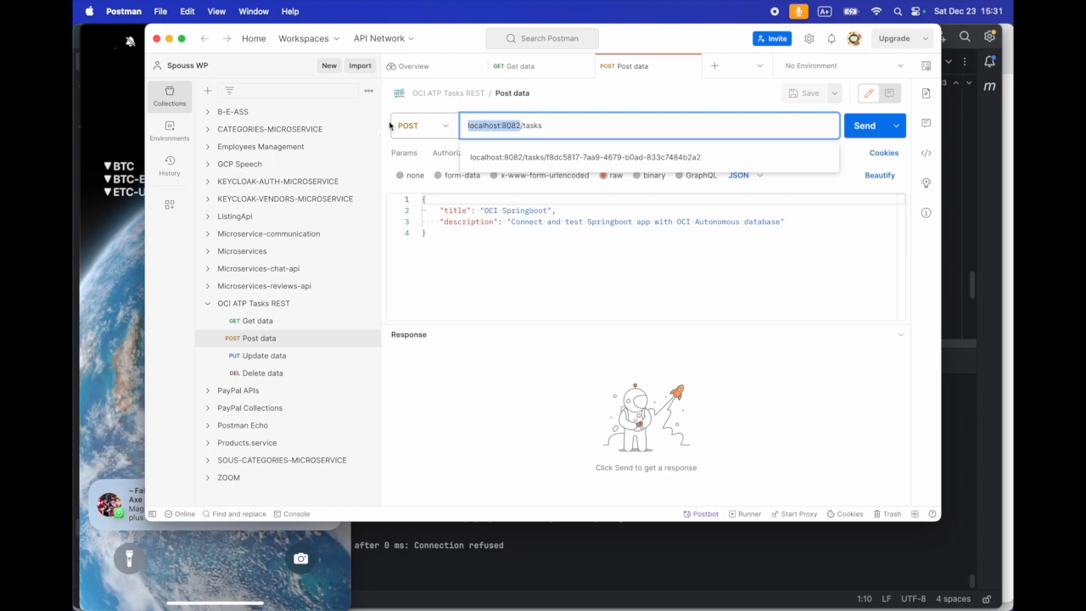
key(cmd+v)
click(811, 93)
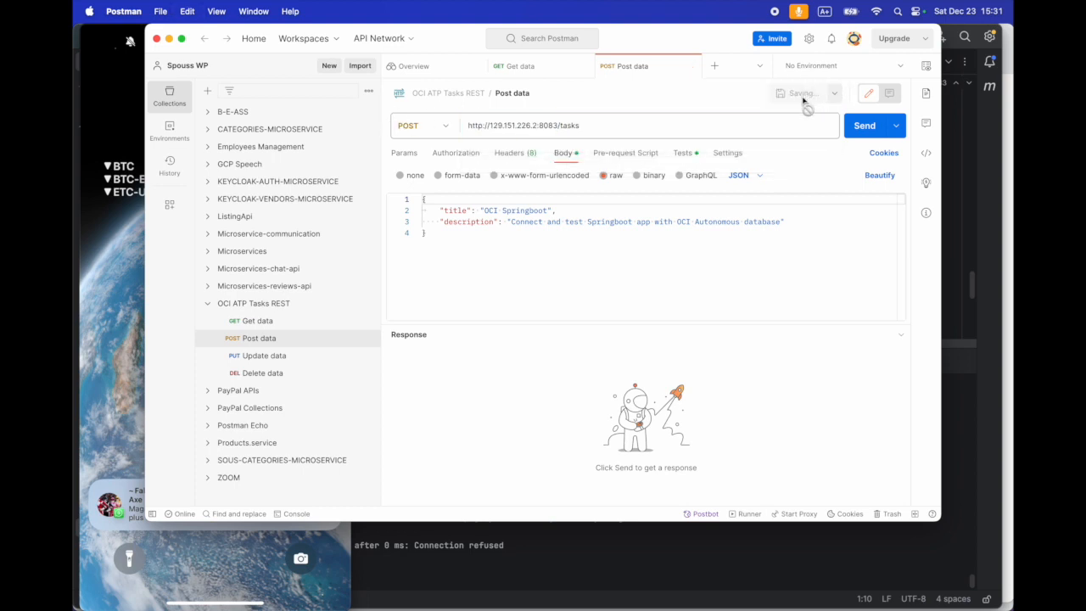
click(862, 128)
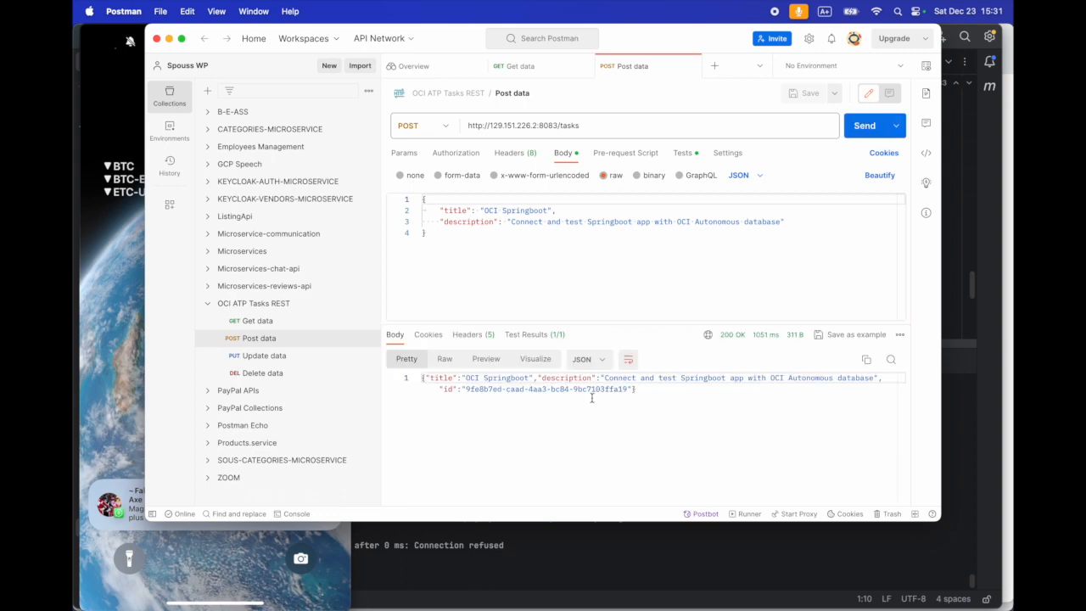
click(650, 384)
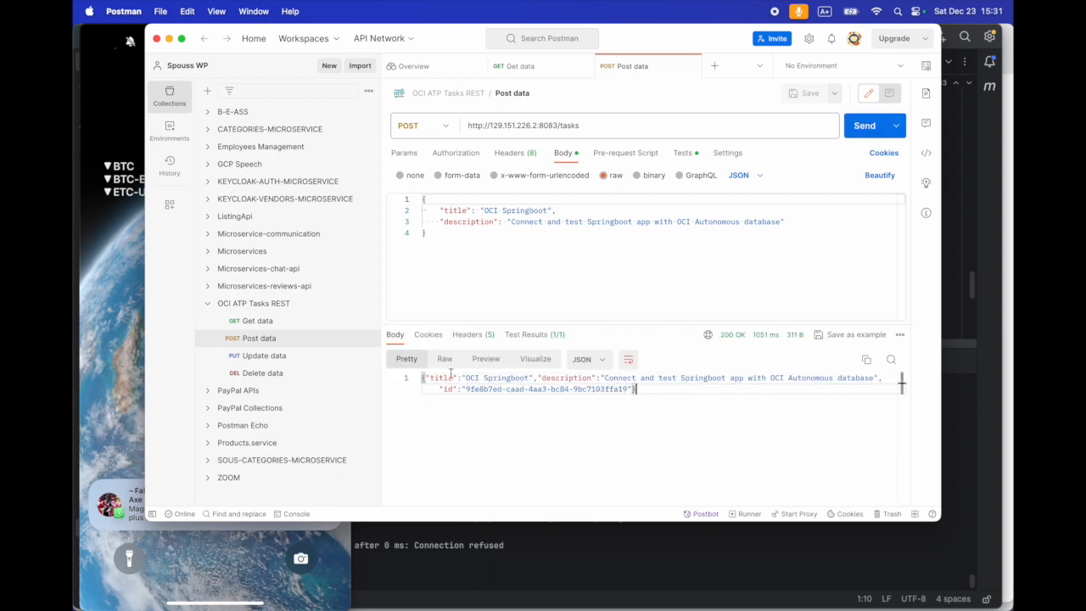
click(257, 321)
drag(519, 124, 472, 125)
key(super+v)
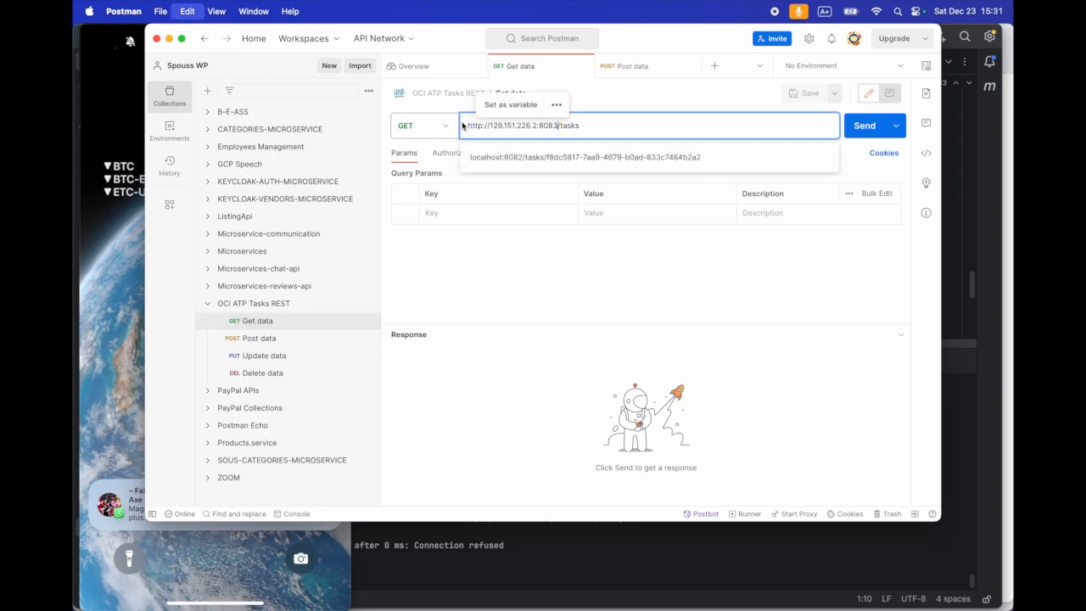
click(859, 130)
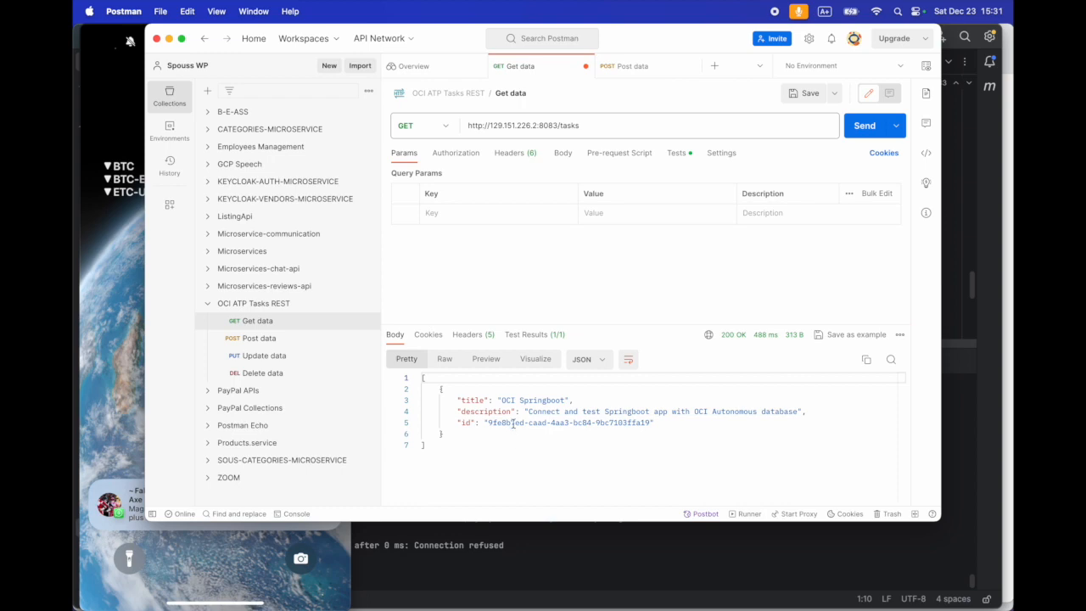
Step: Switch to Oracle Cloud in Safari and open the details of the Autonomous Database ociATPDBSpringCICDApp
key(super+Tab)
key(super+Tab)
key(super+Tab)
click(459, 64)
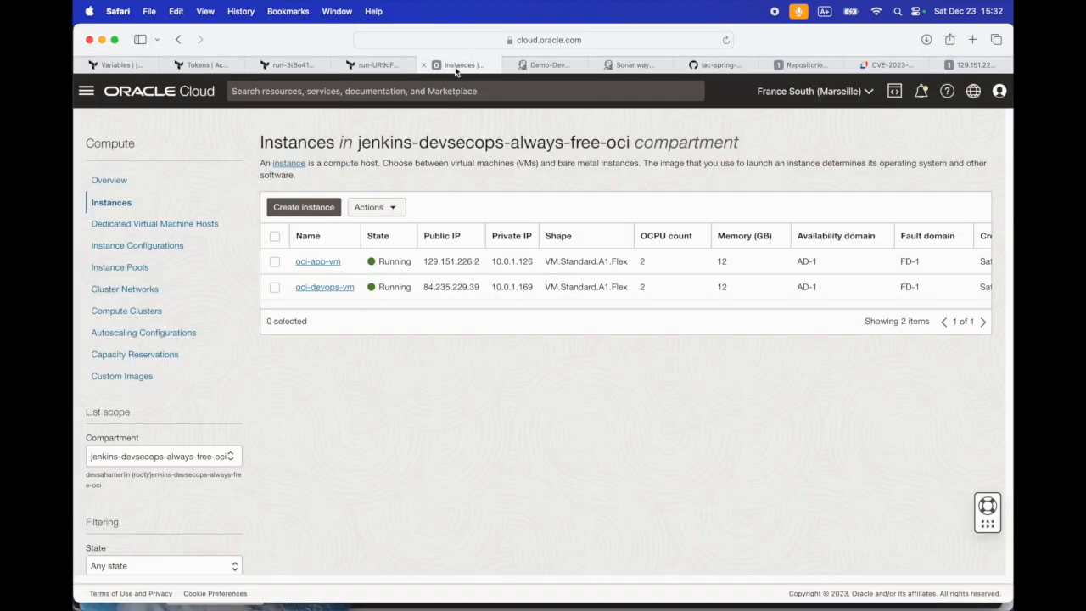
click(86, 91)
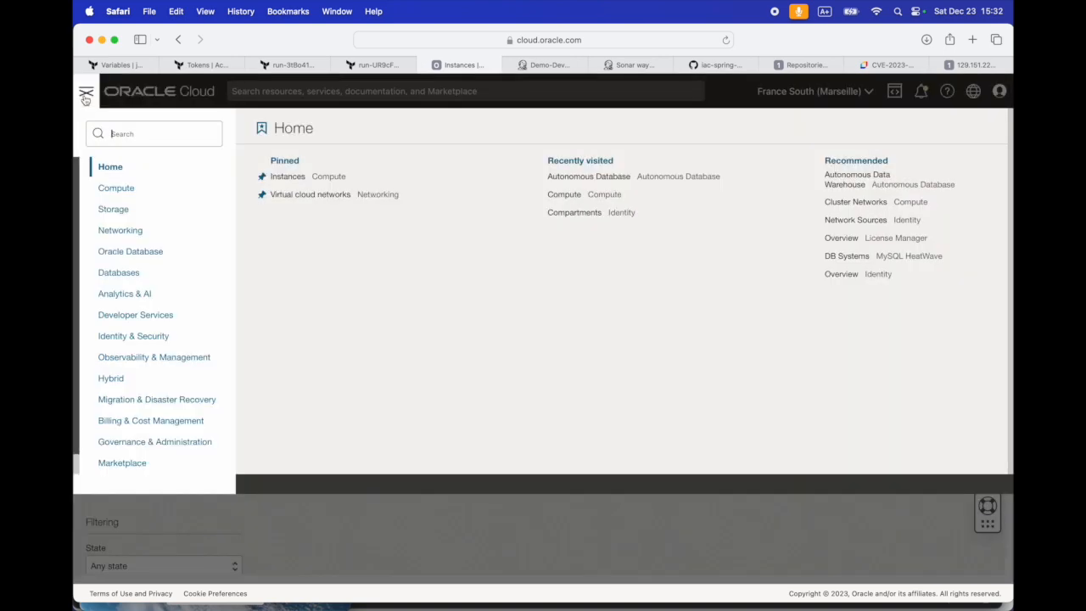
click(127, 251)
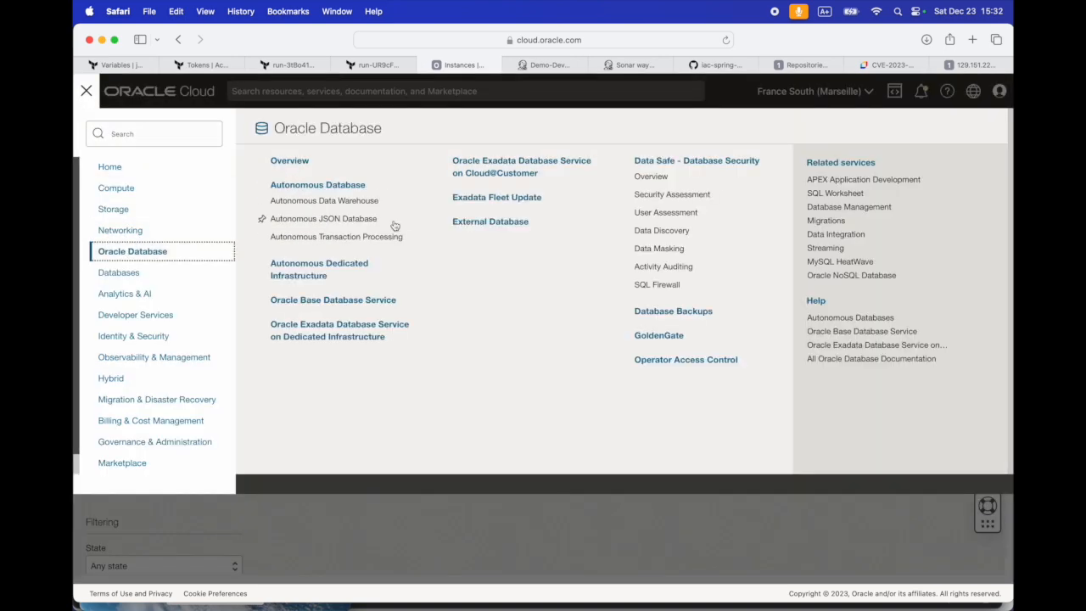
click(346, 186)
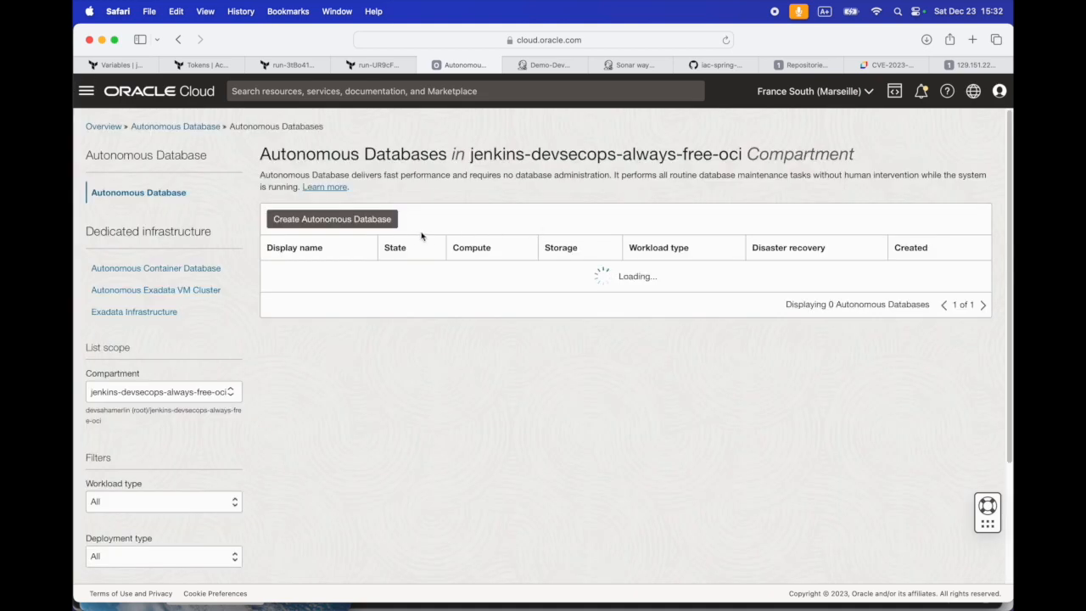
click(354, 274)
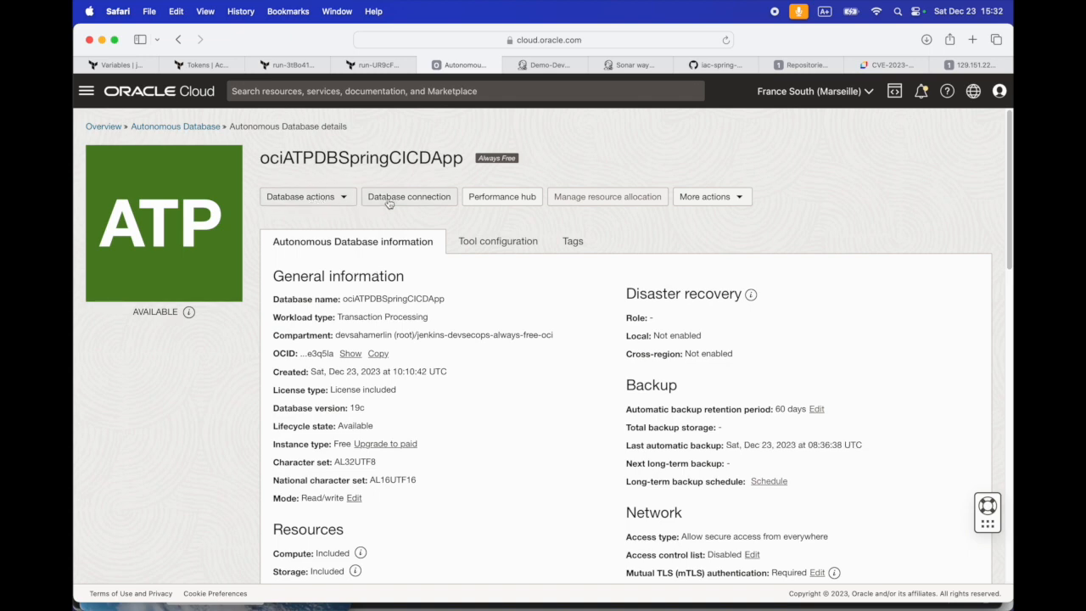
Step: Try to open the database's SQL worksheet through the blocked pop-up window, and close the blank page
click(301, 197)
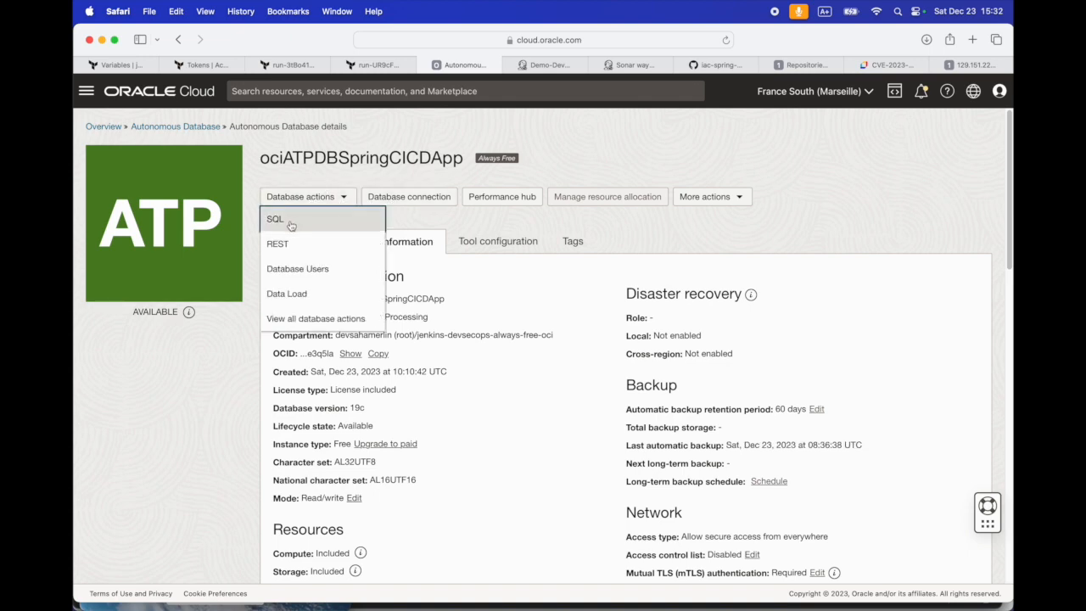
click(291, 224)
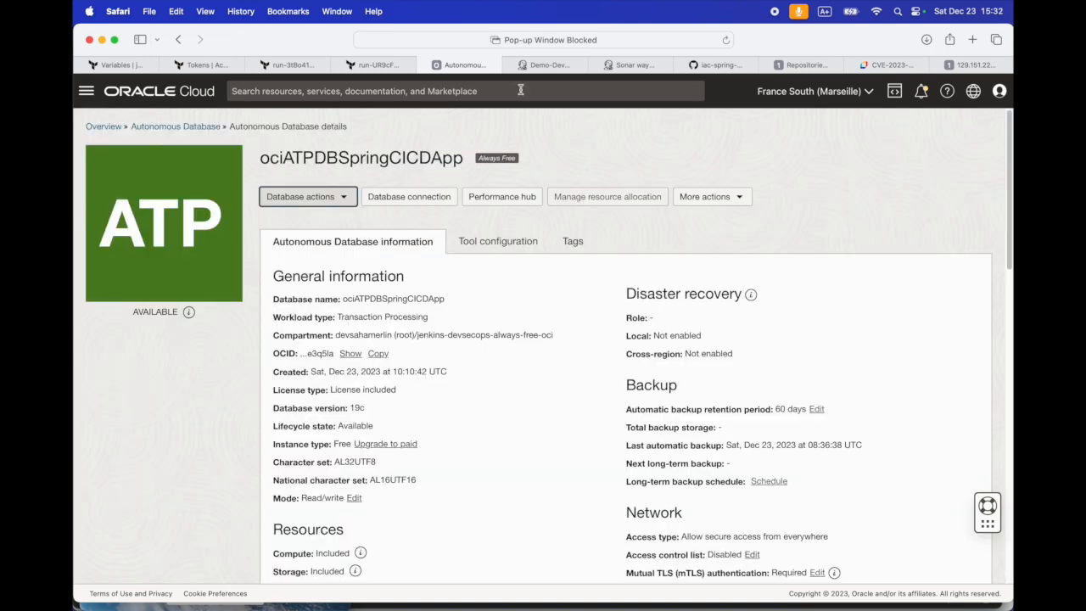
click(561, 40)
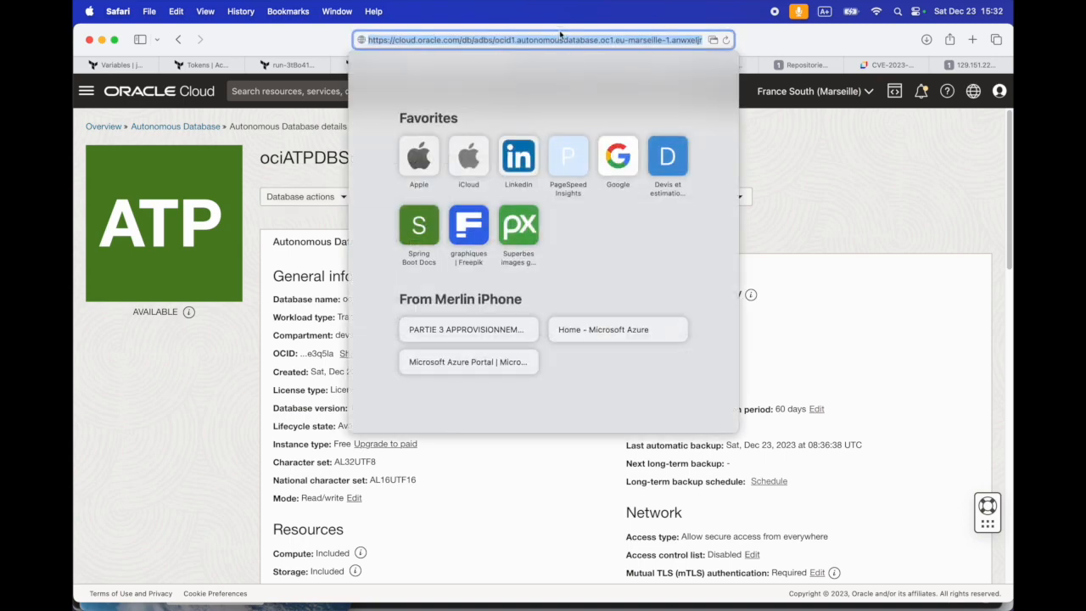
click(796, 34)
click(714, 40)
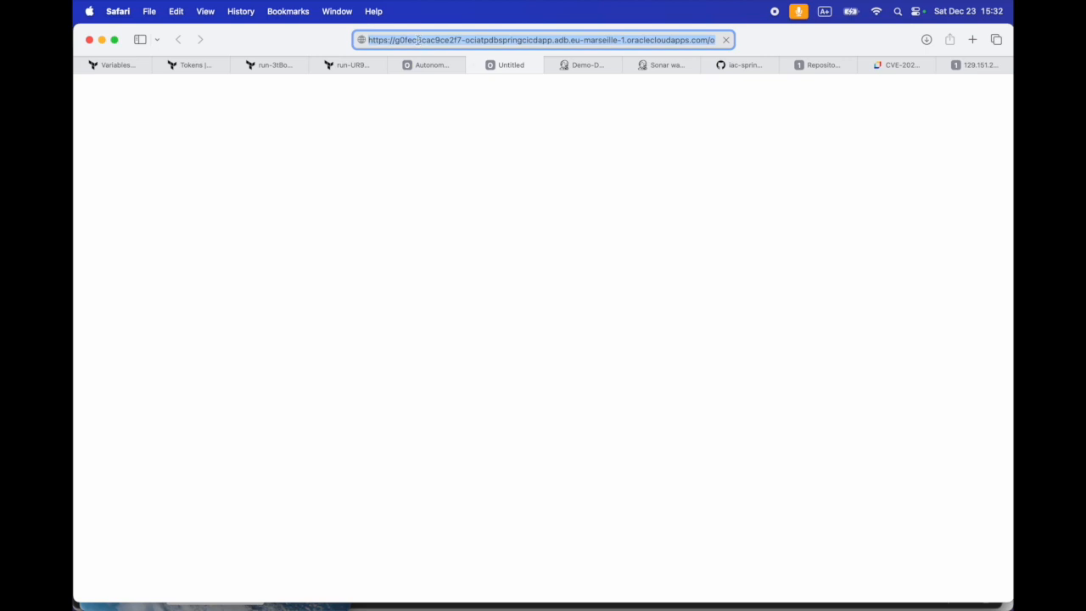
click(727, 40)
click(478, 65)
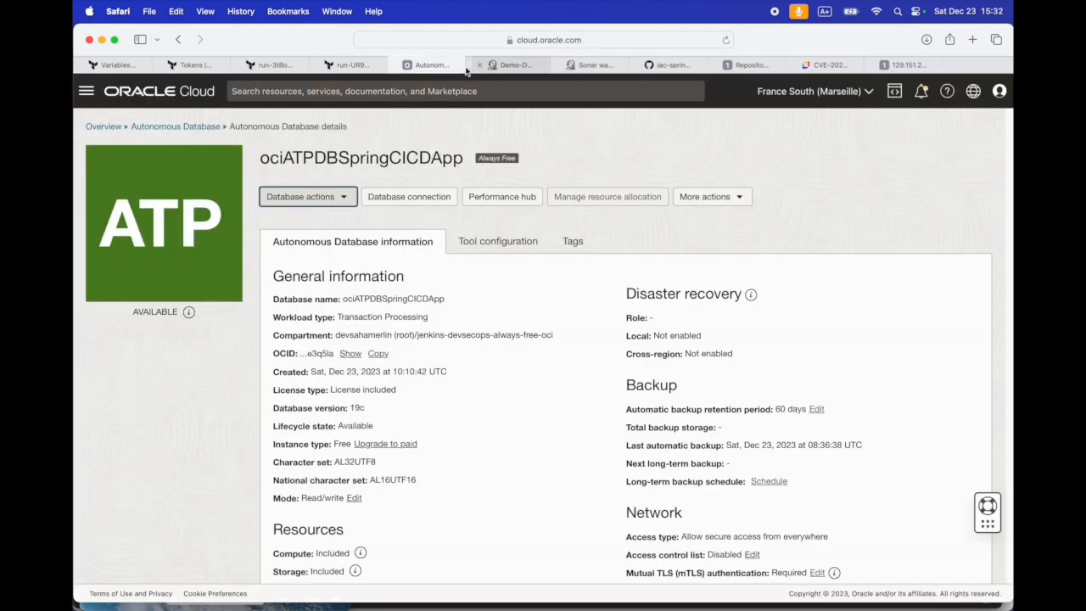
Step: Open the database's SQL worksheet from its database actions and expand the TASKS table to list its columns
click(313, 197)
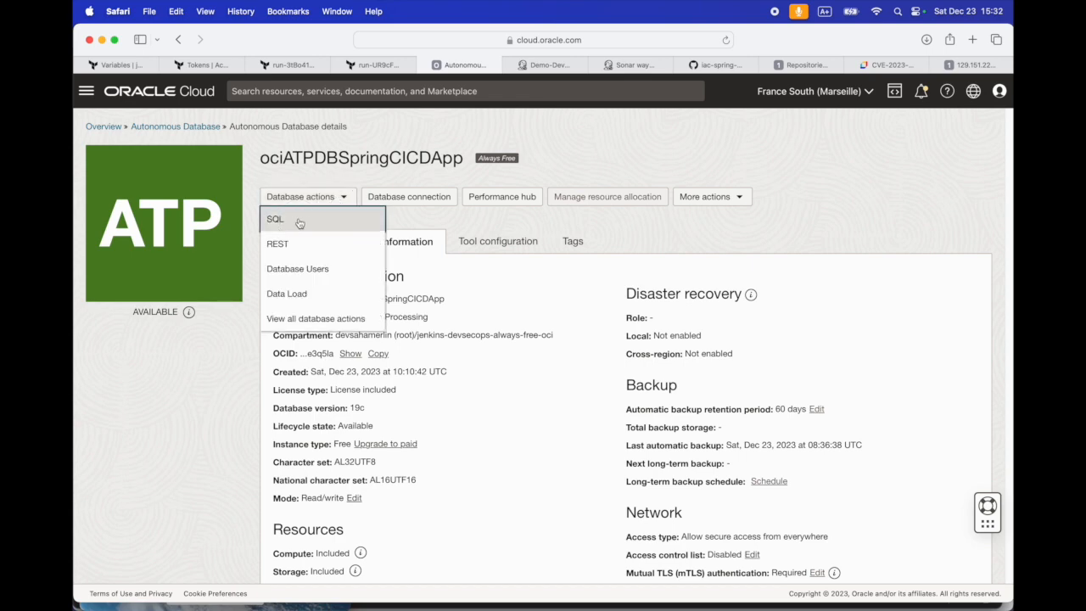
click(299, 222)
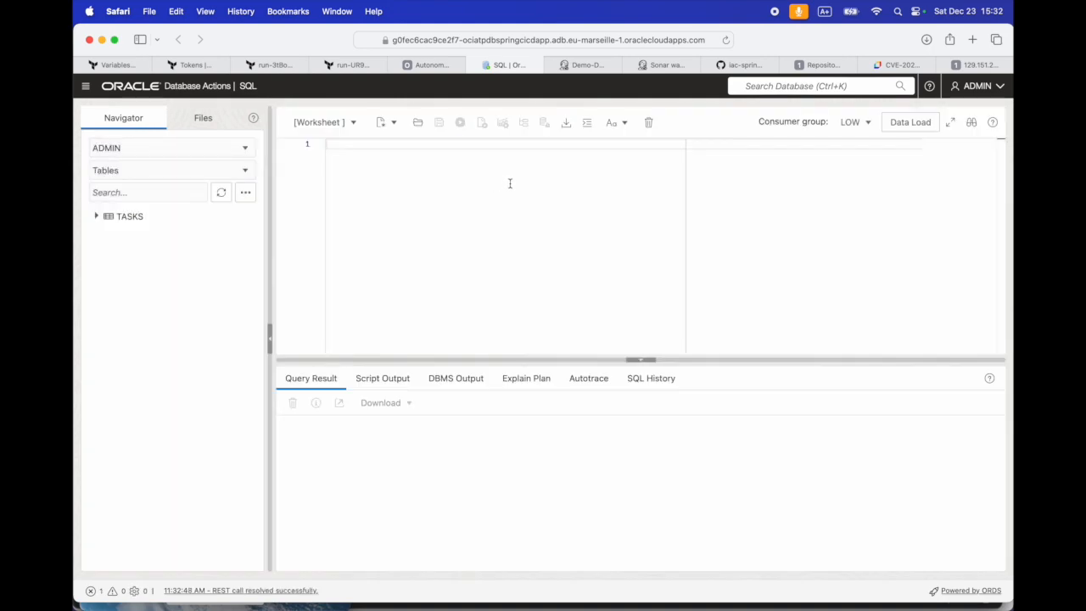
click(97, 217)
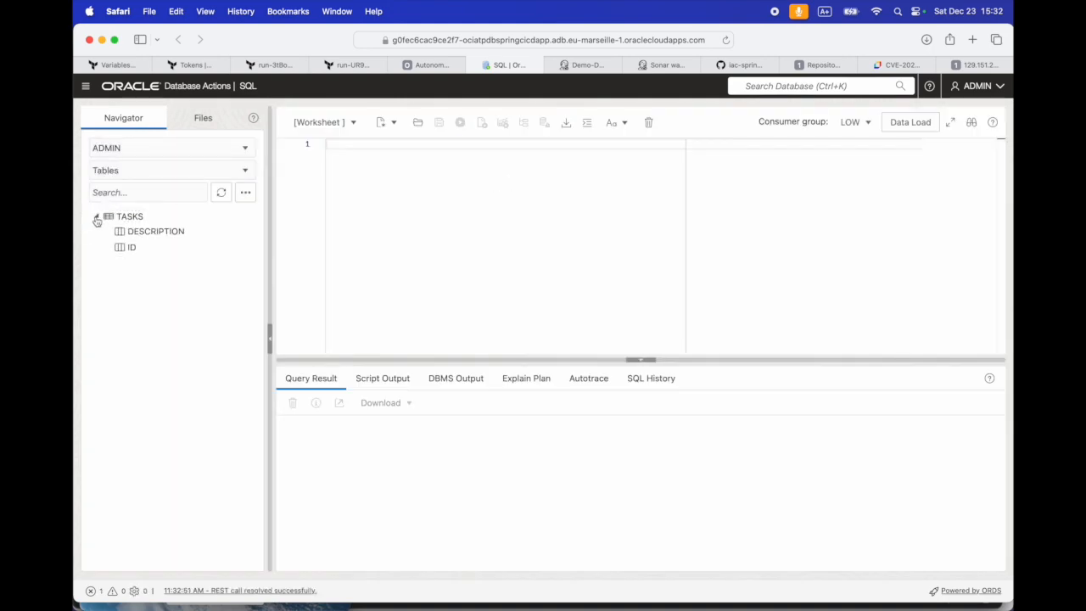
Step: Write the query SELECT * FROM TASKS in the SQL worksheet and run it
click(368, 159)
text(sel)
key(BackSpace)
key(BackSpace)
key(BackSpace)
text(SELECT)
key(Caps_Lock)
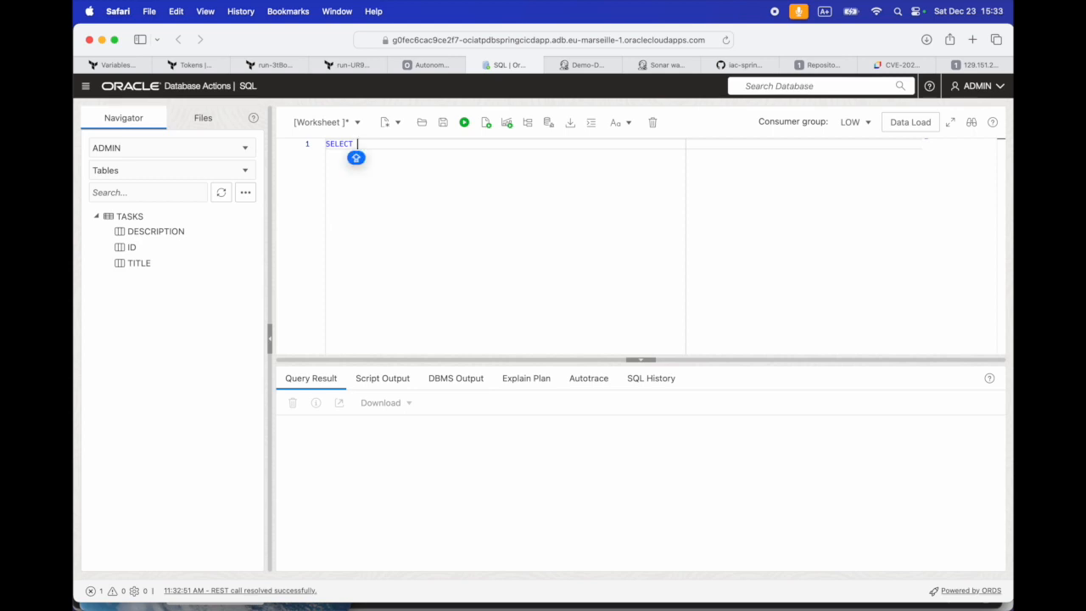
text(* FROM TASKS)
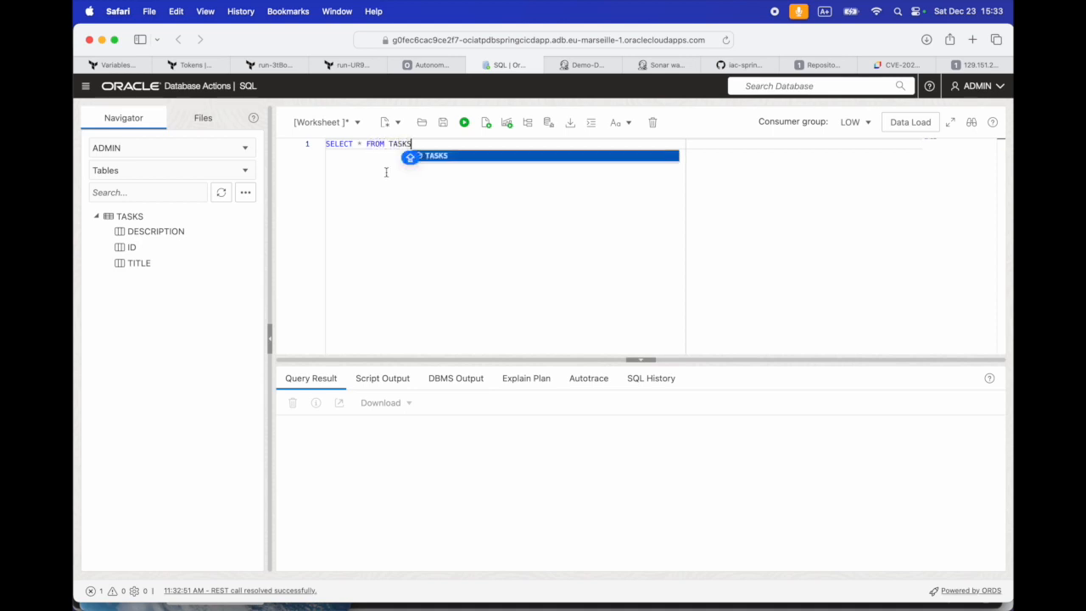
click(447, 158)
click(465, 123)
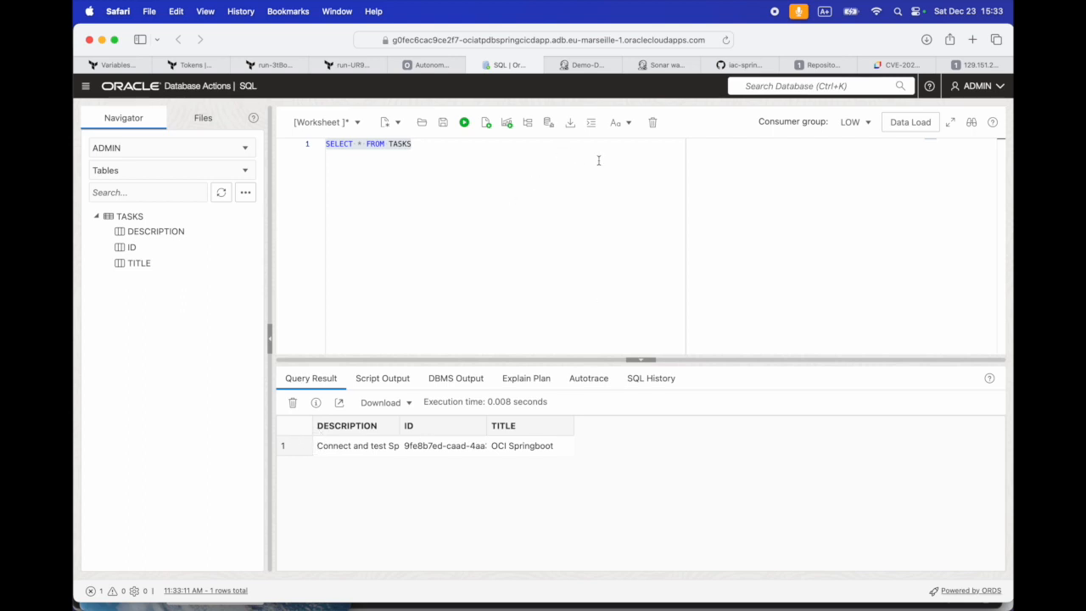
Step: Open the Argo CD repositories page, and switch to draw.io to review the Jenkins DevSecOps pipeline diagram
click(828, 67)
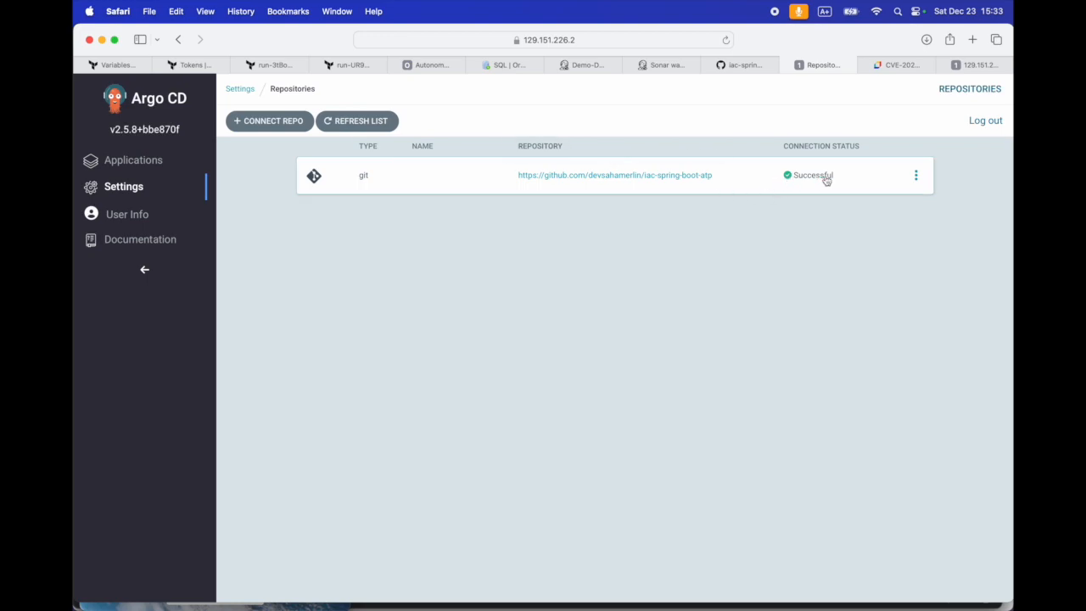
key(super+Tab)
key(super+Tab)
key(super+Tab)
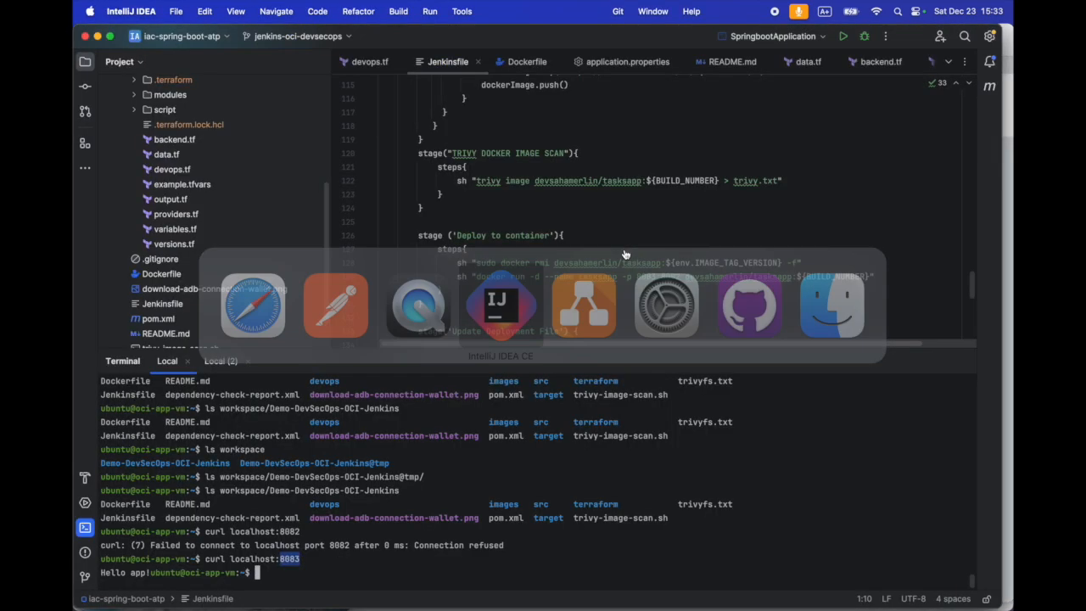
key(super+Tab)
key(super+Tab)
key(super+Tab)
click(585, 306)
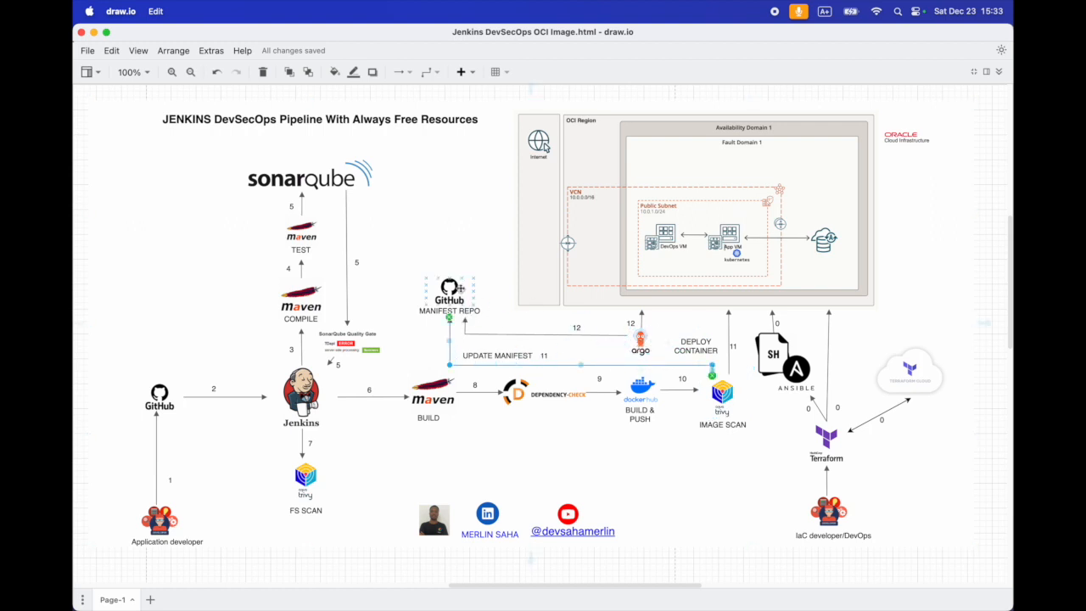
Step: Return to Argo CD in Safari and start creating an application from the connected iac-spring-boot-atp repository
key(super+Tab)
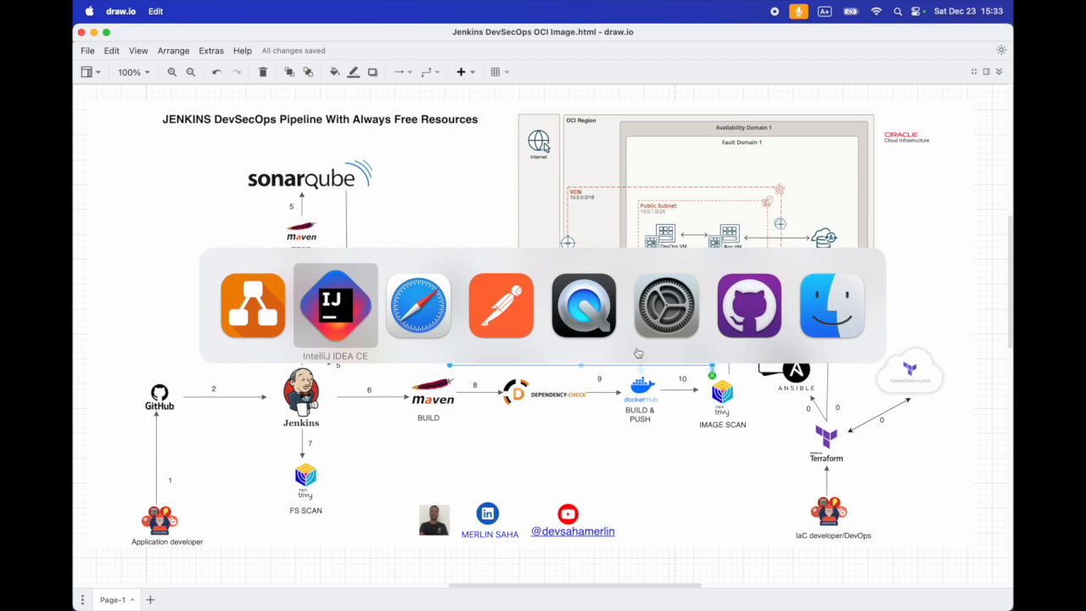
key(super+Tab)
click(920, 175)
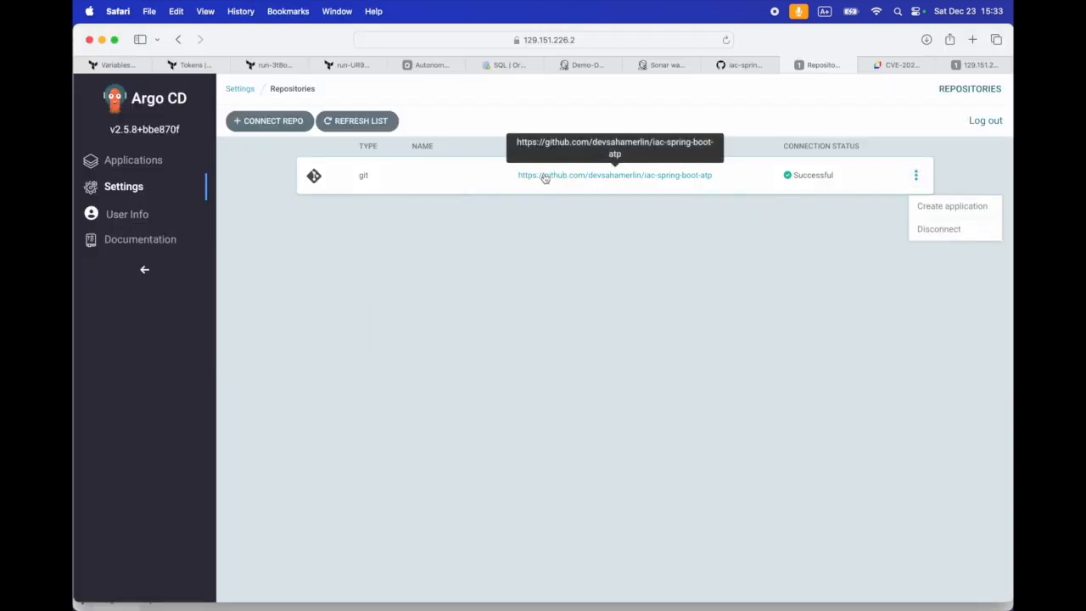
click(952, 207)
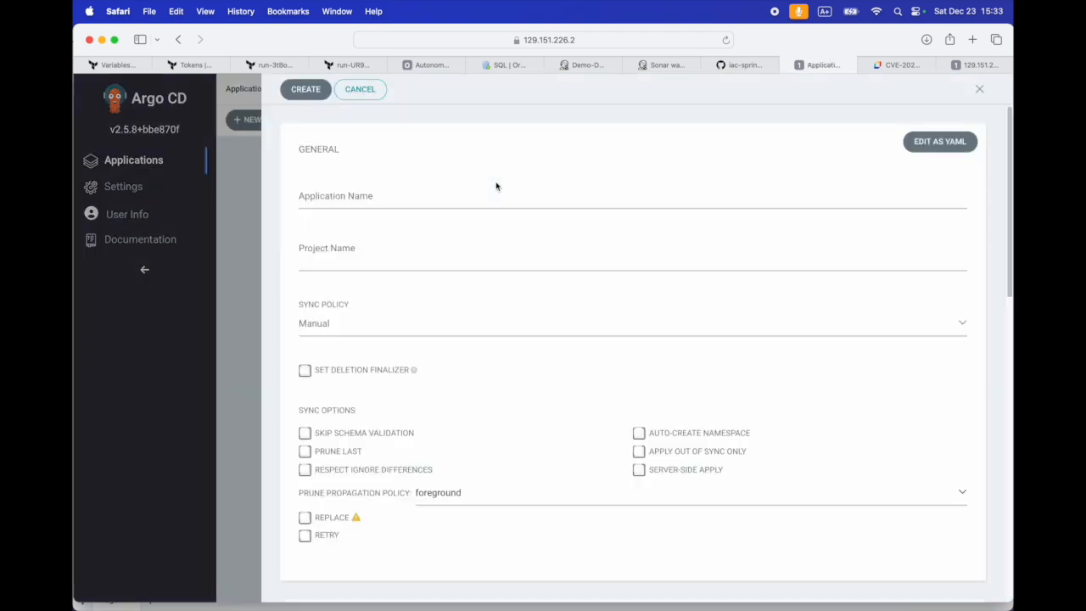
Step: Name the new Argo CD application gitops-demo
click(367, 200)
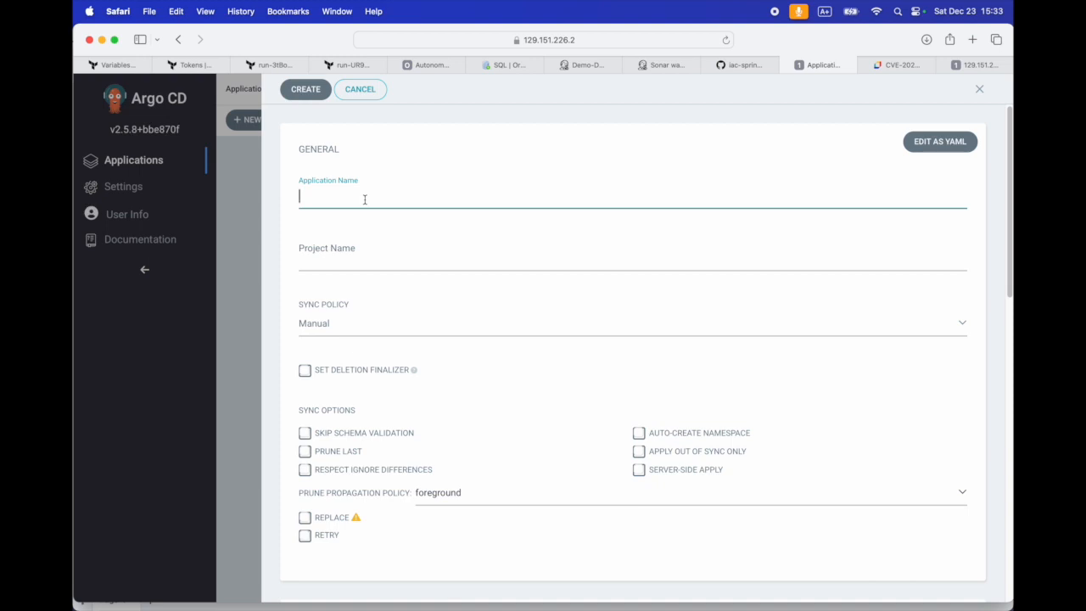
text(GITOPS)
key(BackSpace)
key(BackSpace)
text(ps-dem)
Step: Assign the application to the default project and set its sync policy to Automatic
click(346, 253)
click(340, 278)
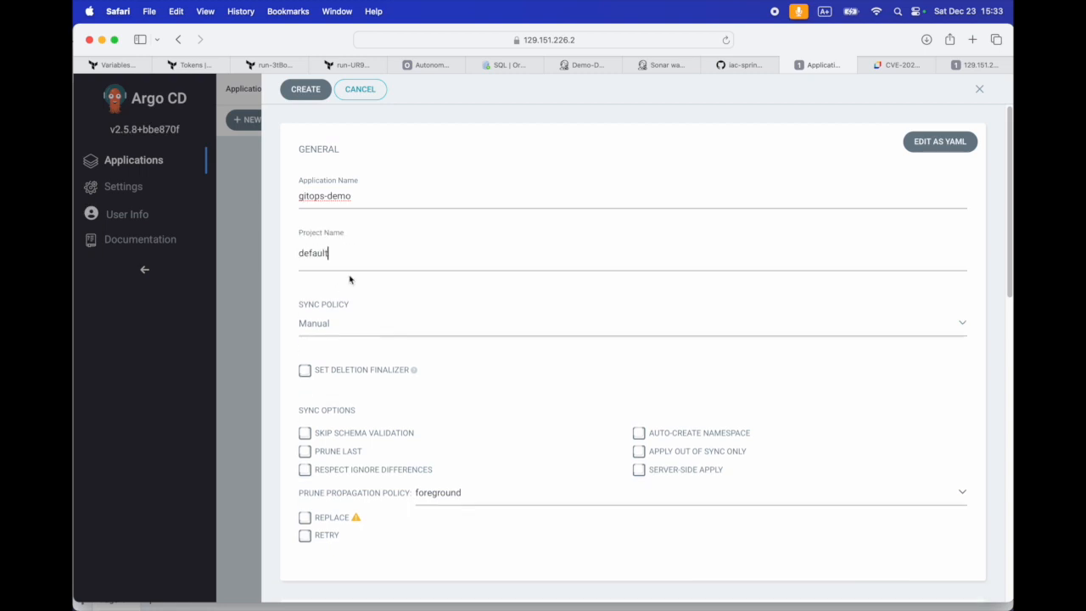
click(353, 322)
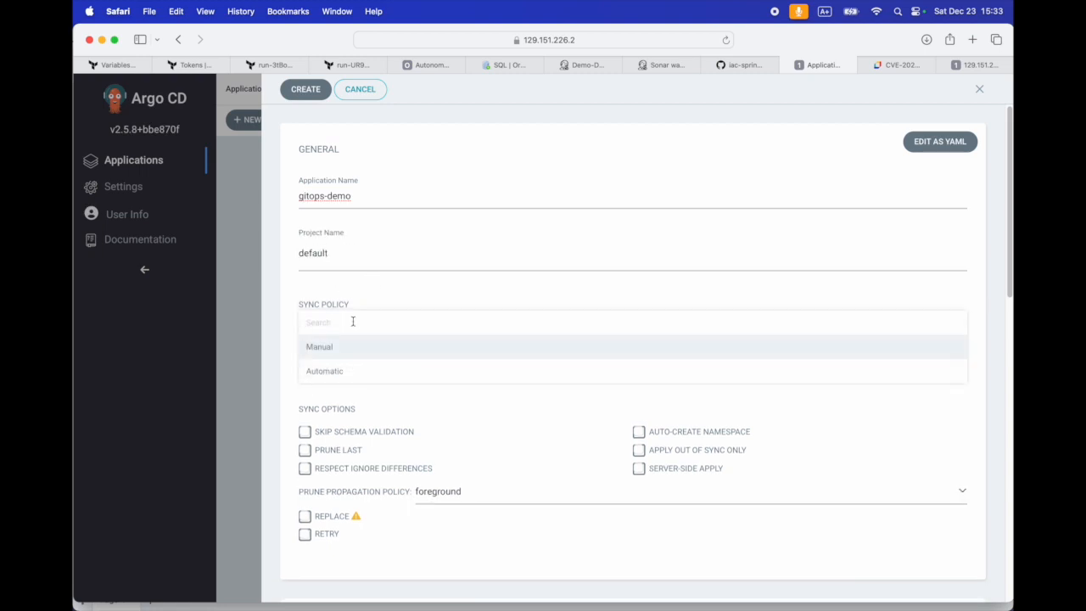
click(334, 373)
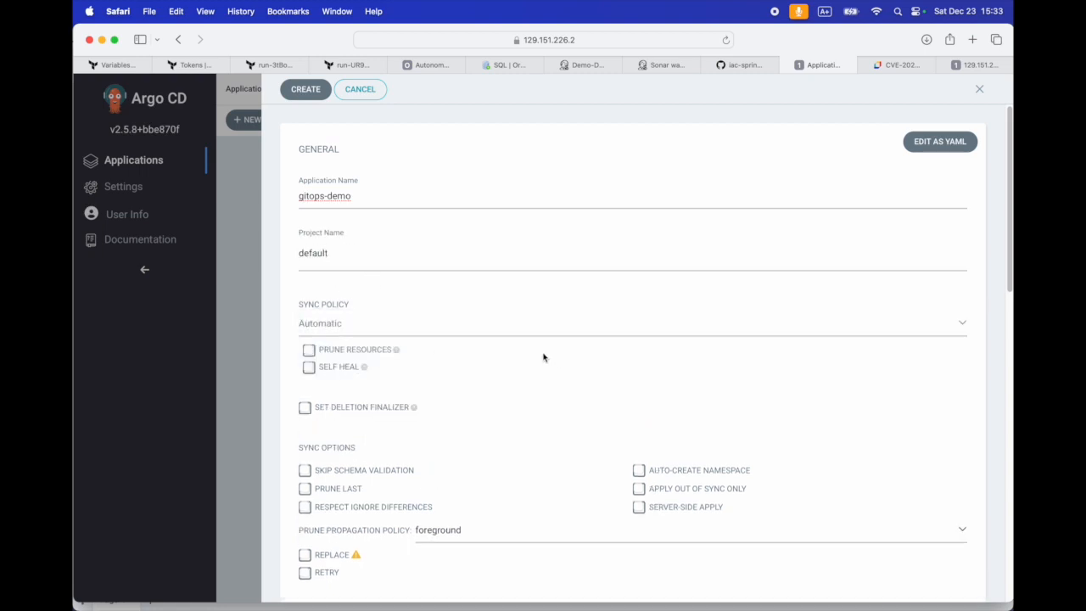
Step: Set the application's source revision to the jenkins-oci-devsecops branch, keeping the iac-spring-boot-atp repository URL
scroll(532, 368, down, 8)
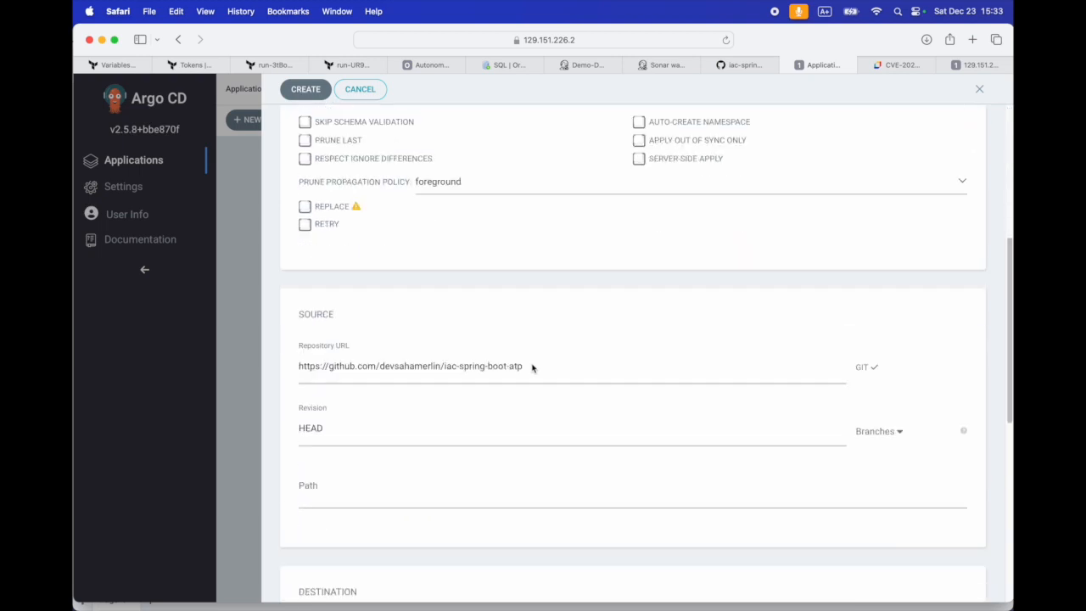
click(524, 371)
click(344, 428)
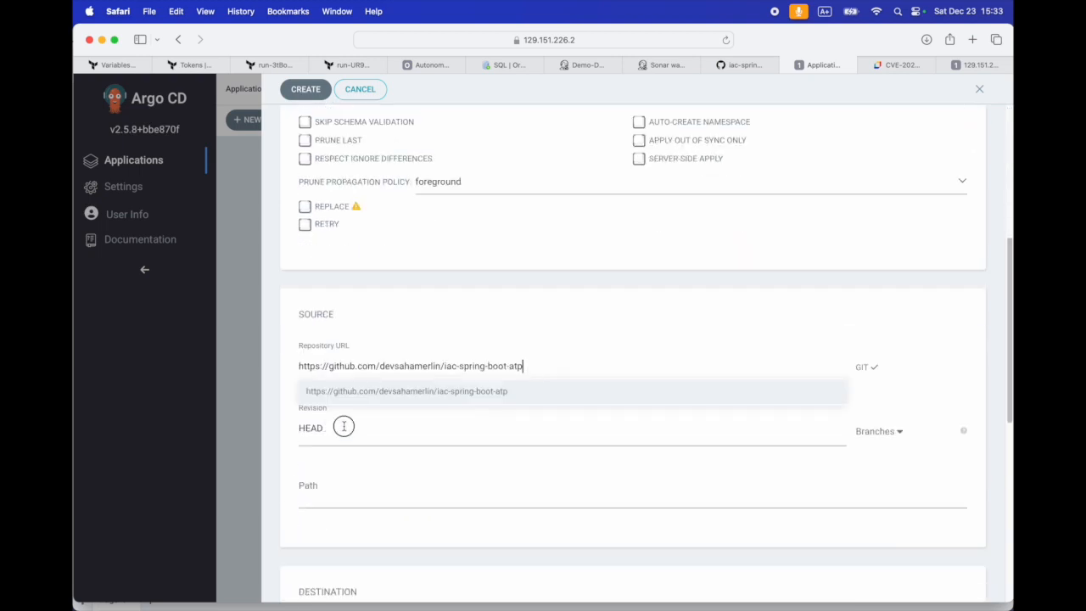
double_click(315, 428)
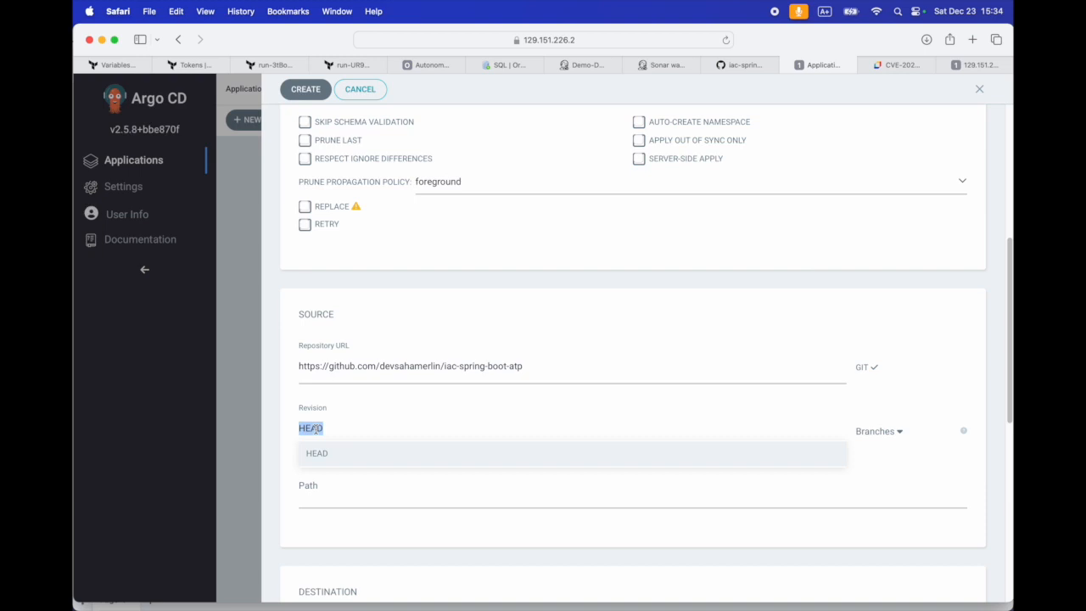
text(n)
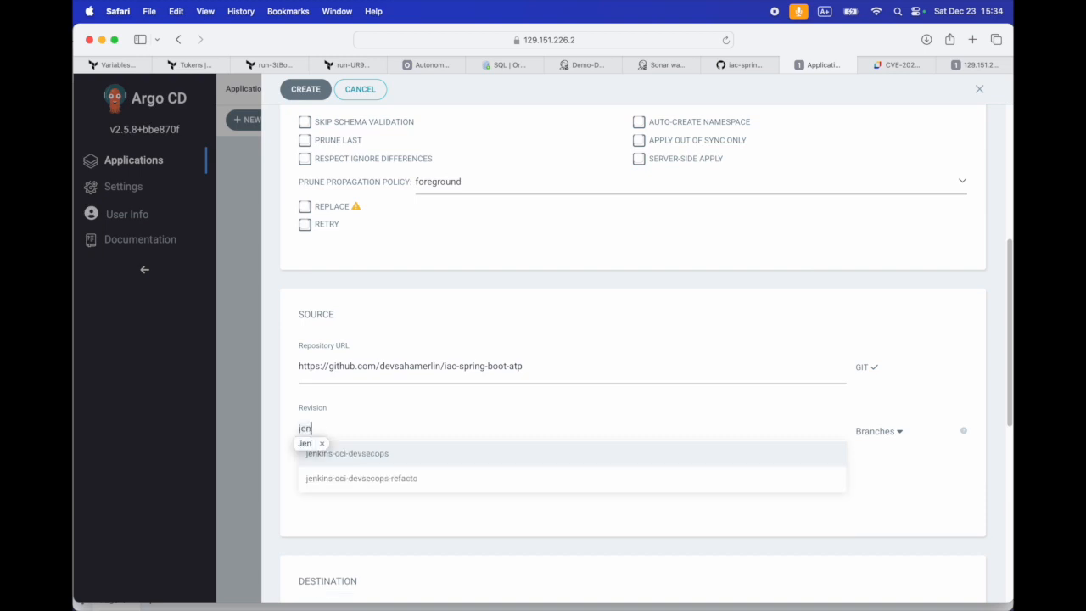
click(363, 455)
Step: Copy the devops/manifests folder path from the GitHub repository and enter it as the application's source path
scroll(405, 437, down, 2)
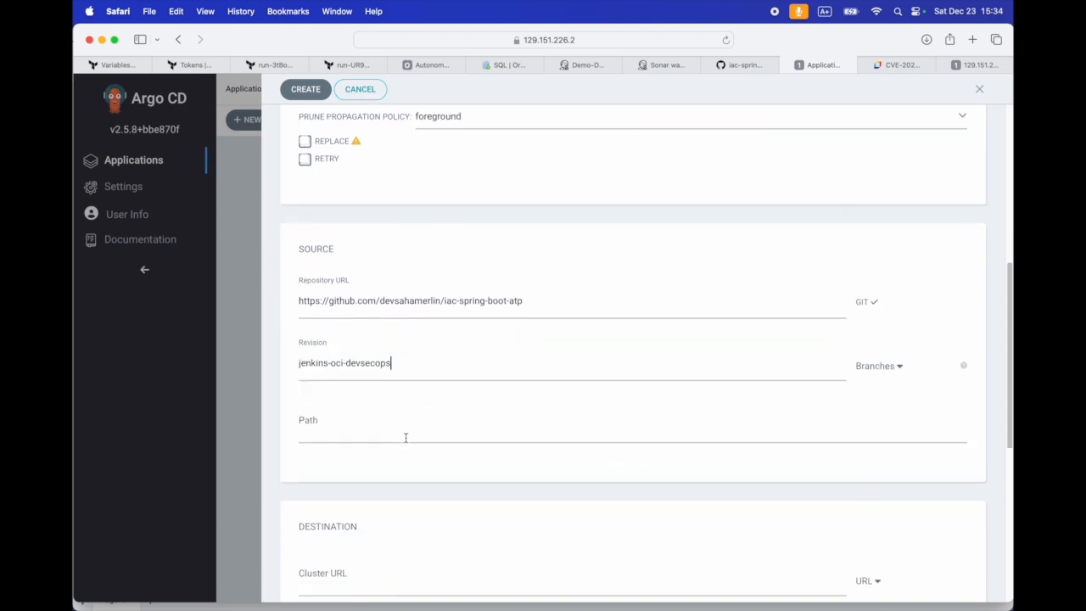
click(347, 431)
text(dev)
click(739, 73)
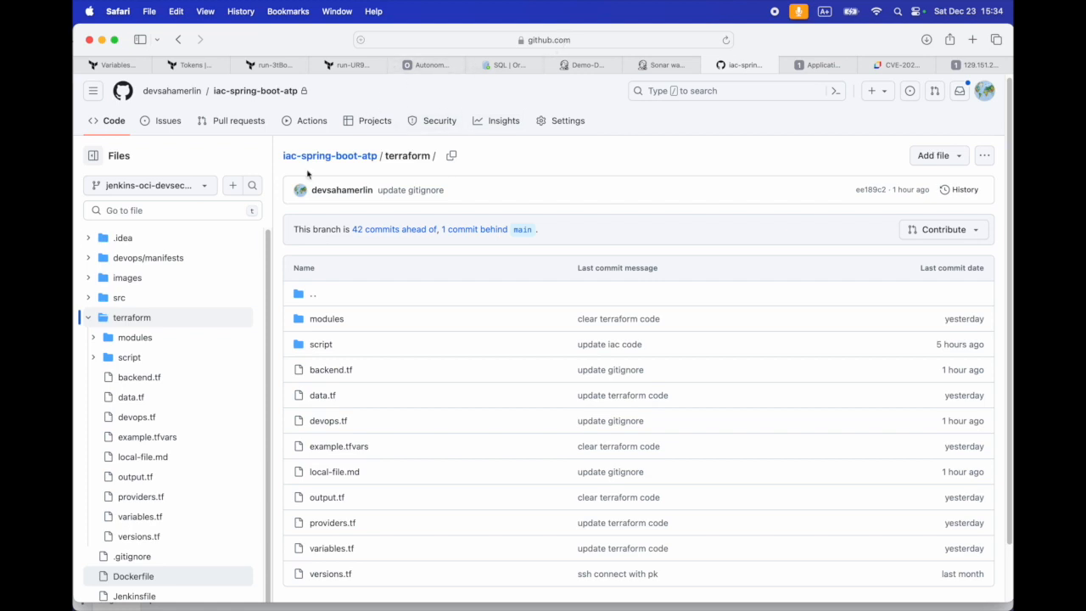
click(159, 258)
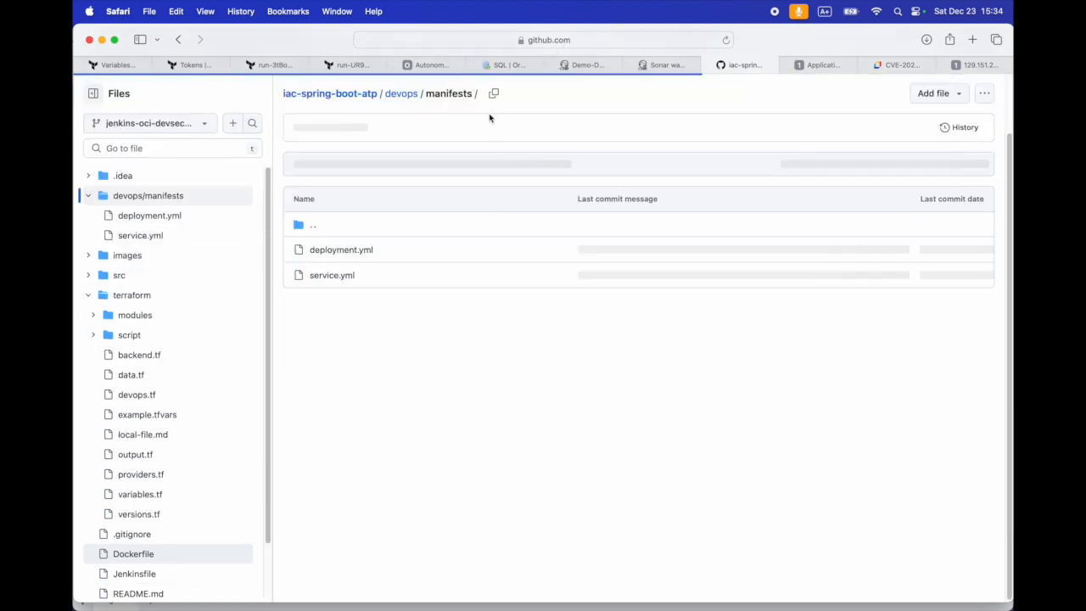
click(561, 39)
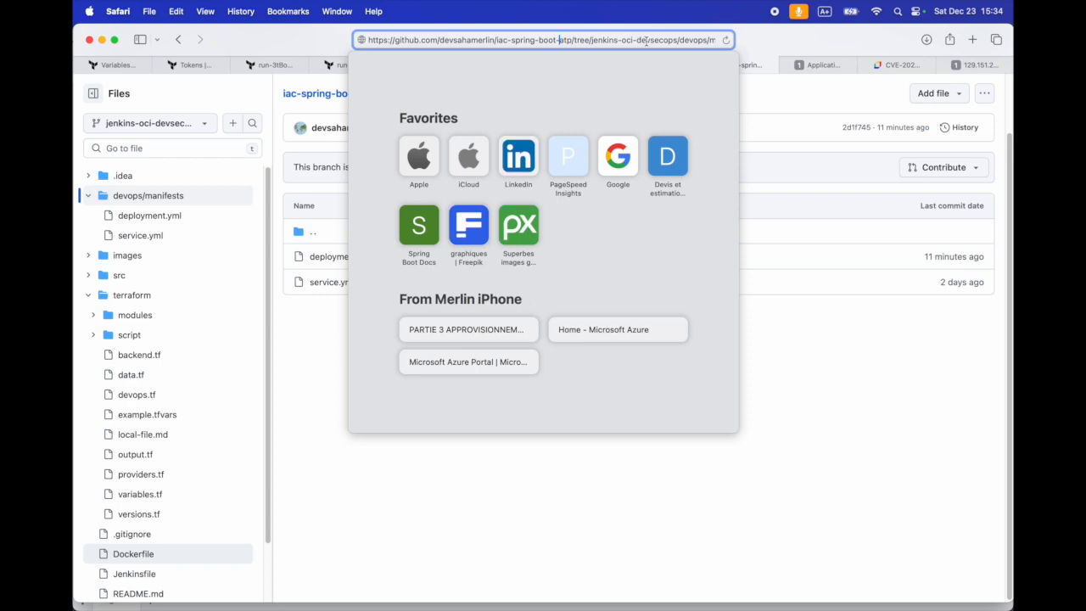
drag(683, 40, 783, 44)
key(super+c)
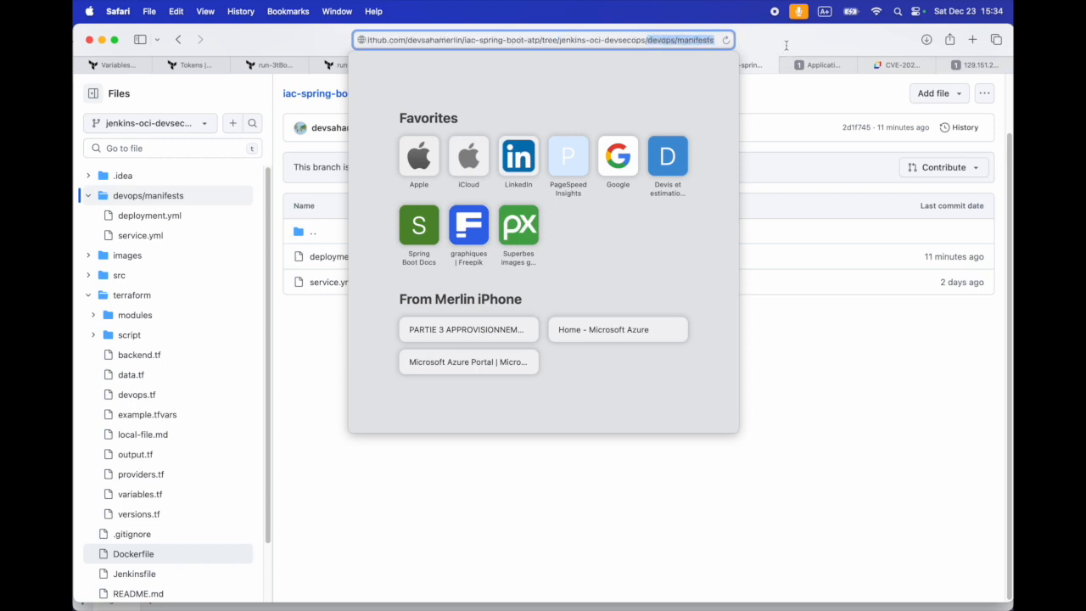
click(819, 64)
click(307, 427)
key(super+v)
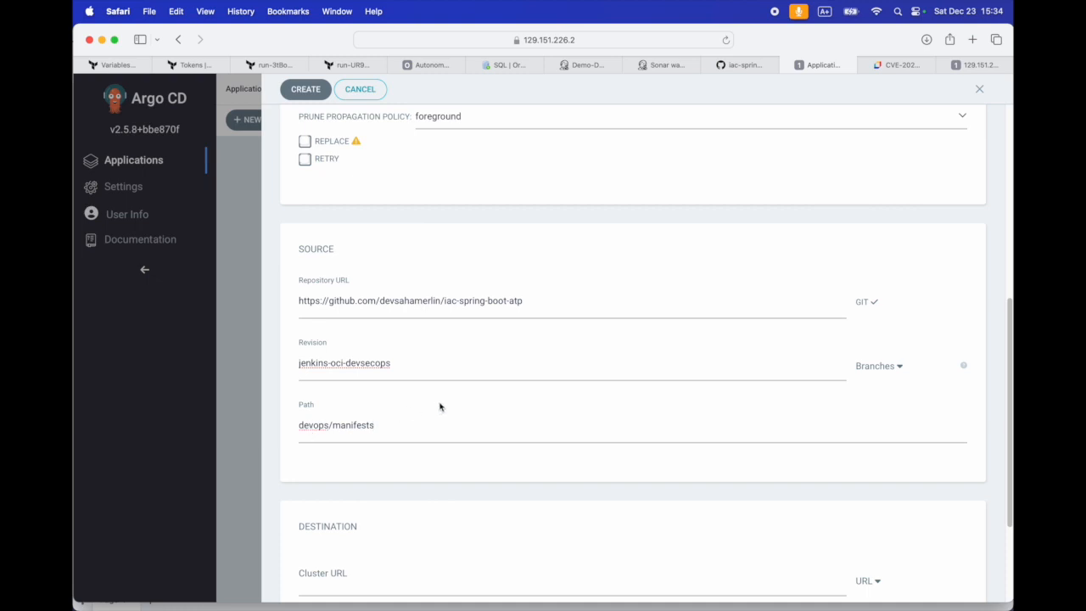
scroll(403, 471, down, 10)
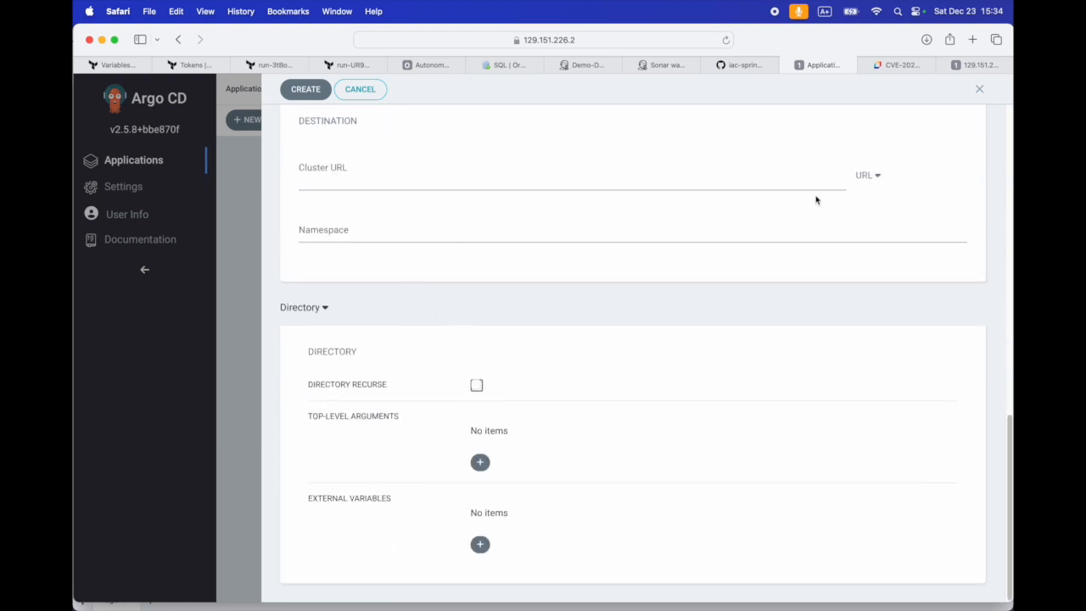
click(878, 175)
click(765, 190)
click(464, 195)
click(420, 231)
text(default)
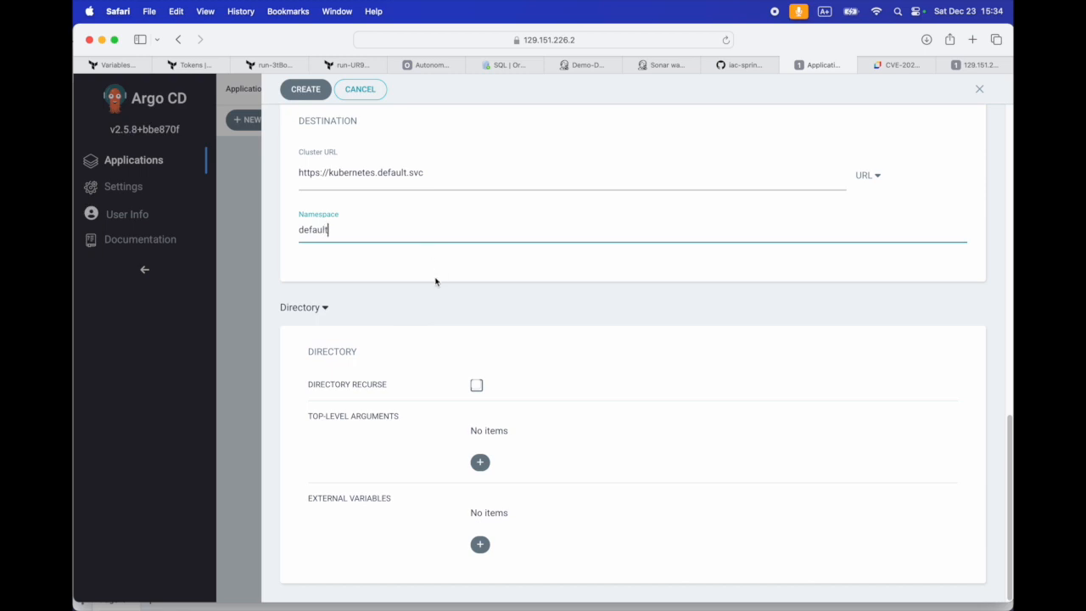
click(435, 282)
Step: Create the application and open the resource tree of gitops-demo
scroll(462, 288, up, 3)
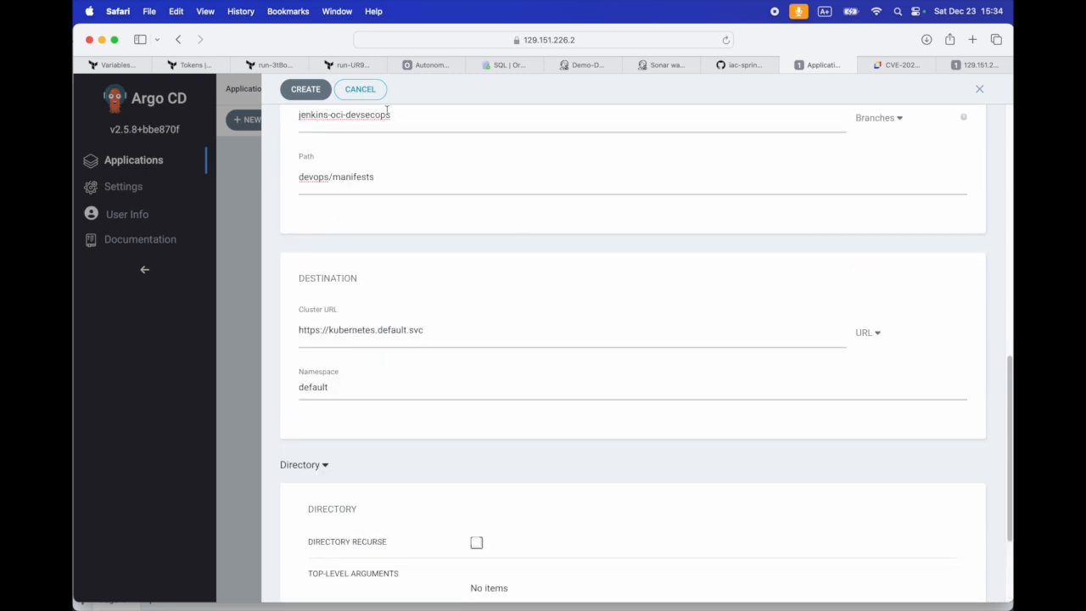
click(316, 91)
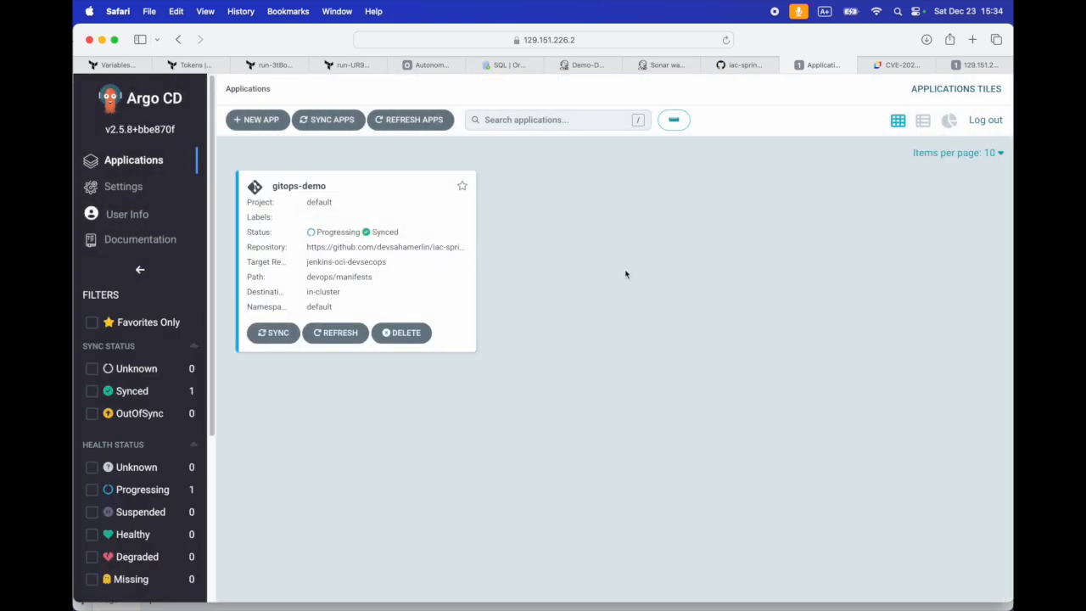
click(343, 217)
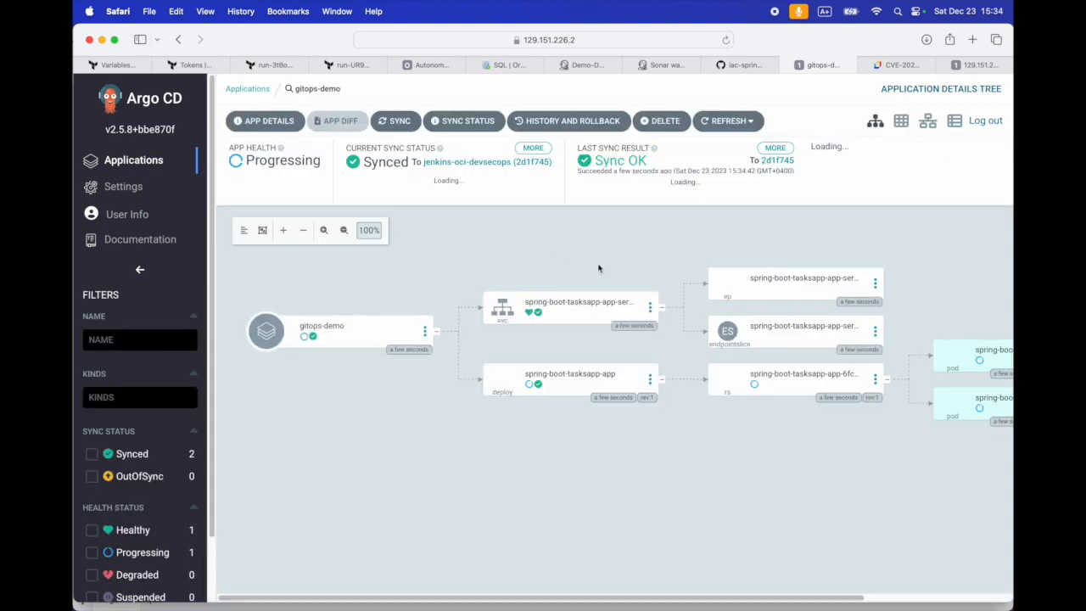
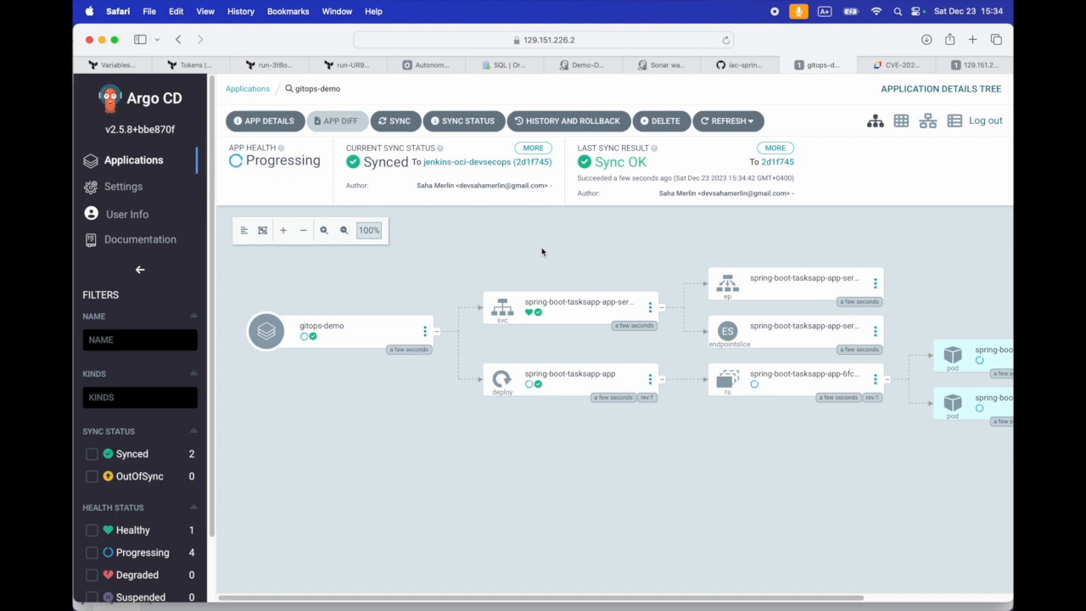
Step: Switch to draw.io, highlight the Kubernetes icon under the App VM in the pipeline diagram, and return to Argo CD in Safari
key(super+Tab)
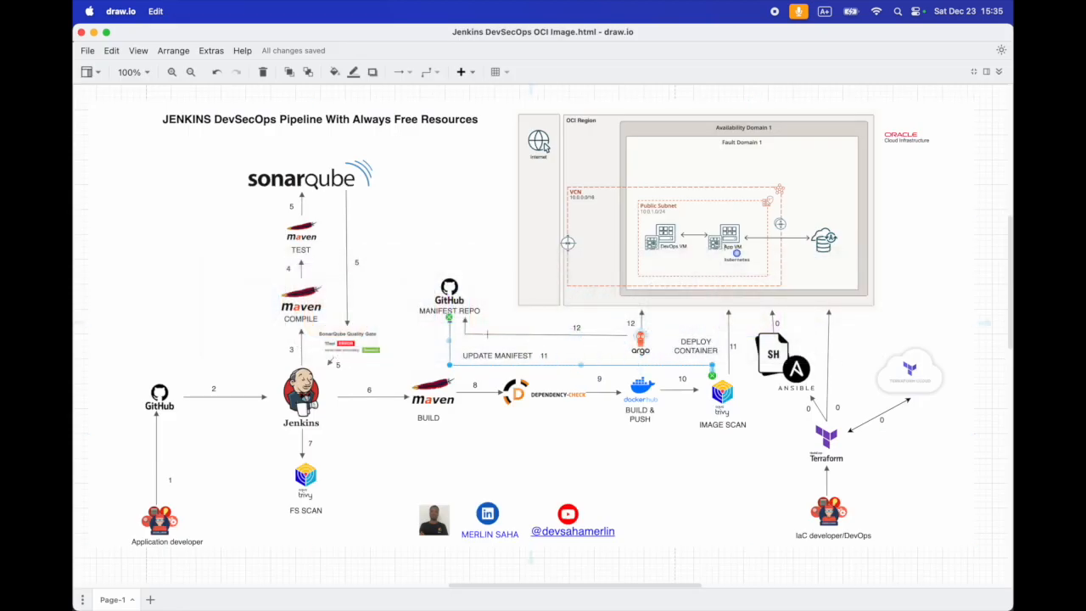
click(732, 254)
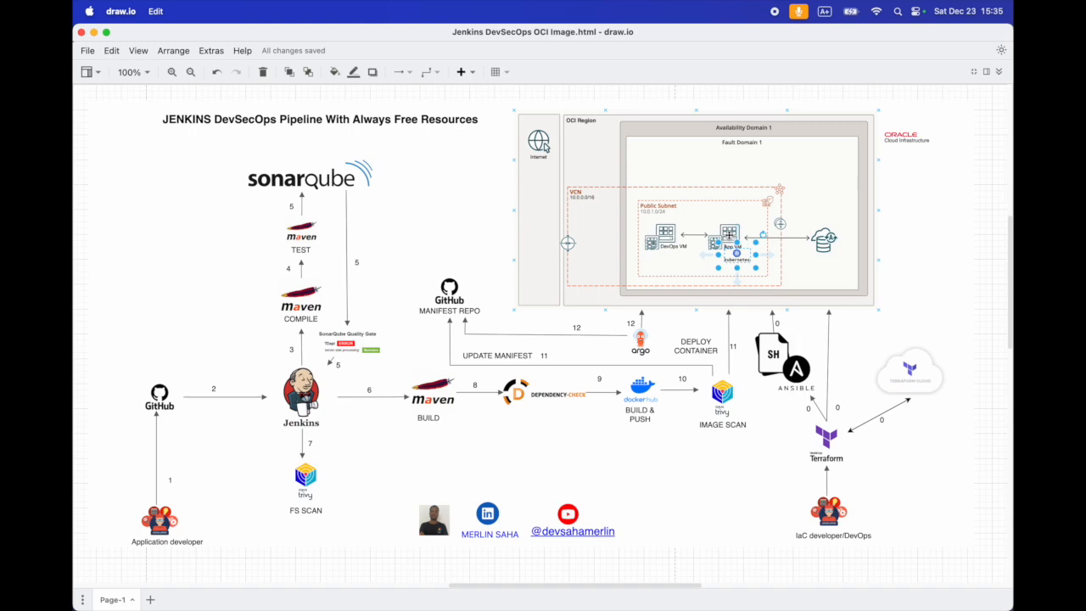
key(super+Tab)
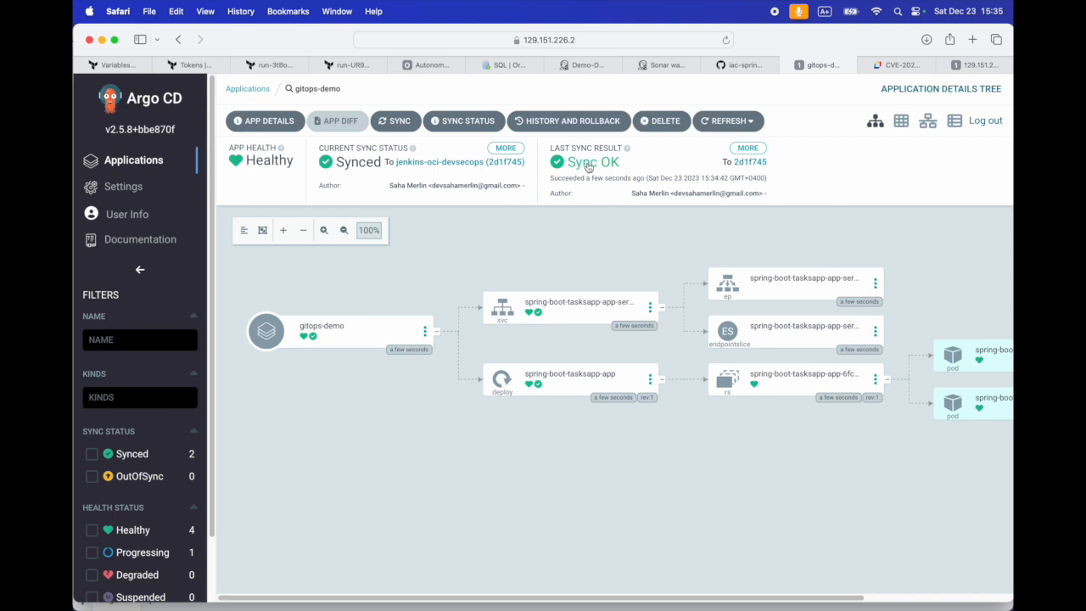
Step: Switch to the IntelliJ IDEA terminal and list the Kubernetes services with "kubectl get svc"
key(super+Tab)
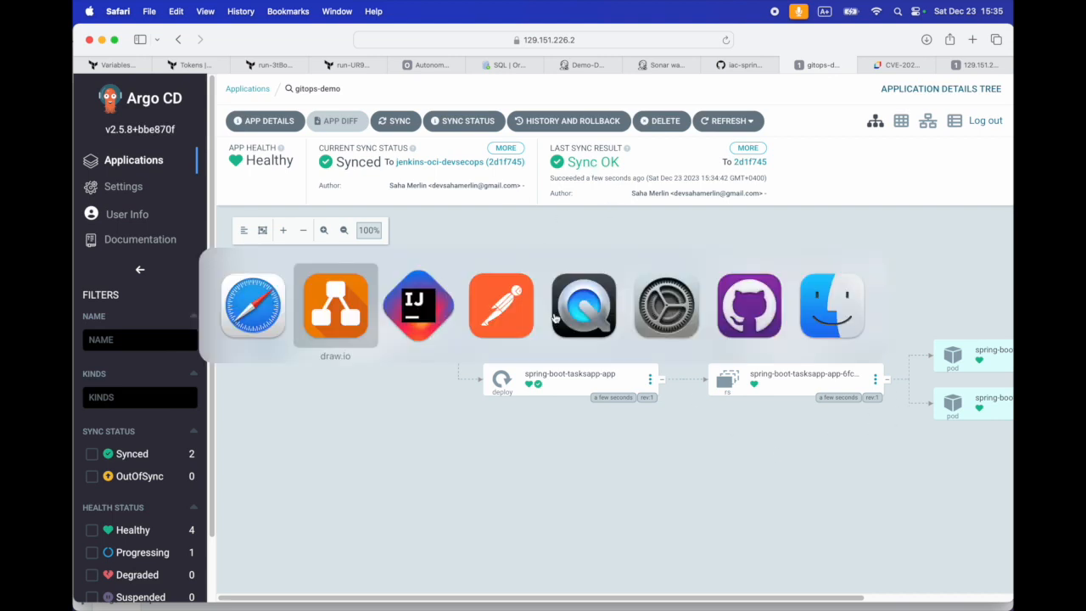
key(super+Tab)
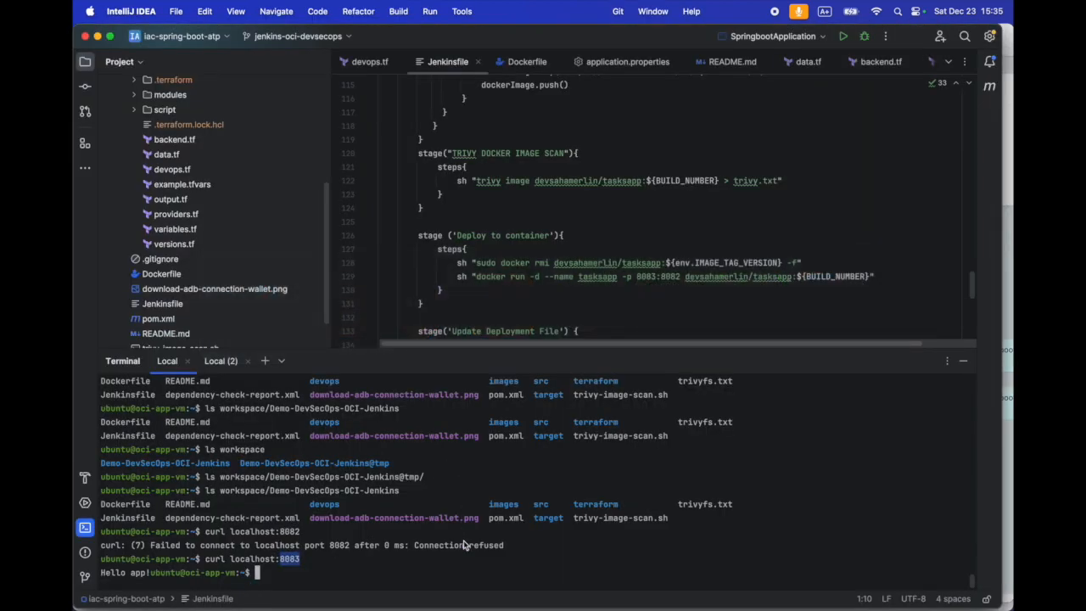
text(kubectl get po)
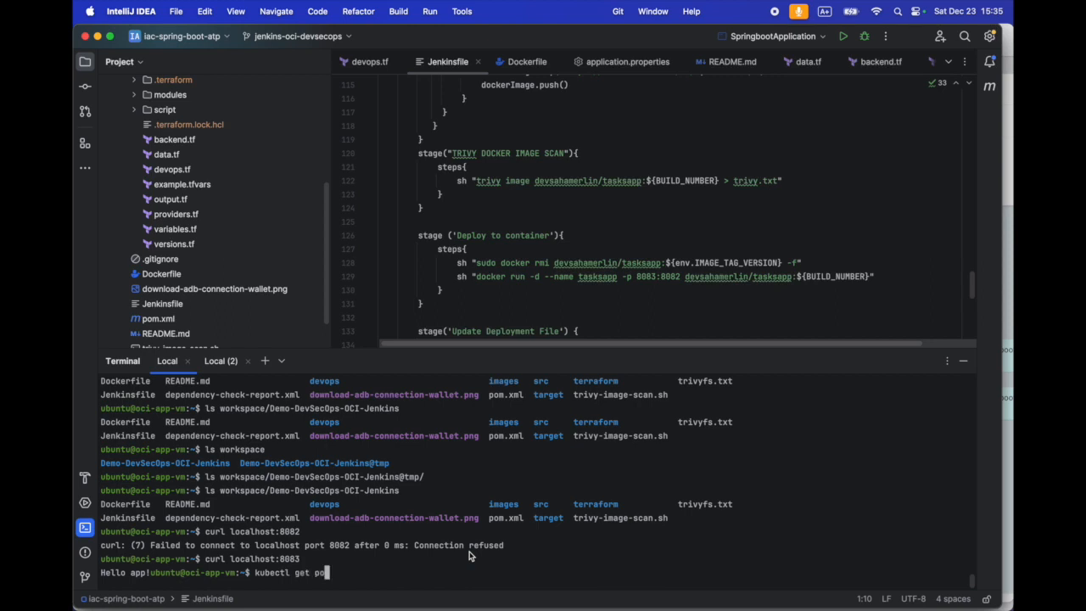
key(BackSpace)
key(BackSpace)
text(svc)
key(Return)
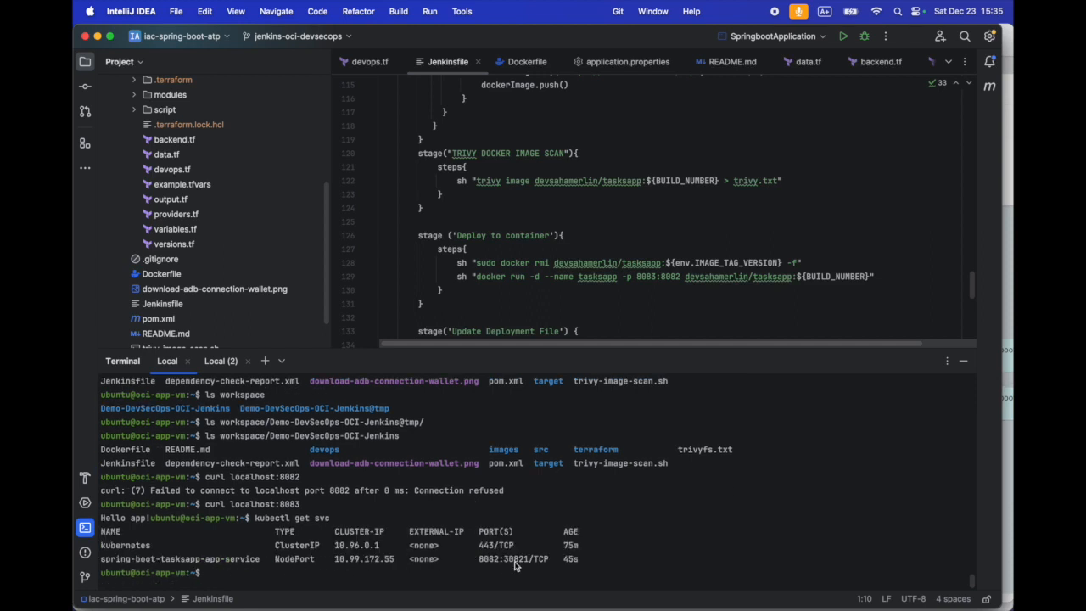
Step: Highlight the app service's port 8082 and list the services in wide format with "kubectl get svc -o wide"
click(481, 565)
drag(481, 565, 505, 561)
key(Up)
text(-o wide)
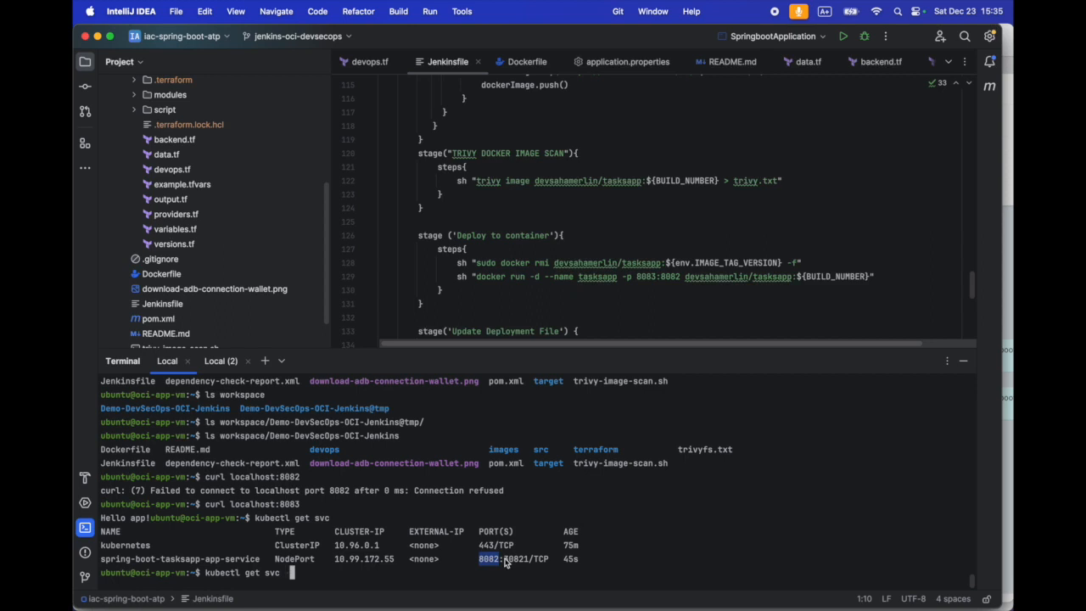
key(Return)
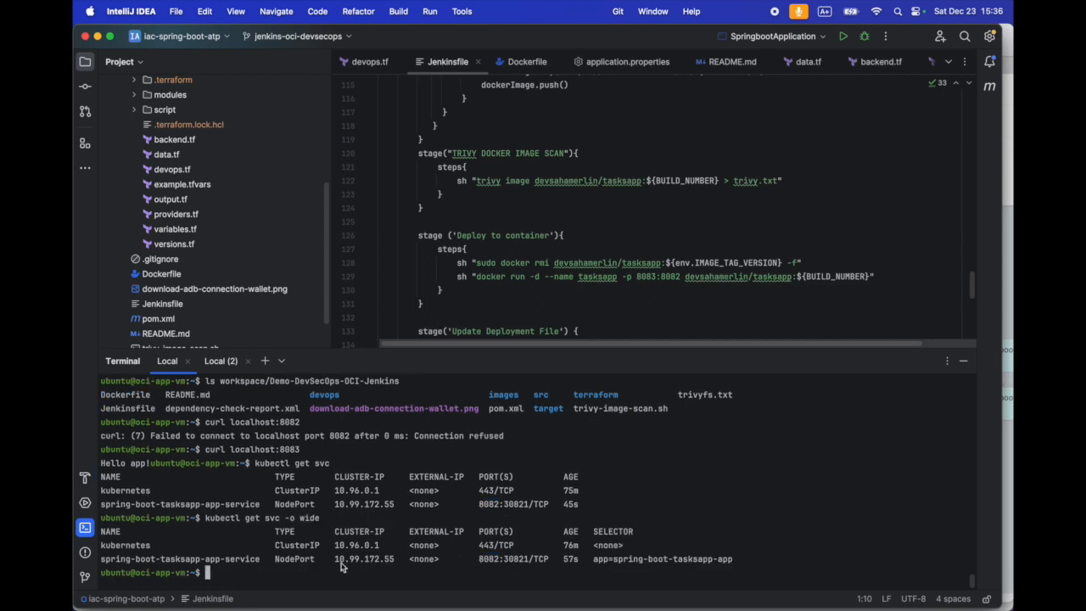
Step: List the pods with "kubectl get pods" and select the name of the pod ending in 8n729
key(Up)
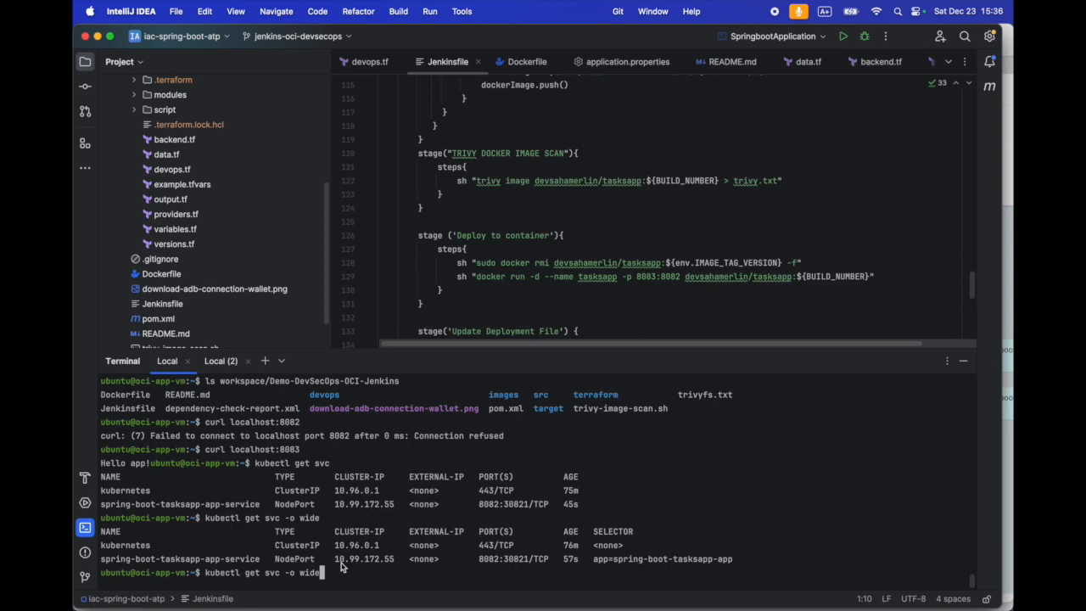
key(Left)
key(Left)
key(Left)
key(Left)
key(Left)
key(Left)
key(Left)
key(Right)
key(Right)
key(Right)
key(Right)
key(Right)
key(Right)
key(BackSpace)
key(BackSpace)
key(BackSpace)
key(BackSpace)
key(BackSpace)
key(BackSpace)
key(BackSpace)
key(BackSpace)
key(BackSpace)
key(BackSpace)
key(BackSpace)
text(pods)
key(Return)
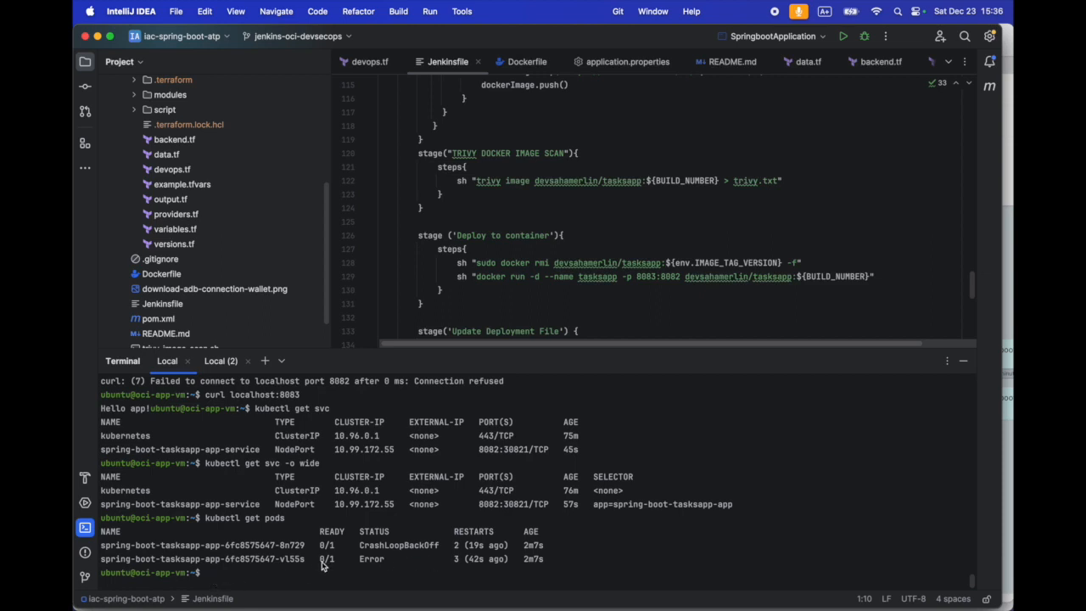
drag(104, 550, 307, 549)
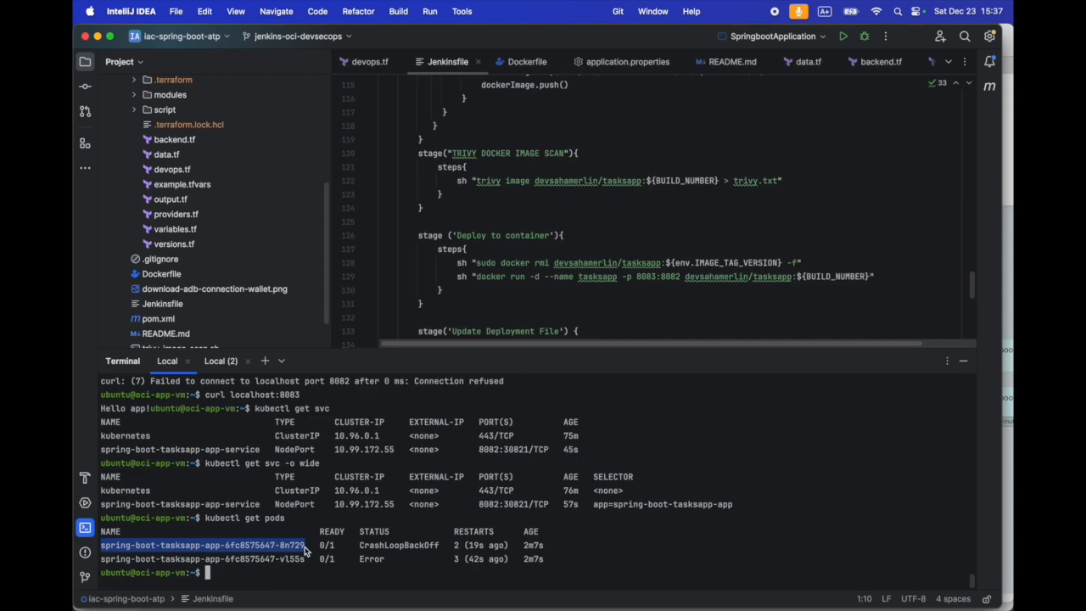
Step: Switch to Argo CD in Safari and inspect the summary and events of the spring-boot-tasksapp-app pod ending in 8n729
key(super+Tab)
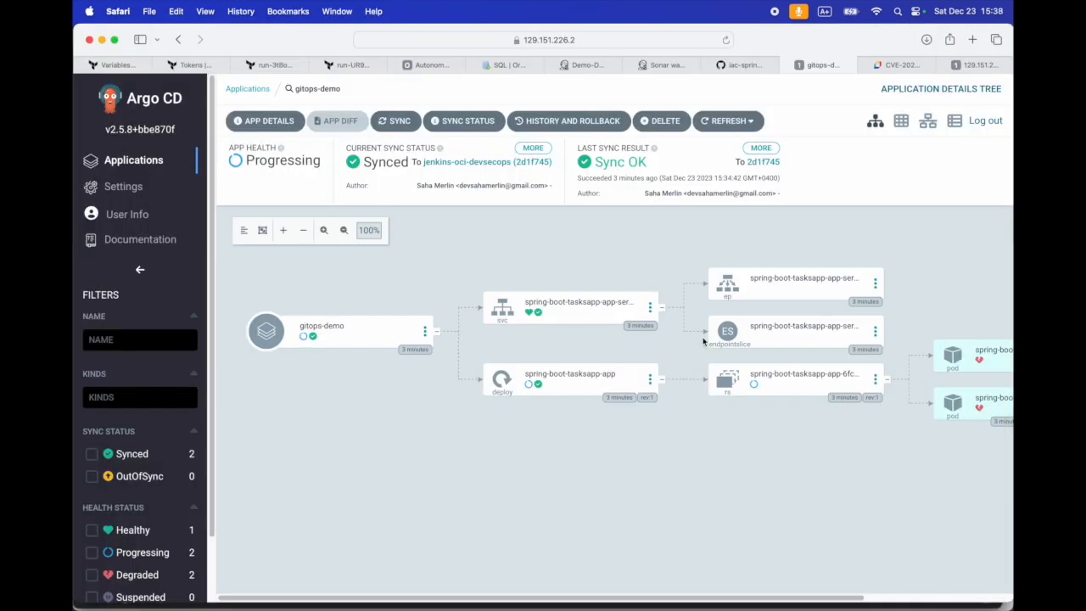
click(976, 363)
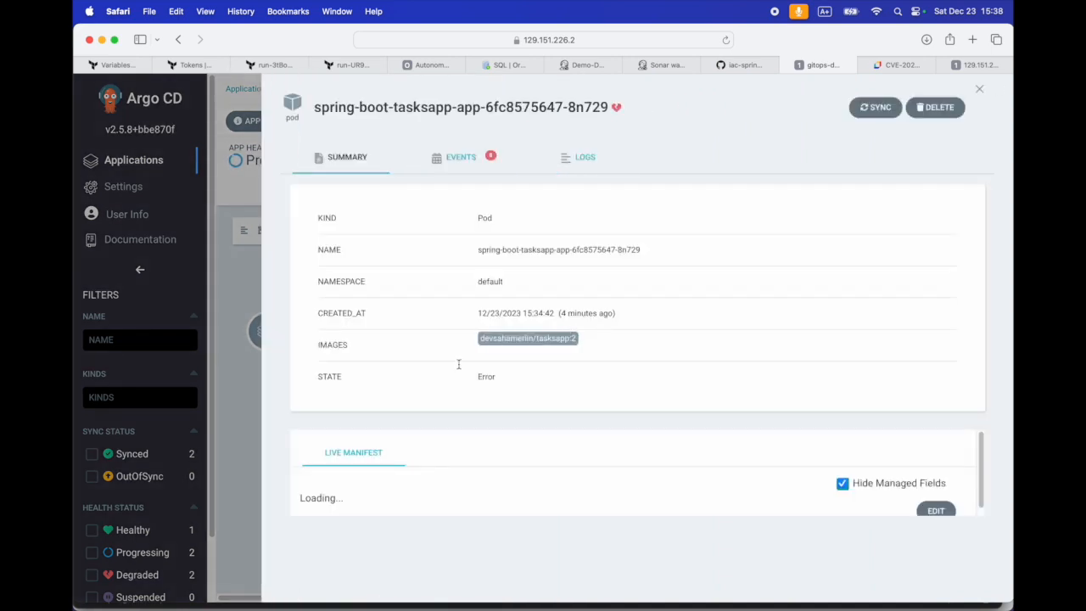
scroll(476, 416, down, 2)
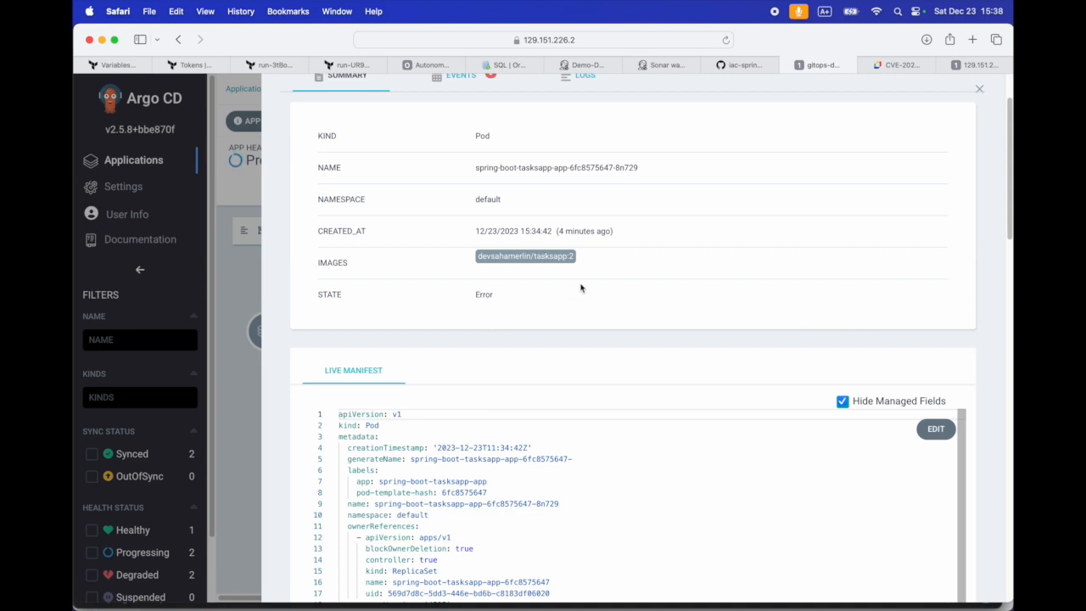
scroll(581, 289, up, 2)
click(463, 166)
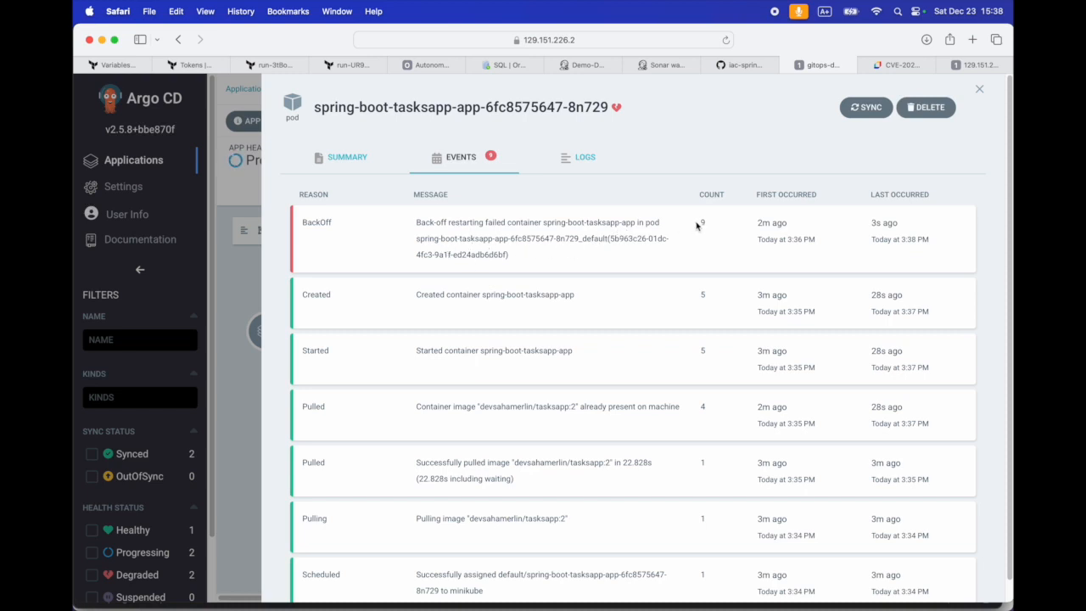
Step: Open the pod's logs and read through the stack trace
click(585, 159)
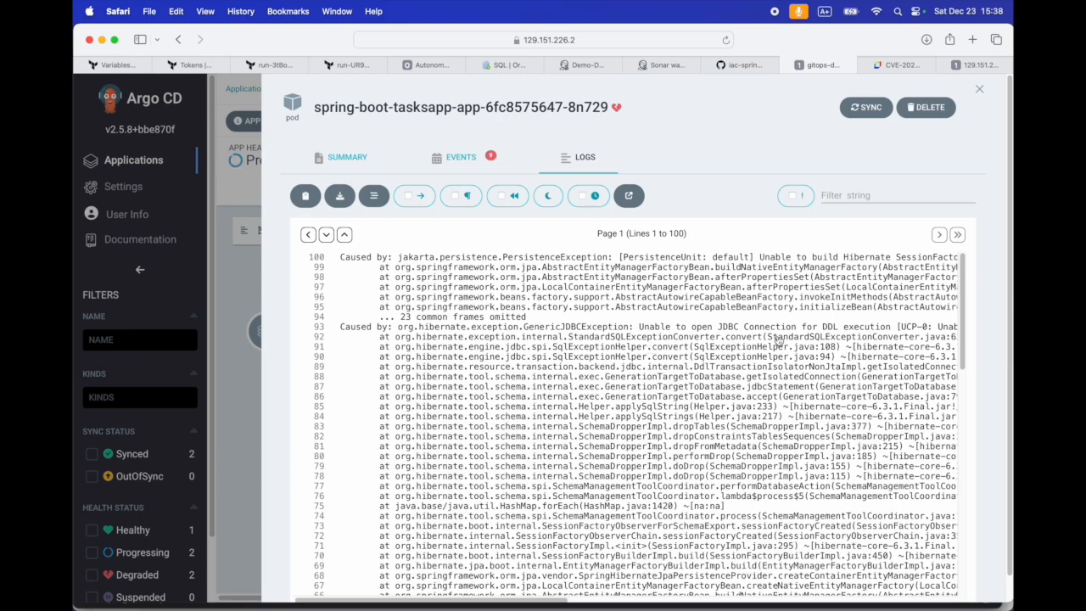
mouse_move(497, 601)
mouse_down()
mouse_move(640, 603)
mouse_move(498, 601)
mouse_up()
scroll(601, 494, down, 10)
scroll(603, 484, down, 1)
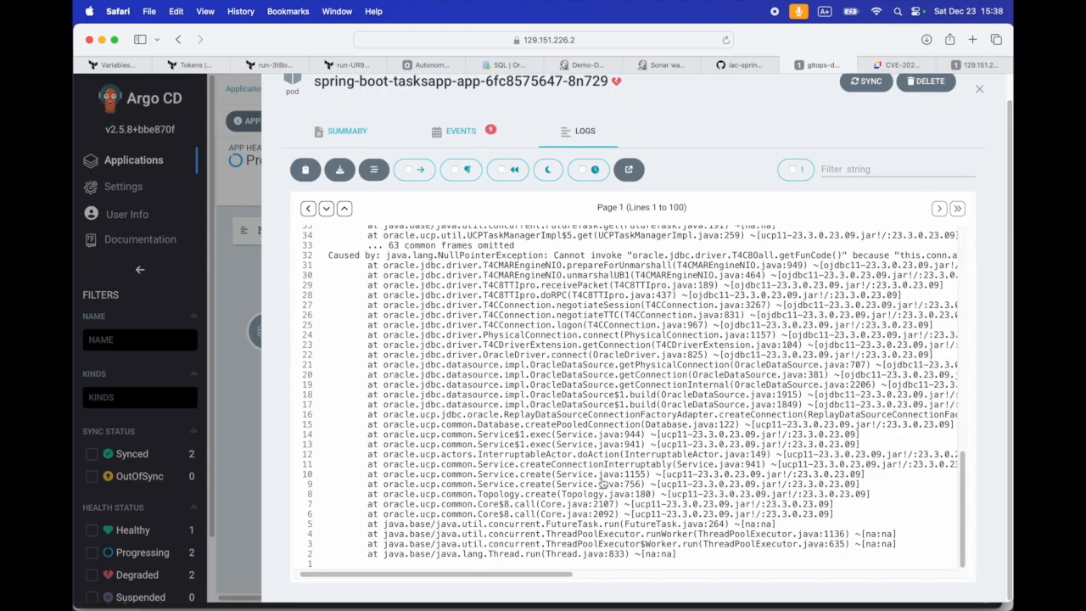
scroll(608, 468, up, 12)
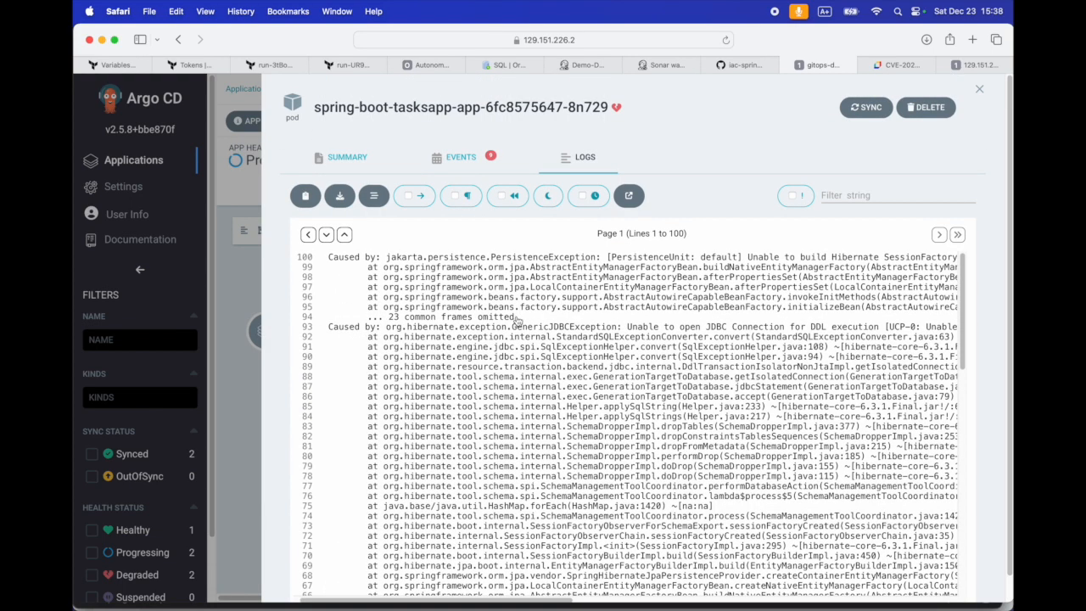
Step: Switch to IntelliJ IDEA and select the docker run command in the Jenkinsfile's "Deploy to container" stage
key(super+Tab)
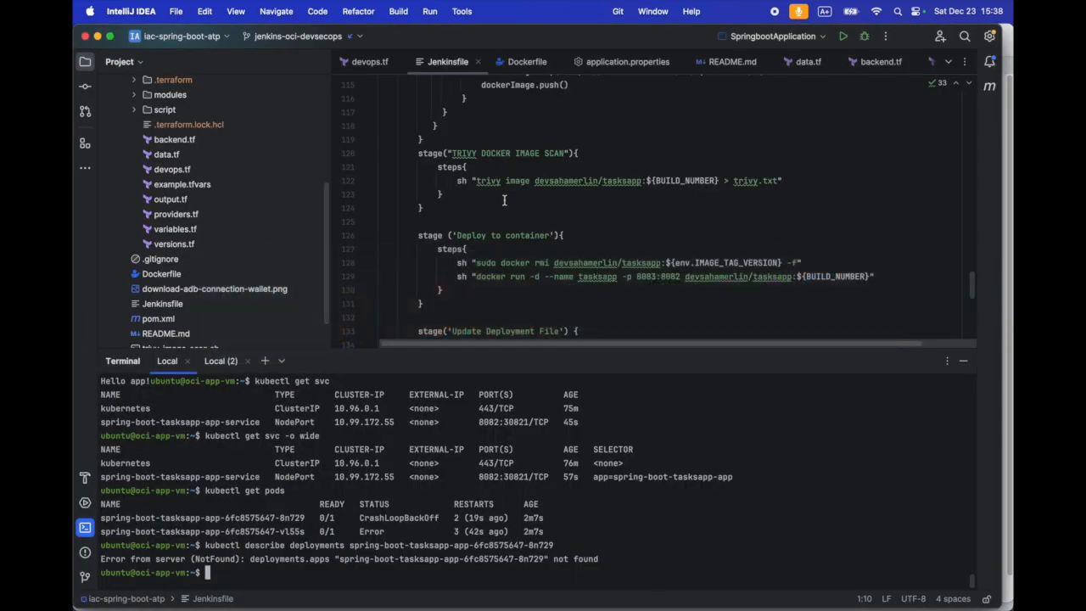
click(447, 57)
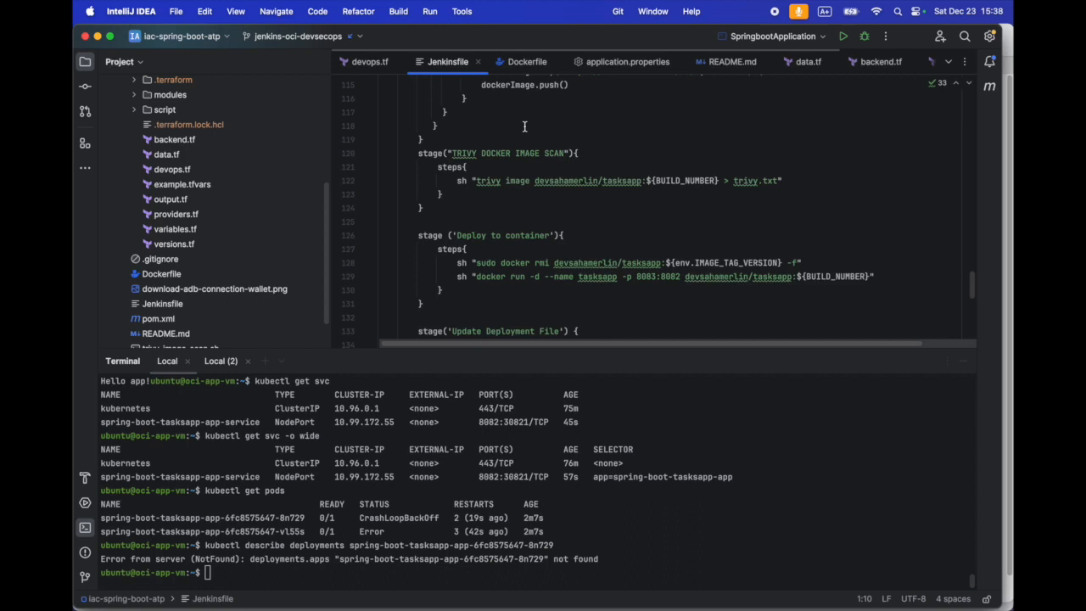
scroll(520, 214, down, 2)
drag(477, 252, 869, 252)
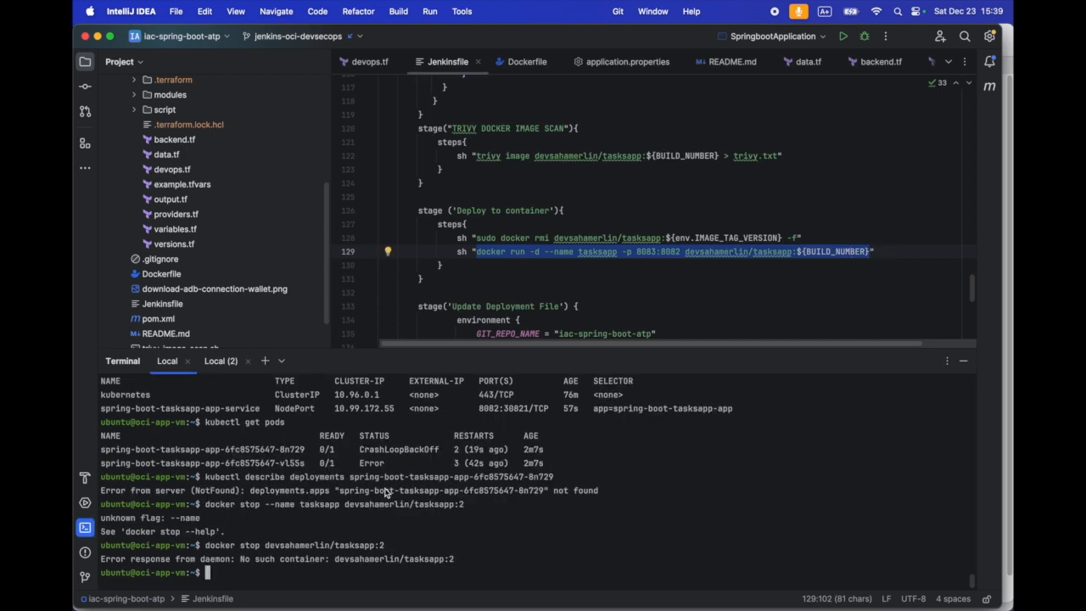
Step: Clear the terminal output with the clear command
text(clear)
key(Return)
Step: Return to Argo CD in Safari and review the pod's stack trace again for the cause of the failure
key(super+Tab)
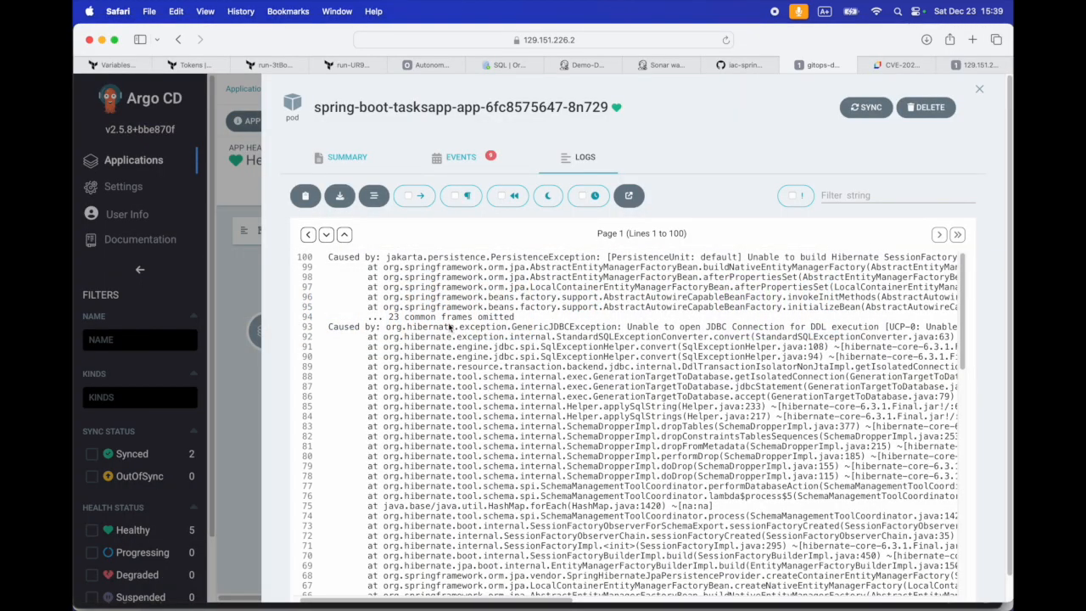
scroll(510, 348, down, 10)
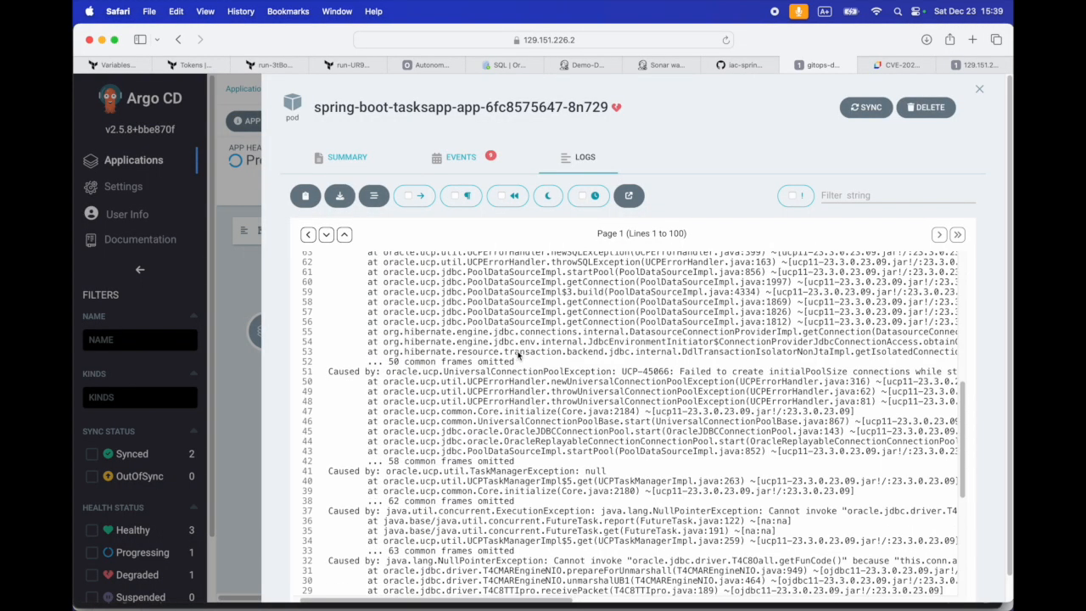
scroll(549, 358, down, 8)
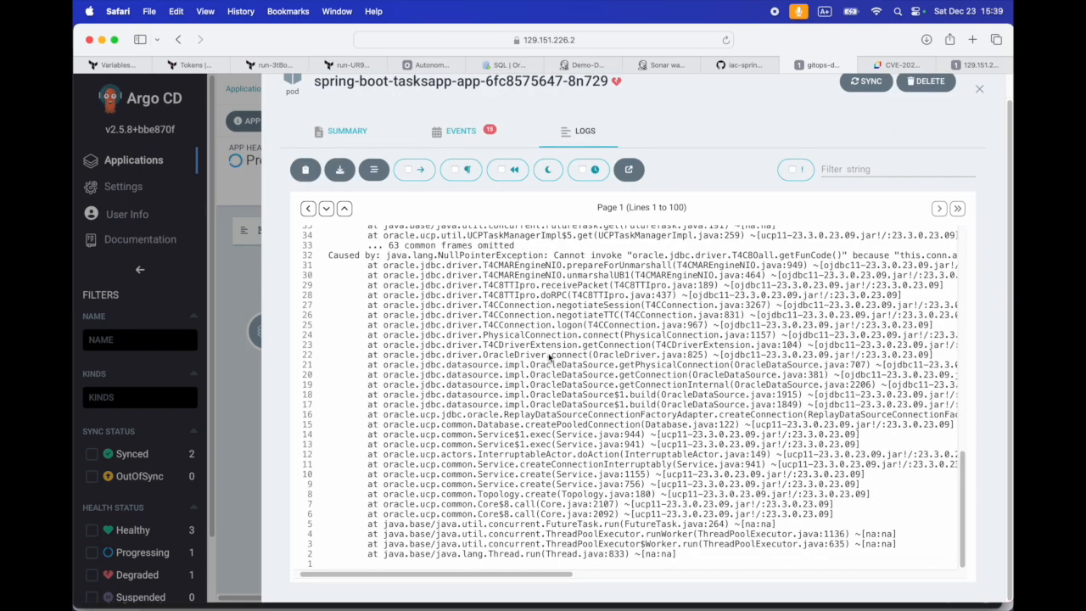
scroll(549, 358, up, 8)
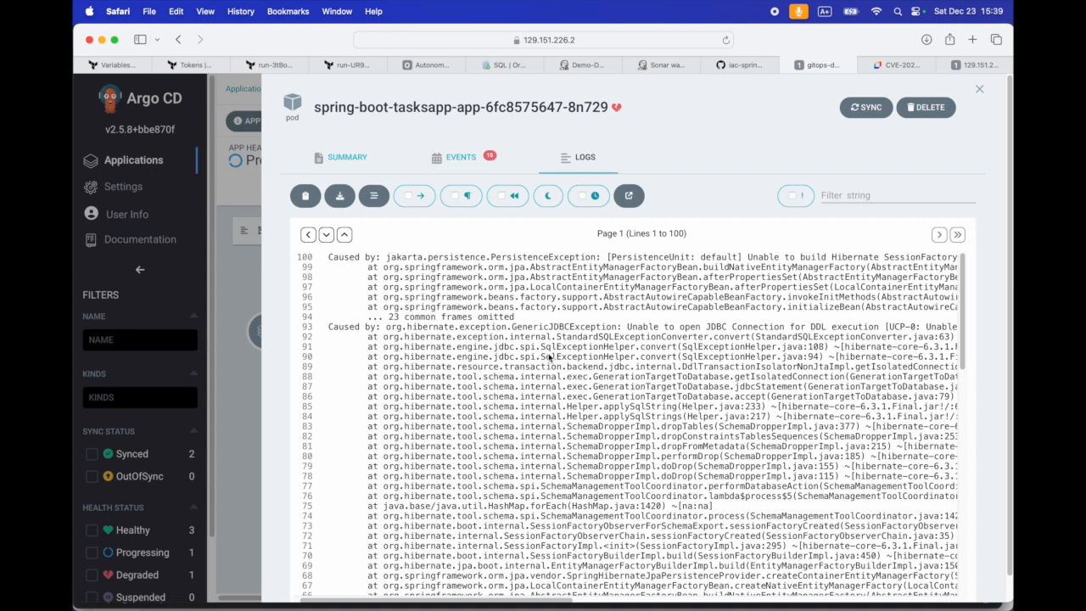
key(super+Tab)
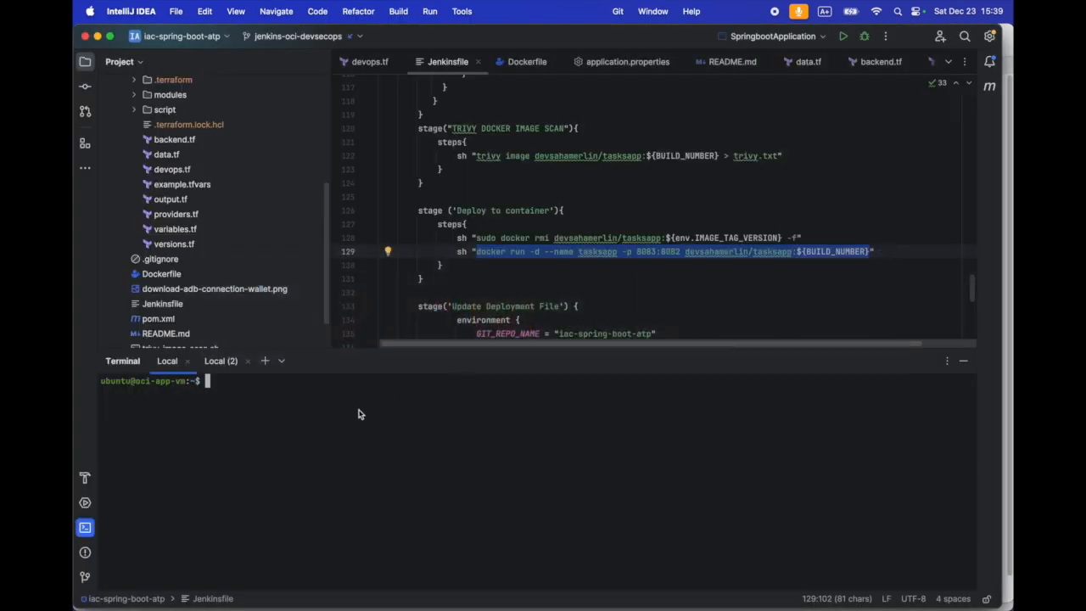
key(super+Tab)
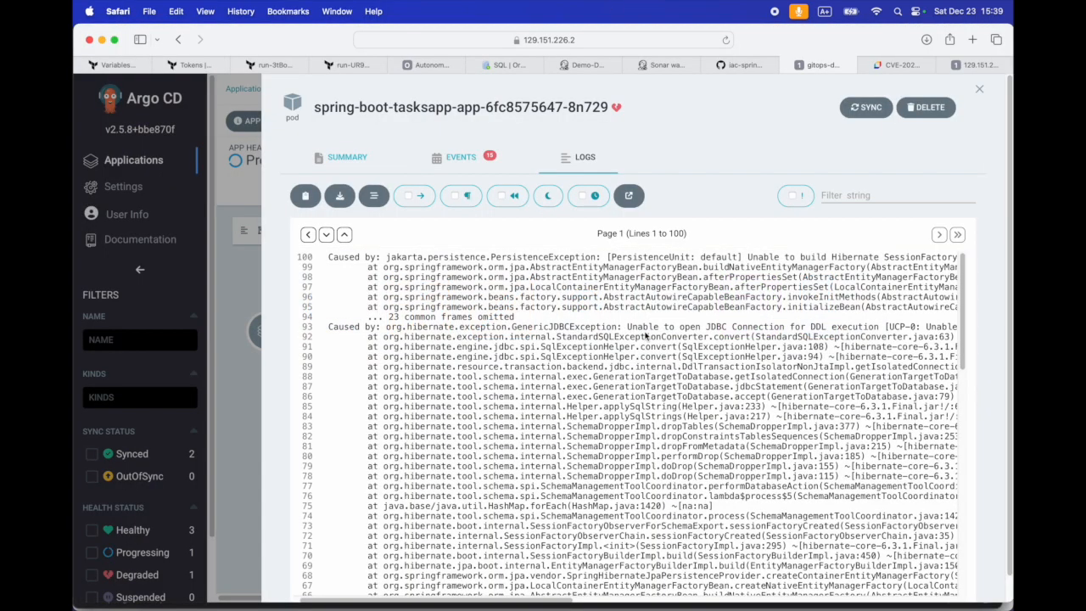
Step: Switch to the IntelliJ IDEA terminal and list the running Docker containers with "sudo docker ps"
key(super+Tab)
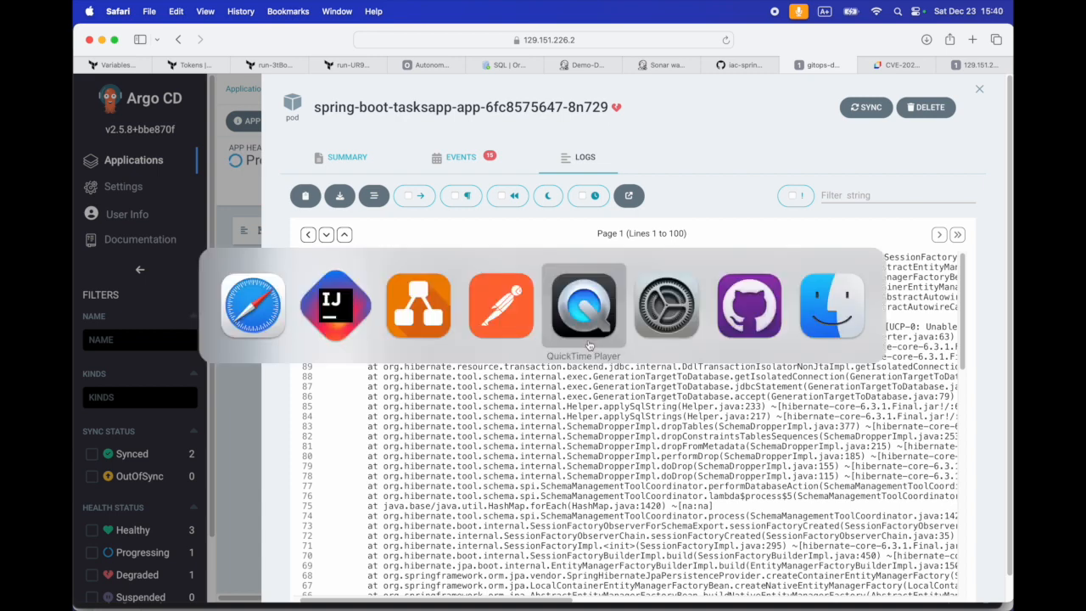
click(358, 320)
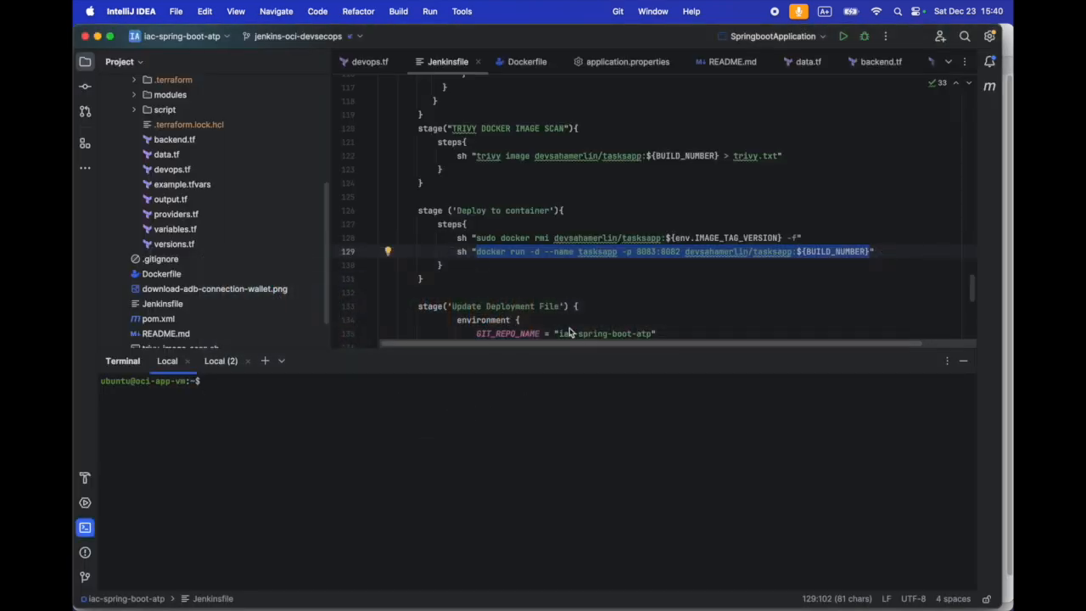
text(sudo dk)
key(BackSpace)
text(p)
key(BackSpace)
text(ocker ps)
key(Return)
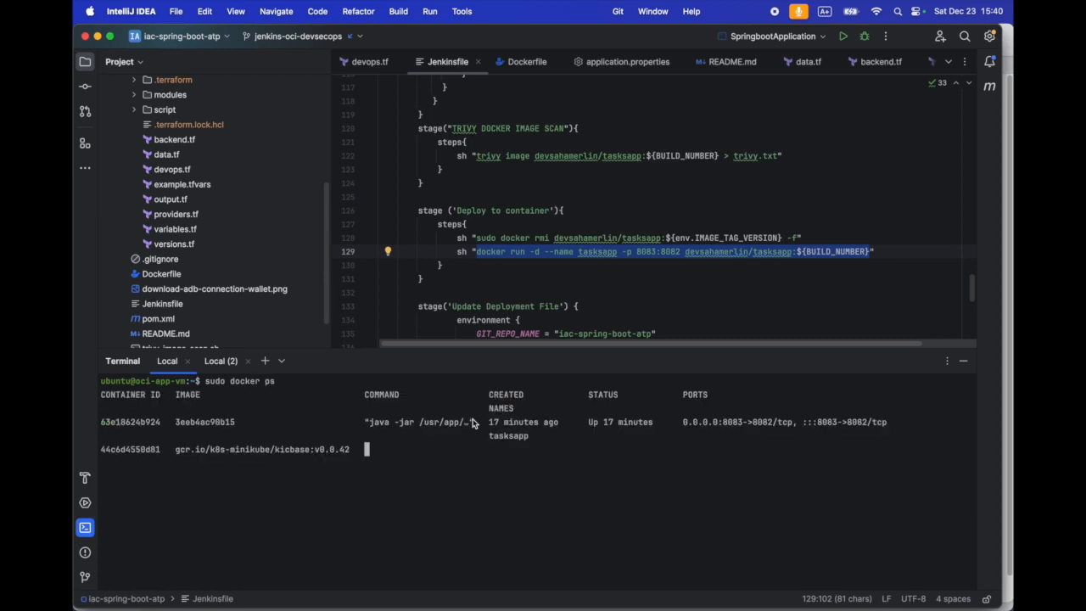
Step: Stop the tasksapp container by its container ID using "sudo docker stop 63e18624b924"
double_click(131, 424)
key(super+c)
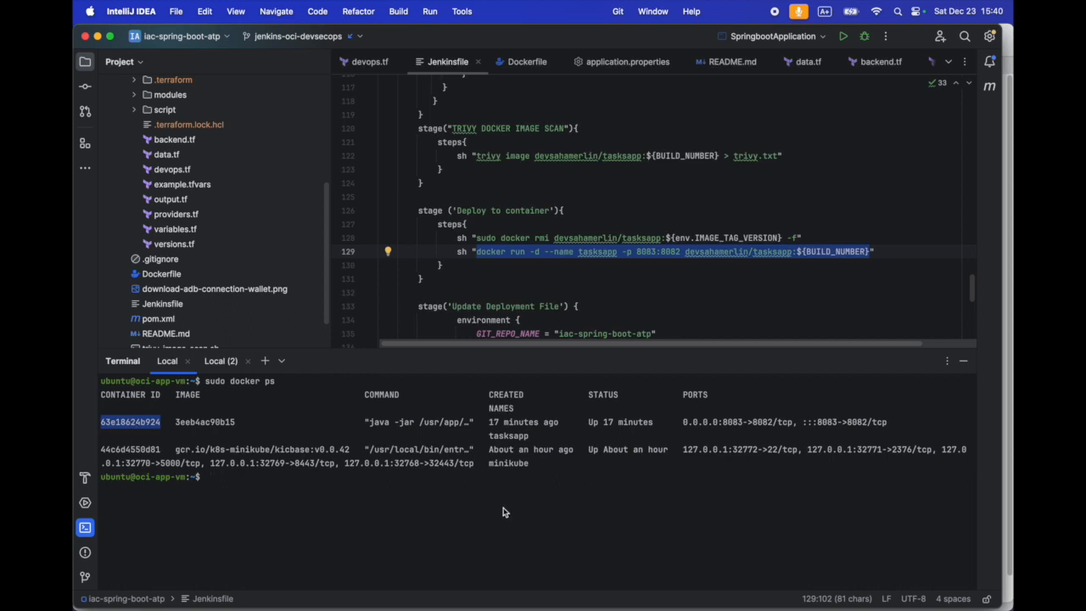
text(sudo docker stop)
key(super+v)
key(Return)
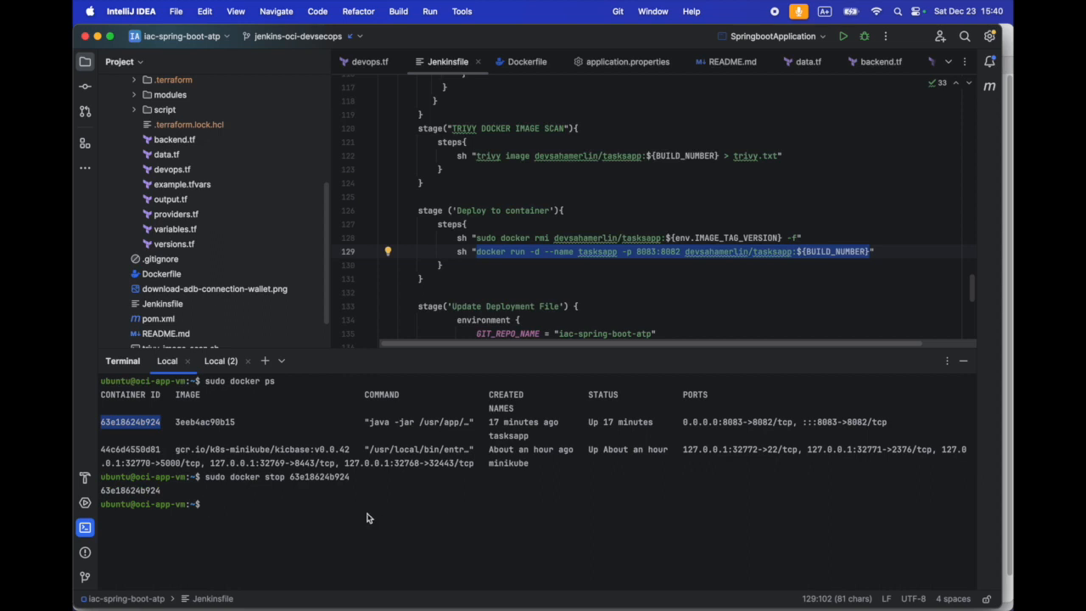
Step: Rerun "sudo docker ps" to check the remaining containers and switch back to the pod's logs in Argo CD
key(Up)
key(Up)
key(Return)
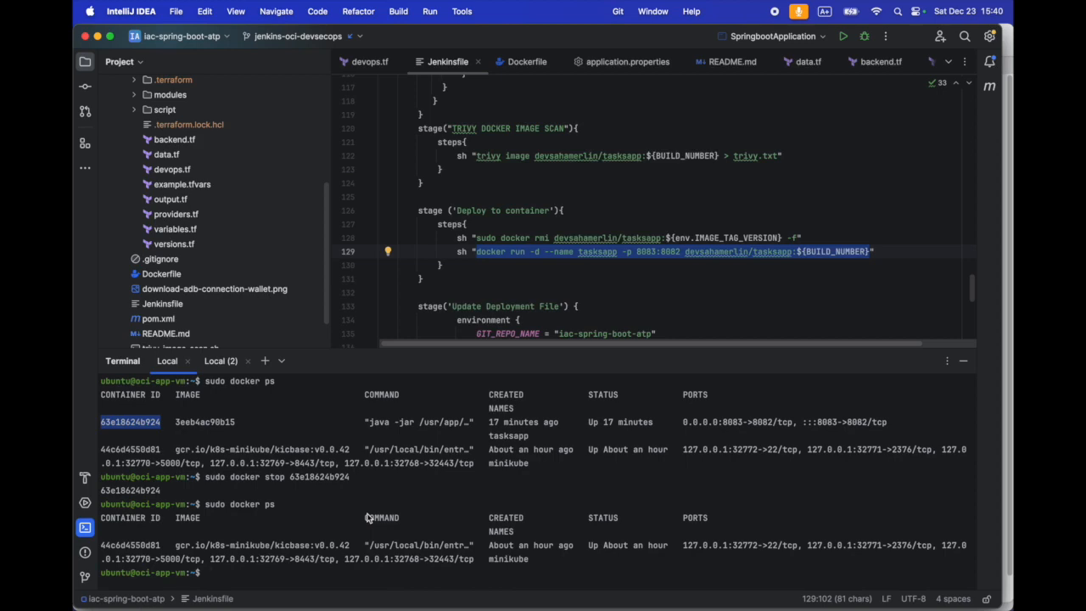
key(super+Tab)
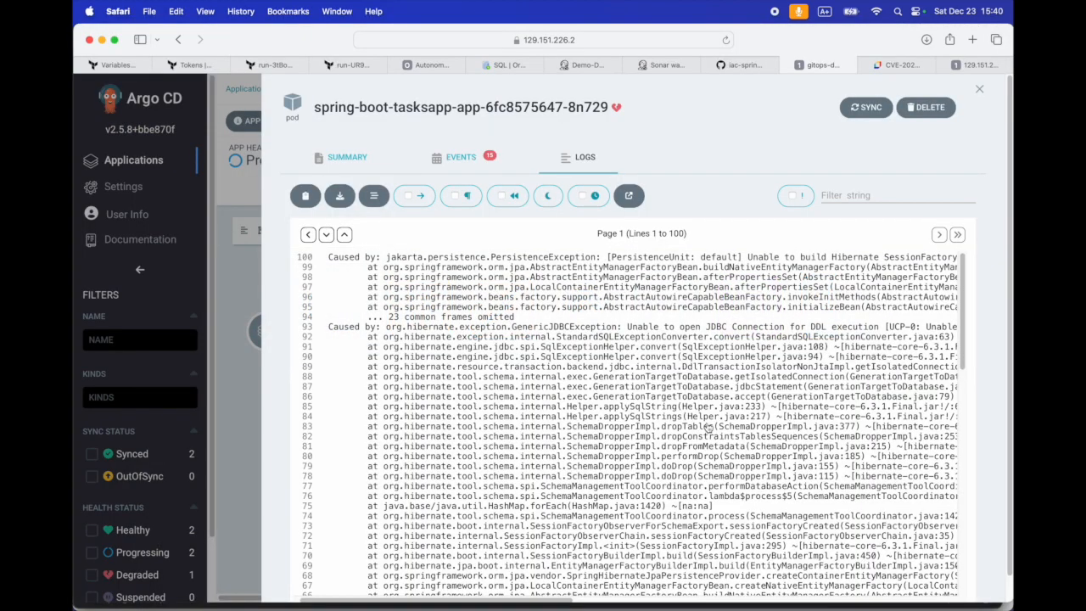
Step: Open the healthy pod ending in vl55s, check its events, and synchronize the application from revision jenkins-oci-devsecops
click(865, 107)
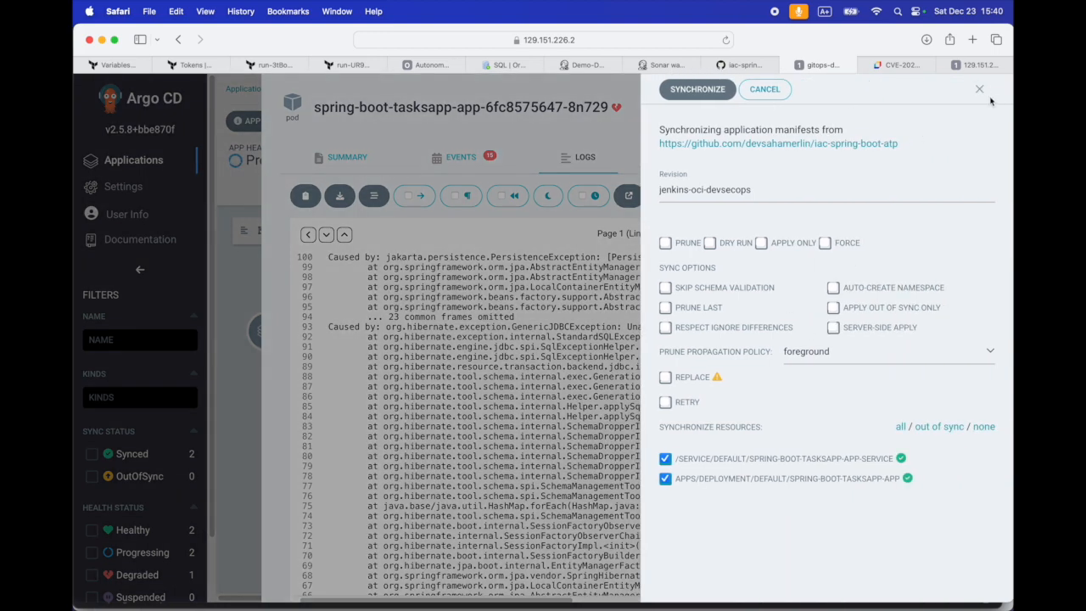
click(980, 89)
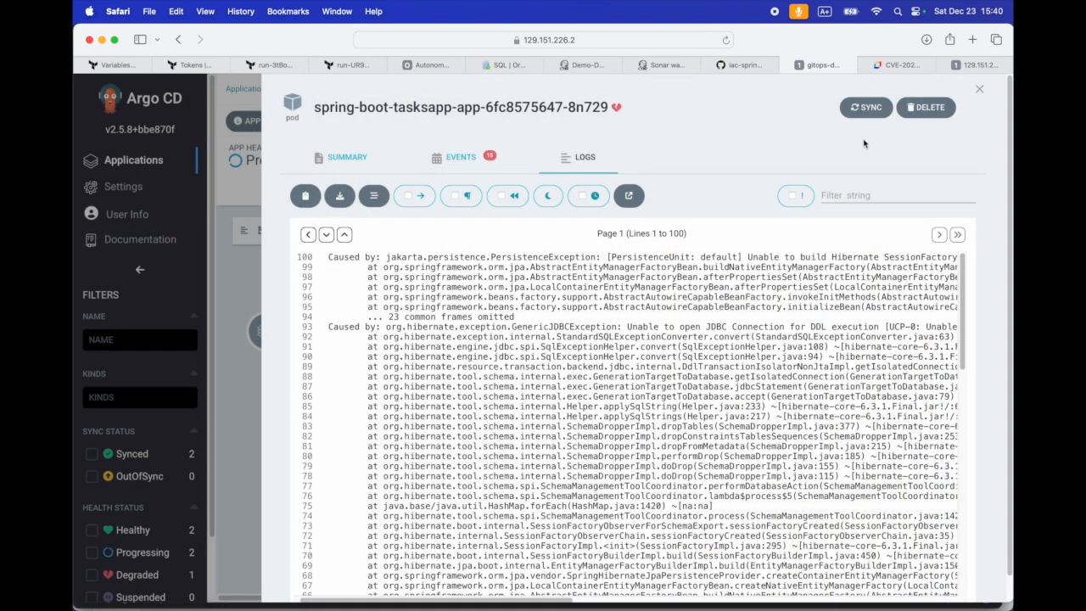
click(980, 90)
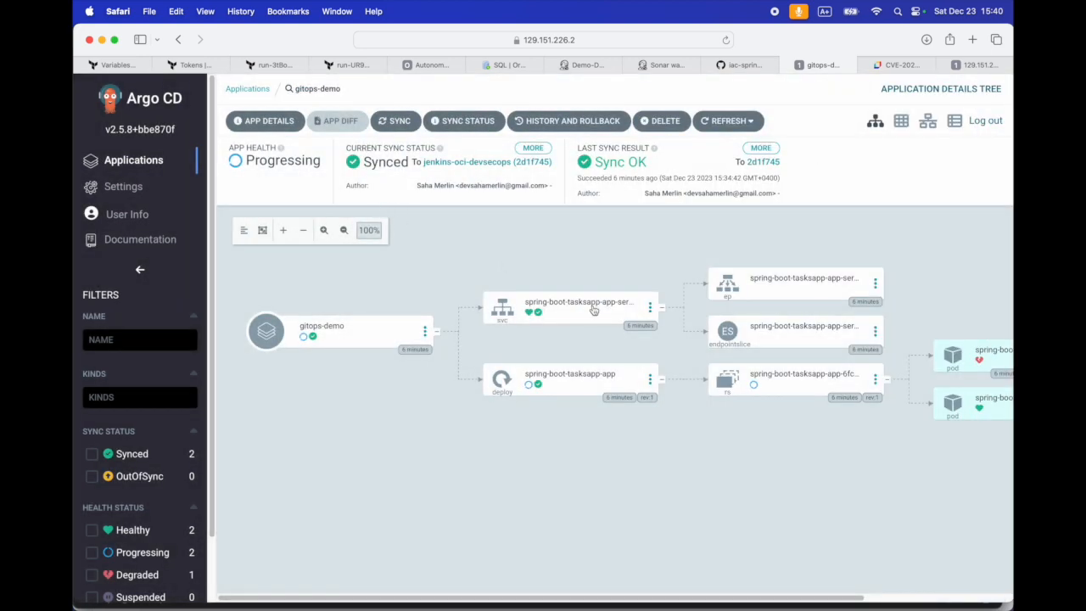
click(990, 410)
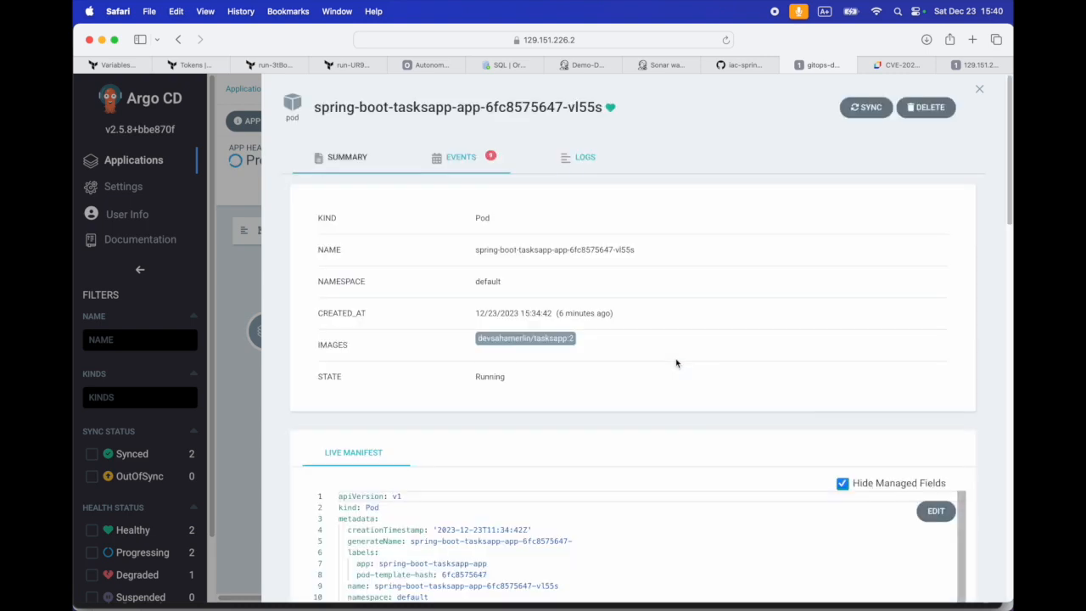
click(469, 161)
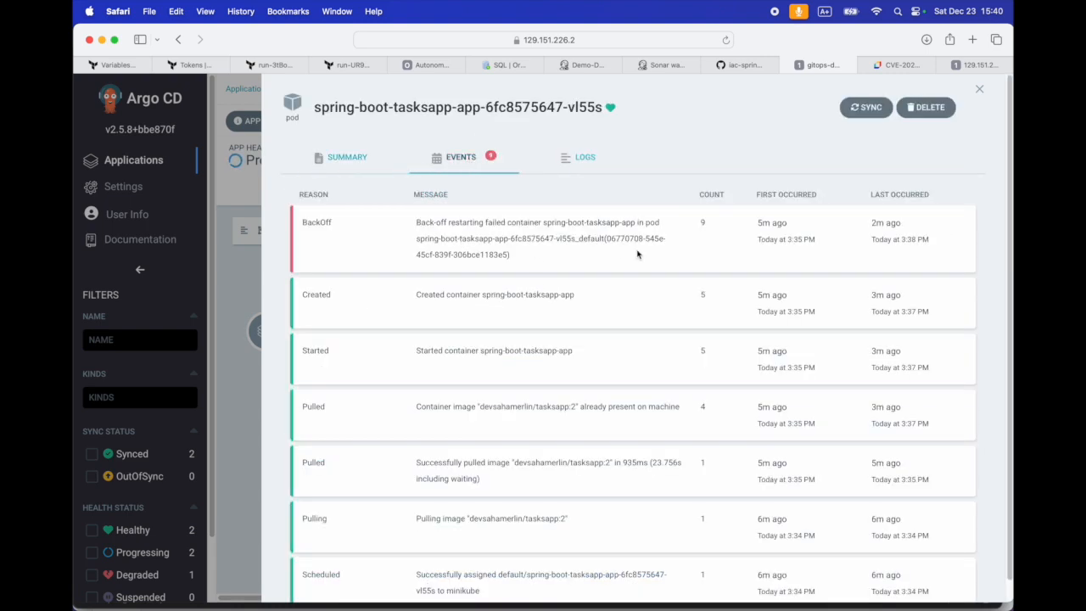
click(862, 109)
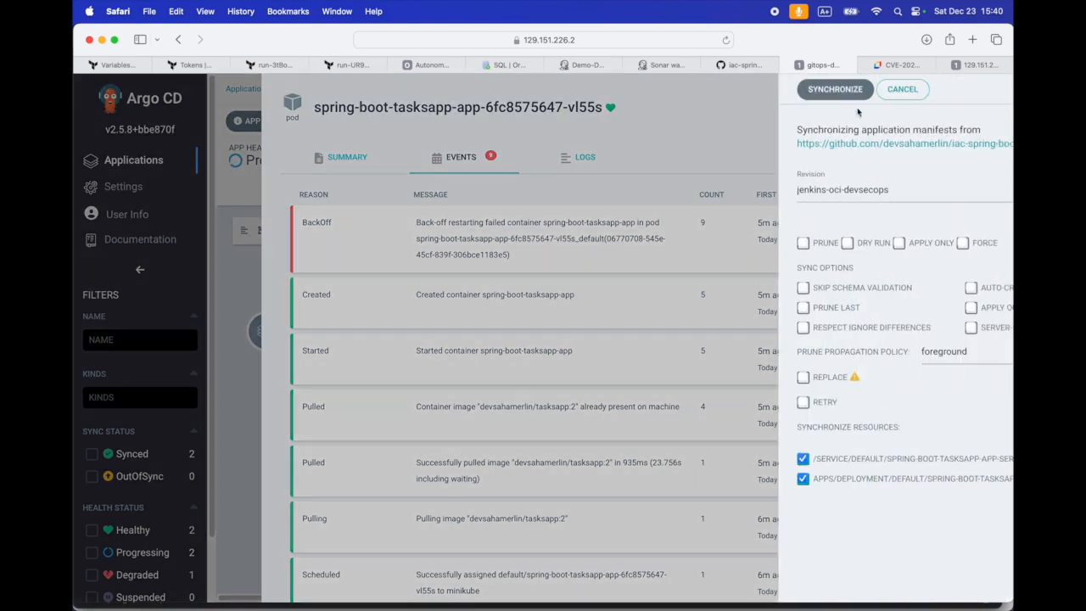
click(705, 90)
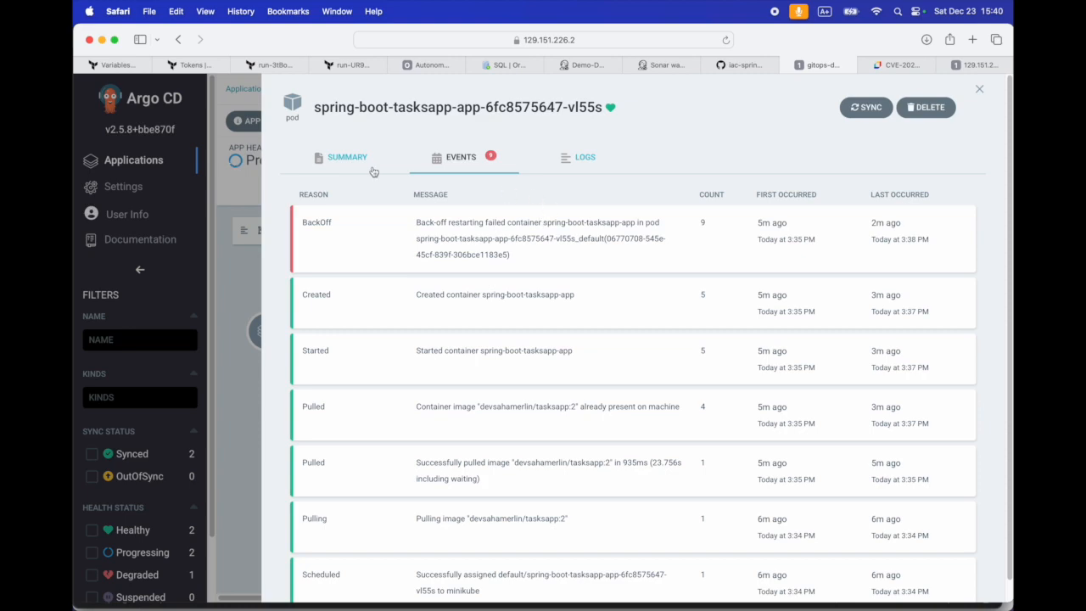
Step: Review the logs of the pod ending in vl55s from the Spring Boot startup through the connection pool warnings
click(587, 160)
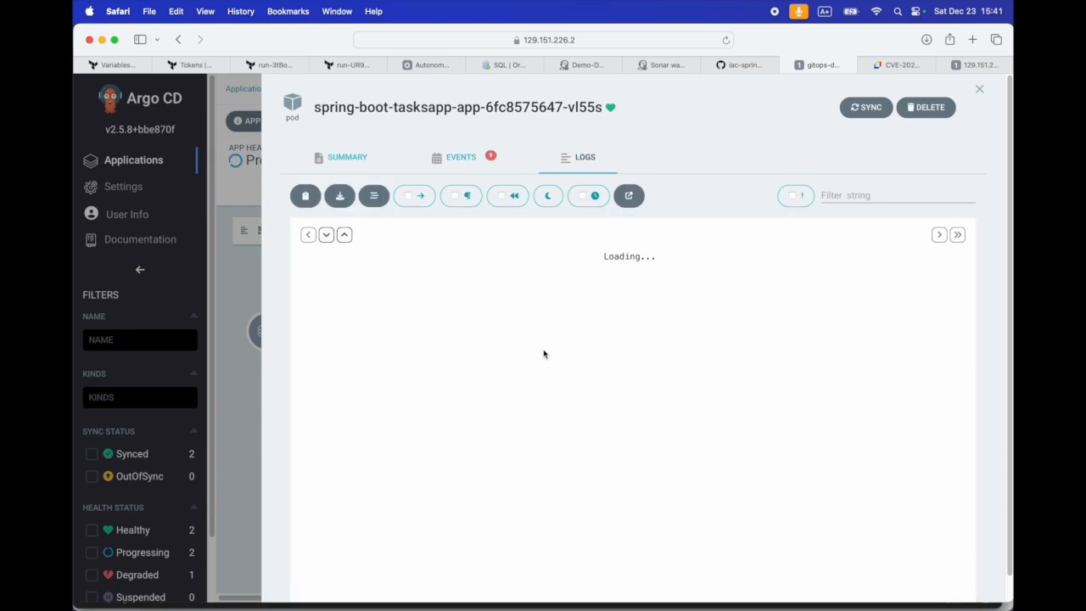
scroll(594, 363, down, 5)
scroll(595, 363, down, 5)
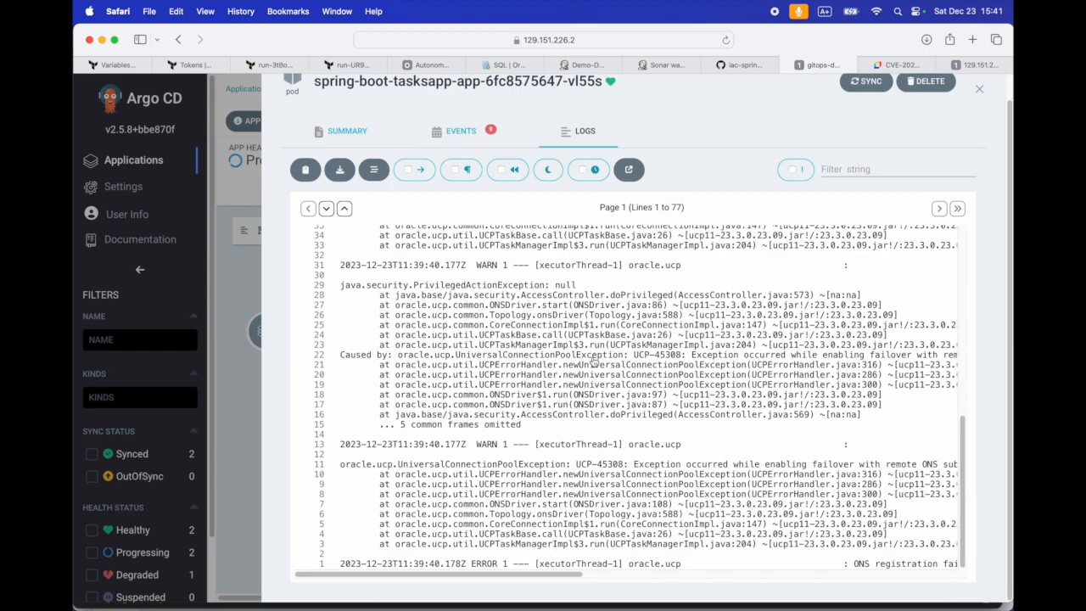
drag(453, 577, 461, 529)
scroll(567, 384, up, 10)
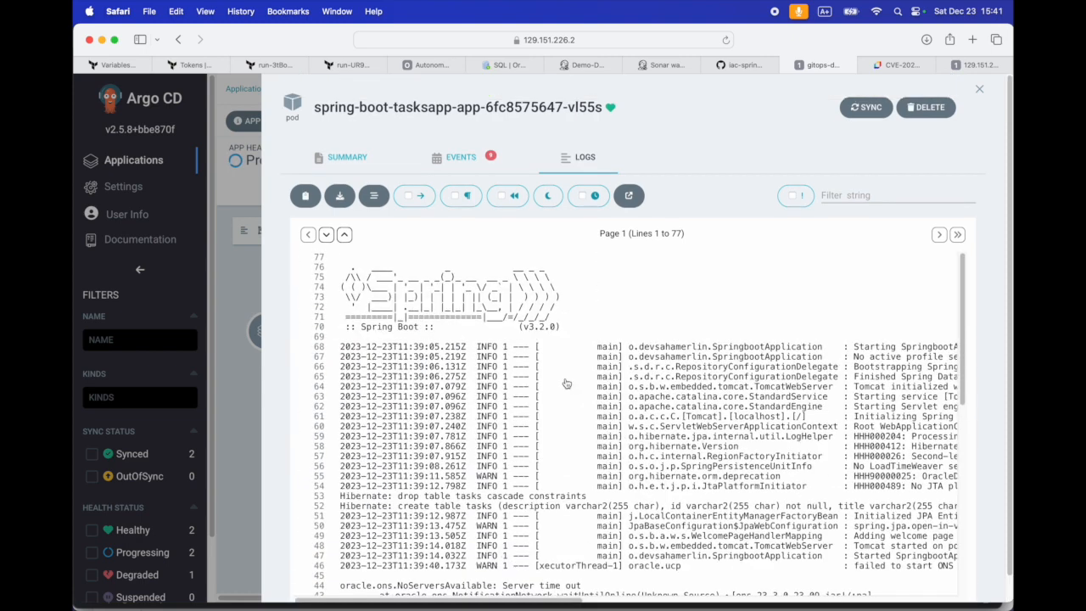
Step: Open the logs of the failing pod ending in 8n729 and synchronize the application manifests from there
click(240, 189)
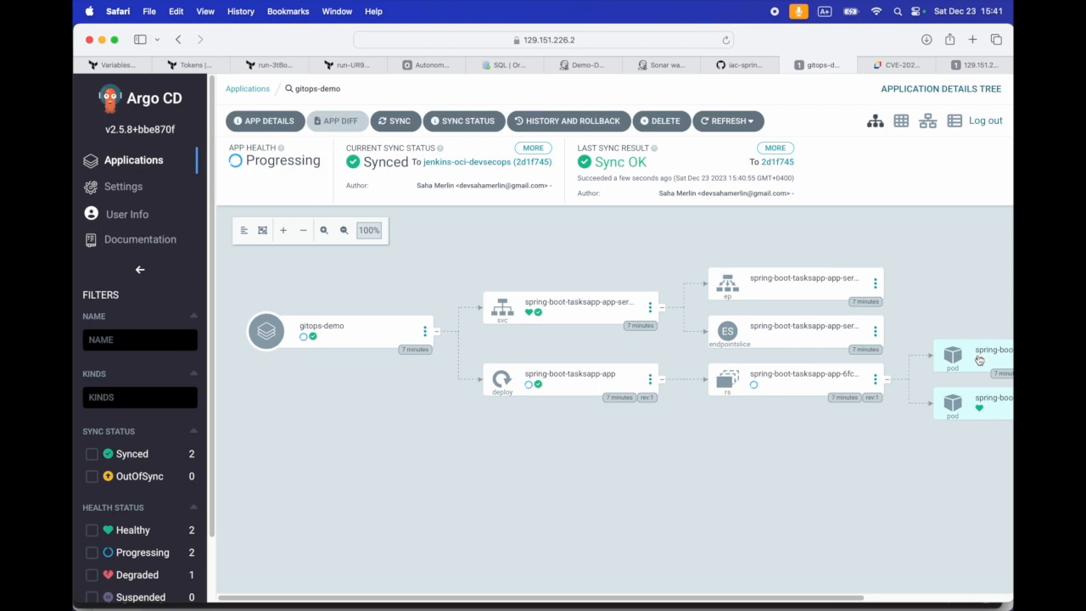
click(979, 360)
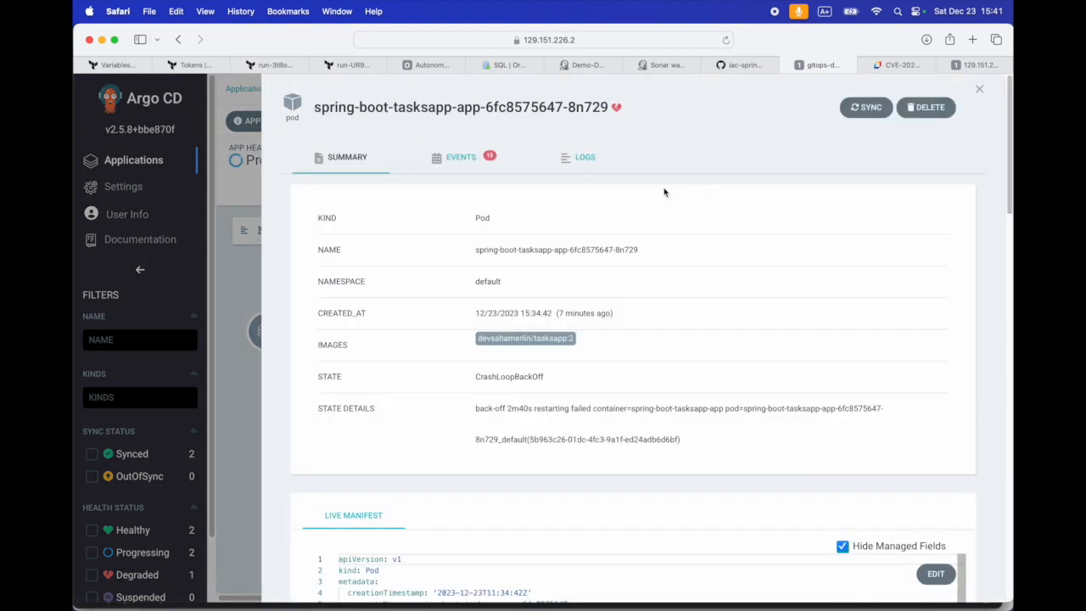
click(594, 160)
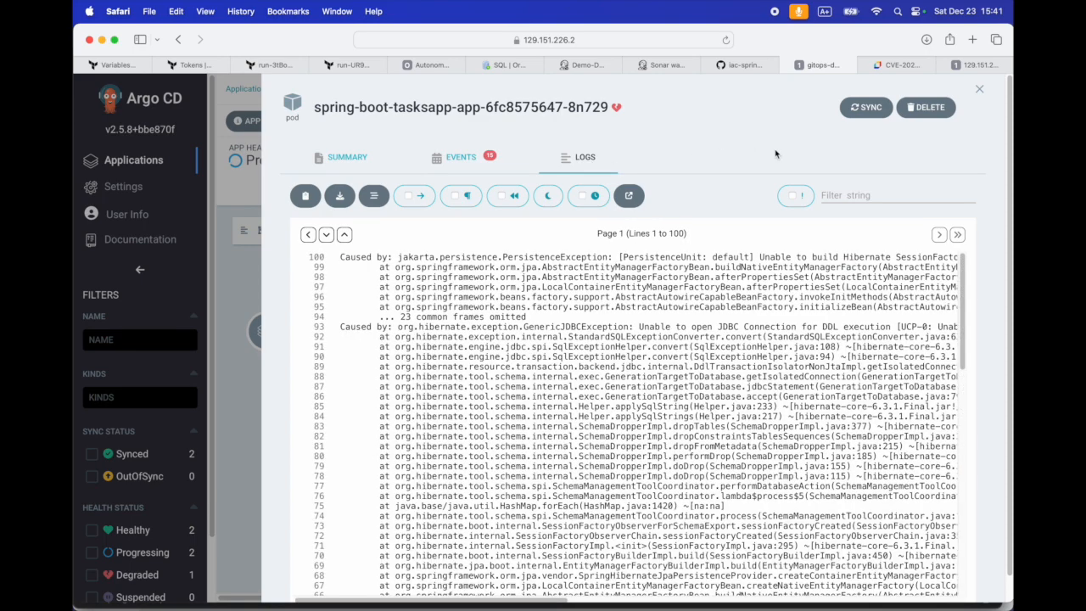
click(866, 107)
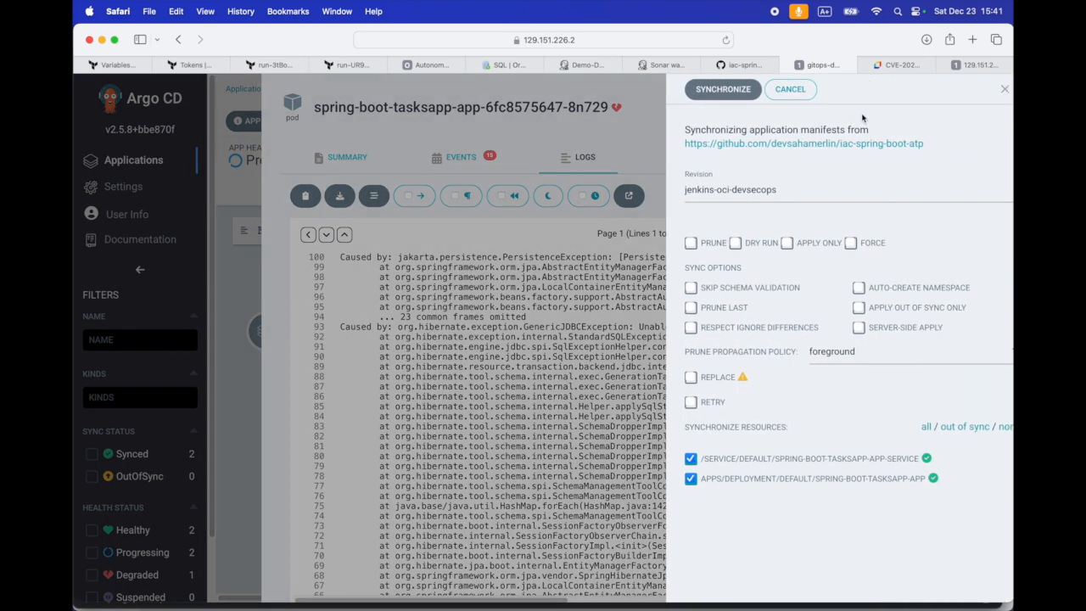
click(701, 93)
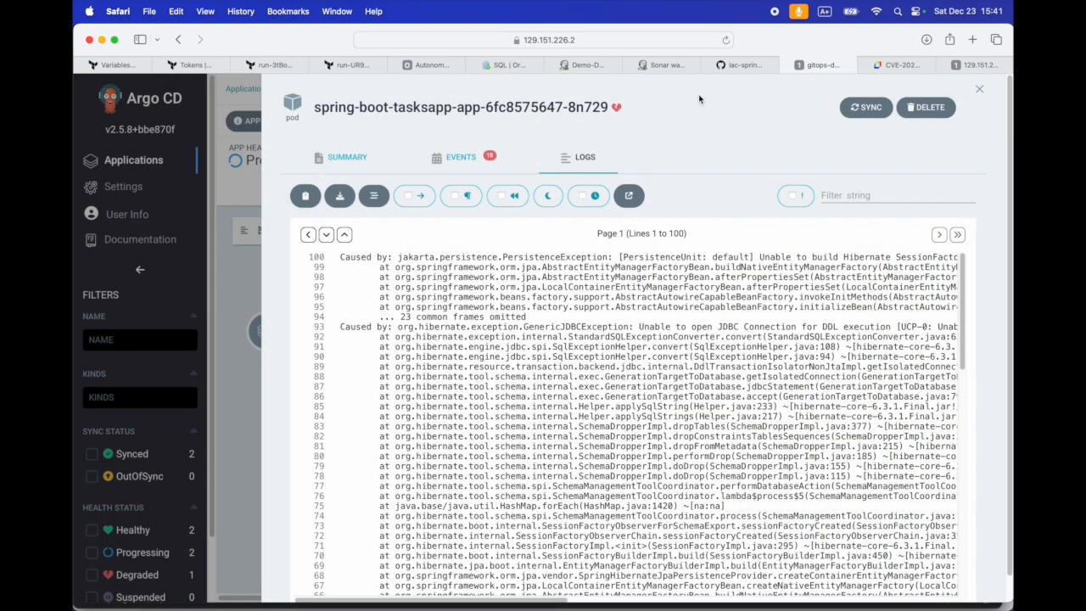
Step: Check the failing pod's events and reread its log for the exceptions behind the crash
click(462, 161)
click(580, 164)
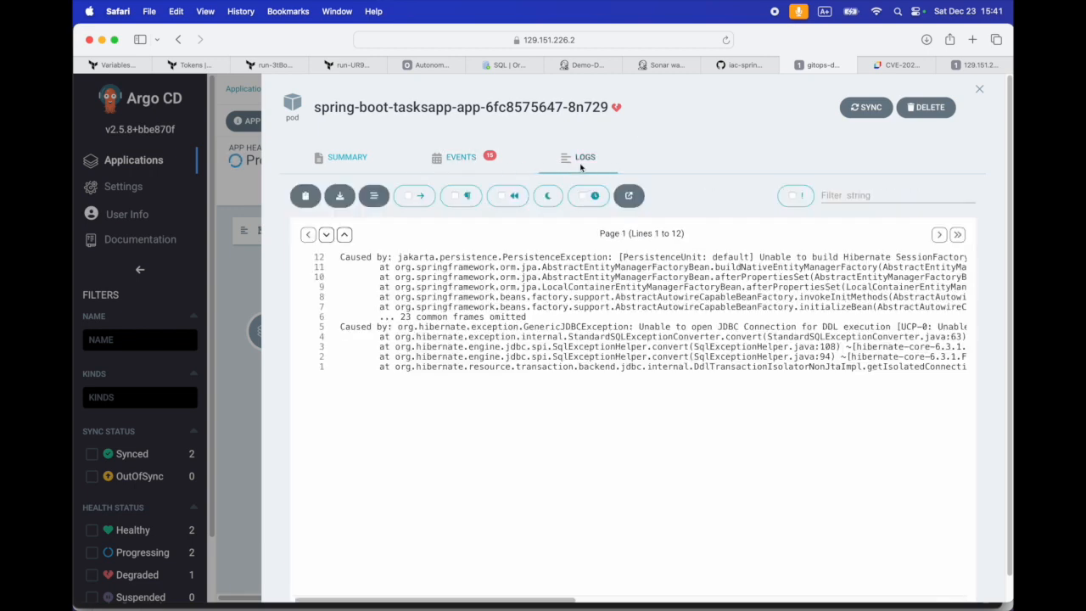
scroll(635, 366, down, 9)
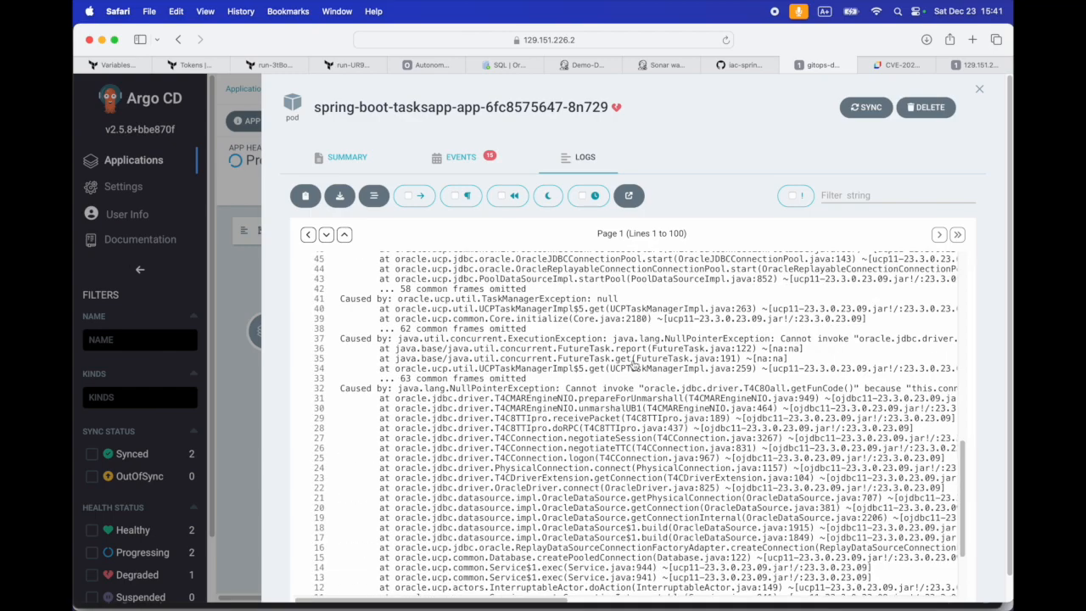
scroll(635, 366, up, 9)
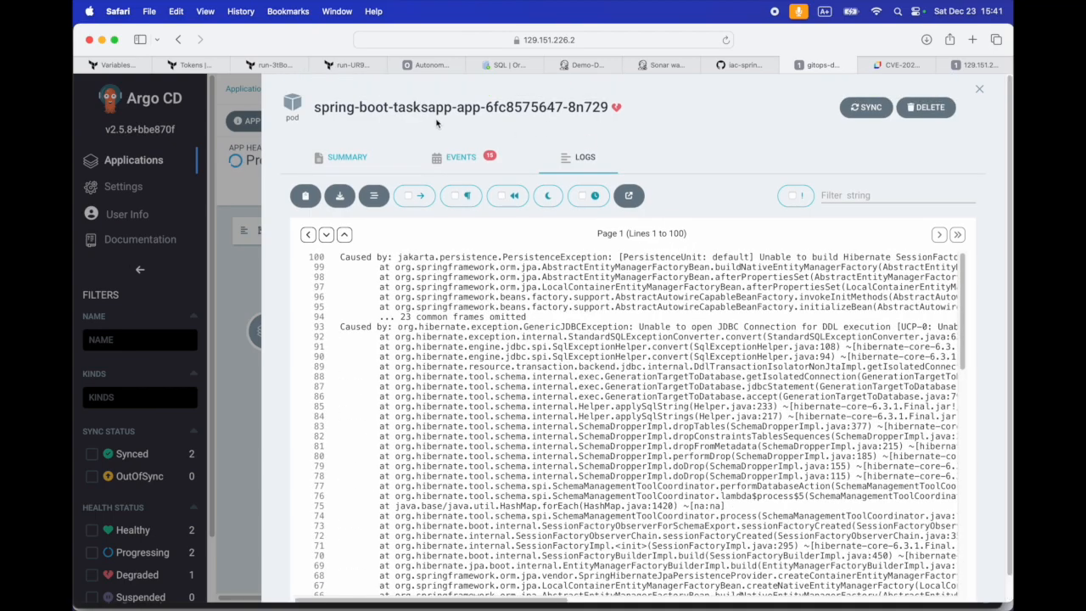
Step: Return to the gitops-demo resource tree and synchronize the whole application
click(243, 173)
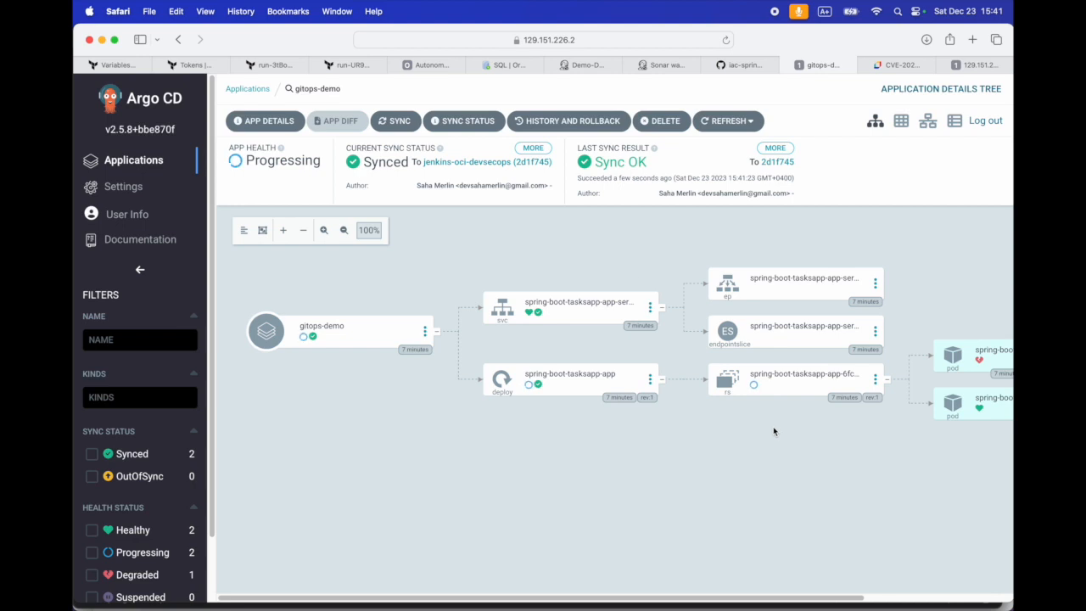
click(392, 121)
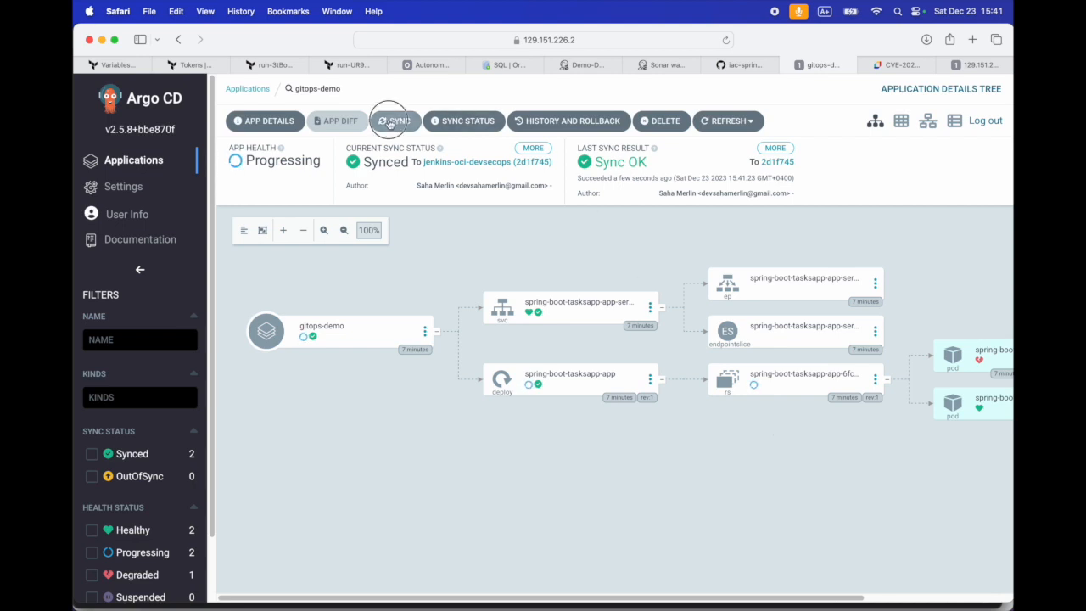
click(693, 90)
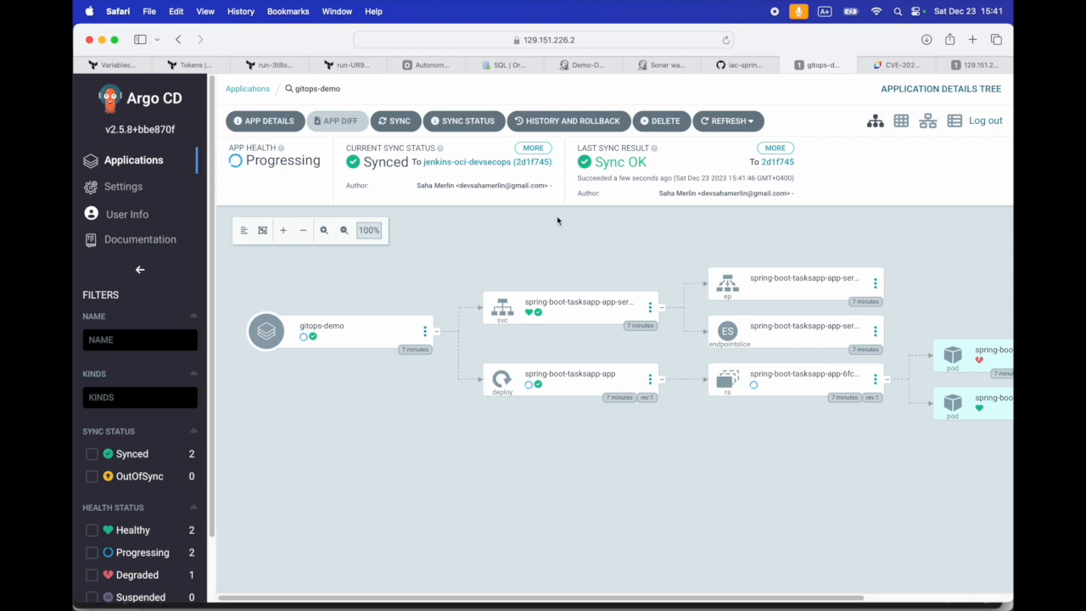
drag(589, 597, 551, 574)
Step: Switch to the IntelliJ IDEA terminal and list the Kubernetes services with "kubectl get svc"
key(super+Tab)
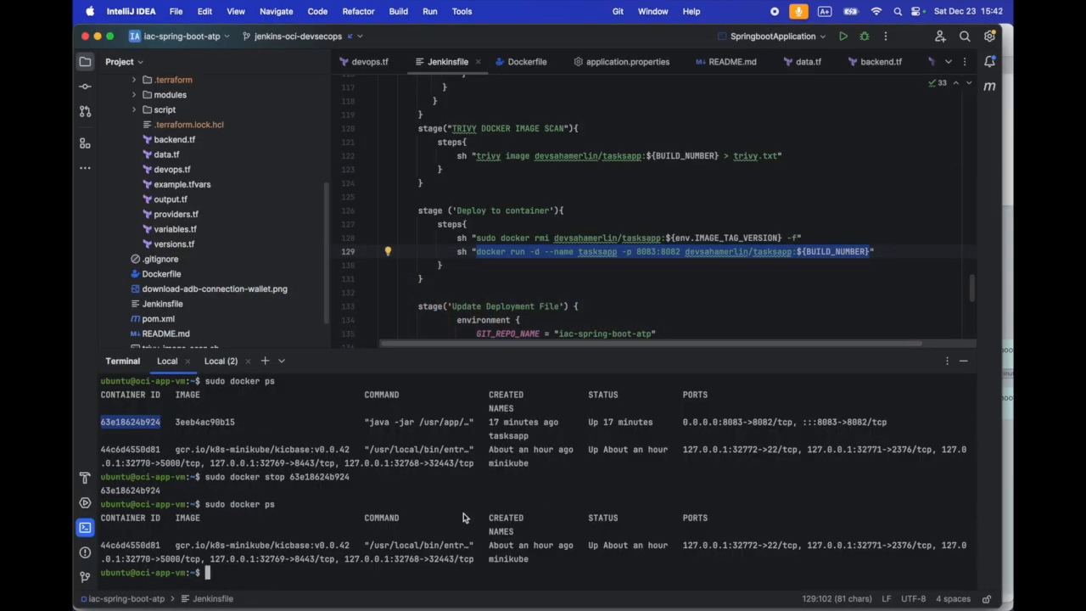
text(kubectl get pods)
key(BackSpace)
key(BackSpace)
key(BackSpace)
key(BackSpace)
text(sv)
key(Return)
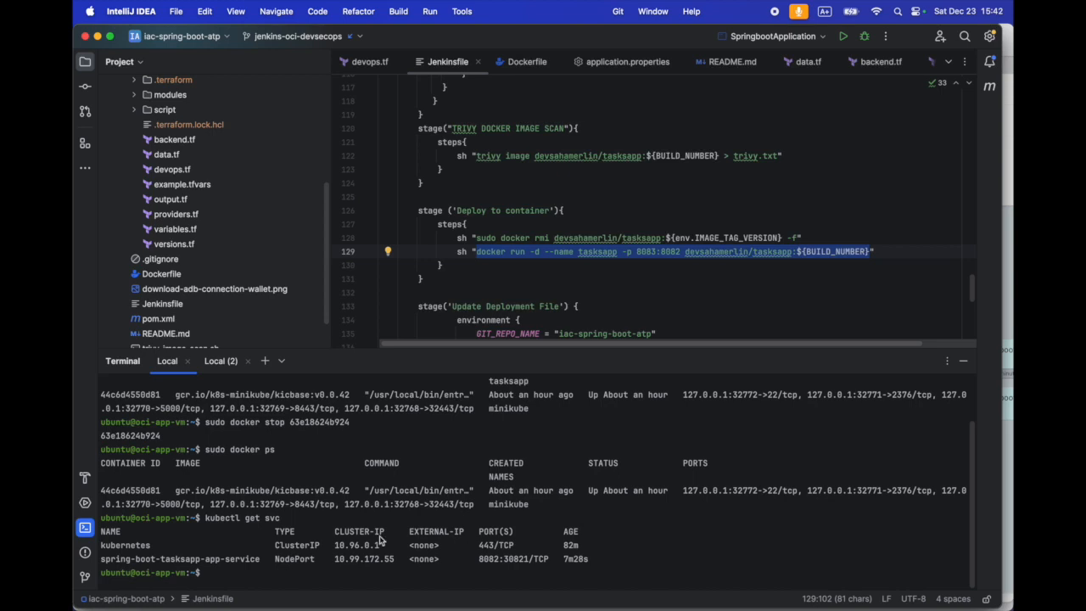
Step: List the Kubernetes pods with "kubectl get pods" to check their status
scroll(320, 530, up, 2)
scroll(320, 531, down, 2)
key(Up)
key(BackSpace)
key(BackSpace)
key(BackSpace)
text(pod)
key(Return)
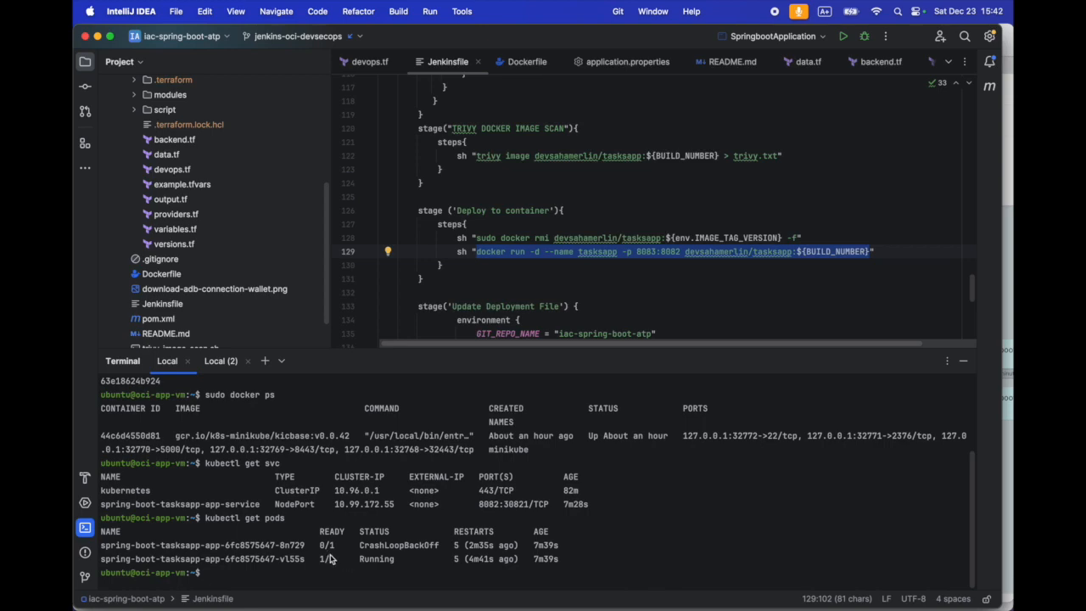
Step: Check the pods' health in the Argo CD resource tree in Safari and rerun "kubectl get pods" in the IntelliJ IDEA terminal
key(super+Tab)
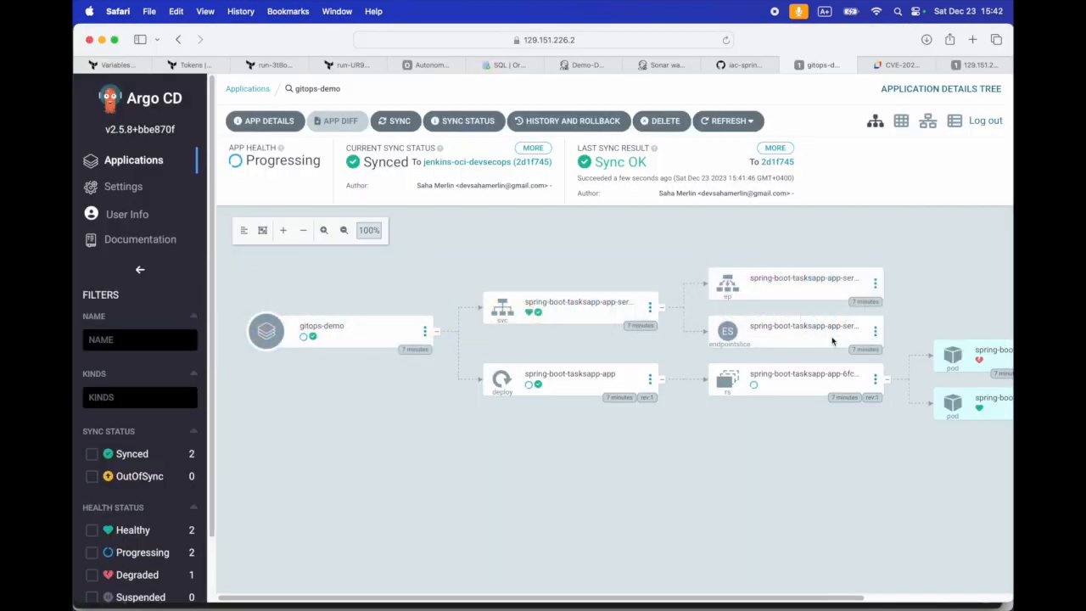
drag(769, 599, 940, 596)
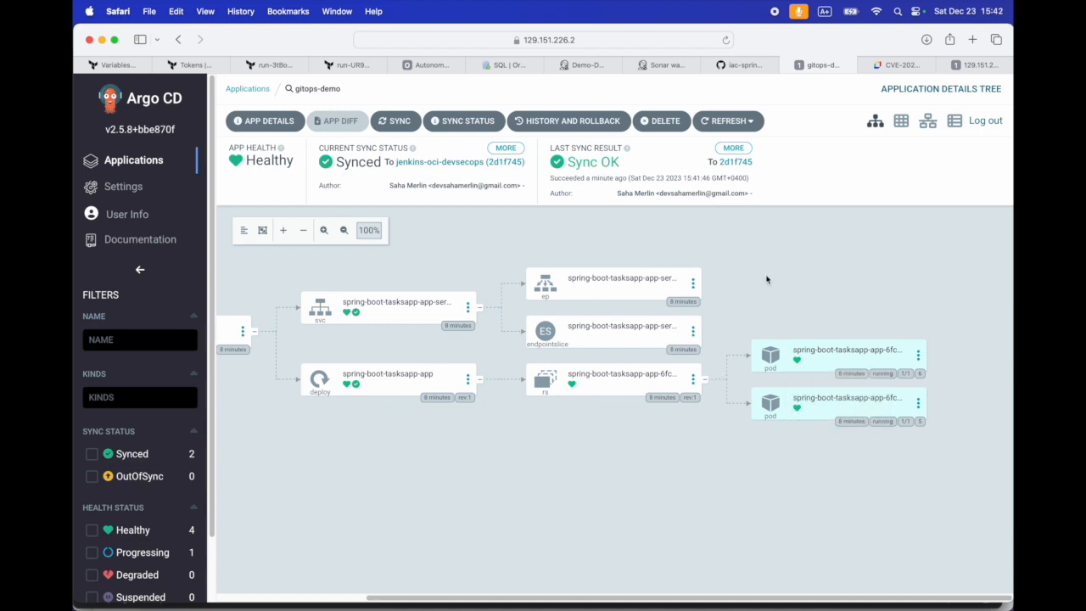
key(super+Tab)
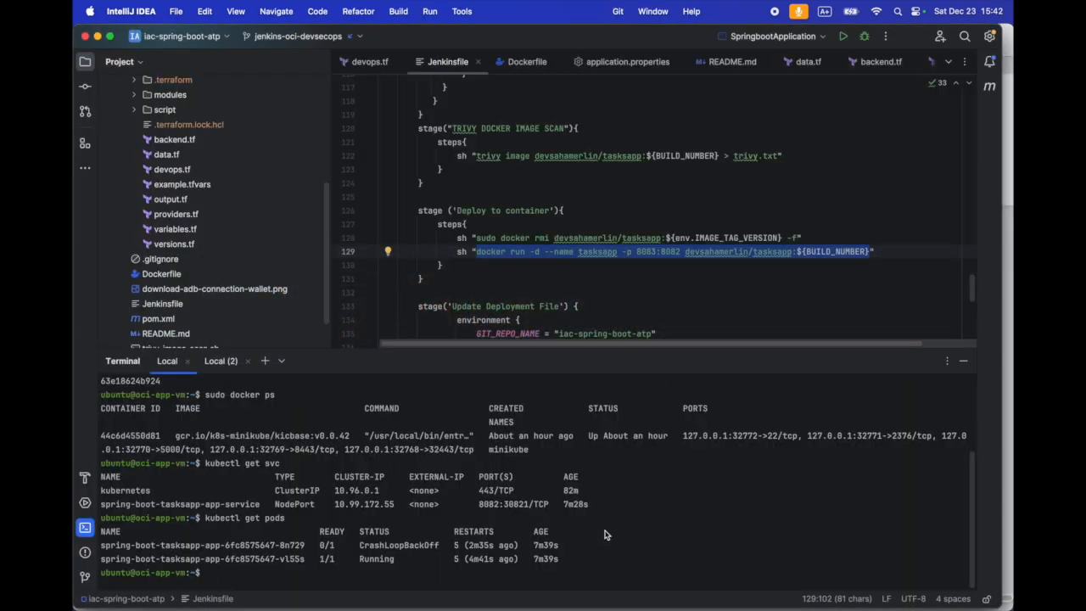
key(Up)
key(Return)
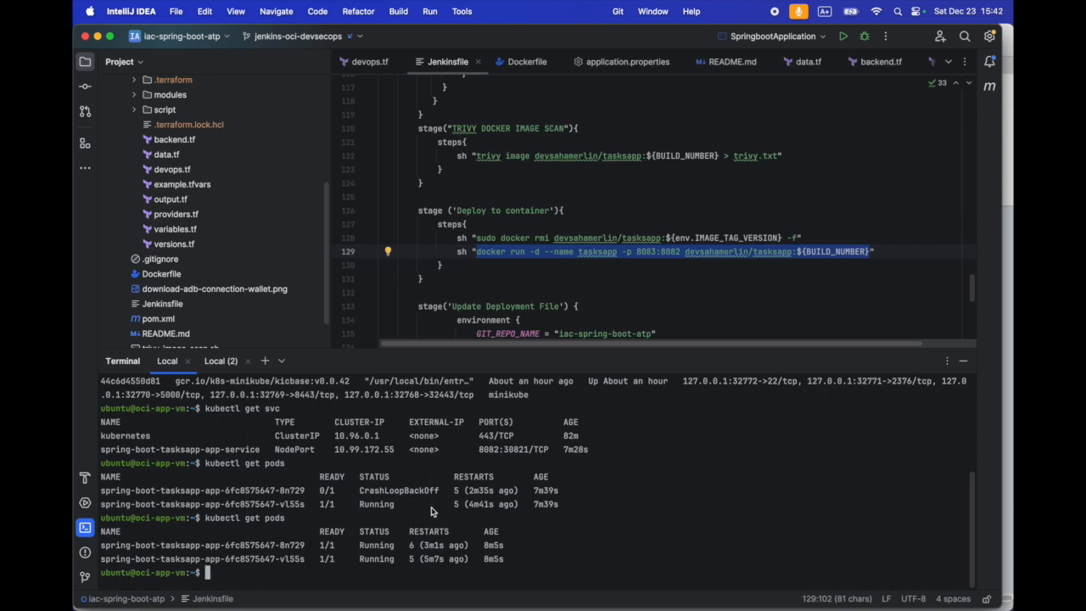
Step: List the Kubernetes services with extended details using "kubectl get svc -o wide"
key(Up)
key(BackSpace)
key(BackSpace)
key(BackSpace)
key(BackSpace)
text(svc -o wide)
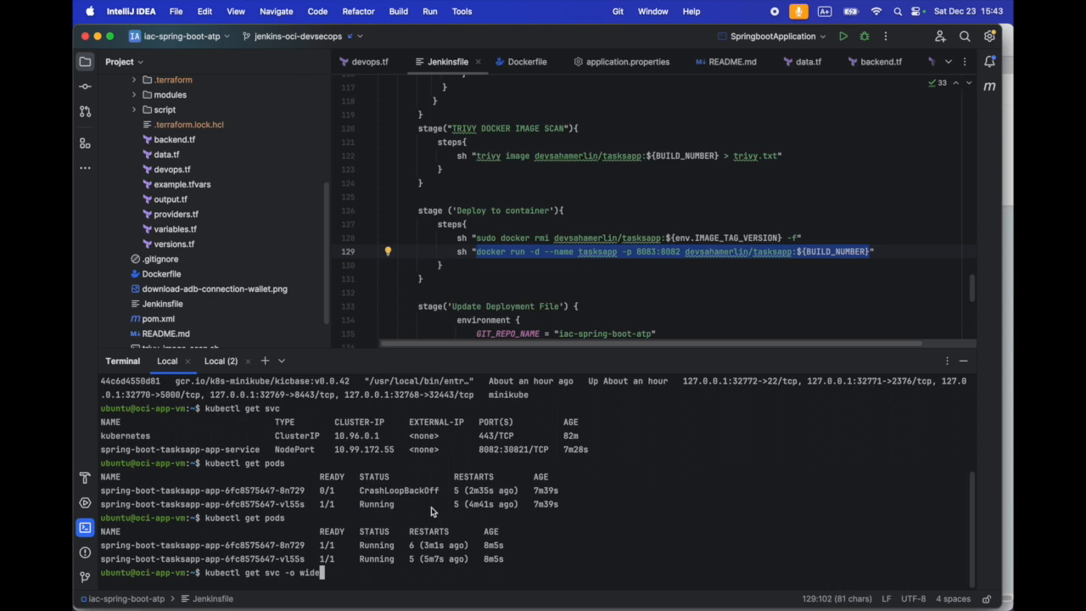
key(Return)
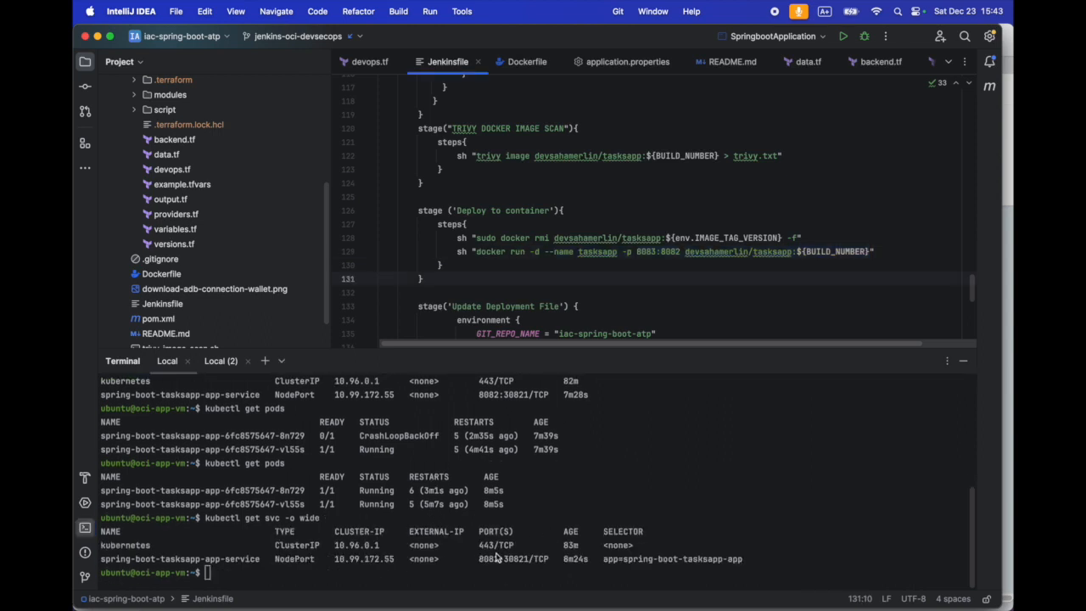
Step: Find the tasks app service's port in the terminal and try to open 129.151.226.2:8082 in Safari's Hello app tab
click(486, 561)
double_click(489, 561)
key(super+Tab)
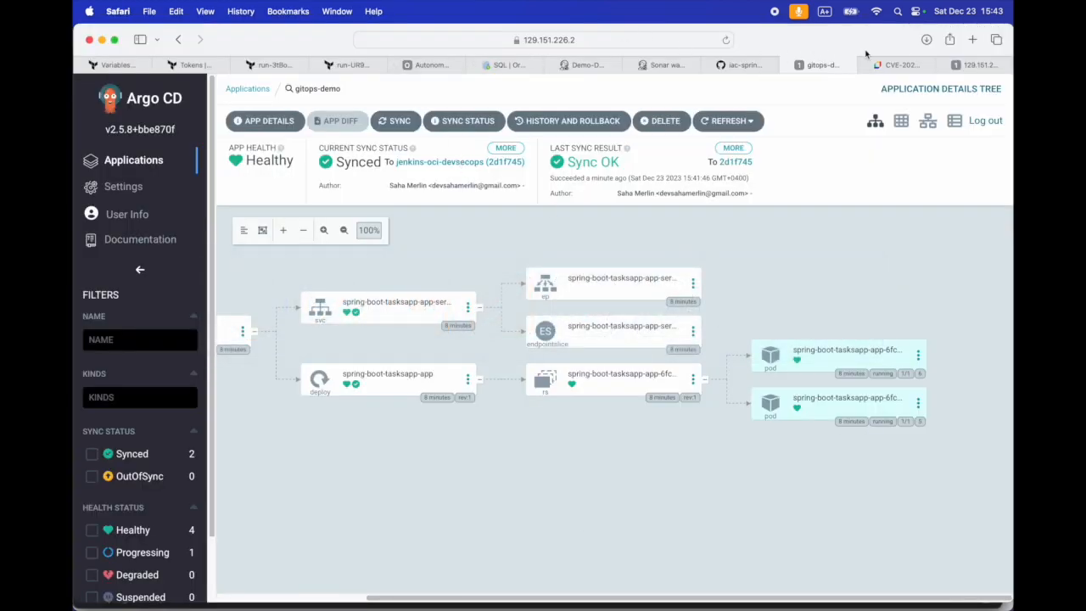
click(904, 66)
click(978, 65)
click(632, 40)
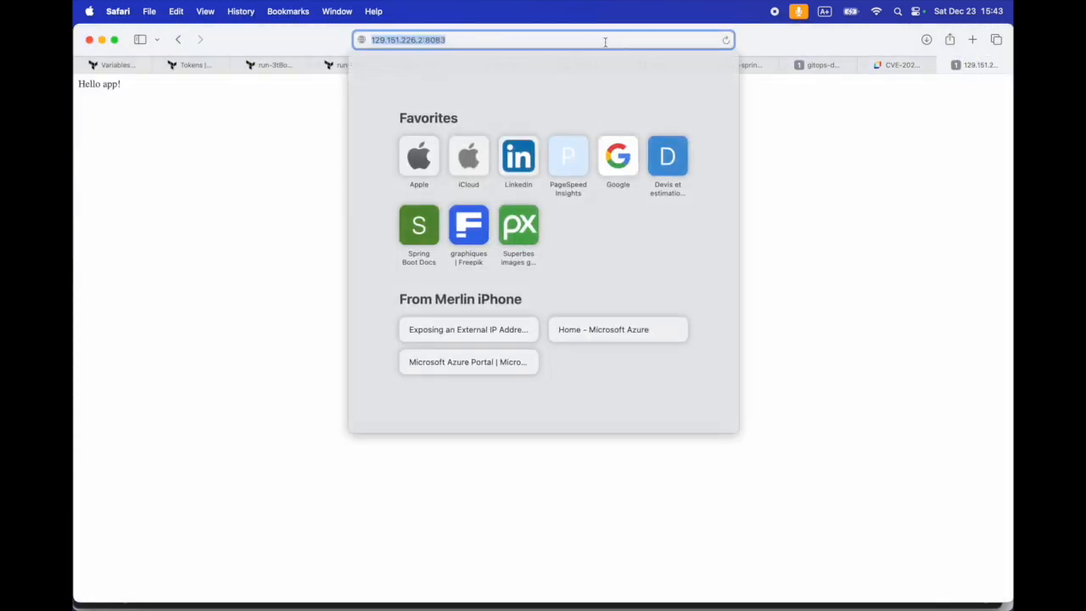
click(434, 40)
click(454, 42)
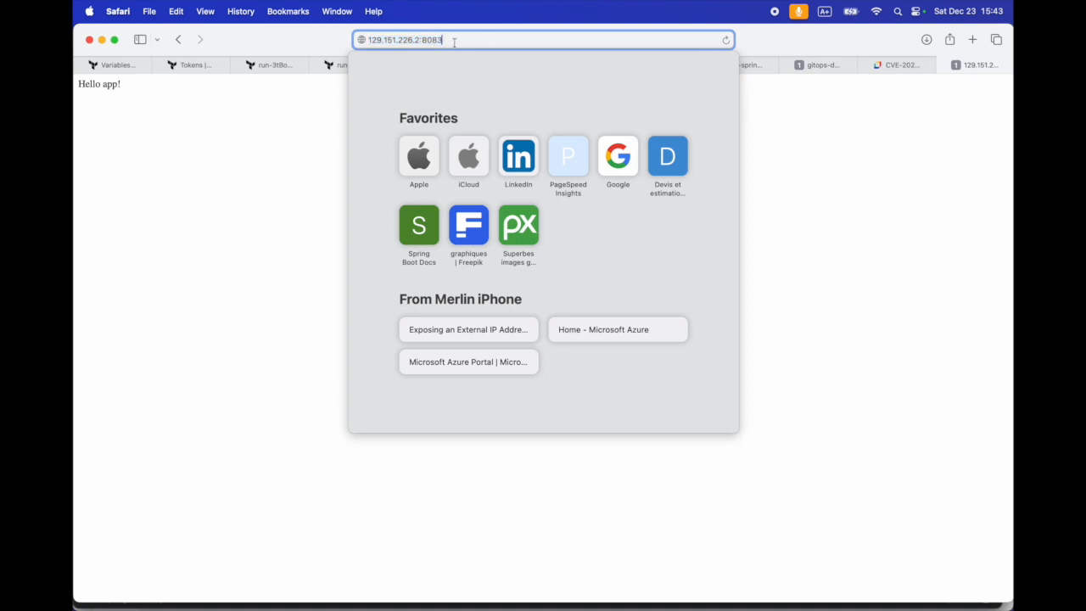
key(BackSpace)
text(2)
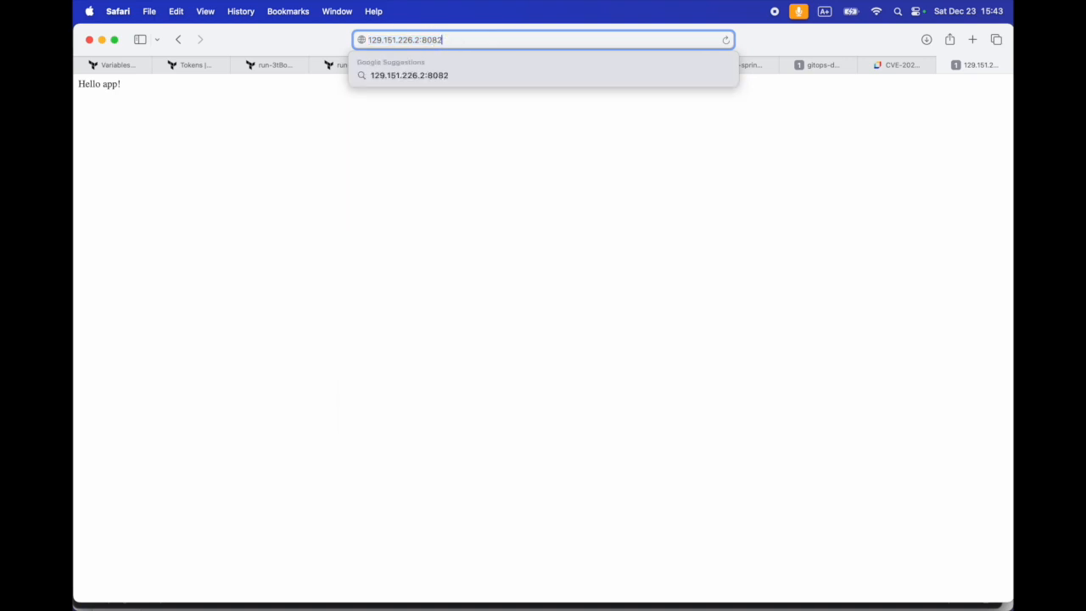
key(Return)
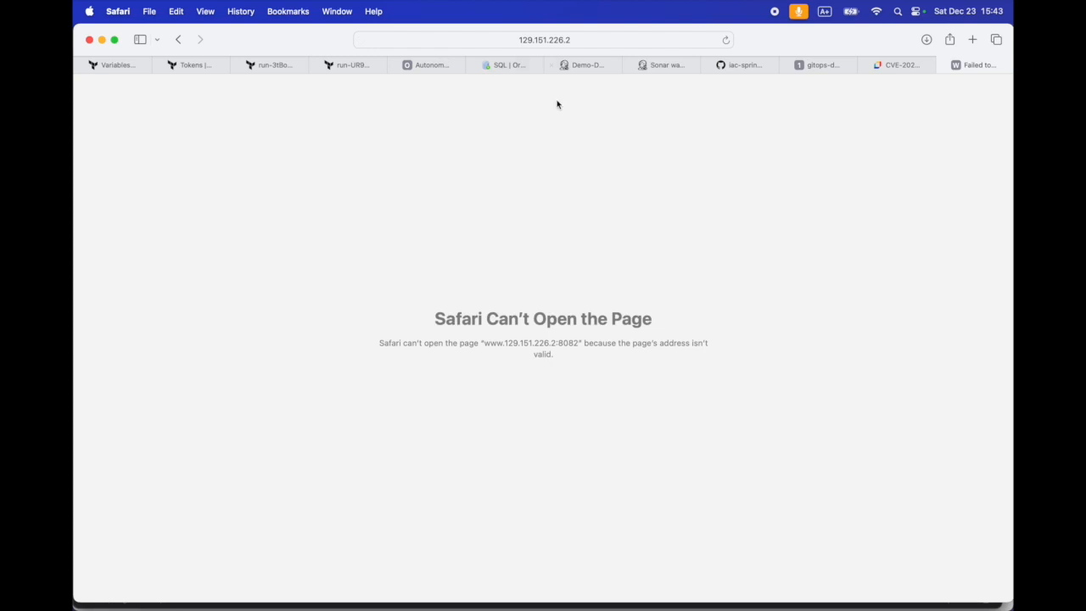
Step: Copy the tasks app service's node port 30821 from the IntelliJ IDEA terminal and substitute it for the port in Safari's address
key(super+Tab)
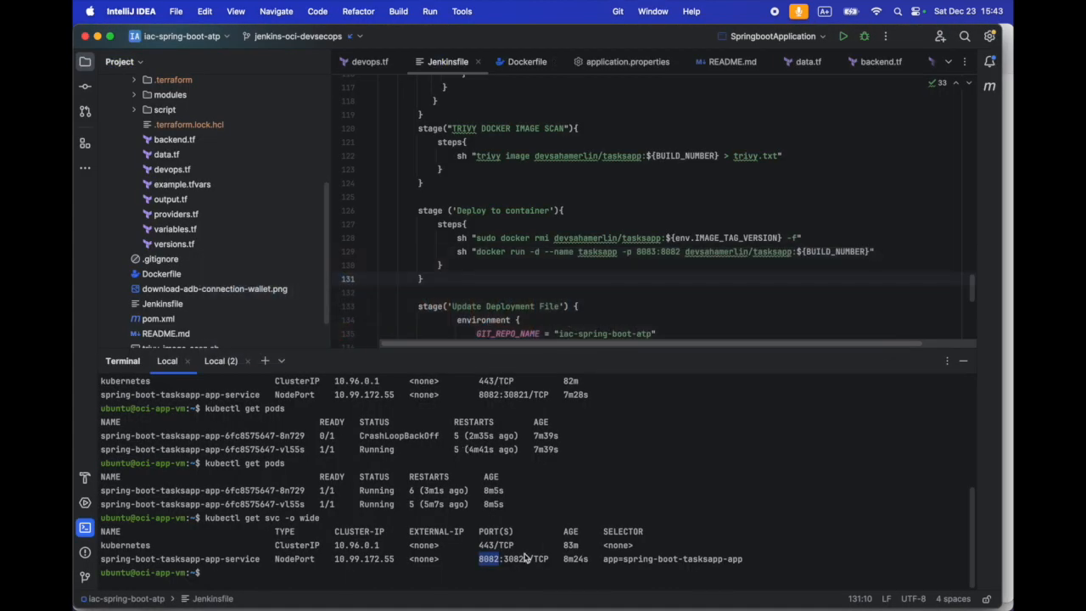
drag(505, 562, 525, 565)
key(super+c)
key(super+Tab)
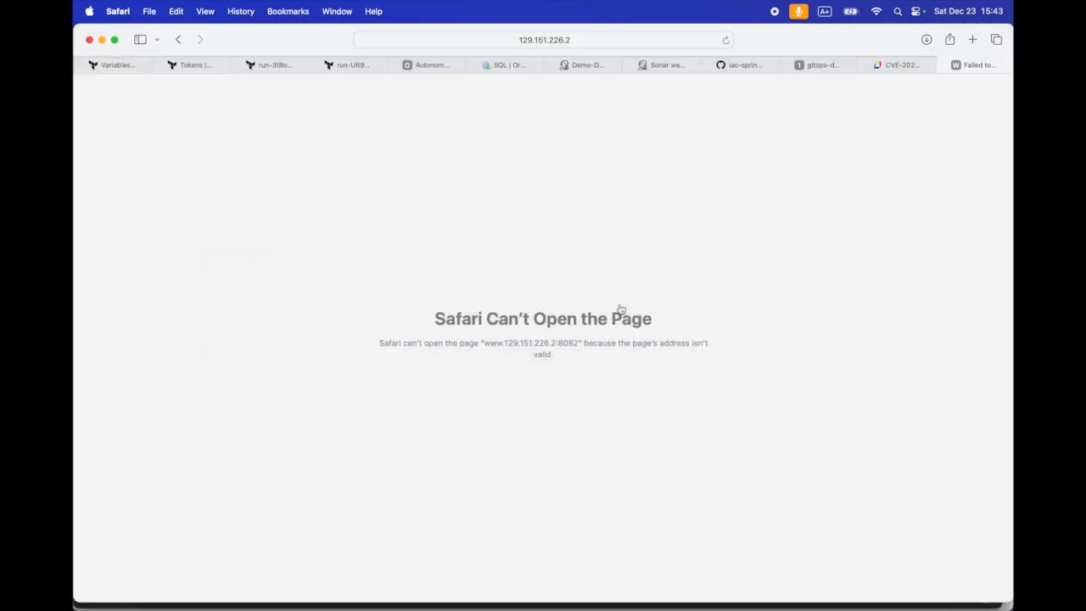
click(554, 38)
double_click(459, 40)
key(super+v)
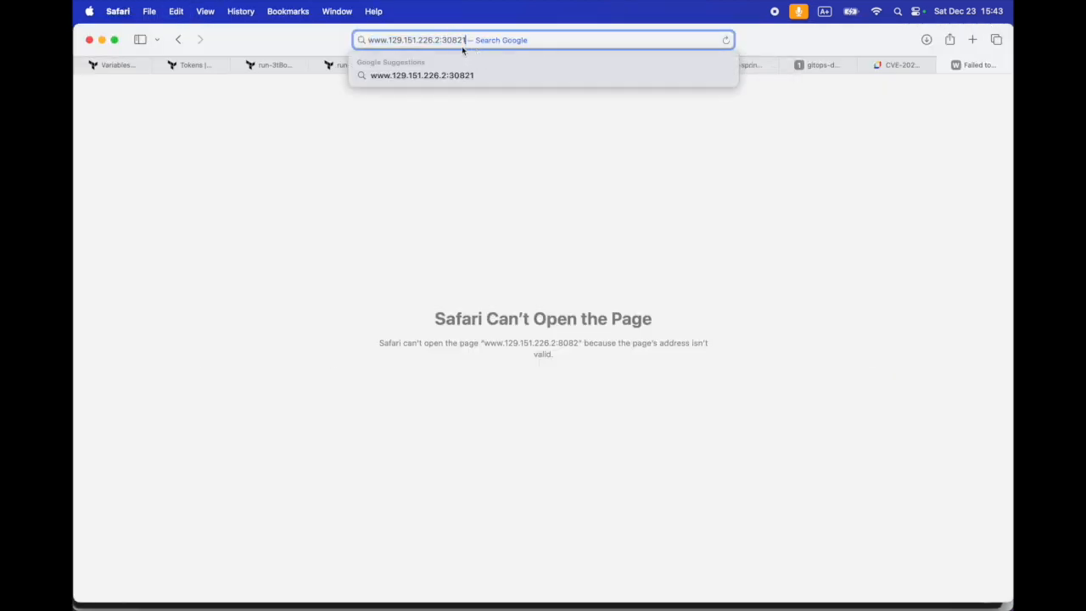
click(391, 40)
key(BackSpace)
key(BackSpace)
key(BackSpace)
key(BackSpace)
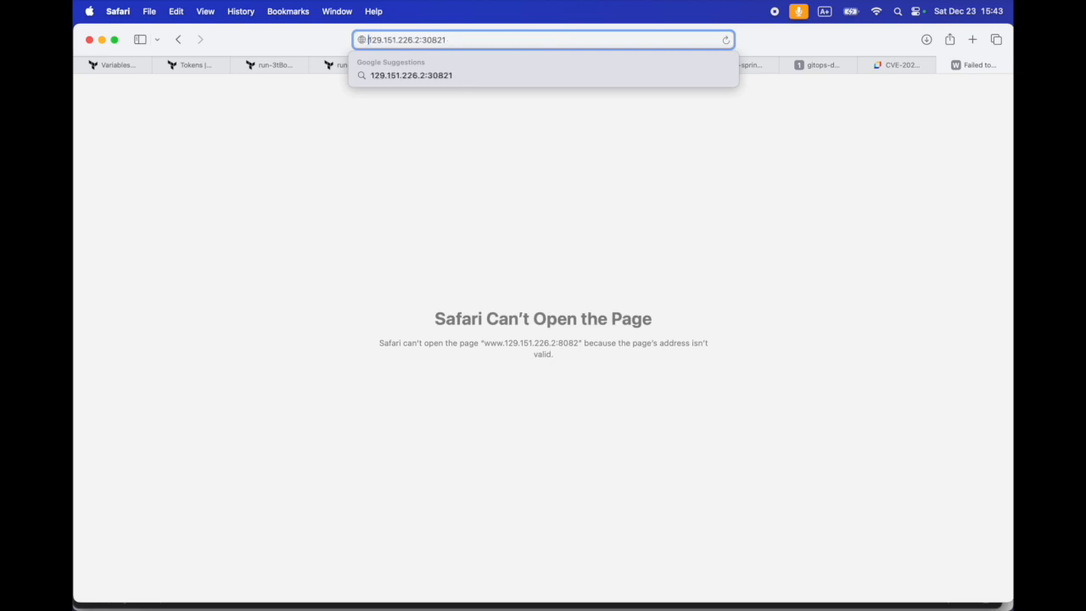
key(Return)
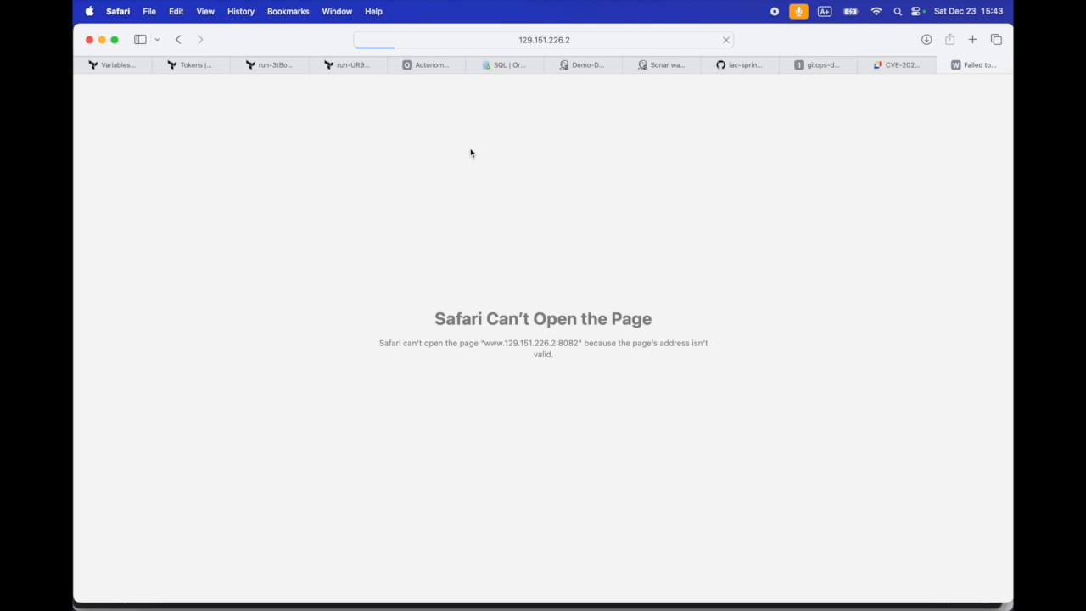
Step: In IntelliJ IDEA, copy devops.tf's argocd-server port-forward command into a comment after the final closing brace and copy service port 8082 from the terminal
key(super+Tab)
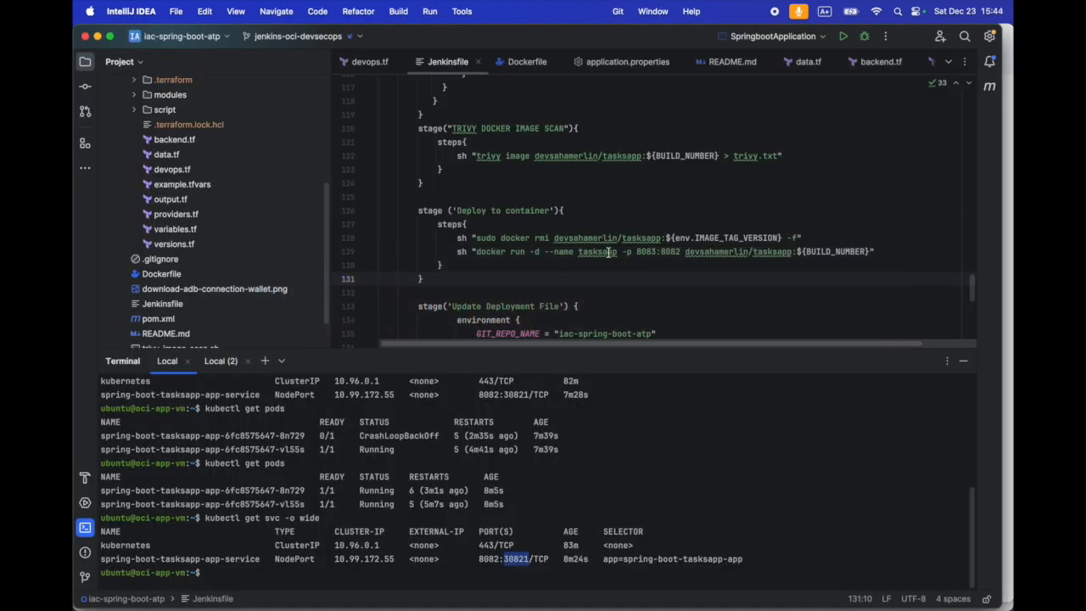
scroll(608, 252, down, 5)
click(370, 61)
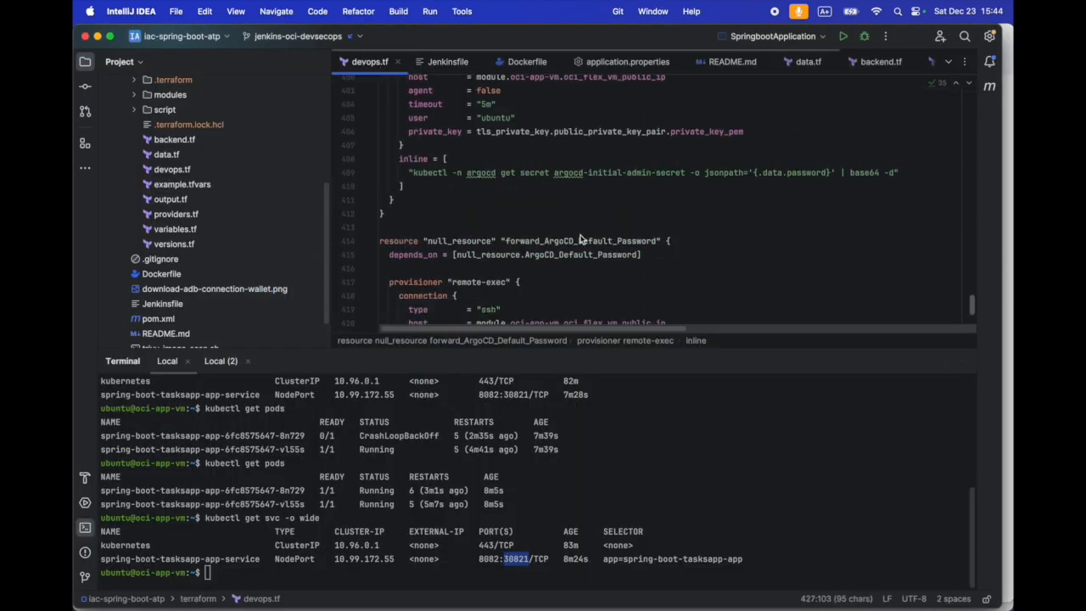
scroll(580, 240, down, 5)
click(565, 208)
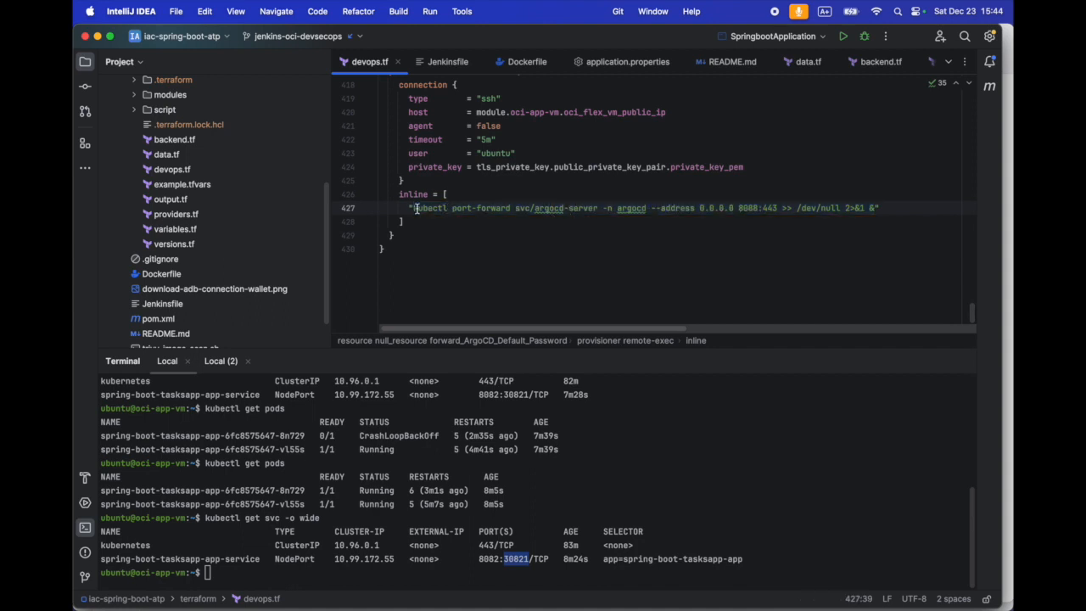
drag(414, 208, 873, 210)
key(super+c)
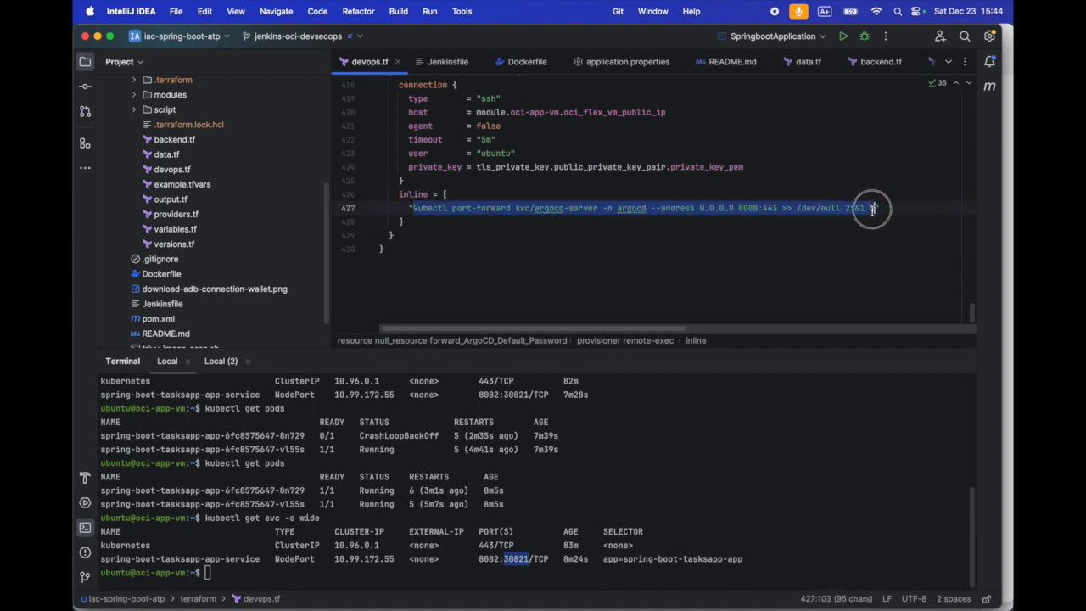
click(411, 250)
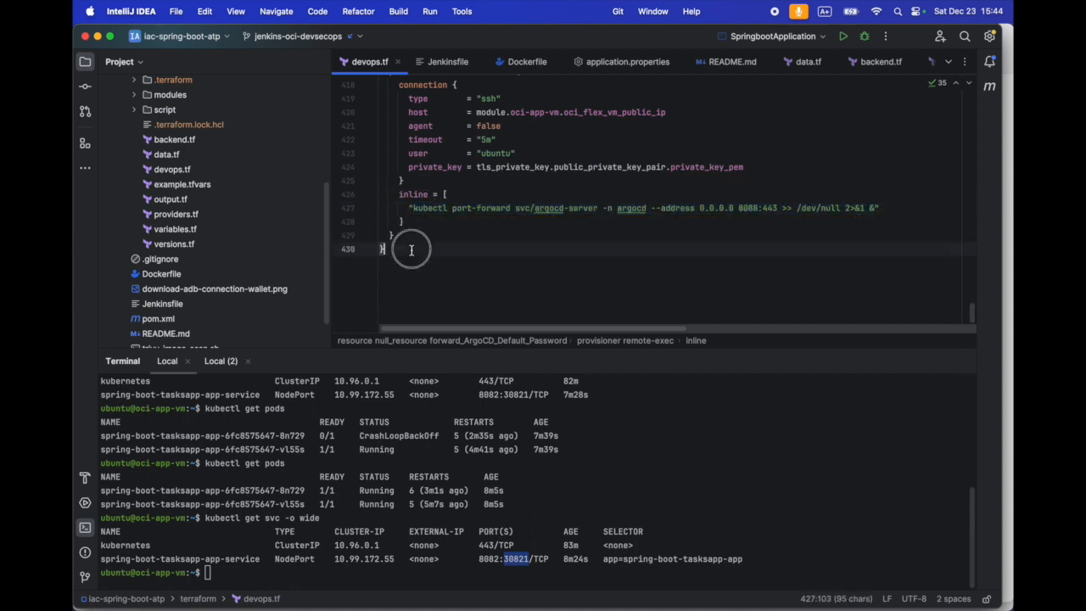
text(#)
key(super+v)
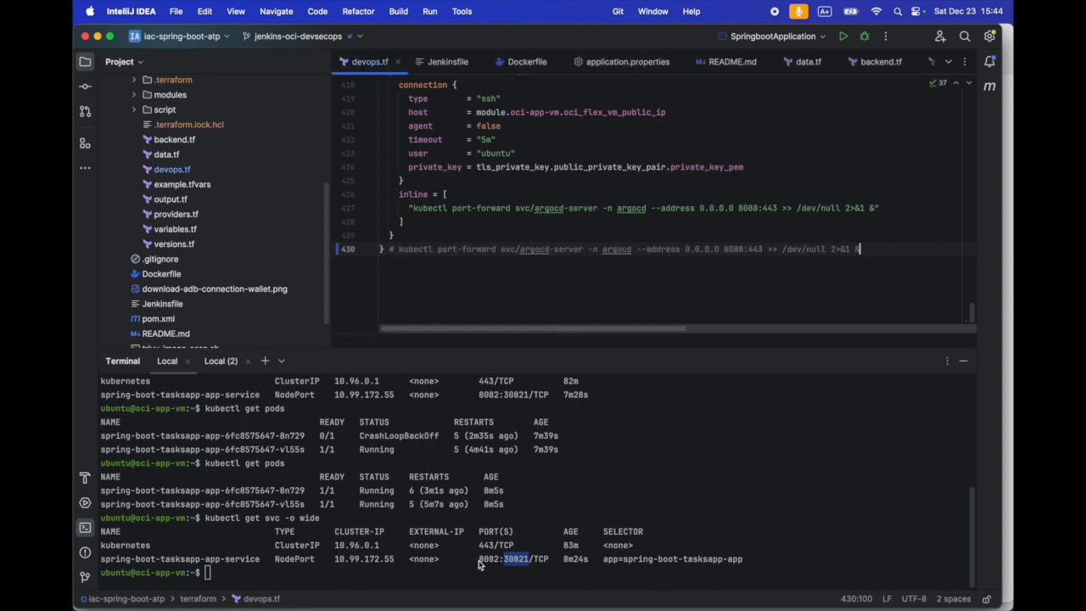
drag(481, 565, 502, 566)
key(super+c)
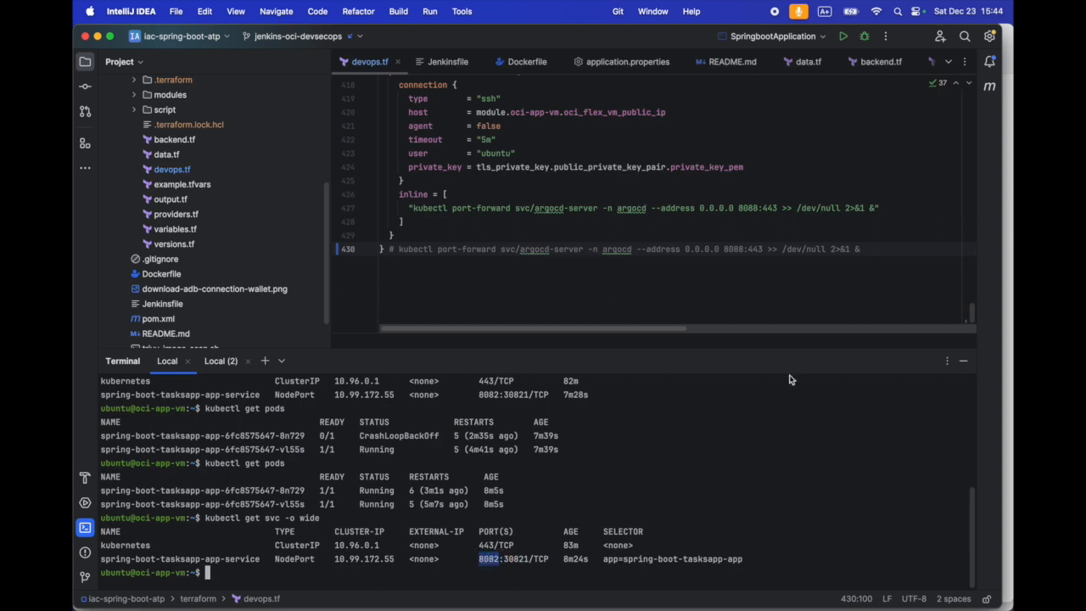
click(752, 208)
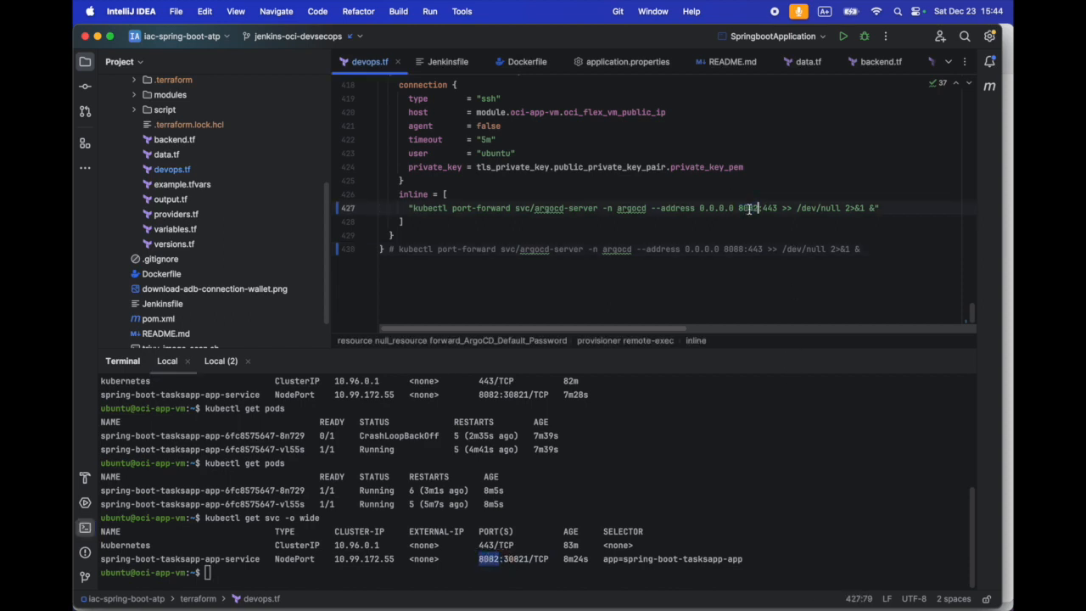
double_click(769, 209)
key(super+v)
key(super+z)
key(super+z)
Step: Change the commented port-forward command's port mapping to 8082:8082 and cut the command out of devops.tf
double_click(731, 249)
key(super+v)
double_click(757, 252)
key(super+v)
drag(867, 250, 392, 263)
key(super+c)
key(BackSpace)
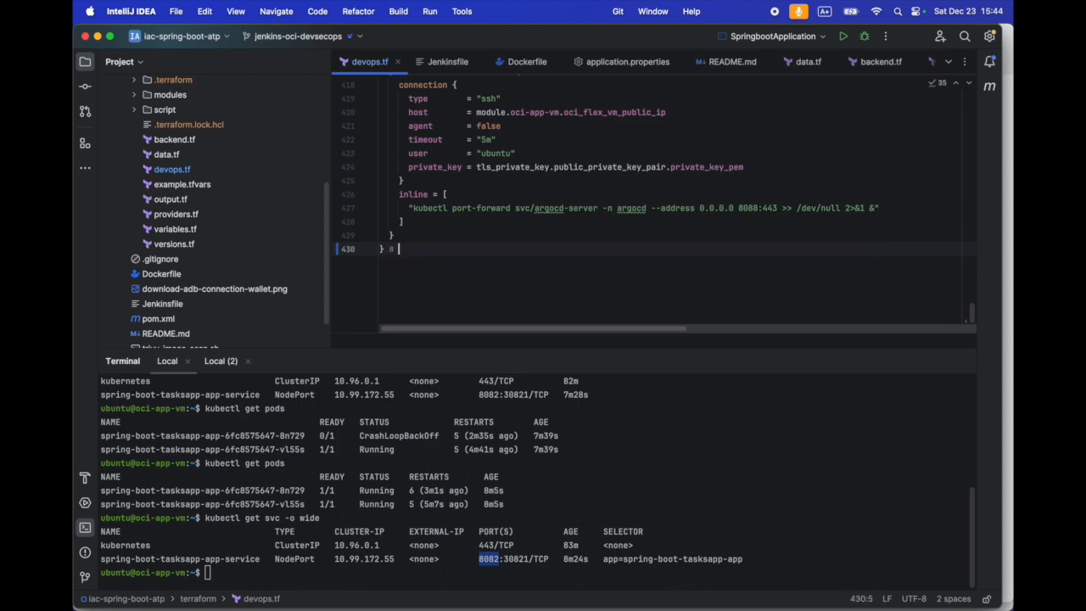
Step: Paste the edited port-forward command at the terminal prompt and copy the service name spring-boot-tasksapp-app-service from the service listing
click(527, 495)
key(super+v)
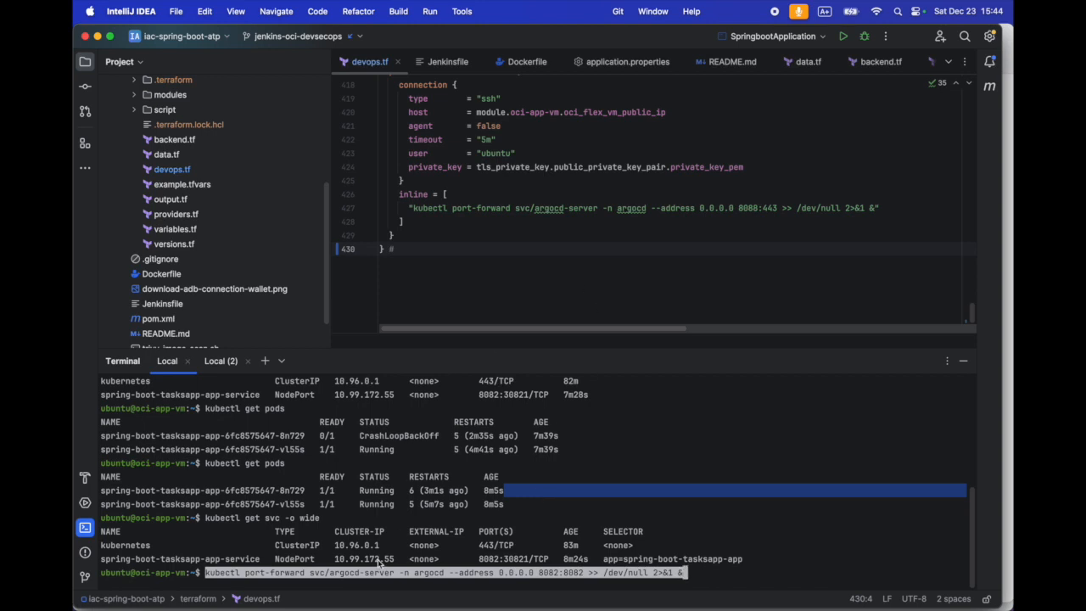
click(302, 536)
drag(258, 564, 100, 562)
key(super+c)
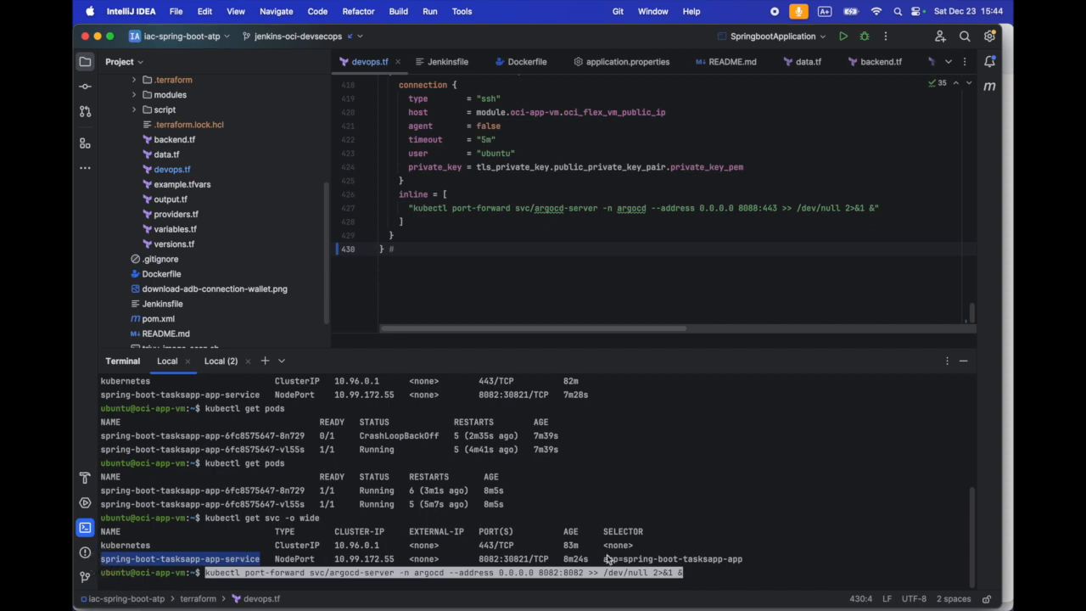
Step: Change the namespace in the pending port-forward command from argocd to default
key(Left)
key(Left)
key(Left)
key(Left)
key(Left)
key(Left)
key(Left)
key(Left)
key(Left)
key(Left)
key(Left)
key(Left)
key(Left)
key(Left)
key(Left)
key(Left)
key(Left)
key(Left)
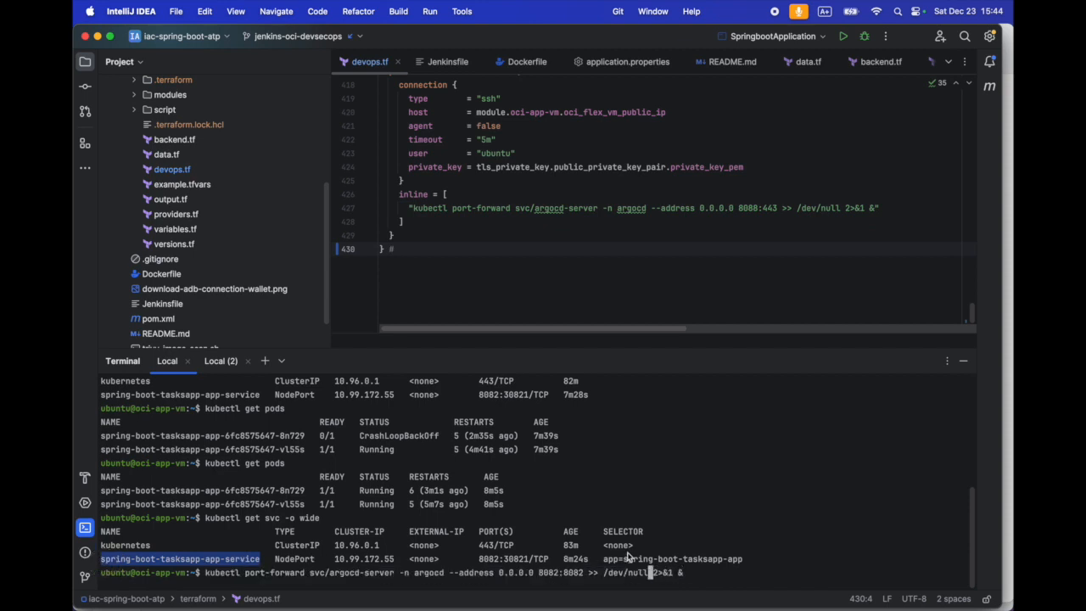
key(Left)
key(Left)
key(Left)
key(Left)
key(Left)
key(Left)
key(Left)
key(Left)
key(Left)
key(Left)
key(Left)
key(Left)
key(Left)
key(Left)
key(Left)
key(Left)
key(Left)
key(Left)
key(Left)
key(Left)
key(Left)
key(Left)
key(Left)
key(Left)
key(Left)
key(BackSpace)
key(BackSpace)
key(BackSpace)
key(BackSpace)
key(BackSpace)
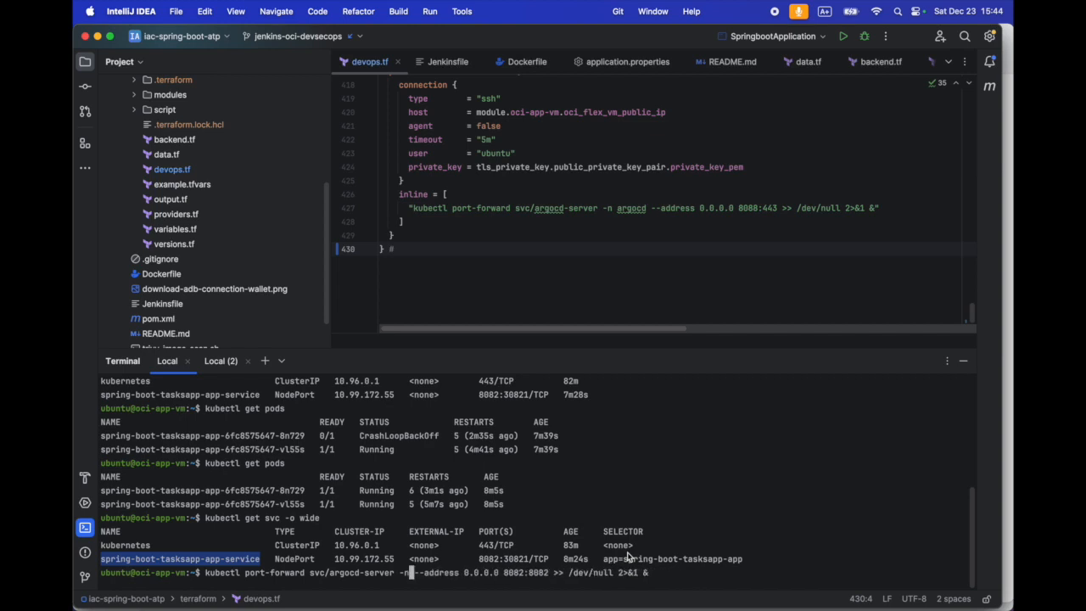
key(BackSpace)
text(defa)
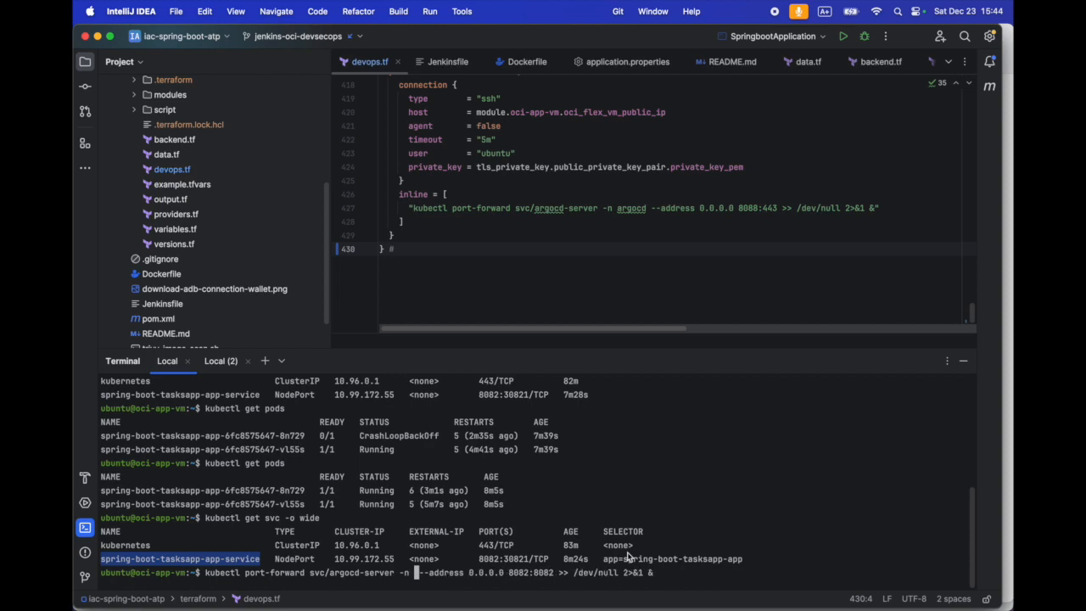
text(ult)
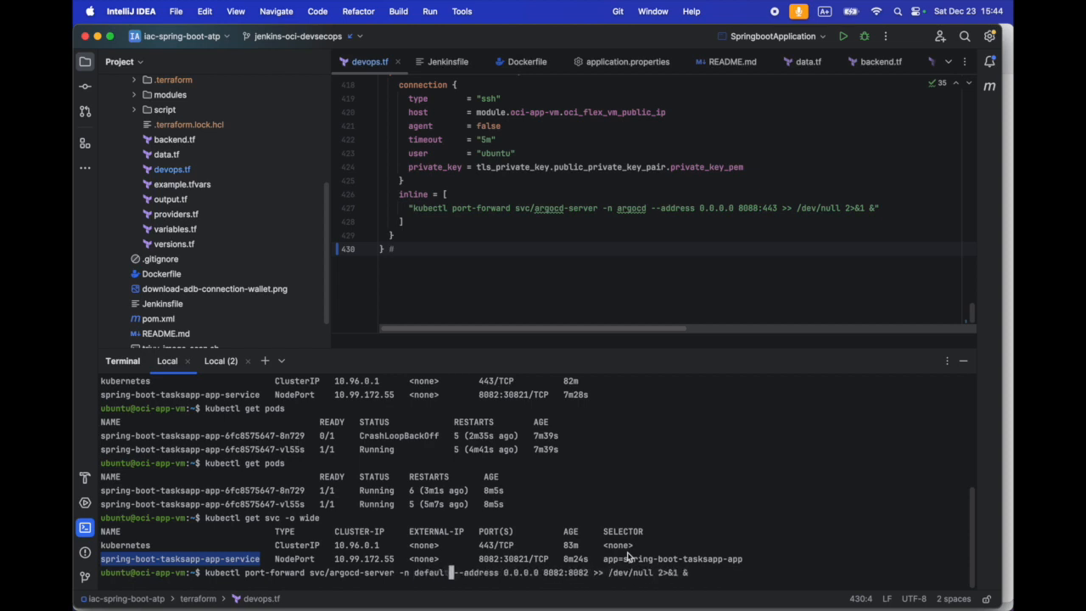
Step: Replace argocd-server with spring-boot-tasksapp-app-service in the port-forward command and run it in the background
key(Left)
key(Left)
key(Left)
key(Left)
key(Left)
key(Left)
key(Left)
key(Left)
key(Left)
key(Left)
key(Left)
key(BackSpace)
key(BackSpace)
key(BackSpace)
key(BackSpace)
key(BackSpace)
key(BackSpace)
key(BackSpace)
key(BackSpace)
key(BackSpace)
key(BackSpace)
key(BackSpace)
key(BackSpace)
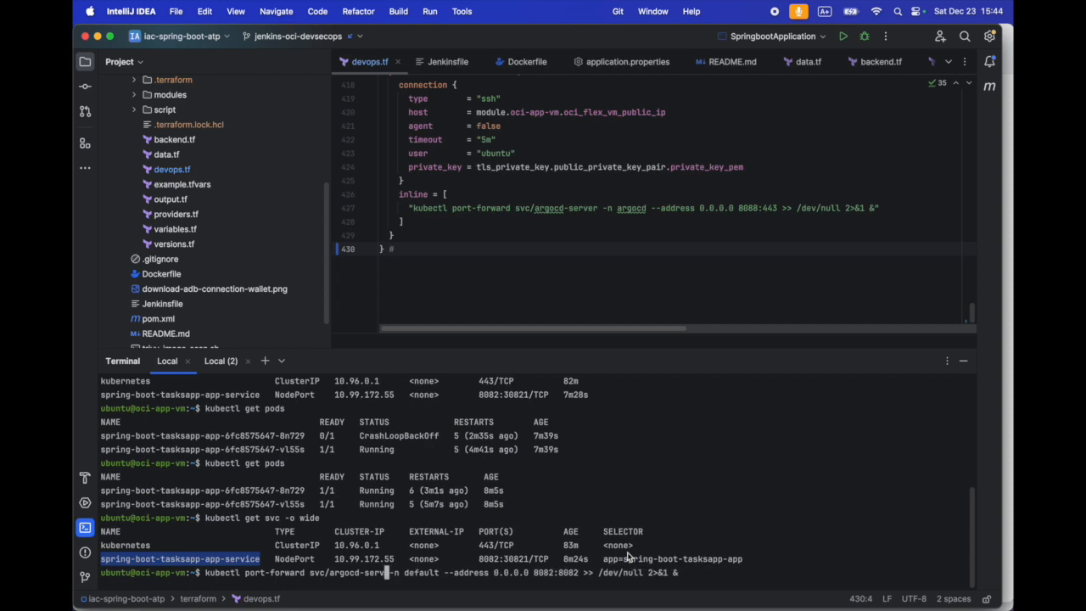
key(BackSpace)
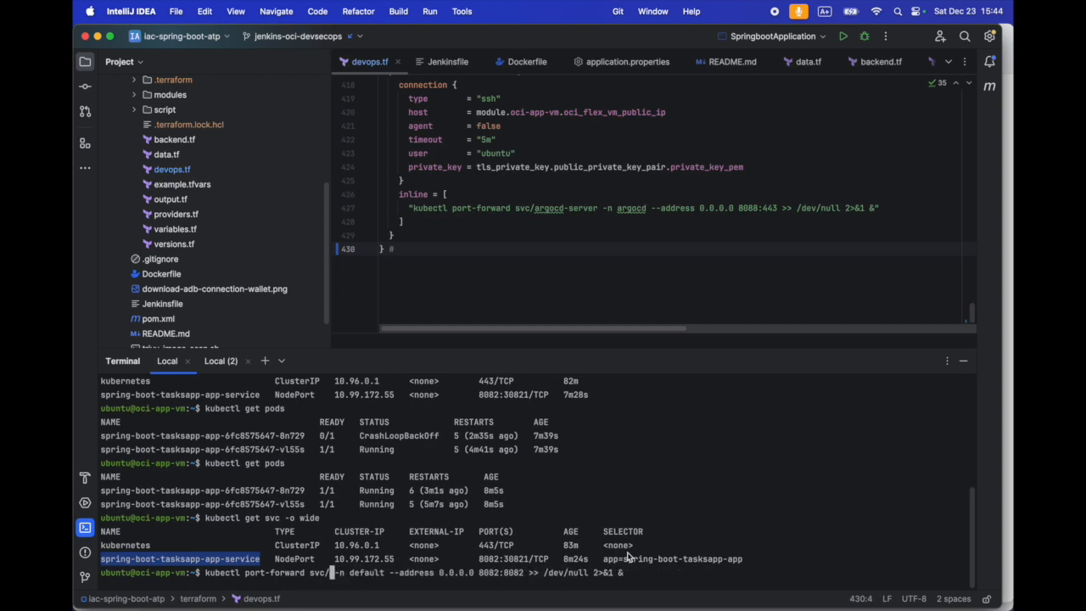
key(super+v)
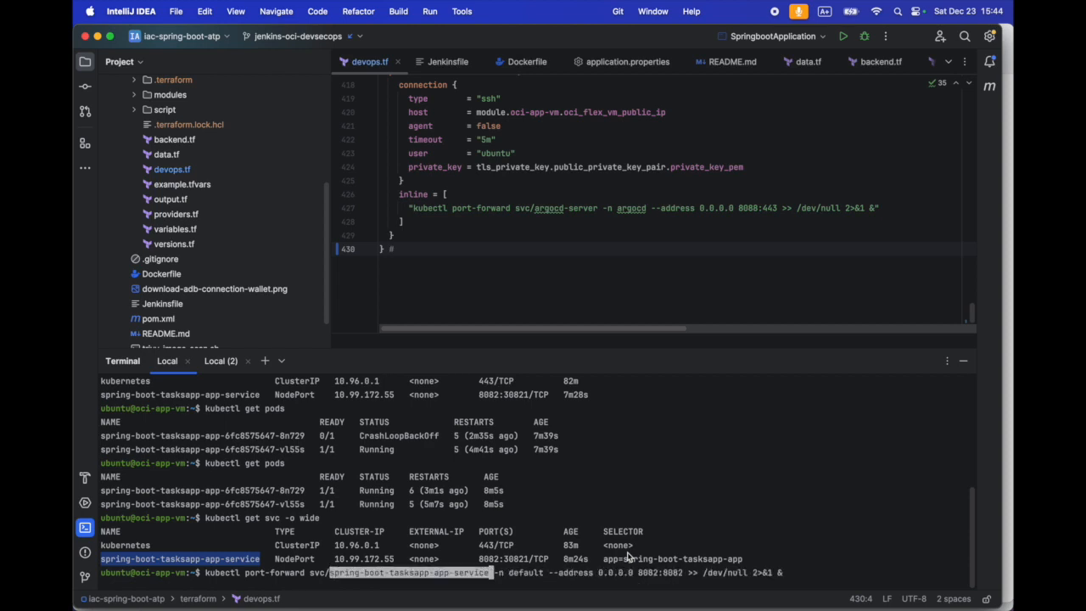
key(Return)
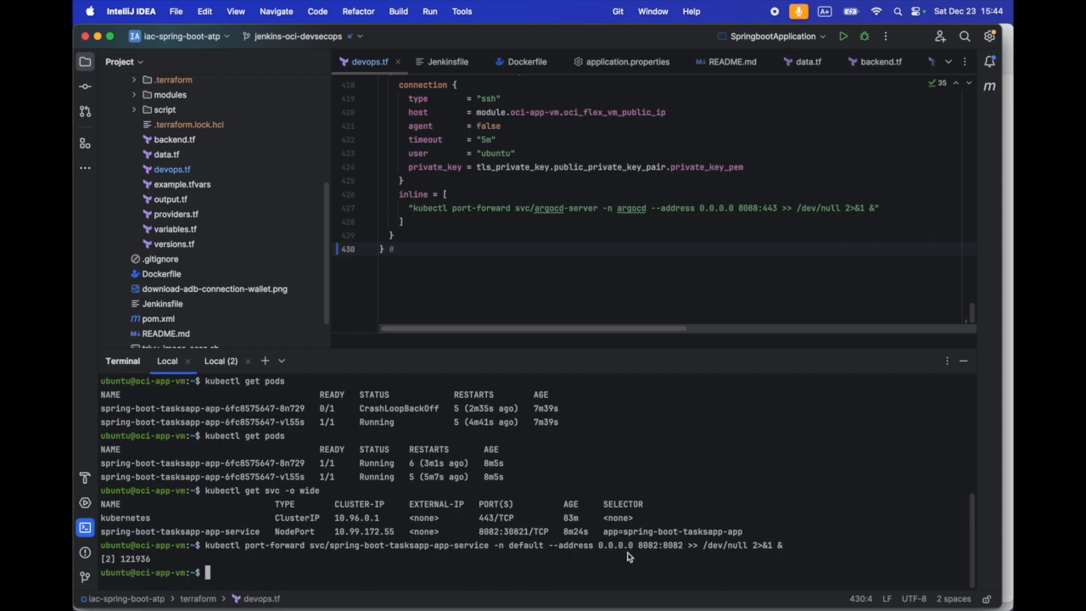
Step: Run "kubectl get svc -o wide" twice to recheck the services after starting the port forward
key(Up)
key(Up)
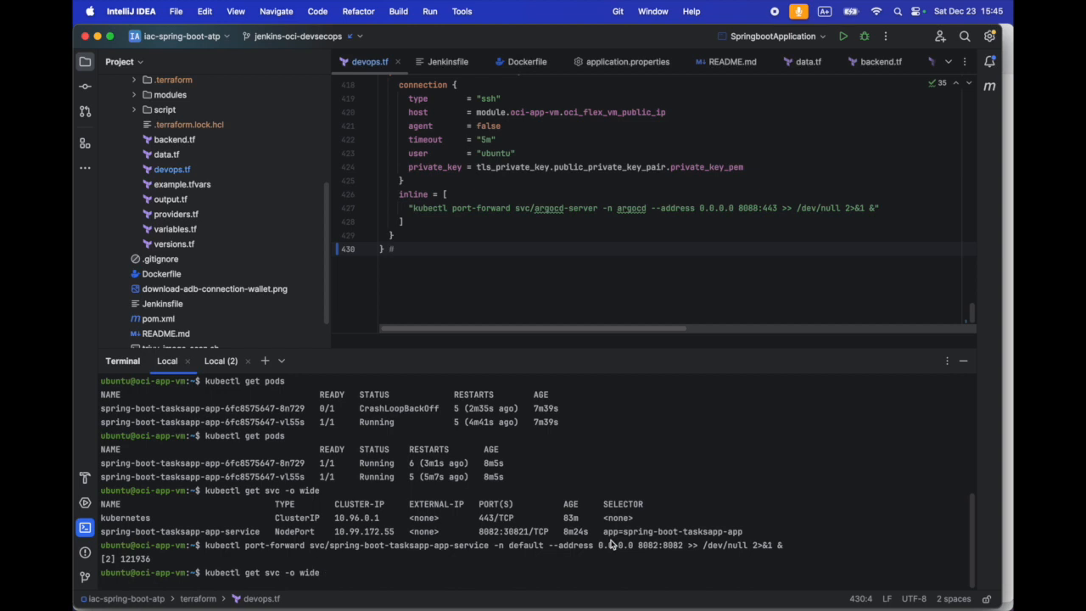
key(Return)
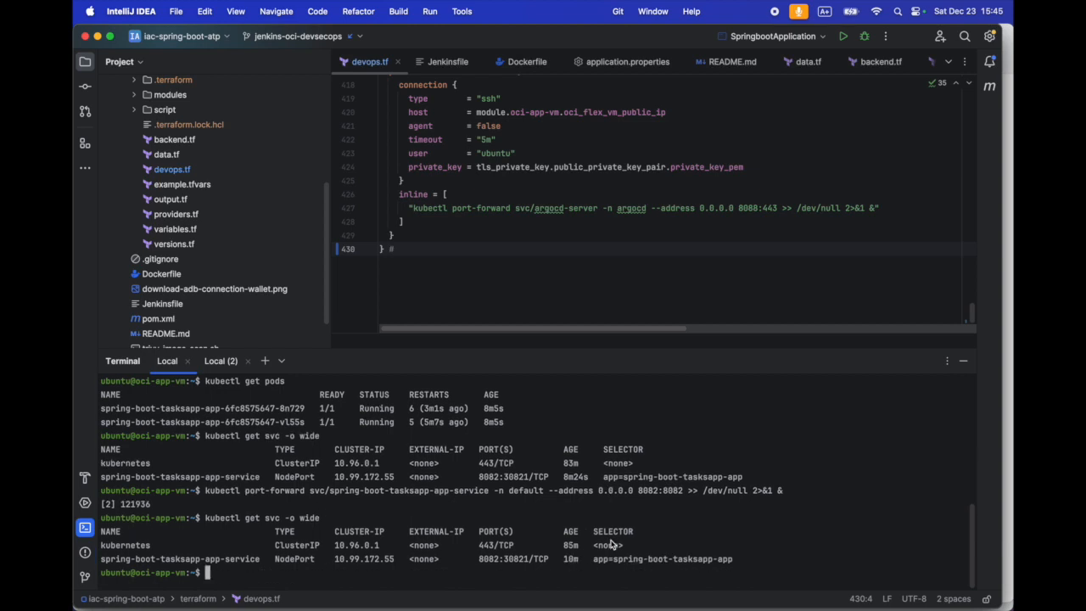
key(Up)
key(Return)
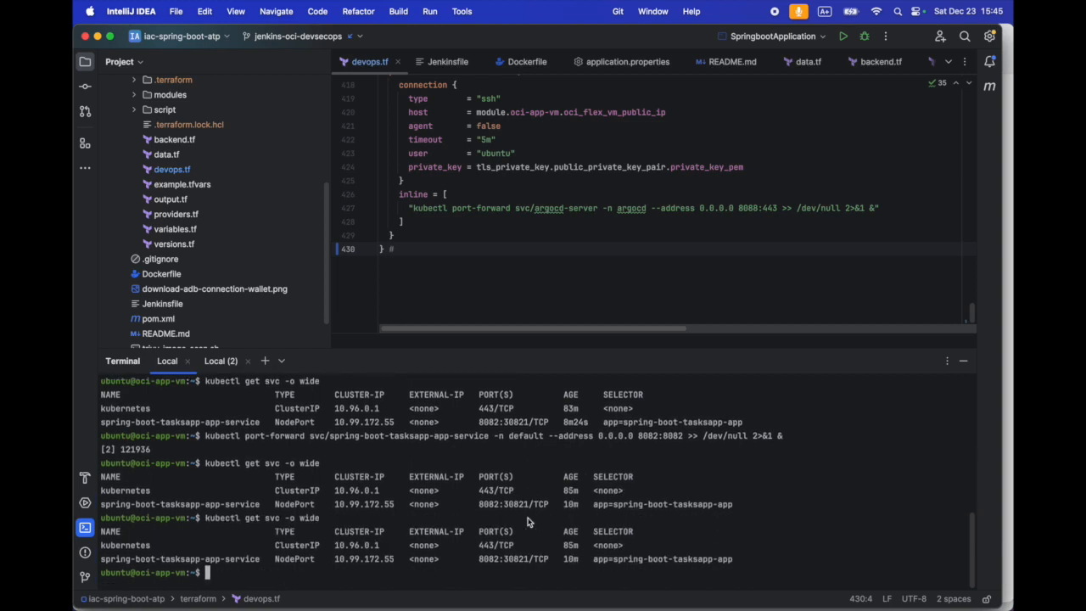
Step: Switch to Safari, change the address's port to 8082 and open 129.151.226.2:8082
key(super+Tab)
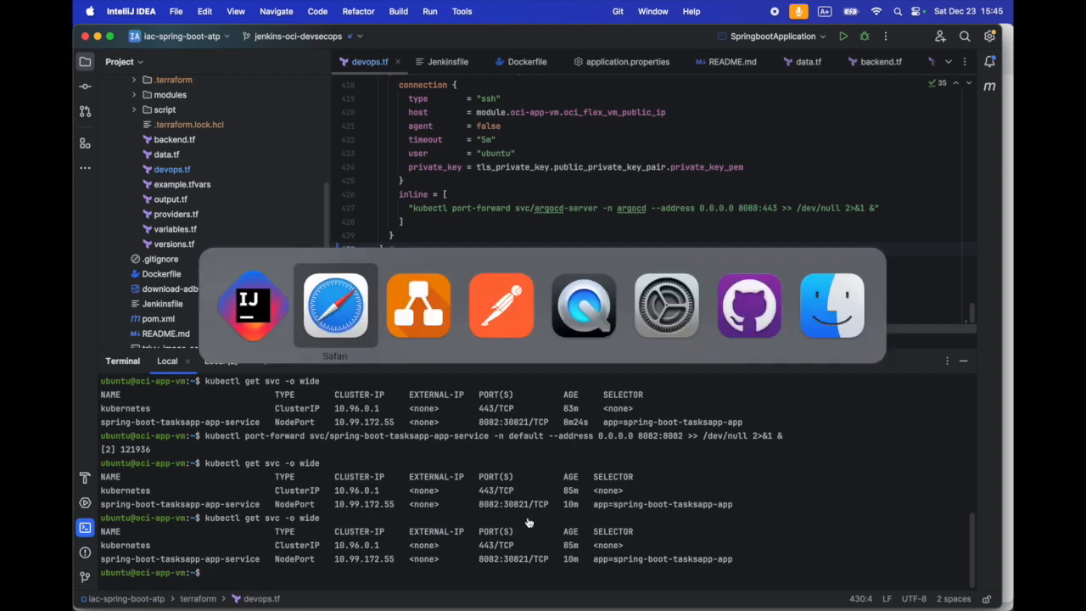
click(589, 40)
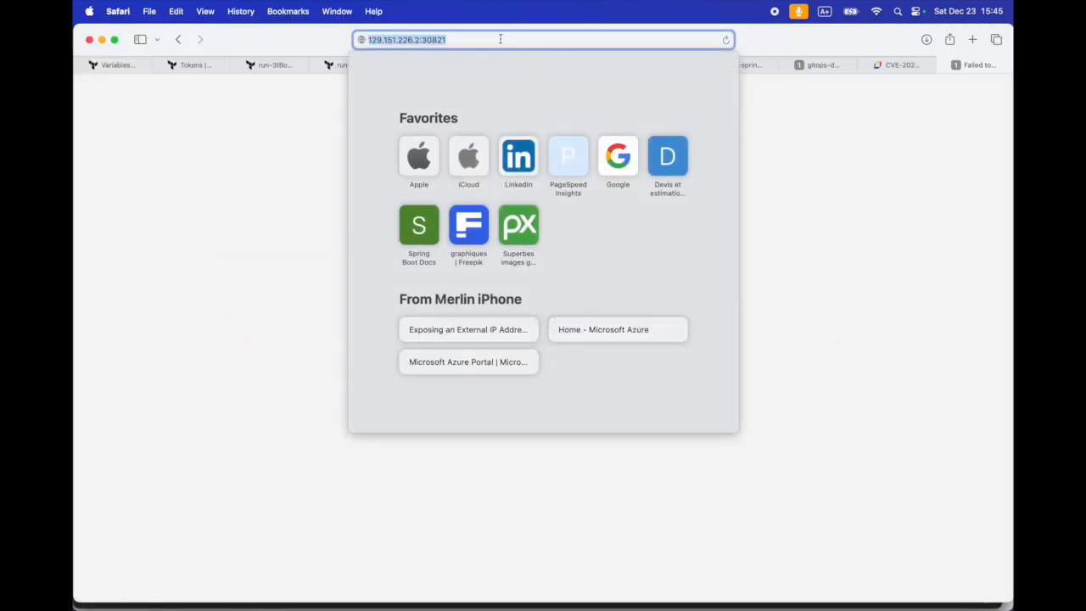
click(422, 40)
drag(422, 40, 570, 40)
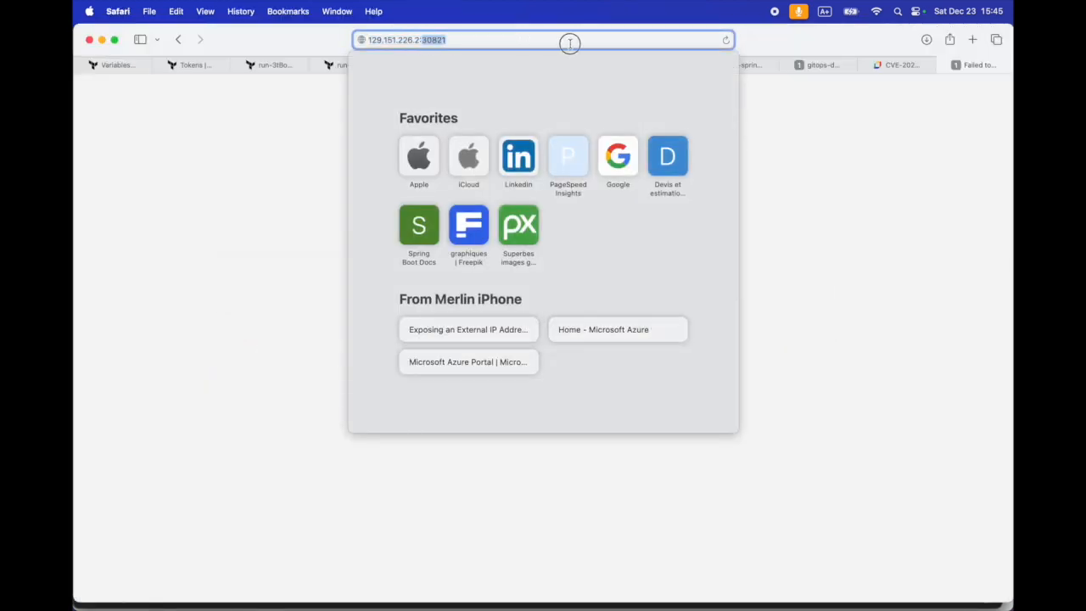
text(8082)
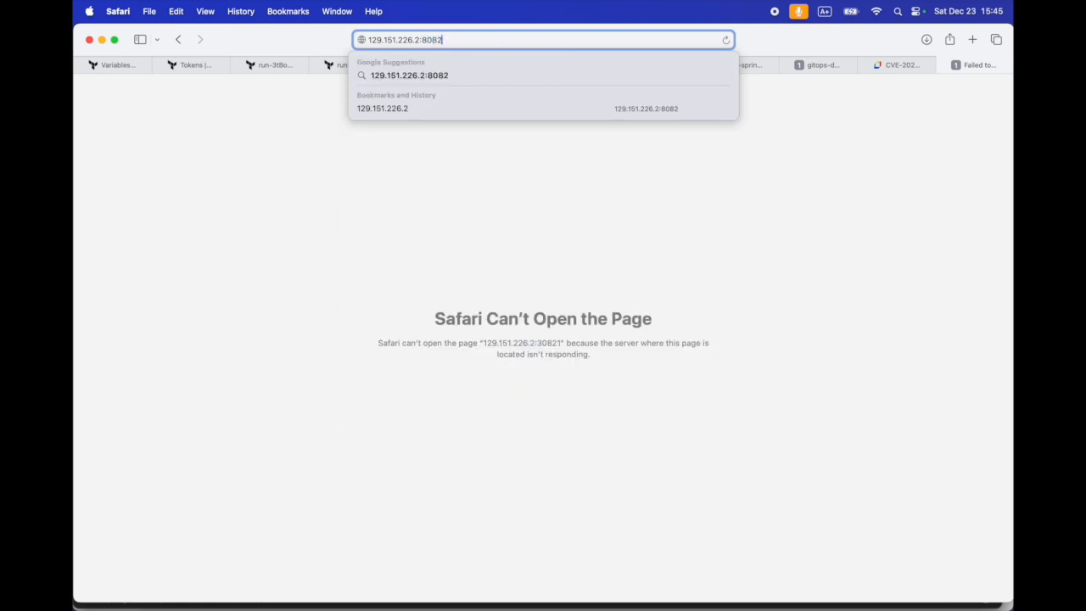
key(Return)
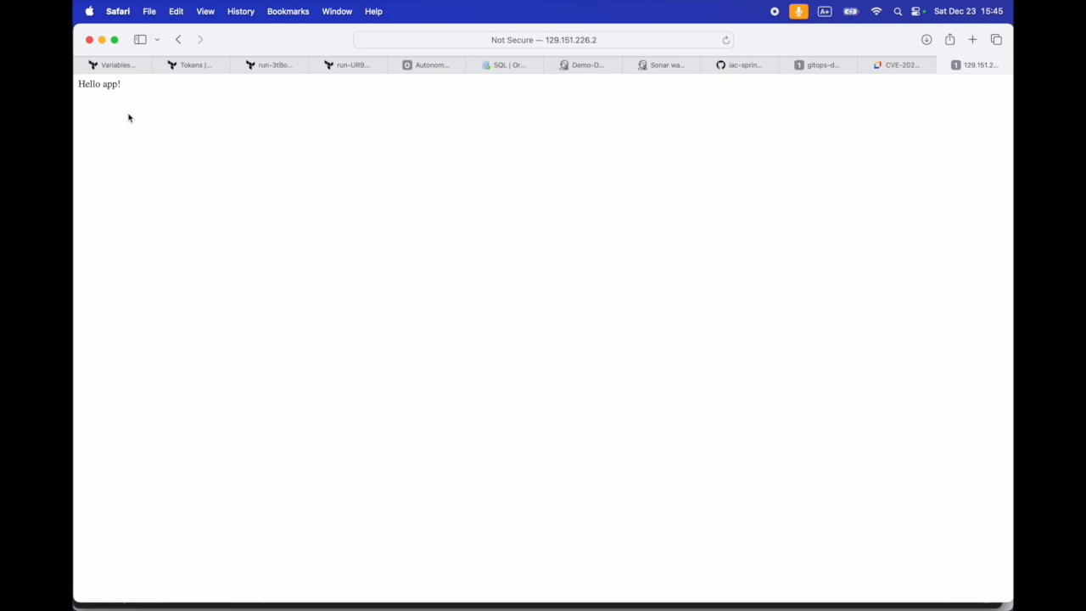
Step: Remove the leftover "#" after the final closing brace of devops.tf in IntelliJ IDEA and switch back to Safari
key(super+Tab)
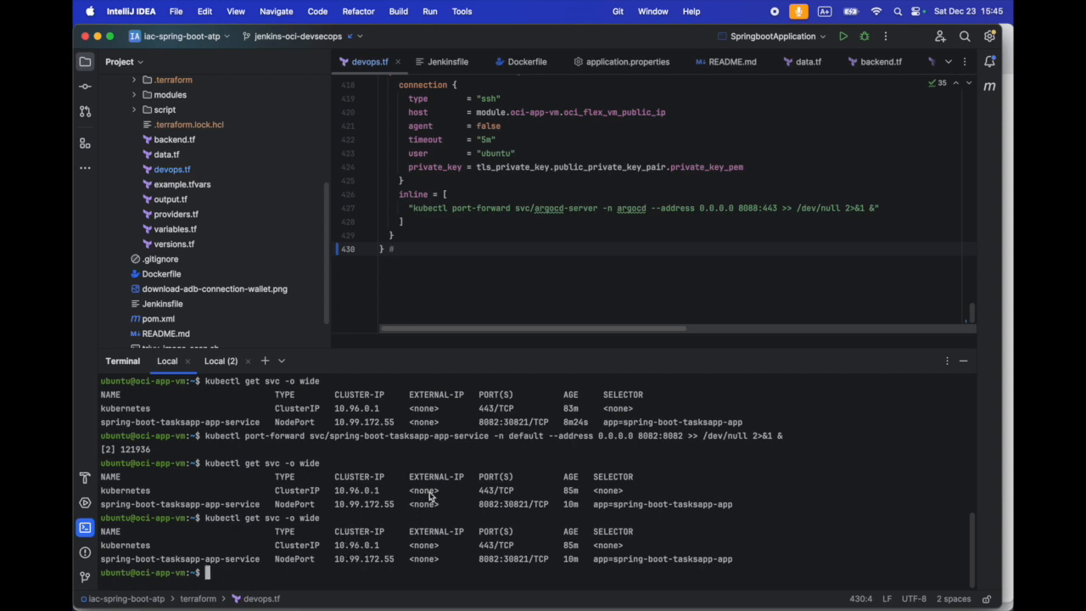
click(409, 248)
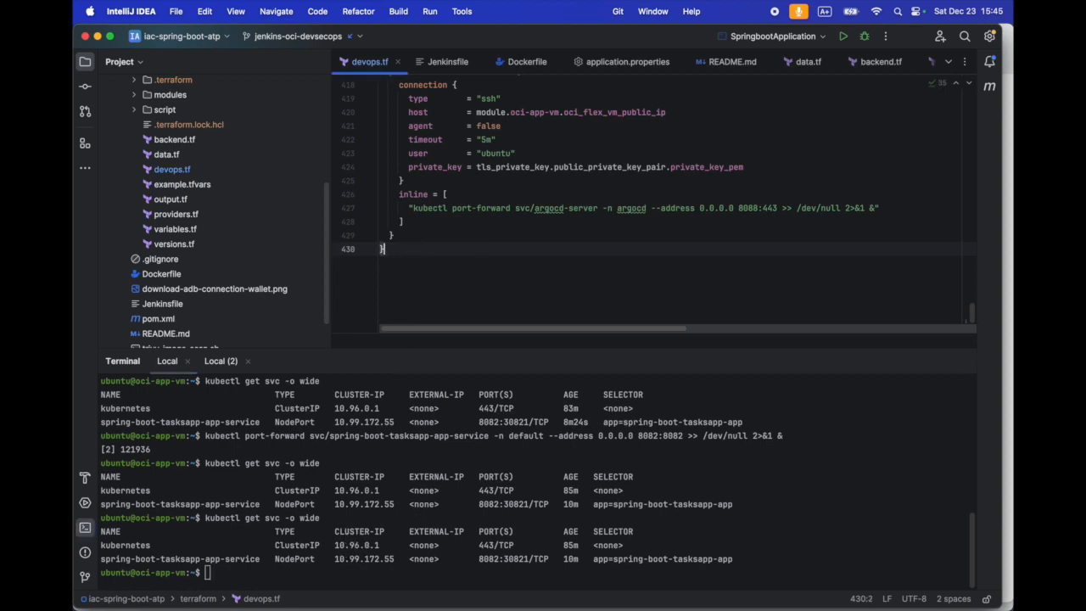
key(super+Tab)
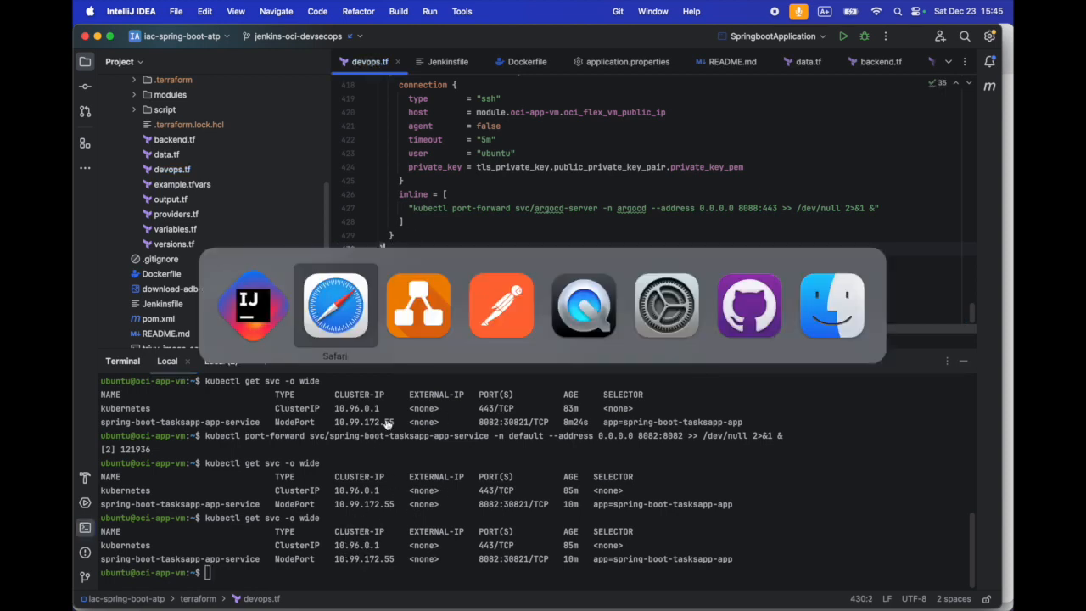
Step: Switch to Postman and set the port in the Get data request's URL to 8082
key(super+Tab)
key(super+Tab)
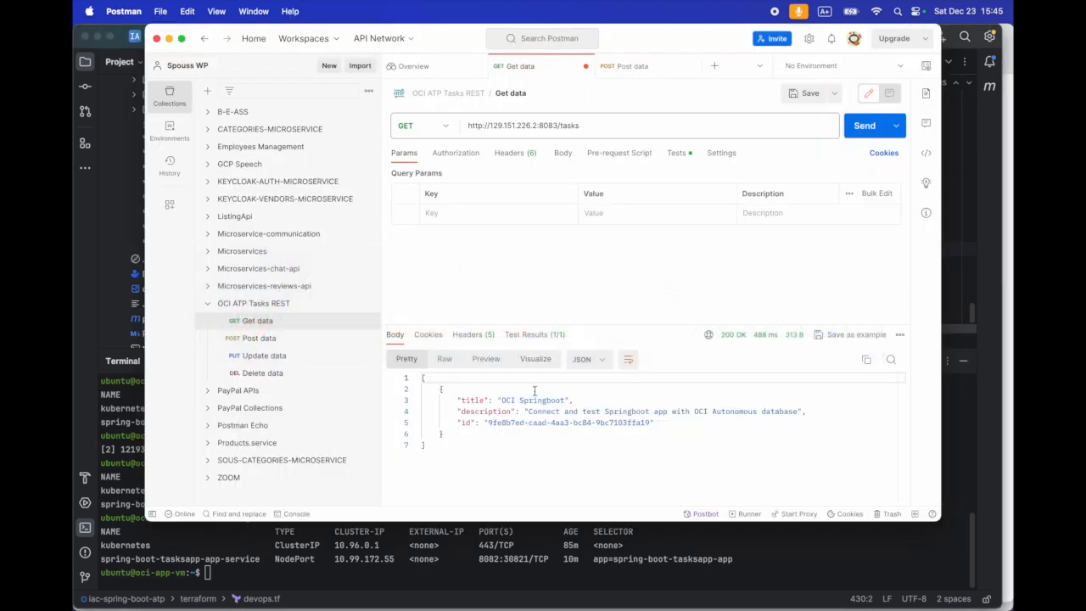
click(553, 125)
key(BackSpace)
text(3)
key(BackSpace)
text(2)
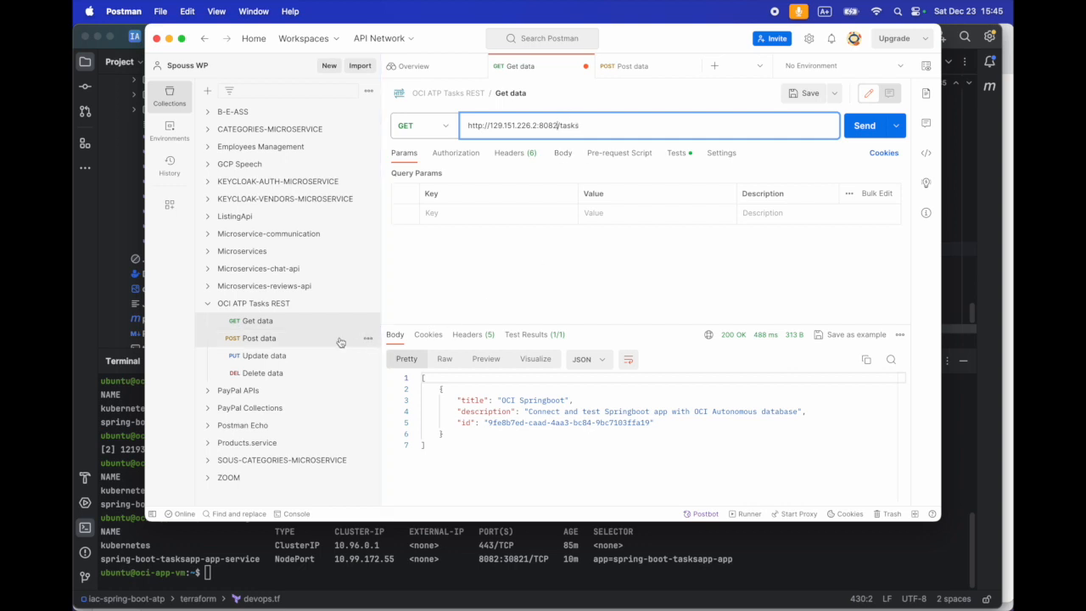
Step: In the Post data request, set the URL's port to 8082 and the body's title to "OCI Springboot Kubernates"
click(268, 340)
click(561, 126)
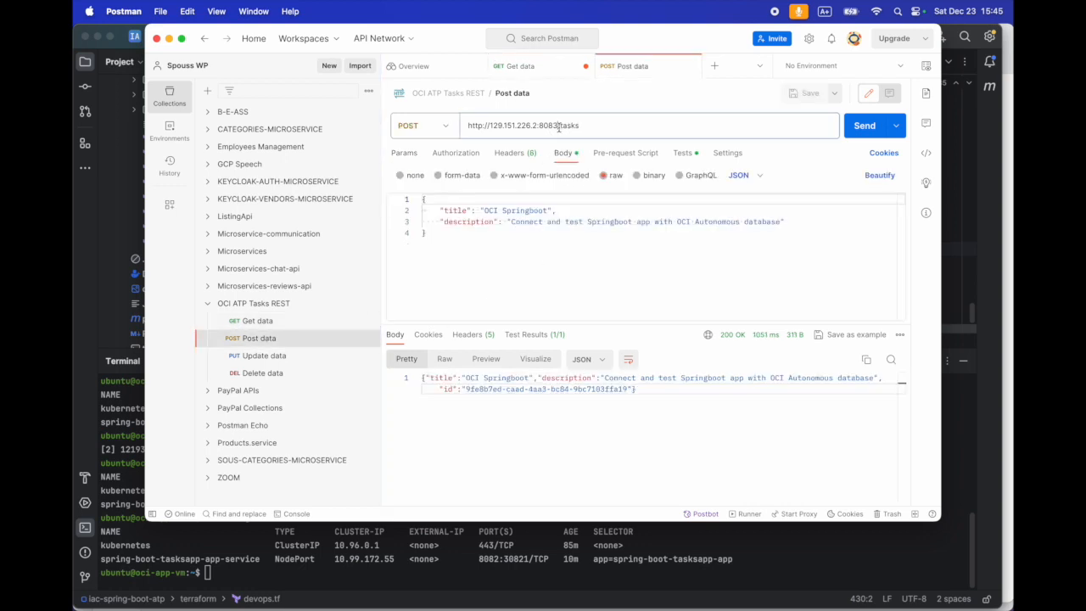
key(BackSpace)
text(2)
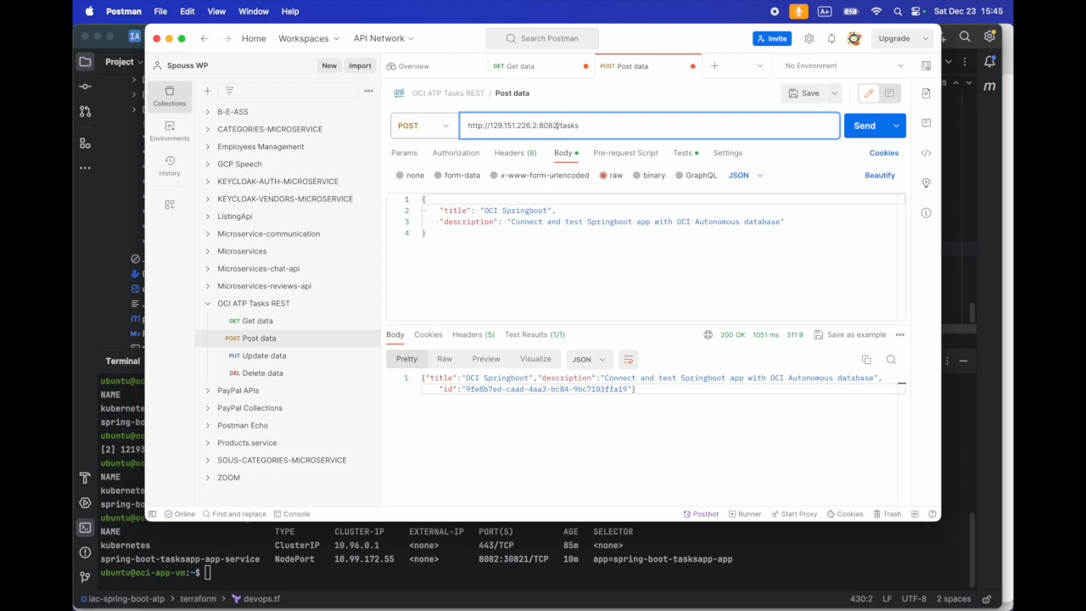
double_click(547, 211)
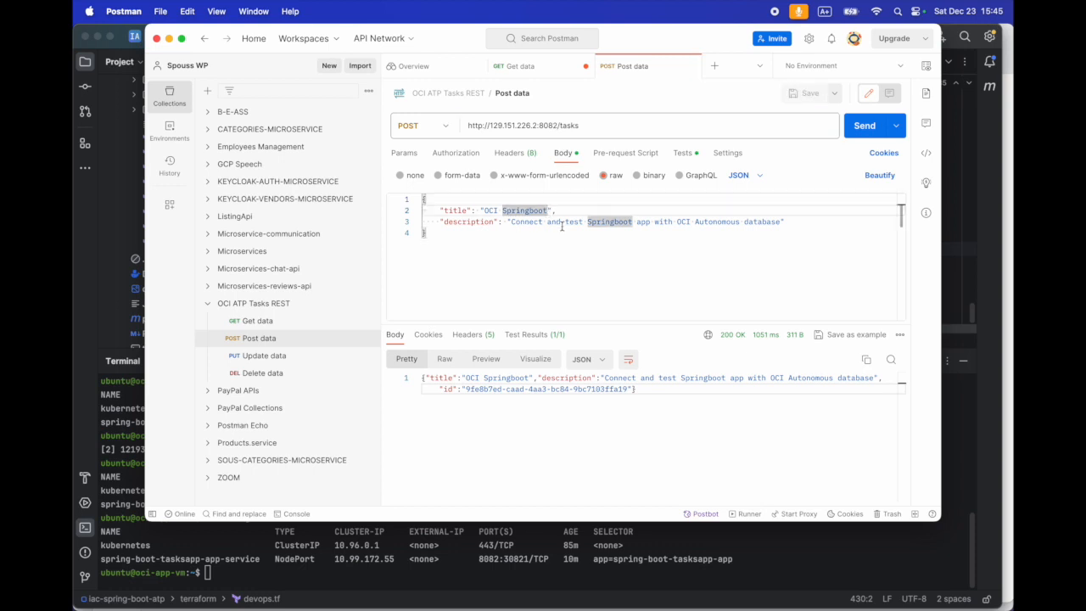
key(Right)
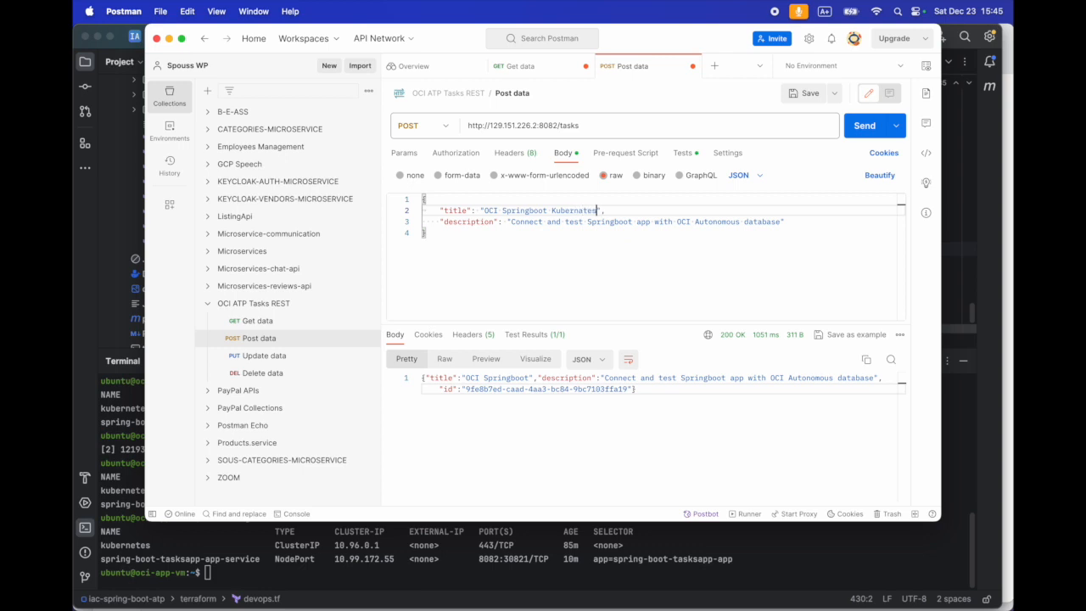
Step: Send the Post data request and retrieve the stored tasks with the Get data request
click(855, 135)
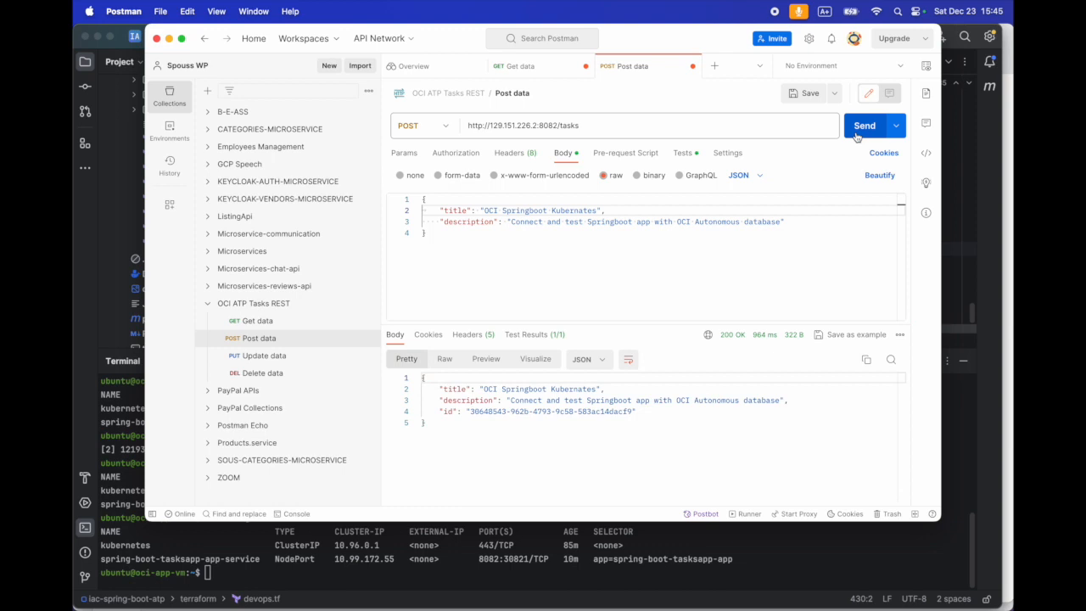
click(255, 321)
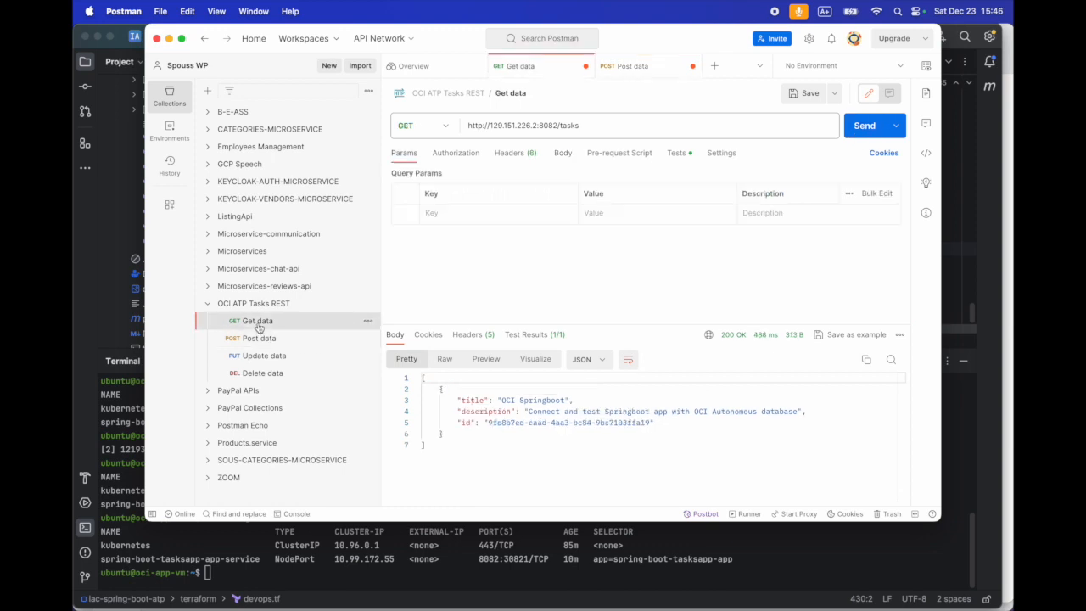
click(865, 131)
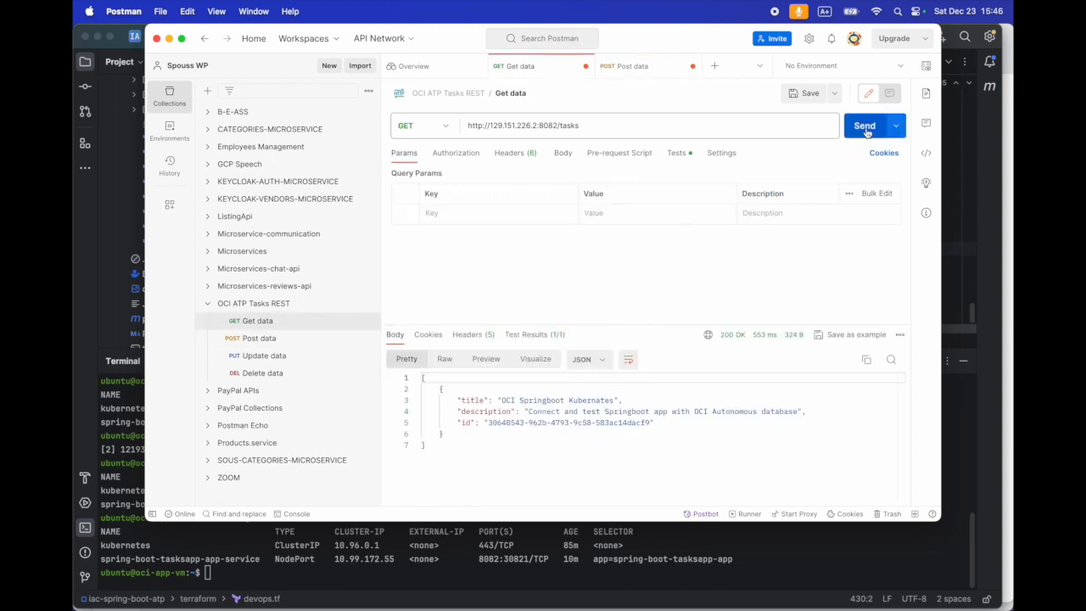
Step: Switch to draw.io and select the OCI architecture, Argo and Kubernetes elements in turn to review the pipeline diagram
key(super+Tab)
key(super+Tab)
key(super+Tab)
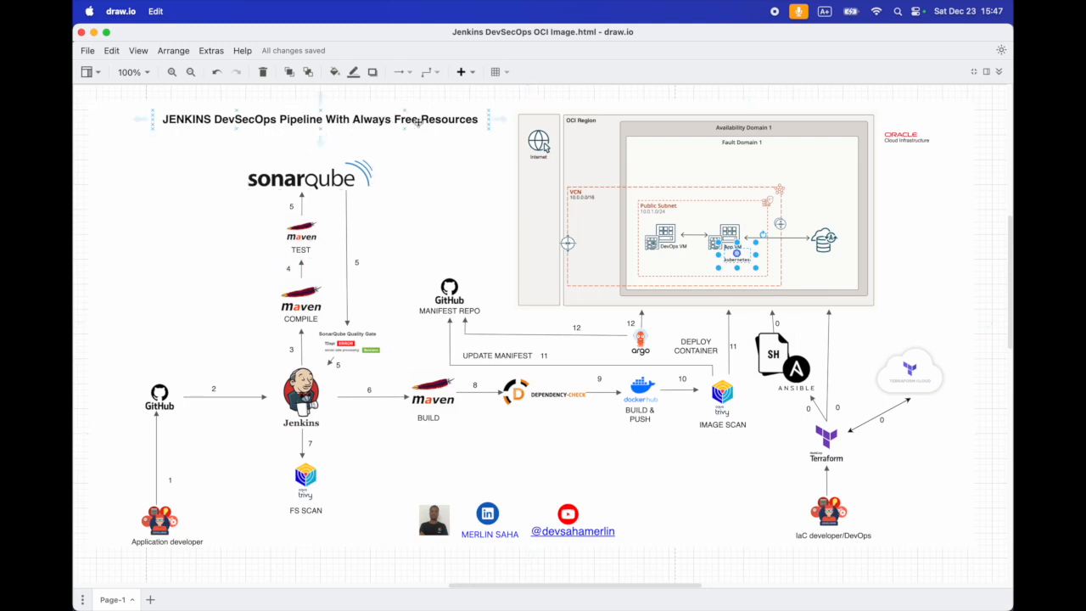
click(601, 155)
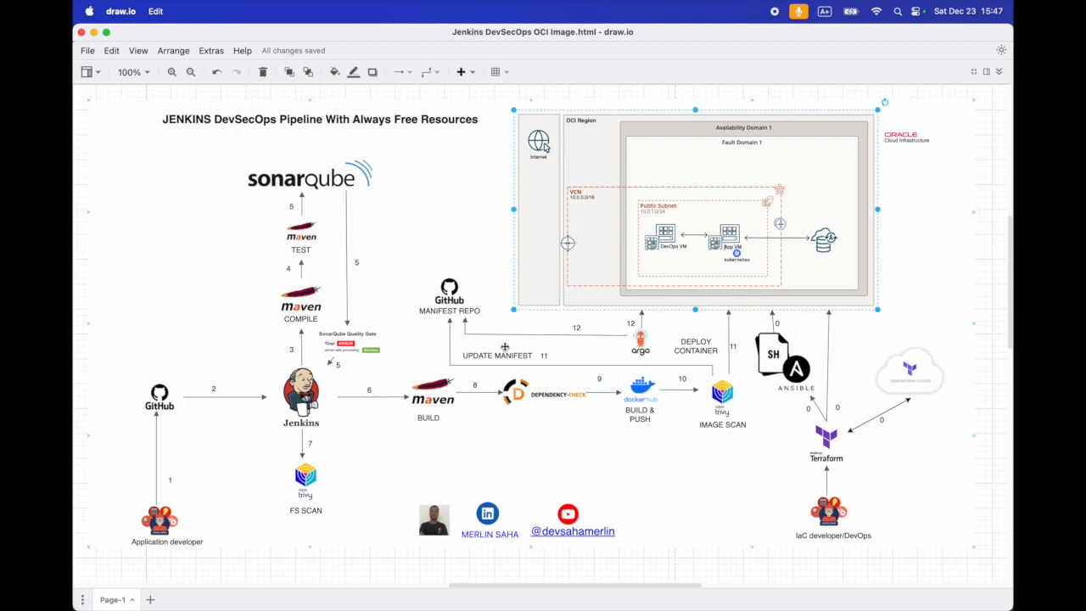
click(642, 341)
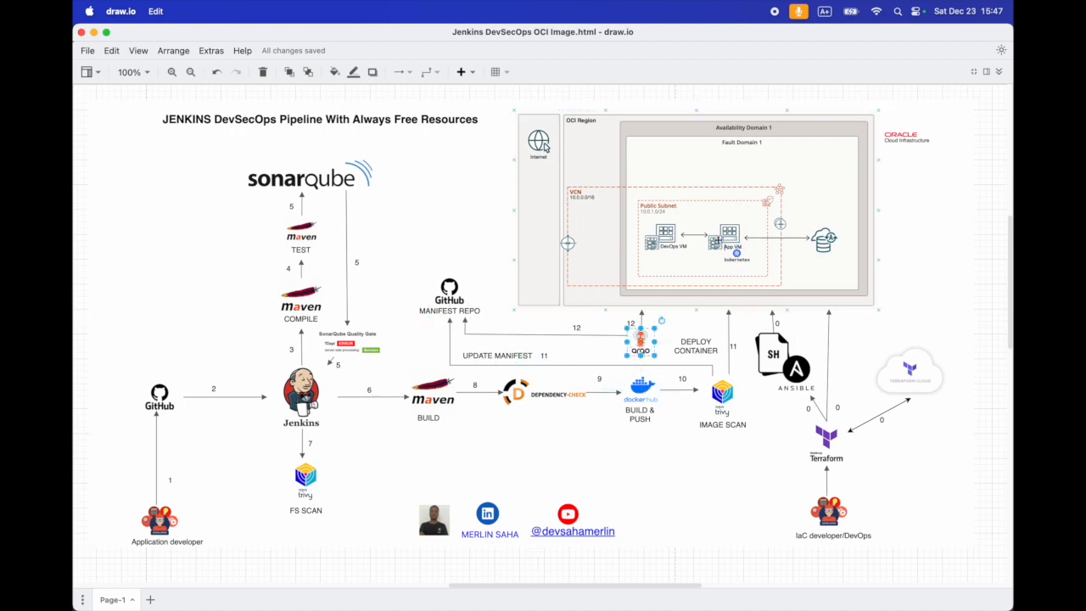
click(737, 253)
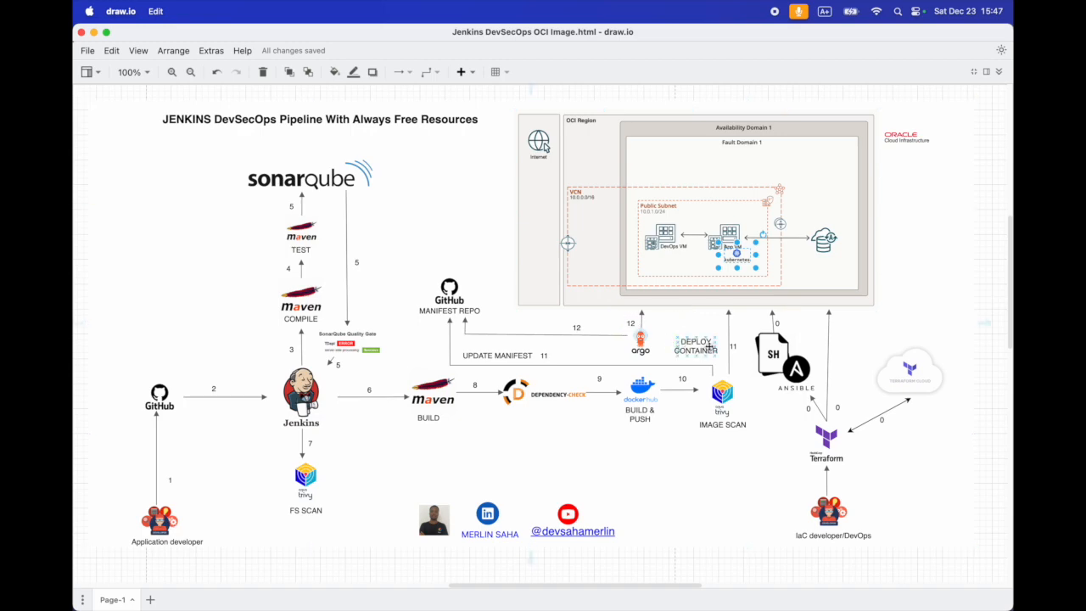
Step: Switch to IntelliJ IDEA and review the kubectl port-forward and service output in the terminal
key(super+Tab)
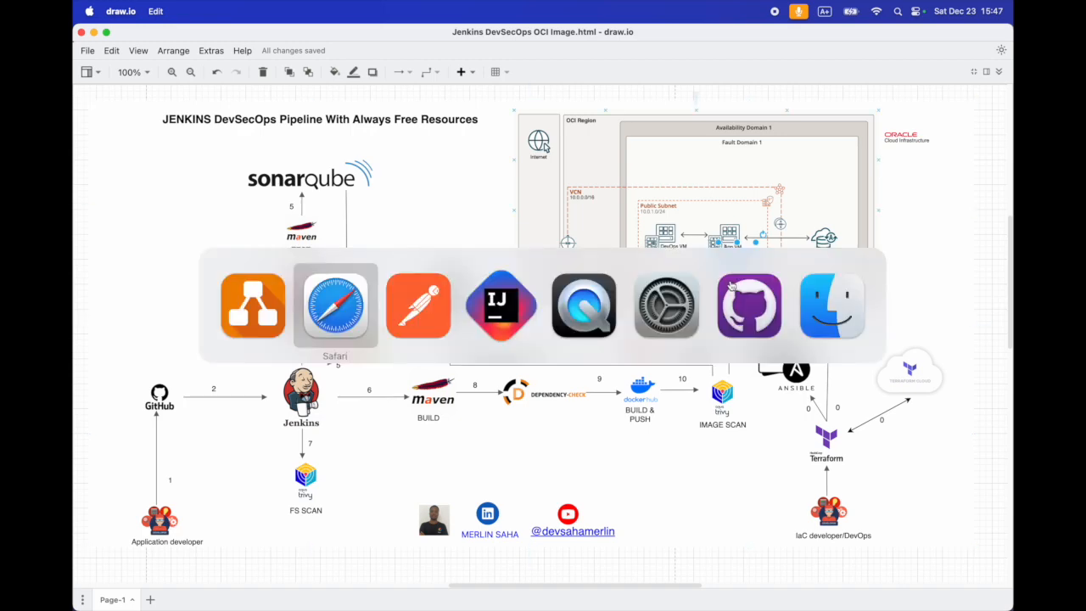
key(super+Tab)
key(super+Tab)
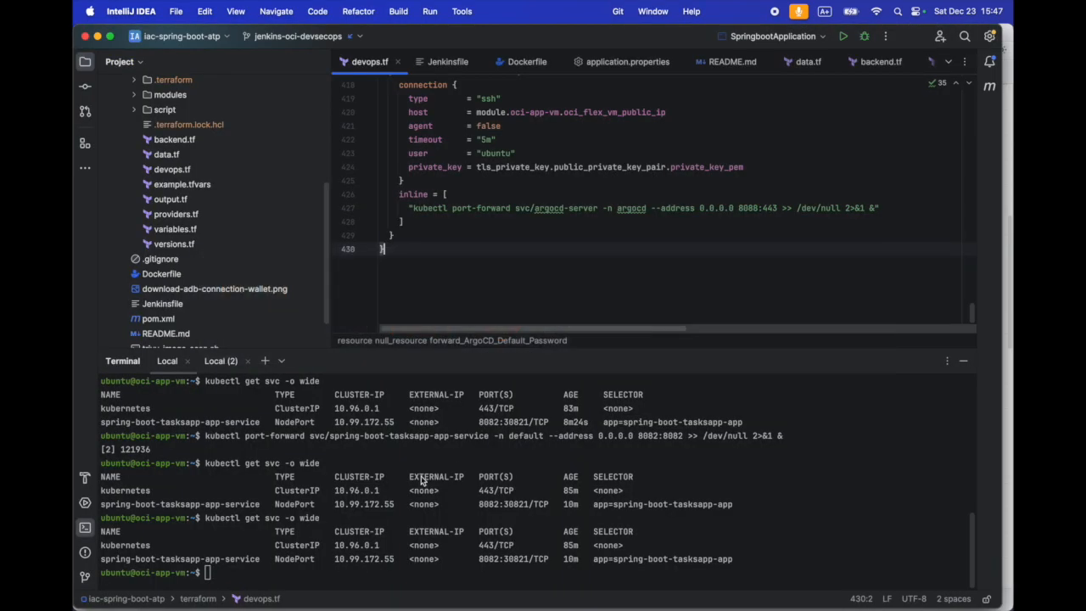
scroll(408, 441, up, 2)
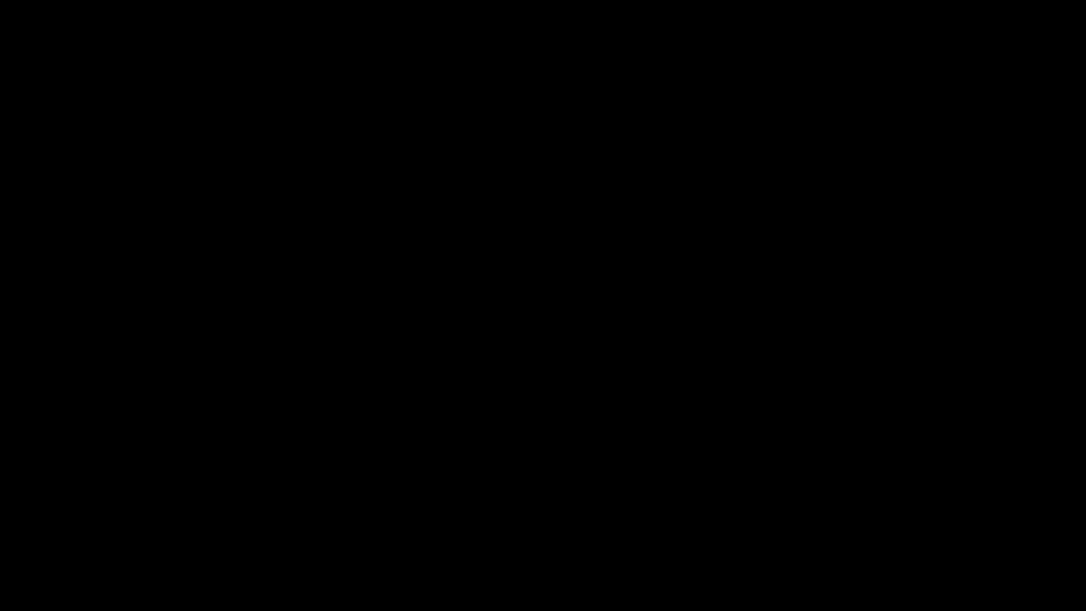